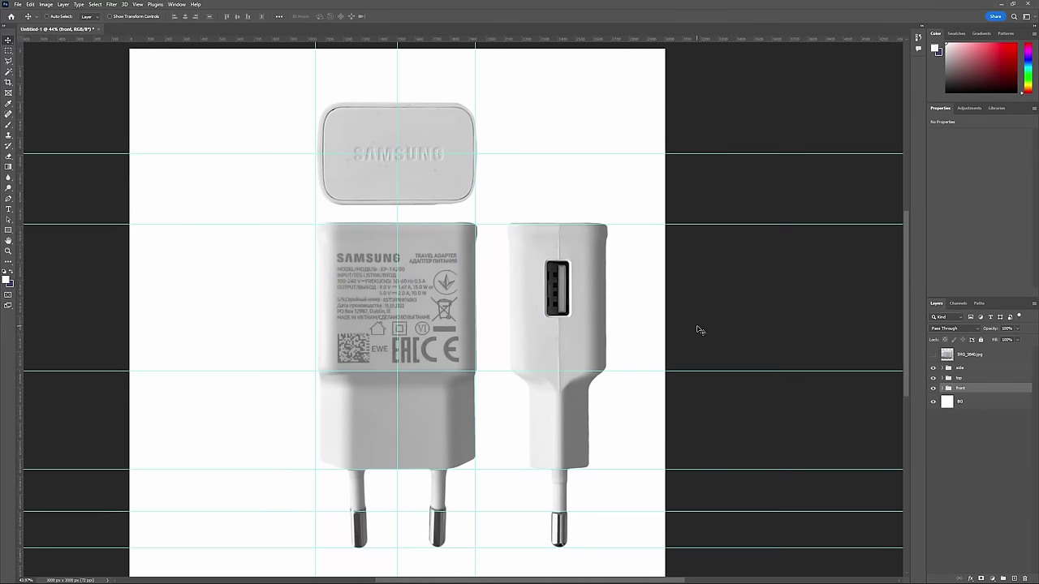
Hide the side and top groups to show the adapter's front view on its own.
alt+scroll(623, 301, down, 3)
alt+scroll(559, 336, up, 3)
scroll(659, 339, up, 1)
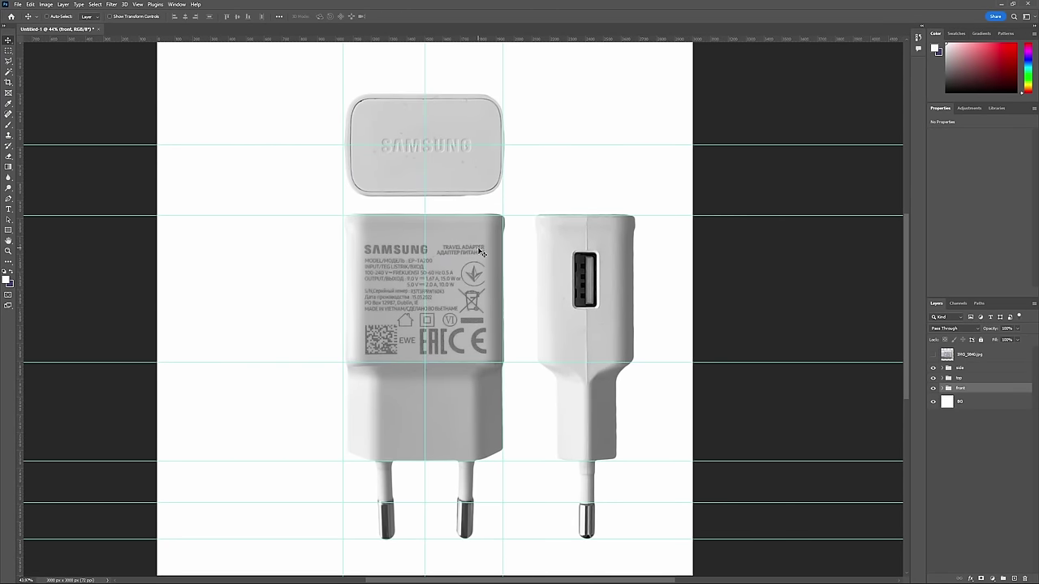
click(933, 367)
click(933, 377)
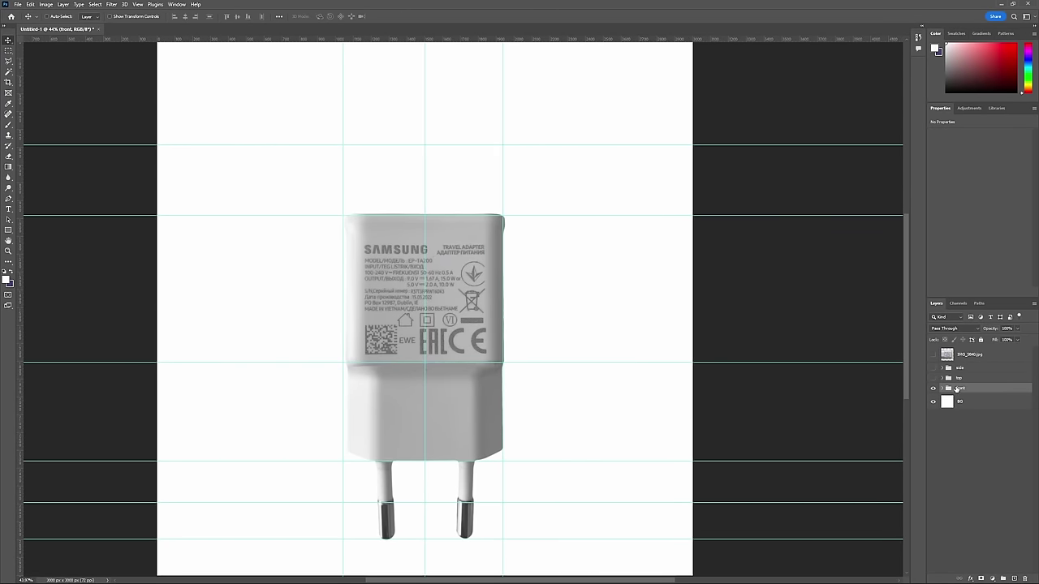
alt+scroll(479, 315, up, 1)
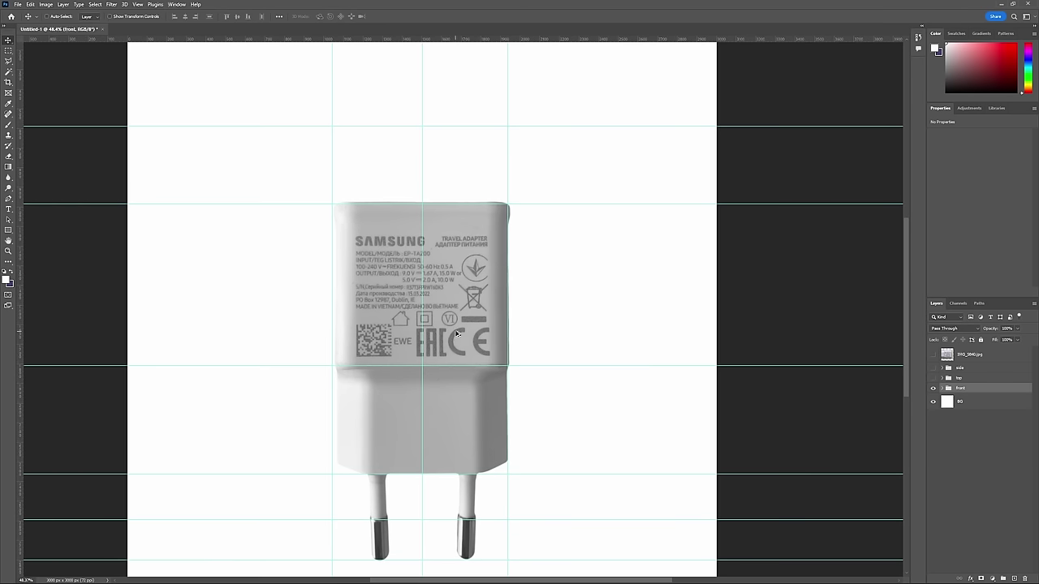
alt+scroll(477, 204, down, 1)
alt+scroll(468, 244, up, 1)
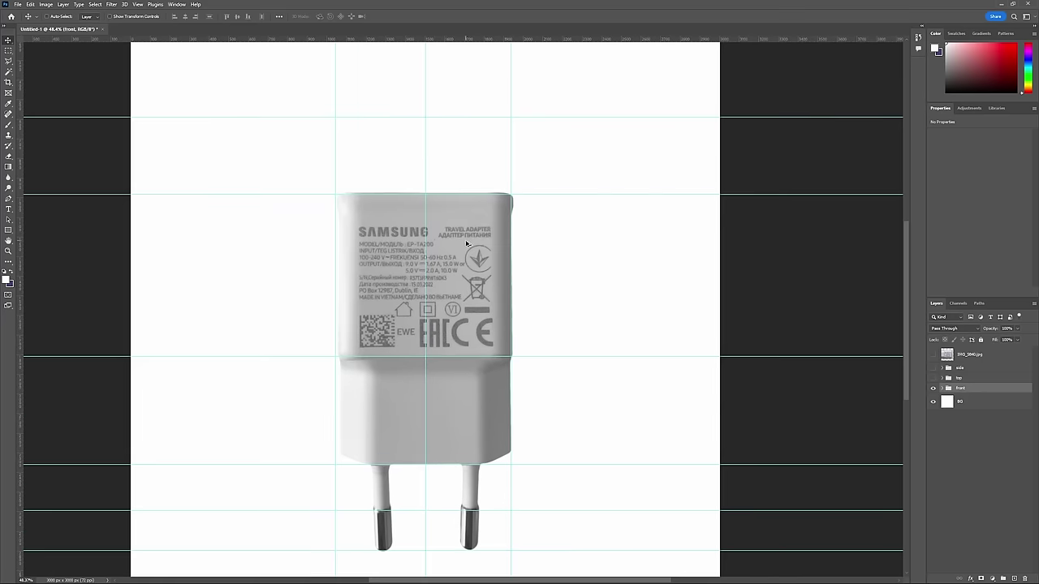
Try placing a vertical guide just inside the left edge of the adapter's front view.
alt+scroll(375, 233, down, 1)
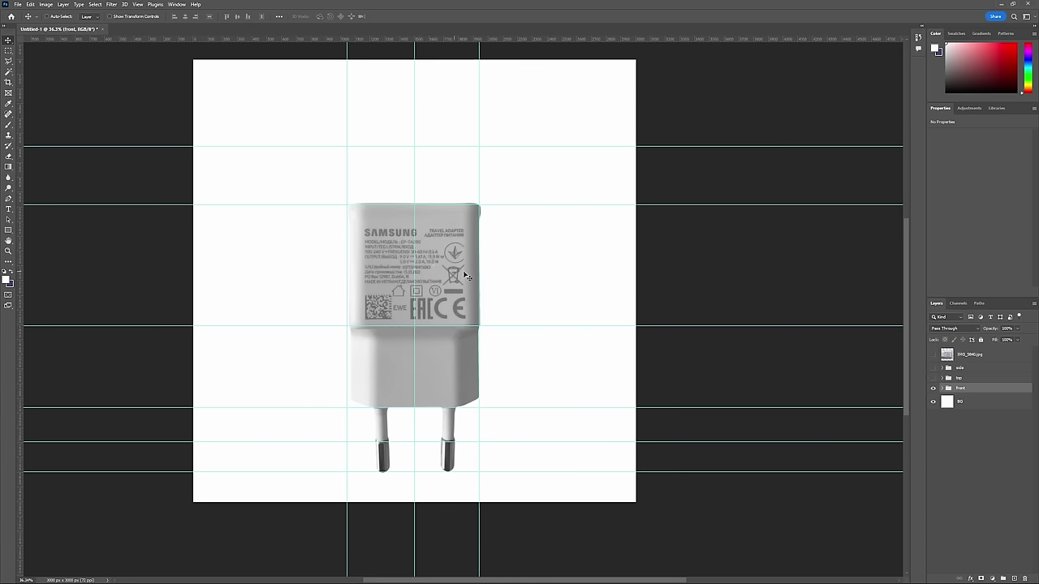
scroll(438, 150, up, 2)
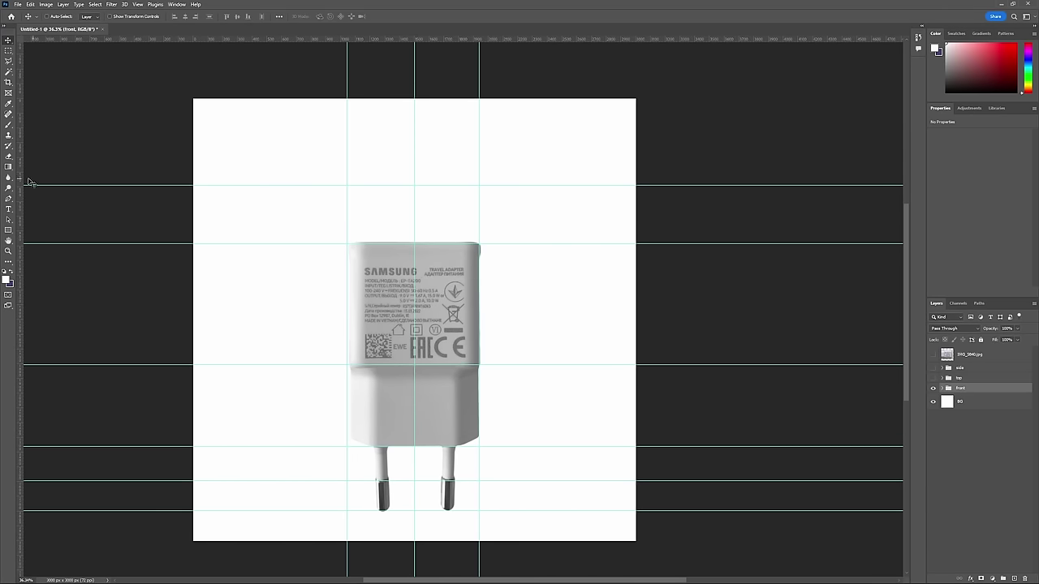
drag(21, 171, 351, 195)
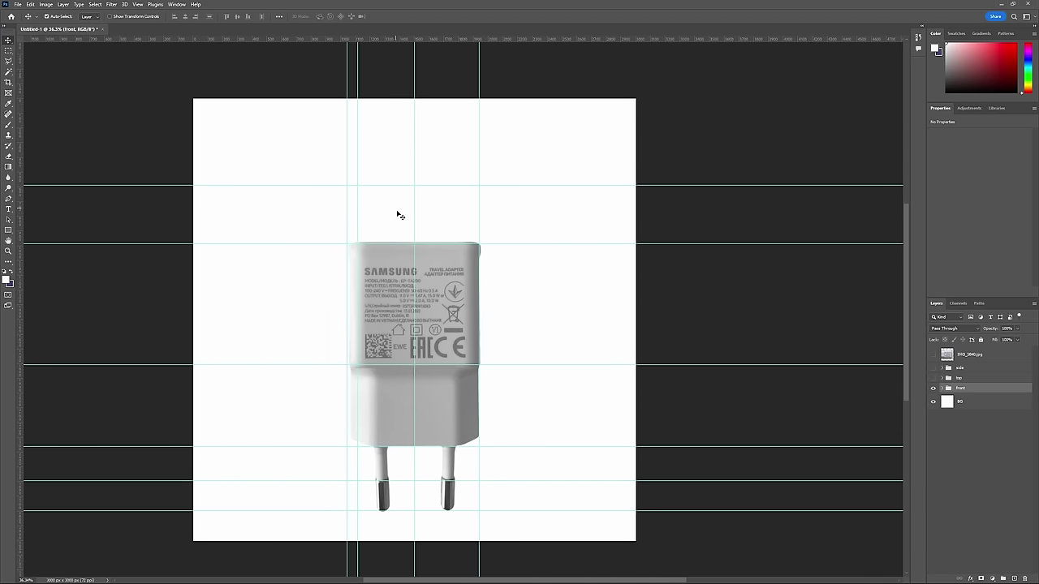
alt+scroll(422, 184, up, 1)
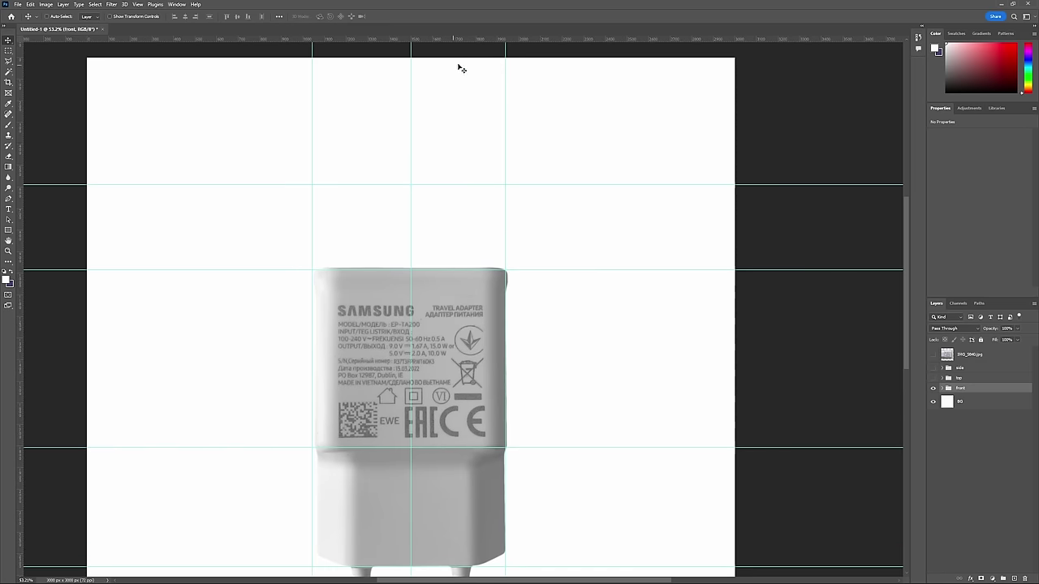
Select the central vertical guide and examine how the front view lines up with the guides.
mouse_move(410, 66)
mouse_down()
mouse_move(378, 64)
mouse_move(410, 65)
mouse_up()
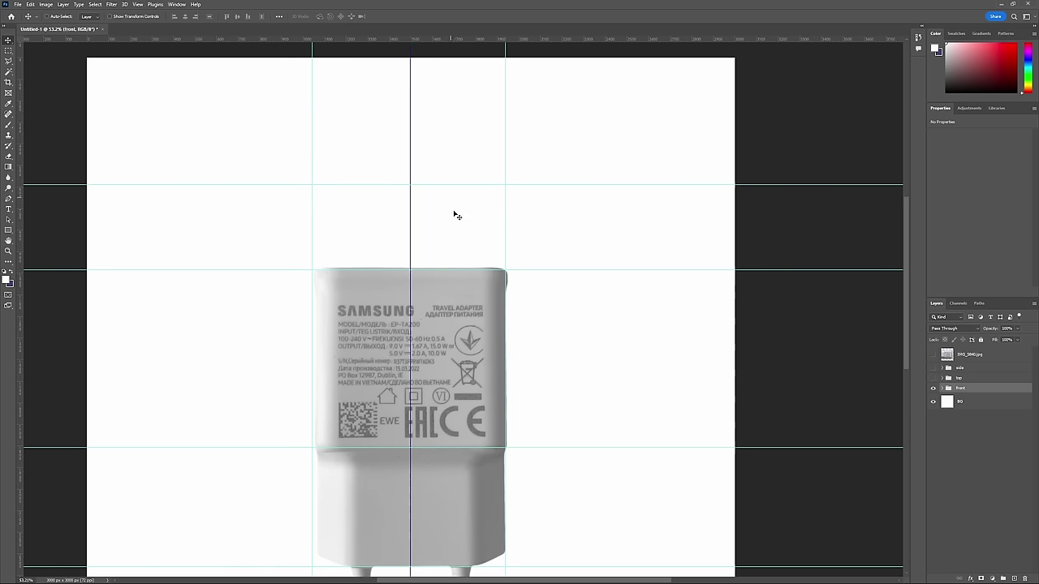
scroll(447, 293, down, 2)
scroll(448, 293, down, 1)
alt+scroll(447, 293, up, 2)
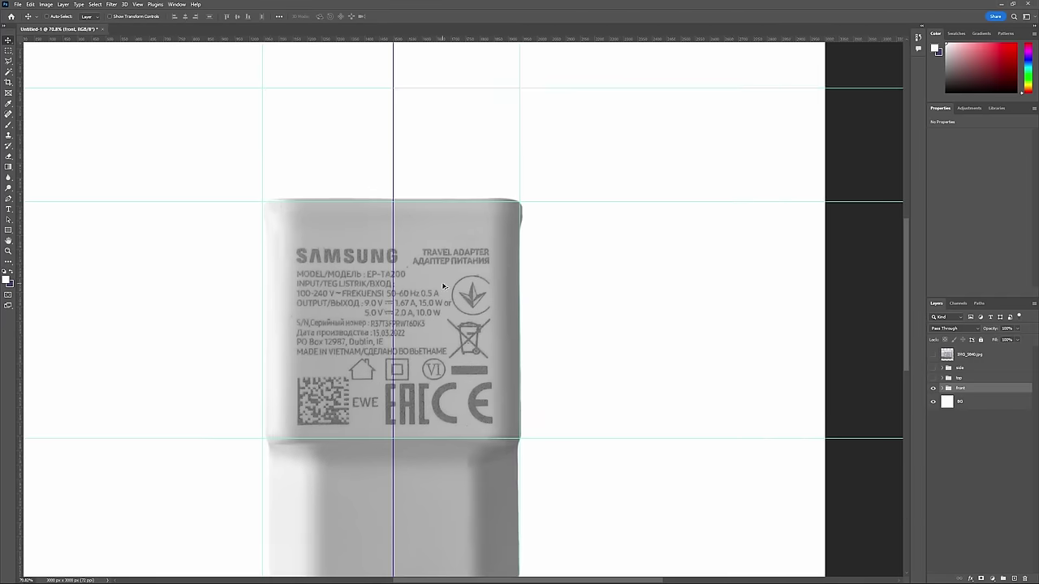
alt+scroll(447, 254, down, 4)
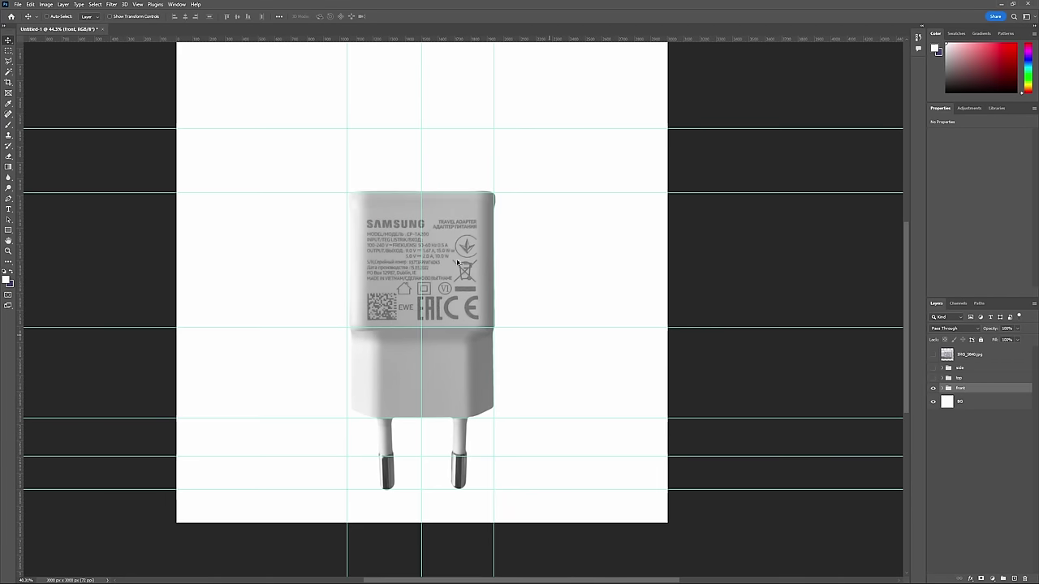
Show and select the top group, and compare its width with the front view along the vertical guides.
click(932, 378)
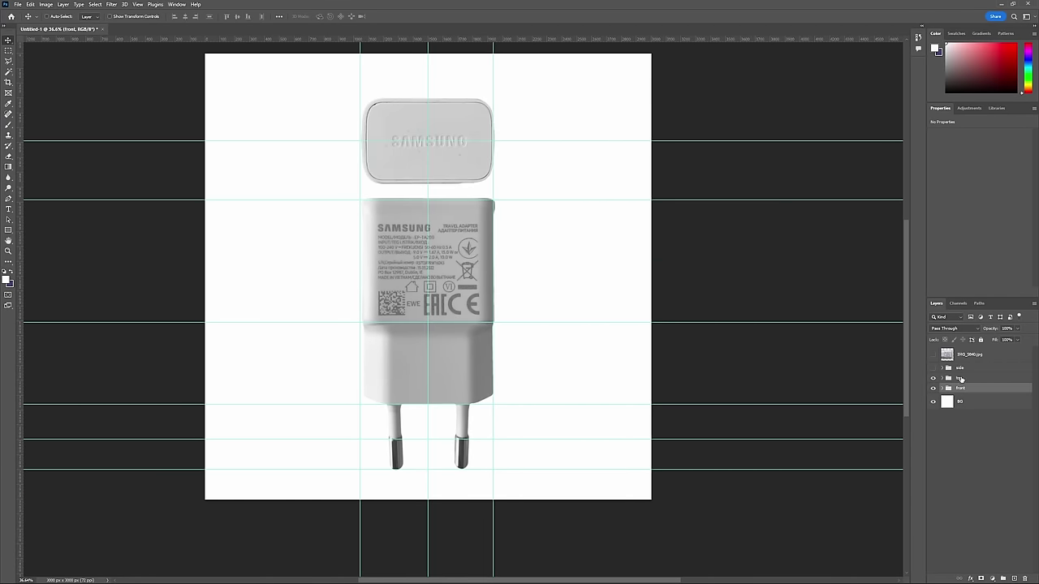
click(959, 379)
alt+scroll(458, 175, down, 1)
alt+scroll(459, 174, up, 2)
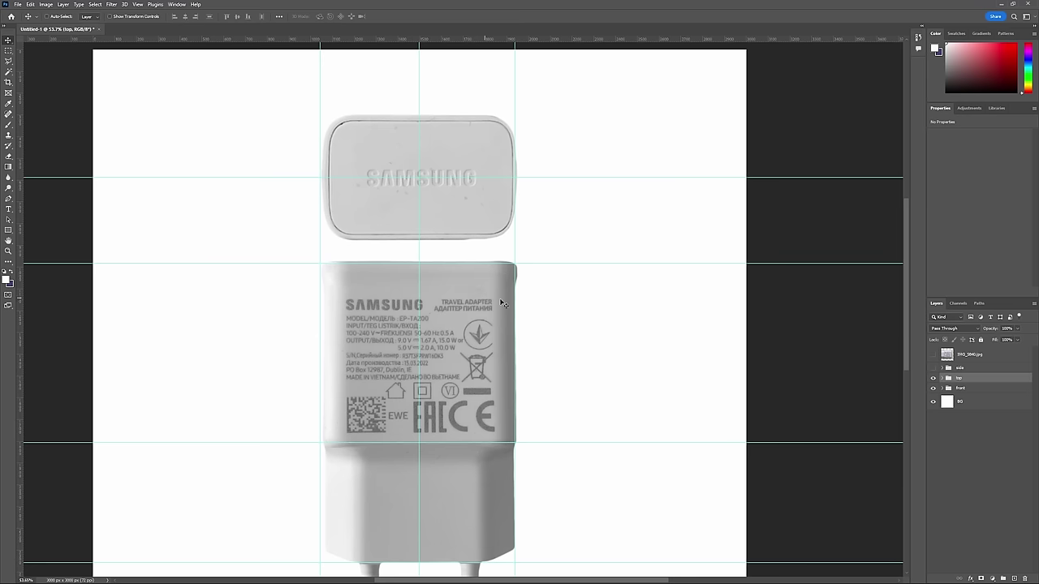
Show and select the side group, and compare its heights with the front view along the horizontal guides.
click(932, 368)
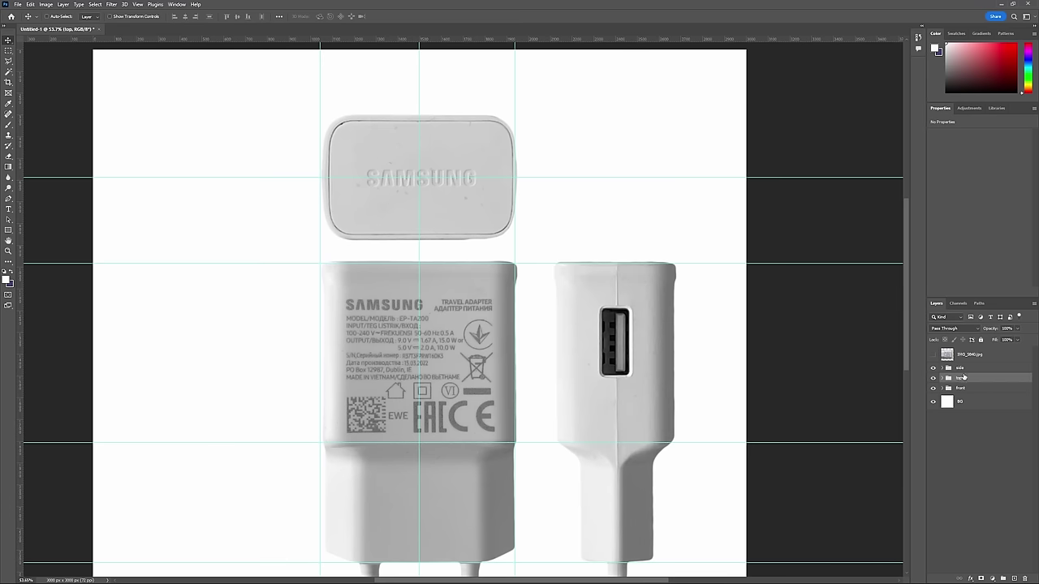
click(960, 368)
scroll(599, 245, down, 2)
alt+scroll(609, 240, down, 1)
alt+scroll(609, 239, up, 2)
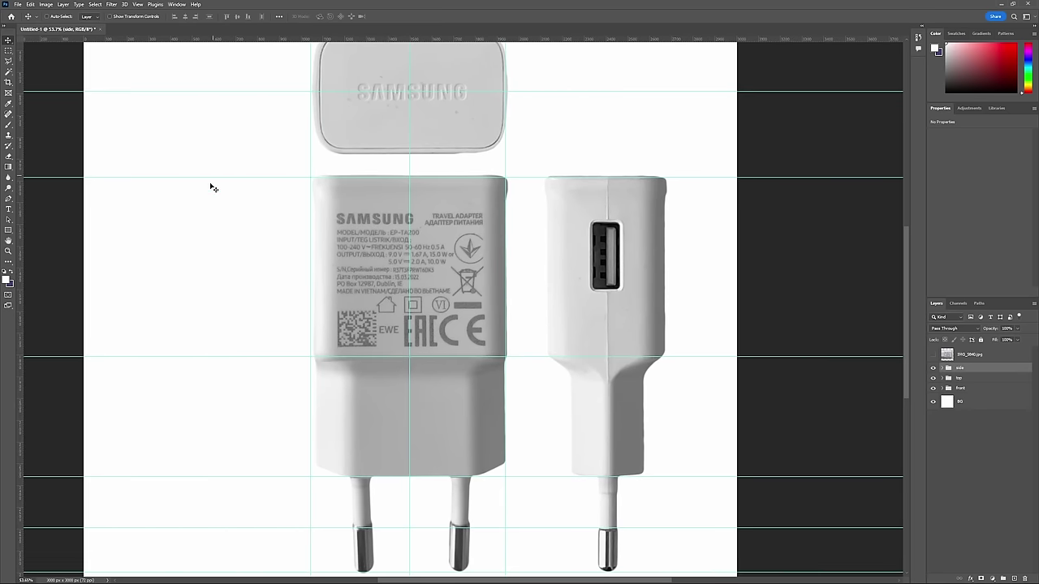
alt+scroll(606, 264, down, 2)
alt+scroll(592, 273, up, 2)
alt+scroll(593, 274, down, 1)
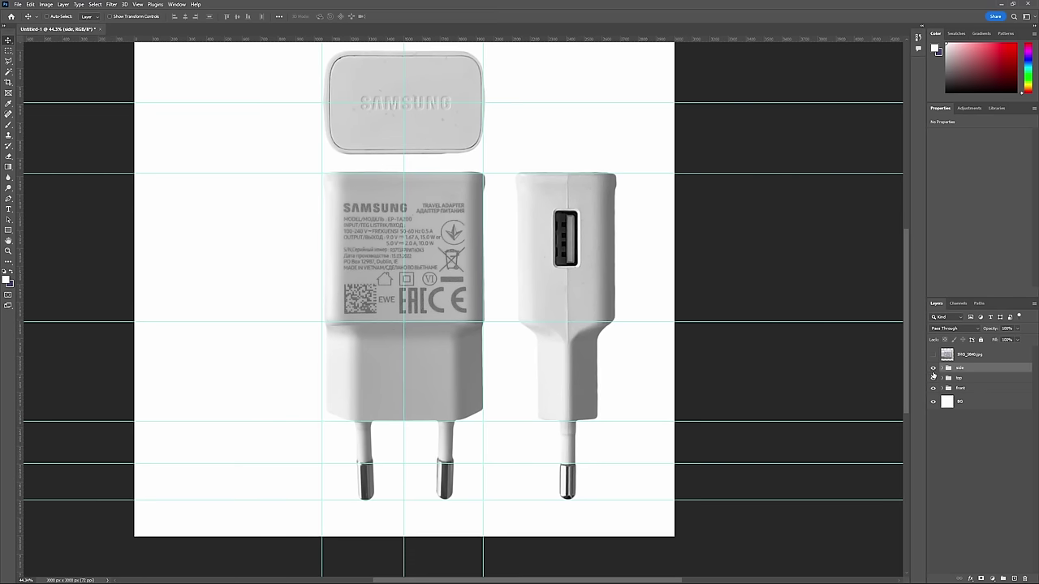
Hide the side and top groups again and expand the front group to see its layers.
click(932, 367)
click(932, 378)
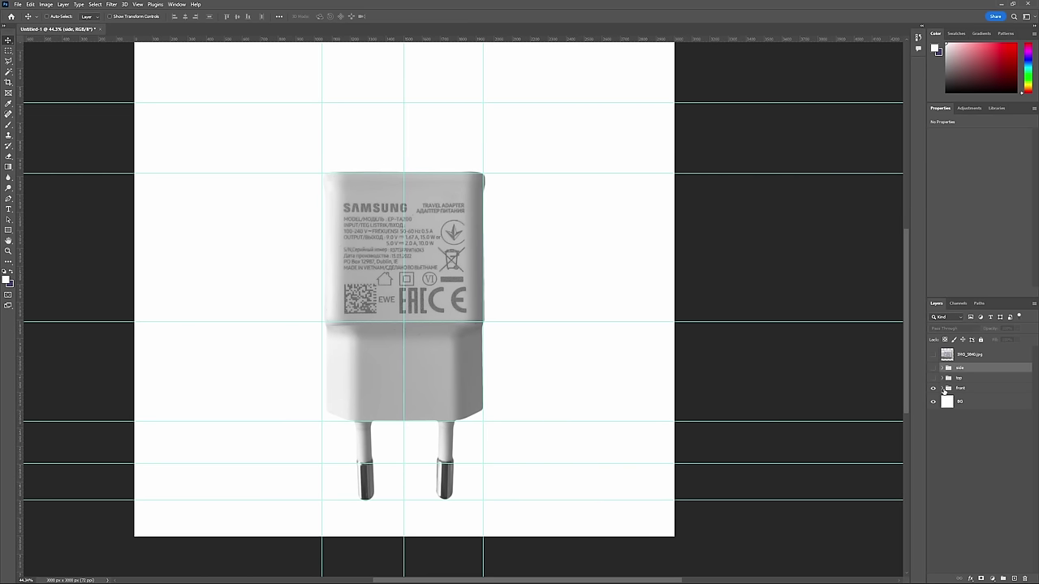
click(942, 388)
scroll(485, 271, down, 1)
alt+scroll(422, 308, up, 1)
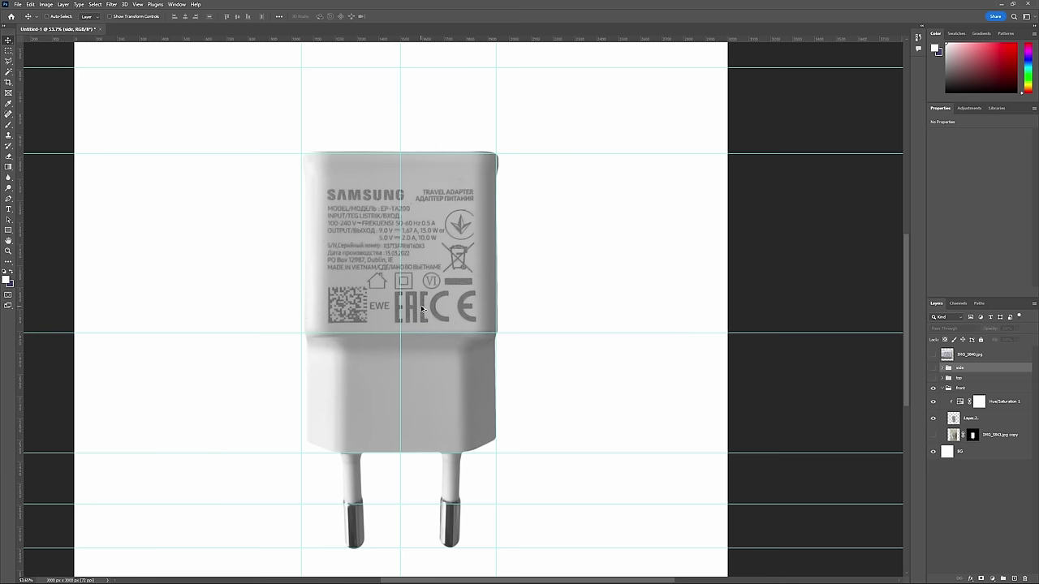
scroll(422, 309, down, 1)
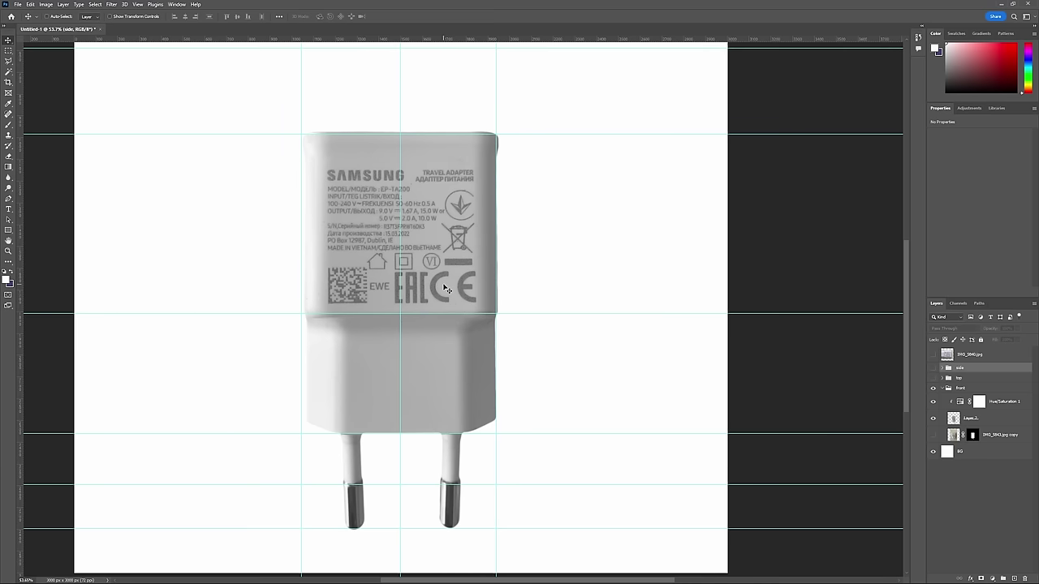
Hide the corrected front layer, show the original IMG_5843.jpg copy layer and select it for inspection.
click(934, 417)
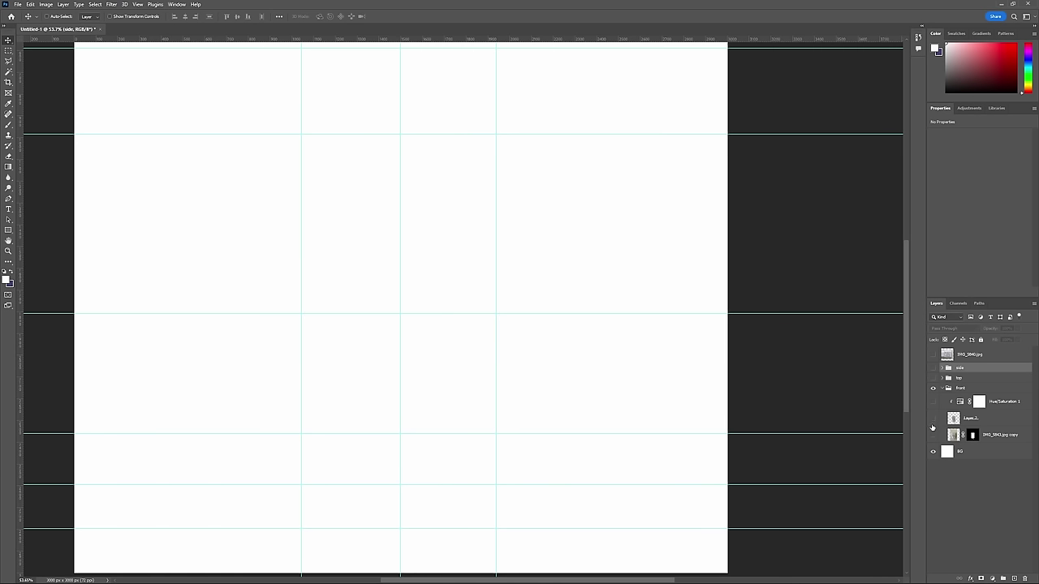
click(934, 435)
click(951, 438)
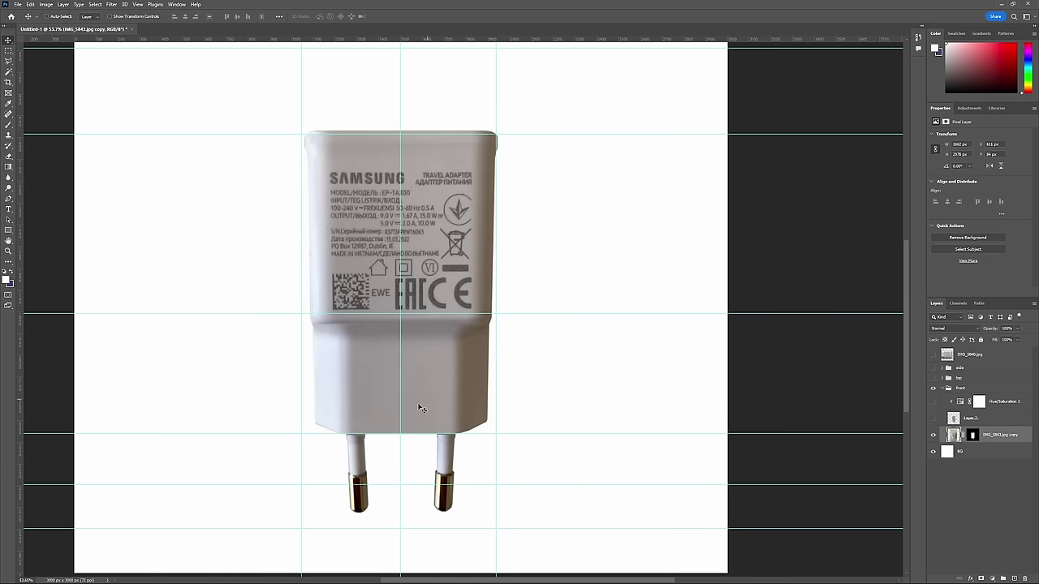
alt+scroll(422, 418, up, 3)
alt+scroll(431, 379, down, 2)
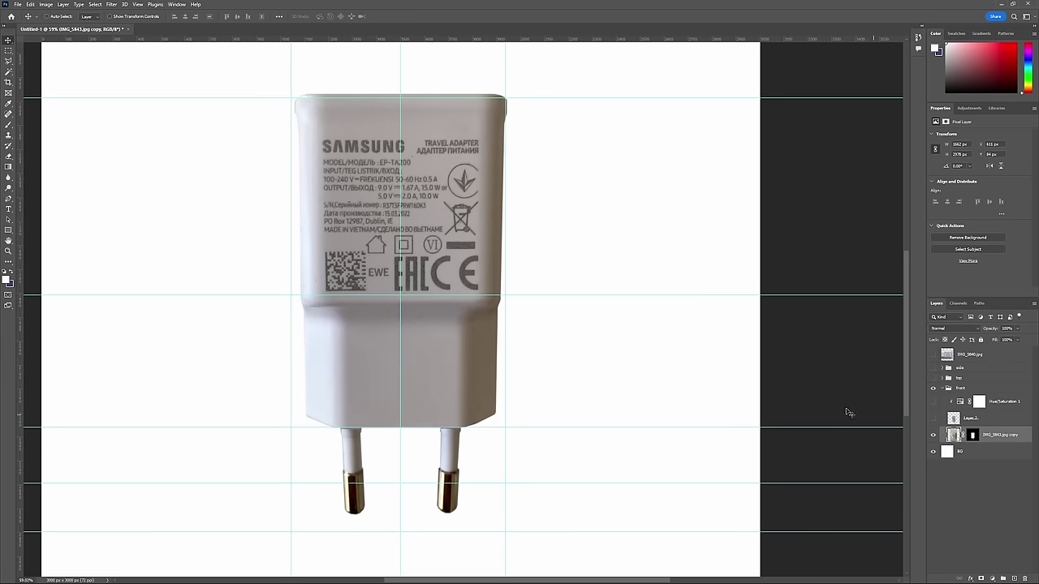
Try widening the bottom of the IMG_5843.jpg copy layer with the Perspective transform.
key(ctrl+t)
right_click(453, 260)
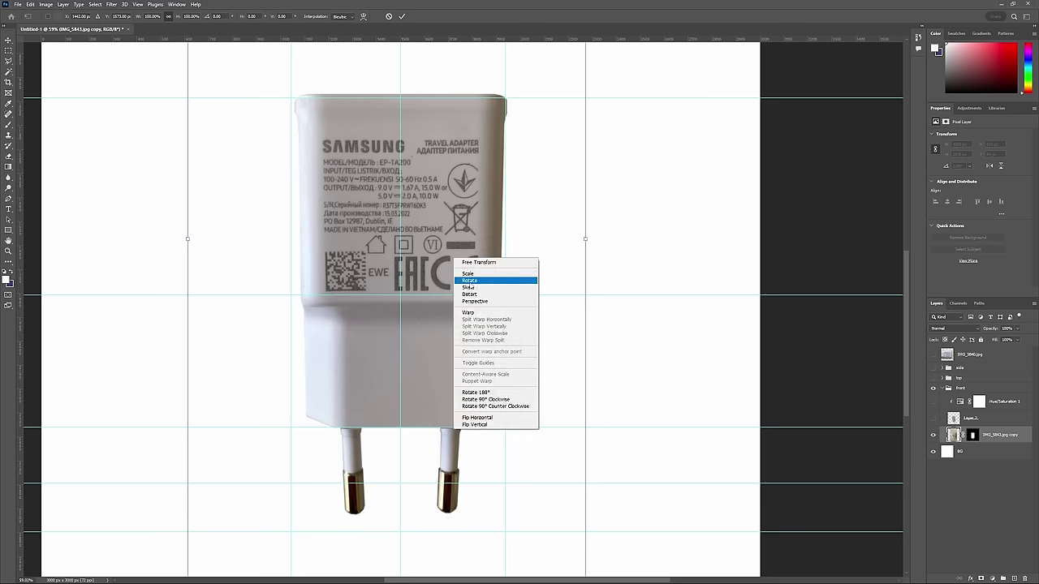
click(480, 303)
scroll(468, 282, down, 3)
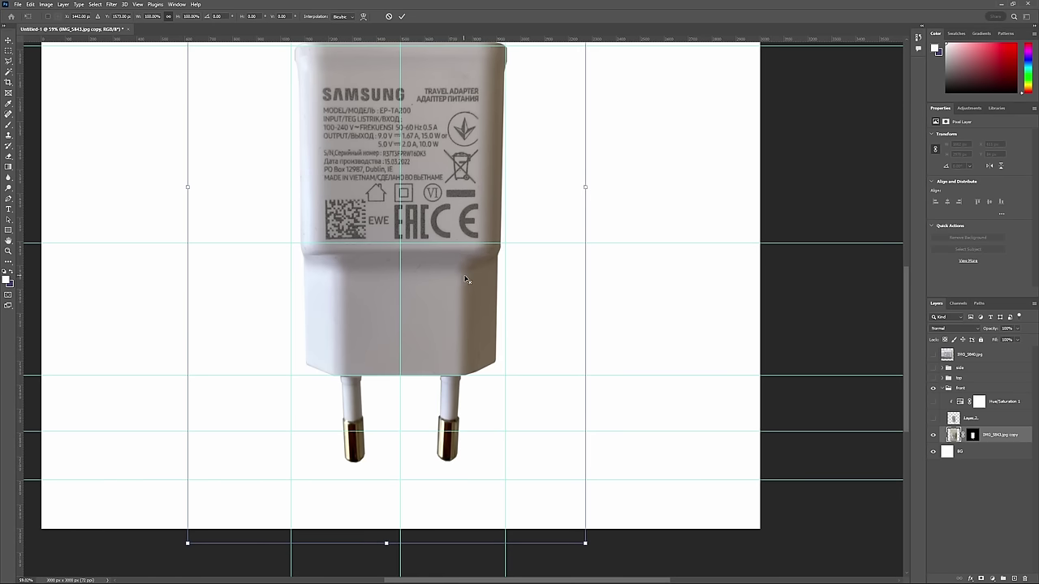
alt+scroll(467, 283, down, 2)
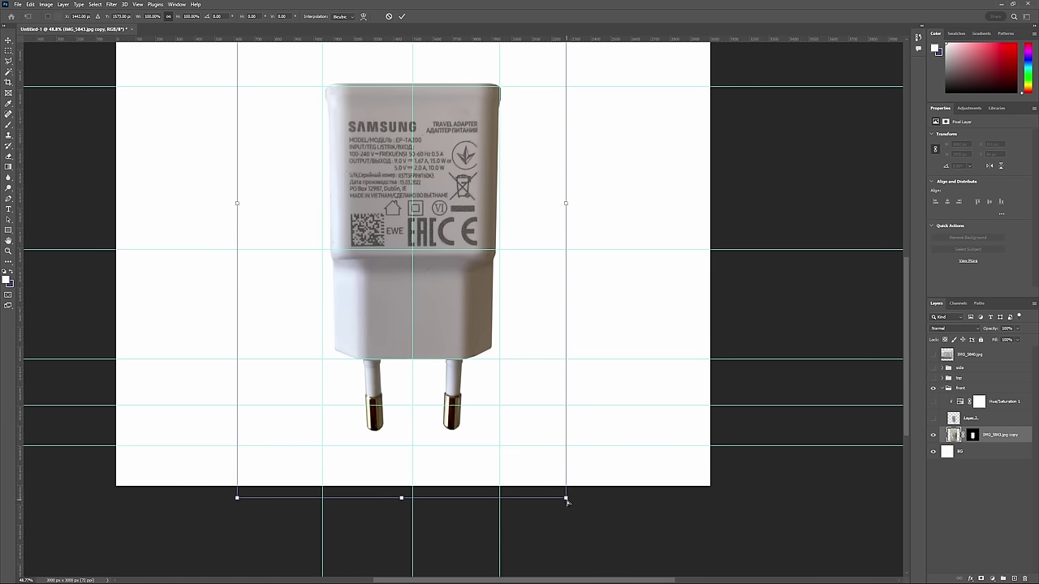
drag(568, 500, 590, 500)
key(Return)
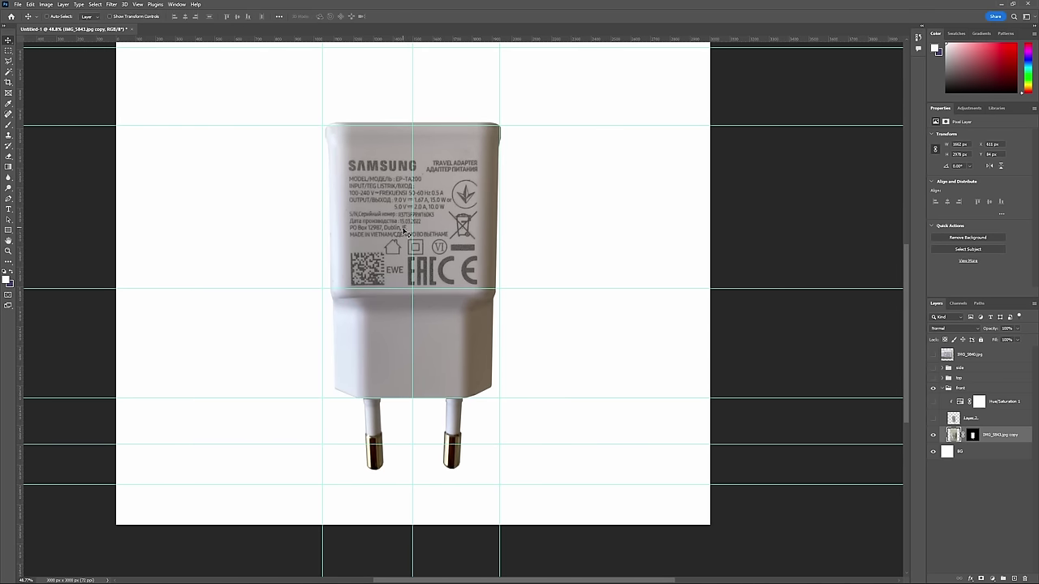
alt+scroll(404, 162, up, 3)
alt+scroll(451, 145, down, 2)
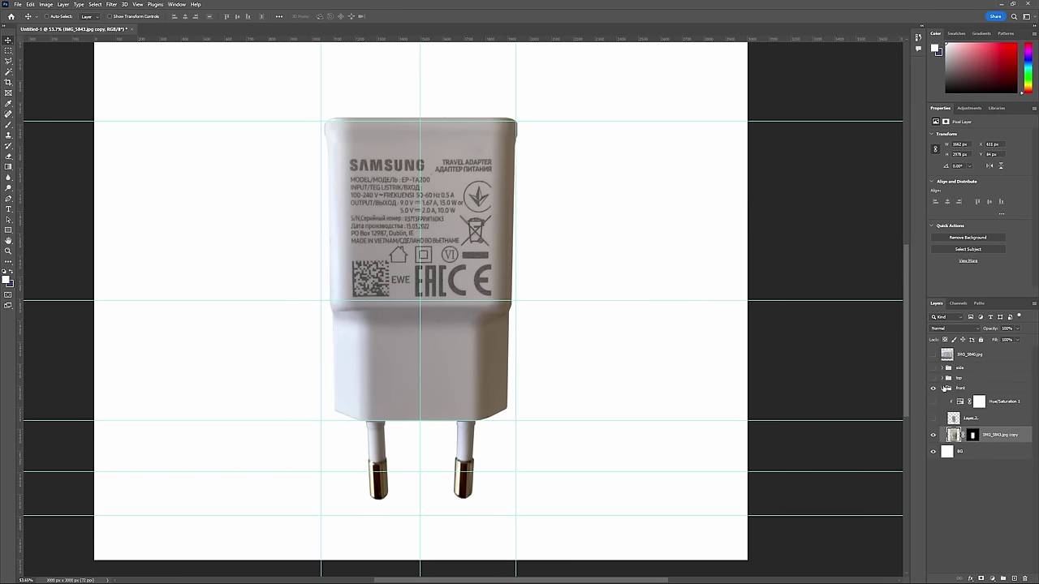
Hide the original photo layer, show the corrected front layer with its Hue/Saturation adjustment, and collapse the front group.
click(933, 436)
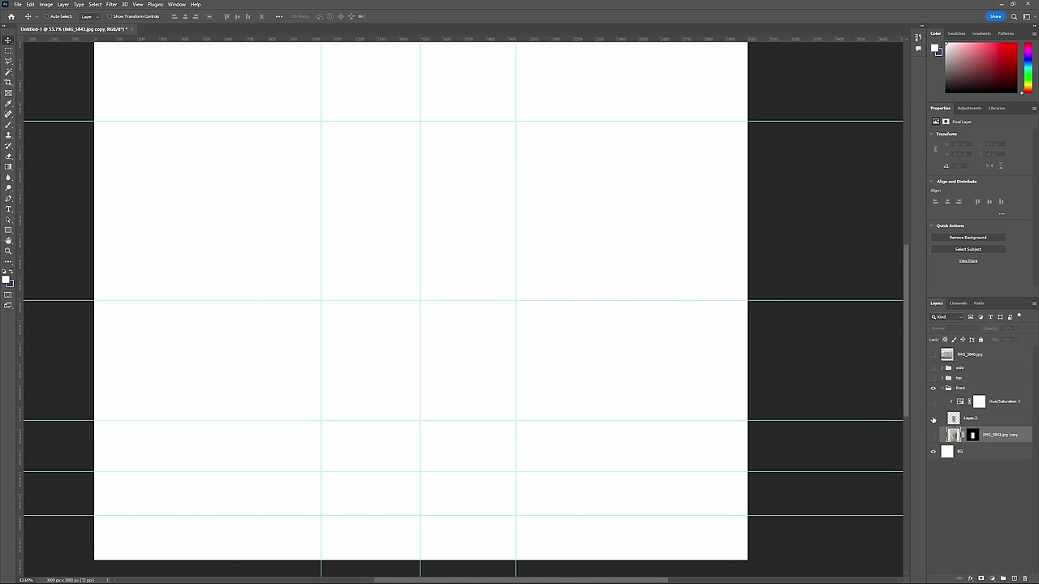
click(933, 418)
click(933, 401)
click(941, 389)
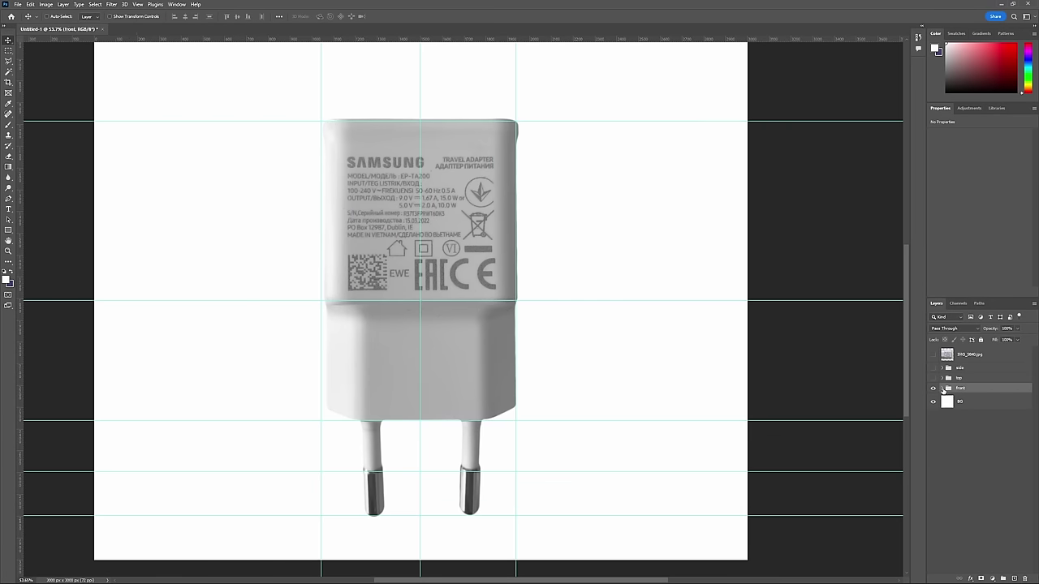
click(942, 388)
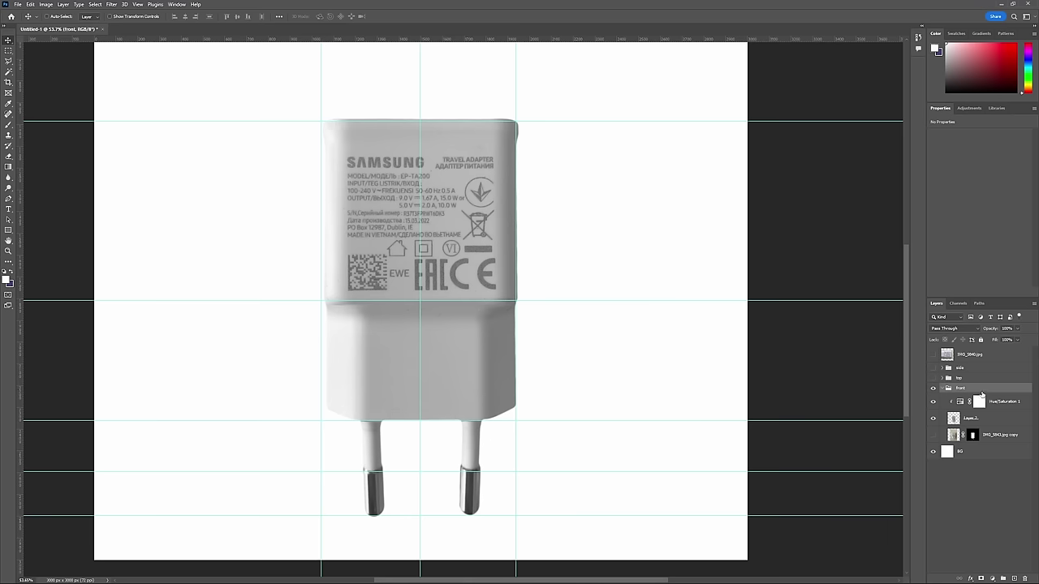
click(942, 389)
Show the top and side groups again and select the side group to view all three projections together.
click(933, 378)
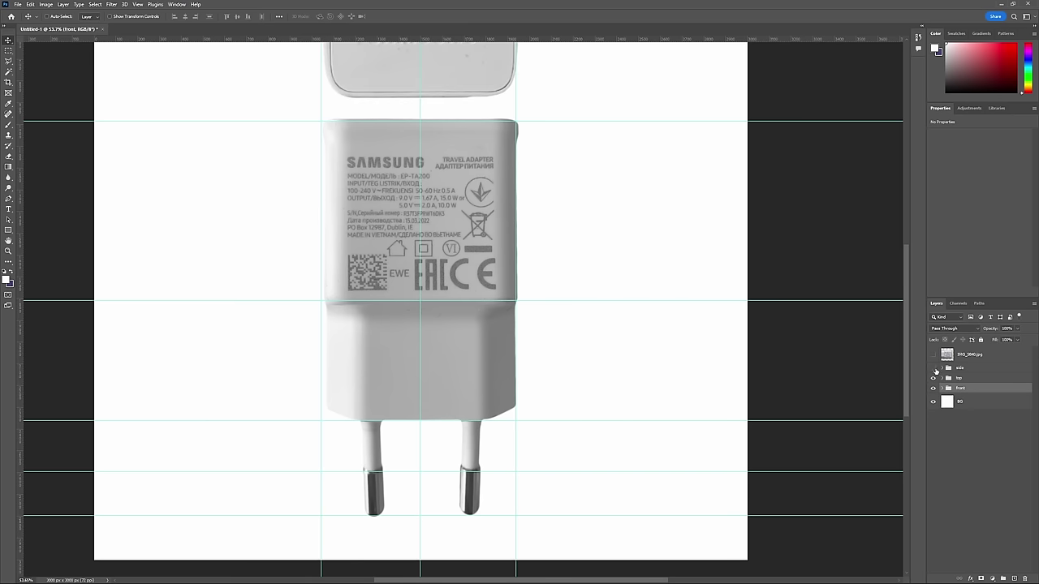
click(933, 367)
click(954, 368)
alt+scroll(611, 180, down, 2)
alt+scroll(611, 180, down, 1)
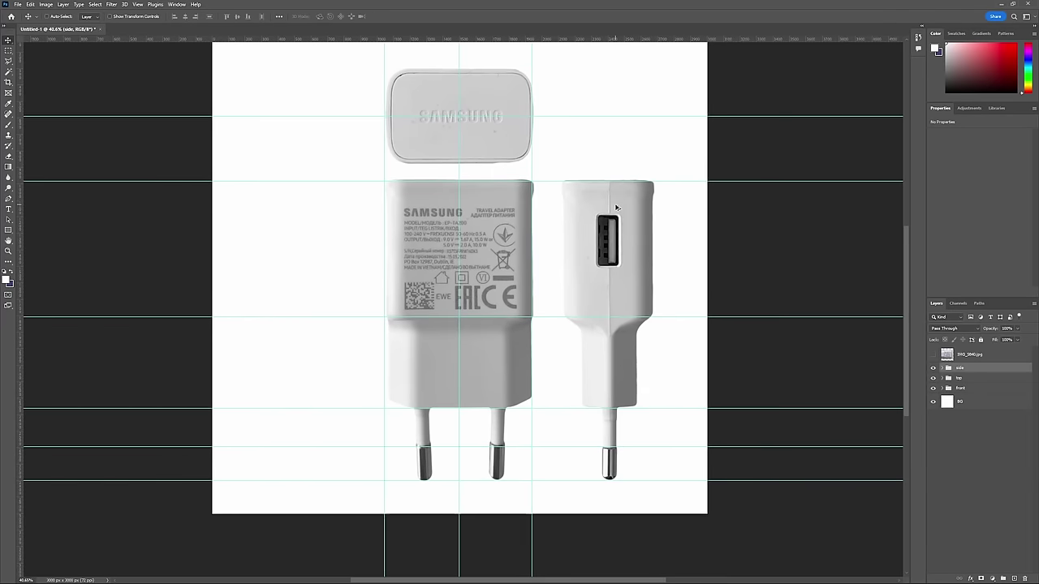
Open the Save a Copy dialog for a JPEG in the image_plane folder and close it without saving.
alt+scroll(611, 180, up, 3)
key(ctrl+s)
click(388, 387)
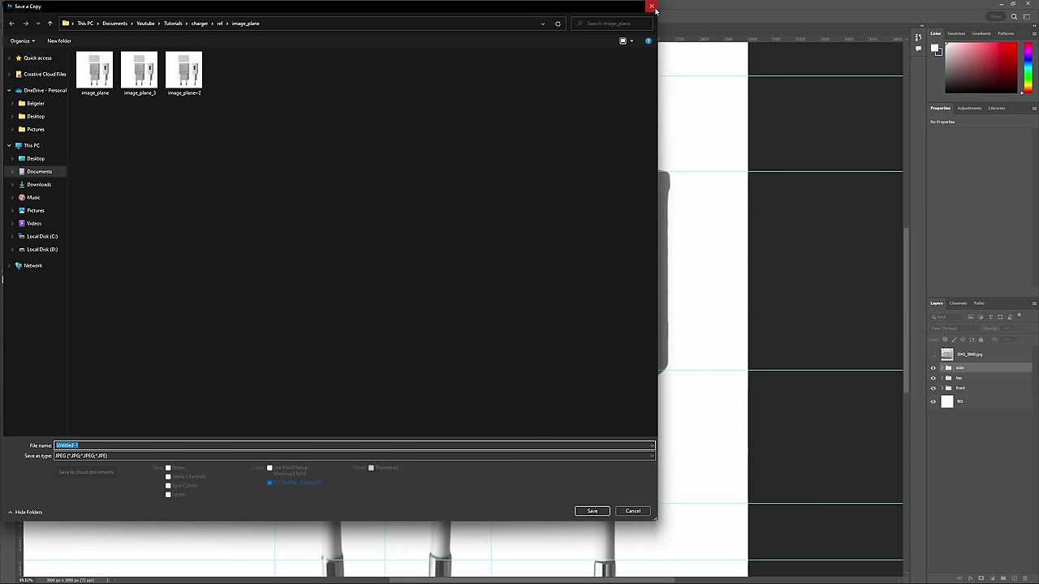
click(654, 9)
alt+scroll(602, 272, down, 3)
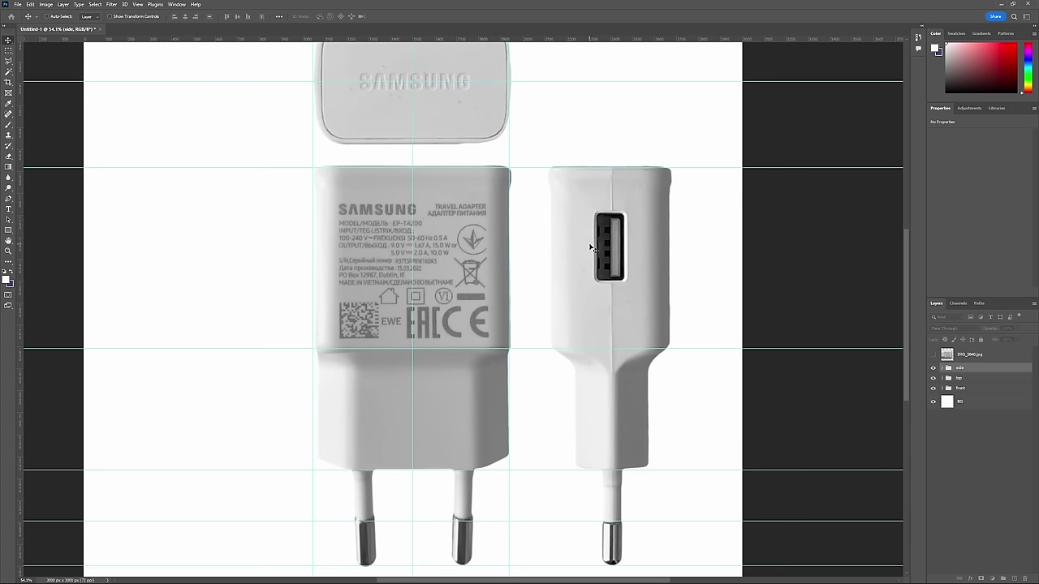
alt+scroll(602, 272, up, 2)
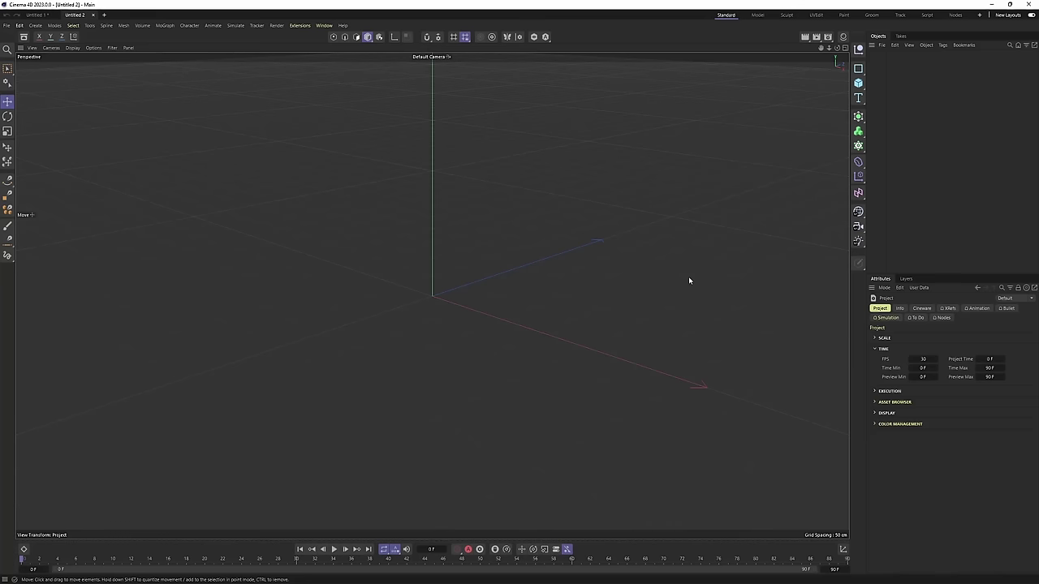
Load image_plane_3.jpg as the background picture of the Front view.
key(shift+v)
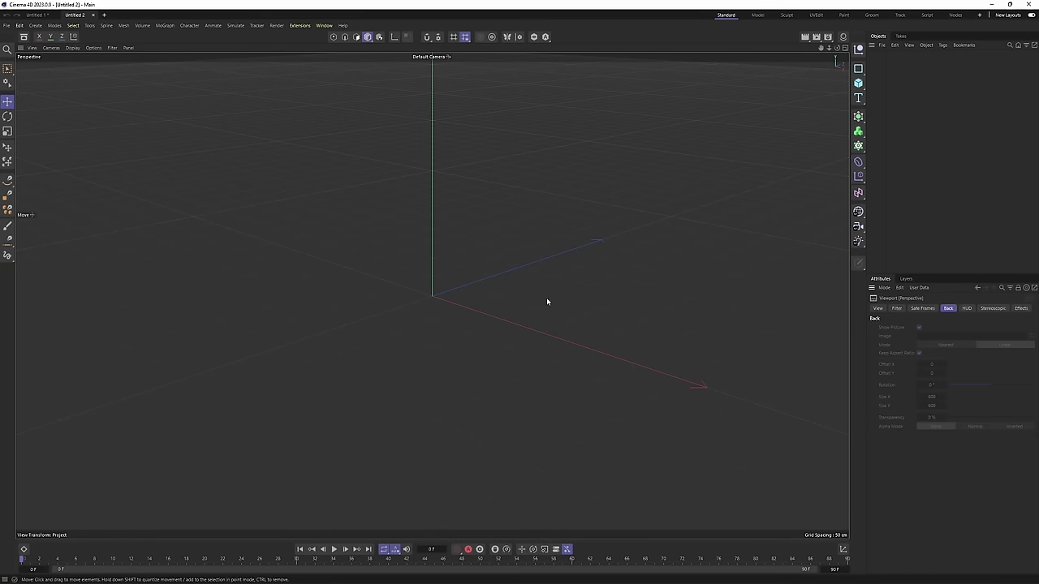
middle_click(546, 300)
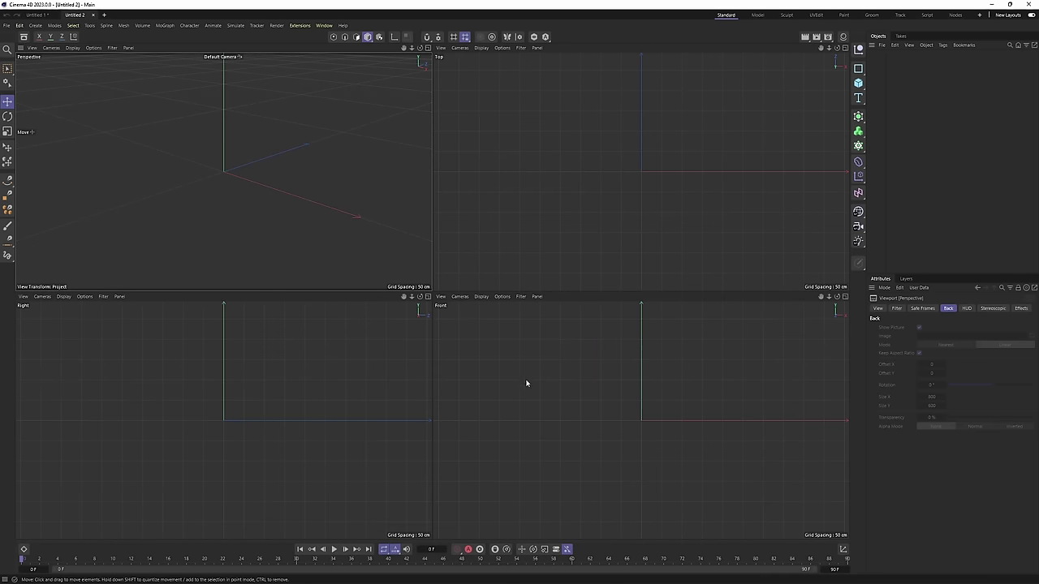
middle_click(626, 354)
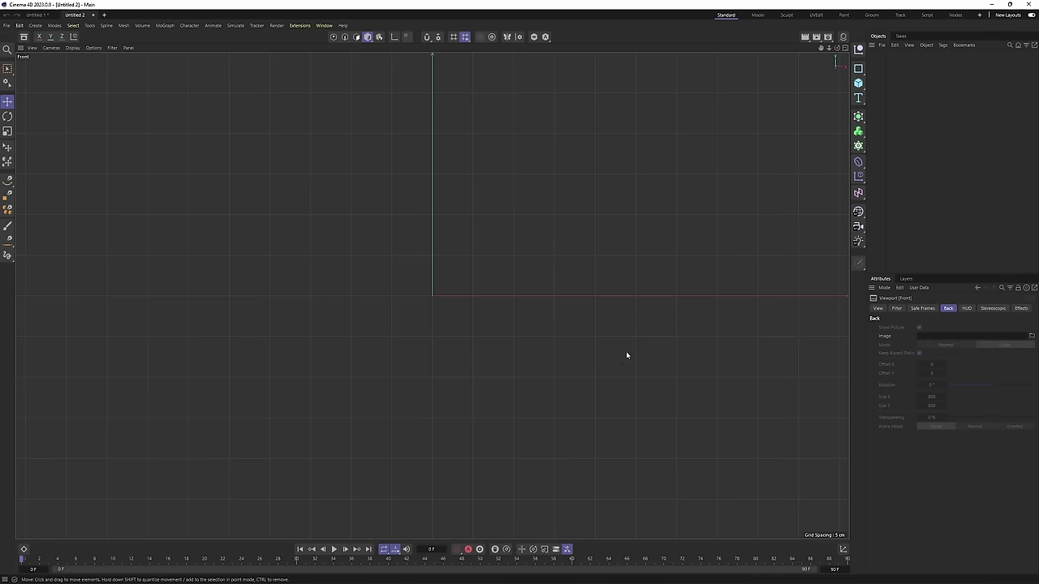
click(1031, 335)
double_click(134, 84)
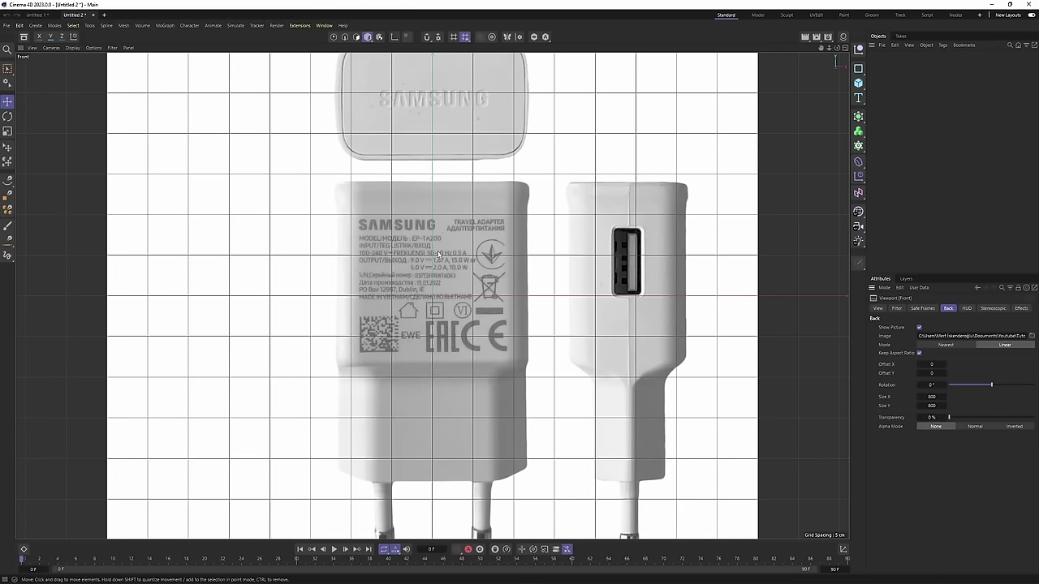
scroll(438, 254, down, 2)
scroll(517, 253, up, 2)
scroll(518, 253, down, 2)
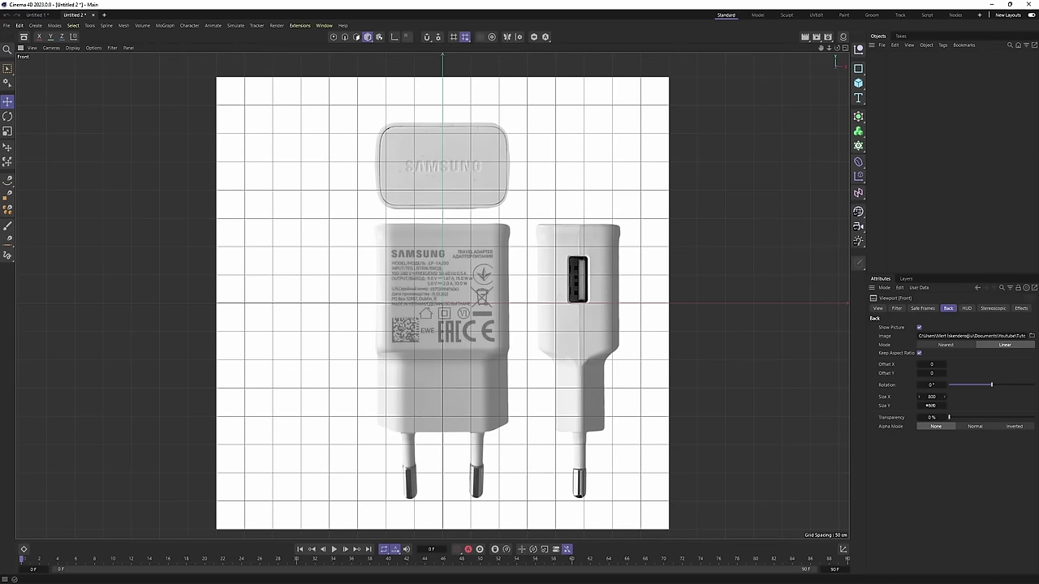
Set the Front view background's transparency to about 91% and copy its image file path.
drag(995, 419, 1029, 418)
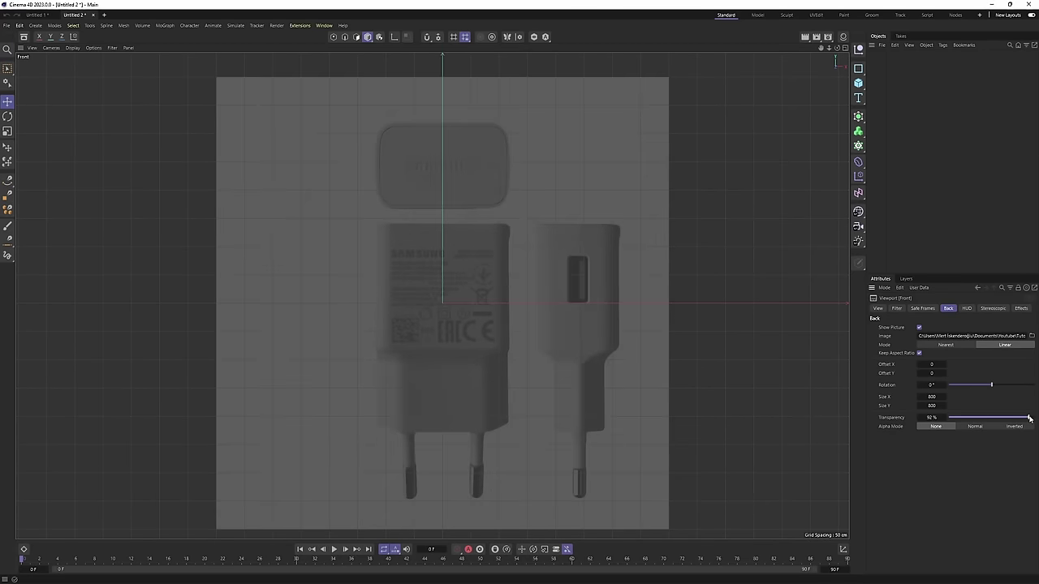
alt+middle_drag(704, 270, 665, 272)
double_click(991, 336)
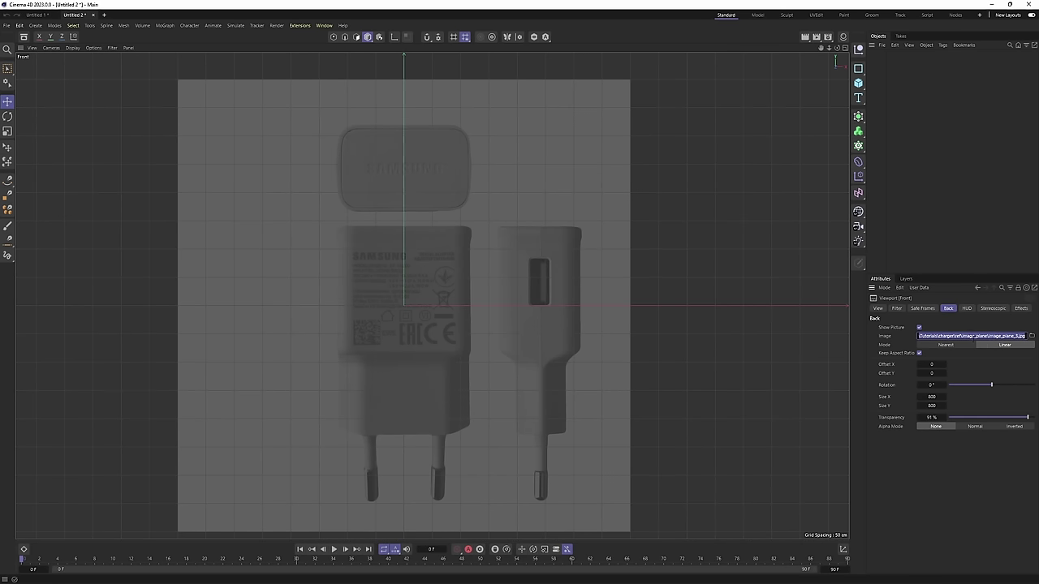
Reuse the copied image_plane_3.jpg path as the Top view's background and set its transparency to about 96%.
middle_click(516, 255)
middle_click(639, 126)
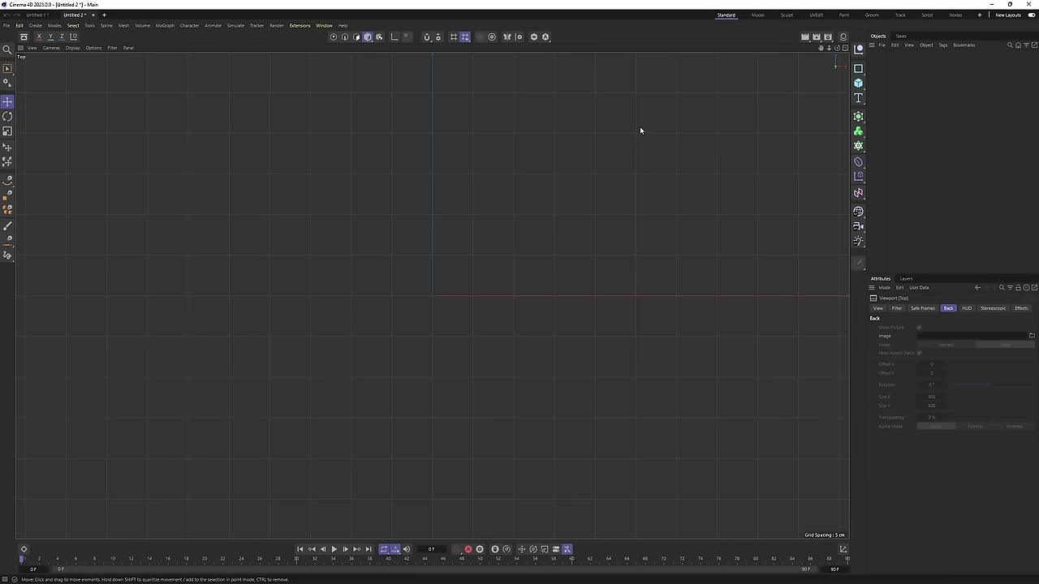
click(965, 335)
key(ctrl+v)
key(Return)
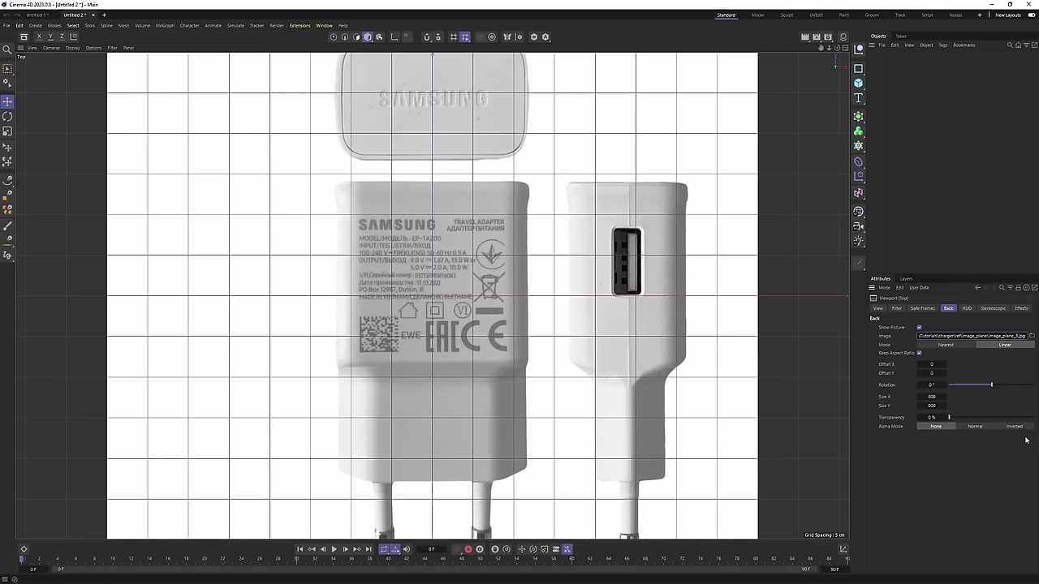
click(1026, 418)
drag(1026, 419, 1032, 417)
Apply the copied image_plane_3.jpg path to the Right view's background with about 88% transparency.
middle_click(619, 298)
middle_click(297, 401)
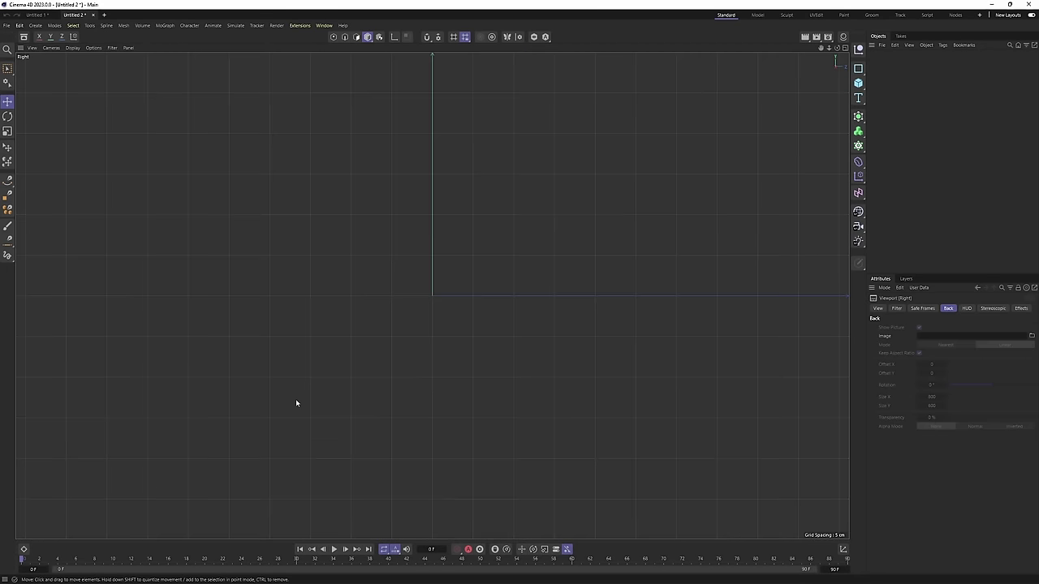
click(944, 336)
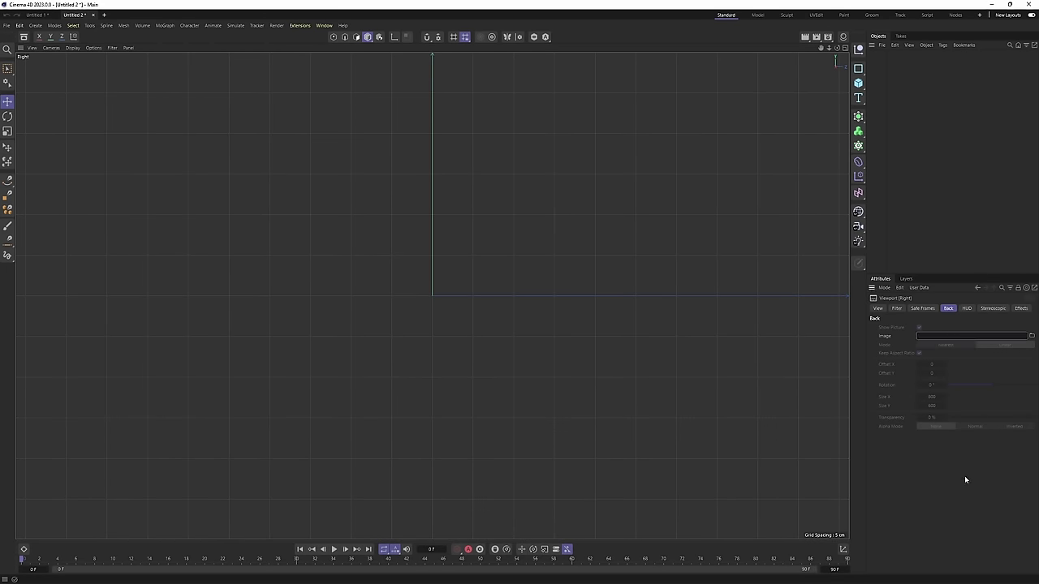
key(ctrl+v)
key(Return)
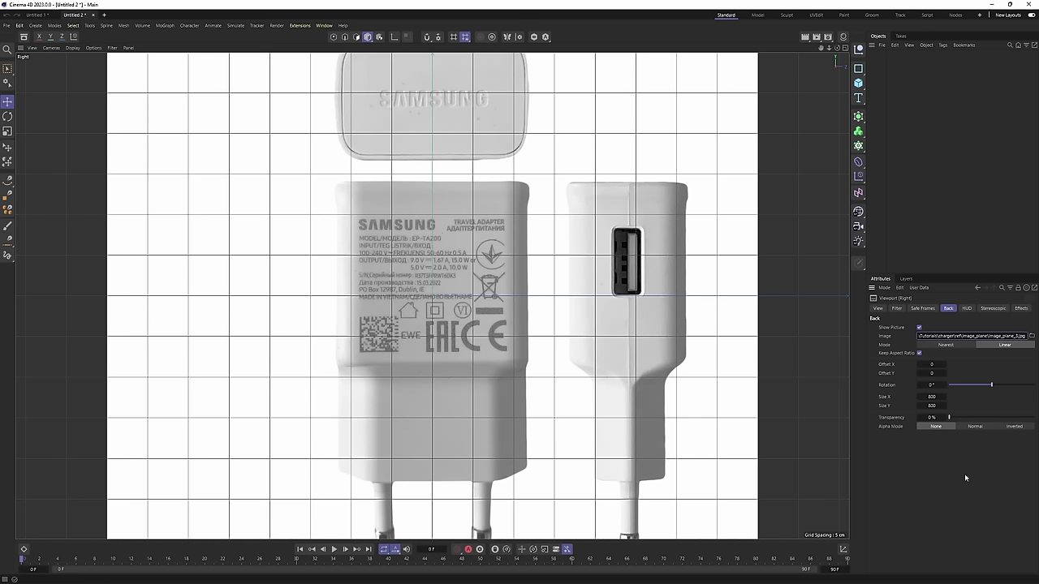
click(1023, 418)
alt+middle_drag(513, 208, 451, 244)
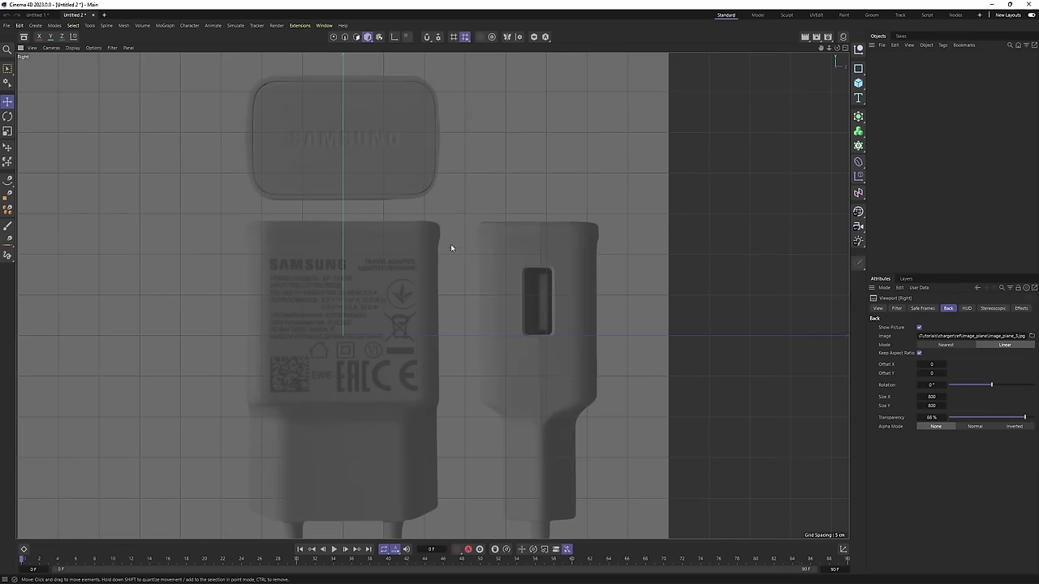
Add a default cube to the scene and show it in all four views.
middle_click(445, 241)
middle_click(406, 213)
click(858, 82)
key(F5)
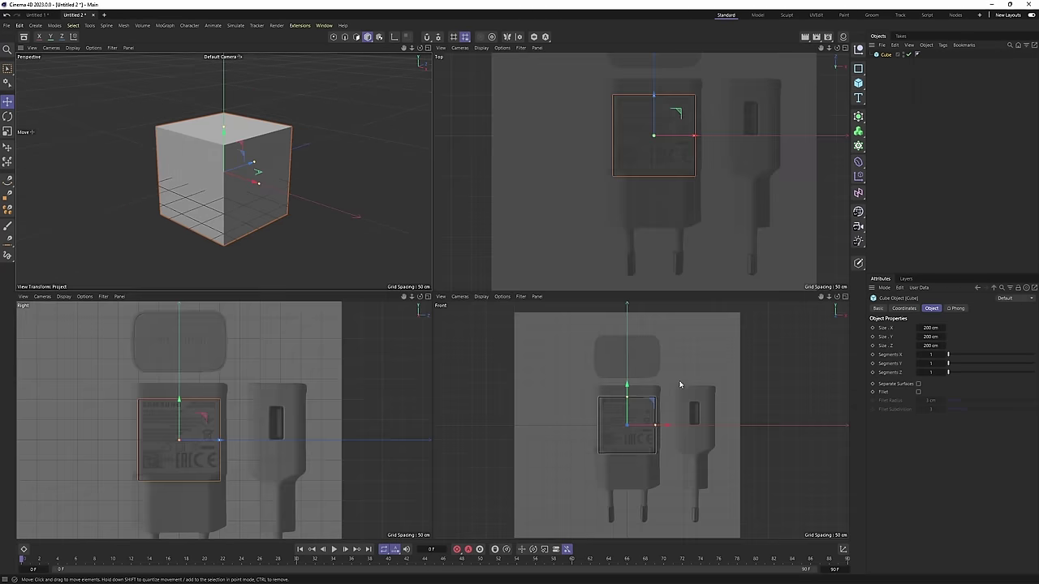
In the Front view, widen the cube along X to about 232.38 cm to match the charger body's width.
key(F4)
scroll(589, 249, up, 2)
alt+middle_drag(507, 209, 510, 338)
scroll(510, 339, up, 1)
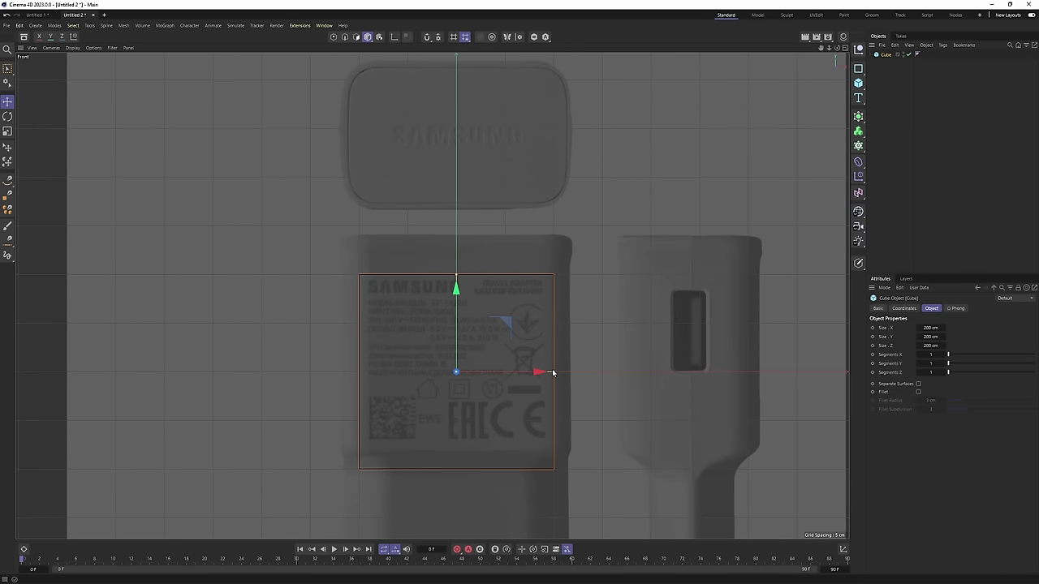
drag(554, 372, 578, 373)
Raise the cube in the Front view until its bottom edge meets the shoulder of the charger's main body.
scroll(486, 283, down, 3)
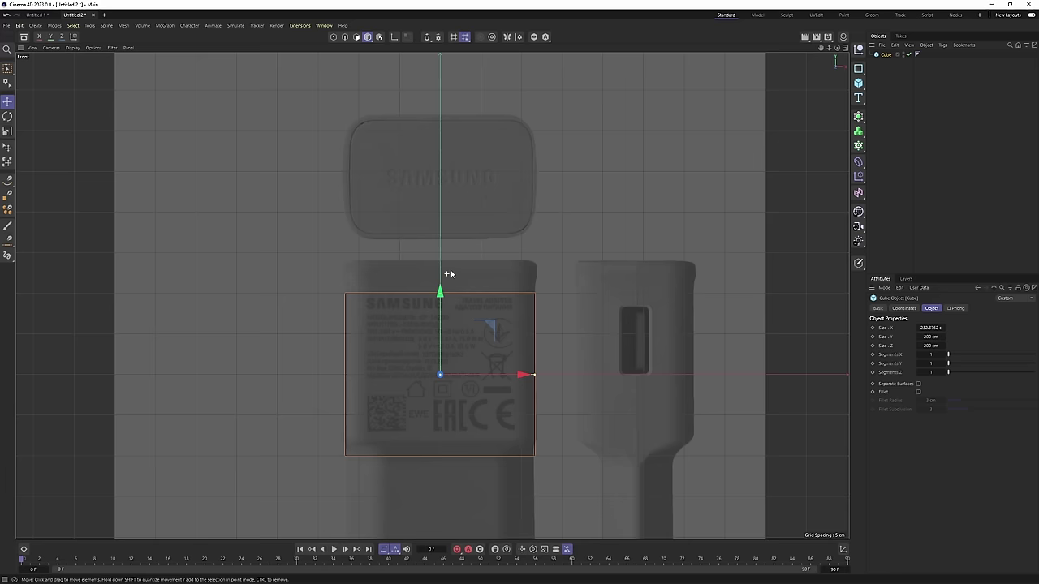
scroll(438, 246, up, 4)
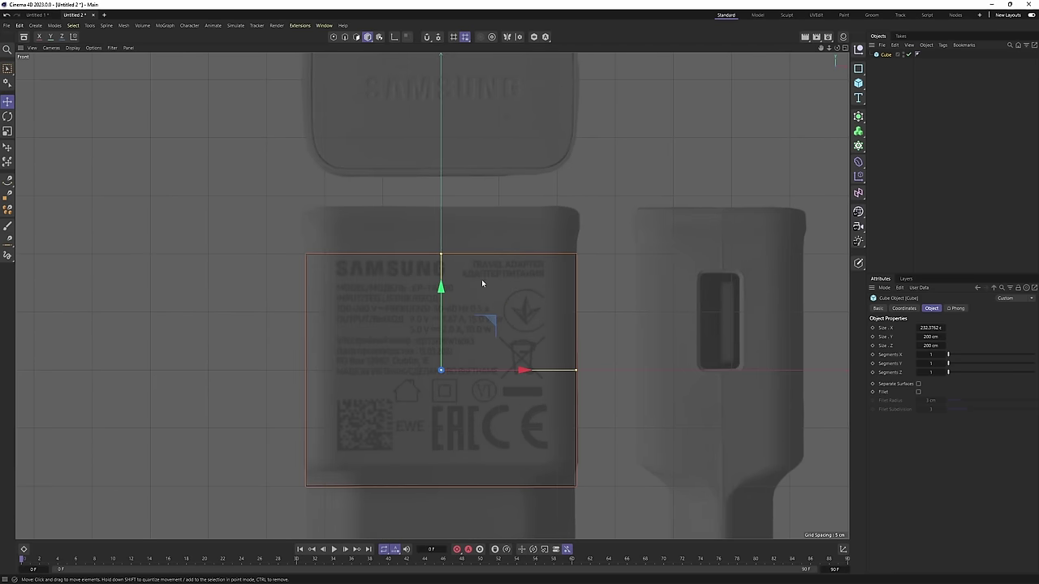
scroll(479, 286, down, 2)
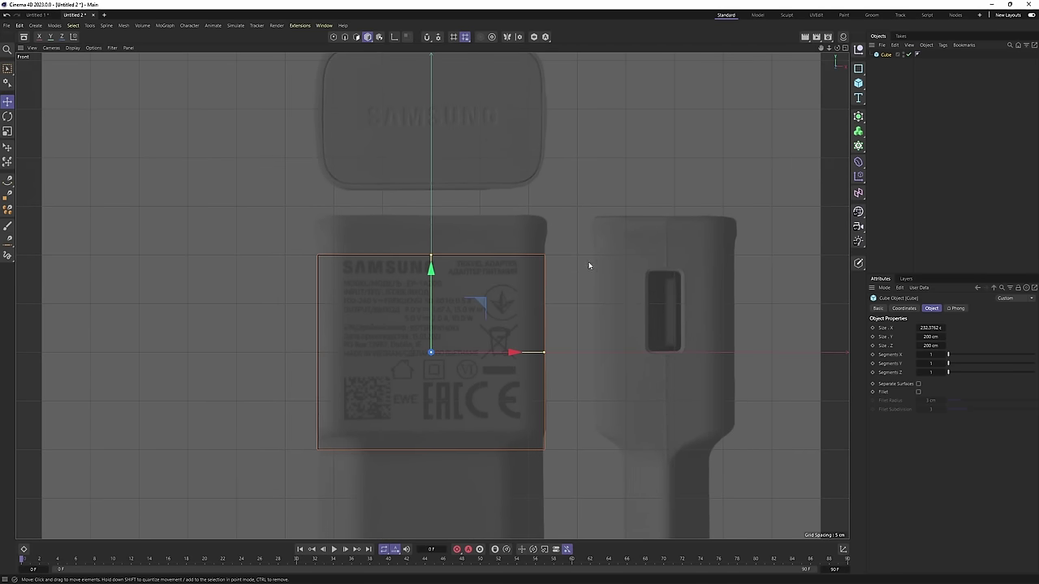
scroll(560, 264, down, 2)
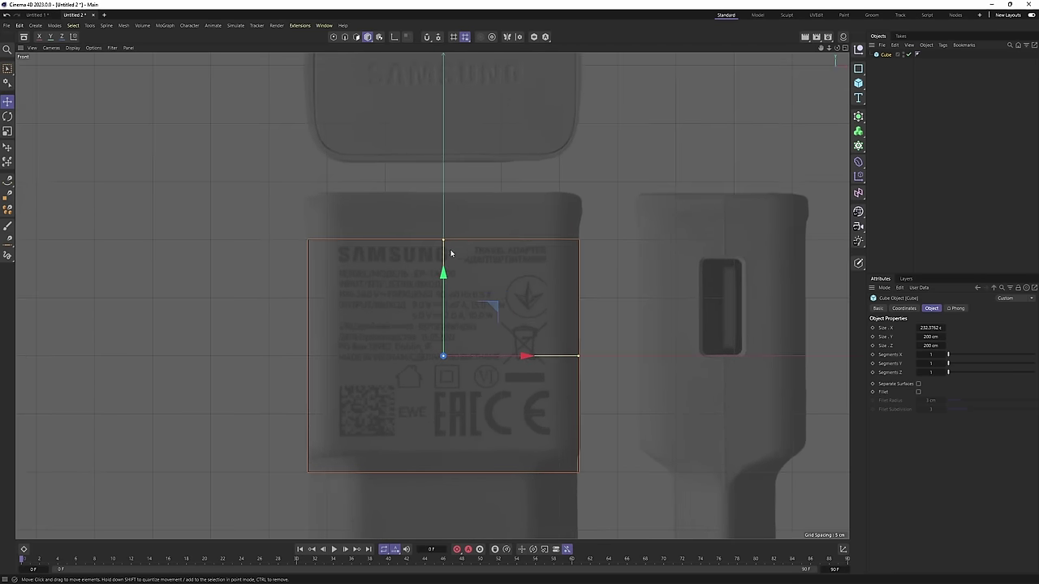
scroll(465, 238, down, 1)
alt+middle_drag(465, 238, 416, 340)
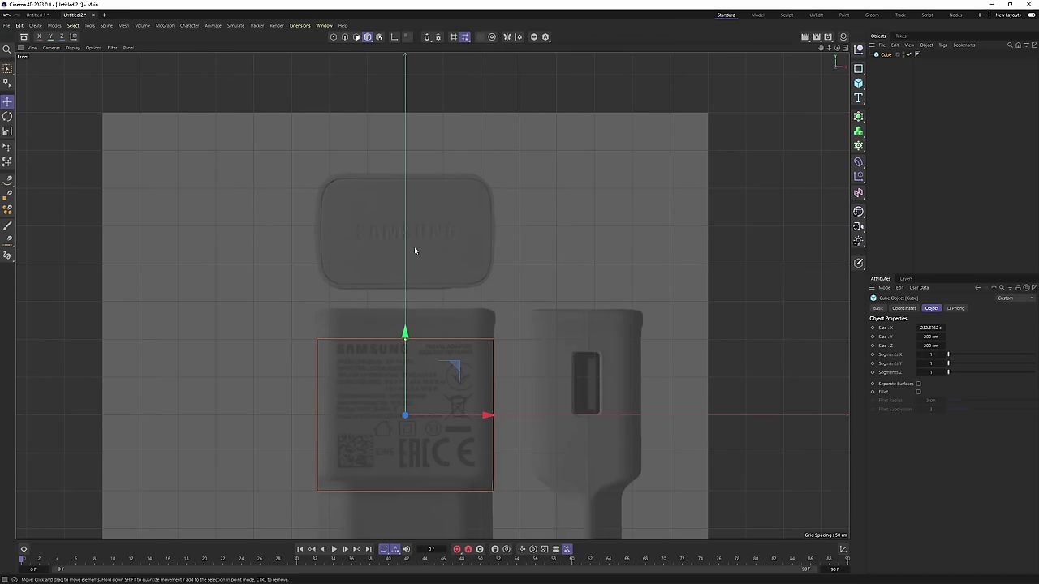
scroll(468, 352, up, 2)
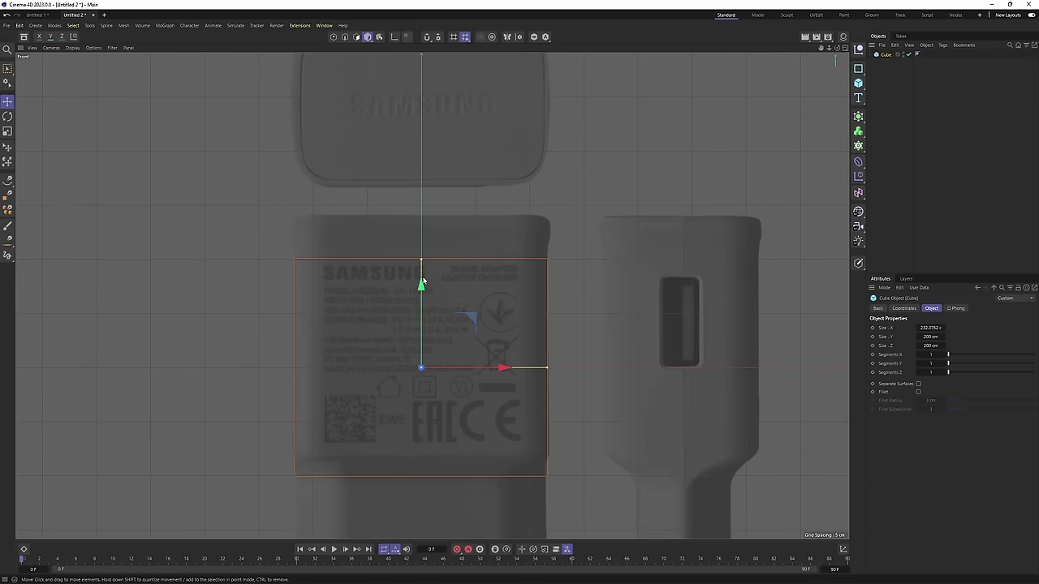
drag(421, 287, 420, 248)
Set the Top view background's Offset Y to -256 to bring the charger's top photo under the cube.
middle_click(494, 240)
middle_click(638, 149)
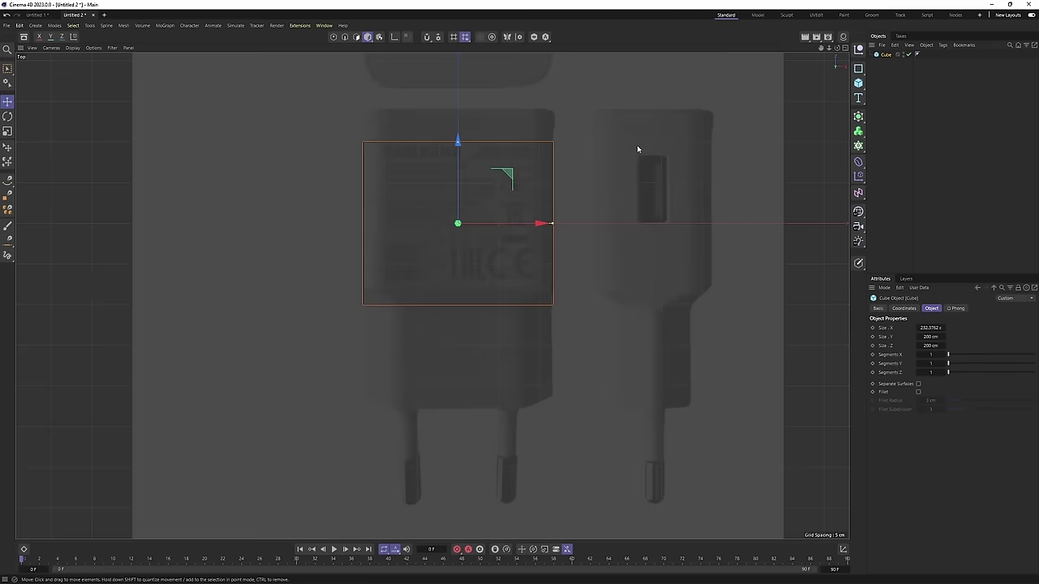
scroll(544, 229, down, 1)
alt+middle_drag(570, 121, 567, 268)
scroll(567, 269, up, 1)
key(shift+v)
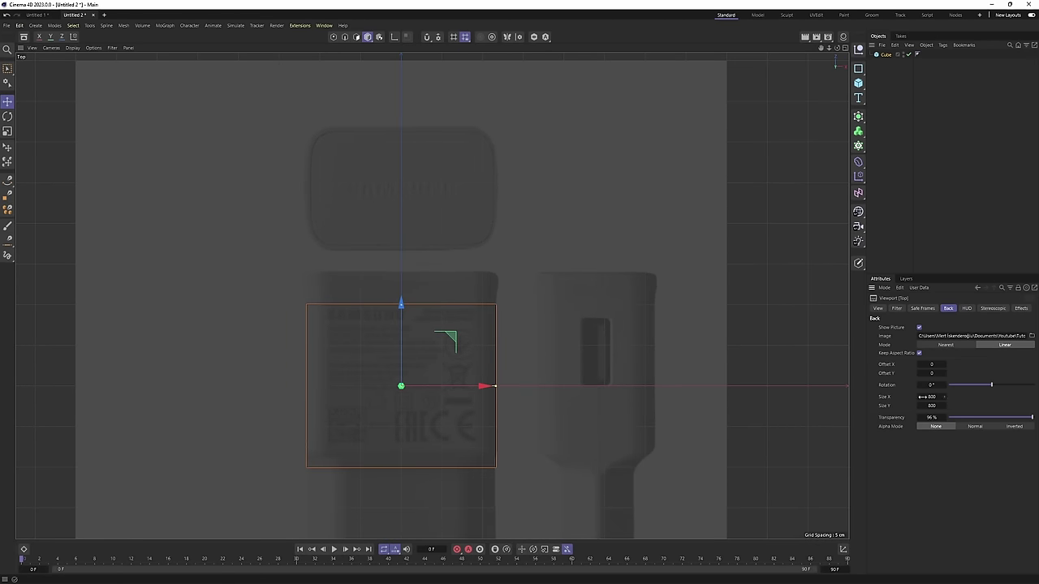
drag(935, 373, 912, 375)
Reduce the cube's Z depth to the height of the charger's top photo and set the Top background's Offset Y to -244.
scroll(657, 278, up, 3)
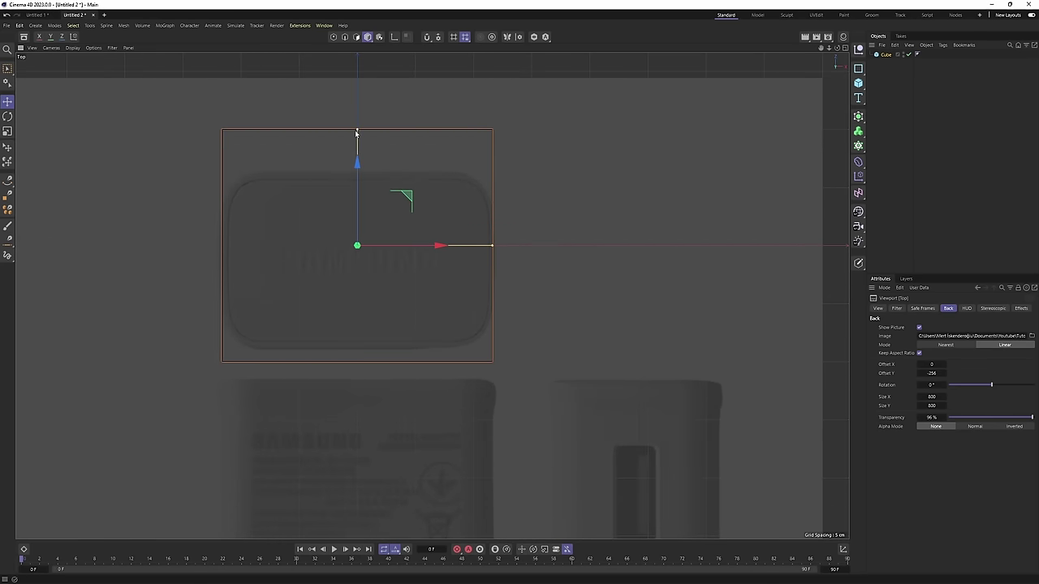
drag(358, 131, 359, 157)
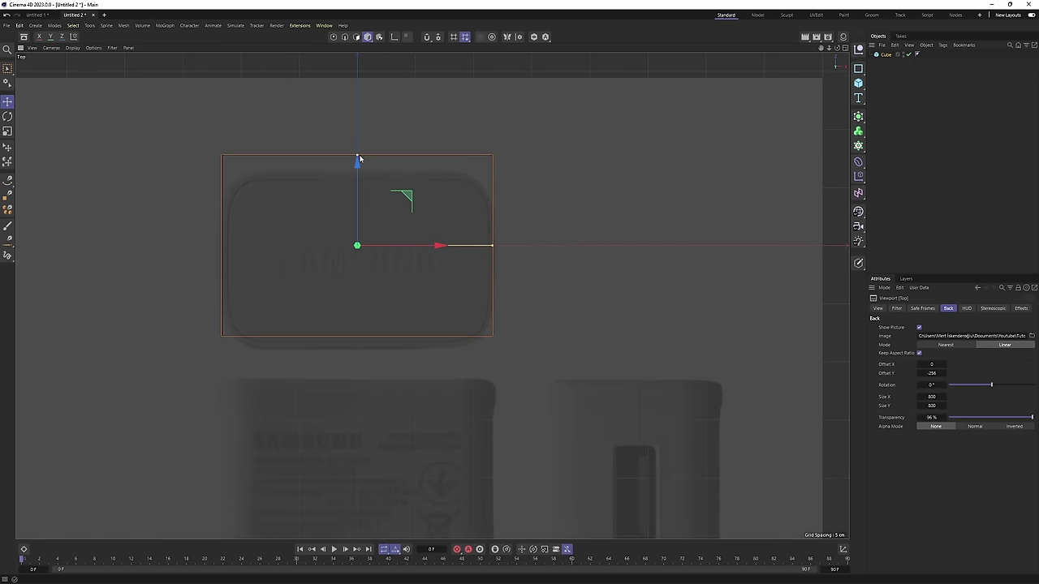
alt+middle_drag(369, 161, 364, 199)
scroll(364, 199, up, 1)
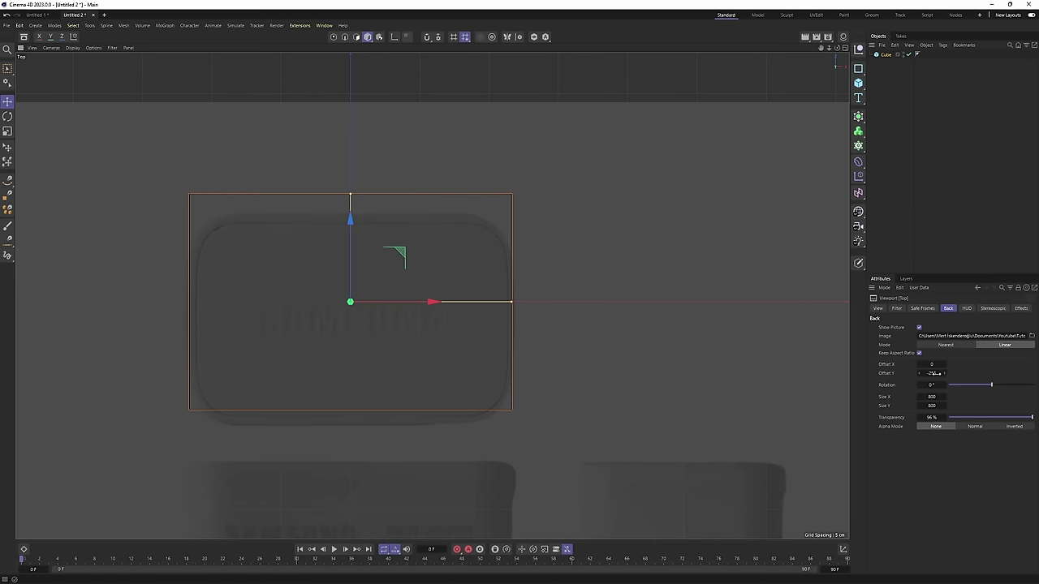
drag(933, 374, 936, 373)
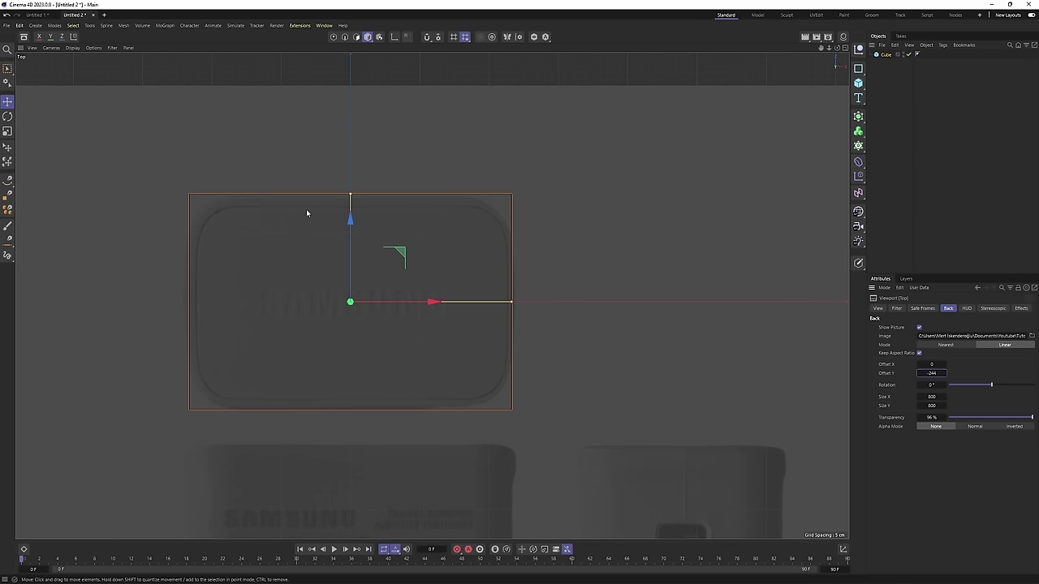
alt+middle_drag(586, 277, 553, 195)
Set the Right view background's Offset X to -240 to centre the charger's side photo on the cube.
middle_click(546, 246)
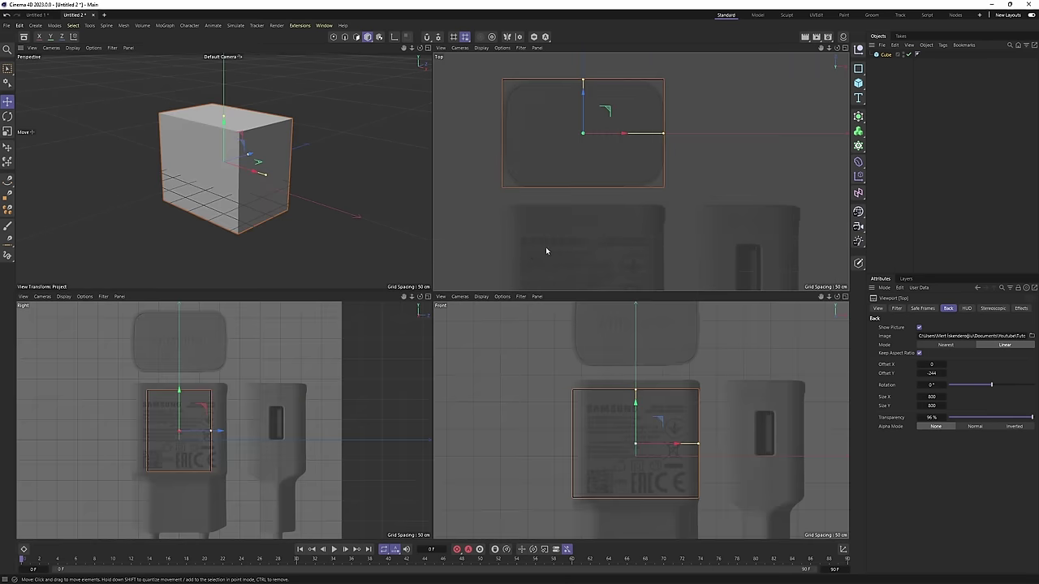
middle_click(336, 398)
alt+middle_drag(572, 300, 649, 298)
scroll(659, 299, up, 2)
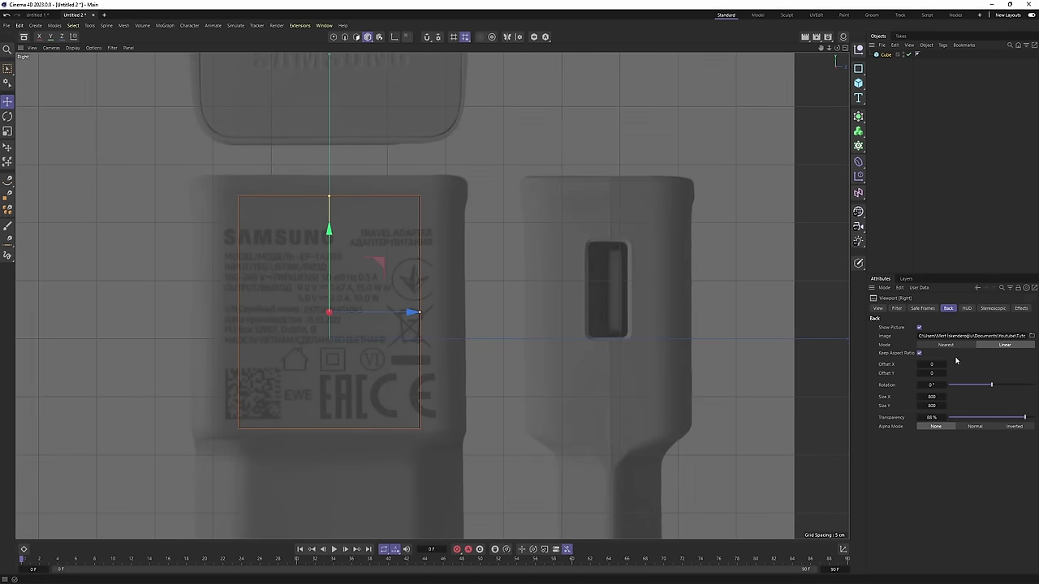
drag(931, 364, 802, 364)
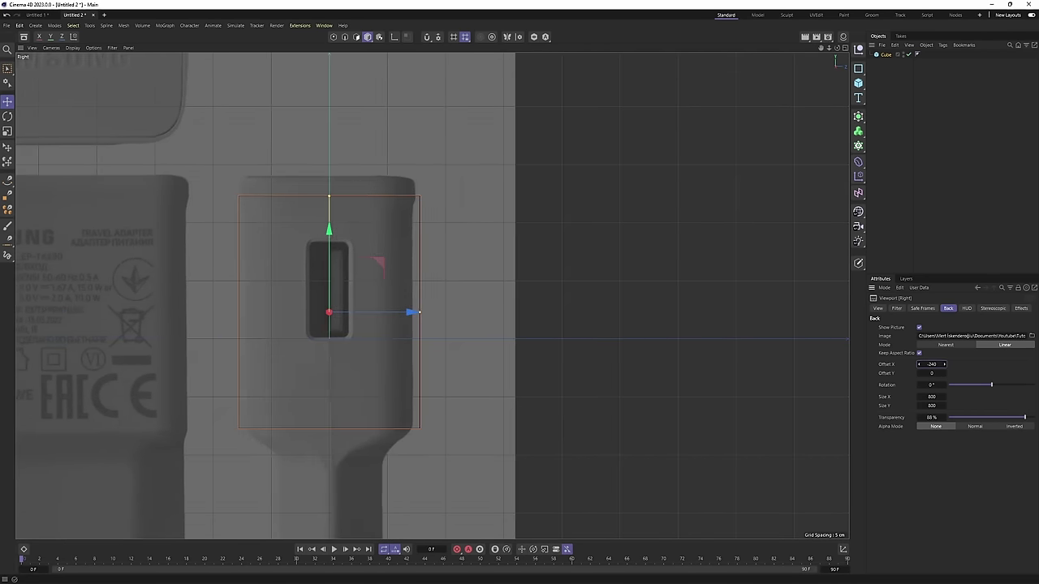
Narrow the cube's Z depth in the Right view to match the charger body's side profile.
alt+middle_drag(637, 307, 694, 287)
scroll(455, 282, up, 2)
alt+middle_drag(456, 283, 544, 287)
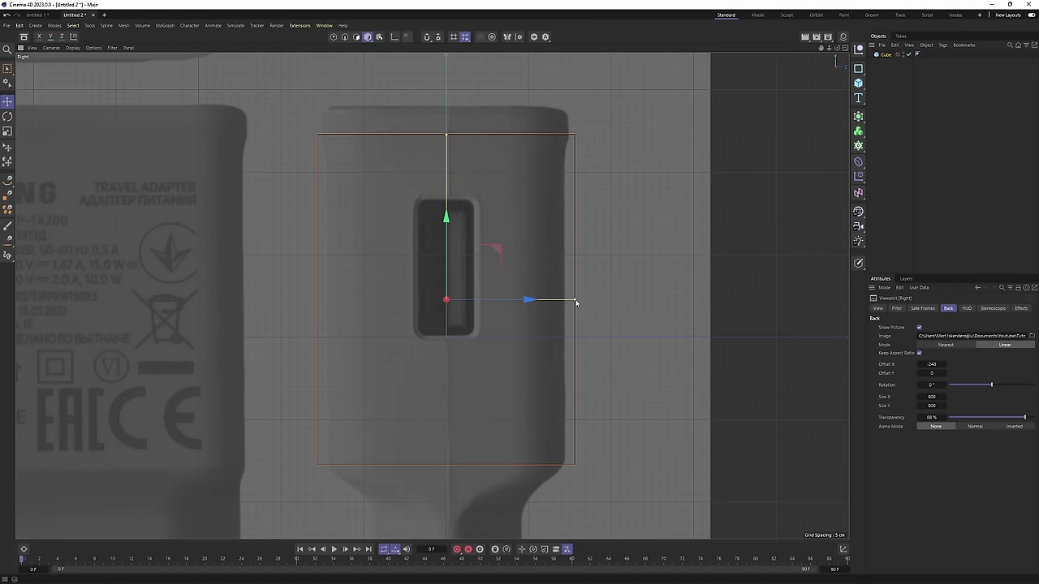
drag(576, 302, 565, 301)
alt+middle_drag(565, 301, 543, 307)
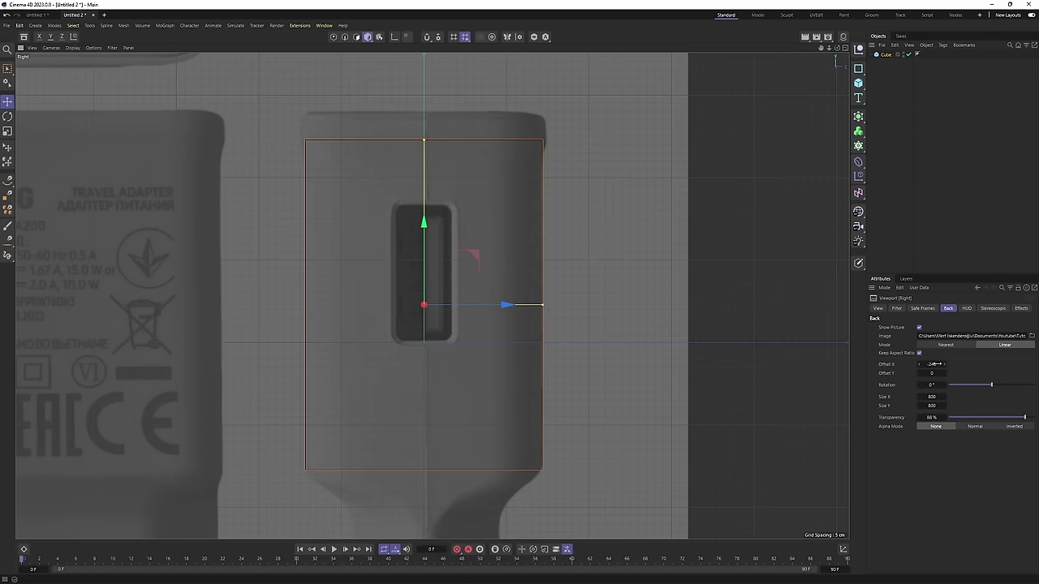
Examine the cube's fit against the references in all four views, its shape in perspective, and the charger body in the Front view.
middle_click(533, 289)
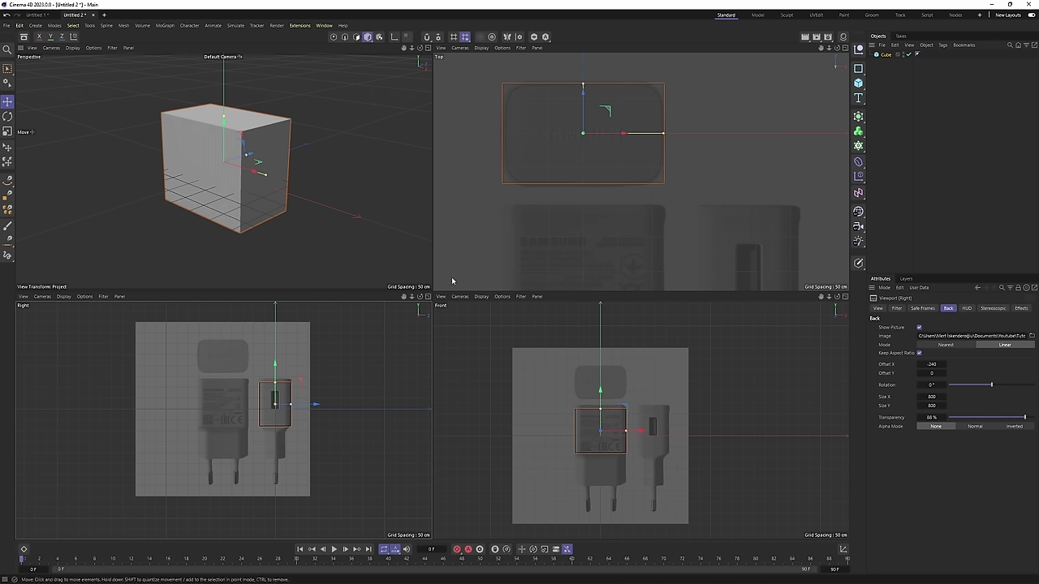
middle_click(364, 231)
scroll(398, 236, down, 2)
alt+drag(497, 288, 536, 285)
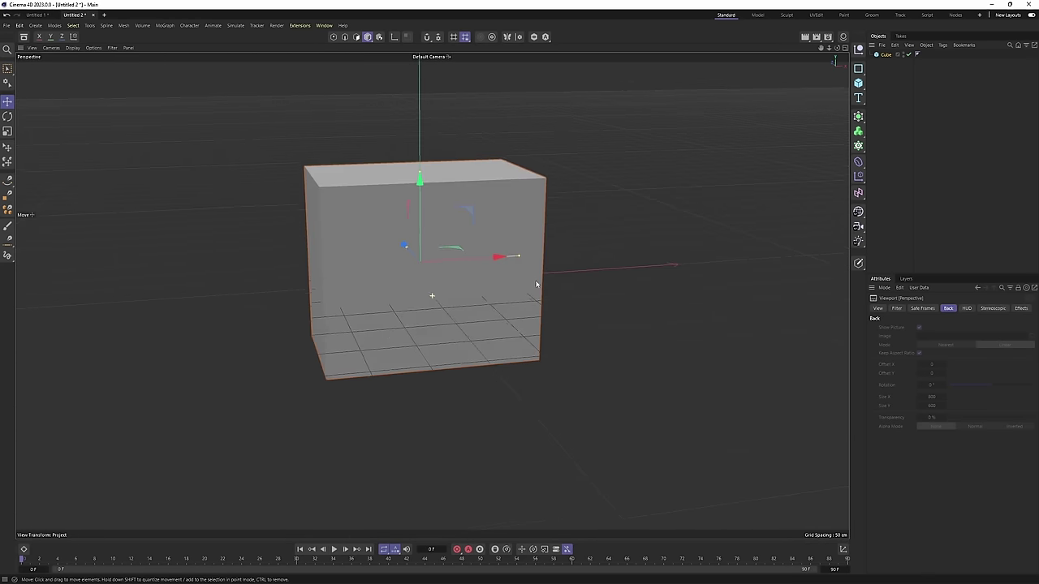
alt+middle_drag(537, 285, 573, 273)
middle_click(581, 334)
middle_click(603, 372)
alt+middle_drag(422, 249, 457, 173)
scroll(438, 235, up, 3)
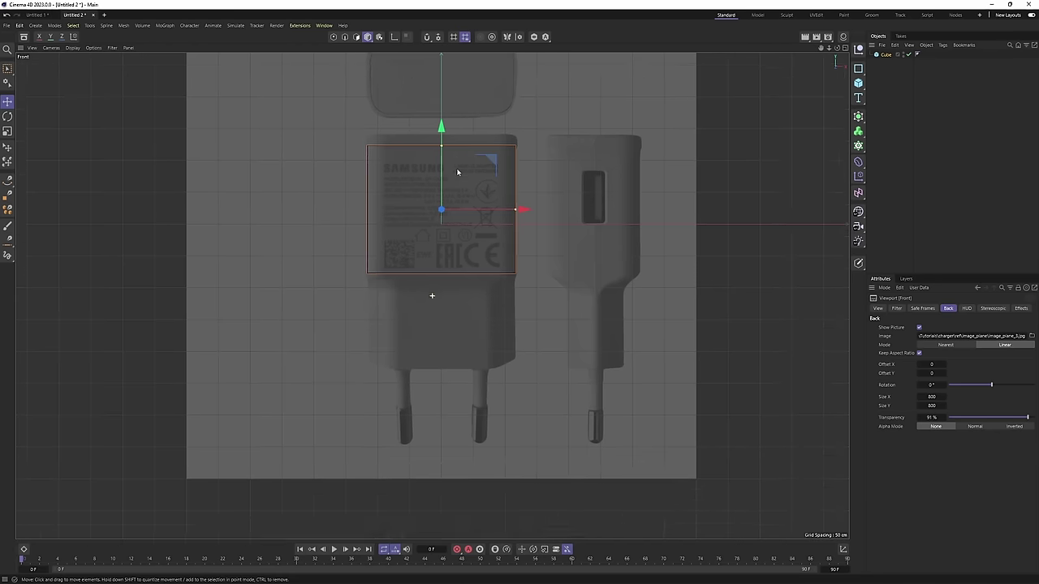
Move the cube down onto the charger's lower section in the Front view and shrink its width and height to the flat front face.
scroll(457, 172, up, 3)
drag(431, 138, 426, 319)
alt+middle_drag(448, 355, 490, 312)
scroll(459, 298, up, 2)
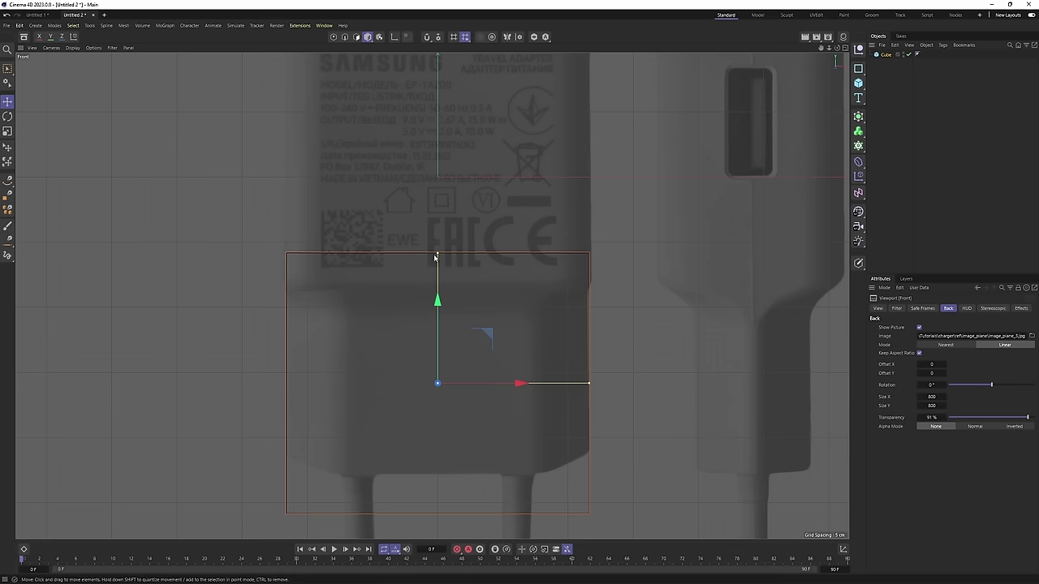
drag(436, 254, 443, 299)
alt+middle_drag(443, 301, 437, 279)
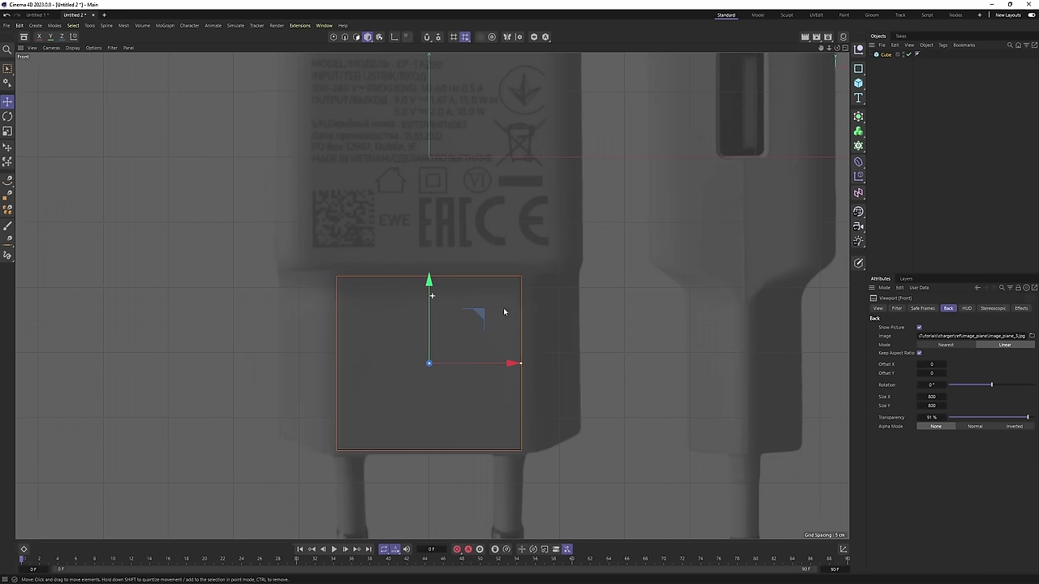
Fine-tune the cube's width in the Front view to match the flat front of the charger's lower section.
alt+middle_drag(503, 307, 477, 287)
scroll(517, 309, up, 1)
alt+middle_drag(496, 329, 537, 331)
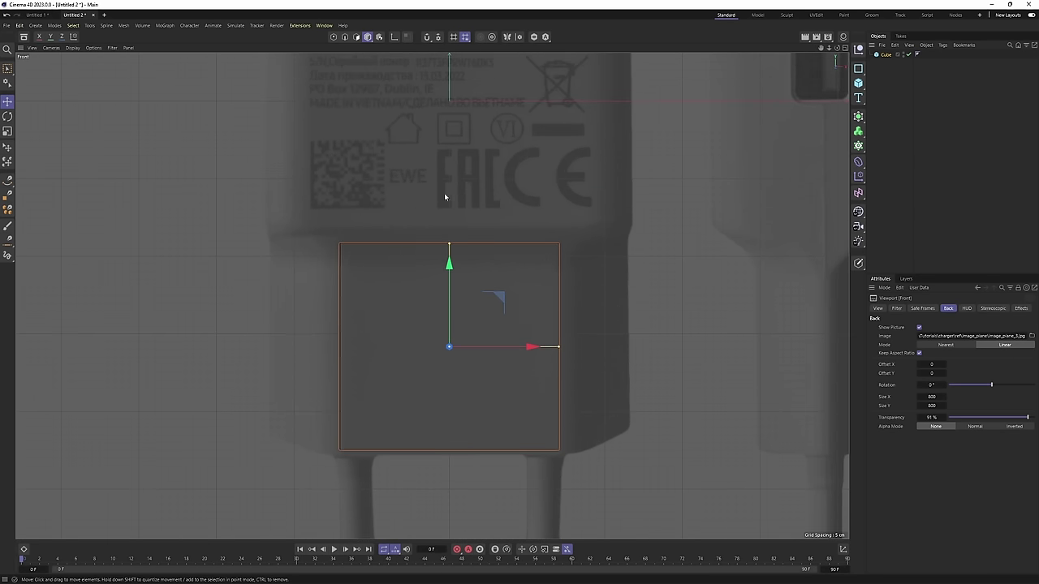
alt+middle_drag(445, 196, 404, 201)
scroll(436, 360, down, 4)
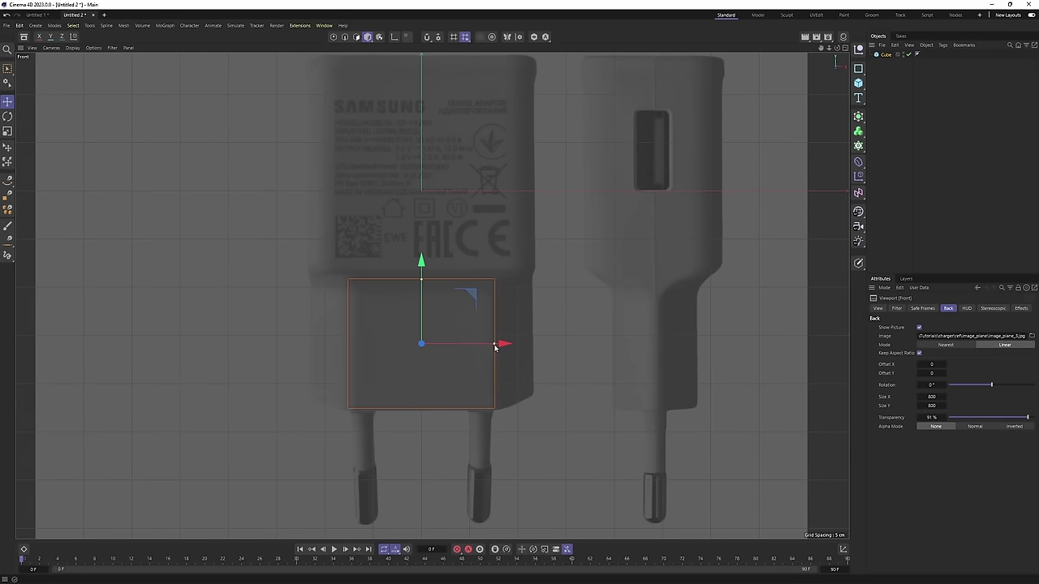
alt+middle_drag(482, 294, 459, 281)
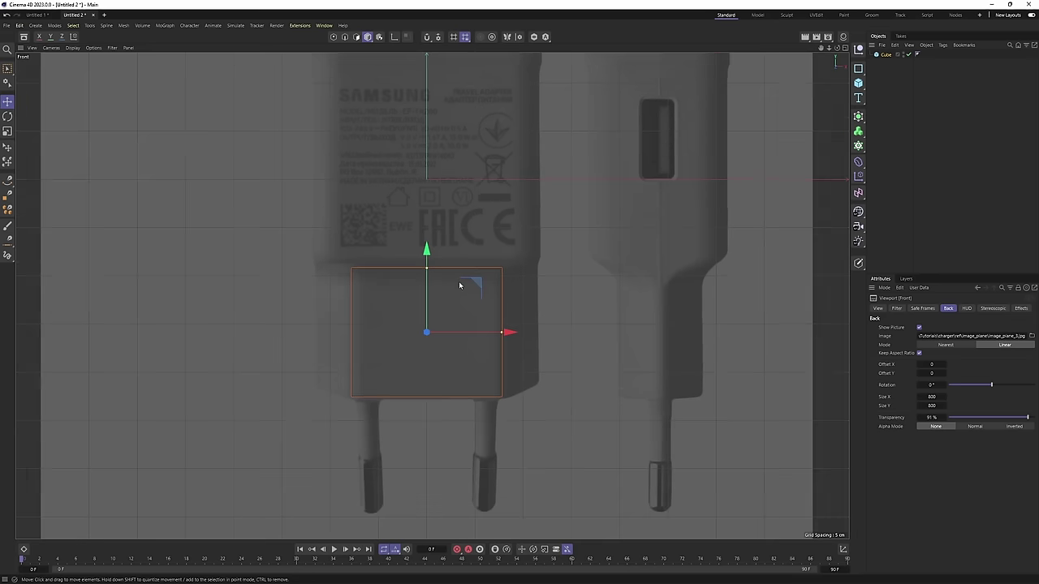
scroll(458, 276, up, 2)
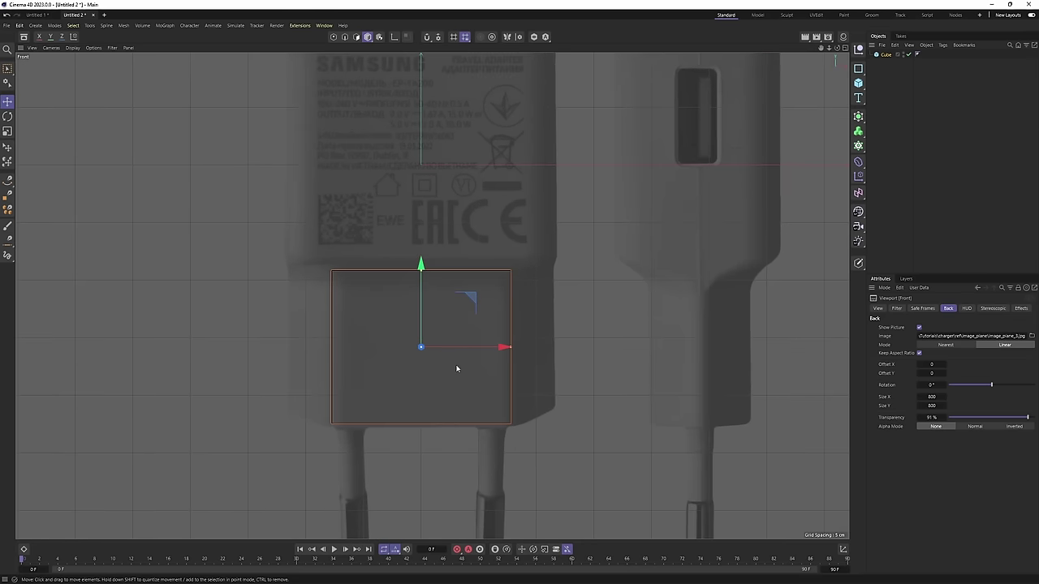
Narrow the cube's Z depth to about 87 cm in the Right view, matching the lower section's side profile.
middle_click(446, 411)
middle_click(354, 452)
scroll(459, 314, up, 5)
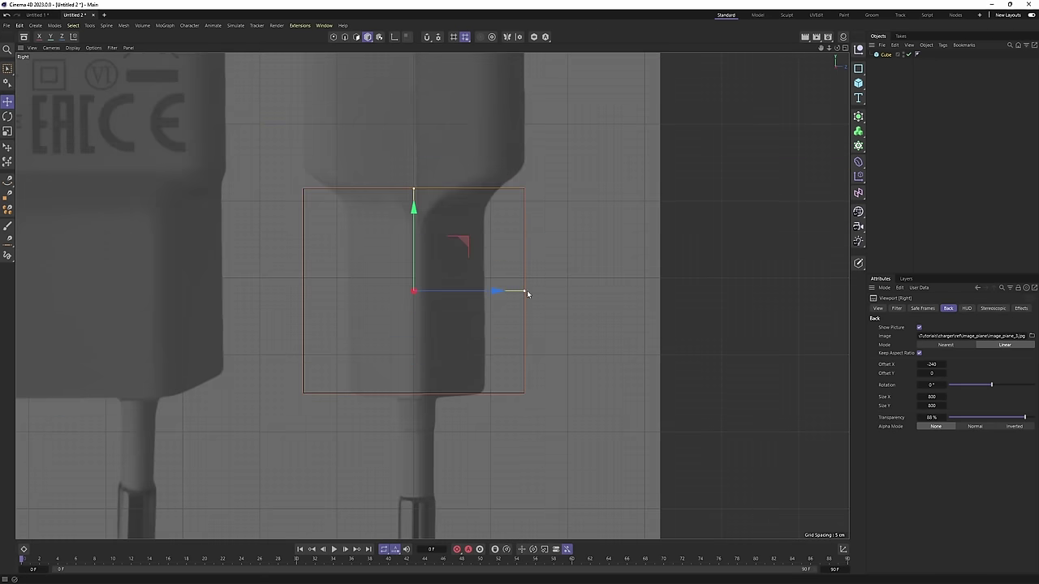
drag(527, 290, 495, 298)
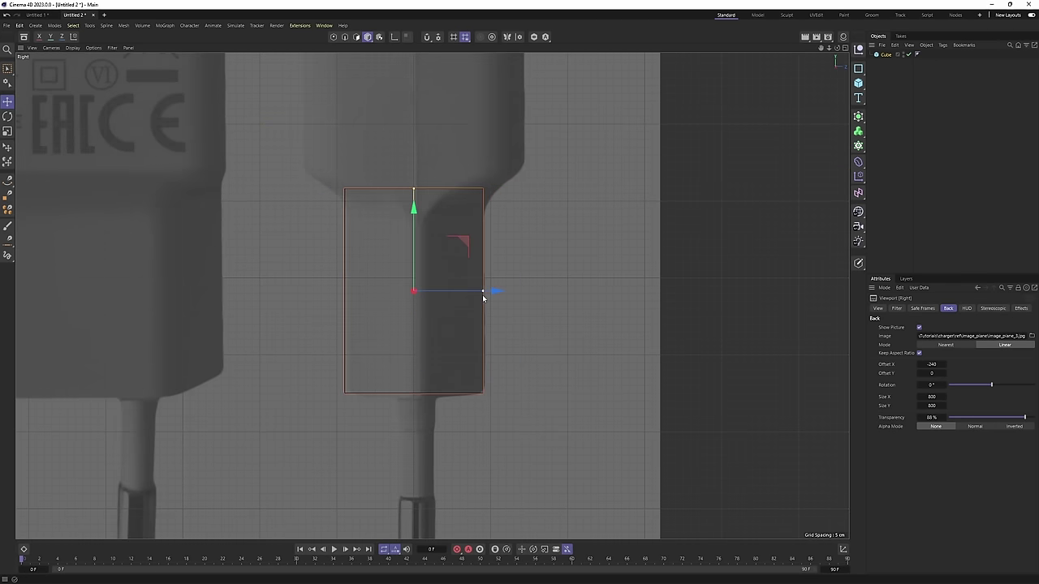
middle_click(495, 290)
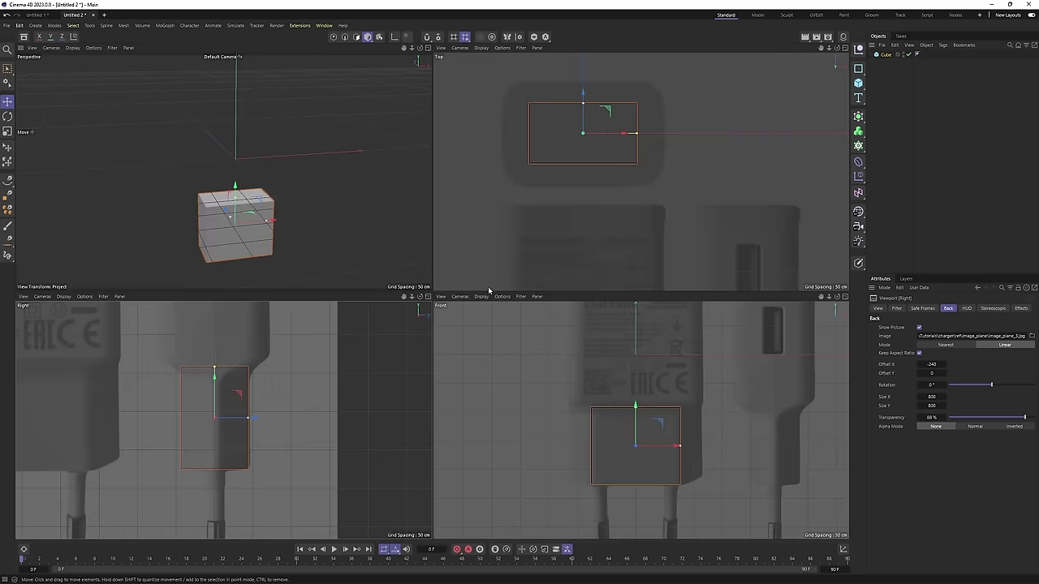
Hide the workplane grid in the Perspective view.
middle_click(422, 231)
click(112, 47)
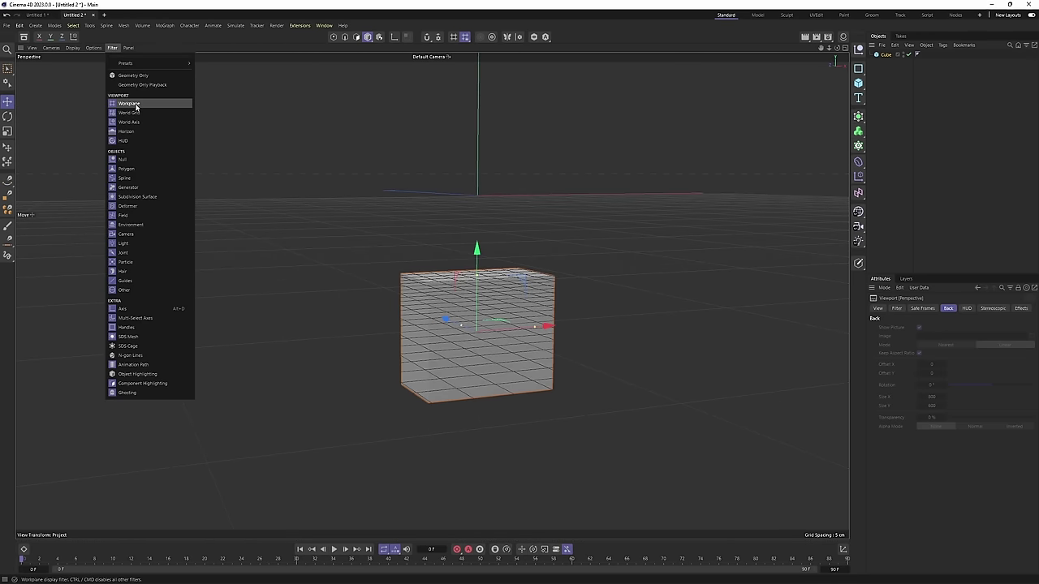
click(135, 106)
alt+drag(464, 247, 484, 294)
scroll(485, 297, up, 2)
Set the cube's segments to X 2, Y 1 and Z 2, and display the Perspective view as Gouraud shading with lines.
click(877, 54)
scroll(607, 200, up, 3)
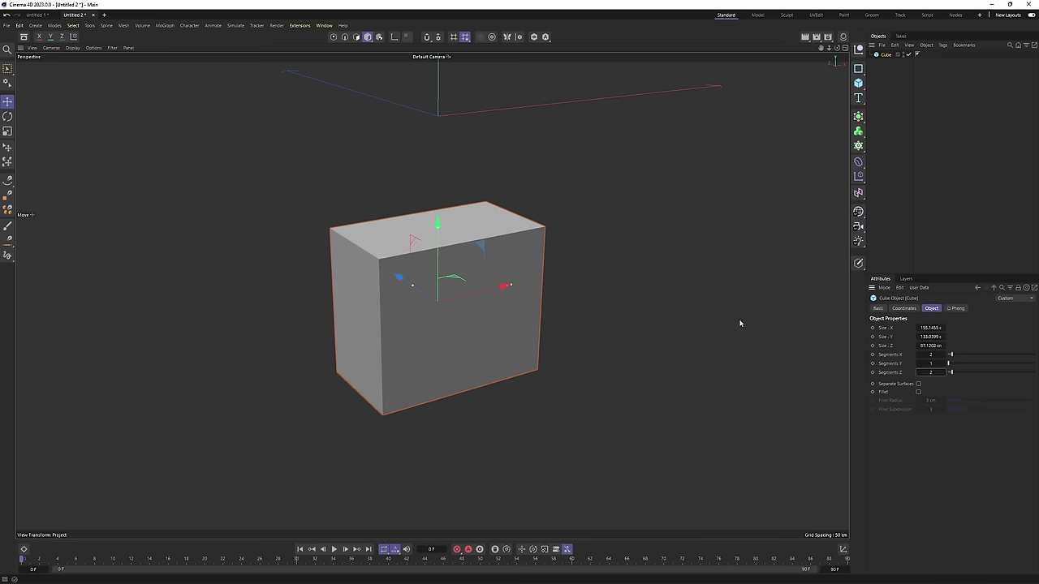
alt+drag(480, 191, 462, 180)
scroll(502, 225, up, 1)
key(n)
key(b)
scroll(494, 225, up, 2)
alt+middle_drag(379, 375, 418, 307)
Convert the cube into an editable polygon object.
middle_click(415, 307)
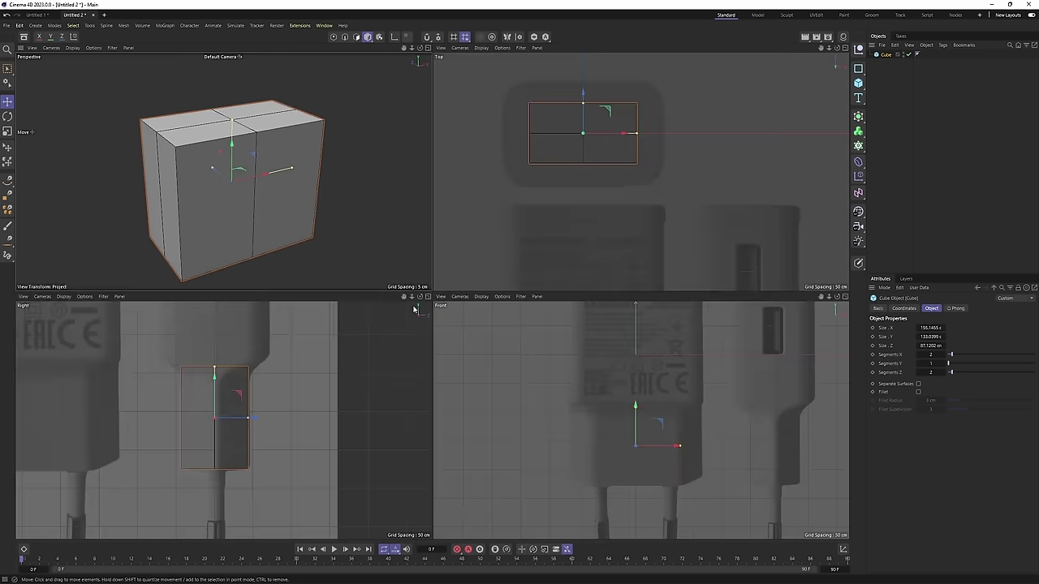
middle_click(420, 312)
middle_click(477, 338)
middle_click(690, 369)
alt+middle_drag(708, 372, 725, 327)
key(c)
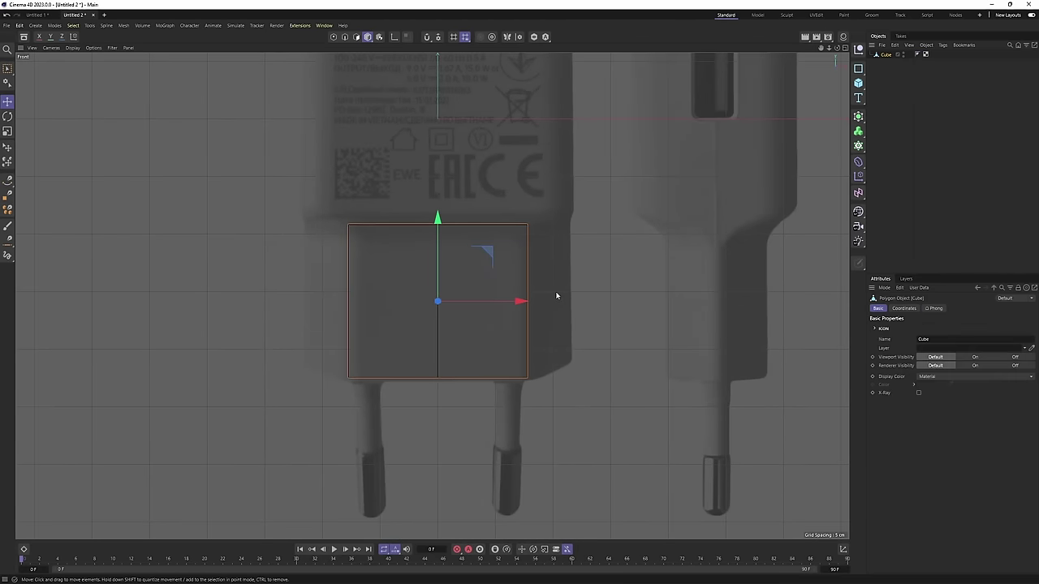
key(Return)
key(9)
key(0)
drag(306, 187, 375, 452)
click(516, 37)
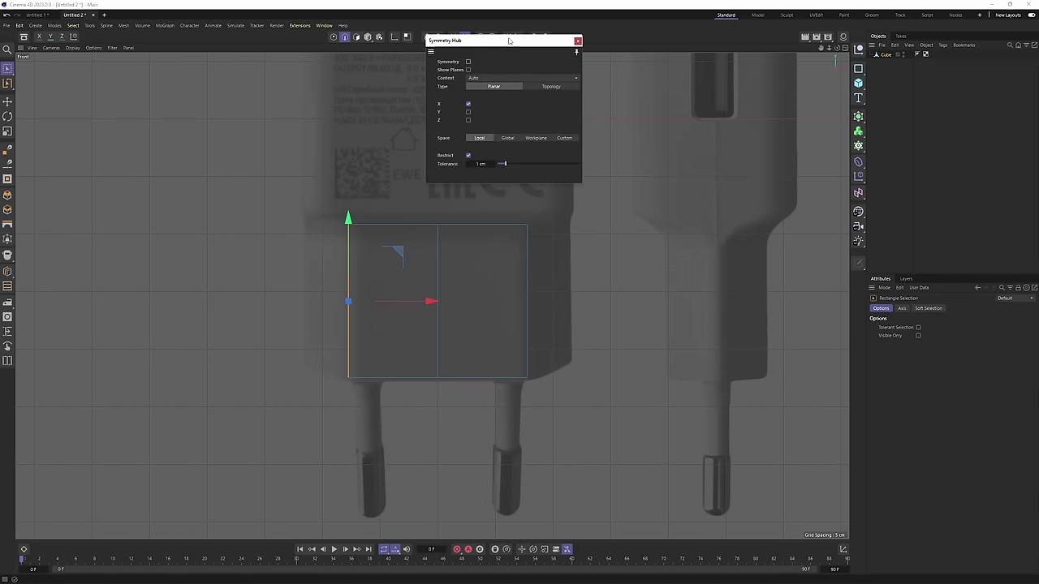
drag(509, 41, 775, 91)
Select the front half of the block's narrow left side face in the Perspective view.
middle_click(358, 241)
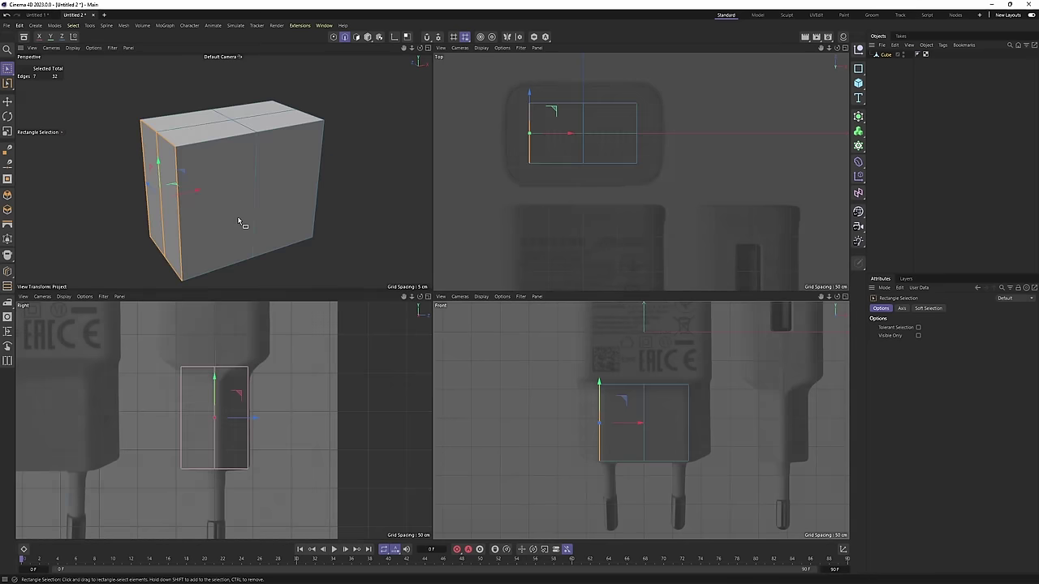
middle_click(241, 222)
key(e)
click(359, 258)
alt+drag(420, 230, 447, 236)
alt+right_drag(447, 236, 420, 265)
alt+drag(435, 254, 568, 132)
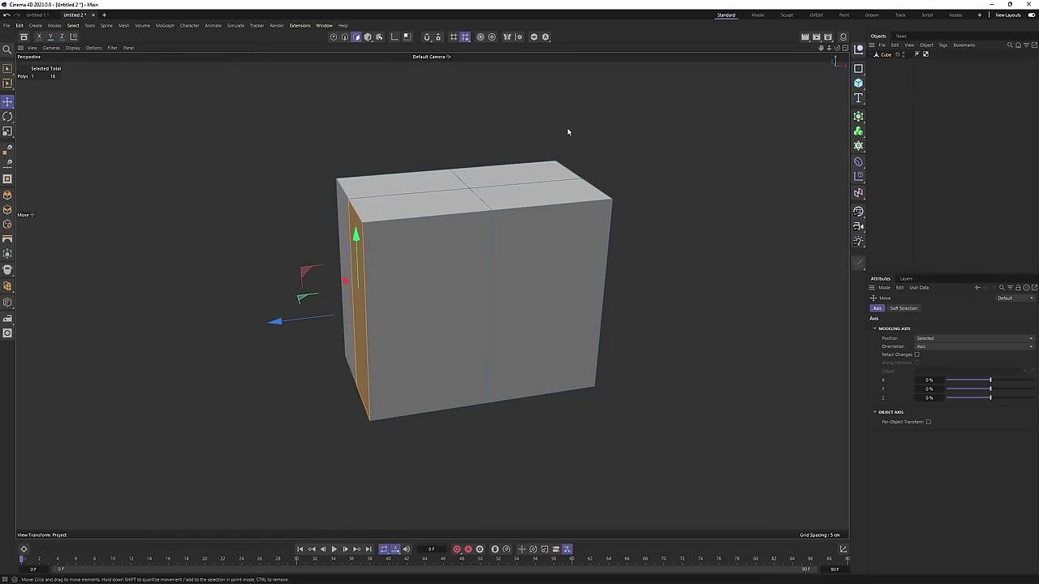
Open the modelling symmetry settings and enable planar symmetry across X.
click(495, 38)
drag(543, 49, 784, 85)
mouse_move(466, 228)
alt+mouse_down()
mouse_move(524, 178)
mouse_move(572, 199)
mouse_move(360, 209)
mouse_move(475, 243)
alt+mouse_up()
Try to extrude the selected side polygon outward in the Front view, and undo the extrusion.
middle_click(479, 341)
middle_click(480, 364)
drag(301, 304, 260, 298)
middle_click(253, 297)
middle_click(197, 234)
alt+drag(198, 234, 482, 254)
key(ctrl+z)
Add Z to the symmetry axes and extrude the side polygons outward to the lower section's full width in the Front view.
alt+drag(442, 201, 709, 203)
click(741, 163)
alt+drag(584, 430, 385, 405)
middle_click(385, 405)
middle_click(446, 373)
drag(276, 309, 230, 304)
middle_click(230, 303)
Set the Move tool's axis orientation to World and move the block's outer corner edges about 39 cm towards the centre in the Right view.
middle_click(305, 258)
alt+drag(313, 253, 357, 297)
key(Return)
click(360, 301)
middle_click(362, 303)
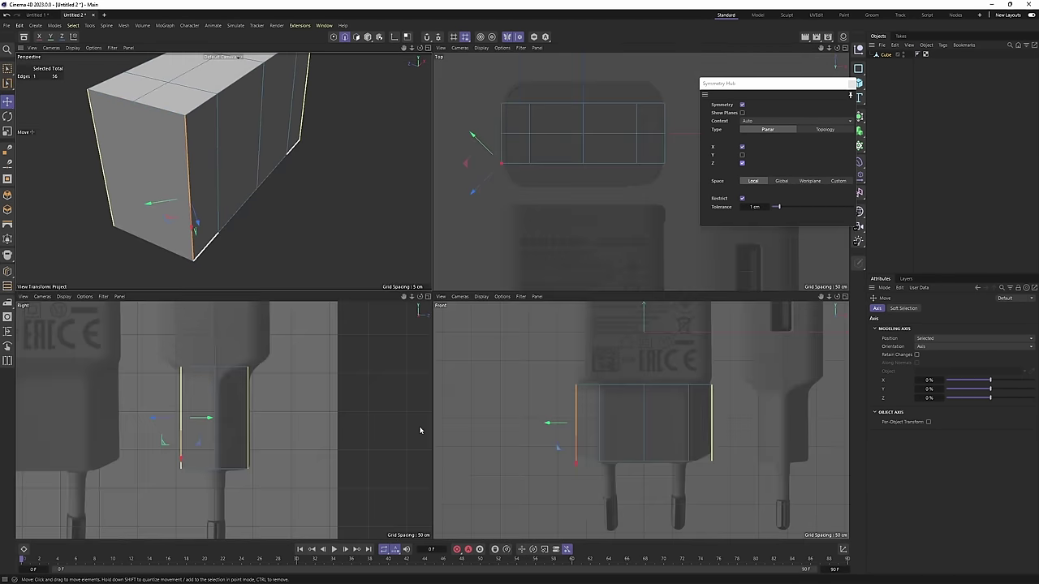
middle_click(419, 429)
alt+middle_drag(406, 348, 439, 383)
alt+right_drag(439, 383, 440, 331)
right_click(420, 311)
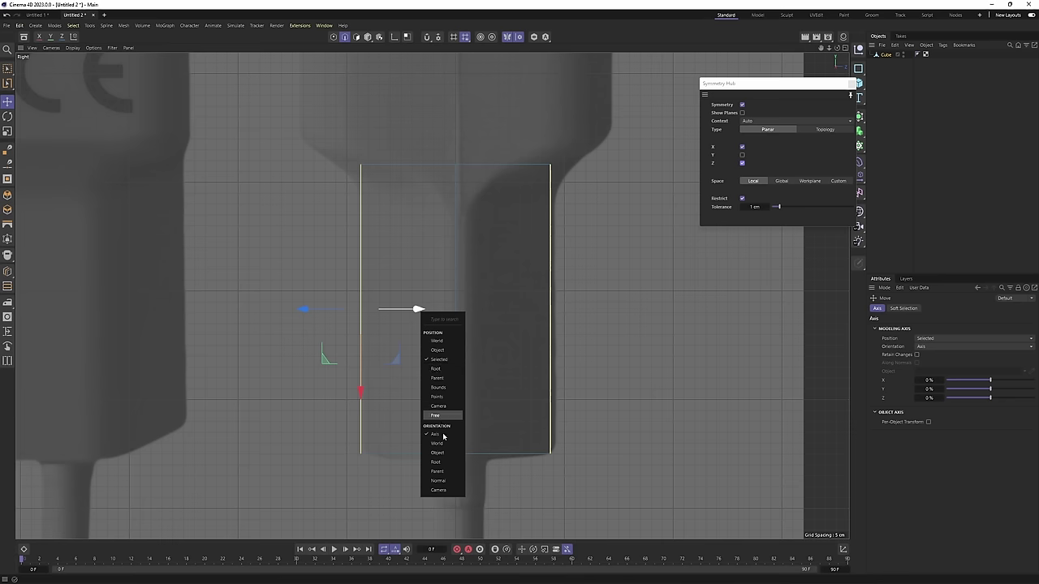
right_click(420, 311)
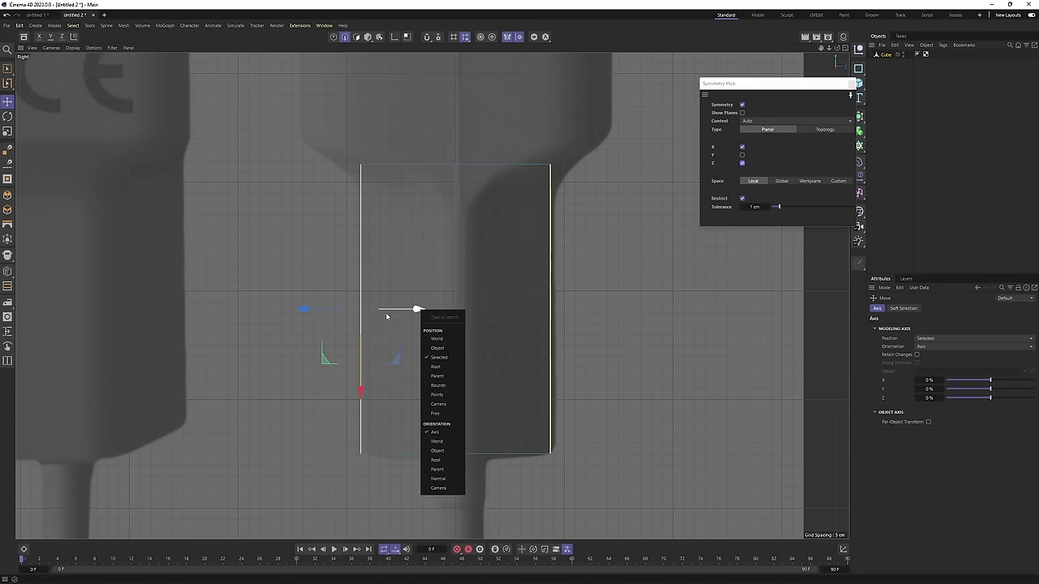
click(438, 451)
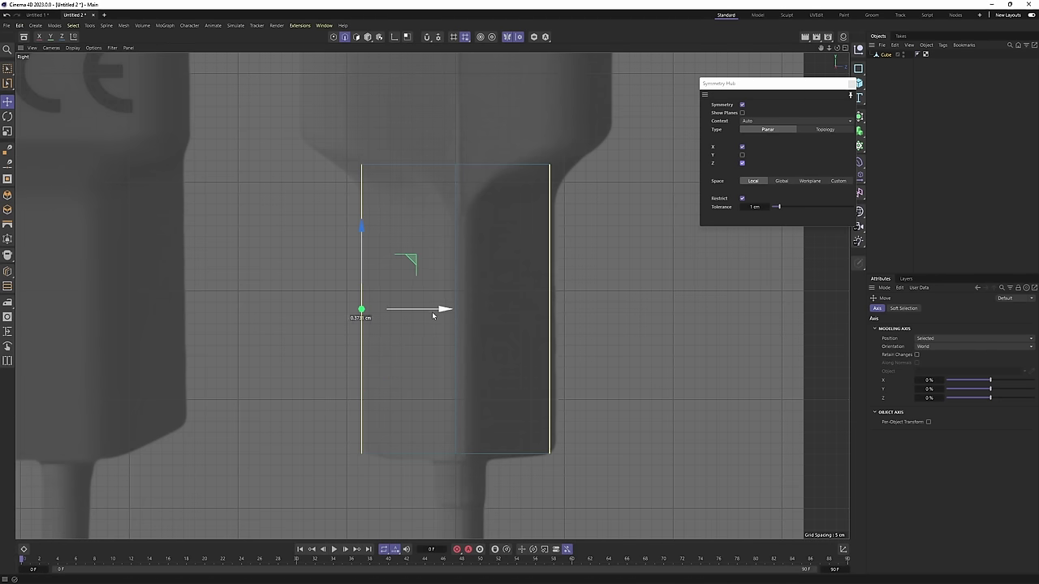
drag(432, 316, 516, 335)
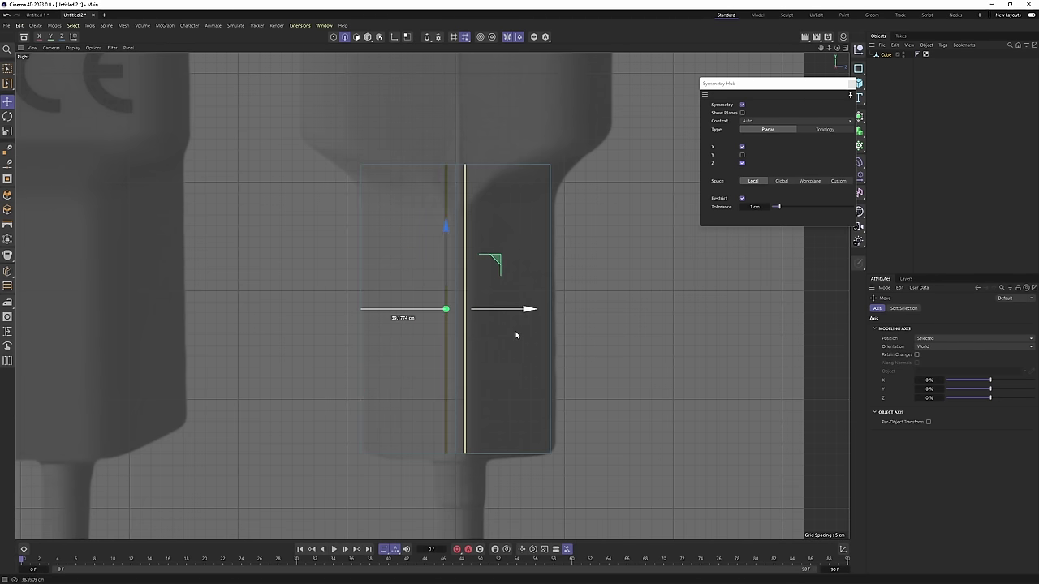
Examine the block's tapered side ends from several angles in the Perspective view.
middle_click(515, 334)
middle_click(232, 227)
scroll(232, 228, down, 5)
alt+drag(232, 228, 272, 263)
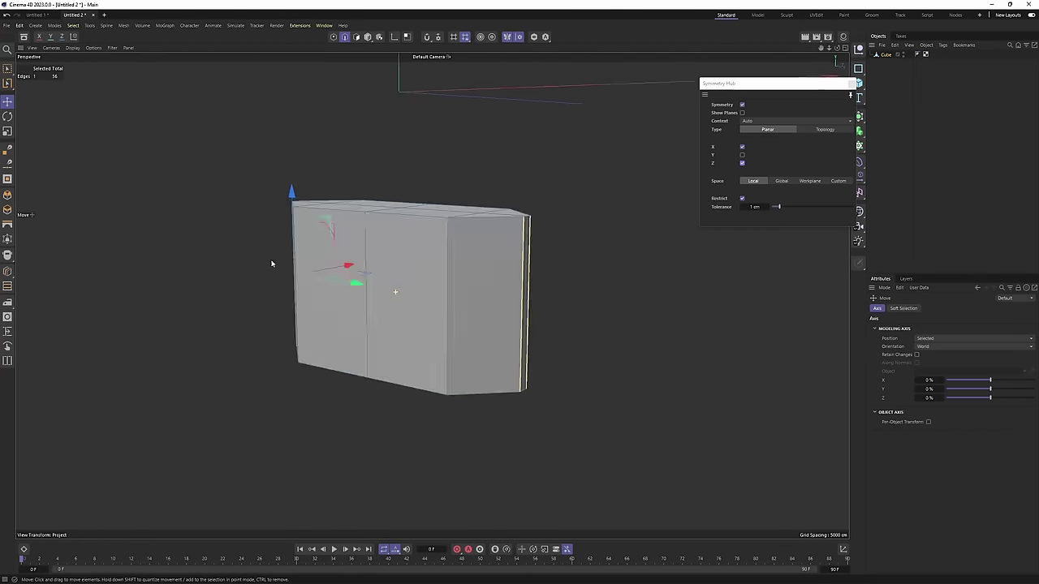
key(F5)
key(F1)
alt+middle_drag(391, 260, 439, 327)
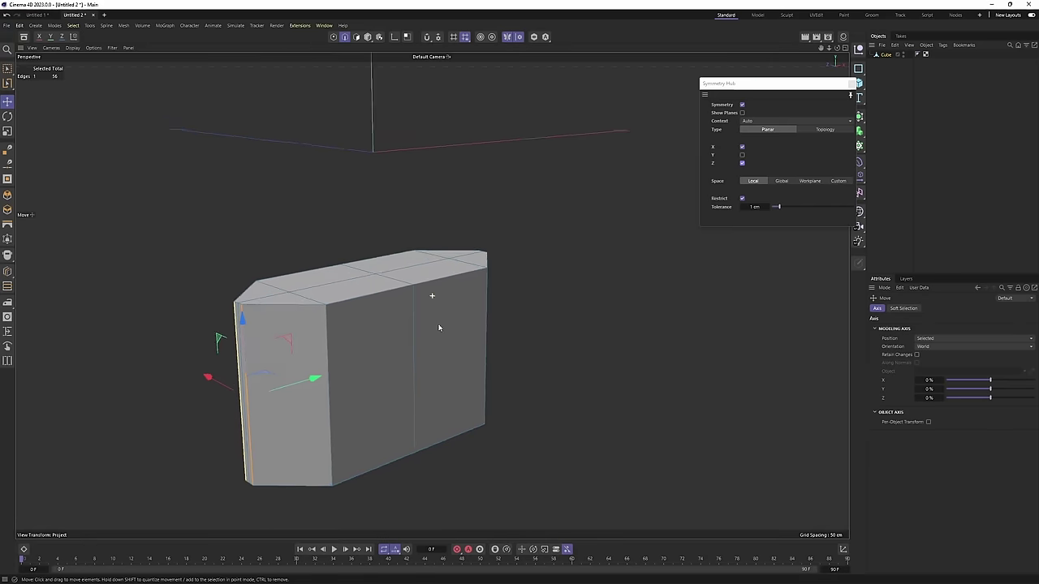
scroll(439, 327, up, 2)
alt+drag(439, 327, 422, 286)
Delete all the polygons on the block's top, leaving it open.
key(Return)
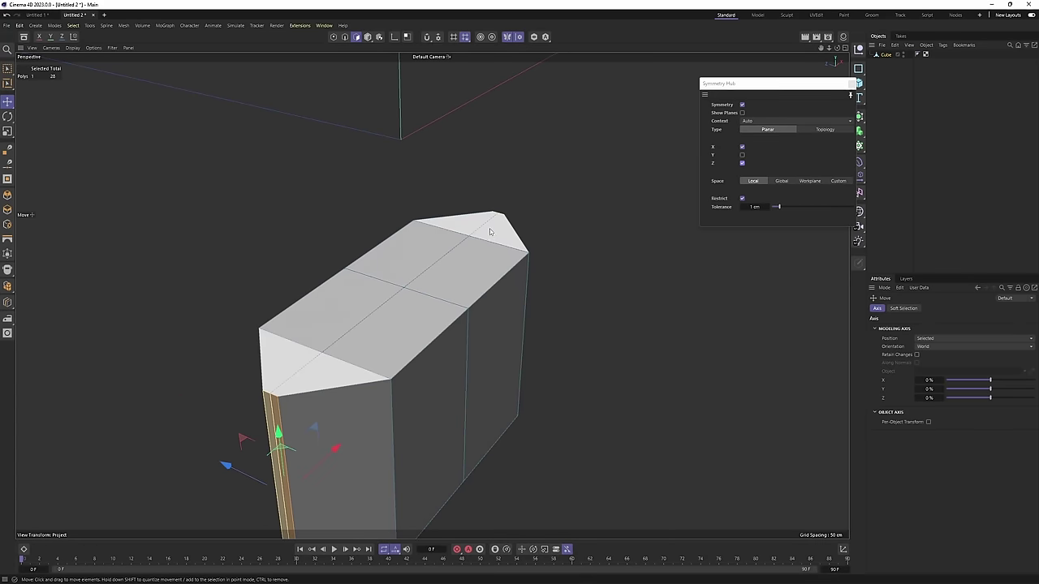
mouse_move(490, 232)
mouse_down()
mouse_move(413, 250)
mouse_move(357, 299)
mouse_up()
key(Delete)
mouse_move(520, 394)
alt+mouse_down()
mouse_move(487, 356)
mouse_move(472, 372)
alt+mouse_up()
alt+middle_drag(396, 306, 420, 345)
scroll(419, 344, up, 2)
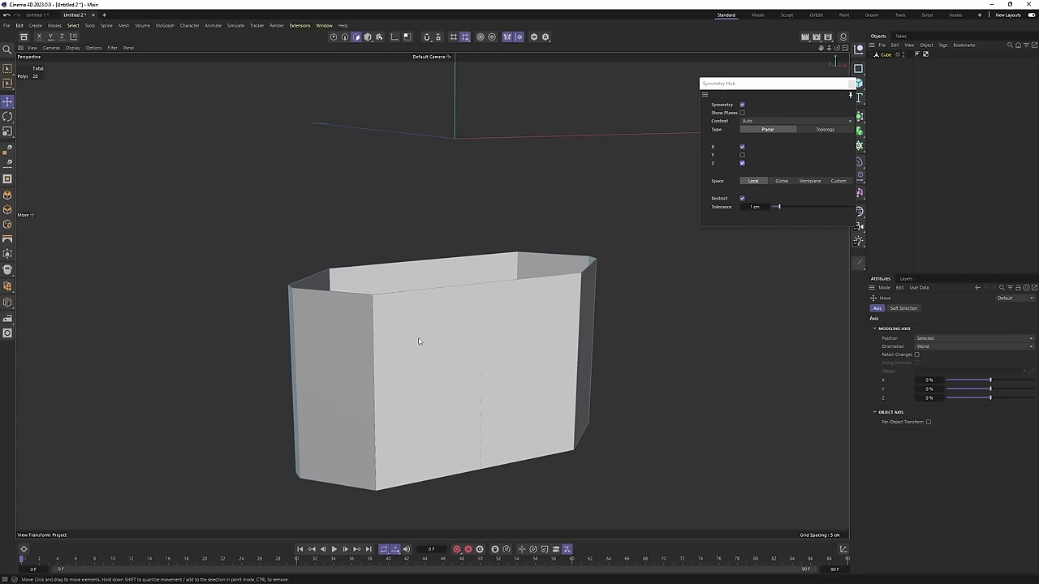
Lower the block's top row of points in the Right view to where the charger's neck starts to widen.
key(Return)
key(Return)
middle_click(443, 340)
middle_click(269, 427)
alt+middle_drag(397, 291, 355, 377)
scroll(355, 375, down, 2)
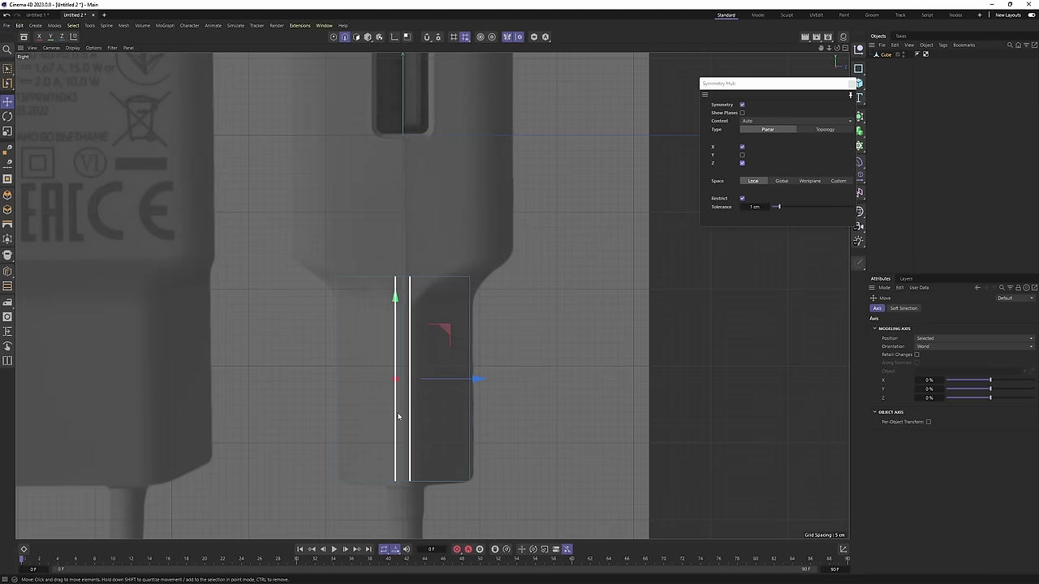
key(Return)
key(Return)
key(0)
scroll(375, 290, up, 1)
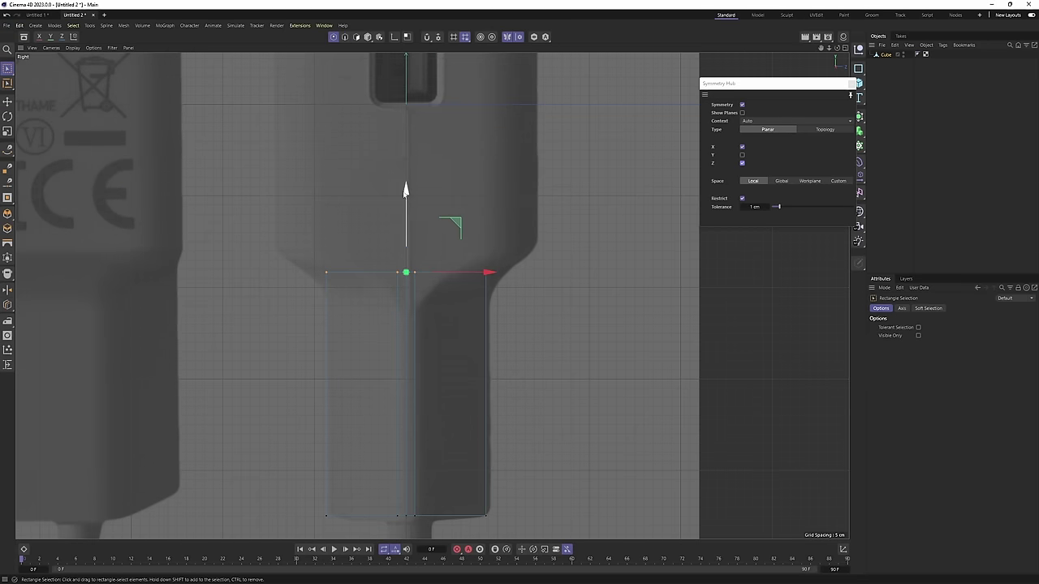
scroll(414, 308, up, 4)
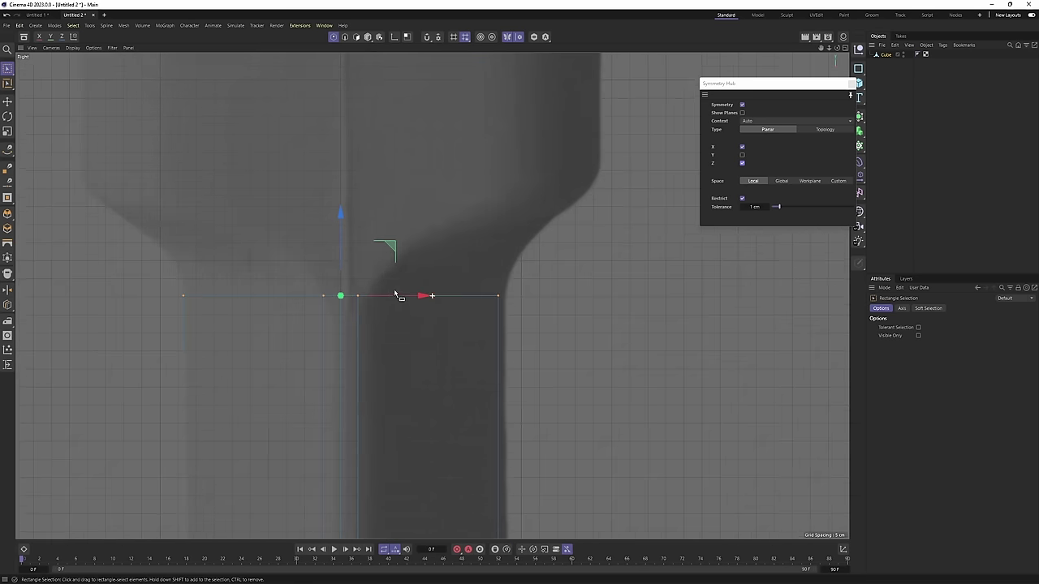
Extrude the top edges of the front and back walls upward twice in the Right view, following the neck's outward curve.
key(F5)
middle_click(262, 236)
key(Return)
key(e)
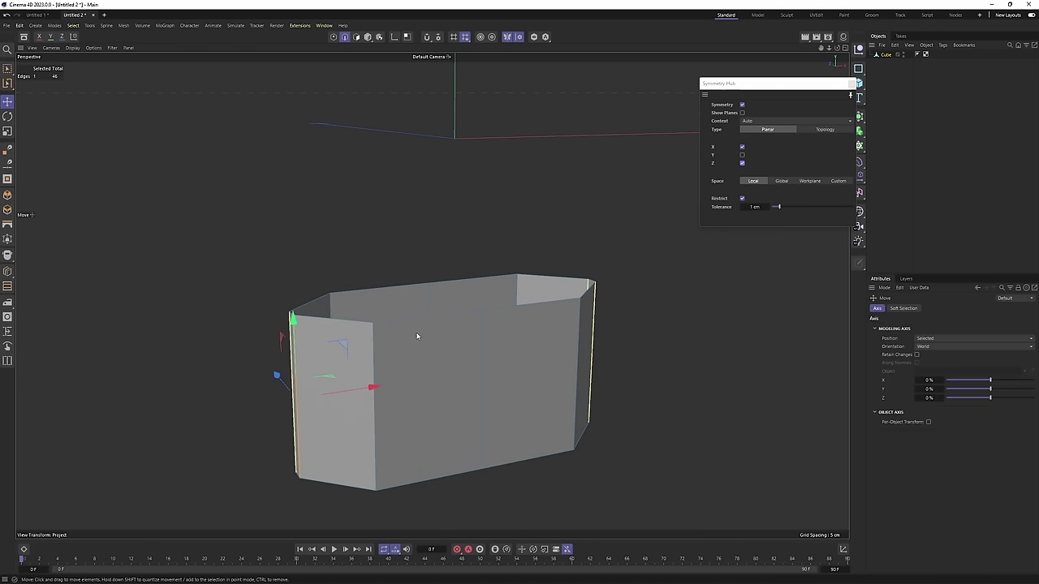
click(418, 336)
alt+drag(438, 341, 469, 347)
key(F5)
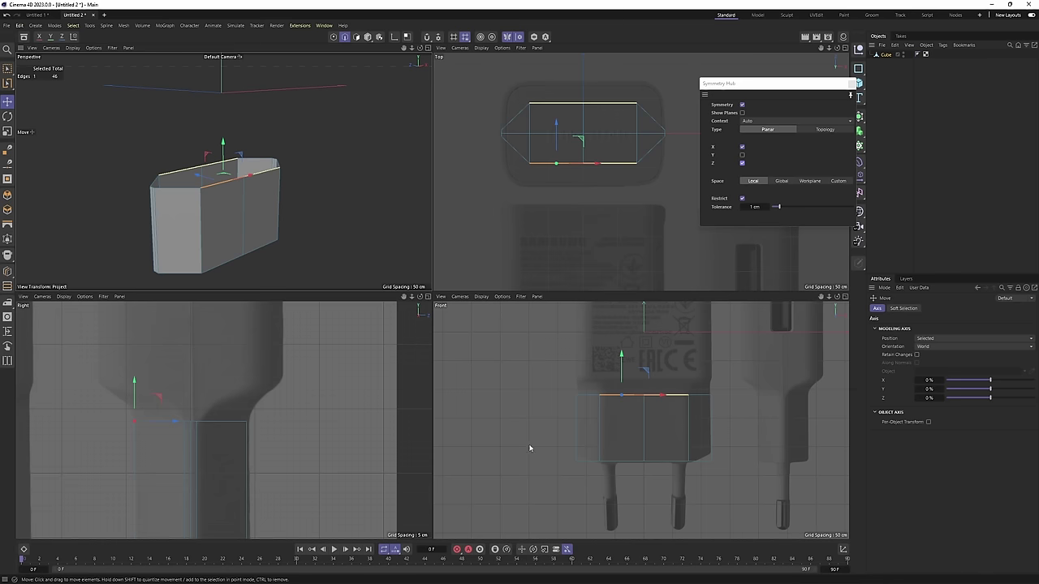
key(F3)
scroll(431, 357, up, 3)
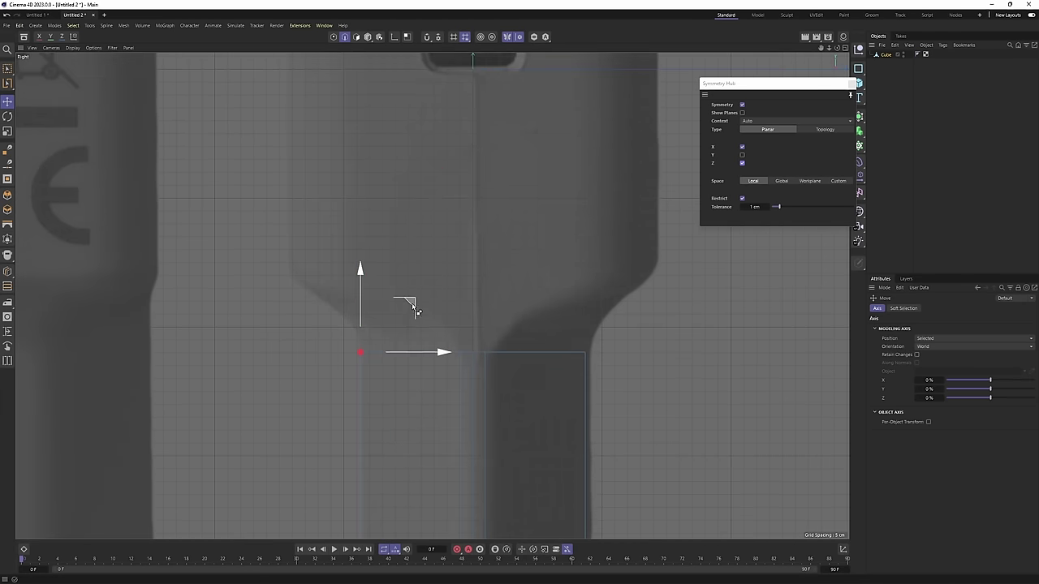
drag(381, 254, 449, 297)
Extrude the narrow side walls' top edges upward twice in the Right view and widen them towards the charger body.
middle_click(345, 244)
middle_click(346, 250)
scroll(449, 299, up, 5)
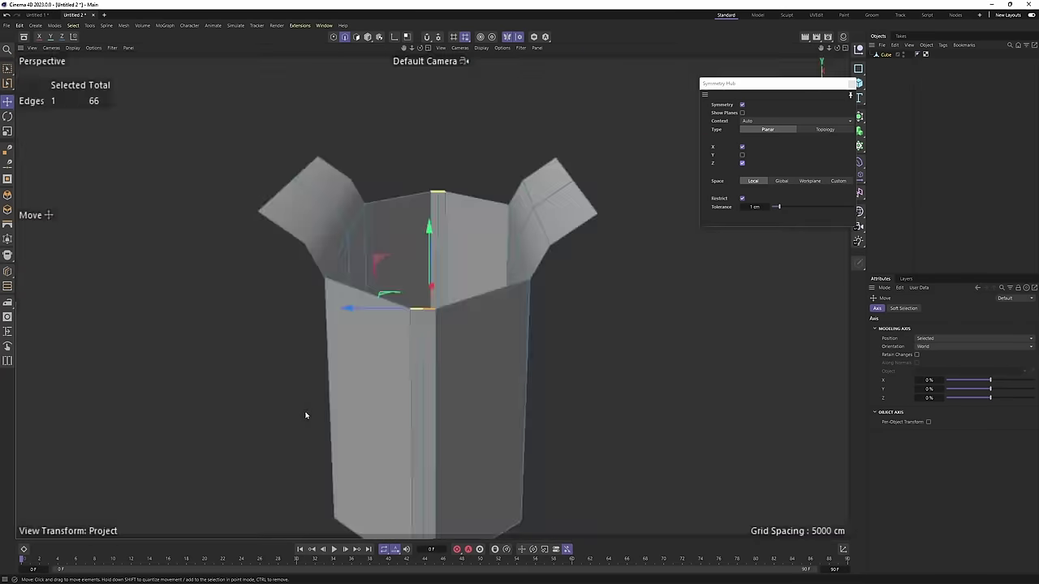
key(F3)
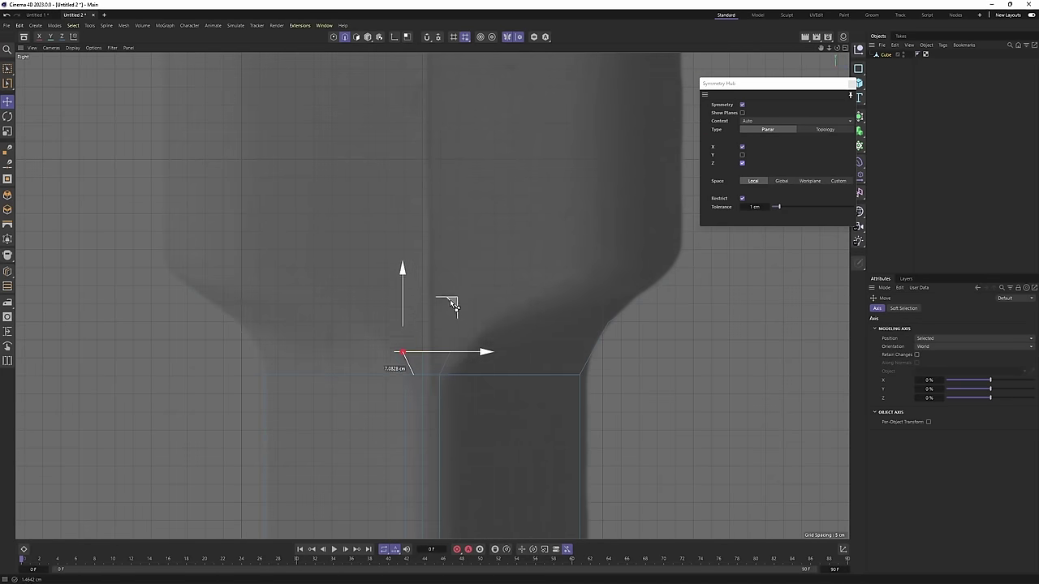
drag(453, 305, 324, 197)
scroll(347, 198, down, 5)
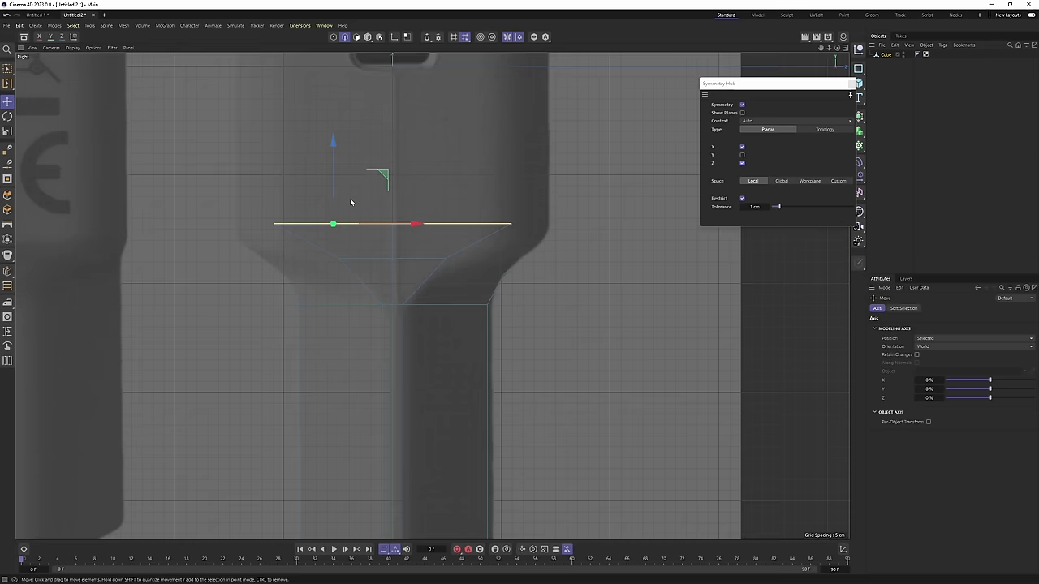
alt+middle_drag(365, 206, 325, 331)
middle_click(314, 370)
middle_click(355, 233)
alt+drag(355, 232, 465, 254)
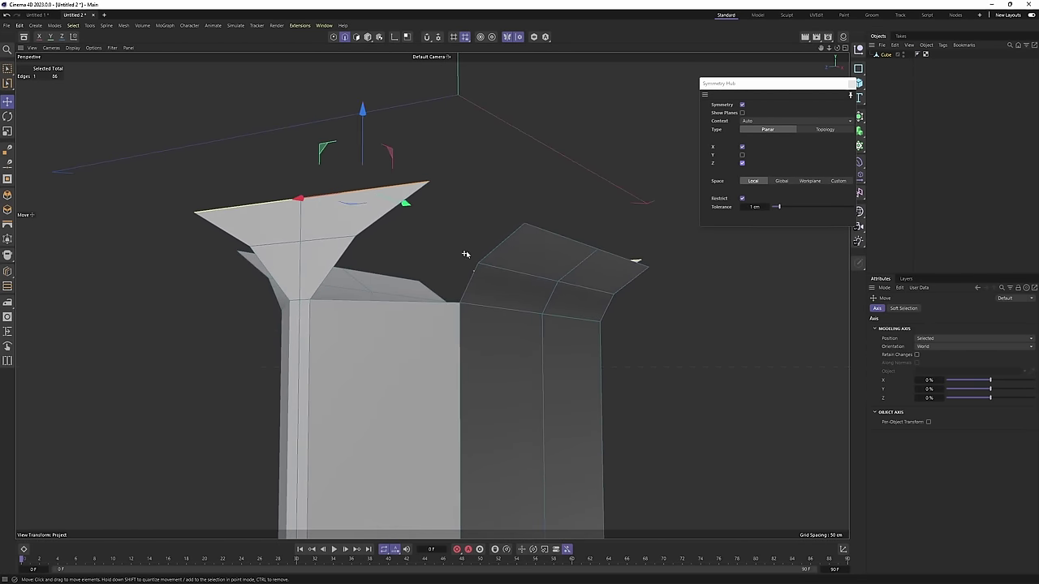
Bridge the open corner gaps between the front, back and side flares in both rows of the neck.
right_click(547, 168)
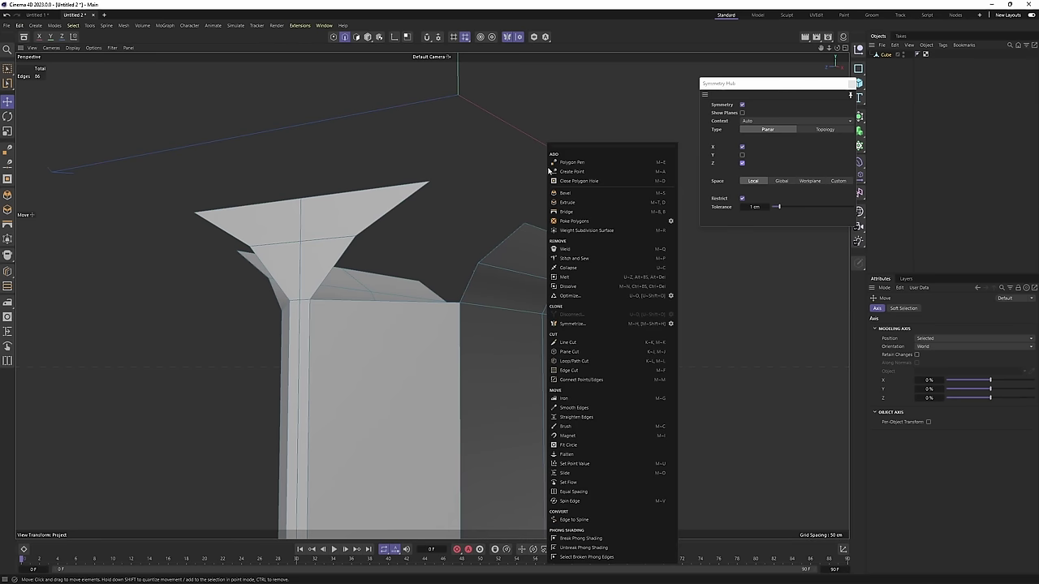
click(567, 212)
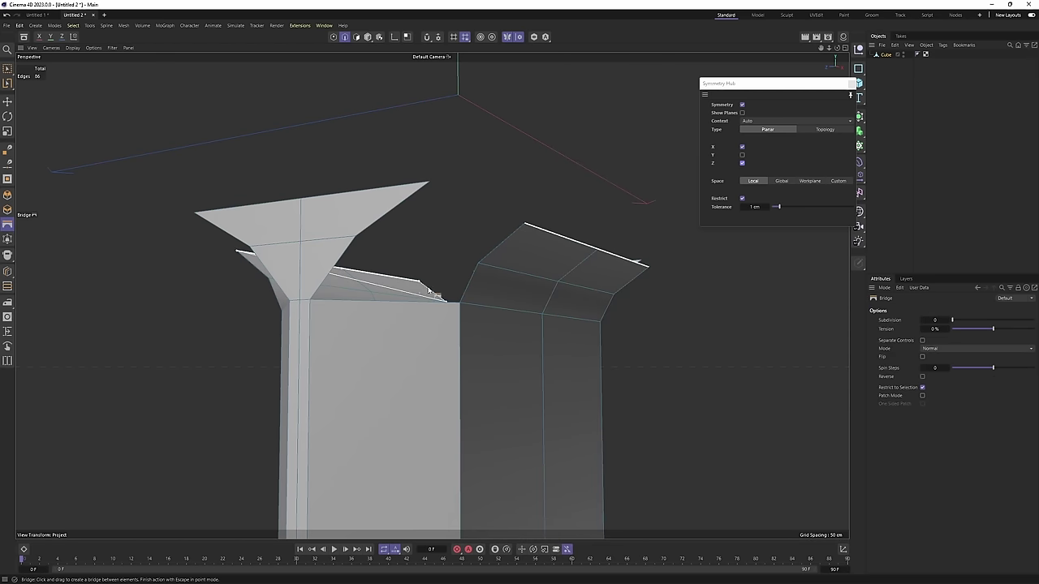
drag(485, 294, 482, 288)
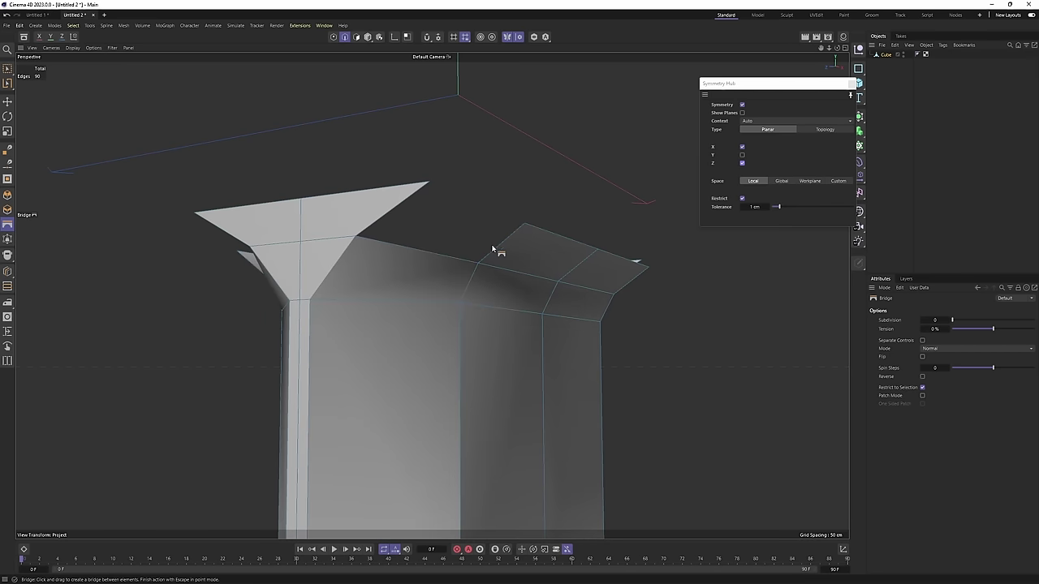
drag(400, 211, 400, 212)
alt+drag(430, 199, 448, 274)
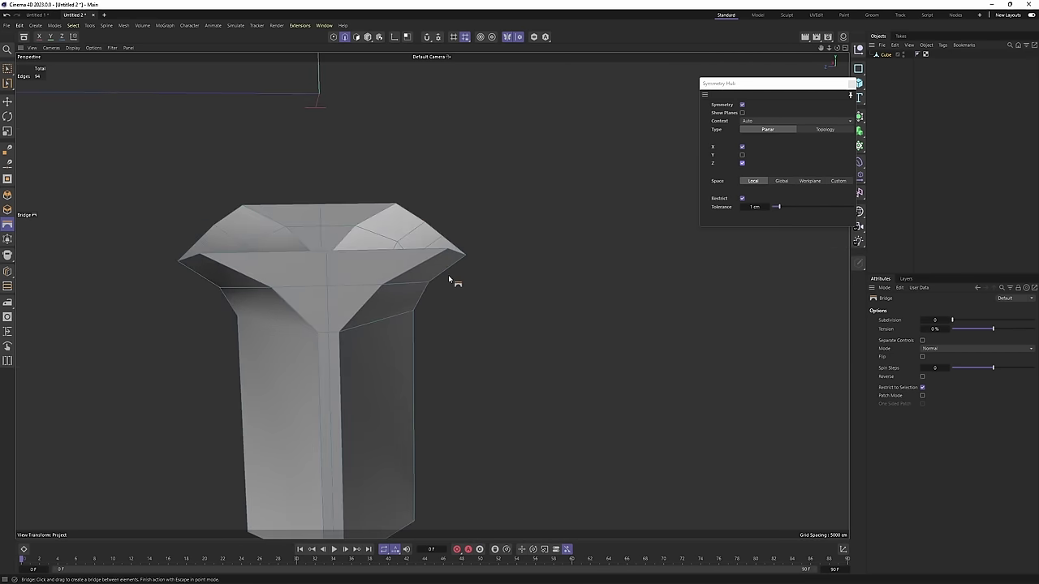
Flatten the neck's top row of points to one height in the Right view by scaling it vertically to 0%.
key(Return)
key(Return)
middle_click(452, 301)
middle_click(602, 371)
key(space)
middle_click(382, 224)
middle_click(237, 344)
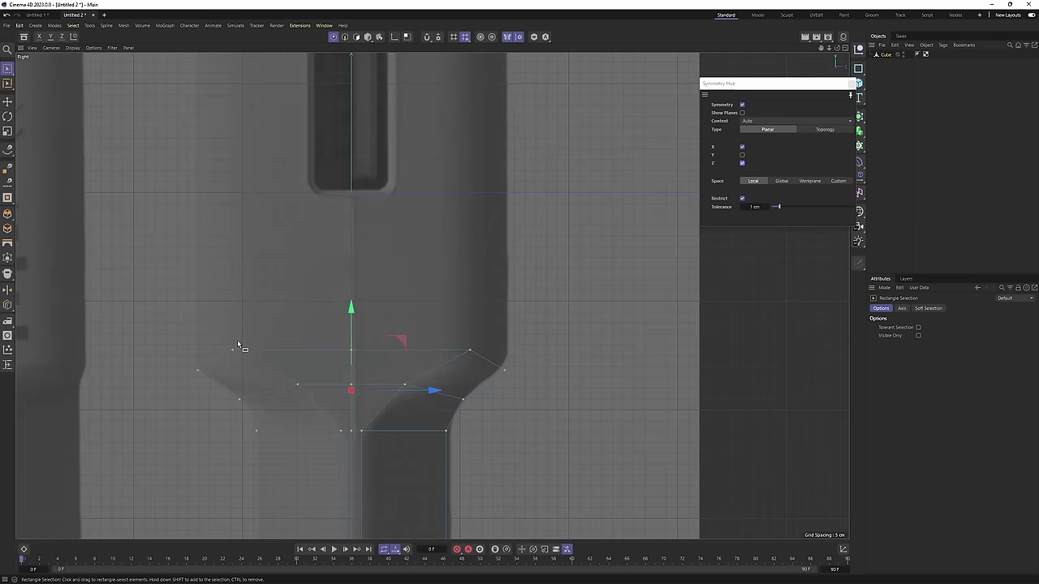
alt+middle_drag(237, 344, 264, 313)
drag(166, 259, 305, 346)
shift+drag(440, 287, 555, 349)
shift+drag(309, 299, 404, 329)
key(t)
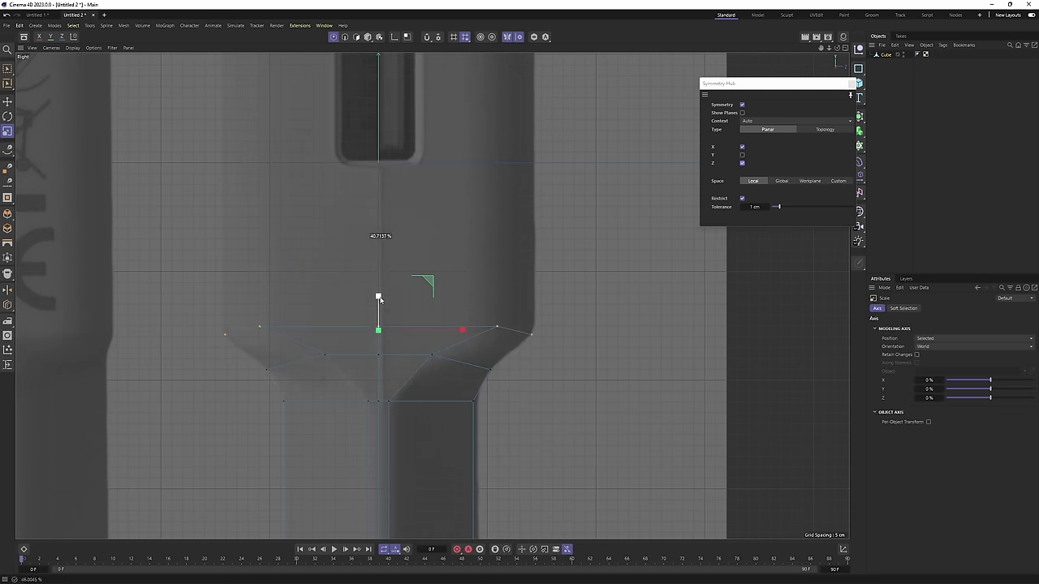
key(0)
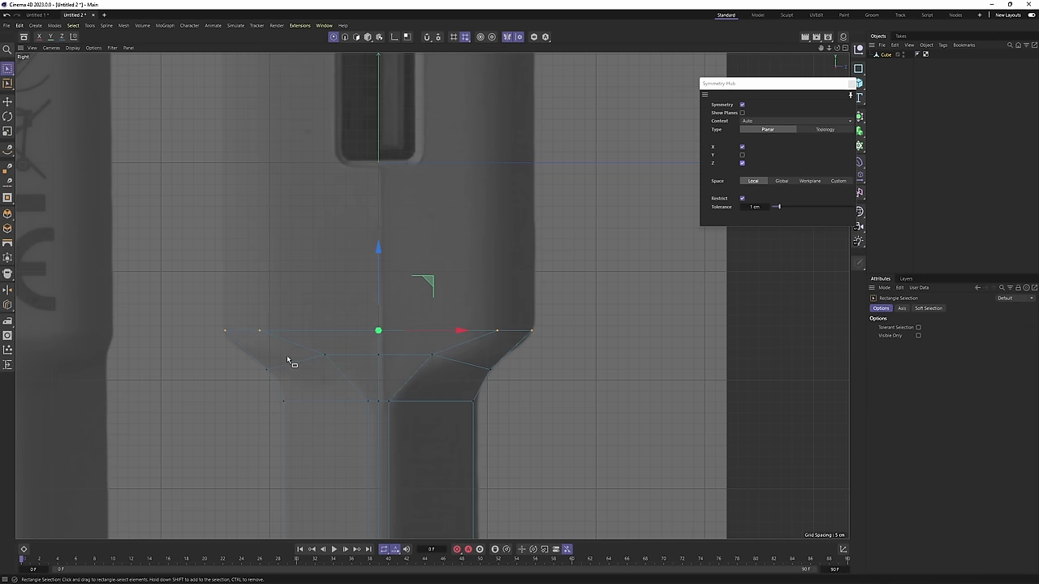
Lower the neck's inner middle-row points in the Right view and align the neck's point rows with the Front view reference.
drag(299, 344, 440, 373)
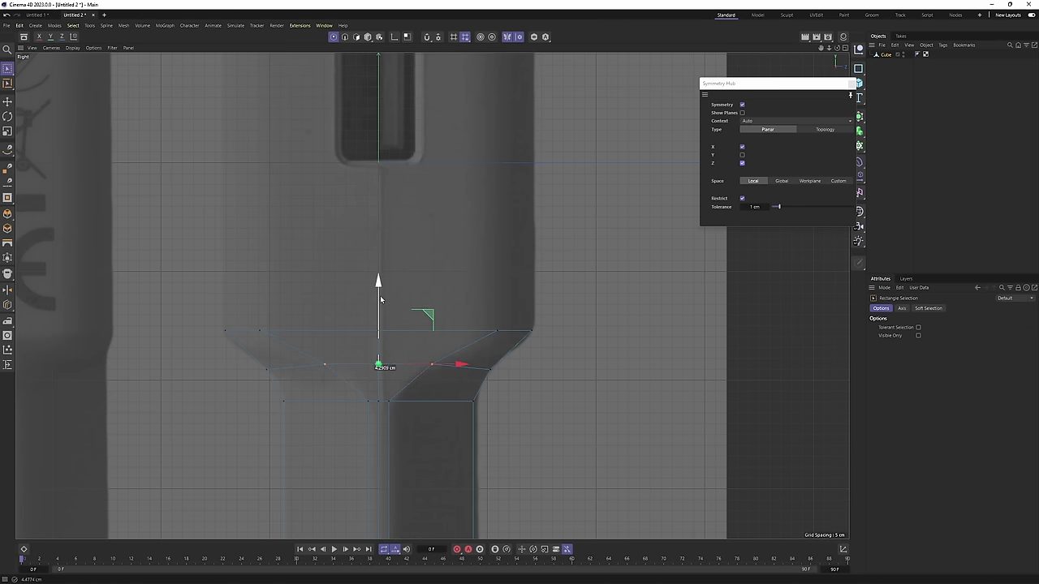
middle_click(231, 327)
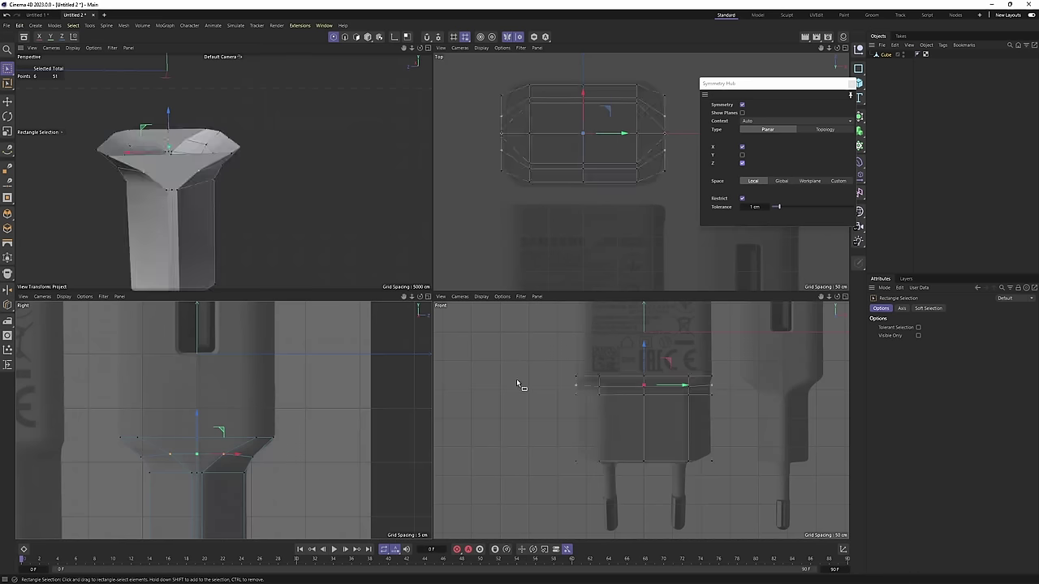
middle_click(519, 382)
drag(187, 224, 689, 361)
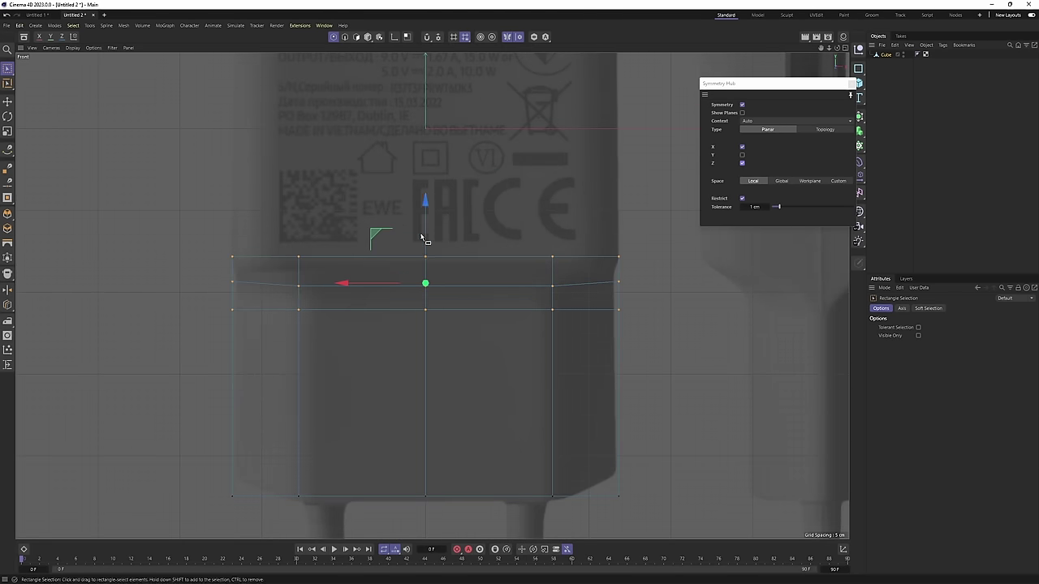
scroll(407, 260, down, 1)
alt+middle_drag(429, 222, 389, 276)
scroll(413, 293, up, 2)
scroll(392, 308, down, 2)
scroll(409, 241, down, 2)
scroll(389, 276, up, 2)
scroll(308, 267, up, 1)
drag(198, 268, 633, 300)
middle_click(622, 324)
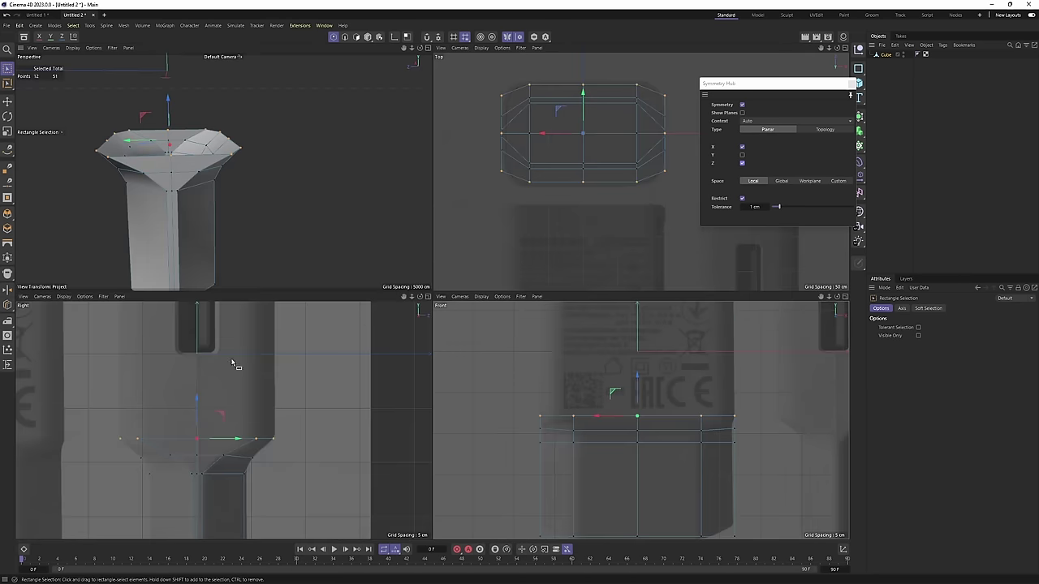
middle_click(234, 364)
scroll(355, 243, up, 2)
middle_click(389, 176)
middle_click(401, 235)
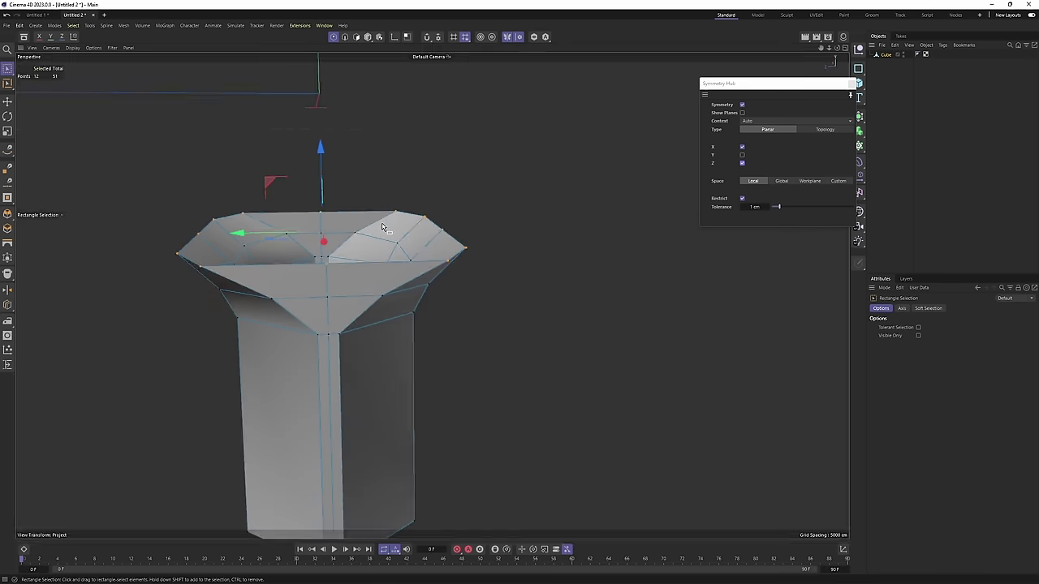
Extrude the neck's top edge loop straight up in the Front view to the top of the charger body.
key(e)
key(Return)
scroll(432, 240, down, 2)
alt+drag(443, 248, 479, 298)
middle_click(482, 301)
middle_click(599, 355)
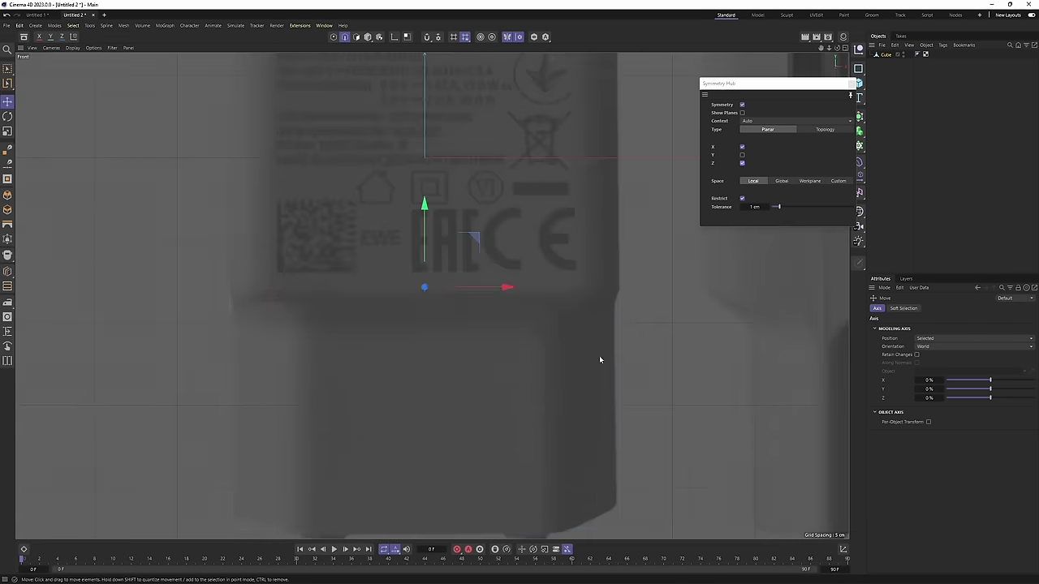
alt+middle_drag(479, 251, 468, 359)
scroll(467, 359, down, 4)
drag(447, 307, 426, 219)
Straighten the body's front and back point rows in the Top view by scaling their depth to 0%, and move them out to the reference outline.
middle_click(430, 145)
middle_click(416, 151)
middle_click(427, 220)
middle_click(546, 186)
alt+middle_drag(552, 186, 570, 225)
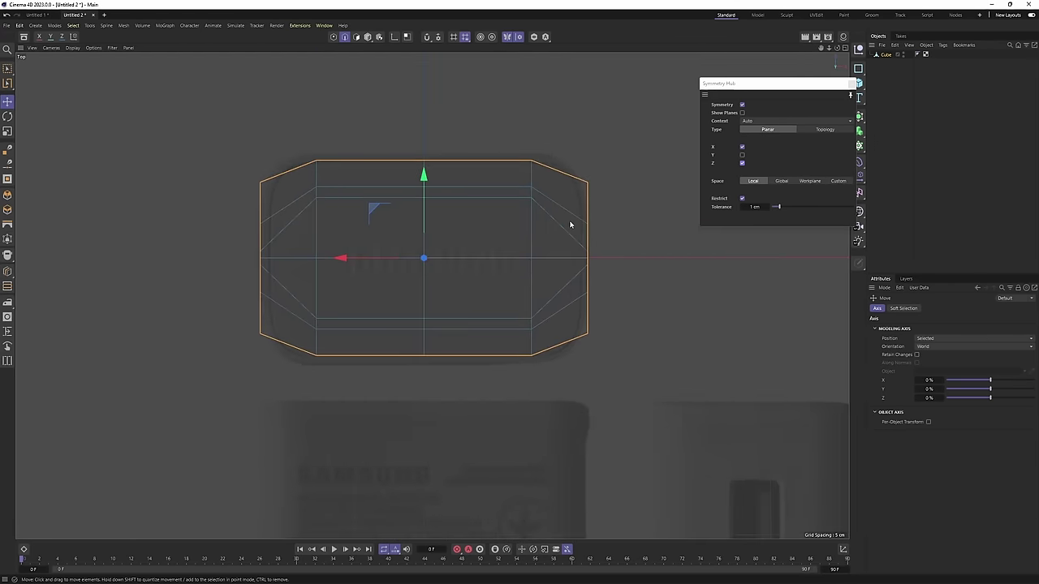
key(Return)
key(0)
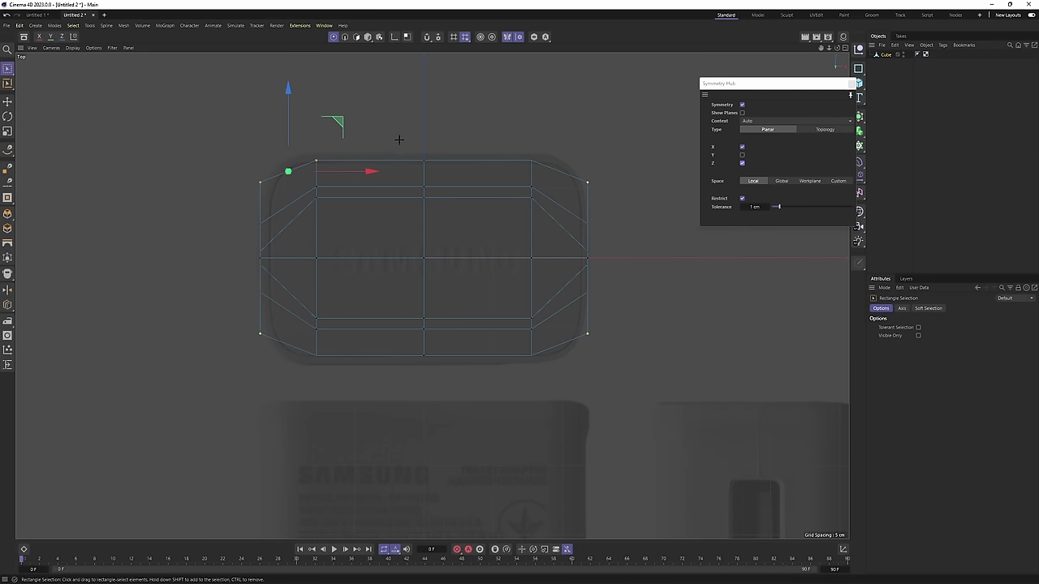
drag(509, 147, 613, 190)
alt+middle_drag(467, 126, 448, 195)
key(t)
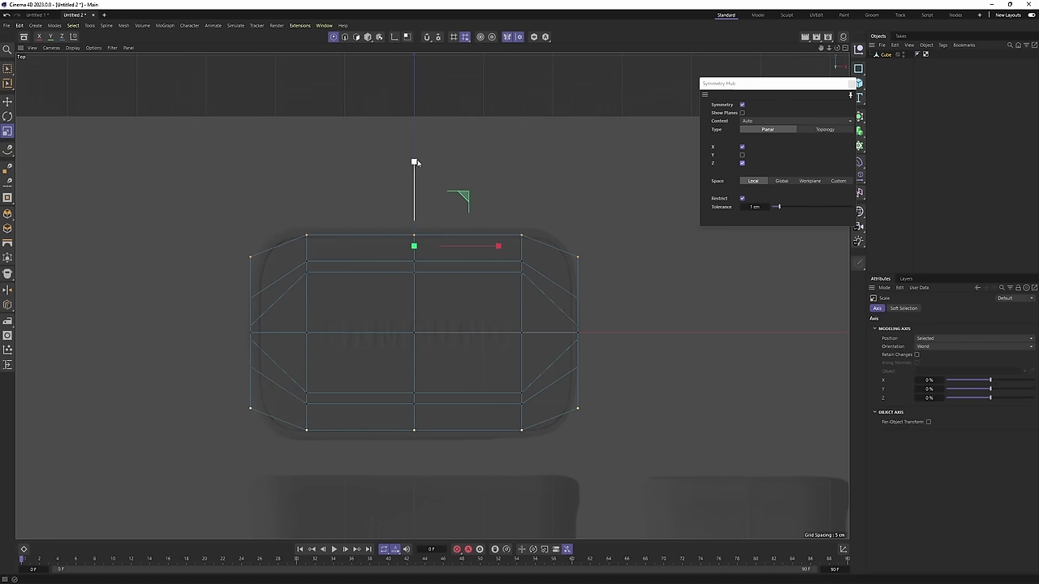
drag(415, 162, 416, 207)
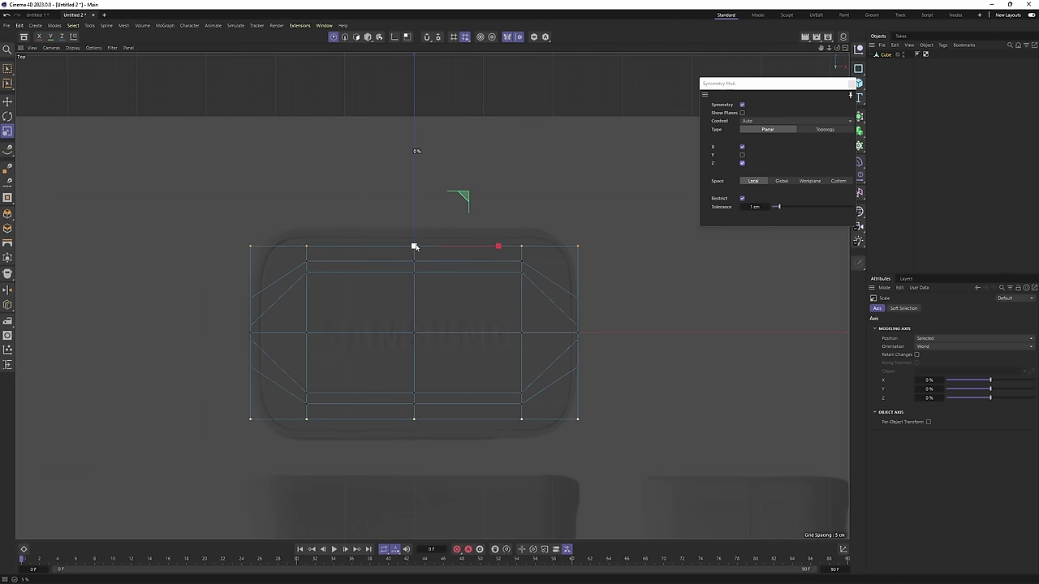
drag(418, 189, 553, 235)
Close the open top of the charger body with Close Polygon Hole, using the Grid polygon type.
middle_click(419, 172)
middle_click(222, 165)
alt+middle_drag(511, 212, 466, 225)
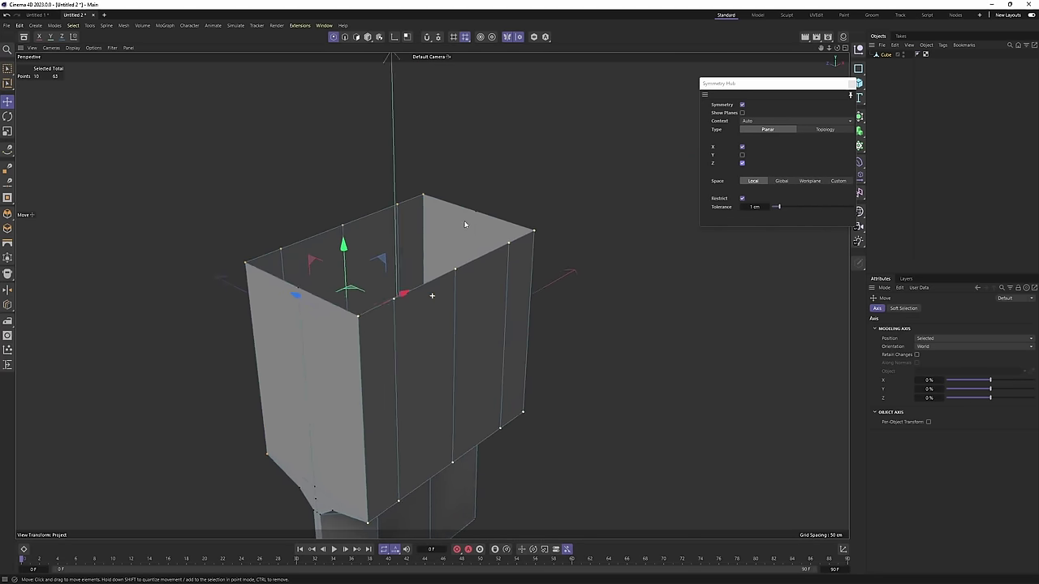
alt+right_drag(466, 225, 505, 229)
right_click(504, 230)
click(547, 247)
alt+middle_drag(509, 241, 553, 213)
right_click(539, 199)
click(558, 227)
click(552, 203)
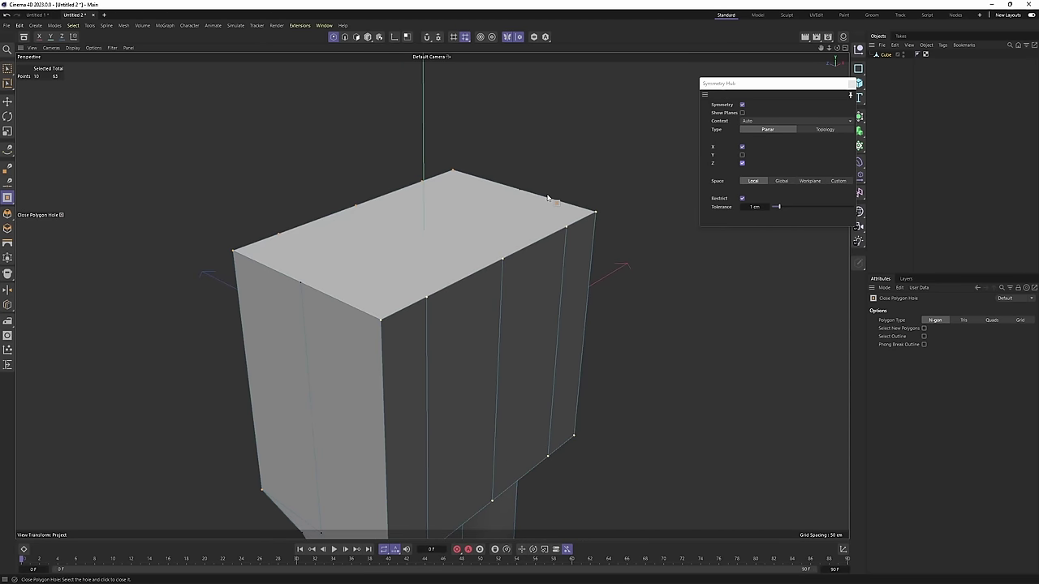
click(1020, 320)
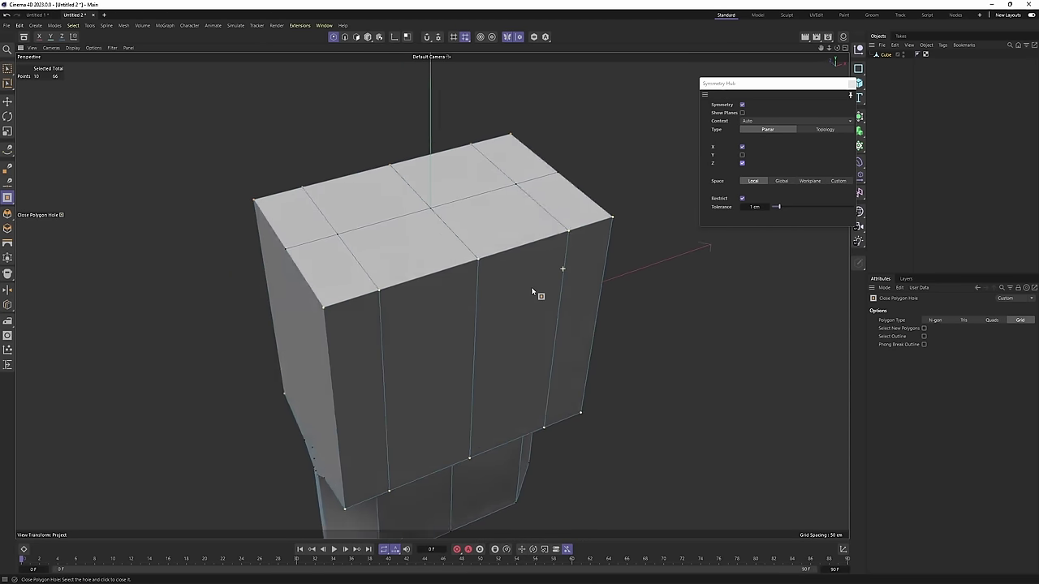
alt+drag(538, 294, 419, 163)
Select the edge loop around the body's top and examine the closed body in the four views and from below.
key(e)
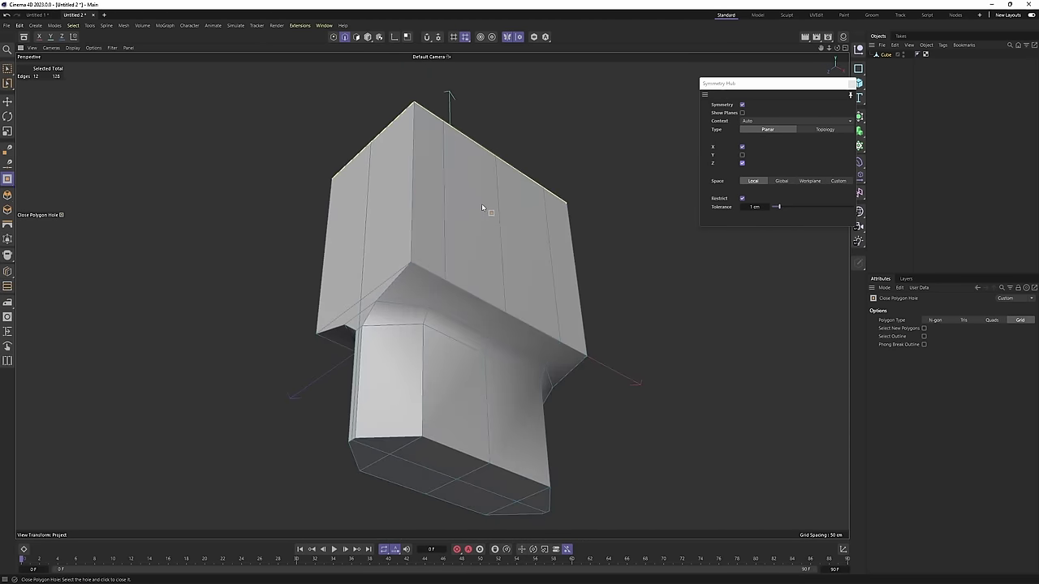
key(F5)
middle_click(476, 209)
middle_click(438, 211)
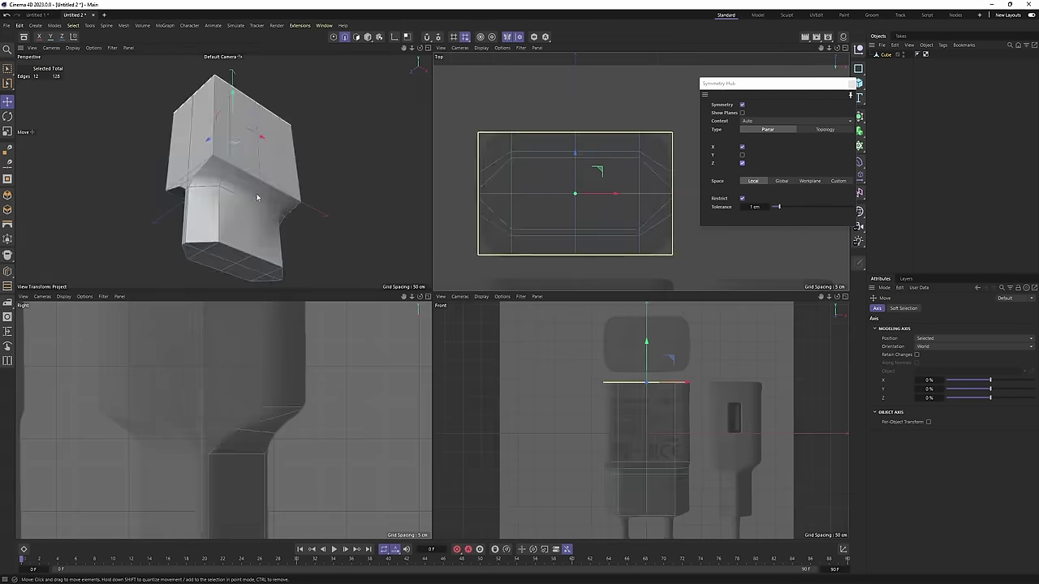
middle_click(257, 197)
alt+drag(267, 201, 535, 267)
middle_click(539, 264)
key(F1)
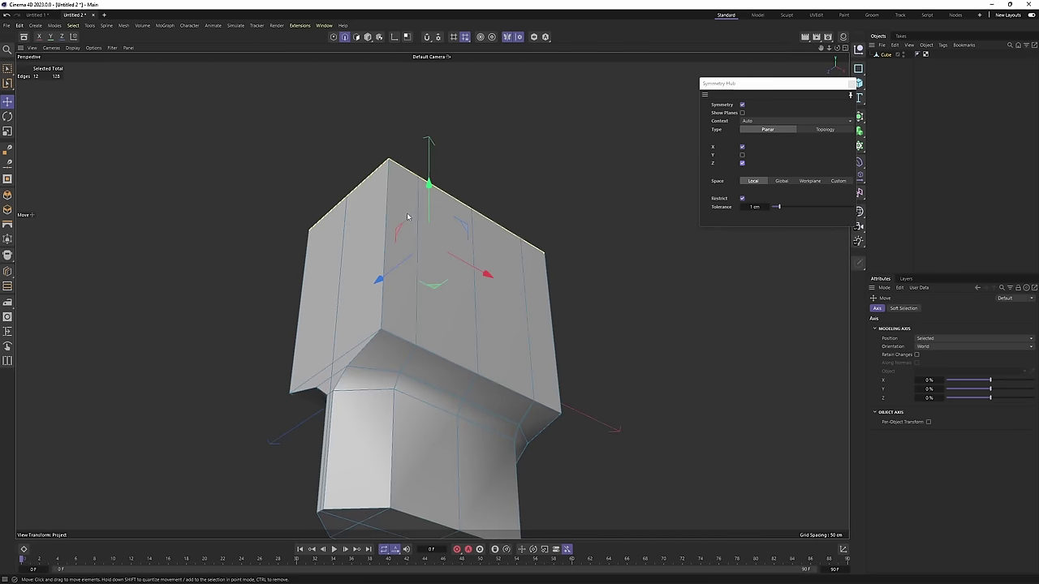
alt+drag(408, 216, 392, 207)
Bevel the body's four vertical corner edges with a 21 cm offset, matching the rounded corners of the Top view reference.
alt+drag(443, 249, 763, 222)
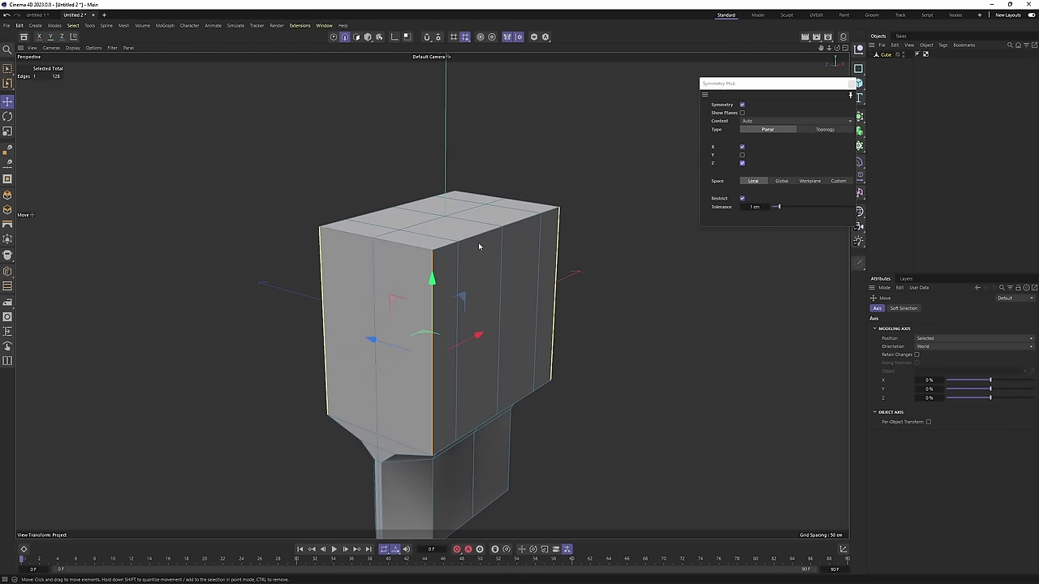
alt+drag(478, 242, 560, 219)
right_click(574, 217)
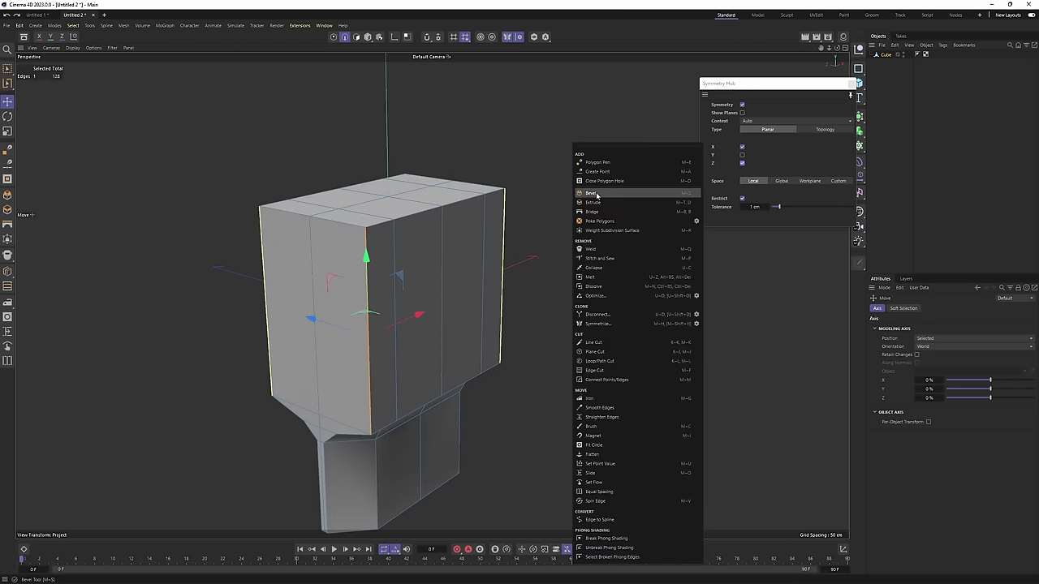
click(596, 194)
key(F2)
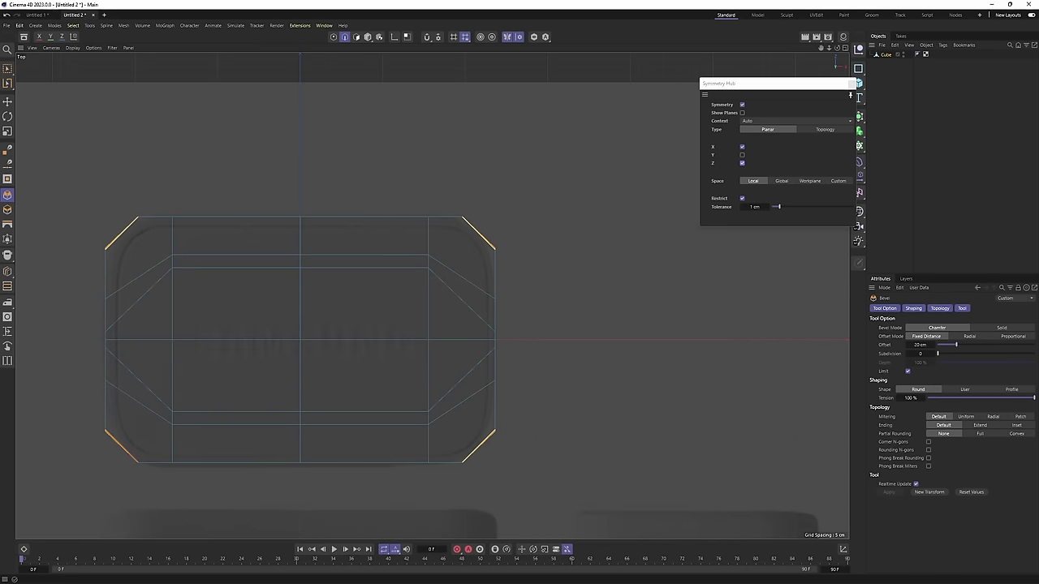
key(F1)
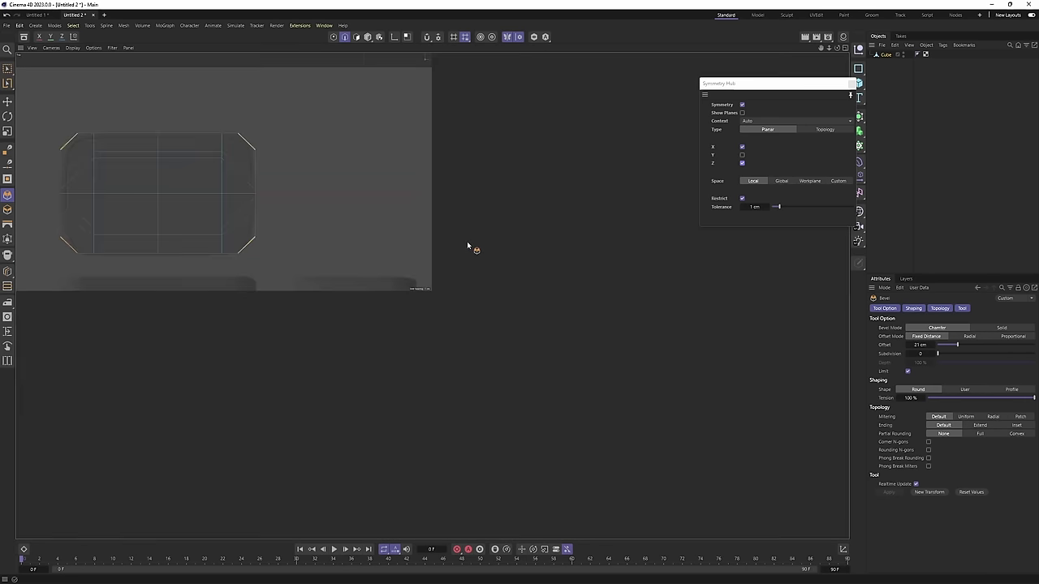
alt+drag(484, 253, 428, 187)
alt+drag(430, 261, 498, 256)
Slide the extra point under the body's bevelled corner onto its neighbouring flare point and weld them together.
key(Return)
key(Return)
key(e)
alt+drag(447, 320, 512, 220)
right_click(512, 216)
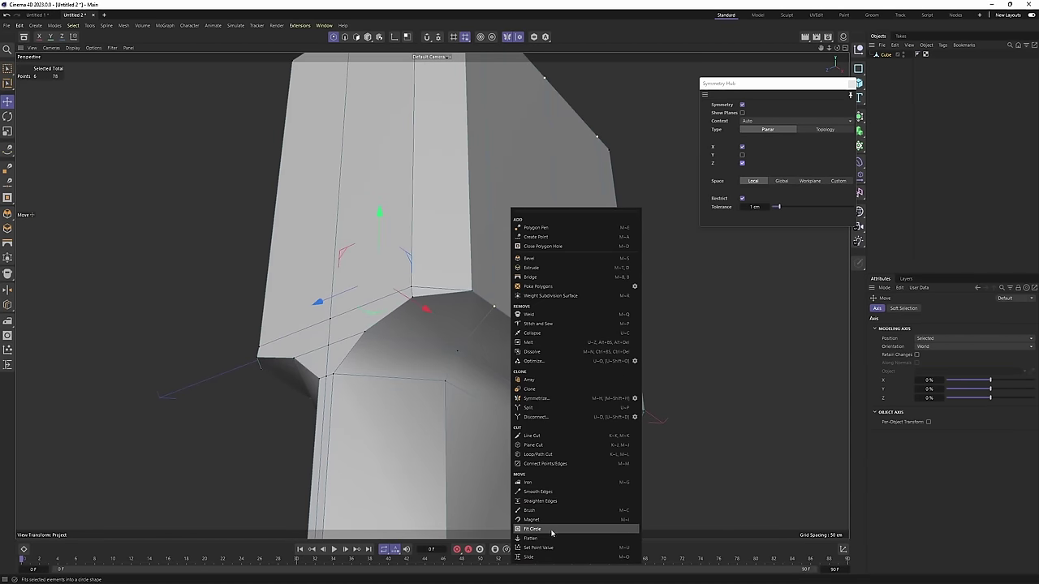
click(527, 557)
alt+drag(495, 365, 484, 299)
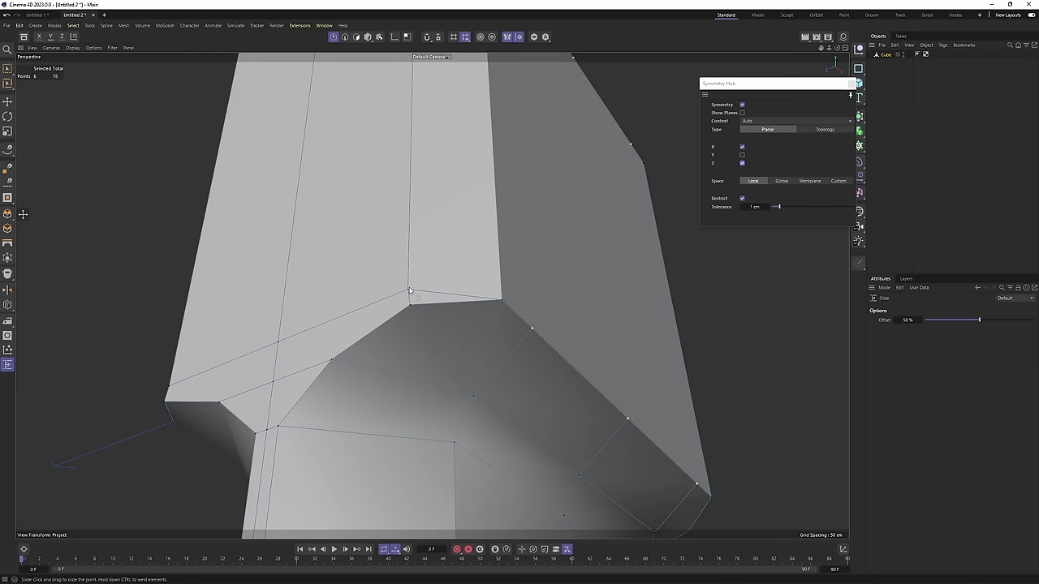
scroll(463, 312, down, 3)
alt+drag(463, 312, 393, 313)
alt+middle_drag(427, 209, 410, 274)
scroll(410, 275, up, 1)
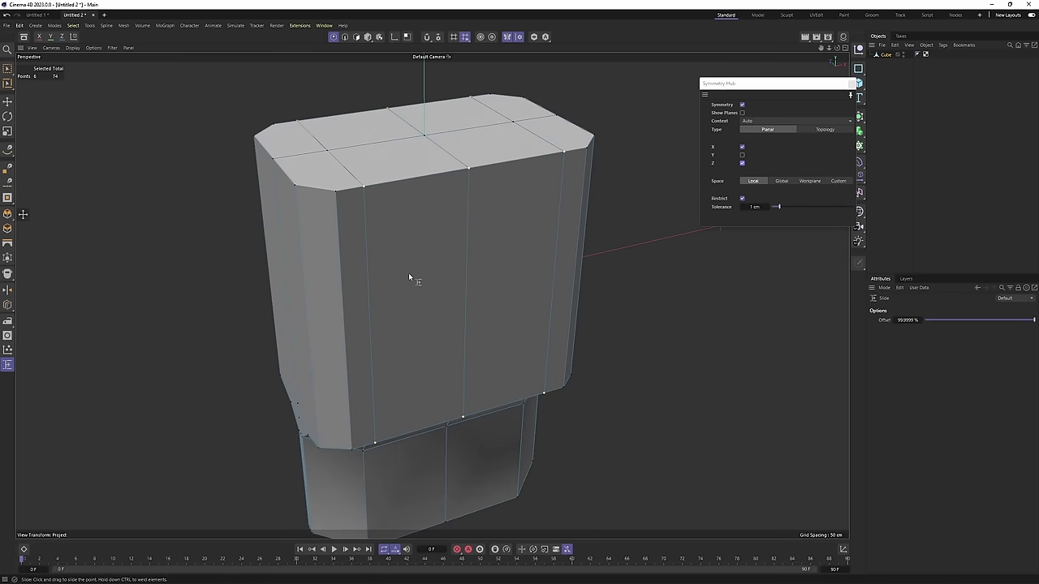
Examine the bevel polygons and the narrow strips beside them on the body's front wall.
key(Return)
key(e)
click(365, 271)
scroll(379, 269, up, 3)
scroll(376, 257, up, 1)
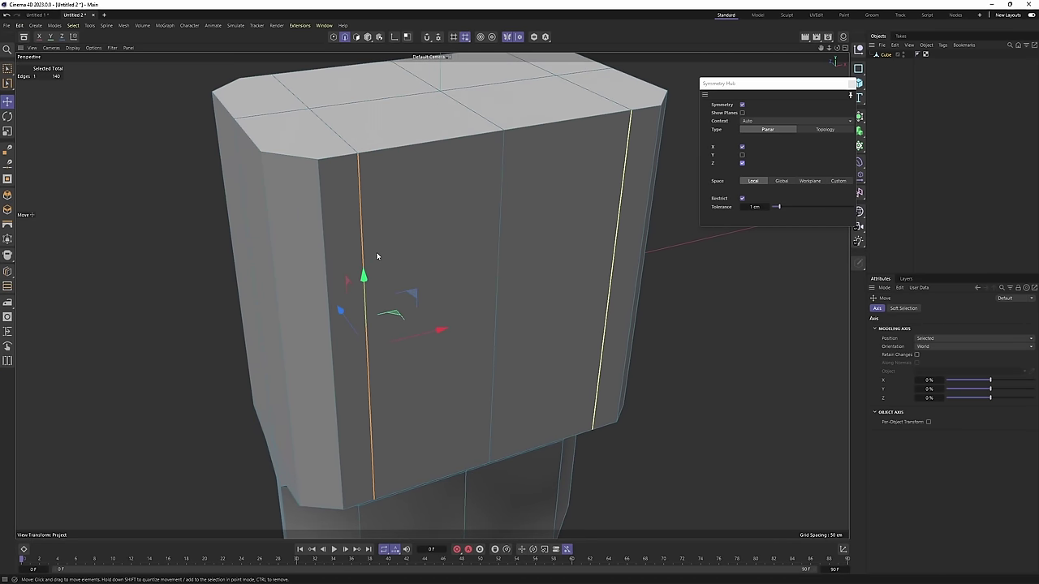
key(space)
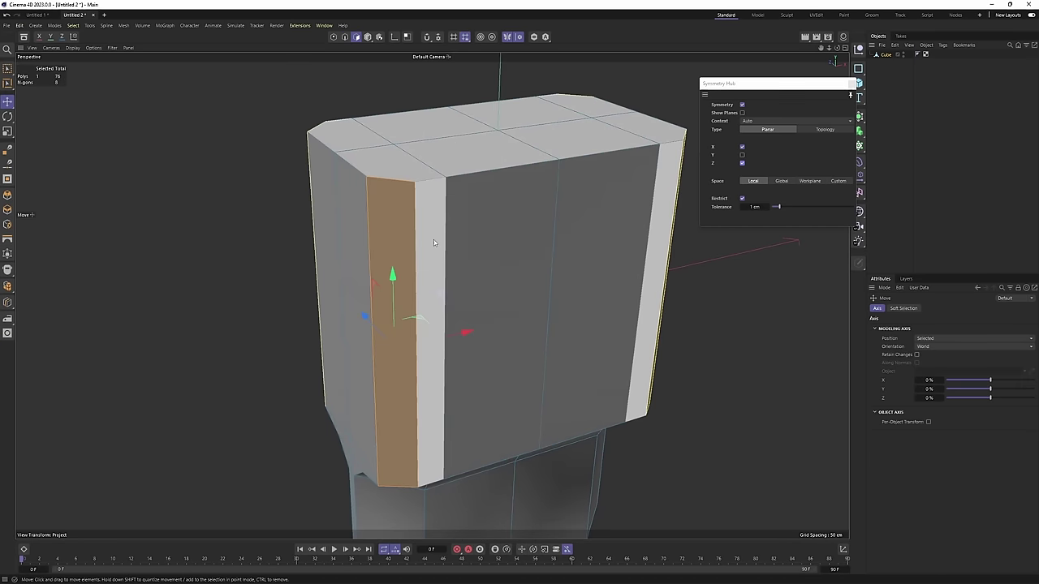
click(433, 242)
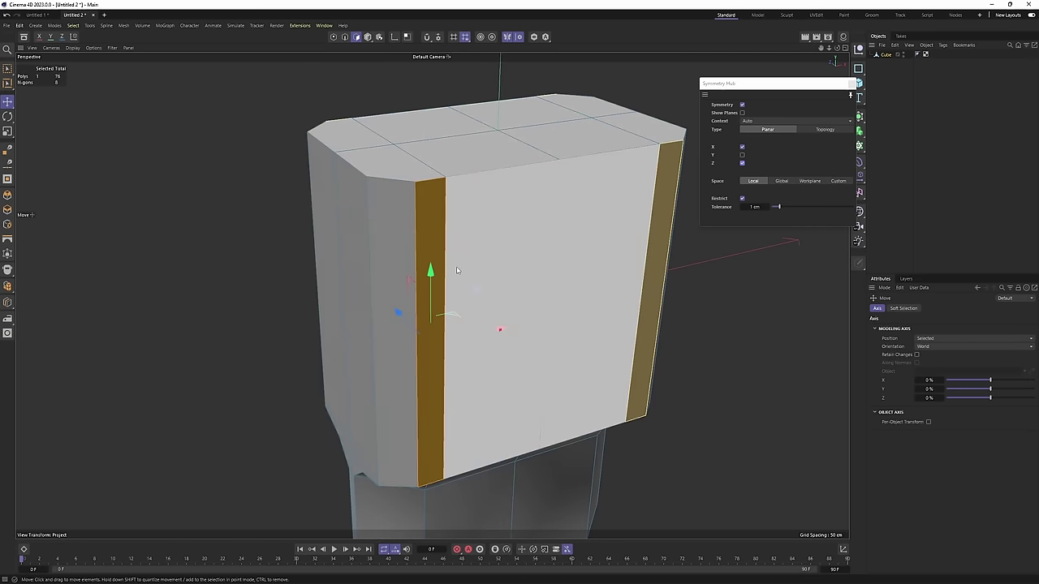
scroll(459, 259, up, 2)
Move the vertical edge beside the body's bevelled corner inward along X, widening the narrow strip next to the bevel.
key(Return)
click(453, 241)
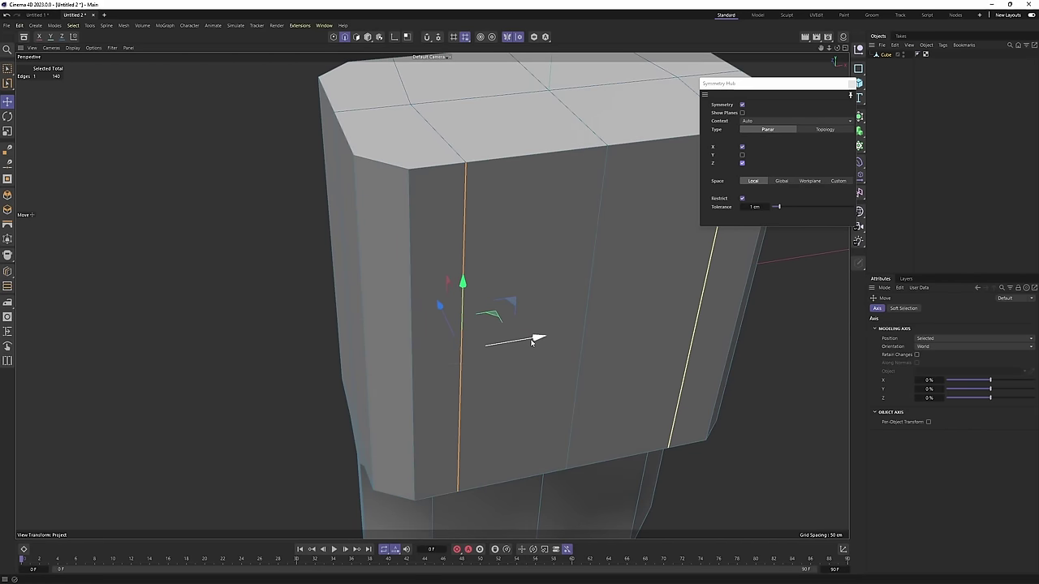
key(Return)
alt+drag(417, 233, 501, 263)
shift+click(384, 234)
key(Return)
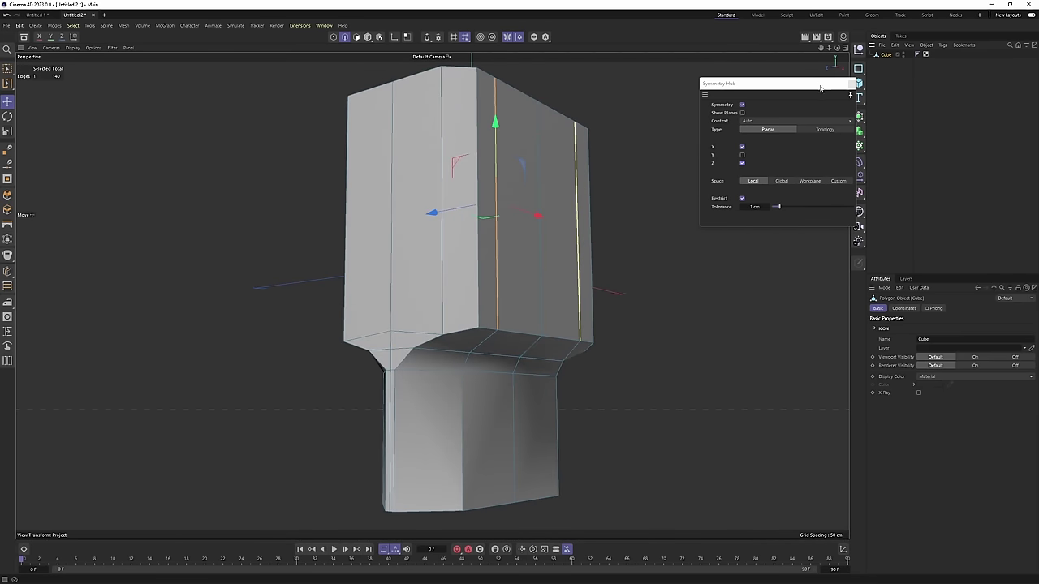
Add a Subdivision Surface as the cube's parent to smooth it, and reselect the cube.
drag(812, 85, 785, 76)
alt+click(858, 115)
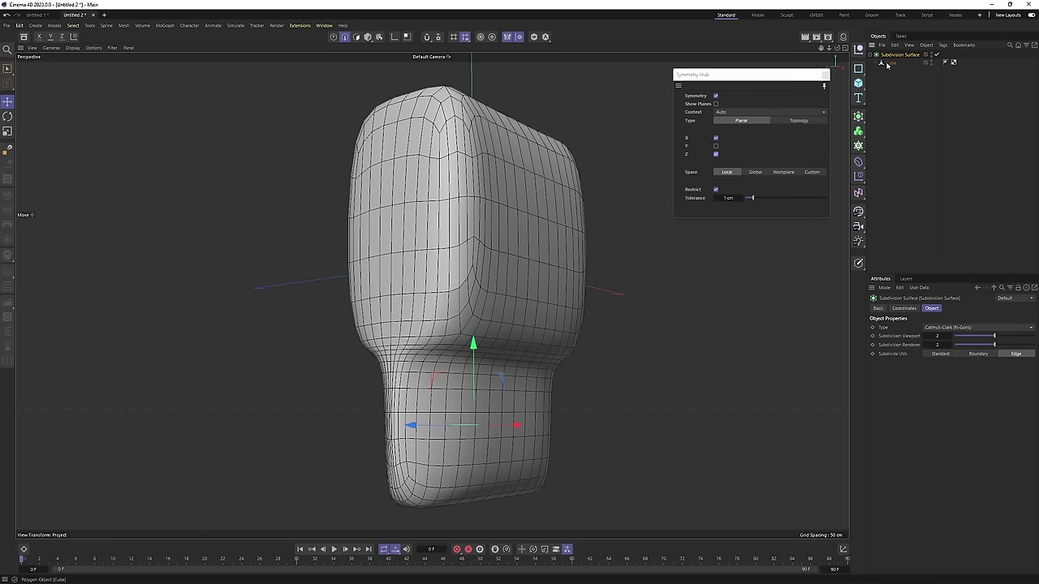
click(888, 64)
Add a horizontal loop cut just below the body's top edge, at about 3.1 % offset.
alt+drag(523, 113, 509, 190)
alt+middle_drag(508, 190, 513, 258)
scroll(513, 258, up, 2)
right_click(675, 275)
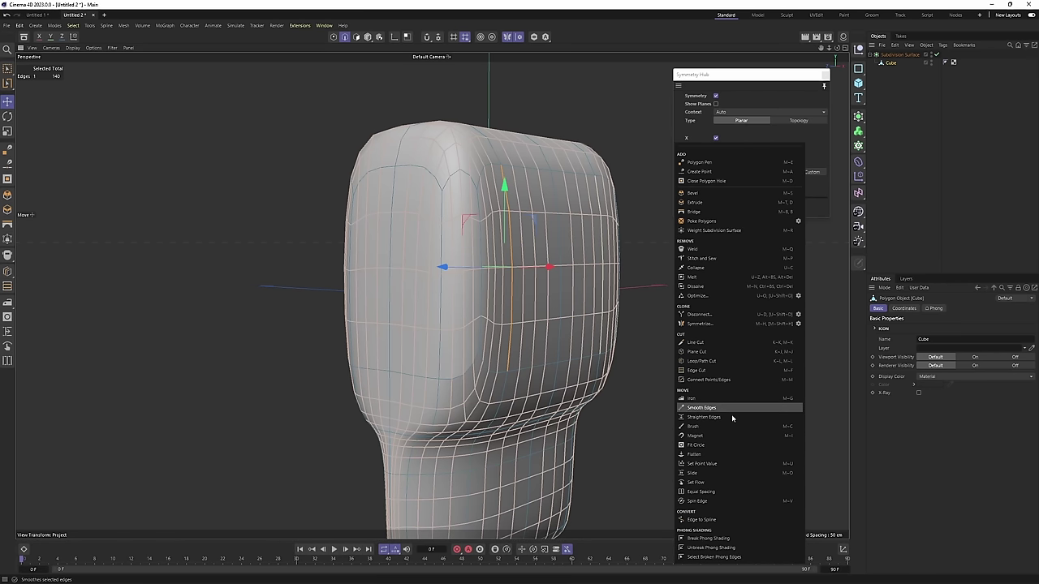
click(718, 362)
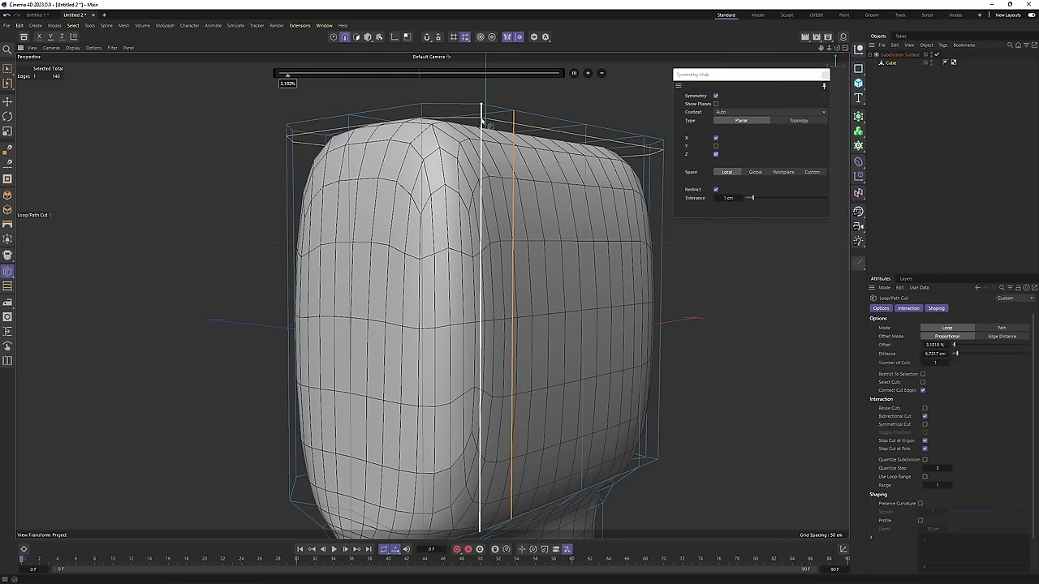
click(482, 120)
Try to add a horizontal loop cut just above the body's lower edge, and undo it.
alt+right_drag(508, 146, 492, 184)
alt+middle_drag(507, 365, 503, 290)
alt+drag(511, 260, 493, 215)
scroll(484, 251, up, 1)
key(q)
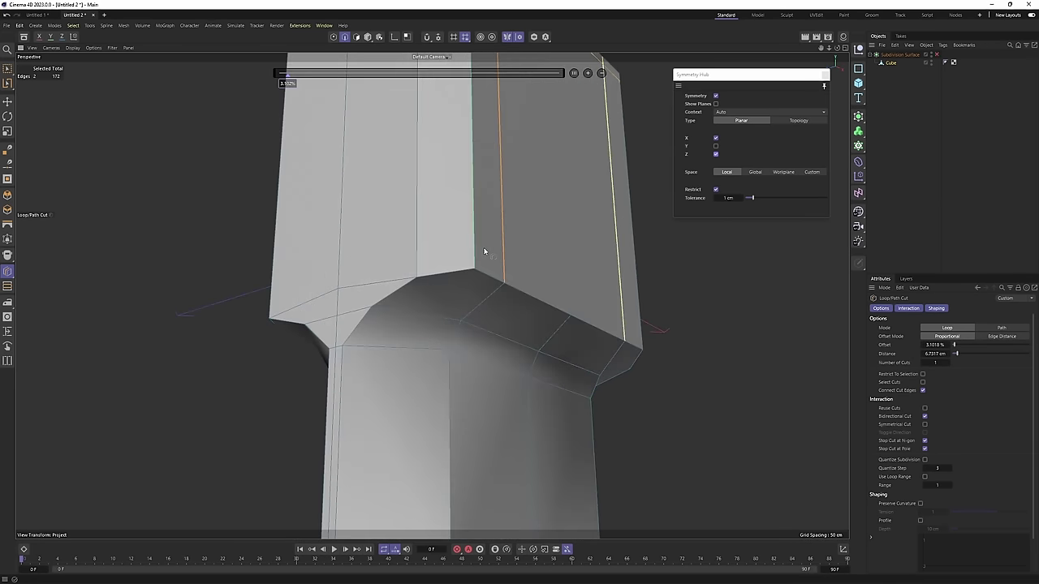
key(q)
click(477, 260)
key(q)
alt+drag(524, 255, 509, 195)
scroll(510, 194, up, 2)
key(ctrl+z)
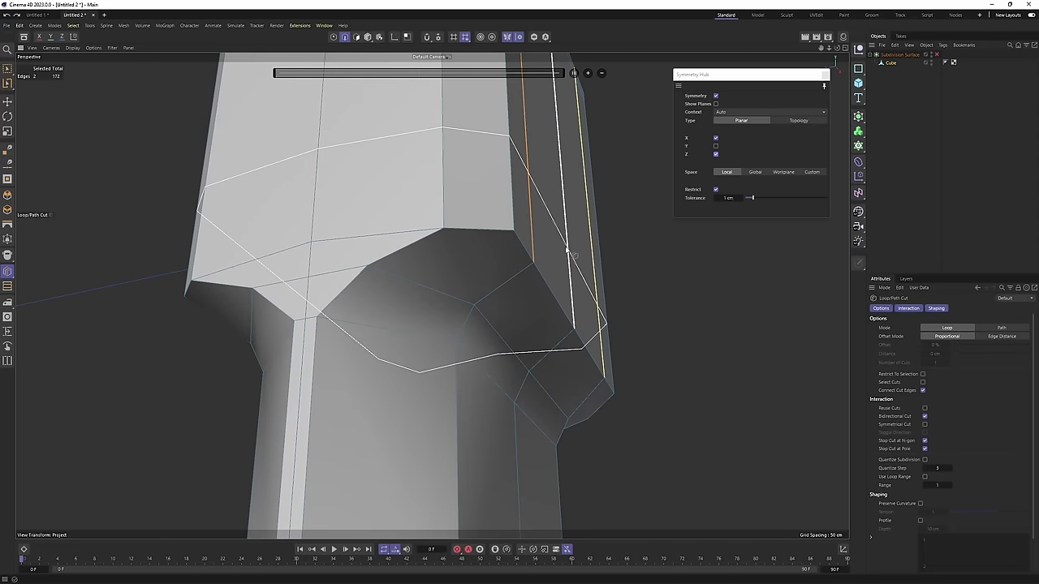
Bevel the body's lower rim, the neck's narrow side edges and its bottom outline with 2.8 cm offset, subdivision 1 and Uniform mitering.
key(e)
click(462, 233)
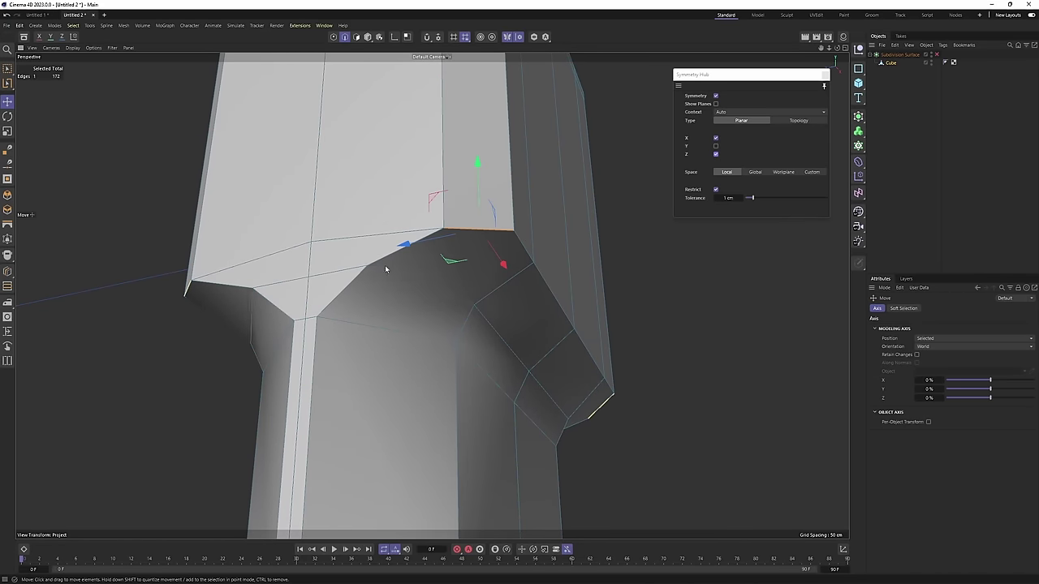
shift+click(352, 283)
alt+drag(352, 283, 466, 327)
shift+click(353, 326)
shift+click(412, 383)
scroll(466, 327, up, 3)
right_click(534, 205)
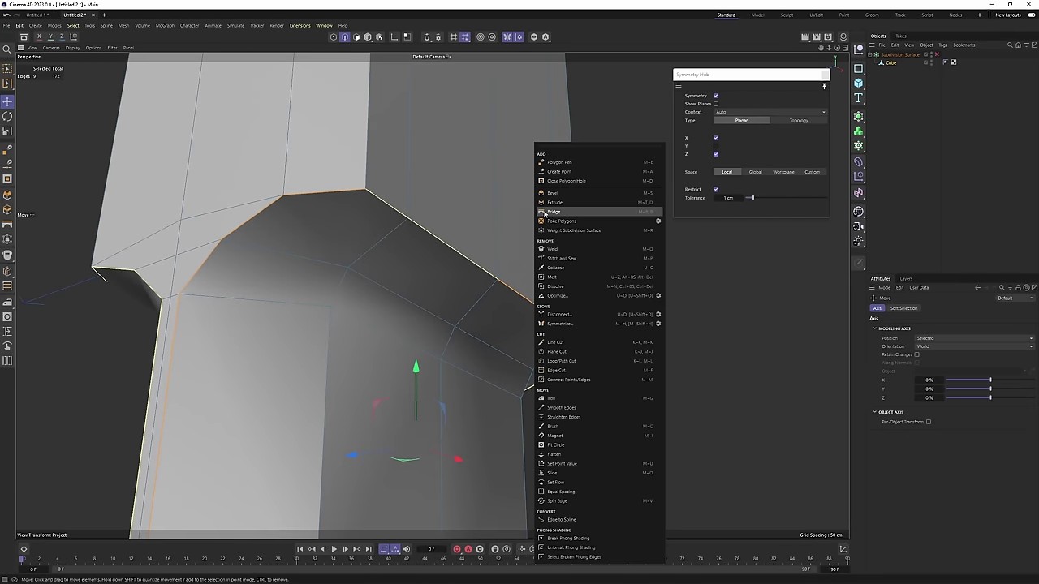
click(559, 194)
scroll(515, 203, down, 3)
alt+drag(519, 208, 690, 213)
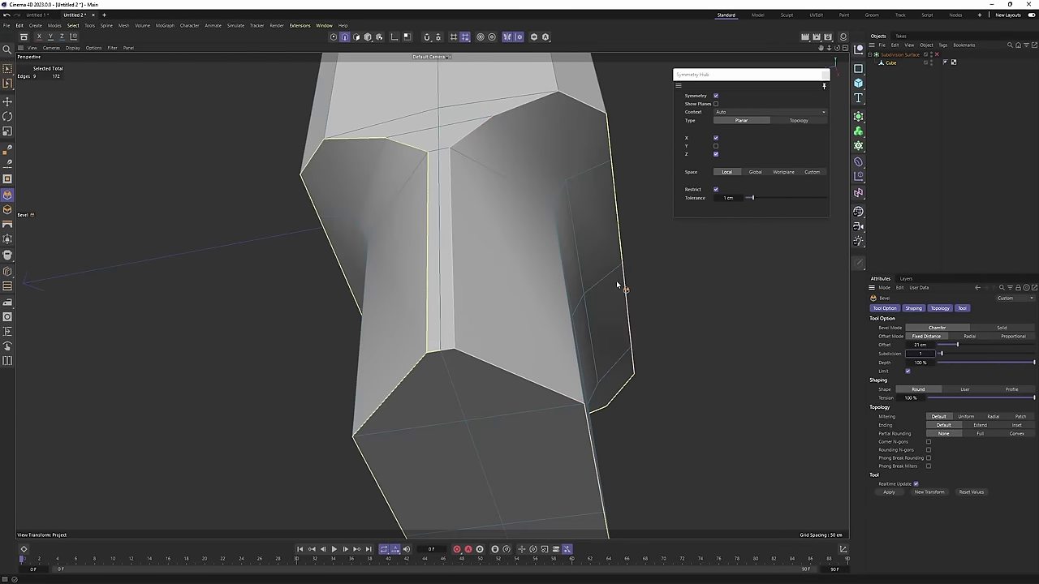
alt+drag(617, 285, 441, 253)
scroll(475, 225, up, 3)
scroll(431, 250, up, 3)
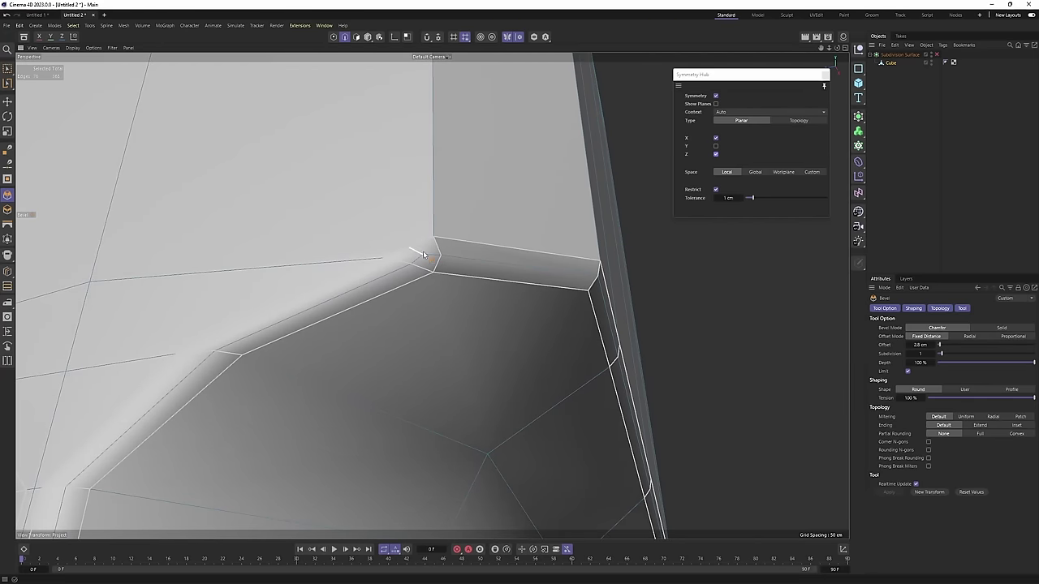
click(962, 418)
Turn the Subdivision Surface back on, deselect the cube, and display the model in Gouraud shading without lines.
scroll(606, 306, down, 5)
alt+drag(431, 296, 345, 315)
click(937, 55)
click(910, 172)
scroll(445, 305, down, 1)
key(n)
key(a)
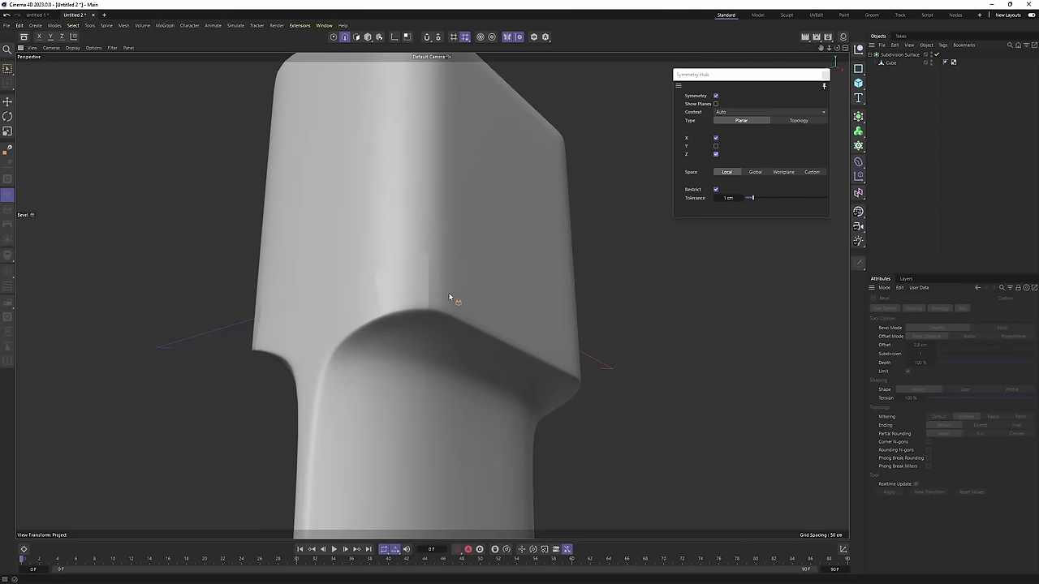
Turn off Use Edge Breaks in the cube's Phong tag to remove the shading patches near the lower corner.
alt+drag(449, 297, 500, 356)
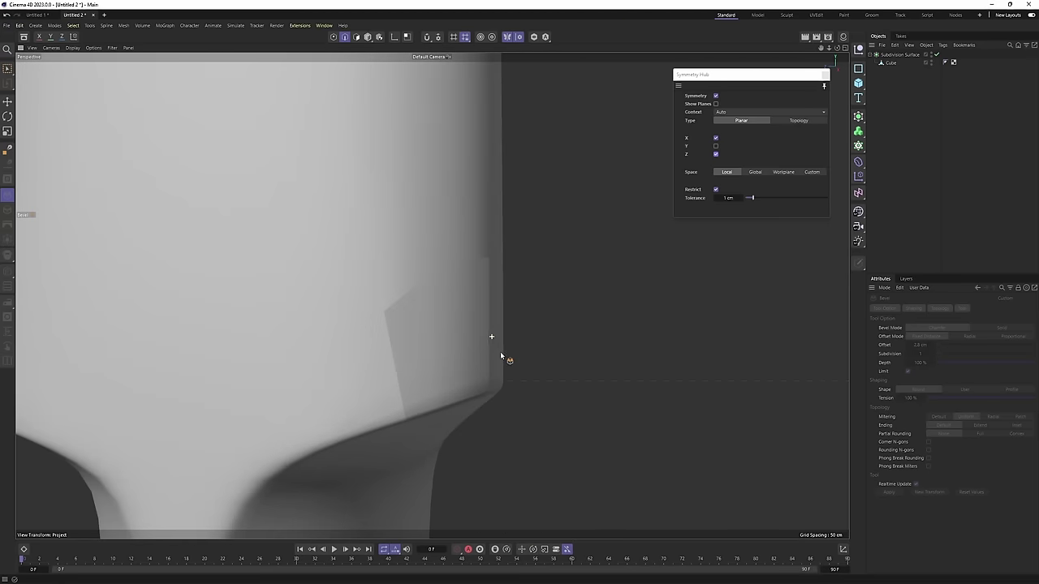
click(946, 63)
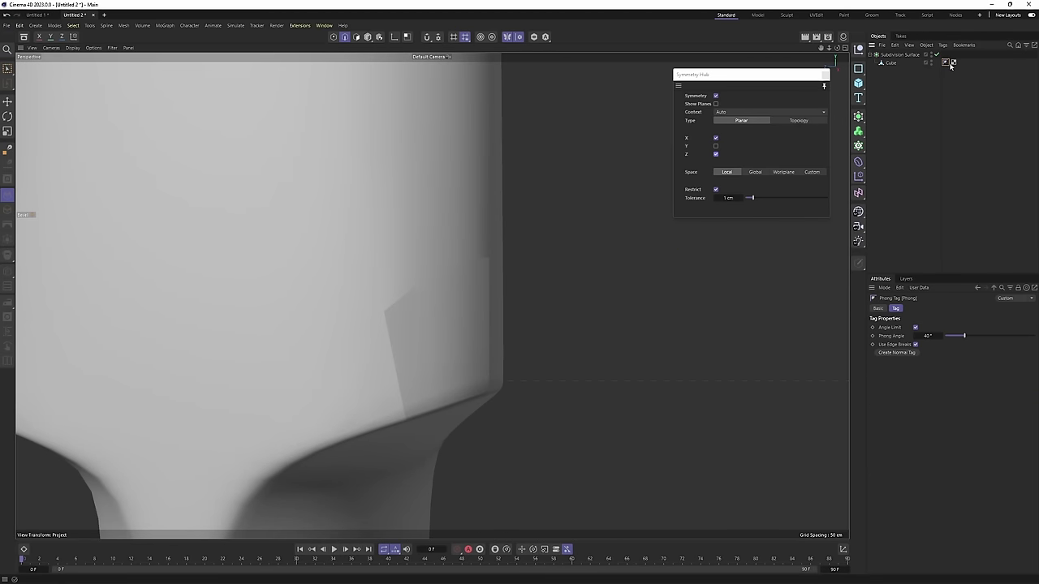
click(915, 345)
scroll(453, 310, down, 4)
mouse_move(528, 288)
alt+mouse_down()
mouse_move(450, 343)
mouse_move(519, 324)
alt+mouse_up()
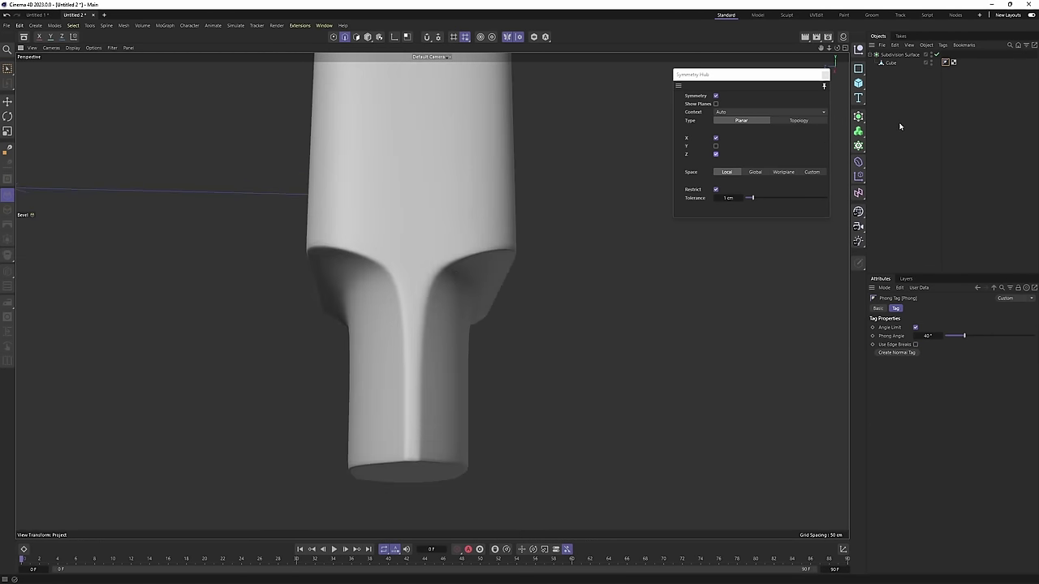
Try to add a horizontal loop cut around the upper part of the neck, and undo it.
click(886, 65)
key(q)
scroll(442, 300, up, 3)
scroll(436, 303, up, 3)
alt+drag(452, 302, 409, 240)
key(k)
key(l)
scroll(408, 327, up, 2)
key(q)
click(396, 336)
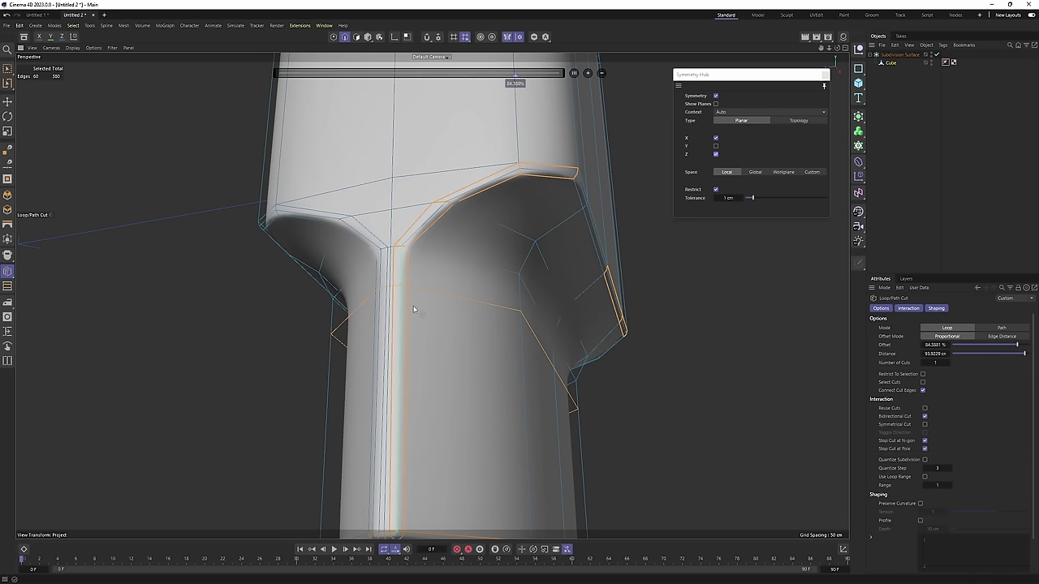
alt+drag(413, 309, 434, 309)
key(q)
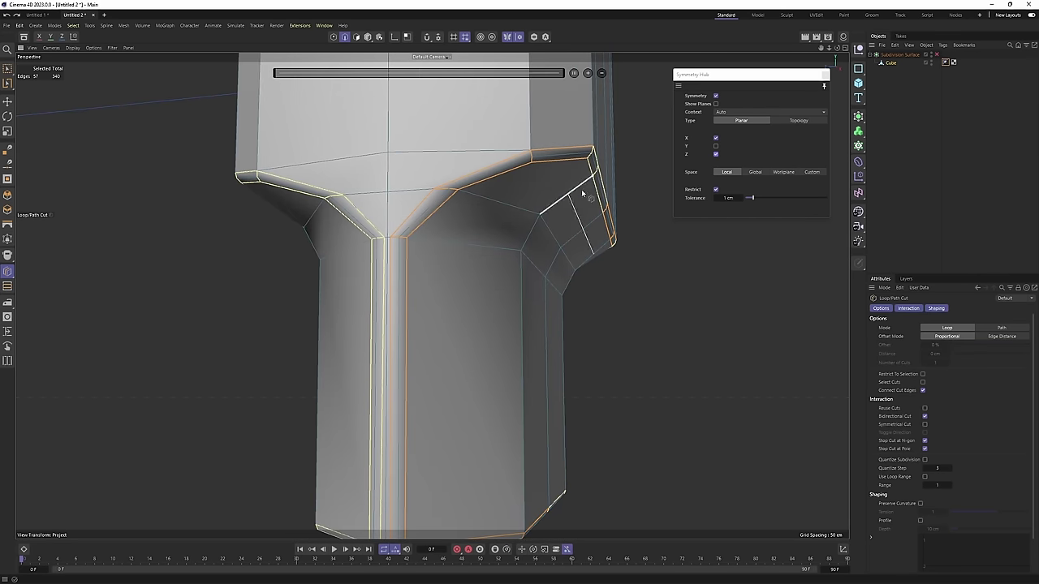
alt+drag(540, 159, 548, 216)
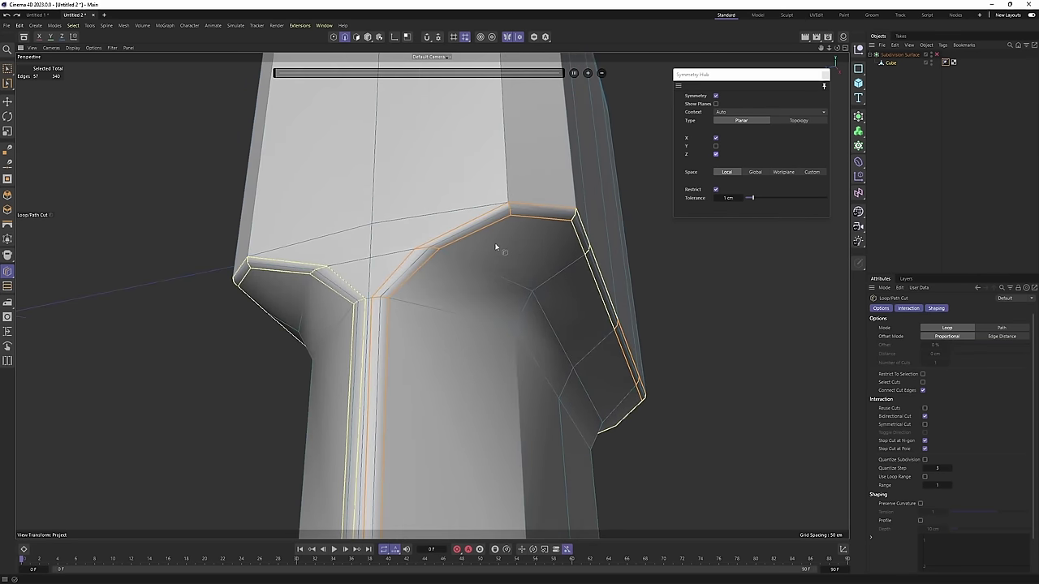
Cut a horizontal loop around the neck just below the flare, and two evenly spaced loops beneath it.
alt+drag(495, 247, 464, 326)
key(q)
key(q)
click(377, 367)
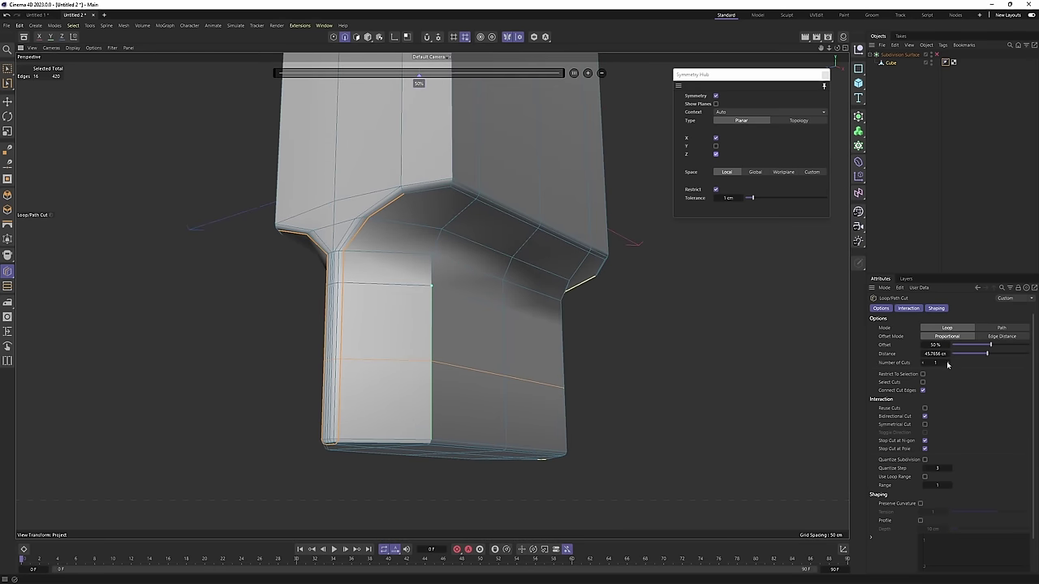
alt+drag(605, 357, 496, 355)
alt+right_drag(505, 378, 452, 382)
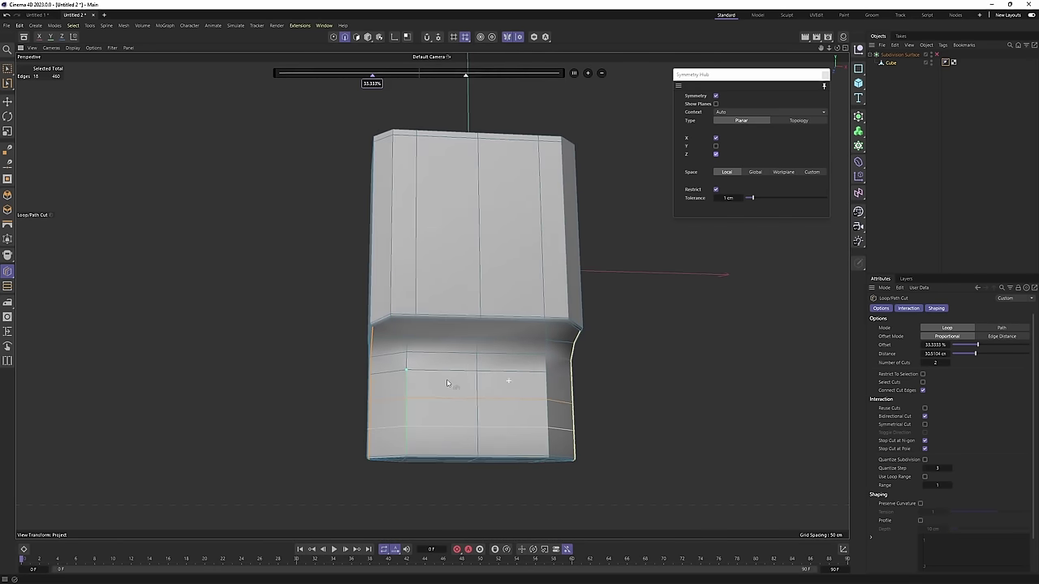
Add a mirrored vertical loop cut on the wide face, between the centre line and the outer strip on each half.
alt+drag(452, 382, 455, 327)
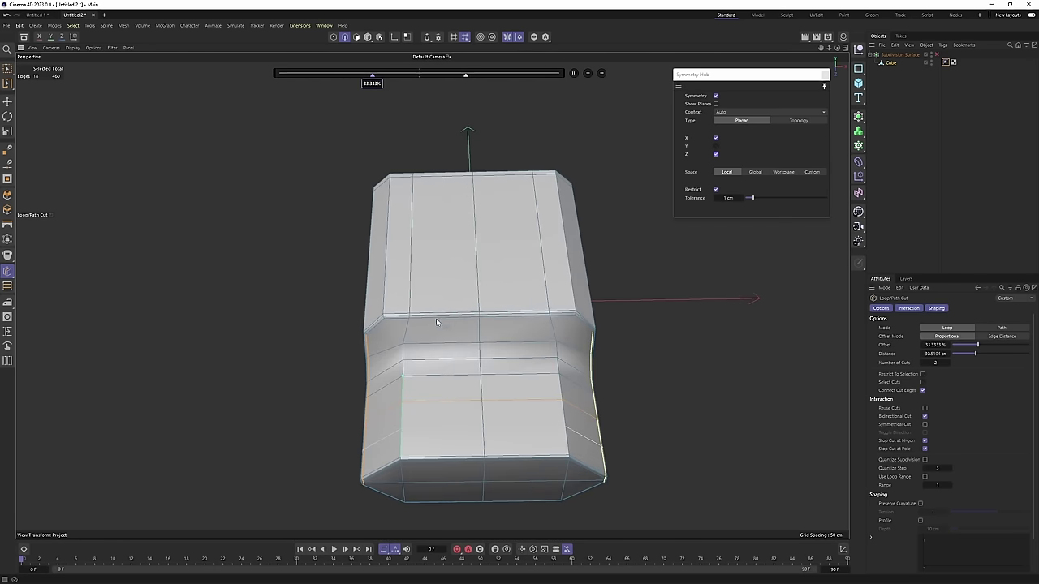
click(513, 315)
alt+drag(513, 316, 519, 295)
key(e)
Add five evenly spaced horizontal loop cuts around the upper body.
key(k)
key(l)
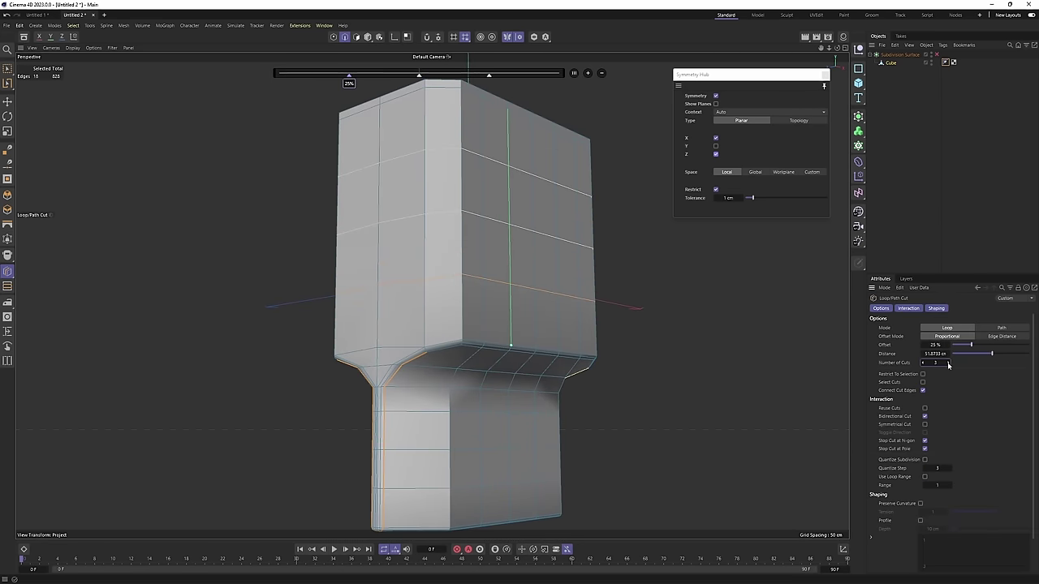
alt+drag(613, 315, 566, 315)
key(e)
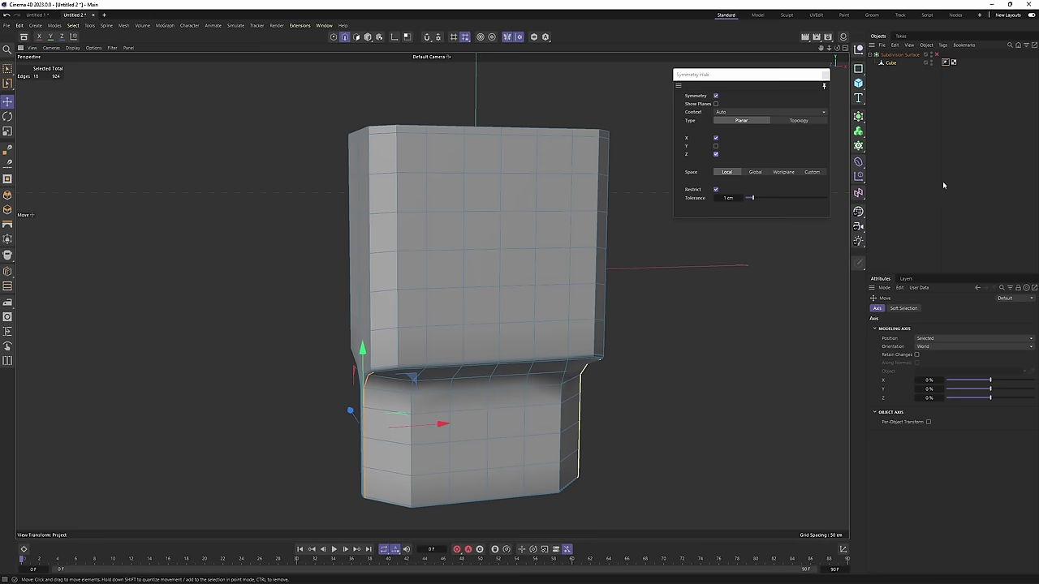
Examine the polygon proportions on the body's wide face and compare them with those on its narrow side.
click(942, 181)
scroll(515, 253, up, 2)
alt+drag(522, 233, 634, 172)
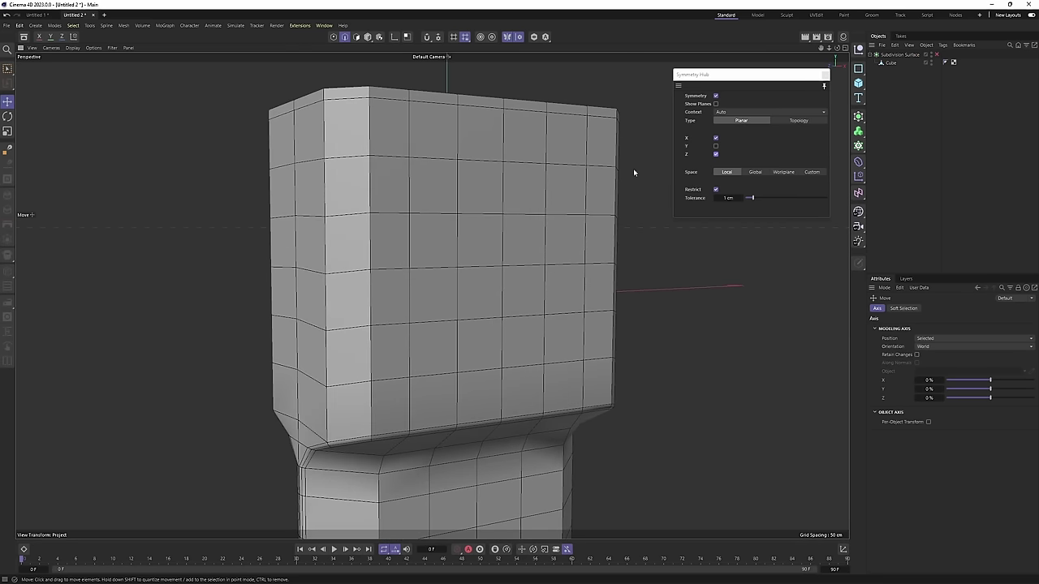
click(891, 63)
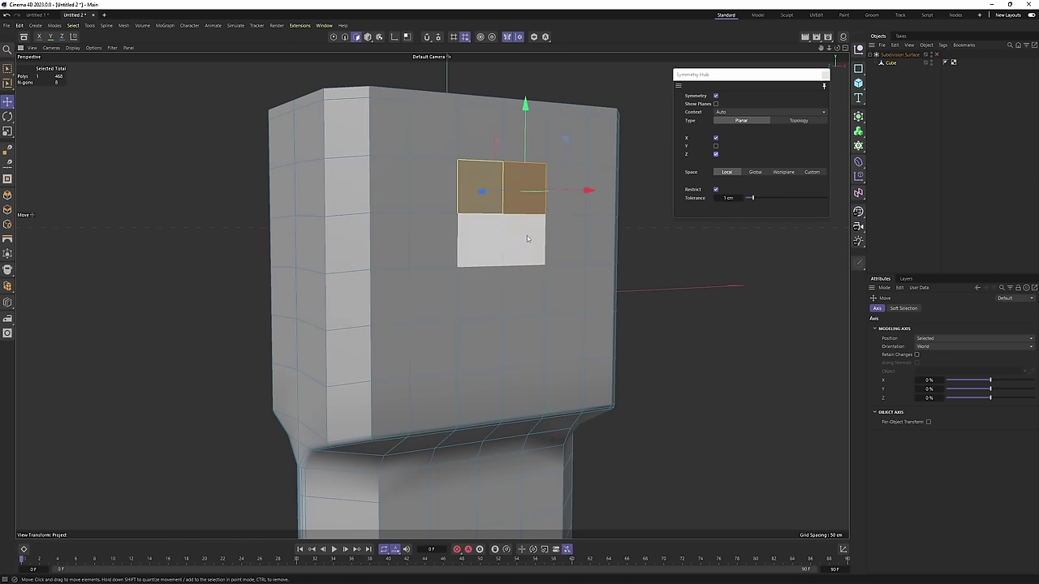
click(529, 240)
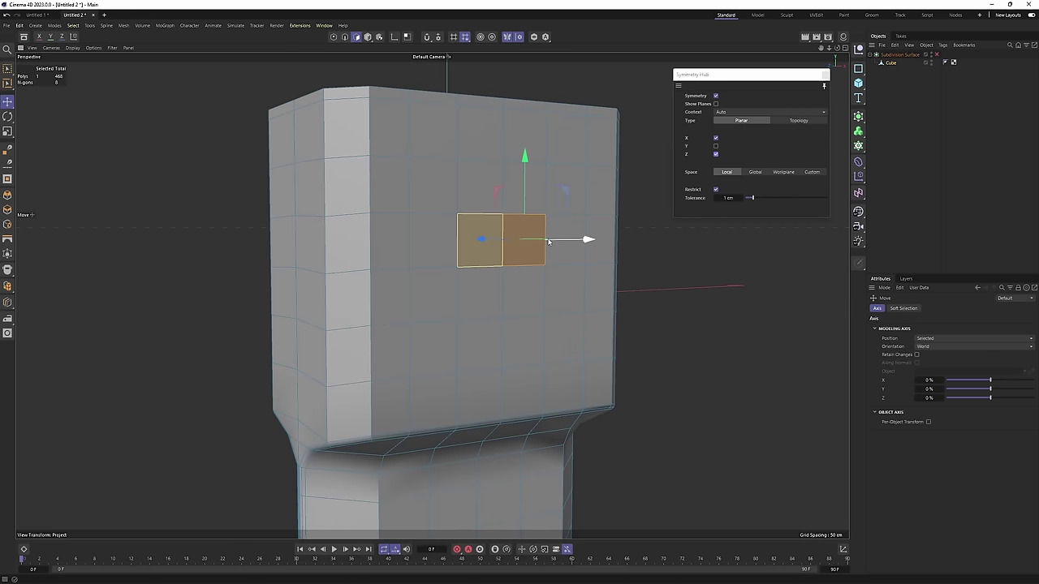
alt+drag(406, 258, 529, 246)
scroll(529, 229, down, 3)
scroll(478, 242, up, 3)
key(Return)
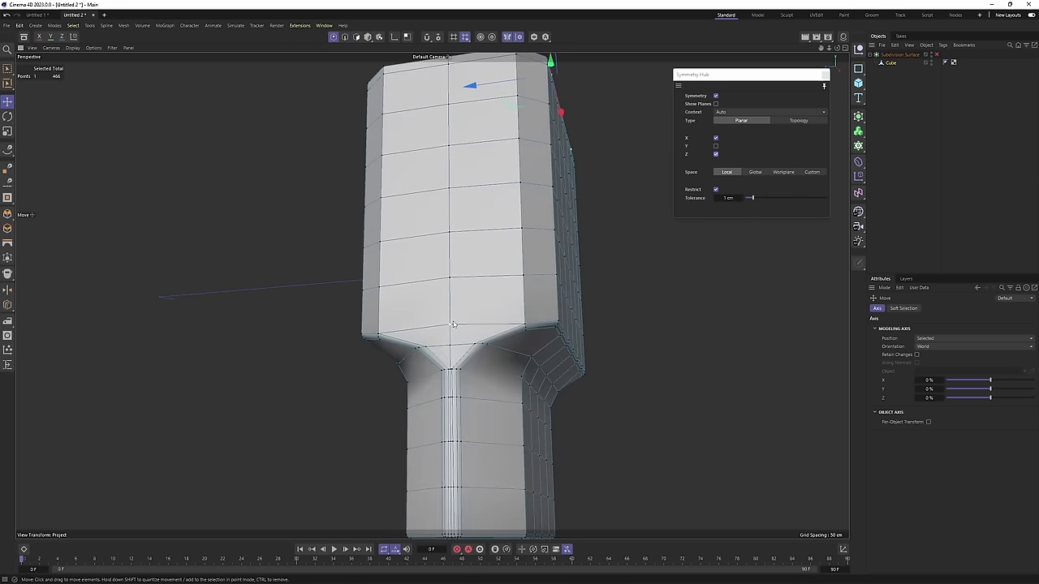
alt+drag(453, 324, 488, 234)
alt+drag(477, 140, 482, 230)
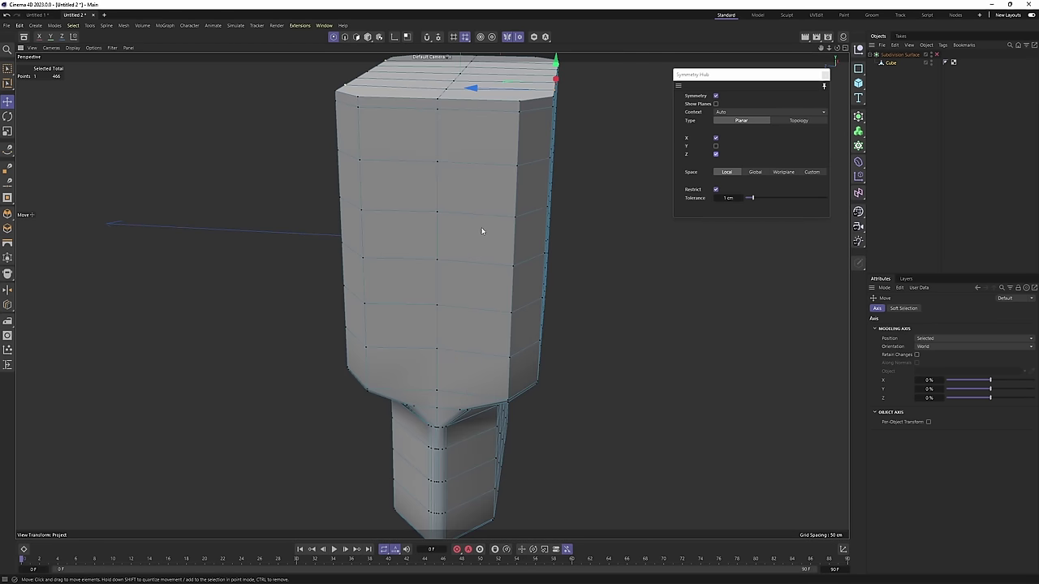
Select the column of five polygons on one half of the body's narrow side.
key(Return)
key(Return)
right_drag(478, 146, 459, 344)
alt+drag(459, 343, 485, 331)
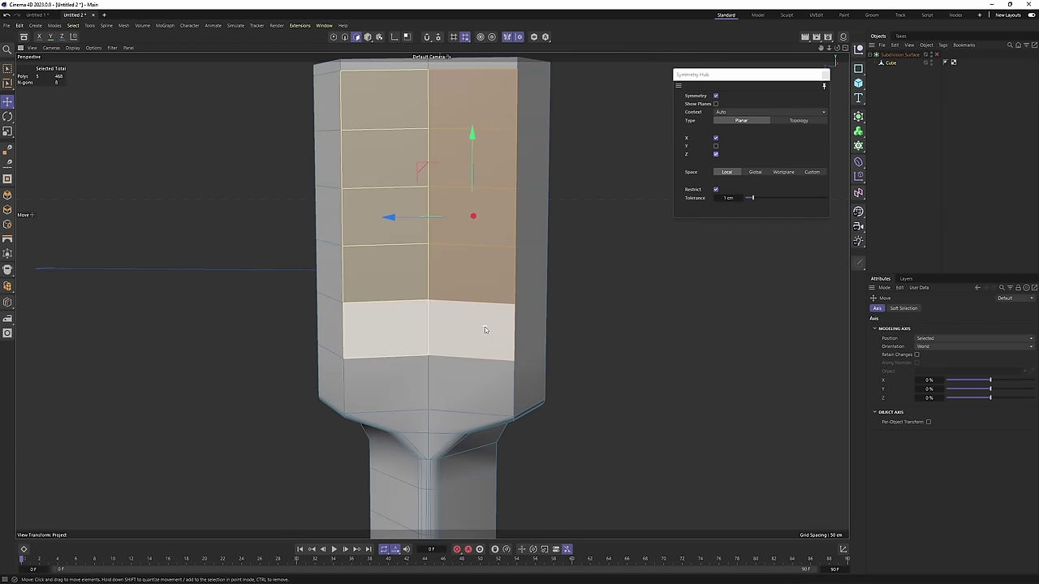
With Line Cut set to Single Line, cut vertically from the lower rim point to the top edge through the middle of the narrow side's half.
right_click(492, 250)
click(530, 395)
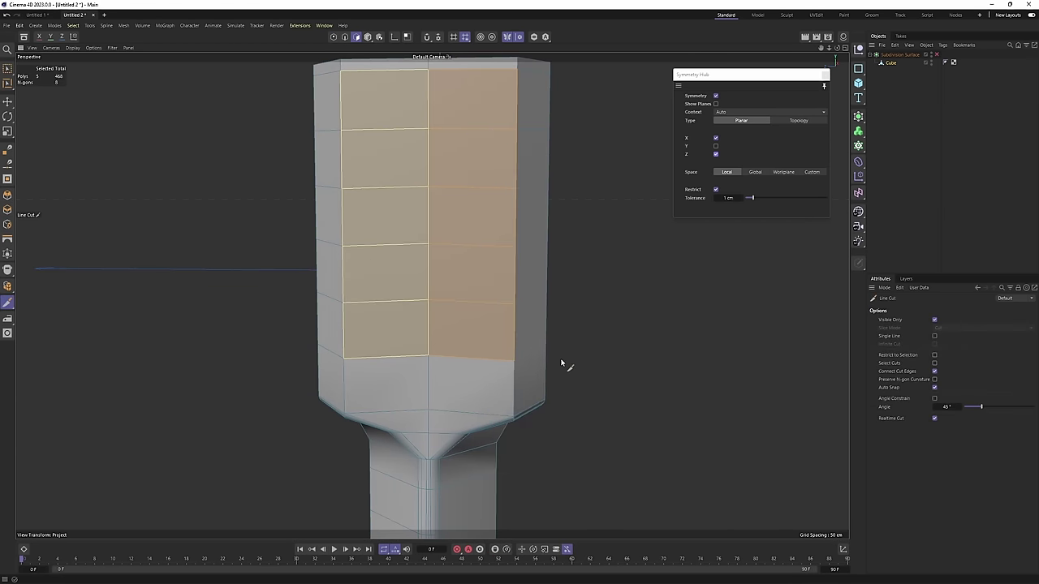
click(935, 337)
alt+middle_drag(541, 343, 510, 376)
alt+drag(510, 376, 441, 462)
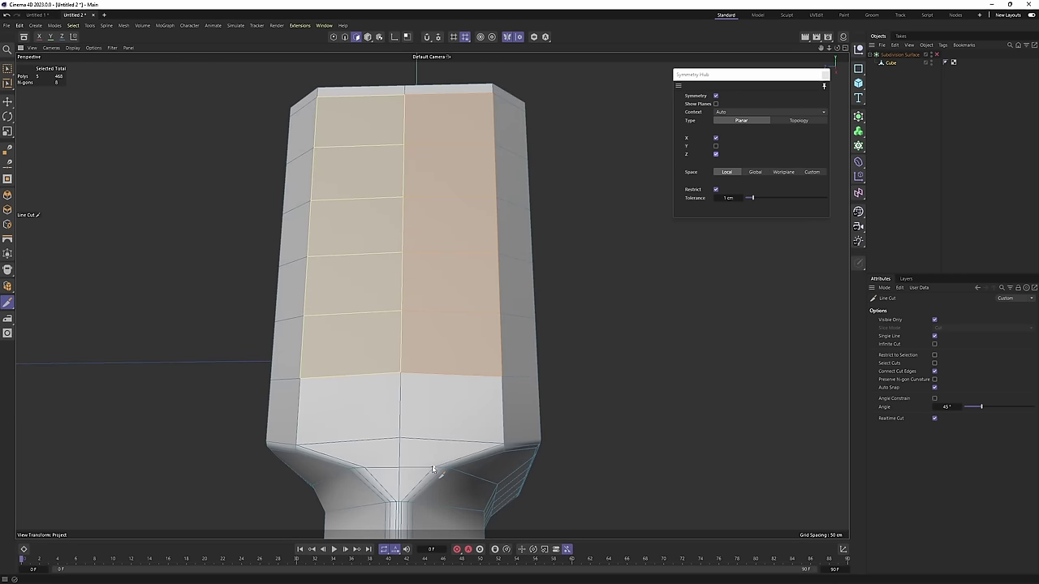
double_click(447, 442)
alt+middle_drag(452, 220, 457, 322)
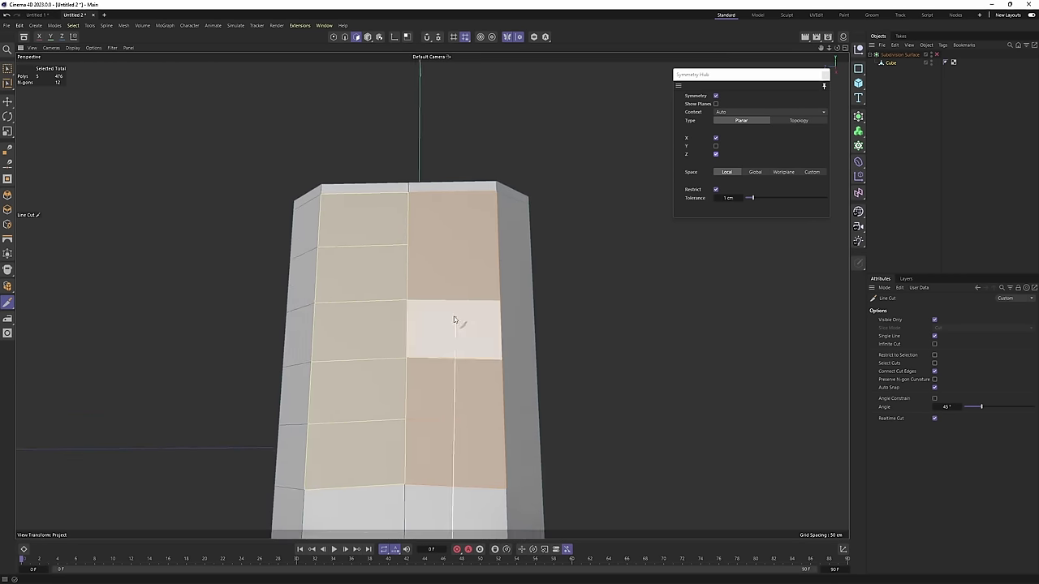
scroll(434, 256, down, 2)
alt+drag(434, 255, 447, 285)
scroll(452, 194, up, 2)
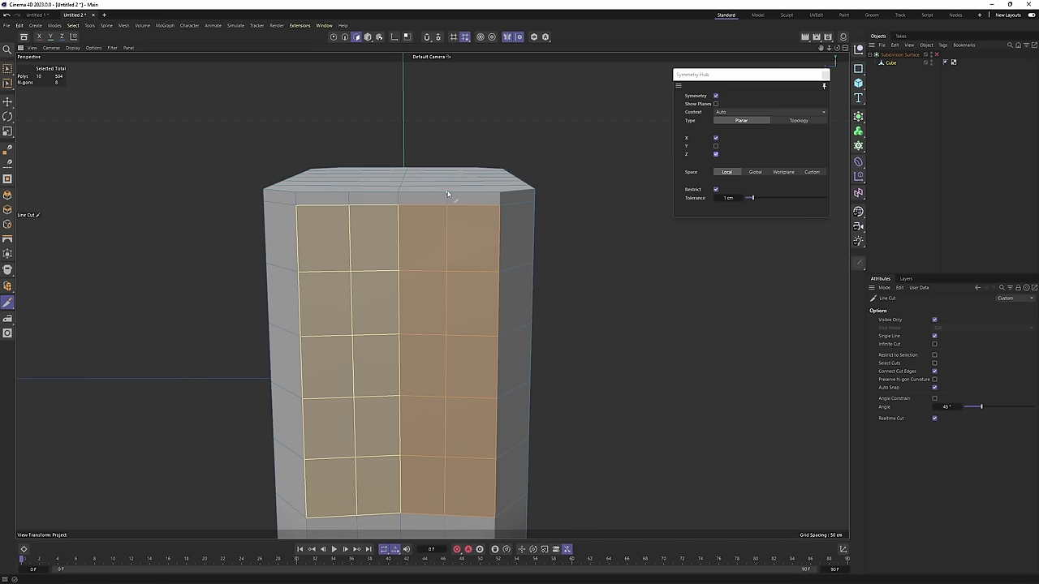
Continue the new edge line across the body's top face to its centre line.
alt+drag(447, 195, 344, 254)
click(452, 186)
alt+middle_drag(343, 254, 501, 259)
scroll(501, 260, up, 3)
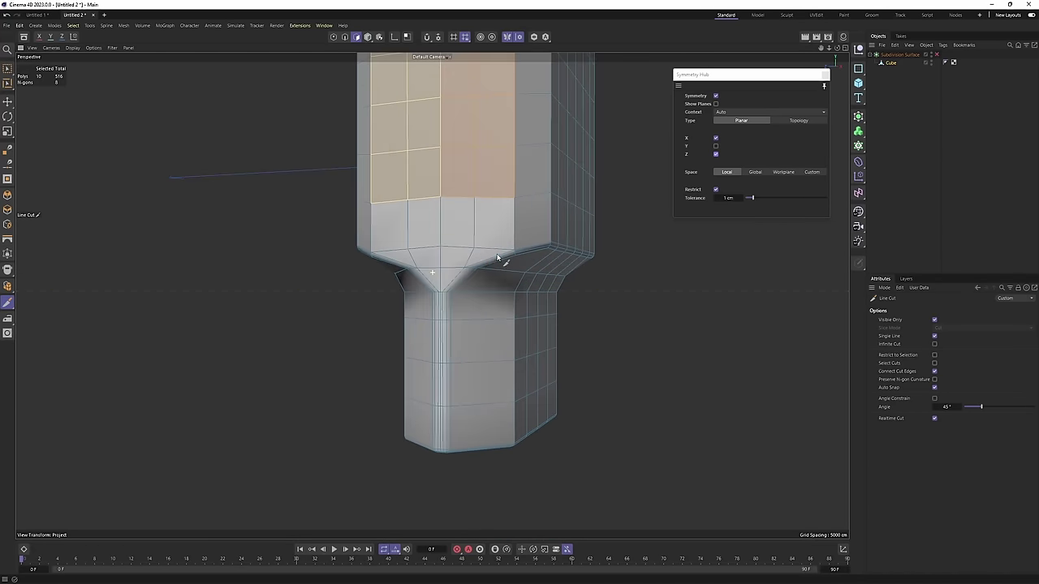
Line-cut from the narrow side's outer lower point up to the corner, continuing across the bevelled corner and wide face just above the rim.
alt+drag(500, 260, 431, 352)
scroll(504, 235, up, 3)
key(e)
key(Return)
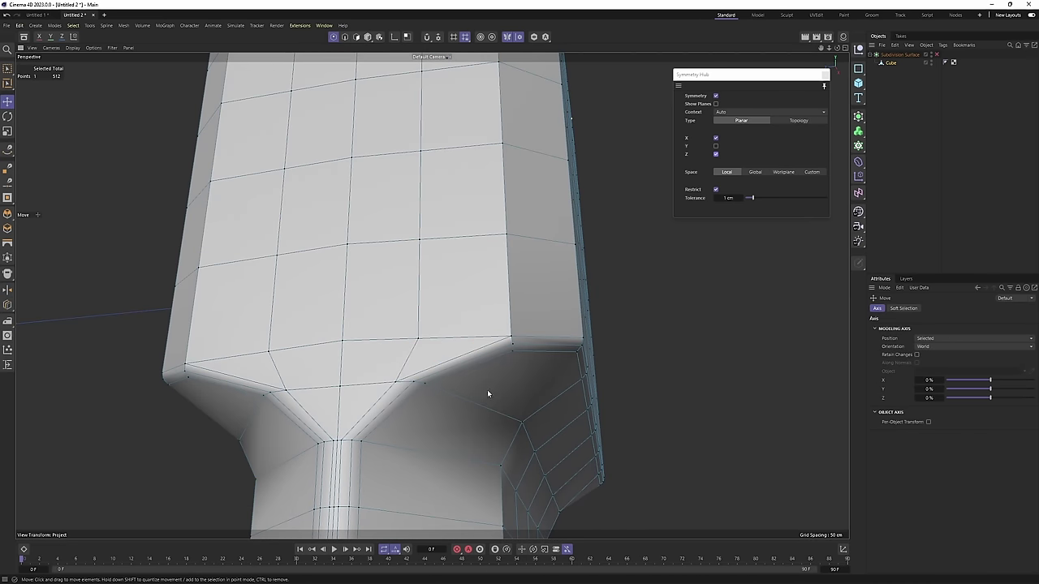
right_click(522, 380)
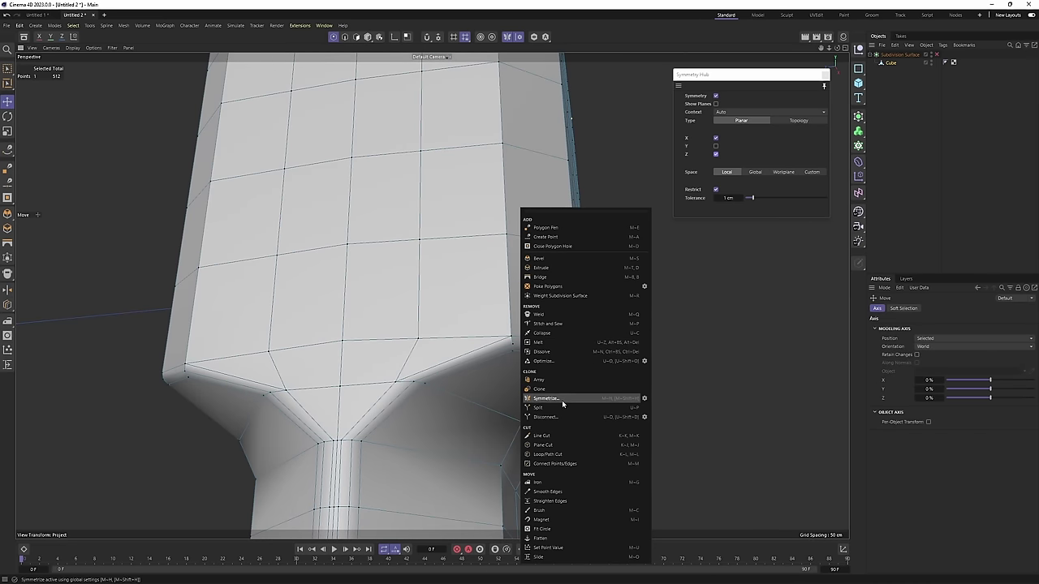
click(542, 436)
click(418, 337)
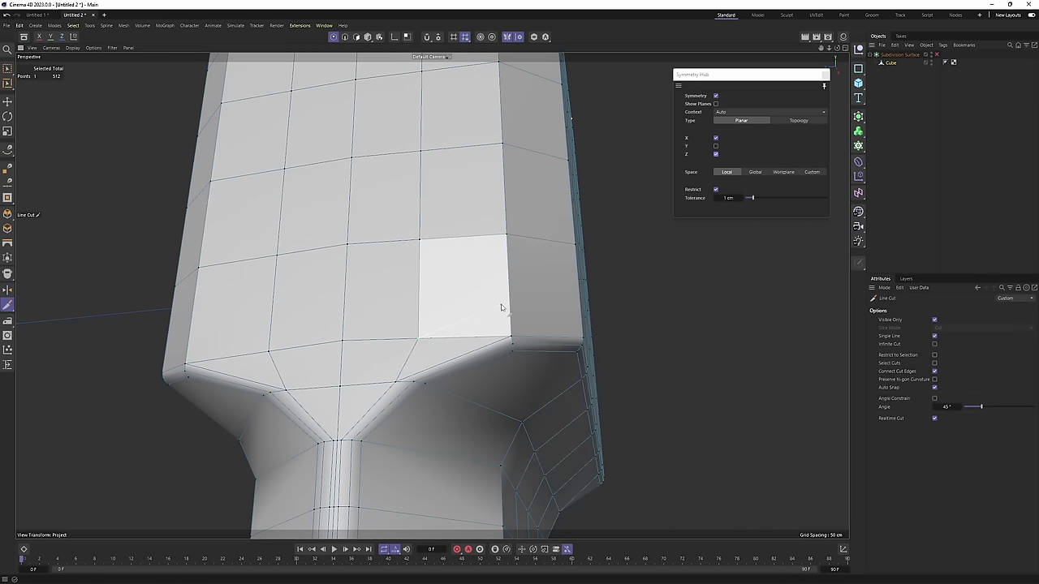
alt+drag(511, 302, 626, 327)
click(605, 323)
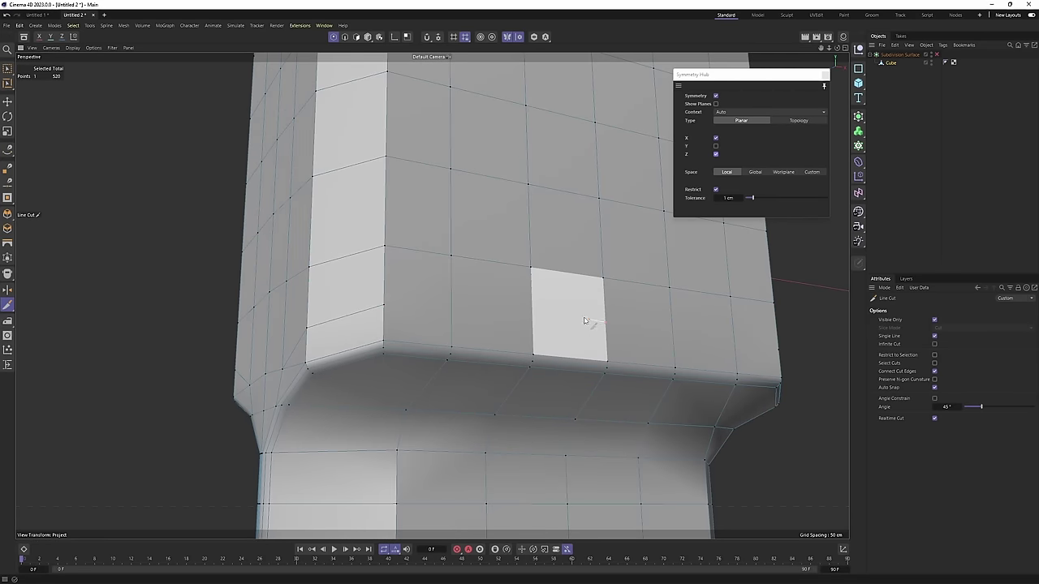
click(385, 307)
key(e)
Dissolve the leftover edge between the narrow side's lower point and the body corner, beneath the new cut.
scroll(385, 312, down, 2)
alt+drag(339, 322, 406, 295)
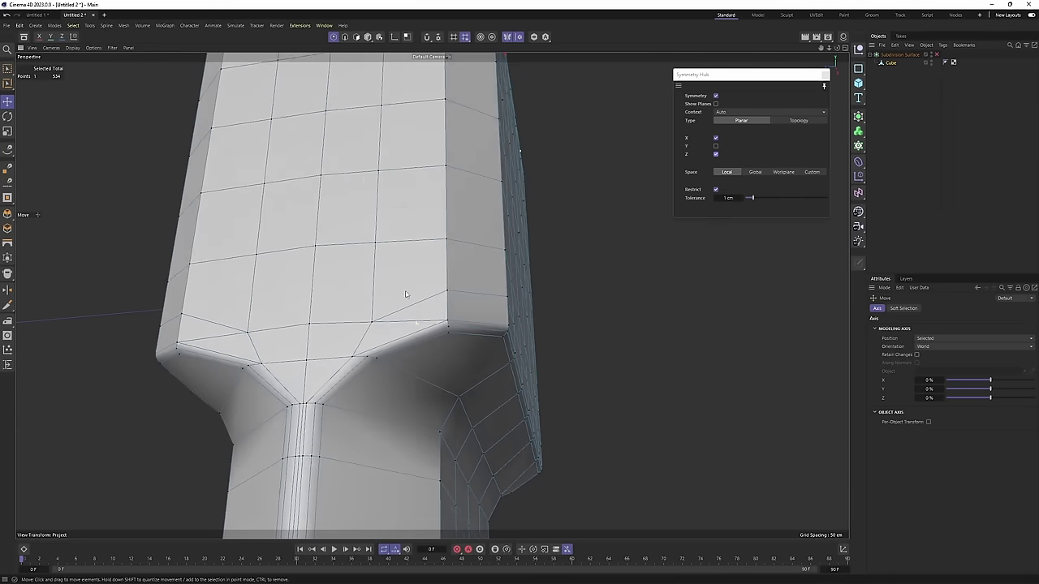
scroll(407, 295, up, 1)
key(Return)
right_click(524, 309)
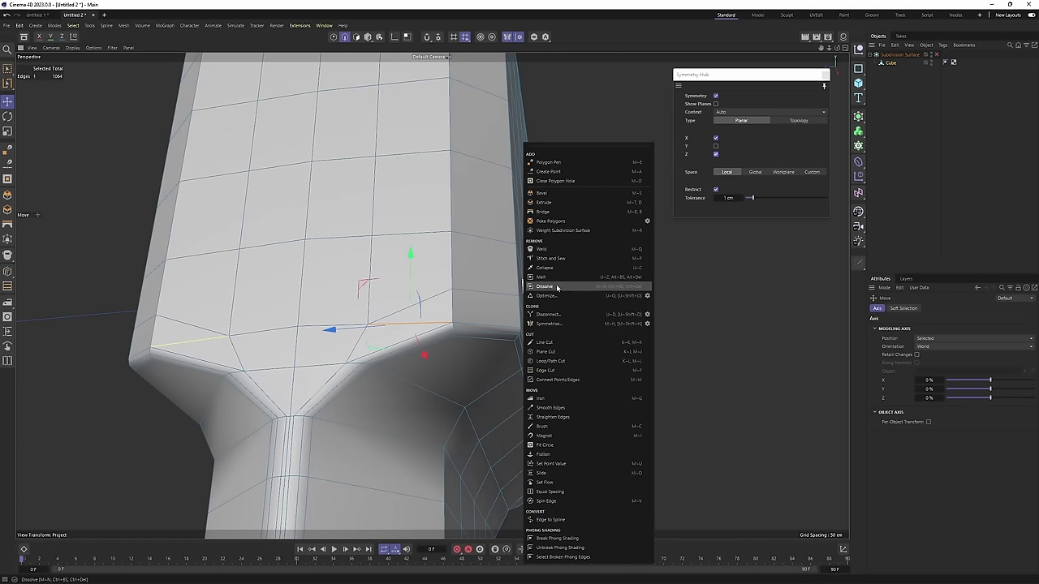
click(557, 287)
Compare the smoothed Subdivision Surface with the unsmoothed polygons at the shoulder where the body's narrow side meets the lower section.
alt+drag(550, 343, 497, 340)
key(q)
click(981, 229)
scroll(430, 331, down, 3)
alt+drag(430, 331, 280, 293)
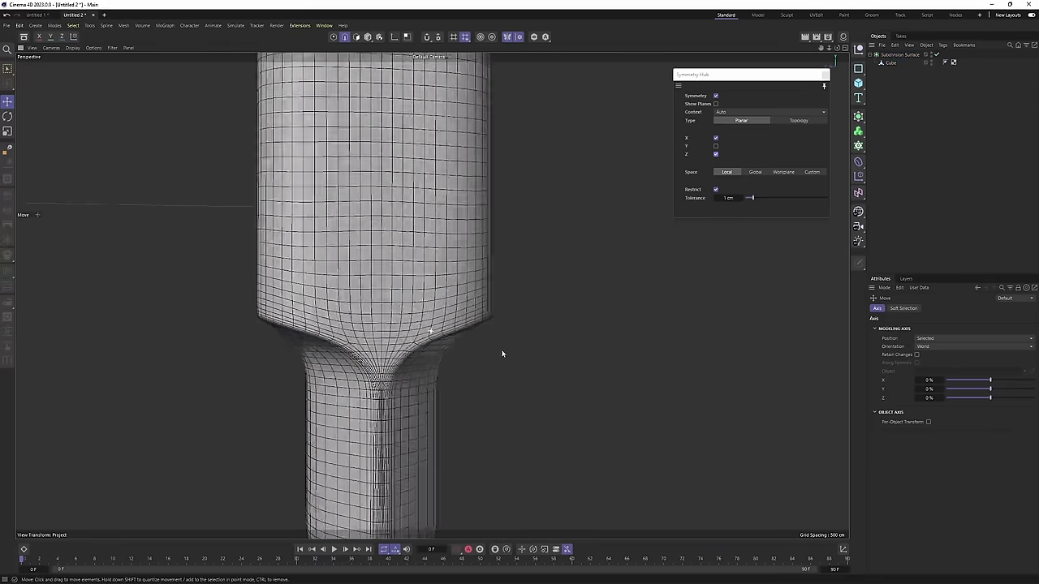
click(455, 302)
key(q)
scroll(428, 323, up, 2)
key(Return)
click(411, 247)
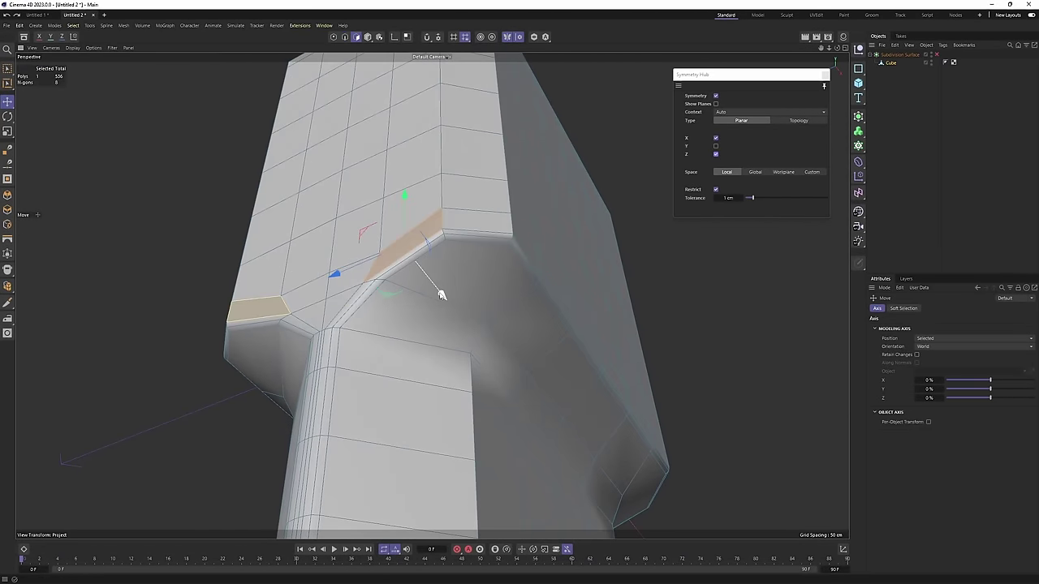
click(492, 273)
alt+drag(488, 280, 445, 292)
key(q)
click(963, 191)
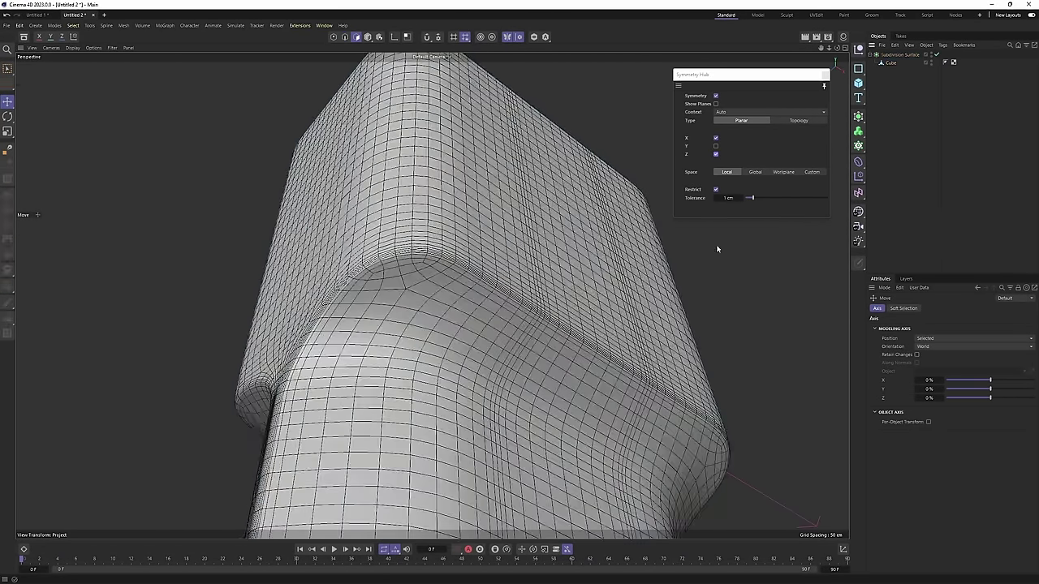
Examine the rounded shoulder corner's smoothness and edge flow, with and without wireframe lines, at the current subdivision settings.
scroll(452, 269, up, 2)
key(n)
key(a)
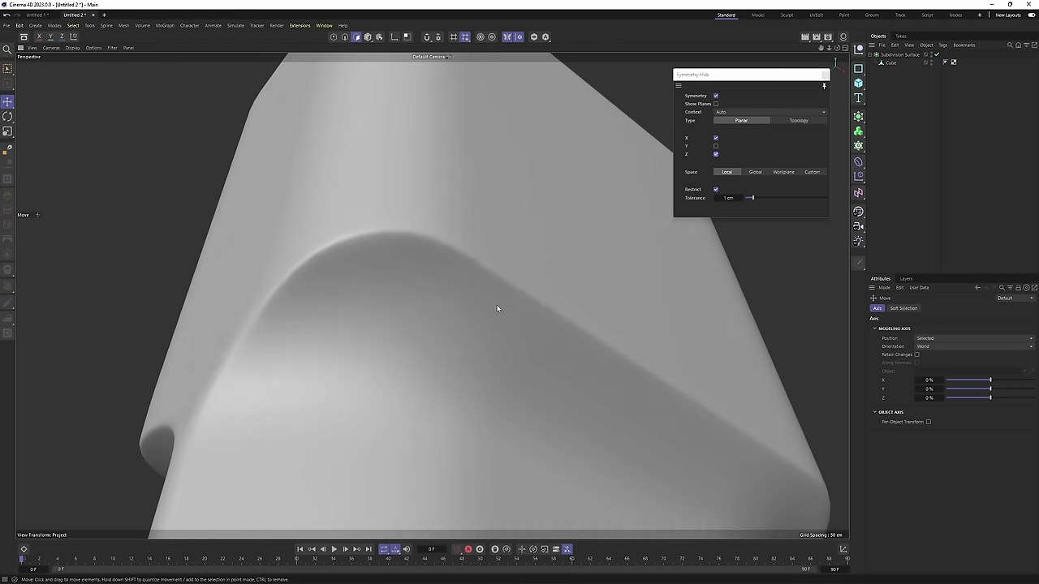
alt+drag(498, 308, 429, 308)
scroll(455, 297, up, 2)
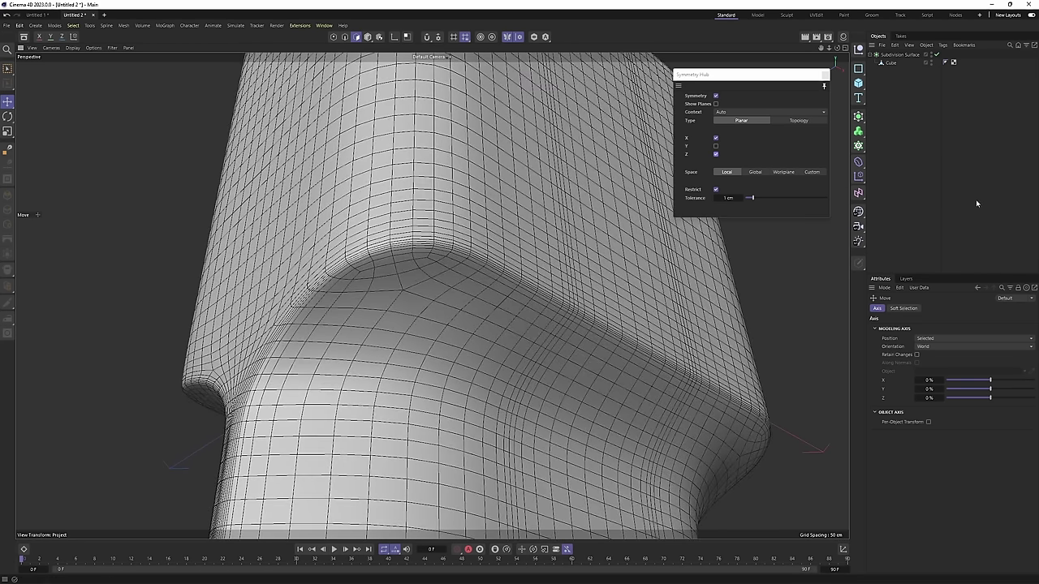
alt+drag(431, 294, 536, 325)
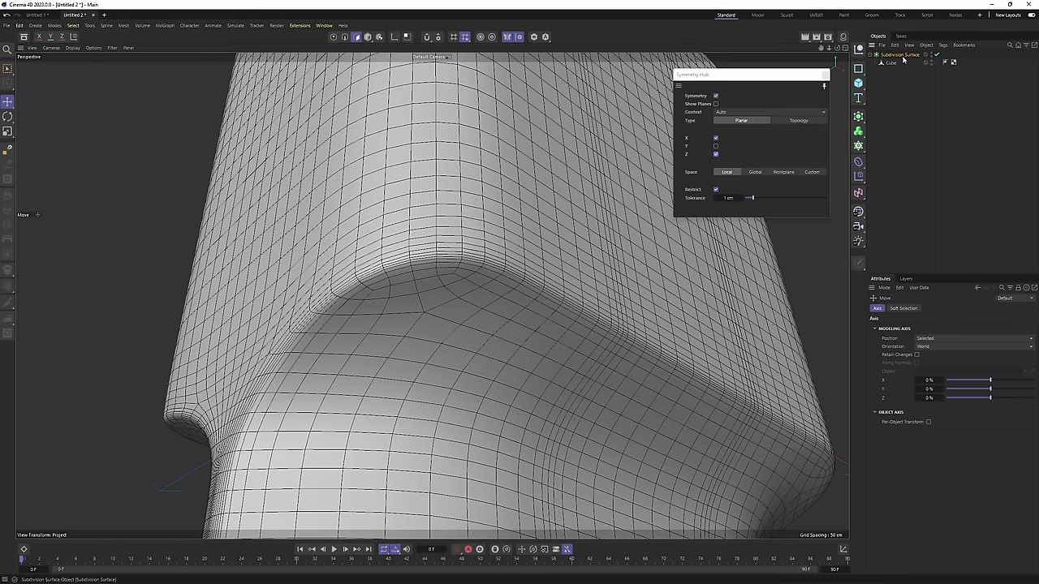
click(904, 55)
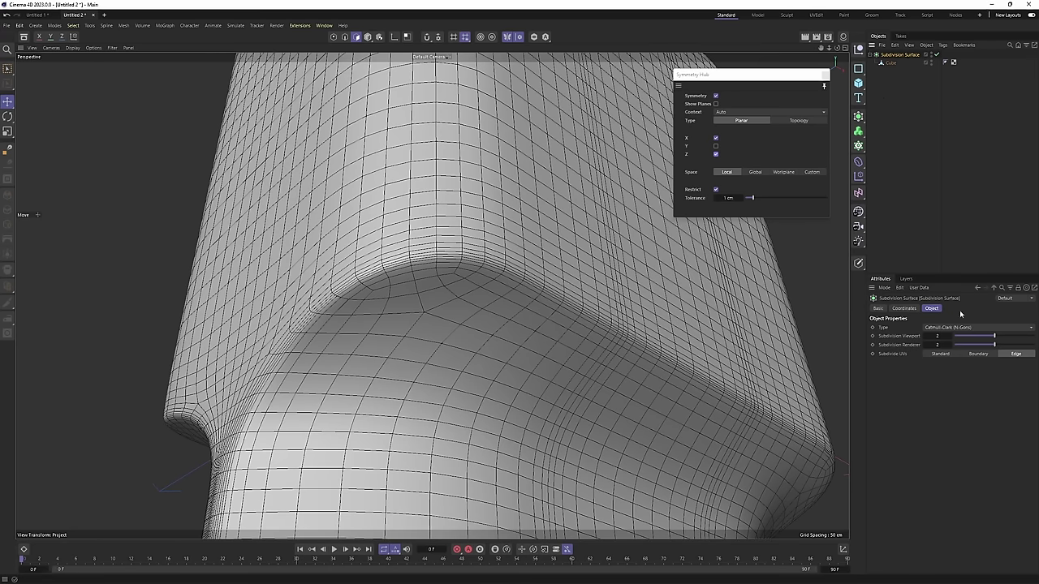
scroll(433, 300, up, 2)
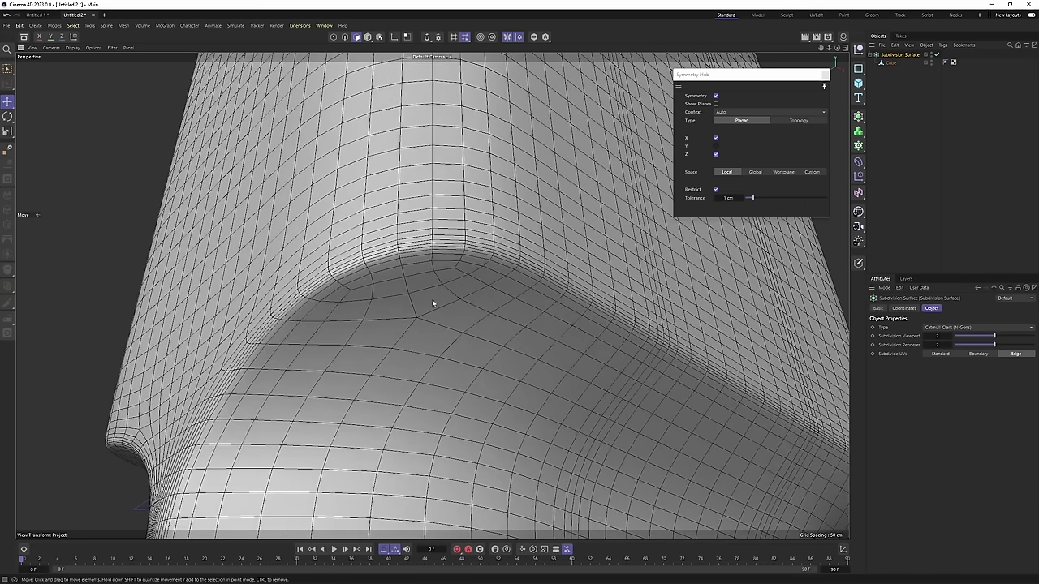
alt+drag(433, 300, 469, 265)
alt+drag(444, 301, 418, 318)
click(455, 310)
scroll(452, 308, down, 1)
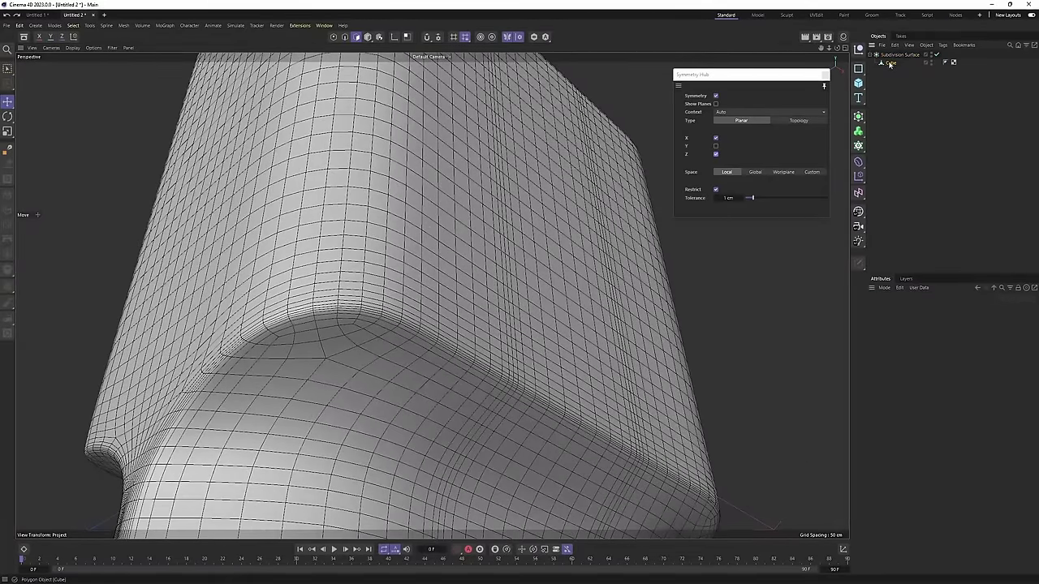
Turn off smoothing, select all points of the Cube and run Optimize, then re-enable the Subdivision Surface for a check.
click(890, 63)
alt+drag(519, 244, 478, 286)
key(q)
key(Return)
click(512, 285)
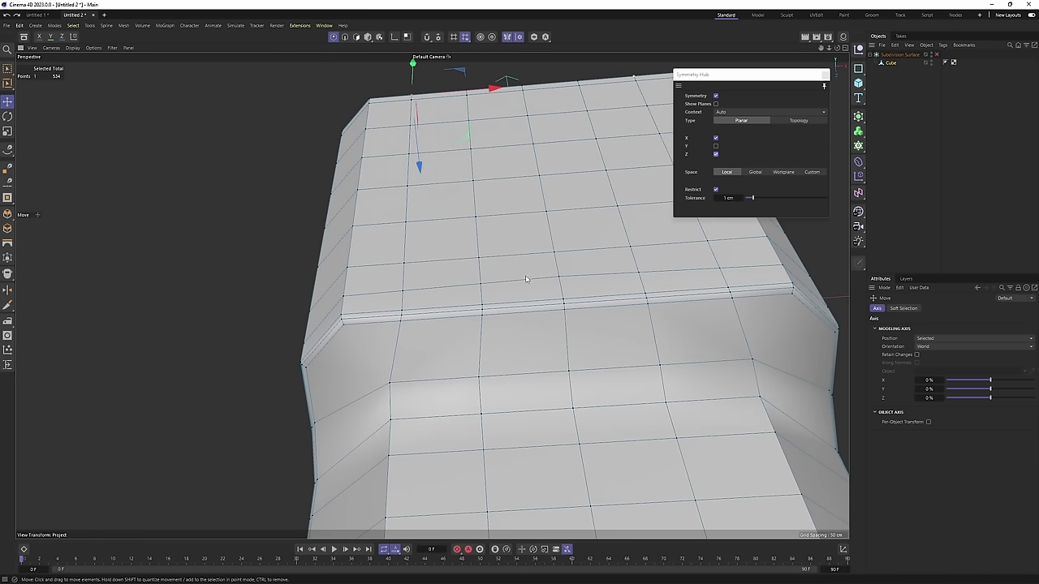
alt+drag(526, 279, 547, 376)
right_click(655, 300)
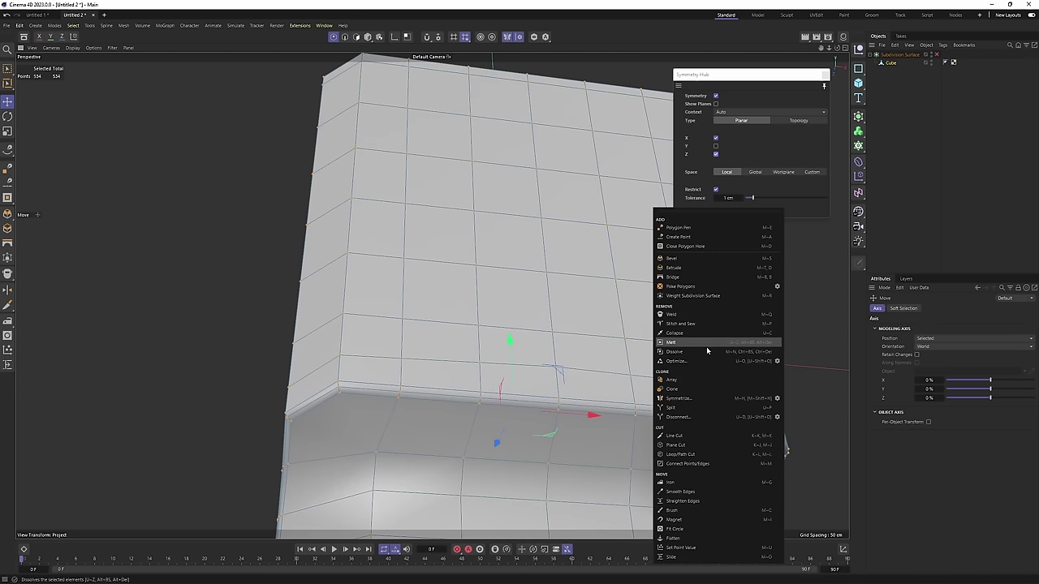
click(748, 364)
key(q)
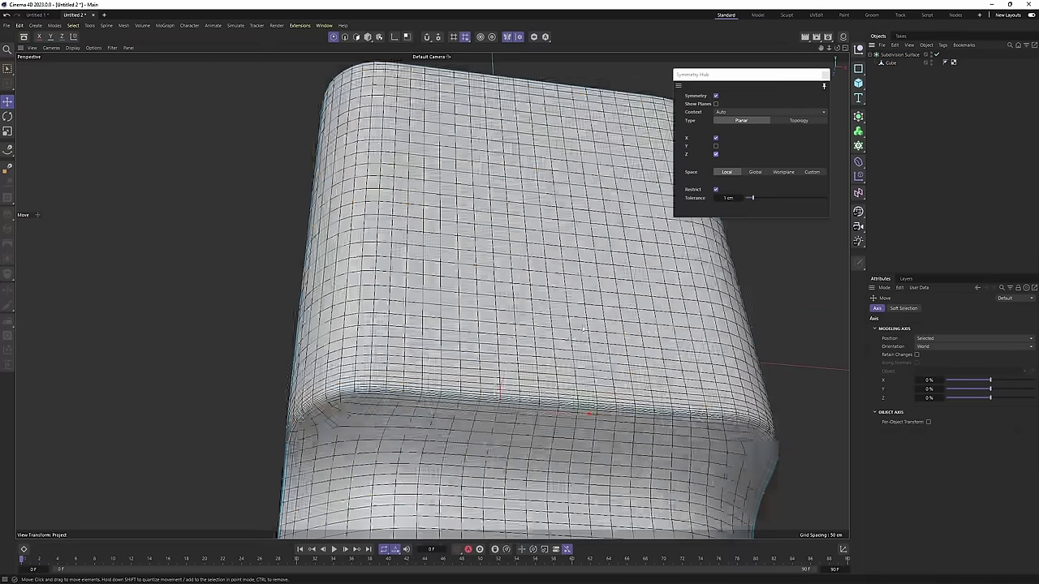
click(967, 245)
alt+drag(482, 328, 491, 281)
Examine the optimized mesh up close around the wide face and compare it with the smoothed result.
key(ctrl+z)
key(q)
right_click(617, 281)
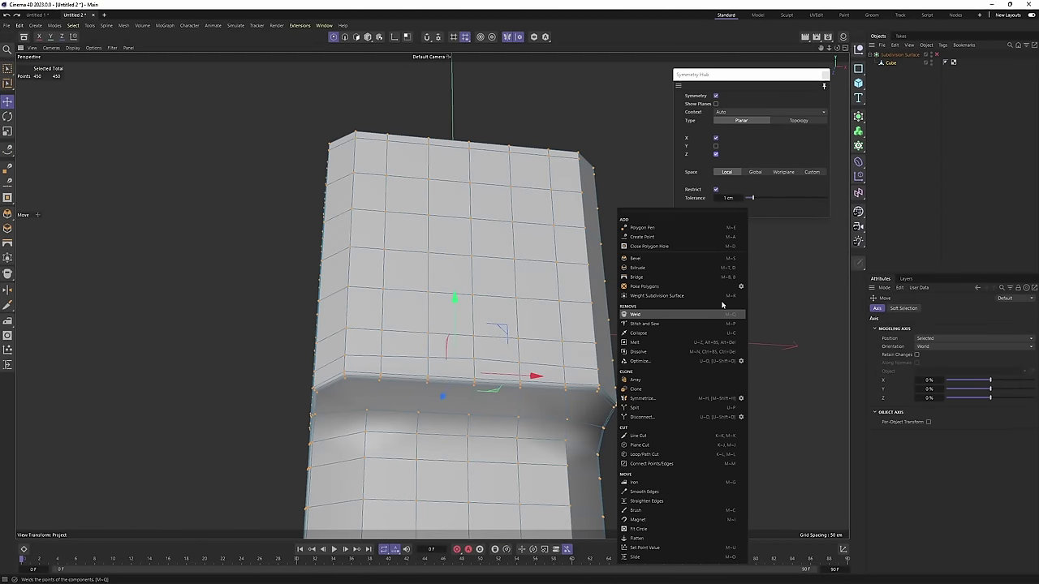
click(481, 335)
scroll(479, 335, up, 5)
alt+drag(478, 303, 471, 340)
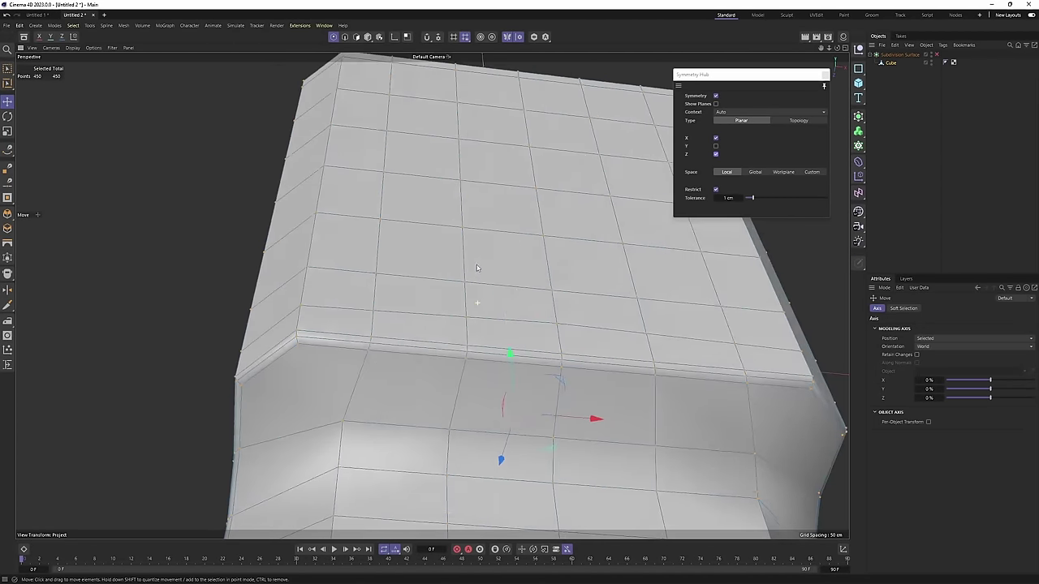
scroll(465, 285, up, 10)
scroll(463, 280, up, 3)
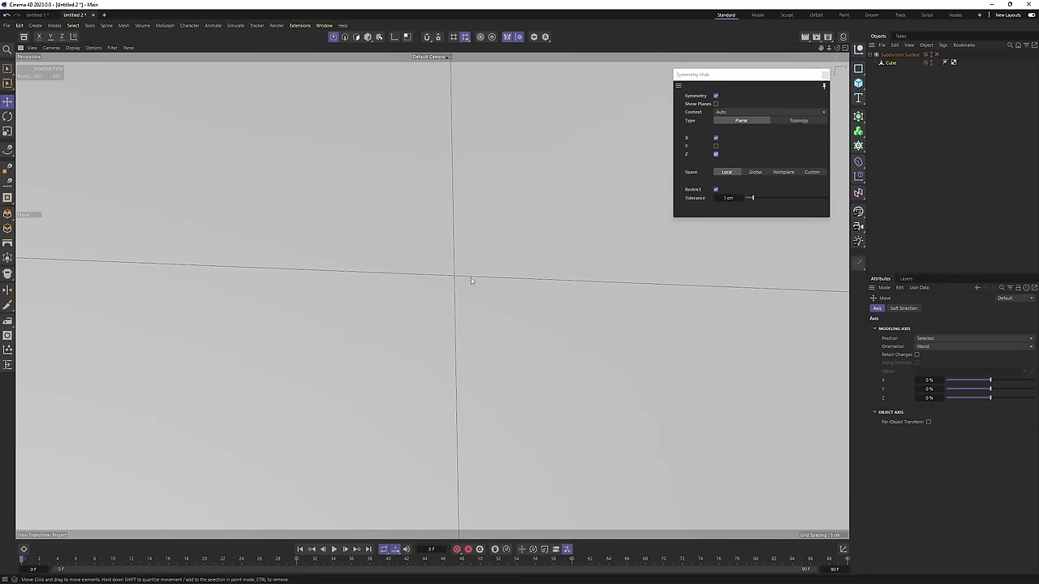
scroll(460, 276, down, 15)
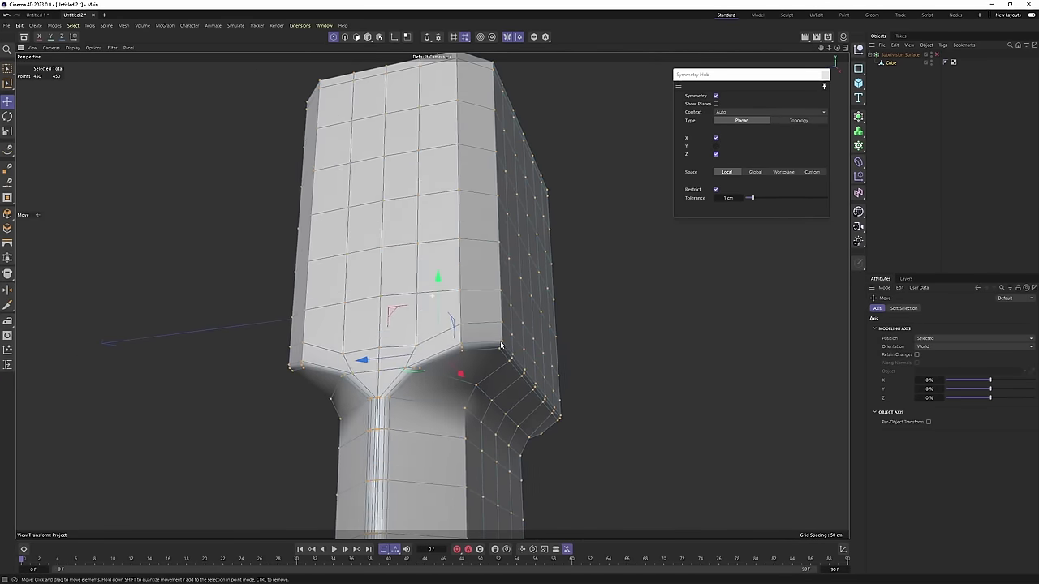
key(q)
alt+drag(762, 261, 495, 357)
key(q)
Compare the lower section's bottom edge with the charger prongs on the reference image in the Front view.
key(Return)
key(Return)
scroll(495, 358, up, 1)
middle_click(497, 460)
middle_click(552, 446)
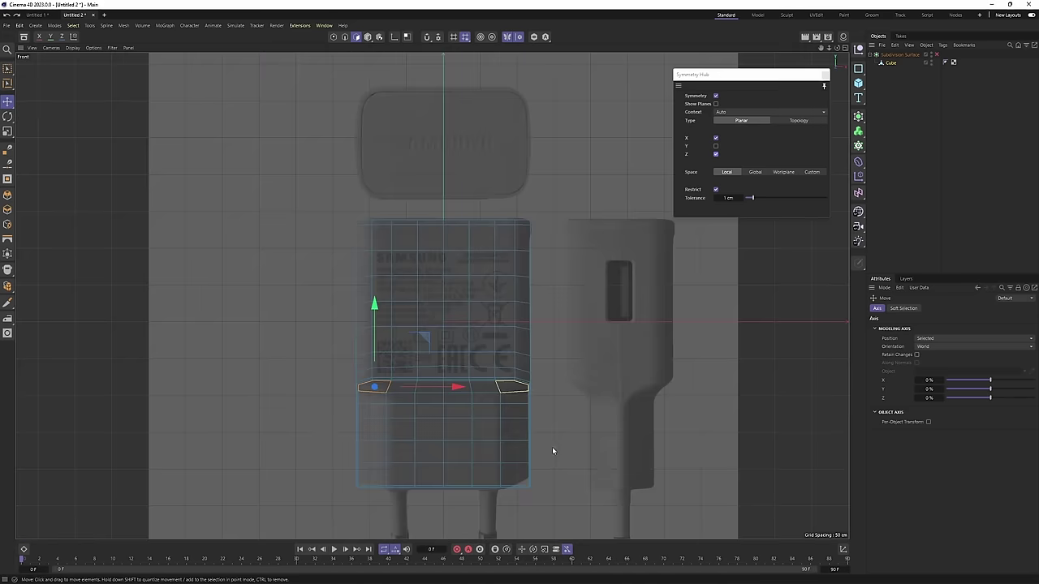
alt+middle_drag(496, 499, 512, 378)
scroll(511, 377, up, 5)
middle_click(391, 387)
middle_click(280, 253)
alt+drag(438, 324, 512, 280)
middle_click(539, 405)
middle_click(540, 417)
alt+middle_drag(485, 412, 550, 385)
scroll(359, 332, up, 3)
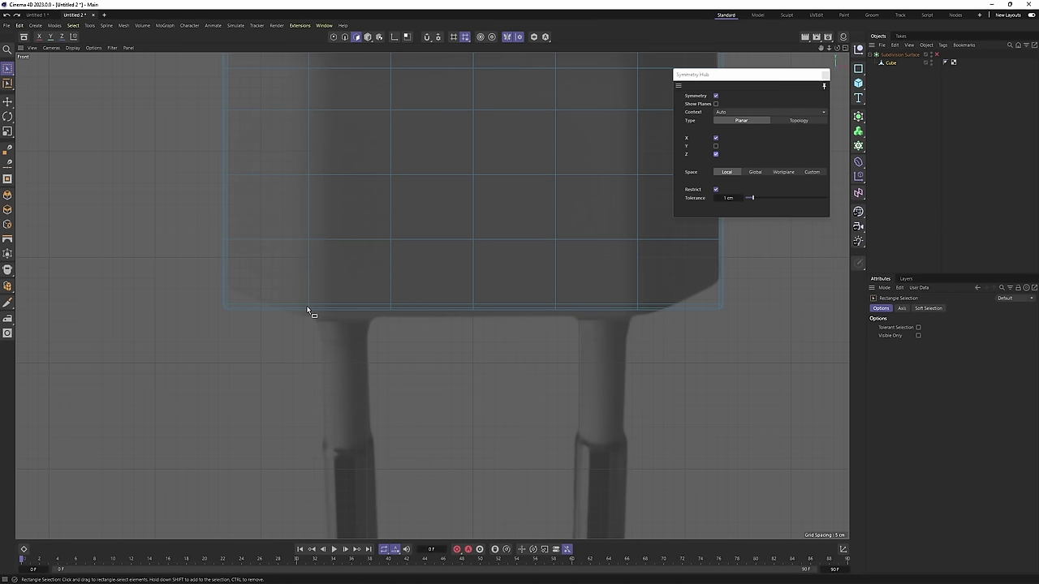
Try selecting the central underside polygons with Symmetry on and compare them with the prongs in the Front view.
key(F1)
click(442, 345)
shift+click(477, 354)
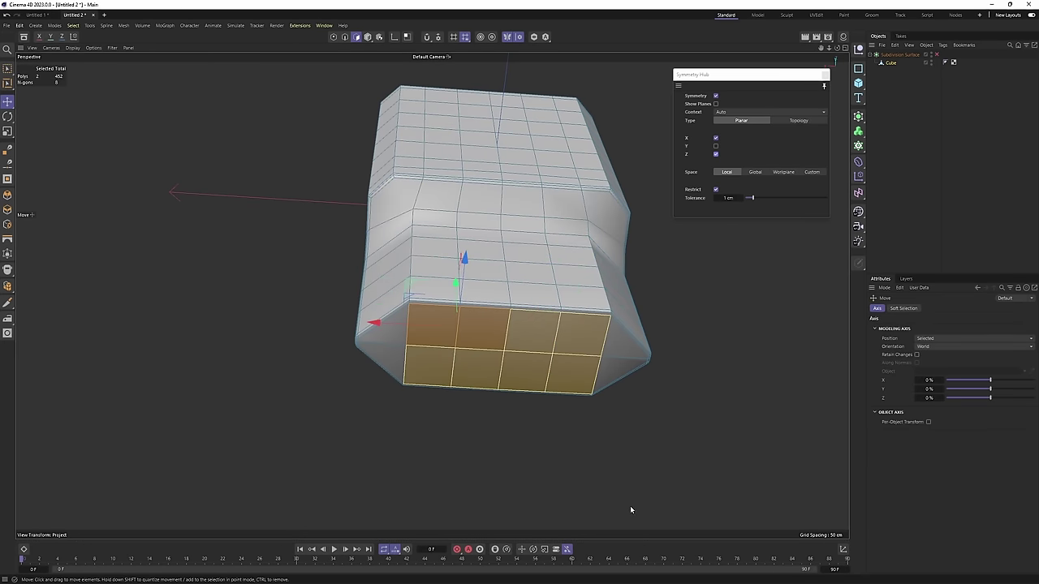
middle_click(631, 507)
alt+middle_drag(610, 442, 613, 435)
key(F1)
alt+drag(569, 349, 521, 306)
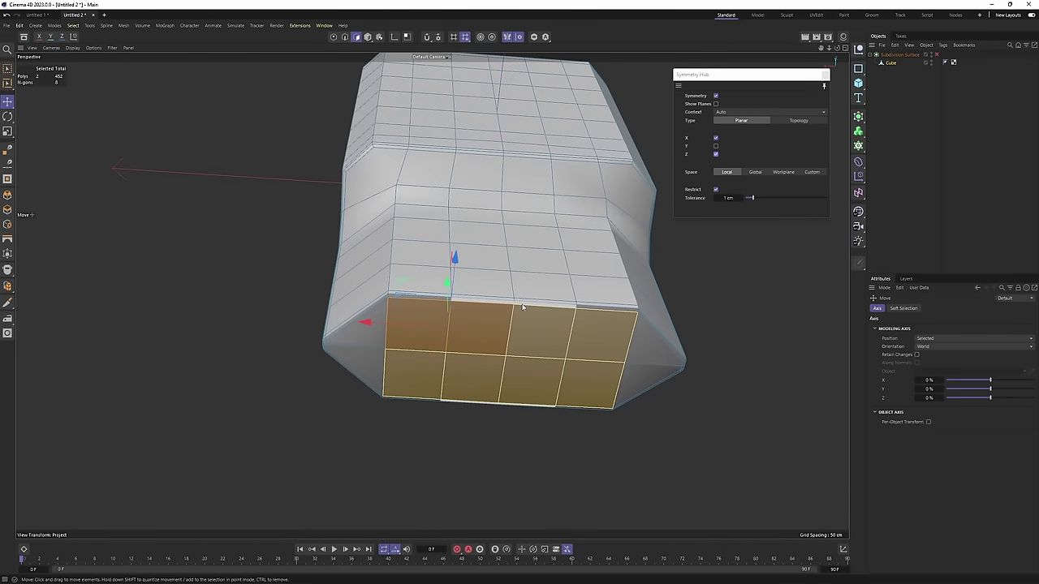
Turn off Symmetry and select the four central underside polygons on one half, checking them against the prong in the four-view layout.
click(716, 96)
alt+middle_drag(445, 379, 401, 327)
scroll(401, 327, up, 4)
alt+middle_drag(503, 299, 439, 364)
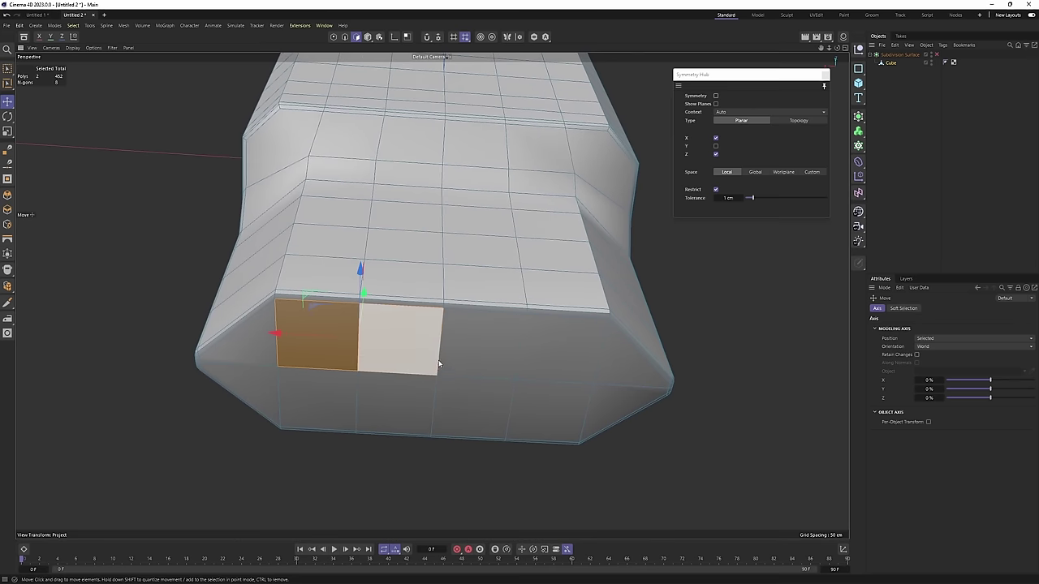
mouse_move(337, 362)
right_down()
mouse_move(371, 394)
mouse_move(377, 361)
right_up()
scroll(375, 376, up, 2)
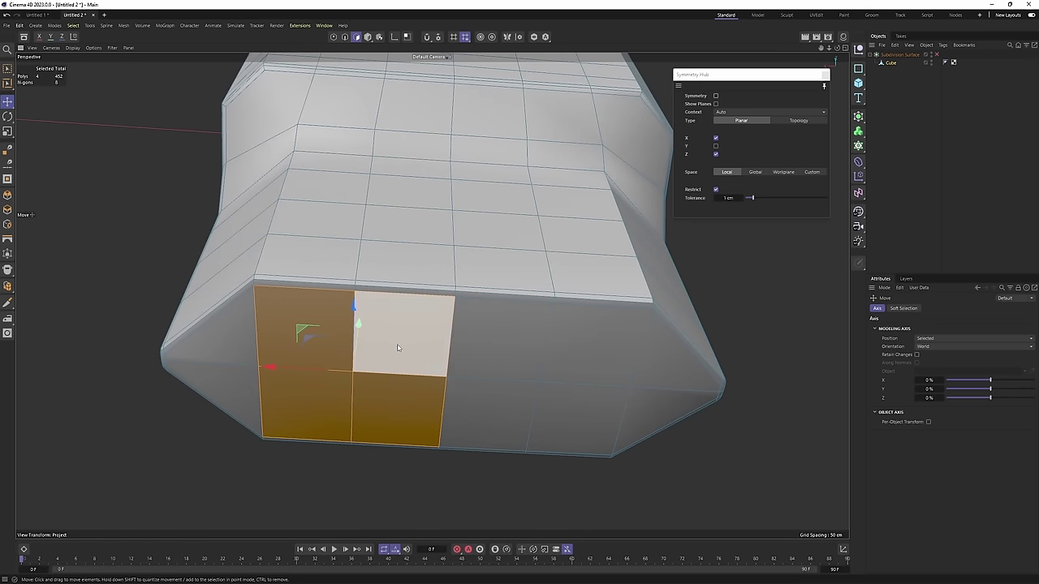
key(F5)
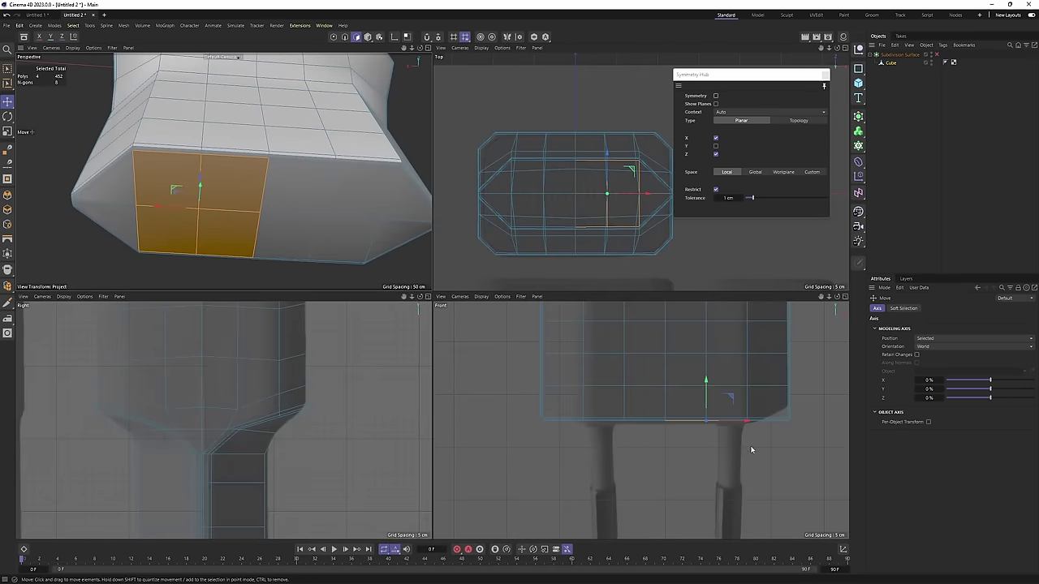
Change the selection to the four underside polygons at the tapered end on the right prong's side, undoing a trial downward move.
key(F1)
scroll(325, 323, up, 1)
right_drag(285, 327, 268, 348)
key(F5)
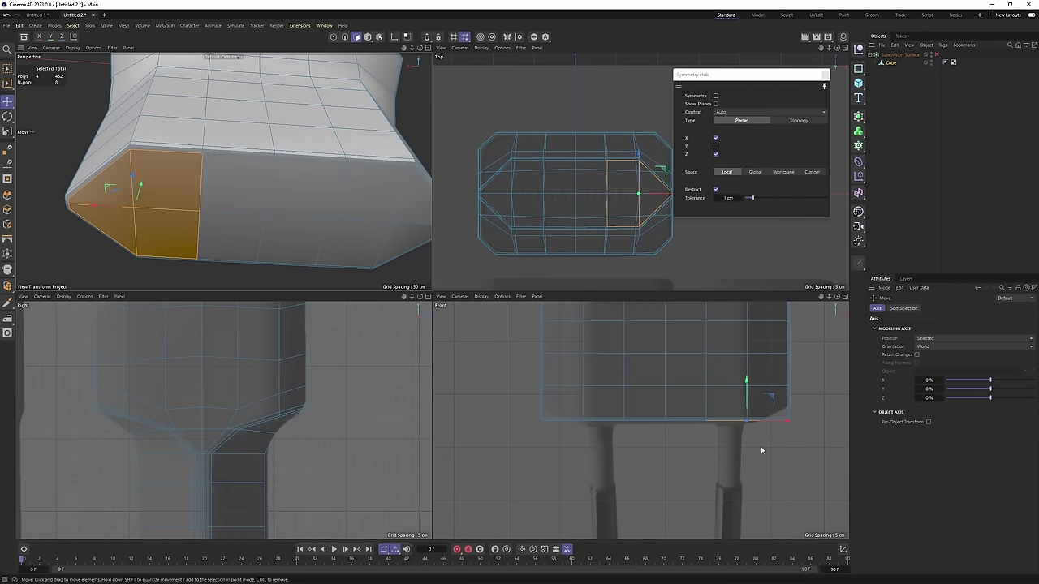
drag(746, 383, 747, 405)
key(ctrl+z)
Inset the four selected underside polygons by 1.04 cm.
key(F1)
alt+middle_drag(476, 297, 510, 264)
alt+right_drag(509, 264, 532, 278)
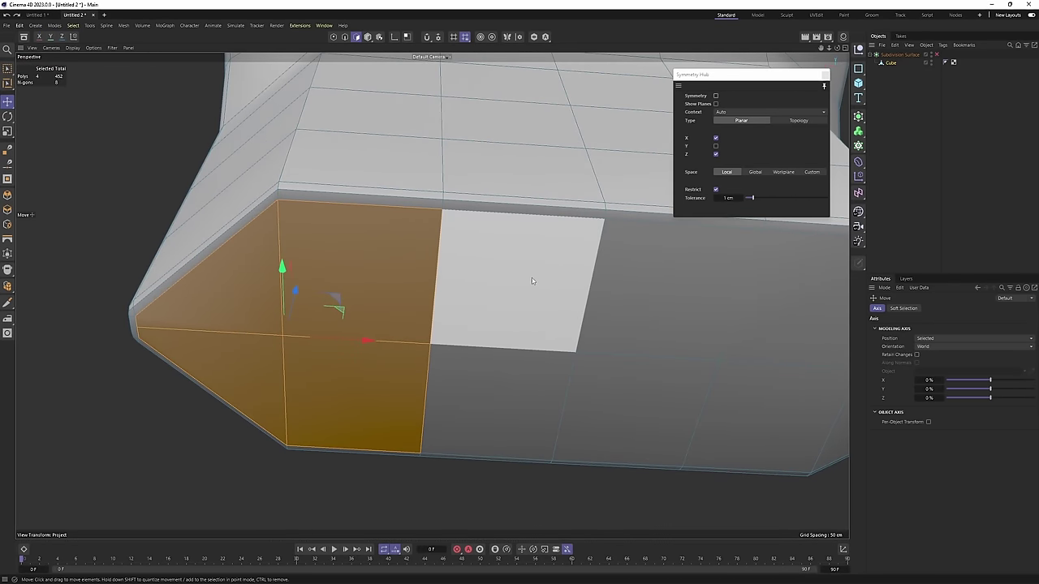
key(i)
Apply Fit Circle to the inset polygons with a scale of 59.6% and an angle of 34°.
right_click(616, 326)
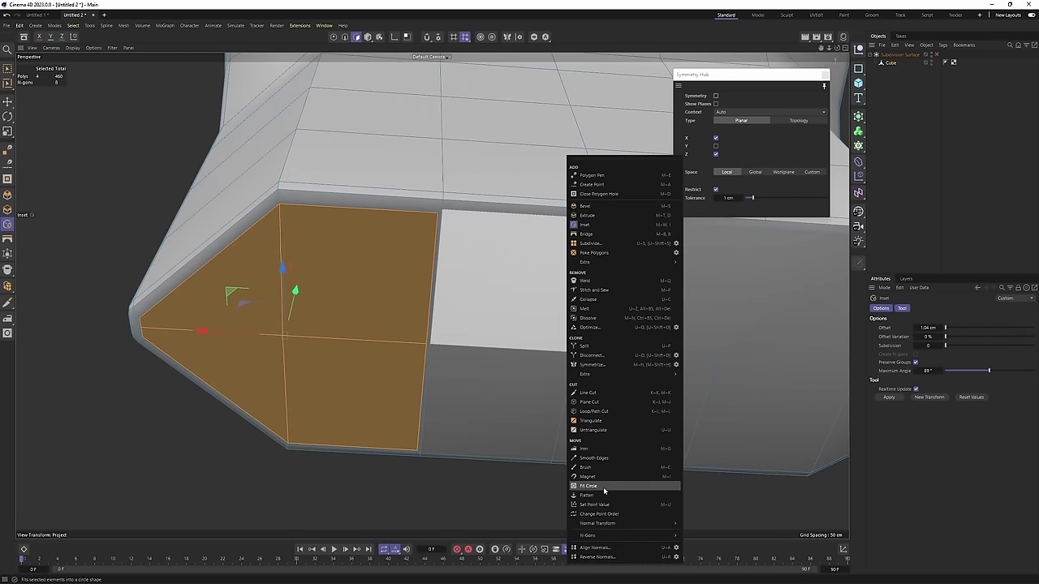
click(604, 490)
drag(720, 424, 700, 425)
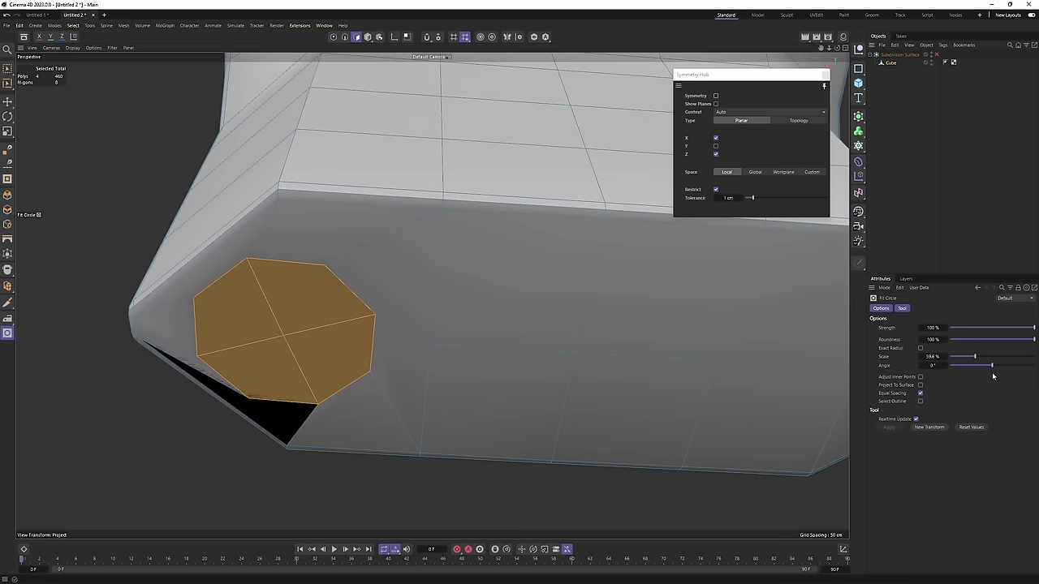
drag(992, 366, 1019, 371)
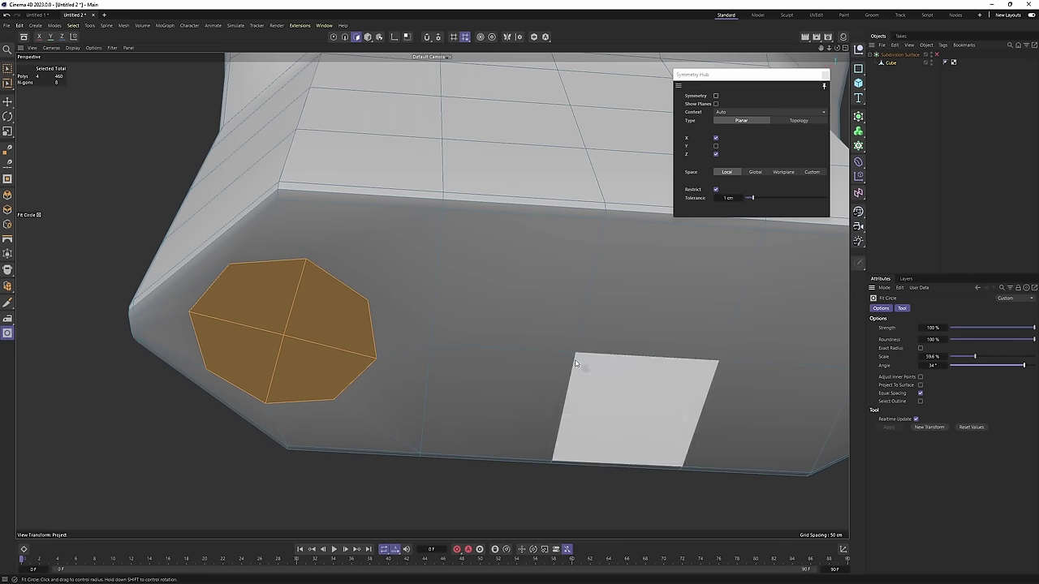
Try moving and extruding the circular underside polygons downward against the prong in the front and side views.
key(t)
key(e)
key(F4)
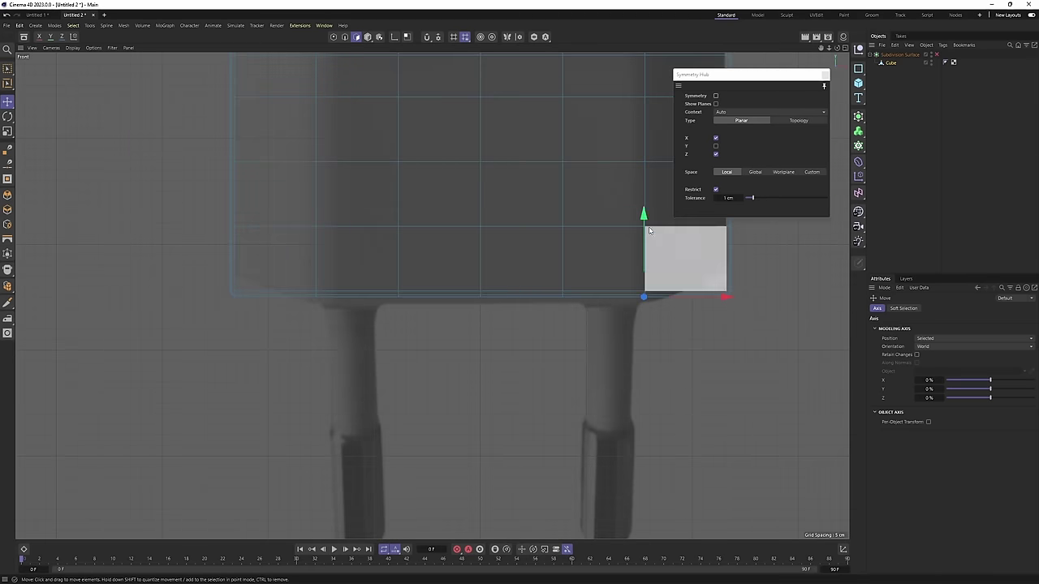
drag(645, 228, 646, 242)
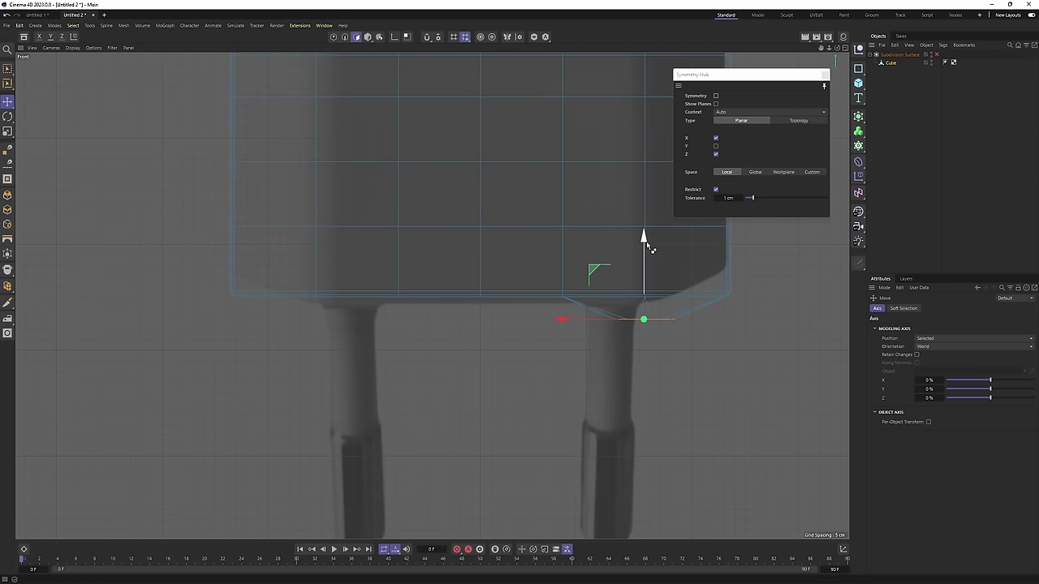
key(ctrl+z)
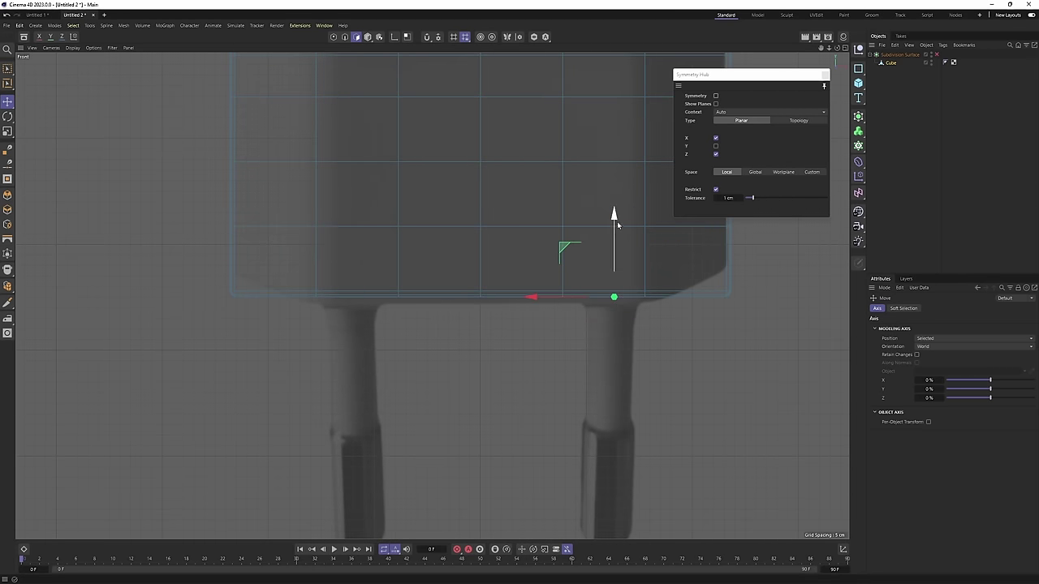
scroll(613, 257, up, 4)
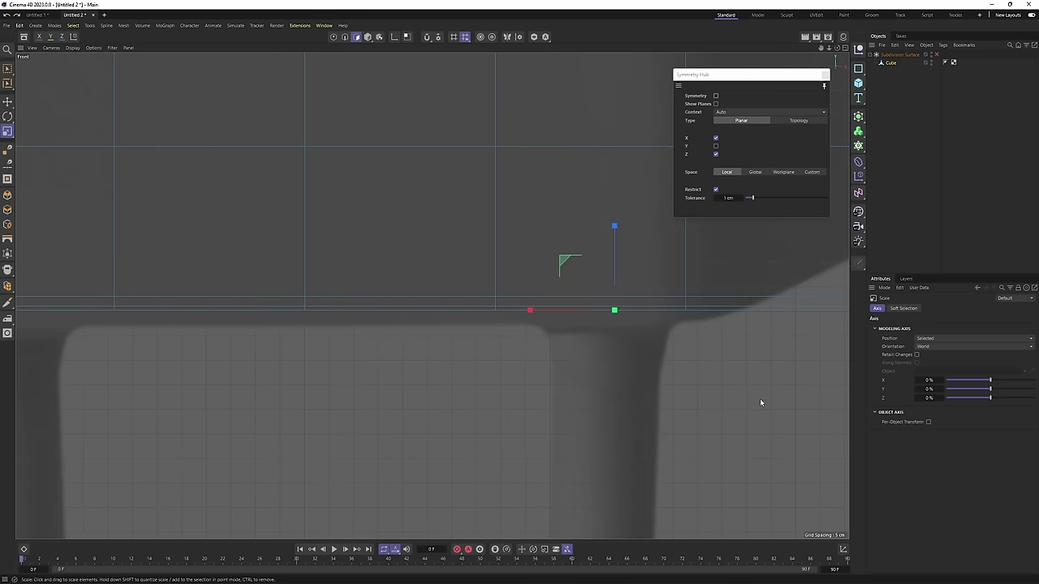
key(t)
key(e)
drag(615, 236, 615, 257)
key(ctrl+z)
middle_click(590, 313)
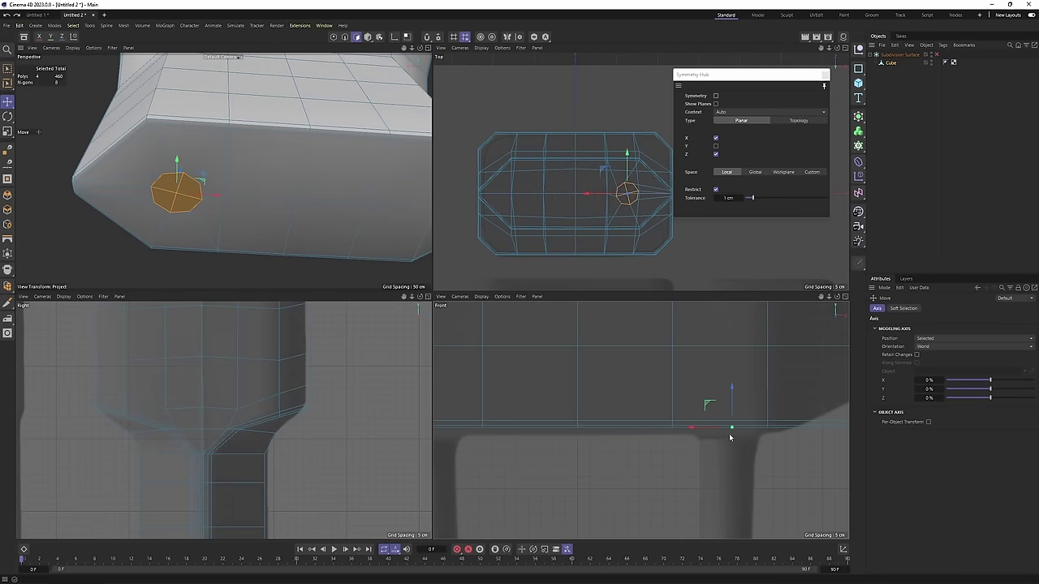
middle_click(338, 436)
scroll(475, 371, down, 3)
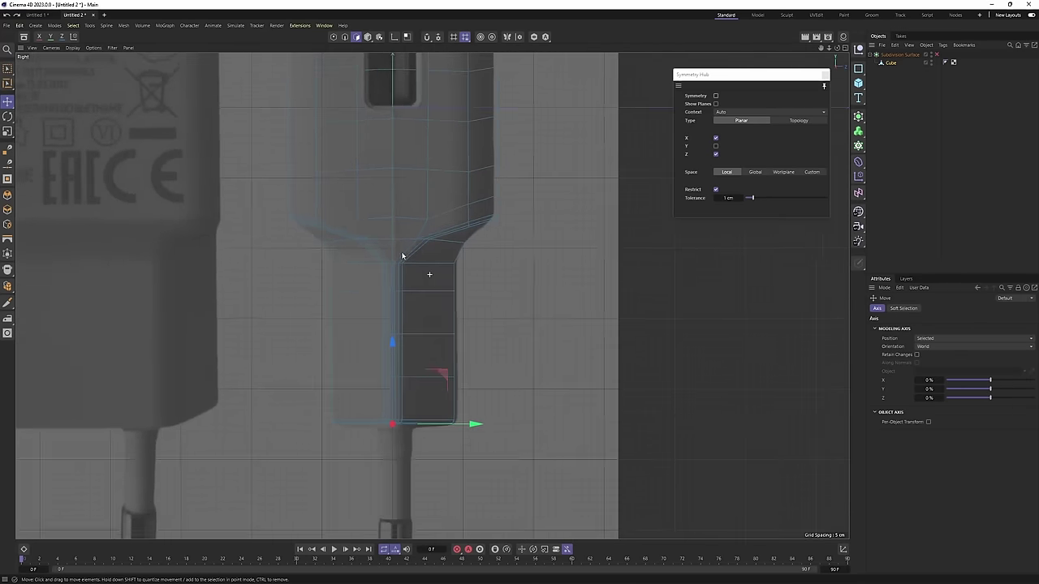
scroll(426, 276, up, 8)
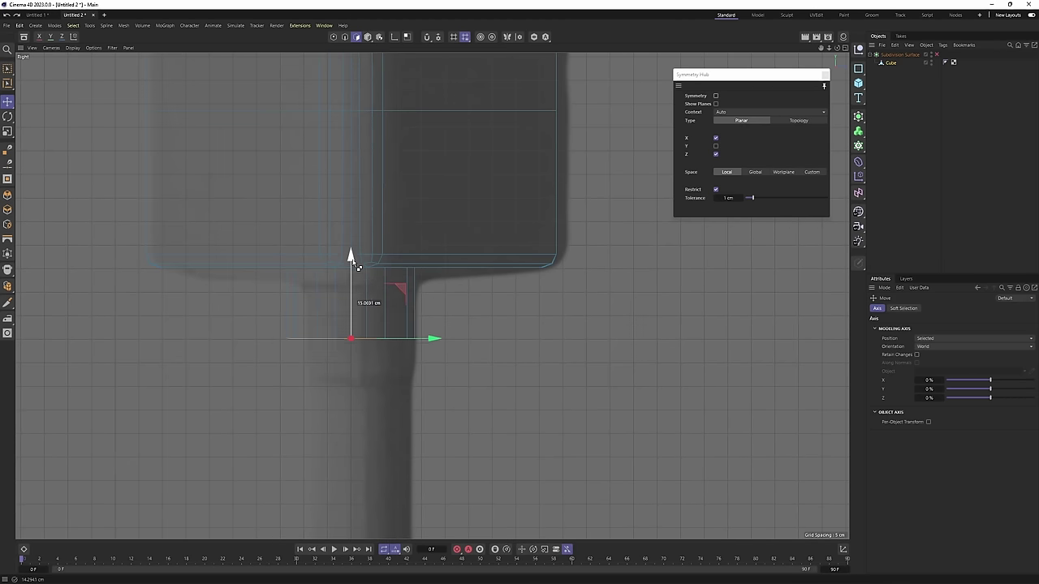
ctrl+drag(353, 261, 394, 250)
key(ctrl+z)
Scale the circular underside polygons down slightly to match the prong's width.
middle_click(378, 319)
middle_click(388, 268)
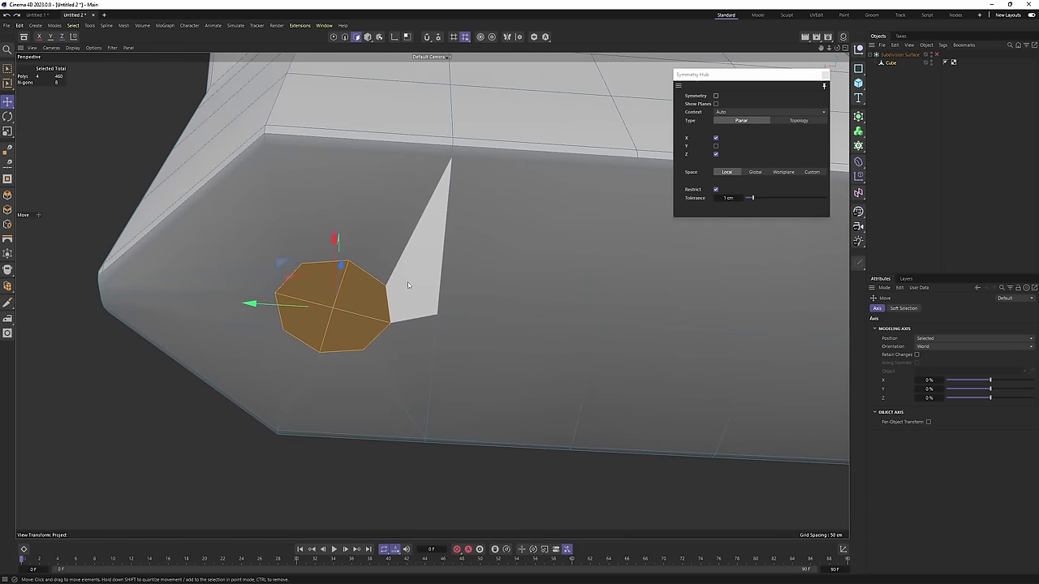
key(t)
drag(704, 397, 689, 396)
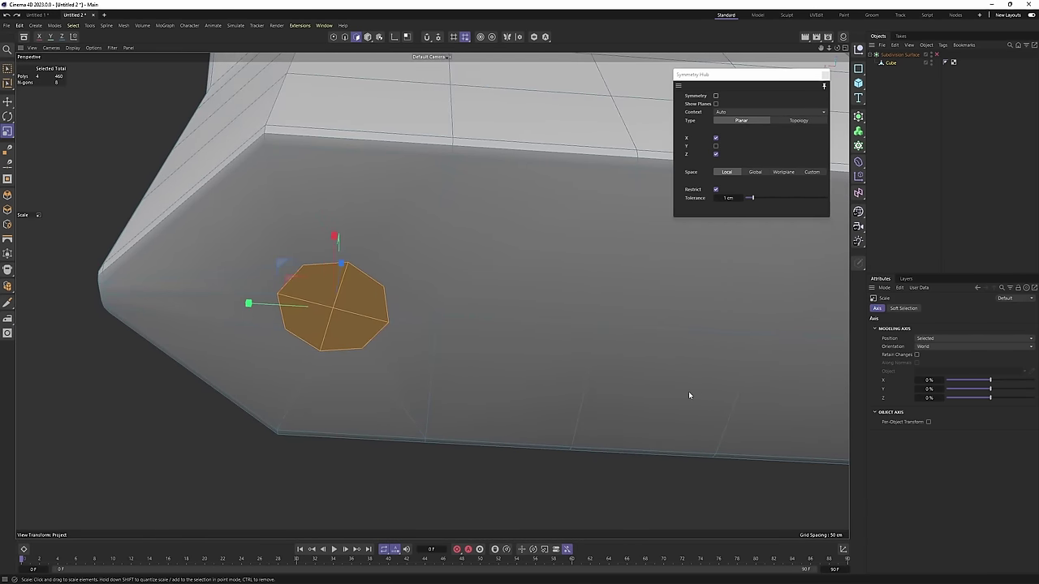
Extrude the circular polygons downward in three sections along the side-view prong, the first about 23 cm and the last about 51 cm.
middle_click(645, 385)
middle_click(418, 367)
key(e)
scroll(511, 251, down, 4)
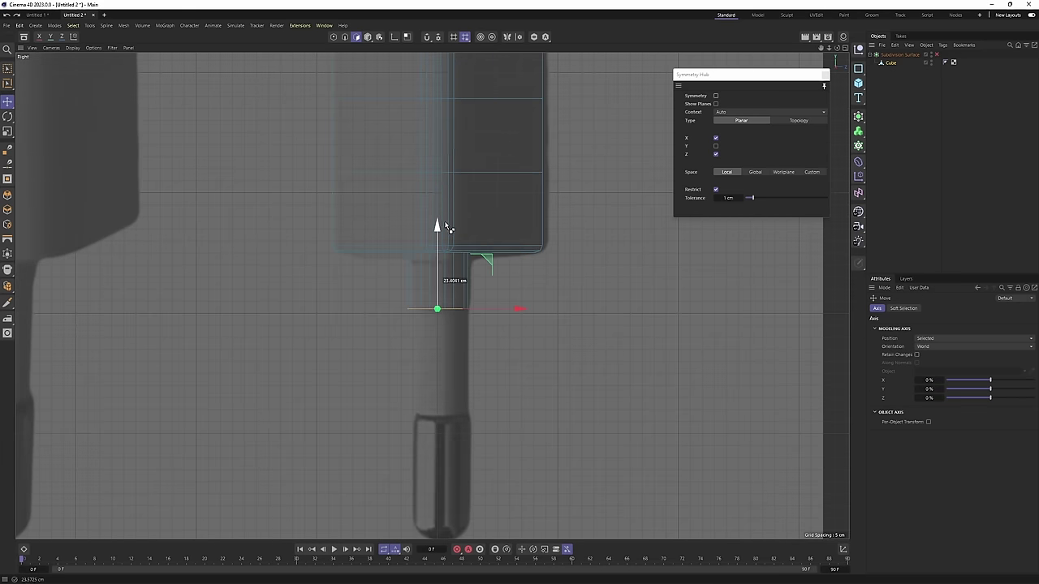
alt+middle_drag(469, 251, 464, 183)
scroll(464, 183, up, 2)
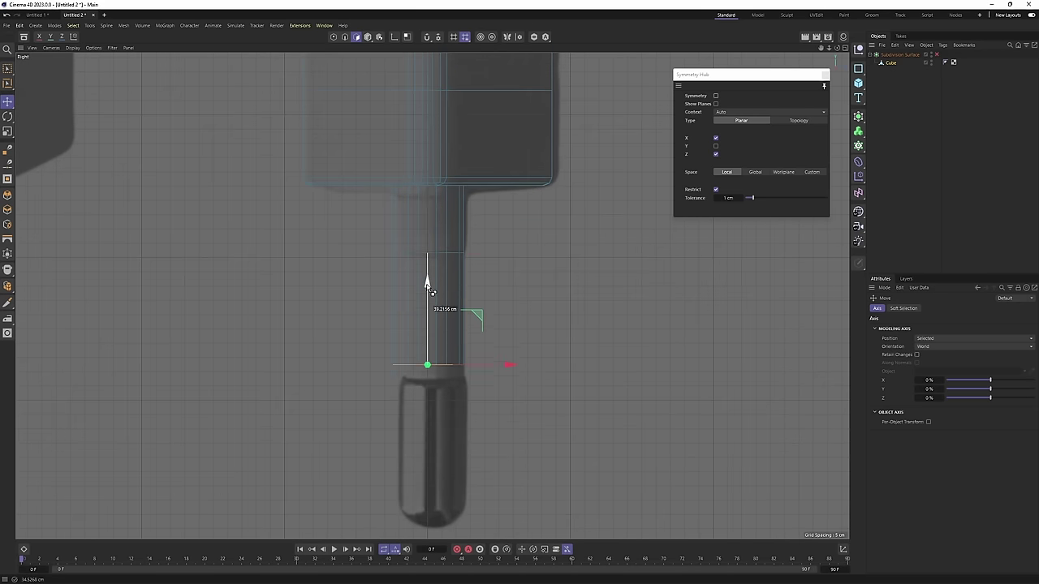
ctrl+drag(428, 286, 427, 301)
alt+middle_drag(449, 311, 458, 229)
ctrl+drag(441, 223, 441, 264)
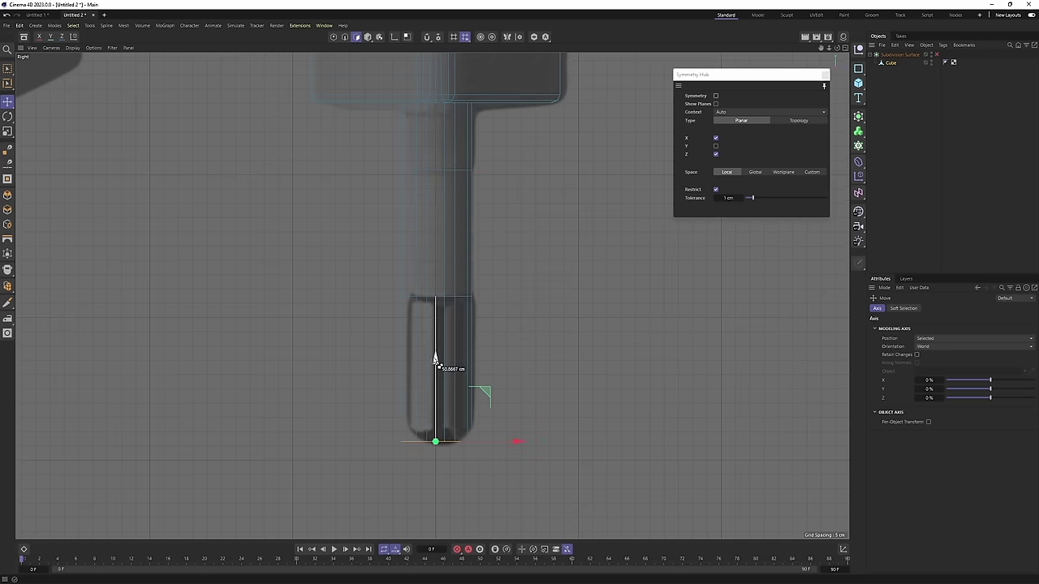
Move the centre point of the prong's end face down below its rim to form a pointed tip.
middle_click(432, 354)
middle_click(324, 195)
alt+drag(324, 195, 404, 356)
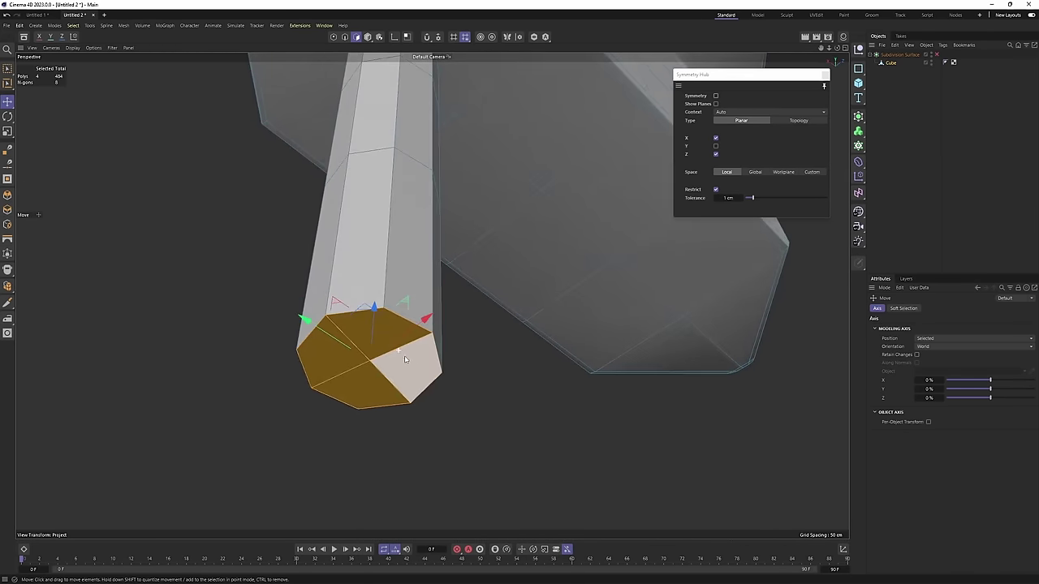
middle_click(409, 363)
middle_click(466, 427)
middle_click(454, 425)
middle_click(309, 410)
alt+middle_drag(309, 410, 306, 360)
scroll(447, 400, up, 4)
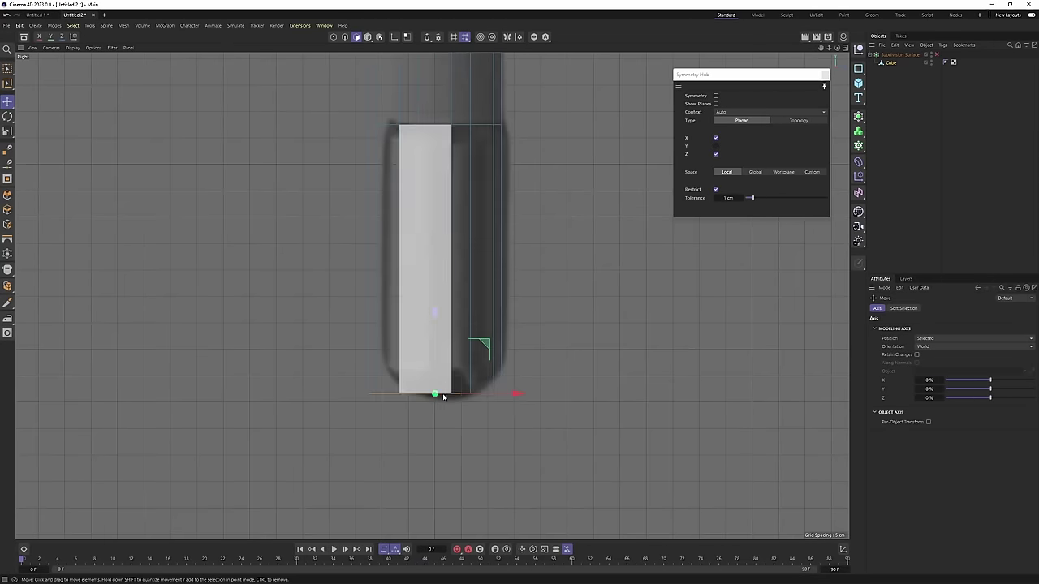
middle_click(504, 430)
middle_click(431, 295)
alt+drag(432, 296, 385, 302)
key(Return)
middle_click(405, 354)
middle_click(369, 408)
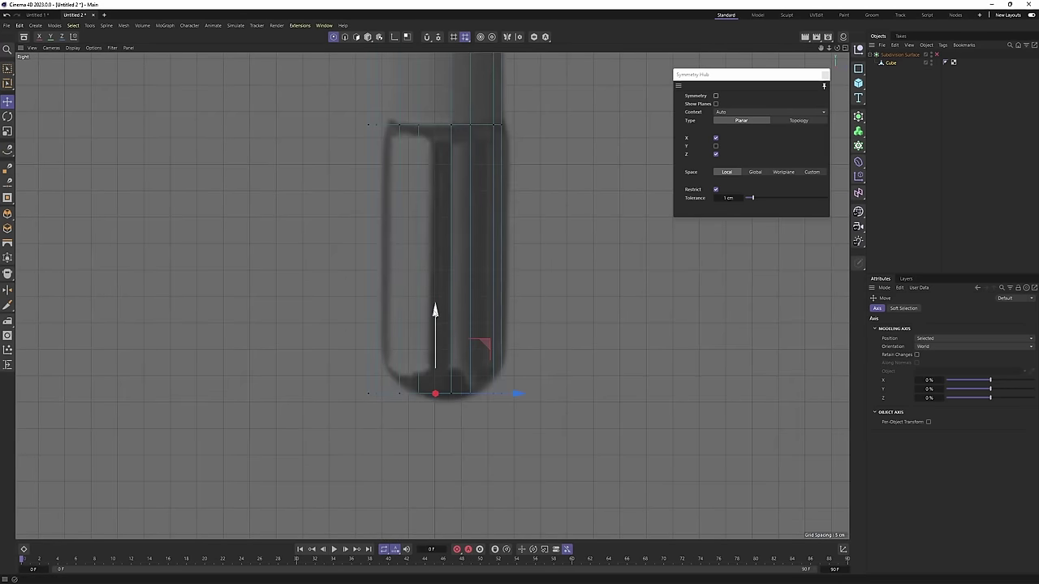
drag(437, 333, 437, 335)
Select four outer points of the prong's end and raise them around the lowered centre point.
middle_click(442, 337)
middle_click(418, 284)
alt+drag(388, 274, 382, 366)
click(408, 256)
middle_click(463, 386)
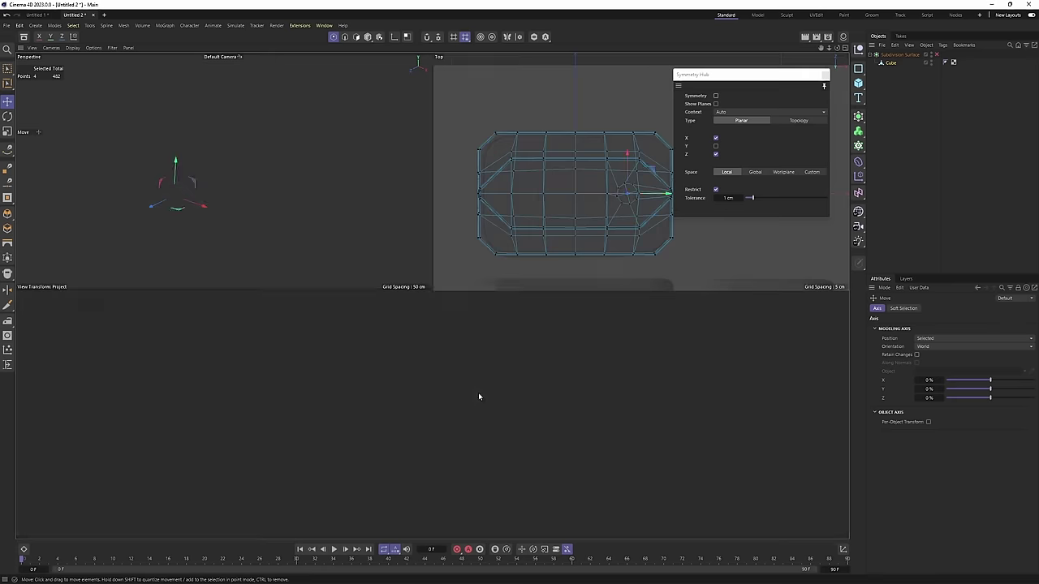
middle_click(535, 426)
middle_click(257, 404)
middle_click(399, 408)
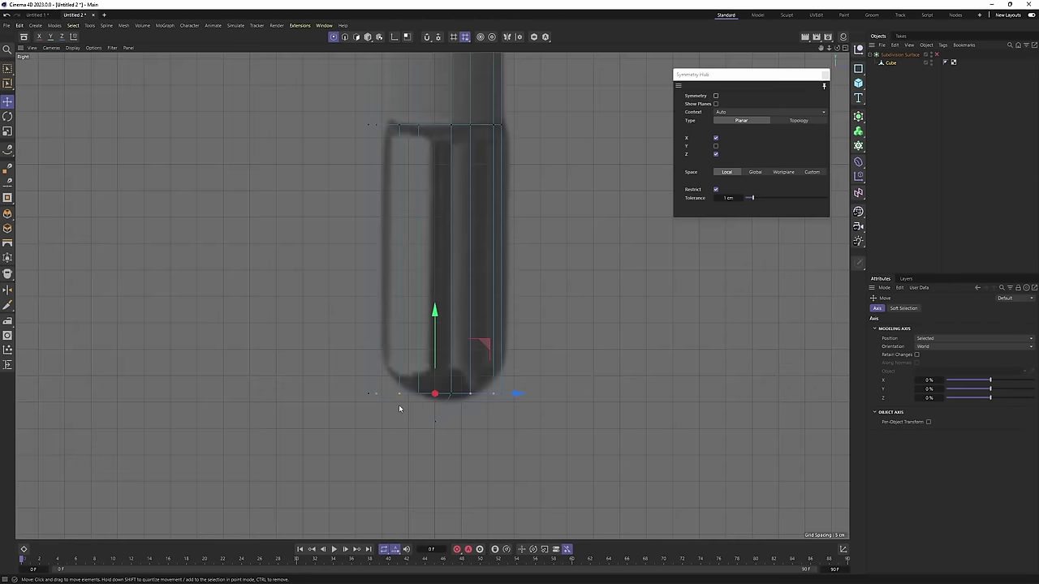
middle_click(434, 292)
middle_click(364, 255)
Add a loop cut around the prong just above its tip and preview the result with the Subdivision Surface.
key(k)
key(l)
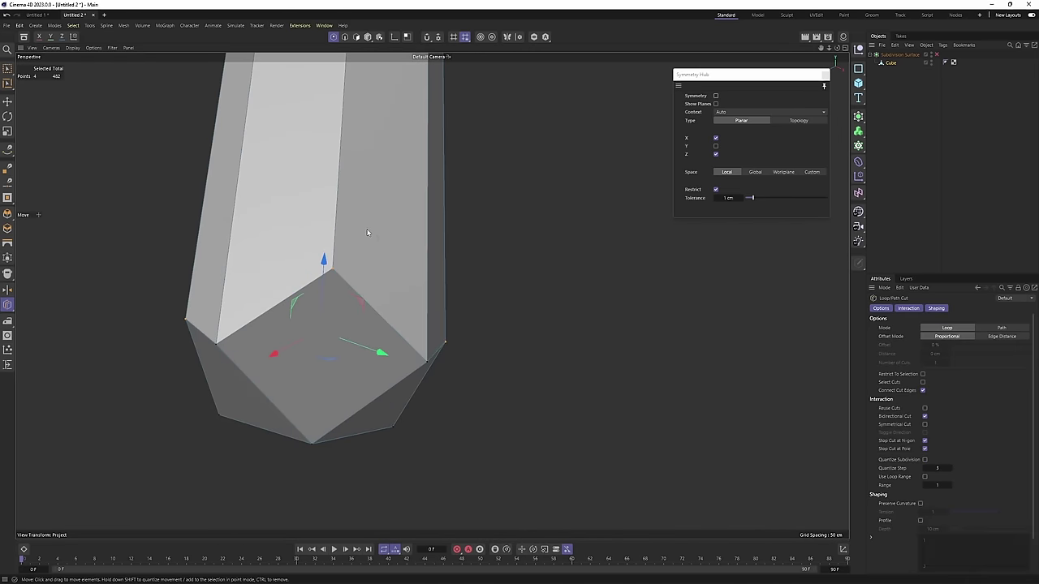
alt+drag(340, 221, 350, 186)
click(343, 191)
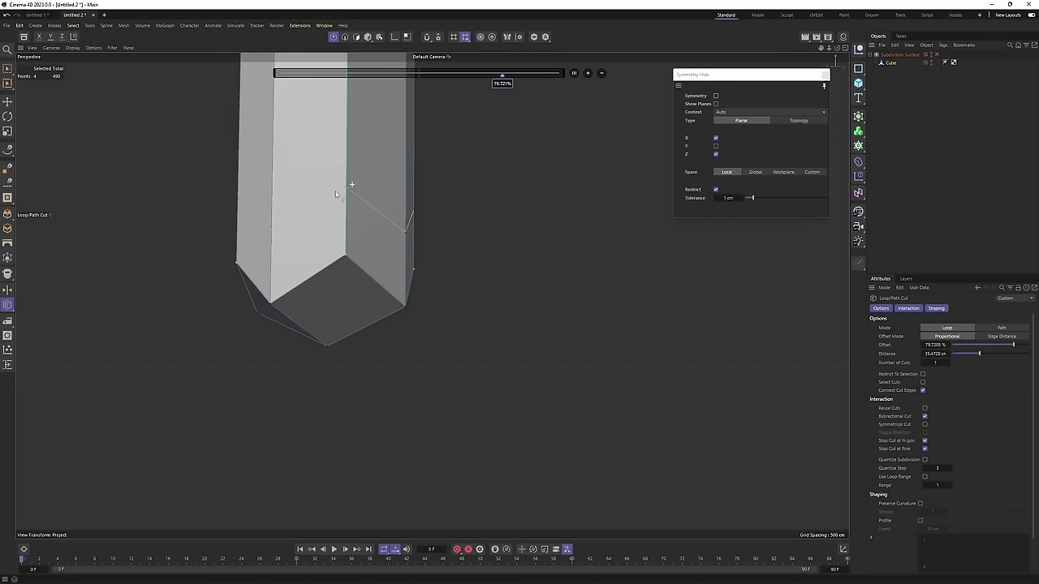
alt+middle_drag(350, 186, 420, 299)
click(936, 55)
click(971, 151)
alt+drag(333, 377, 380, 335)
key(ctrl+z)
key(q)
Select the polygon loop around the prong's middle section and check it against the reference views.
key(Return)
key(Return)
key(u)
key(l)
click(364, 290)
middle_click(400, 354)
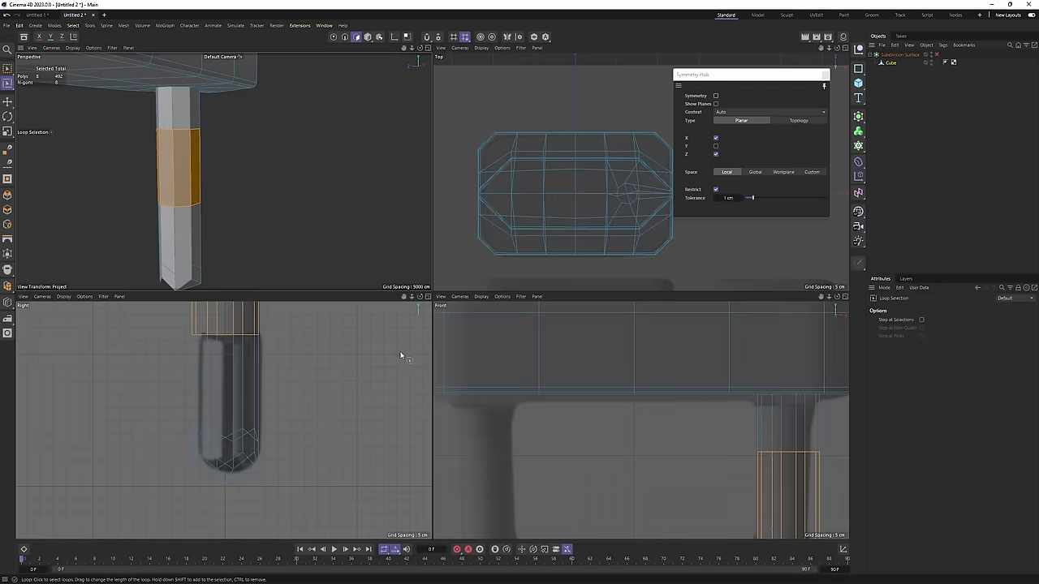
alt+middle_drag(317, 318, 348, 449)
middle_click(329, 255)
scroll(376, 230, up, 2)
alt+drag(376, 230, 396, 267)
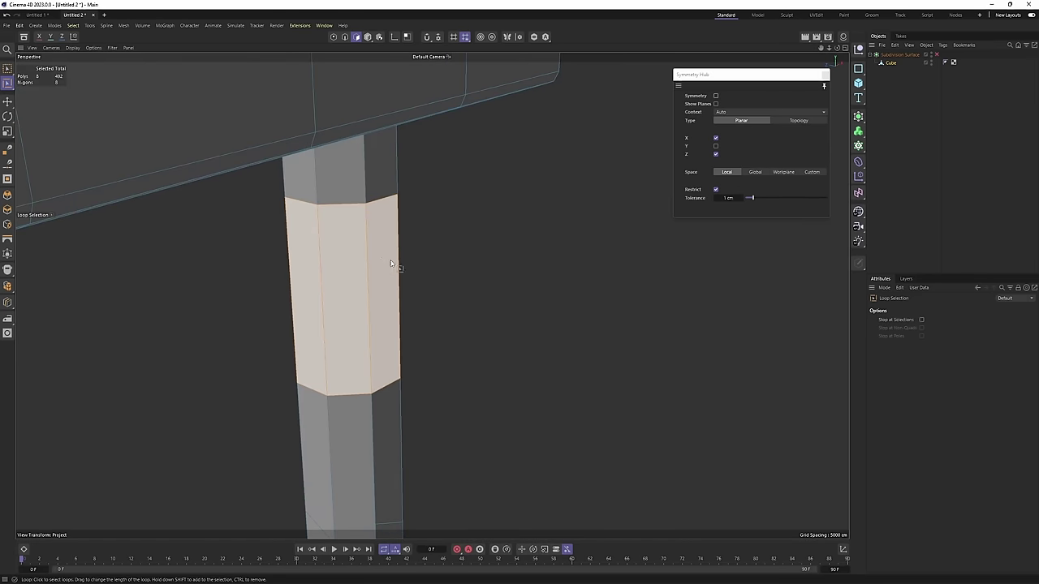
Extrude the selected band inward by scaling it down, and stretch it vertically to about 104%.
key(t)
alt+middle_drag(329, 251, 382, 246)
alt+drag(382, 245, 444, 249)
scroll(443, 248, up, 3)
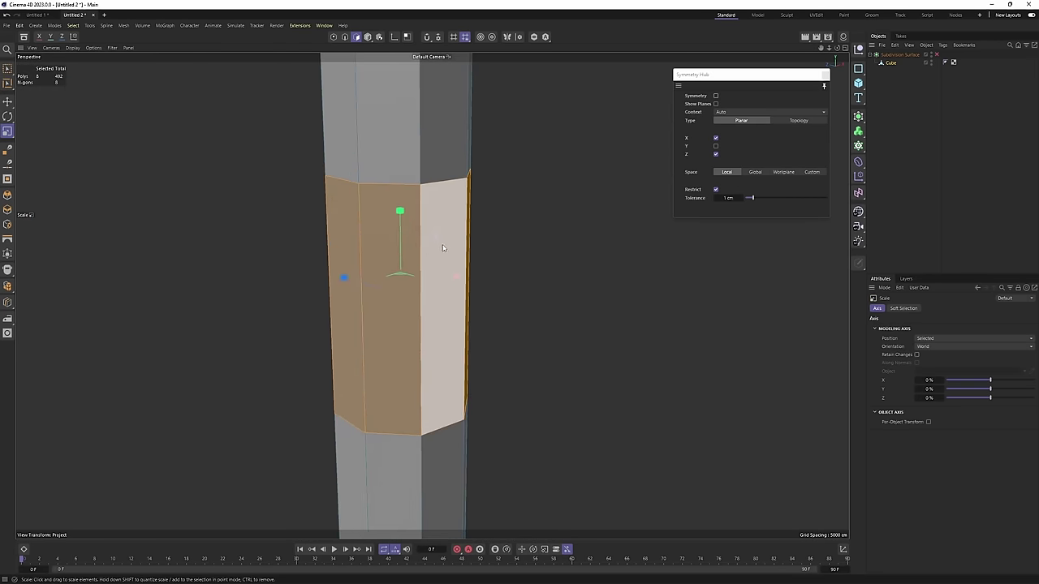
drag(723, 333, 686, 325)
mouse_move(410, 264)
alt+mouse_down()
mouse_move(410, 228)
mouse_move(406, 253)
alt+mouse_up()
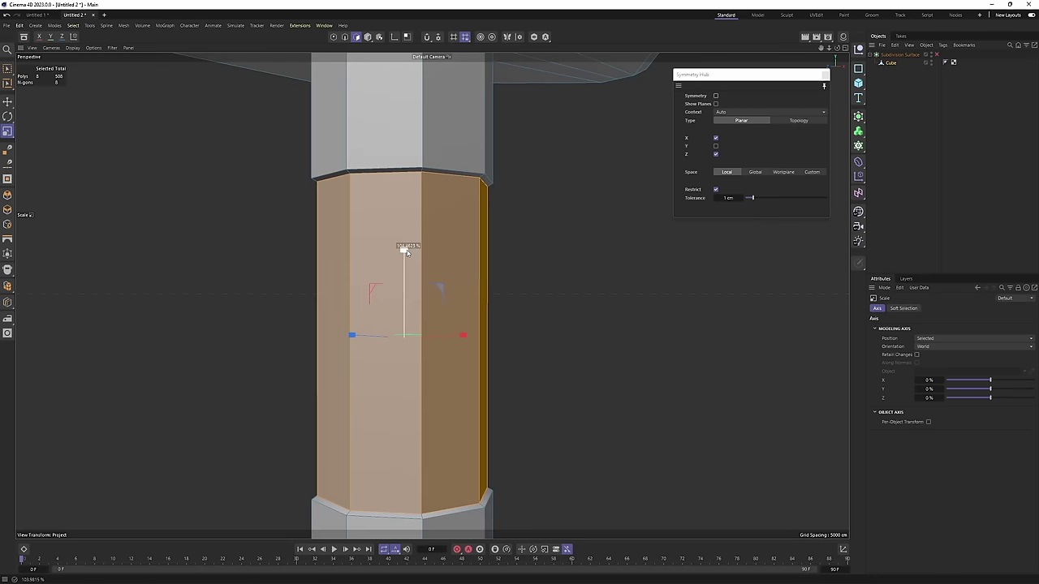
alt+right_drag(430, 229, 303, 212)
alt+middle_drag(425, 195, 404, 253)
alt+right_drag(404, 253, 419, 220)
Add loop cuts just above and just below the upper edge of the prong's recessed band.
right_click(570, 219)
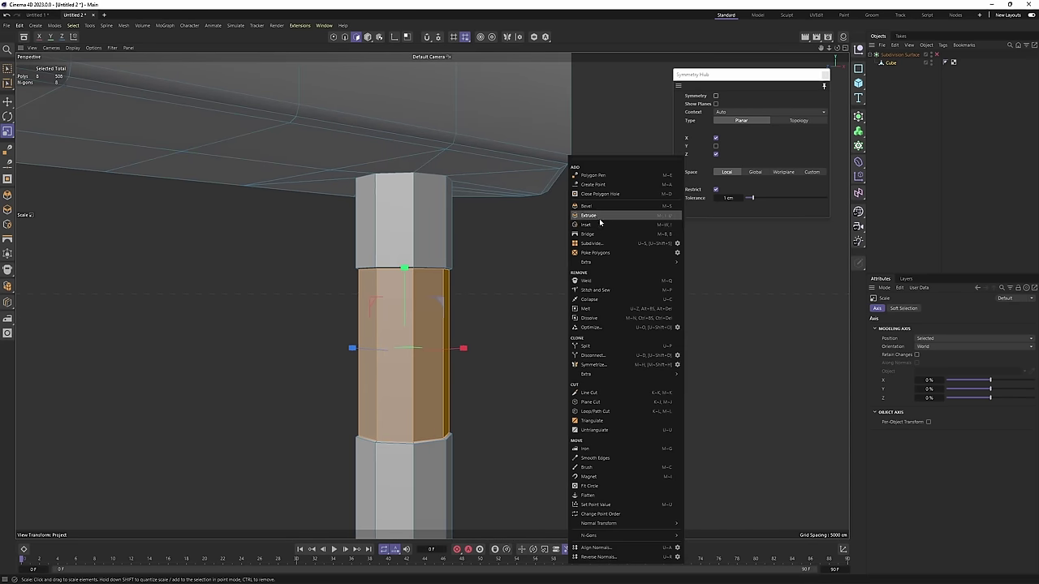
click(611, 412)
scroll(475, 290, up, 5)
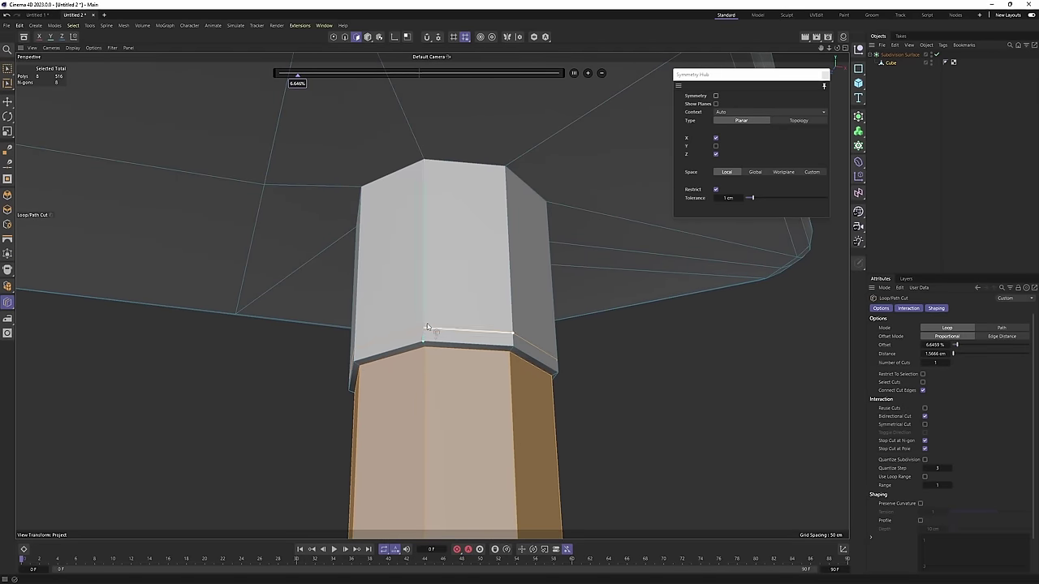
key(q)
key(q)
key(q)
click(428, 379)
scroll(427, 387, down, 2)
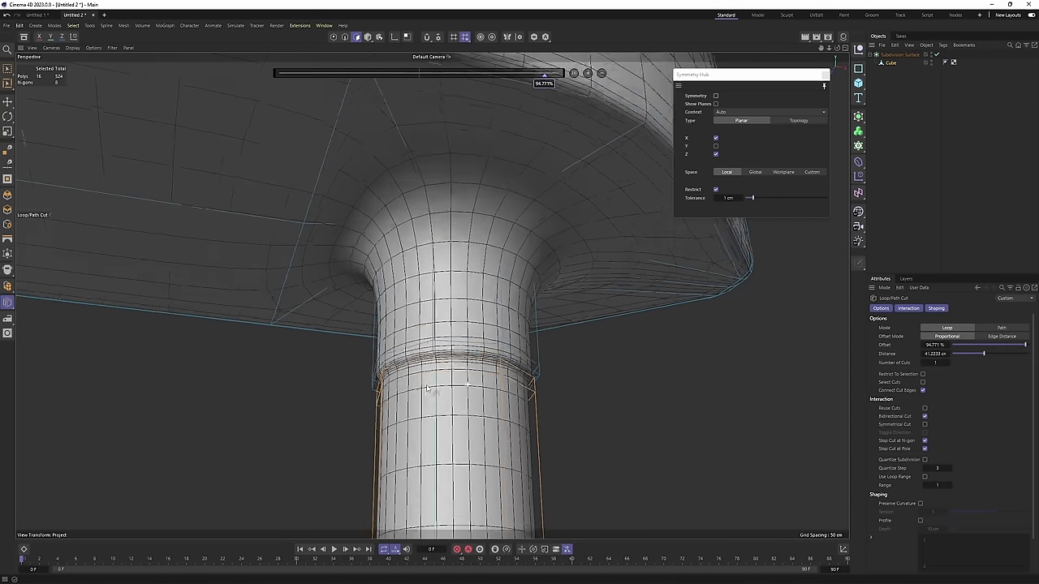
Add loop cuts on both sides of the recessed band's lower edge and one where the prong meets the underside.
alt+middle_drag(427, 388, 442, 171)
scroll(445, 338, up, 3)
alt+drag(445, 338, 464, 341)
click(462, 341)
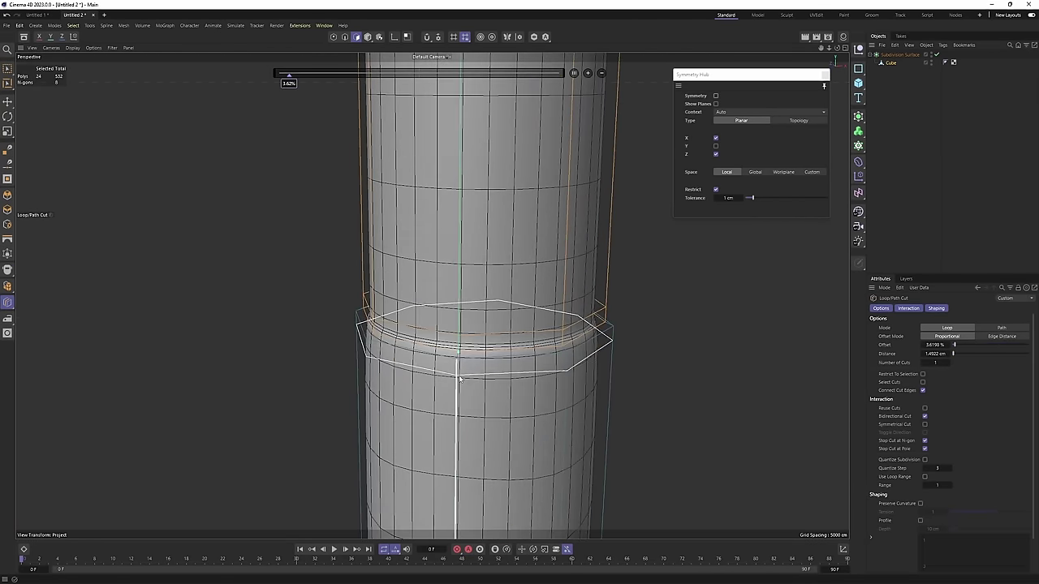
click(459, 378)
scroll(422, 409, down, 4)
alt+drag(420, 410, 662, 273)
click(662, 273)
Examine the subdivided prong, its recessed band and its junction with the underside in smooth shading.
alt+middle_drag(543, 184, 529, 288)
mouse_move(529, 288)
alt+mouse_down()
mouse_move(451, 216)
mouse_move(529, 239)
mouse_move(419, 216)
mouse_move(504, 250)
mouse_move(487, 264)
alt+mouse_up()
key(q)
key(q)
scroll(525, 256, down, 2)
key(n)
key(a)
mouse_move(487, 264)
alt+middle_down()
mouse_move(455, 319)
mouse_move(459, 295)
alt+middle_up()
alt+drag(459, 296, 384, 244)
scroll(507, 281, up, 5)
alt+drag(545, 276, 566, 233)
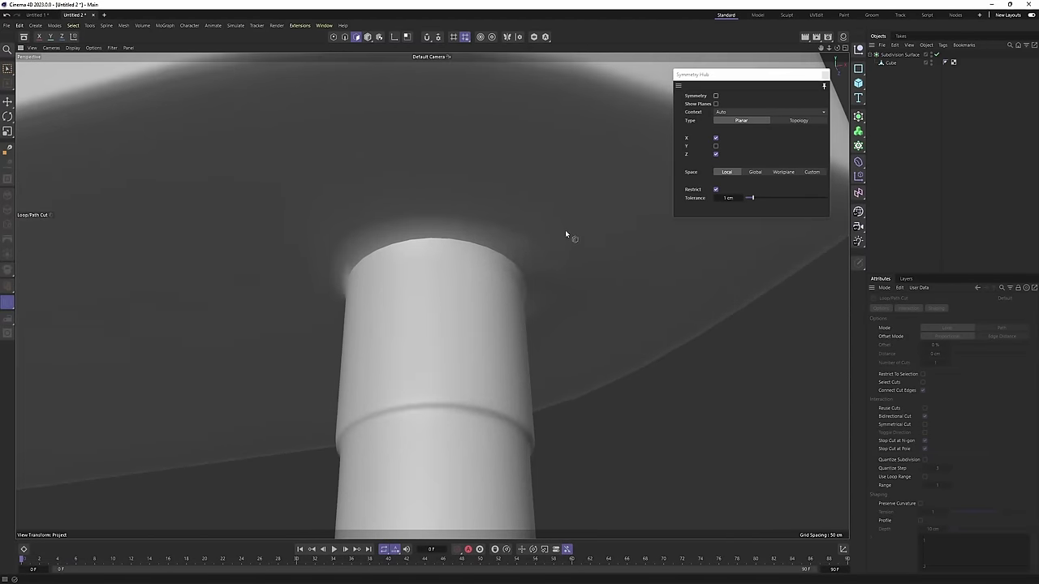
key(q)
Try to slide the edge loop at the prong's base outward onto the underside.
scroll(440, 217, up, 1)
alt+drag(440, 218, 455, 207)
key(Return)
key(e)
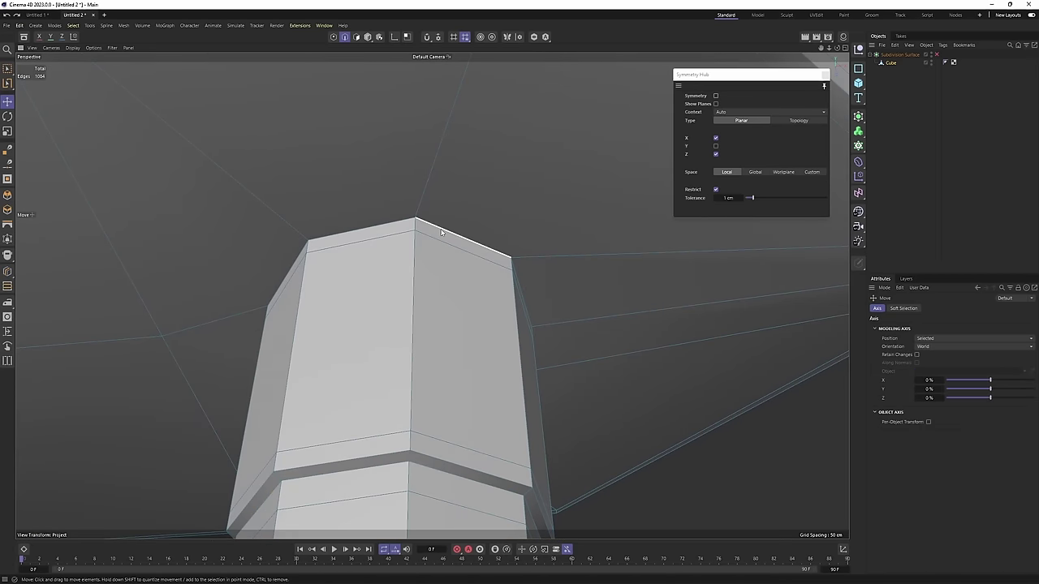
double_click(441, 230)
scroll(473, 241, down, 2)
mouse_move(432, 296)
alt+mouse_down()
mouse_move(322, 262)
mouse_move(411, 262)
mouse_move(448, 249)
mouse_move(430, 260)
mouse_move(412, 314)
mouse_move(419, 305)
alt+mouse_up()
key(m)
key(o)
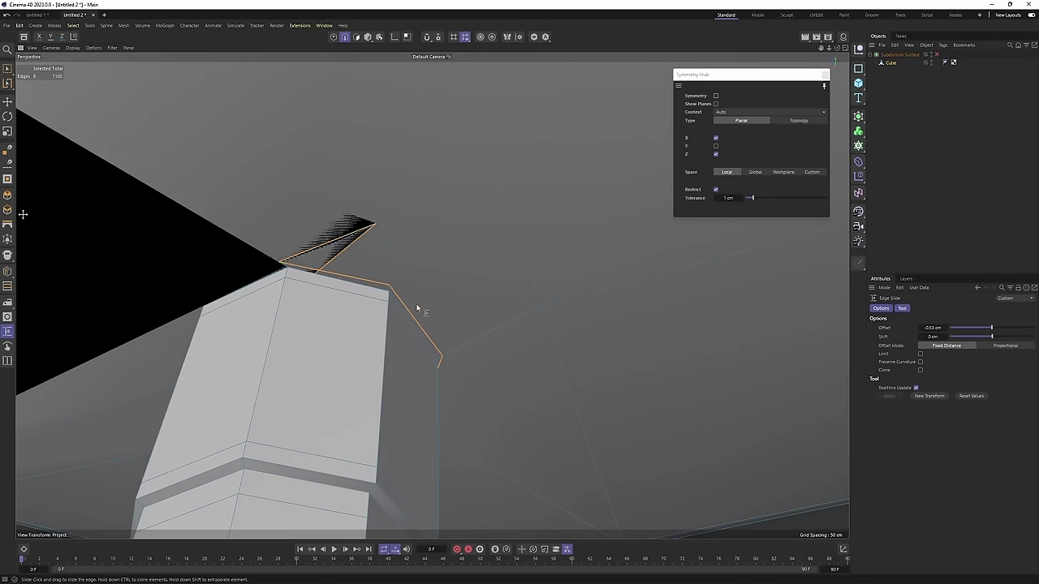
scroll(414, 300, down, 3)
mouse_move(338, 267)
alt+mouse_down()
mouse_move(433, 272)
mouse_move(320, 271)
mouse_move(286, 260)
mouse_move(360, 283)
mouse_move(352, 265)
alt+mouse_up()
key(ctrl+z)
scroll(311, 286, up, 3)
key(ctrl+z)
Add a loop cut on the underside closely around the prong's base.
key(k)
key(l)
scroll(353, 267, up, 3)
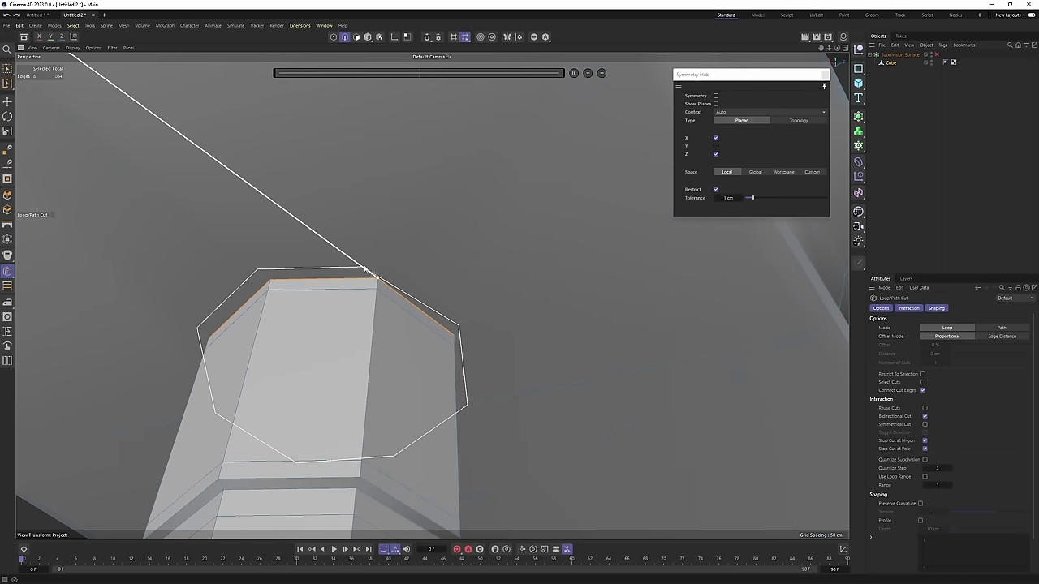
click(377, 269)
Shift one point of the new underside loop slightly outward and check the prong's base under subdivision.
key(Return)
key(e)
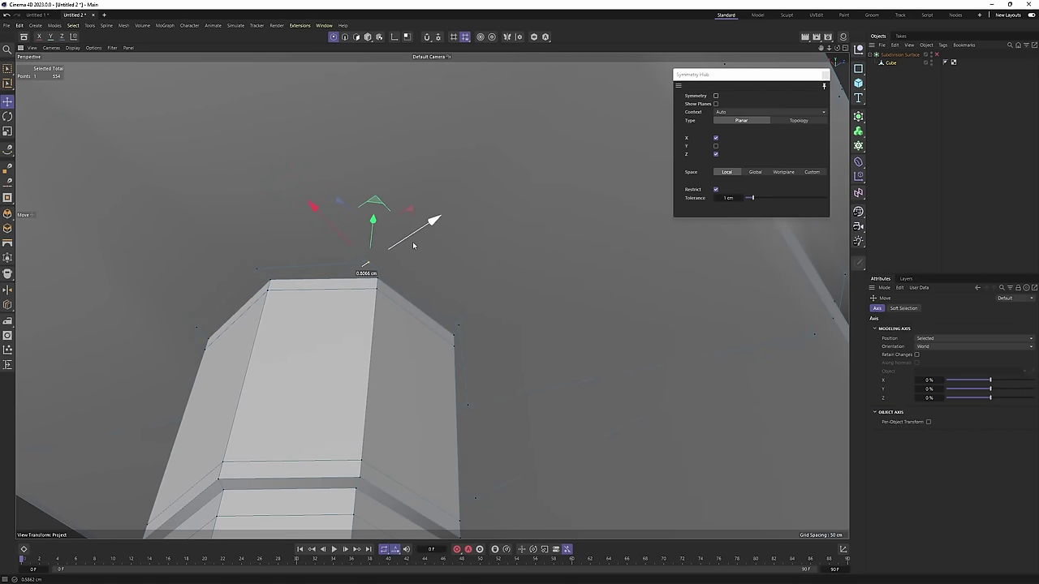
key(q)
click(1015, 176)
alt+right_drag(441, 288, 336, 311)
alt+drag(336, 311, 448, 281)
click(440, 331)
key(q)
Open the Symmetrize options for the charger mesh.
key(Return)
key(Return)
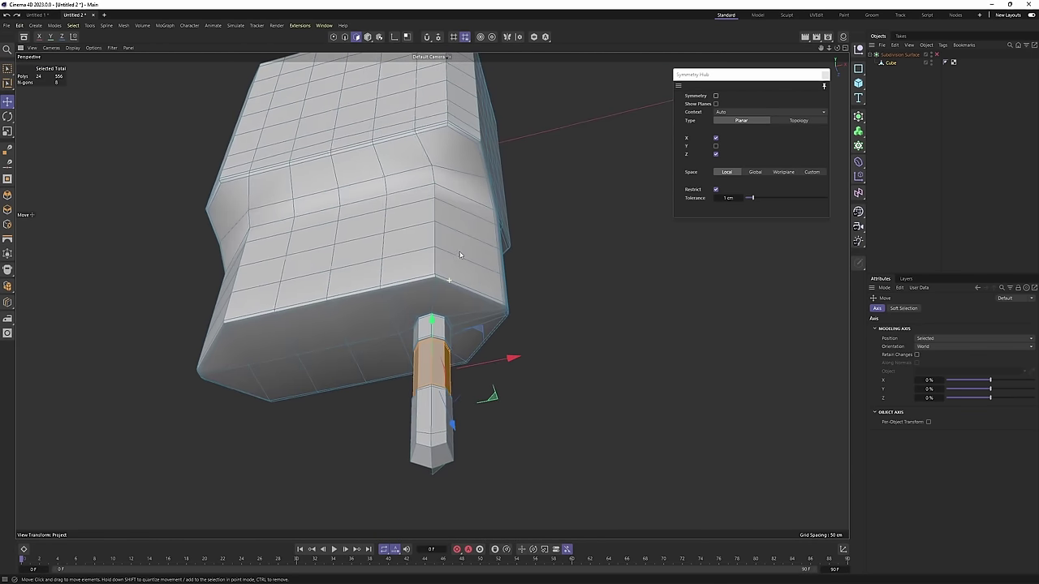
scroll(485, 331, up, 2)
alt+middle_drag(439, 332, 505, 289)
alt+drag(349, 237, 607, 320)
right_click(607, 320)
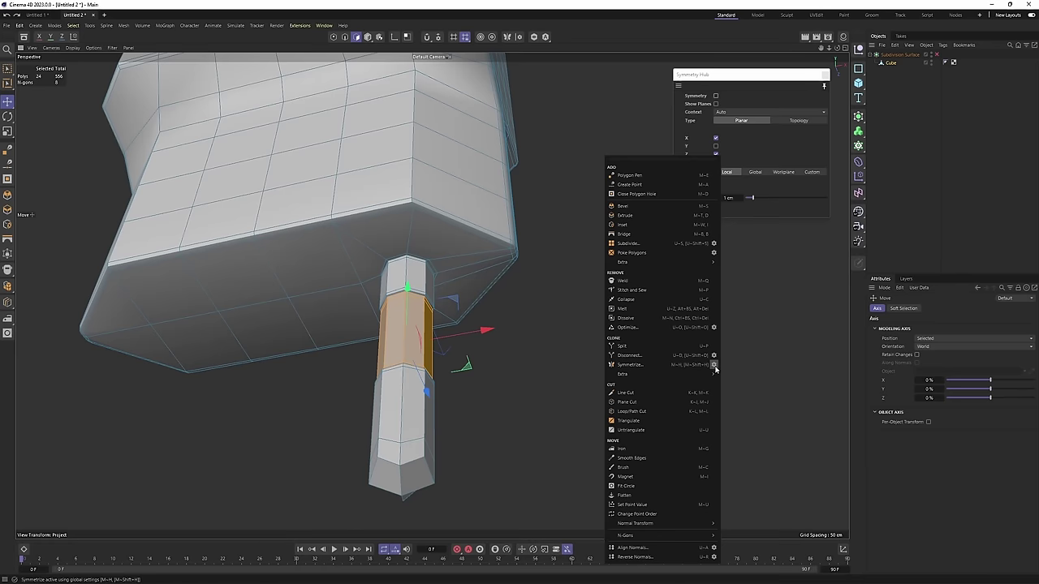
click(714, 366)
drag(670, 279, 658, 303)
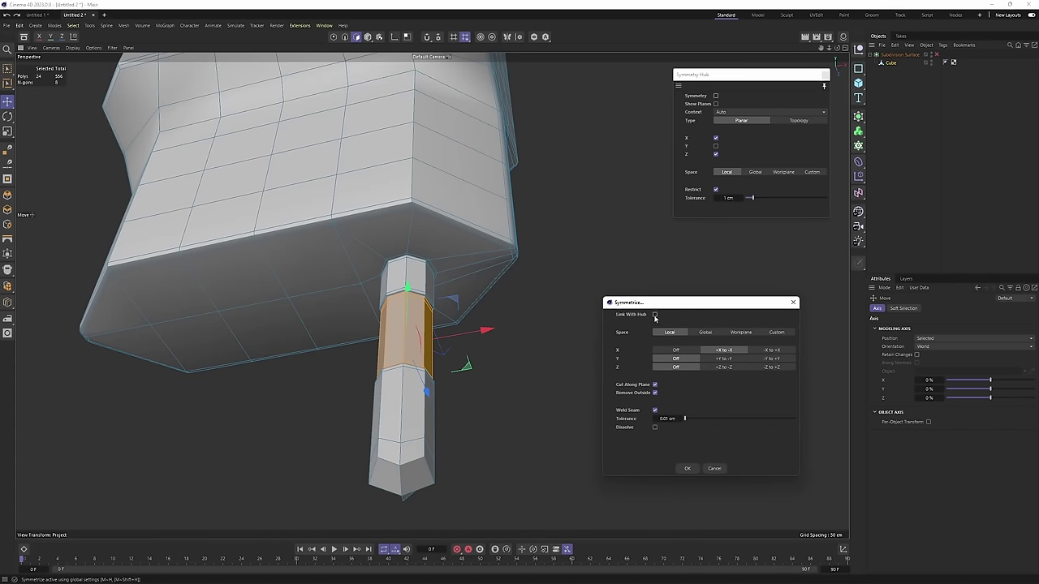
Toggle Link With Hub on and off in Symmetrize to compare the available direction settings.
click(655, 315)
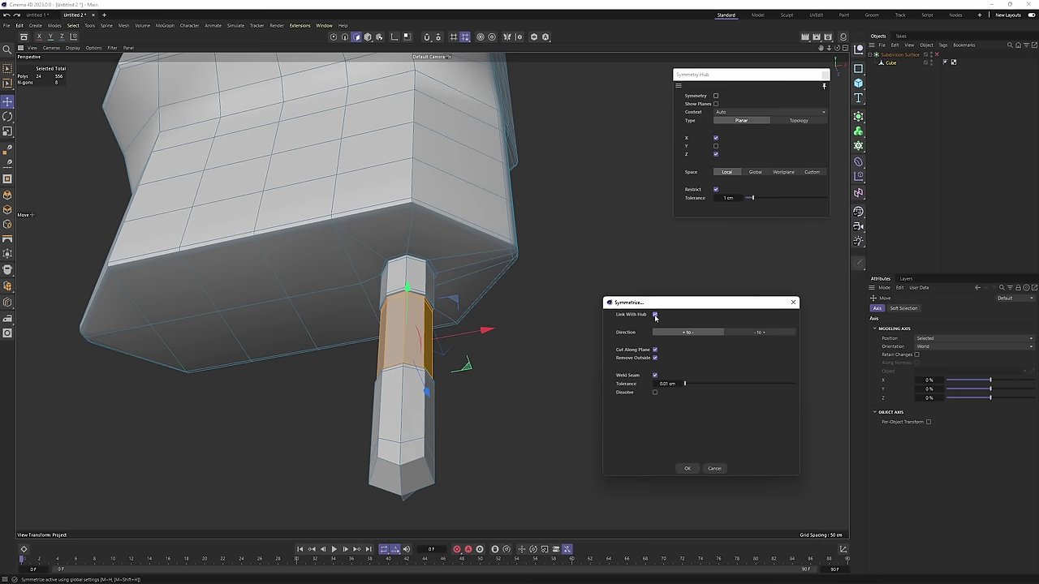
click(655, 315)
click(656, 315)
drag(667, 305, 677, 293)
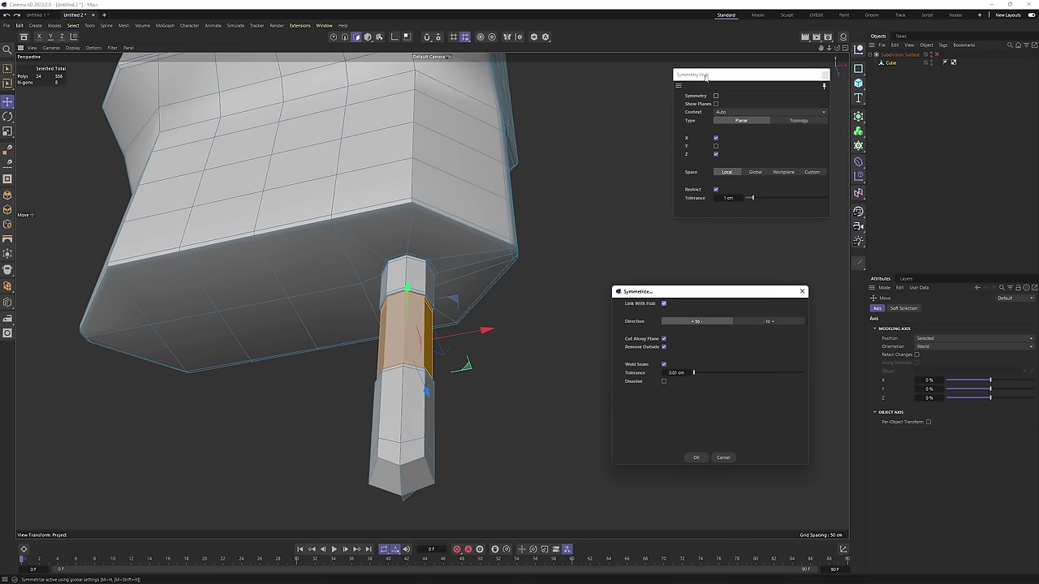
click(664, 303)
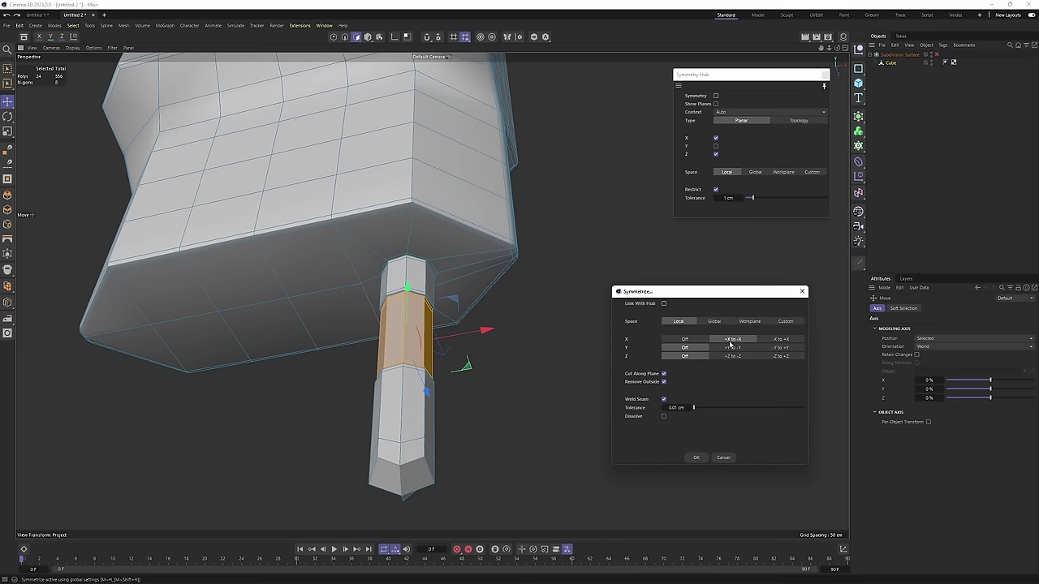
Mirror the prong across the charger from +X to -X in local space and check the result under subdivision.
click(696, 459)
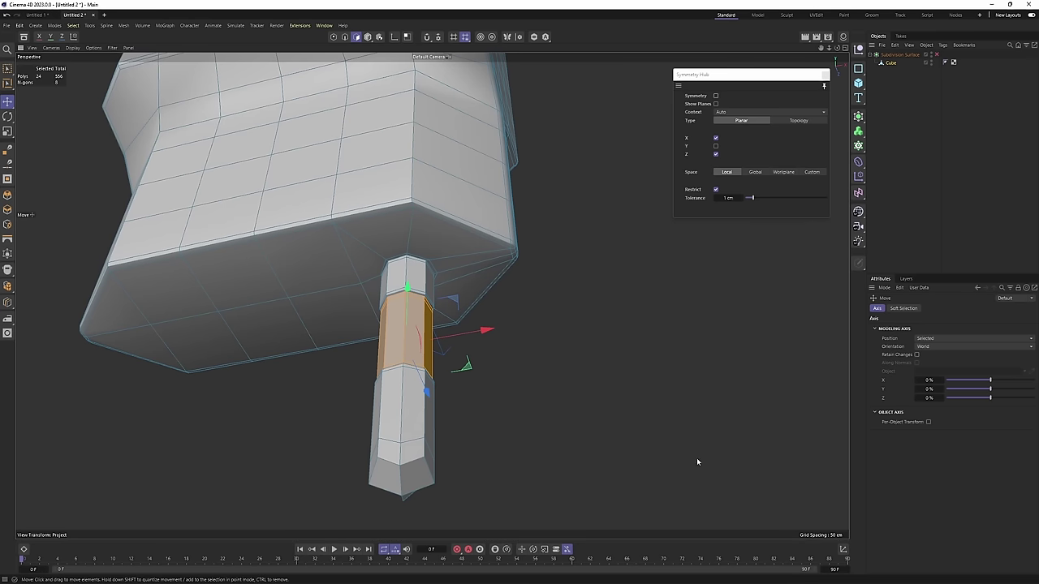
key(h)
alt+drag(489, 351, 441, 397)
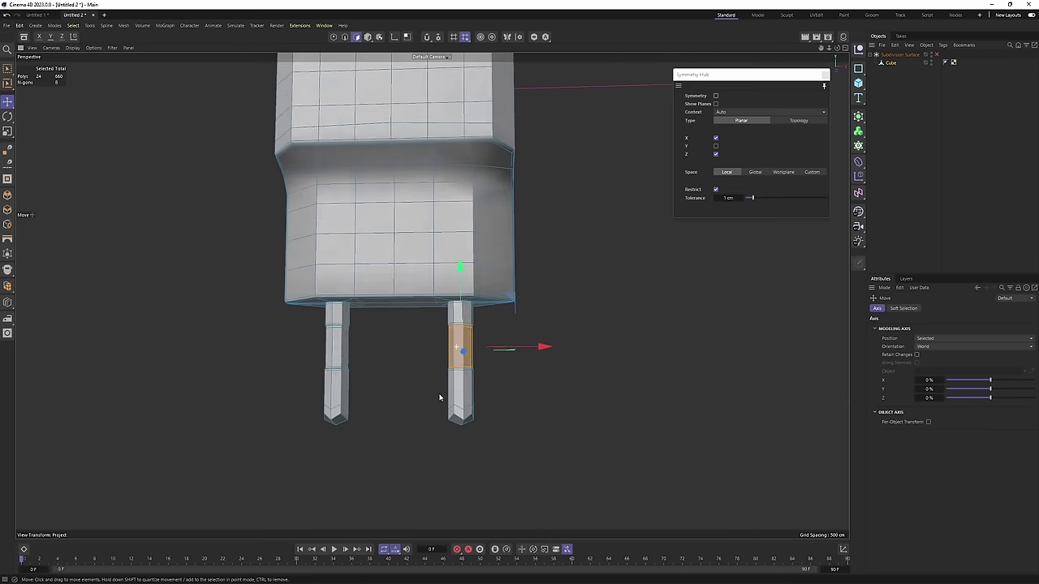
key(q)
click(914, 220)
mouse_move(493, 335)
alt+mouse_down()
mouse_move(521, 386)
mouse_move(450, 395)
mouse_move(471, 325)
mouse_move(482, 320)
alt+mouse_up()
click(891, 62)
key(q)
Examine the port opening on the reference photo in the front and right views.
middle_click(482, 321)
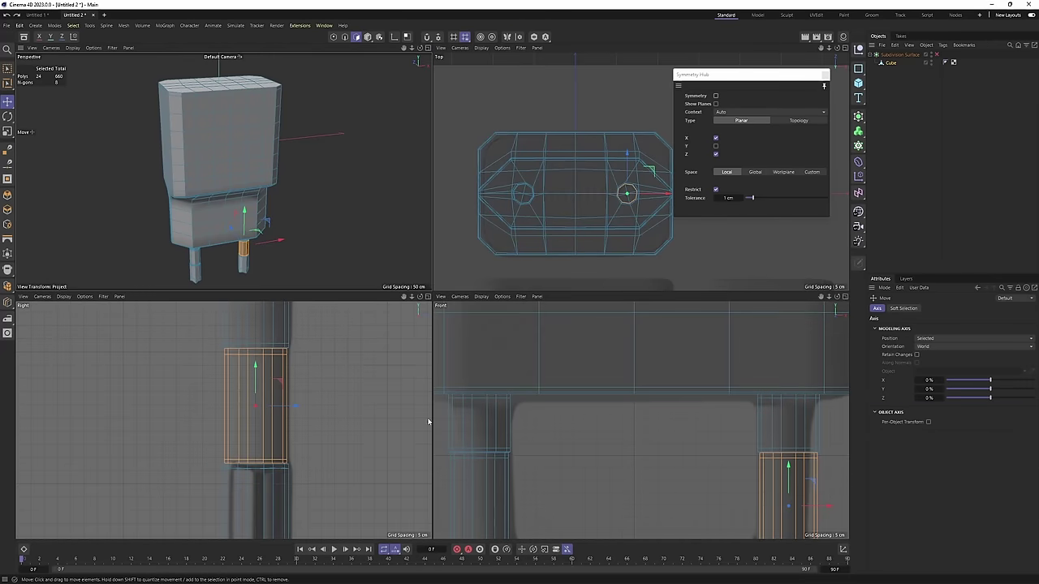
middle_click(512, 341)
alt+right_drag(512, 341, 440, 346)
mouse_move(649, 223)
alt+middle_down()
mouse_move(512, 276)
mouse_move(406, 373)
alt+middle_up()
alt+right_drag(411, 284, 436, 286)
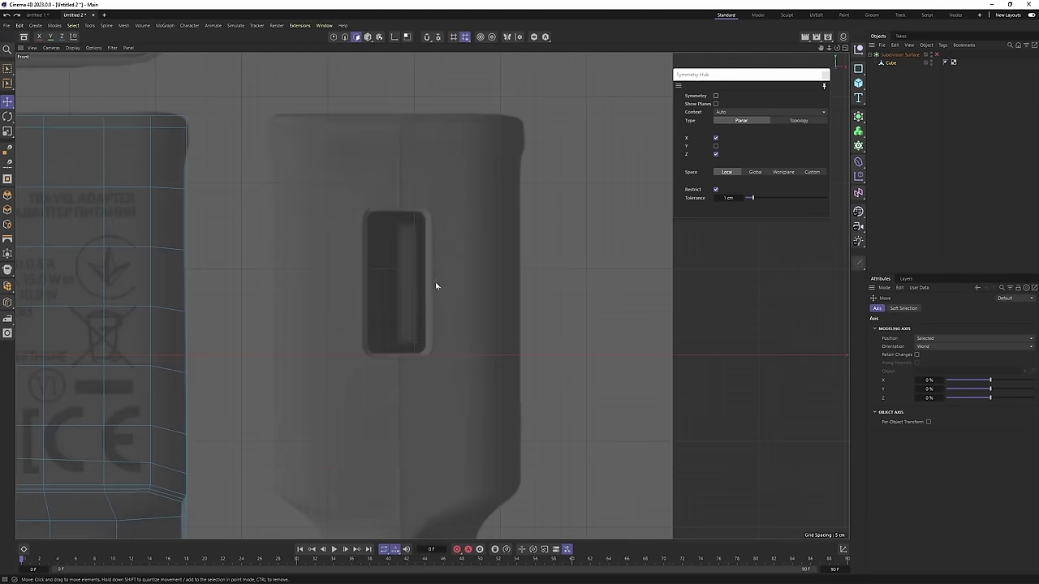
middle_click(198, 236)
middle_click(210, 345)
alt+middle_drag(504, 252, 406, 349)
alt+right_drag(436, 328, 399, 230)
alt+middle_drag(419, 207, 375, 334)
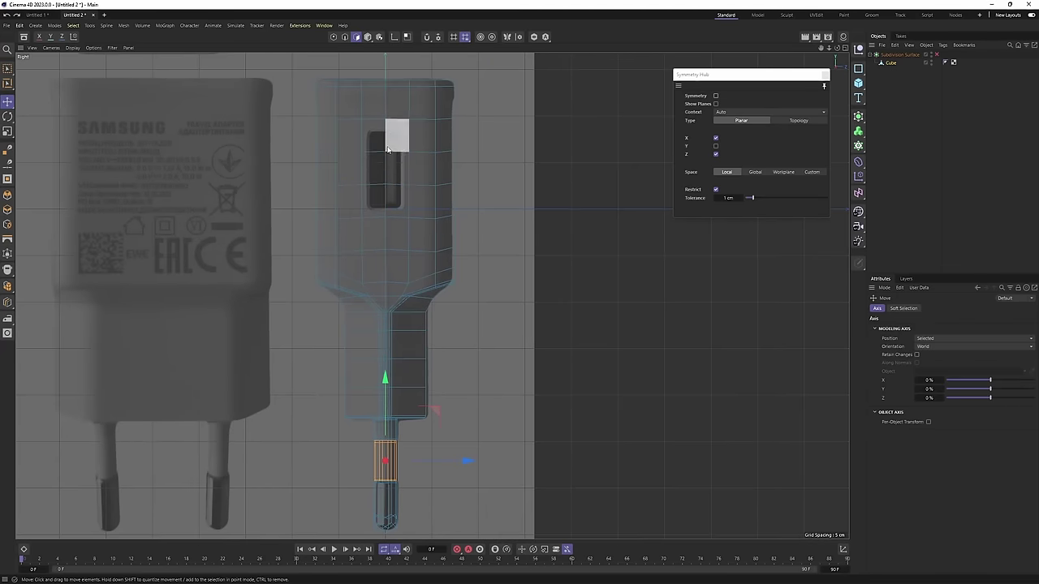
alt+middle_drag(394, 128, 407, 213)
alt+right_drag(396, 269, 404, 349)
Nudge the centre point of the horizontal loop just below the port slightly upward in the right view.
key(Return)
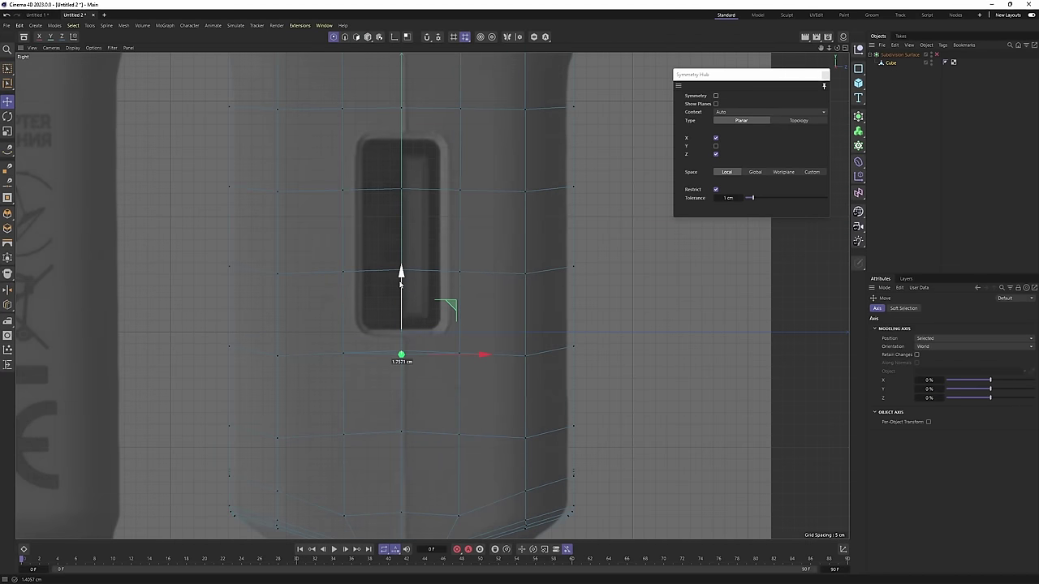
drag(406, 274, 407, 270)
alt+middle_drag(451, 209, 434, 271)
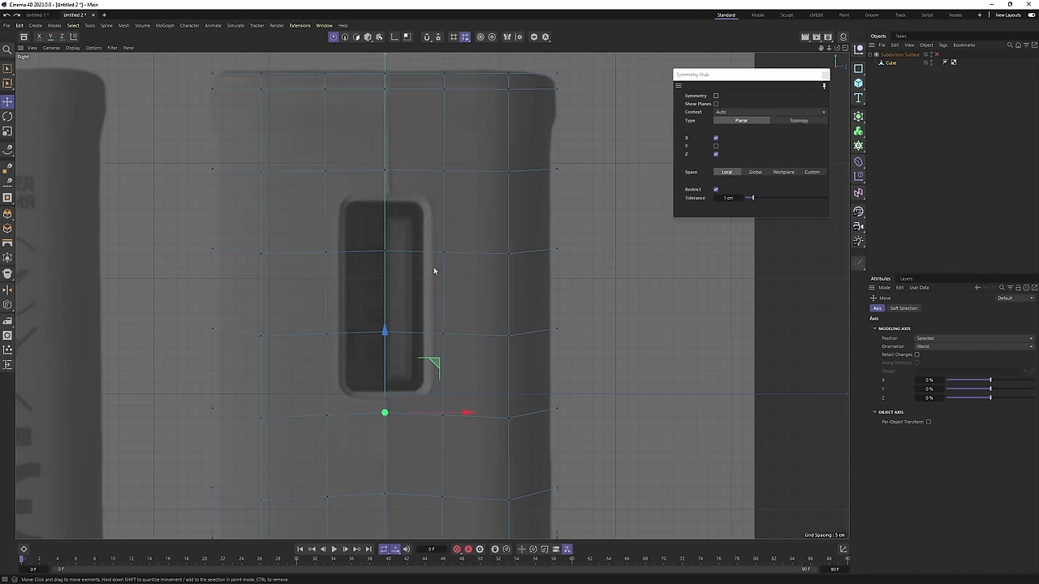
Add a cube and position it over the port opening of the reference in the right view.
click(860, 85)
scroll(457, 195, down, 5)
scroll(442, 282, up, 4)
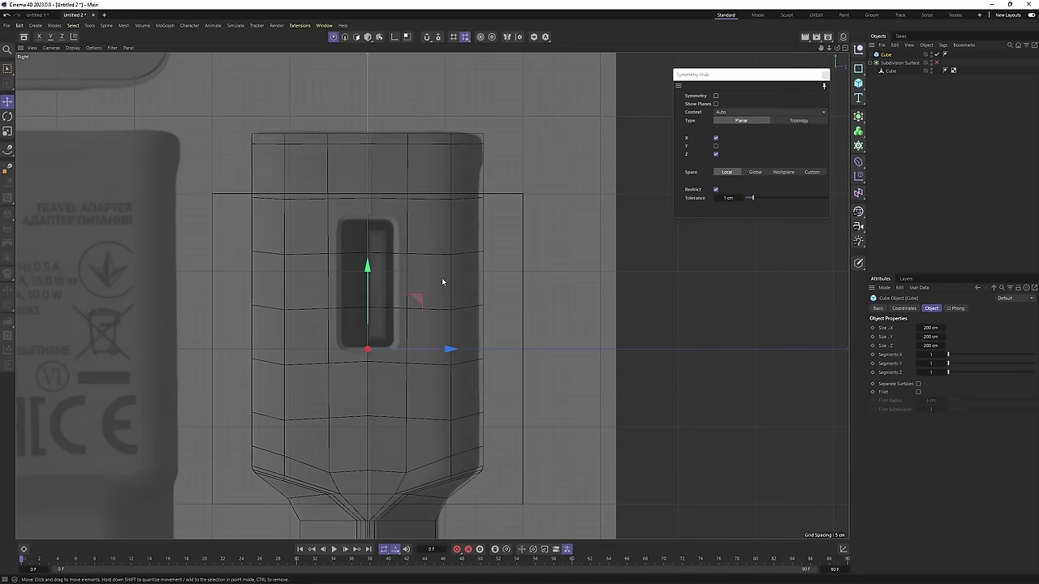
drag(413, 294, 423, 240)
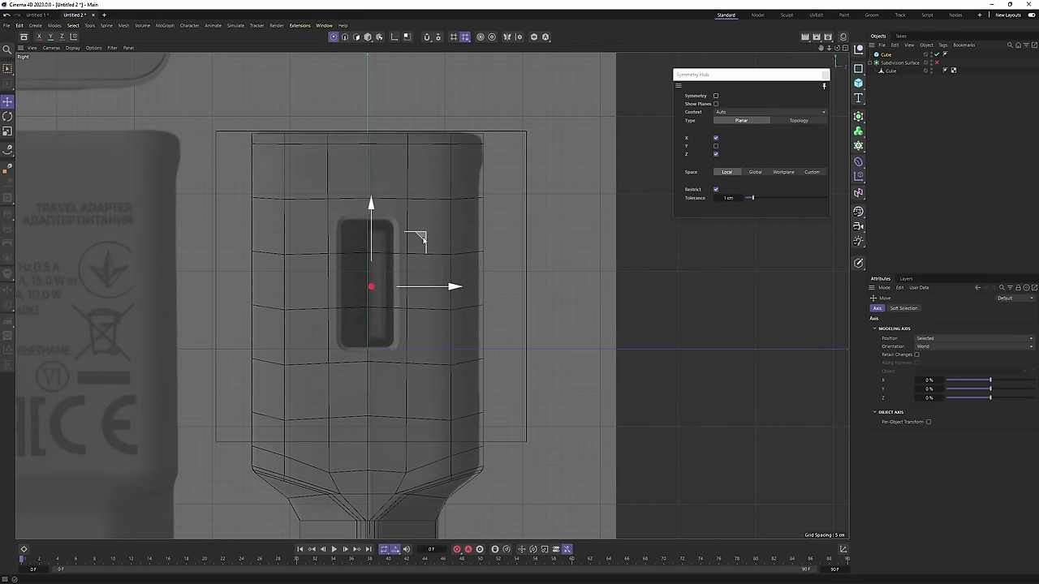
Make the cube editable and move its upper, lower and side points to fit the port outline in the right view.
key(0)
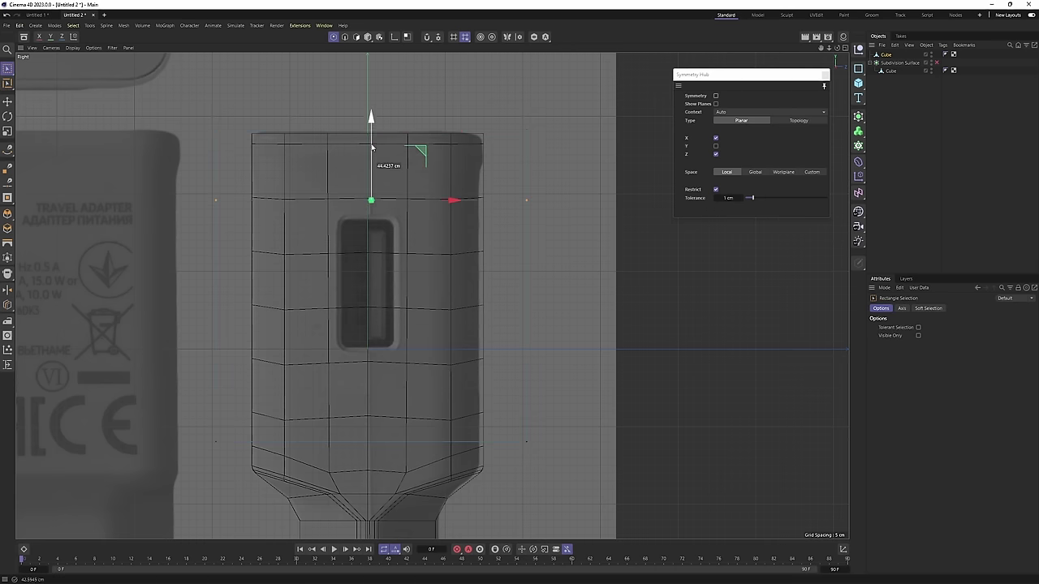
drag(154, 406, 575, 530)
scroll(392, 424, up, 3)
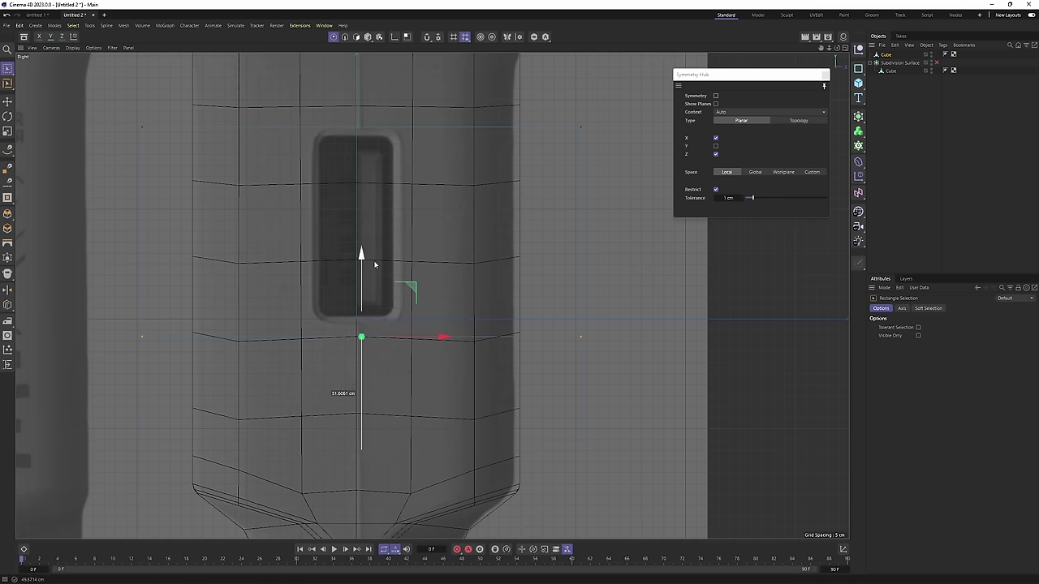
drag(374, 262, 374, 253)
alt+middle_drag(373, 245, 314, 343)
drag(408, 159, 599, 455)
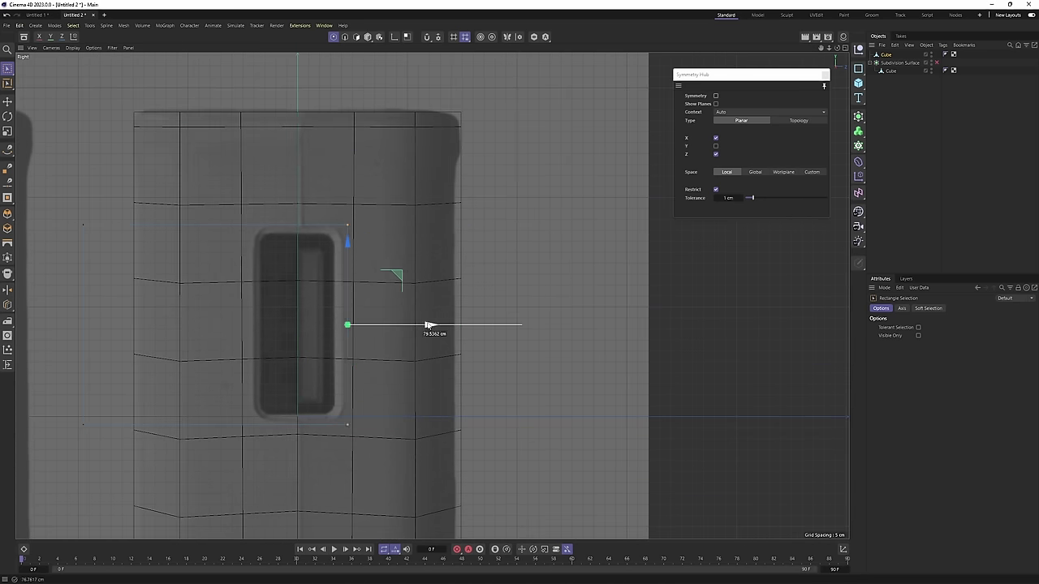
alt+middle_drag(116, 271, 341, 269)
drag(292, 214, 416, 461)
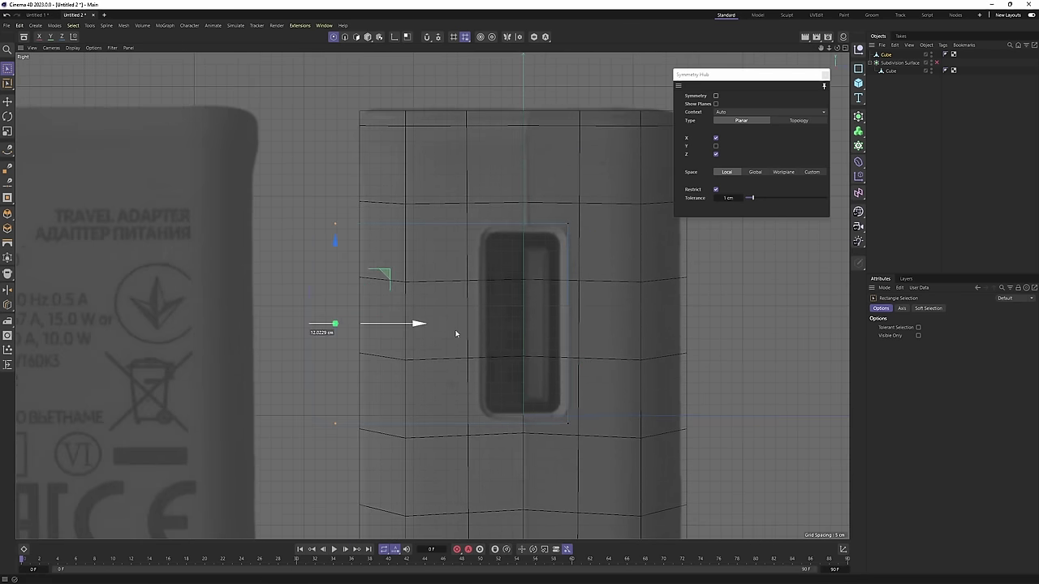
Move the cube outward along X until it sticks out of the charger's narrow side.
key(Return)
key(e)
middle_click(383, 248)
middle_click(398, 255)
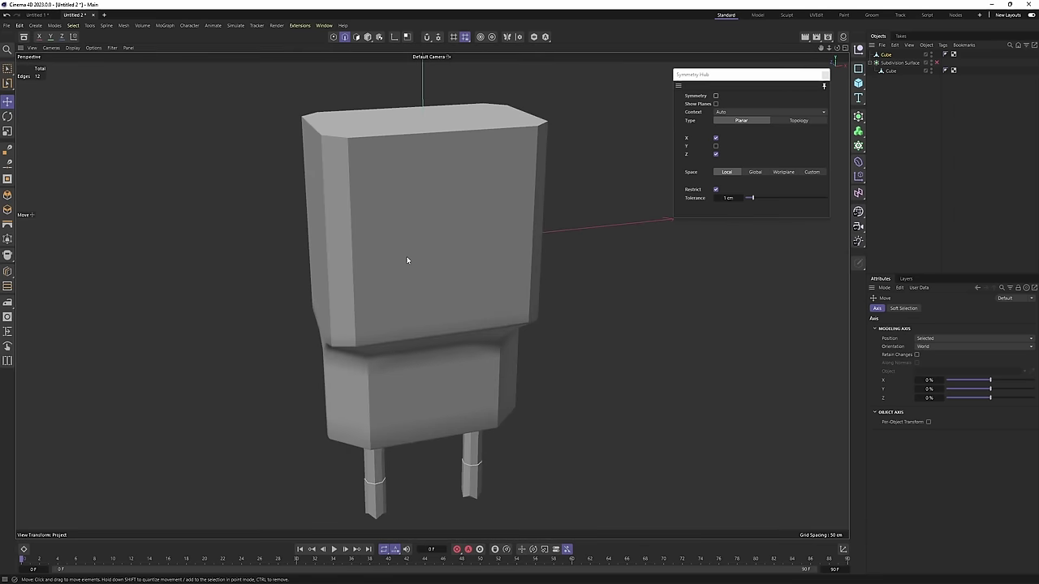
alt+drag(408, 260, 449, 268)
scroll(399, 263, down, 3)
key(Return)
alt+drag(455, 219, 437, 223)
scroll(438, 223, up, 1)
key(Return)
scroll(451, 237, up, 3)
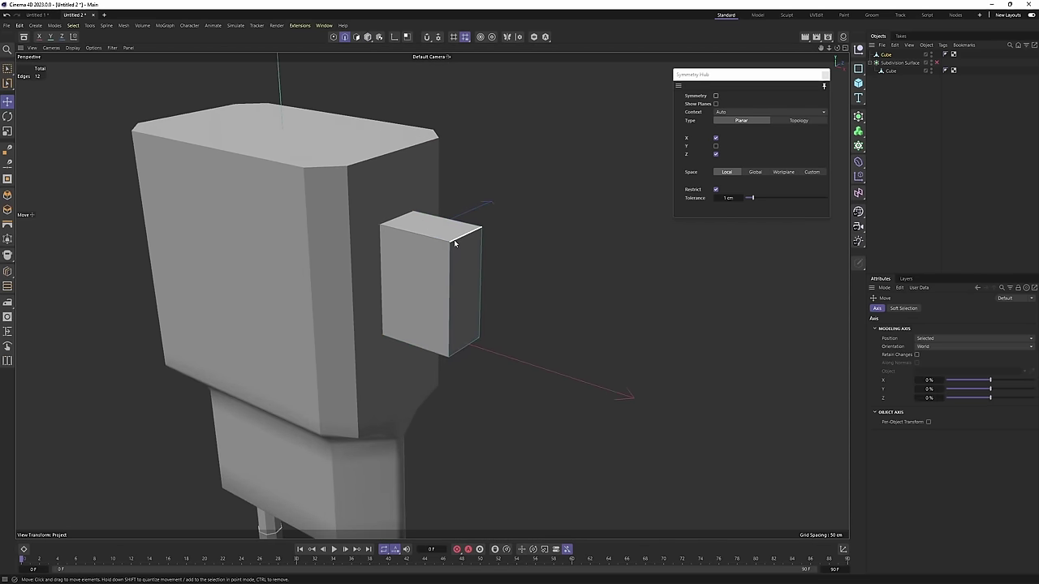
Bevel the cube's four lengthwise edges with a 7.9 cm offset and 1 subdivision to match the port's rounded corners.
key(u)
key(b)
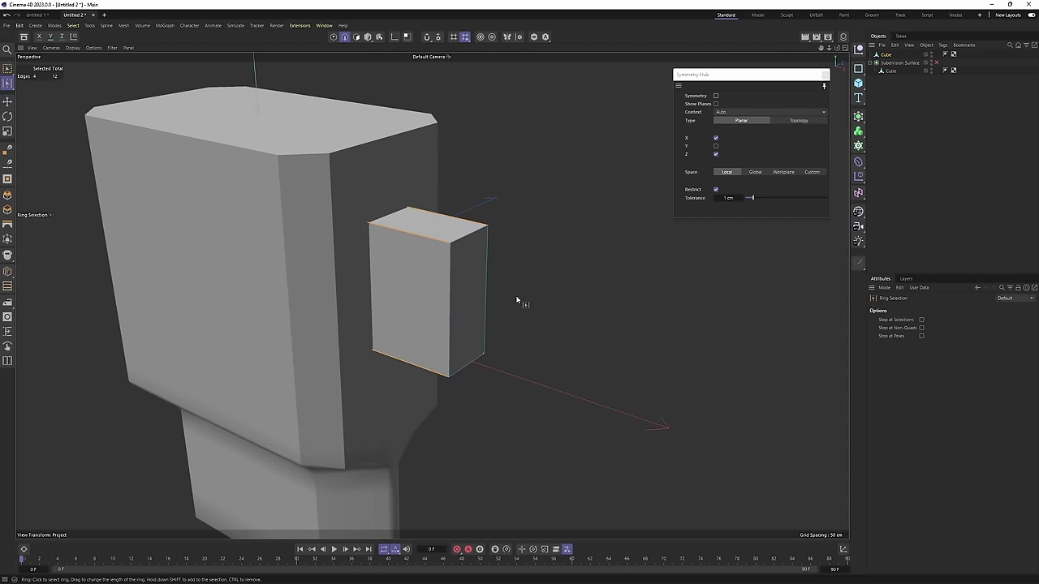
key(m)
key(s)
middle_click(520, 302)
middle_click(608, 360)
middle_click(584, 349)
middle_click(294, 315)
scroll(511, 243, up, 4)
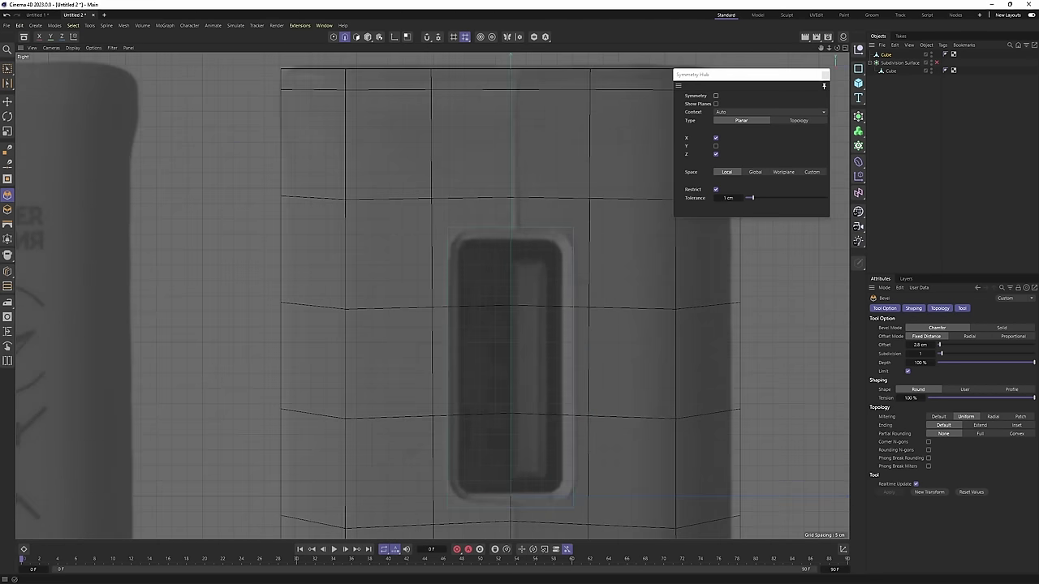
key(F5)
key(F1)
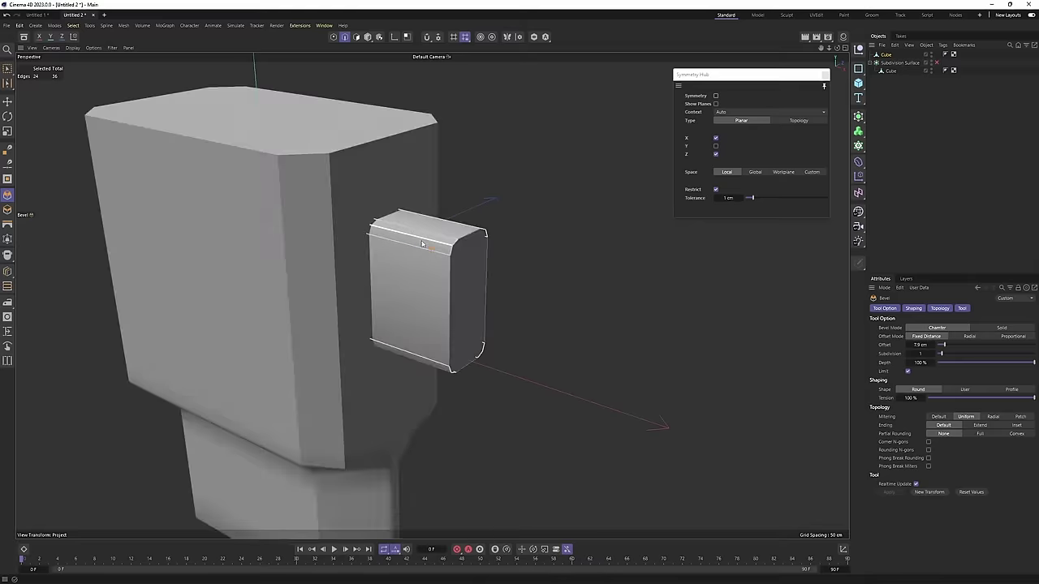
Wrap the charger mesh in a Boole inside the Subdivision Surface and move the cutter cube below it in the hierarchy.
key(e)
click(364, 125)
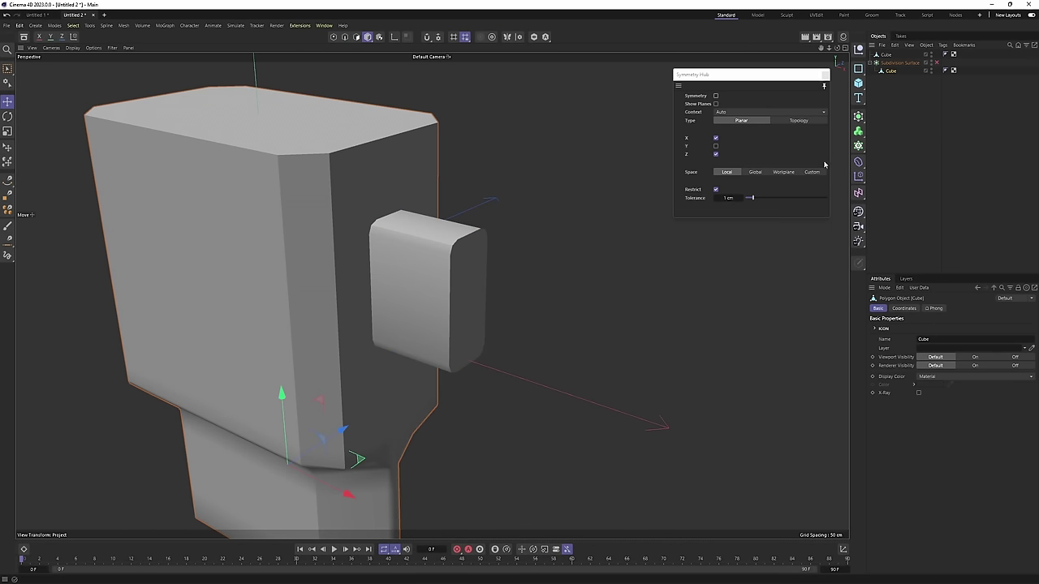
click(858, 116)
click(957, 182)
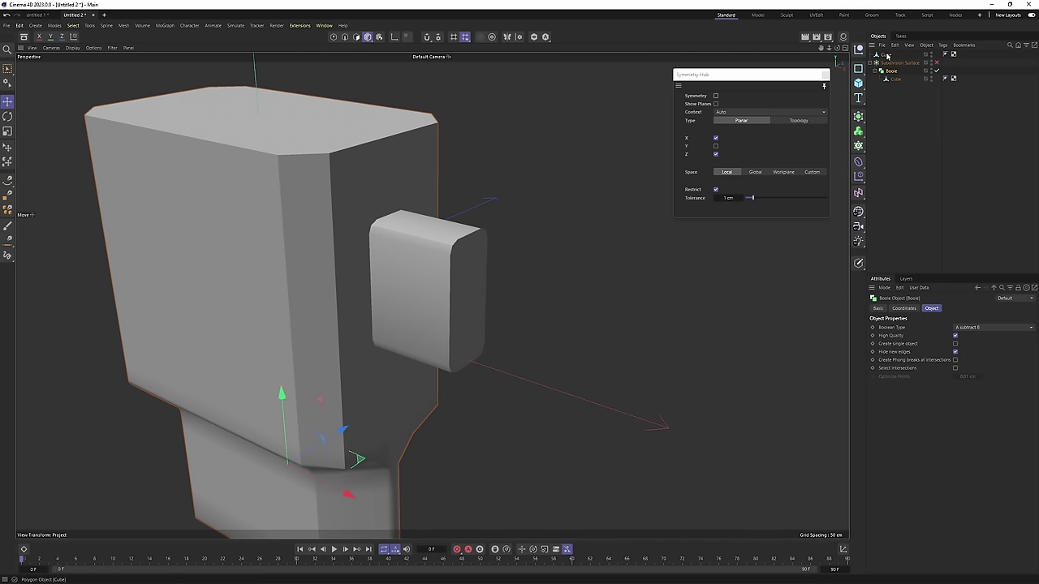
drag(899, 84, 897, 85)
alt+drag(489, 213, 443, 216)
alt+right_drag(443, 216, 515, 223)
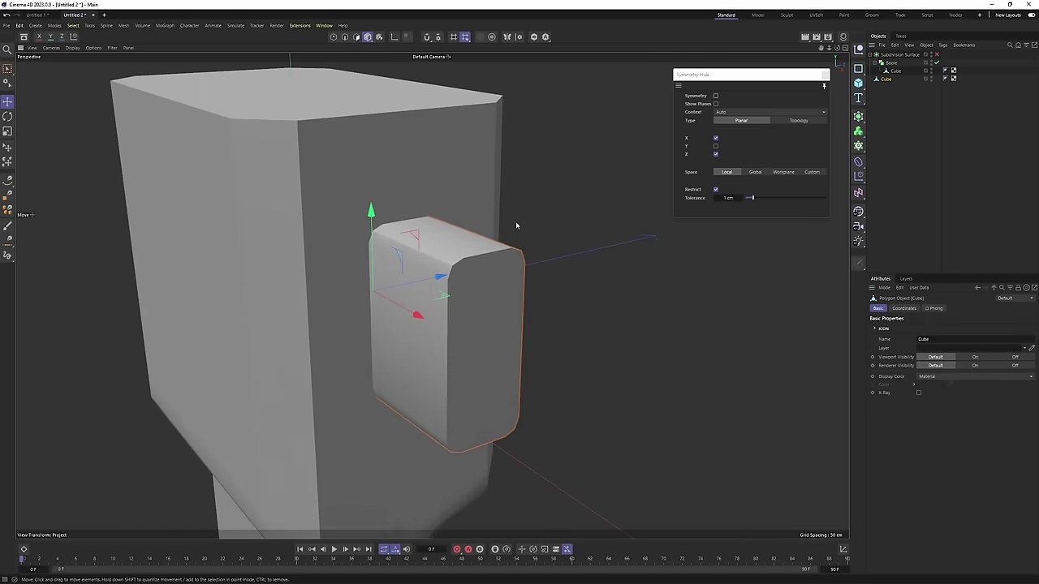
Show the mesh lines in the shaded view and place the cutter cube in the Boole as the subtracted object.
key(n)
key(b)
alt+drag(516, 222, 492, 236)
drag(894, 74, 894, 74)
alt+drag(454, 259, 428, 214)
Turn on Create single object for the Boole and convert it to an editable mesh.
click(889, 62)
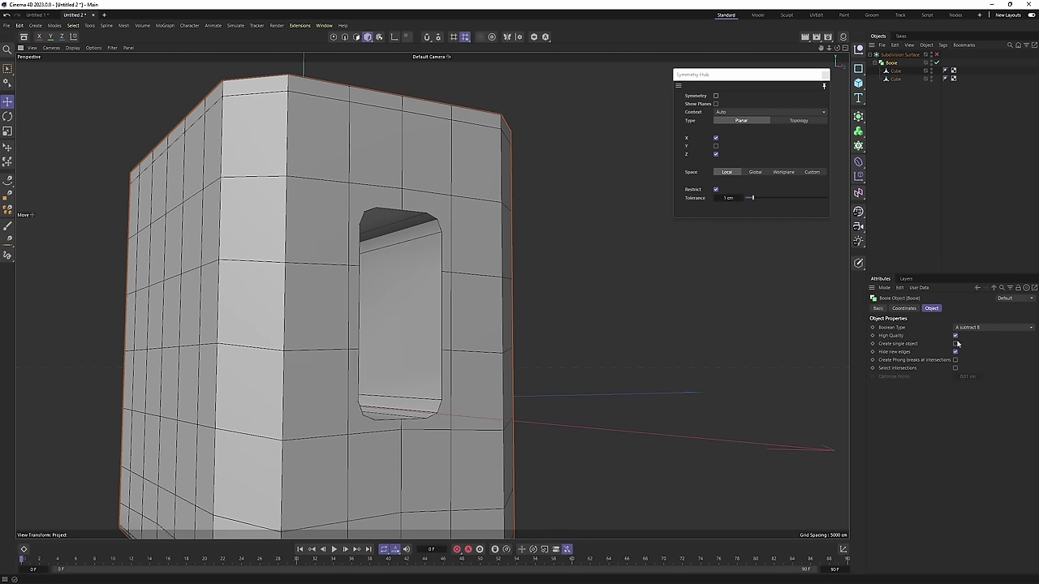
key(c)
alt+drag(560, 203, 451, 185)
key(Return)
alt+drag(433, 224, 463, 189)
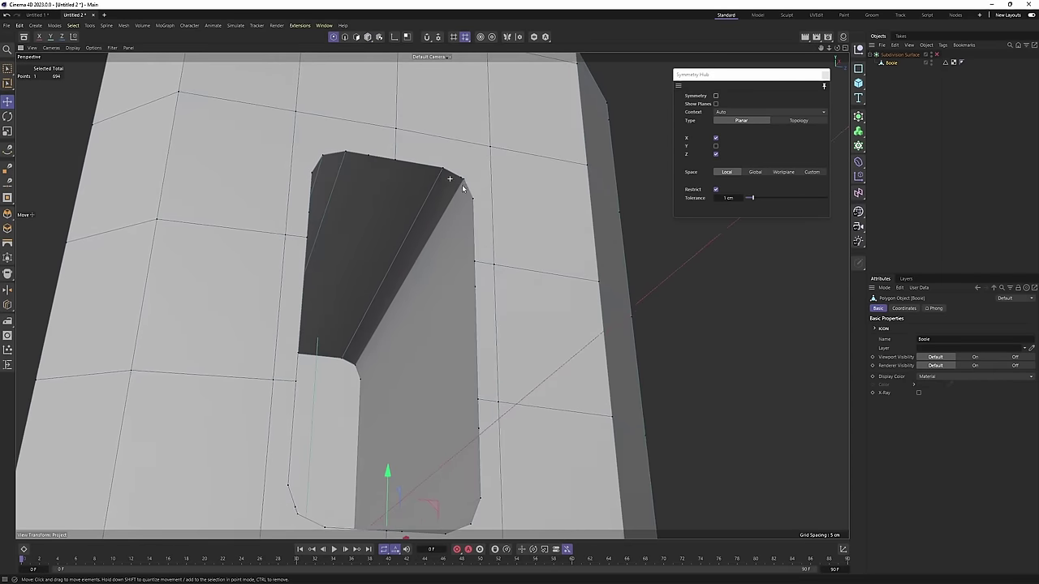
Turn on Check Mesh and select the flagged edge points around the port opening.
click(464, 37)
click(444, 55)
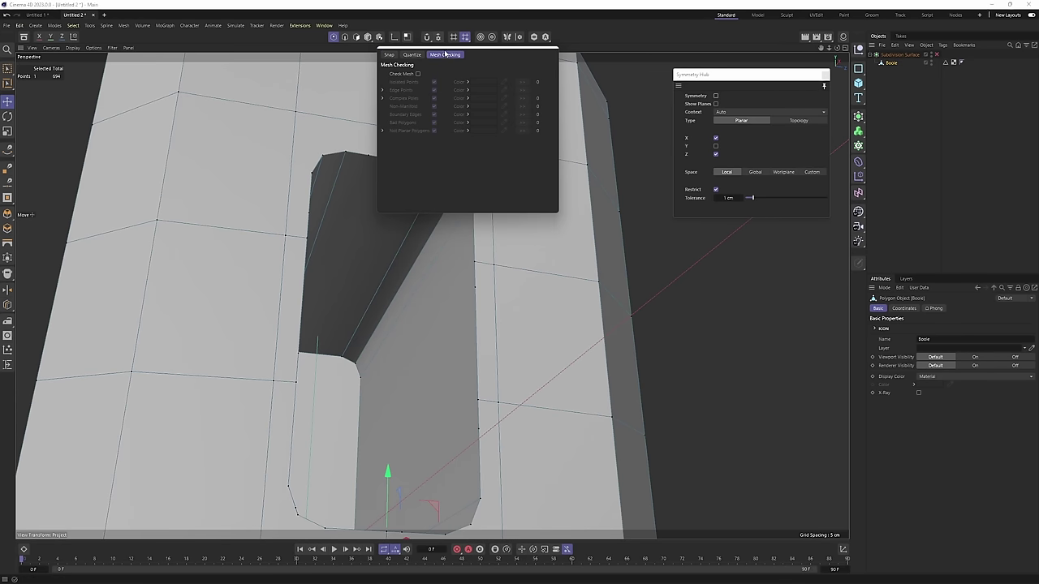
click(418, 74)
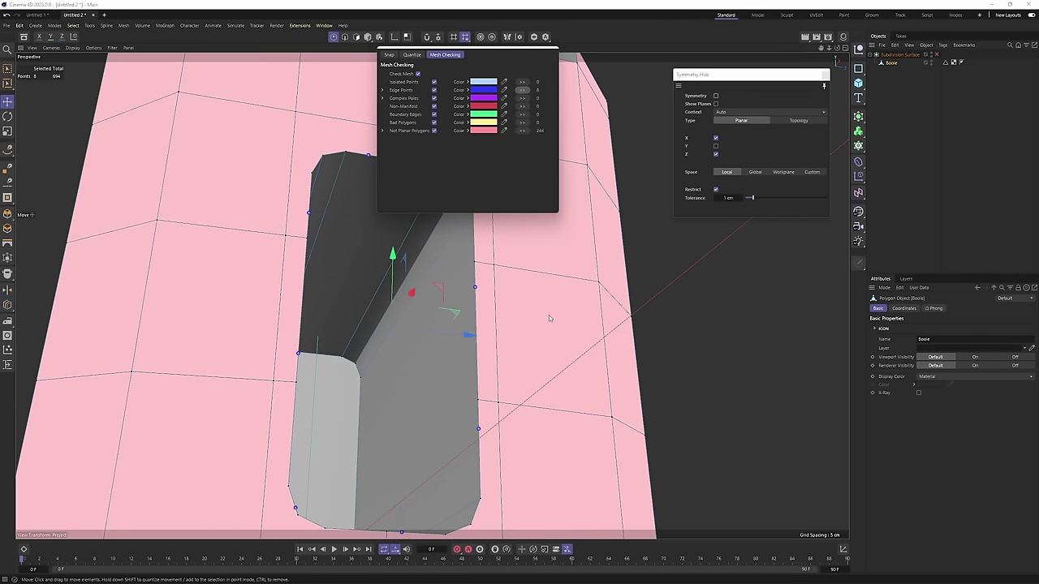
scroll(565, 304, down, 1)
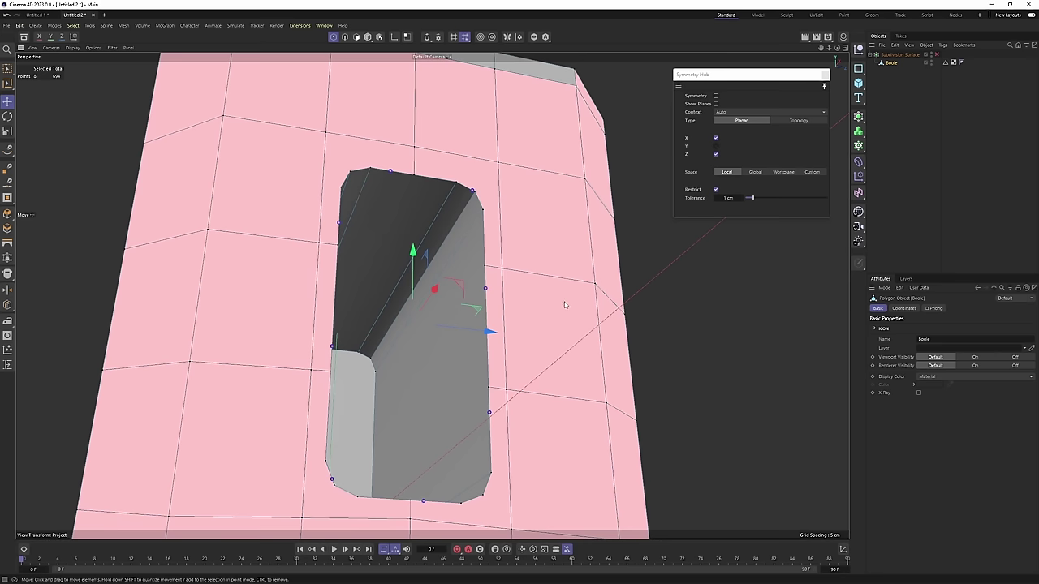
Remove the selected edge points around the port opening and turn off Check Mesh.
click(439, 38)
click(445, 55)
click(418, 74)
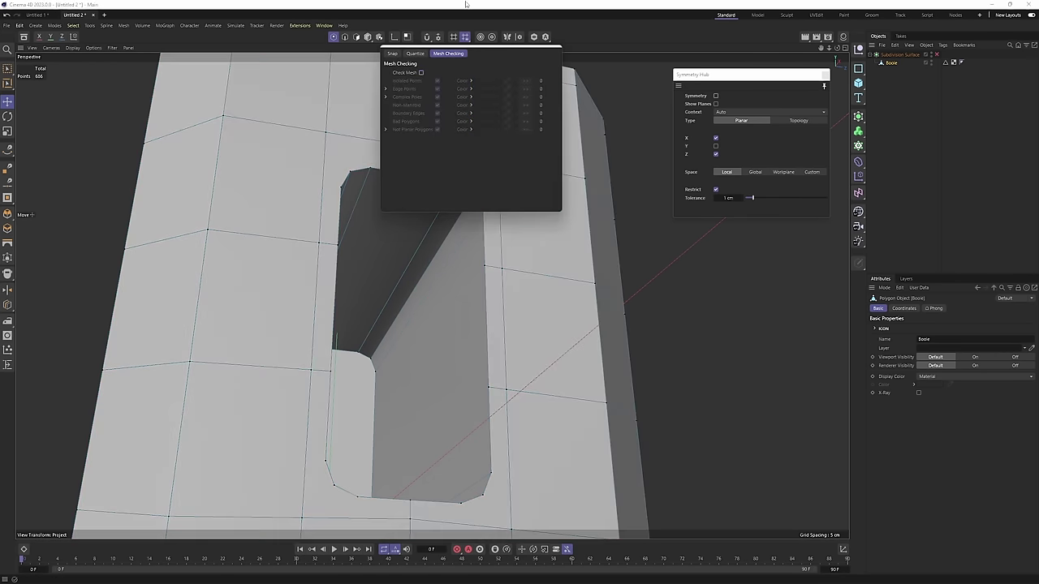
alt+drag(454, 252, 437, 223)
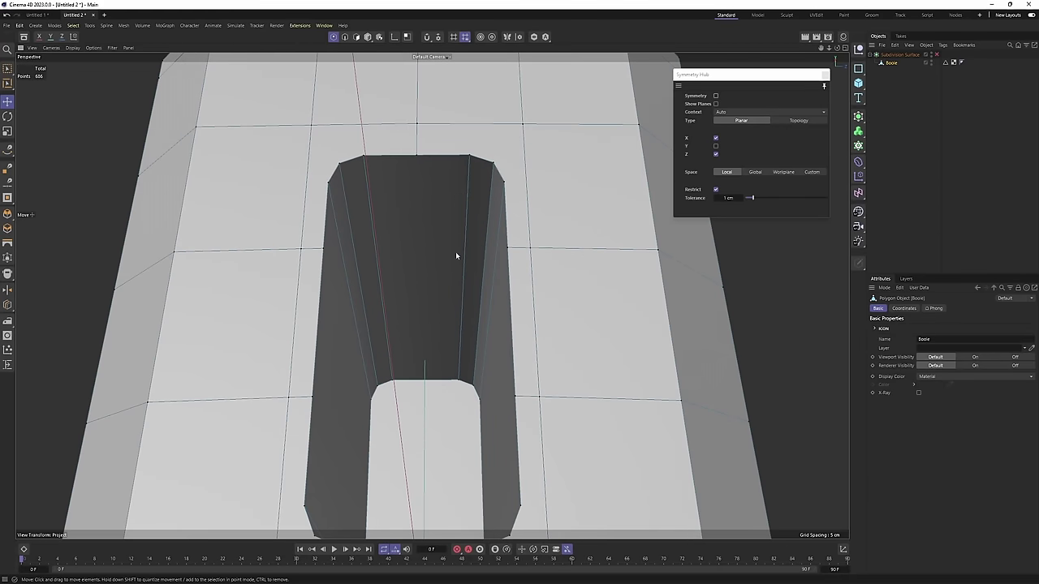
alt+drag(335, 283, 378, 209)
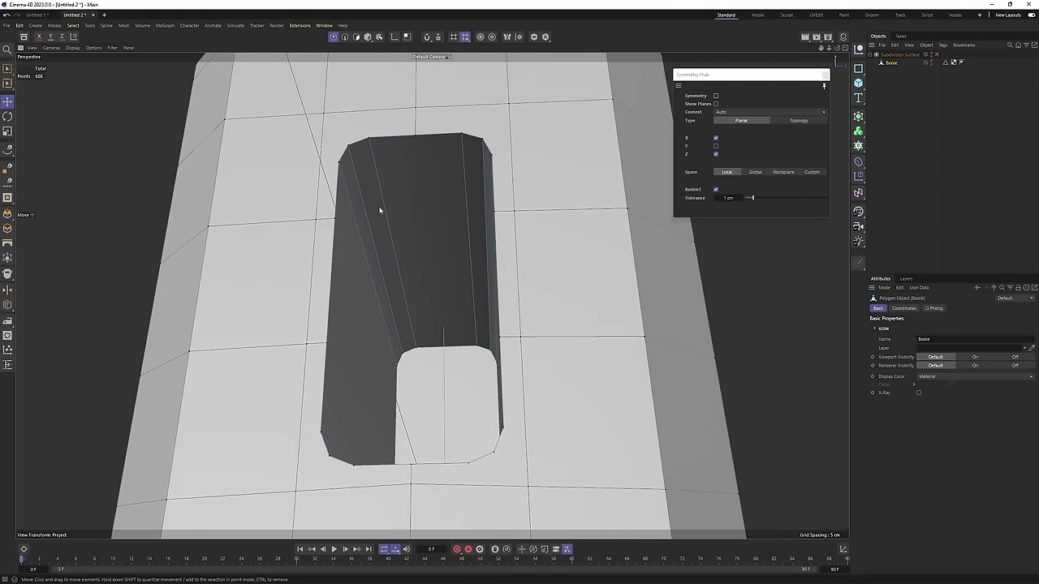
Compare the port opening's outline with the reference image in the Right view.
middle_click(386, 208)
middle_click(334, 371)
alt+middle_drag(389, 154, 377, 148)
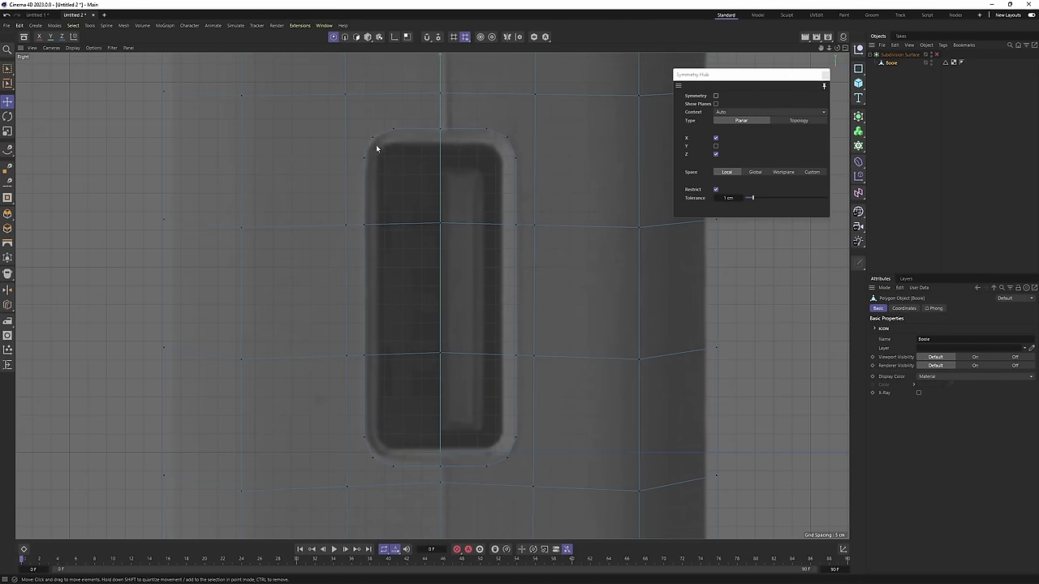
middle_click(444, 143)
middle_click(411, 173)
alt+drag(410, 175, 456, 171)
Select all polygons surrounding the port opening and melt them into a single n-gon.
key(Return)
key(Return)
click(333, 98)
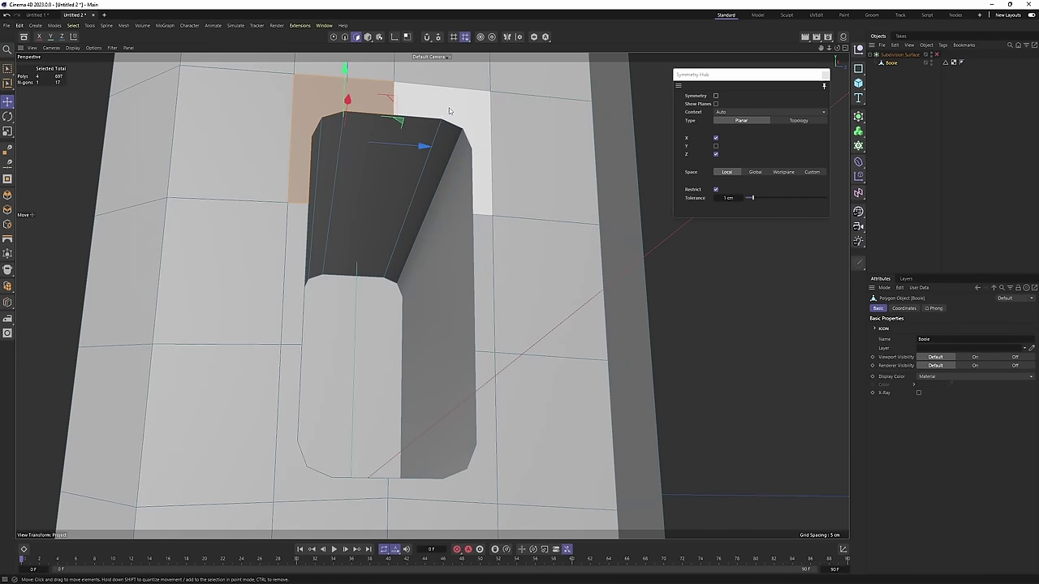
shift+click(450, 111)
shift+click(487, 258)
shift+click(302, 278)
alt+middle_drag(371, 351, 363, 179)
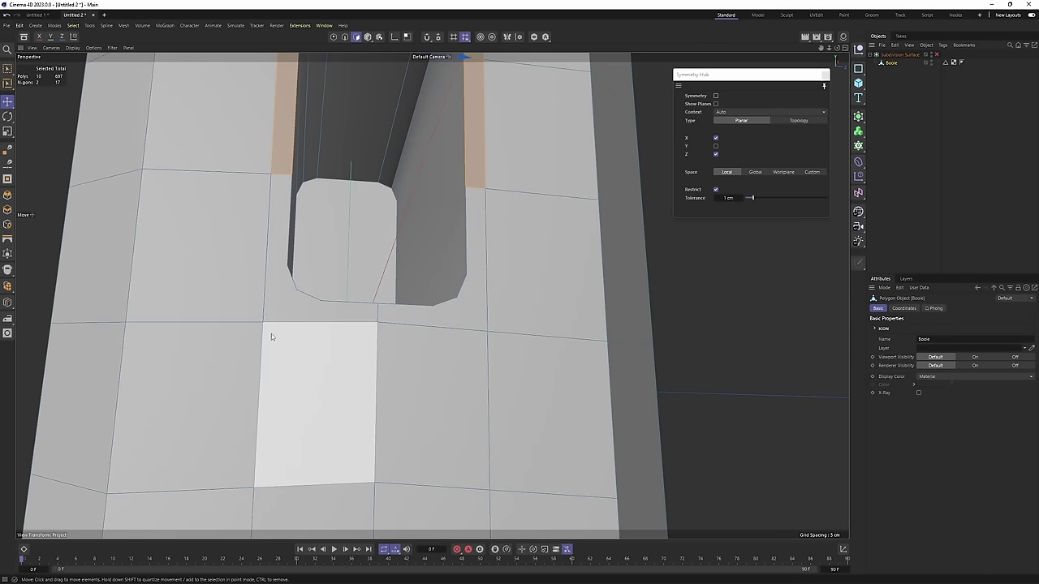
shift+click(281, 311)
shift+click(422, 319)
alt+drag(496, 233, 452, 268)
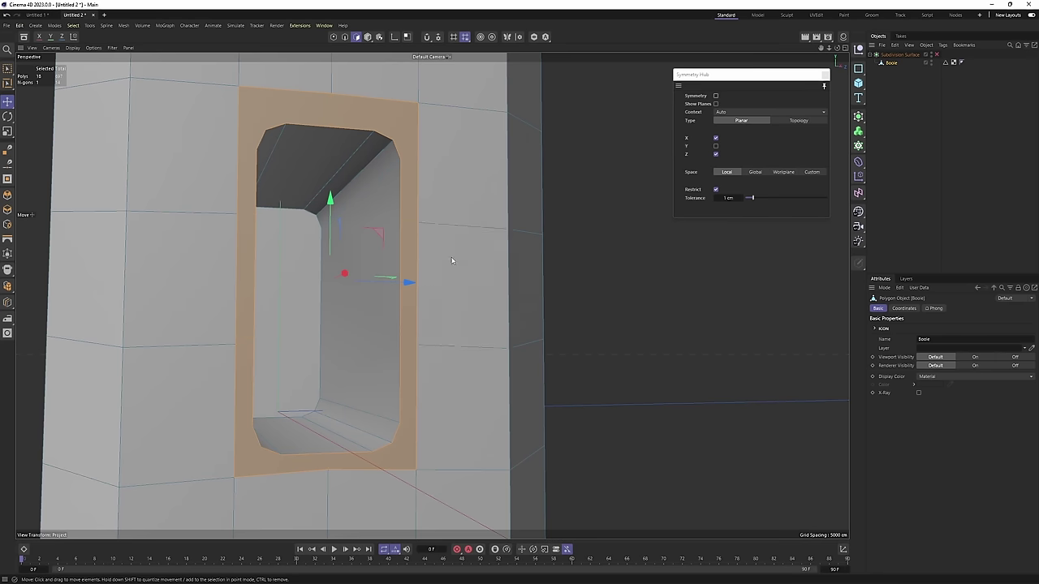
right_click(526, 159)
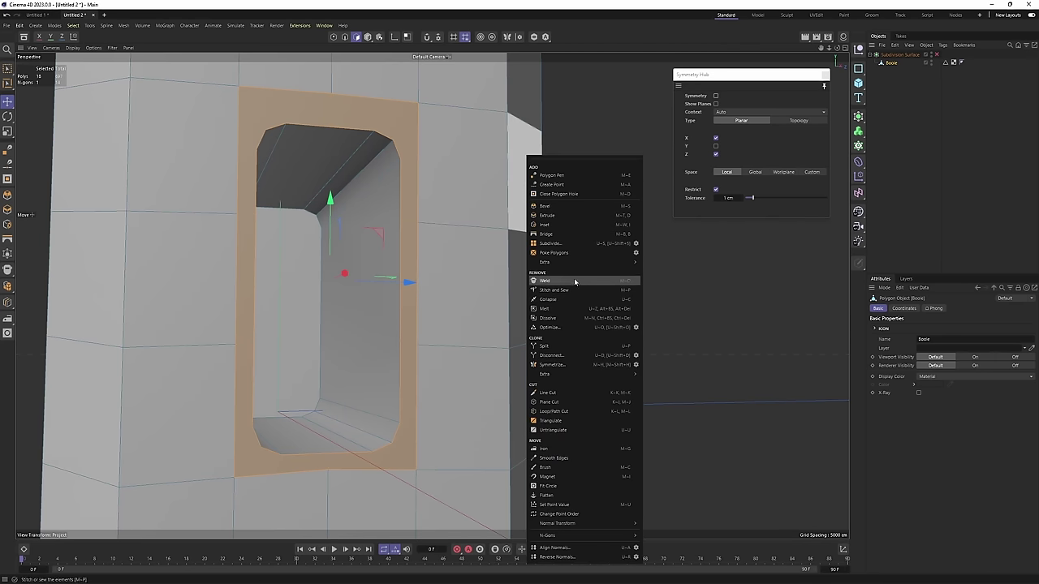
click(517, 3)
Loop-select the edges that form the outer rim of the port opening.
alt+right_drag(418, 153, 443, 175)
key(Return)
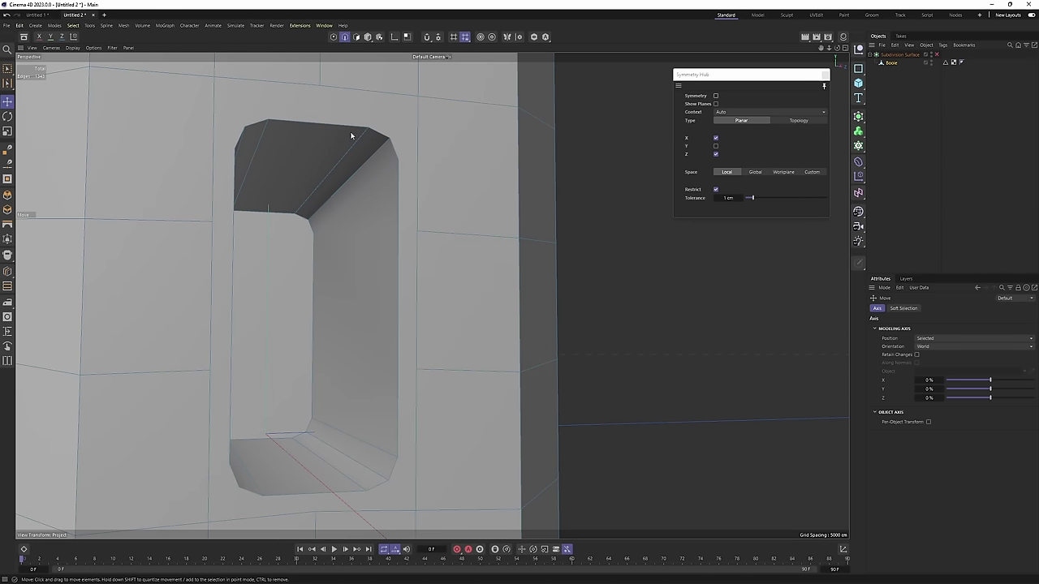
key(u)
key(l)
click(351, 127)
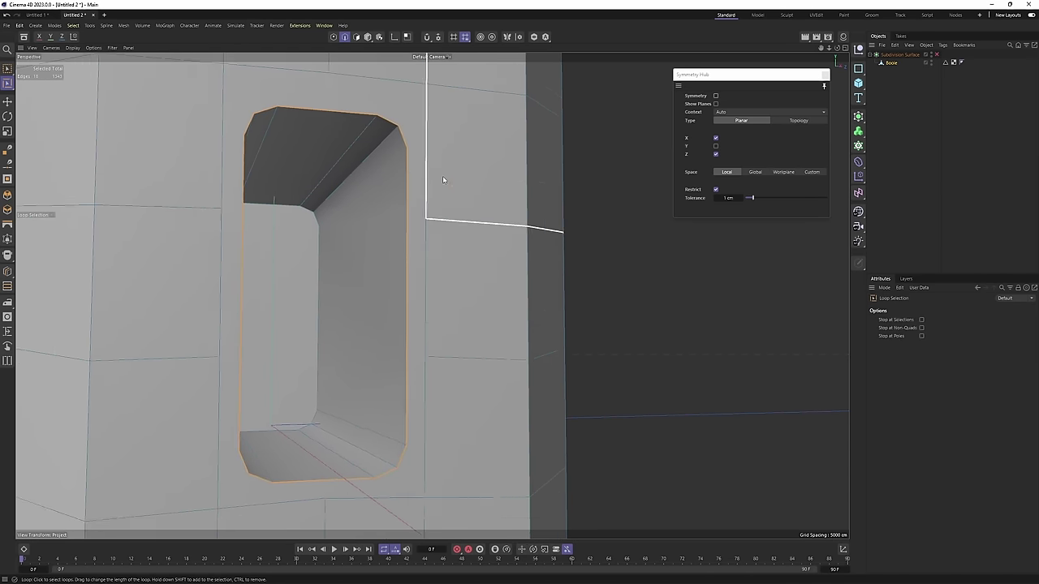
Try to bevel the port rim edges with 0 subdivisions against the reference image.
key(m)
click(490, 194)
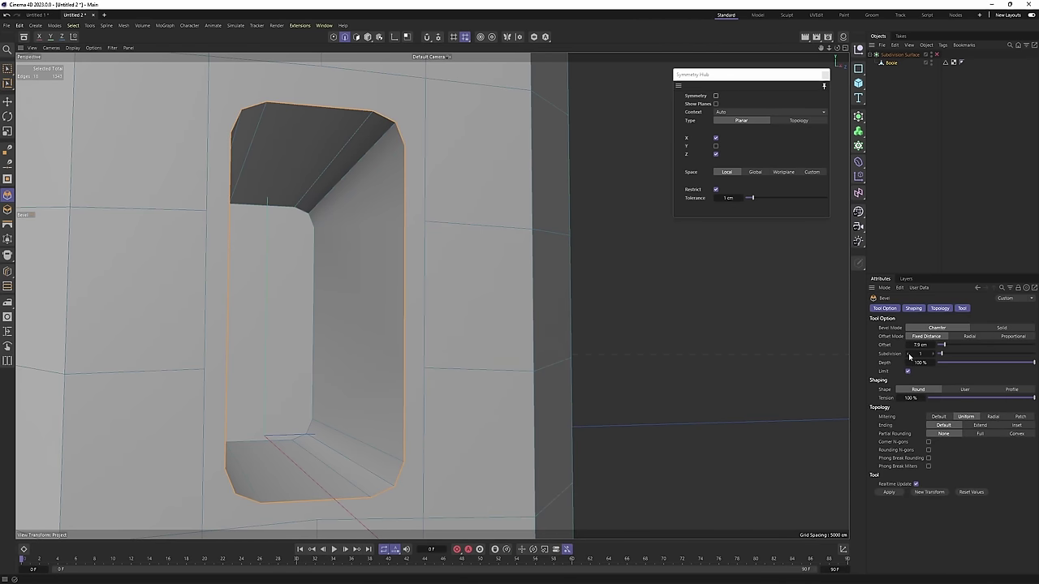
drag(403, 248, 397, 245)
middle_click(584, 401)
middle_click(424, 330)
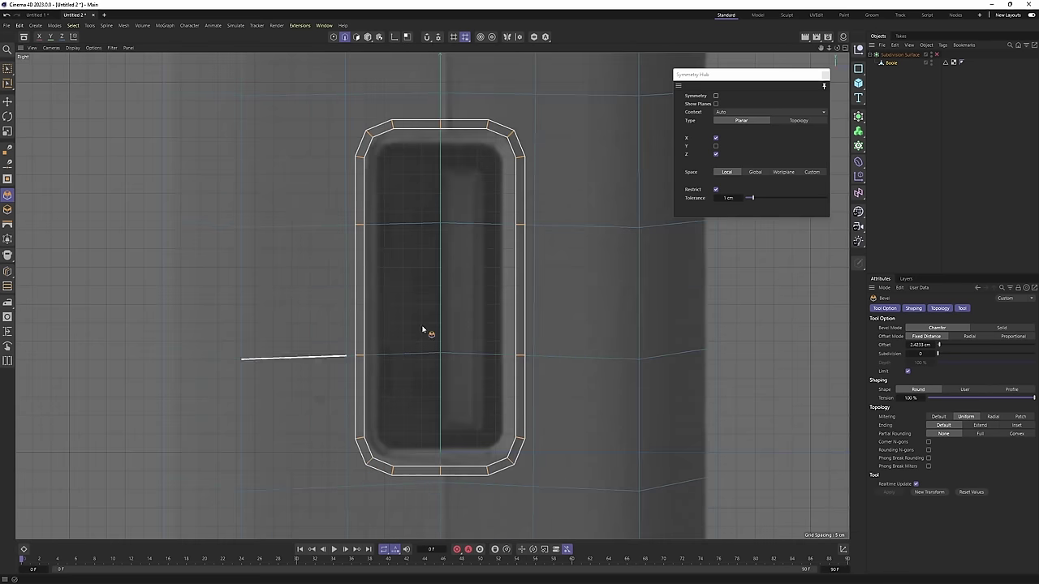
key(ctrl+z)
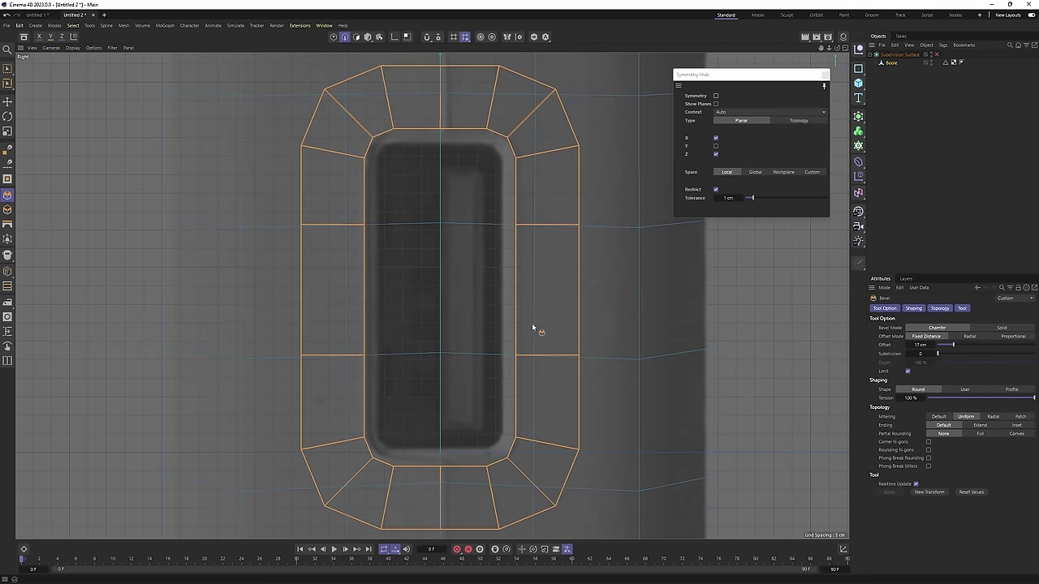
Delete the face closing the inner end of the port recess.
middle_click(533, 324)
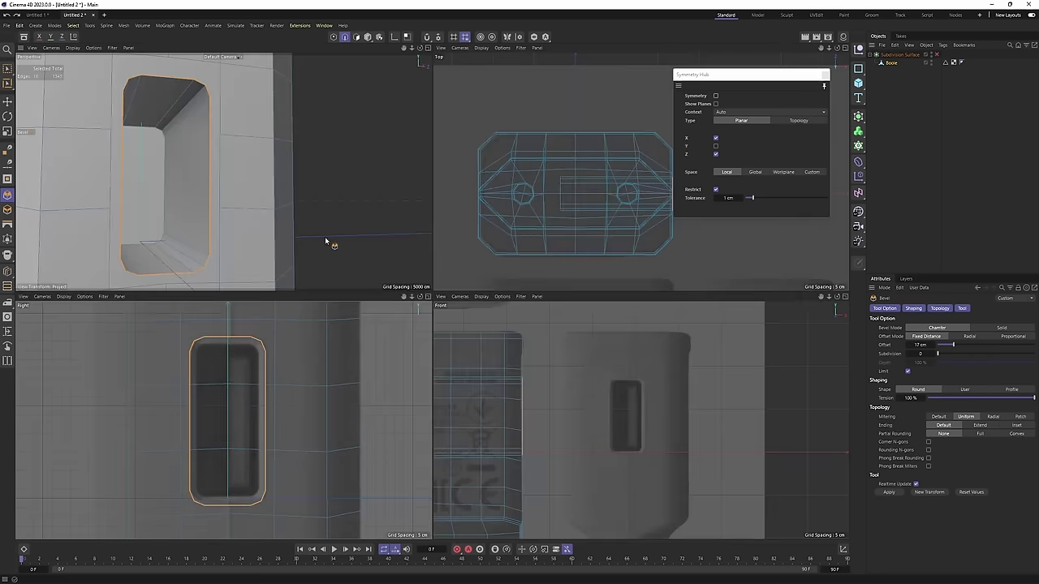
middle_click(332, 241)
key(u)
key(l)
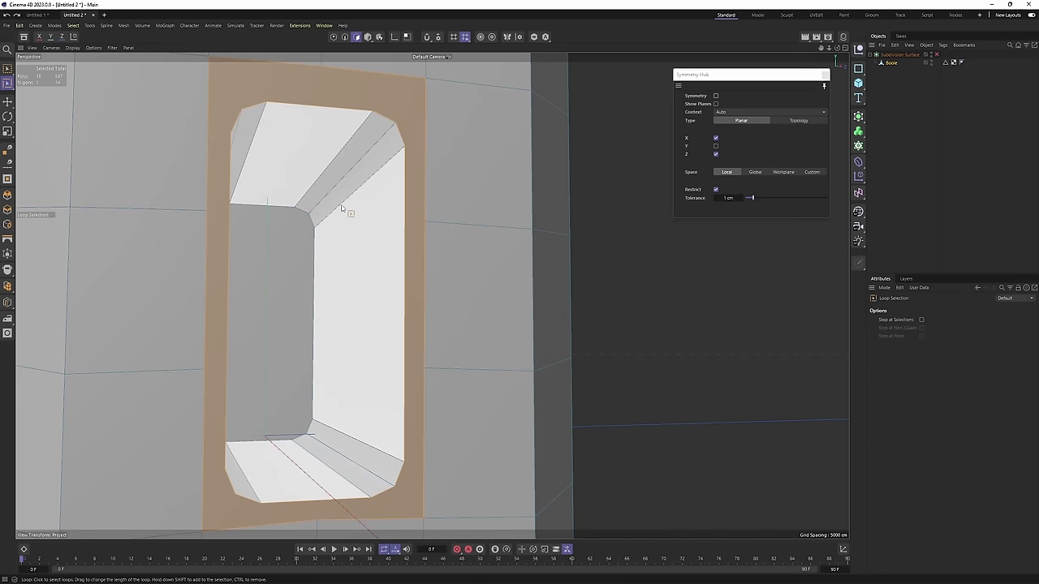
click(343, 207)
key(e)
click(291, 302)
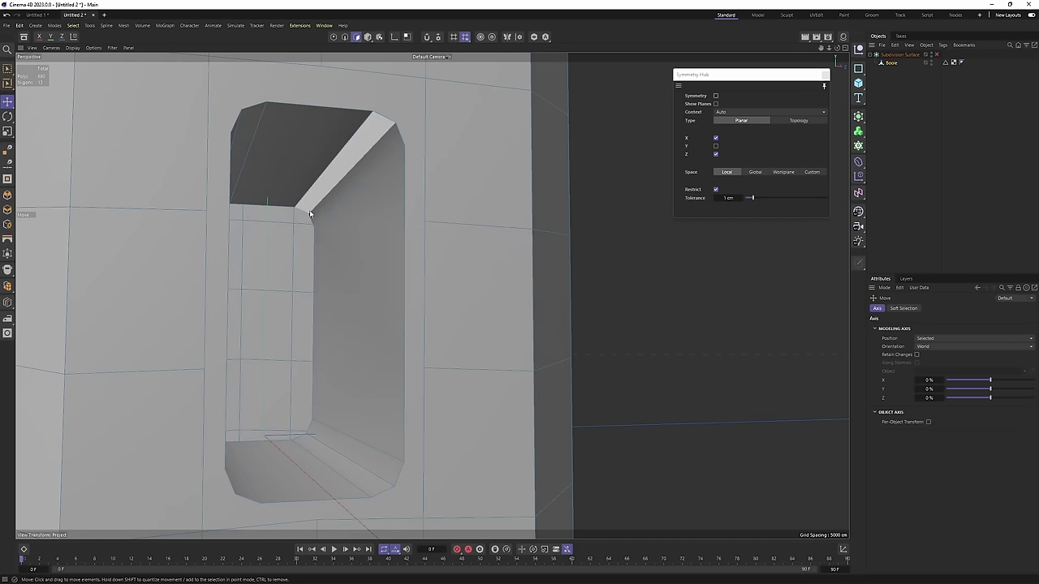
Loop-select the inner wall polygons of the port recess for scaling.
key(u)
key(l)
click(328, 197)
key(t)
Try to scale the port's inner walls uniformly to match the opening in the reference image.
middle_click(497, 407)
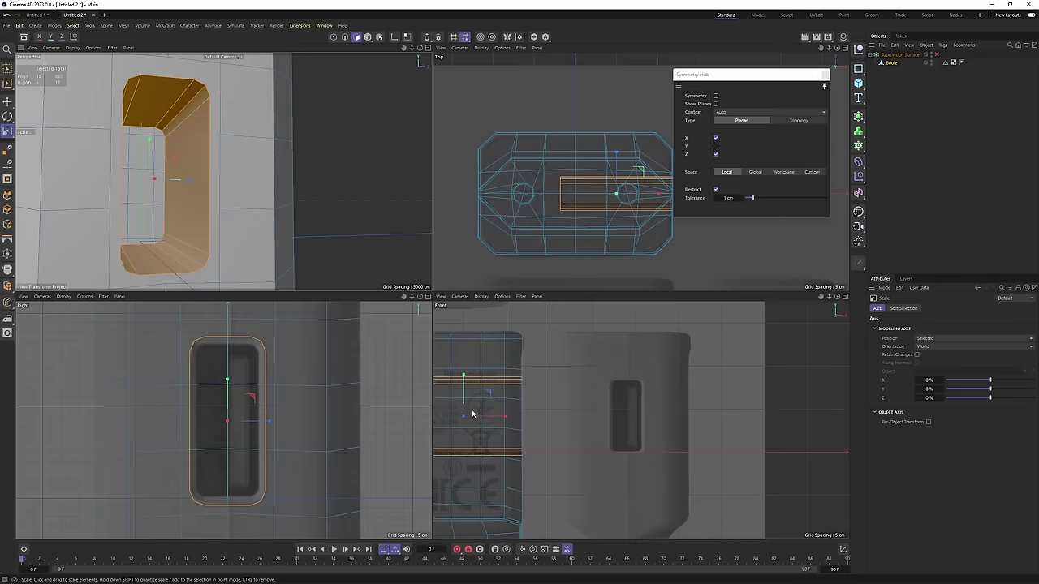
middle_click(329, 410)
drag(717, 349, 692, 359)
middle_click(678, 359)
middle_click(389, 189)
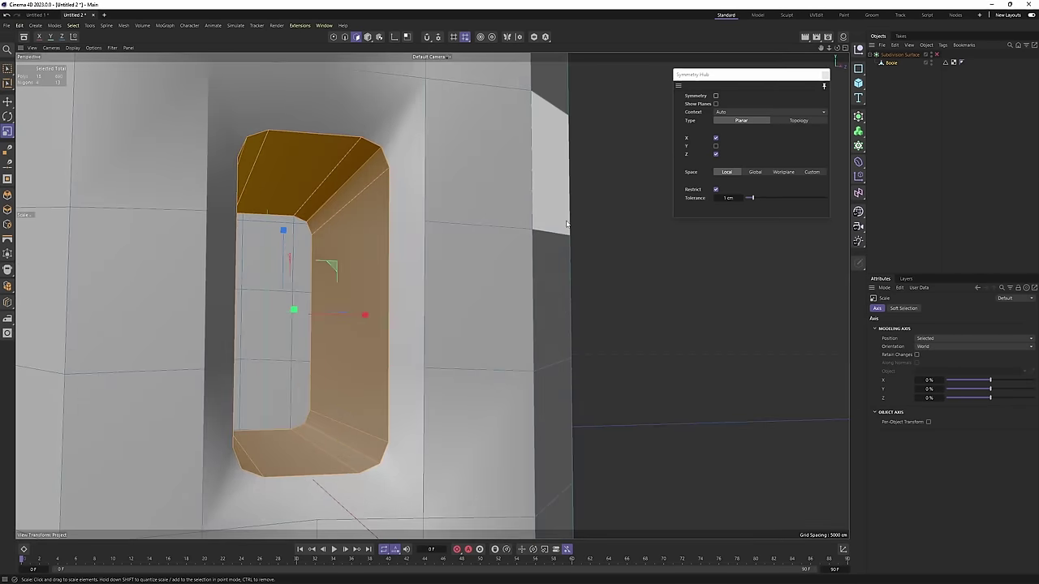
alt+drag(388, 188, 430, 291)
scroll(432, 313, up, 2)
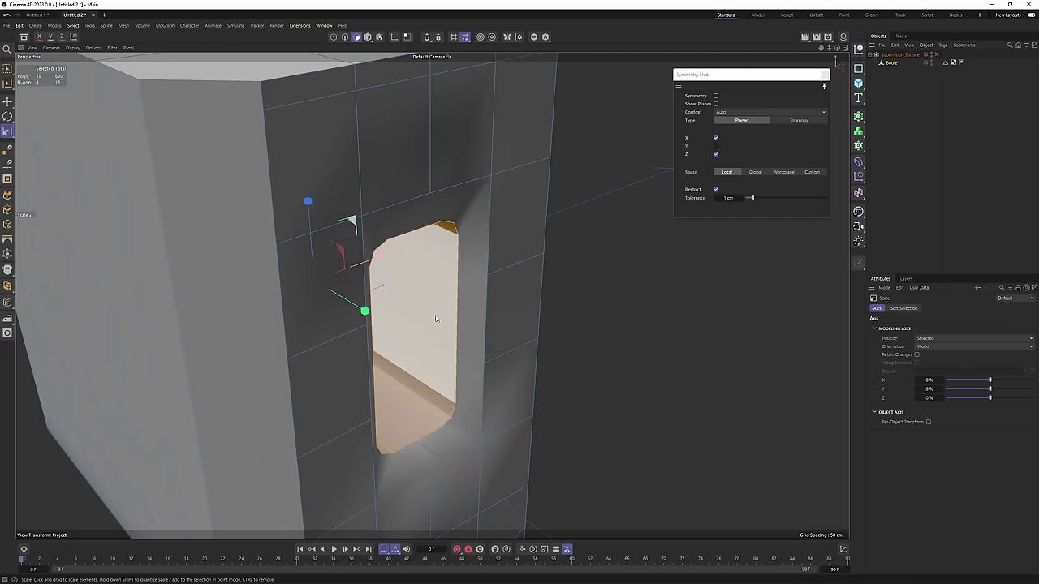
alt+middle_drag(433, 317, 386, 335)
key(ctrl+z)
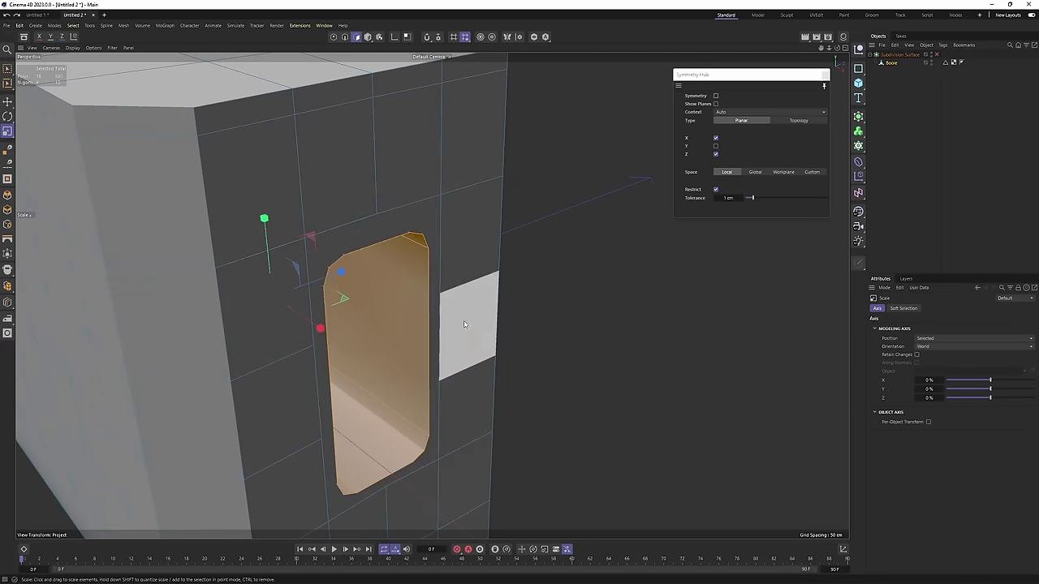
Lock the X axis and scale the port's inner walls down on Y and Z to fit the reference opening.
alt+middle_drag(465, 326, 465, 314)
click(38, 38)
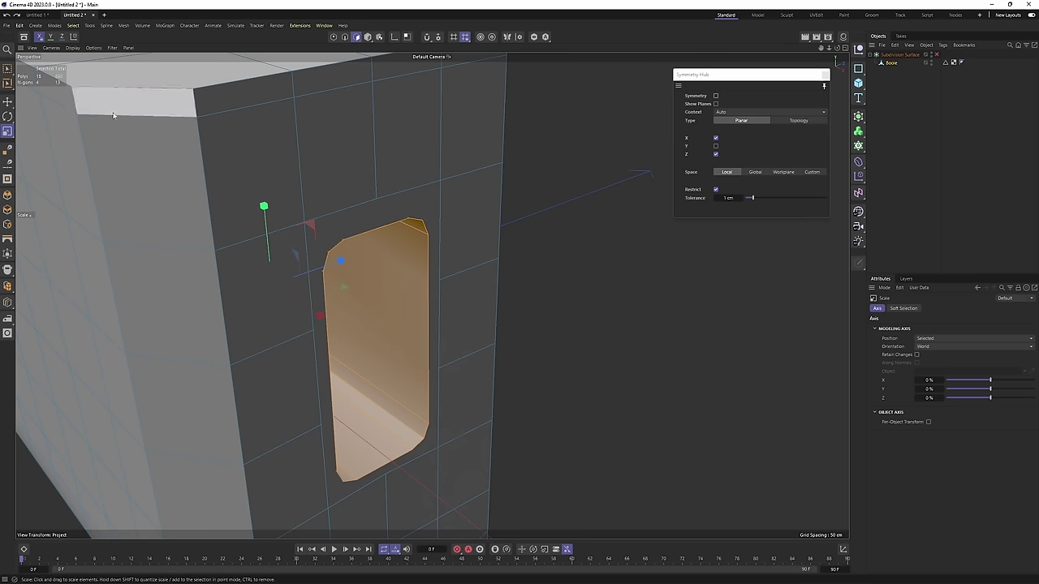
drag(603, 399, 560, 396)
middle_click(560, 395)
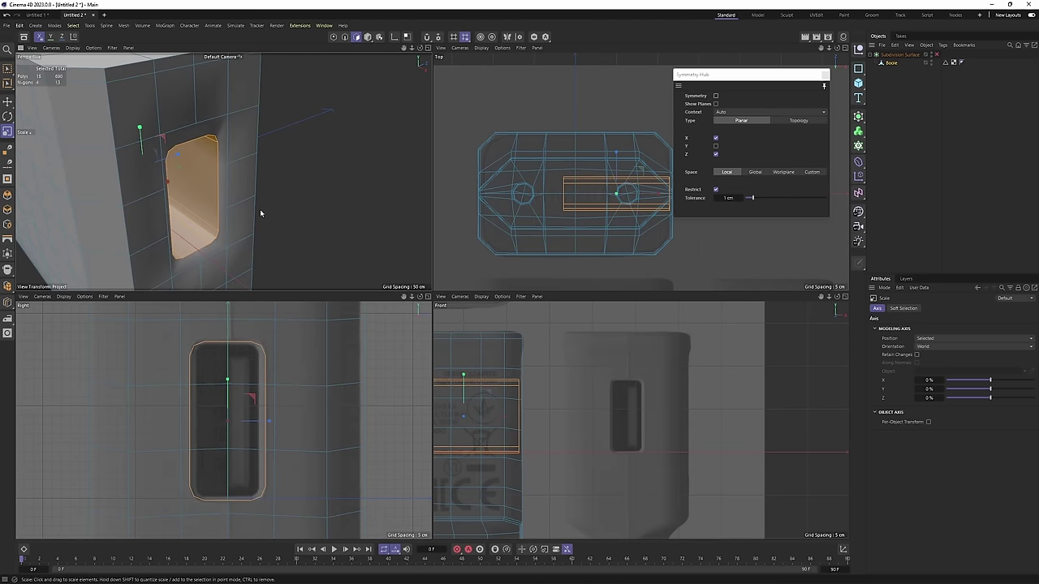
drag(261, 213, 373, 244)
middle_click(211, 188)
Bevel the port's outer rim edge loop with a 3 cm offset and 0 subdivisions.
key(Return)
key(e)
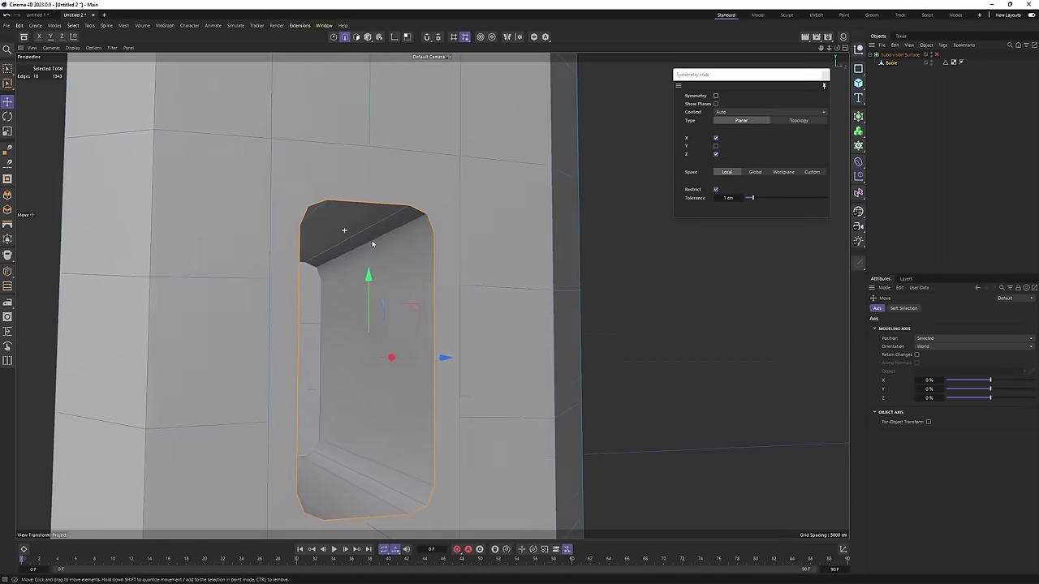
scroll(367, 255, down, 4)
scroll(398, 247, up, 5)
key(m)
key(s)
middle_click(418, 243)
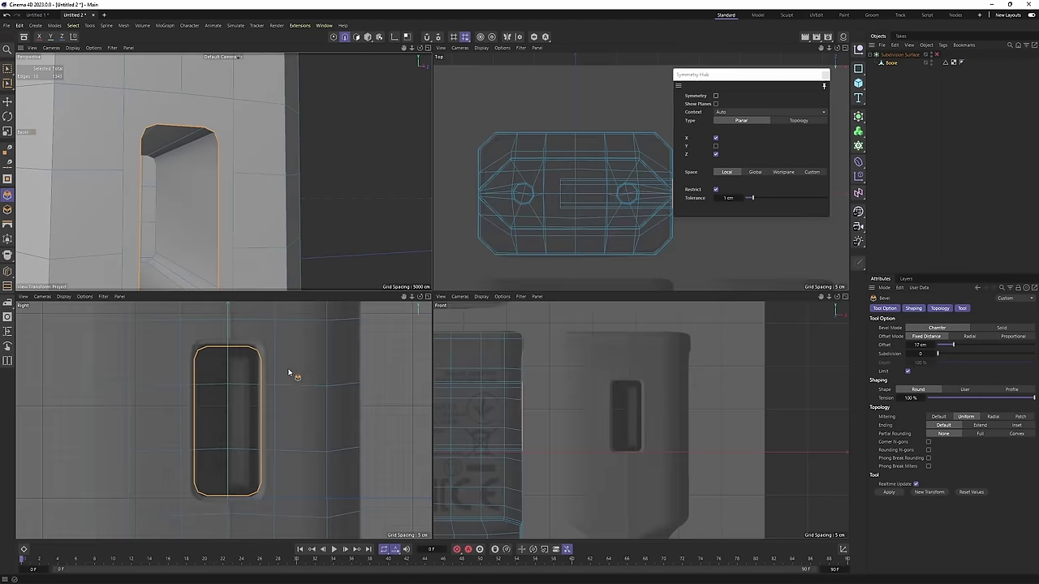
middle_click(288, 373)
drag(288, 372, 304, 372)
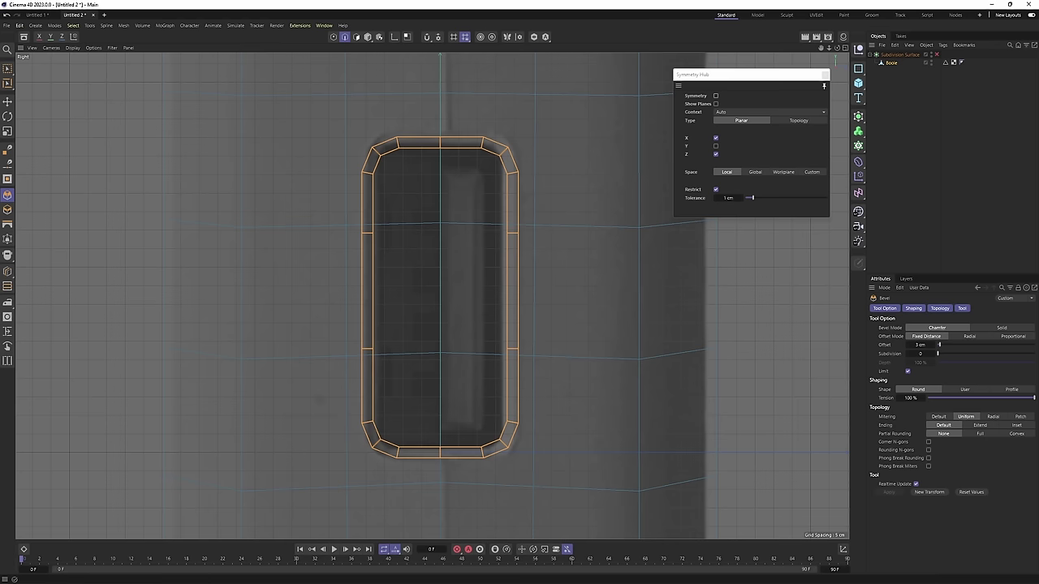
Try to change the rim bevel's offset to 4 cm.
drag(446, 267, 451, 267)
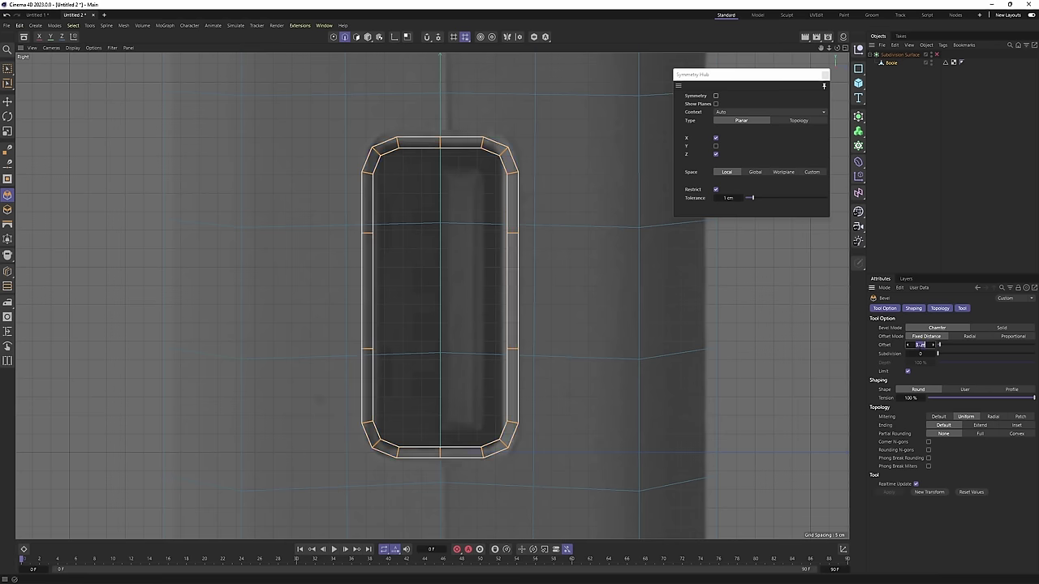
text(4)
key(Return)
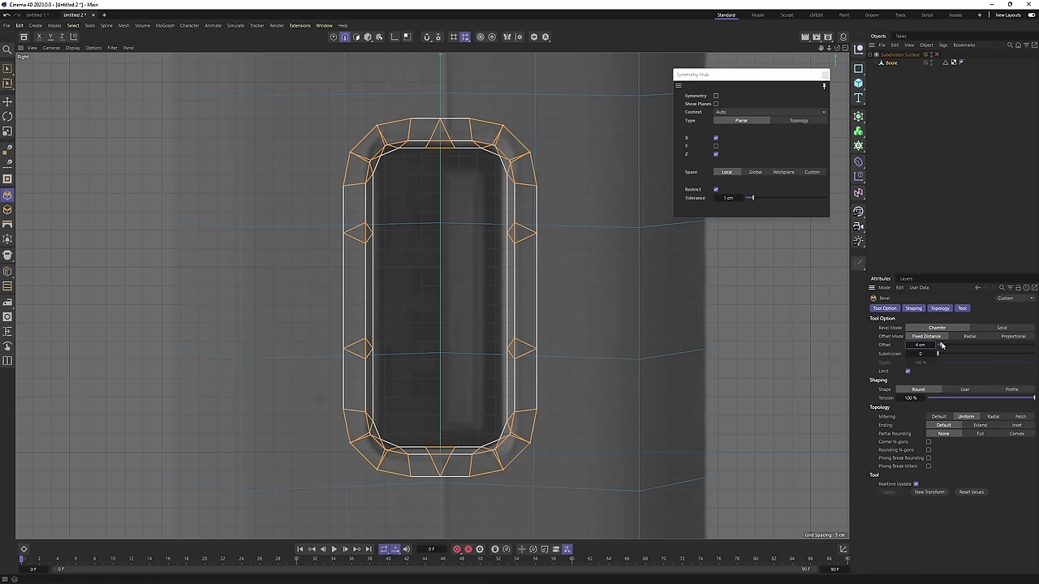
key(ctrl+z)
Use the Polygon Pen to connect the bevelled rim's side and middle points to the adjacent points of the surrounding mesh.
middle_click(763, 334)
middle_click(224, 173)
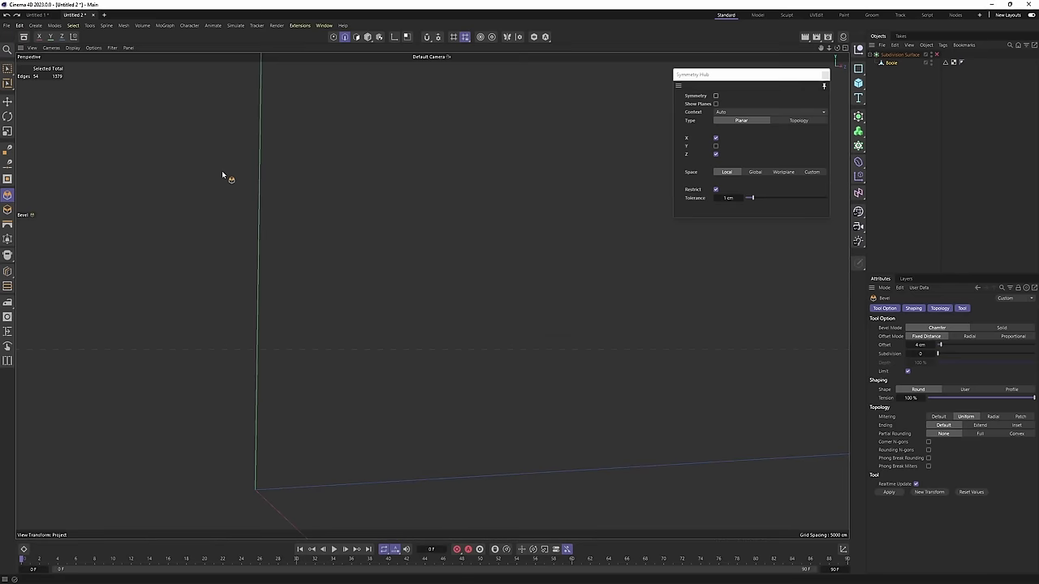
alt+drag(224, 174, 396, 319)
key(Return)
key(Return)
right_click(466, 168)
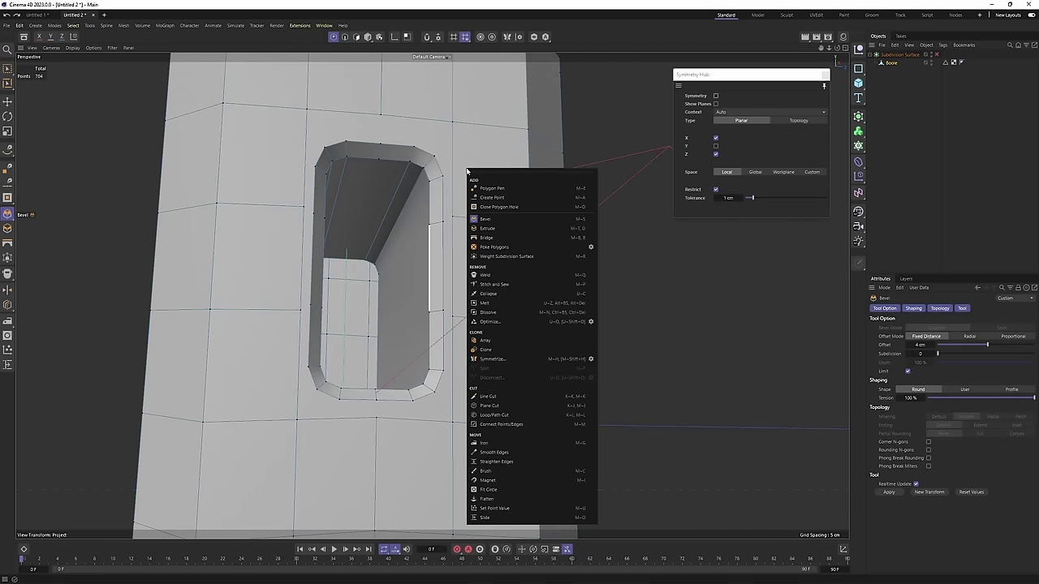
click(521, 190)
alt+drag(467, 271, 492, 284)
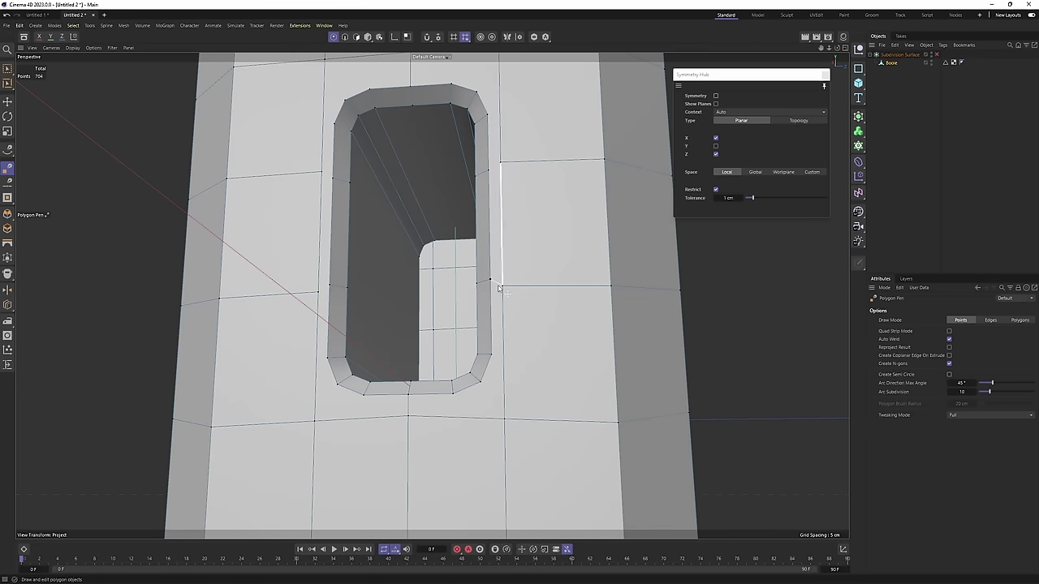
alt+drag(505, 174, 521, 218)
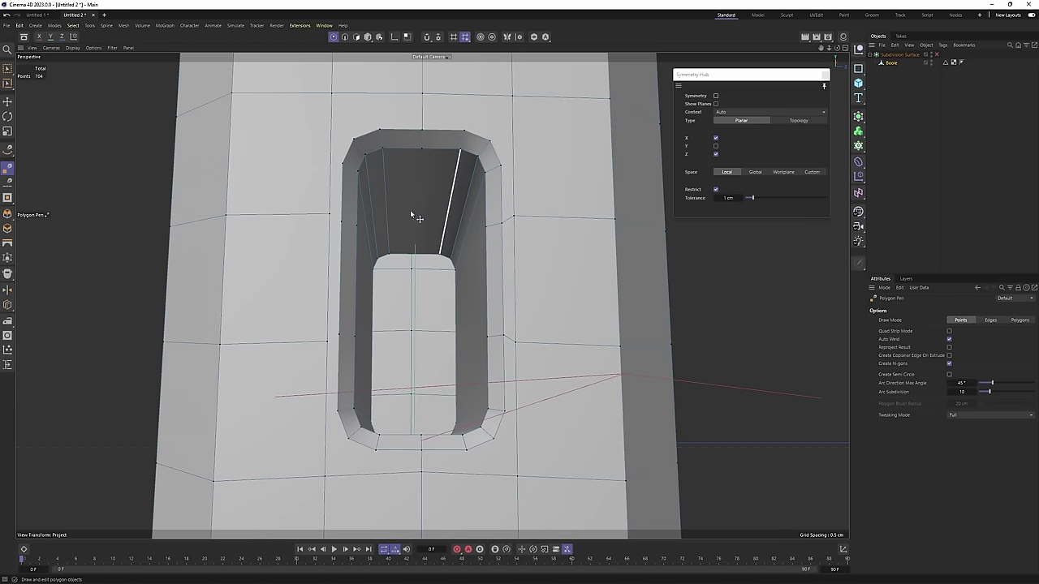
alt+drag(340, 225, 369, 308)
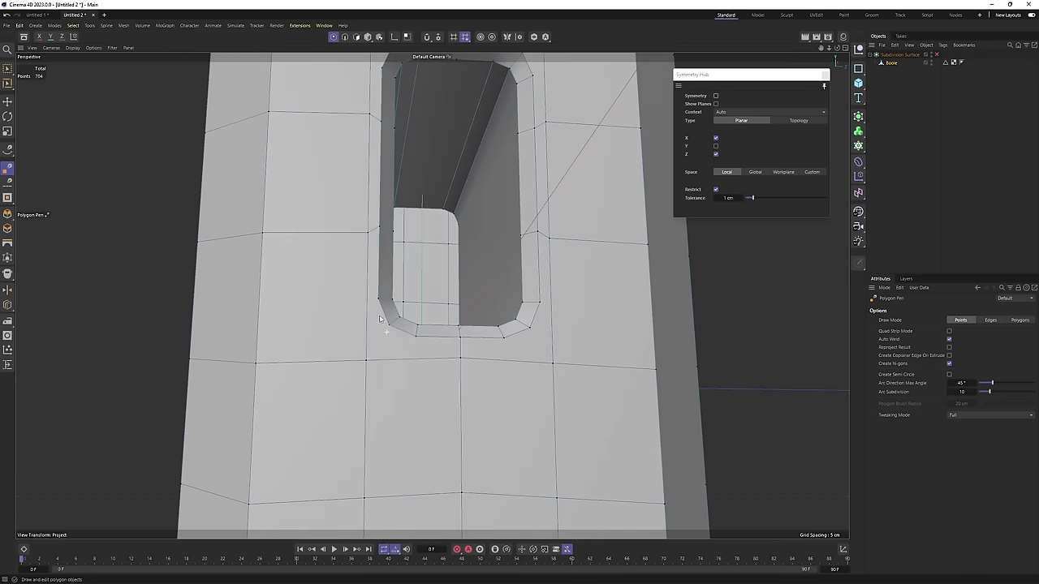
Add horizontal loop cuts around the charger body near the upper and lower corners of the port opening.
right_click(365, 310)
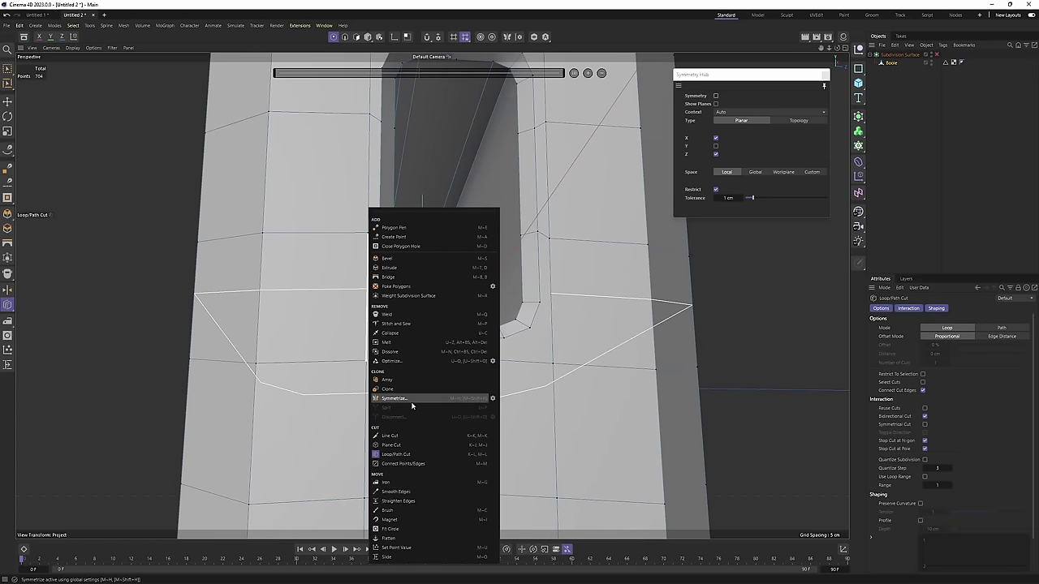
click(403, 450)
scroll(369, 308, up, 2)
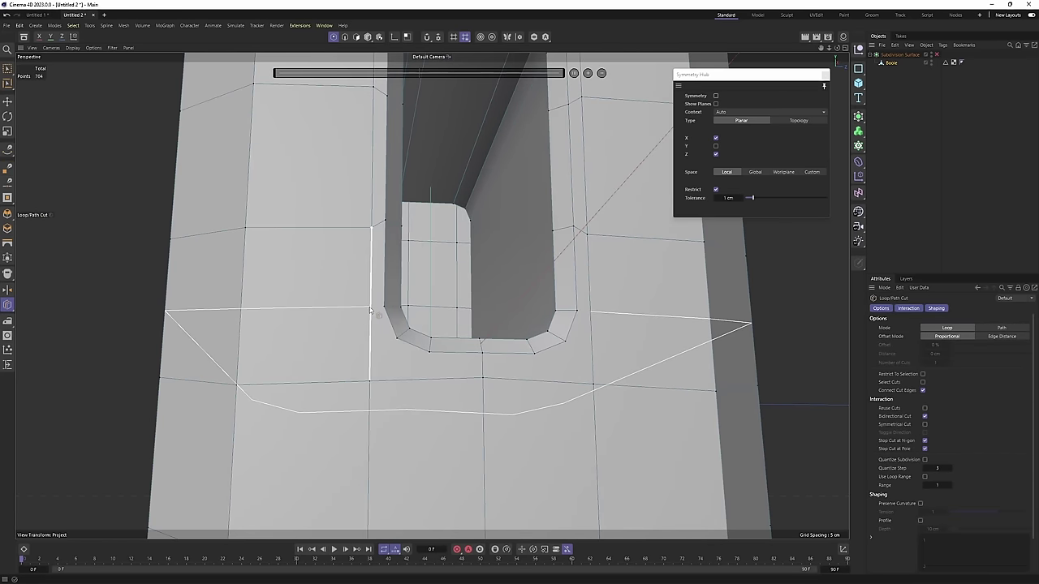
click(372, 311)
alt+middle_drag(523, 298, 467, 487)
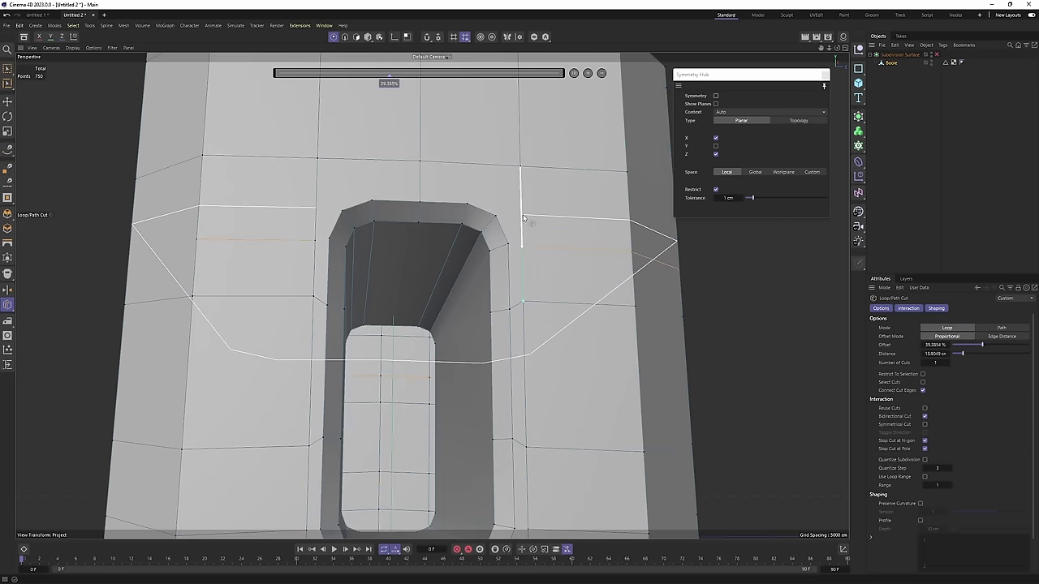
click(528, 221)
scroll(529, 221, down, 3)
alt+middle_drag(529, 221, 519, 132)
scroll(402, 344, up, 1)
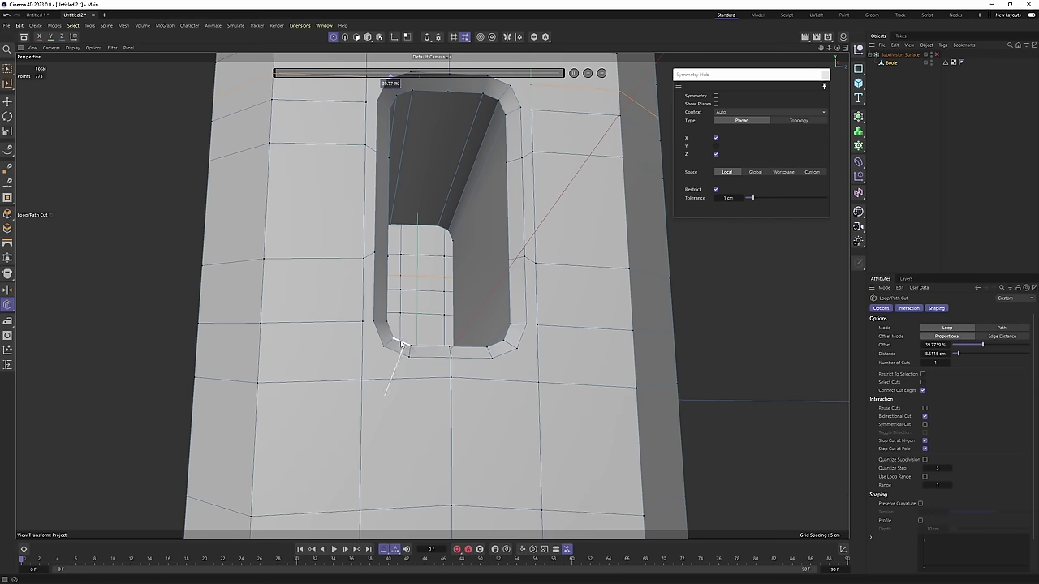
click(361, 354)
Use the Polygon Pen to connect the rim's lower corner points to the adjacent points of the body mesh below the port.
right_click(582, 309)
click(638, 235)
scroll(365, 321, up, 3)
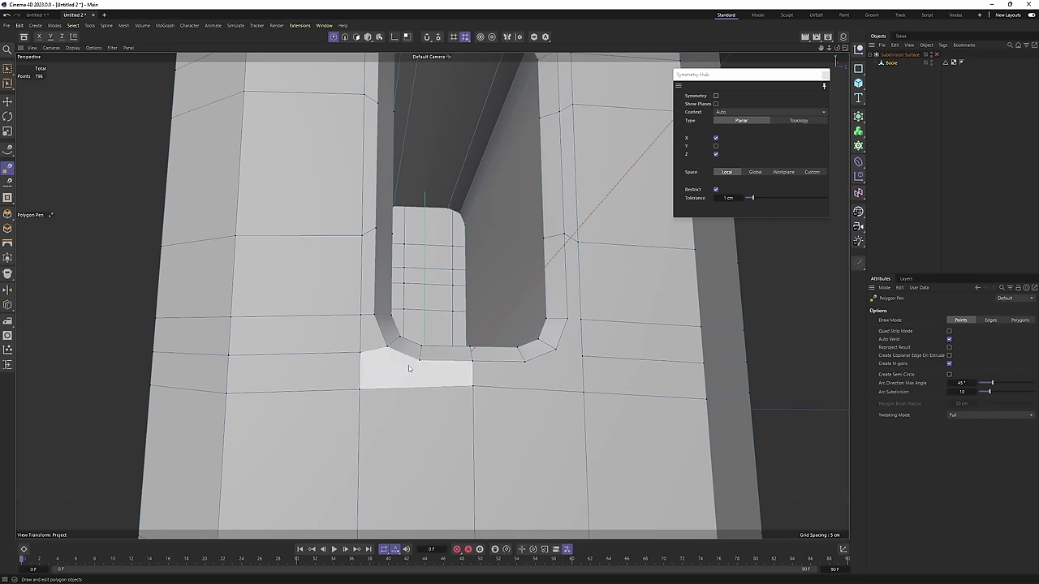
alt+drag(361, 357, 397, 361)
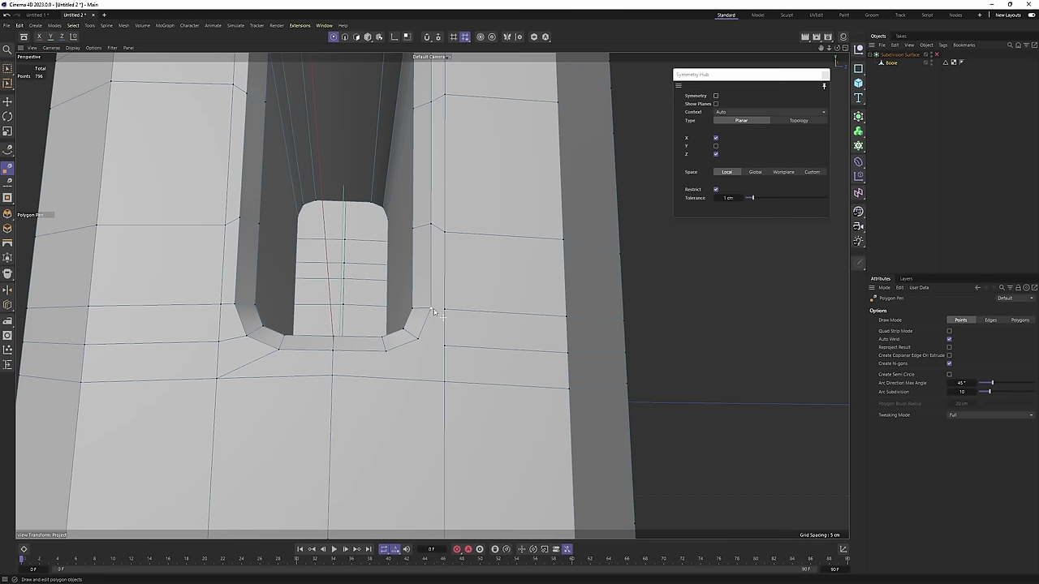
click(442, 382)
scroll(470, 360, down, 3)
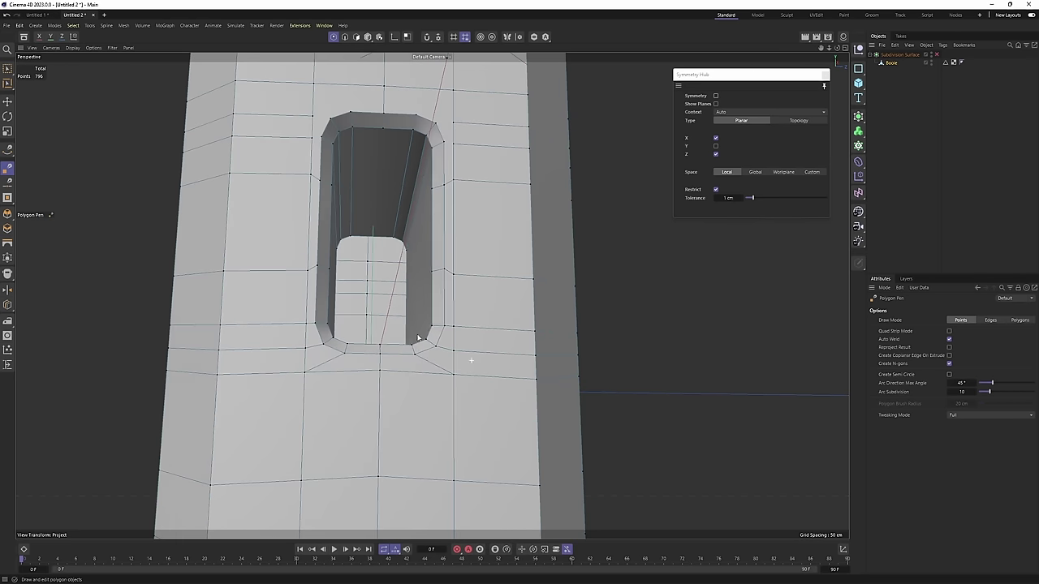
Connect the rim's upper corner points to the adjacent points of the surrounding mesh on both sides of the port.
alt+middle_drag(349, 122, 359, 268)
scroll(357, 266, up, 2)
alt+drag(349, 269, 360, 274)
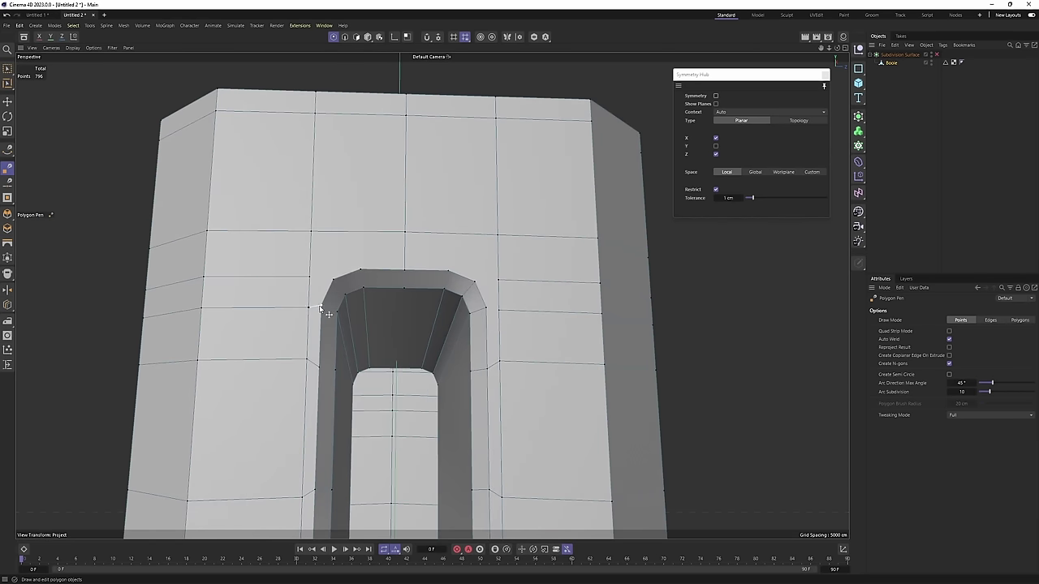
click(320, 308)
click(310, 278)
click(333, 280)
click(311, 233)
click(361, 271)
drag(496, 238, 448, 275)
Inspect the port opening with subdivision smoothing switched on and off.
scroll(442, 238, down, 4)
alt+drag(492, 314, 352, 192)
scroll(364, 258, up, 3)
key(k)
key(l)
scroll(352, 193, up, 2)
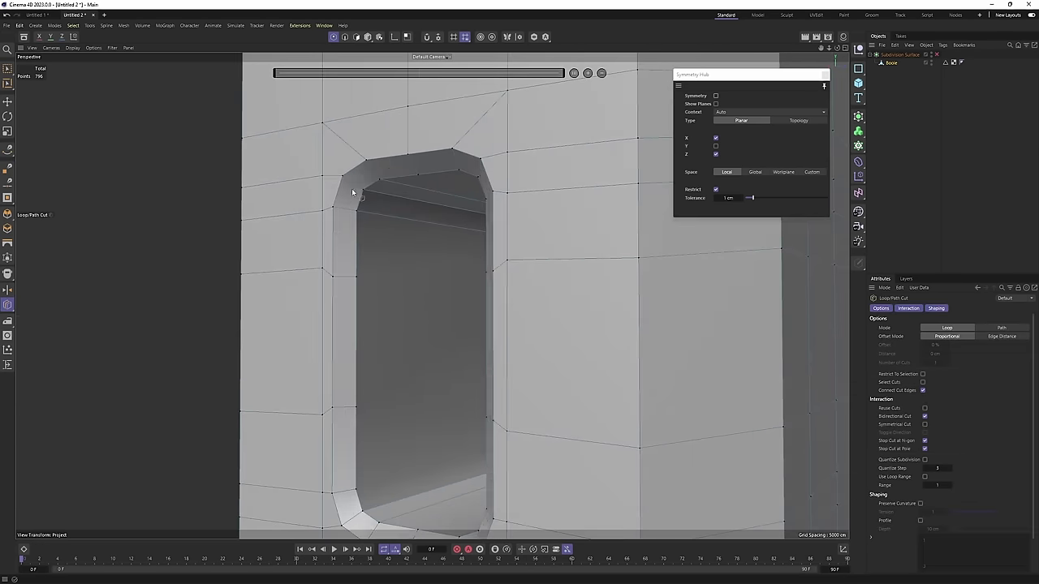
key(q)
key(q)
alt+drag(431, 295, 359, 308)
key(q)
key(q)
key(q)
key(q)
Use the Polygon Pen to cut horizontal edges across both inner side walls of the port, from the front rim to the far opening.
key(m)
key(e)
click(459, 301)
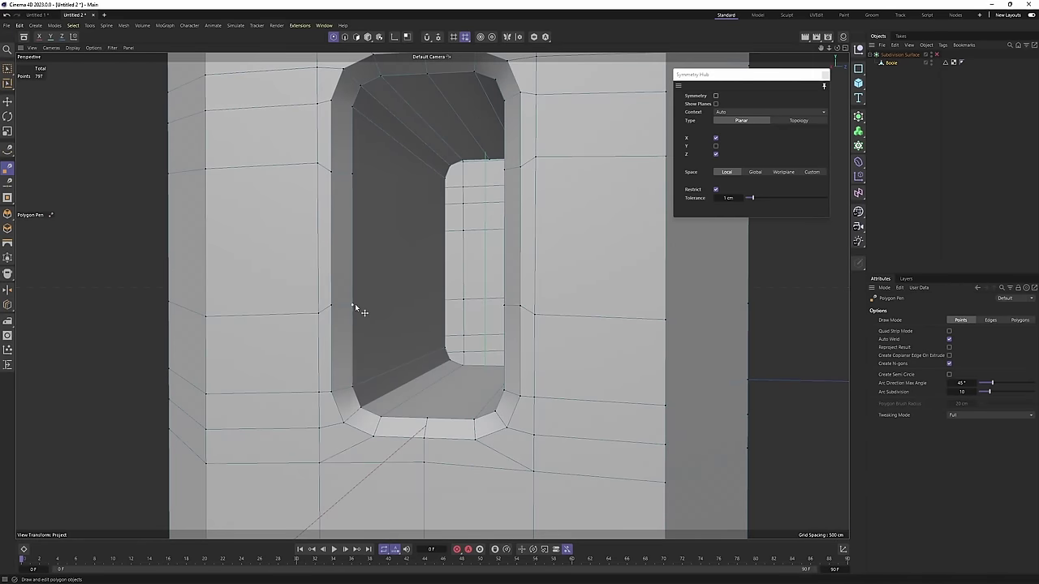
click(352, 175)
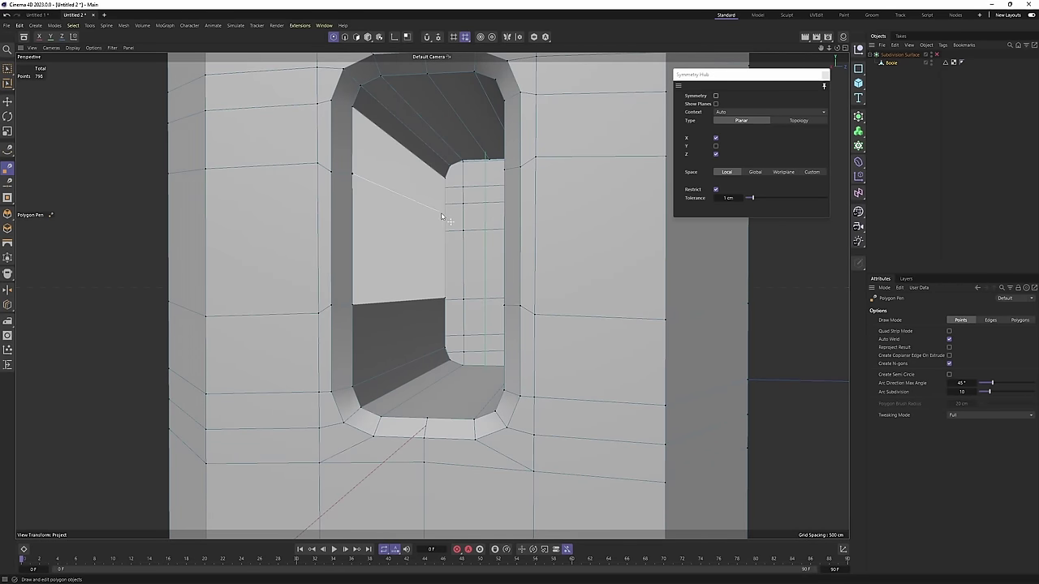
click(443, 216)
alt+drag(511, 230, 556, 271)
click(501, 295)
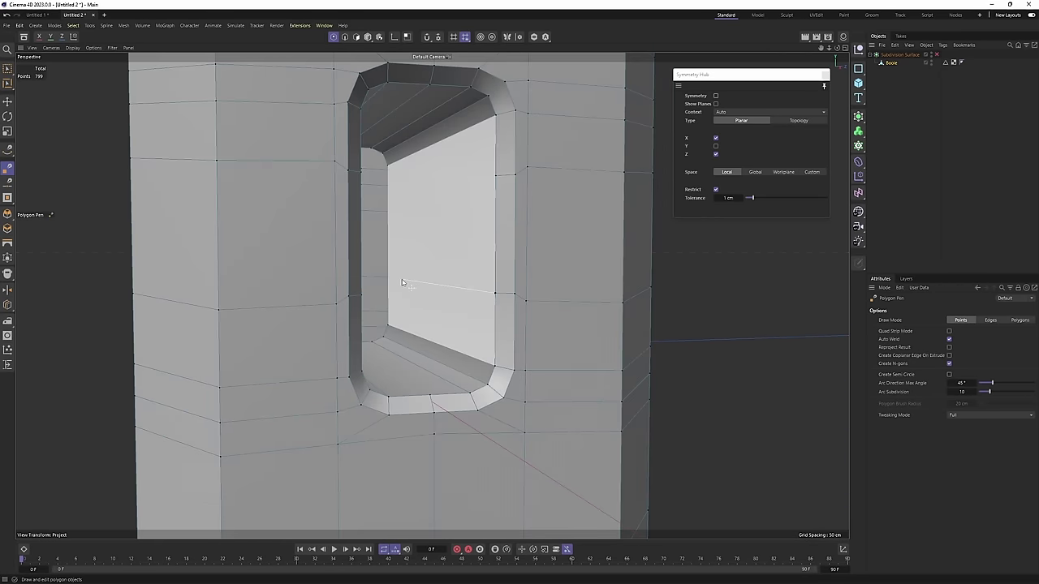
click(398, 281)
drag(495, 174, 489, 174)
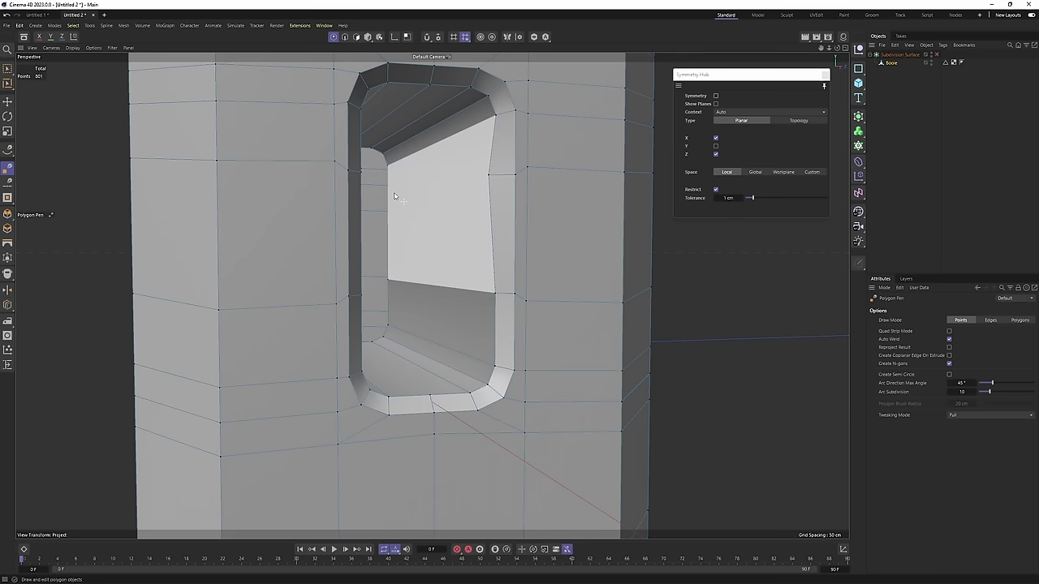
click(494, 176)
click(390, 197)
Cut an edge along the middle of the port's floor, from the front rim's centre point to the far opening.
alt+drag(426, 252, 529, 260)
click(936, 54)
click(997, 224)
alt+drag(410, 284, 567, 276)
key(q)
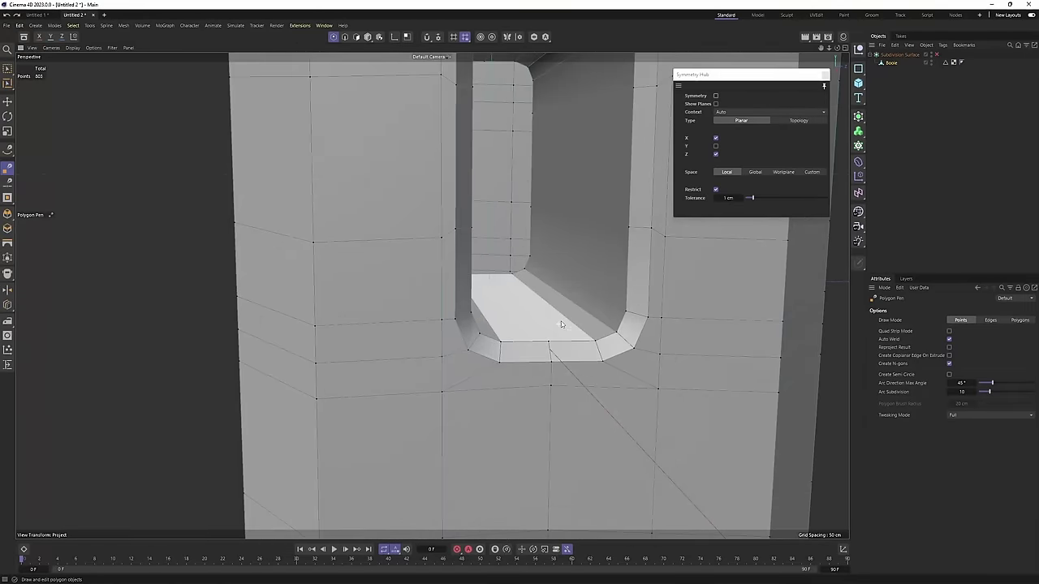
click(532, 351)
click(553, 241)
key(e)
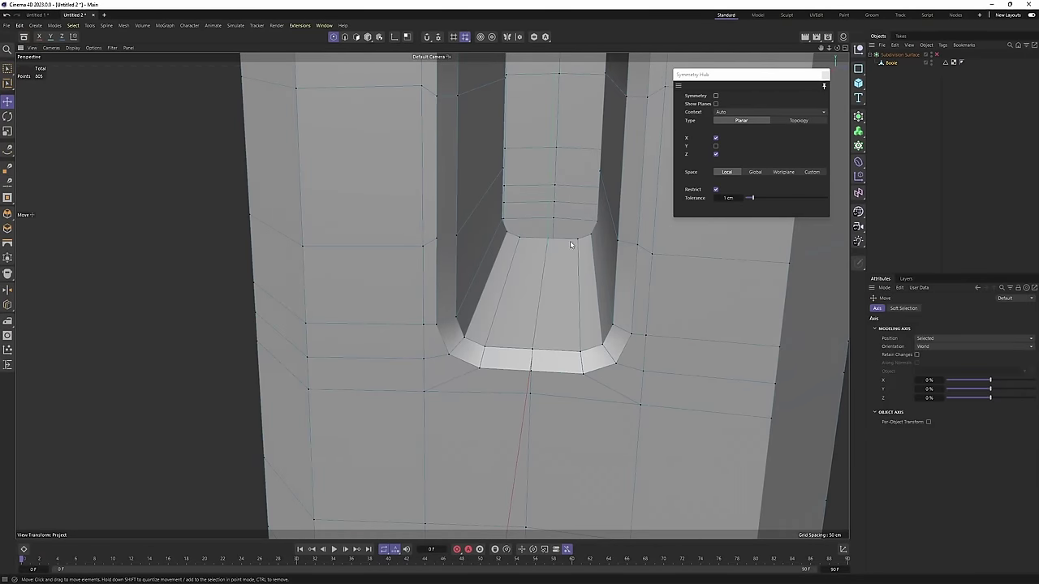
Add a loop cut around the port's bevelled rim, close to its outer edge.
key(q)
alt+drag(689, 255, 411, 292)
key(q)
key(k)
key(l)
scroll(411, 293, up, 4)
alt+middle_drag(410, 292, 399, 313)
key(q)
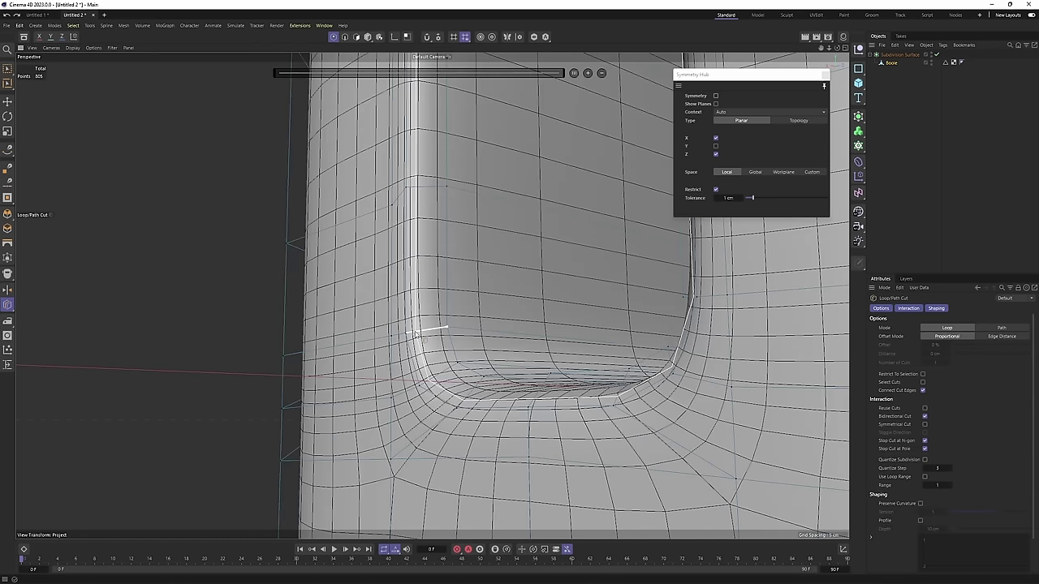
click(416, 332)
Compare the port's rim with subdivision smoothing on and off.
key(q)
key(q)
key(q)
key(q)
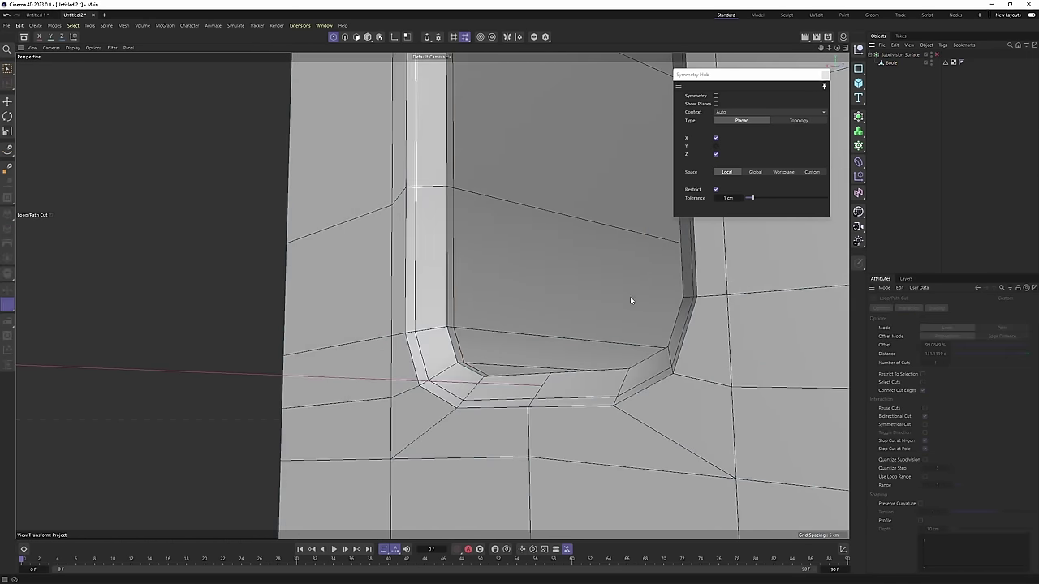
scroll(542, 278, down, 10)
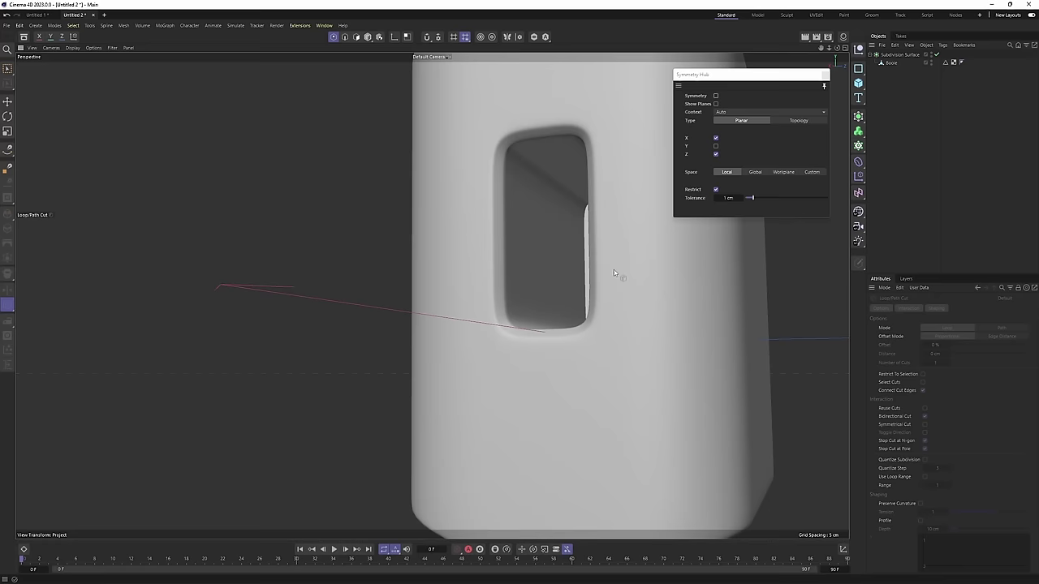
scroll(526, 258, up, 6)
key(q)
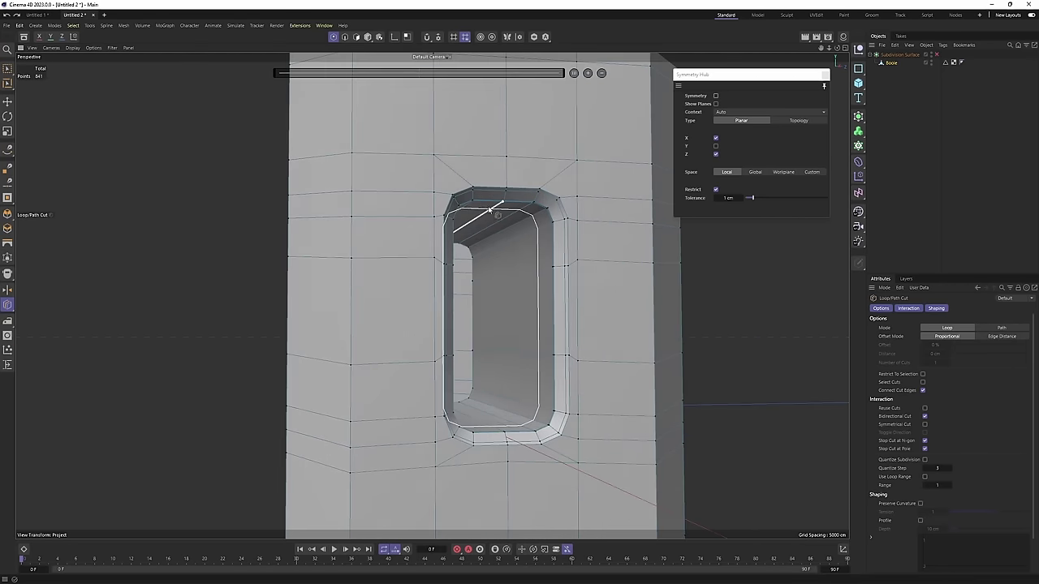
Level the horizontal edge loop crossing the upper part of the port by scaling it along the vertical axis.
alt+drag(498, 206, 468, 216)
key(e)
key(Return)
scroll(512, 273, down, 2)
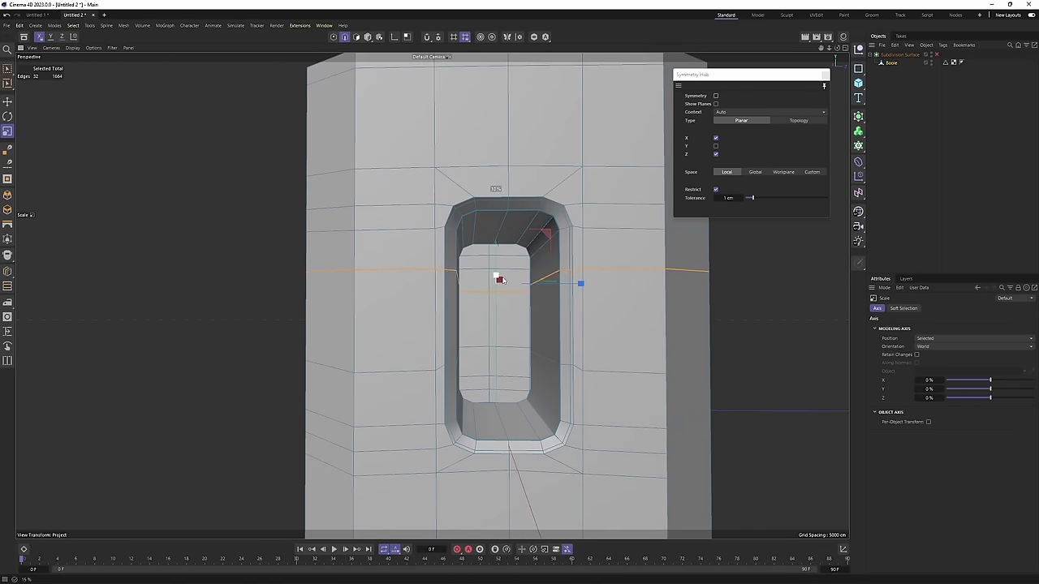
key(e)
scroll(499, 282, up, 2)
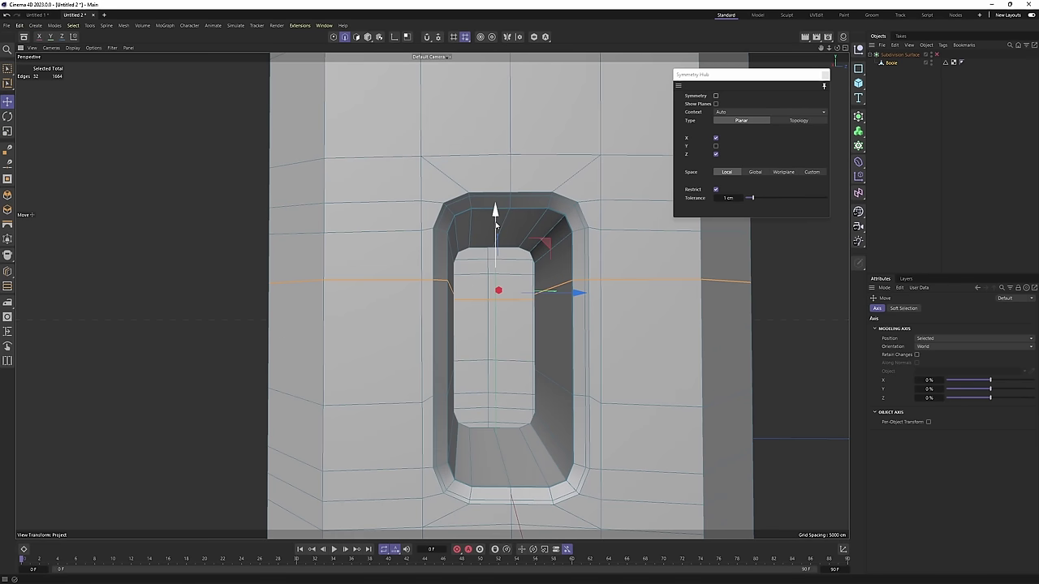
alt+drag(494, 198, 430, 279)
scroll(431, 278, up, 3)
Raise the levelled edge loop towards the port's upper corners, matching the neighbouring rim polygons in size.
key(Return)
click(430, 266)
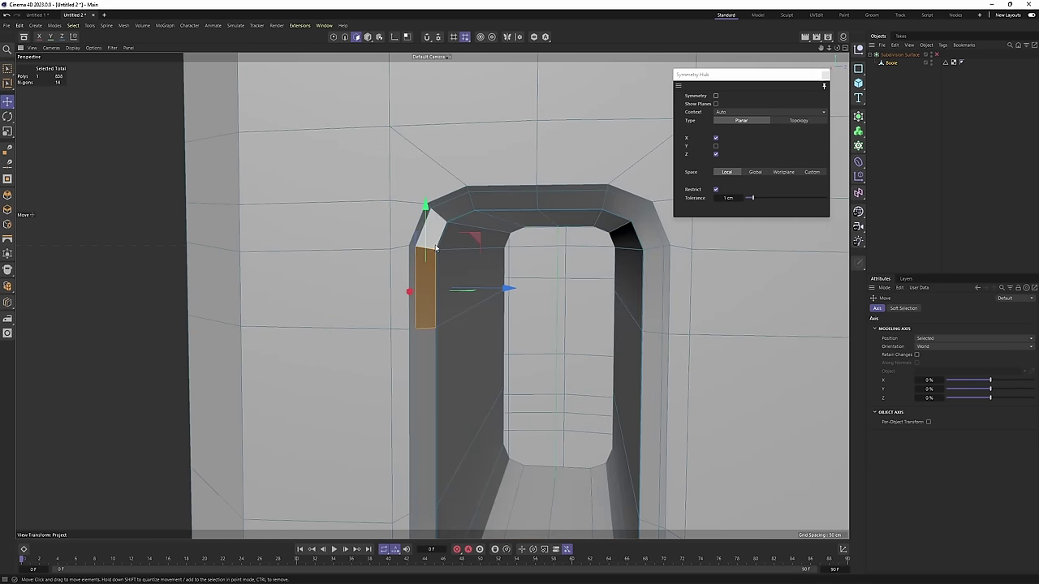
shift+click(507, 202)
alt+drag(506, 203, 413, 290)
key(Return)
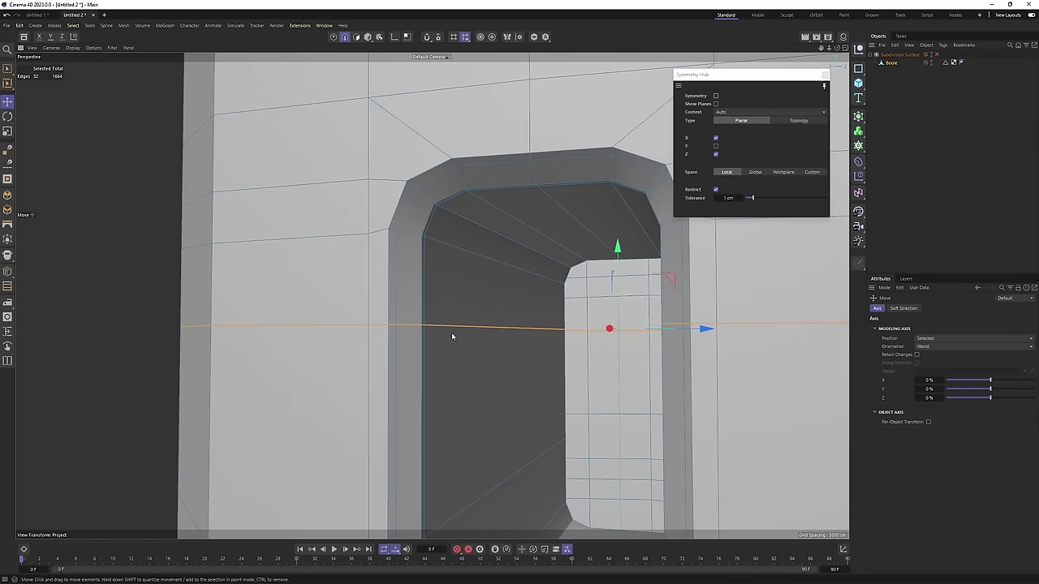
key(ctrl+3)
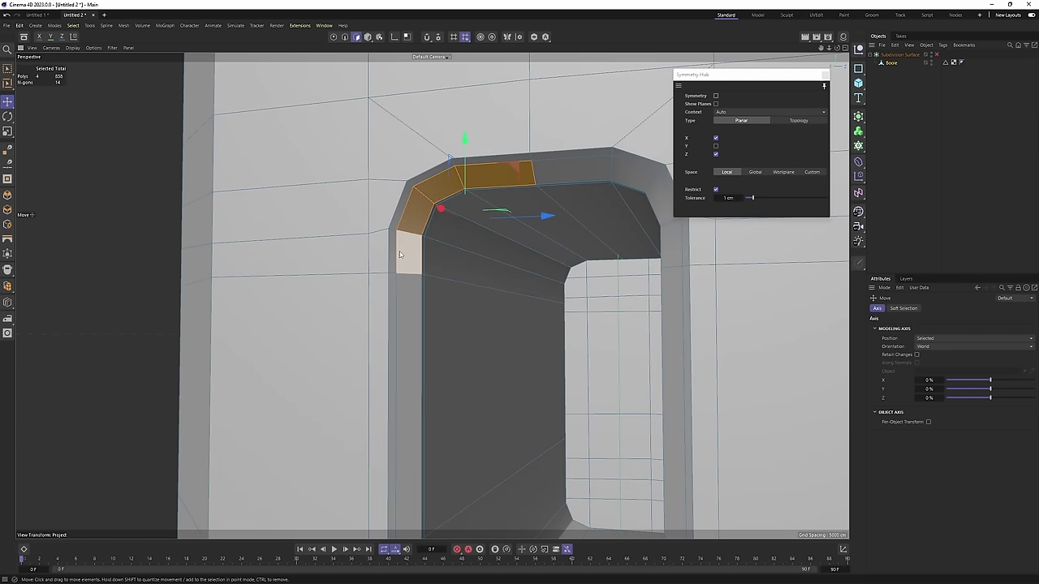
key(ctrl+2)
Lower the horizontal edge loop in the lower part of the port towards the port's bottom corners.
alt+drag(438, 196, 479, 285)
key(t)
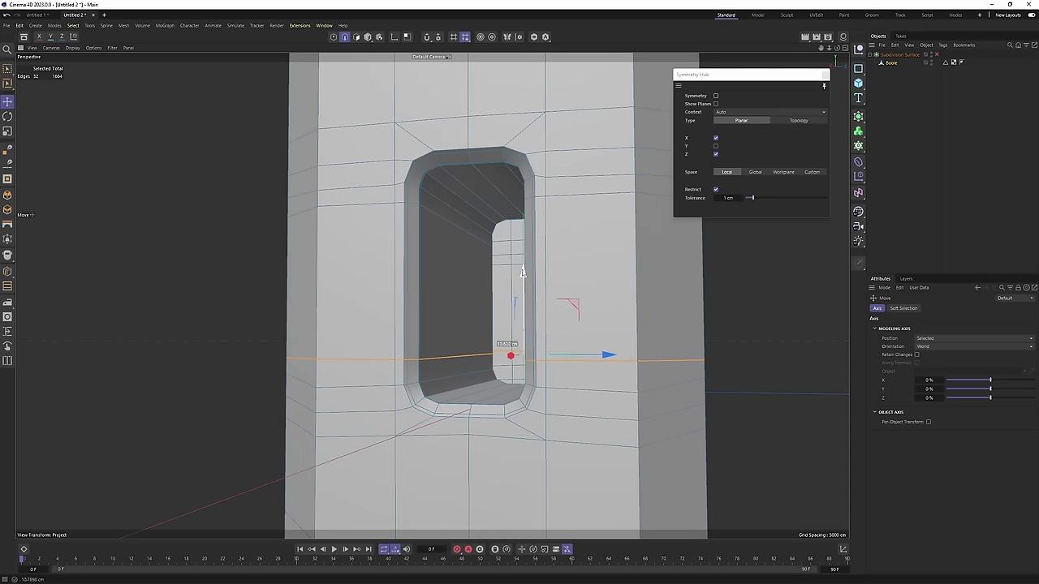
alt+drag(431, 294, 420, 315)
scroll(438, 300, up, 2)
Examine the spacing of the horizontal edge loops around the port and the charger body from several angles.
key(q)
click(929, 223)
alt+drag(485, 286, 456, 251)
key(ctrl+z)
key(ctrl+z)
scroll(432, 296, down, 2)
alt+drag(432, 296, 427, 248)
scroll(423, 284, down, 2)
scroll(423, 284, down, 1)
alt+drag(424, 284, 440, 287)
alt+middle_drag(441, 288, 497, 286)
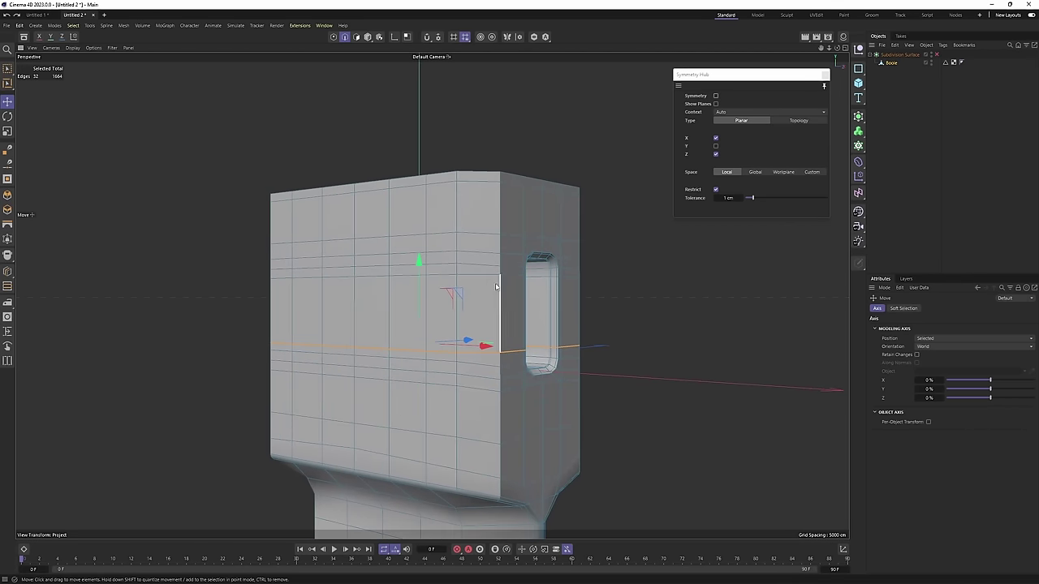
alt+drag(496, 286, 414, 285)
alt+drag(480, 237, 451, 255)
key(Return)
alt+drag(513, 291, 427, 276)
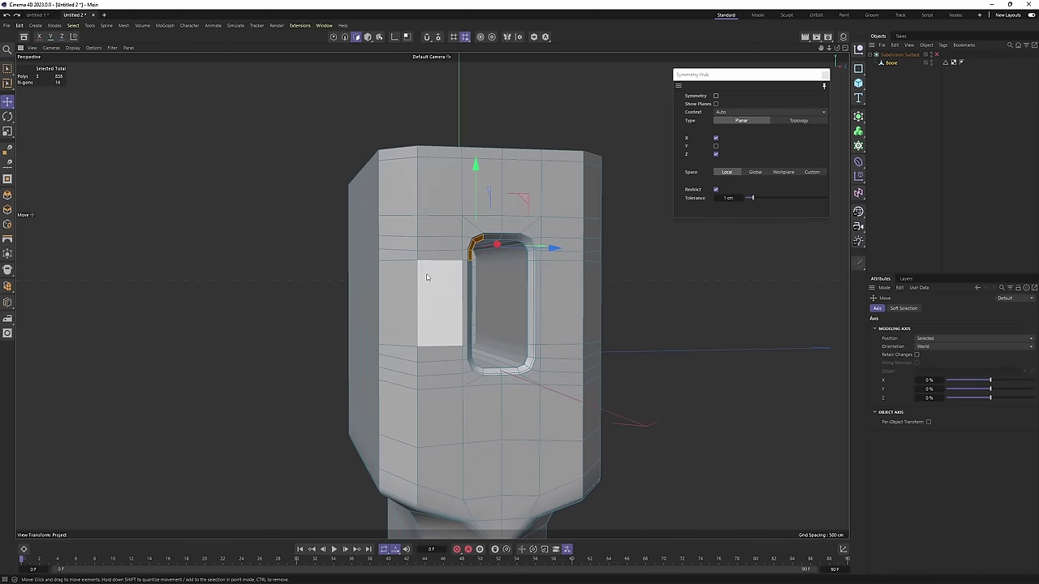
Select the four horizontal edge loops near the port's upper corners and the four near its lower corners.
key(Return)
key(Return)
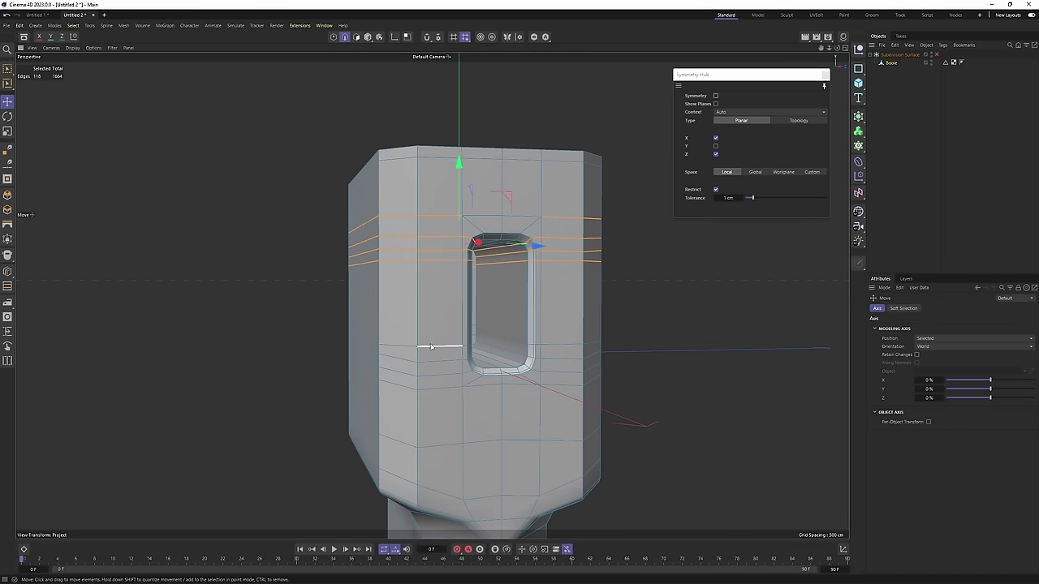
alt+drag(441, 392, 454, 343)
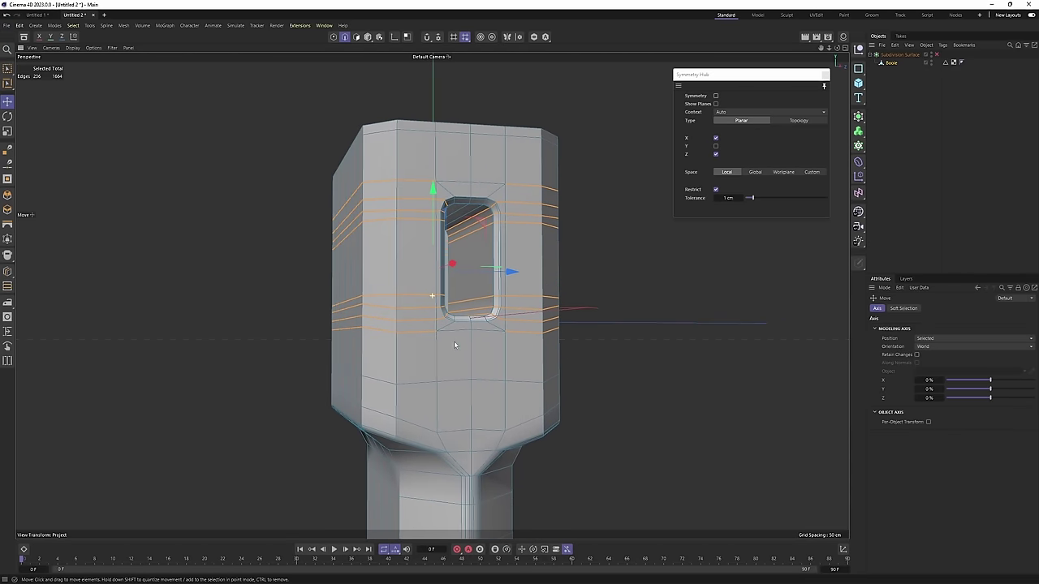
alt+right_drag(455, 342, 502, 324)
alt+drag(502, 325, 448, 313)
alt+right_drag(448, 313, 432, 310)
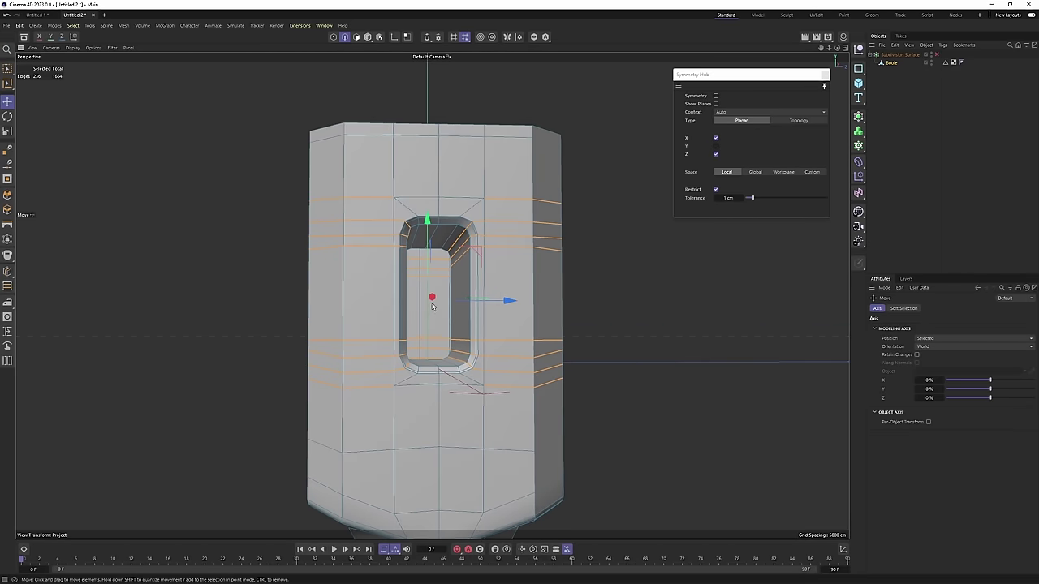
alt+right_drag(433, 268, 451, 261)
alt+drag(451, 261, 399, 227)
Deselect the loop edges in and around the port opening with a Rectangle Selection.
right_click(538, 308)
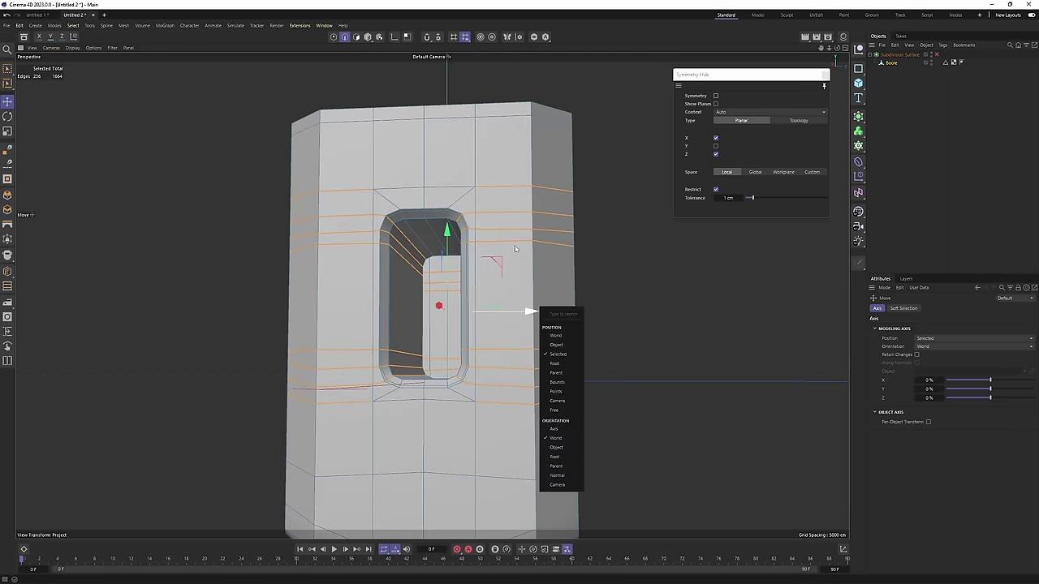
click(497, 280)
click(54, 101)
alt+right_drag(411, 233, 386, 219)
alt+drag(406, 218, 373, 219)
drag(356, 177, 473, 354)
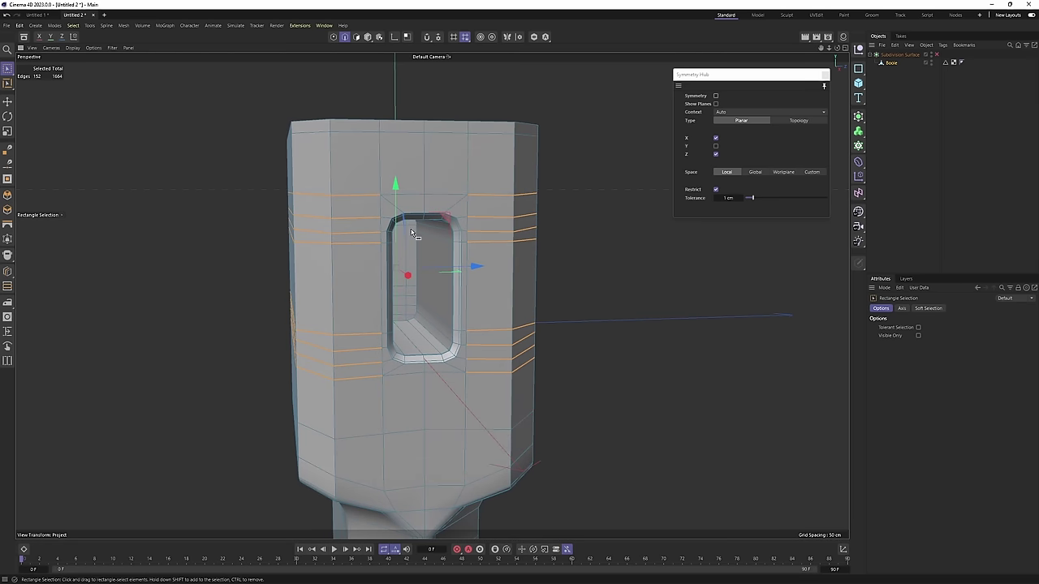
scroll(426, 207, up, 5)
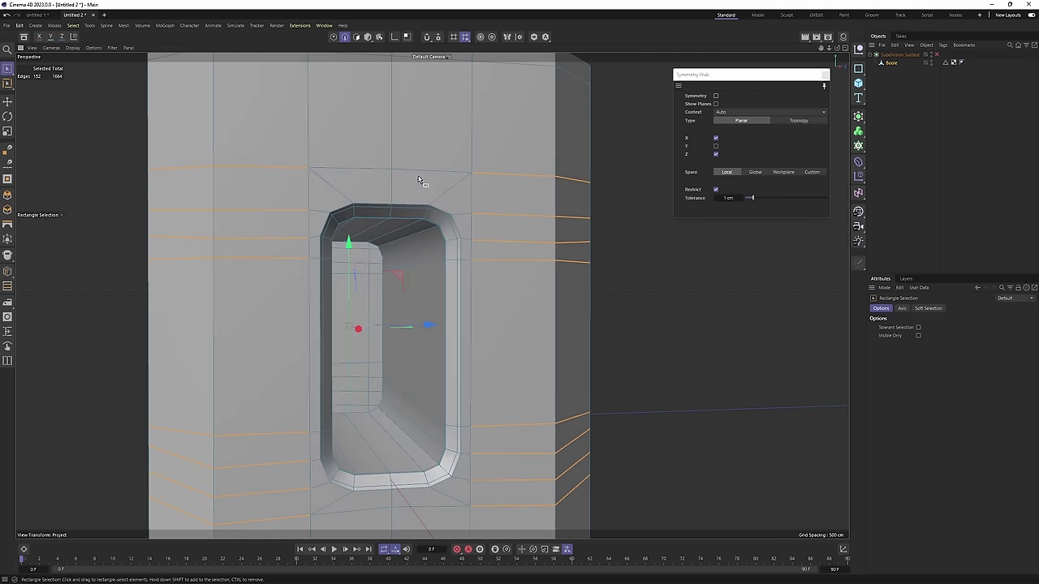
scroll(430, 233, down, 5)
Add the missing edges across the body's plain opposite face back to the selection for all eight loops.
alt+drag(430, 233, 390, 239)
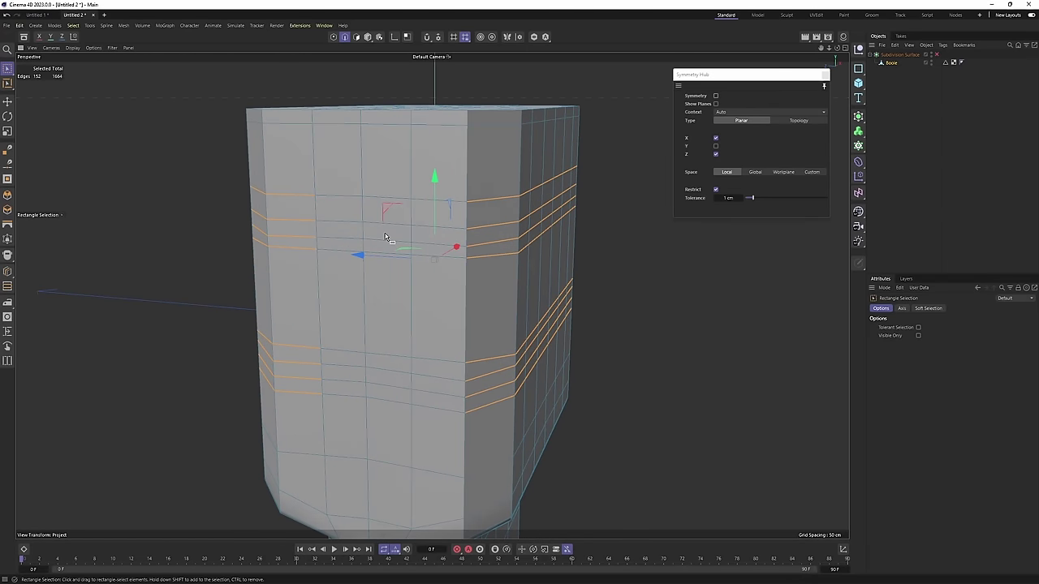
key(e)
scroll(478, 202, up, 3)
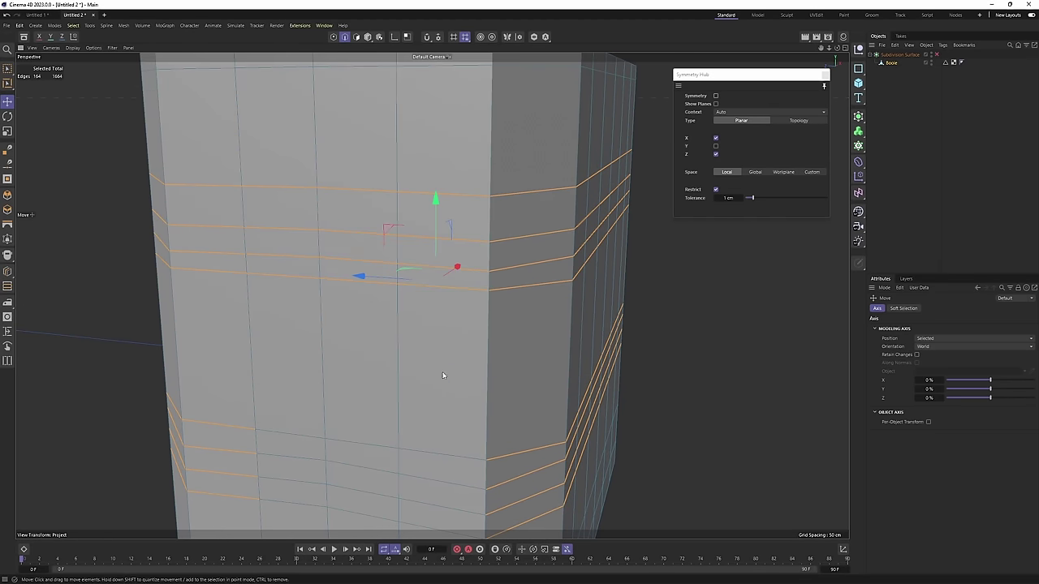
alt+drag(443, 375, 347, 307)
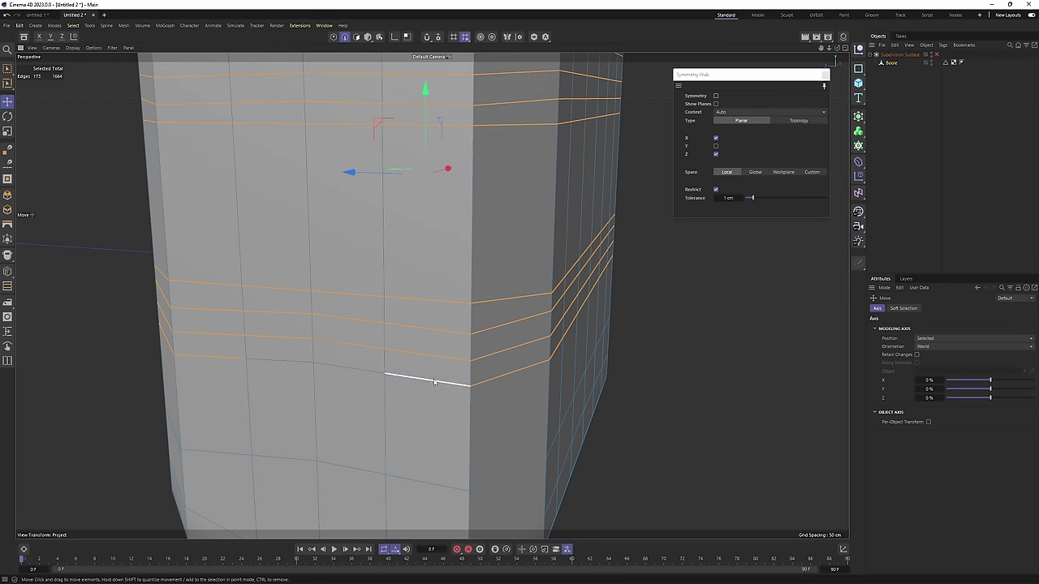
alt+drag(284, 370, 432, 346)
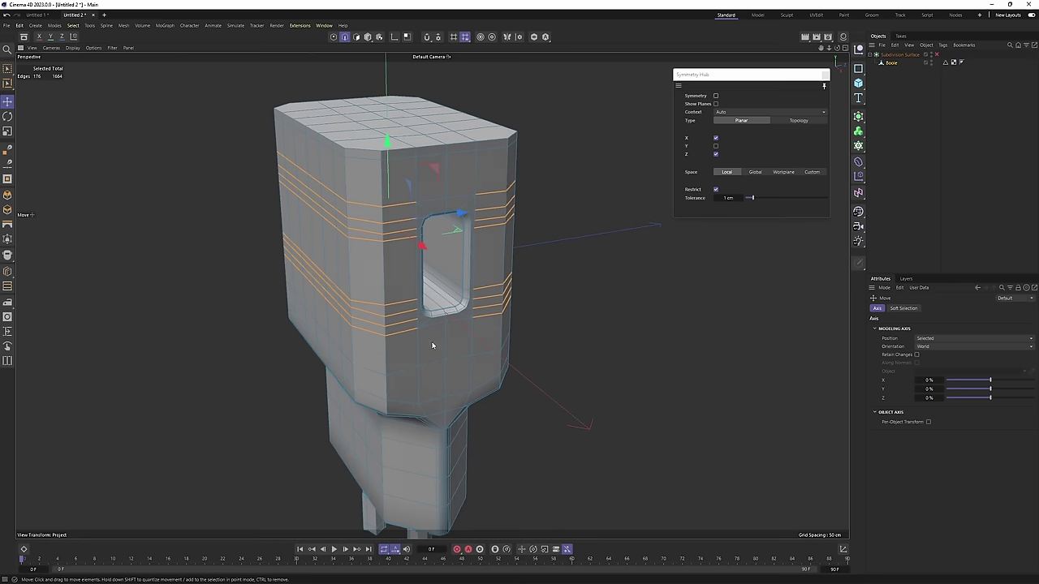
Even out the eight selected horizontal edge loops around the body with Equal Spacing at 100% strength.
right_click(626, 316)
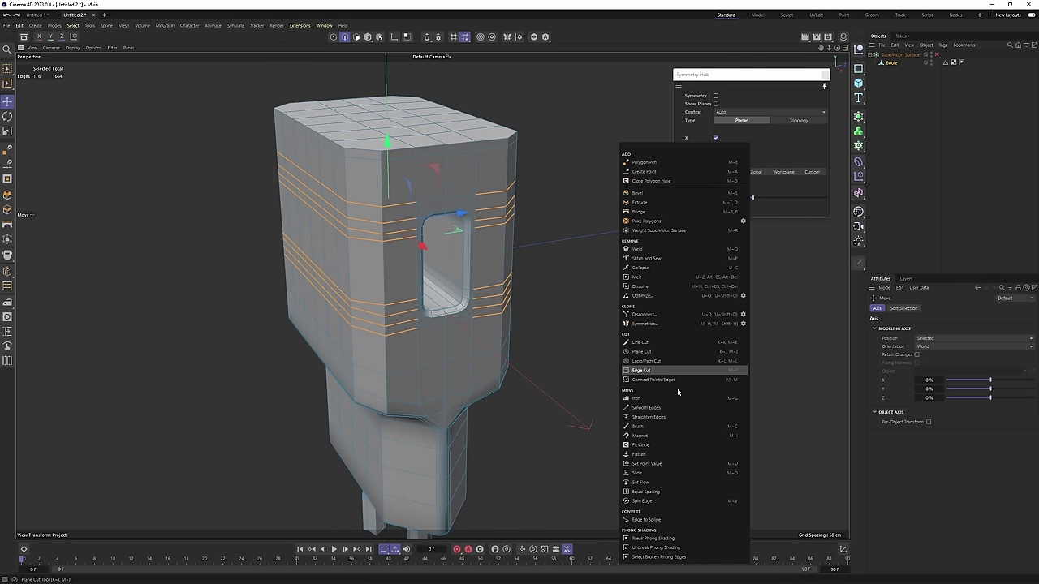
click(646, 492)
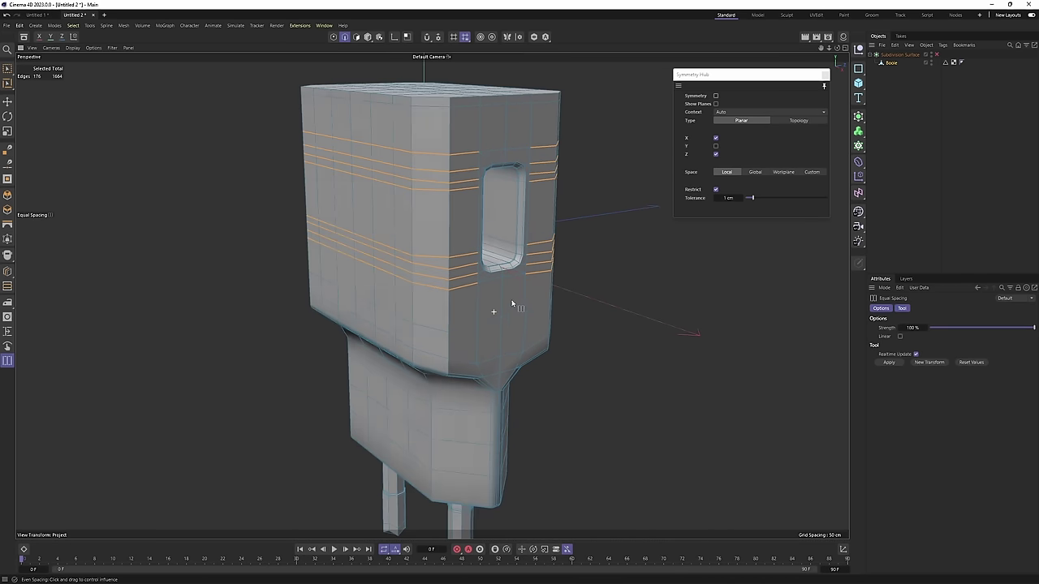
alt+drag(487, 283, 431, 294)
click(963, 184)
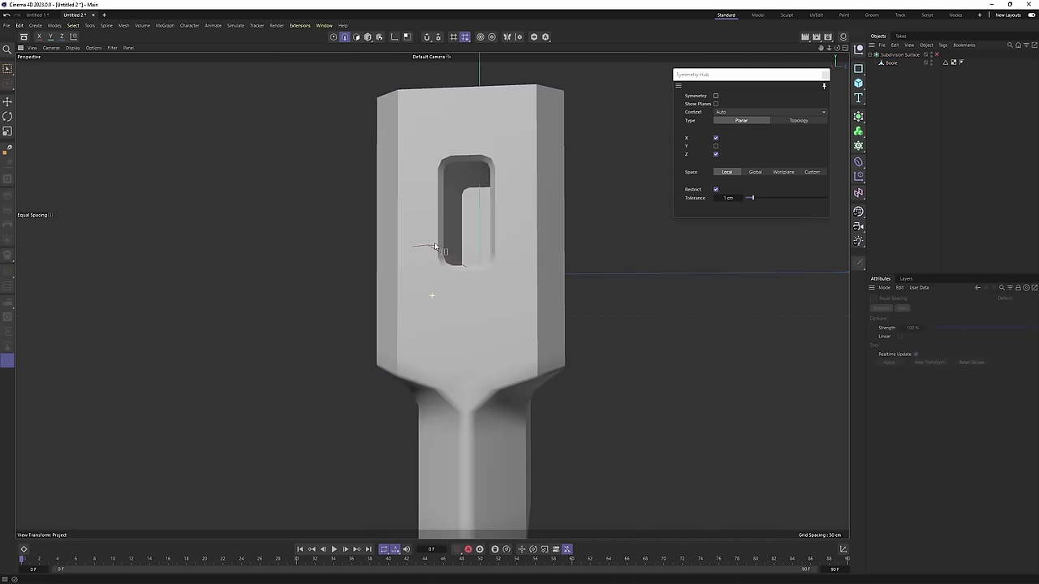
Examine the edge loop spacing around the port and the body with Gouraud Shading (Lines) on.
scroll(431, 294, down, 1)
key(n)
key(b)
alt+drag(500, 201, 431, 295)
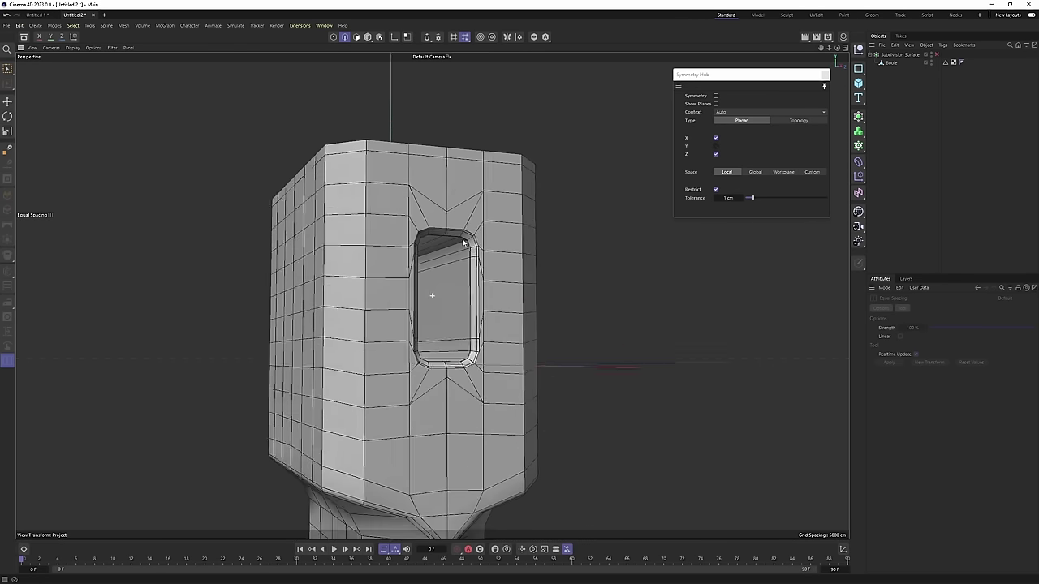
alt+right_drag(430, 294, 507, 195)
Move the middle points just above and below the port vertically, away from the opening.
key(Return)
click(890, 65)
key(Return)
key(e)
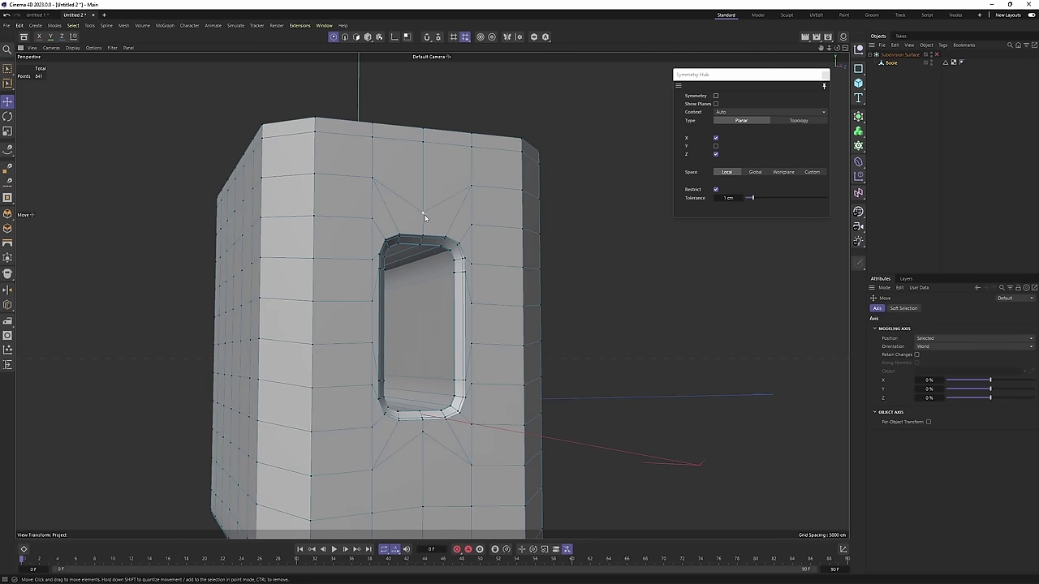
alt+drag(362, 341, 431, 360)
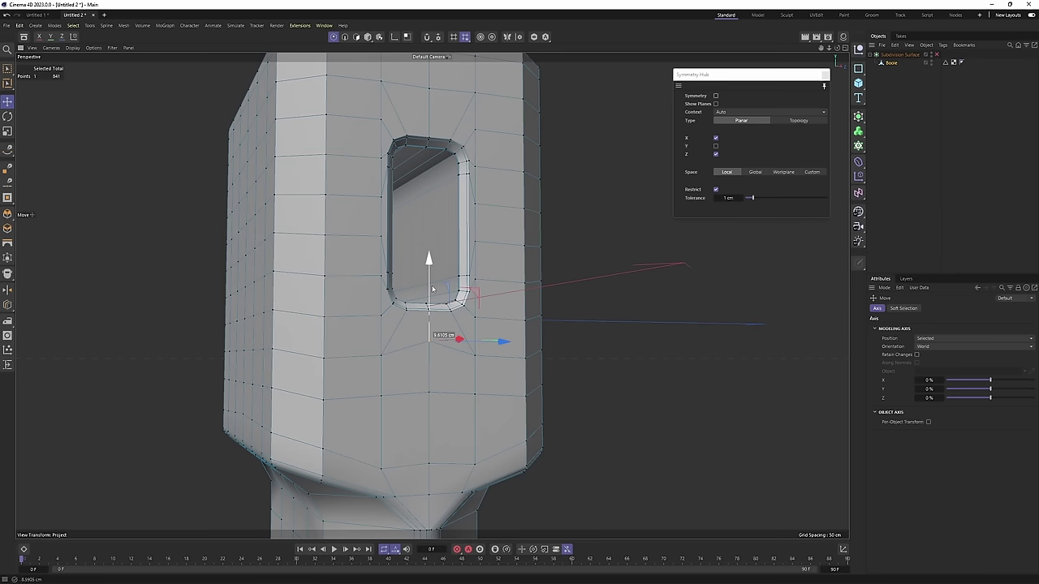
mouse_move(439, 200)
alt+mouse_down()
mouse_move(408, 239)
mouse_move(488, 248)
mouse_move(468, 283)
mouse_move(471, 339)
mouse_move(434, 295)
mouse_move(511, 283)
mouse_move(325, 296)
alt+mouse_up()
click(937, 55)
Examine the shoulder between the body and the plug section from several angles with the subdivision on and off.
click(946, 125)
scroll(488, 248, down, 3)
click(379, 301)
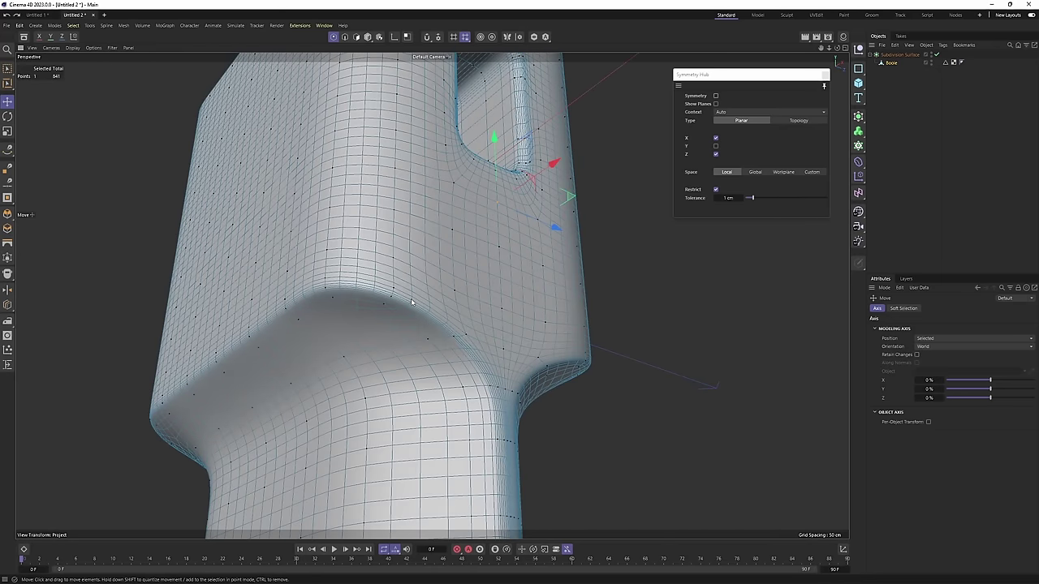
key(q)
key(Return)
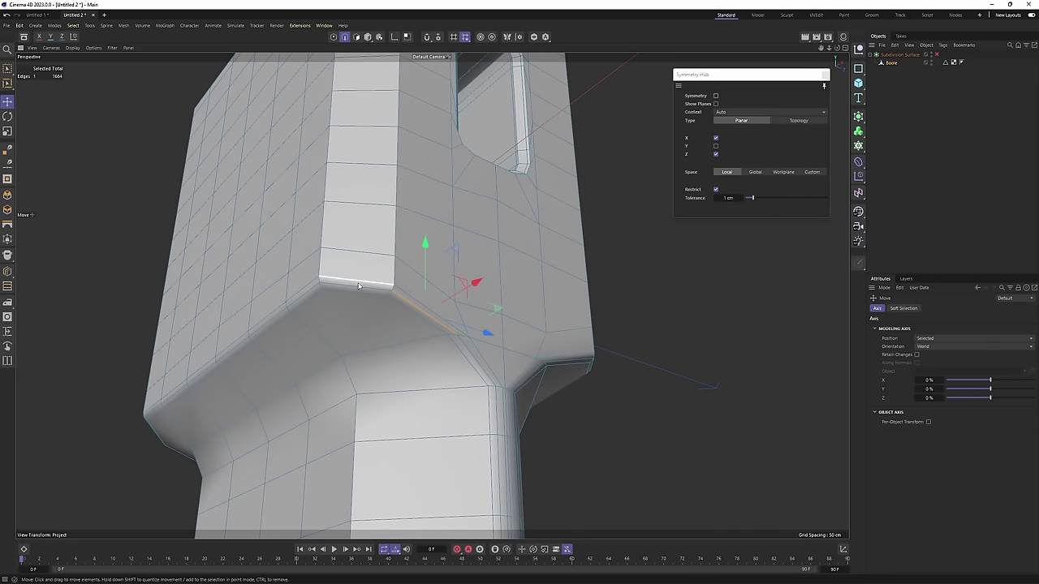
alt+drag(369, 296, 501, 263)
scroll(482, 292, down, 2)
click(926, 201)
key(ctrl+z)
key(q)
click(884, 209)
scroll(575, 272, down, 2)
alt+drag(450, 308, 502, 302)
scroll(462, 215, up, 3)
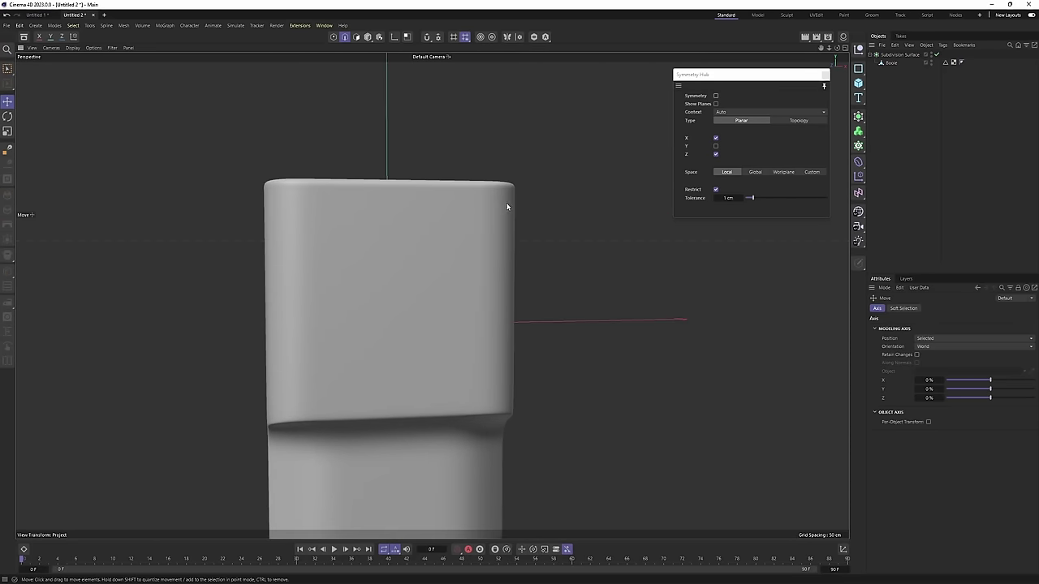
Compare the charger with the reference images in the orthographic views and examine the SAMSUNG top face reference in the front view.
scroll(431, 295, down, 3)
alt+drag(431, 295, 410, 190)
middle_click(410, 190)
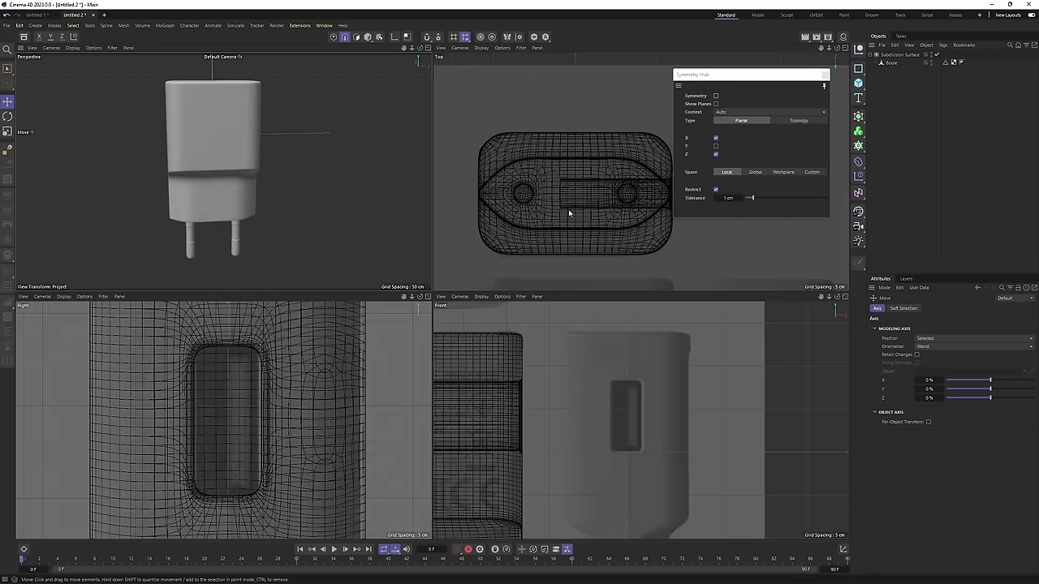
middle_click(568, 213)
scroll(443, 280, down, 3)
middle_click(400, 283)
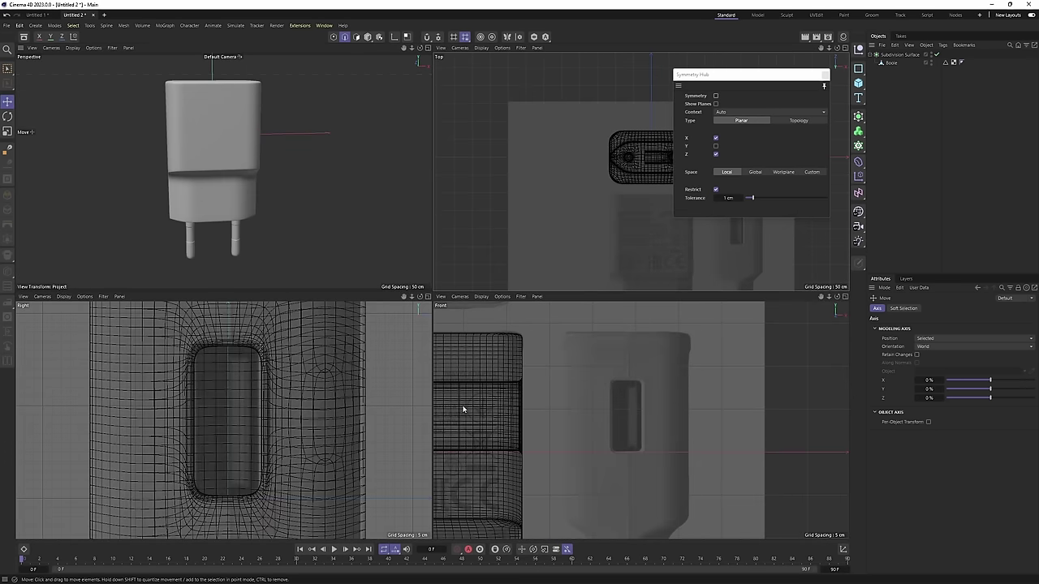
scroll(486, 412, down, 5)
alt+middle_drag(533, 351, 594, 359)
middle_click(580, 353)
alt+middle_drag(491, 311, 628, 318)
scroll(520, 244, up, 2)
alt+middle_drag(446, 186, 451, 277)
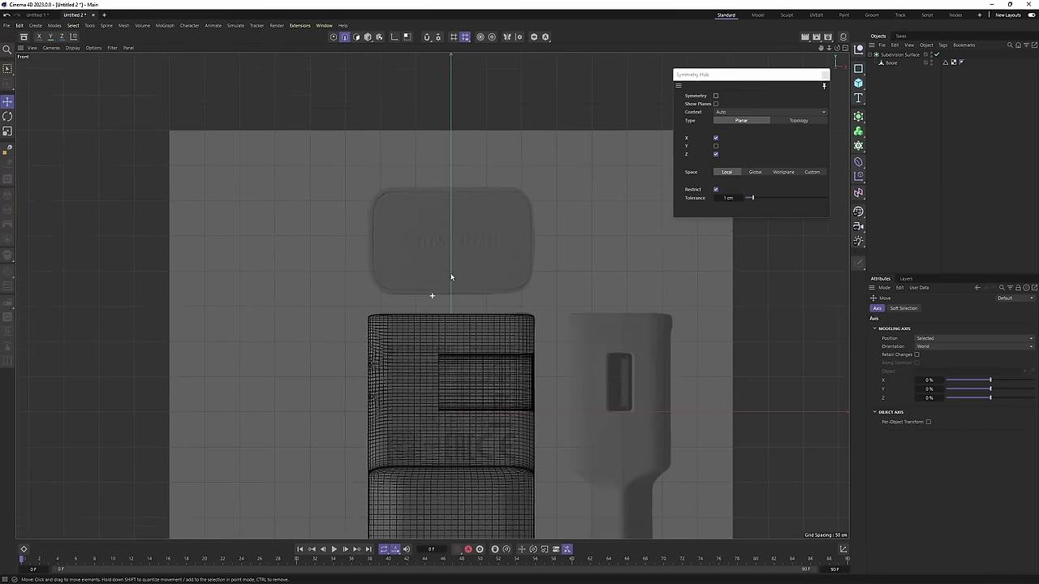
scroll(451, 268, up, 5)
key(shift+v)
alt+middle_drag(419, 135, 389, 201)
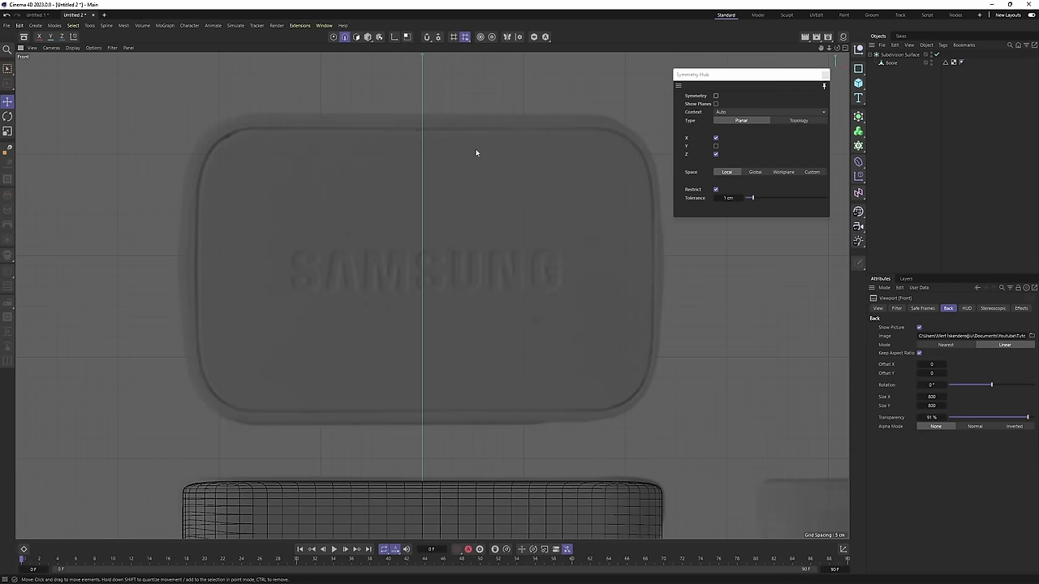
Turn off the subdivision in the perspective view and set the charger mesh to polygon editing around its top face.
key(F1)
alt+middle_drag(545, 367, 530, 221)
alt+drag(431, 297, 509, 368)
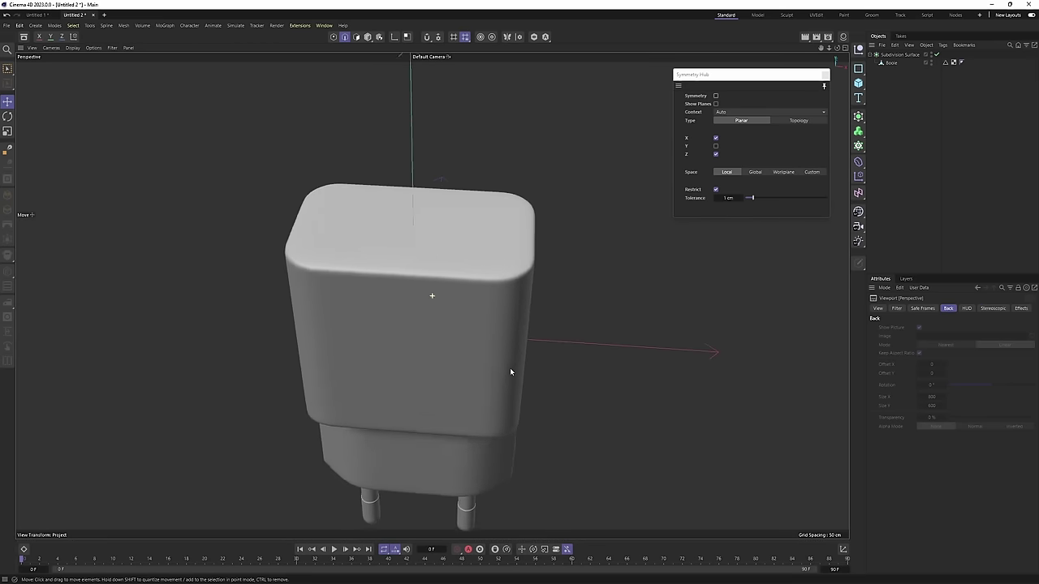
scroll(509, 368, up, 2)
click(513, 367)
key(q)
scroll(510, 271, up, 2)
alt+middle_drag(510, 271, 523, 353)
alt+drag(523, 352, 479, 302)
key(Return)
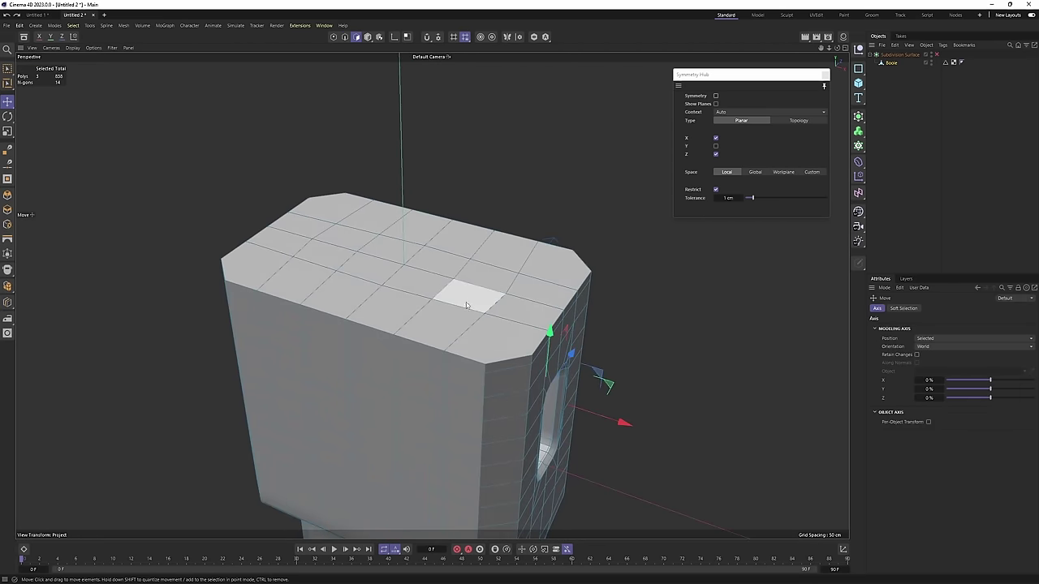
Select all polygons of the body's flat top face with Phong Break Selection.
alt+middle_drag(491, 297, 457, 297)
scroll(471, 280, up, 1)
key(u)
key(n)
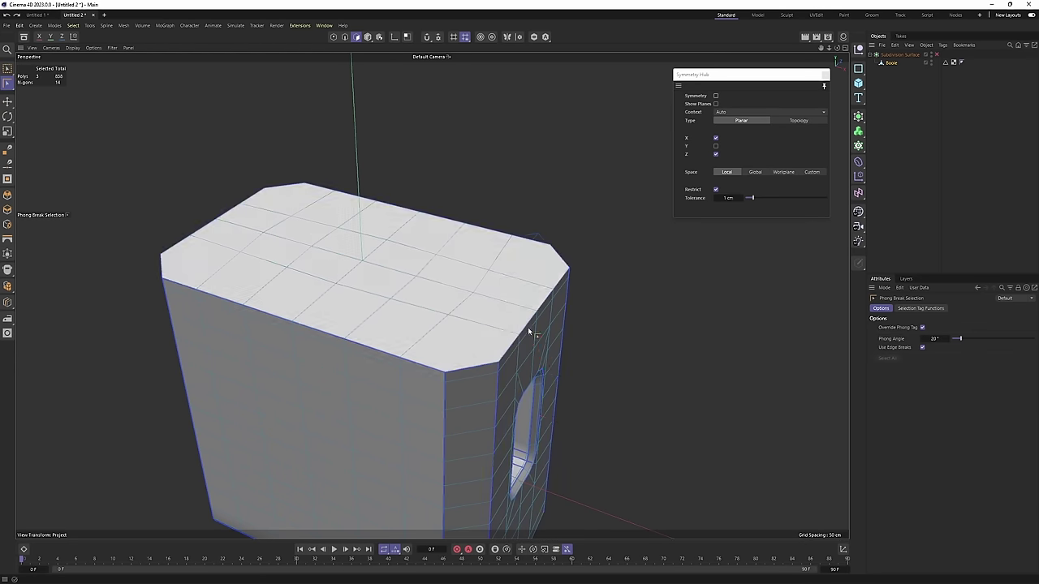
click(407, 289)
alt+drag(603, 379, 627, 325)
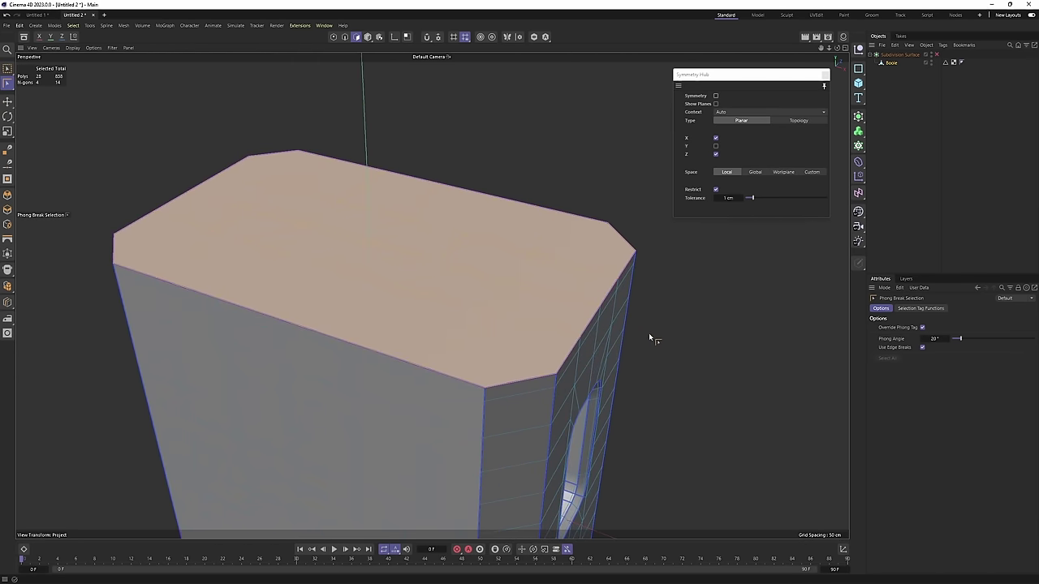
Inset the selected top face by 6 cm, matching the rim line of the reference in the top view.
key(i)
scroll(647, 324, up, 3)
middle_click(652, 241)
middle_click(637, 243)
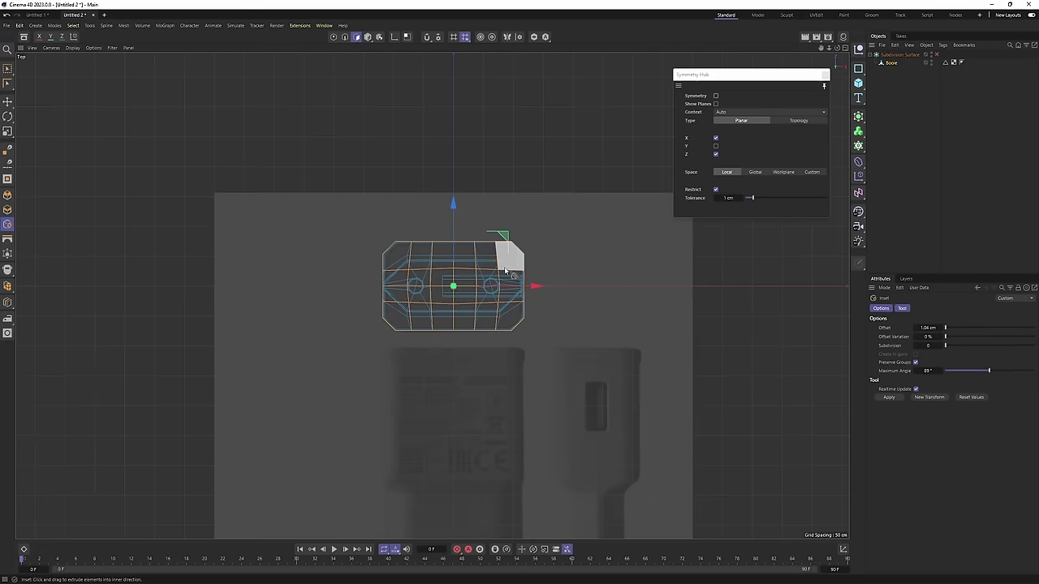
scroll(528, 265, up, 10)
mouse_move(708, 345)
mouse_down()
mouse_move(751, 345)
mouse_move(724, 345)
mouse_up()
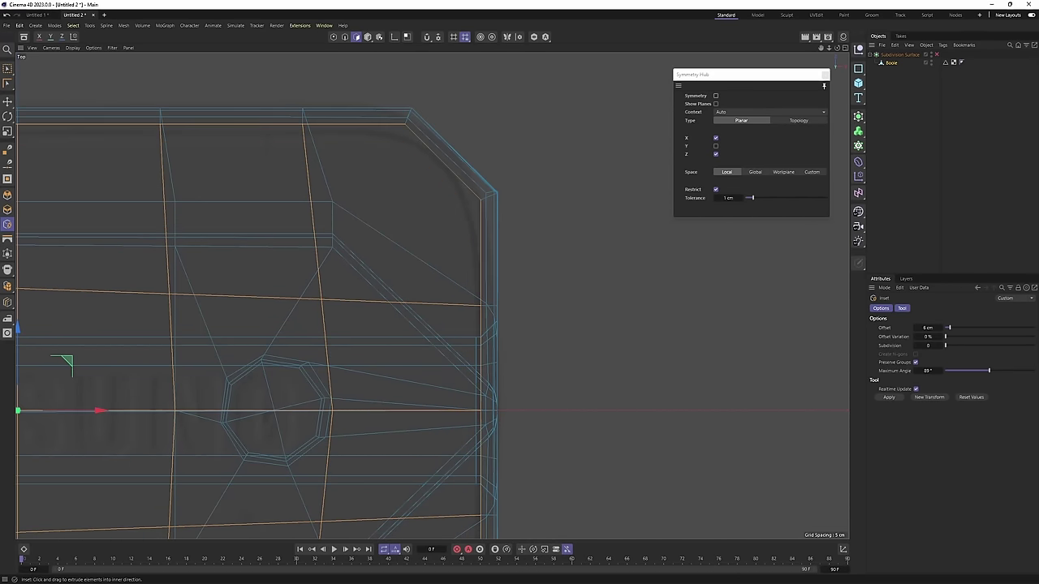
middle_click(708, 345)
Inset the top face a second time by a very small offset to form a thin border ring of polygons.
middle_click(334, 211)
alt+drag(422, 263, 477, 279)
alt+right_drag(485, 317, 547, 323)
alt+drag(547, 323, 574, 340)
alt+right_drag(574, 339, 706, 397)
drag(705, 398, 706, 398)
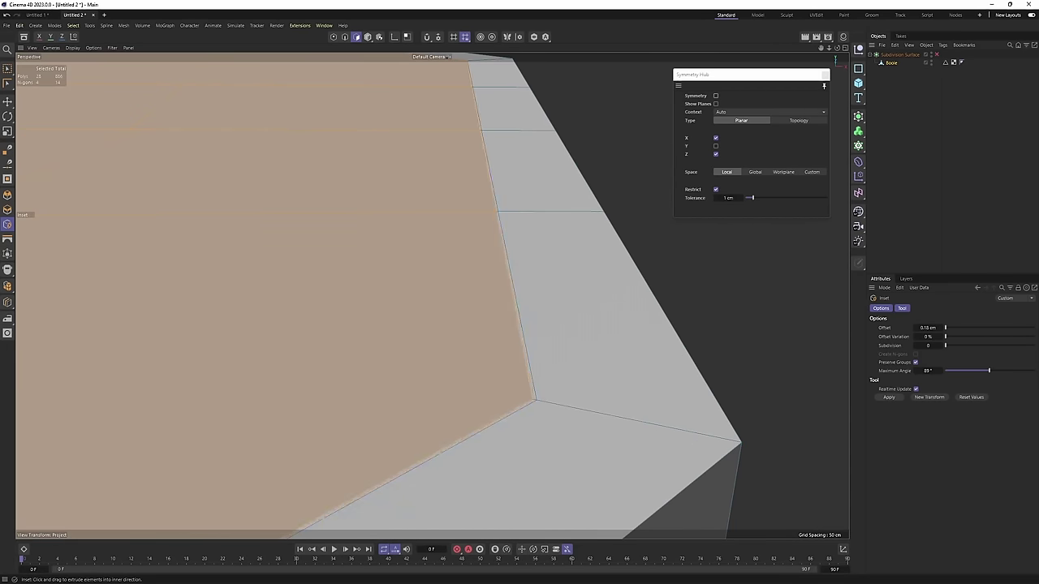
mouse_move(558, 357)
alt+mouse_down()
mouse_move(558, 334)
mouse_move(607, 335)
mouse_move(567, 349)
alt+mouse_up()
Loop-select the thin polygon ring around the top face and extrude it vertically to form a narrow groove.
key(e)
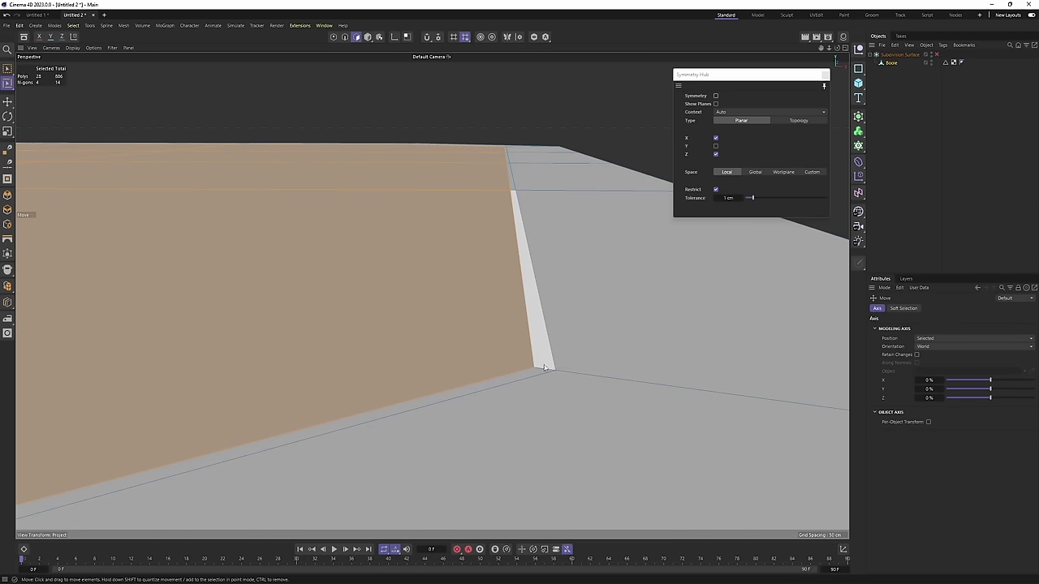
key(u)
key(l)
click(546, 370)
scroll(590, 327, down, 6)
alt+drag(590, 327, 503, 324)
scroll(271, 267, down, 3)
key(e)
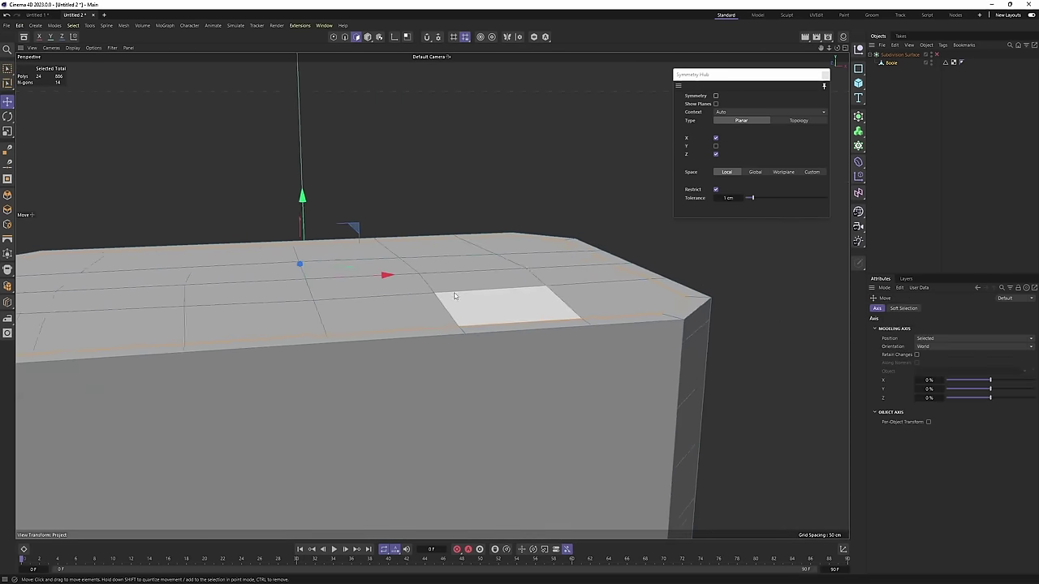
alt+drag(454, 296, 489, 219)
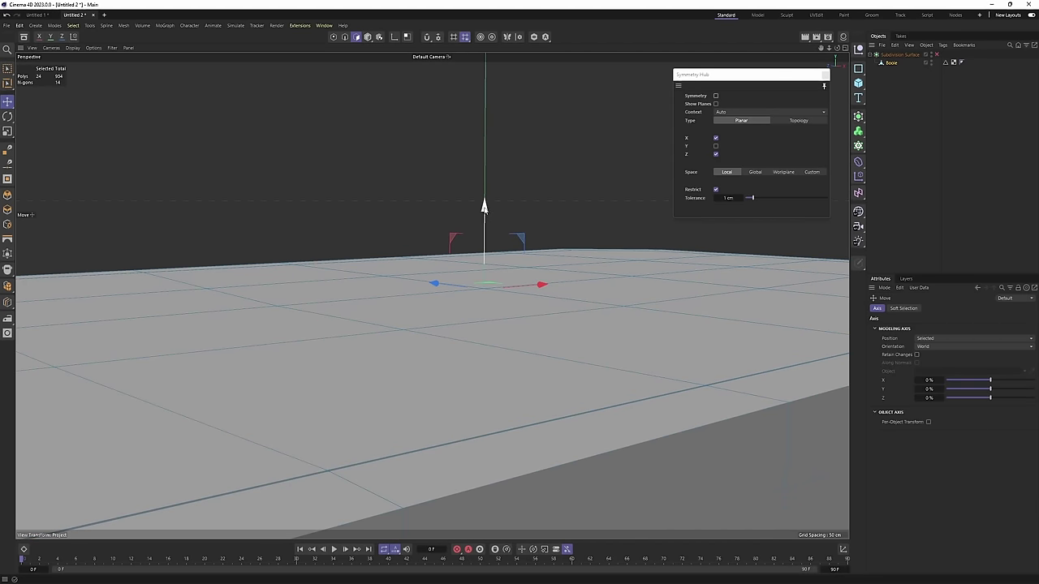
Check the charger's top with the subdivision on, and undo back to the selected ring in the unsmoothed mesh.
key(q)
click(1029, 208)
scroll(690, 355, down, 5)
alt+drag(691, 355, 487, 313)
alt+right_drag(544, 320, 482, 331)
alt+drag(482, 331, 599, 333)
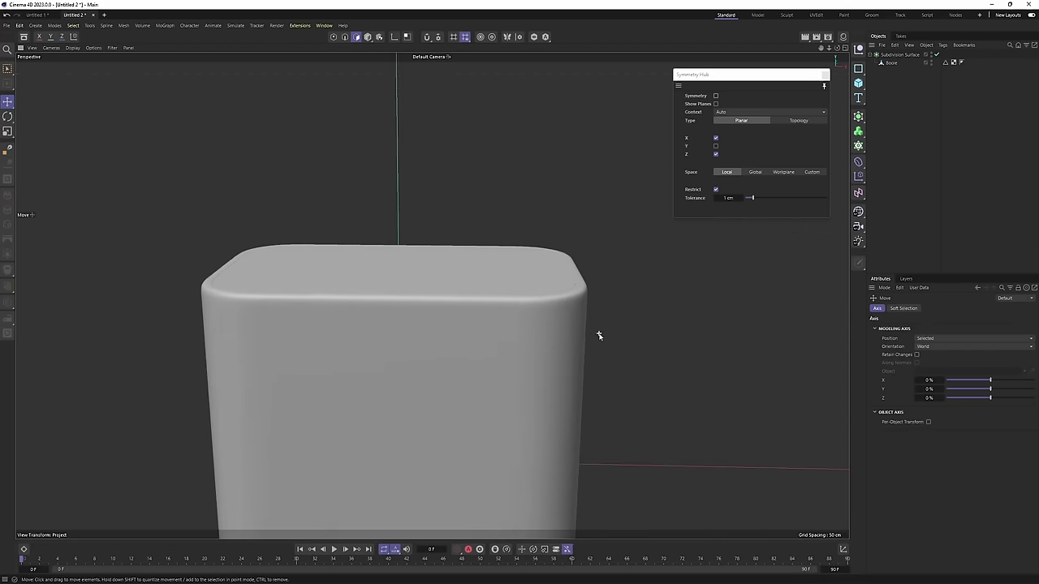
key(ctrl+z)
key(ctrl+z)
Select the horizontal edge loop just below the body's top rim, comparing it with the front reference image.
key(F4)
scroll(617, 446, down, 1)
key(F5)
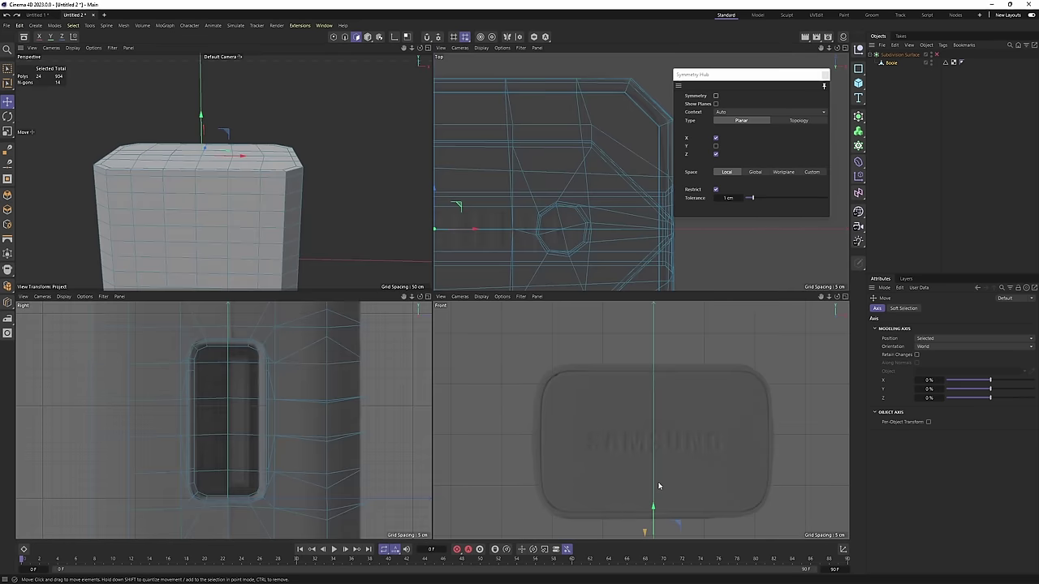
scroll(636, 467, down, 5)
alt+middle_drag(637, 467, 655, 416)
middle_click(616, 329)
scroll(495, 325, up, 8)
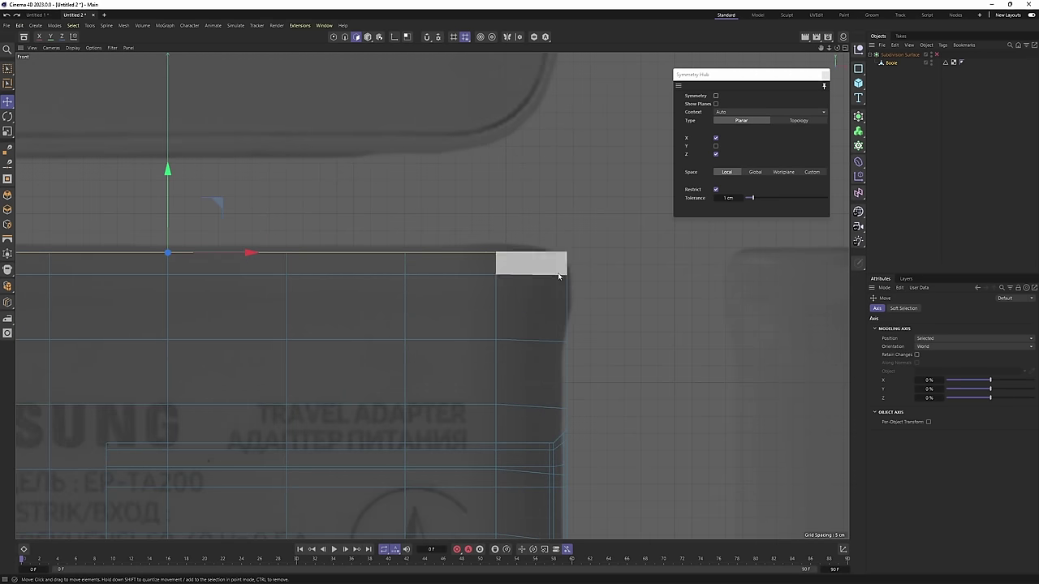
key(k)
key(l)
scroll(596, 305, down, 2)
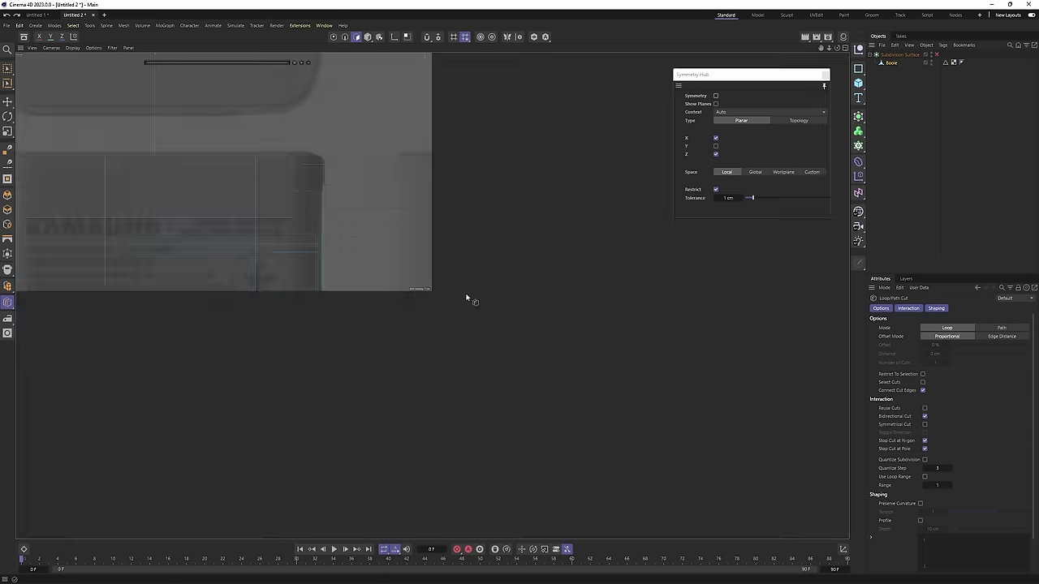
click(464, 310)
key(e)
key(F5)
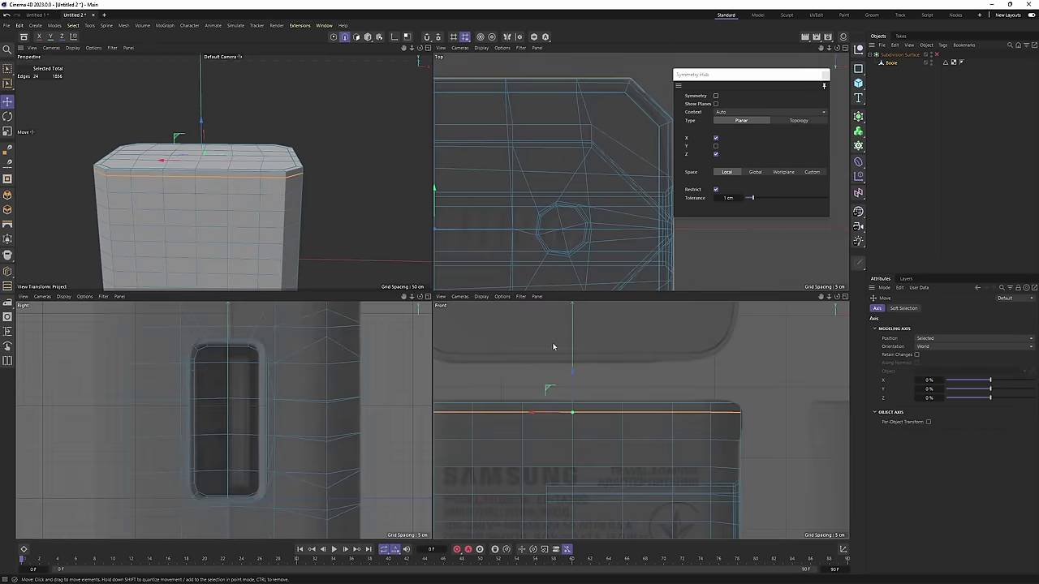
Lower the selected edge loop beneath the adapter's top rim to fit the front-view reference.
key(F4)
scroll(399, 211, up, 2)
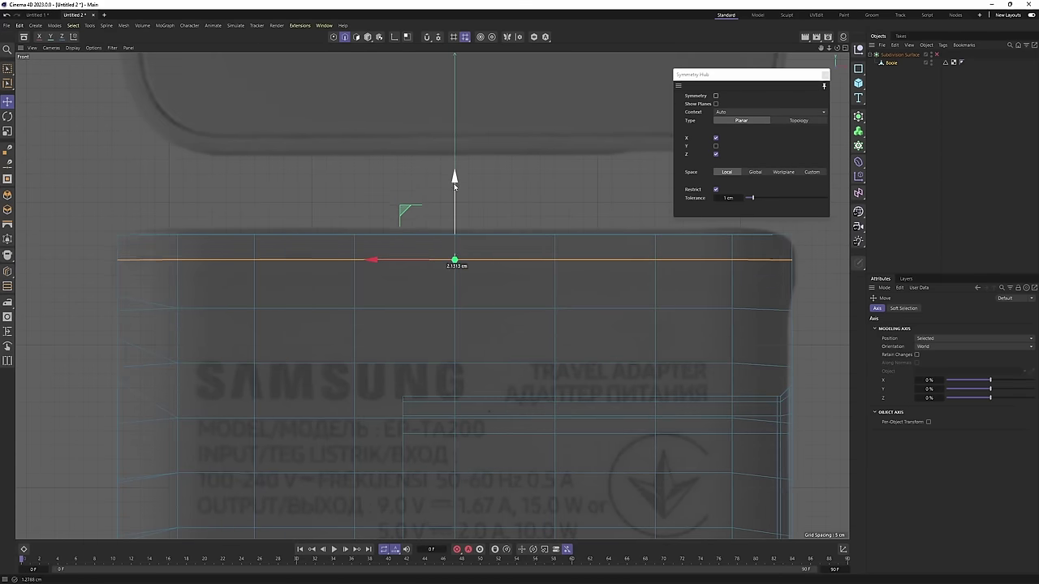
middle_click(446, 212)
middle_click(317, 192)
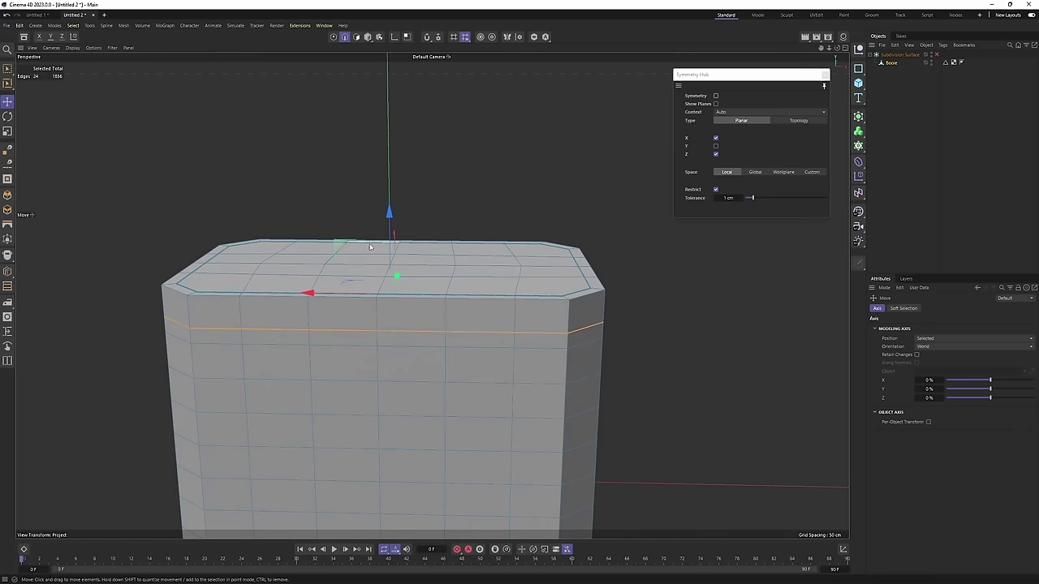
Loop-select the polygon band around the adapter's top rim and scale it uniformly to about 101%.
key(Return)
key(u)
key(l)
click(575, 324)
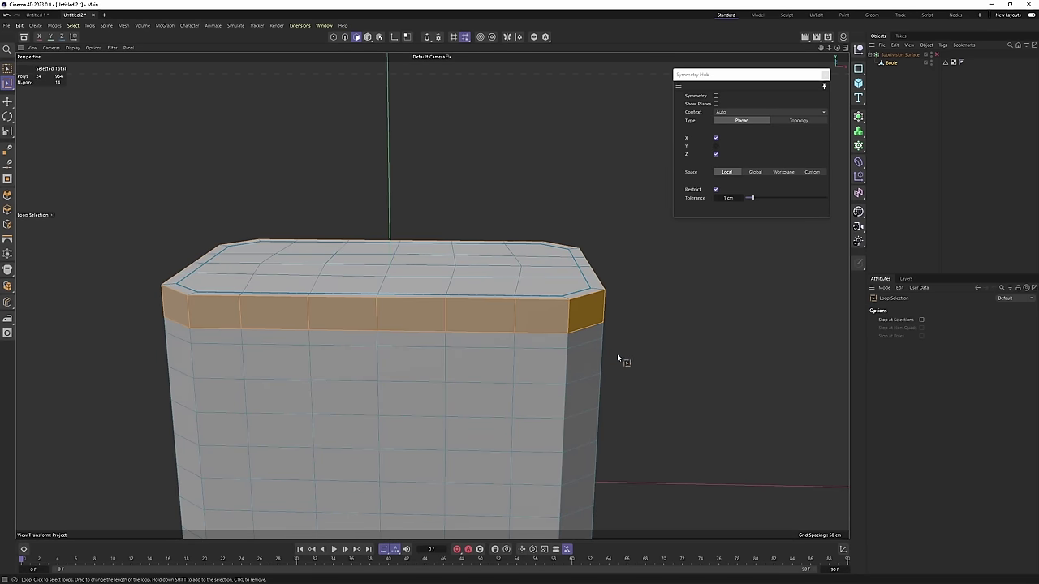
key(t)
scroll(639, 356, up, 2)
alt+drag(566, 351, 623, 379)
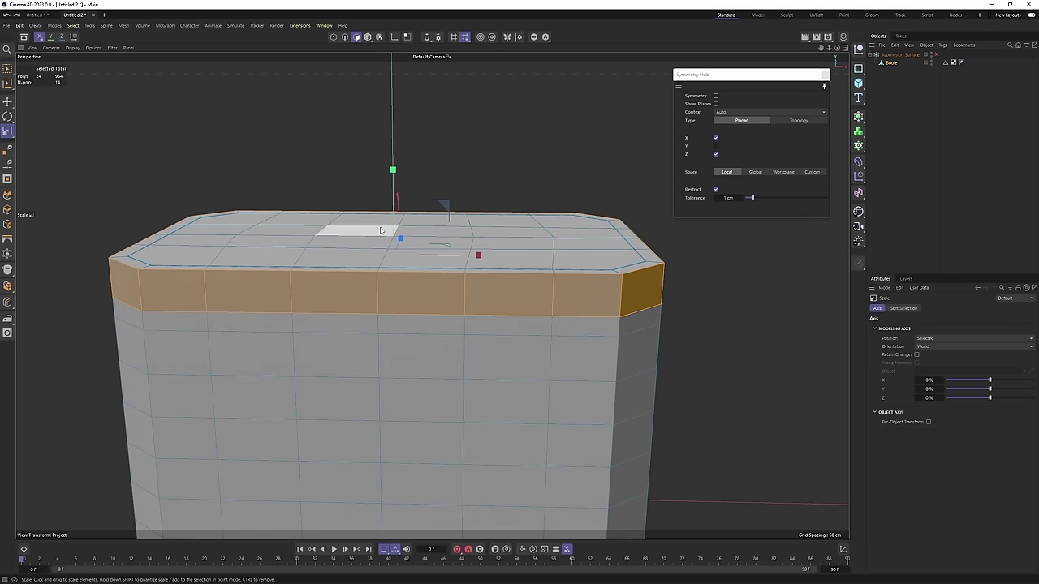
alt+drag(381, 230, 334, 225)
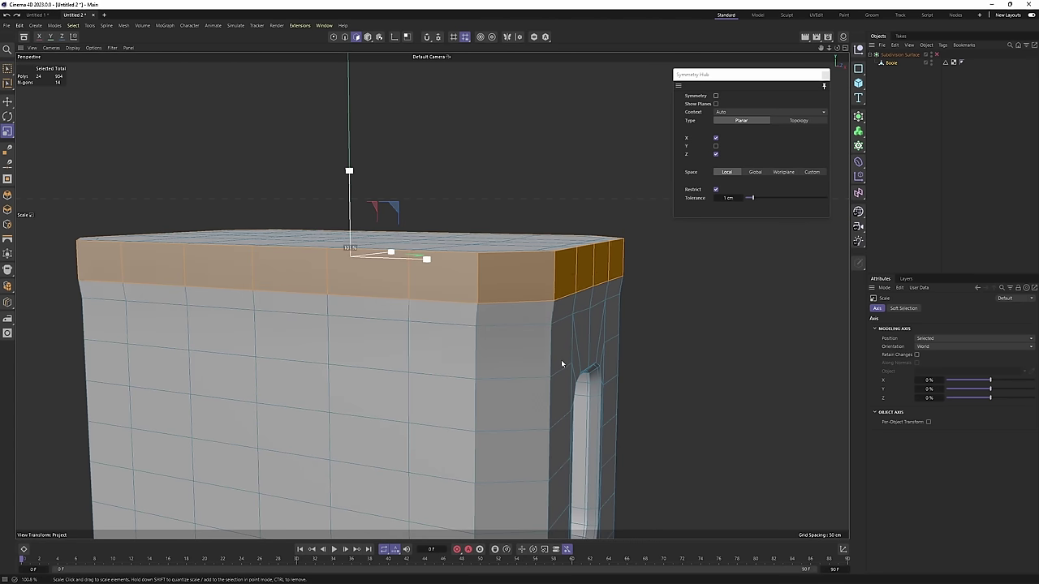
Examine the adapter's top rim and corners from several angles, comparing the polygon cage with the subdivided surface.
key(q)
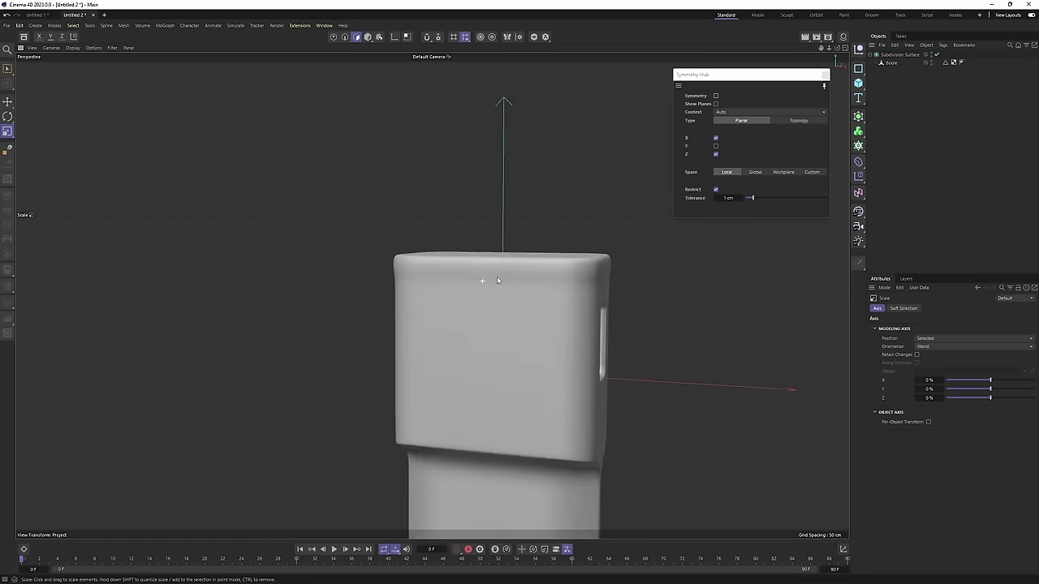
alt+drag(498, 280, 551, 270)
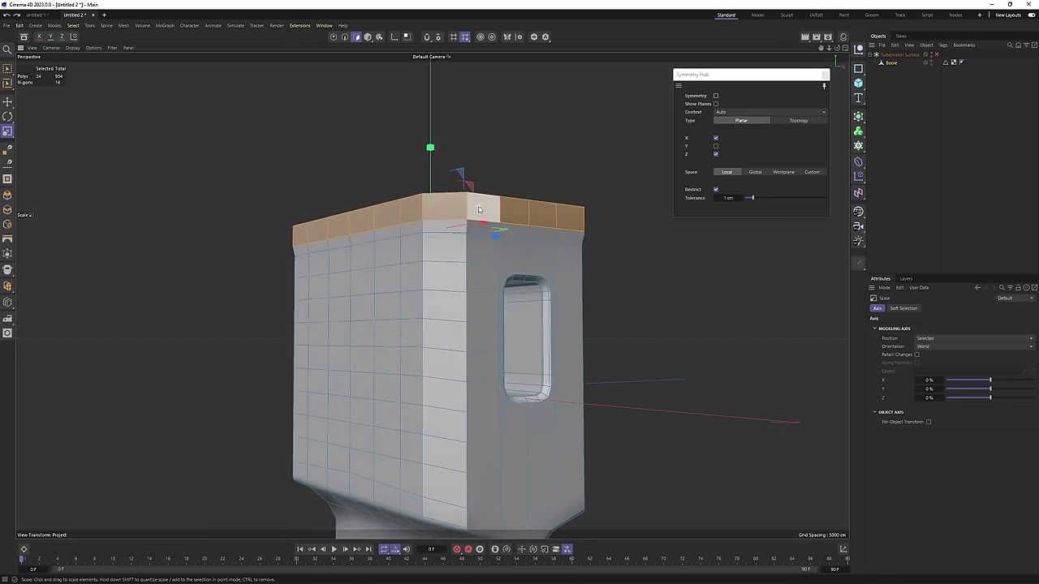
alt+drag(405, 243, 444, 211)
alt+drag(561, 241, 375, 165)
key(q)
click(909, 194)
alt+drag(455, 254, 498, 249)
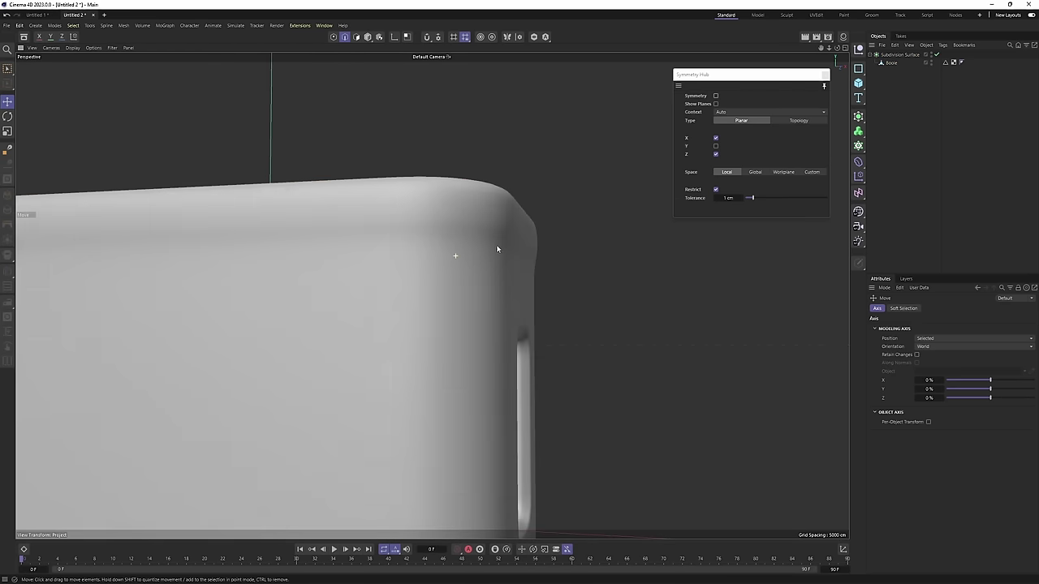
scroll(499, 248, down, 8)
alt+drag(387, 274, 481, 268)
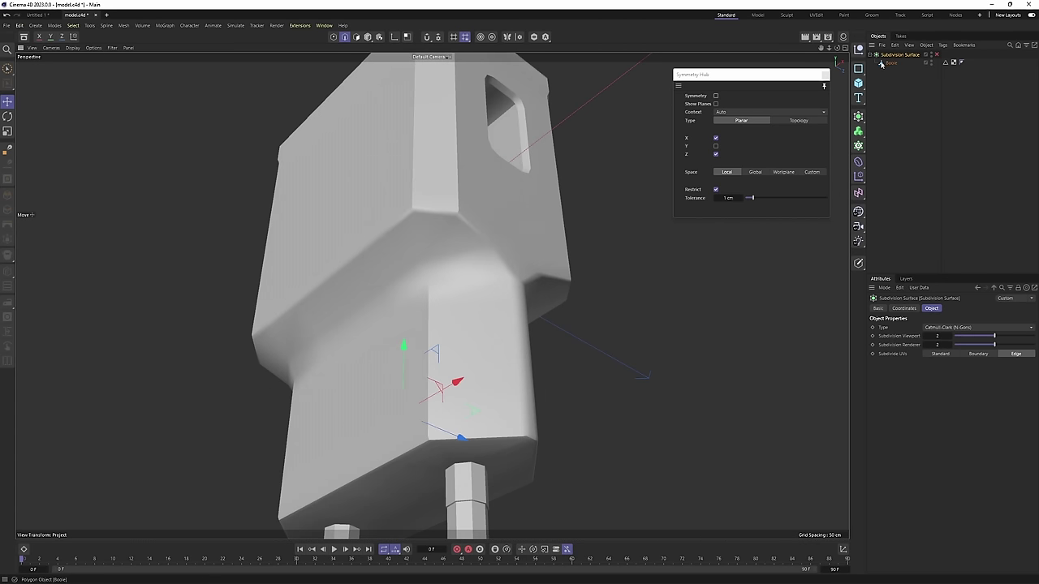
Select the Boole mesh and its corner edge under the shoulder, and compare that area with the subdivided surface.
click(886, 62)
scroll(449, 223, up, 6)
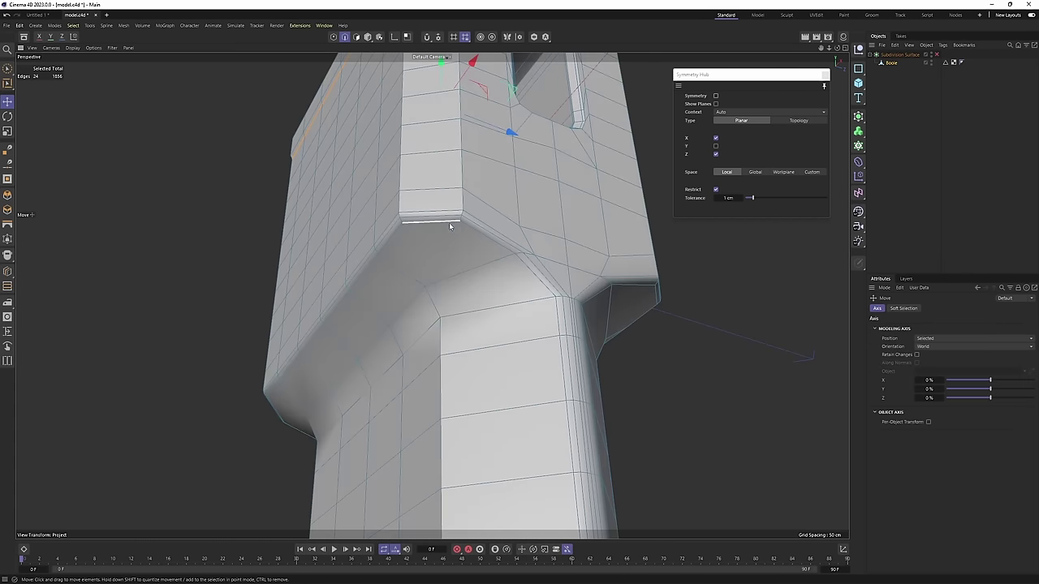
click(449, 224)
key(q)
click(974, 195)
alt+drag(560, 272, 598, 257)
click(577, 250)
key(q)
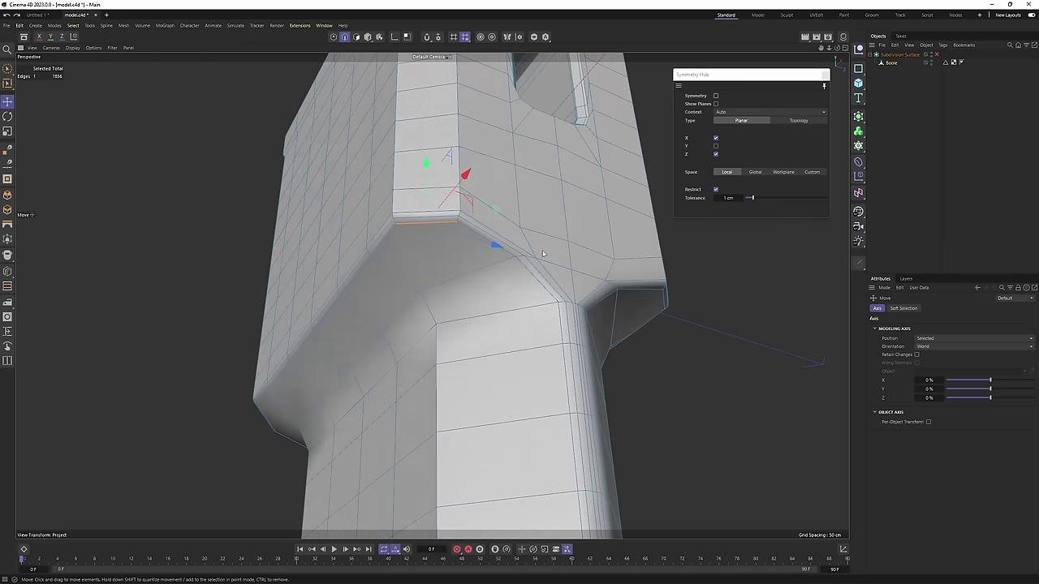
Loop-select the edges that follow the shoulder's lower outline and run down the side of the lower body.
scroll(438, 234, up, 3)
scroll(439, 250, down, 4)
key(u)
key(l)
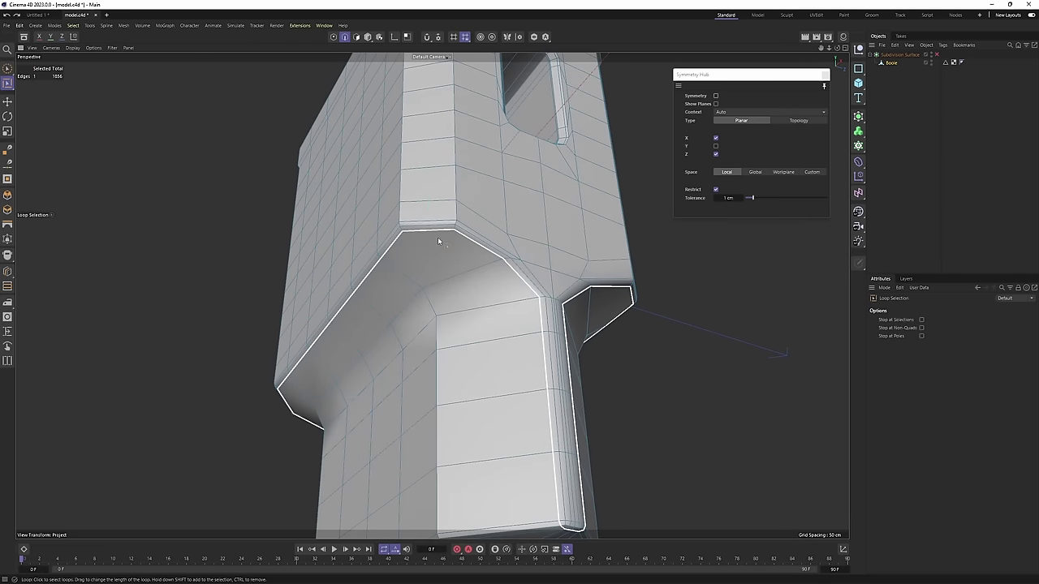
click(438, 238)
scroll(522, 327, down, 4)
alt+drag(433, 278, 436, 306)
scroll(435, 305, up, 5)
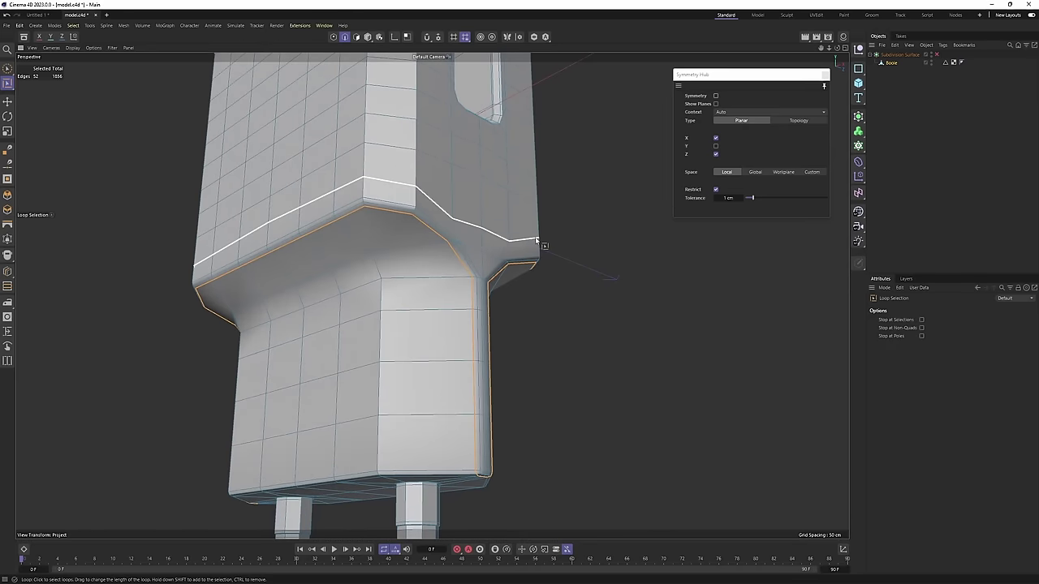
Slide the selected edge loop along the shoulder's underside to adjust its spacing from the outer edge.
right_click(535, 241)
click(559, 472)
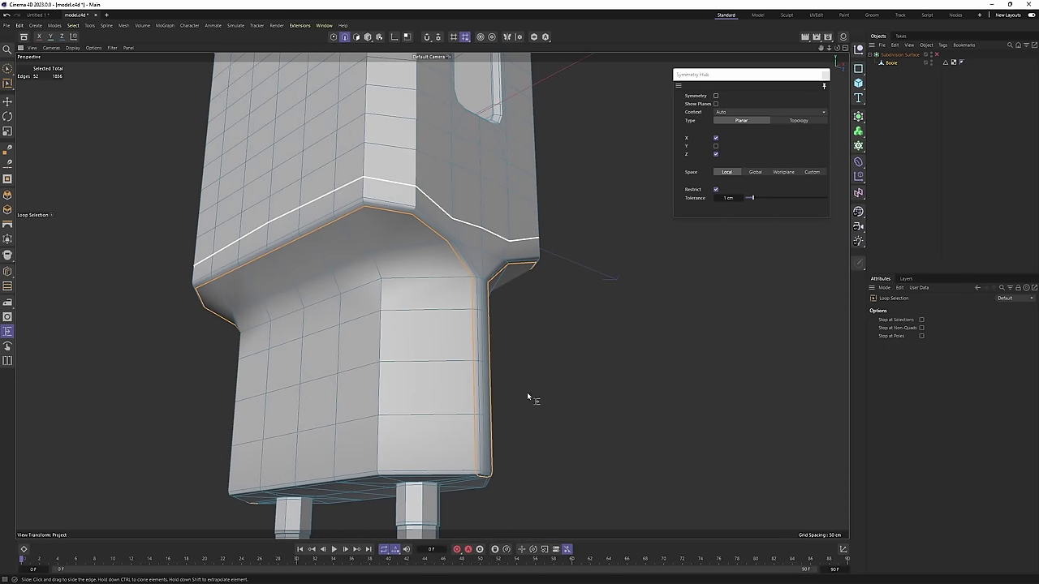
scroll(443, 232, up, 5)
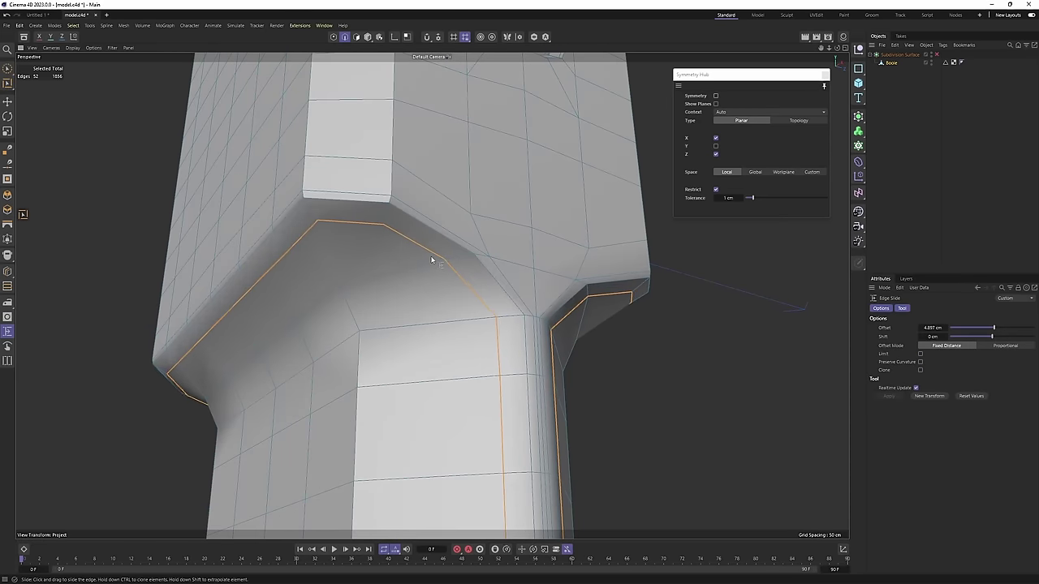
scroll(455, 262, down, 4)
drag(434, 261, 441, 239)
scroll(386, 215, up, 3)
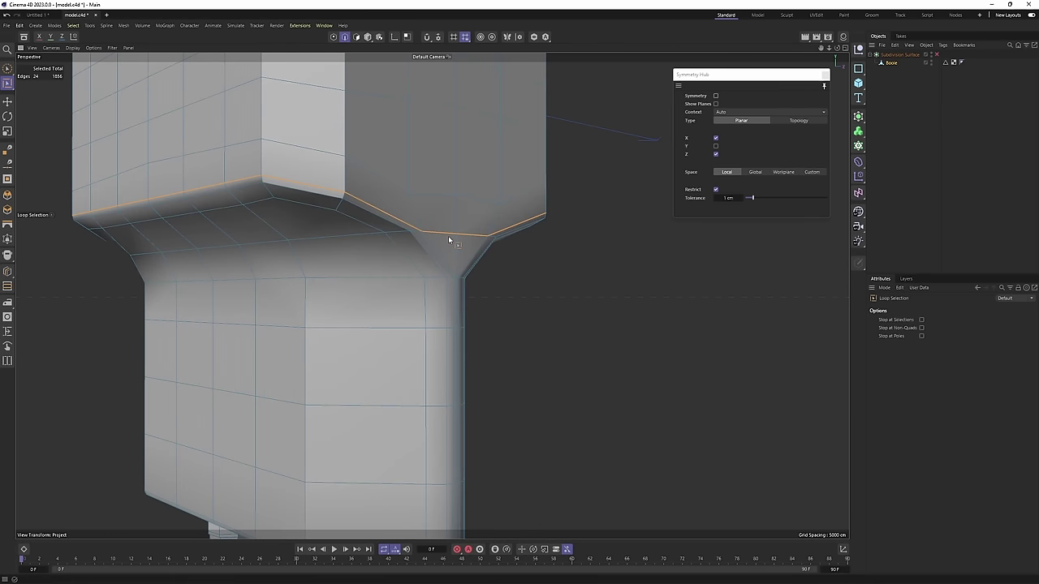
Slide the 24-edge loop just above the shoulder by about 5.5 cm.
scroll(491, 244, down, 2)
key(space)
scroll(441, 228, up, 2)
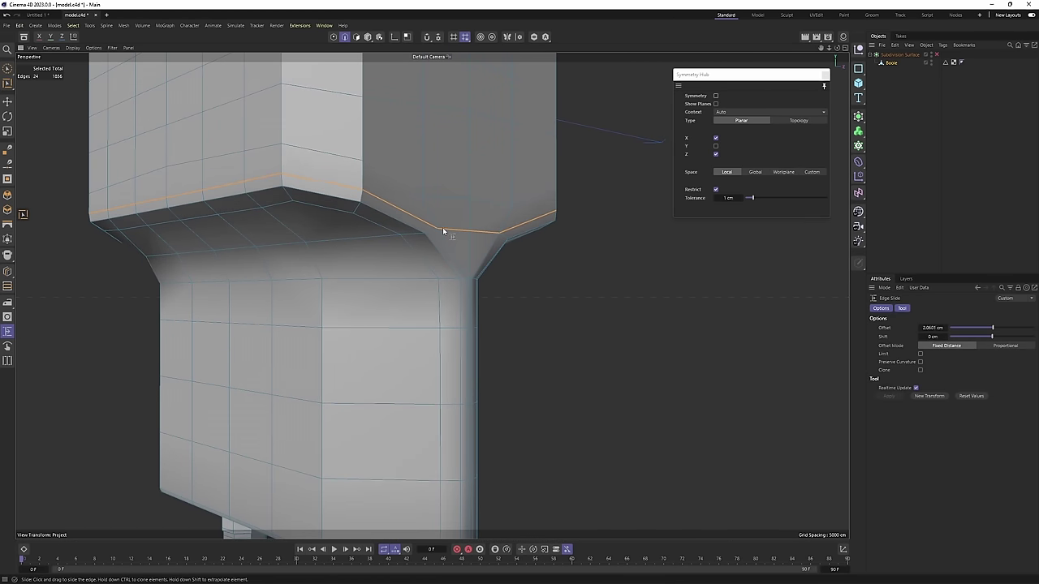
drag(442, 227, 442, 219)
alt+drag(443, 219, 414, 220)
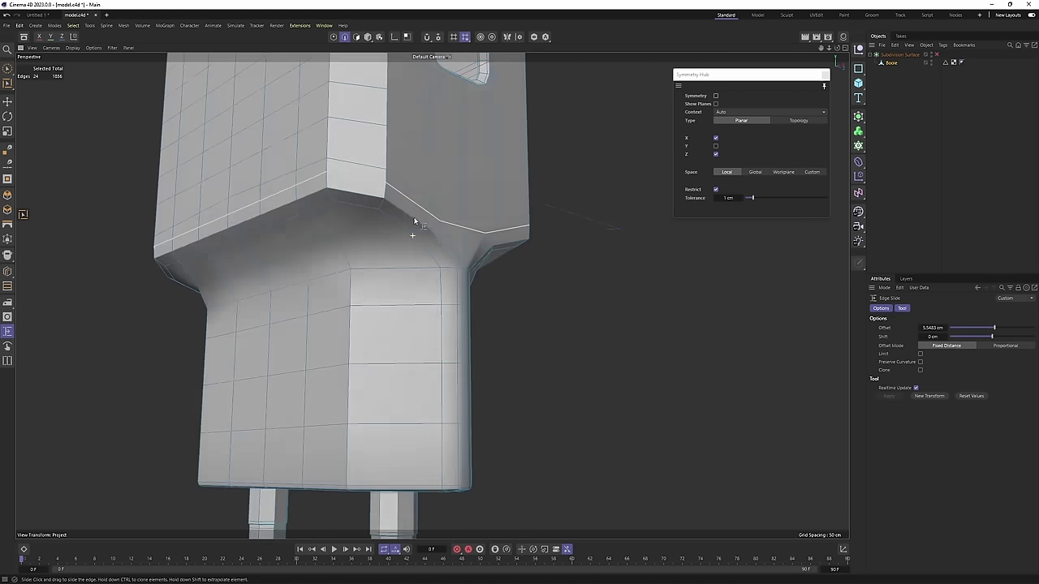
Examine the smoothed shoulder and lower body from several angles with subdivision on.
key(q)
click(961, 165)
scroll(459, 225, down, 4)
alt+drag(496, 220, 435, 230)
alt+drag(432, 296, 526, 280)
key(ctrl+z)
key(q)
Enable symmetry for the selected corner edges on the adapter's bottom face.
key(e)
scroll(438, 320, up, 4)
key(Return)
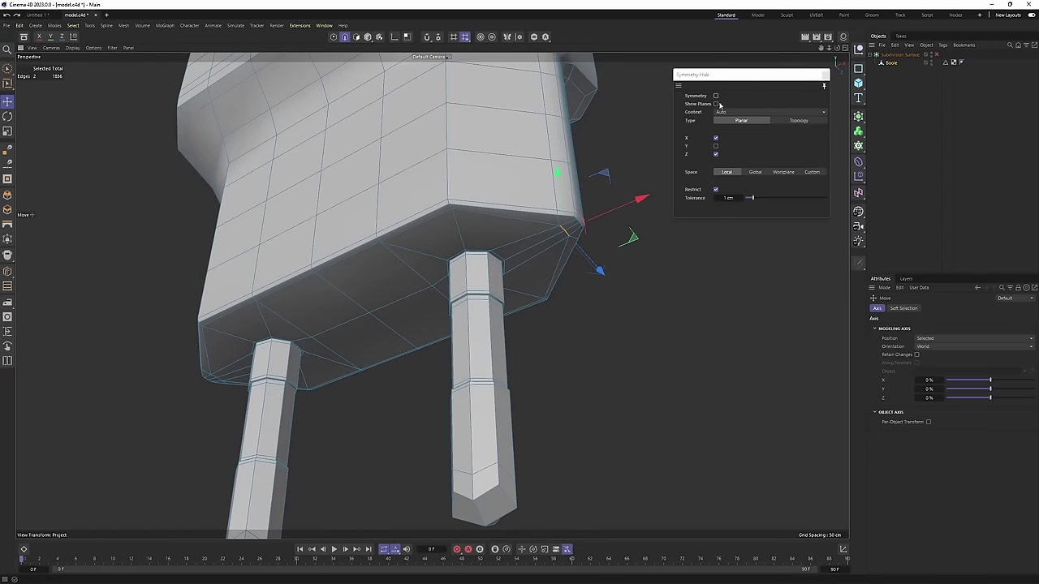
alt+middle_drag(533, 261, 503, 229)
scroll(584, 188, up, 3)
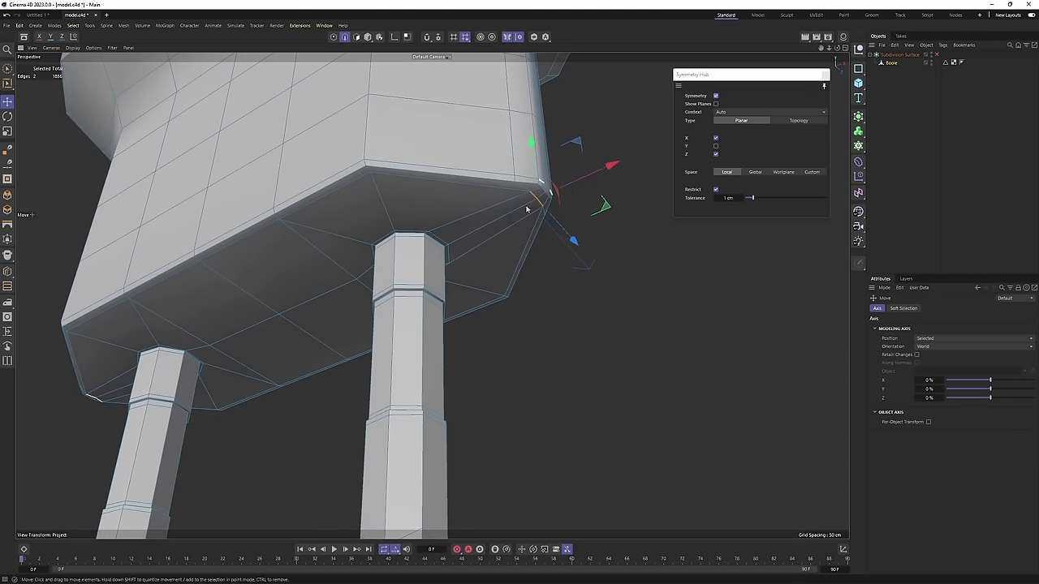
Select the complete inset edge loop around the adapter's bottom face, adding the edges of every side.
alt+drag(526, 209, 355, 217)
double_click(343, 180)
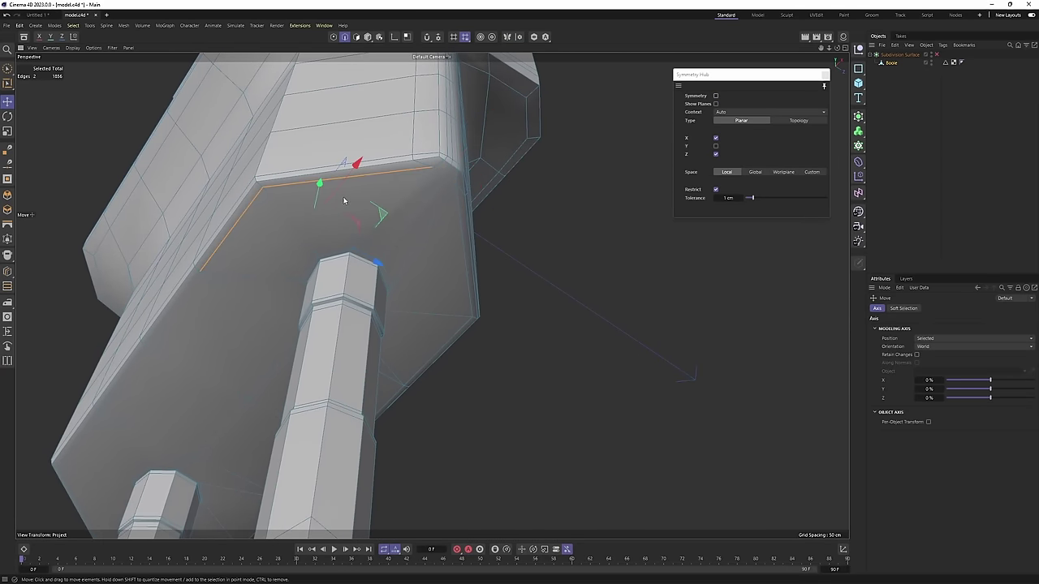
alt+drag(440, 186, 355, 302)
shift+click(318, 280)
shift+click(241, 334)
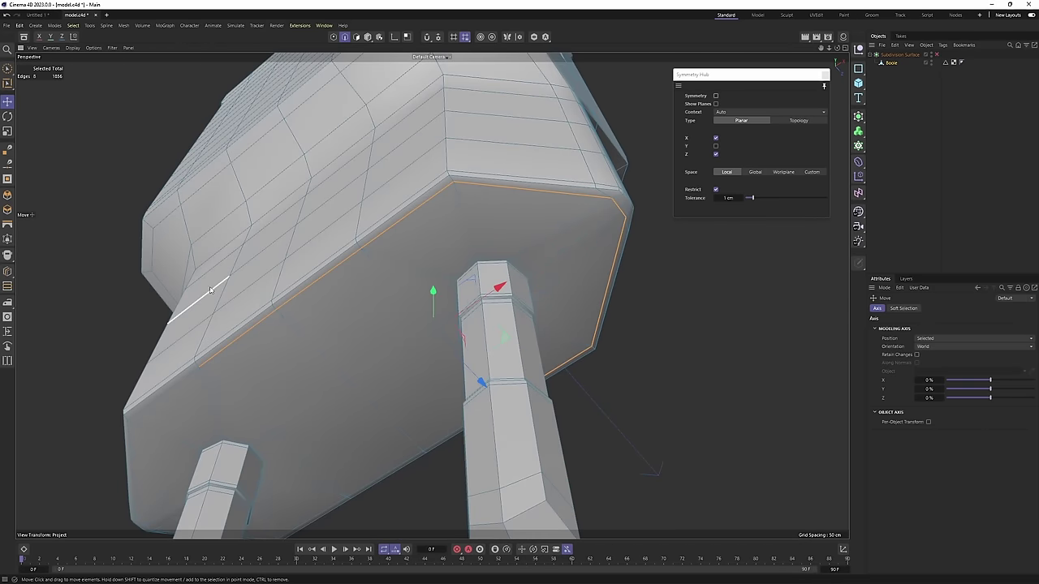
alt+drag(215, 301, 433, 379)
shift+click(347, 418)
alt+drag(347, 418, 383, 245)
scroll(384, 244, down, 2)
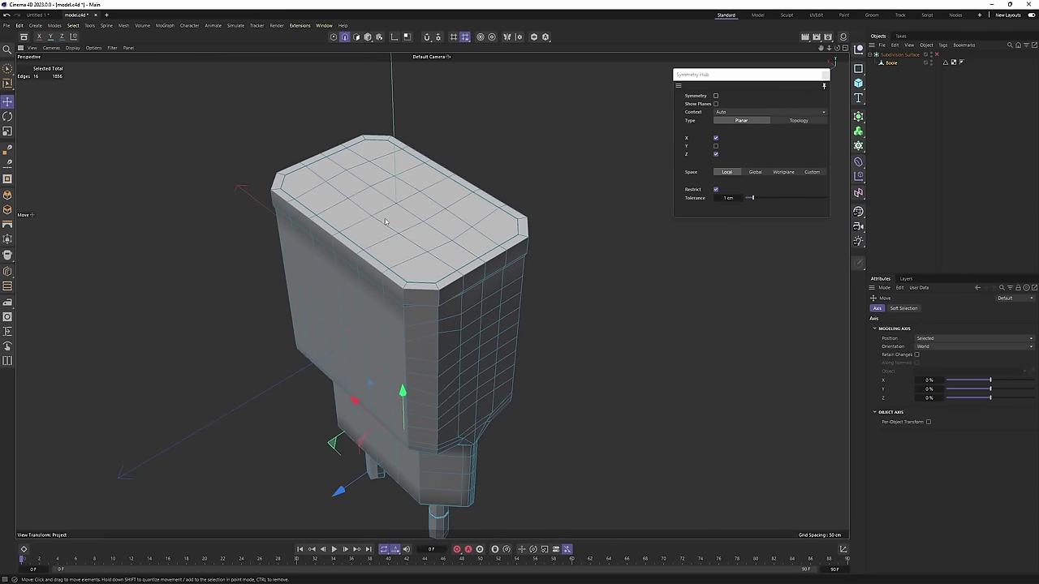
Examine the adapter's top, sides and bottom face from several angles, checking the selected bottom edge loop.
scroll(406, 224, up, 5)
alt+middle_drag(441, 207, 428, 273)
scroll(467, 244, down, 5)
alt+drag(466, 244, 547, 258)
scroll(470, 343, up, 3)
scroll(547, 257, up, 2)
mouse_move(547, 258)
alt+mouse_down()
mouse_move(576, 250)
mouse_move(489, 211)
mouse_move(444, 210)
mouse_move(405, 170)
mouse_move(520, 223)
mouse_move(561, 202)
alt+mouse_up()
scroll(503, 188, down, 2)
scroll(519, 219, up, 6)
scroll(516, 201, down, 2)
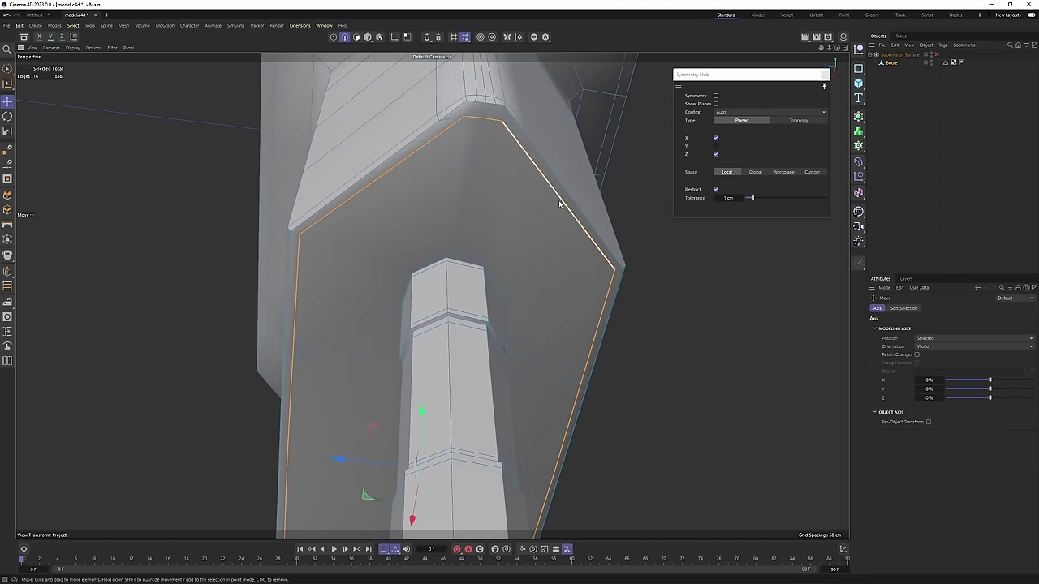
Use Slide to clone the bottom-face edge loop inward into two closely spaced parallel loops.
right_click(561, 202)
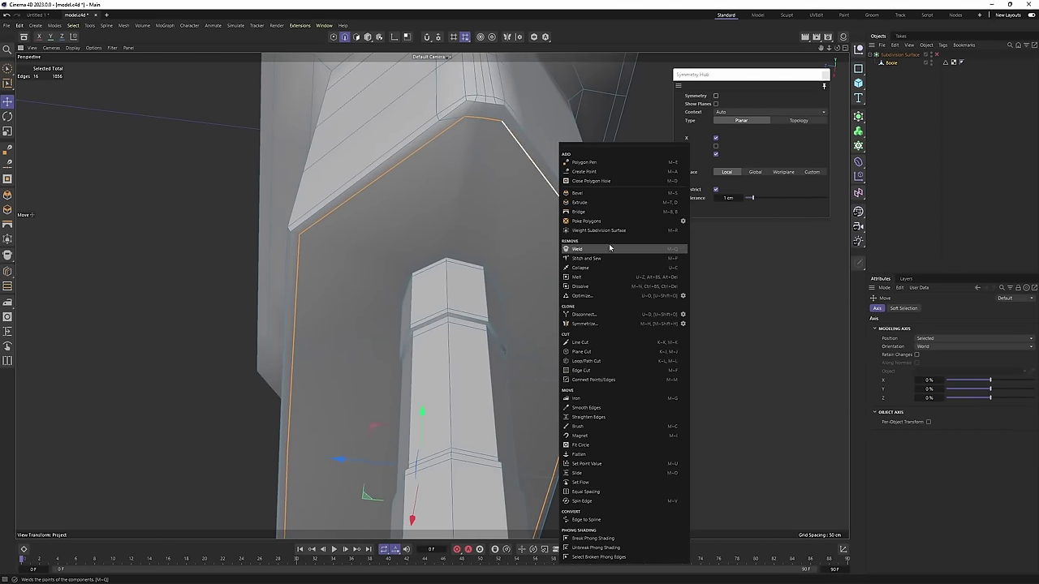
click(577, 473)
mouse_move(520, 195)
alt+mouse_down()
mouse_move(538, 167)
mouse_move(528, 188)
alt+mouse_up()
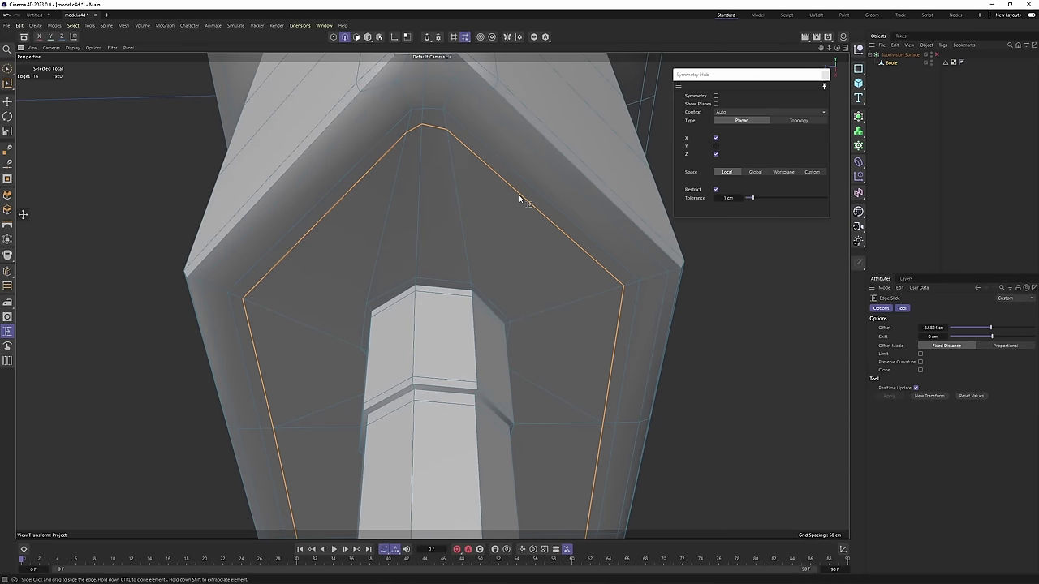
drag(520, 194, 518, 204)
key(Return)
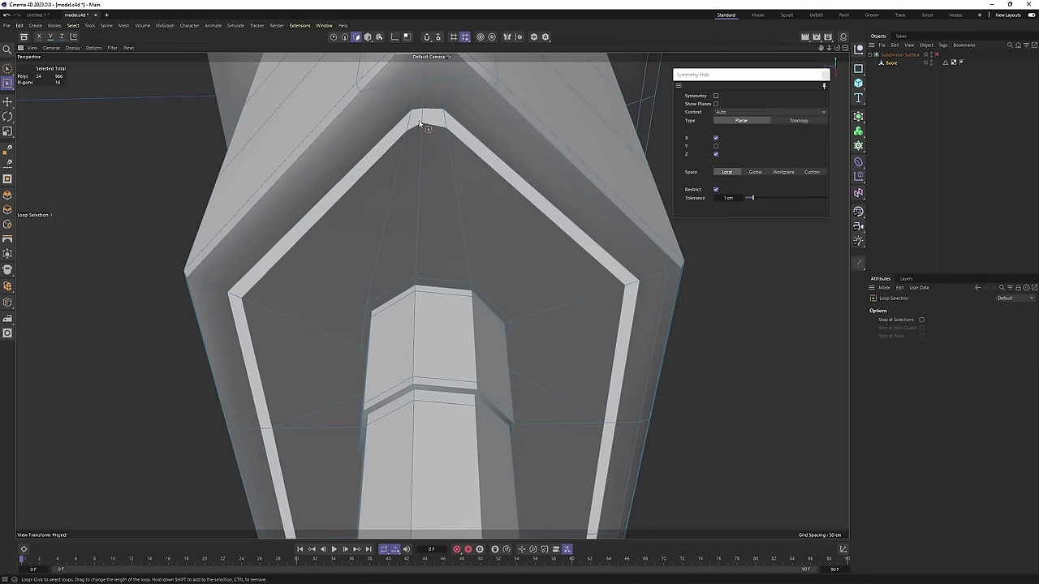
Loop-select the narrow polygon strip on the bottom face and extrude it into the body as a groove.
click(420, 123)
key(e)
alt+drag(420, 158, 367, 301)
alt+drag(393, 295, 417, 214)
Slide a clone of the groove's inner edge loop inward across the bottom panel by about 2.5 cm.
key(Return)
key(Return)
key(m)
key(o)
scroll(417, 214, up, 1)
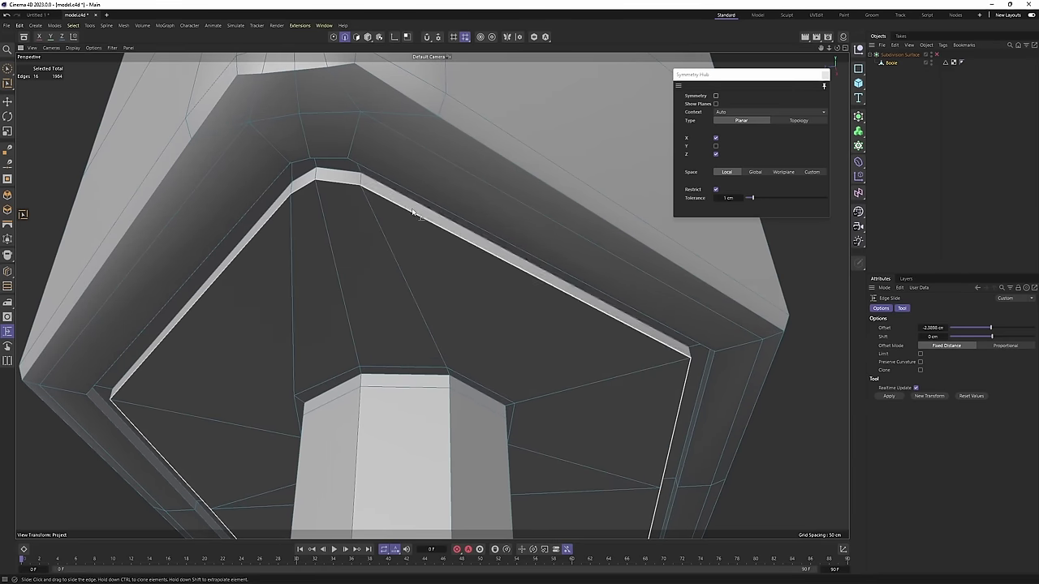
scroll(443, 218, down, 1)
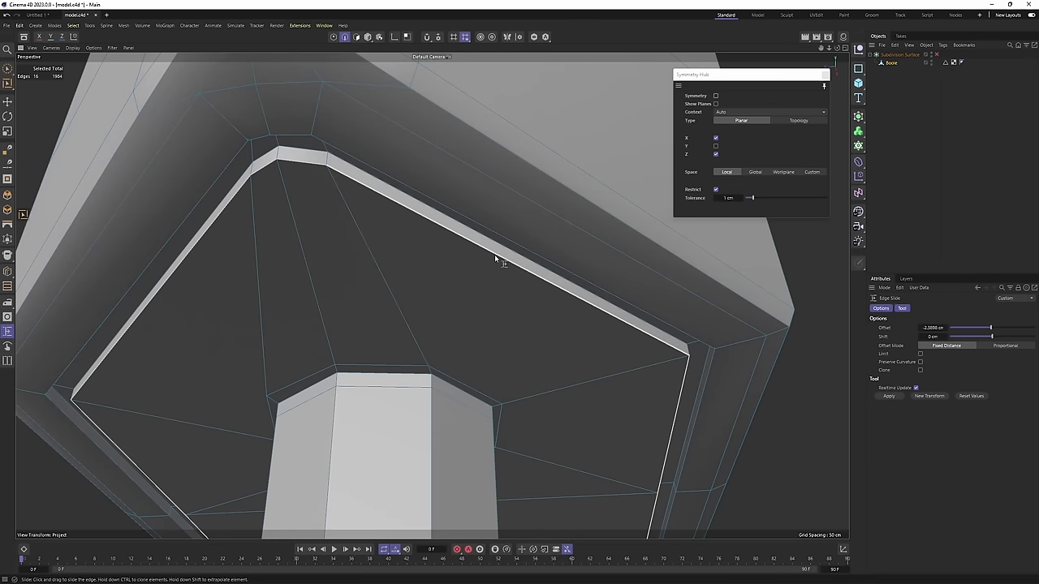
drag(494, 254, 494, 278)
Examine the smoothed groove around the prongs with subdivision on.
key(q)
click(976, 182)
alt+right_drag(494, 230, 417, 221)
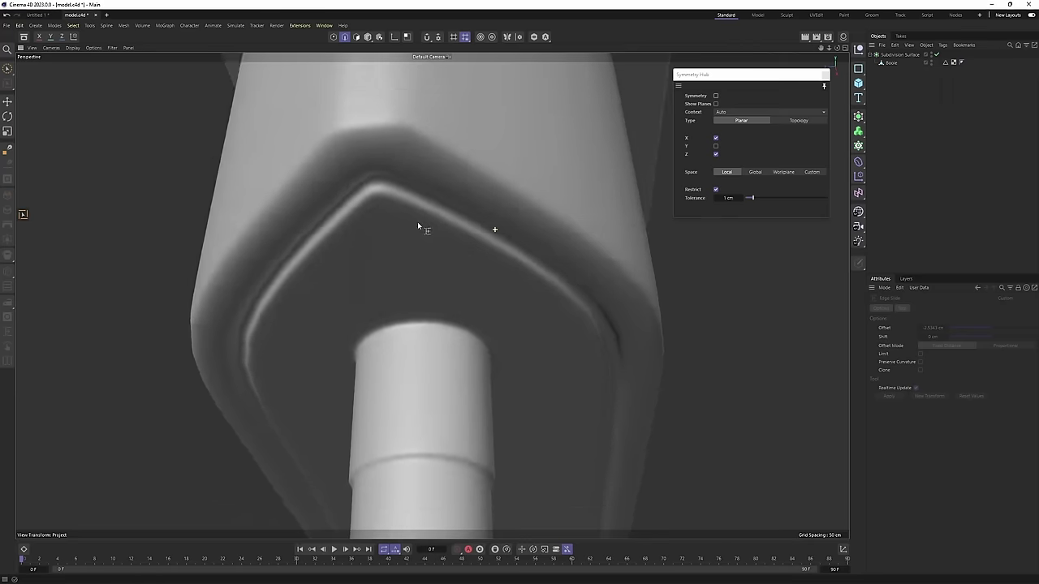
alt+drag(402, 217, 436, 293)
alt+right_drag(436, 293, 490, 284)
key(ctrl+z)
key(q)
Select all polygons of the bottom panel inside the groove with Phong Break Selection.
alt+drag(492, 287, 508, 259)
key(Return)
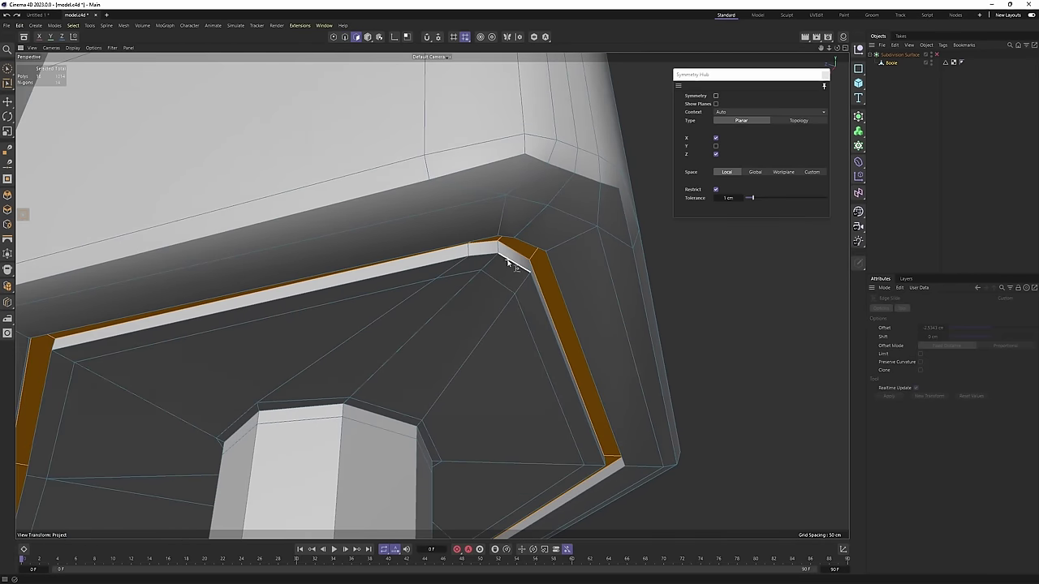
alt+right_drag(508, 258, 494, 250)
scroll(494, 250, down, 2)
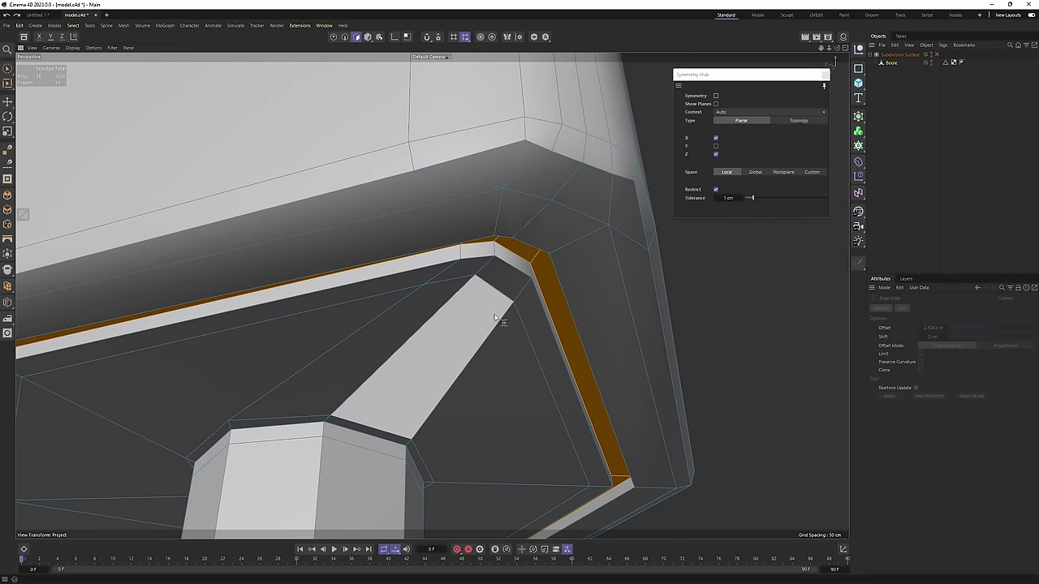
scroll(525, 331, down, 2)
key(u)
key(n)
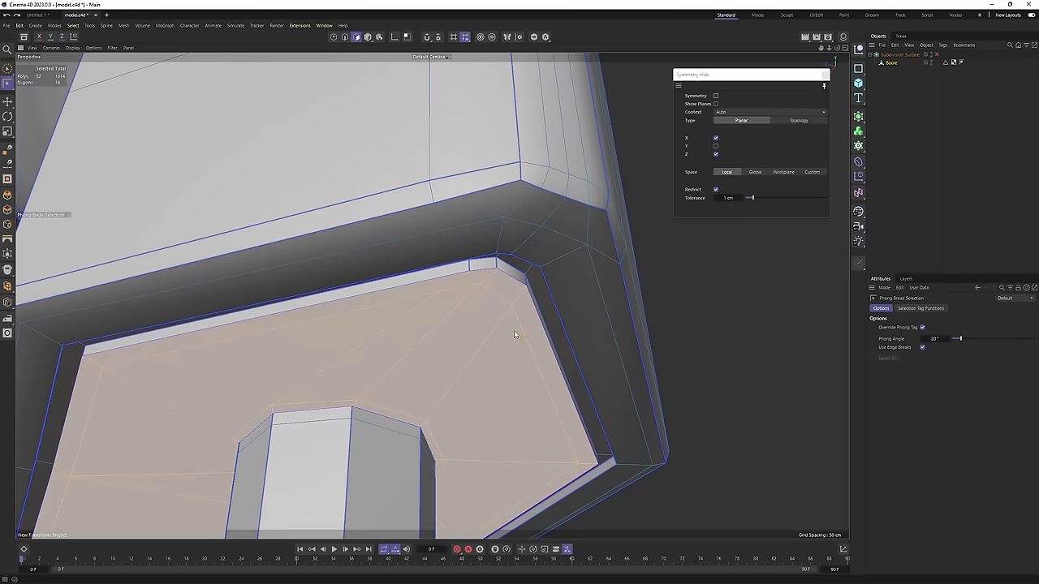
alt+drag(613, 314, 466, 310)
Flatten the selected bottom panel by scaling it to 0% on the vertical axis, and enable the Subdivision Surface.
key(t)
alt+drag(327, 259, 345, 262)
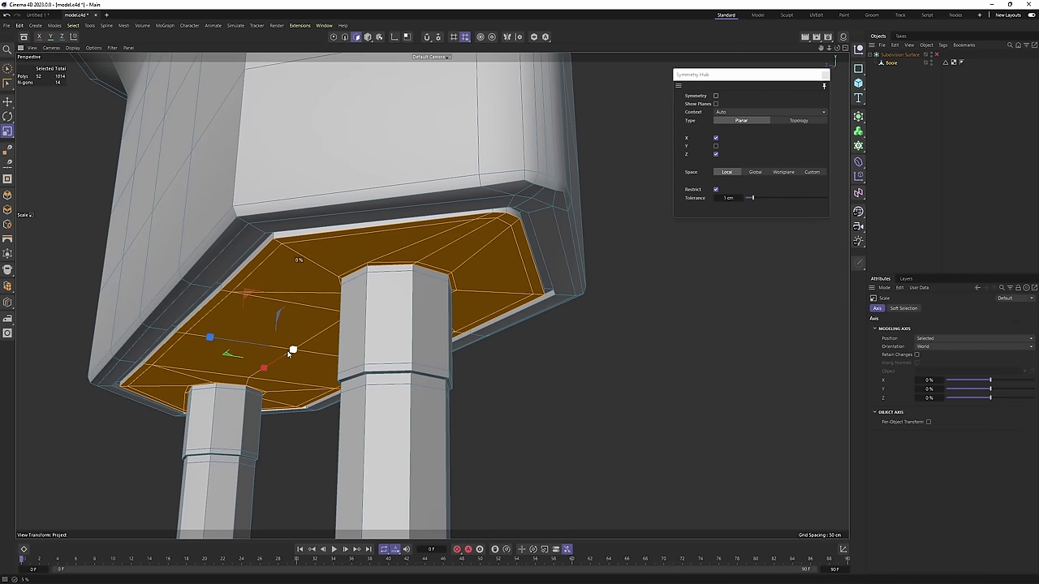
click(936, 55)
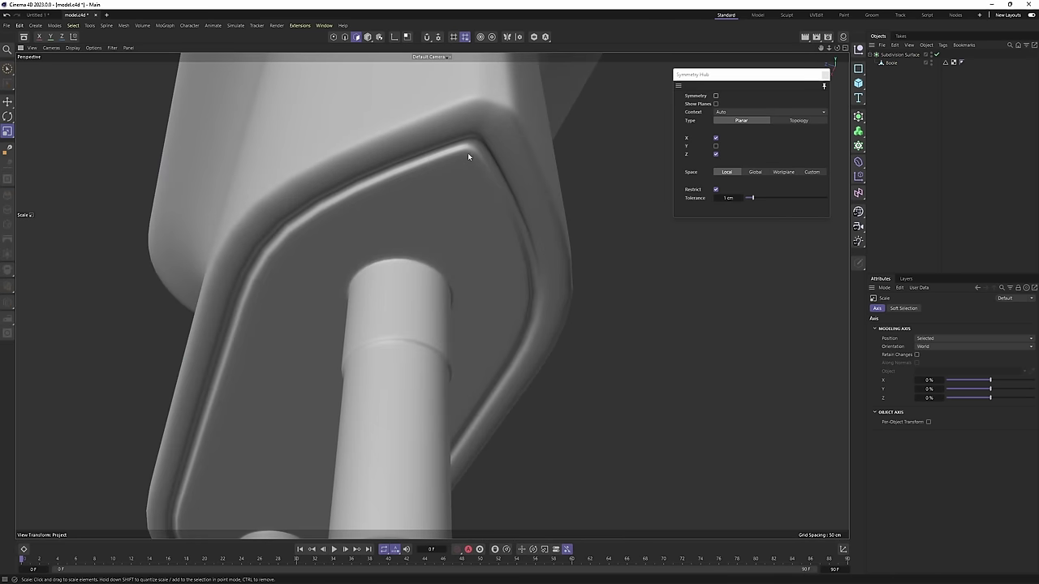
Examine the smoothed bottom groove and the adapter body above it, and turn the Subdivision Surface off.
alt+drag(469, 157, 484, 381)
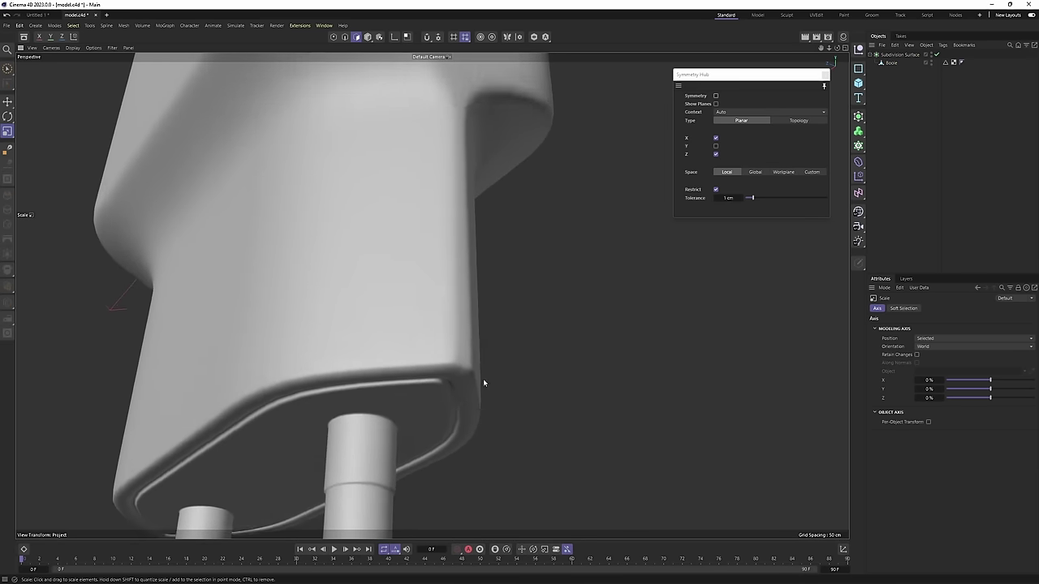
alt+right_drag(483, 382, 427, 373)
alt+drag(394, 360, 263, 348)
click(263, 350)
key(q)
Select the thin polygon loop around the top panel and scale it uniformly to about 99.9%.
alt+drag(271, 421, 479, 288)
scroll(272, 328, up, 8)
scroll(258, 320, up, 1)
key(u)
key(l)
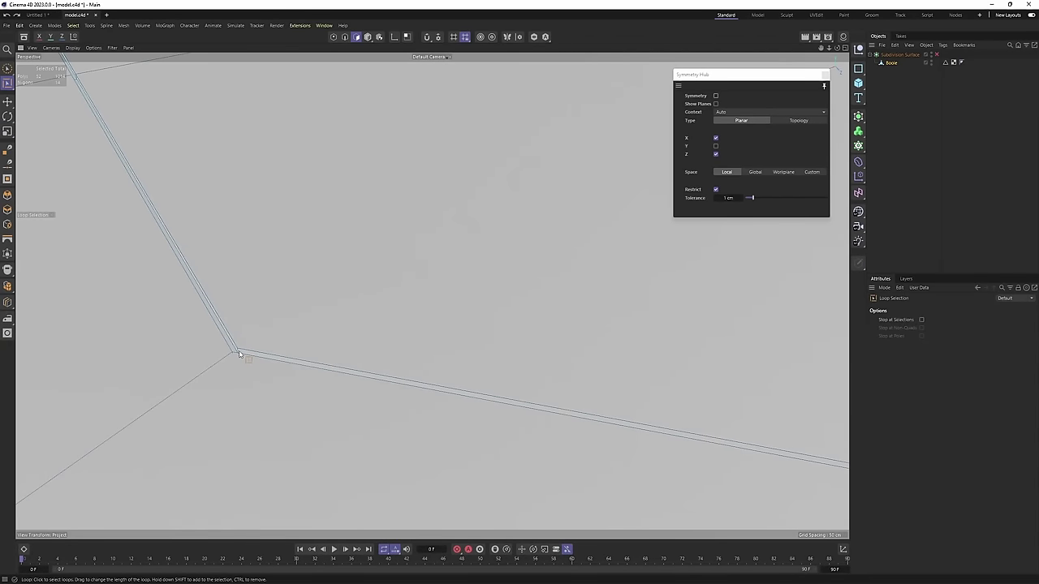
click(241, 353)
alt+right_drag(305, 338, 105, 358)
alt+drag(283, 366, 362, 318)
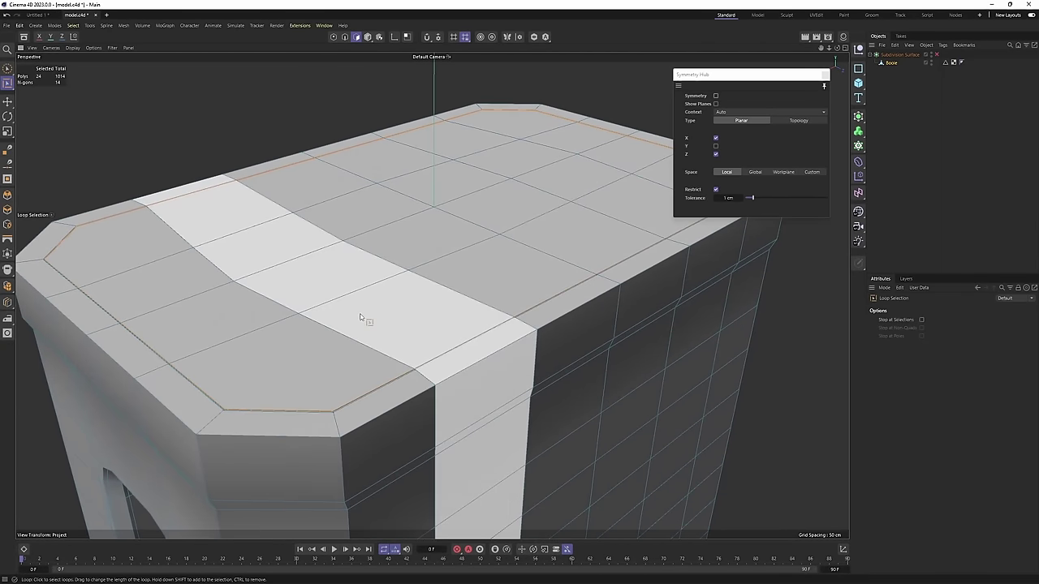
key(t)
alt+drag(487, 294, 595, 323)
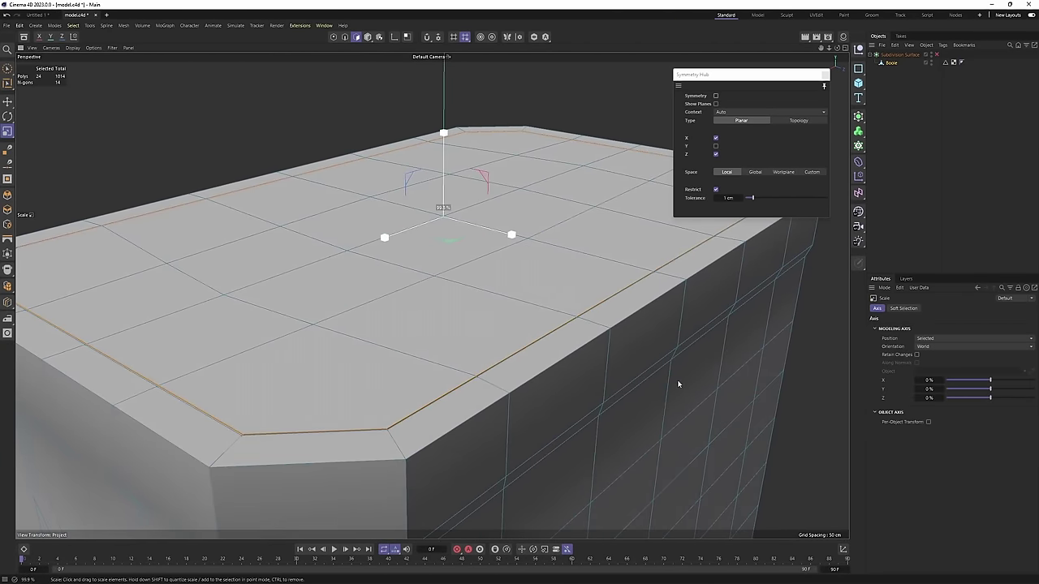
key(q)
alt+drag(415, 348, 411, 395)
alt+right_drag(411, 394, 349, 406)
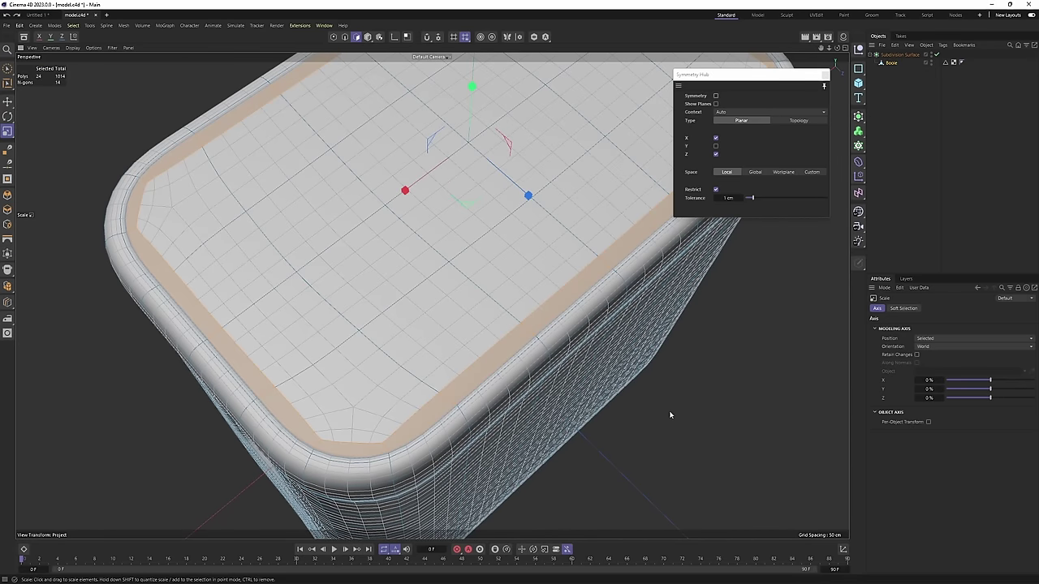
Select the narrow polygon loop beside the top panel's edge and shift it slightly along the vertical axis to form the groove.
alt+drag(672, 408, 438, 389)
alt+right_drag(308, 324, 363, 310)
key(q)
scroll(337, 330, up, 5)
key(u)
key(l)
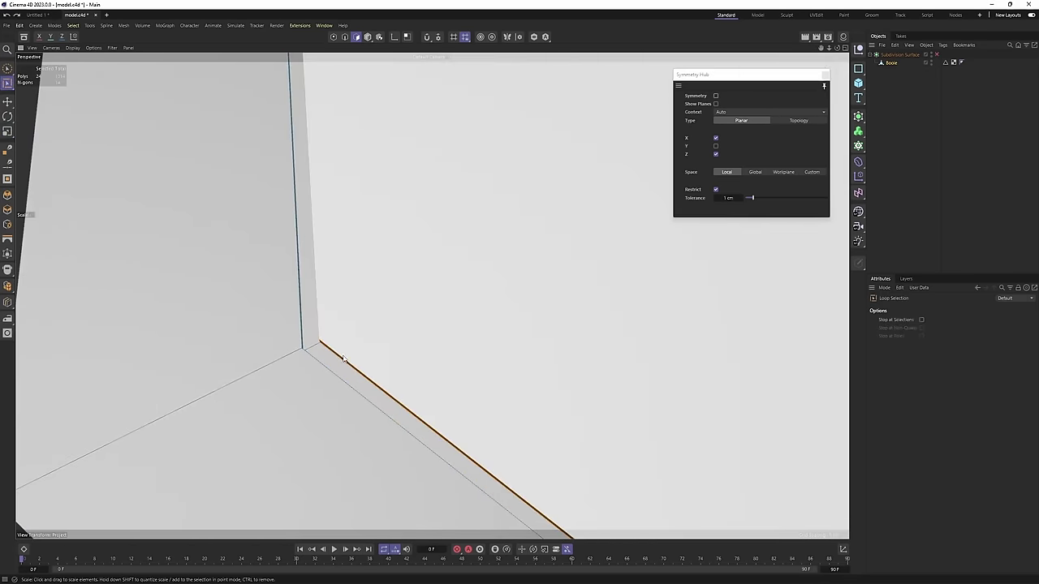
click(314, 355)
key(e)
scroll(414, 299, down, 8)
alt+drag(415, 300, 434, 292)
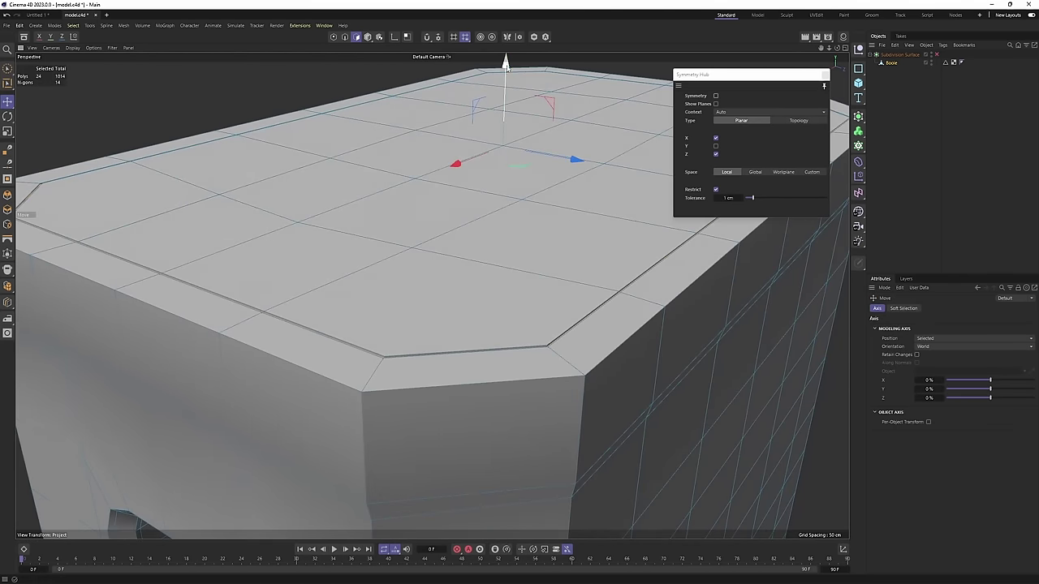
drag(507, 73, 506, 71)
Examine the groove around the top panel with the Subdivision Surface on.
key(q)
click(965, 165)
scroll(489, 301, down, 5)
alt+drag(489, 301, 381, 327)
alt+drag(449, 274, 479, 248)
scroll(479, 247, up, 5)
key(q)
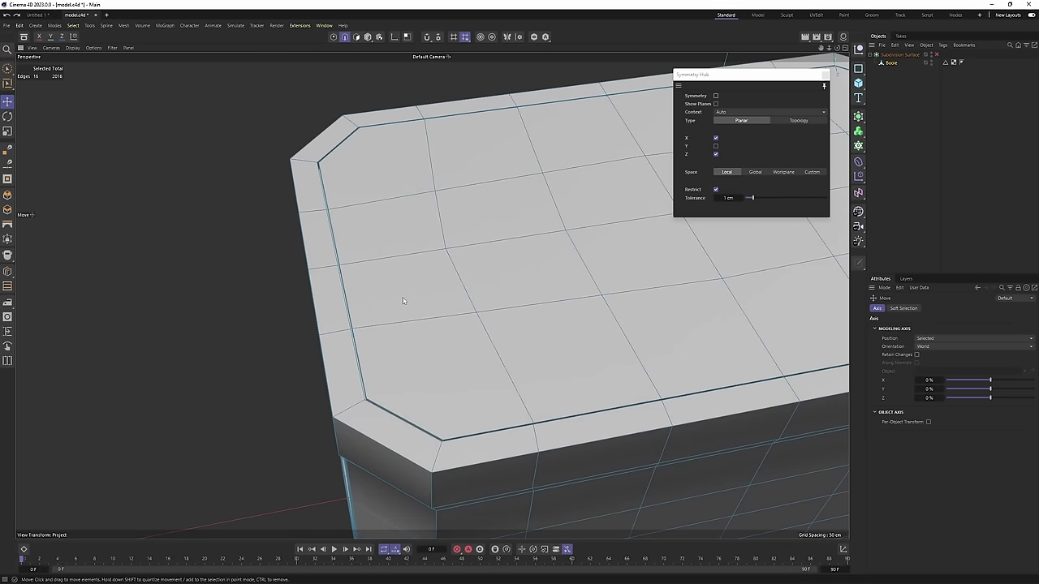
Select all polygons of the top panel inside the groove with Phong Break Selection.
alt+drag(402, 302, 348, 292)
alt+drag(431, 290, 469, 272)
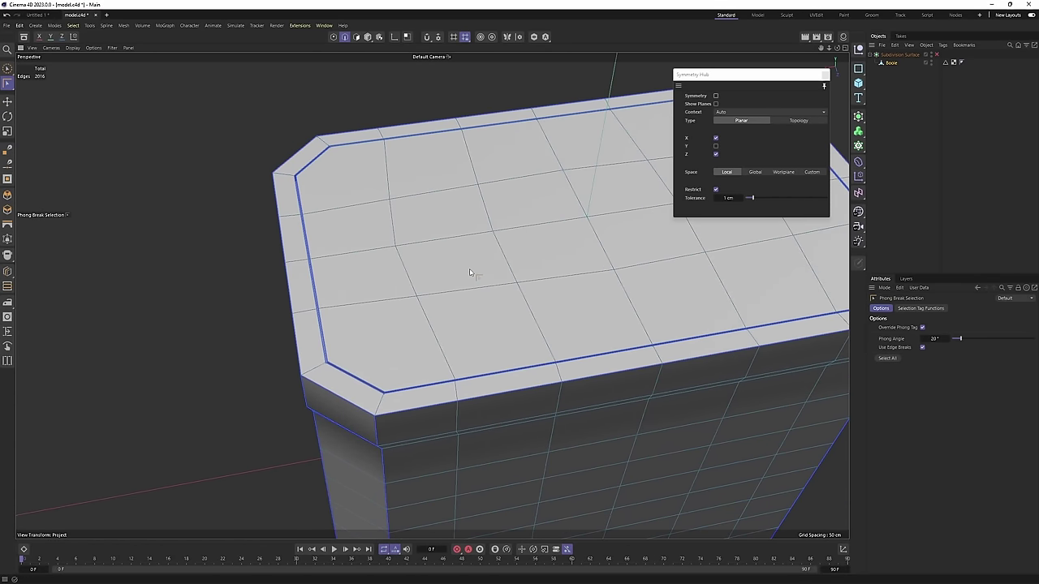
alt+drag(512, 321, 538, 269)
key(u)
key(n)
click(517, 287)
Inset the selected top panel polygons with an offset of 1.4 cm.
scroll(522, 276, up, 3)
key(i)
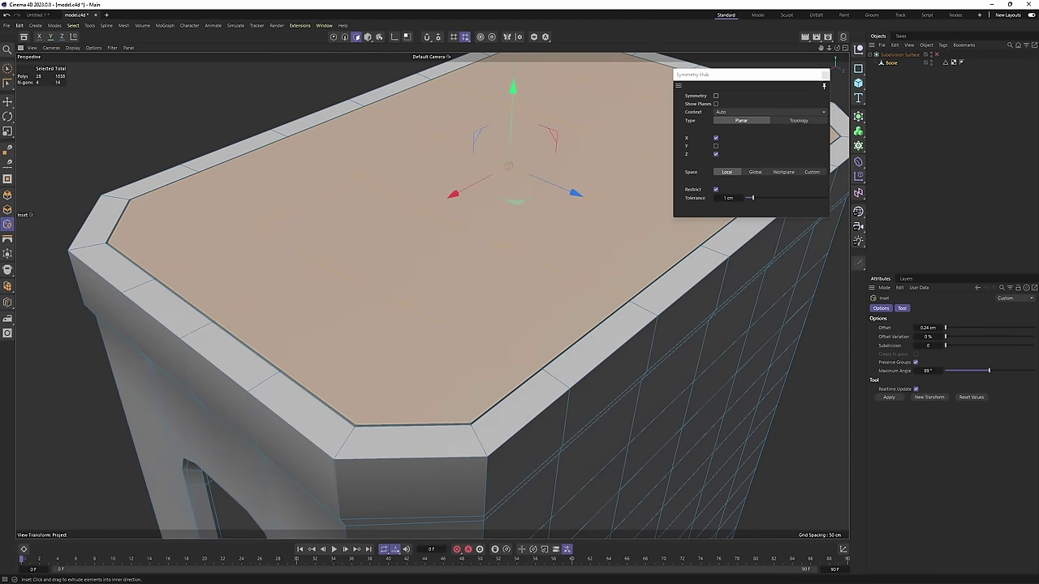
key(q)
alt+drag(664, 268, 320, 333)
scroll(351, 357, up, 5)
key(q)
scroll(347, 381, up, 2)
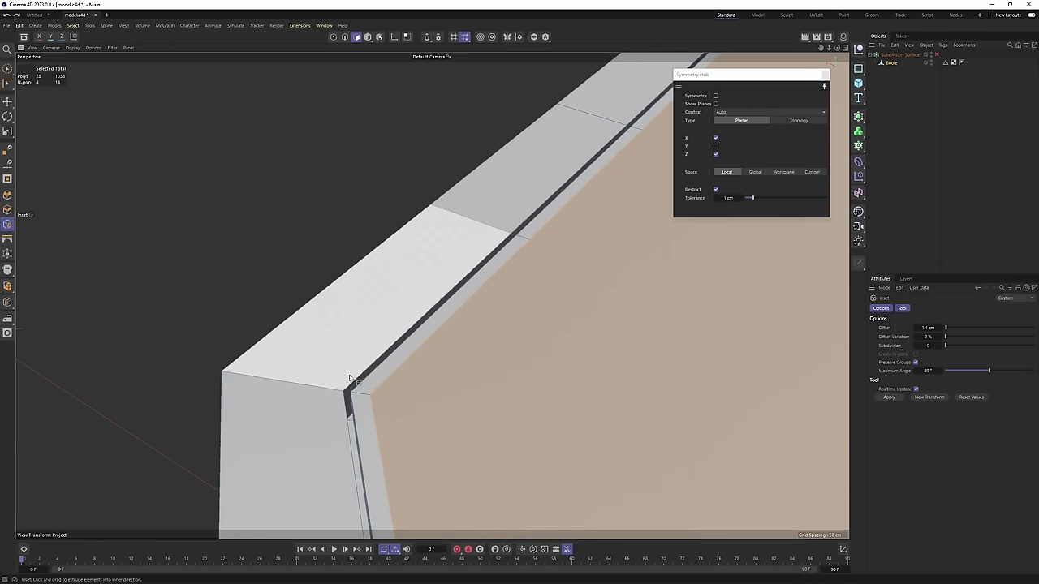
Cut an edge loop into the top rim just outside the groove and check it with subdivision on.
key(k)
key(l)
key(q)
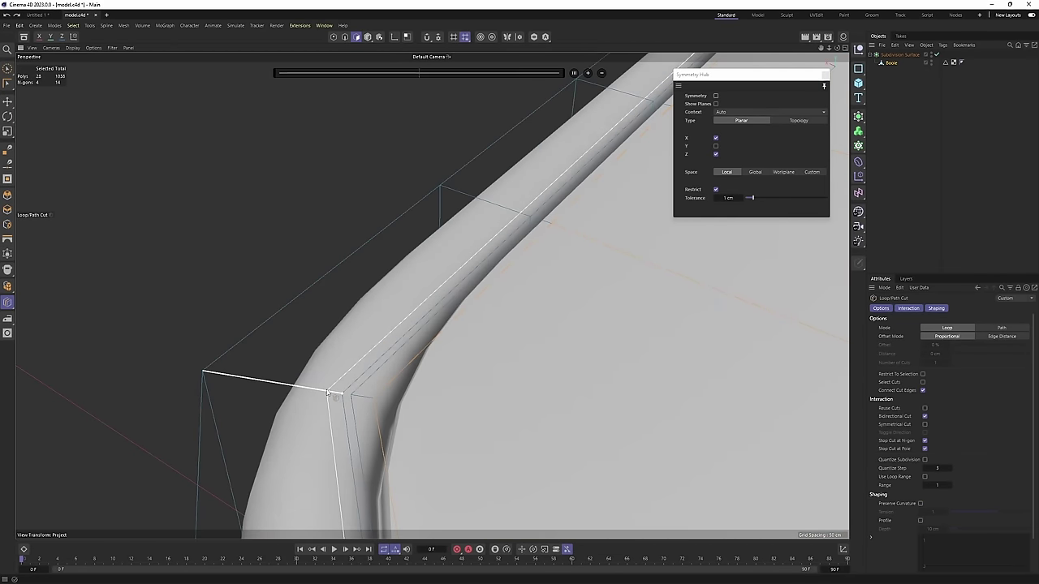
click(327, 393)
click(1000, 248)
scroll(397, 301, down, 5)
alt+drag(431, 295, 371, 422)
scroll(364, 273, down, 4)
alt+drag(365, 274, 357, 199)
scroll(446, 234, up, 5)
key(ctrl+z)
key(q)
Weld the uppermost stray point on the body's vertical corner edge into its neighbour with the Polygon Pen.
key(e)
key(Return)
scroll(389, 214, up, 3)
scroll(417, 215, up, 3)
scroll(357, 198, down, 5)
scroll(394, 284, up, 3)
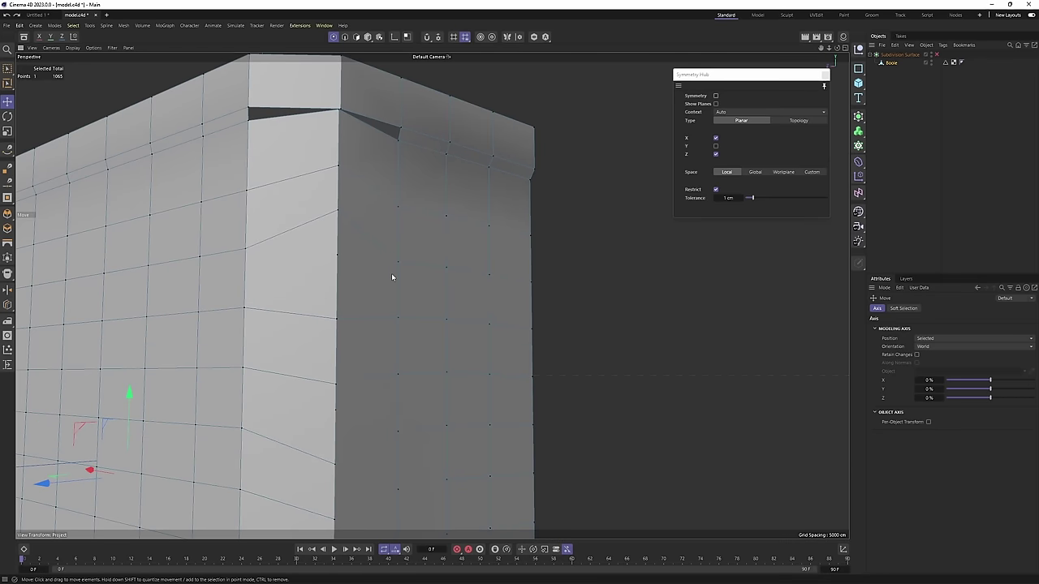
key(m)
key(e)
alt+drag(372, 221, 364, 186)
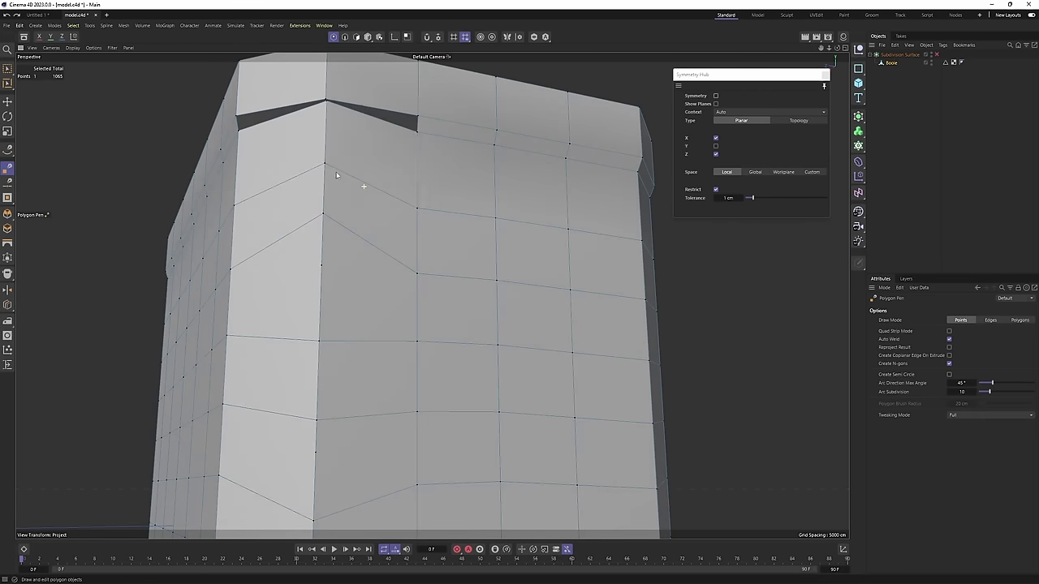
alt+drag(328, 136, 203, 248)
alt+drag(322, 232, 311, 264)
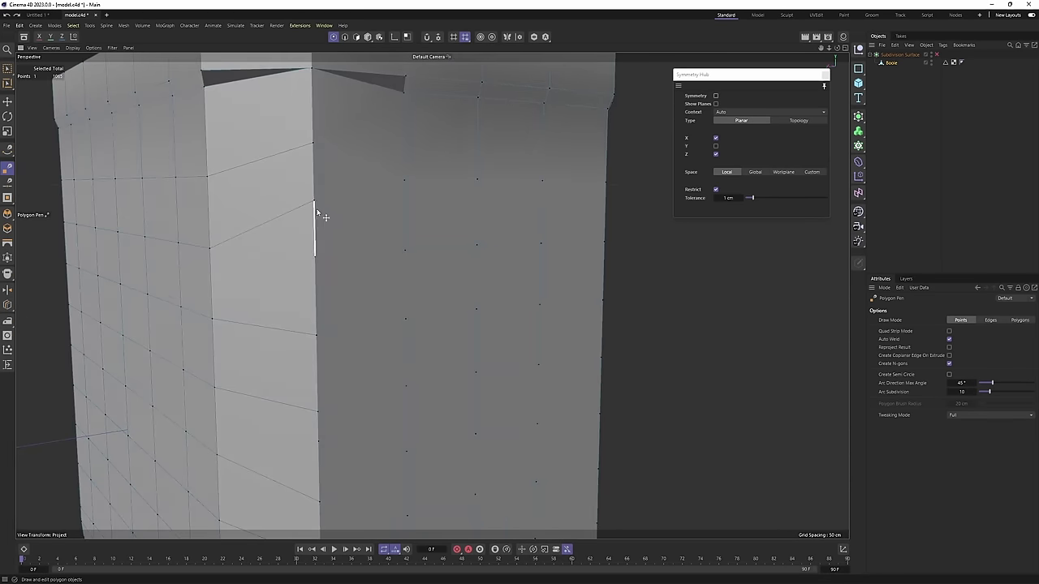
Weld the remaining stray points along the vertical corner edge and move its points vertically to even out their spacing.
key(e)
click(314, 144)
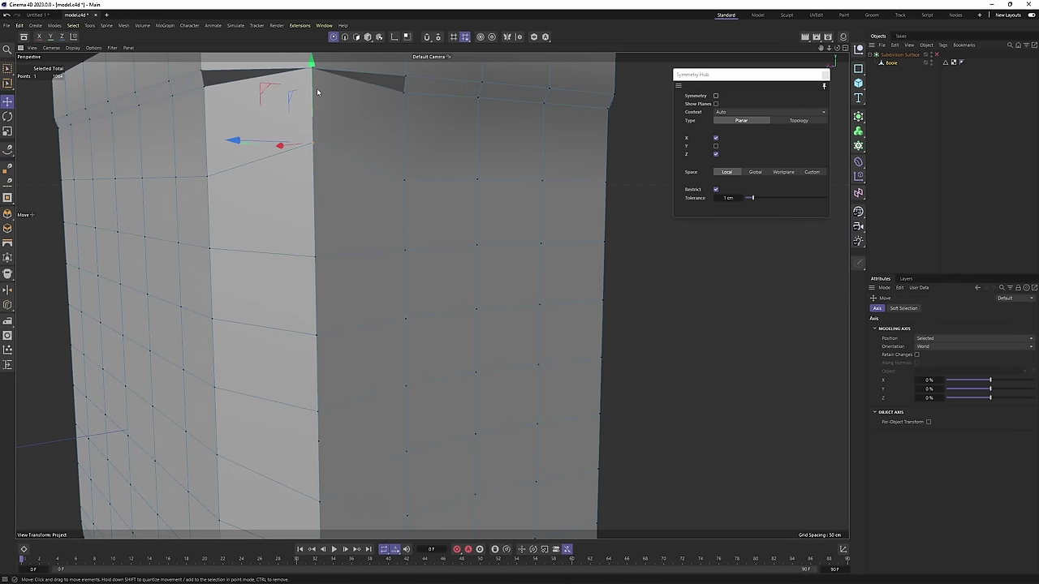
alt+drag(313, 108, 341, 274)
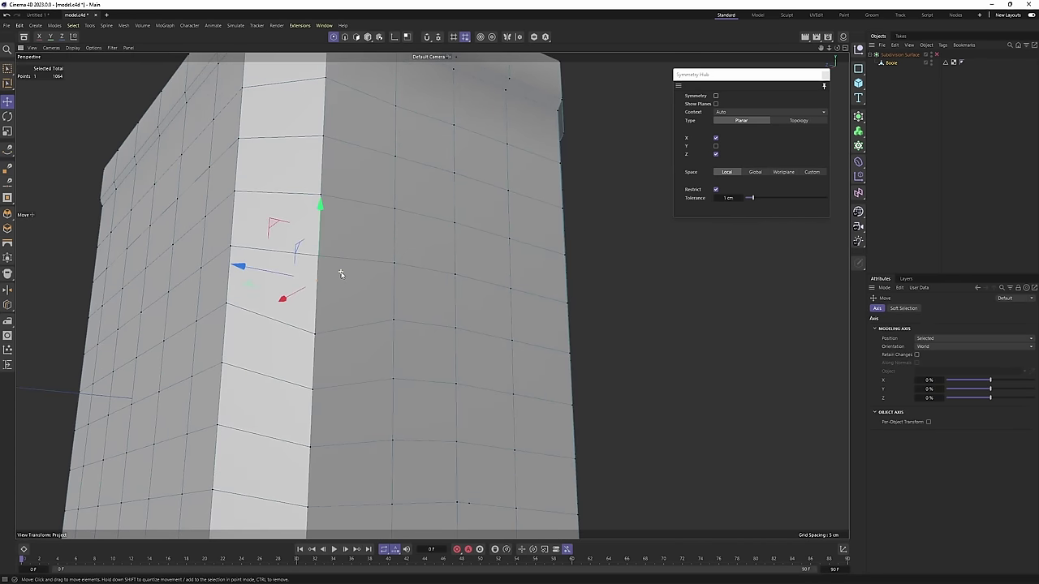
key(m)
key(e)
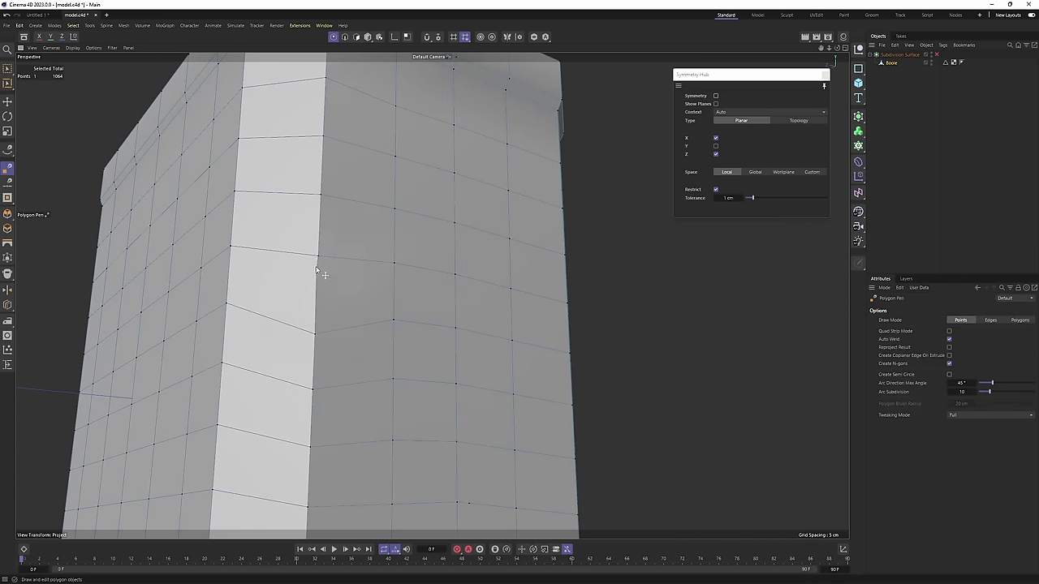
alt+drag(319, 190, 345, 325)
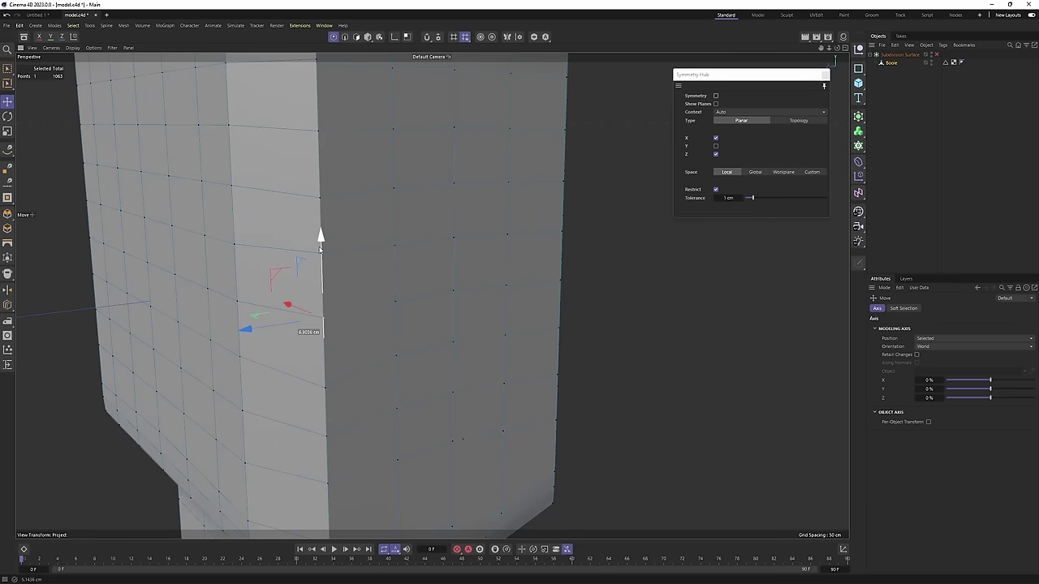
alt+drag(321, 249, 330, 298)
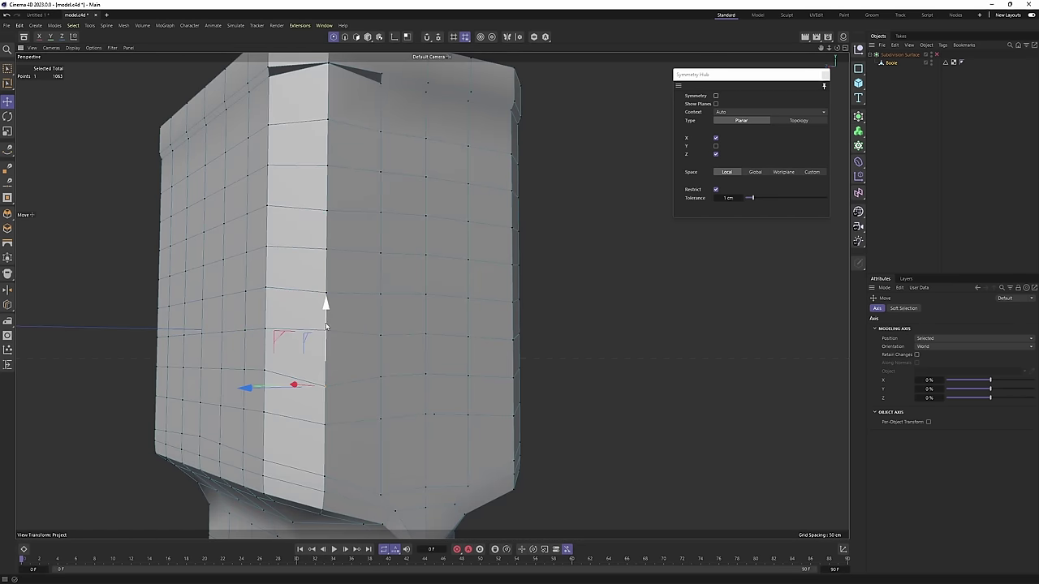
alt+drag(421, 379, 374, 392)
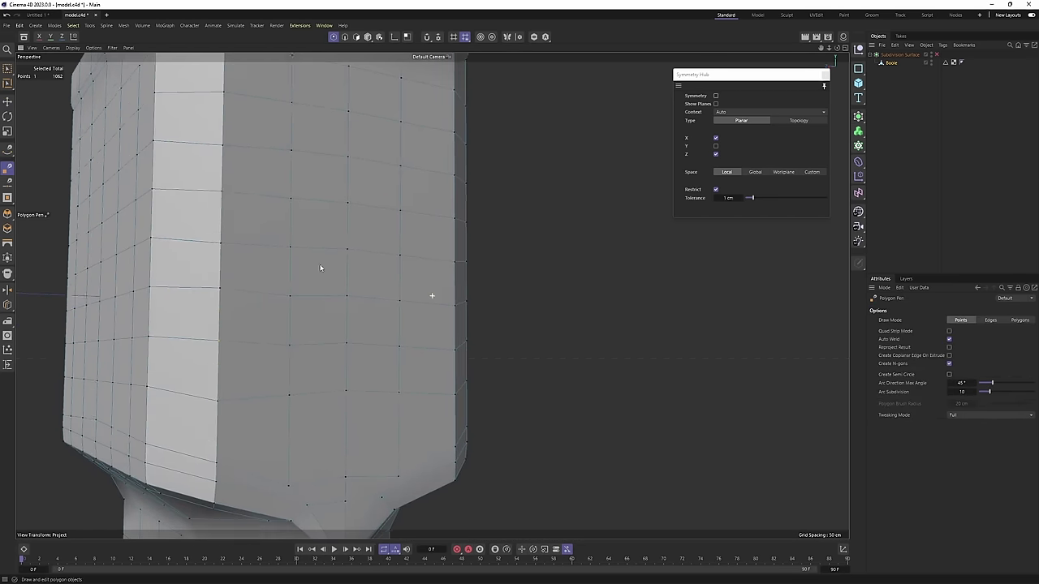
alt+middle_drag(320, 268, 349, 362)
Move the corner point just below the top rim vertically and turn the Subdivision Surface on.
key(e)
alt+middle_drag(246, 122, 276, 203)
scroll(282, 167, up, 3)
click(283, 169)
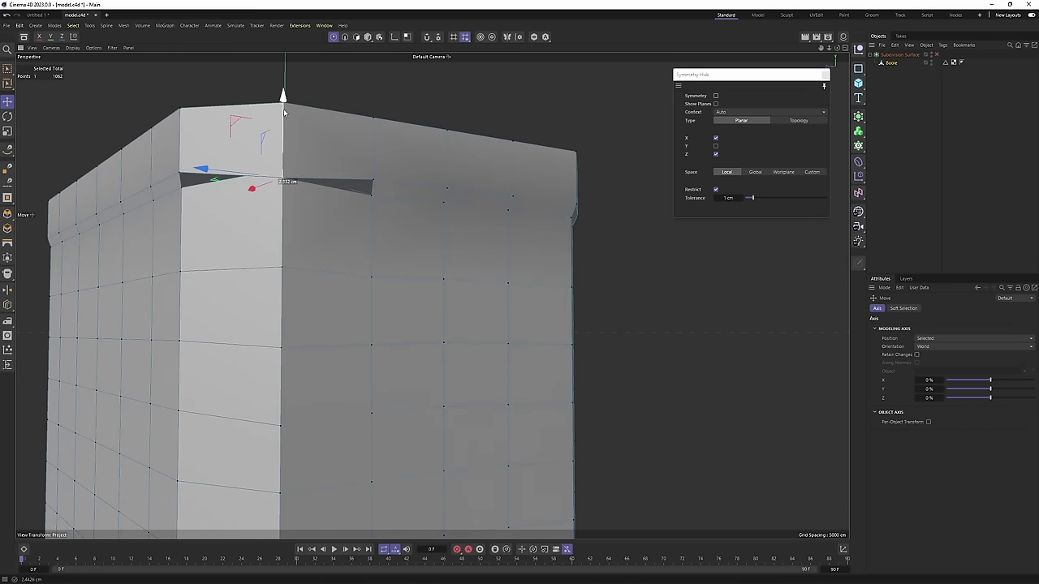
alt+drag(283, 112, 517, 301)
scroll(293, 141, down, 5)
key(q)
click(978, 145)
scroll(431, 294, down, 3)
alt+drag(431, 295, 383, 244)
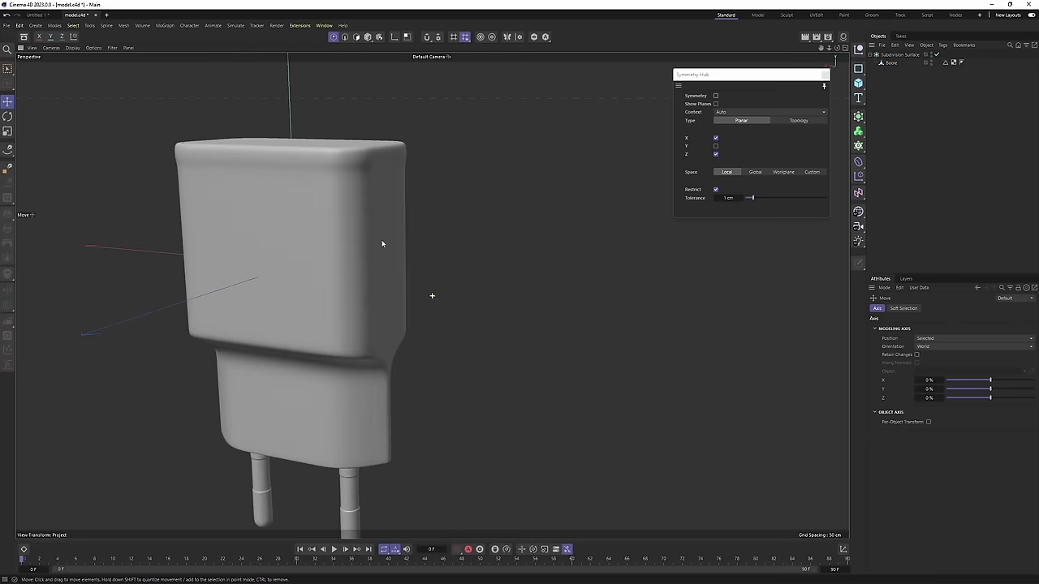
Examine the smoothed adapter in Gouraud shading with and without wireframe lines.
scroll(390, 247, up, 1)
key(n)
key(b)
scroll(401, 262, down, 3)
mouse_move(393, 286)
alt+mouse_down()
mouse_move(297, 269)
mouse_move(371, 294)
mouse_move(355, 157)
mouse_move(389, 179)
mouse_move(519, 204)
mouse_move(549, 260)
mouse_move(524, 323)
mouse_move(424, 271)
mouse_move(441, 258)
mouse_move(433, 297)
mouse_move(503, 239)
mouse_move(504, 302)
mouse_move(519, 293)
mouse_move(441, 336)
mouse_move(494, 332)
mouse_move(449, 240)
mouse_move(430, 274)
mouse_move(463, 239)
mouse_move(508, 226)
mouse_move(456, 333)
alt+mouse_up()
key(n)
key(a)
click(441, 258)
key(q)
key(q)
scroll(431, 274, up, 3)
Cut an edge loop around the inner walls of the USB opening at about 90.9% offset.
click(890, 63)
key(q)
scroll(456, 333, up, 3)
key(k)
key(l)
alt+drag(448, 395, 451, 436)
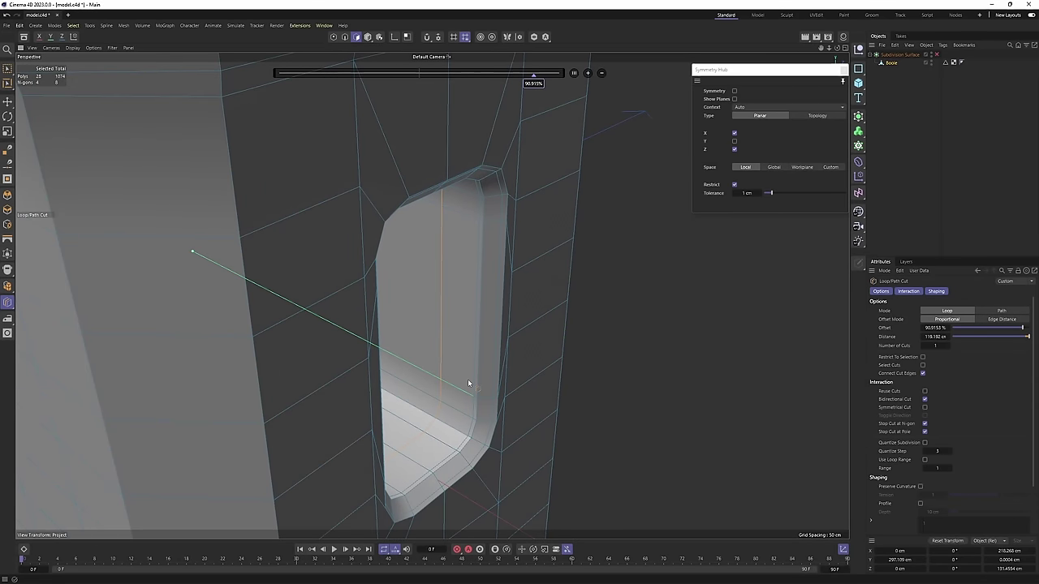
Select the deep polygon loop inside the USB opening beyond the new cut and split it into a separate object.
key(u)
key(l)
click(428, 357)
alt+drag(526, 354, 509, 357)
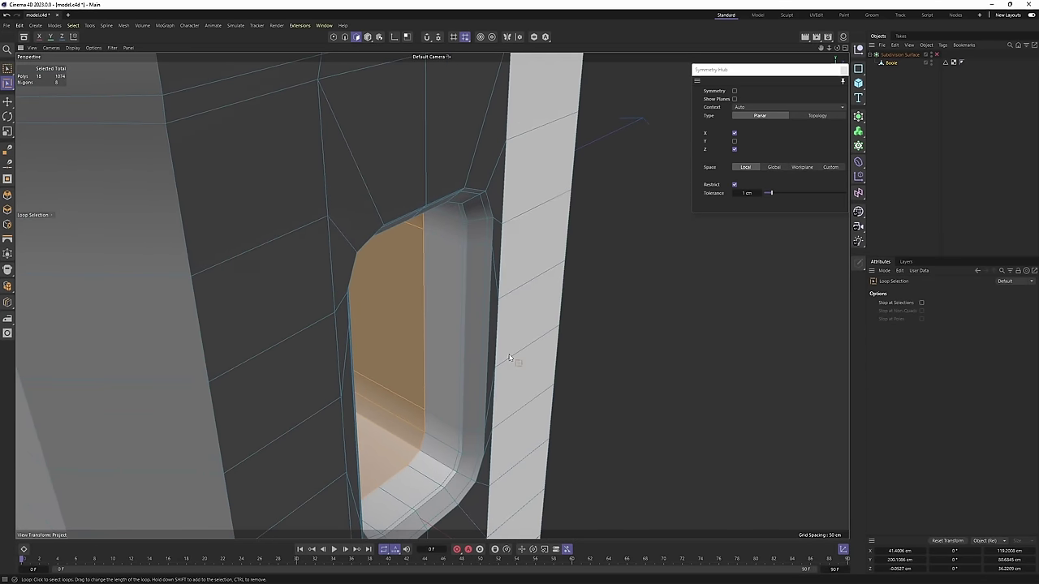
key(m)
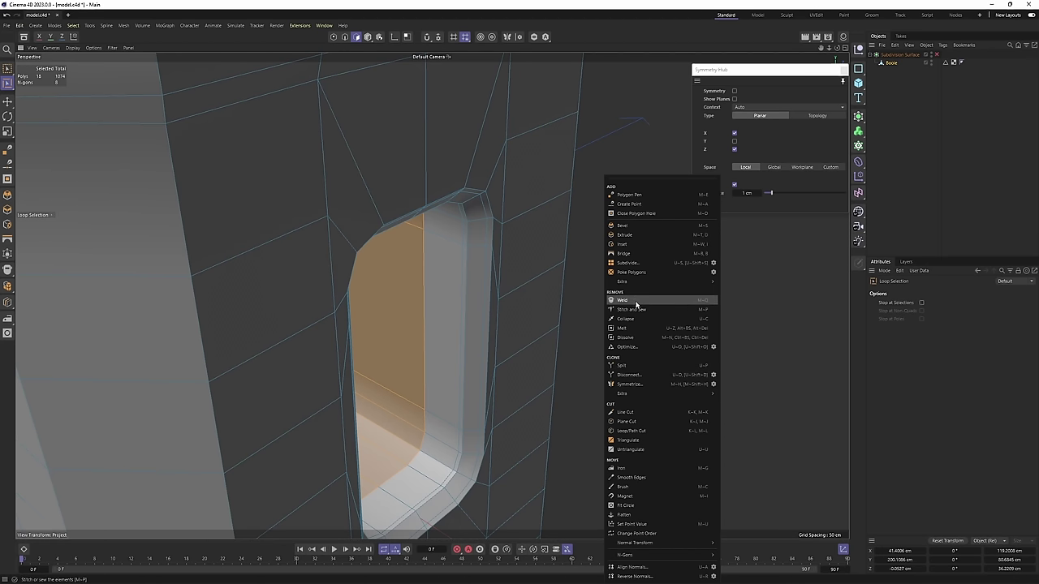
click(622, 366)
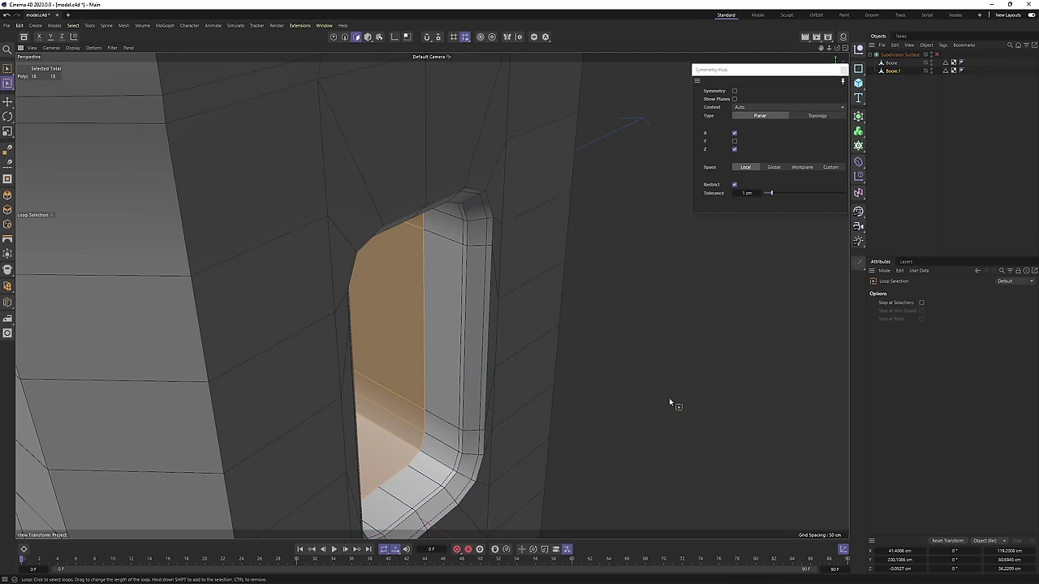
Remove the split polygons from the original mesh and name the two objects charger and usb.
click(889, 63)
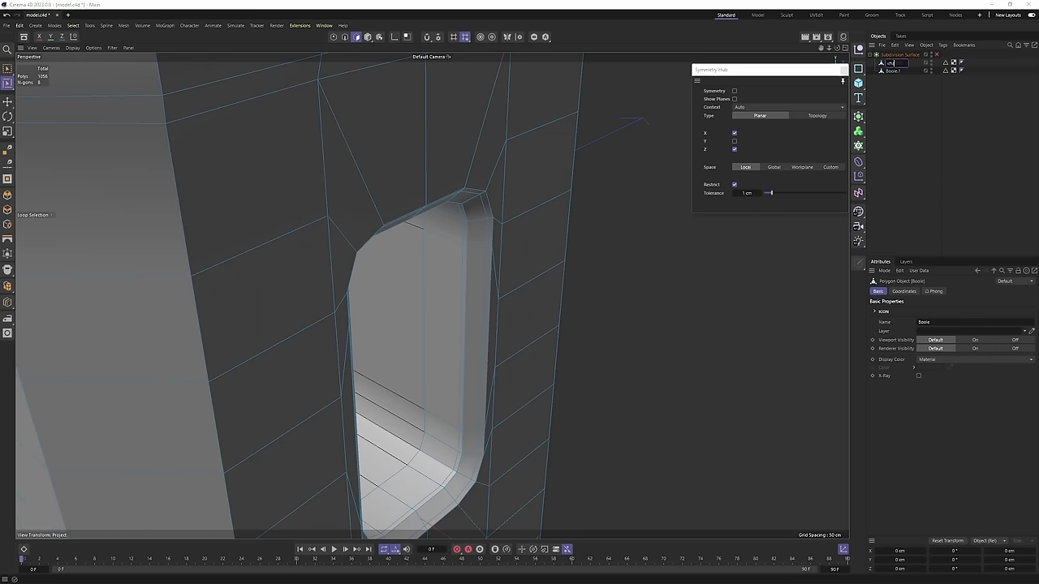
double_click(890, 72)
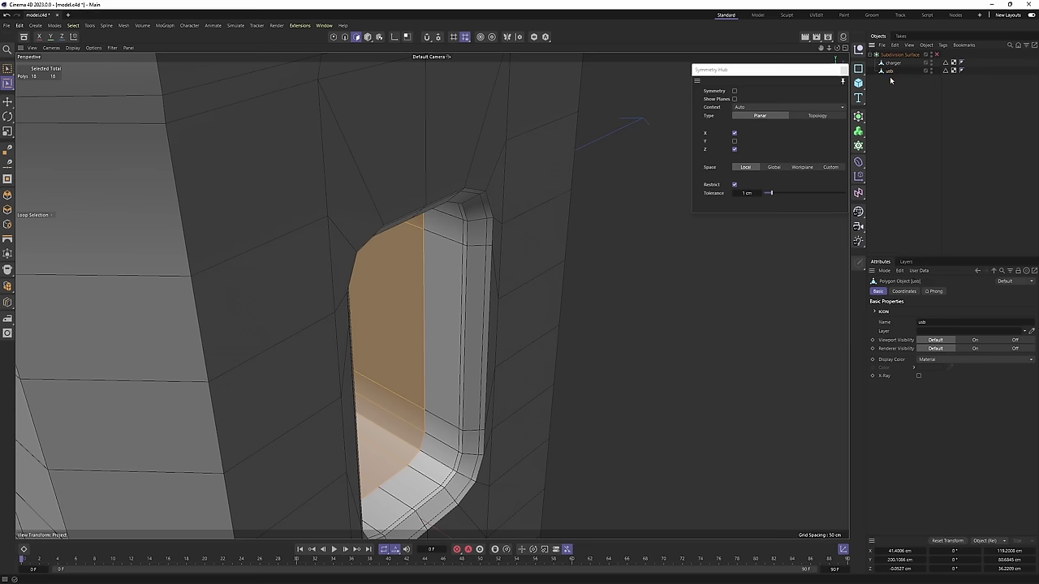
Isolate the usb object in the viewport and close the Symmetry Hub.
click(533, 36)
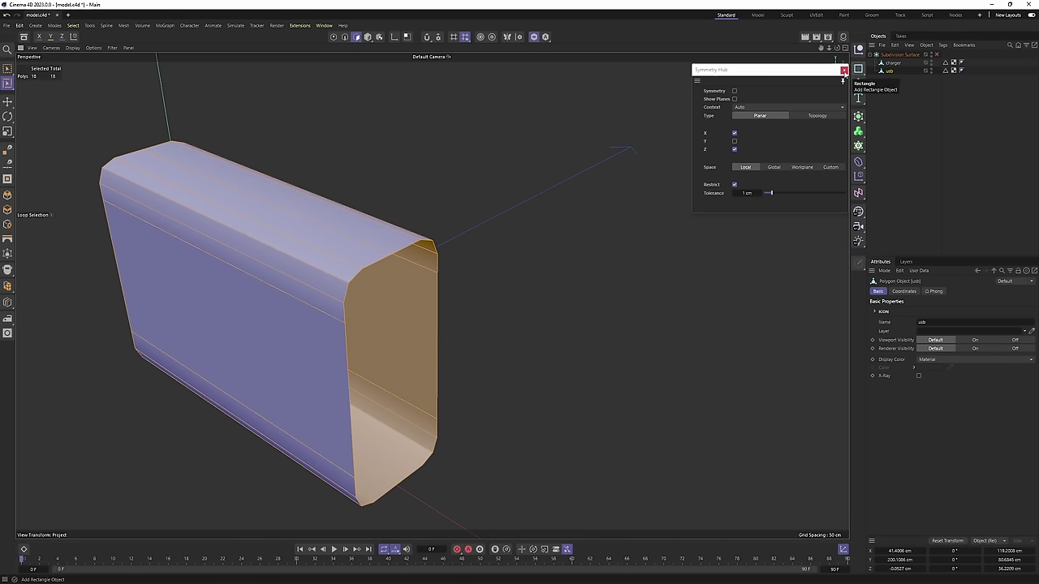
click(844, 70)
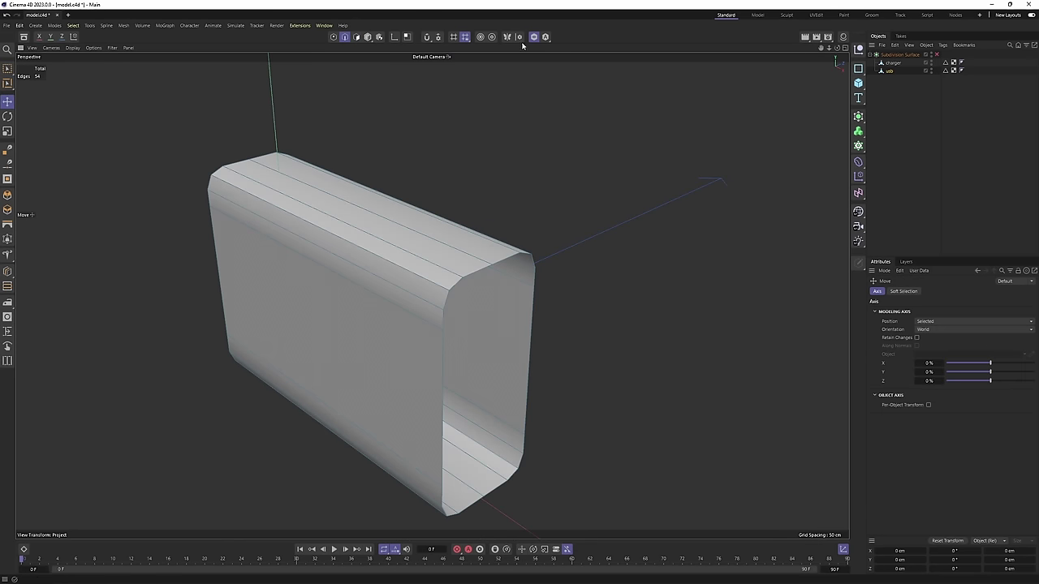
click(520, 38)
drag(531, 48, 630, 73)
click(681, 69)
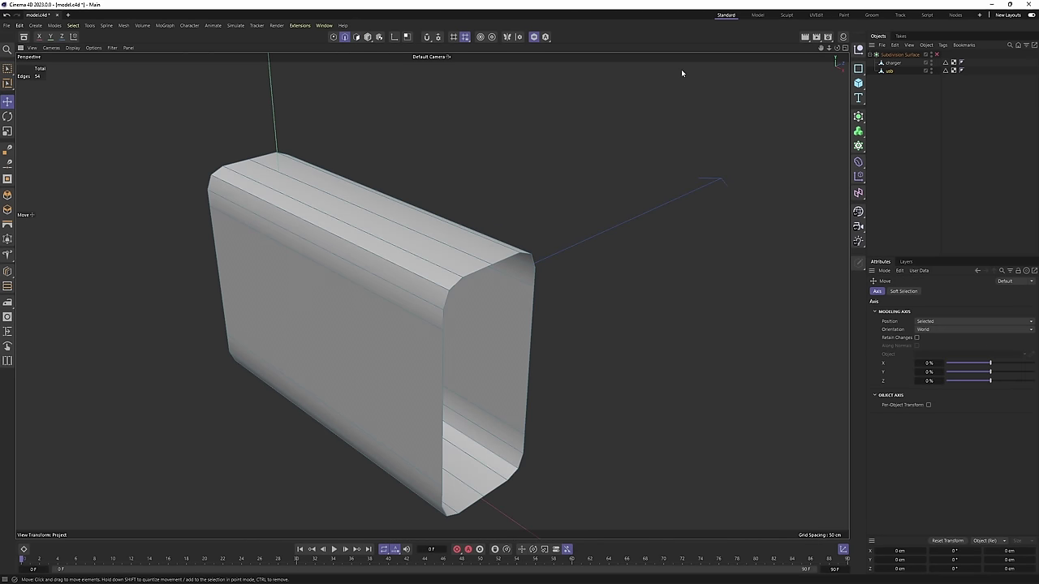
alt+drag(495, 235, 458, 235)
key(k)
key(l)
alt+drag(434, 100, 457, 252)
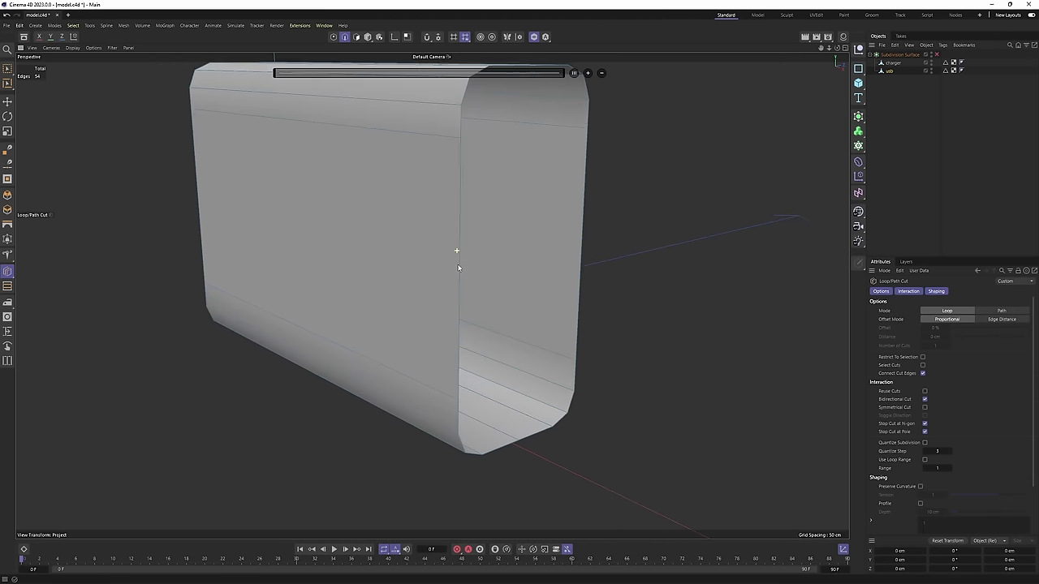
scroll(522, 209, down, 2)
alt+drag(485, 193, 610, 123)
Add a Connect generator to the scene.
click(862, 119)
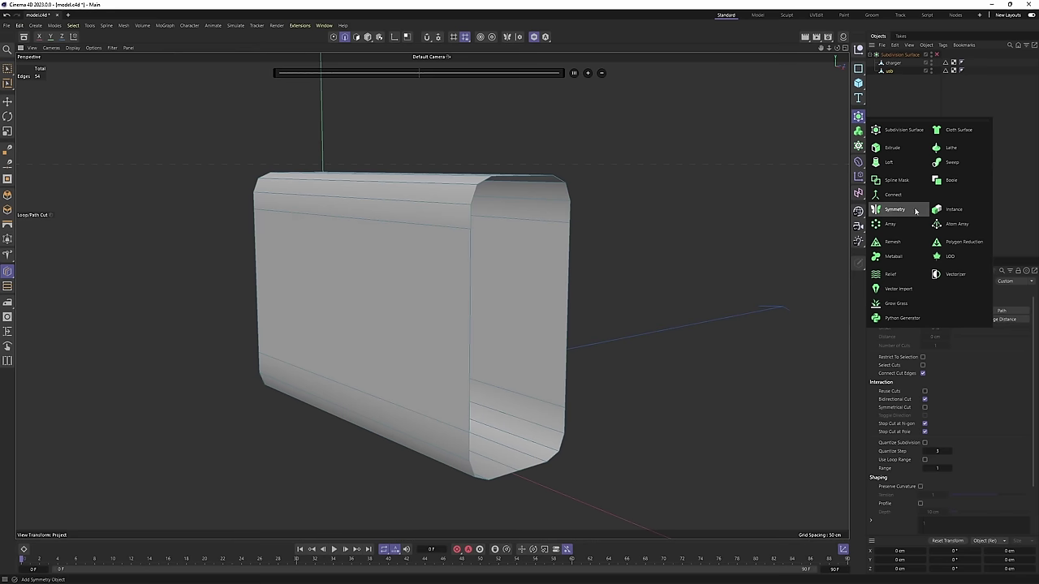
click(893, 196)
alt+drag(484, 237, 505, 228)
scroll(506, 228, up, 2)
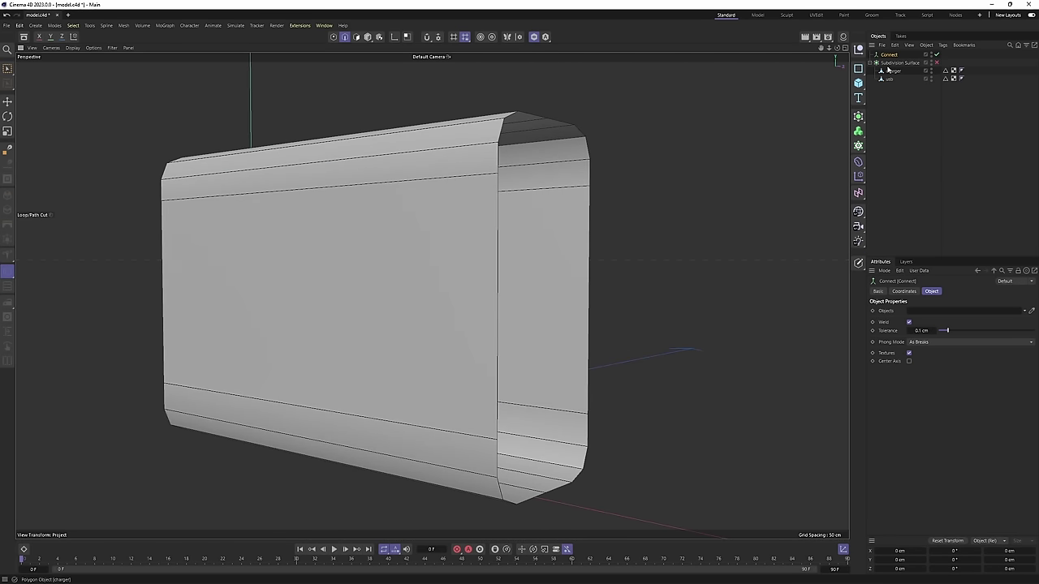
Remove the Connect generator from the scene.
key(e)
alt+middle_drag(487, 229, 482, 257)
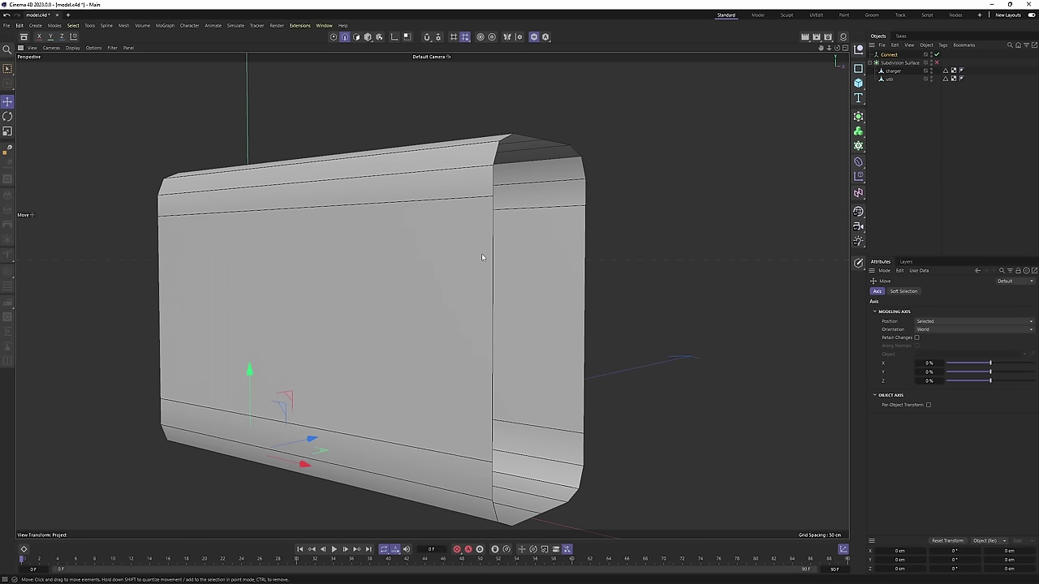
click(891, 72)
click(891, 56)
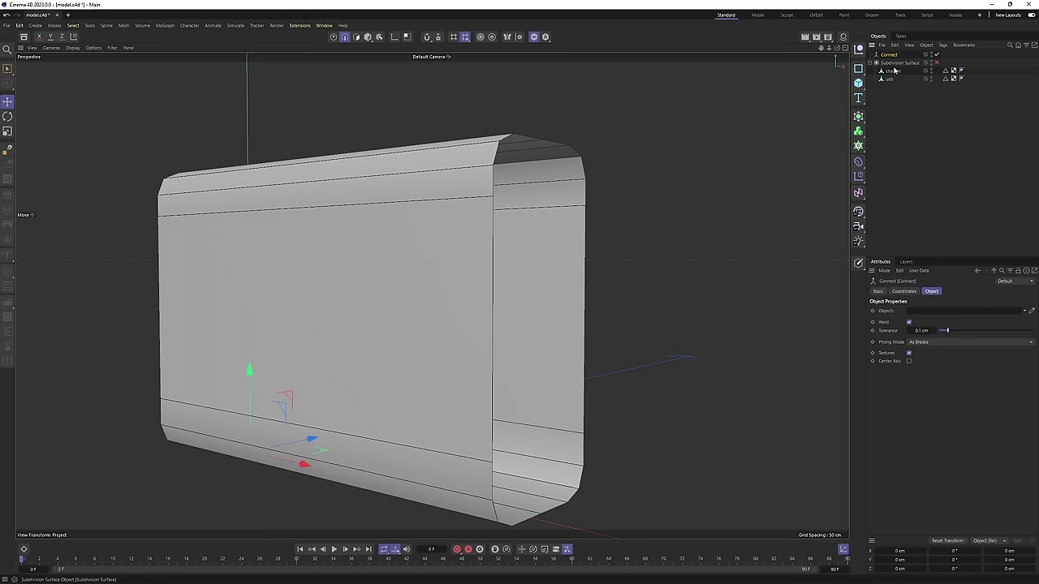
key(Delete)
Loop-cut both broad walls of the usb shell lengthwise at 50%.
click(890, 72)
key(k)
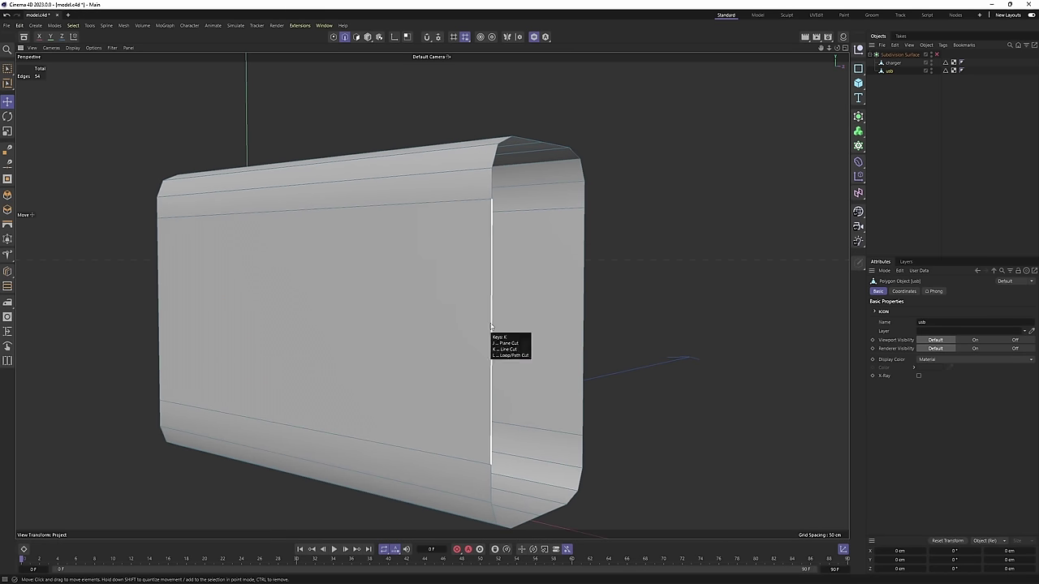
key(l)
click(494, 326)
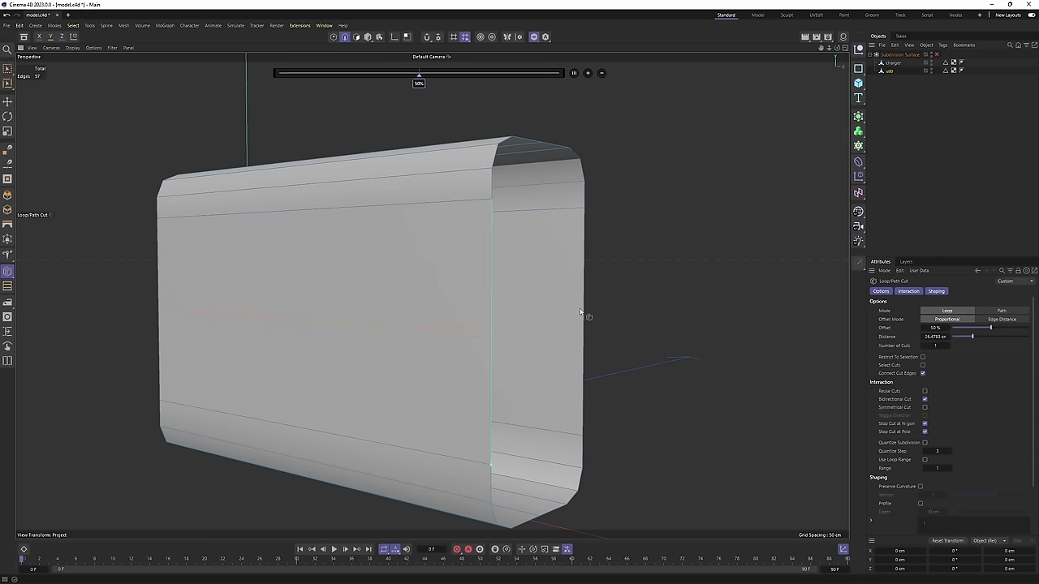
alt+drag(586, 322, 430, 241)
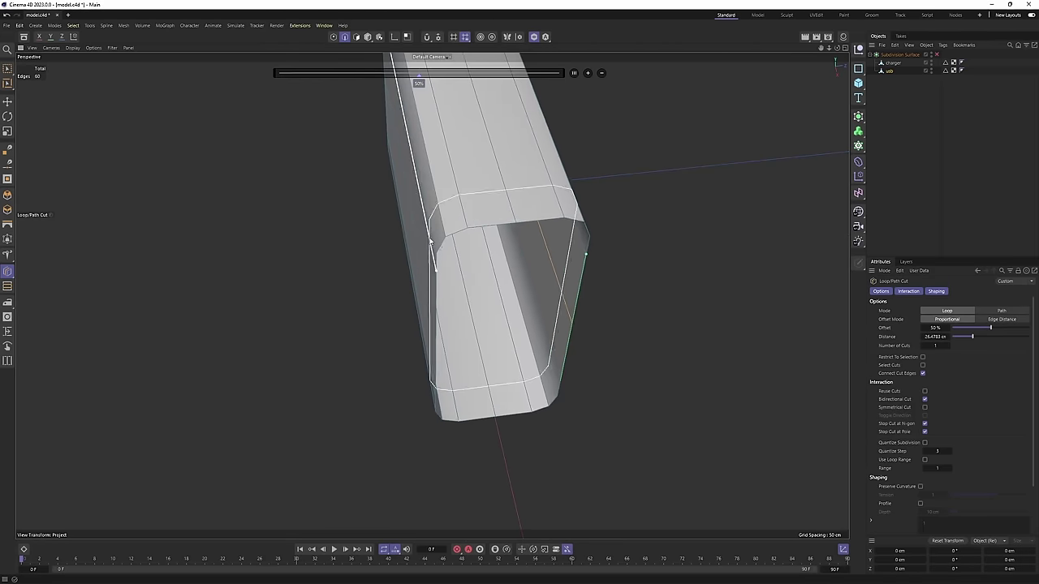
Inspect the lengthwise centre edge on the narrow upper wall of the usb shell.
key(e)
click(507, 163)
alt+middle_drag(509, 164, 489, 240)
alt+drag(488, 240, 410, 217)
key(q)
key(q)
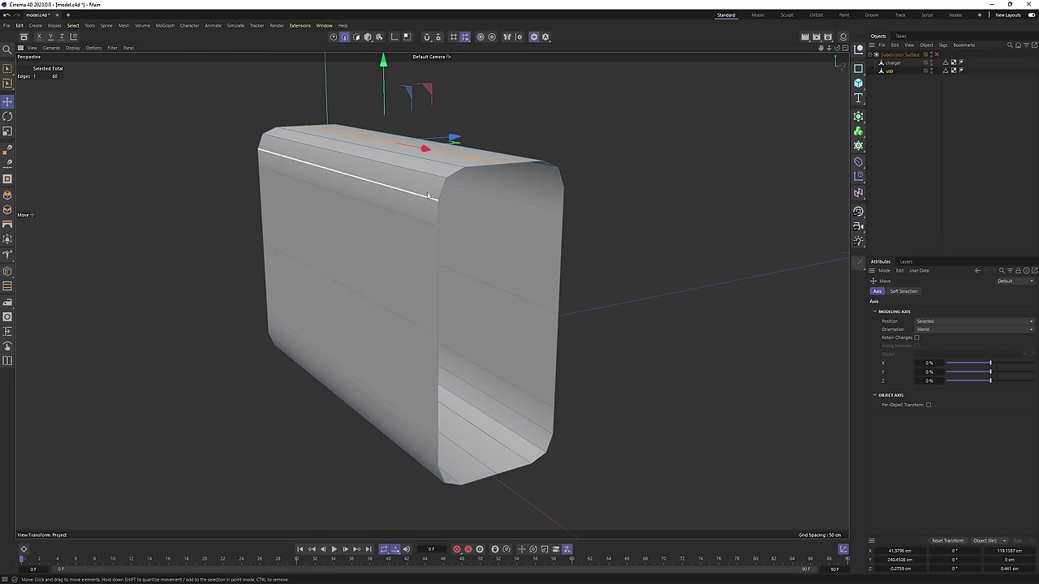
Centre the usb object's axis on its geometry.
key(Return)
alt+drag(424, 181, 422, 203)
middle_click(412, 211)
middle_click(497, 378)
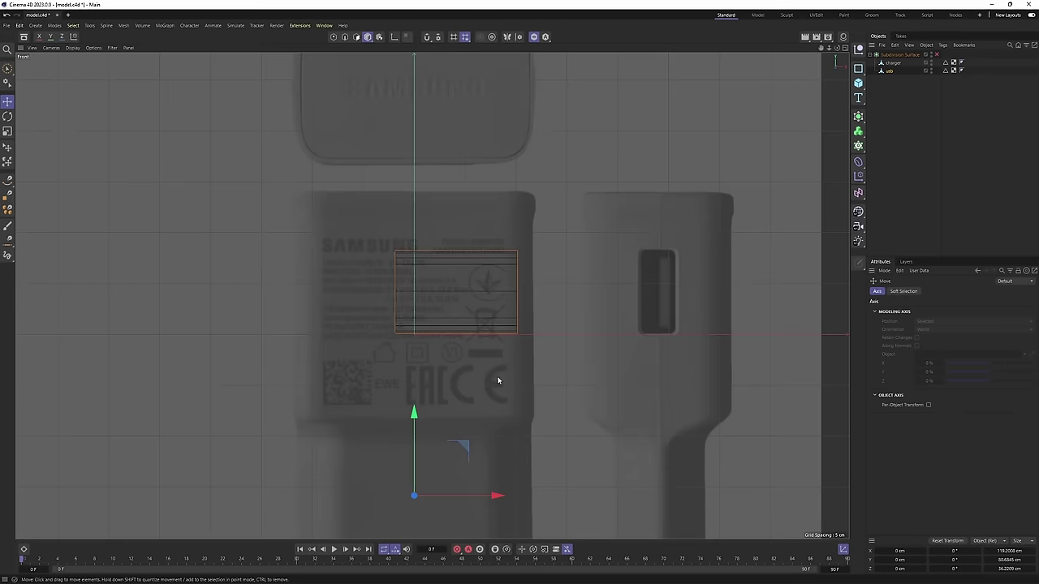
alt+right_drag(498, 378, 467, 320)
scroll(466, 321, up, 3)
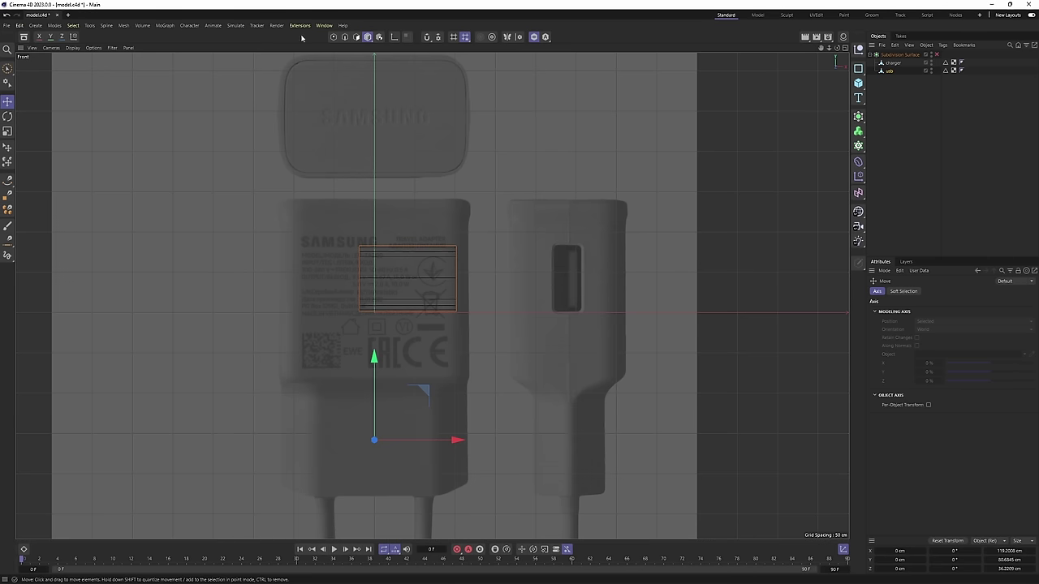
click(94, 26)
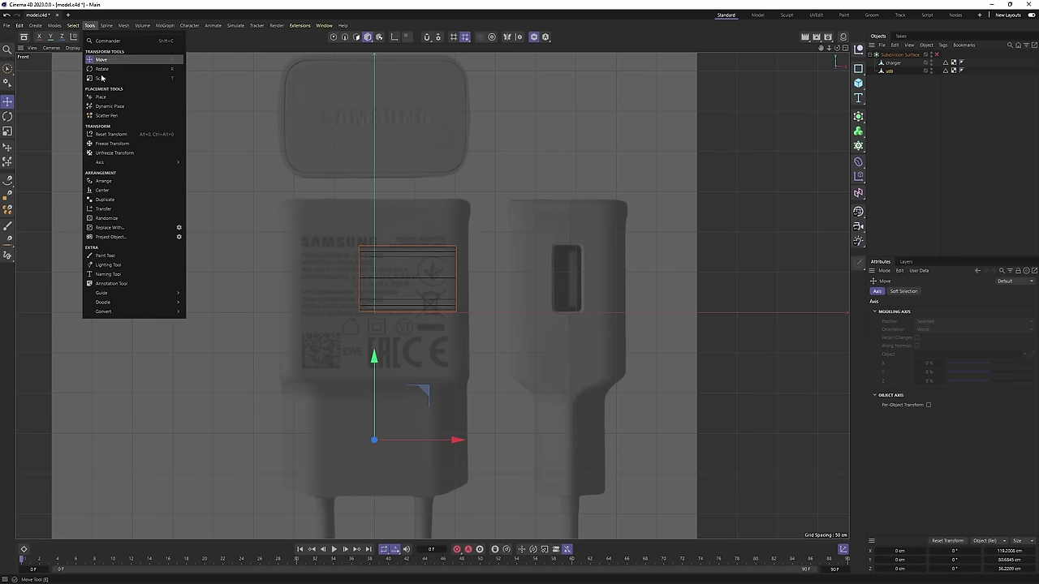
mouse_move(116, 167)
click(210, 189)
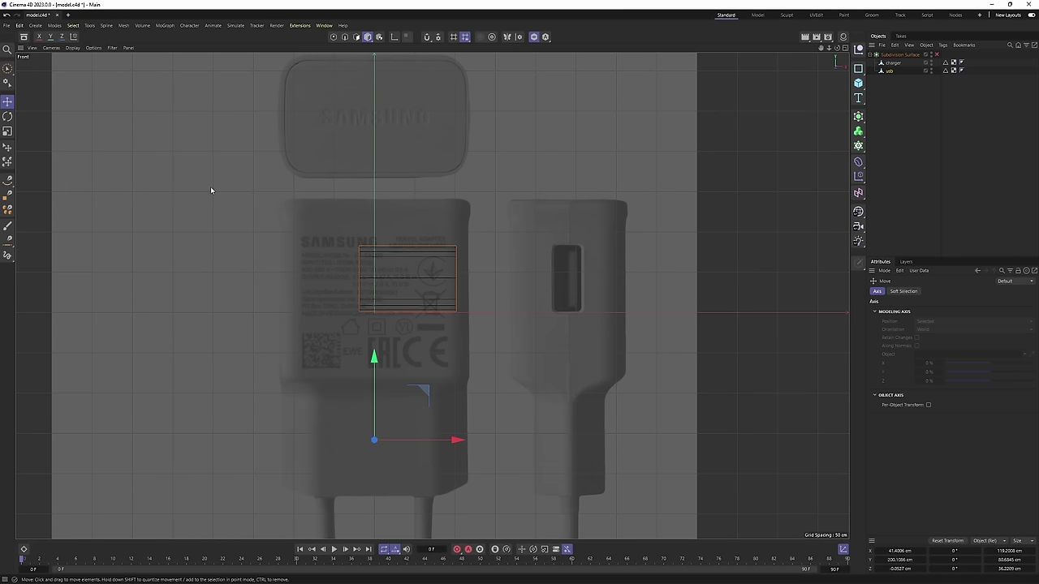
Check how the usb object's axis lines up with the shell's centre edge in the front view and the other views.
alt+right_drag(392, 276, 508, 294)
alt+middle_drag(508, 293, 413, 320)
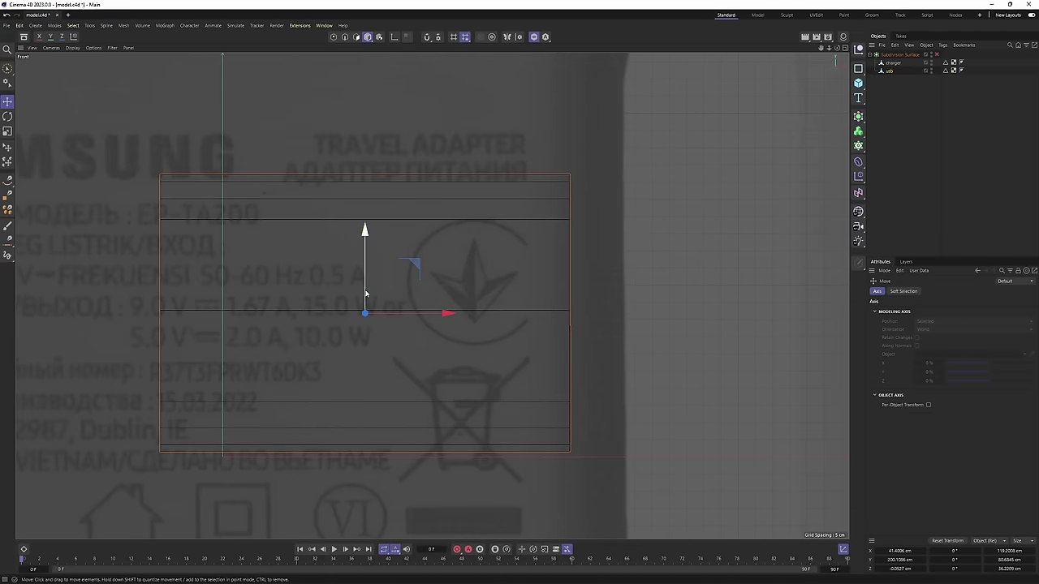
middle_click(389, 308)
middle_click(369, 196)
alt+drag(369, 196, 326, 235)
middle_click(326, 235)
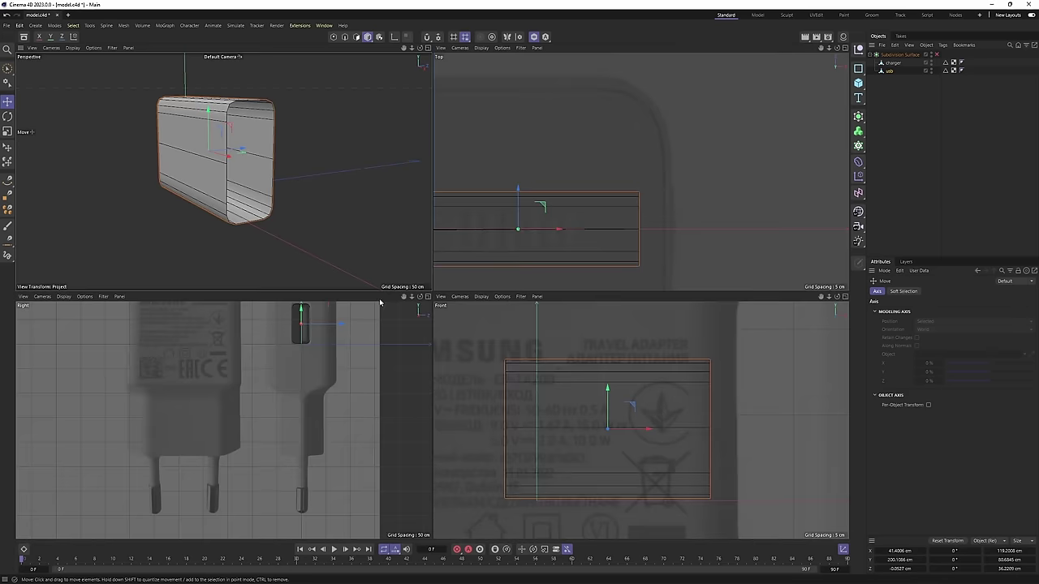
middle_click(328, 367)
key(F5)
key(F4)
scroll(468, 271, up, 4)
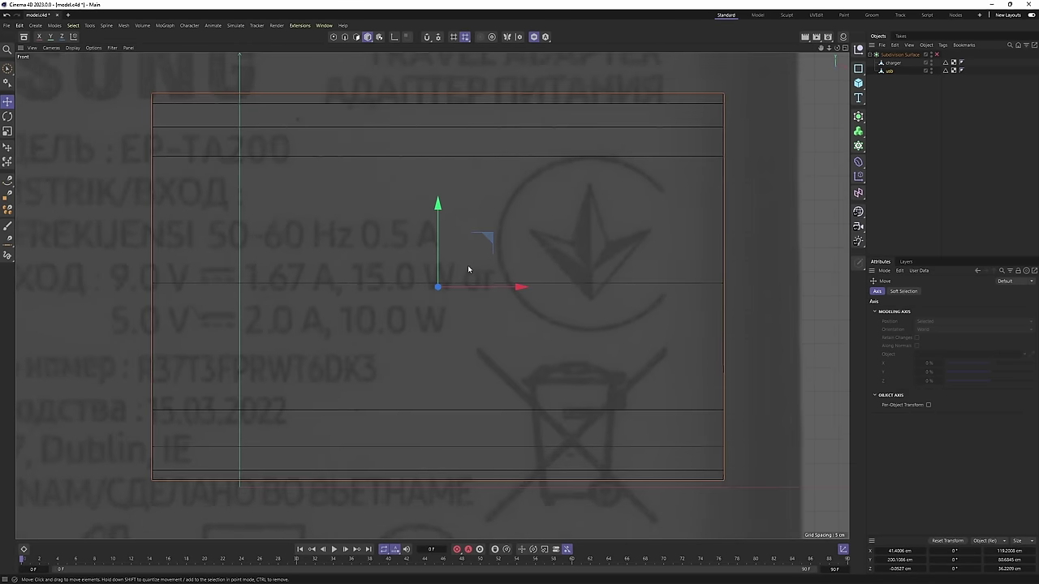
scroll(405, 297, up, 2)
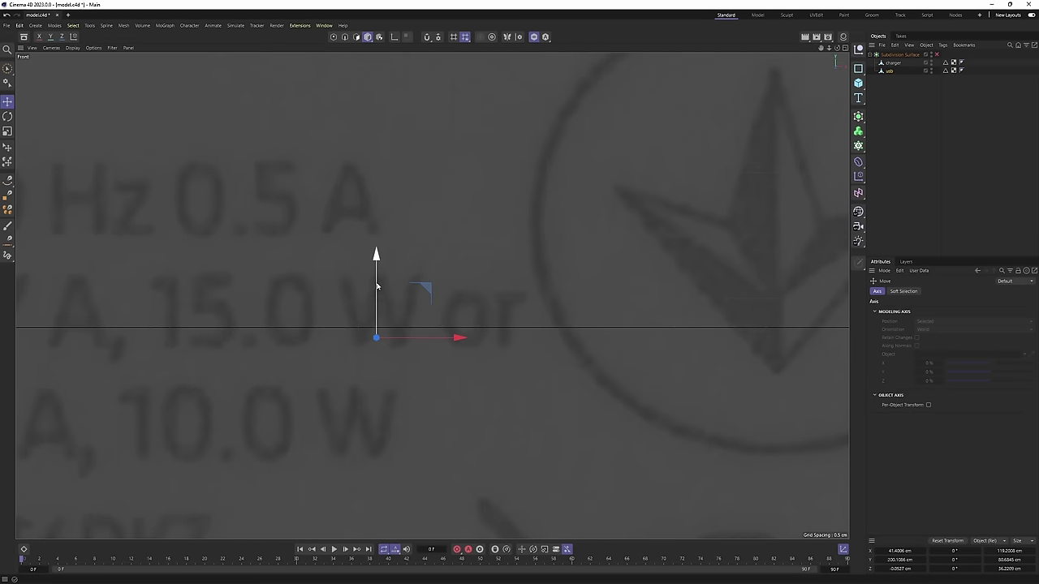
scroll(447, 325, down, 5)
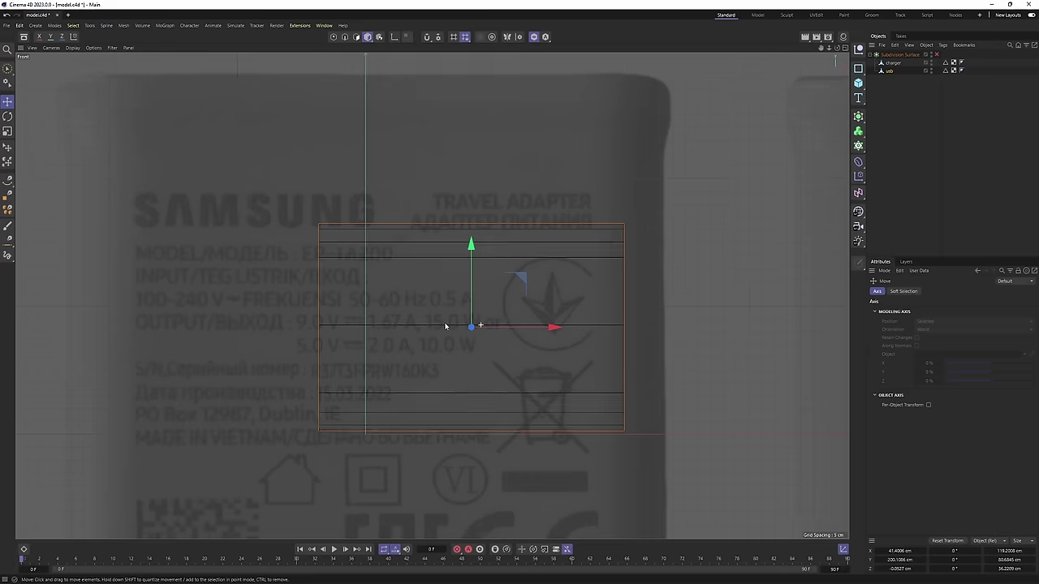
scroll(436, 303, up, 3)
scroll(441, 112, up, 1)
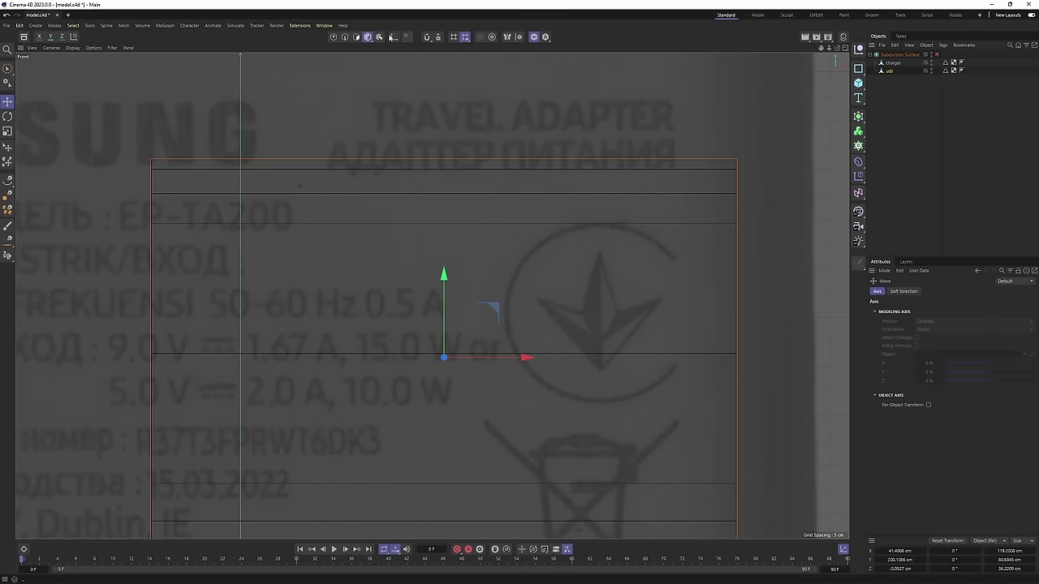
Enable axis editing with point and edge snapping, and snap the usb object's axis vertically onto the broad wall's centre edge, at about Y 200.9 cm.
click(395, 38)
drag(493, 312, 505, 211)
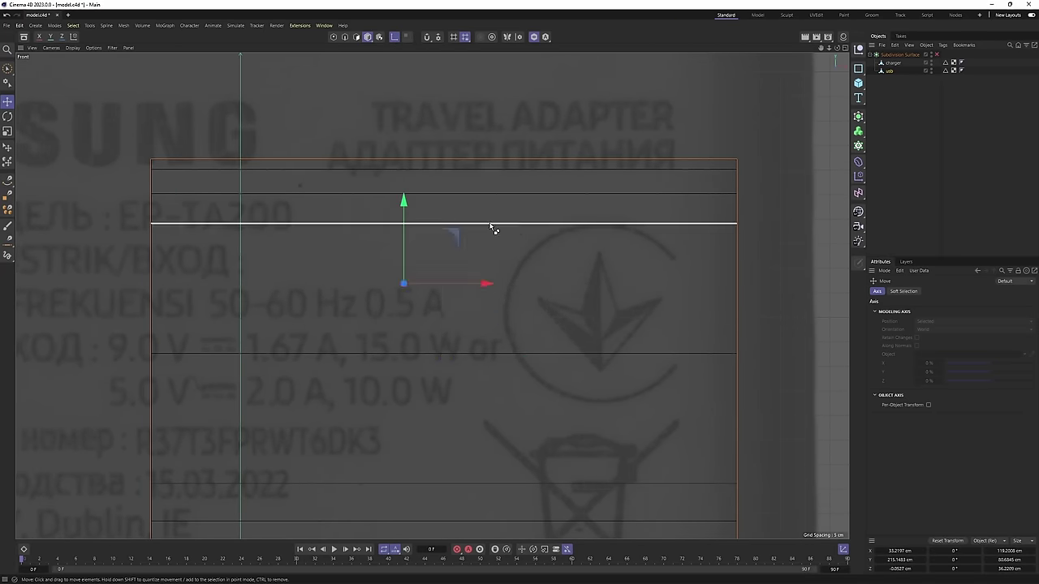
key(ctrl+z)
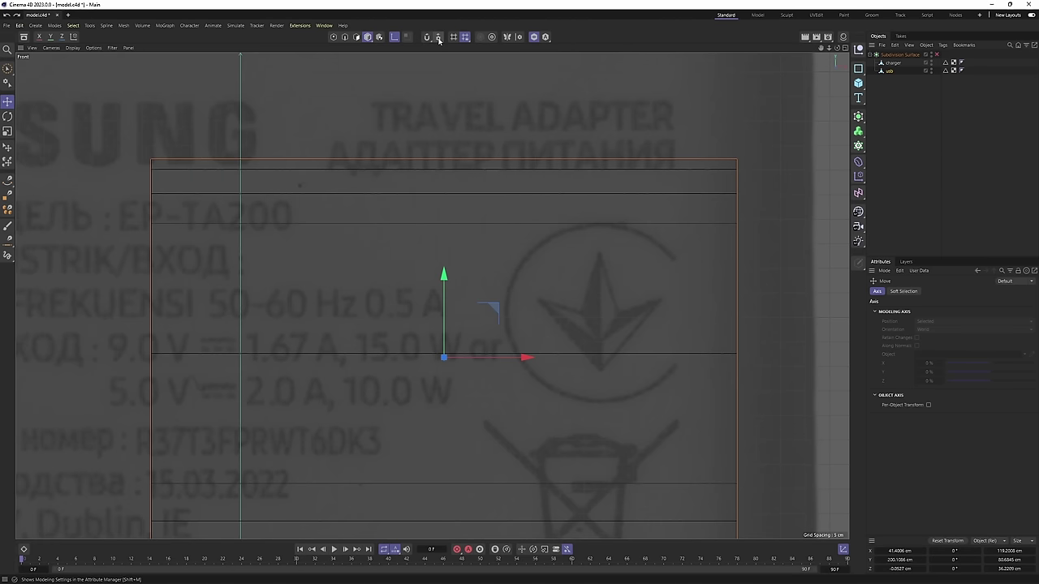
click(438, 38)
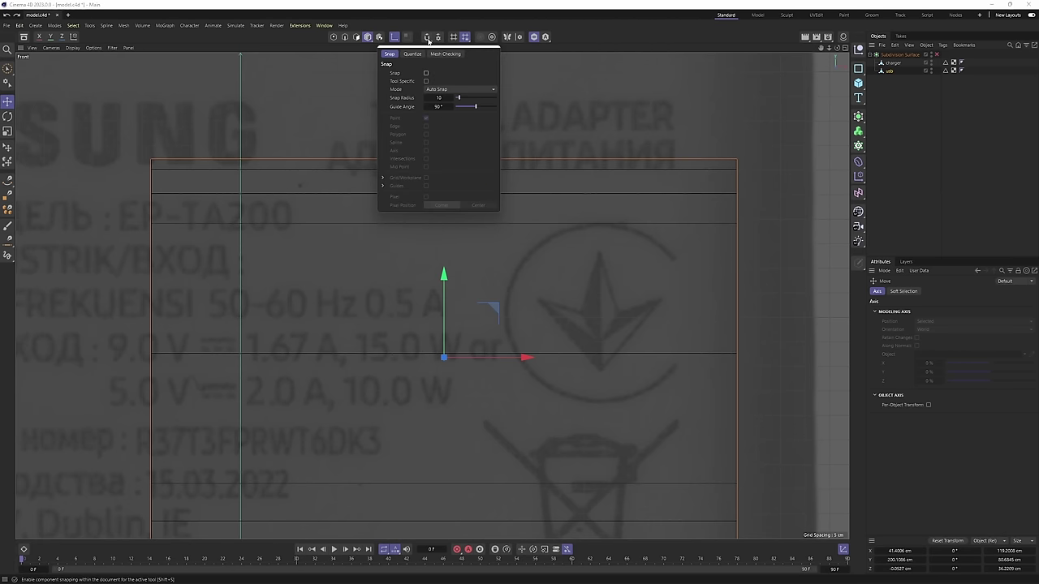
click(428, 38)
click(438, 37)
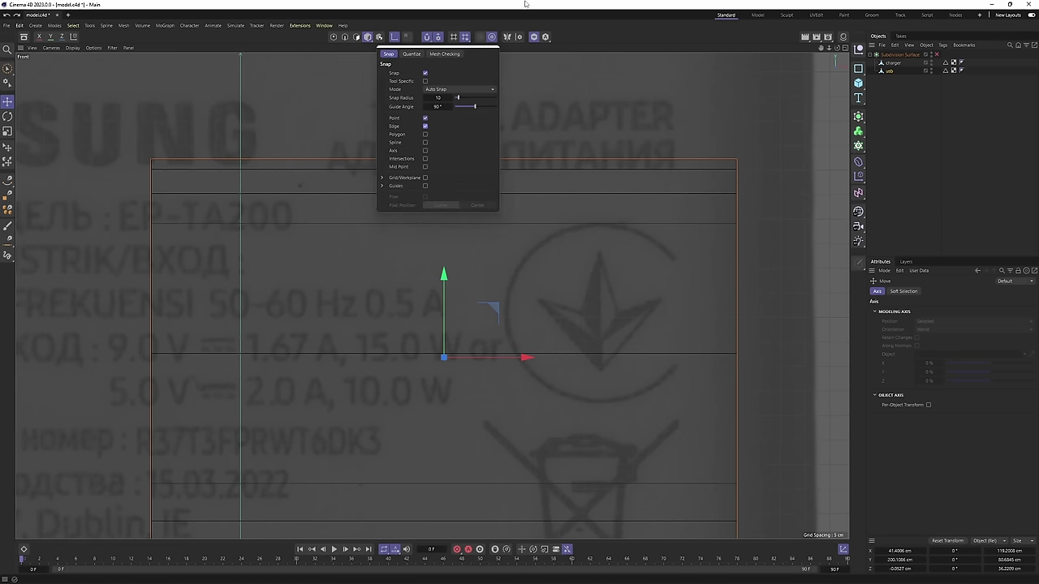
scroll(432, 253, up, 4)
drag(433, 256, 621, 216)
In the top view, select the two lengthwise centre edges of the usb shell's narrow walls with Rectangle Selection.
middle_click(434, 249)
middle_click(420, 228)
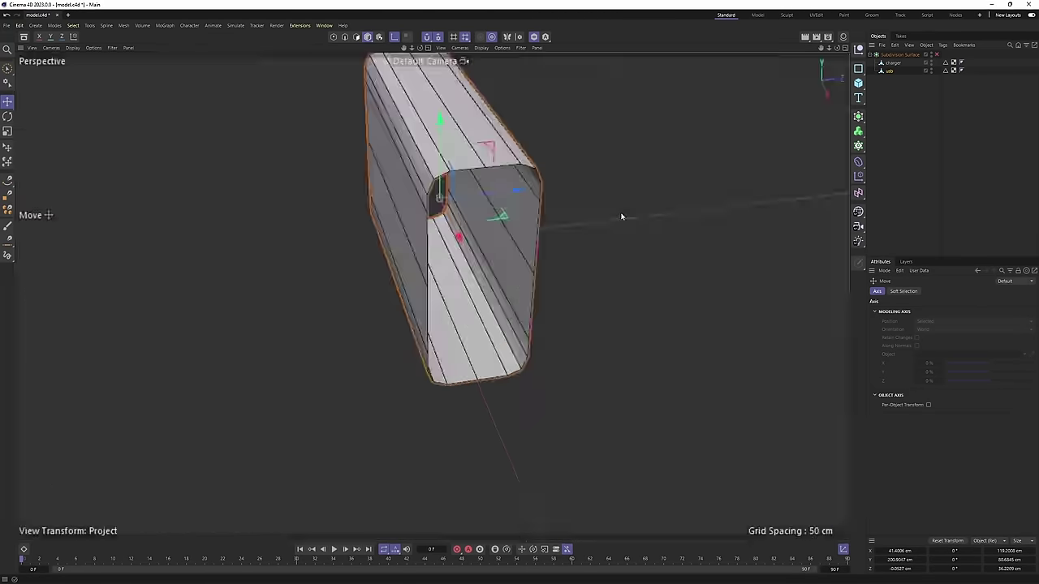
middle_click(622, 216)
middle_click(520, 244)
scroll(465, 257, down, 2)
scroll(464, 258, up, 6)
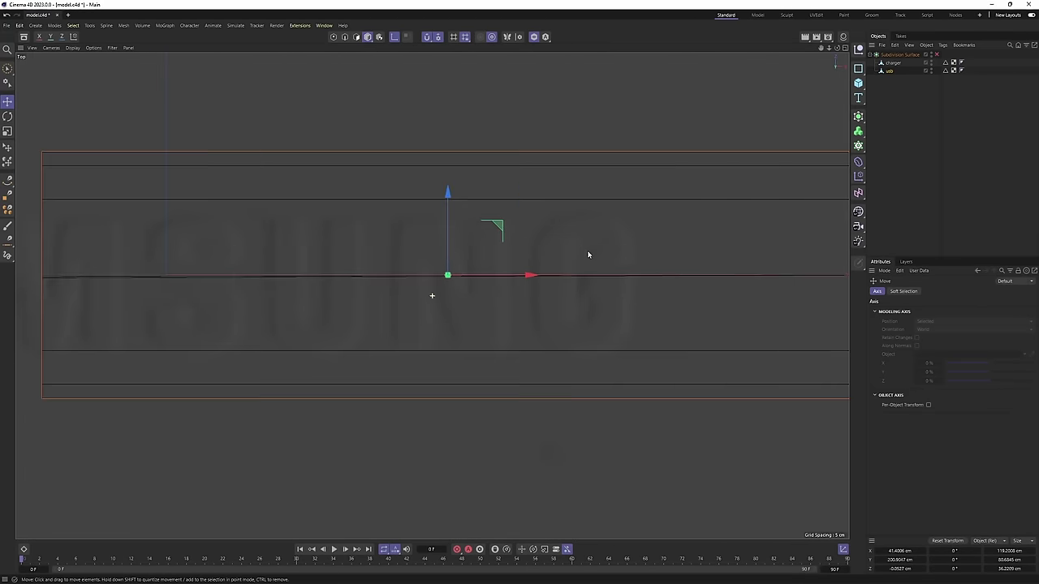
key(Return)
key(u)
key(l)
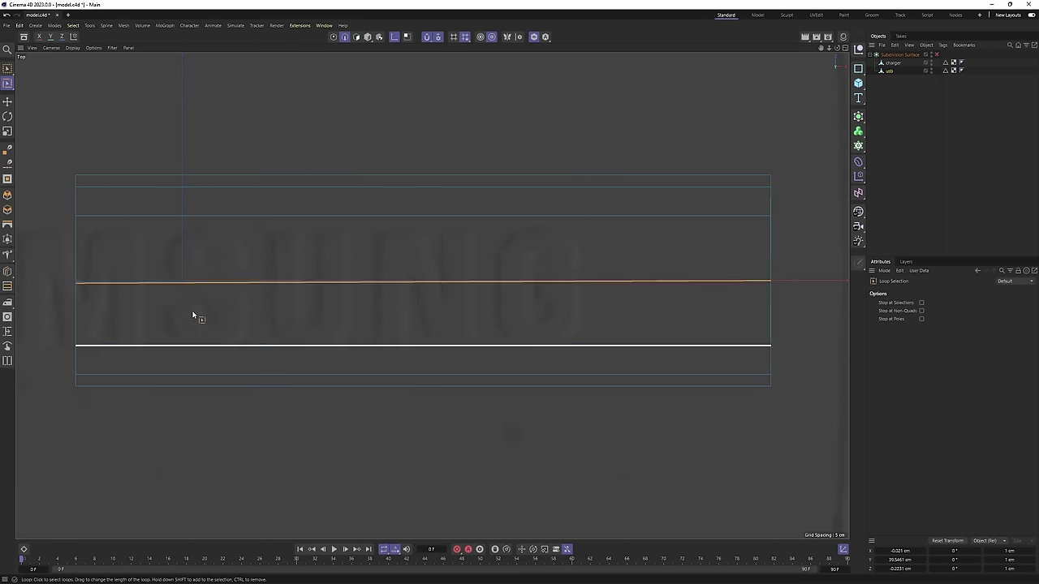
click(154, 307)
key(0)
drag(63, 272, 829, 323)
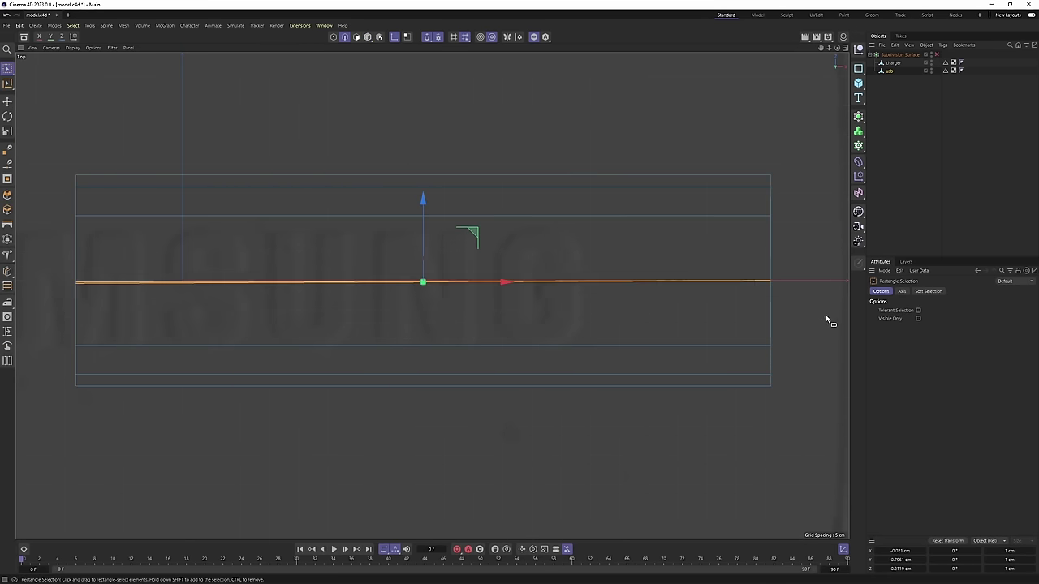
Return to the perspective view with the Move tool and turn off snapping and axis editing.
scroll(452, 273, up, 2)
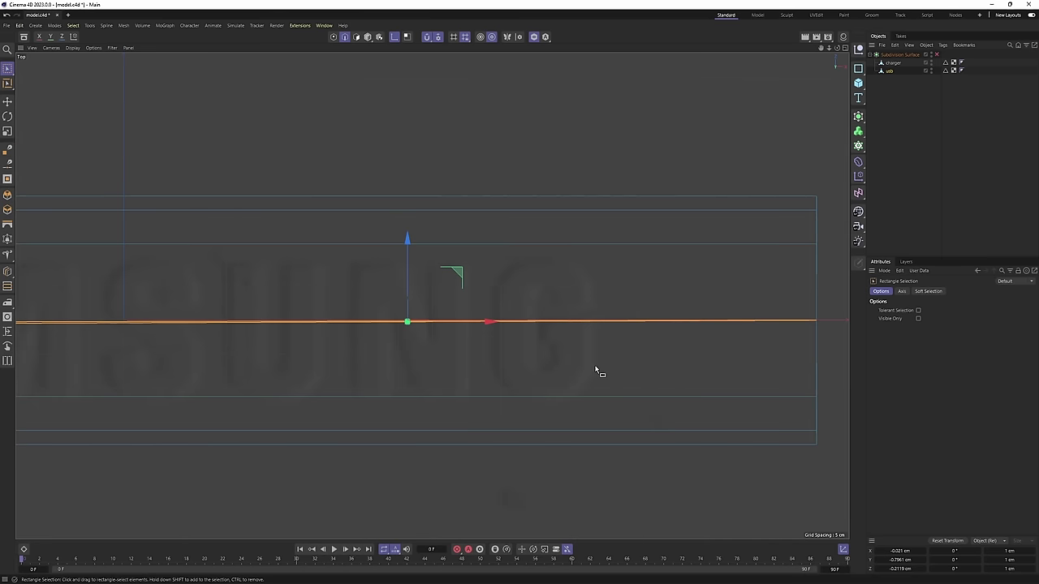
scroll(594, 369, down, 1)
alt+middle_drag(595, 369, 648, 328)
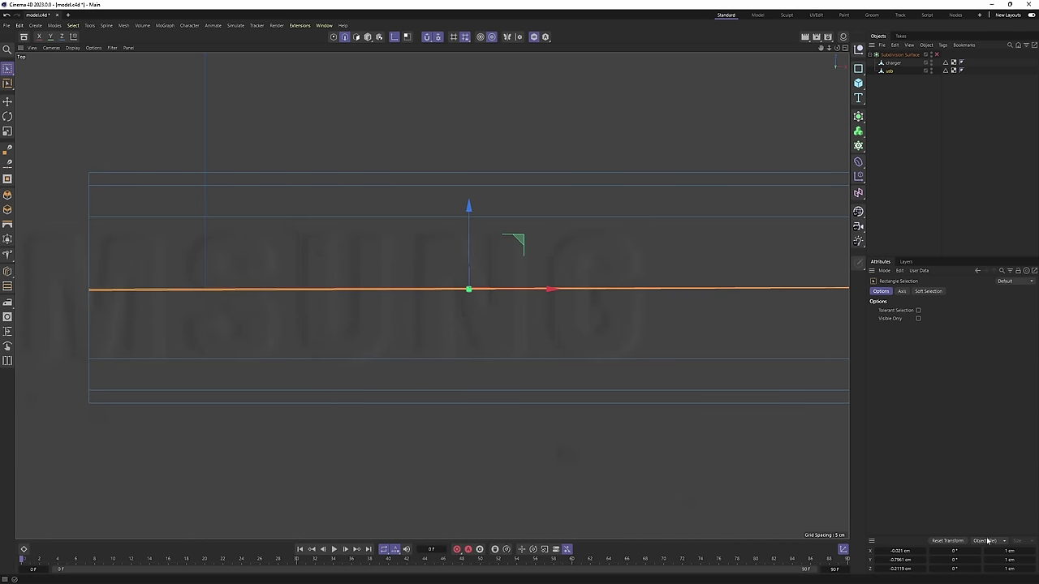
middle_click(438, 271)
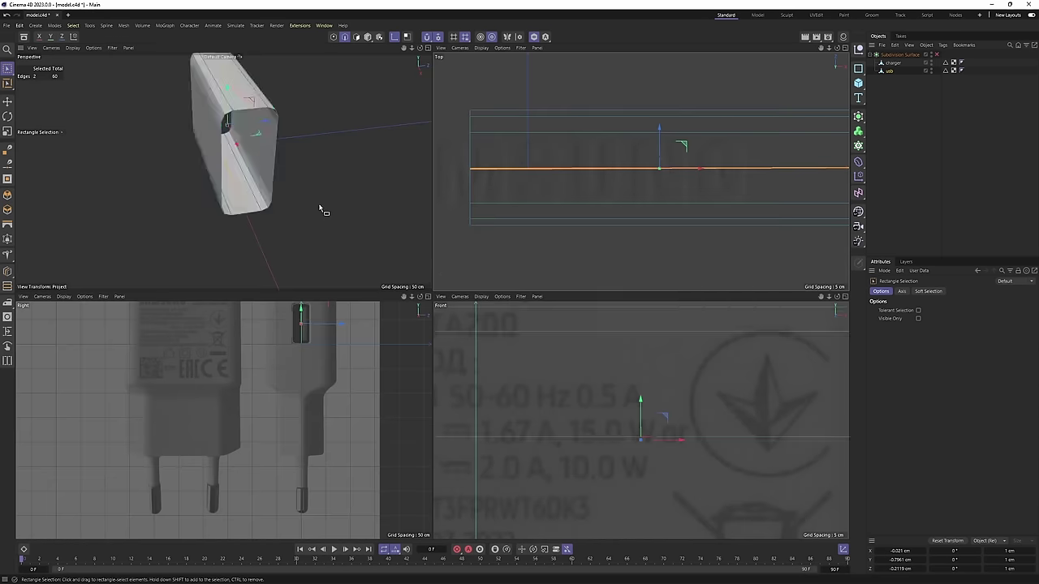
middle_click(320, 209)
key(e)
drag(477, 129, 441, 53)
click(438, 39)
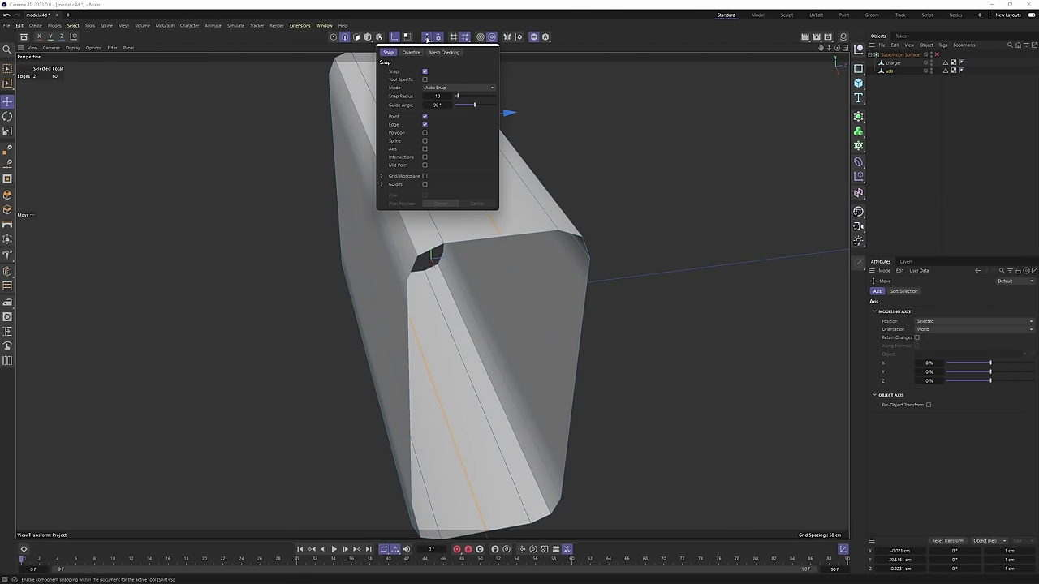
click(427, 39)
click(396, 40)
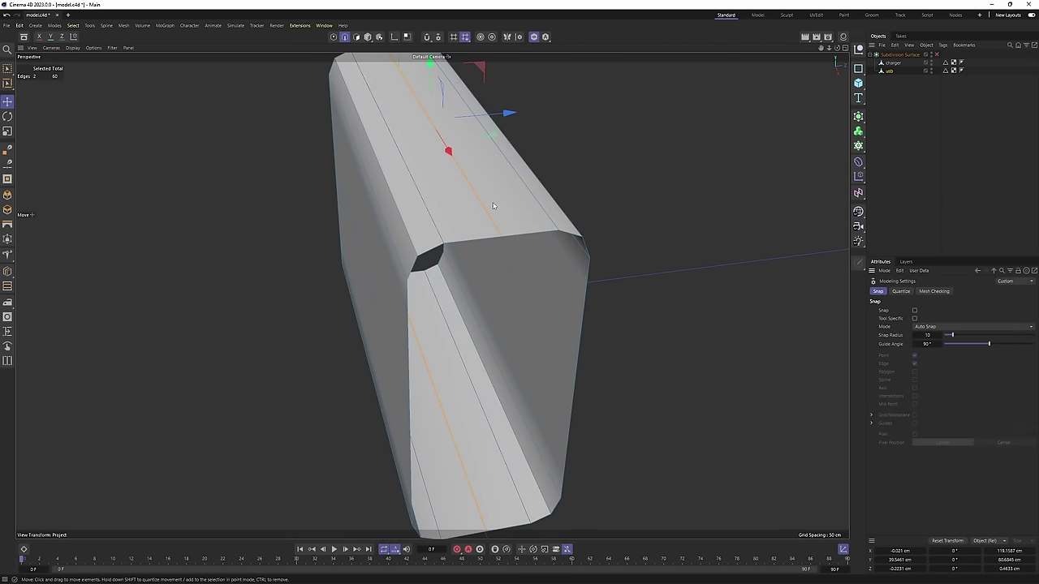
Straighten the selected centre edges by setting their Z size to 0 cm.
alt+drag(497, 334, 459, 334)
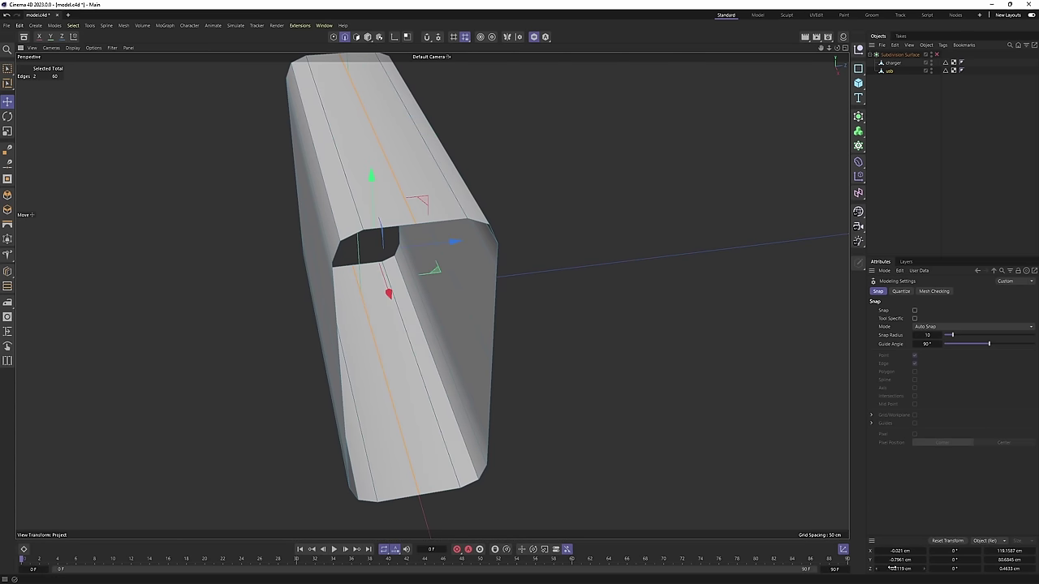
alt+drag(438, 302, 407, 305)
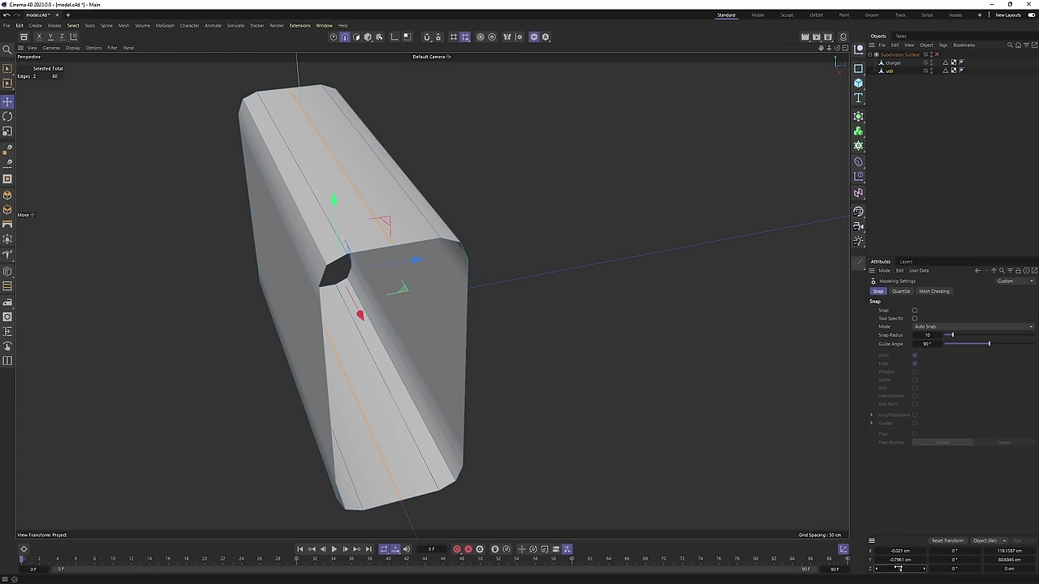
alt+drag(426, 247, 403, 224)
Delete three quarters of the usb shell's polygons, keeping only one upper quarter bounded by the centre edges.
key(Return)
key(ctrl+a)
scroll(418, 232, down, 2)
key(Return)
key(Return)
key(Return)
right_drag(360, 205, 318, 264)
alt+drag(380, 238, 361, 221)
key(u)
key(i)
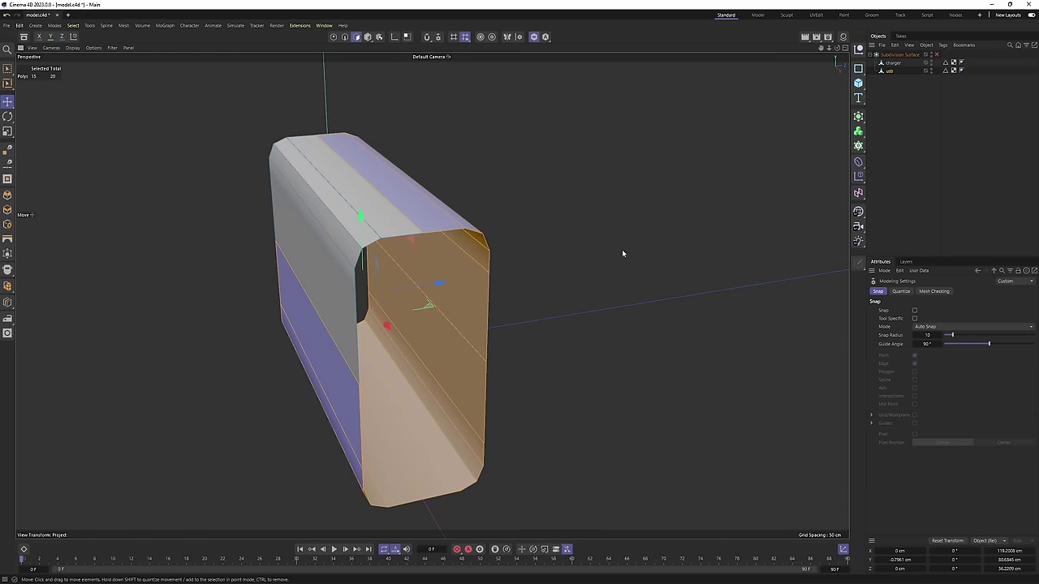
key(Delete)
Place the usb quarter in a Symmetry generator with XY as the mirror plane.
click(859, 118)
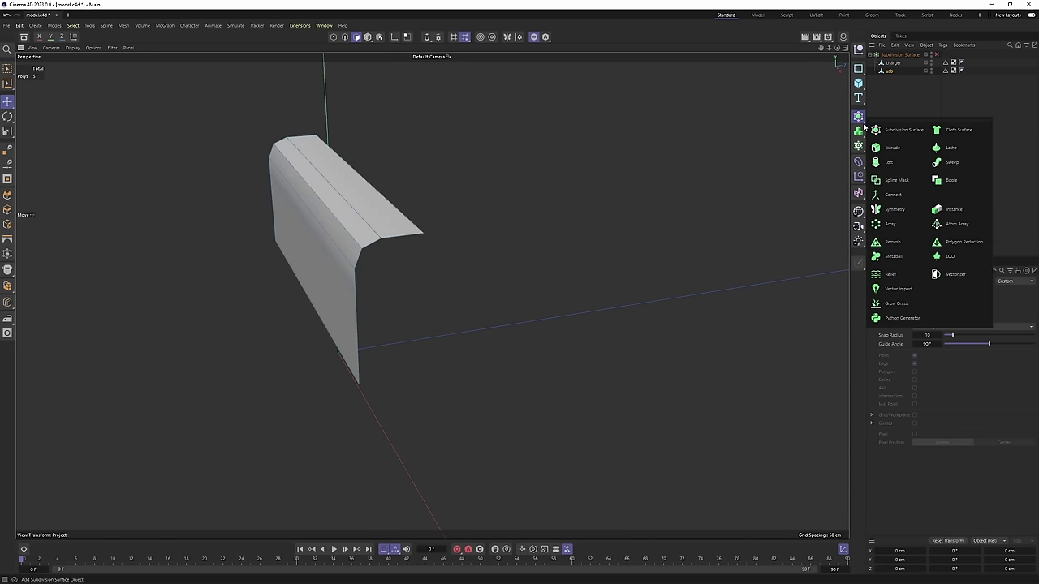
click(897, 210)
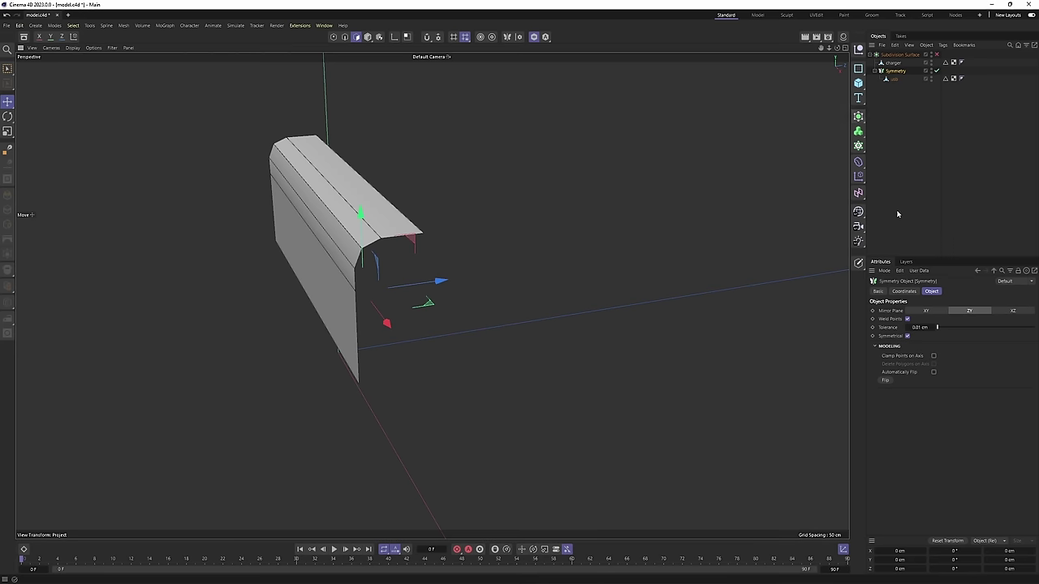
click(933, 312)
alt+drag(546, 213, 397, 309)
Nest the existing Symmetry inside a second Symmetry generator with XZ as the mirror plane, and select the usb mesh.
click(858, 116)
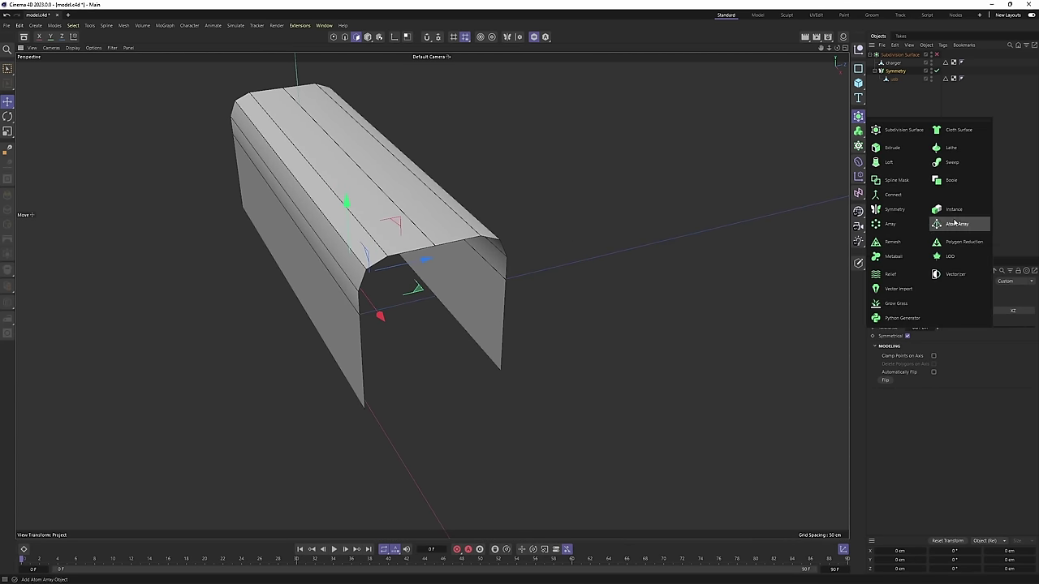
click(909, 211)
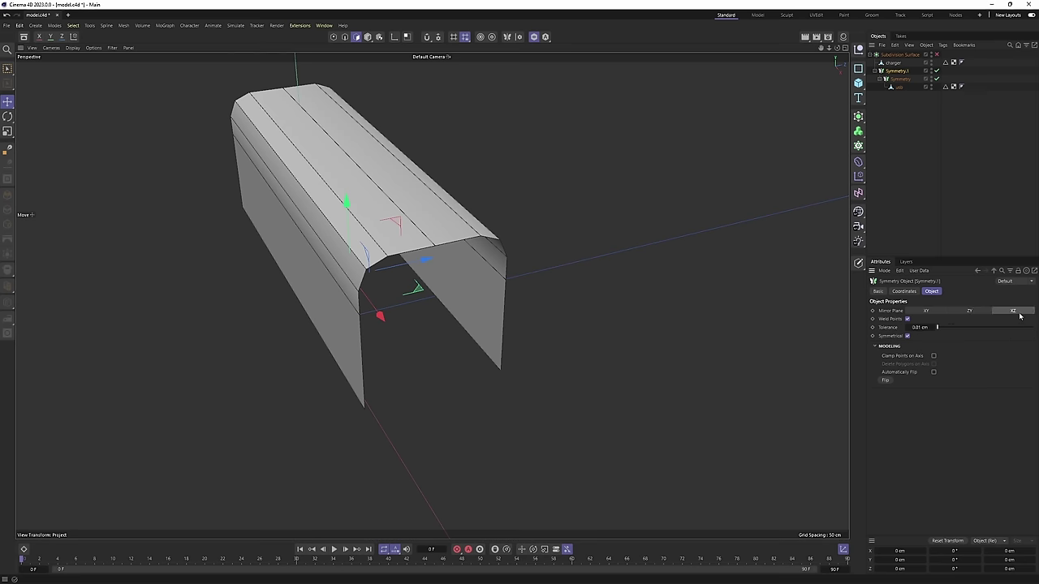
click(1019, 315)
key(h)
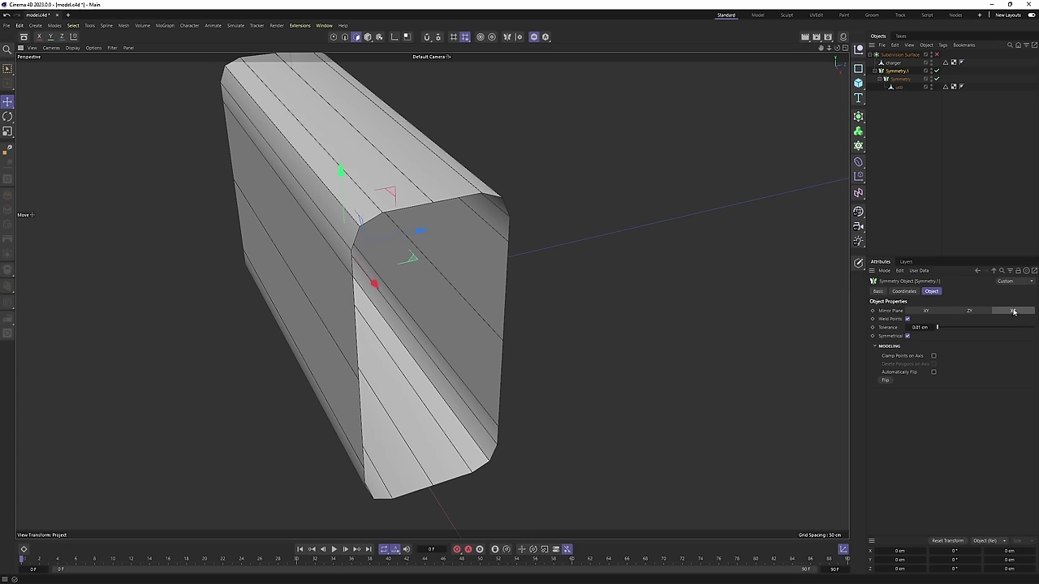
alt+drag(496, 301, 531, 288)
scroll(531, 288, down, 3)
click(890, 88)
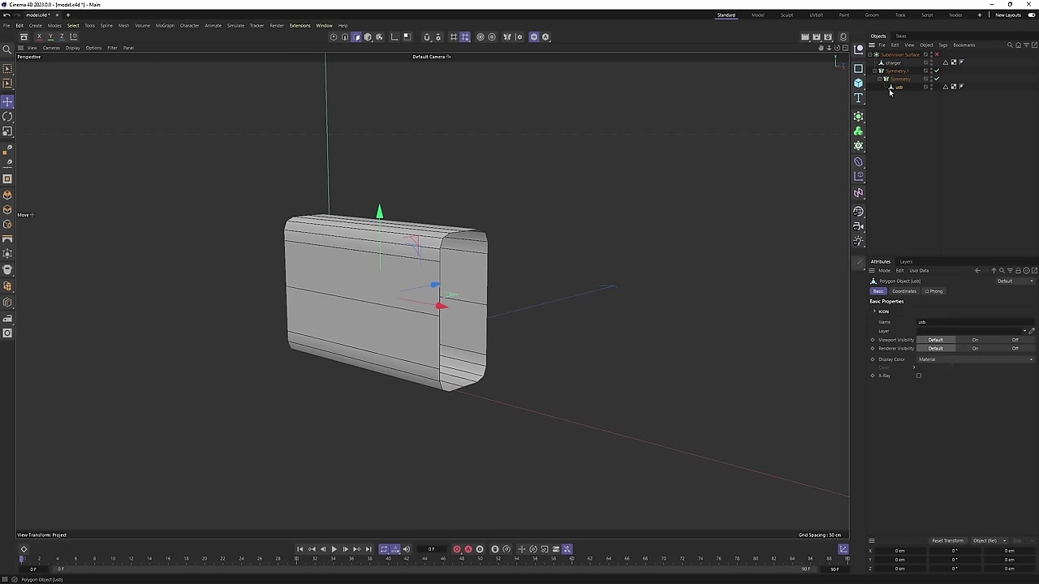
middle_click(629, 209)
key(Return)
middle_click(279, 361)
middle_click(280, 361)
middle_click(513, 203)
middle_click(513, 203)
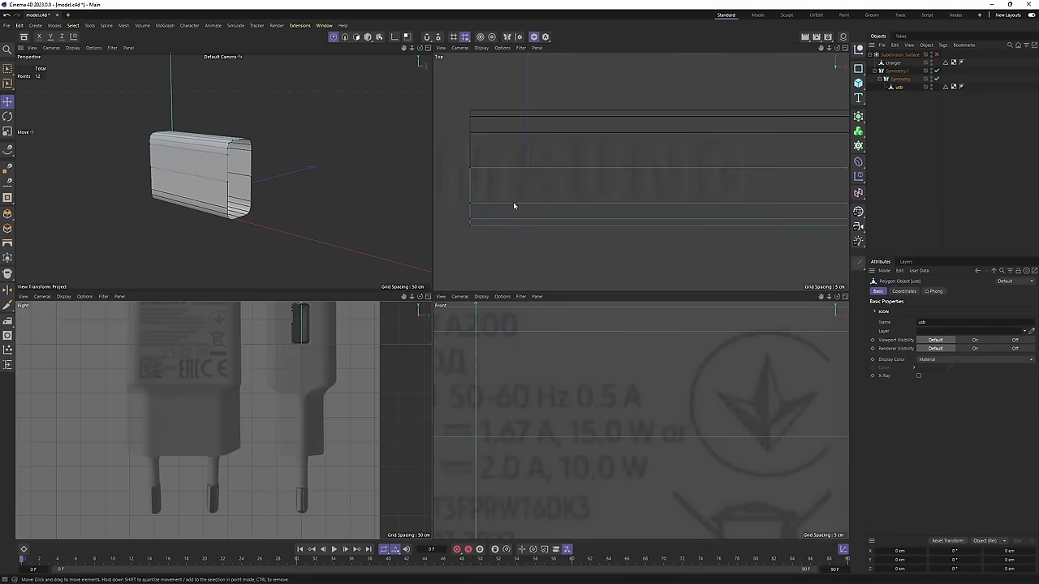
middle_click(381, 333)
alt+middle_drag(493, 263, 426, 452)
scroll(479, 241, up, 7)
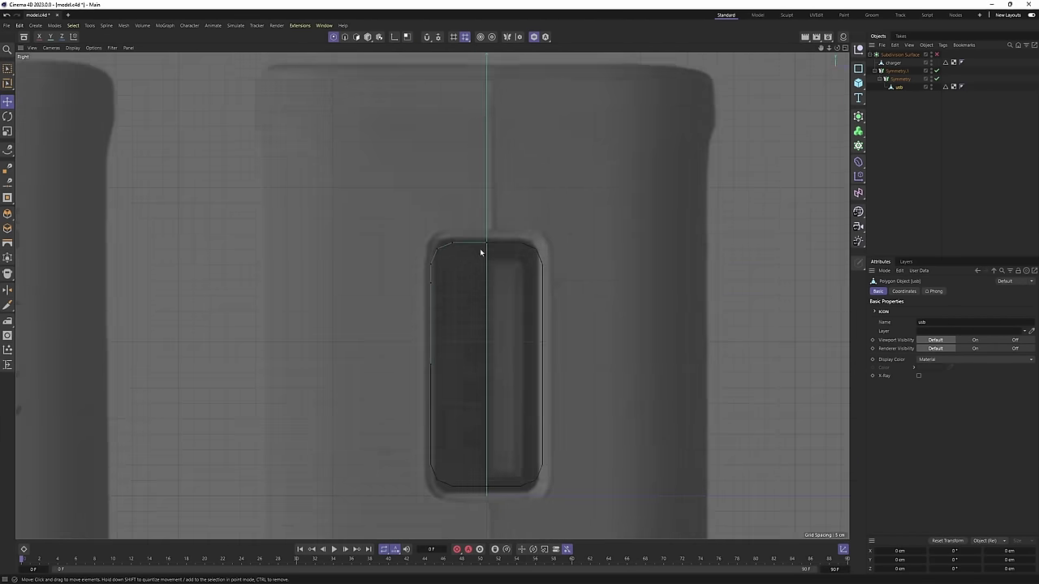
scroll(492, 316, up, 3)
alt+middle_drag(476, 285, 487, 246)
click(495, 155)
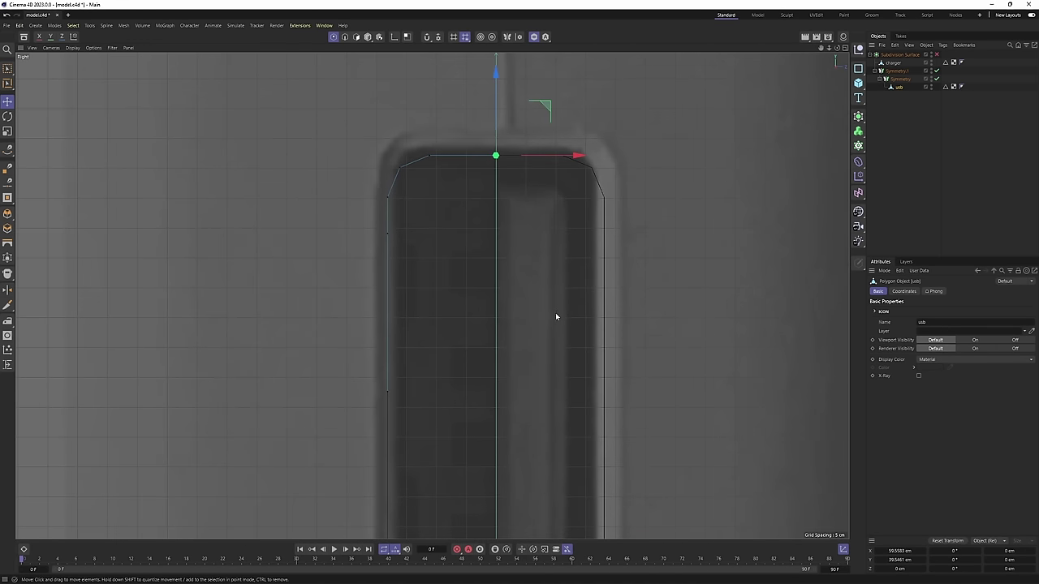
right_click(507, 284)
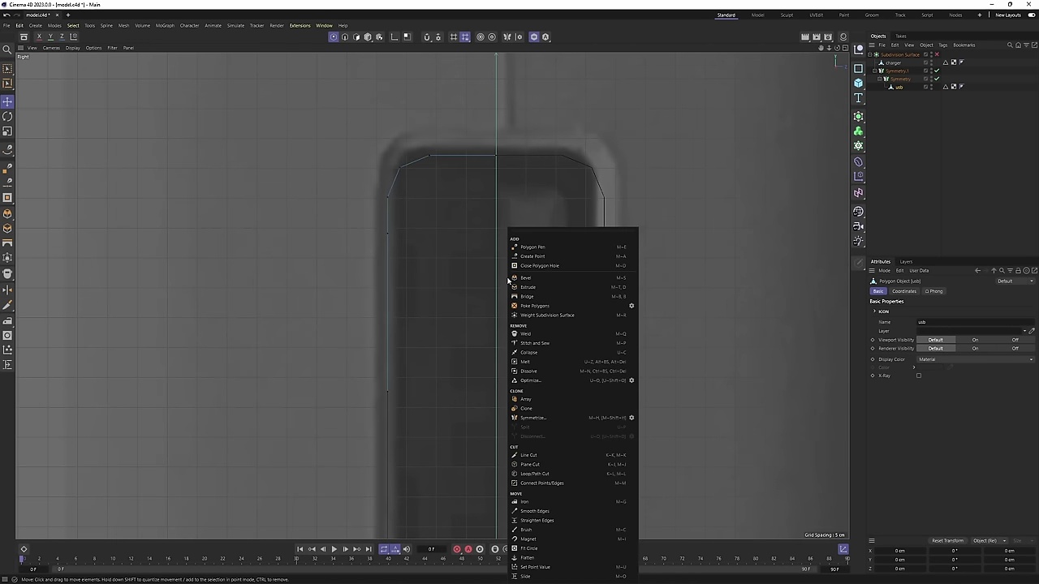
click(540, 456)
scroll(452, 278, up, 3)
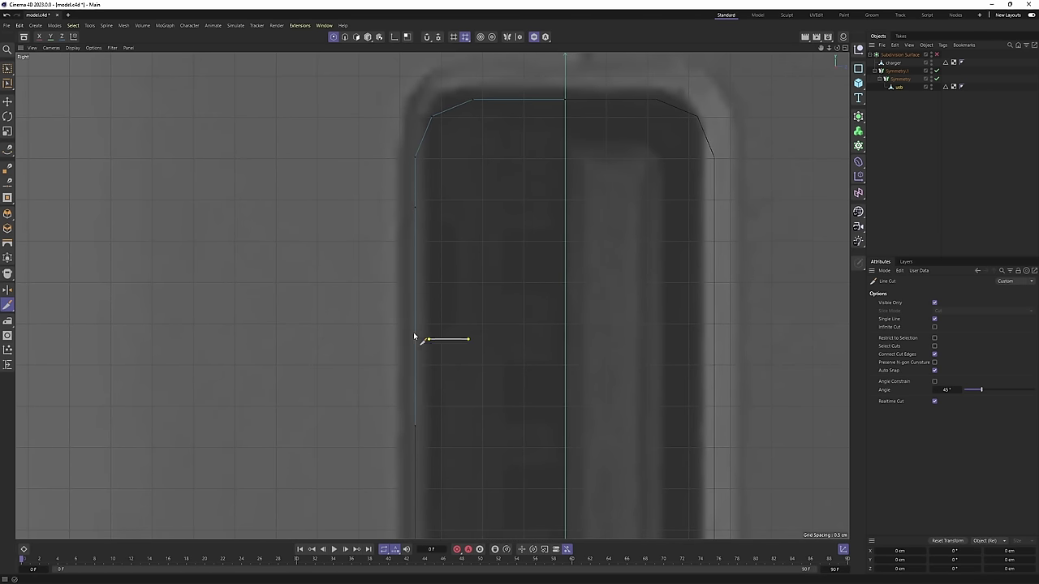
key(space)
Cut three loops around the usb shell: one near the front opening, one near the rear end and one between them.
key(Return)
key(Return)
middle_click(355, 342)
middle_click(195, 201)
scroll(397, 288, up, 1)
alt+drag(398, 288, 416, 286)
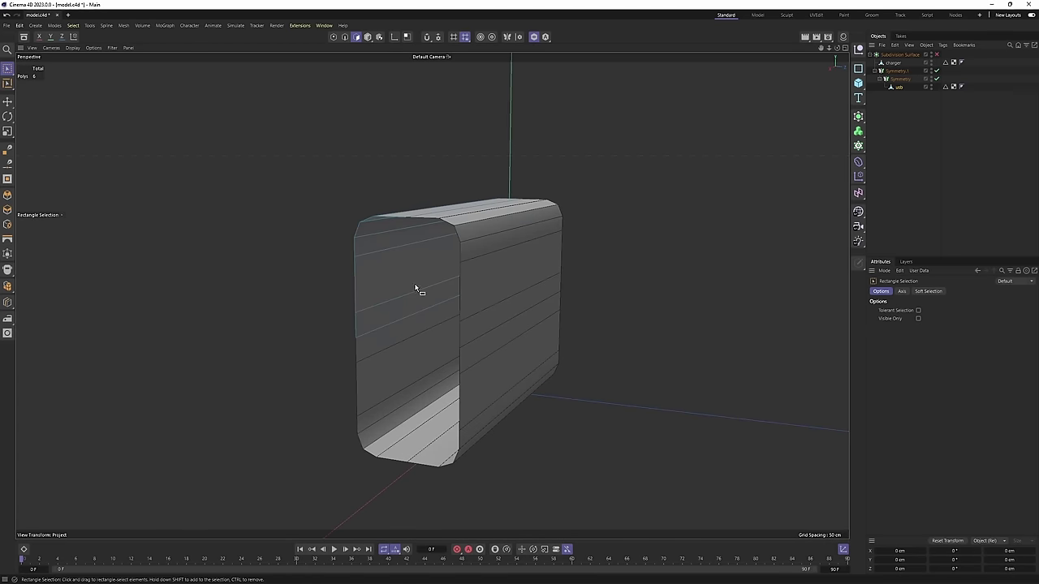
key(e)
click(415, 286)
scroll(450, 295, up, 3)
key(k)
key(l)
scroll(365, 315, up, 2)
alt+drag(541, 255, 507, 258)
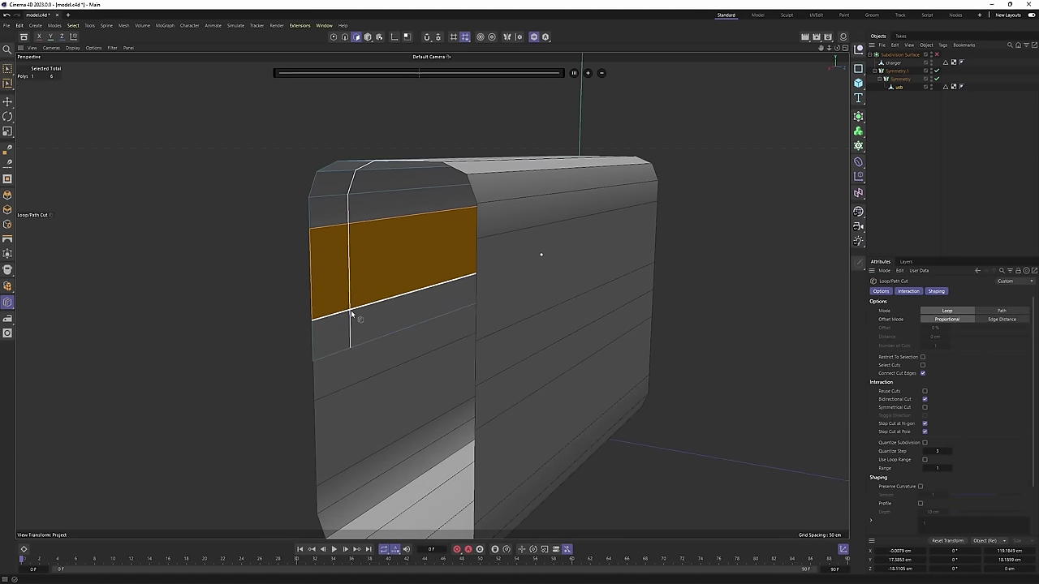
click(355, 309)
alt+drag(354, 308, 399, 300)
click(460, 276)
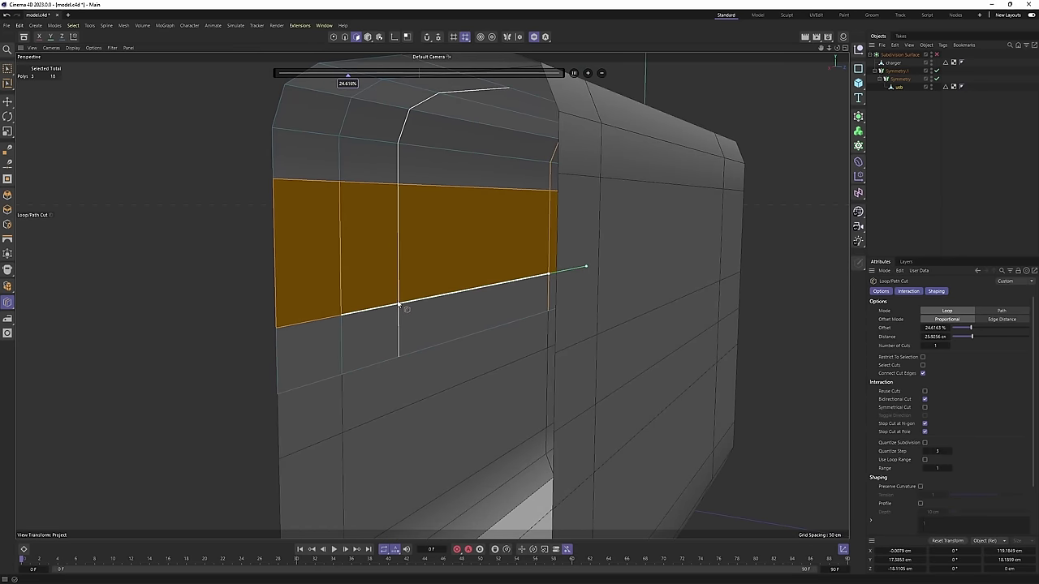
click(403, 303)
key(Return)
key(Return)
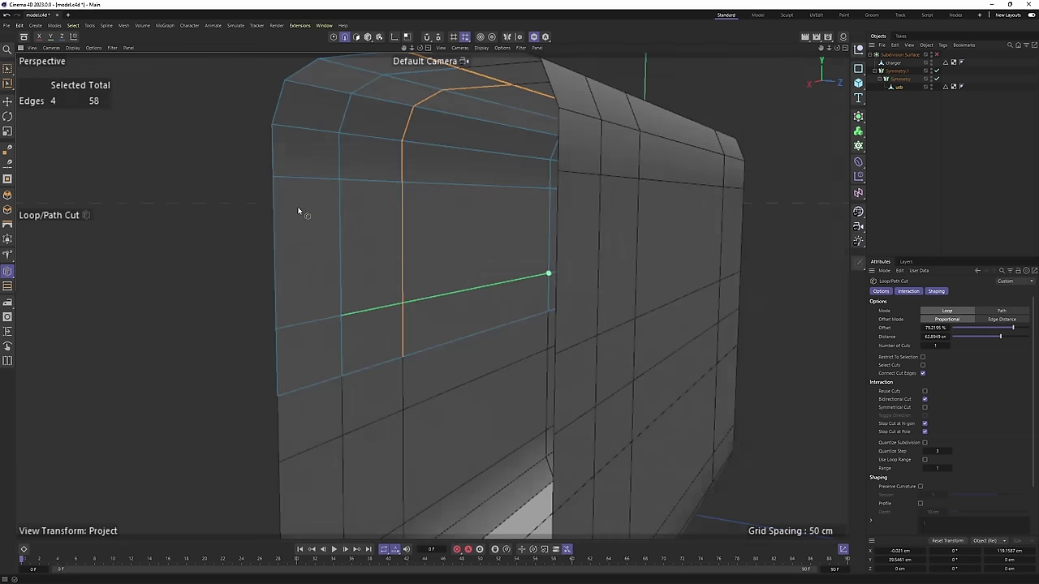
Shorten the side wall's vertical edge on the front loop by scaling it down along its height.
alt+drag(301, 213, 356, 220)
key(e)
click(355, 220)
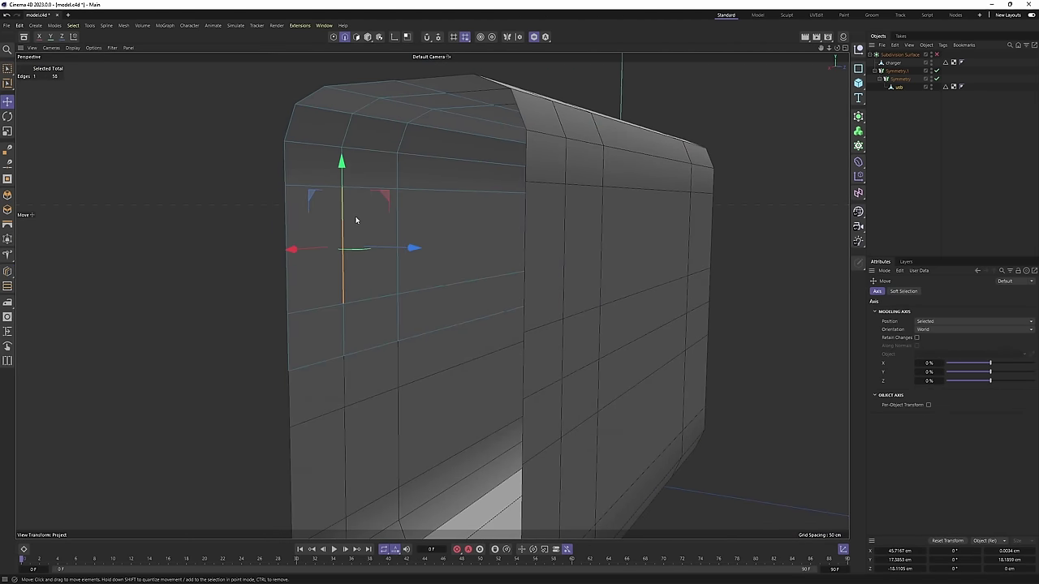
key(t)
drag(346, 166, 353, 203)
alt+drag(353, 202, 341, 244)
Inset the two adjoining tapered side-wall polygons together by 0.82 cm.
key(Return)
alt+drag(403, 243, 446, 249)
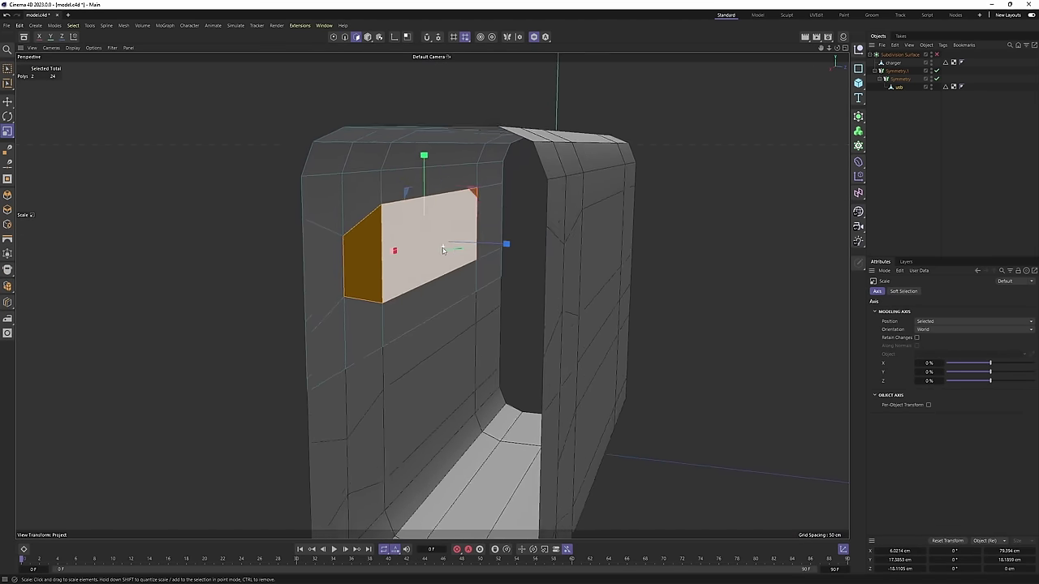
alt+right_drag(445, 248, 492, 258)
key(i)
right_click(518, 286)
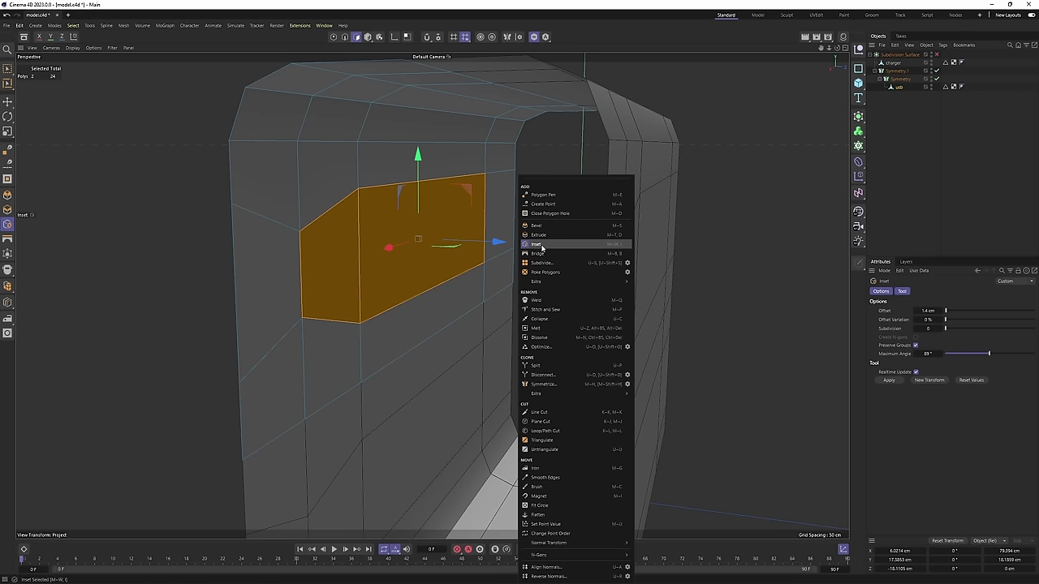
click(540, 246)
drag(548, 284, 558, 287)
key(Return)
Weld the inset's two rear corner points onto the neighbouring outer corners with the Polygon Pen.
right_click(517, 187)
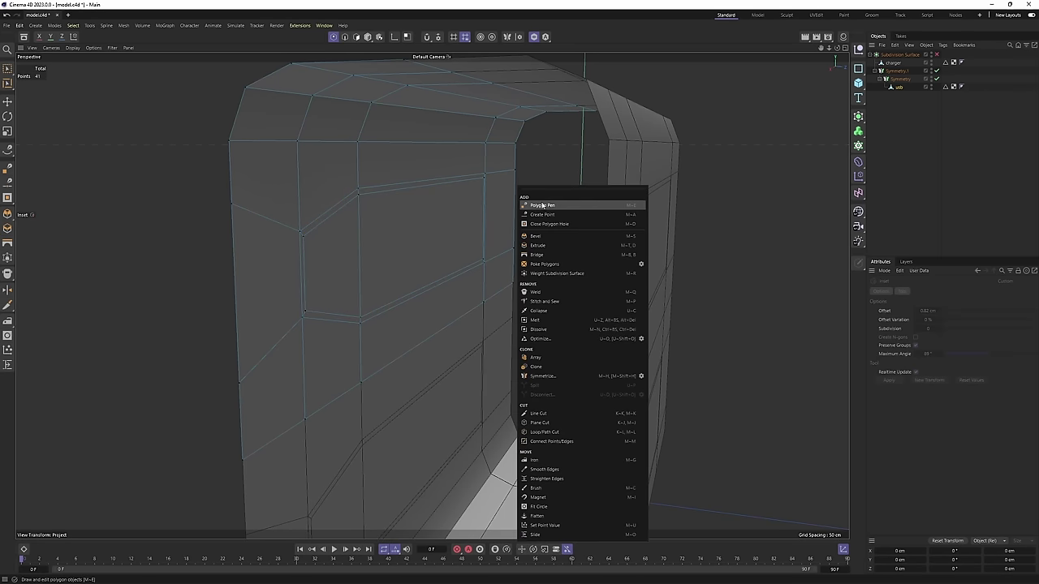
click(542, 205)
scroll(519, 191, up, 8)
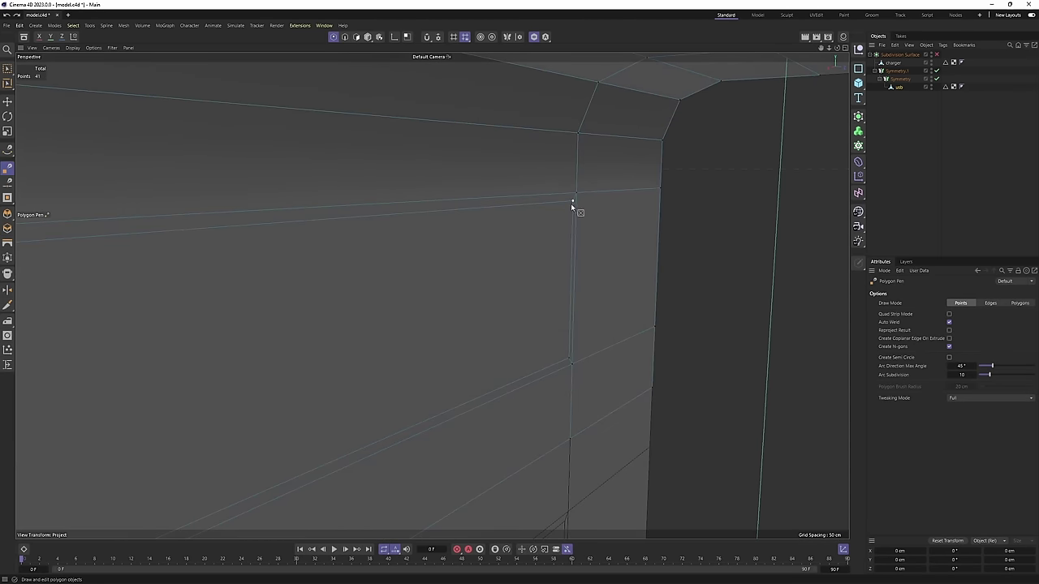
drag(573, 197, 575, 194)
drag(568, 358, 450, 259)
Delete the five narrow border polygons around the inset, leaving a tab attached only along its rear edge.
scroll(575, 365, down, 6)
key(Return)
key(Return)
key(e)
click(449, 254)
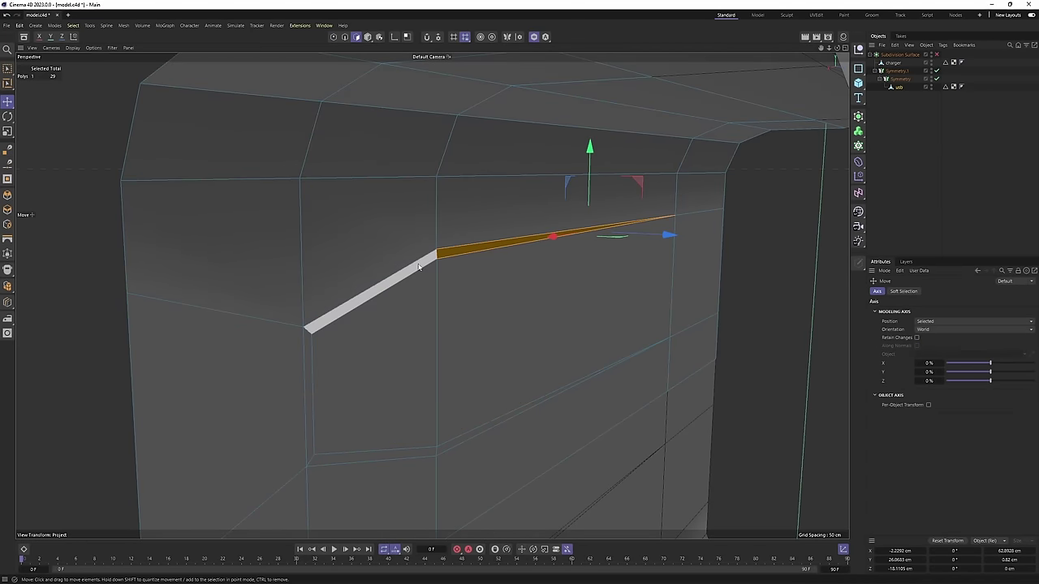
shift+click(412, 268)
shift+click(310, 381)
shift+click(357, 457)
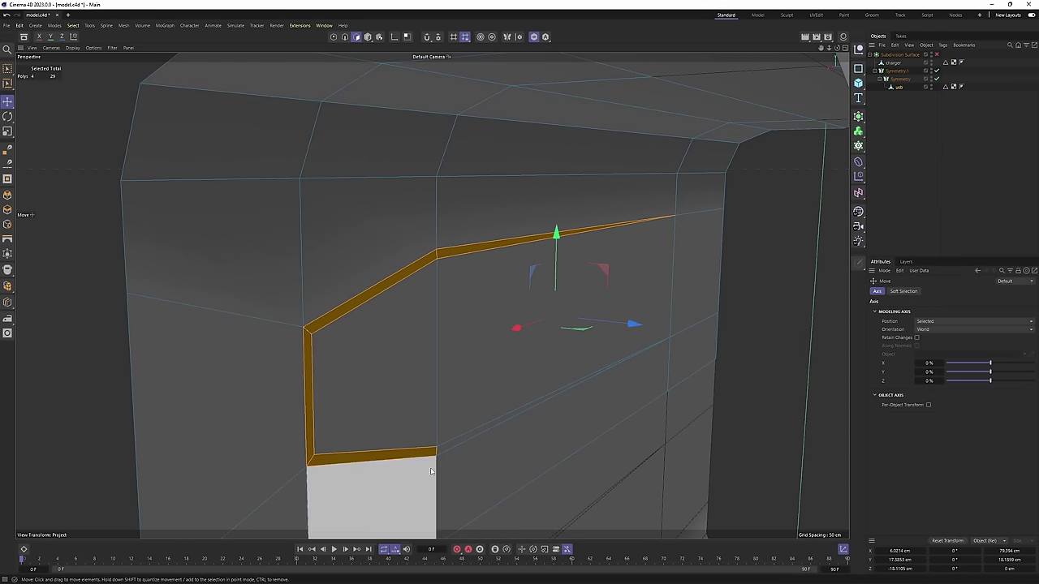
shift+click(456, 442)
scroll(556, 403, down, 3)
key(Delete)
Select the tab's middle vertical edge and move it inward along Z in the Right view.
scroll(557, 403, down, 3)
alt+drag(557, 403, 508, 352)
key(Return)
key(Return)
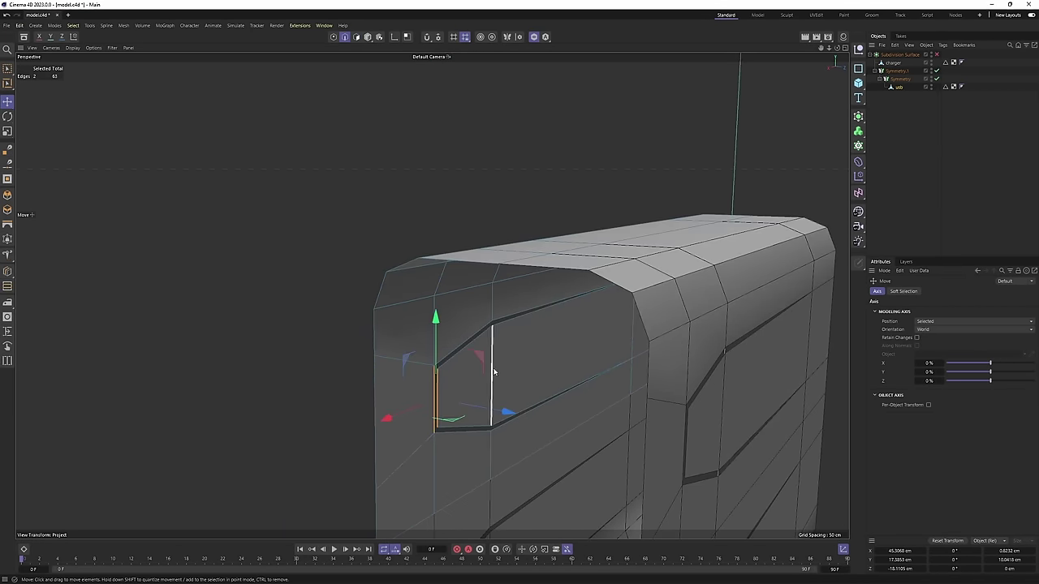
click(493, 372)
alt+drag(511, 394, 572, 323)
middle_click(323, 399)
middle_click(323, 399)
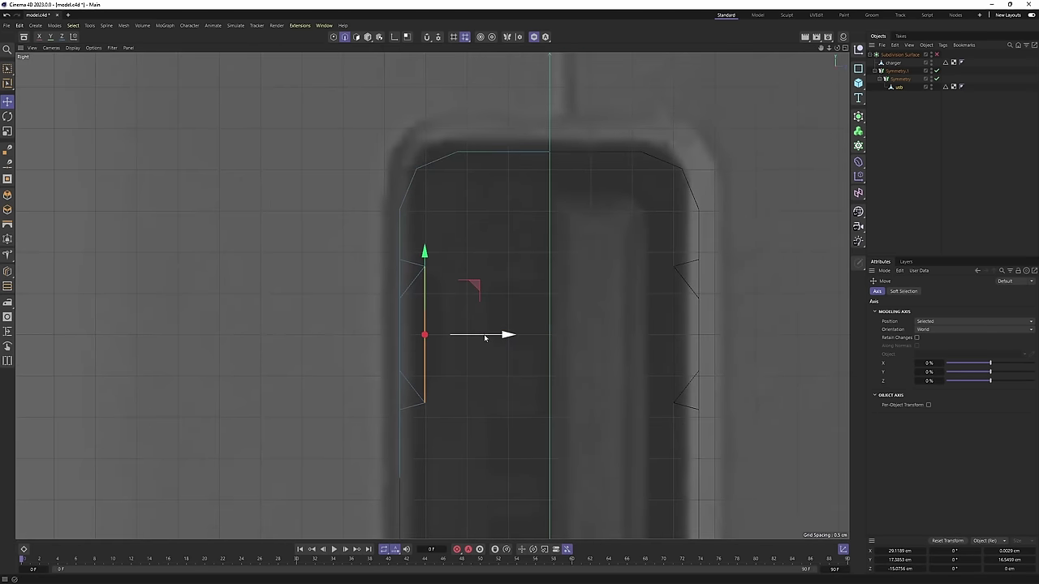
mouse_move(494, 336)
mouse_down()
mouse_move(512, 357)
mouse_move(497, 355)
mouse_up()
Move the tab's front vertical edge outward to about -20.2 cm on Z.
middle_click(495, 341)
middle_click(301, 251)
alt+drag(498, 356, 432, 297)
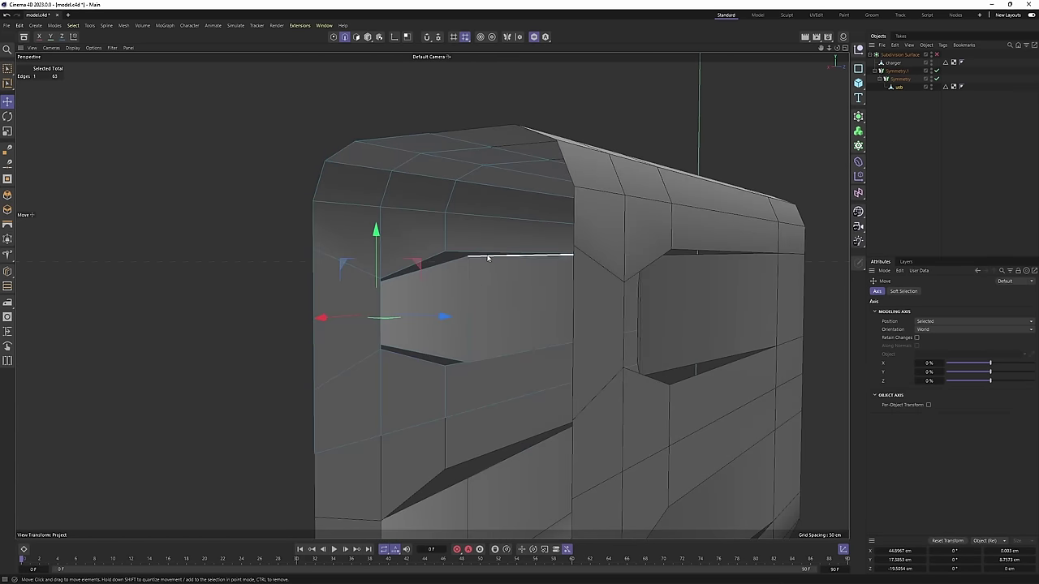
scroll(487, 255, down, 3)
alt+drag(472, 232, 533, 249)
alt+drag(527, 254, 426, 231)
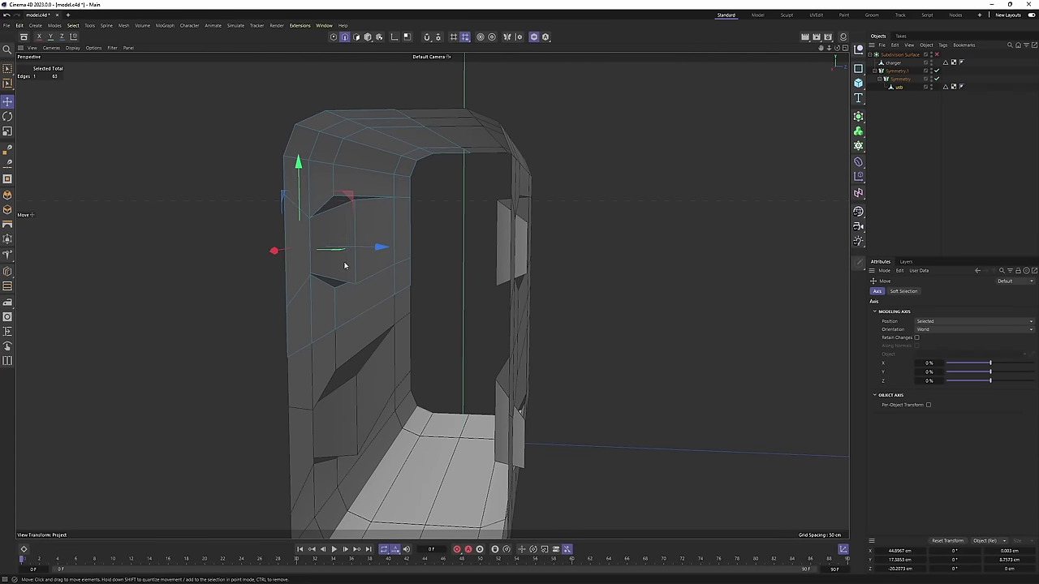
alt+drag(345, 263, 444, 290)
middle_click(485, 255)
middle_click(411, 270)
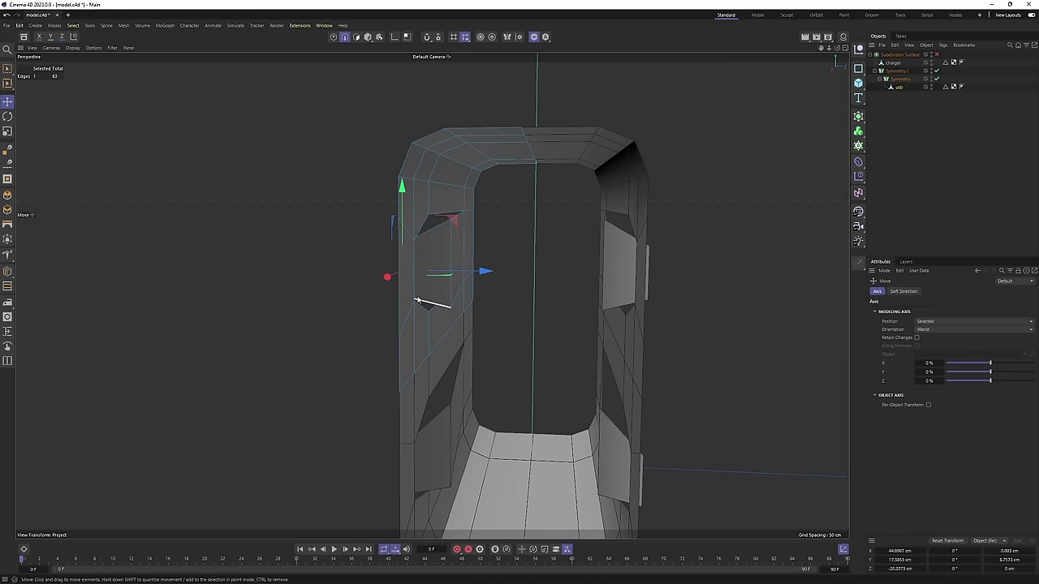
Clear the selection, make the outer Symmetry hierarchy editable and select the resulting full usb mesh.
alt+drag(416, 300, 476, 301)
key(Return)
click(488, 264)
middle_click(476, 301)
middle_click(290, 194)
scroll(540, 239, up, 4)
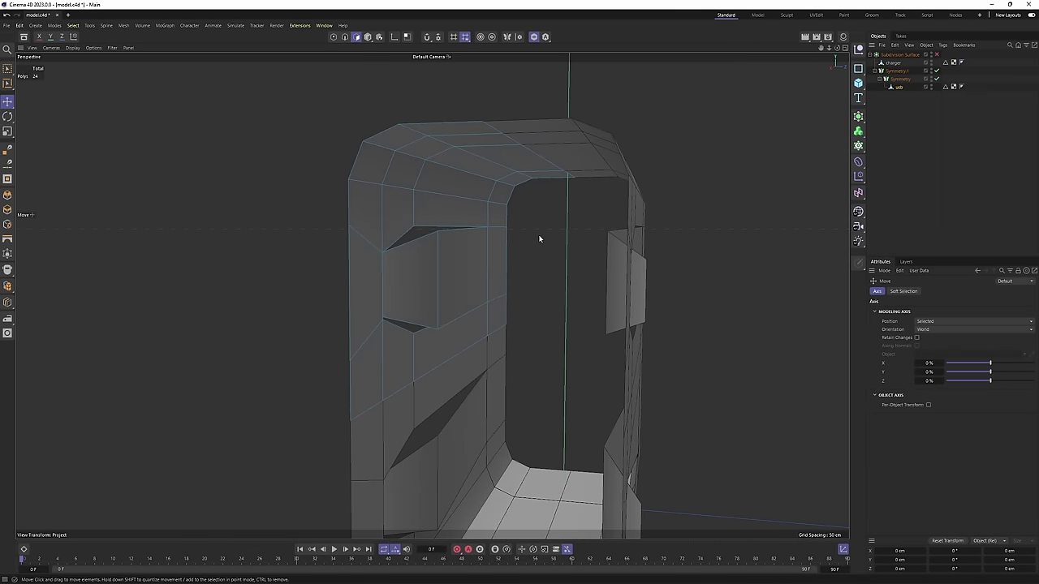
alt+drag(538, 238, 616, 162)
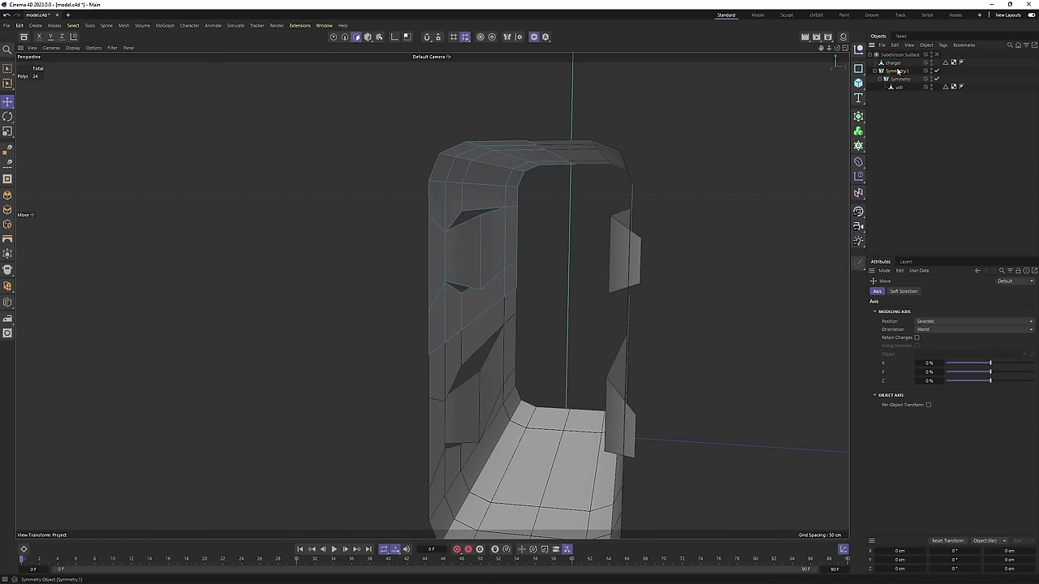
click(897, 71)
key(c)
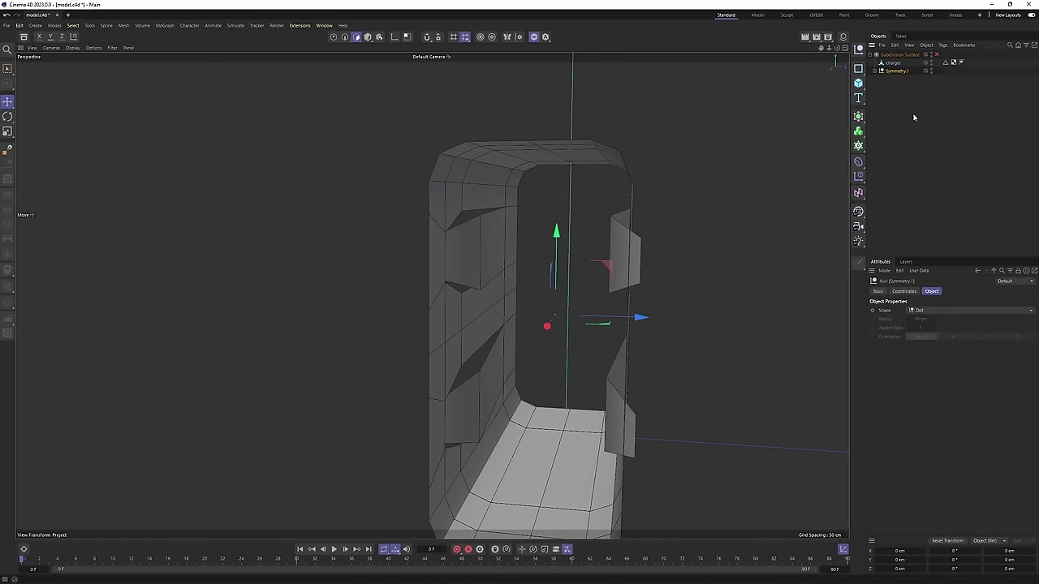
click(897, 87)
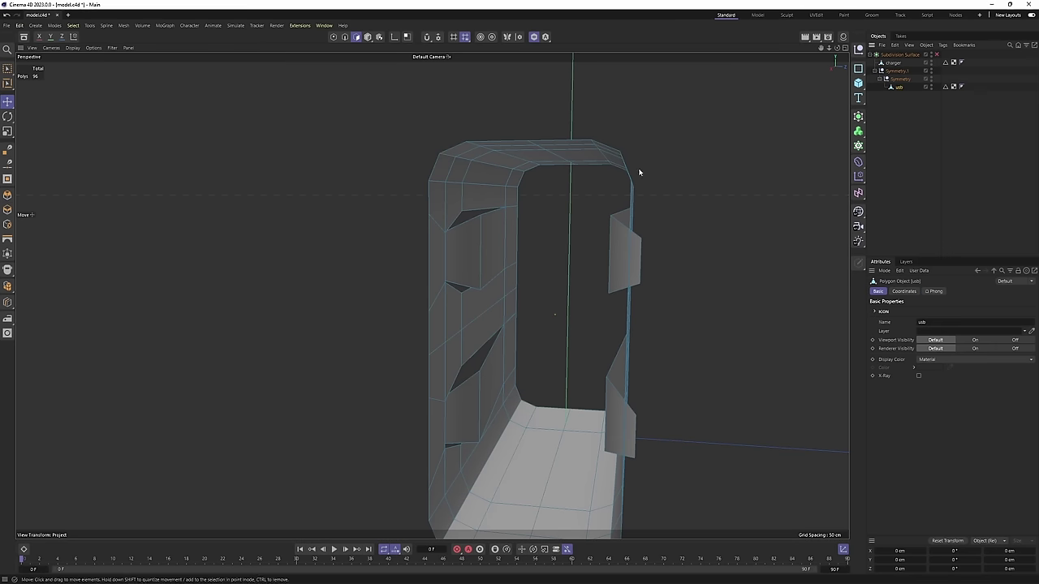
Try closing the usb shell's rear opening with a Grid-type Close Polygon Hole, and undo it.
alt+middle_drag(588, 149, 608, 113)
click(579, 136)
right_click(580, 137)
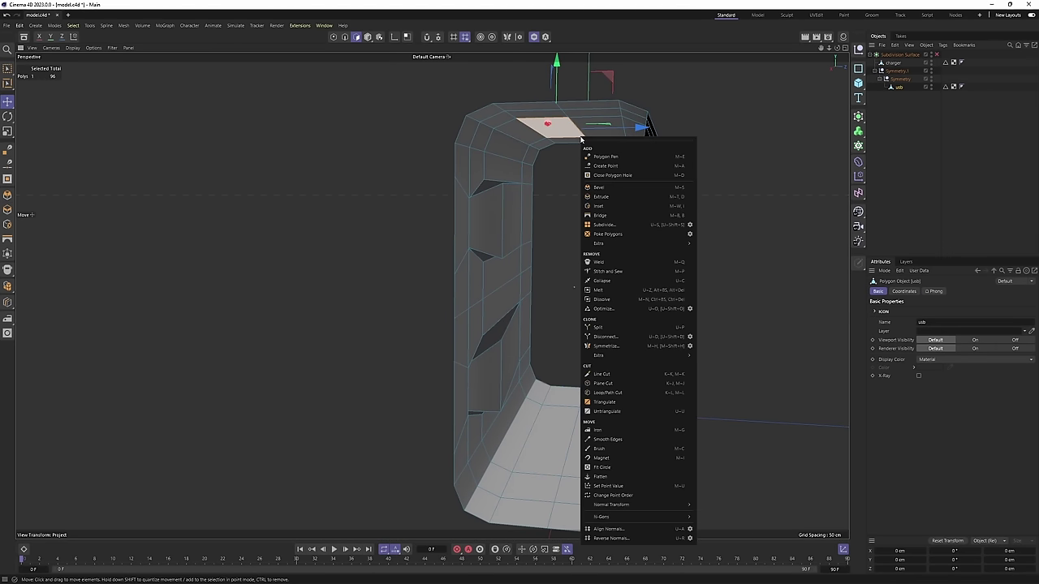
click(612, 175)
click(580, 144)
alt+drag(580, 144, 605, 164)
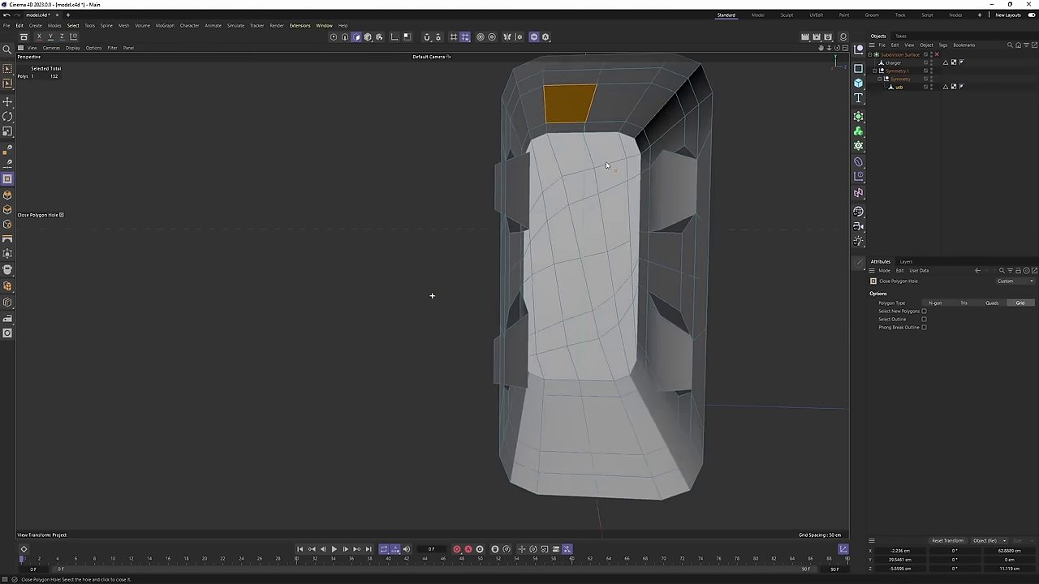
scroll(608, 268, up, 4)
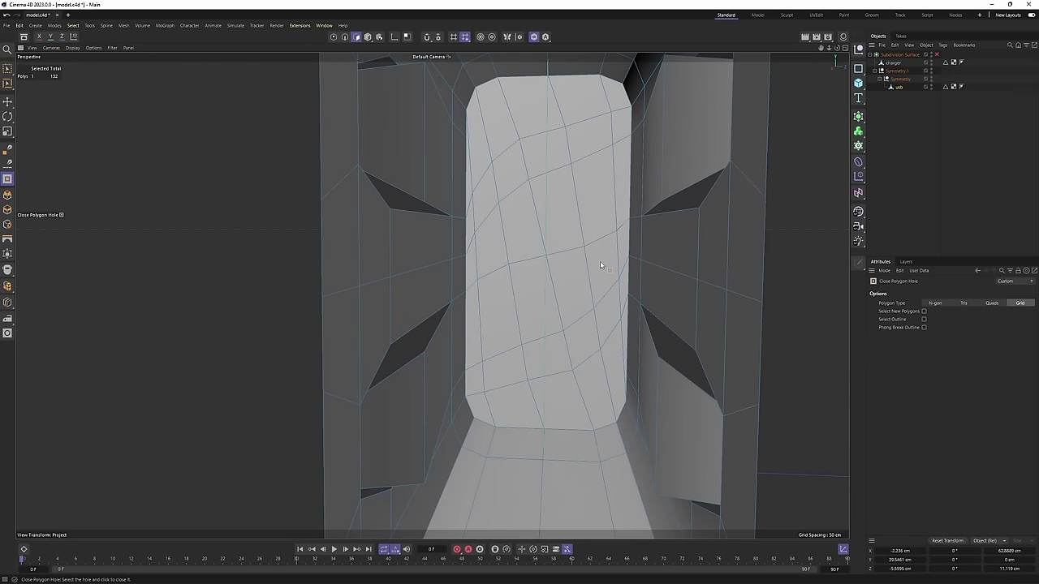
key(ctrl+z)
Span the rear opening with one polygon by using Stitch and Sew between its two opposite middle side edges.
key(Return)
key(e)
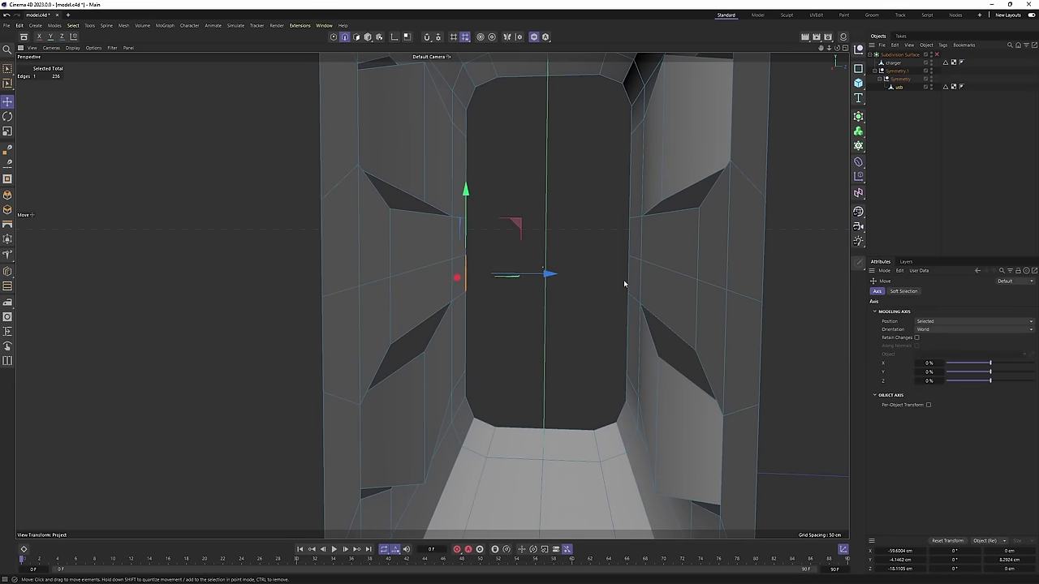
key(m)
key(p)
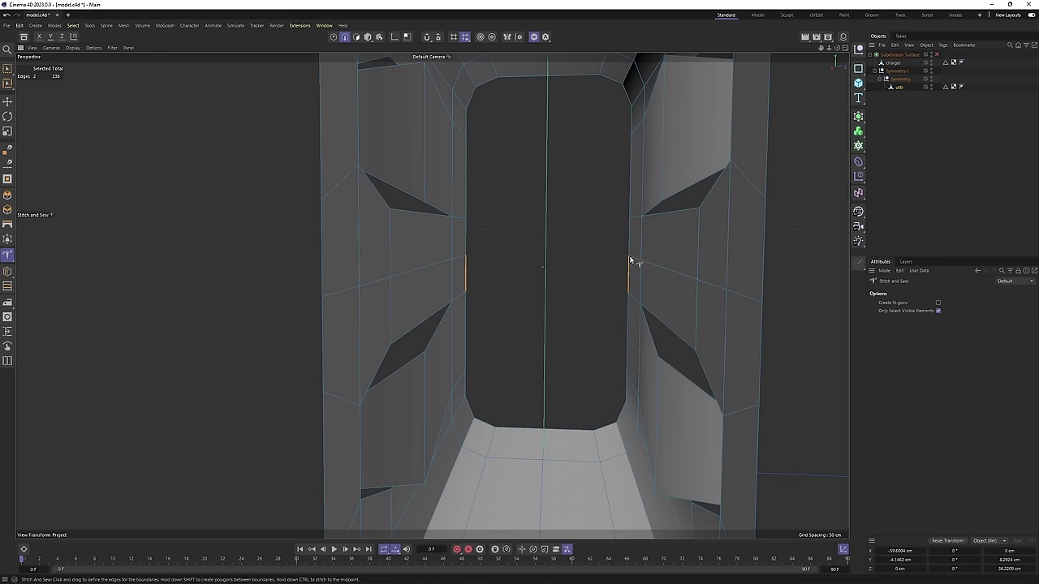
drag(630, 261, 466, 274)
Divide the polygon bridging the rear opening with three evenly spaced vertical loop cuts at a 25% offset.
key(k)
key(l)
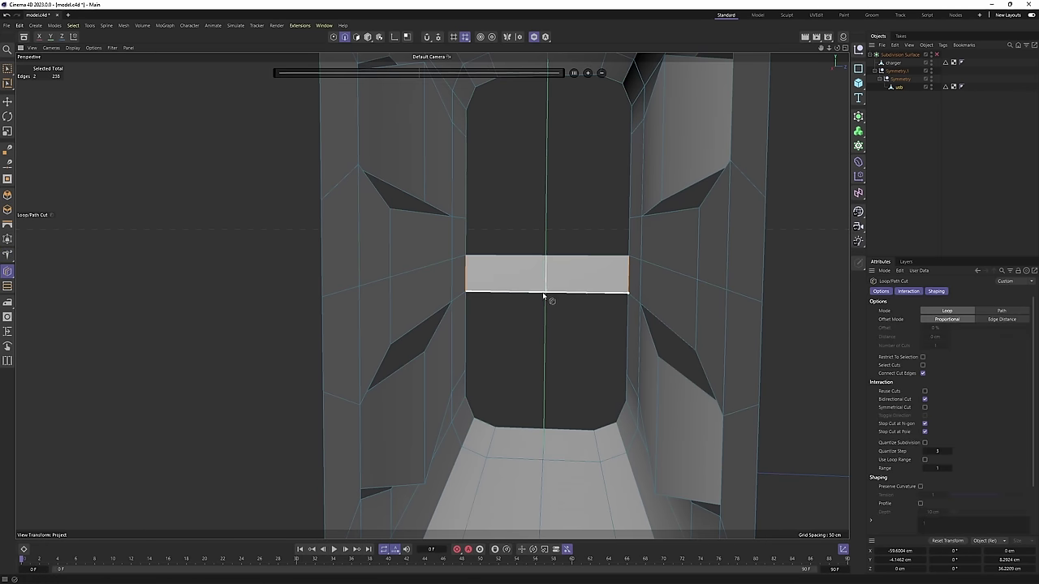
click(543, 295)
Fill the openings below and above the bridging strip using Close Polygon Hole with the Grid type.
right_click(585, 290)
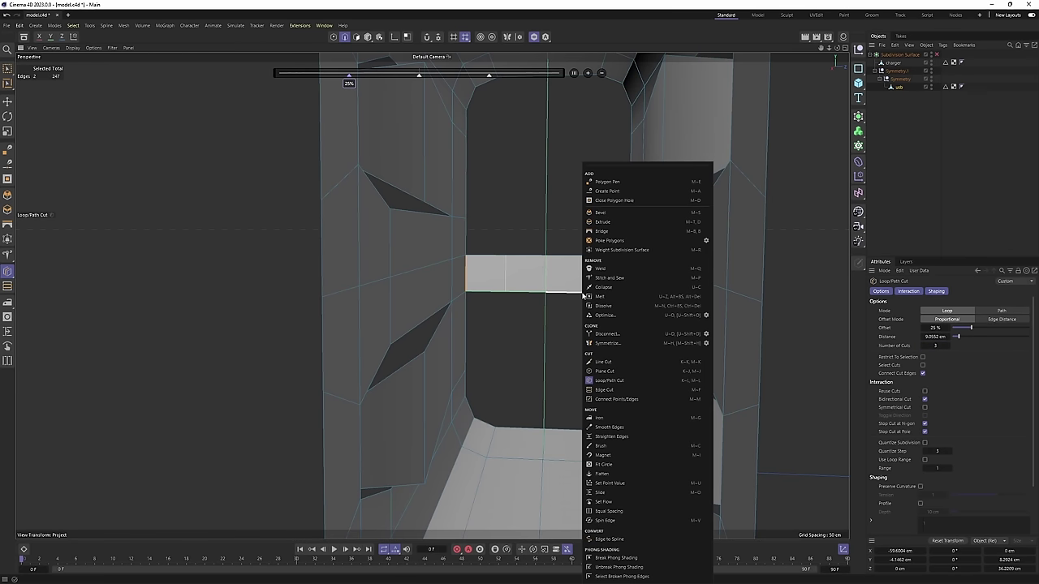
click(624, 201)
click(569, 293)
alt+drag(569, 293, 570, 268)
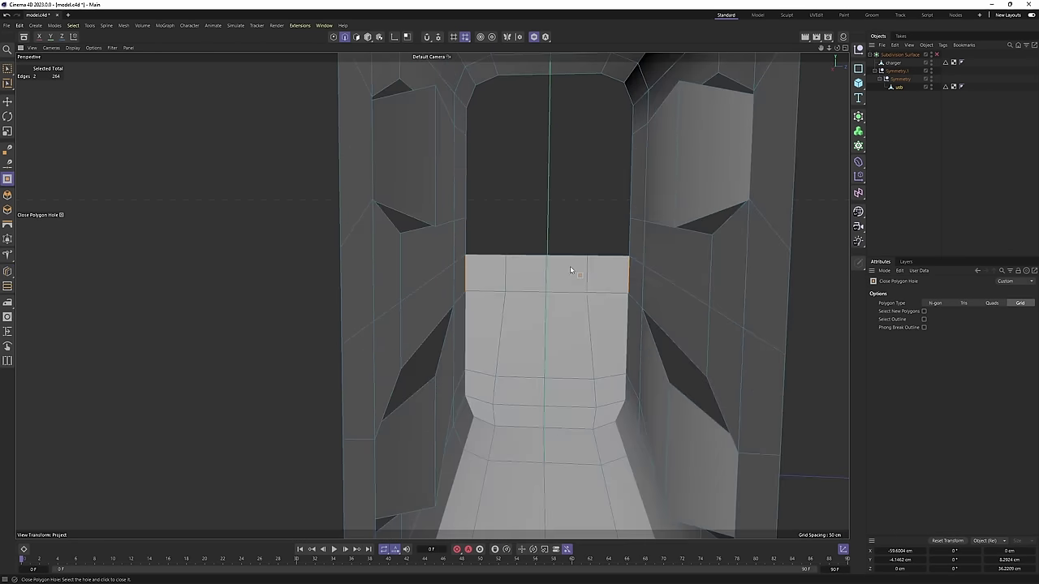
scroll(564, 288, down, 3)
click(559, 302)
alt+drag(557, 303, 560, 261)
Straighten the two outer vertical edge lines of the rear wall by shifting their middle points outward along Z.
key(e)
scroll(542, 304, up, 2)
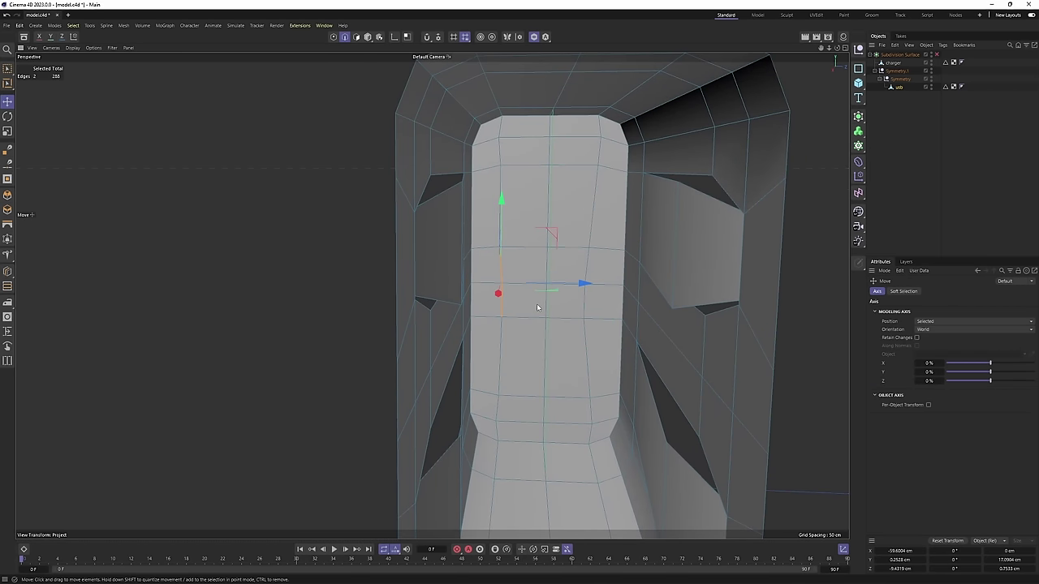
scroll(532, 302, up, 2)
alt+drag(522, 295, 496, 291)
scroll(496, 290, up, 2)
key(Return)
key(Return)
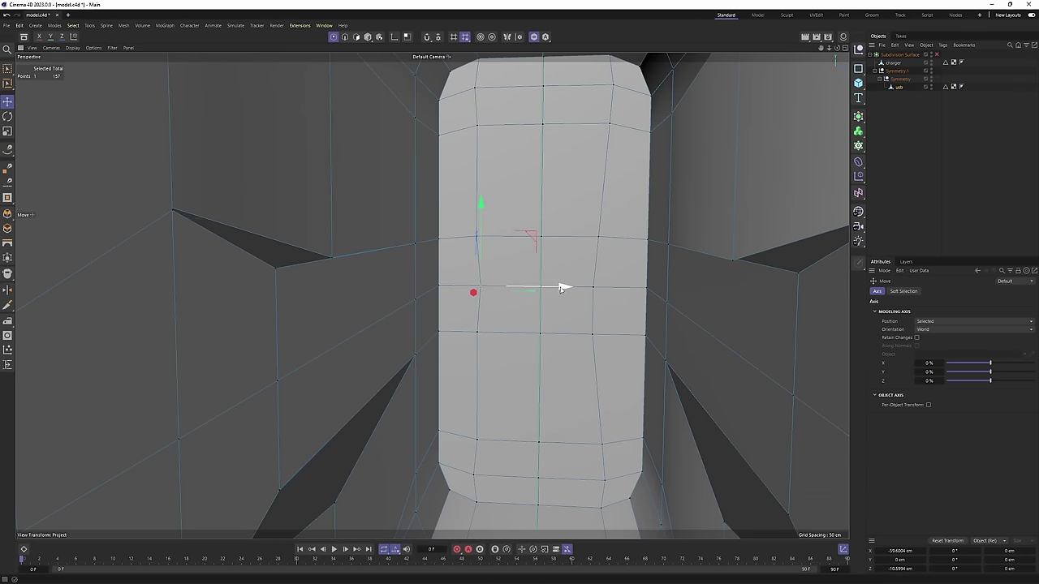
click(593, 288)
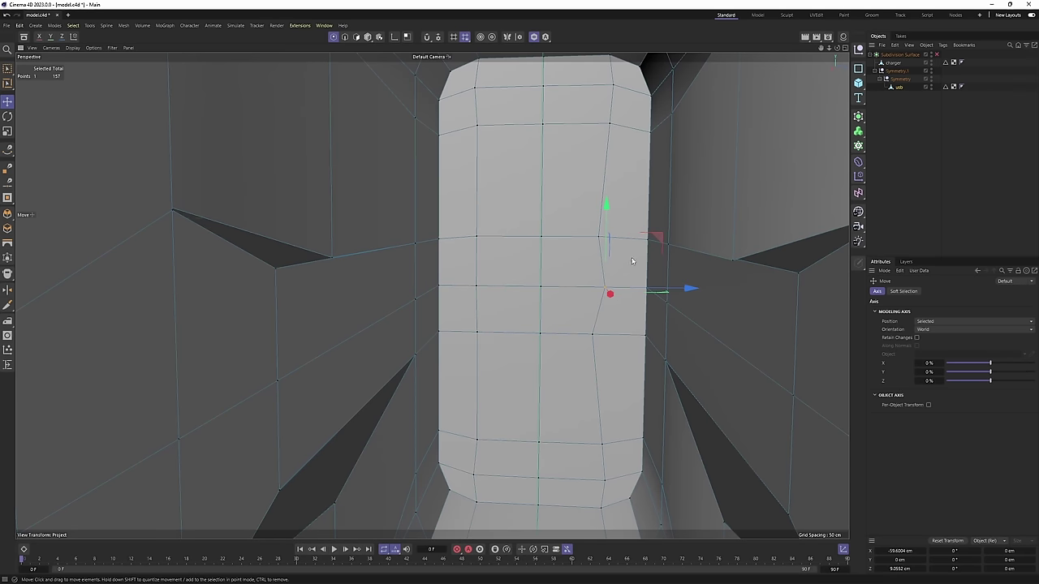
drag(656, 294, 667, 295)
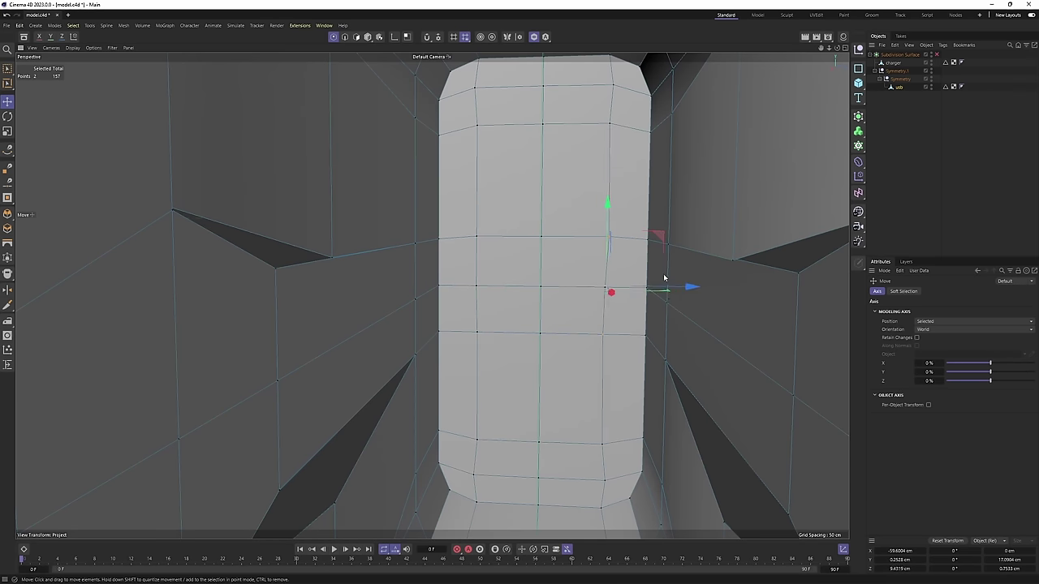
scroll(633, 277, down, 3)
Compare the rear wall's polygon layout with the reference image in the Right view.
key(Return)
key(Return)
middle_click(568, 280)
middle_click(381, 349)
alt+middle_drag(586, 333, 570, 233)
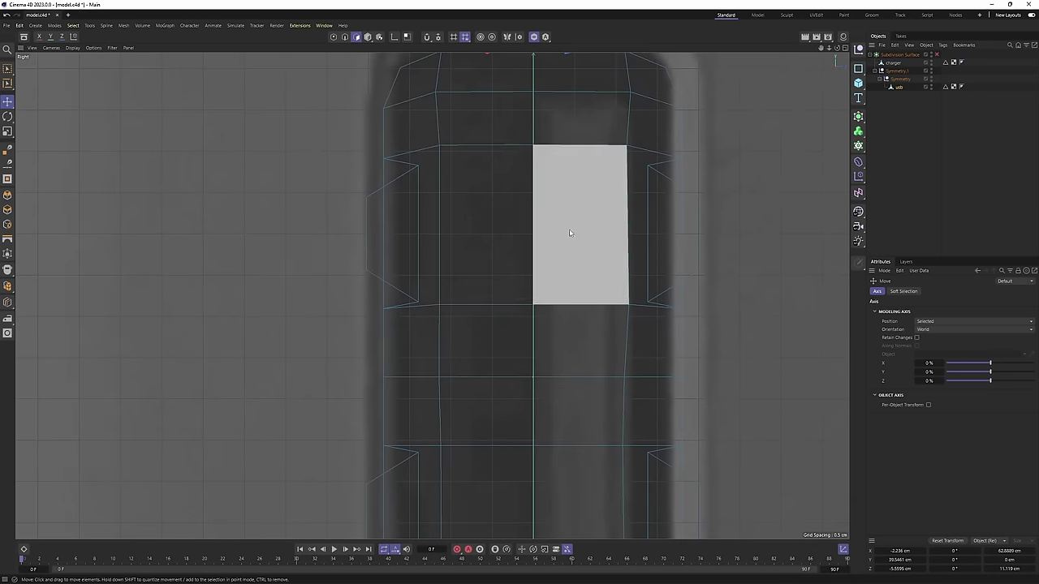
middle_click(483, 196)
middle_click(415, 219)
scroll(496, 212, up, 2)
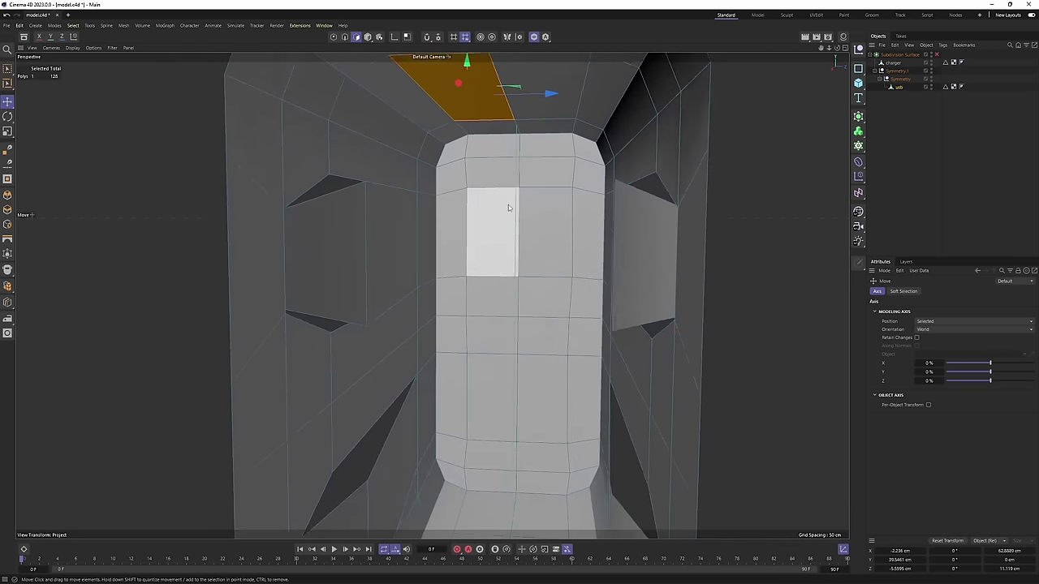
Add three horizontal loop cuts across the rear wall in the Right view: one at 50% of the upper section and two in the lower section.
key(k)
key(l)
middle_click(544, 281)
middle_click(334, 382)
scroll(561, 299, up, 2)
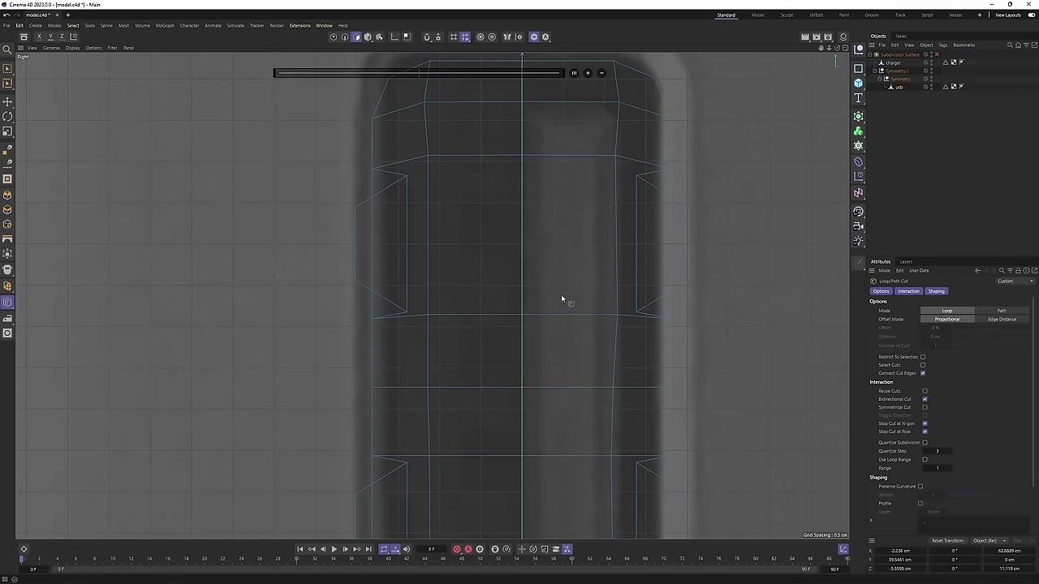
shift+click(524, 231)
alt+middle_drag(591, 303, 567, 201)
alt+middle_drag(516, 279, 509, 299)
alt+middle_drag(538, 377, 537, 312)
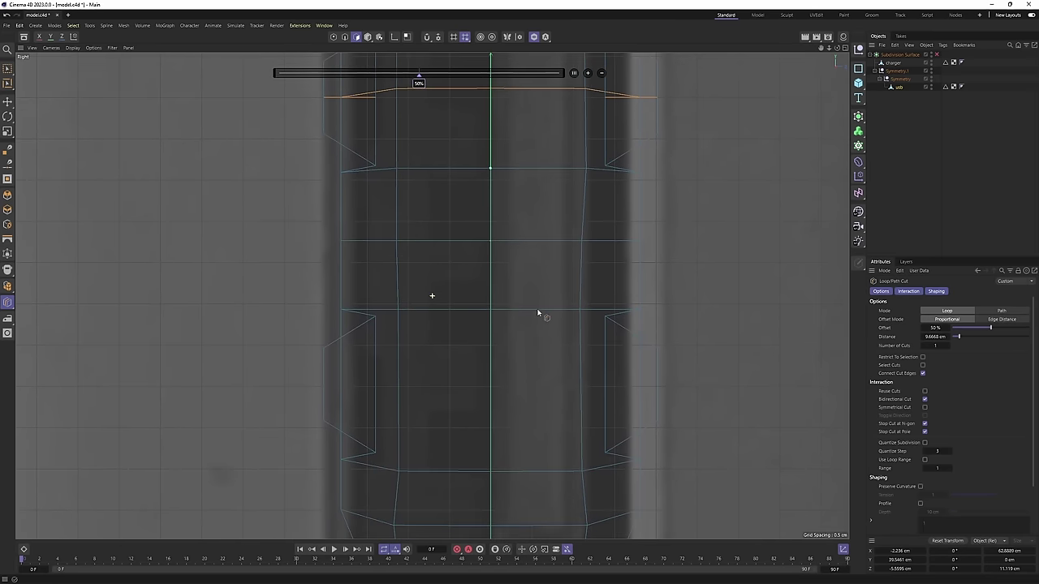
click(488, 360)
alt+middle_drag(526, 382, 513, 327)
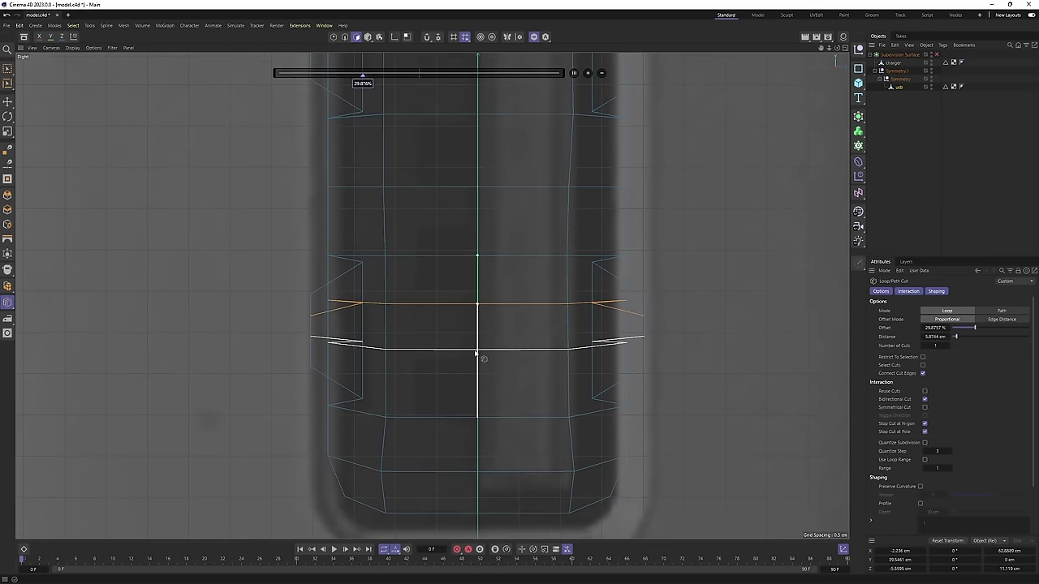
click(476, 353)
Raise the rear wall's lowest new horizontal edge slightly and the edge just below the middle to about -3.3 cm on Y.
key(e)
click(457, 352)
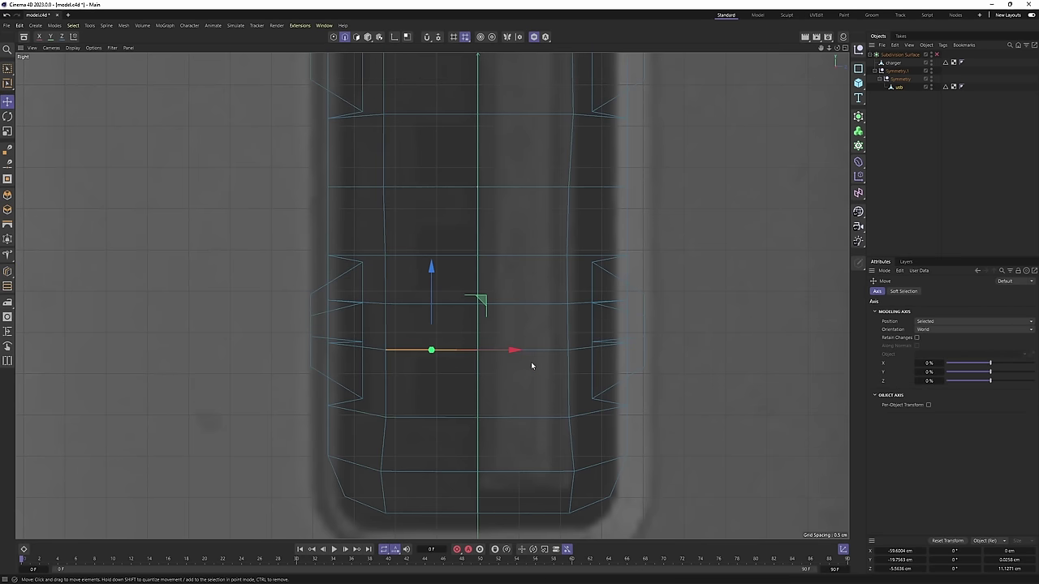
shift+click(529, 351)
drag(478, 295, 479, 284)
click(442, 256)
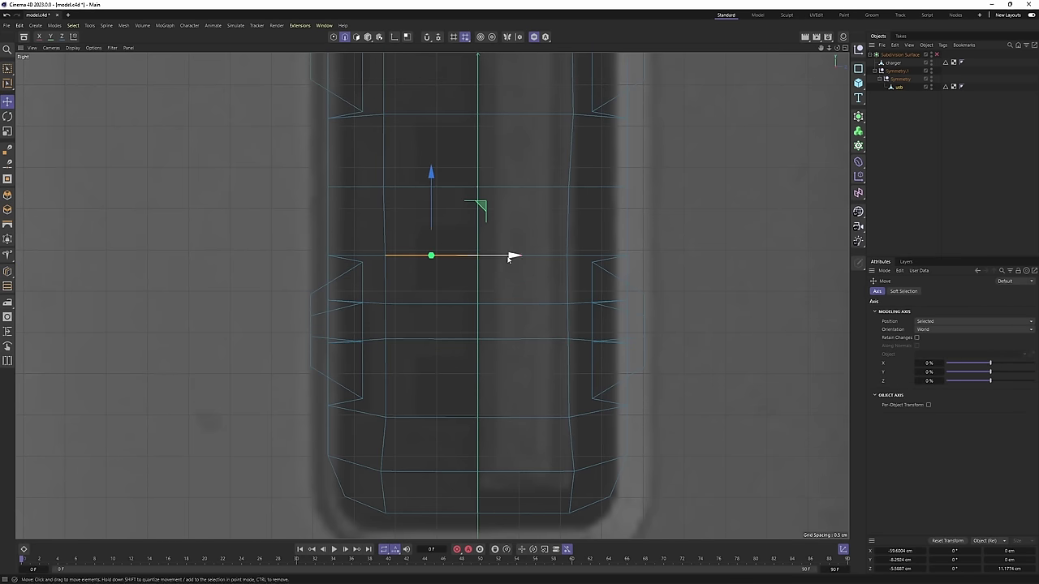
drag(479, 196, 485, 150)
alt+middle_drag(484, 151, 465, 273)
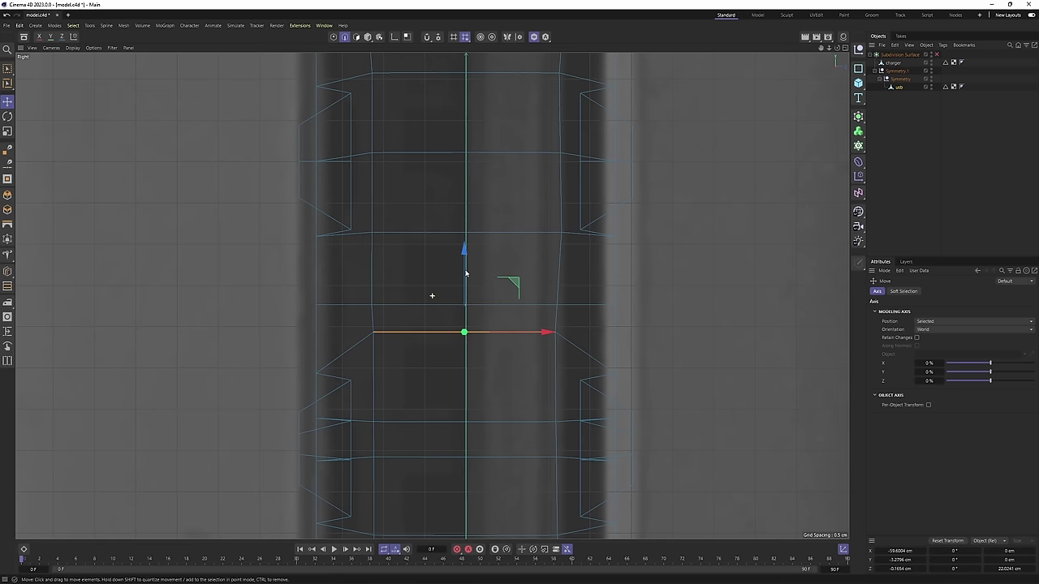
Lower the rear wall's middle edge, nudge the edge above it up, and move the upper cut edge down to about 15.1 cm on Y.
click(430, 305)
drag(474, 218, 473, 229)
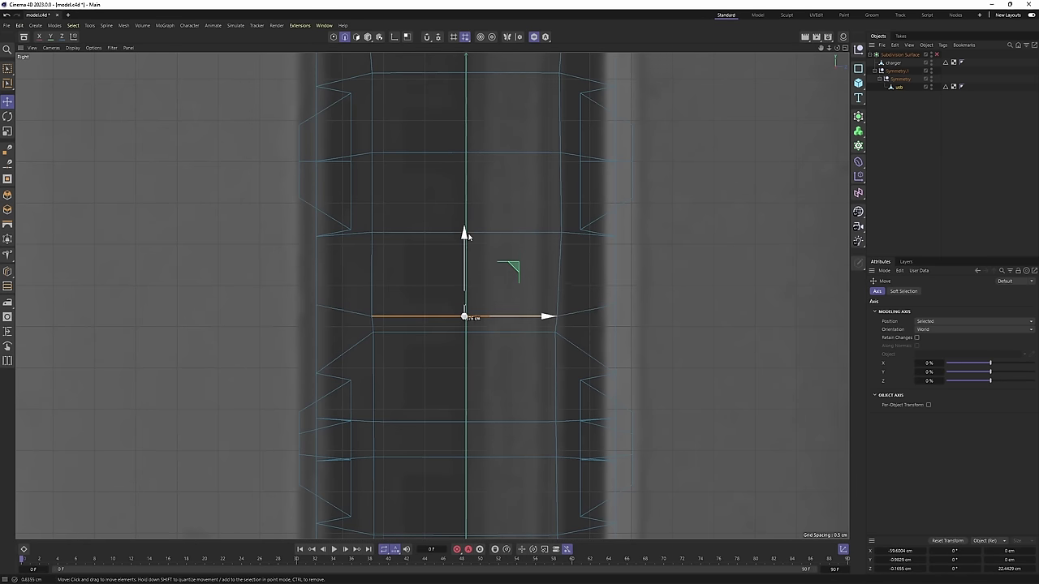
click(504, 231)
drag(469, 170, 469, 163)
click(456, 153)
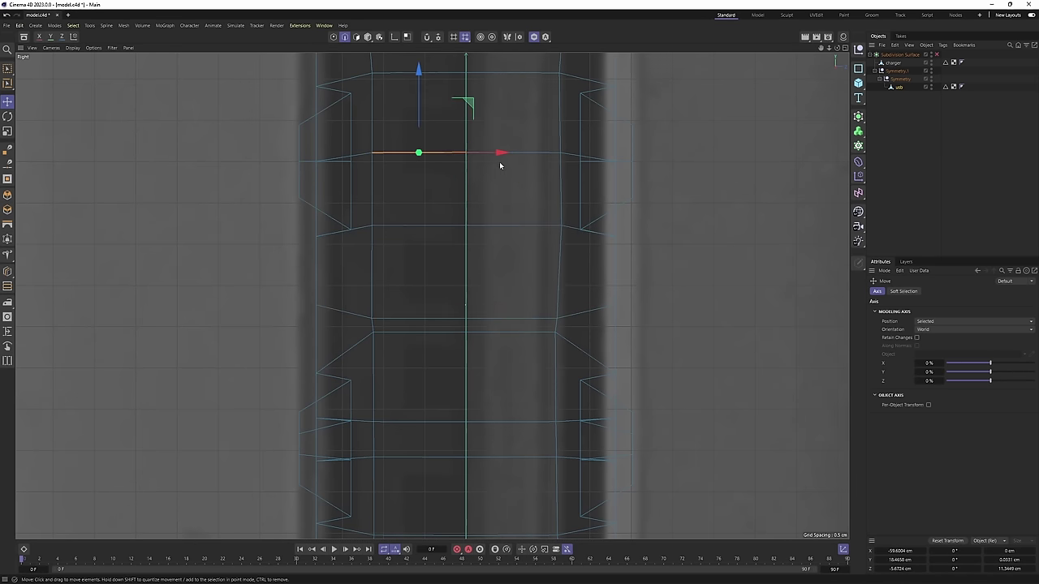
drag(469, 104, 468, 129)
alt+middle_drag(491, 171, 473, 257)
scroll(473, 257, down, 3)
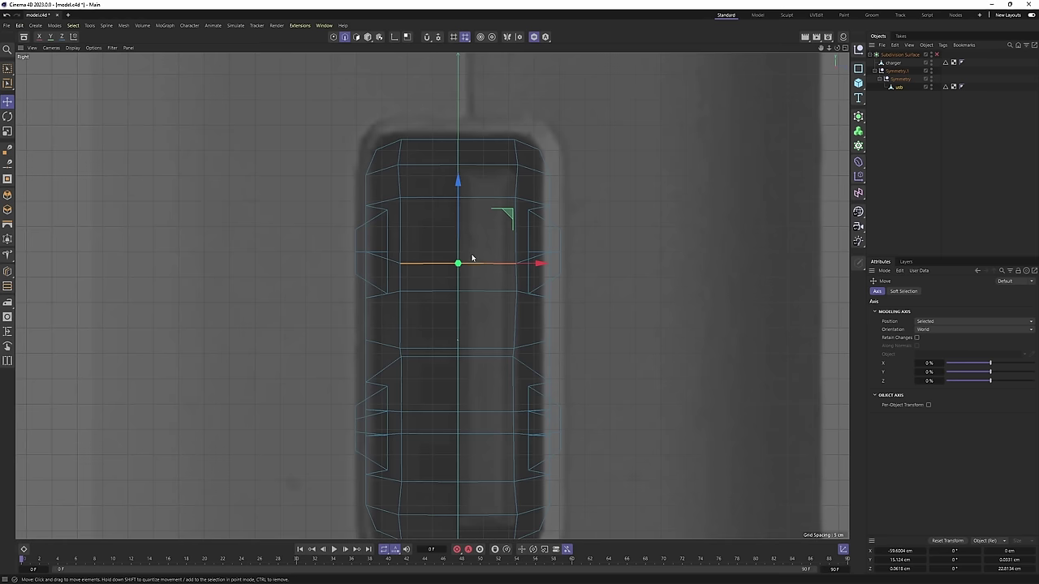
Select the eight polygons forming four contact panels on the rear wall and inset them slightly.
key(Return)
click(477, 246)
shift+click(445, 248)
middle_click(451, 337)
middle_click(418, 220)
alt+drag(417, 219, 523, 243)
shift+click(527, 244)
shift+click(501, 247)
alt+middle_drag(533, 344, 535, 297)
shift+click(528, 275)
shift+click(502, 274)
shift+click(526, 349)
shift+click(503, 354)
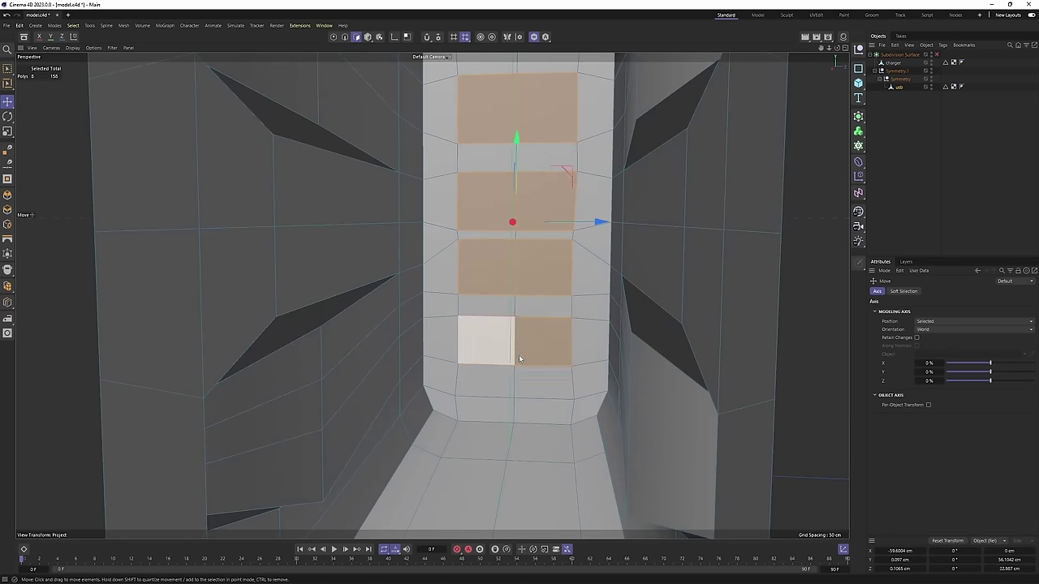
middle_click(547, 311)
middle_click(353, 379)
scroll(531, 336, up, 2)
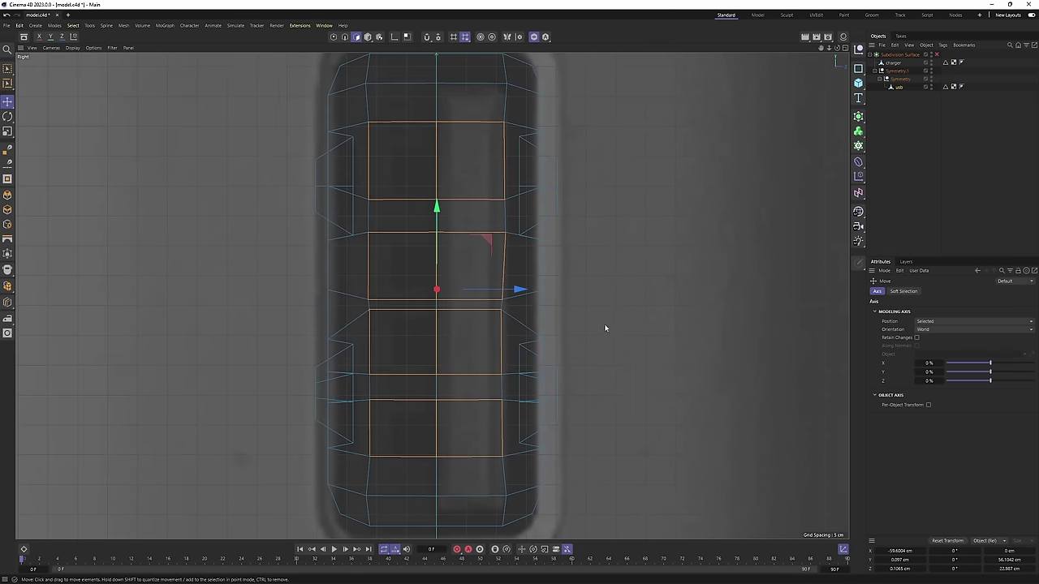
key(m)
key(w)
drag(667, 297, 682, 297)
Shrink the uppermost inset panel by moving its upper and lower edges inward and its left edge to about -7.6 cm on Z.
key(Return)
key(e)
double_click(416, 125)
scroll(421, 146, up, 2)
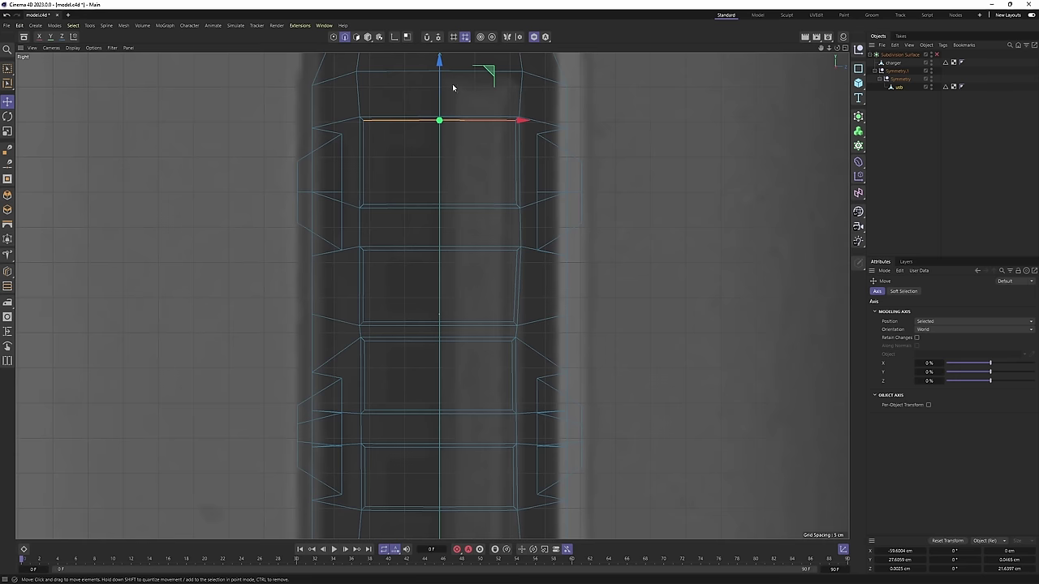
drag(439, 85, 439, 87)
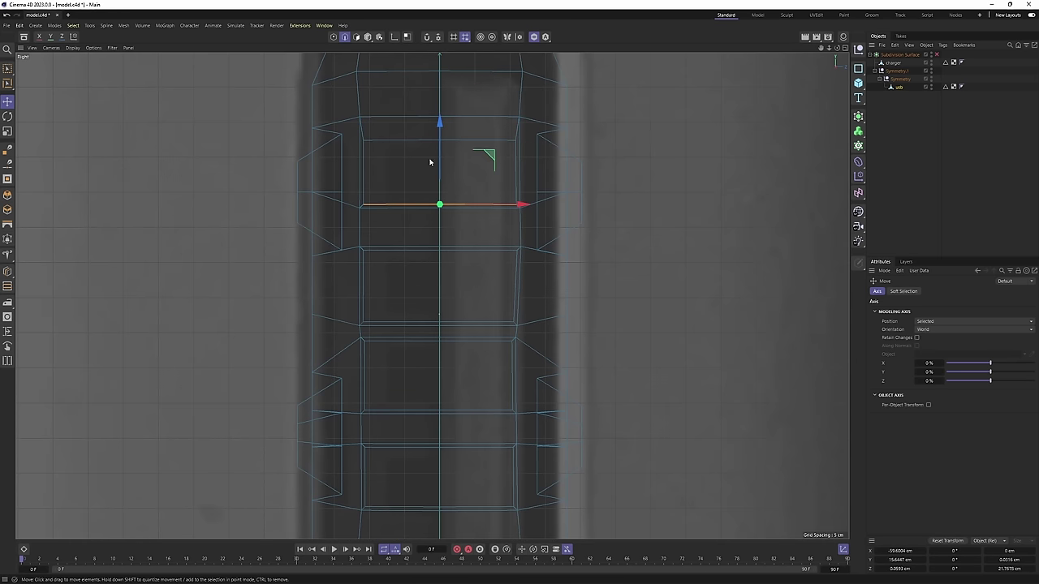
scroll(430, 162, up, 2)
drag(446, 184, 447, 172)
alt+middle_drag(447, 171, 444, 159)
click(338, 165)
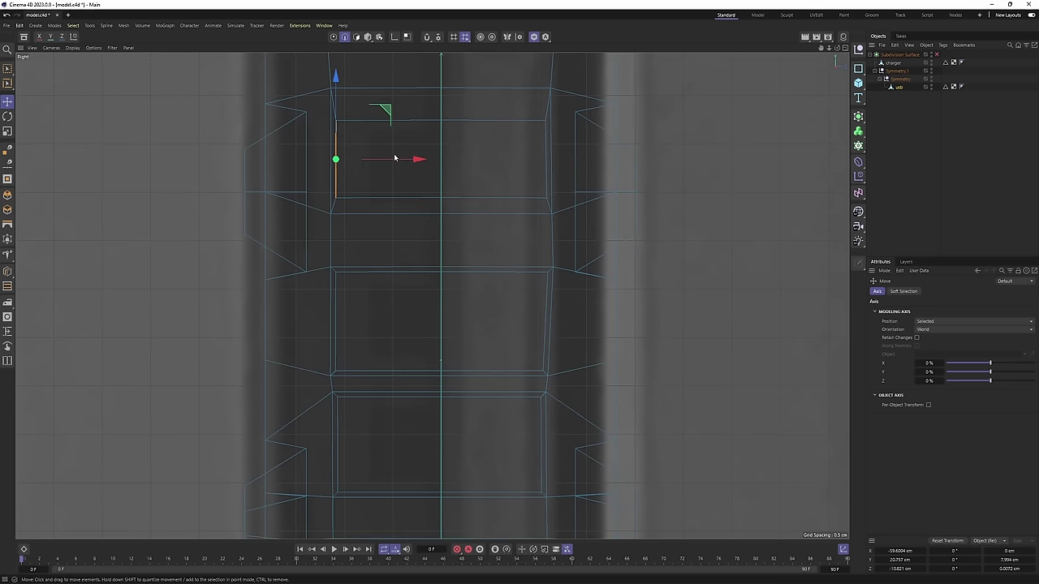
drag(394, 158, 423, 159)
alt+middle_drag(416, 302, 431, 255)
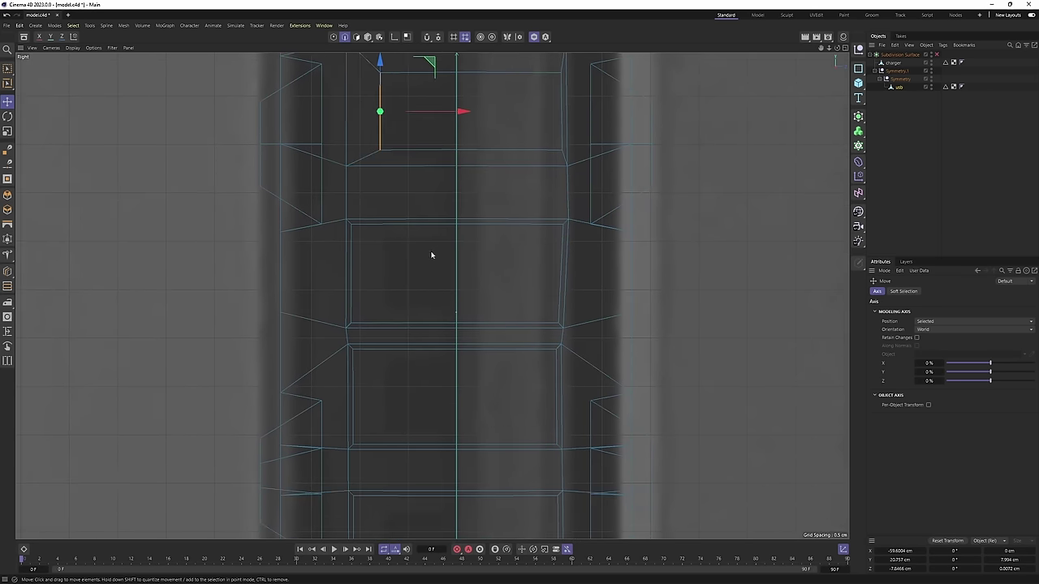
Move the second panel's upper and lower inset edges inward, and shift the third panel's left inset edge inward.
click(439, 225)
drag(459, 152, 459, 165)
click(438, 322)
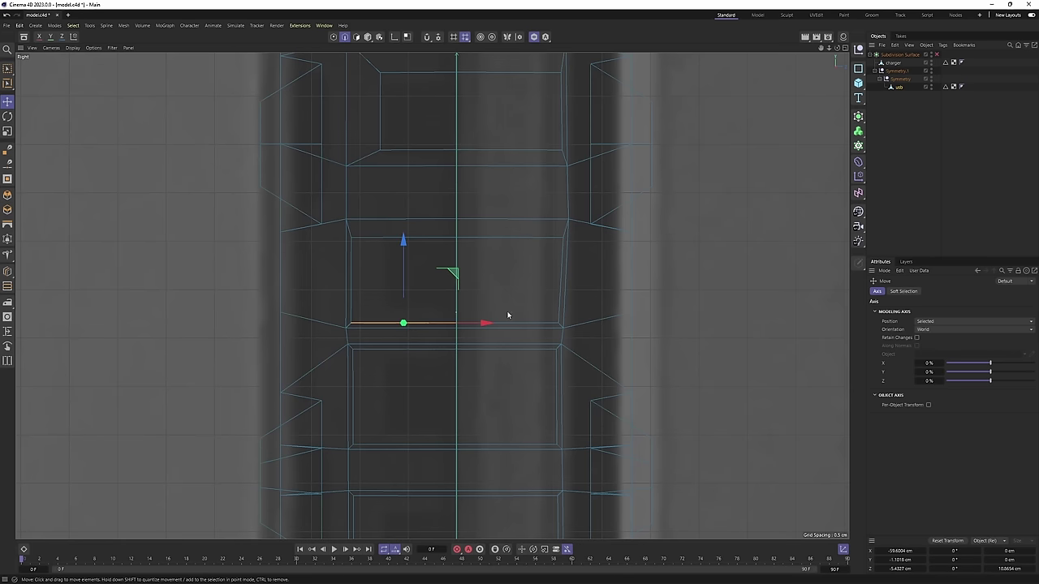
drag(454, 252, 455, 242)
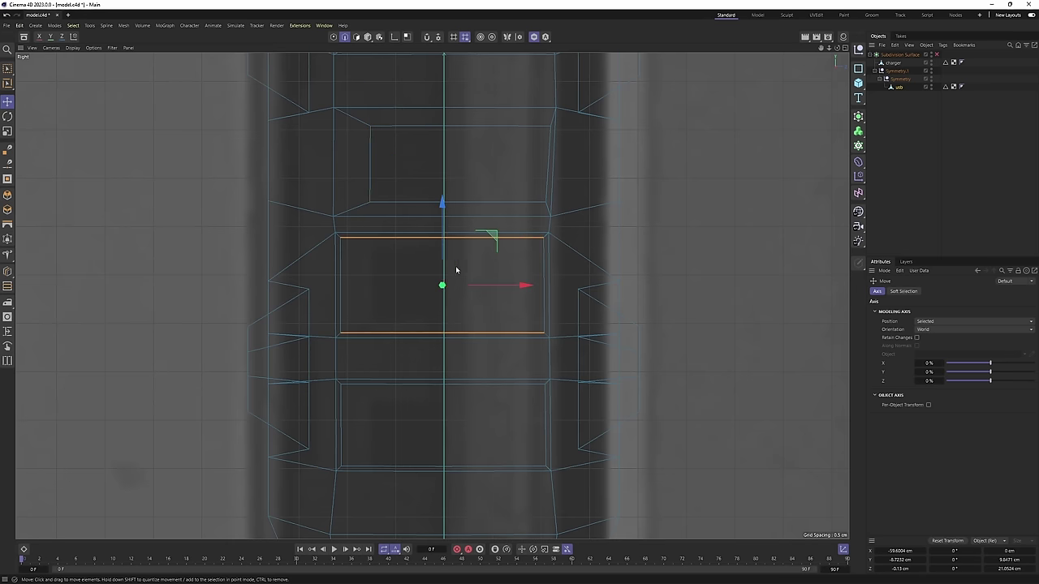
click(340, 284)
drag(422, 286, 452, 285)
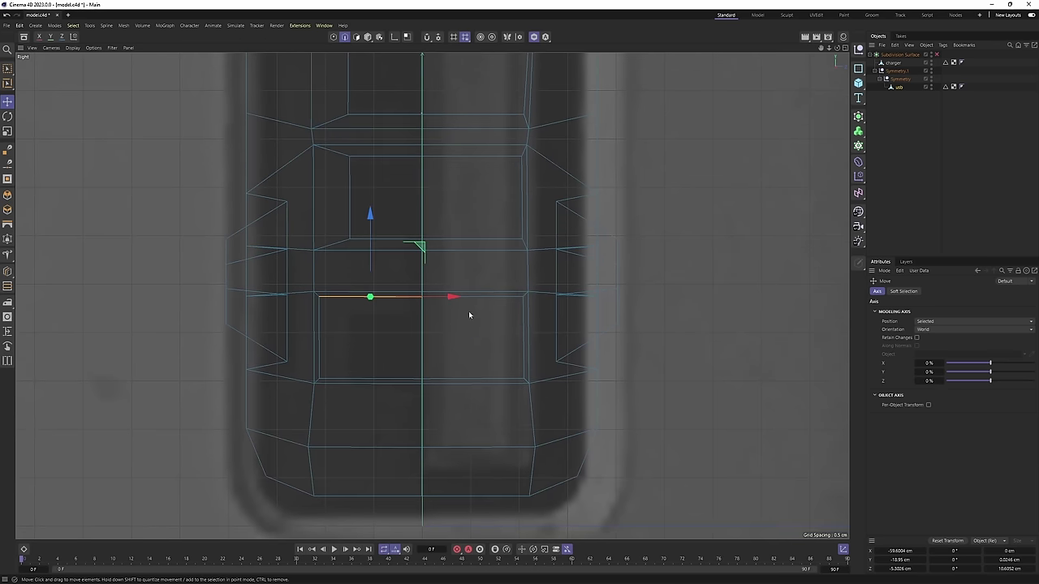
Lower the bottom panel's upper inset edge to about -20.2 cm on Y and adjust its surrounding edges to narrow the panel.
shift+click(468, 297)
drag(421, 215, 421, 227)
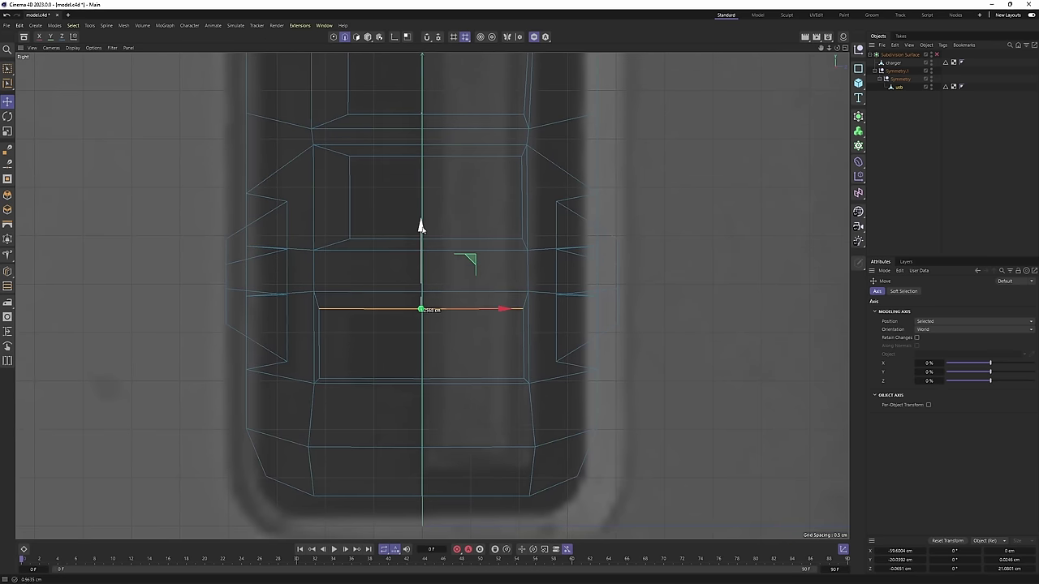
drag(417, 315, 417, 329)
click(375, 309)
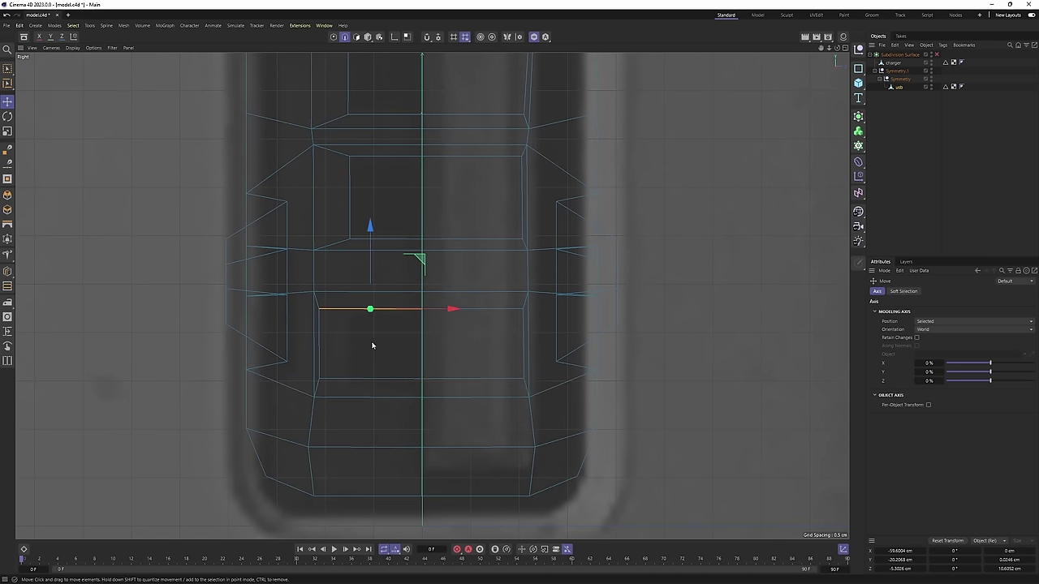
drag(344, 346, 557, 257)
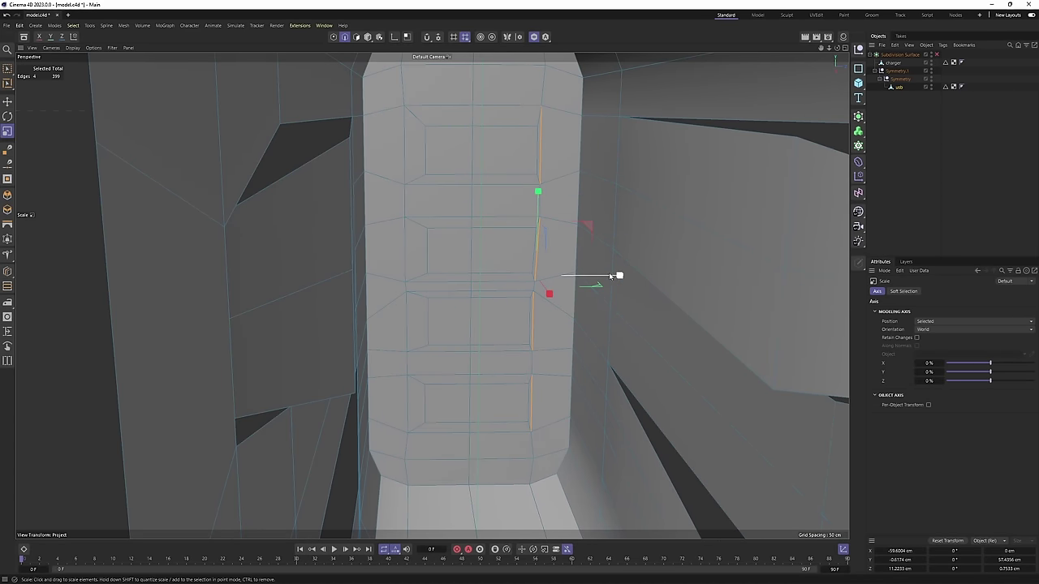
Move the right inset edges of all four panels inward along Z and straighten the second panel's upper right corner point.
key(e)
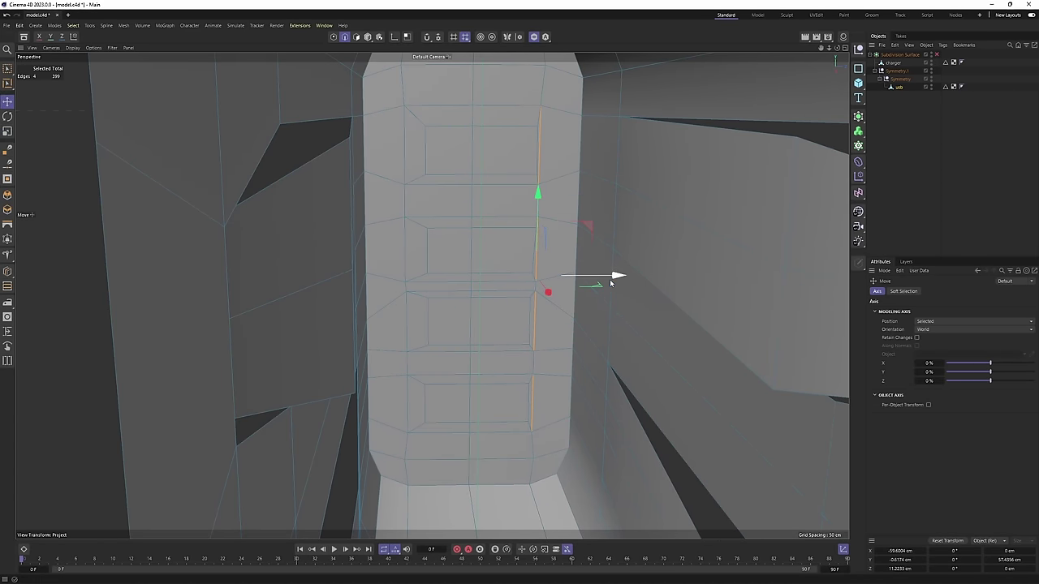
key(Return)
alt+drag(602, 269, 560, 258)
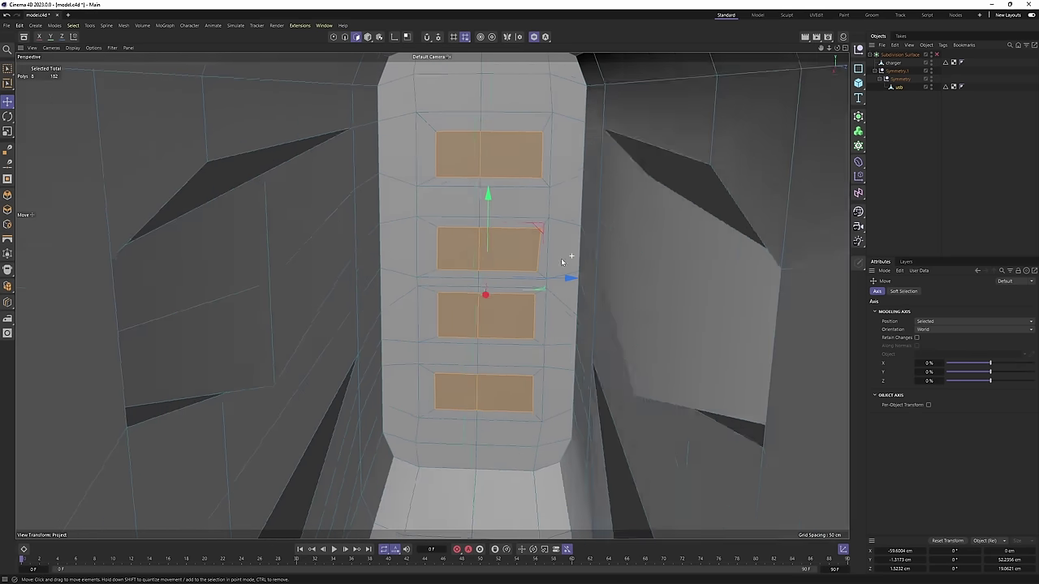
scroll(561, 258, up, 2)
key(Return)
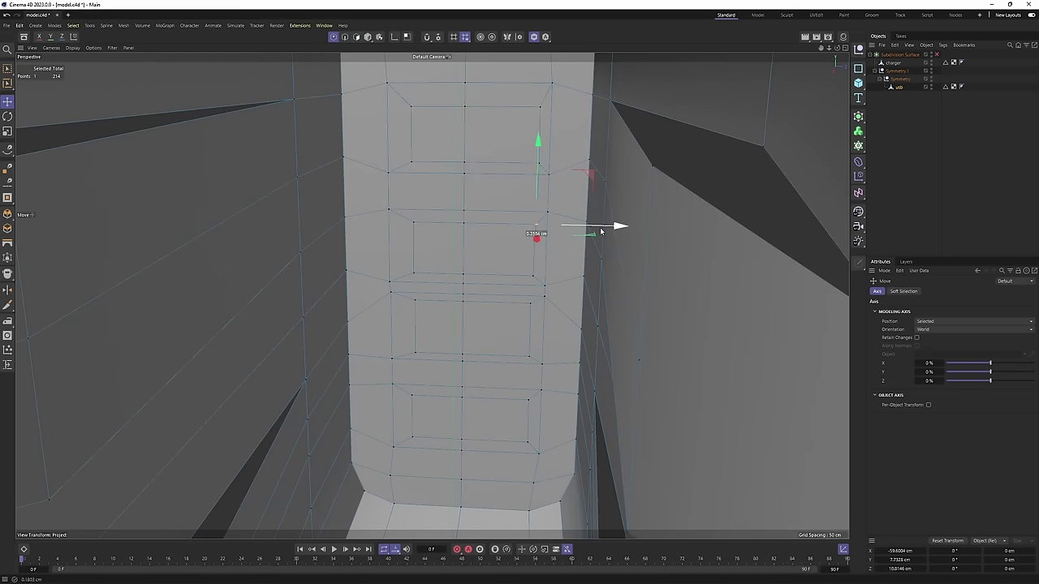
Delete the eight inner panel polygons to cut four rectangular openings in the rear wall.
key(Return)
scroll(585, 219, down, 4)
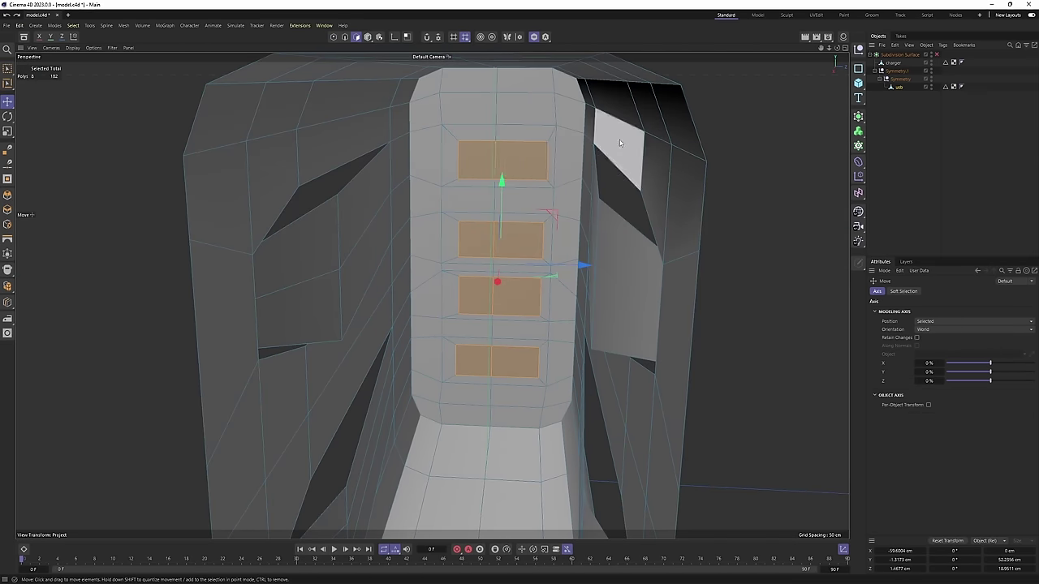
key(Delete)
mouse_move(551, 206)
alt+mouse_down()
mouse_move(538, 232)
mouse_move(534, 197)
alt+mouse_up()
scroll(535, 197, down, 2)
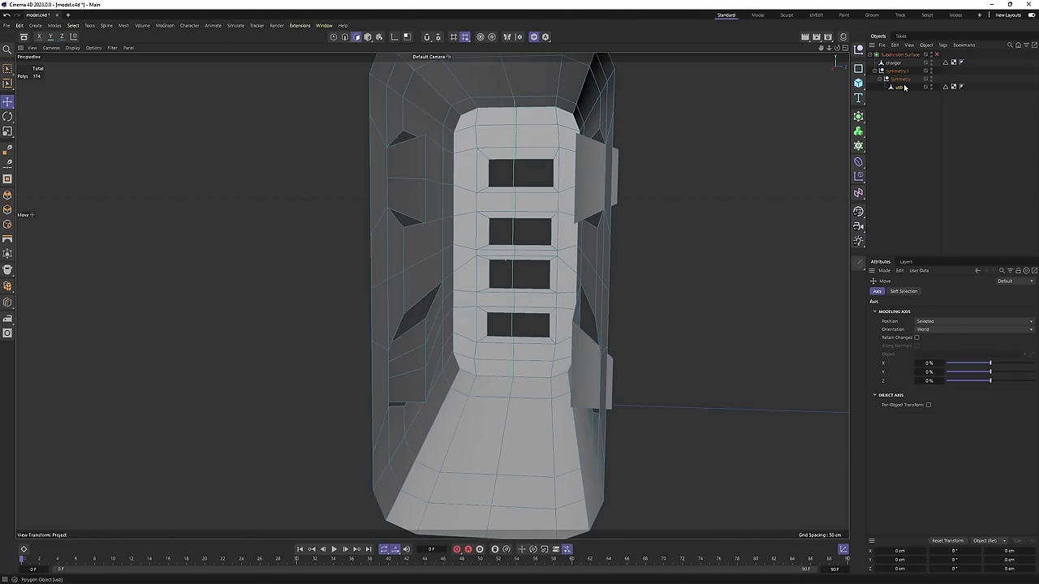
Check the port inside the smoothed charger body and hide the charger object in the viewport.
key(q)
key(q)
key(q)
scroll(746, 175, down, 3)
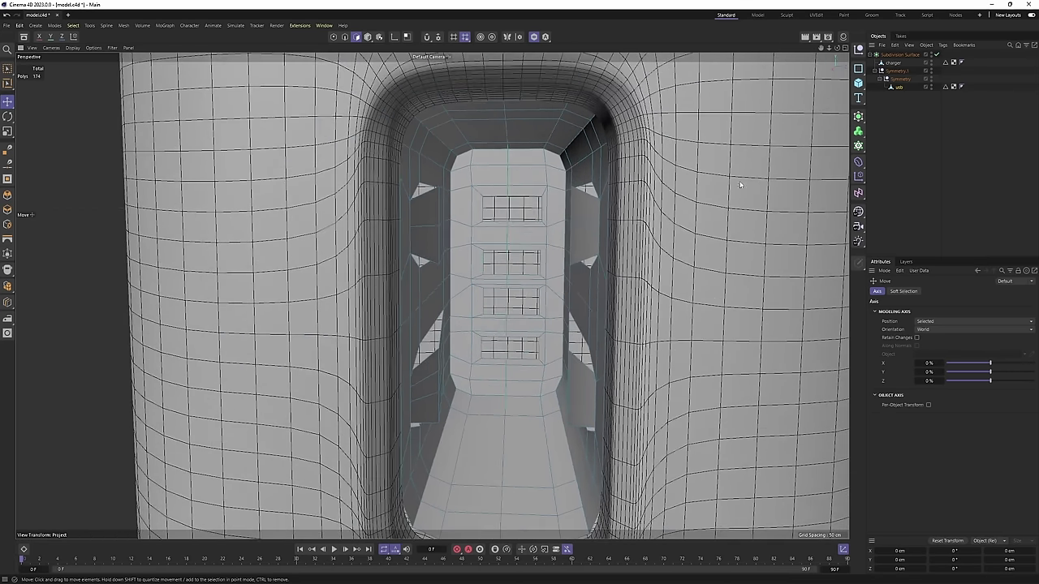
alt+drag(430, 294, 411, 374)
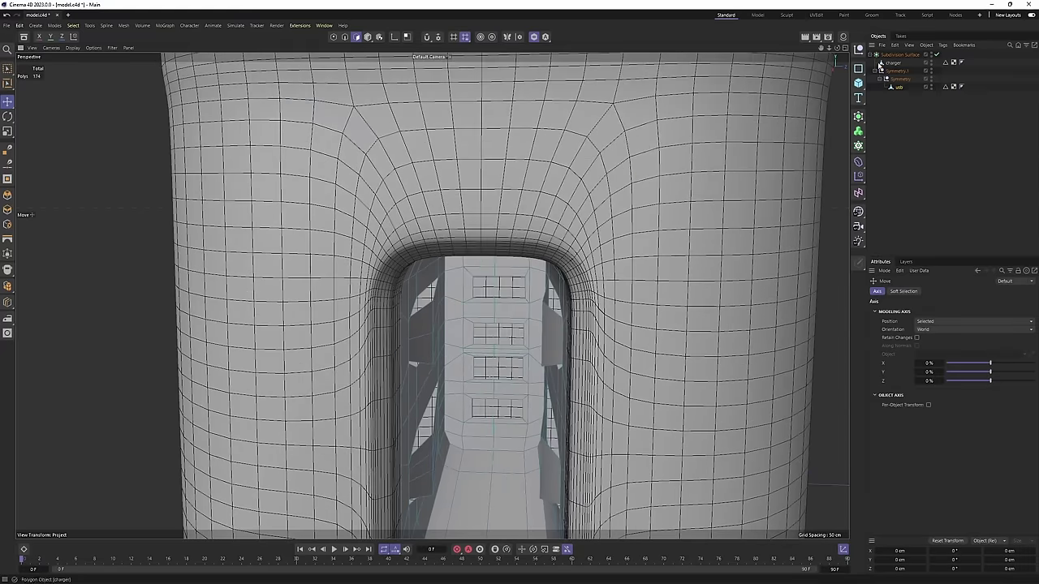
click(931, 63)
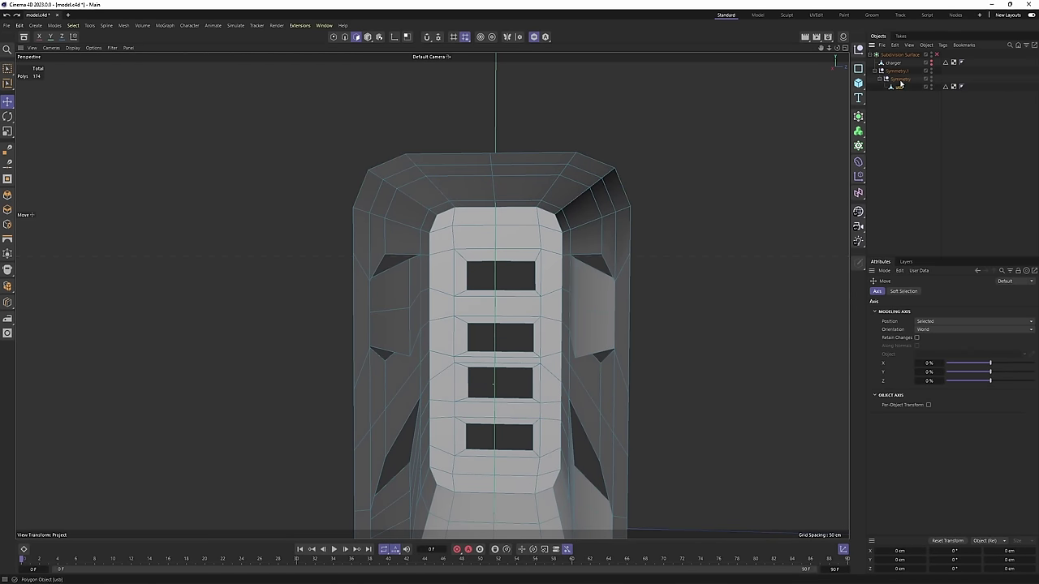
Group the charger and usb objects into one null under the Subdivision Surface and delete the leftover symmetry nulls.
drag(899, 69, 921, 60)
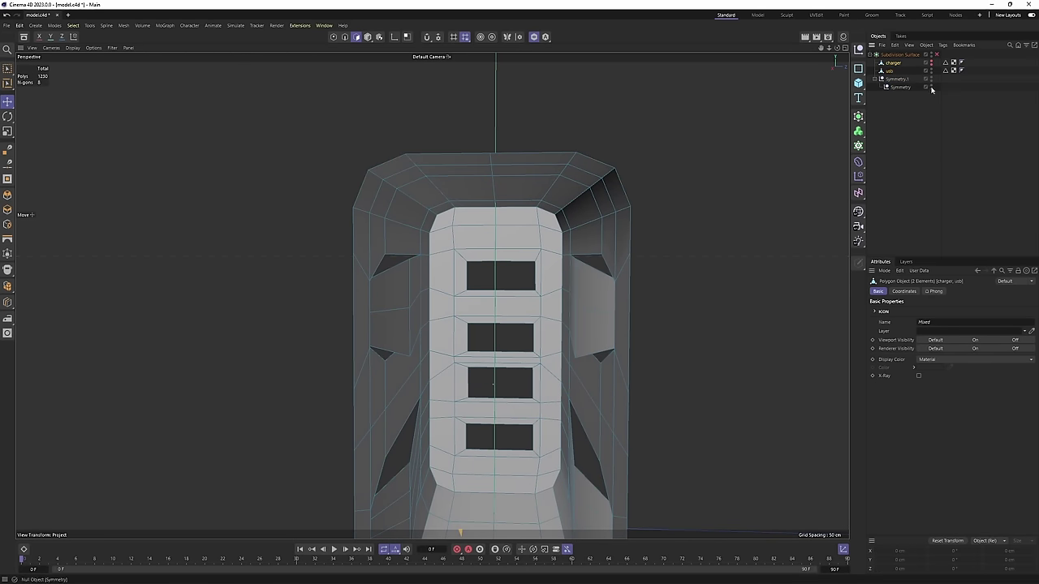
key(alt+g)
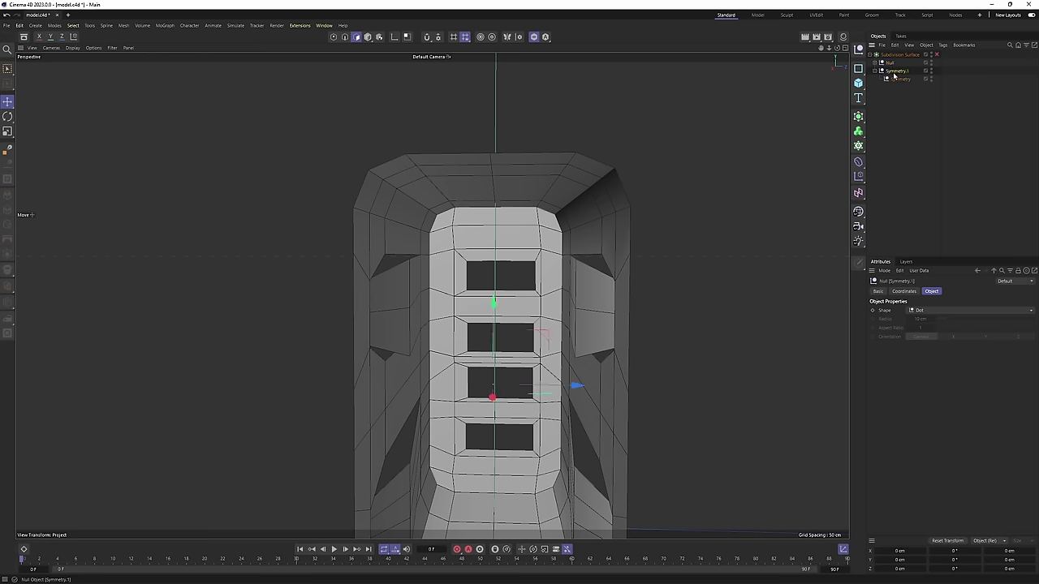
key(Delete)
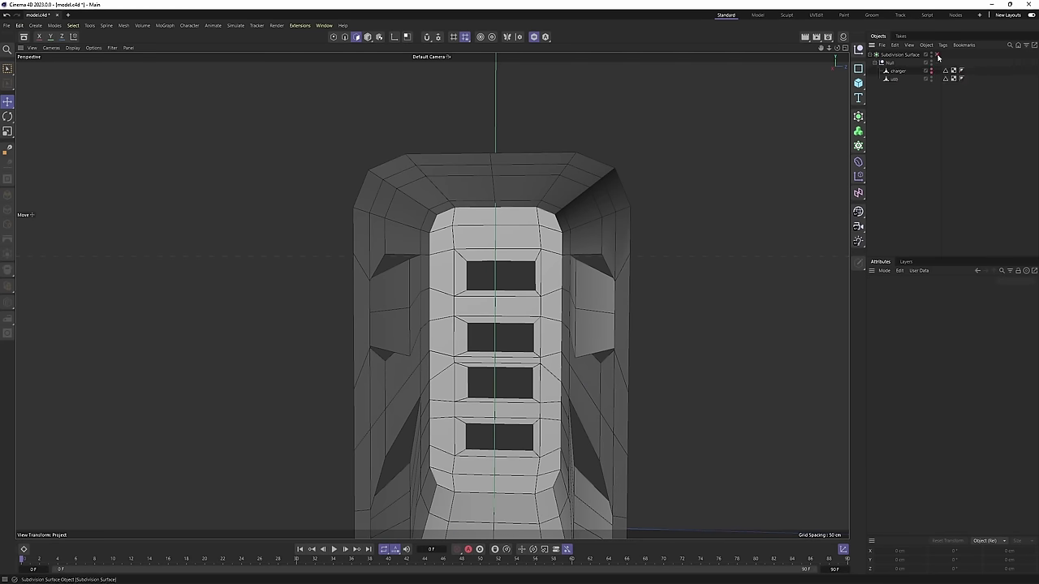
Turn subdivision smoothing on and examine the shape of the four openings in the usb mesh.
click(937, 57)
scroll(686, 163, up, 5)
click(899, 72)
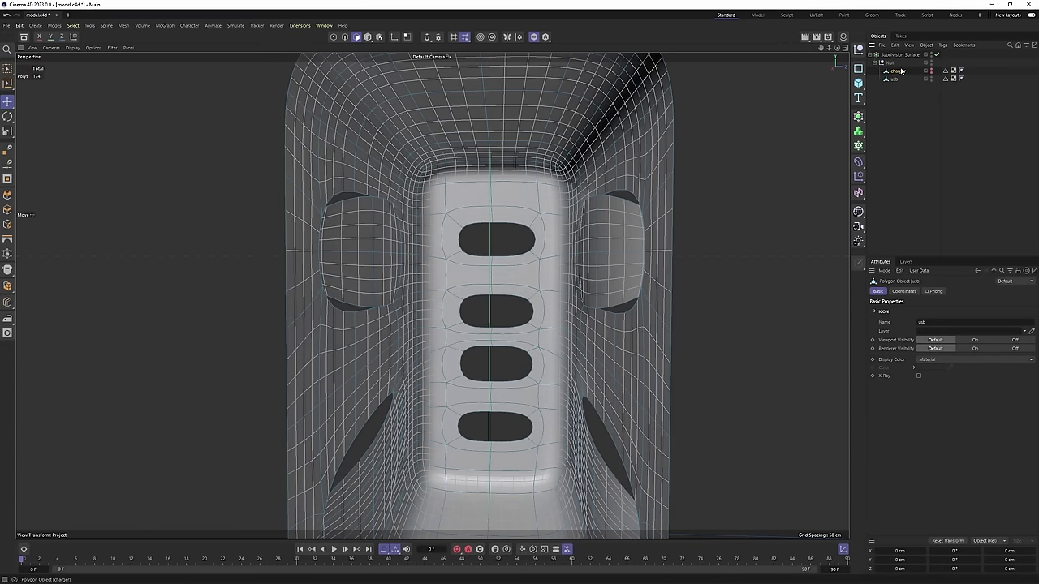
click(893, 79)
key(q)
key(q)
scroll(499, 260, up, 4)
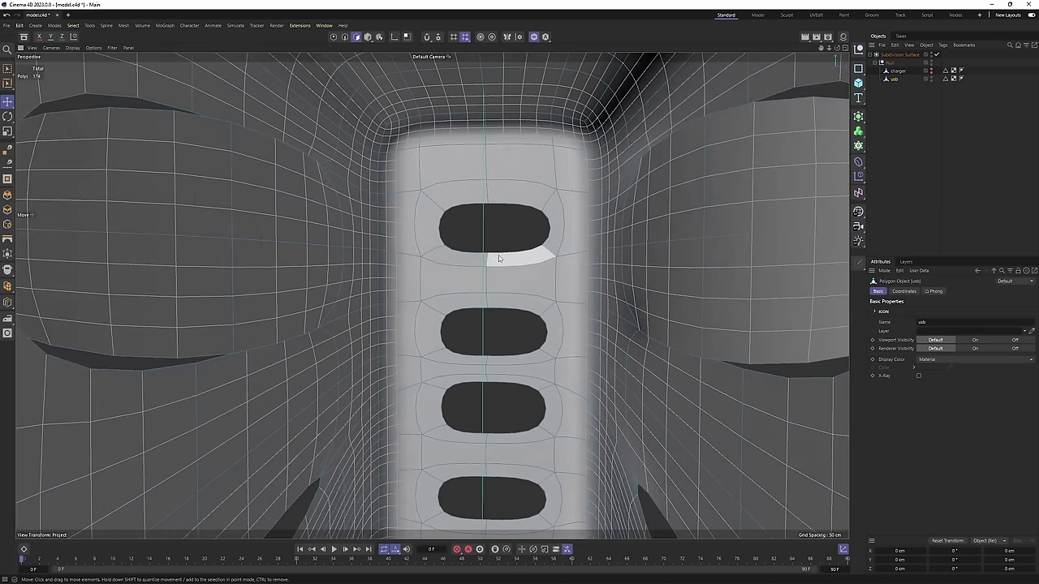
Add vertical loop cuts near both ends of the three wall strips between the four openings.
key(k)
key(l)
scroll(456, 280, up, 3)
click(438, 300)
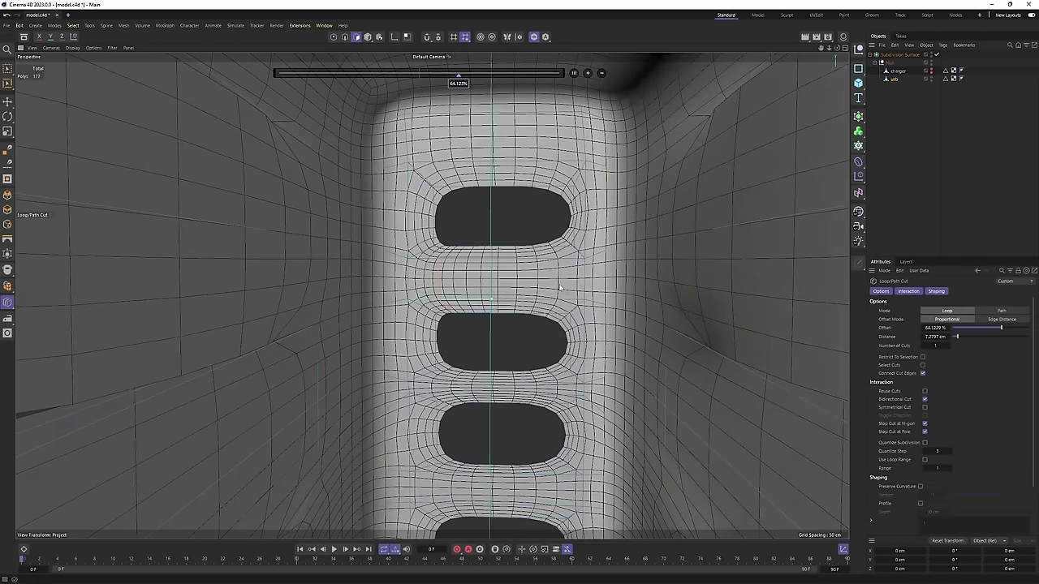
key(q)
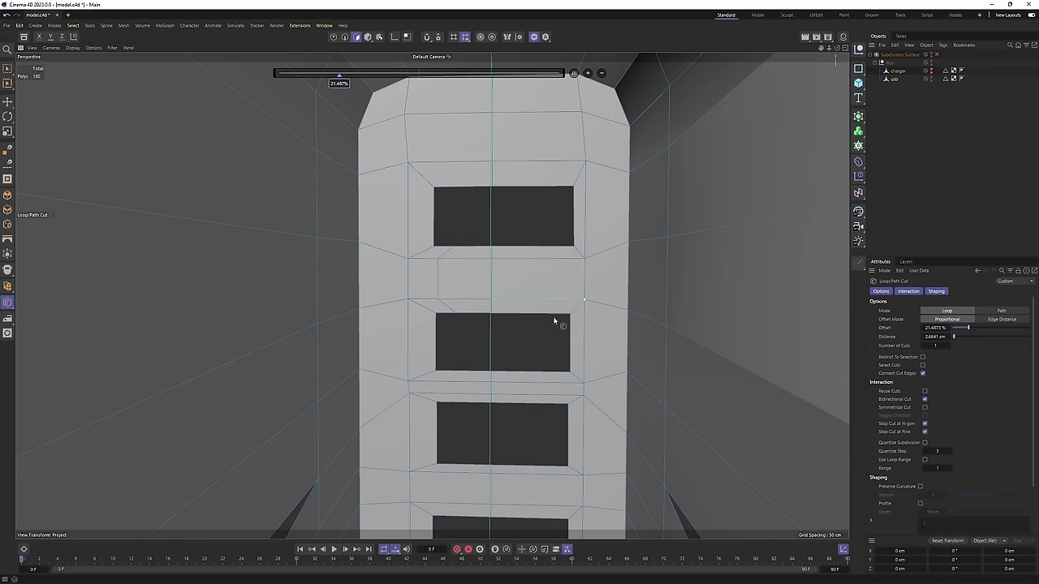
click(431, 398)
alt+middle_drag(492, 334, 507, 206)
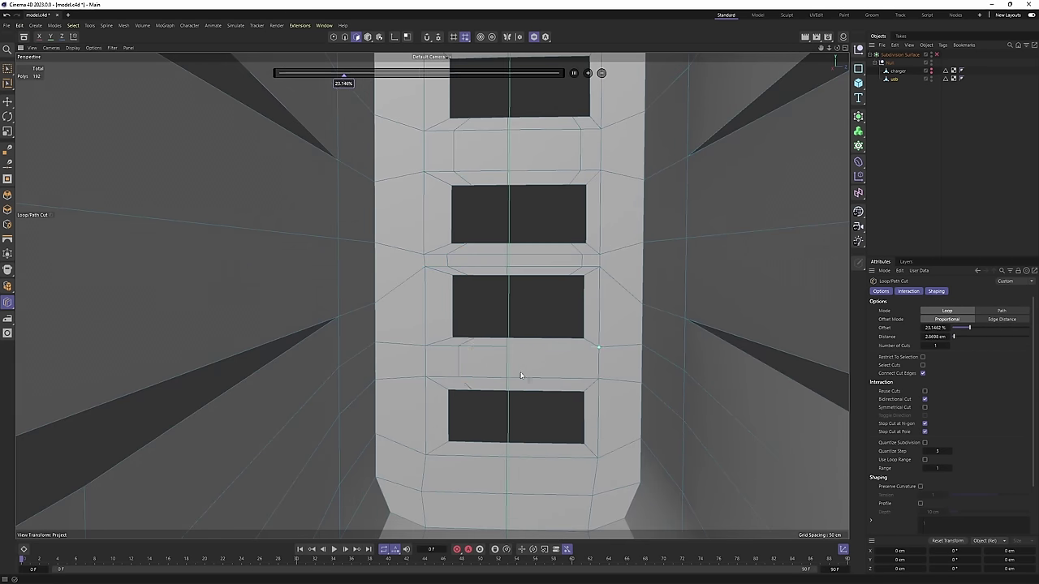
alt+drag(521, 375, 483, 322)
scroll(476, 332, down, 1)
Examine the edge flow running from the lowest opening down the rear wall and along the port floor.
key(q)
key(q)
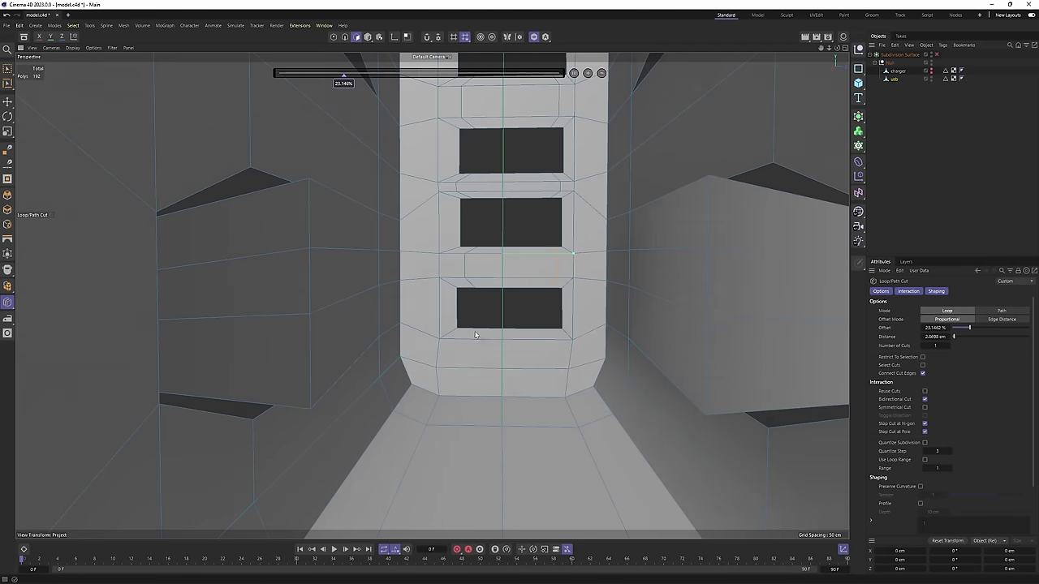
key(Return)
scroll(467, 317, up, 2)
right_click(467, 323)
click(496, 247)
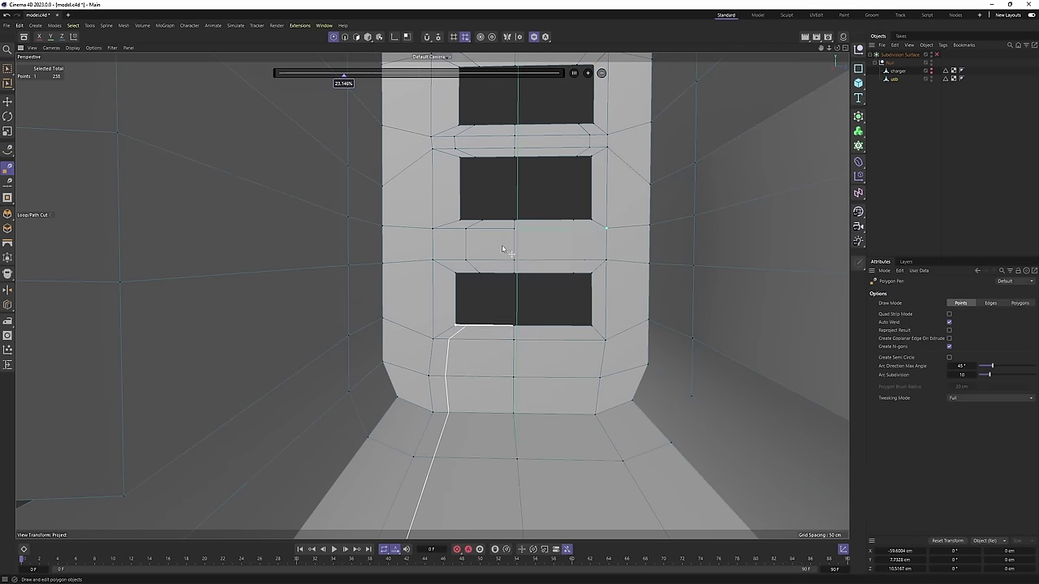
alt+drag(461, 343, 536, 96)
scroll(537, 97, down, 6)
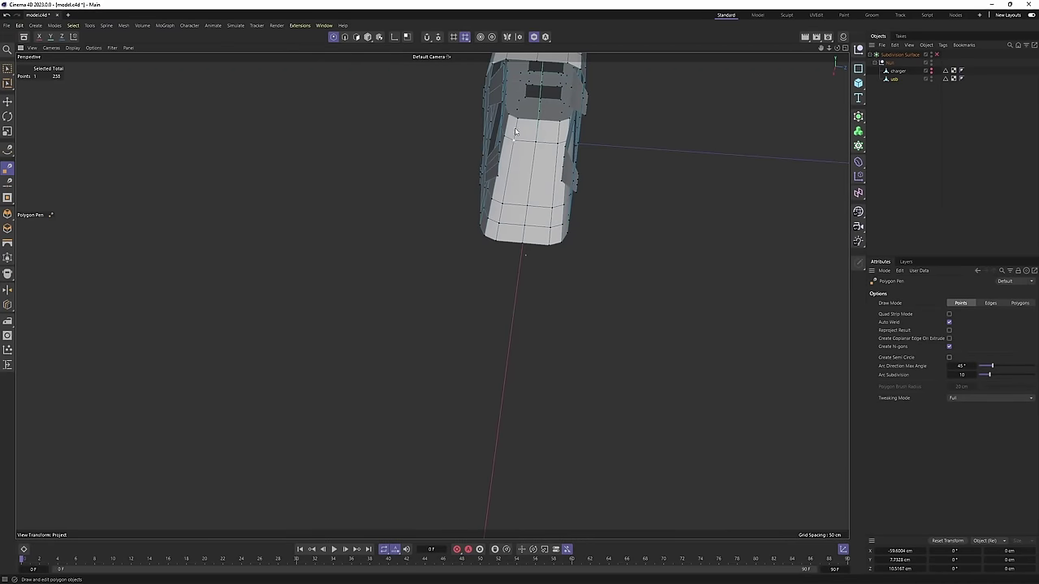
scroll(541, 104, up, 4)
scroll(543, 105, down, 1)
key(k)
key(l)
alt+middle_drag(556, 99, 548, 120)
alt+drag(548, 120, 537, 134)
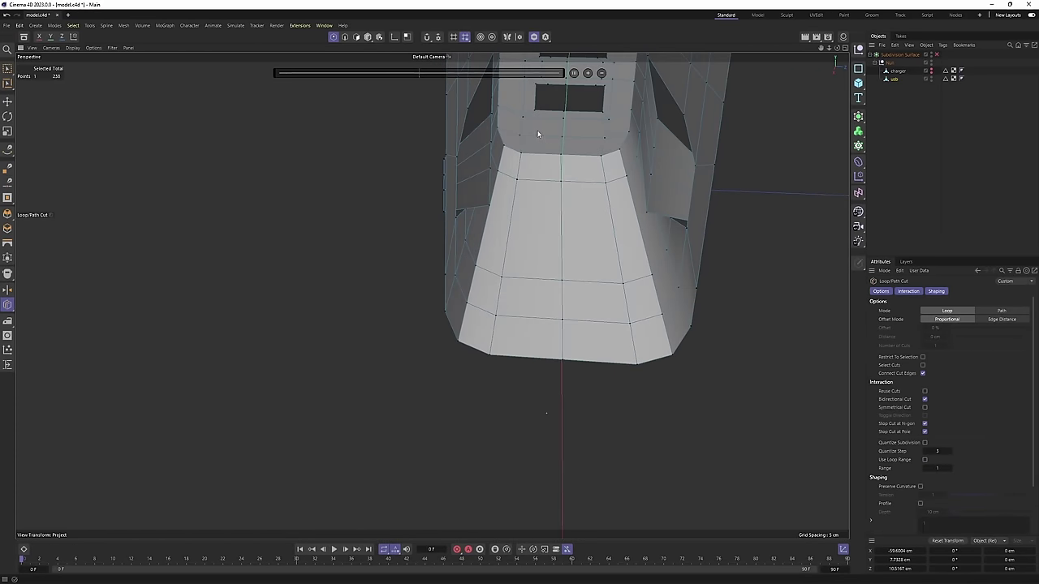
alt+drag(484, 312, 457, 318)
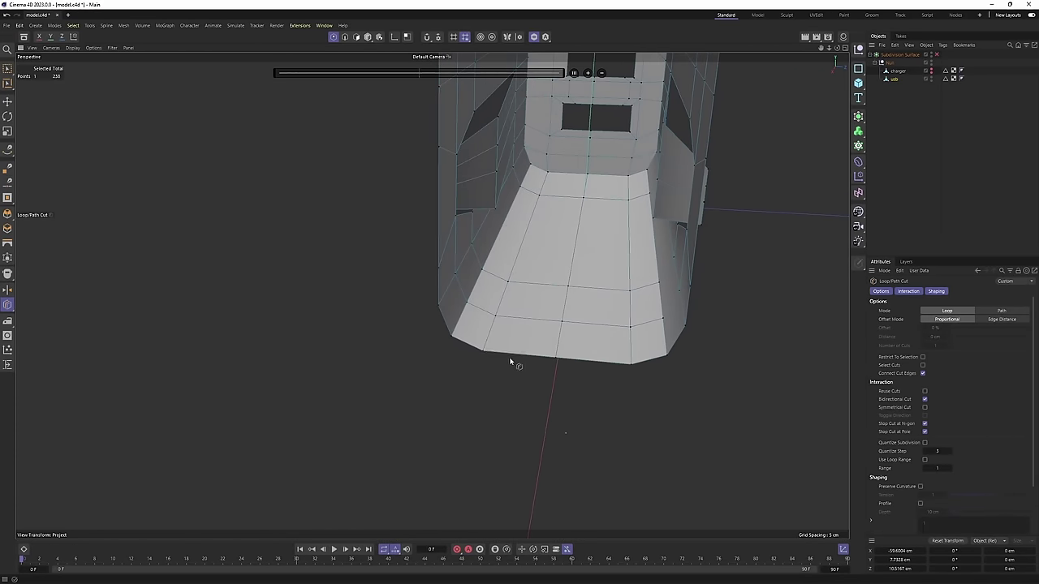
scroll(555, 152, up, 4)
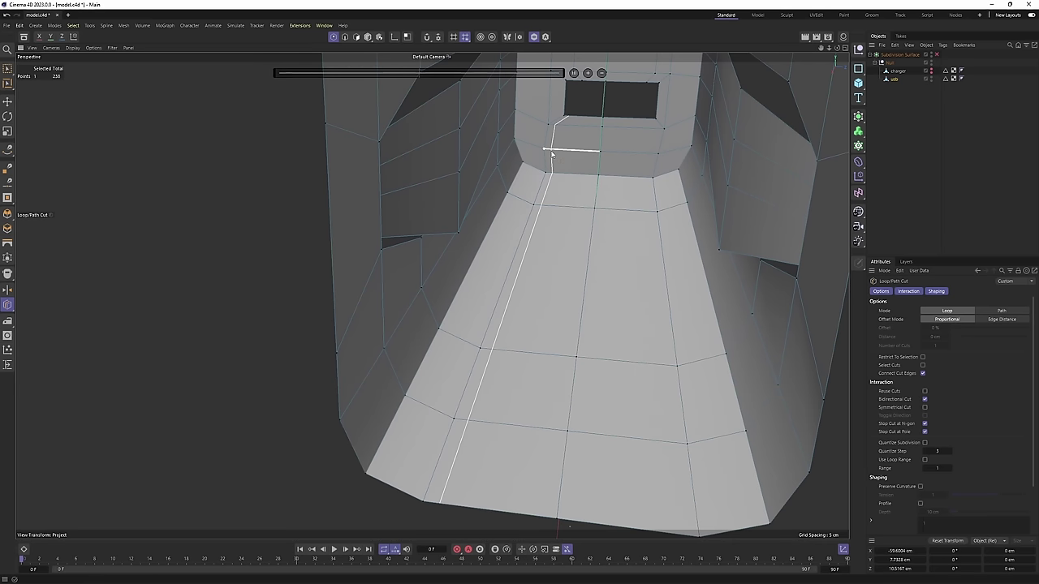
Examine the lower end of the usb port from outside and inside with subdivision smoothing.
key(q)
click(951, 108)
alt+drag(532, 280, 539, 185)
scroll(539, 186, up, 4)
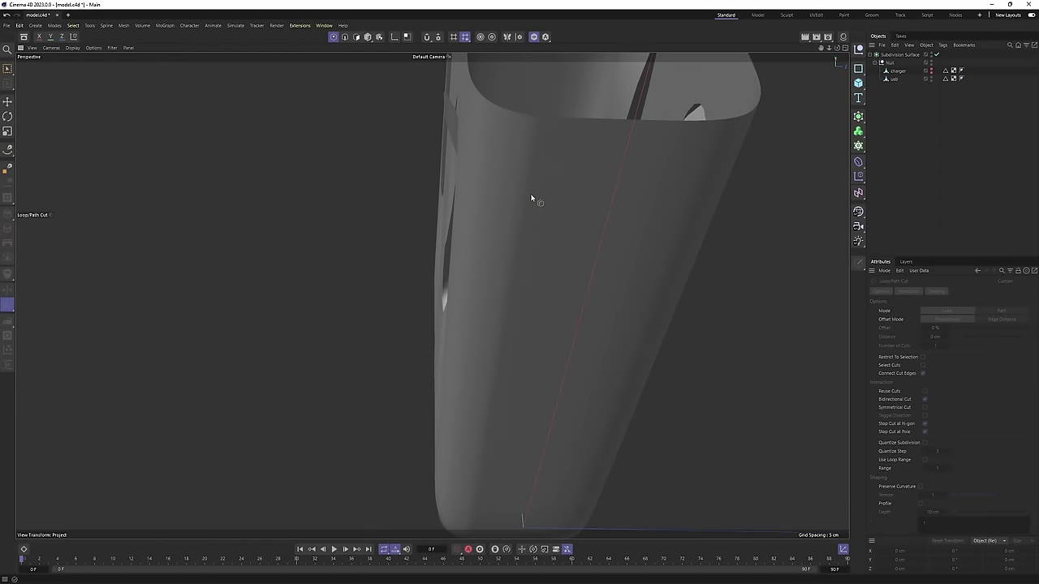
alt+drag(549, 113, 524, 301)
scroll(535, 260, up, 3)
click(538, 262)
key(Return)
key(Return)
key(q)
key(e)
alt+drag(529, 250, 610, 280)
scroll(538, 220, up, 3)
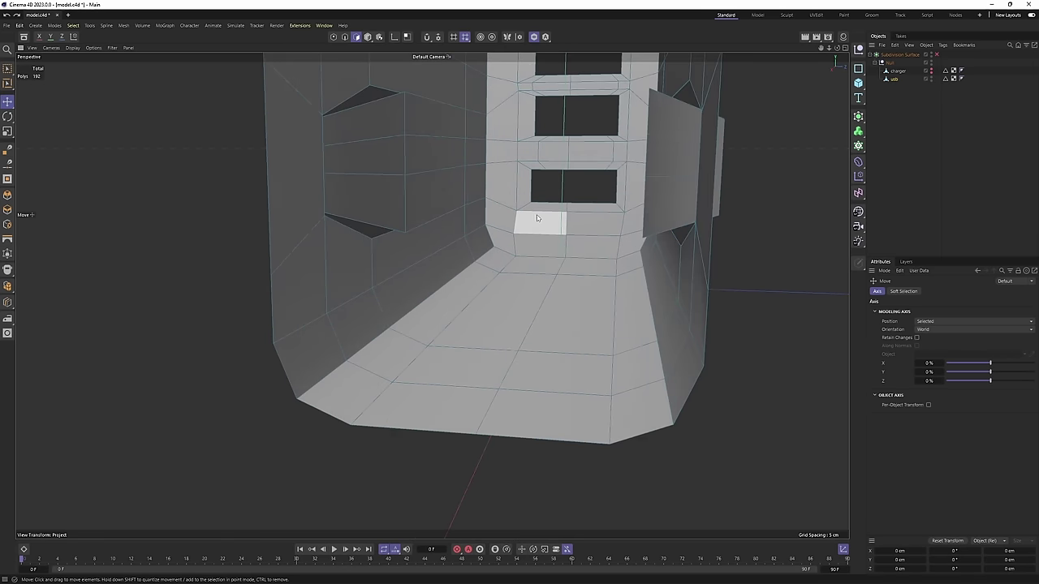
Cut two support edges with the Polygon Pen from the lowest opening's outer lower left corner to its side and lower edges.
alt+middle_drag(538, 220, 556, 240)
scroll(556, 241, up, 5)
key(Return)
key(m)
key(e)
scroll(528, 235, up, 2)
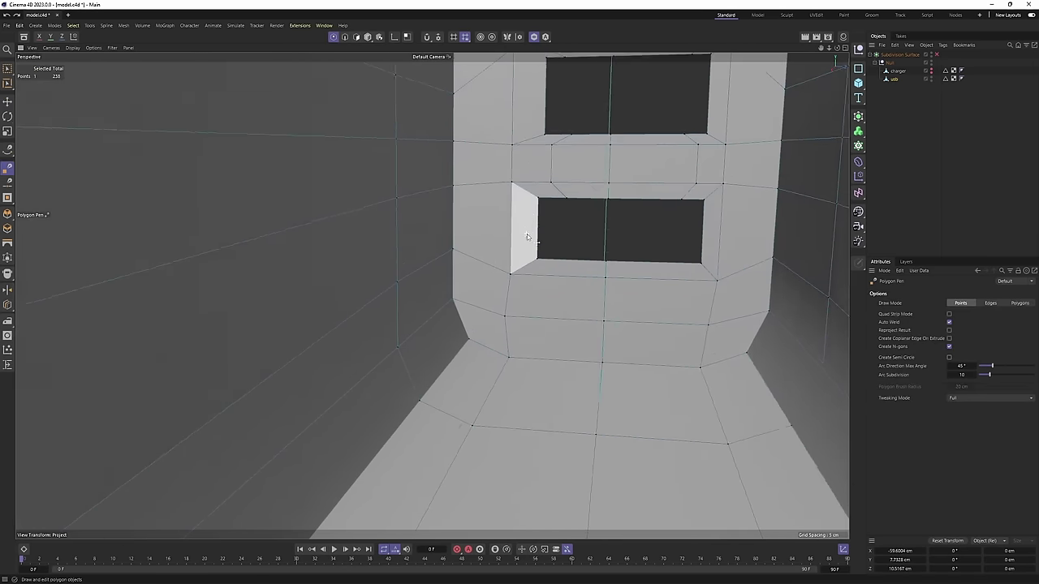
alt+drag(528, 234, 533, 278)
scroll(534, 278, up, 4)
click(536, 276)
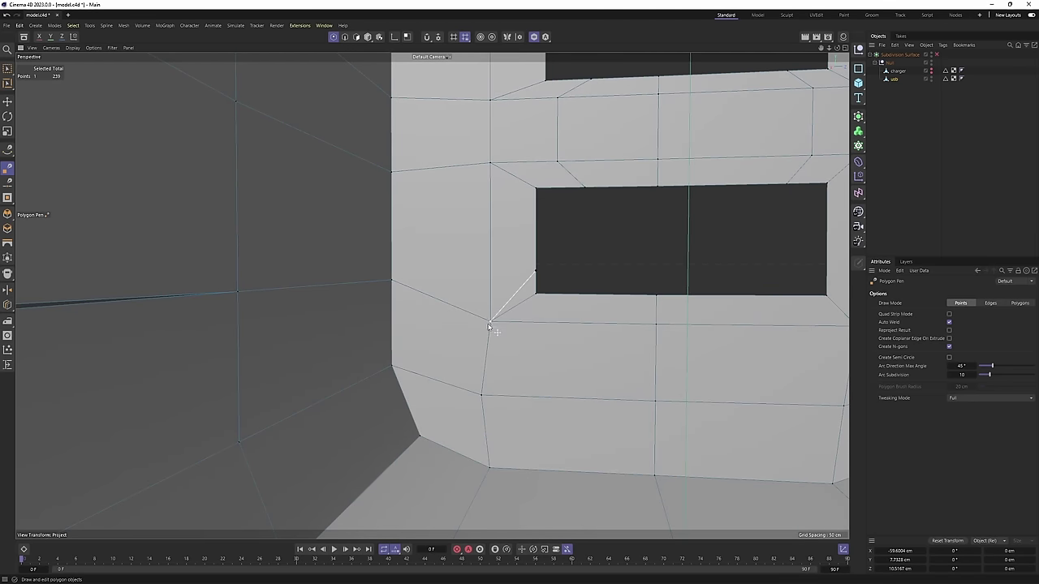
scroll(528, 279, down, 3)
alt+drag(556, 245, 567, 242)
scroll(566, 243, up, 2)
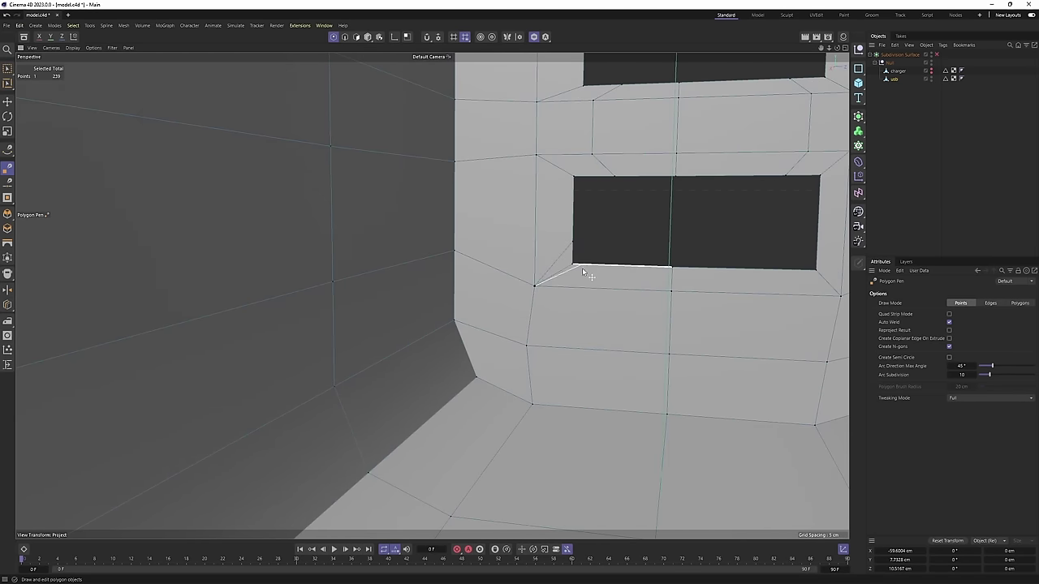
click(590, 266)
Cut matching support edges from the lowest opening's outer lower right corner to its side and lower edges.
alt+middle_drag(782, 278, 609, 282)
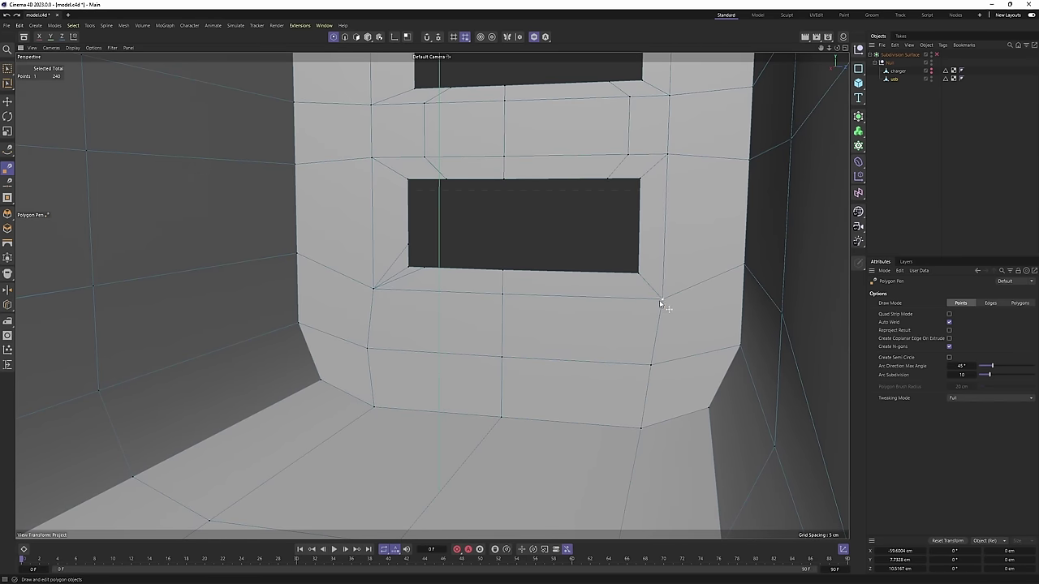
click(641, 258)
click(662, 298)
scroll(662, 297, down, 3)
scroll(527, 240, up, 2)
alt+drag(521, 252, 520, 218)
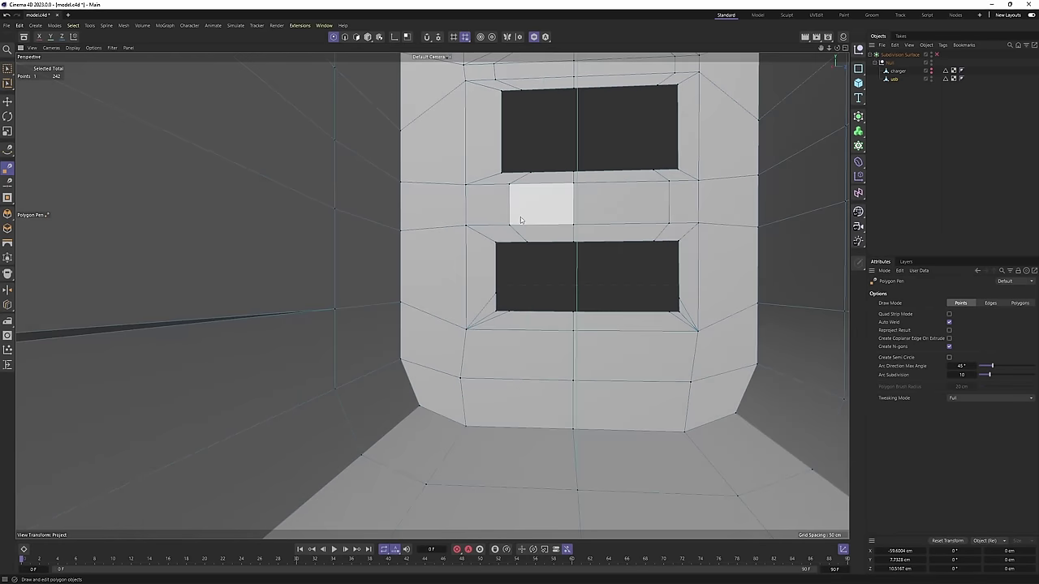
Cut a support edge from each outer upper corner of the lowest opening to its side edge.
scroll(520, 218, up, 2)
alt+middle_drag(581, 203, 567, 214)
scroll(443, 267, up, 1)
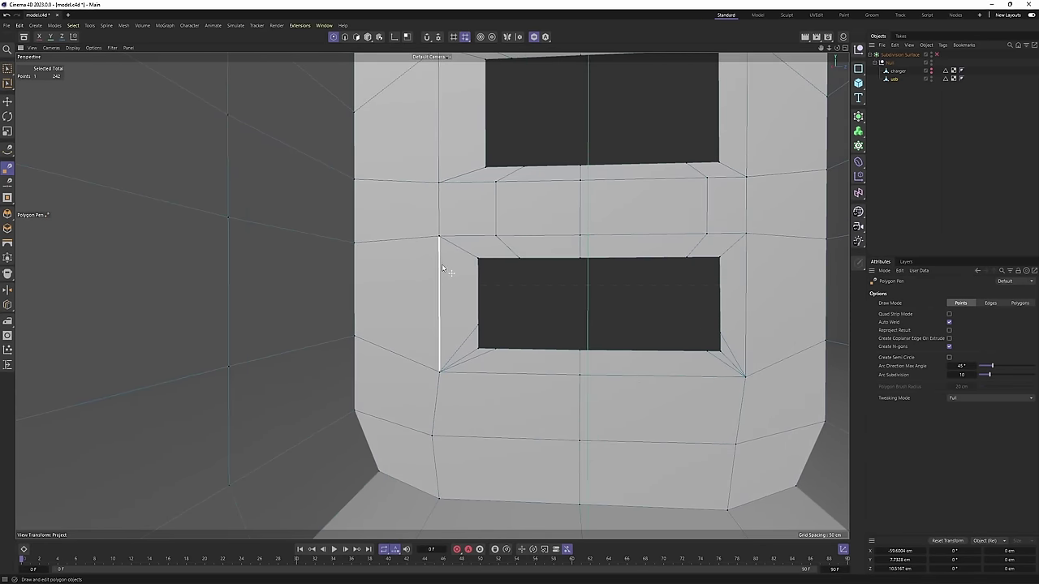
click(439, 236)
click(478, 280)
scroll(519, 250, down, 1)
alt+middle_drag(568, 254, 516, 266)
mouse_move(661, 269)
alt+mouse_down()
mouse_move(612, 271)
mouse_move(645, 275)
alt+mouse_up()
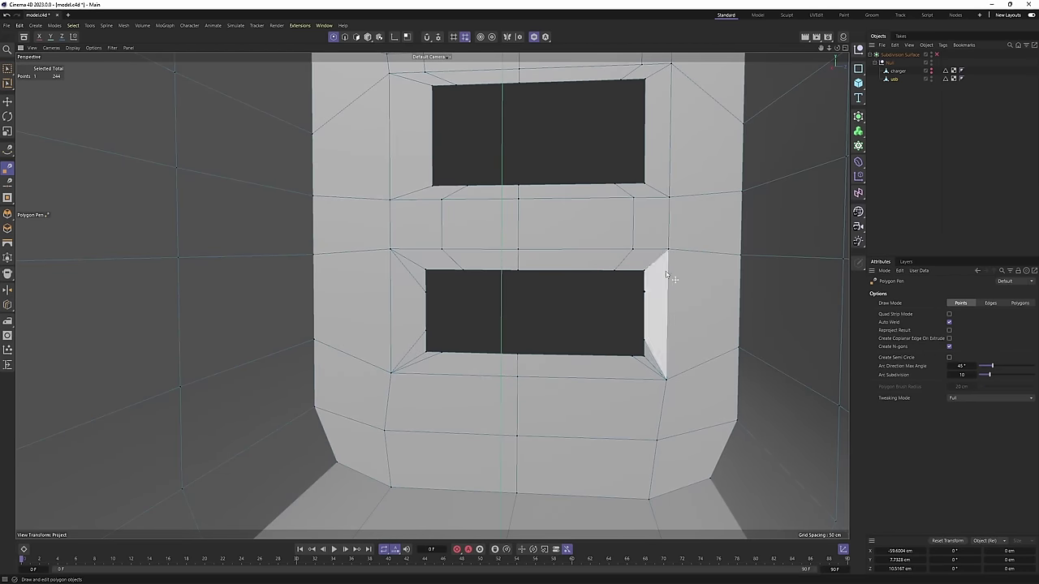
Examine the smoothed shape of the lowest opening's corners from several angles.
key(q)
click(944, 160)
scroll(593, 232, down, 1)
alt+drag(593, 232, 592, 253)
scroll(601, 237, down, 1)
alt+middle_drag(591, 253, 551, 259)
mouse_move(551, 264)
alt+mouse_down()
mouse_move(529, 297)
mouse_move(515, 295)
mouse_move(556, 275)
alt+mouse_up()
scroll(519, 272, up, 2)
alt+middle_drag(556, 274, 527, 210)
scroll(527, 210, down, 2)
click(536, 224)
alt+drag(527, 210, 634, 273)
Select the ring of polygons around the right half of the lowest opening to check its edge flow.
key(q)
key(Return)
key(Return)
scroll(573, 217, down, 2)
key(e)
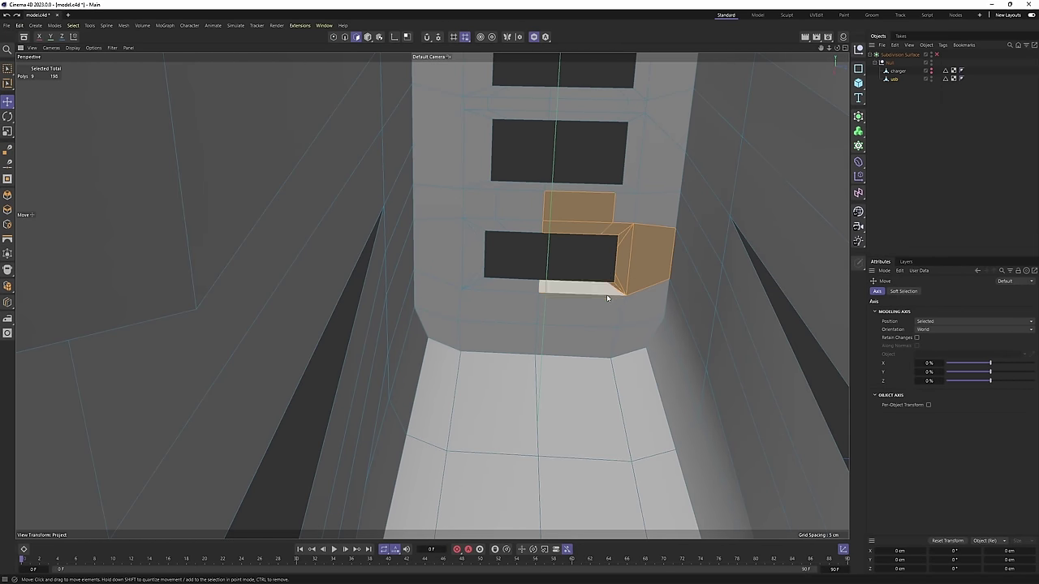
shift+click(605, 304)
alt+middle_drag(624, 194, 609, 224)
scroll(609, 223, up, 1)
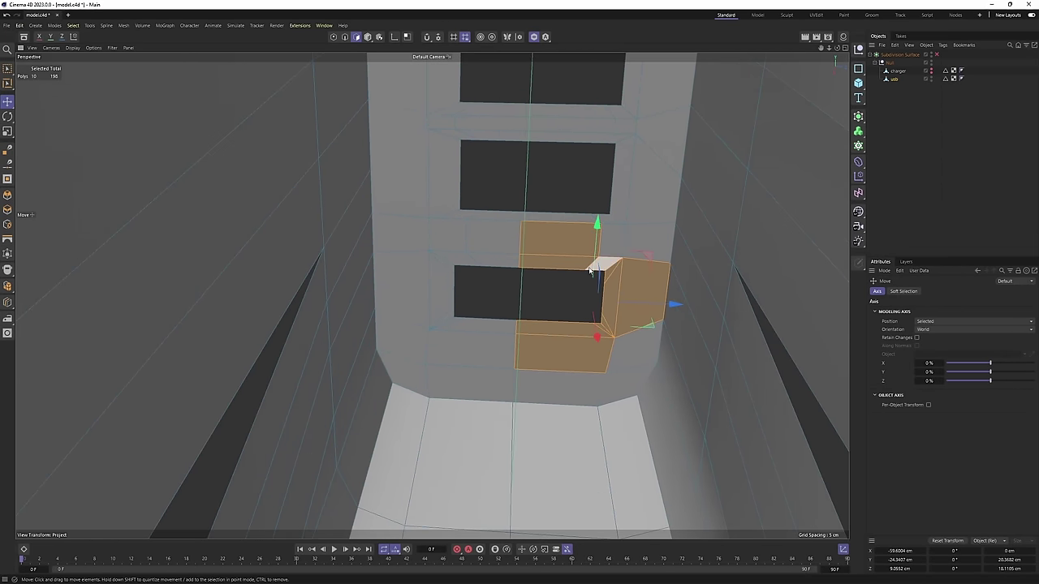
Cut corner support edges around the third opening from the top with the Polygon Pen.
key(m)
key(e)
scroll(598, 241, up, 1)
alt+drag(599, 241, 621, 243)
alt+middle_drag(402, 211, 404, 262)
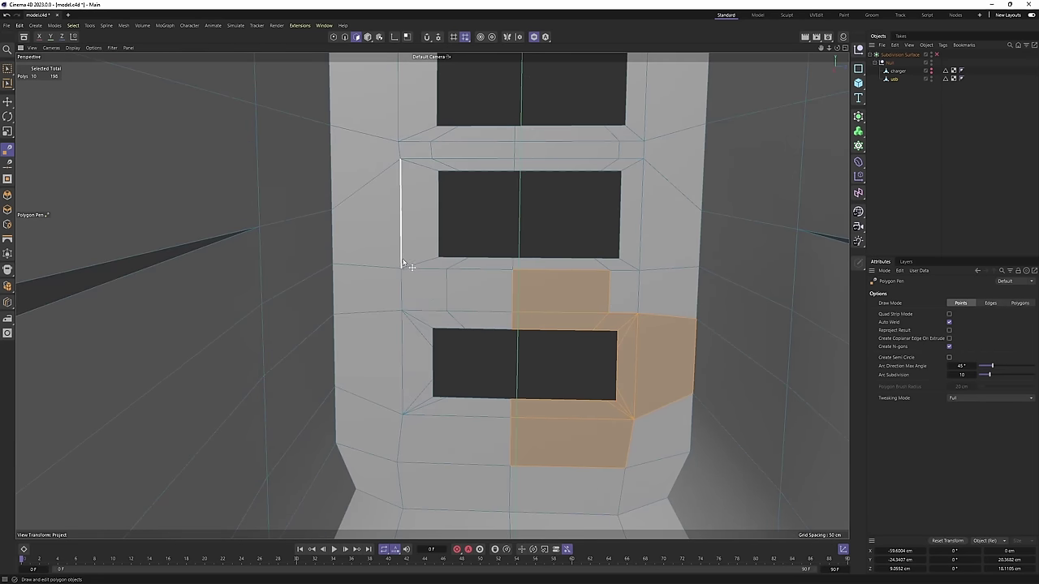
click(620, 235)
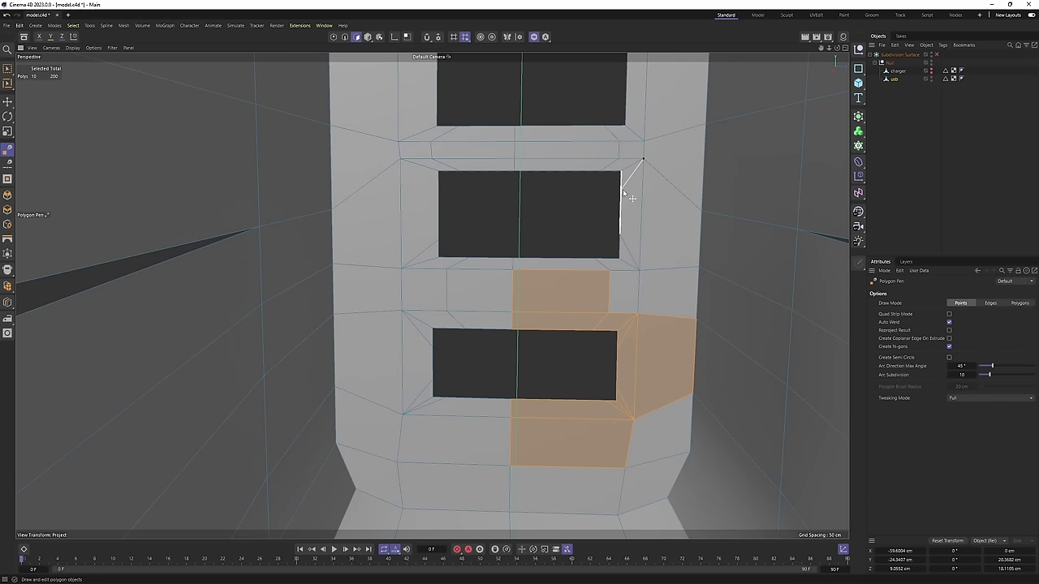
Cut corner support edges around the second opening from the top, running from its outer corners to its side edges.
alt+drag(400, 162, 444, 188)
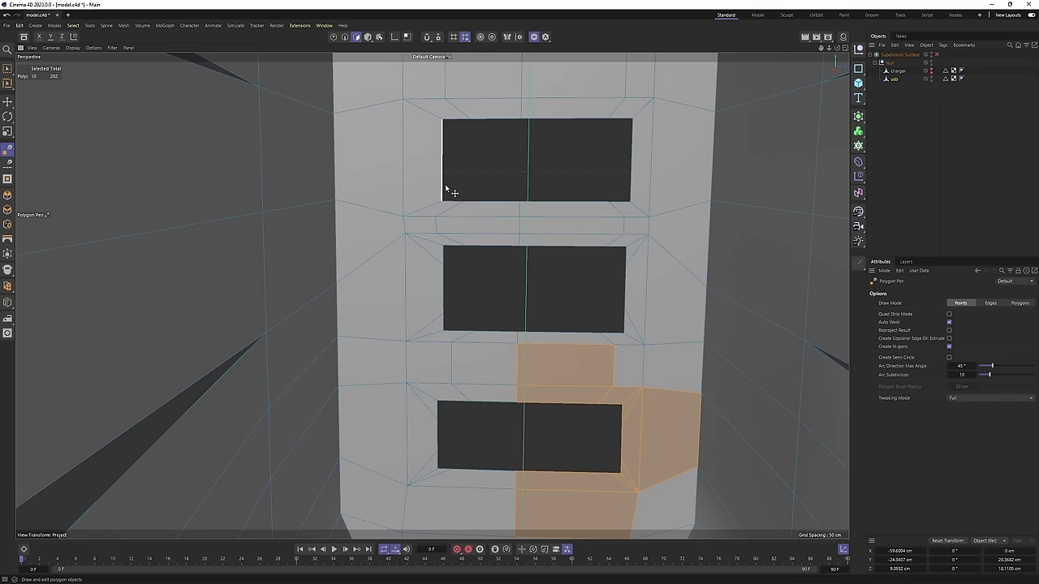
click(402, 218)
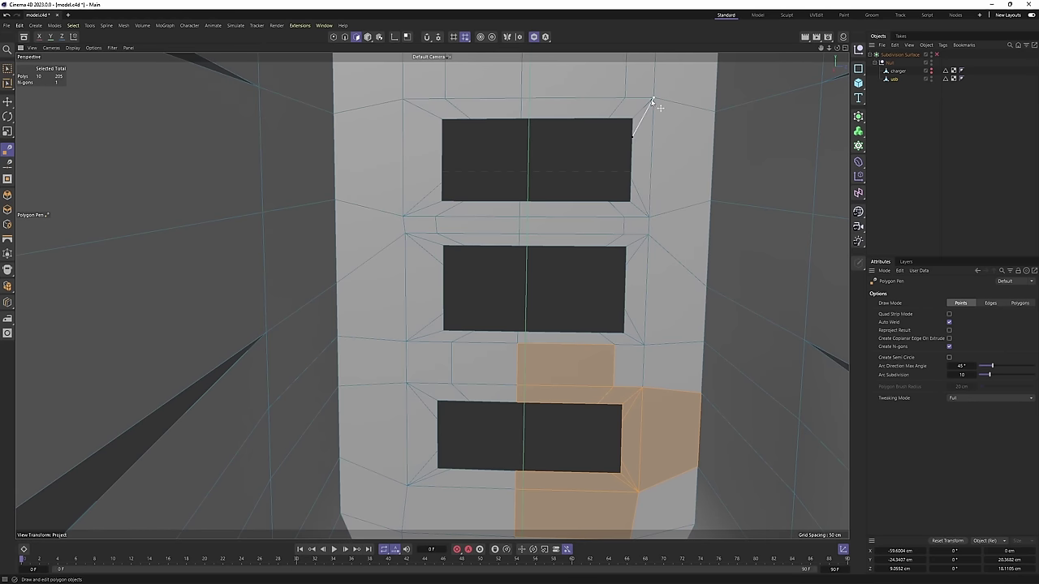
click(444, 137)
click(403, 99)
Cut corner support edges around the top opening with the Polygon Pen, running from its outer corners to its top and side edges.
key(q)
scroll(446, 136, down, 4)
key(q)
alt+middle_drag(454, 122, 453, 308)
scroll(424, 224, up, 4)
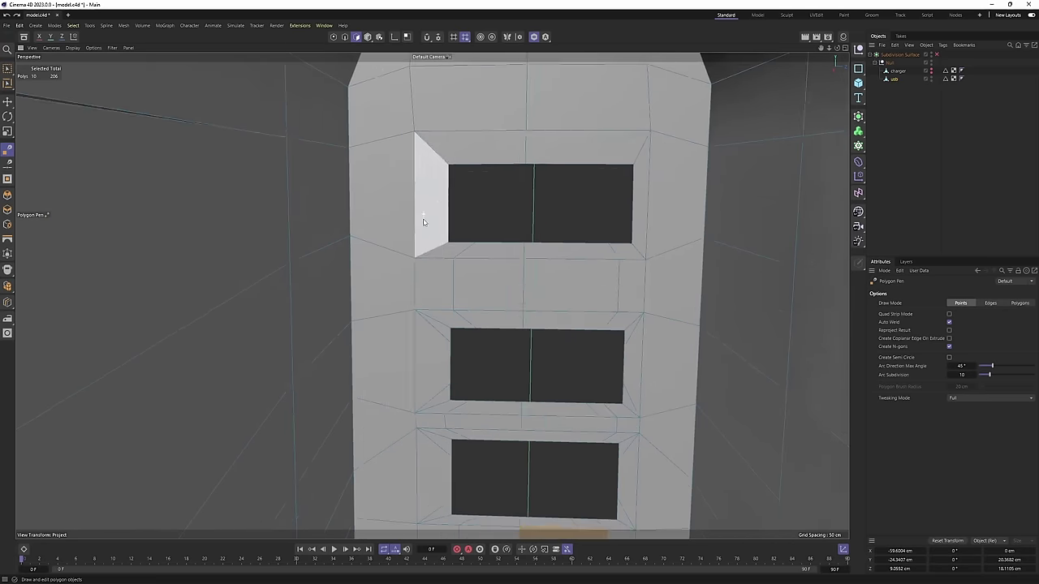
click(450, 227)
click(415, 127)
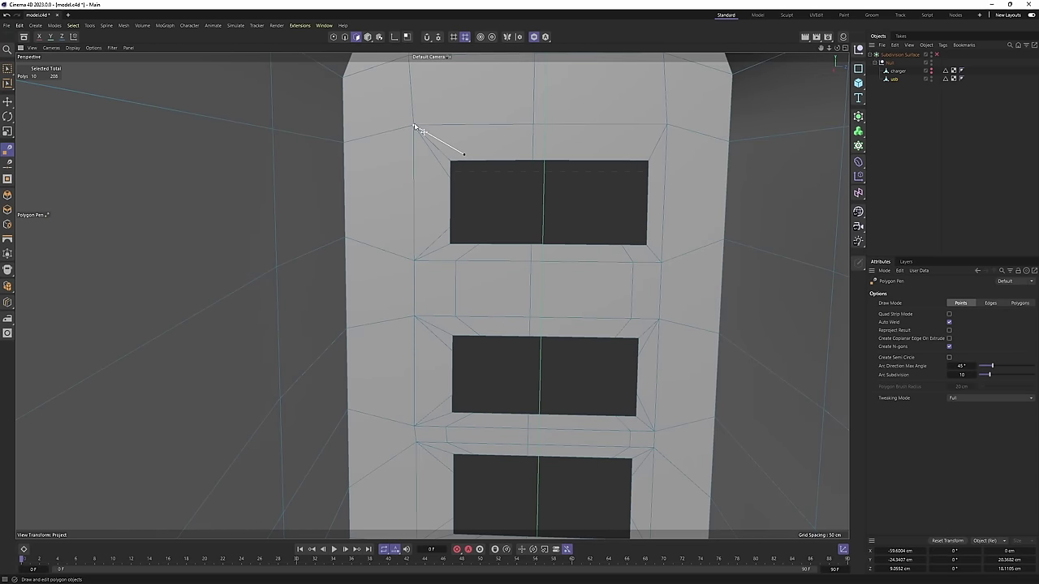
click(665, 127)
key(e)
key(m)
key(e)
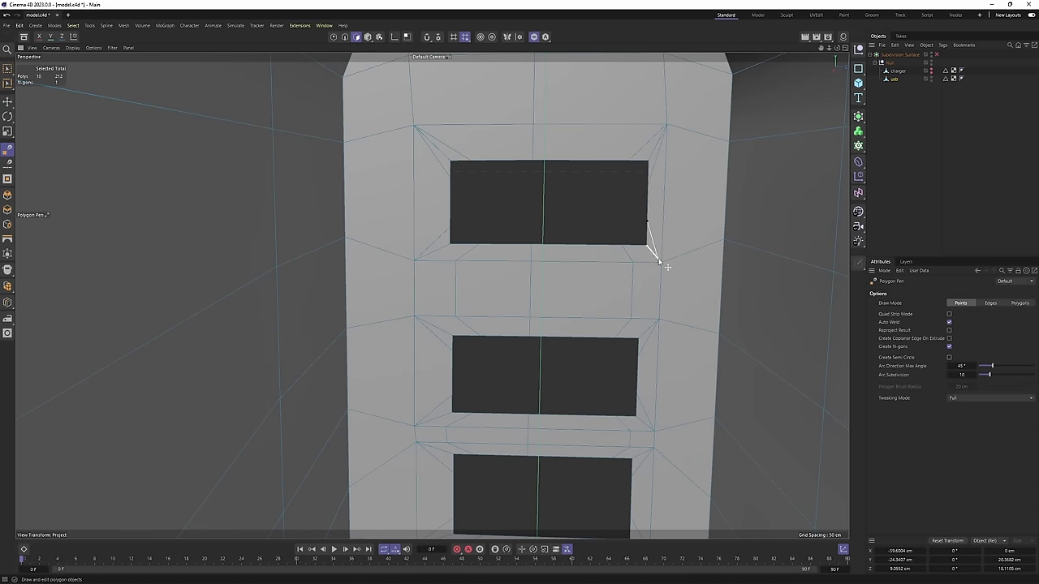
Loop-cut vertical support edges into the port's side wall beside the front ends of the slots, at roughly 11 to 13% offset.
key(q)
click(921, 167)
scroll(589, 267, down, 5)
alt+drag(519, 267, 589, 267)
key(ctrl+z)
key(ctrl+z)
scroll(457, 267, up, 2)
key(k)
key(l)
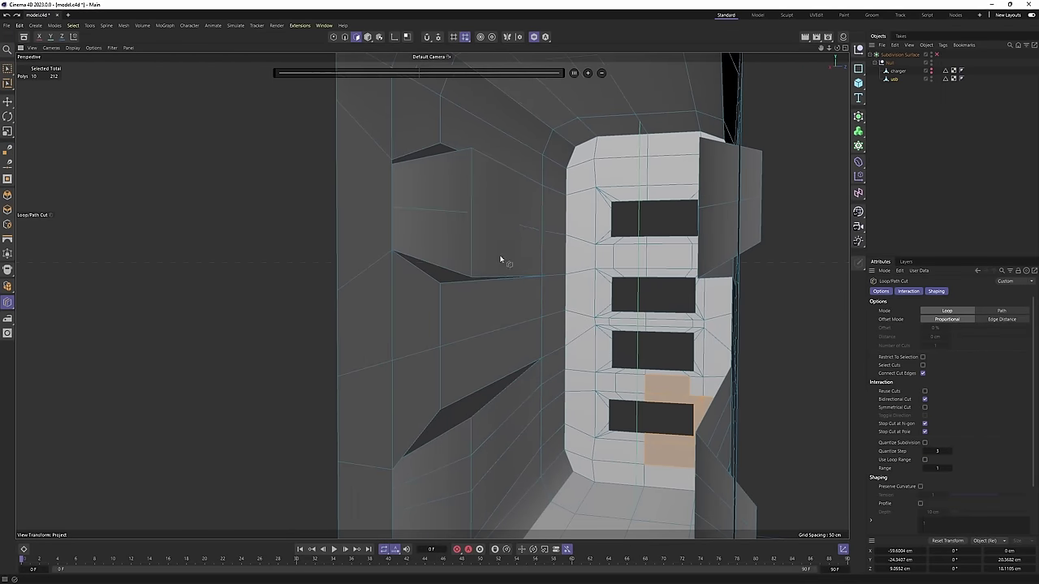
alt+drag(504, 262, 424, 277)
scroll(425, 278, up, 2)
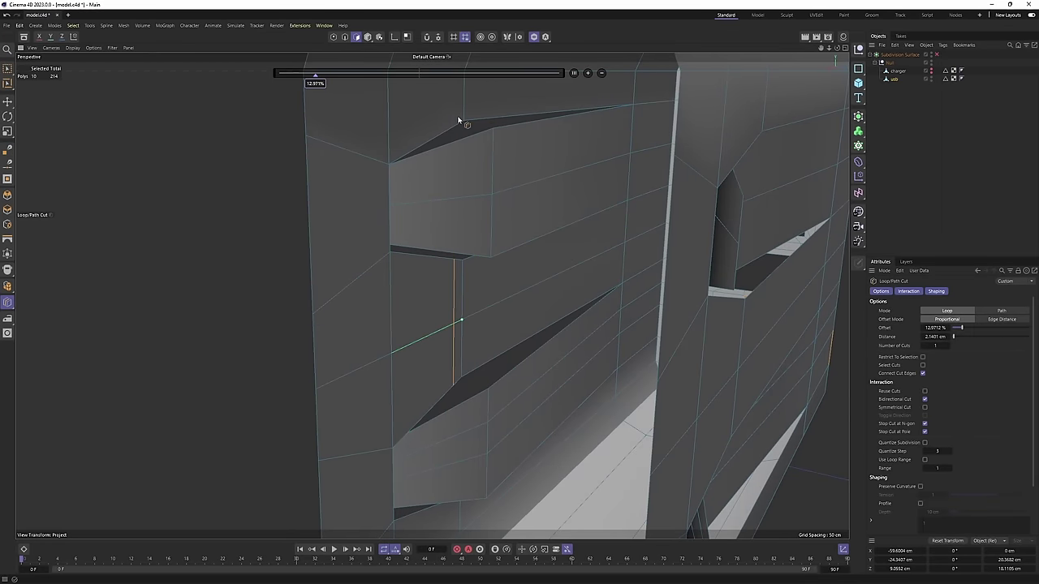
alt+drag(457, 137, 445, 377)
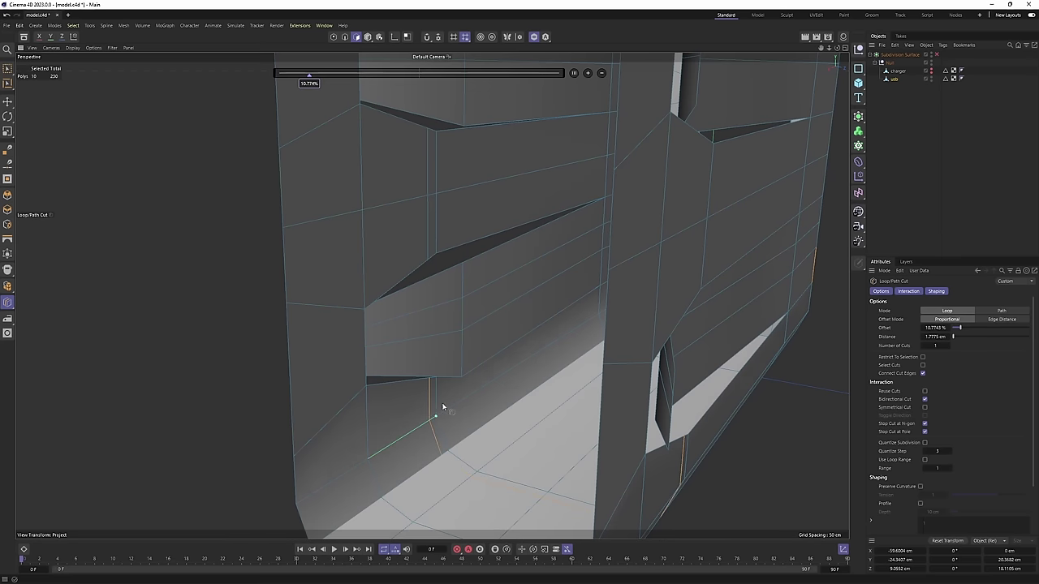
click(442, 407)
Loop-cut a support edge across the bend of the side wall's spring tabs, at about 8.3% offset.
scroll(444, 407, down, 2)
alt+drag(639, 386, 593, 372)
alt+drag(596, 198, 594, 273)
alt+middle_drag(593, 274, 630, 130)
click(622, 343)
key(q)
scroll(579, 342, down, 3)
alt+drag(579, 341, 539, 325)
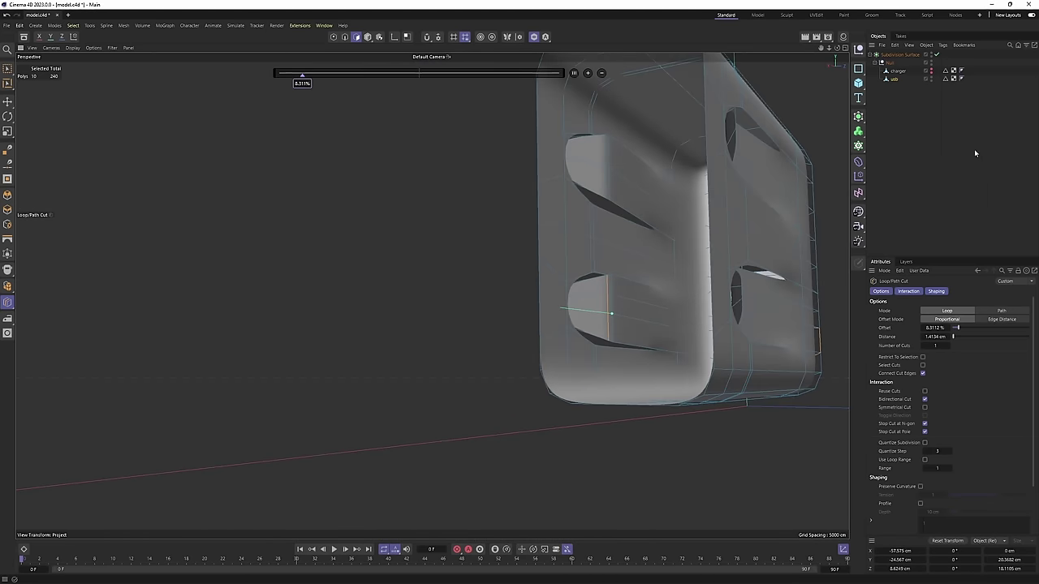
Loop-cut support edges near the rear ends of the side wall's slots and spring tabs, at about 93% offset.
key(q)
scroll(673, 301, up, 5)
key(q)
alt+drag(695, 185, 581, 162)
click(577, 331)
key(q)
scroll(597, 268, down, 3)
key(q)
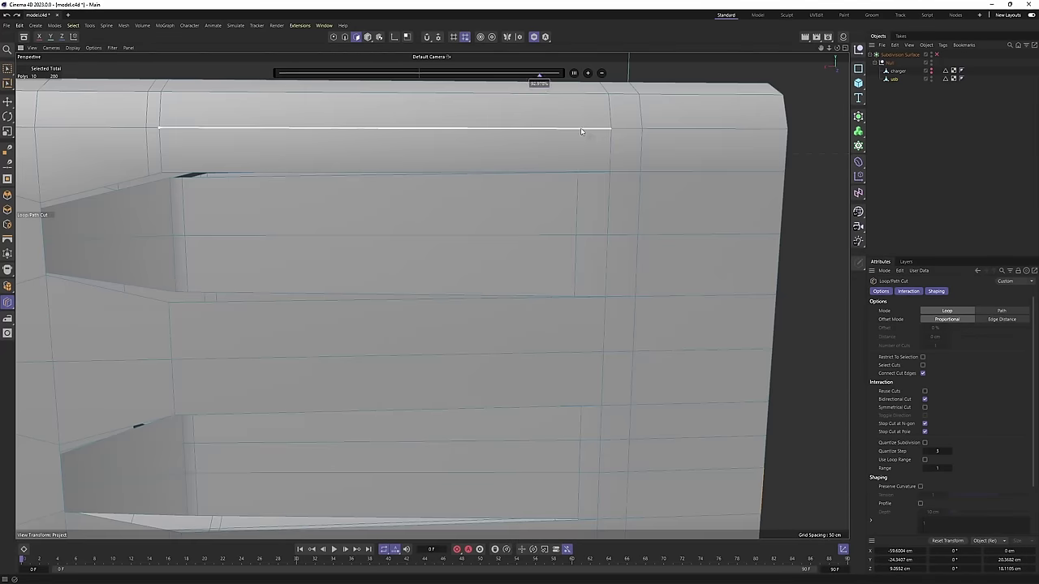
alt+middle_drag(580, 292, 573, 129)
click(573, 363)
click(567, 404)
click(564, 193)
Cut the remaining support segment between the slots at the rear of the inner side wall and check the cuts.
scroll(568, 199, down, 4)
alt+drag(568, 203, 658, 246)
scroll(487, 231, up, 4)
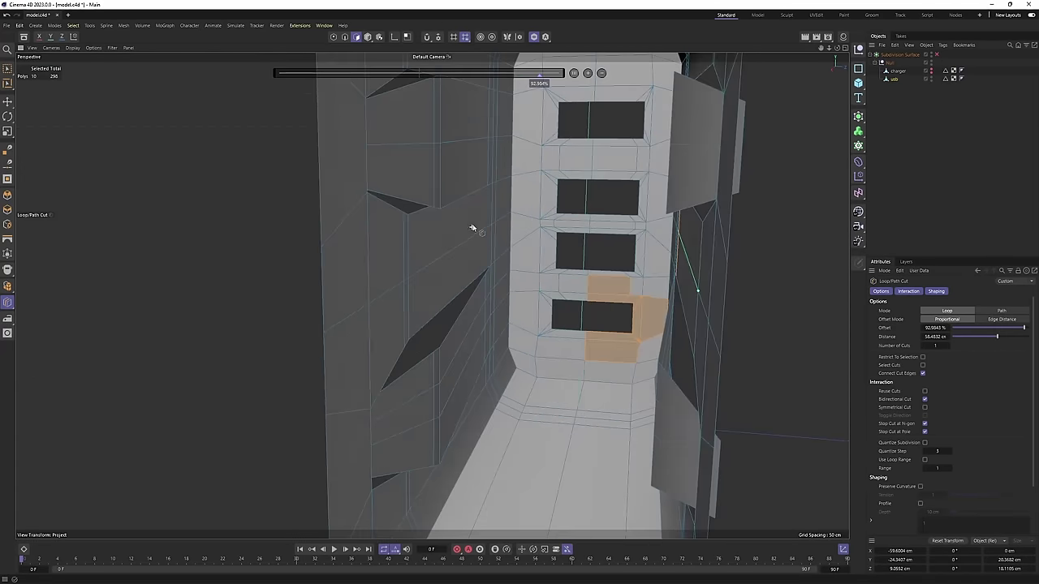
alt+drag(471, 227, 498, 230)
click(497, 229)
key(q)
scroll(497, 230, down, 5)
alt+drag(552, 209, 433, 295)
key(q)
scroll(503, 195, up, 2)
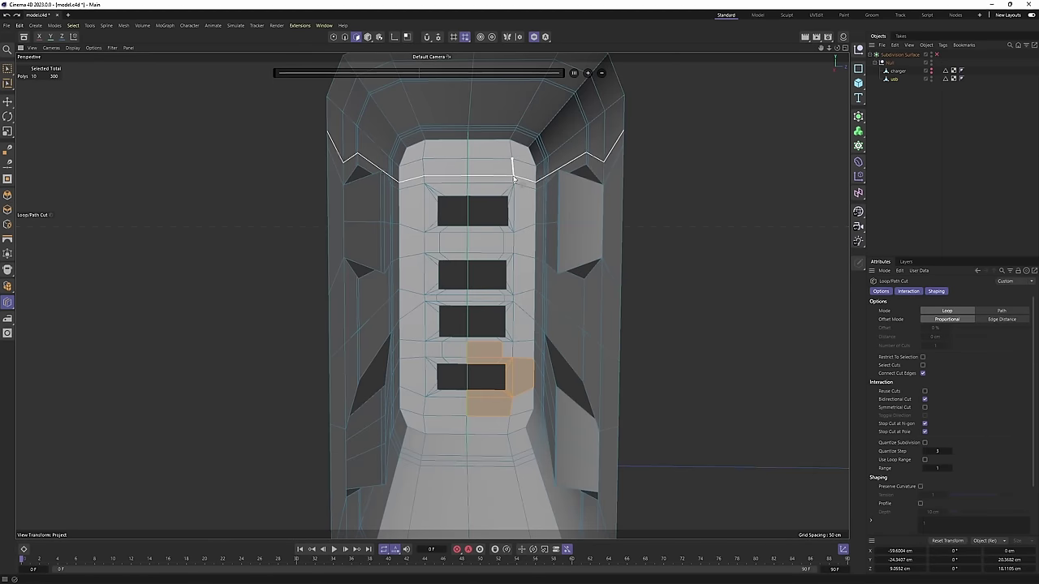
scroll(513, 180, down, 2)
alt+drag(494, 204, 532, 185)
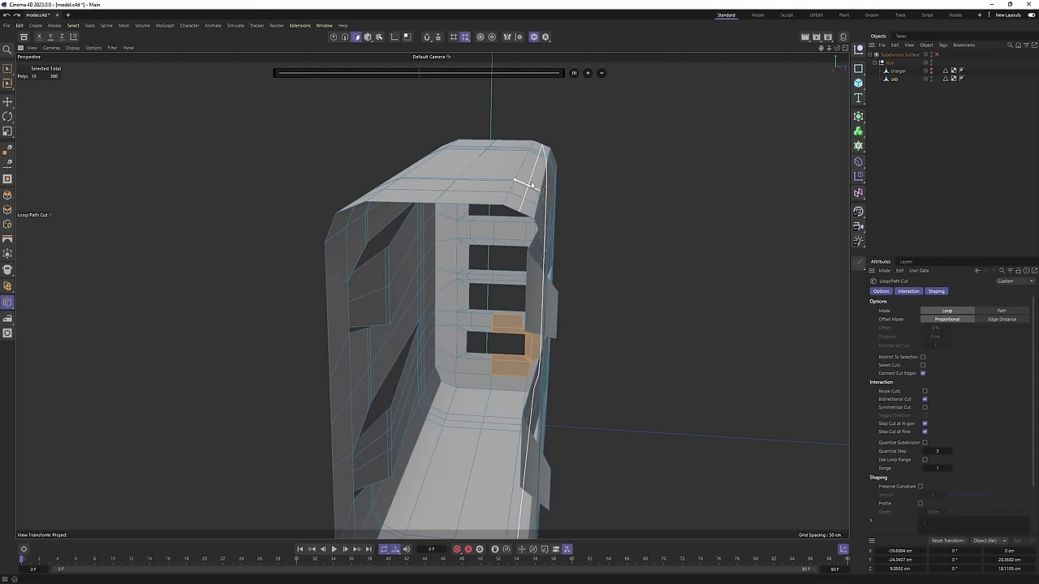
Extrude all polygons of the USB shell with caps enabled, using an offset of about -2.22 cm to give it thickness.
key(ctrl+a)
alt+drag(631, 202, 553, 260)
key(d)
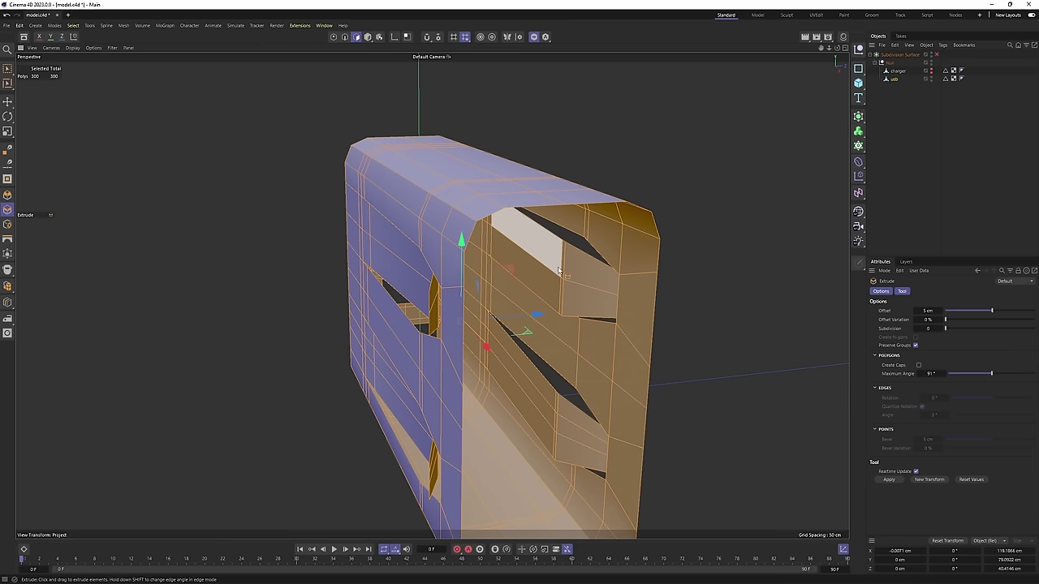
right_click(626, 253)
click(656, 240)
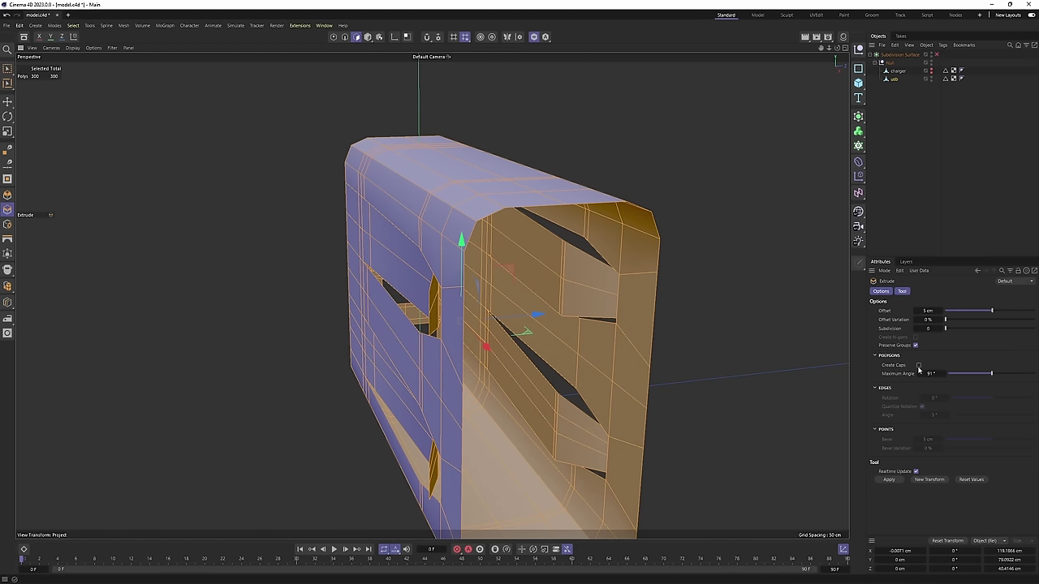
scroll(557, 254, up, 2)
drag(558, 257, 524, 257)
alt+drag(524, 257, 555, 225)
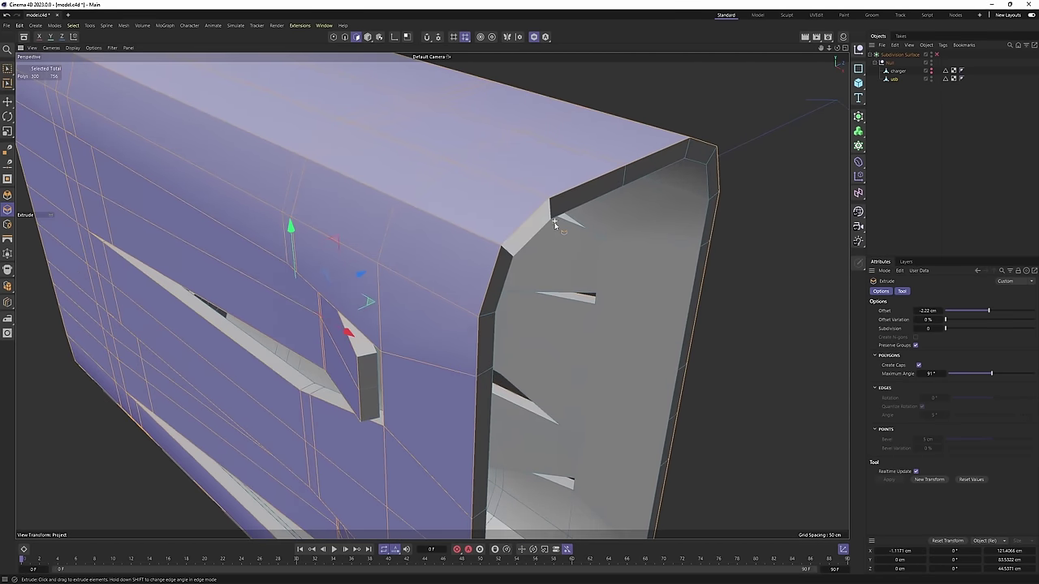
Loop-cut a support edge around the thickness of the USB shell's front rim, at about 13.8% offset.
key(q)
key(k)
key(l)
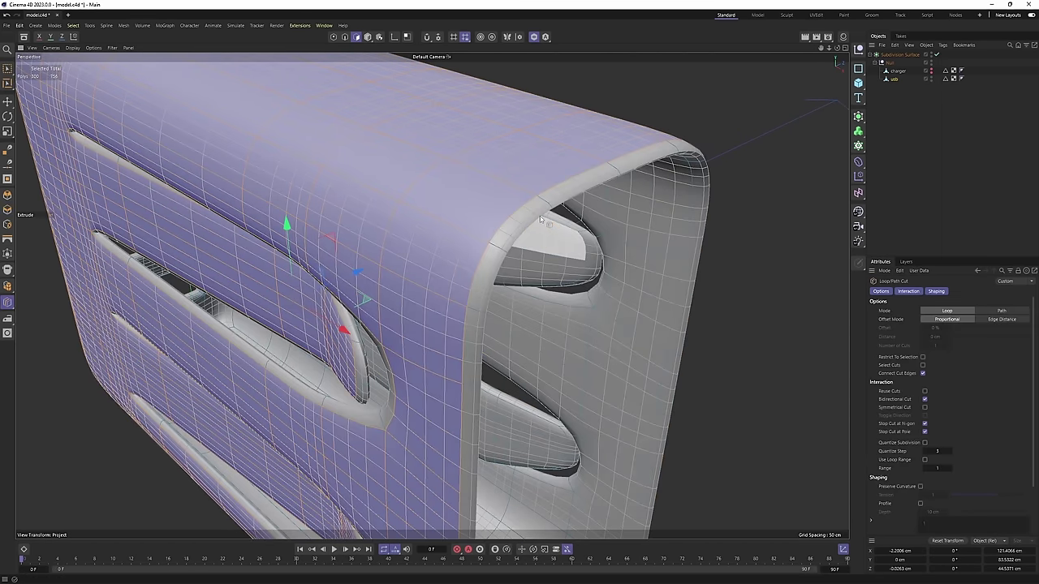
scroll(539, 216, up, 3)
click(488, 250)
alt+drag(698, 212, 739, 200)
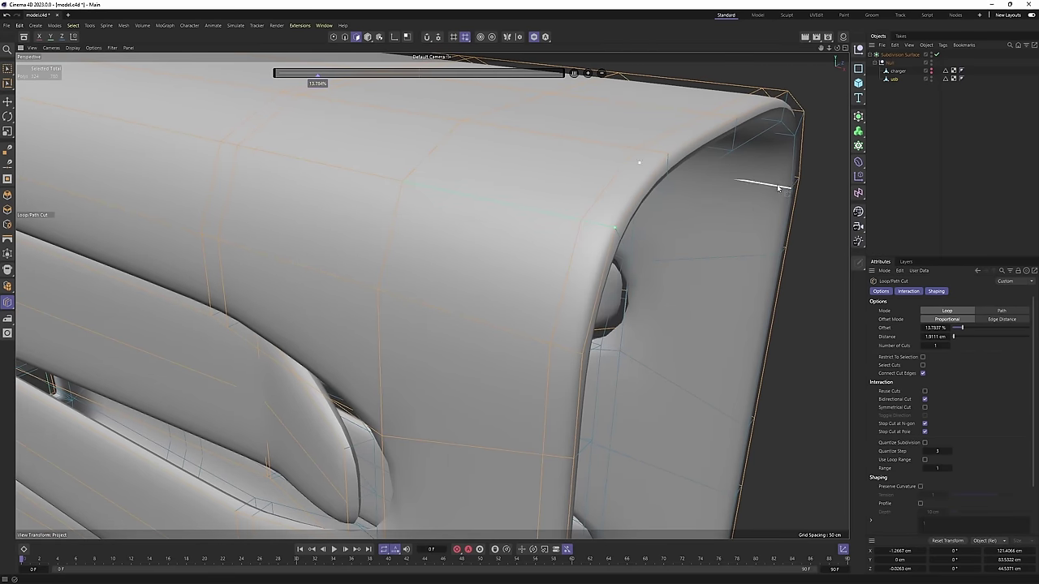
alt+drag(754, 271, 669, 311)
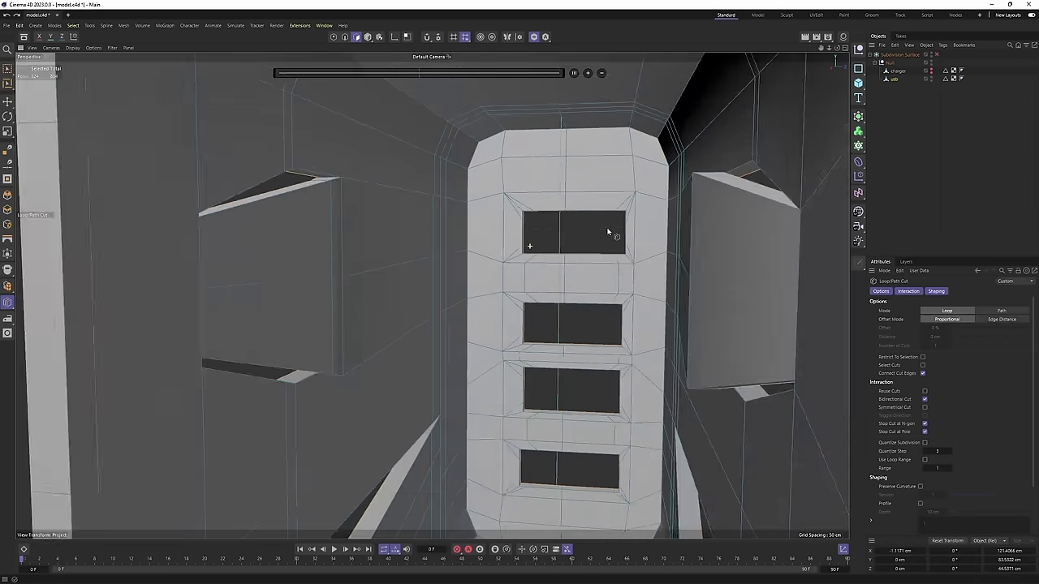
Loop-cut support rings around the contact openings in the port's rear wall, at about 64% offset.
scroll(523, 235, up, 5)
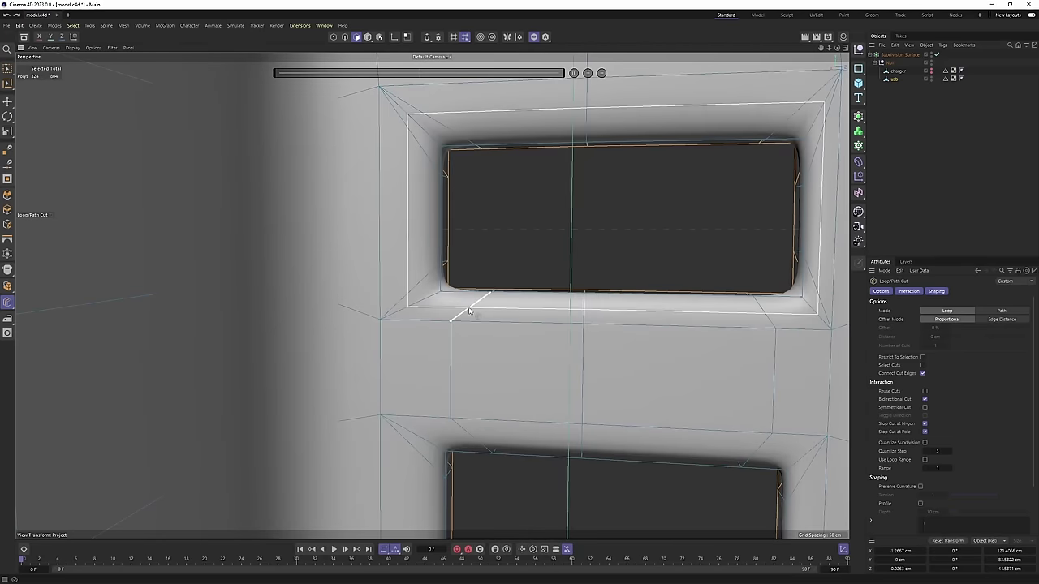
scroll(523, 235, up, 1)
click(504, 301)
alt+middle_drag(522, 294, 502, 112)
click(462, 369)
alt+middle_drag(471, 373, 426, 170)
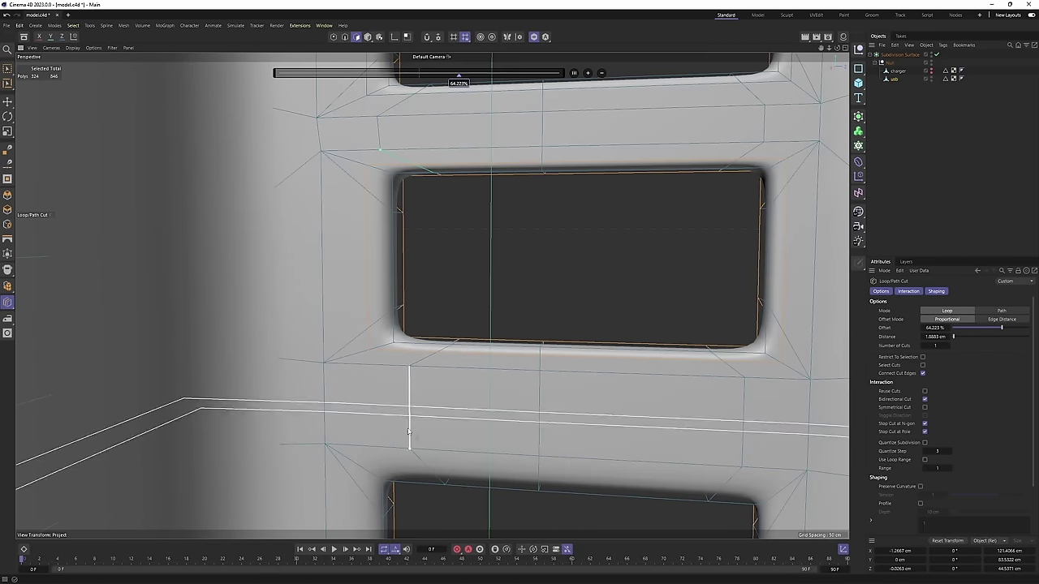
alt+middle_drag(411, 406, 403, 240)
click(430, 309)
Show the charger body and examine how the smoothed USB shell sits in its port recess.
scroll(603, 208, down, 10)
click(1027, 116)
alt+drag(731, 156, 479, 309)
click(932, 69)
click(932, 114)
scroll(543, 197, down, 8)
scroll(382, 232, up, 6)
alt+drag(382, 232, 508, 195)
scroll(469, 240, up, 4)
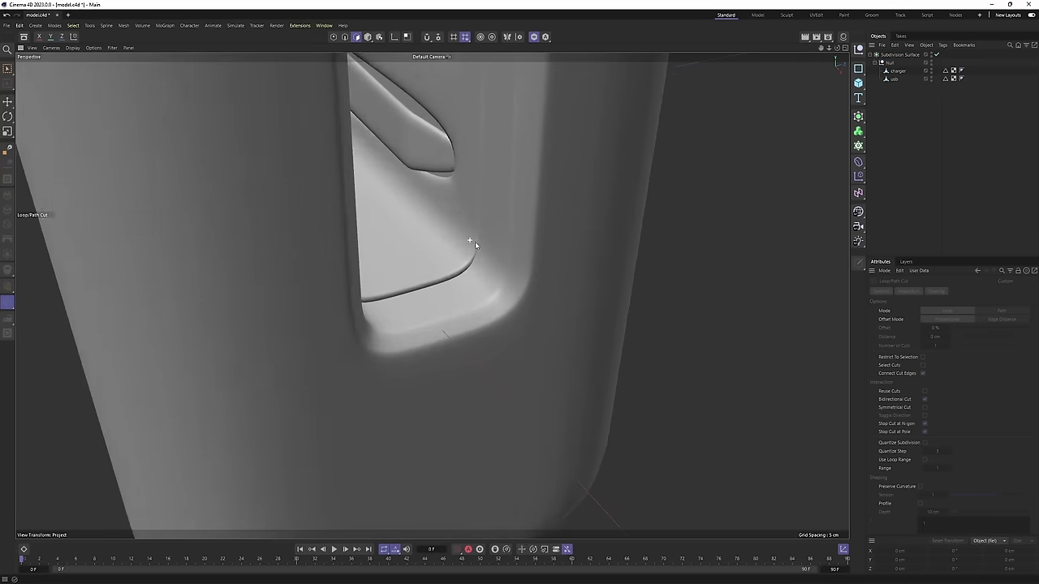
alt+drag(474, 242, 482, 296)
key(ctrl+z)
key(ctrl+z)
key(ctrl+z)
scroll(487, 289, up, 5)
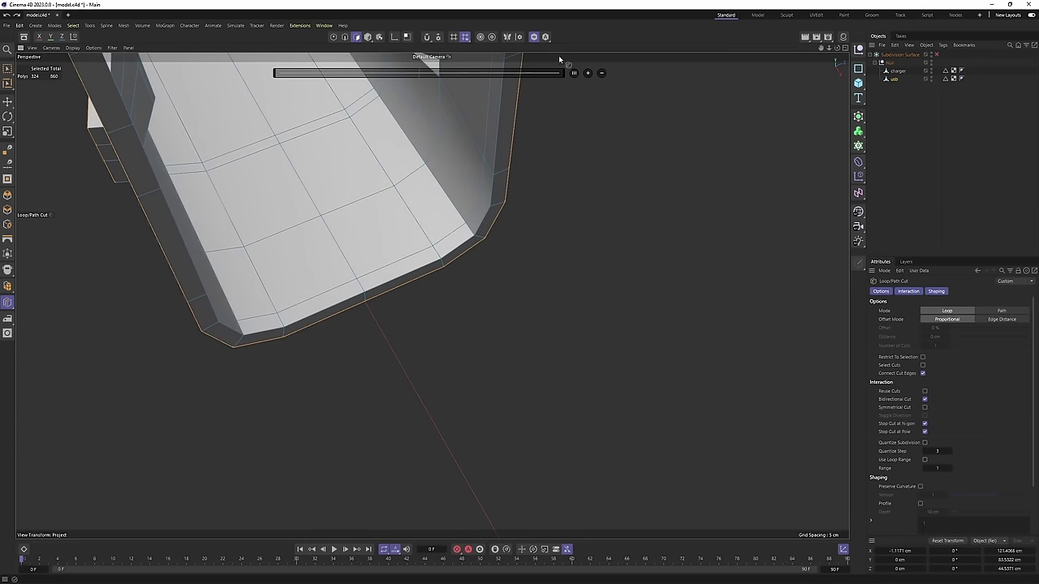
Select the points in the lower part of the USB shell and shift them slightly downward to fit the charger's recess.
click(535, 38)
alt+drag(474, 282, 349, 292)
scroll(452, 243, down, 4)
key(Return)
key(0)
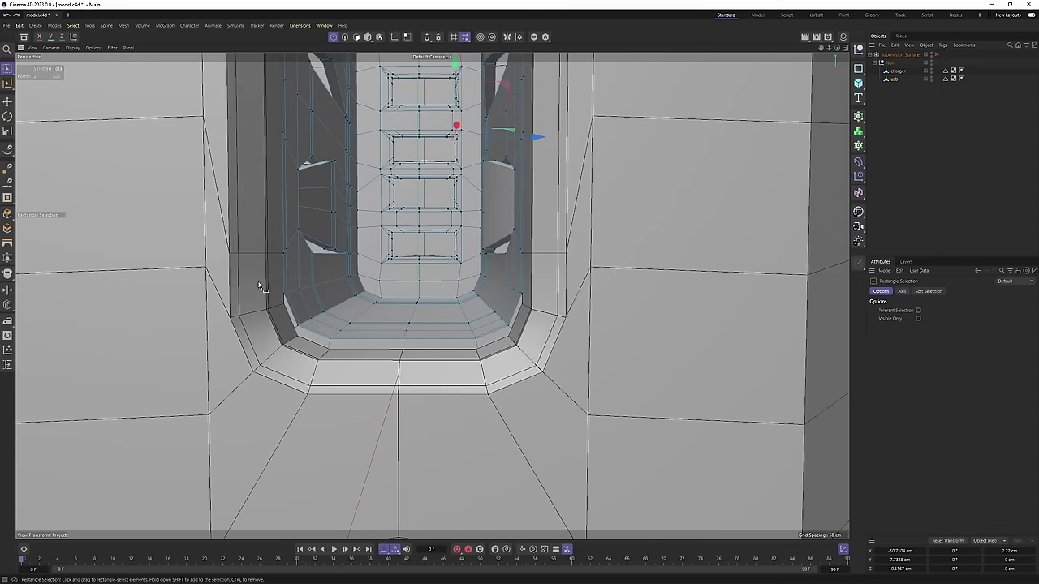
middle_click(268, 288)
middle_click(401, 336)
scroll(367, 249, down, 2)
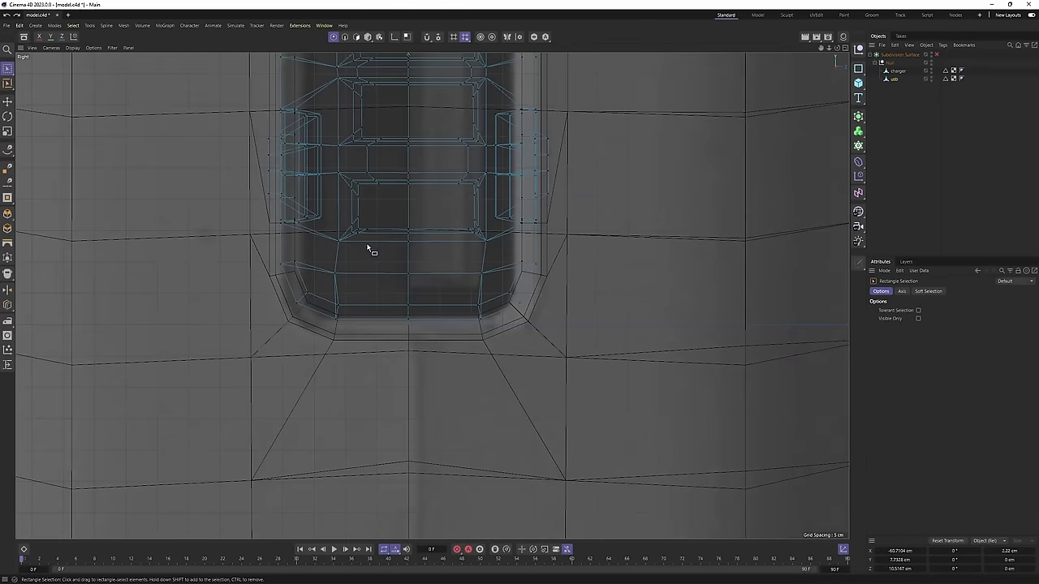
middle_click(338, 284)
middle_click(405, 276)
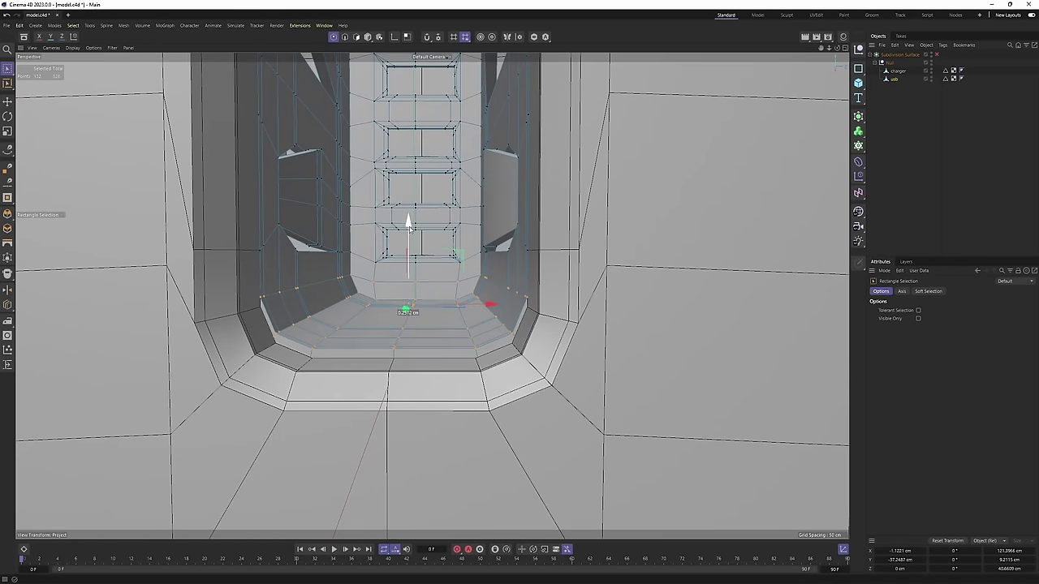
drag(411, 235, 411, 235)
key(q)
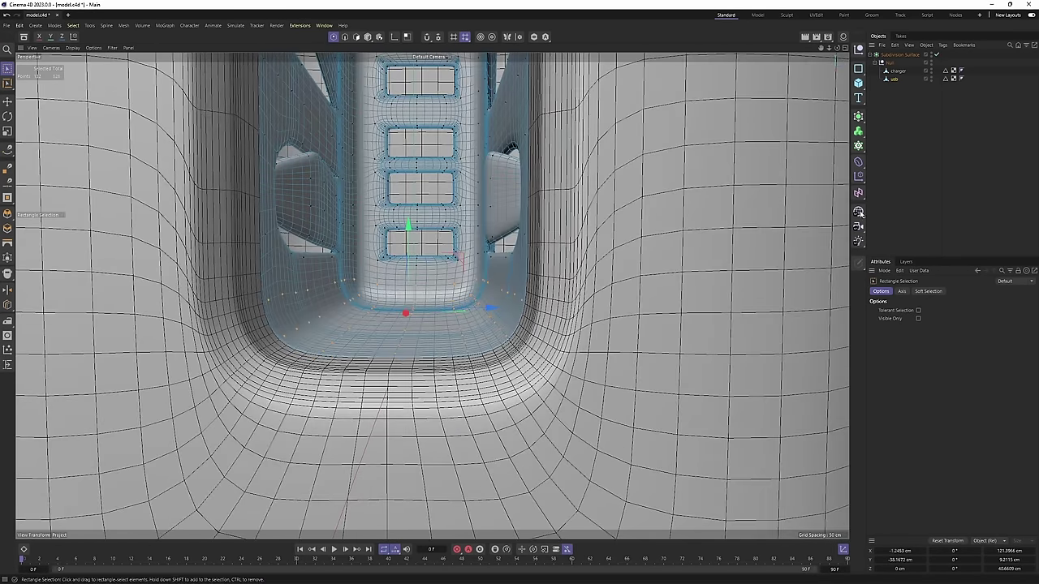
Preview the smoothed port in Gouraud shading and check the shell's lower edge against the charger body.
click(913, 146)
scroll(548, 218, down, 3)
mouse_move(548, 217)
alt+mouse_down()
mouse_move(604, 224)
mouse_move(565, 316)
alt+mouse_up()
key(n)
key(a)
scroll(561, 243, down, 2)
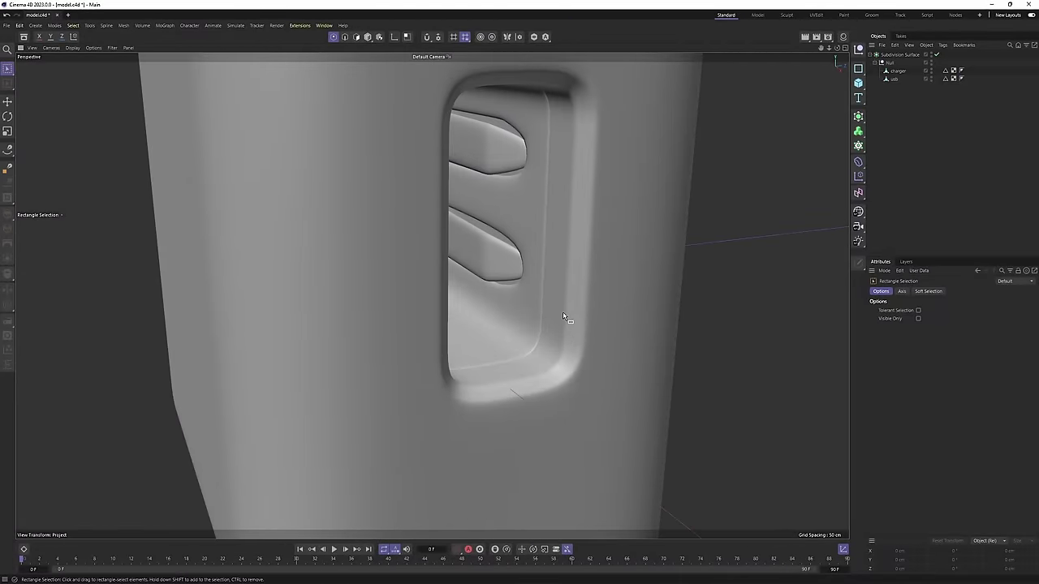
Hide the usb object and select an edge loop of the charger's port recess for scaling.
key(ctrl+z)
key(ctrl+z)
key(Return)
key(Return)
click(903, 70)
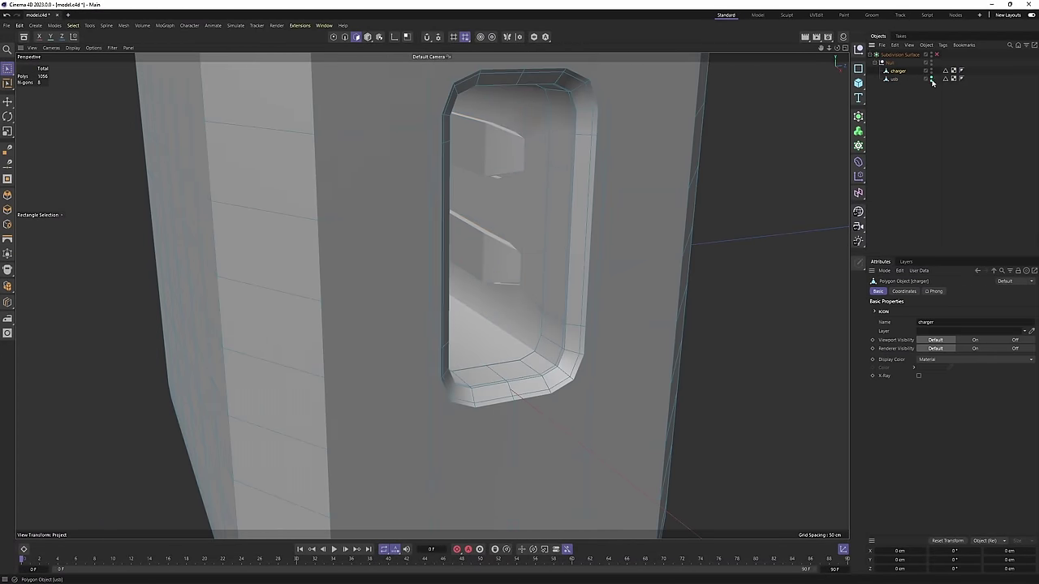
alt+click(931, 81)
alt+drag(520, 284, 489, 397)
scroll(533, 309, up, 1)
key(Return)
key(Return)
key(e)
double_click(530, 286)
scroll(531, 288, down, 2)
key(q)
Check the smoothed port recess with and without the USB shell, leaving the shell visible.
click(931, 114)
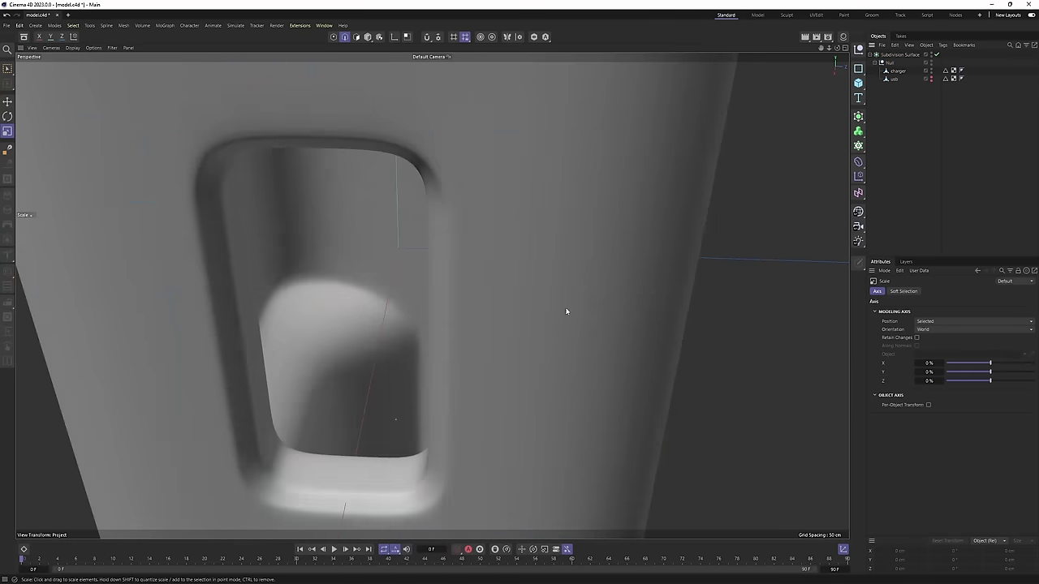
alt+drag(566, 309, 585, 301)
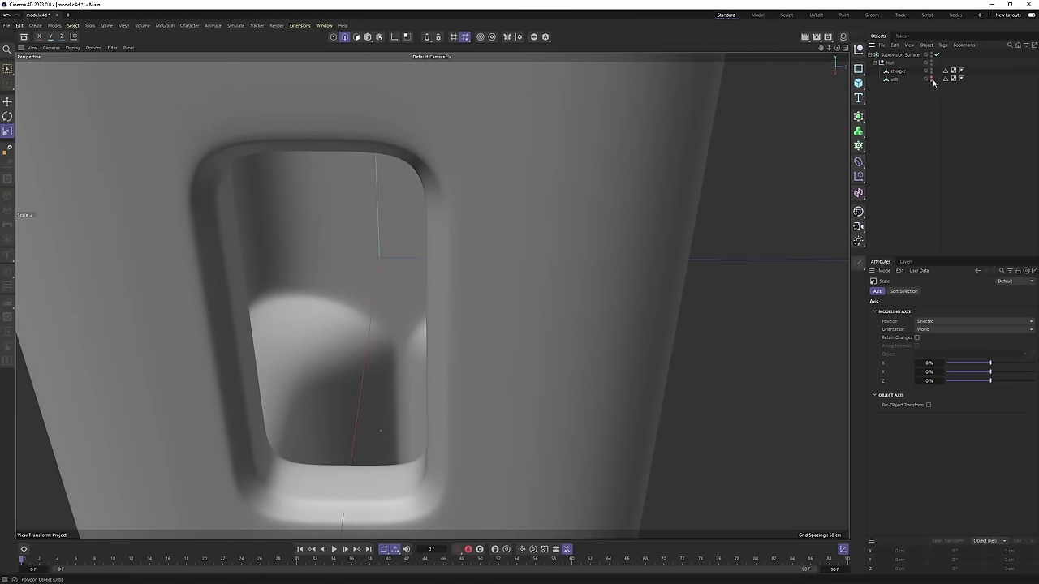
click(931, 79)
scroll(520, 236, down, 8)
mouse_move(456, 237)
alt+mouse_down()
mouse_move(514, 234)
mouse_move(442, 226)
mouse_move(469, 240)
alt+mouse_up()
scroll(474, 231, up, 5)
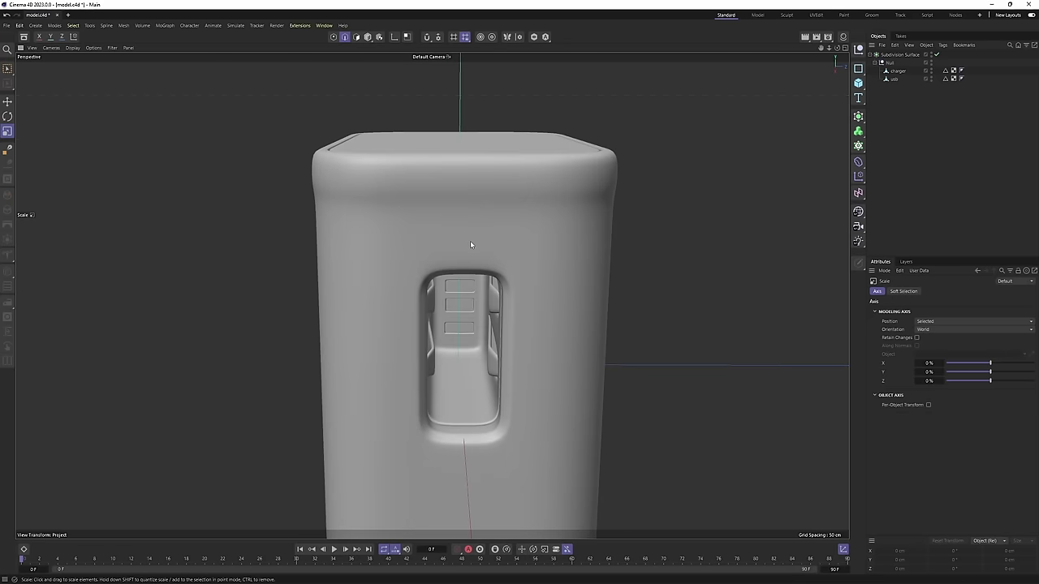
key(ctrl+z)
alt+drag(665, 223, 635, 176)
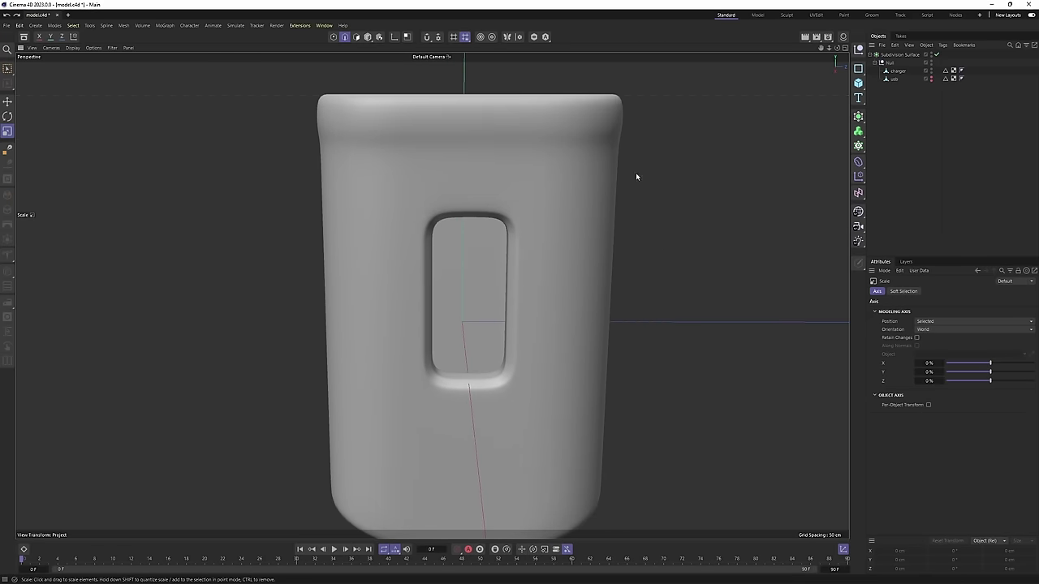
click(931, 79)
key(Return)
key(Return)
Frame the port in the Right view and hide the Null group in the viewport to expose the reference photo.
middle_click(387, 341)
middle_click(387, 340)
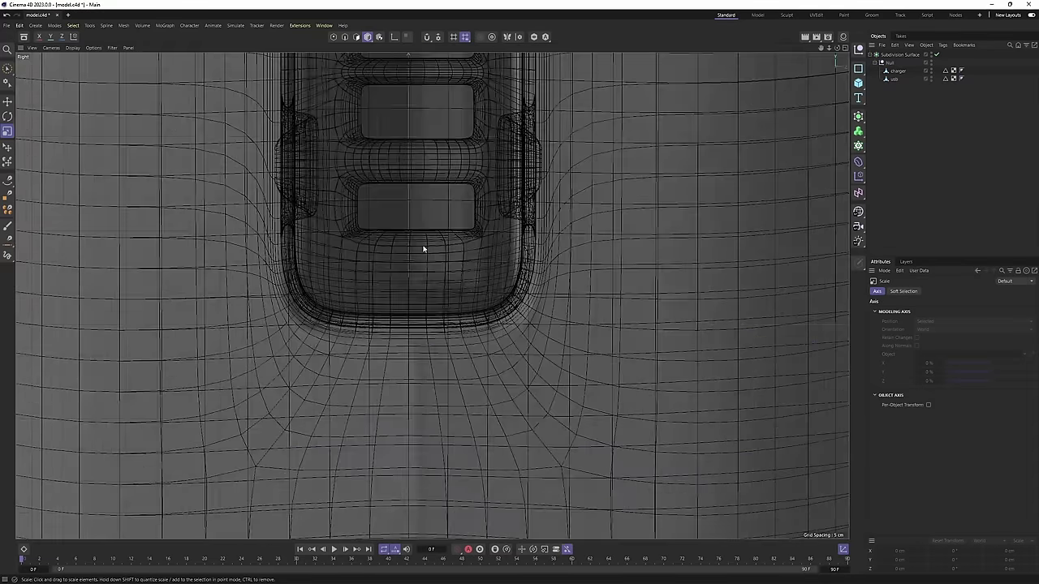
scroll(441, 334, down, 2)
alt+middle_drag(424, 248, 449, 389)
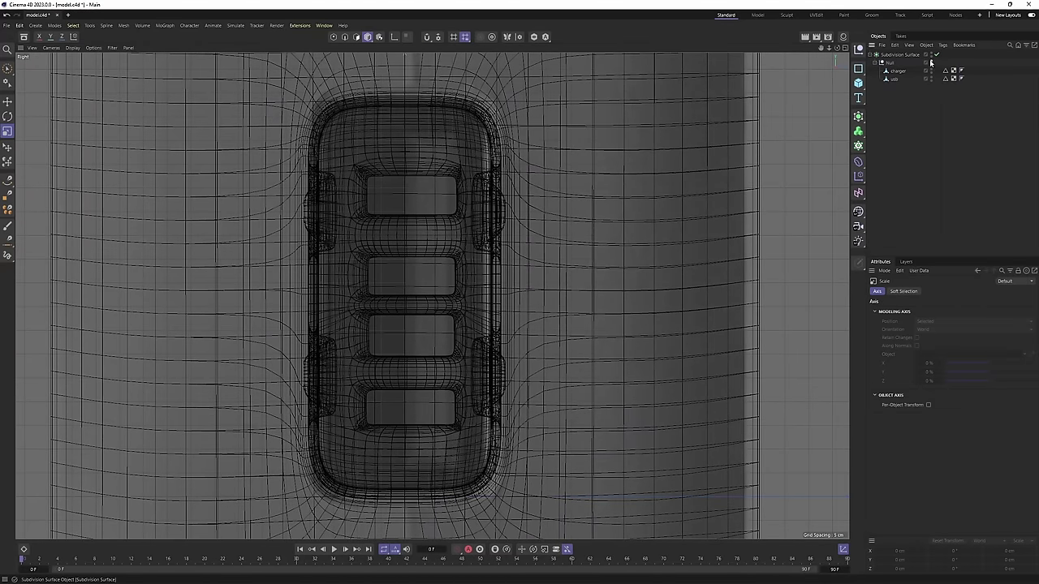
alt+double_click(931, 62)
alt+middle_drag(480, 176, 488, 162)
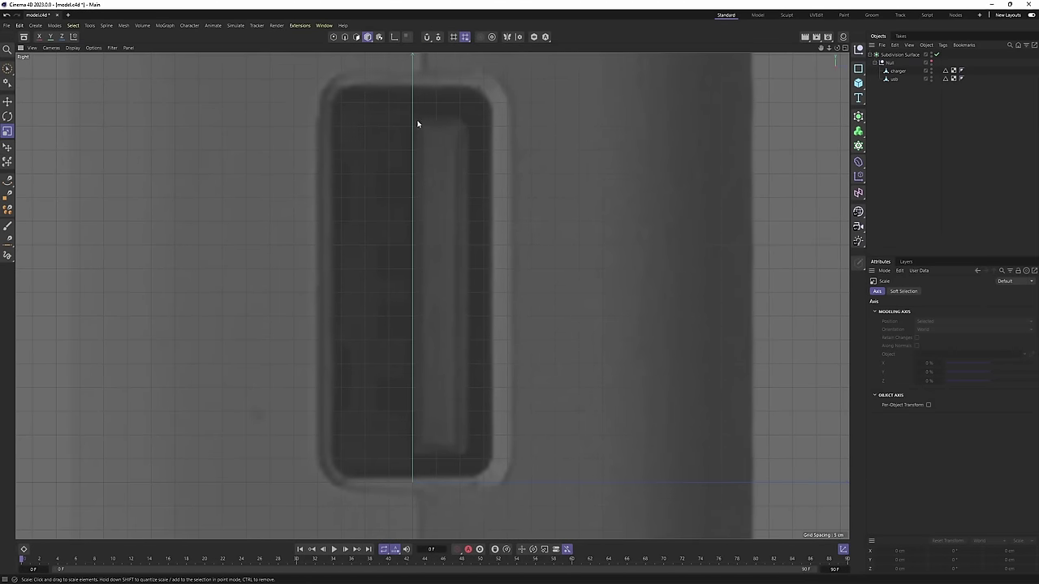
key(F5)
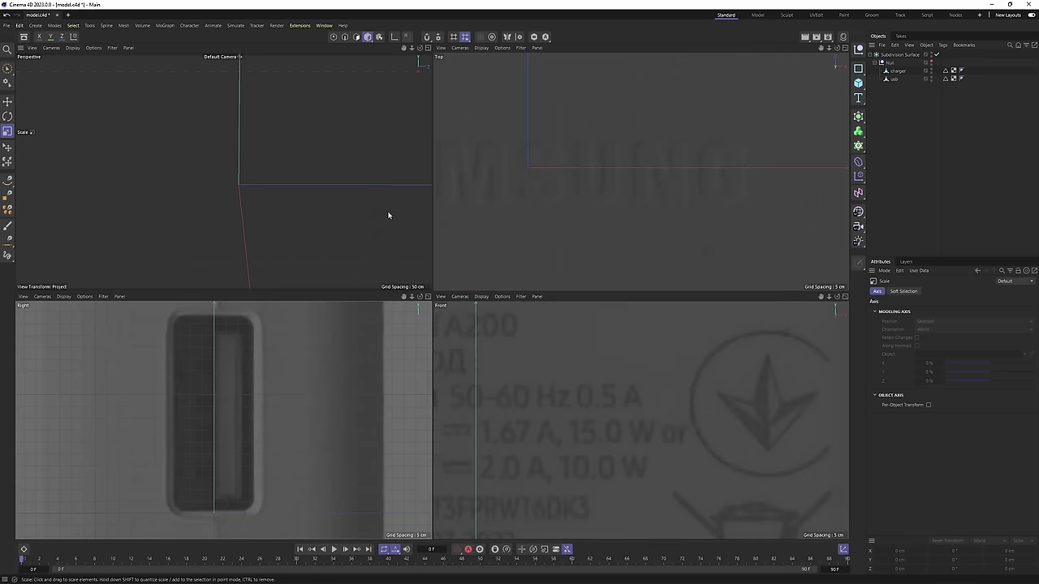
Show the Null group again, add a new cube, and hide the Subdivision Surface to expose the reference photo.
key(F1)
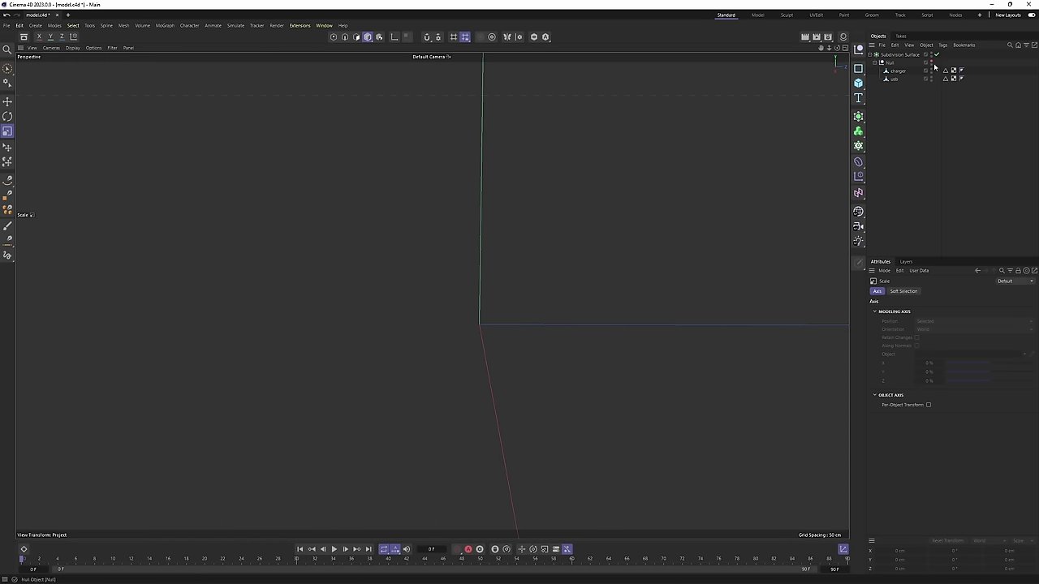
click(931, 62)
alt+drag(662, 185, 519, 196)
click(859, 84)
middle_click(306, 379)
key(F3)
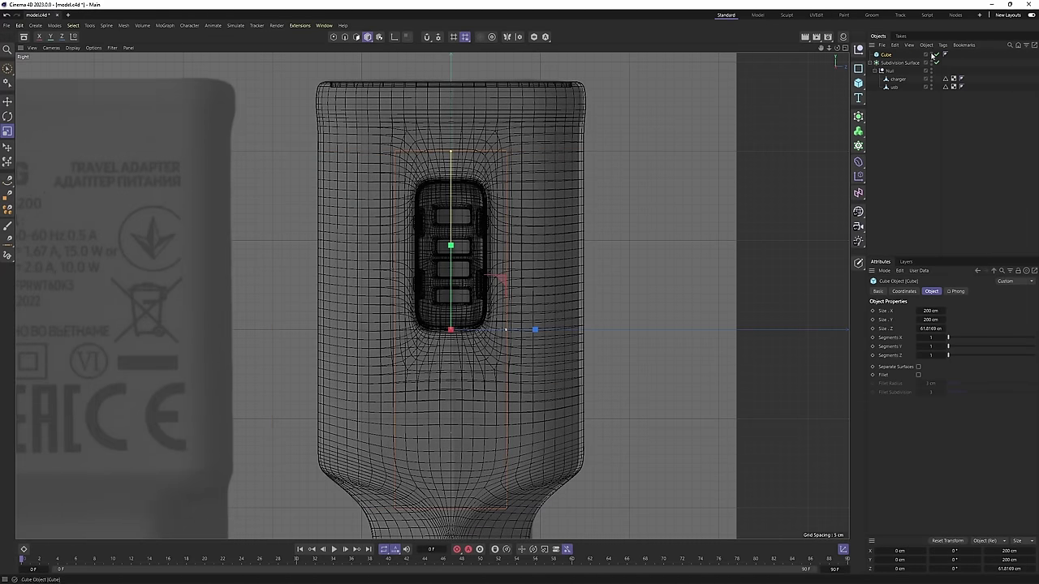
click(931, 63)
Narrow the cube to about 20.6 cm in Z and make it editable for point editing.
scroll(536, 309, up, 4)
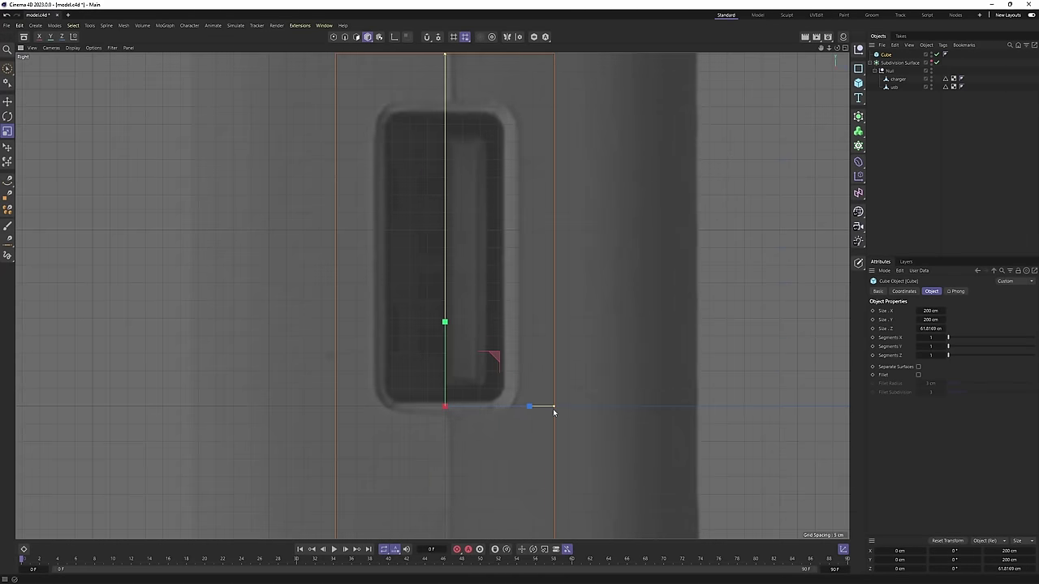
drag(555, 412, 482, 407)
scroll(484, 318, down, 5)
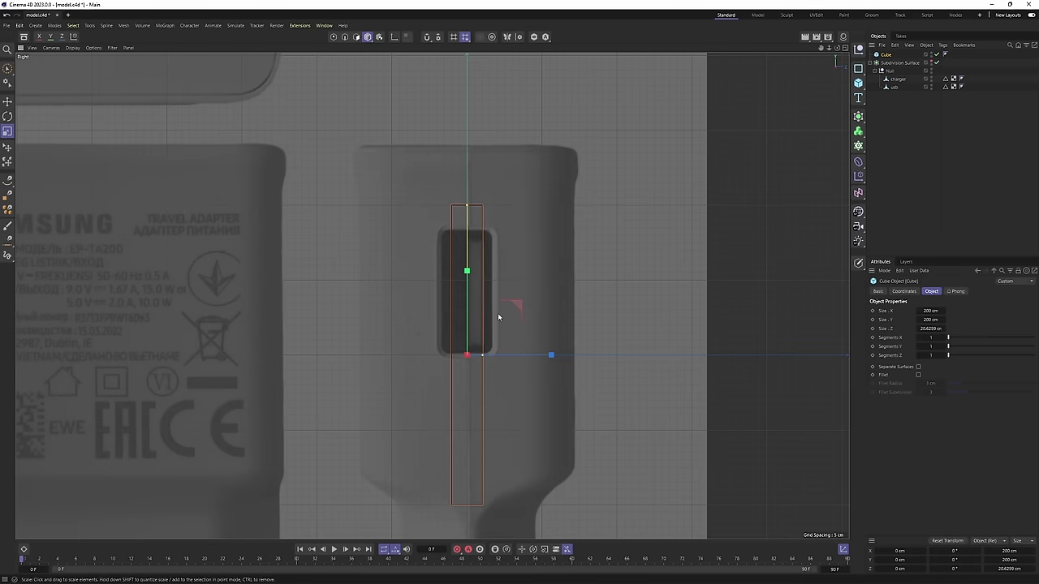
key(c)
key(Return)
Move the cube's points to match the USB tongue in the reference, about 72.4 cm tall and 12.1 cm wide.
drag(491, 215, 441, 195)
scroll(458, 198, up, 1)
drag(471, 154, 476, 183)
alt+middle_drag(503, 214, 512, 56)
drag(387, 313, 590, 452)
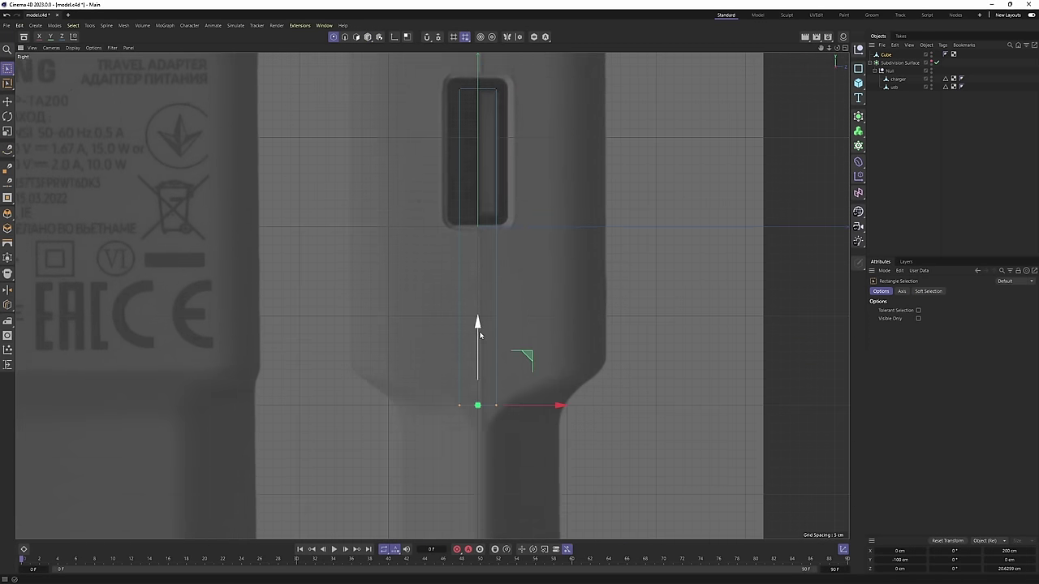
drag(491, 146, 491, 149)
alt+middle_drag(491, 148, 483, 291)
scroll(483, 291, up, 3)
drag(368, 154, 453, 448)
scroll(498, 299, up, 2)
drag(477, 304, 512, 278)
drag(459, 118, 549, 346)
drag(548, 305, 550, 306)
Inset the tongue's front end polygon and move it outward to X about 103.4 cm to form a chamfered tip.
key(Return)
key(Return)
key(e)
click(452, 283)
middle_click(452, 283)
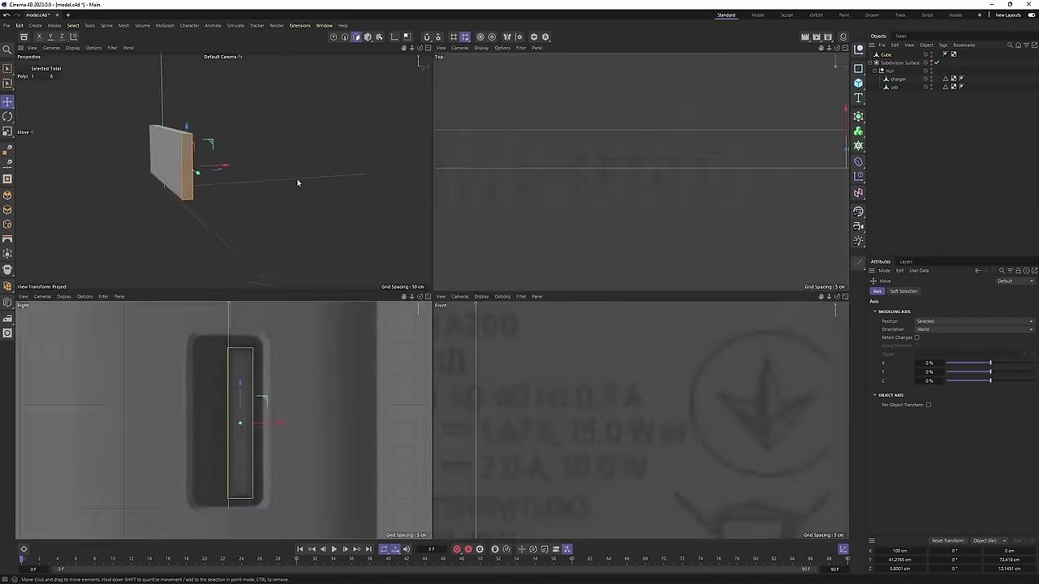
middle_click(298, 183)
scroll(367, 229, up, 5)
scroll(367, 228, up, 4)
key(i)
alt+drag(352, 227, 432, 371)
key(e)
drag(397, 411, 409, 422)
alt+drag(381, 406, 421, 318)
scroll(402, 292, down, 5)
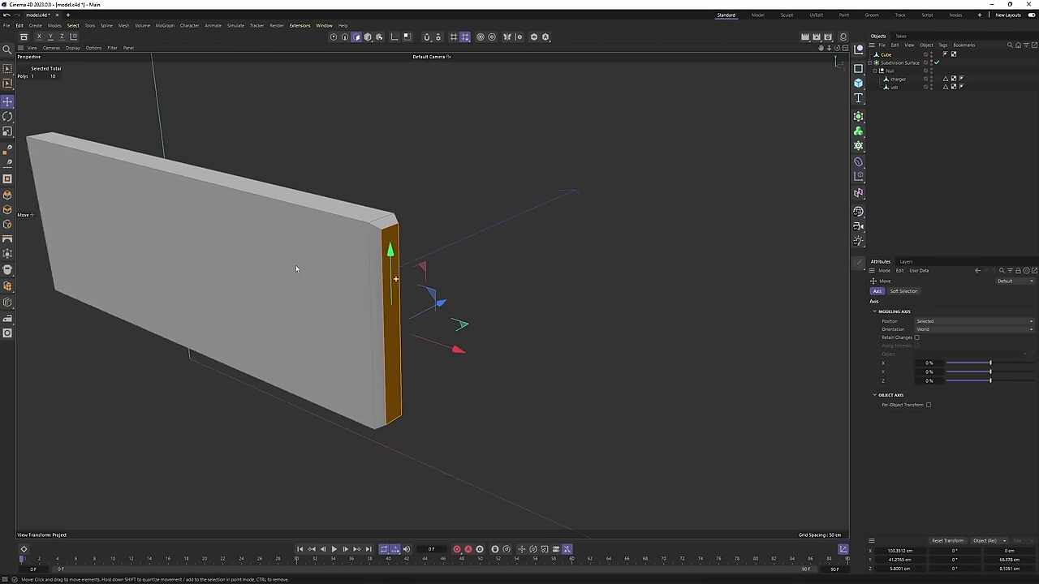
Show the Subdivision Surface again and frame the tongue inside the charger's USB port.
alt+middle_drag(297, 267, 517, 308)
scroll(517, 308, down, 2)
middle_click(552, 339)
middle_click(561, 346)
middle_click(561, 347)
middle_click(414, 186)
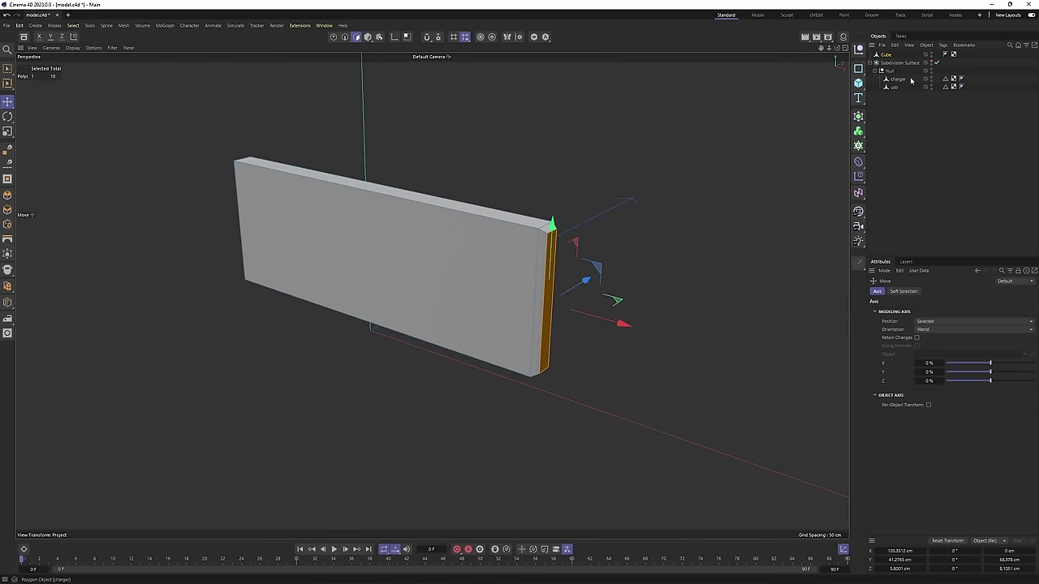
click(931, 64)
mouse_move(431, 294)
alt+mouse_down()
mouse_move(381, 230)
mouse_move(352, 244)
mouse_move(305, 205)
mouse_move(362, 197)
mouse_move(328, 169)
mouse_move(303, 171)
alt+mouse_up()
scroll(350, 243, up, 2)
scroll(336, 224, up, 2)
Shorten the tongue by moving its four rear points forward to X about -16.7 cm, checking in wireframe and Gouraud shading.
key(Return)
key(0)
scroll(325, 208, down, 3)
key(n)
key(g)
drag(231, 149, 340, 401)
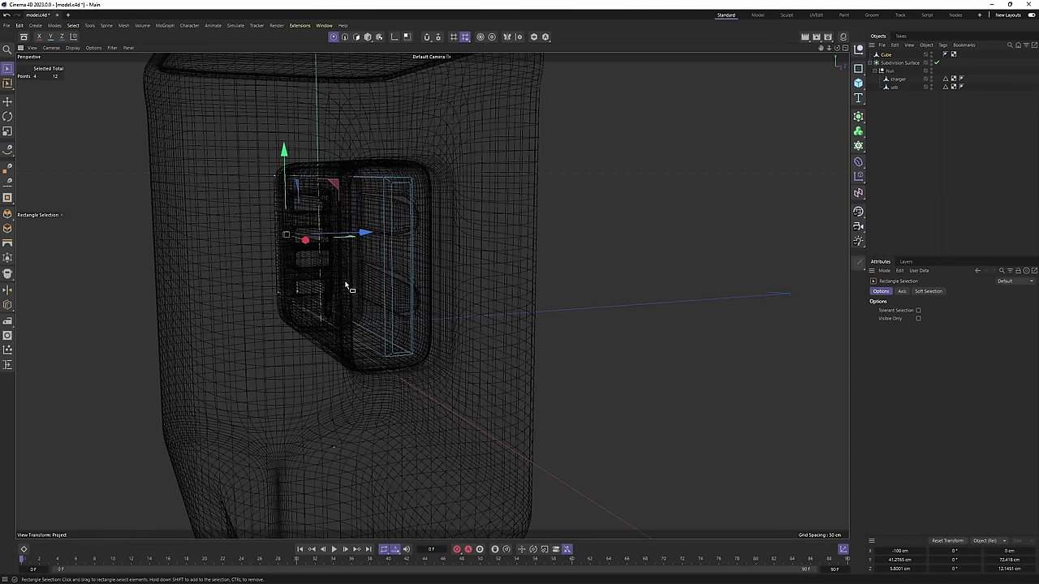
key(n)
key(a)
mouse_move(324, 262)
alt+mouse_down()
mouse_move(327, 222)
mouse_move(299, 170)
mouse_move(278, 166)
alt+mouse_up()
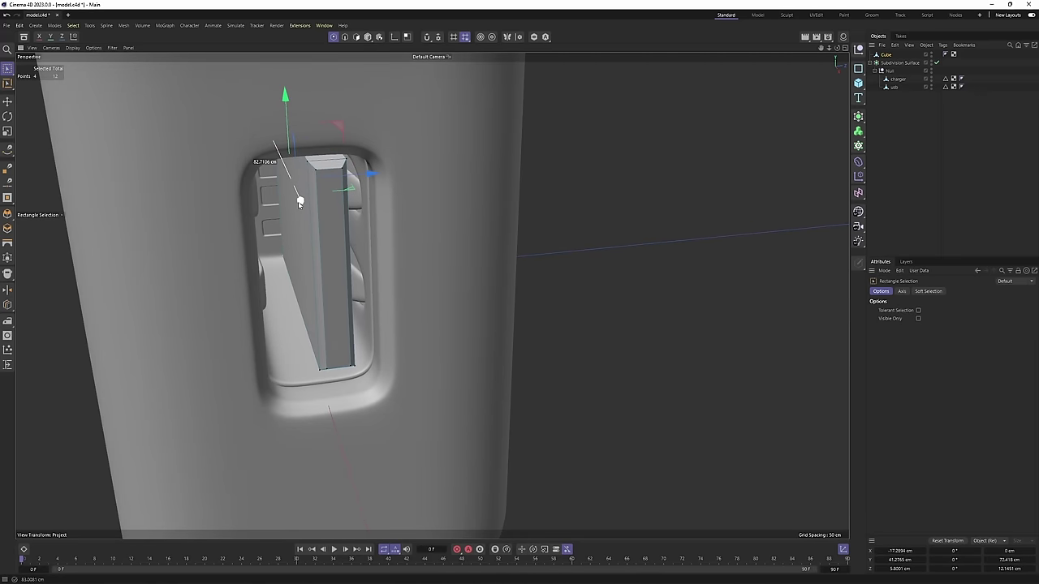
mouse_move(298, 201)
alt+mouse_down()
mouse_move(317, 268)
mouse_move(294, 212)
alt+mouse_up()
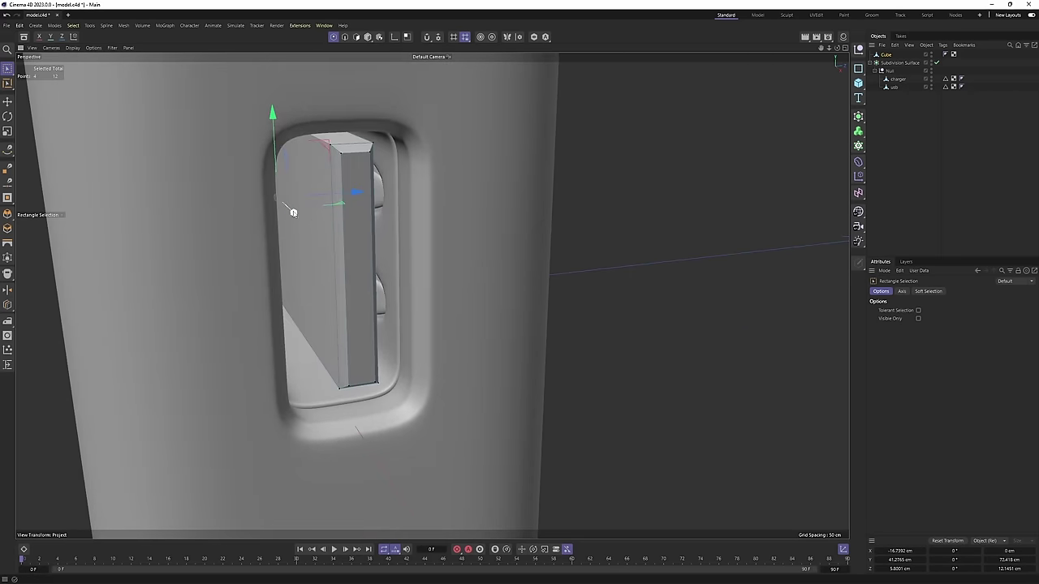
Hide the Subdivision Surface, add a second cube, and move it up beside the tongue in the Right view.
key(F3)
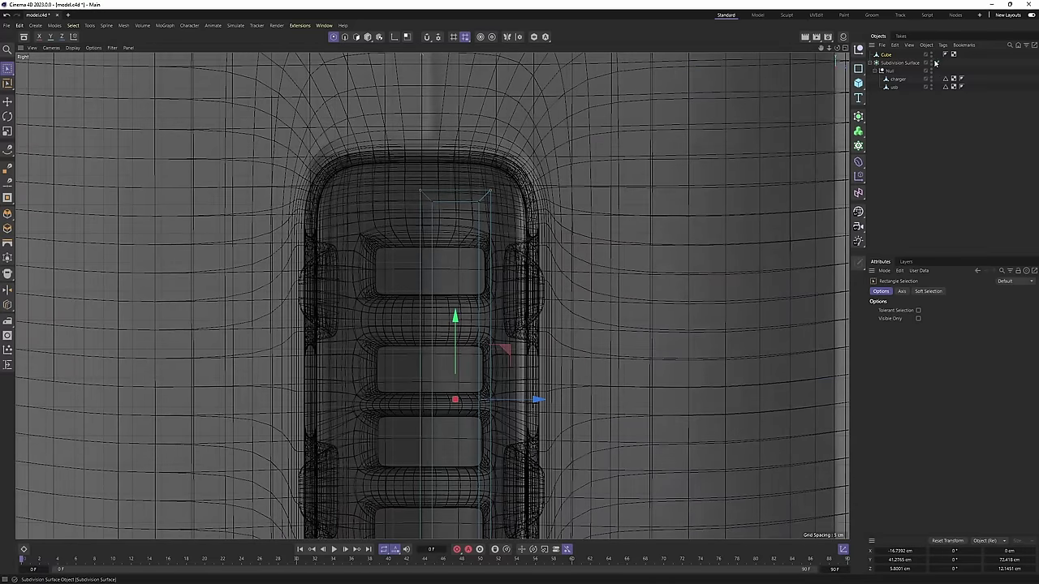
double_click(932, 63)
alt+middle_drag(515, 252, 518, 176)
scroll(518, 176, down, 1)
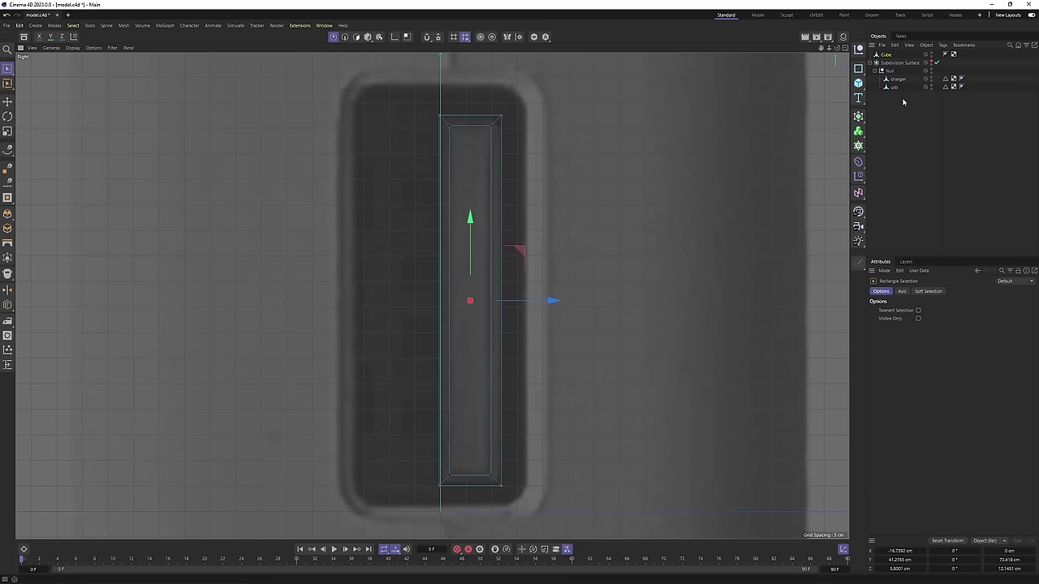
click(859, 85)
scroll(511, 229, down, 4)
key(e)
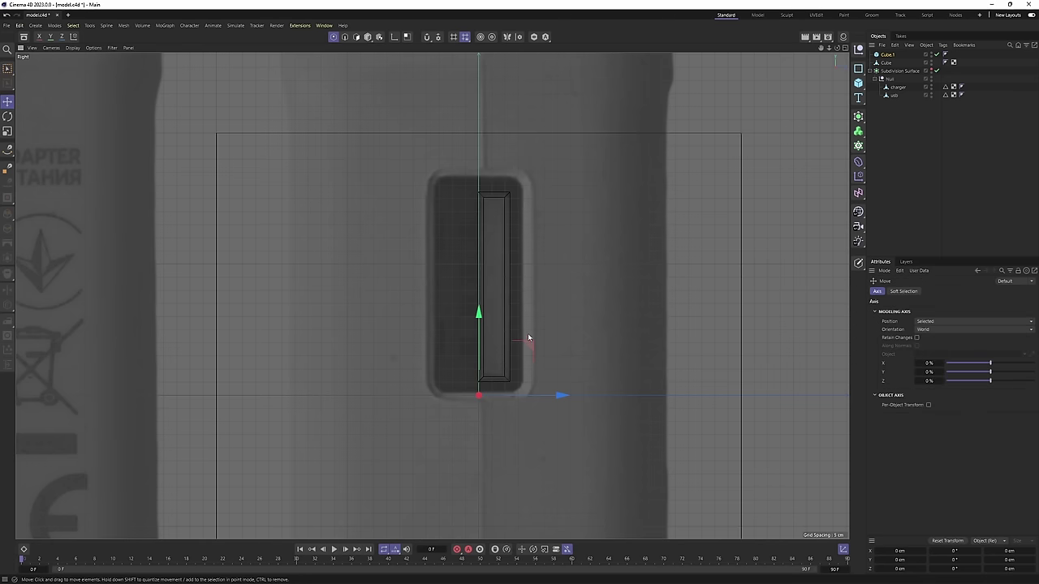
drag(528, 345, 522, 193)
Scale the second cube down to about 5.6 cm and place it against the upper part of the tongue's inner side.
scroll(523, 194, up, 3)
key(t)
drag(705, 203, 358, 237)
scroll(446, 209, up, 8)
key(e)
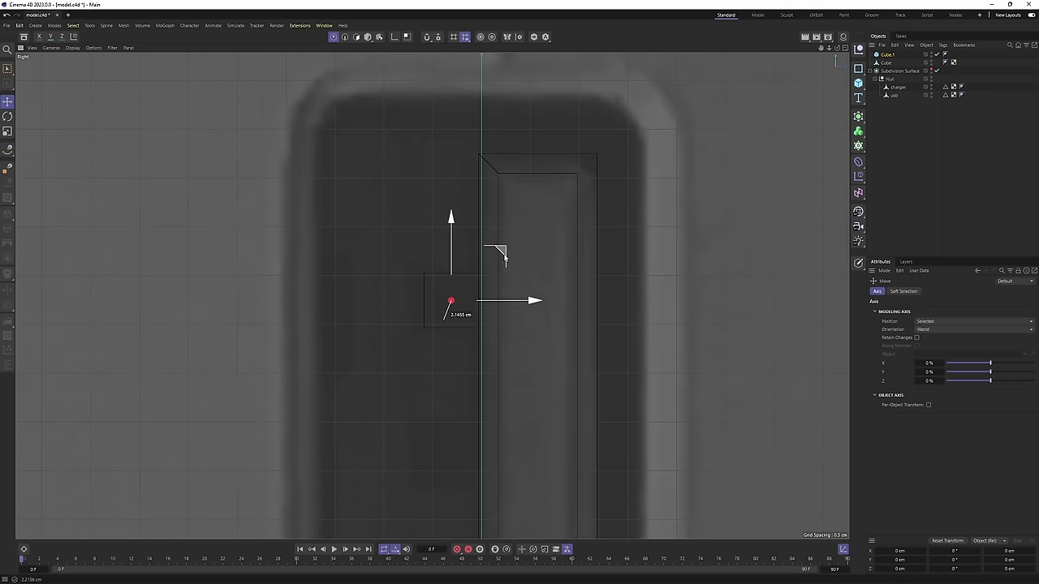
scroll(479, 267, up, 3)
mouse_move(504, 258)
mouse_down()
mouse_move(480, 267)
mouse_move(496, 262)
mouse_up()
Make the small cube editable and thin it to about 1.8 cm in Z by moving its side points.
key(c)
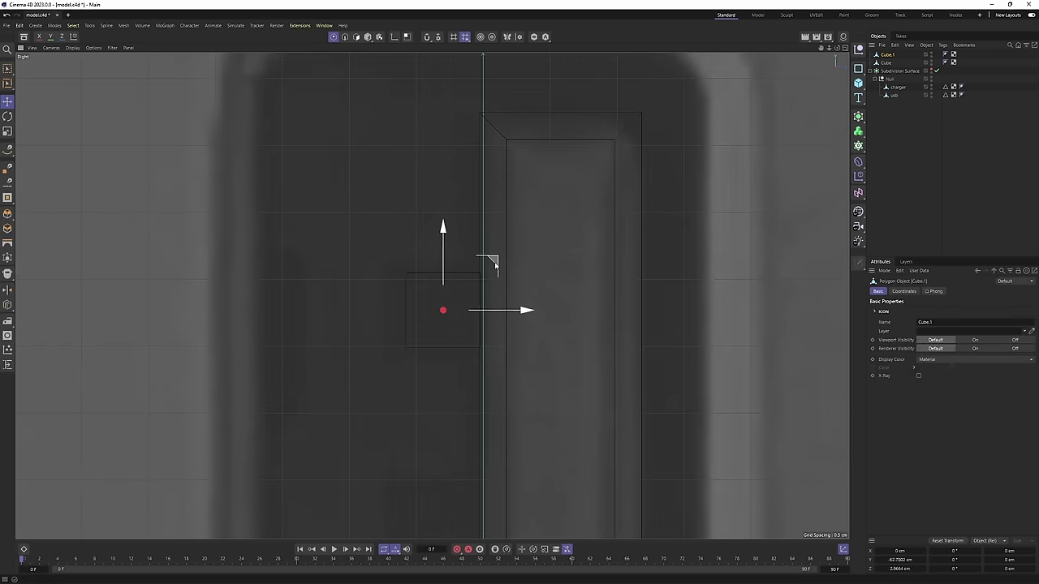
key(0)
drag(373, 253, 474, 419)
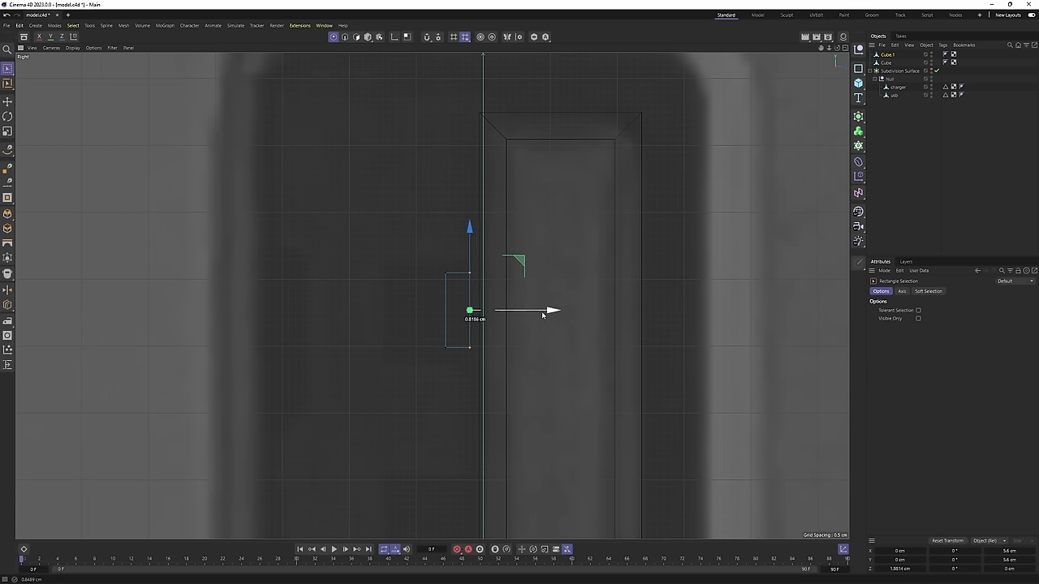
drag(407, 254, 491, 371)
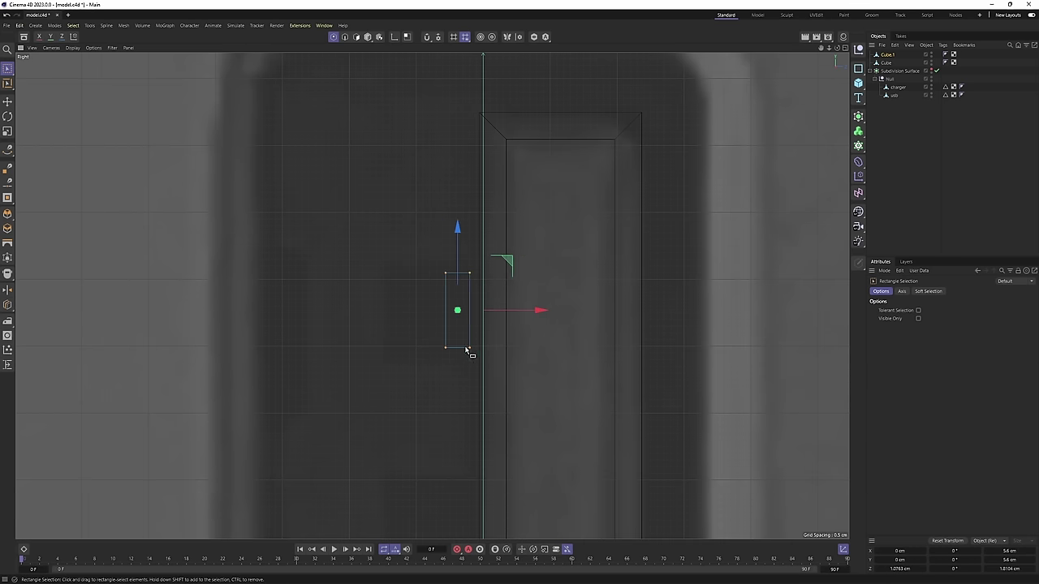
Stretch the thin cube along the tongue and extend its front end with a bend toward the tongue, forming a contact strip.
middle_click(519, 313)
middle_click(378, 195)
alt+drag(378, 194, 452, 220)
click(453, 224)
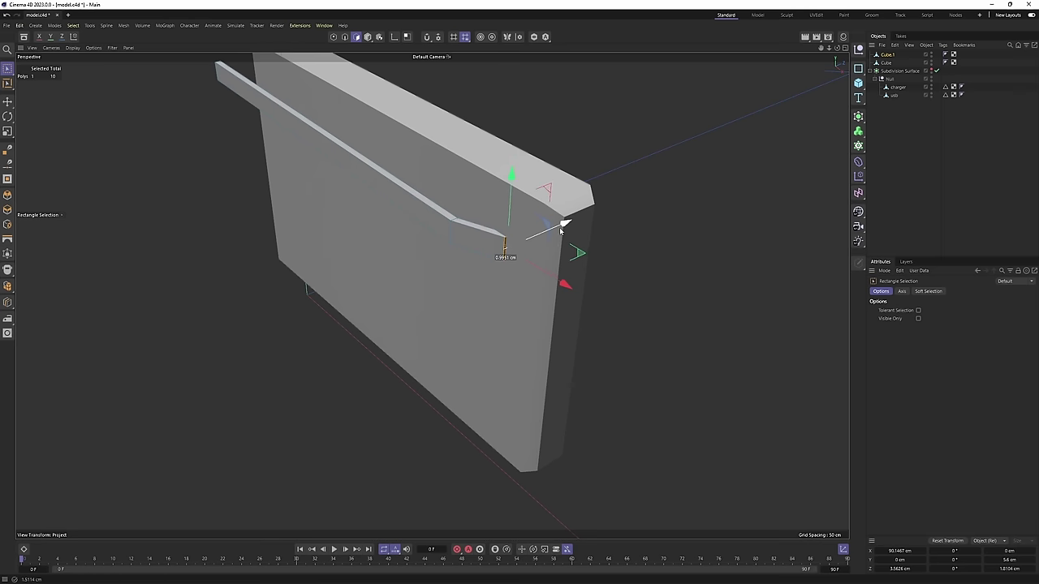
alt+drag(563, 231, 418, 206)
middle_click(419, 207)
middle_click(295, 362)
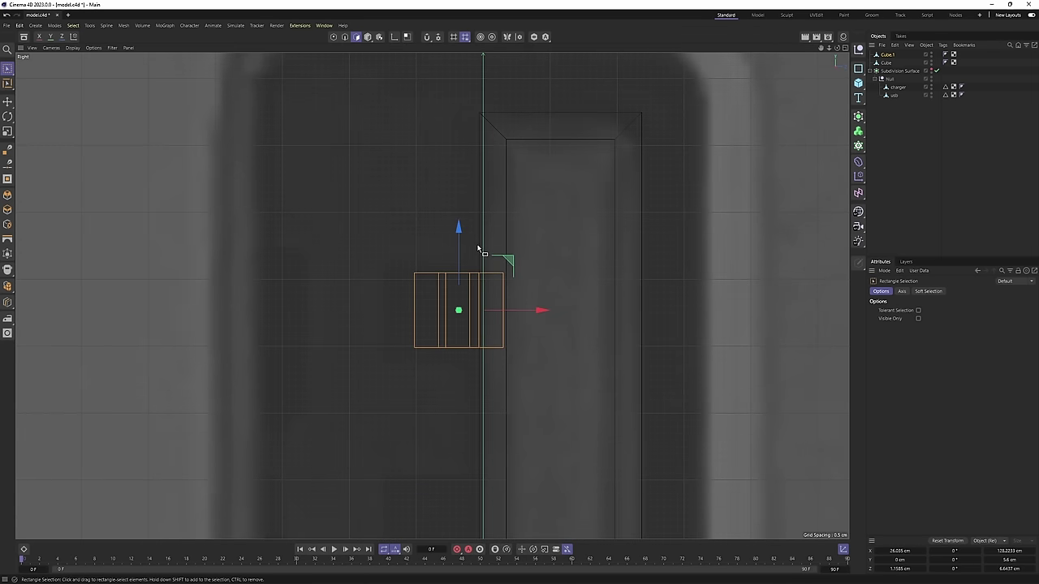
Increase the contact strip's height to about 6.9 cm and shift it slightly downward.
key(t)
drag(459, 231, 459, 229)
middle_click(442, 223)
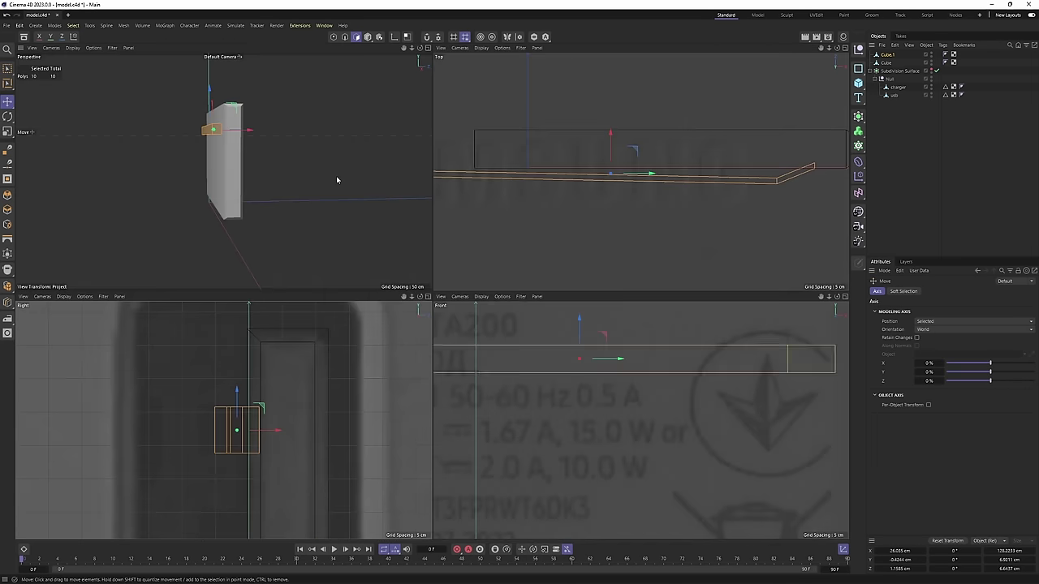
middle_click(337, 177)
alt+drag(345, 181, 349, 203)
Duplicate the contact strip three times down the tongue to make a row of four contacts.
key(Return)
middle_click(359, 373)
middle_click(358, 374)
alt+middle_drag(431, 190, 433, 168)
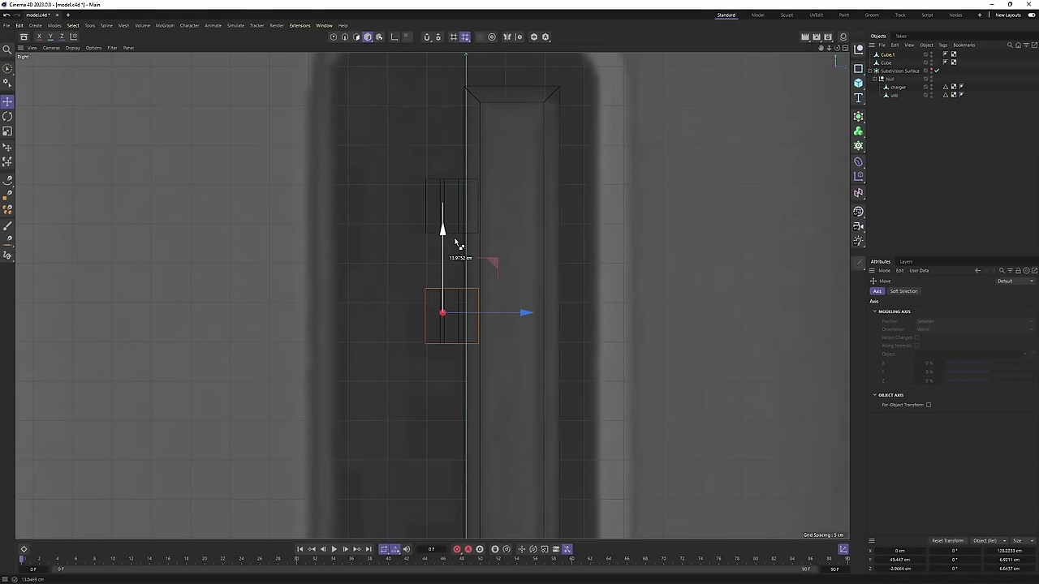
ctrl+drag(456, 251, 456, 249)
alt+middle_drag(471, 262, 455, 159)
ctrl+drag(429, 148, 428, 147)
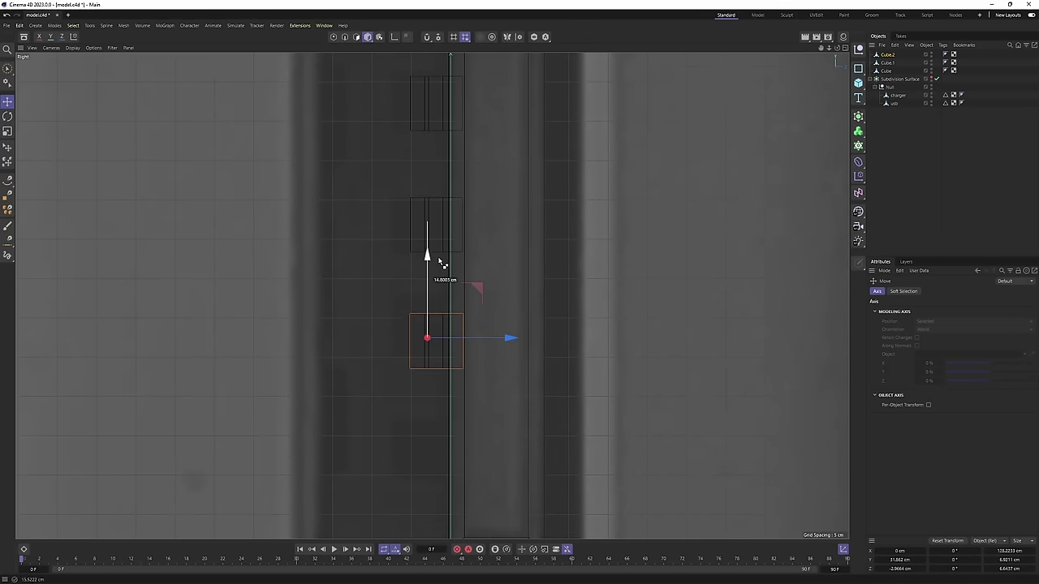
ctrl+drag(441, 247, 441, 246)
alt+middle_drag(456, 252, 449, 183)
scroll(448, 184, down, 2)
ctrl+drag(424, 159, 424, 158)
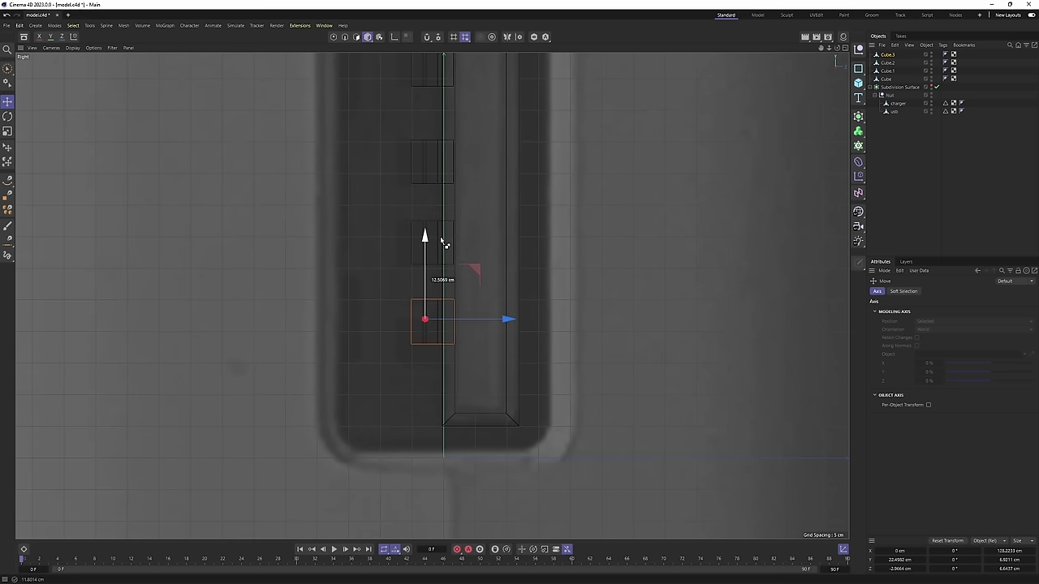
Select the four contact strips and connect them into a single object, deleting the originals.
ctrl+click(888, 64)
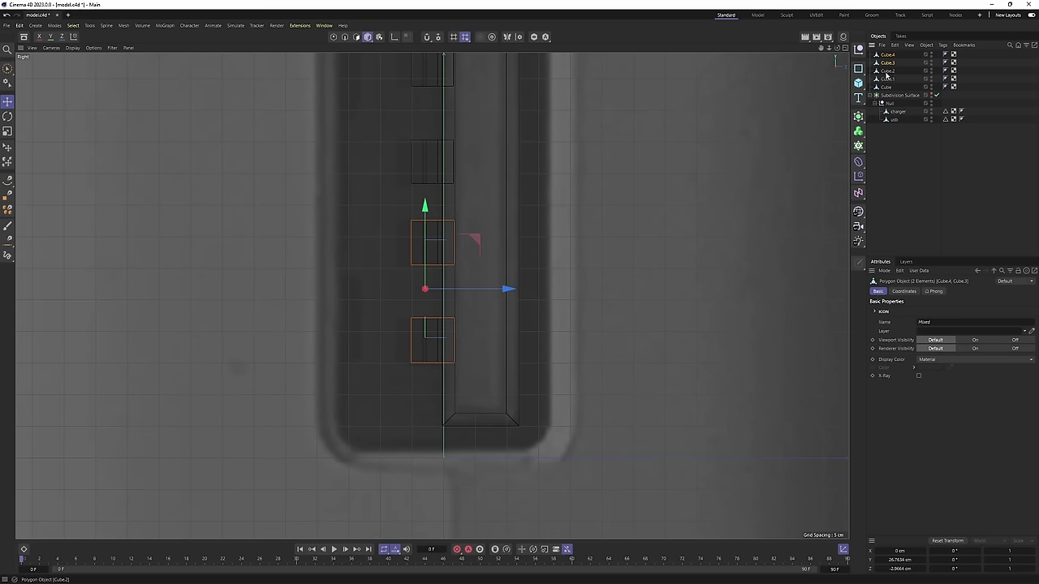
alt+drag(406, 208, 471, 234)
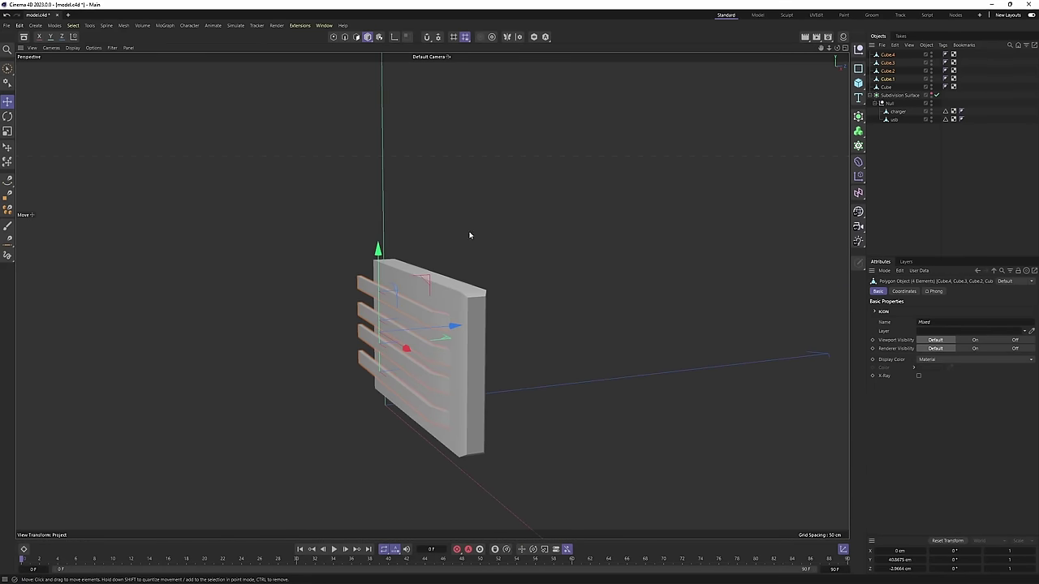
right_click(887, 79)
click(929, 337)
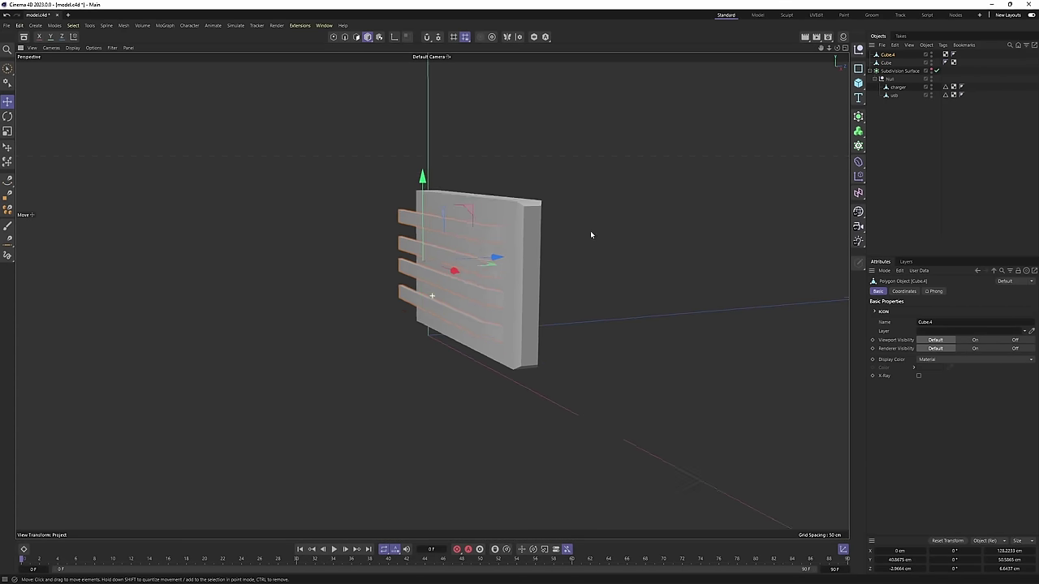
Add two loop cuts across the tongue, aligned with the upper and lower edges of the topmost contact.
alt+drag(591, 232, 579, 185)
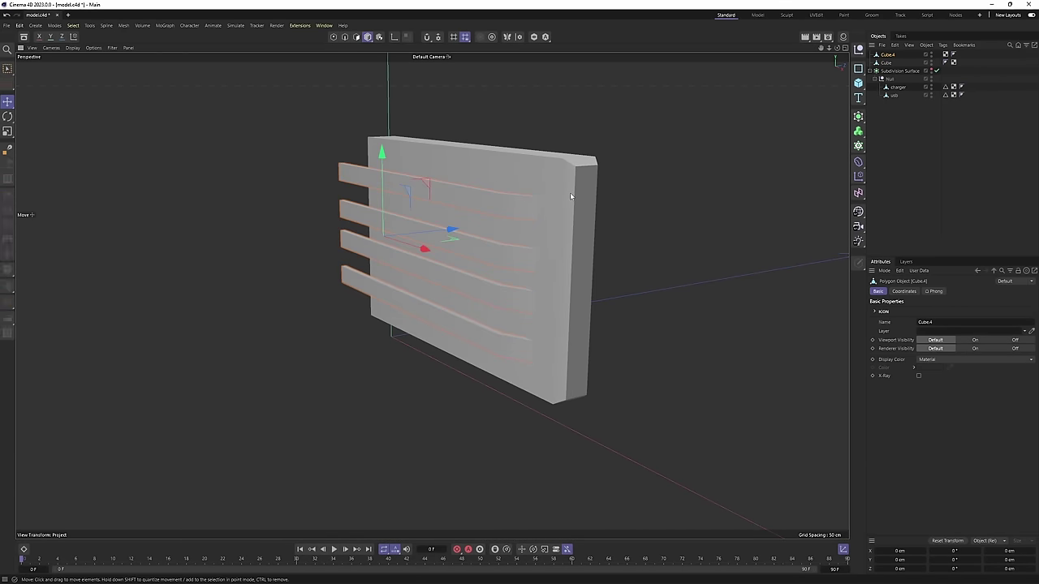
click(569, 192)
scroll(581, 200, up, 4)
scroll(581, 172, up, 1)
key(Return)
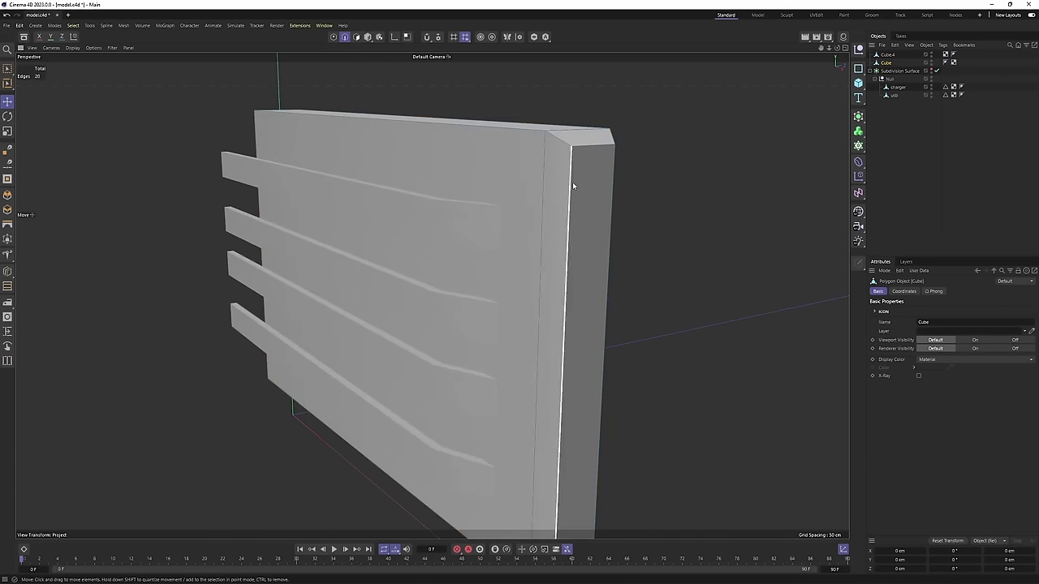
scroll(562, 204, up, 1)
key(k)
key(l)
scroll(529, 210, up, 3)
alt+drag(534, 215, 545, 239)
click(548, 210)
click(552, 284)
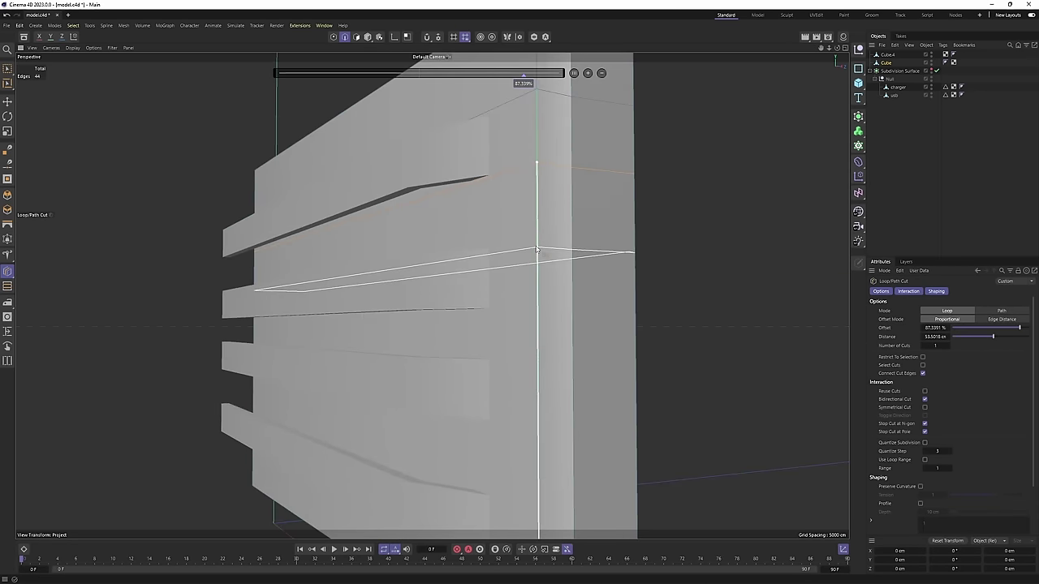
Add six more loop cuts on the tongue along the upper and lower edges of the three remaining contacts.
click(530, 323)
click(537, 311)
alt+drag(537, 311, 538, 213)
click(544, 317)
click(540, 258)
click(543, 333)
alt+drag(543, 333, 544, 391)
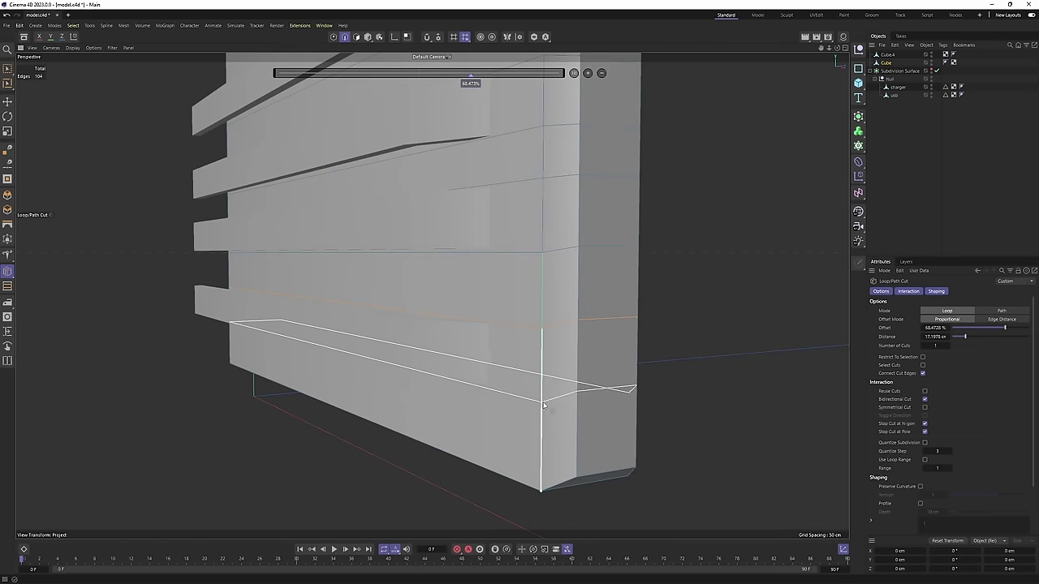
click(545, 397)
key(Return)
key(e)
Select the polygons of the second contact from the top in the merged contacts object.
click(886, 55)
key(e)
scroll(462, 173, down, 2)
alt+middle_drag(462, 173, 477, 207)
double_click(476, 251)
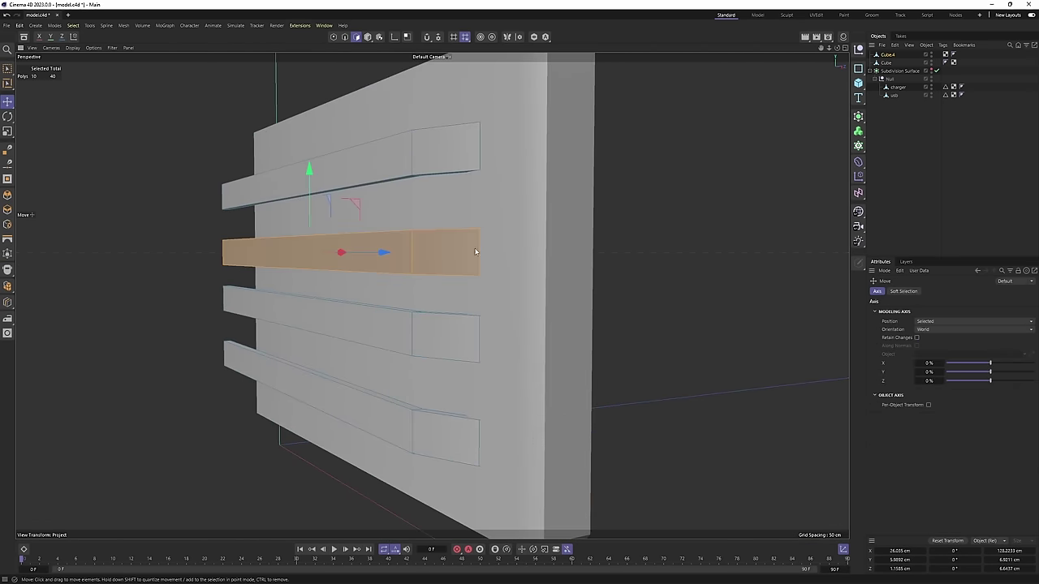
Add vertical loop cuts to the tongue just beyond the contacts' front tips and near its rear end.
click(887, 64)
alt+drag(487, 157, 547, 258)
key(k)
key(l)
click(532, 196)
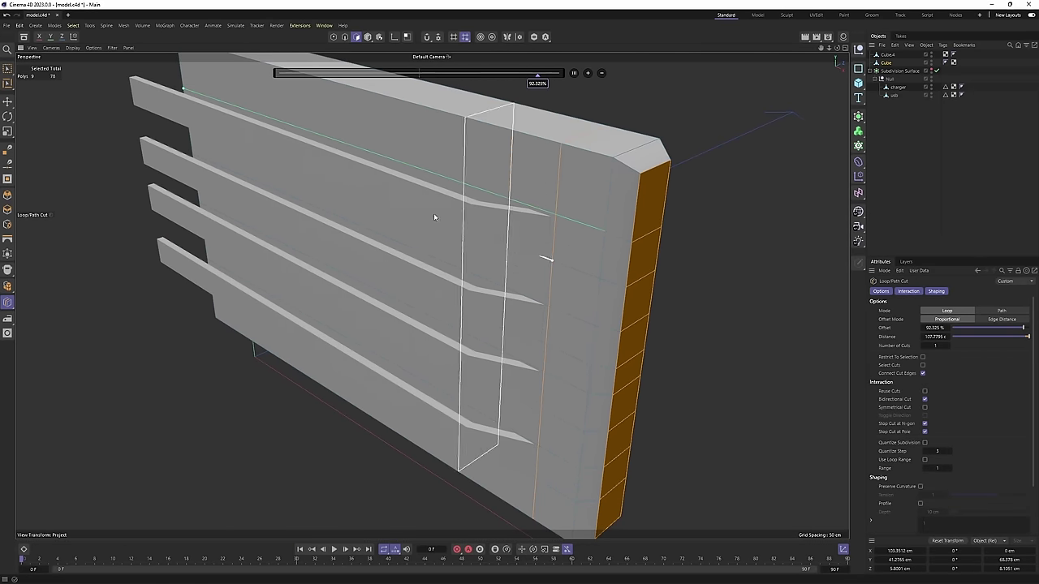
alt+middle_drag(433, 212, 478, 233)
alt+middle_drag(304, 140, 357, 171)
alt+drag(357, 170, 420, 220)
scroll(341, 167, up, 2)
click(336, 194)
key(e)
Select the four tongue polygons behind the contacts and extrude them inward with an offset of -2.22 cm and Create Caps off.
click(350, 202)
alt+middle_drag(649, 280, 485, 208)
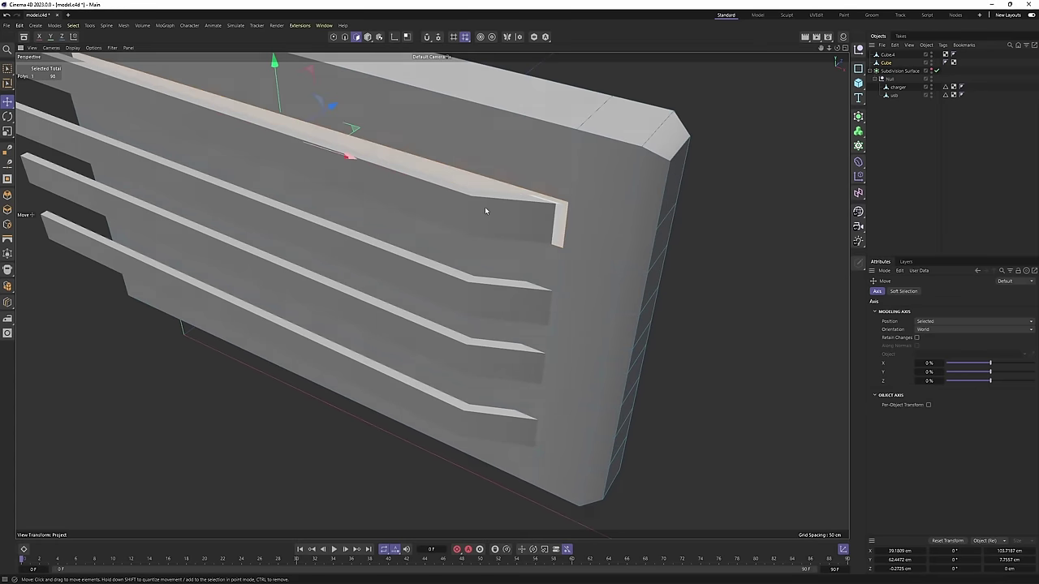
alt+drag(485, 207, 514, 322)
shift+click(551, 326)
shift+click(546, 396)
shift+click(536, 457)
key(d)
alt+right_drag(431, 295, 560, 273)
alt+drag(560, 273, 620, 280)
click(919, 366)
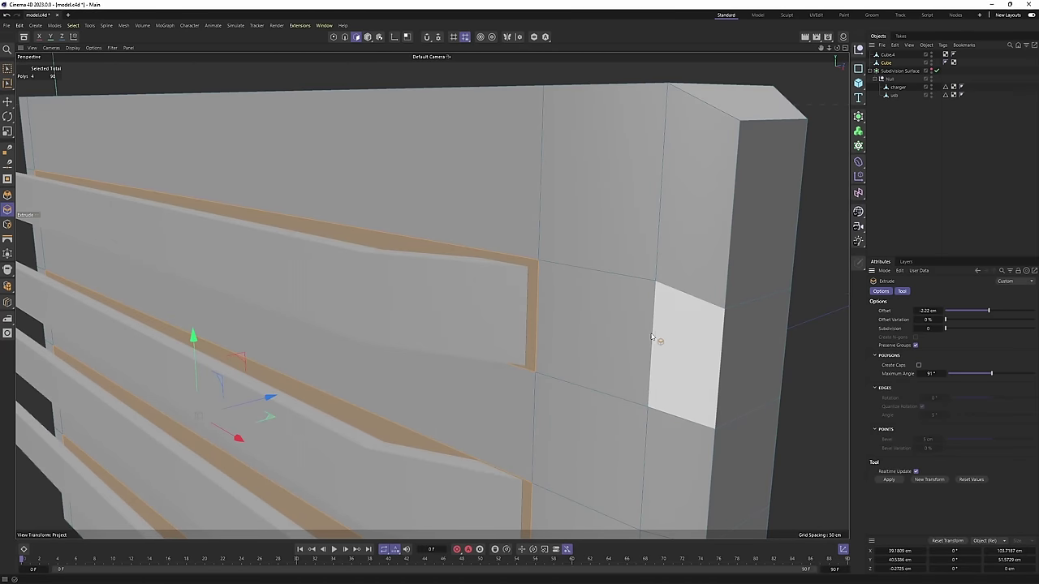
Select the rear end points of the four contacts and nudge them slightly in depth.
drag(658, 341, 648, 330)
alt+right_drag(633, 289, 547, 281)
alt+drag(540, 273, 459, 270)
alt+right_drag(456, 269, 402, 261)
alt+drag(400, 255, 443, 373)
click(886, 55)
click(333, 37)
drag(260, 200, 346, 444)
alt+right_drag(365, 381, 411, 359)
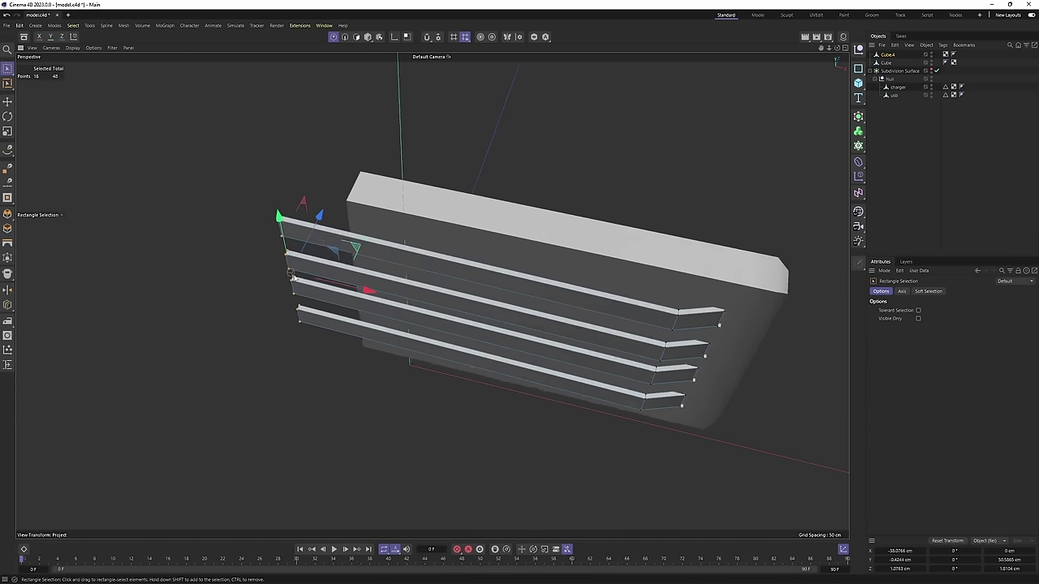
alt+drag(411, 359, 422, 422)
drag(310, 177, 317, 169)
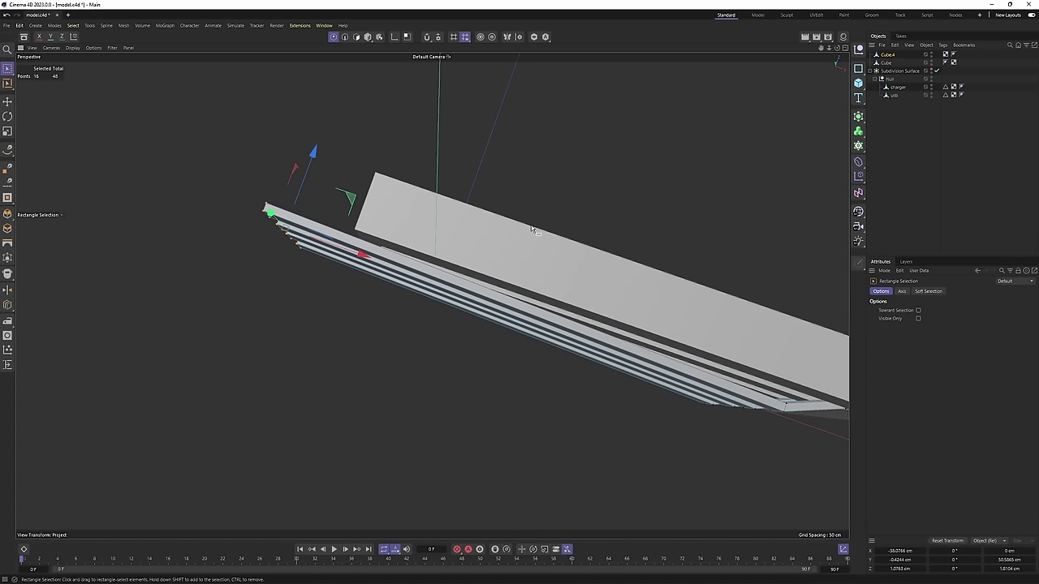
alt+drag(533, 230, 404, 167)
alt+right_drag(403, 168, 446, 162)
click(887, 64)
alt+drag(555, 156, 606, 130)
alt+middle_drag(456, 165, 514, 162)
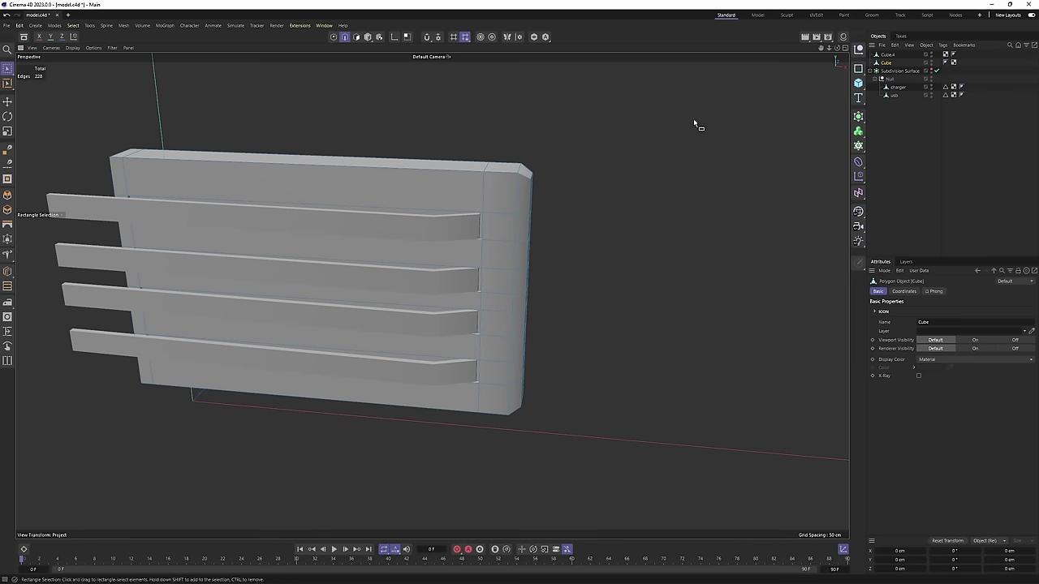
key(k)
key(l)
alt+right_drag(478, 165, 520, 154)
alt+drag(519, 154, 481, 159)
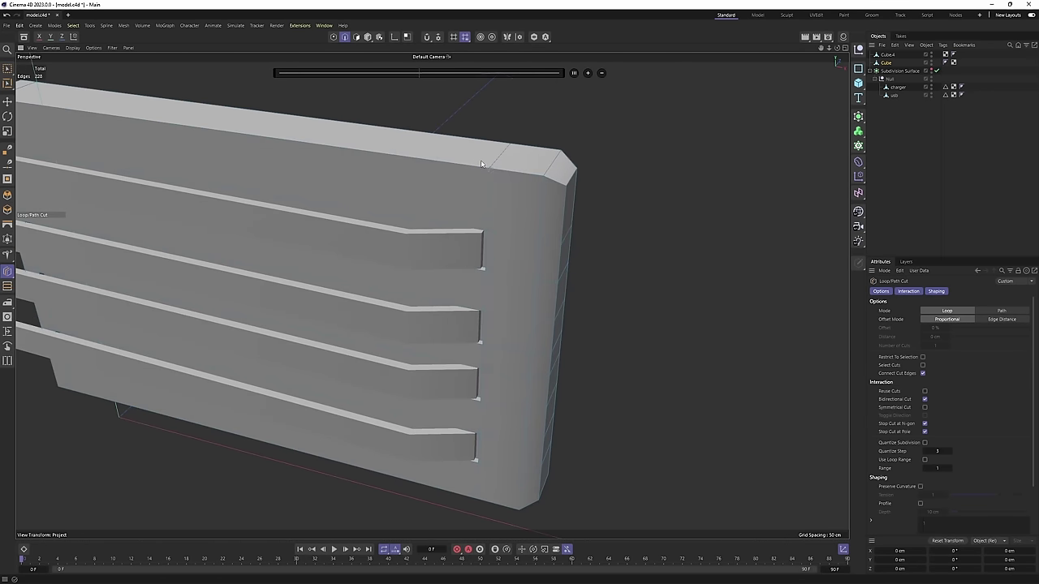
Move the contacts and tongue objects into the null under Subdivision Surface, show the smoothed result, and hide charger and usb.
ctrl+click(886, 63)
drag(893, 86, 891, 80)
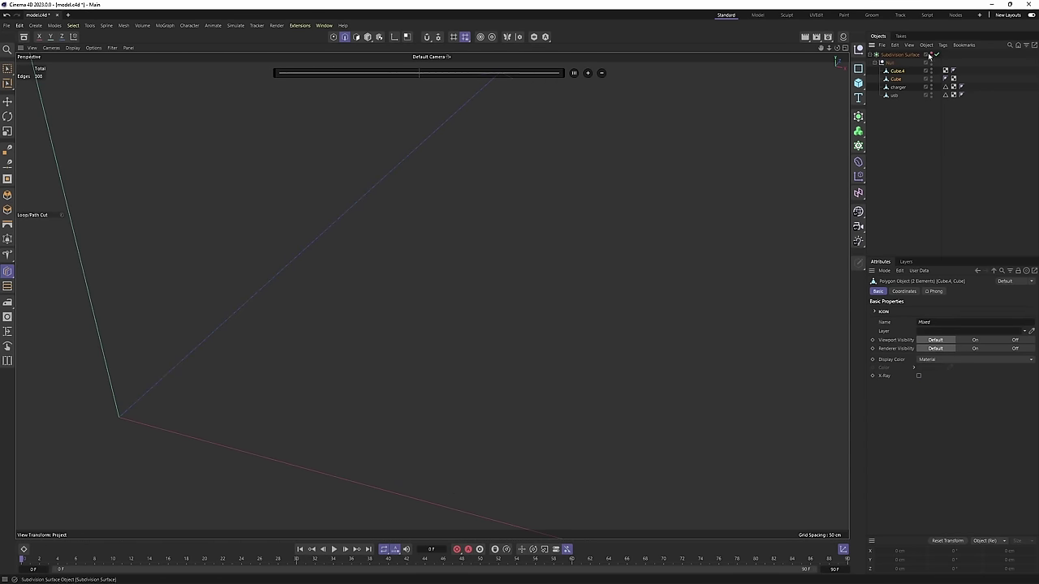
click(929, 54)
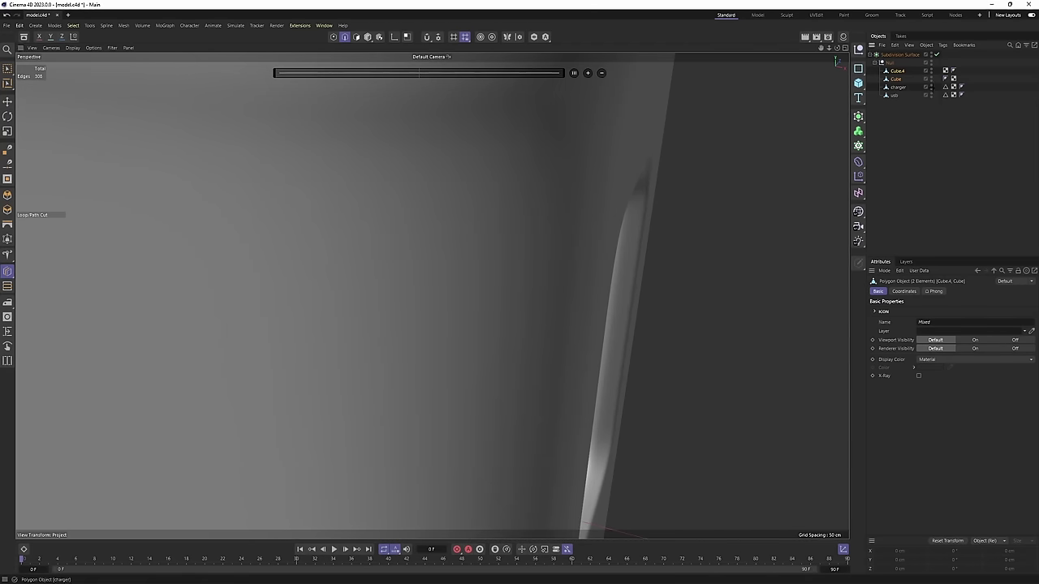
click(933, 88)
alt+double_click(931, 88)
alt+double_click(931, 96)
alt+drag(517, 188, 576, 185)
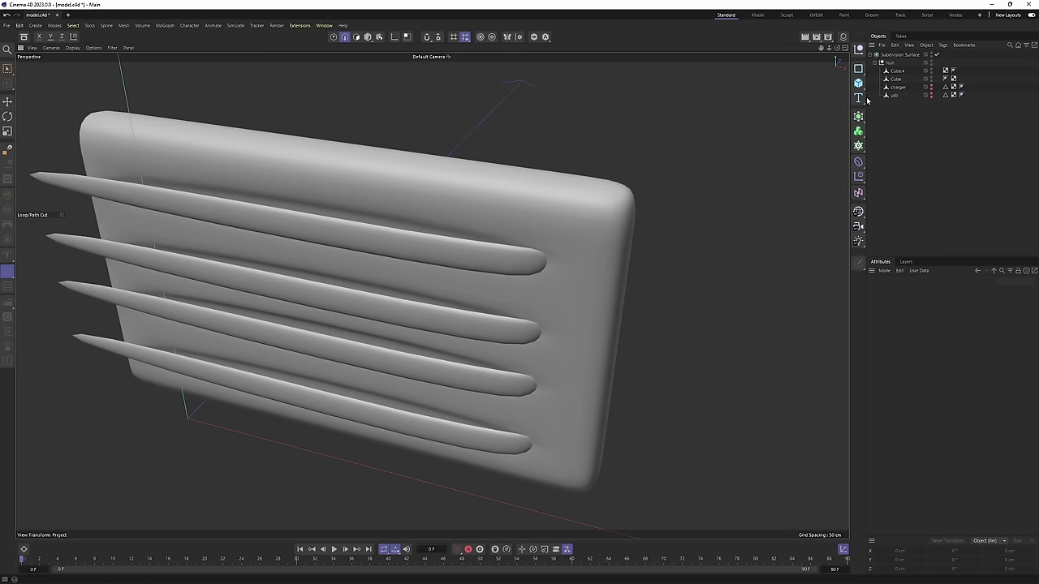
Slice vertically across all four contacts close to their rear ends using Line Cut with Visible Only off.
click(891, 71)
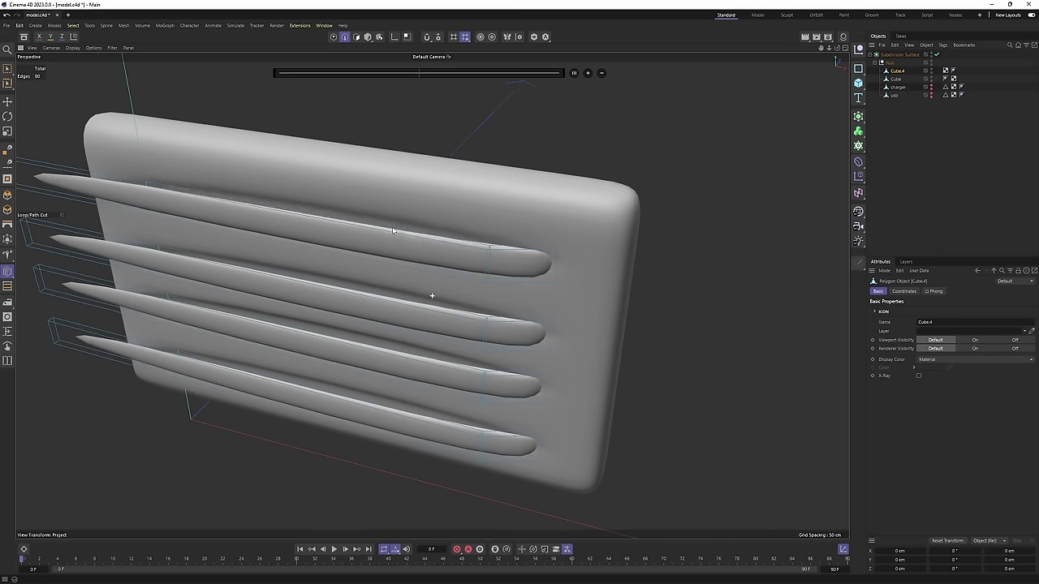
alt+drag(431, 294, 245, 200)
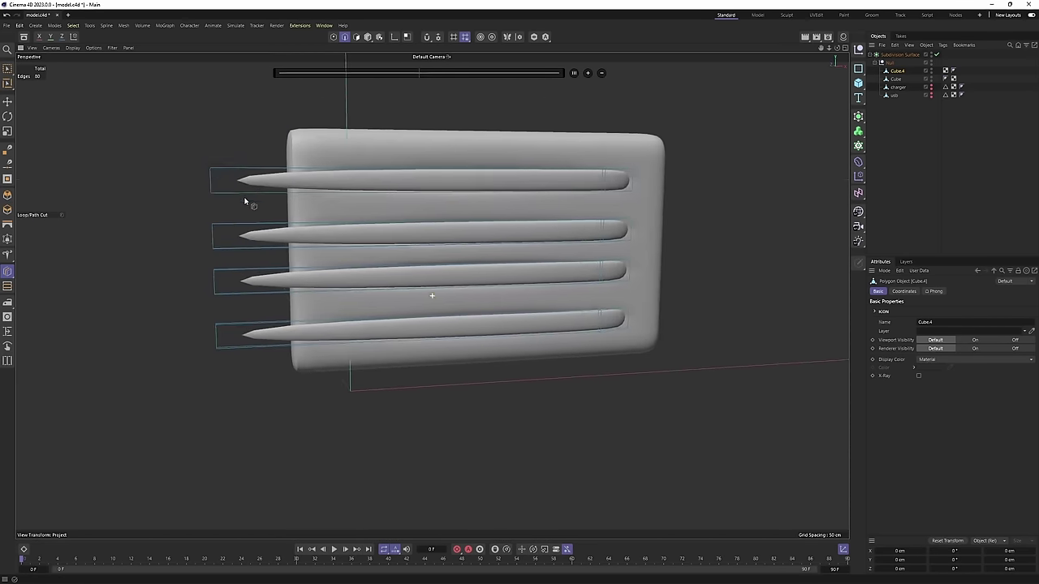
middle_click(246, 203)
middle_click(569, 392)
alt+right_drag(569, 392, 418, 307)
alt+middle_drag(418, 307, 560, 301)
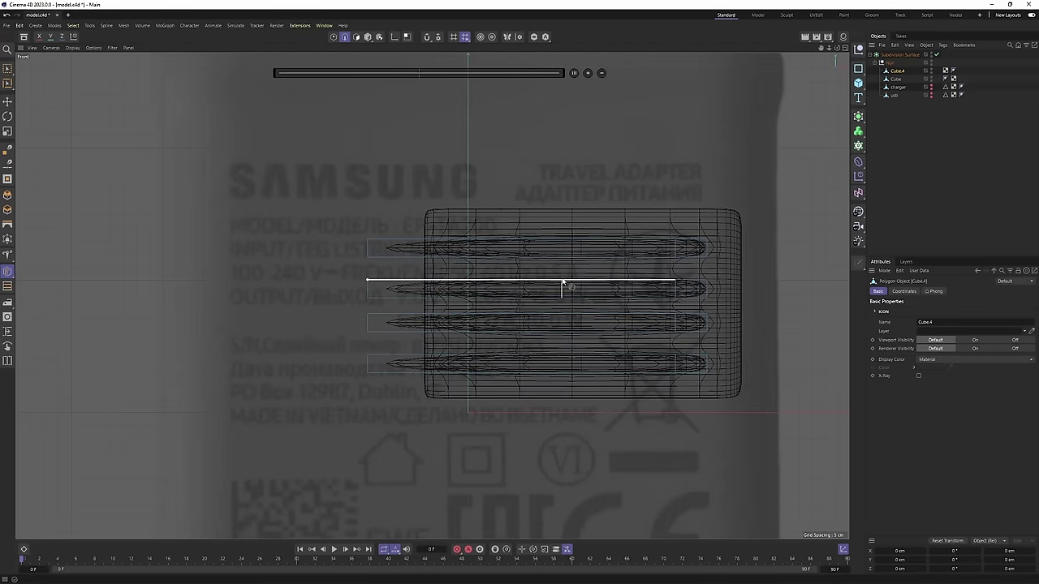
key(k)
key(k)
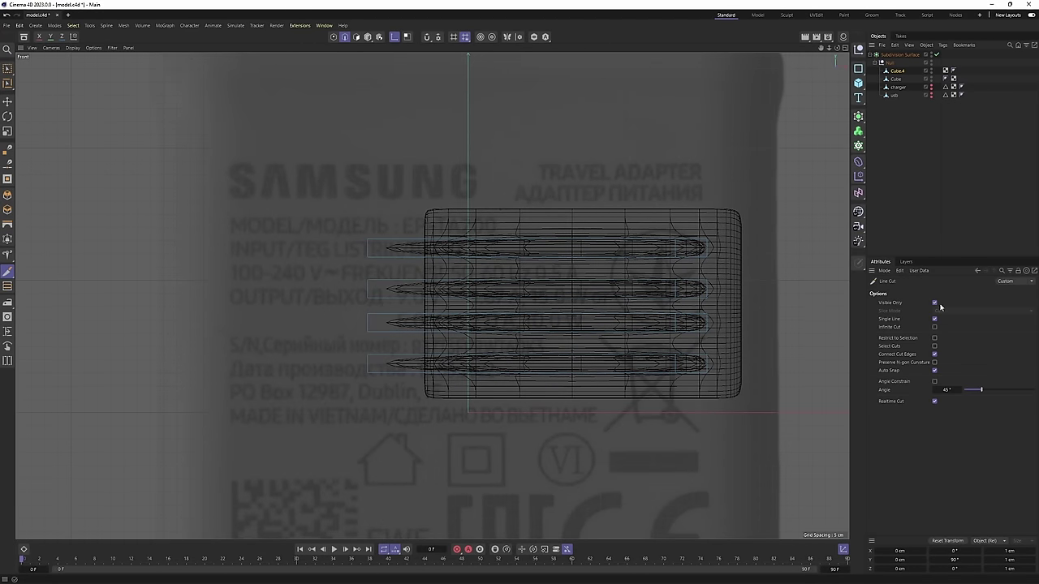
scroll(365, 213, up, 3)
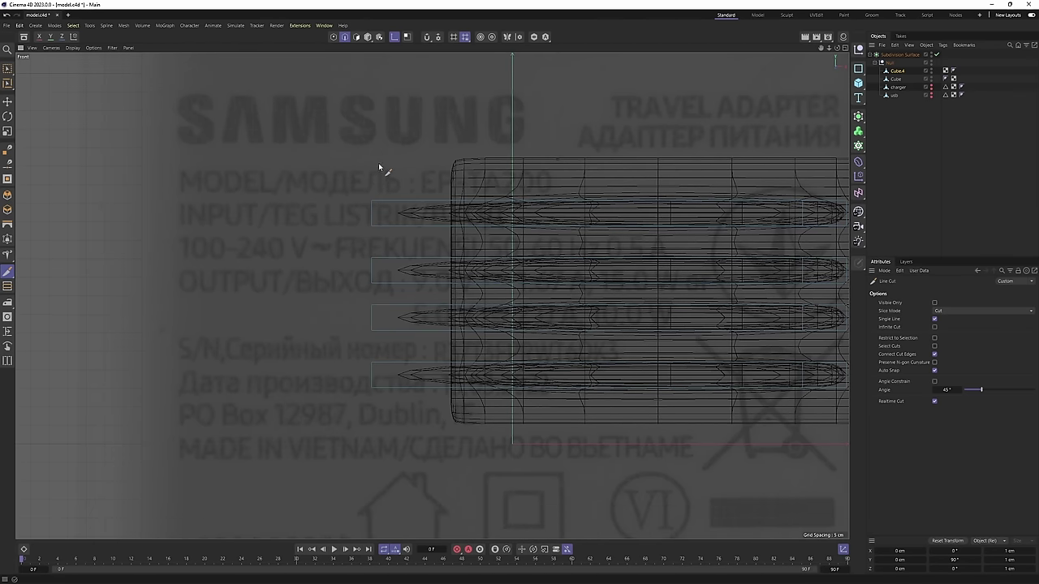
key(F5)
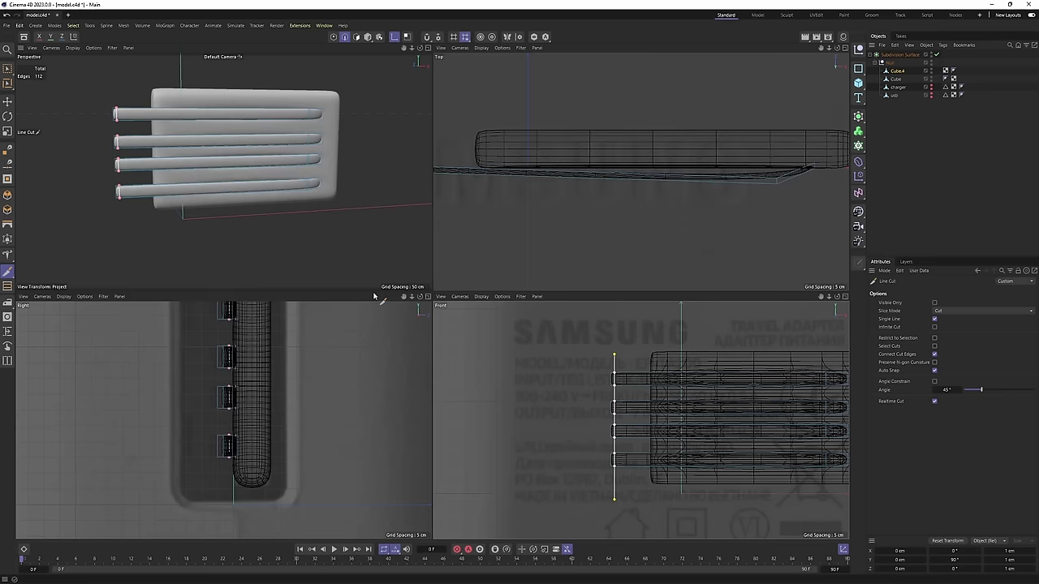
Slice vertically across all four contacts just behind their bend and inspect the cut with smoothing off.
key(F1)
key(F5)
key(F4)
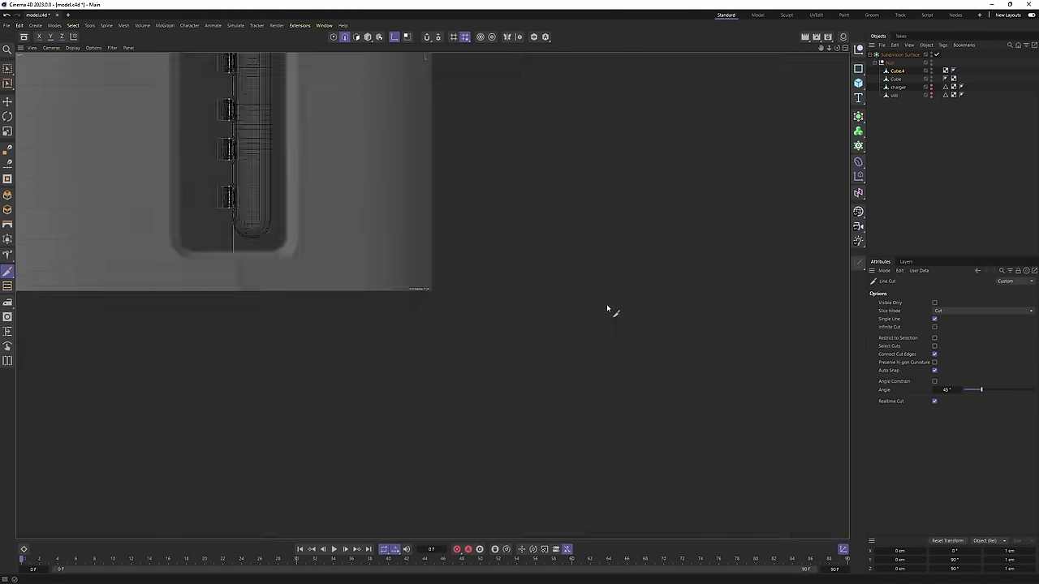
key(0)
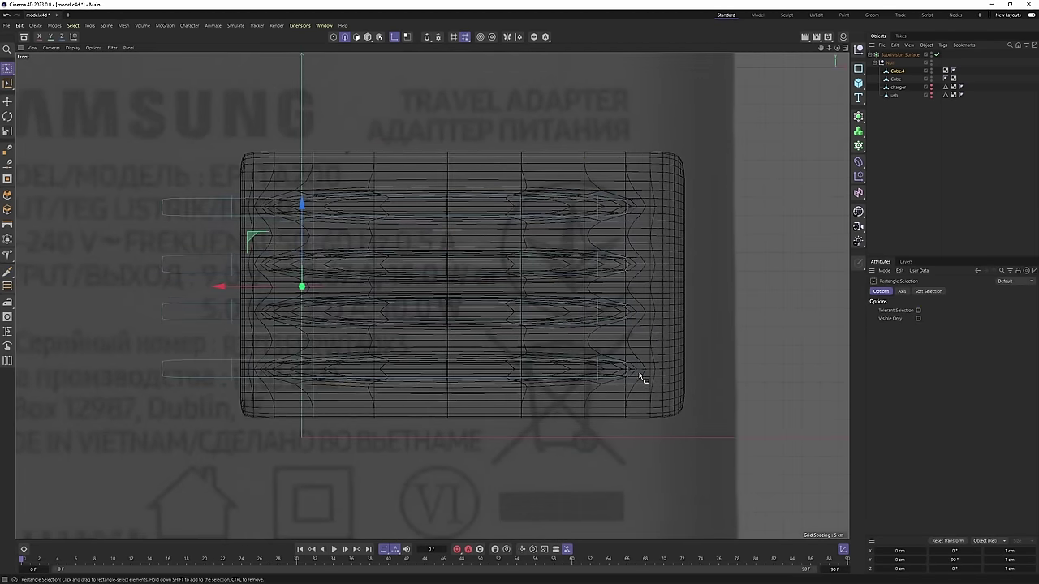
middle_click(596, 276)
middle_click(422, 204)
alt+drag(422, 204, 517, 230)
scroll(517, 219, up, 3)
key(q)
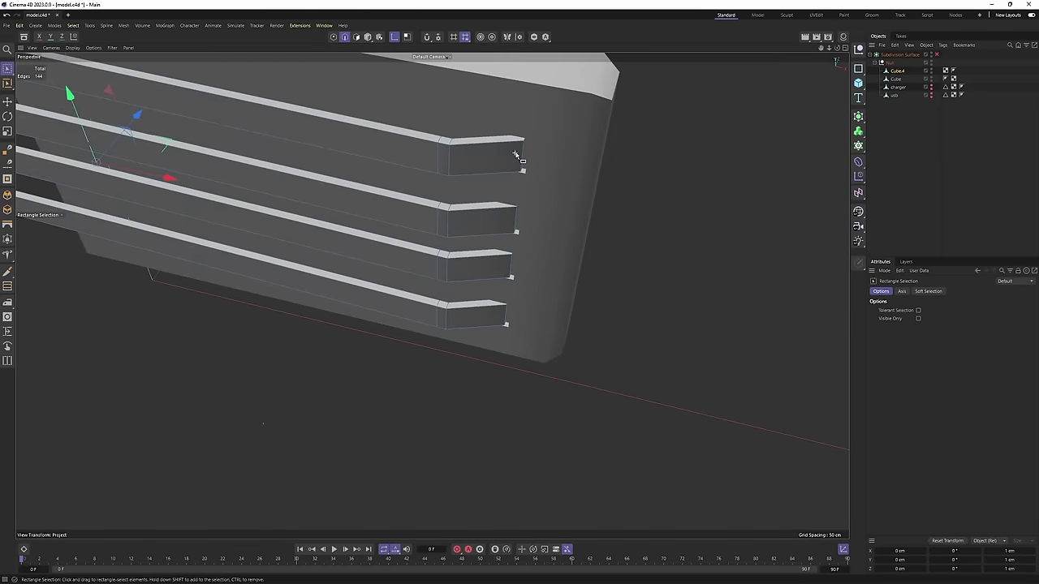
alt+drag(516, 157, 553, 246)
Slice vertically across all four contacts just behind their front tips and compare them with subdivision on and off.
key(F4)
key(k)
key(k)
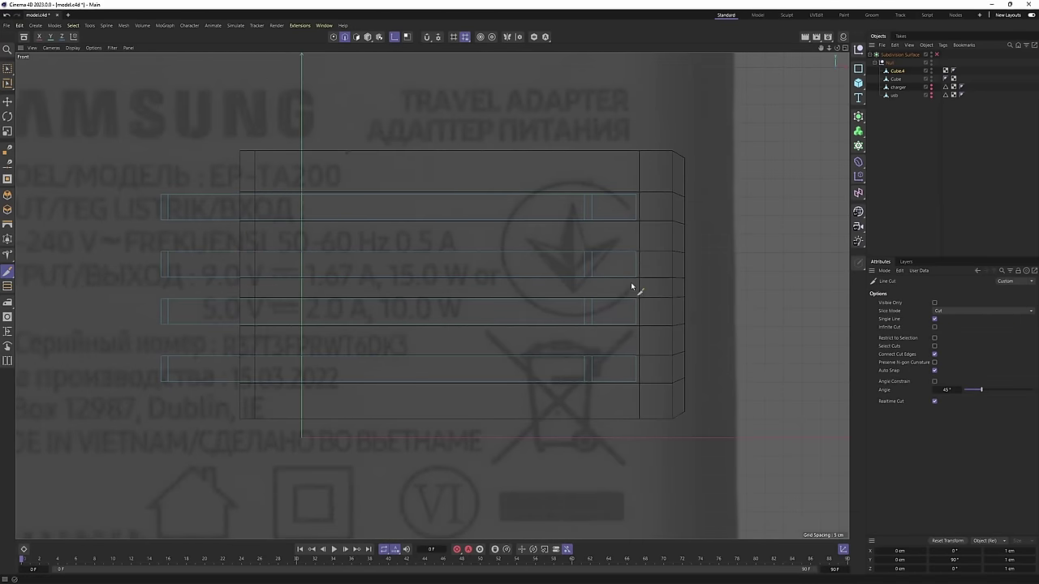
key(q)
key(space)
key(F1)
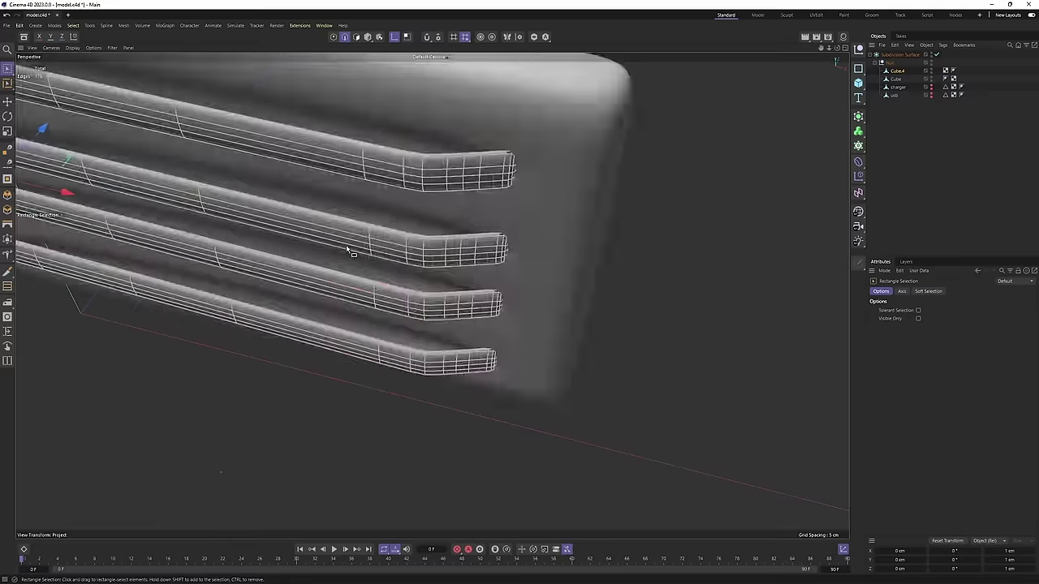
click(917, 190)
alt+drag(530, 220, 508, 195)
scroll(510, 193, up, 1)
key(ctrl+z)
key(q)
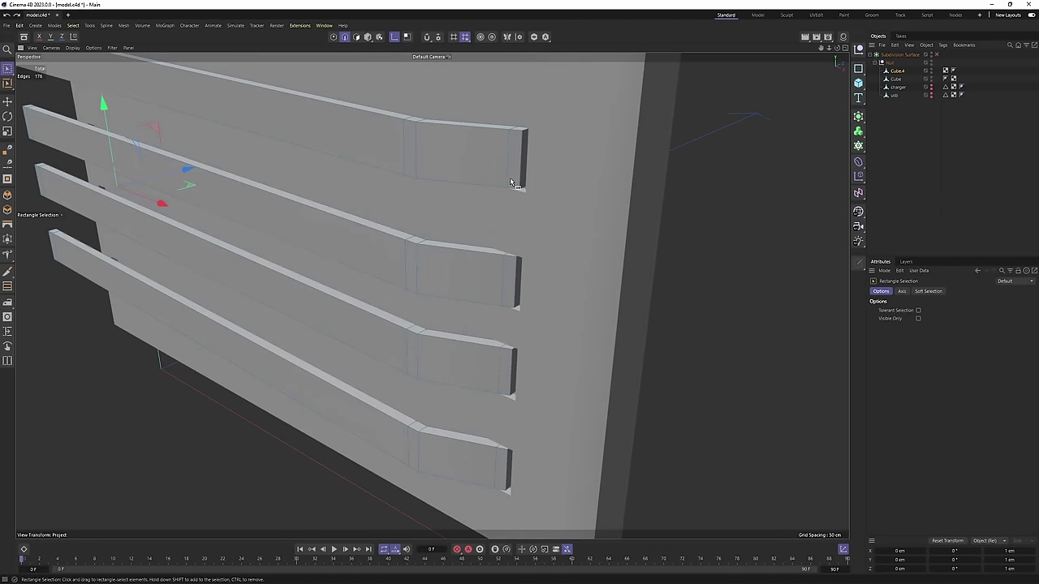
Line-cut the uppermost contact lengthwise just inside its upper and lower edges in the front view.
scroll(516, 182, down, 1)
middle_click(523, 221)
middle_click(706, 400)
scroll(574, 320, up, 1)
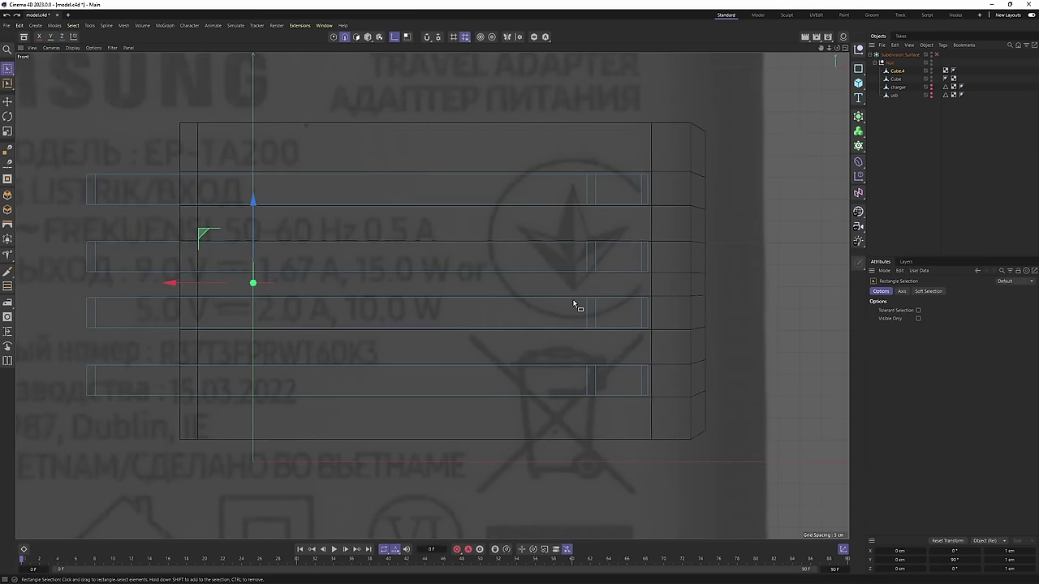
key(k)
key(k)
alt+middle_drag(595, 227, 611, 232)
scroll(611, 232, up, 1)
drag(689, 177, 109, 197)
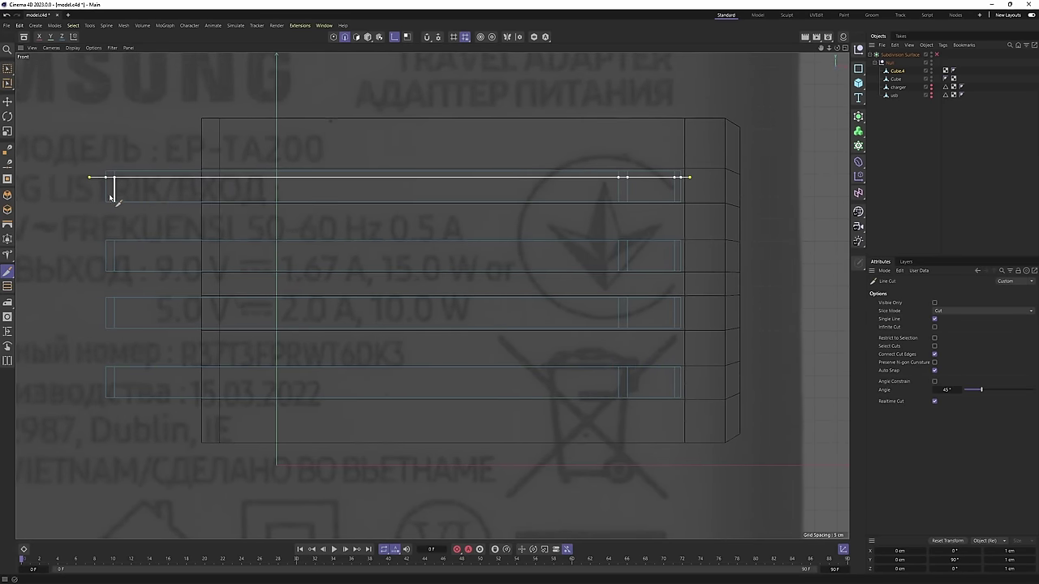
click(86, 192)
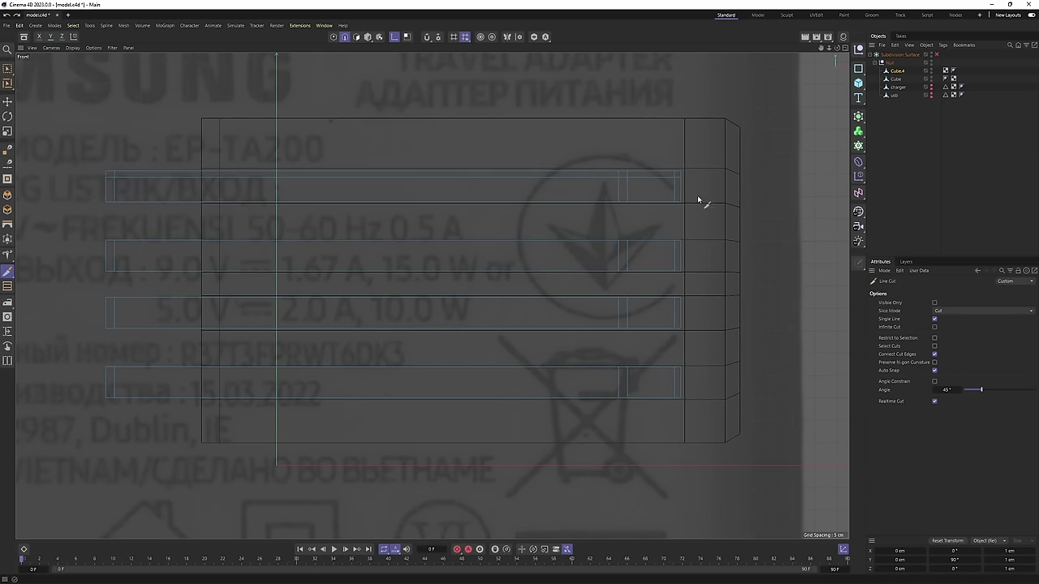
key(Escape)
Line-cut the remaining three contacts lengthwise just inside their upper and lower edges.
scroll(94, 249, up, 1)
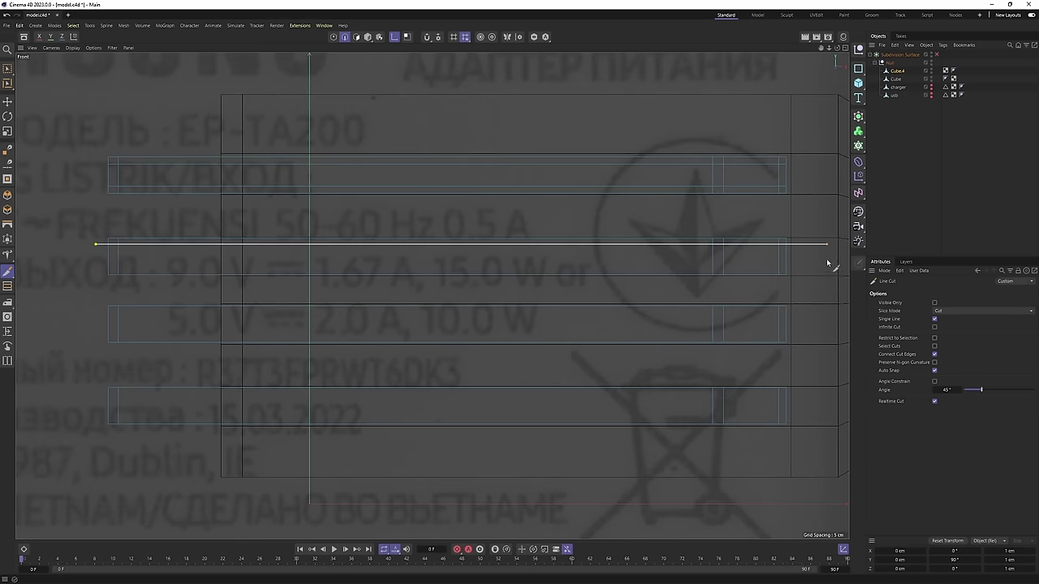
shift+click(827, 261)
click(795, 269)
shift+click(46, 227)
click(87, 313)
shift+click(806, 327)
click(806, 337)
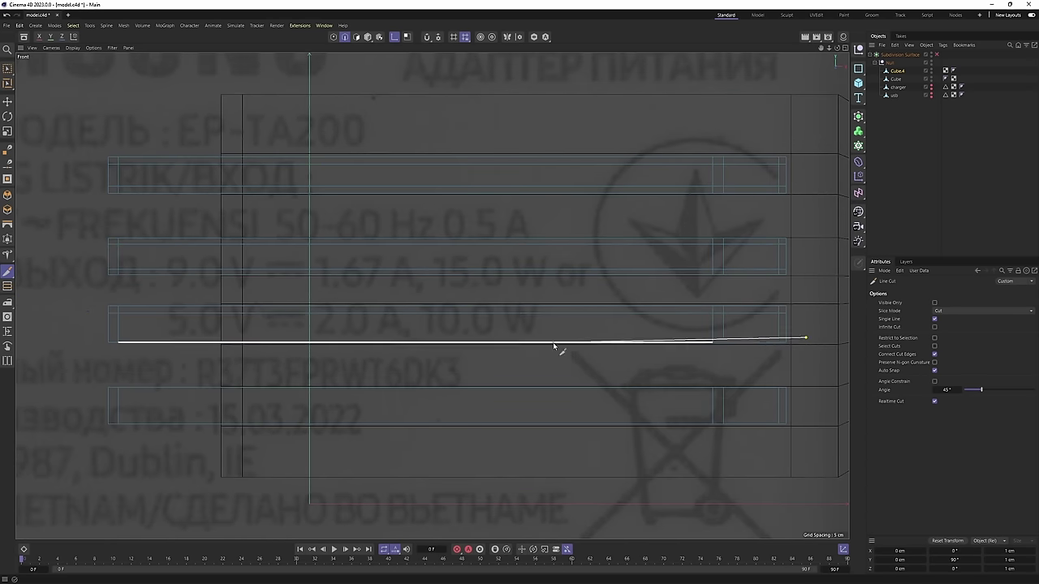
drag(554, 346, 830, 364)
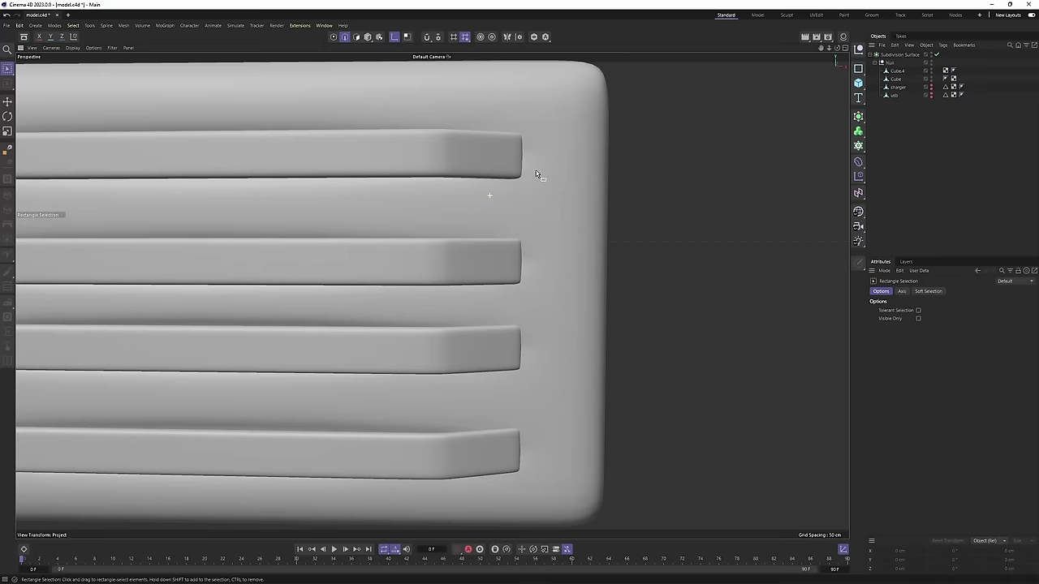
Add loop cuts to the tongue at the grooves' front ends, beside its chamfered front edges and close to its lower edge.
scroll(655, 157, down, 5)
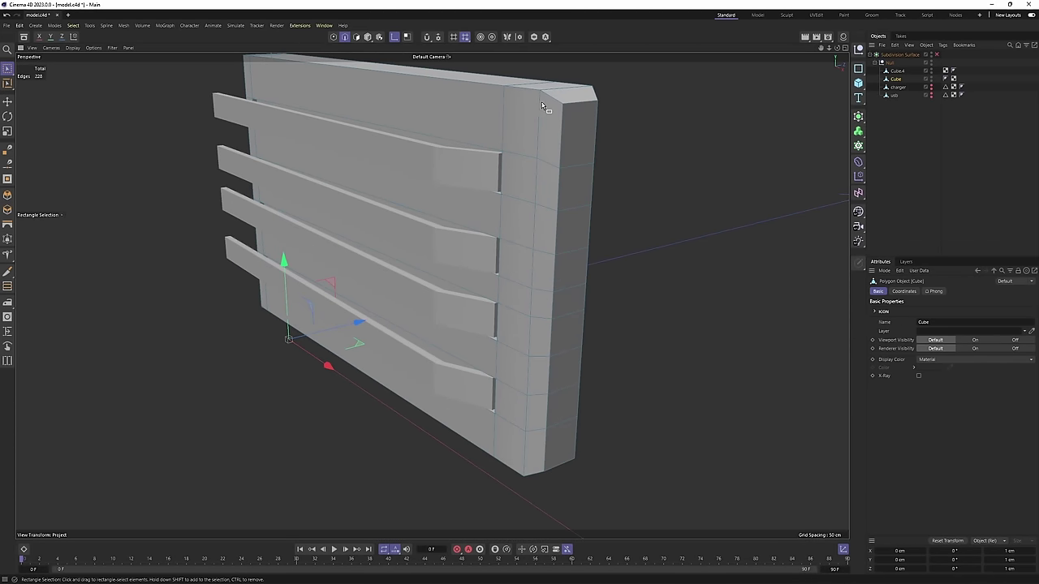
scroll(505, 204, up, 8)
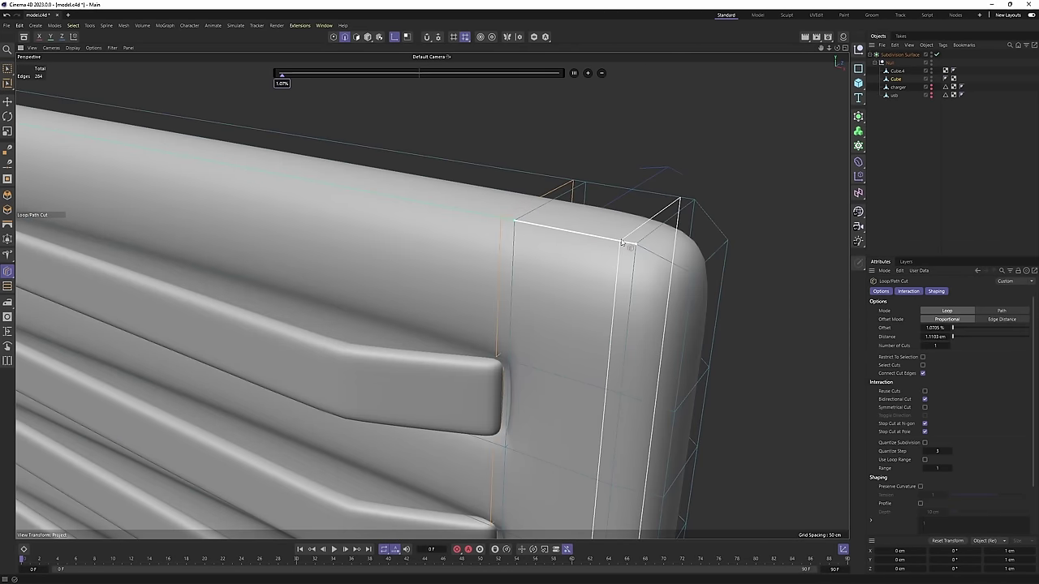
click(622, 242)
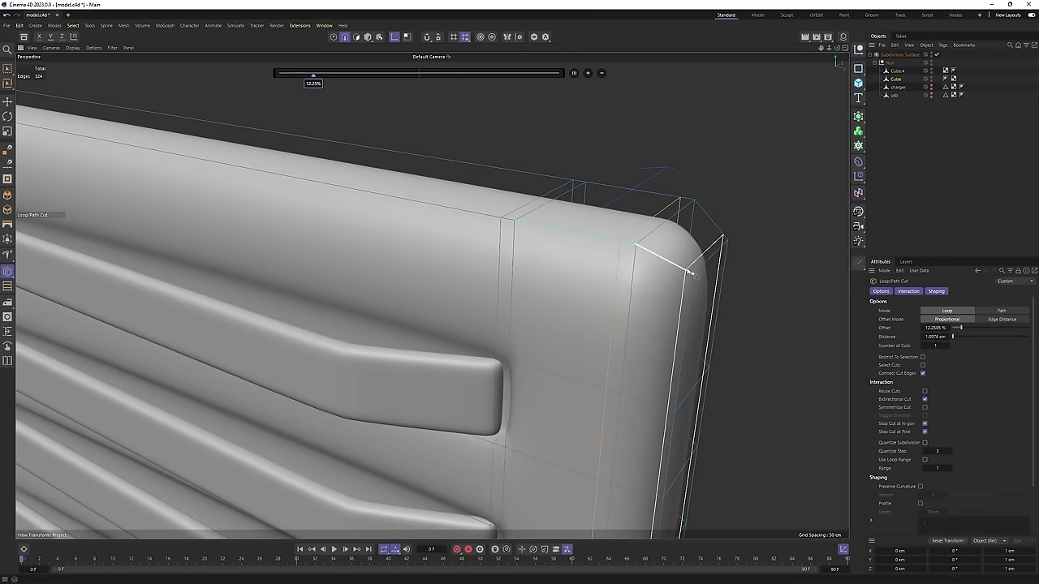
click(694, 287)
alt+drag(694, 289, 605, 296)
alt+right_drag(682, 282, 607, 323)
alt+middle_drag(606, 323, 584, 219)
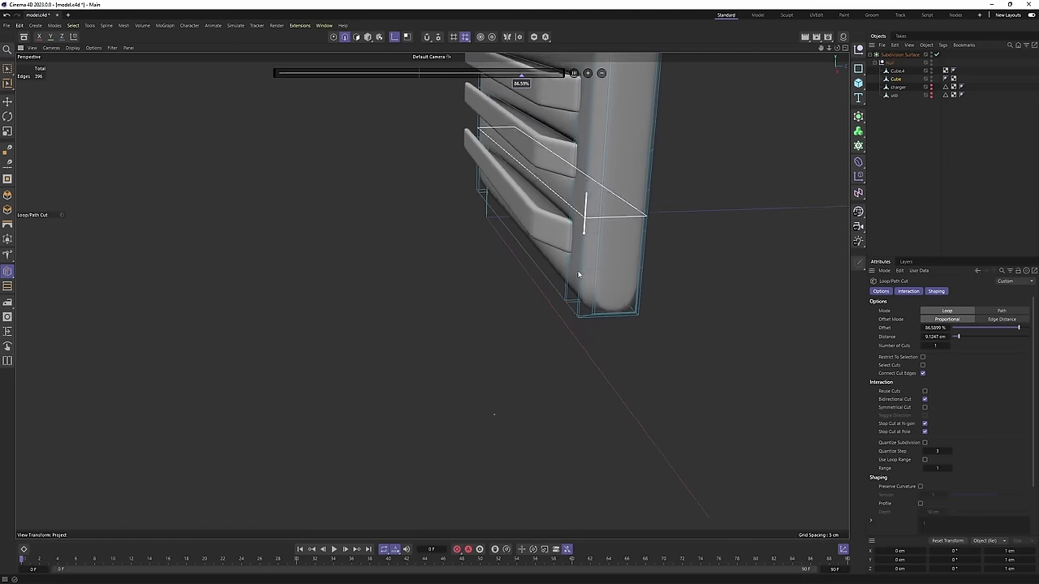
mouse_move(581, 276)
alt+mouse_down()
mouse_move(612, 289)
mouse_move(615, 305)
mouse_move(582, 310)
mouse_move(539, 278)
mouse_move(635, 287)
mouse_move(596, 278)
alt+mouse_up()
click(619, 274)
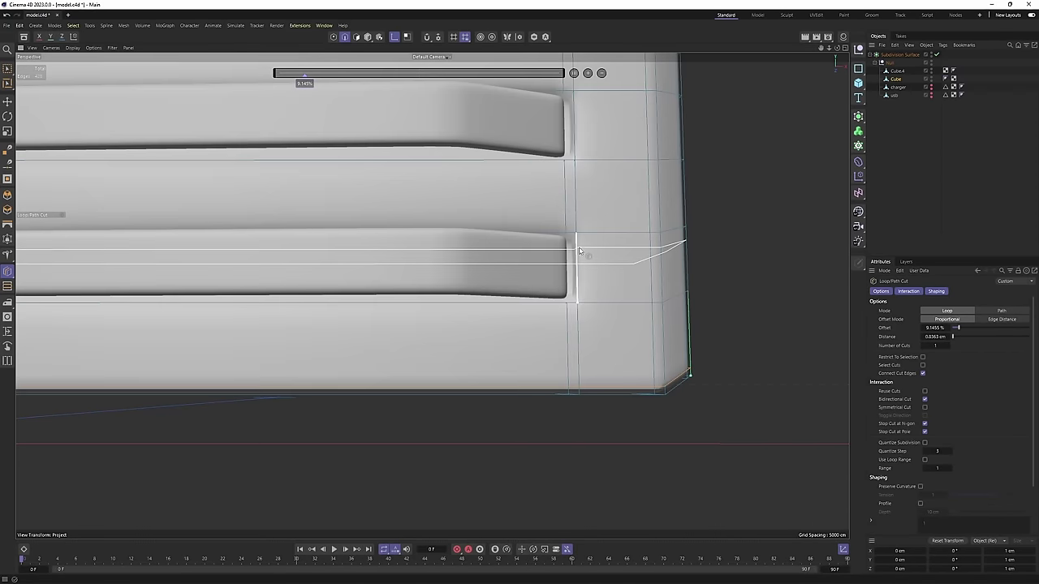
Add horizontal loop cuts to the tongue just inside the upper and lower edges of the contact grooves.
alt+middle_drag(578, 291, 560, 438)
alt+drag(576, 305, 547, 313)
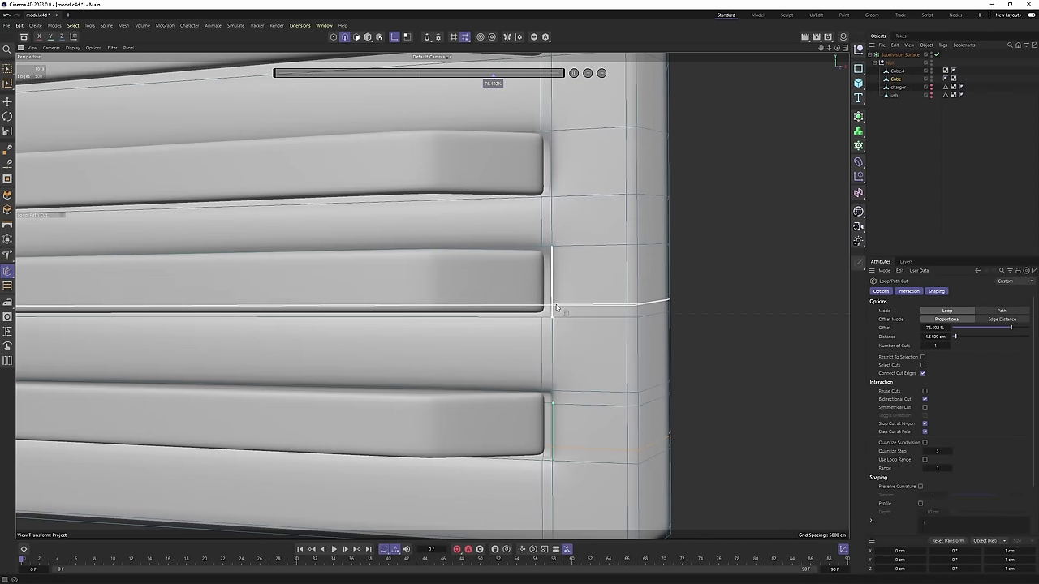
click(555, 149)
alt+middle_drag(556, 156, 536, 334)
click(532, 248)
click(535, 159)
alt+right_drag(540, 161, 551, 178)
scroll(552, 178, down, 5)
Inspect the smoothed tongue, grooves and contacts from several angles, toggling subdivision to check the edge sharpness.
click(1009, 122)
alt+drag(522, 229, 451, 172)
scroll(451, 172, up, 5)
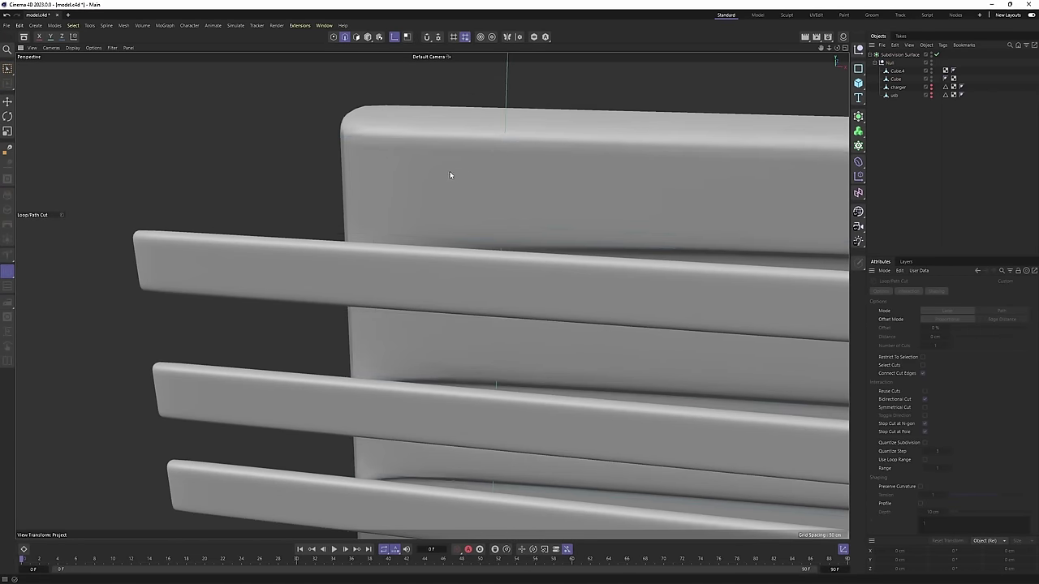
scroll(545, 248, down, 6)
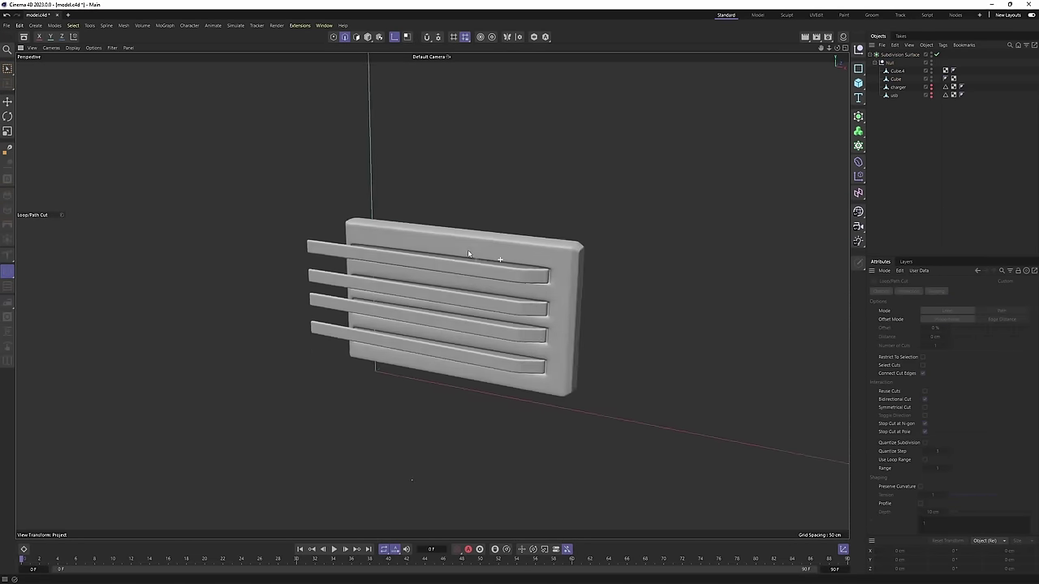
scroll(560, 259, up, 10)
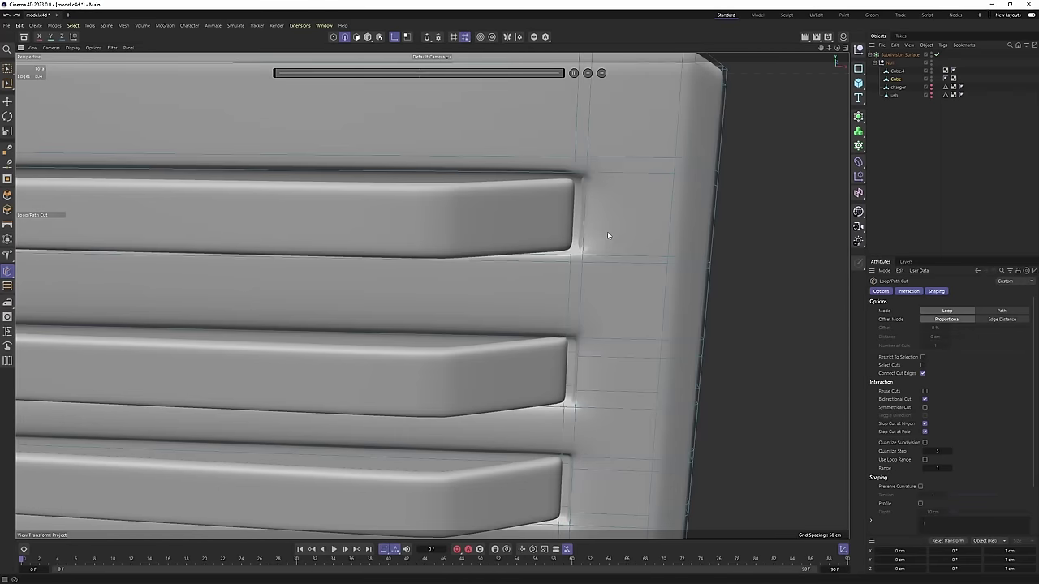
key(q)
key(q)
click(958, 154)
scroll(546, 216, down, 5)
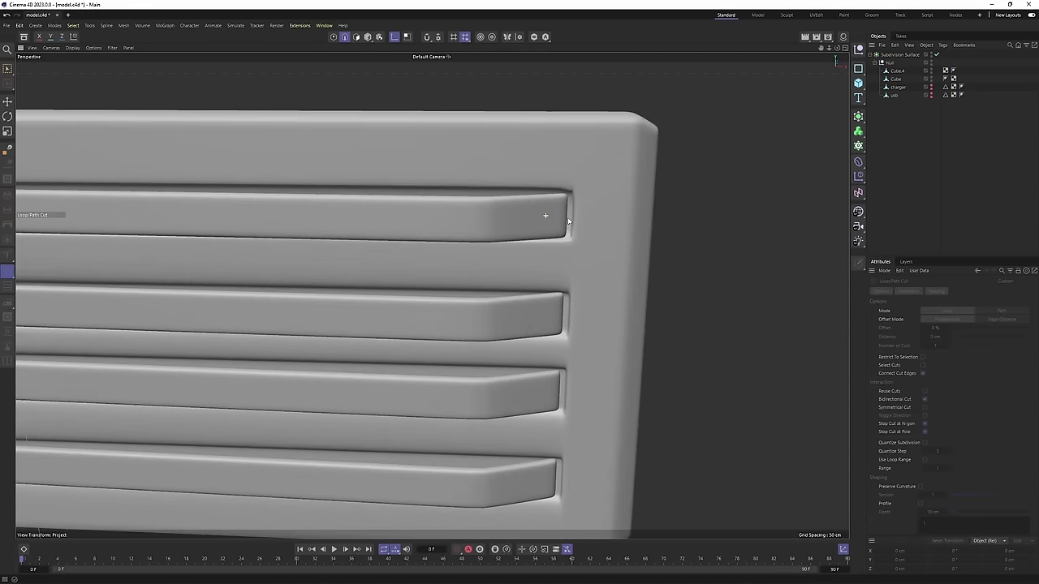
Add horizontal loop cuts to the tongue just outside the upper and lower edges of the contact grooves.
click(590, 202)
alt+drag(591, 203, 591, 206)
key(q)
key(q)
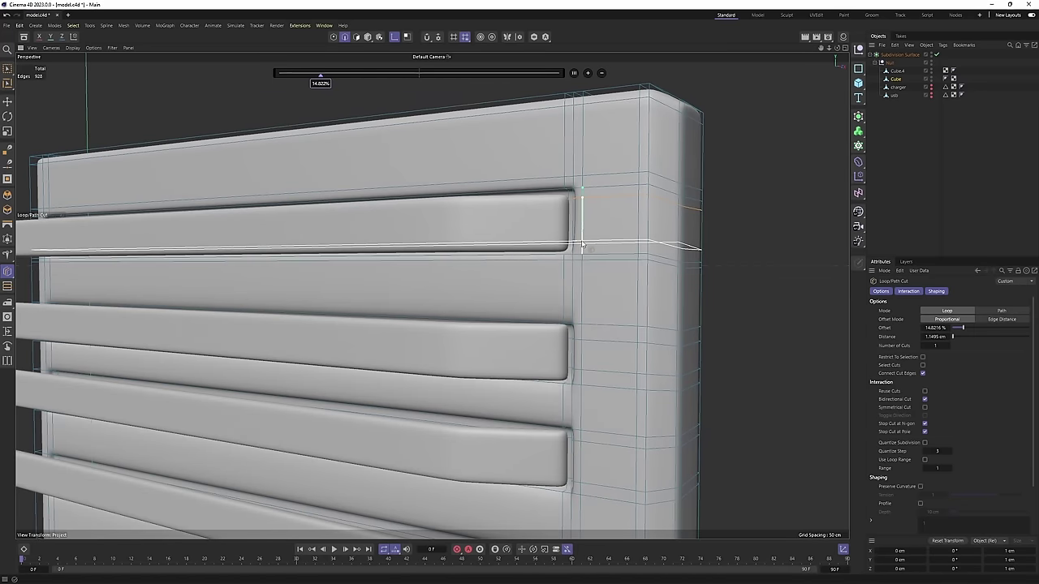
scroll(581, 245, up, 5)
alt+drag(589, 268, 569, 261)
click(574, 285)
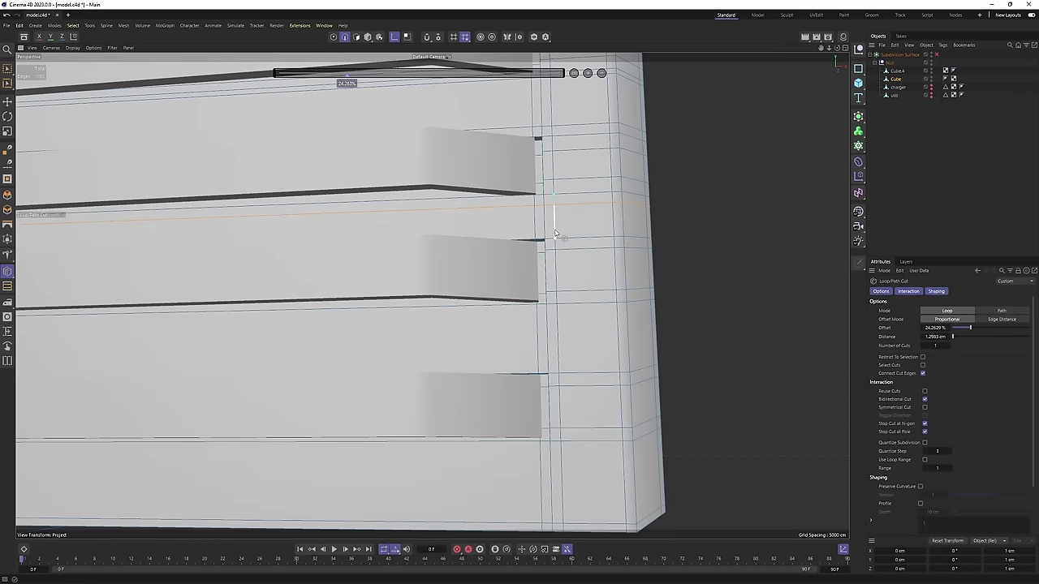
key(q)
scroll(630, 233, up, 3)
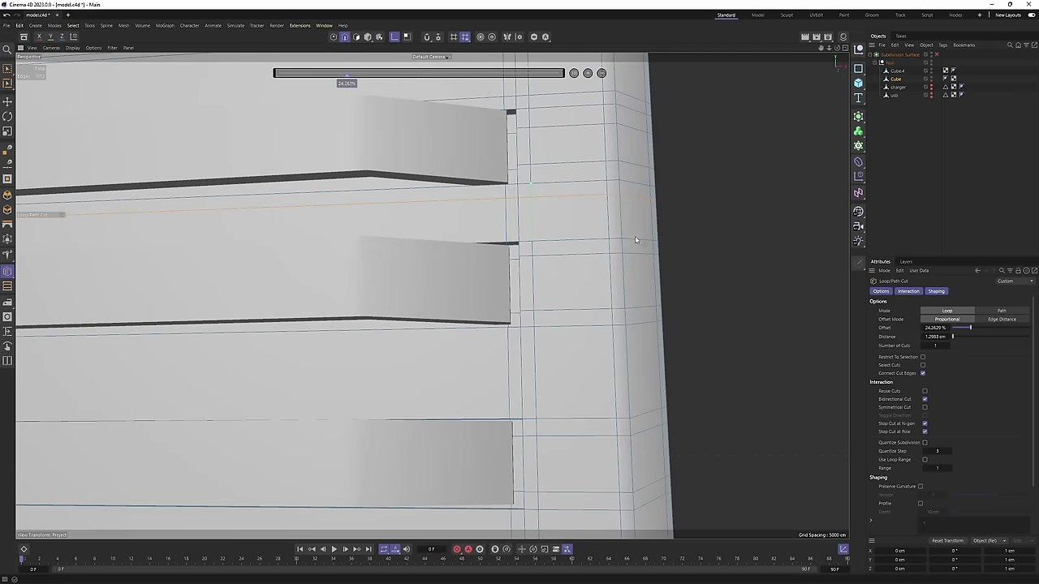
alt+drag(595, 229, 495, 273)
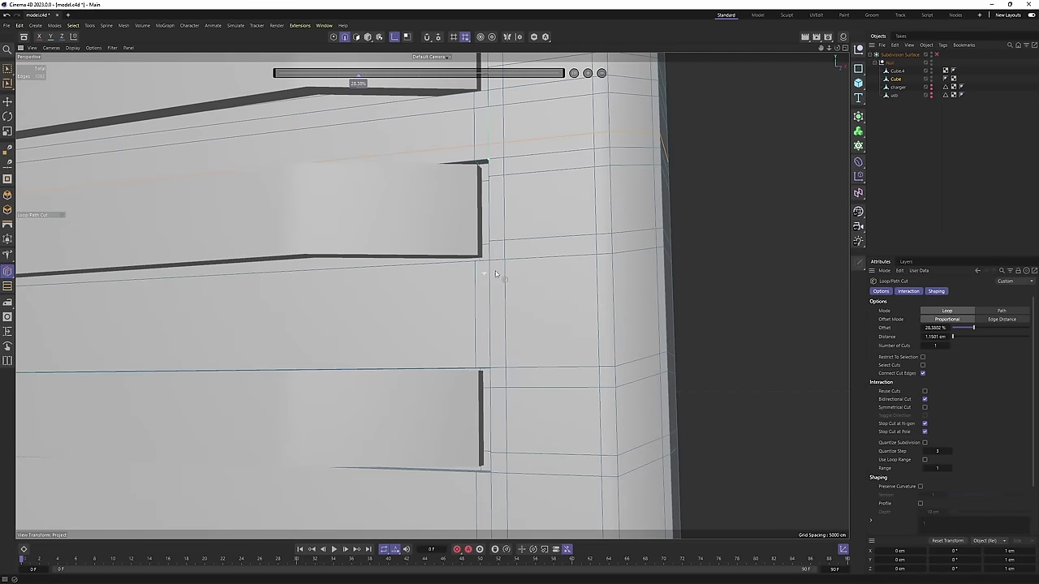
alt+drag(501, 348, 505, 363)
click(505, 363)
Check the sharpness of the groove edges and front corners with subdivision switched on and off.
key(q)
click(1020, 190)
scroll(560, 206, down, 8)
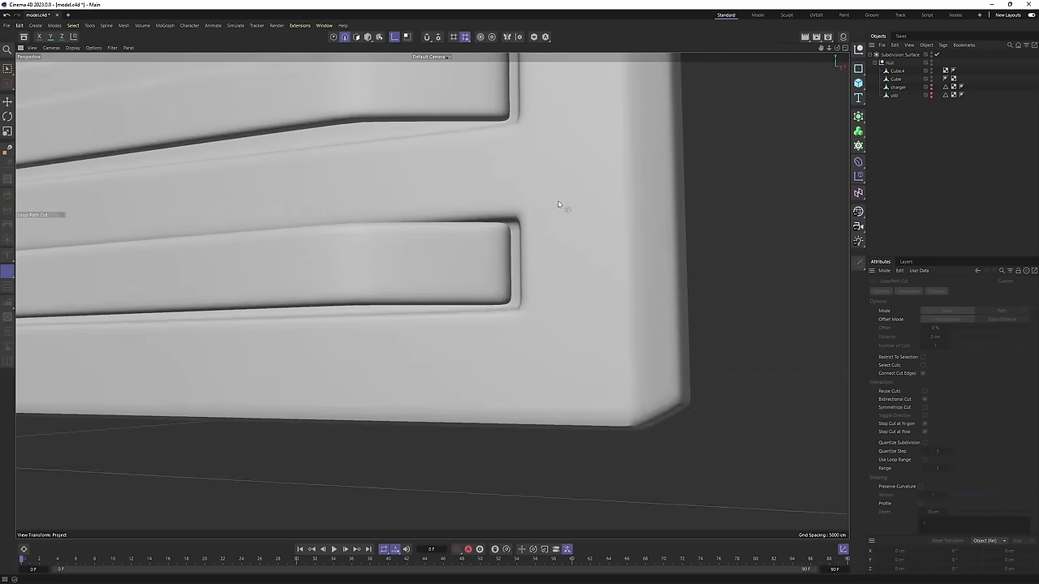
alt+middle_drag(506, 255, 468, 312)
alt+drag(505, 201, 473, 260)
key(q)
key(q)
key(q)
Use the Polygon Pen to weld the points outside the grooves' front corners onto the adjacent vertical loop, forming diagonal corner edges.
key(1)
key(m)
key(e)
alt+middle_drag(485, 201, 482, 248)
alt+right_drag(482, 248, 430, 295)
alt+drag(430, 294, 467, 277)
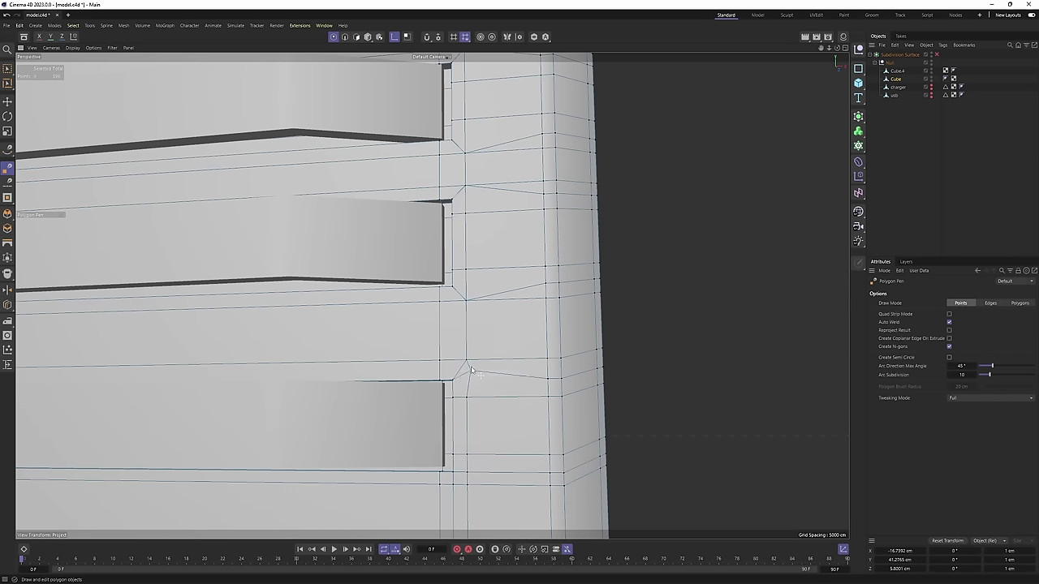
alt+drag(472, 371, 493, 367)
Select the surplus vertical edges between the front groove corners and dissolve them.
key(e)
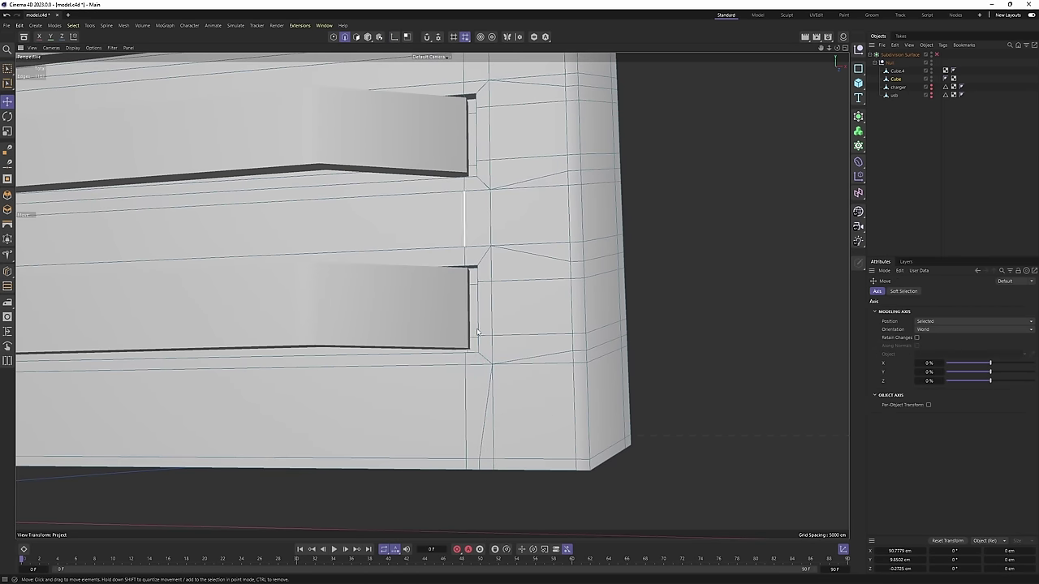
double_click(482, 429)
alt+drag(486, 255, 484, 375)
scroll(484, 376, down, 1)
key(ctrl+BackSpace)
Select the horizontal edge loop wrapping around the tongue from the top groove's corner, and isolate the tongue in the viewport.
scroll(489, 232, down, 3)
alt+drag(487, 224, 486, 186)
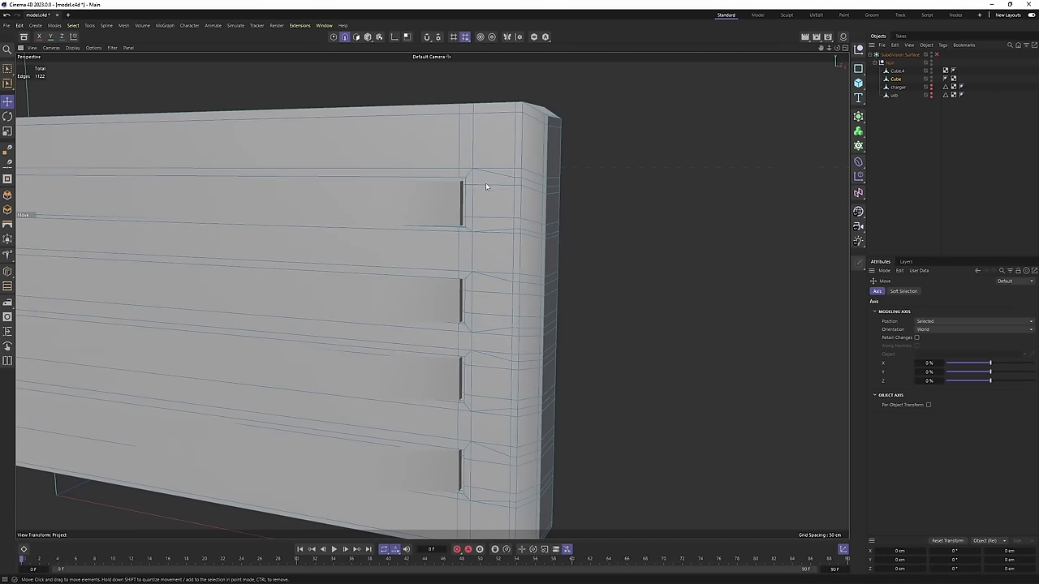
double_click(499, 179)
scroll(496, 182, down, 5)
alt+drag(431, 295, 479, 263)
click(533, 37)
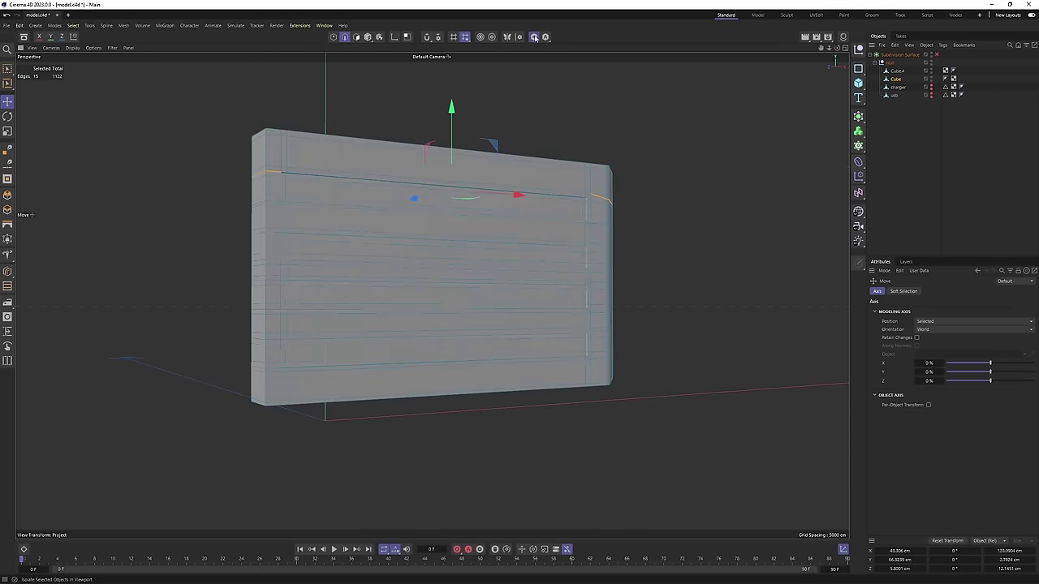
Add a vertical loop cut to the tongue just beyond the rear ends of the grooves.
alt+drag(298, 165, 317, 164)
scroll(317, 164, up, 3)
scroll(276, 192, down, 1)
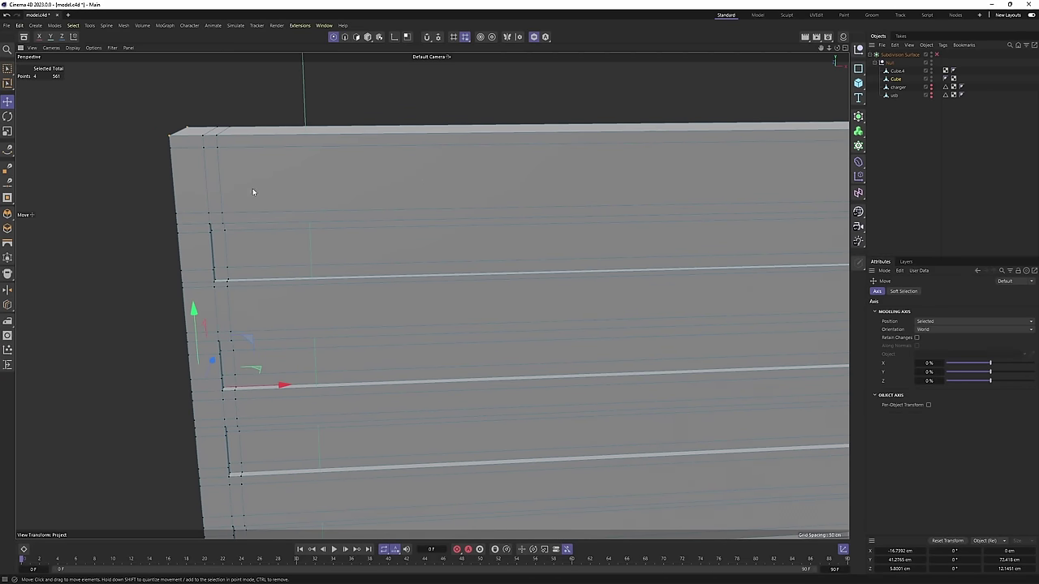
key(k)
key(l)
click(201, 230)
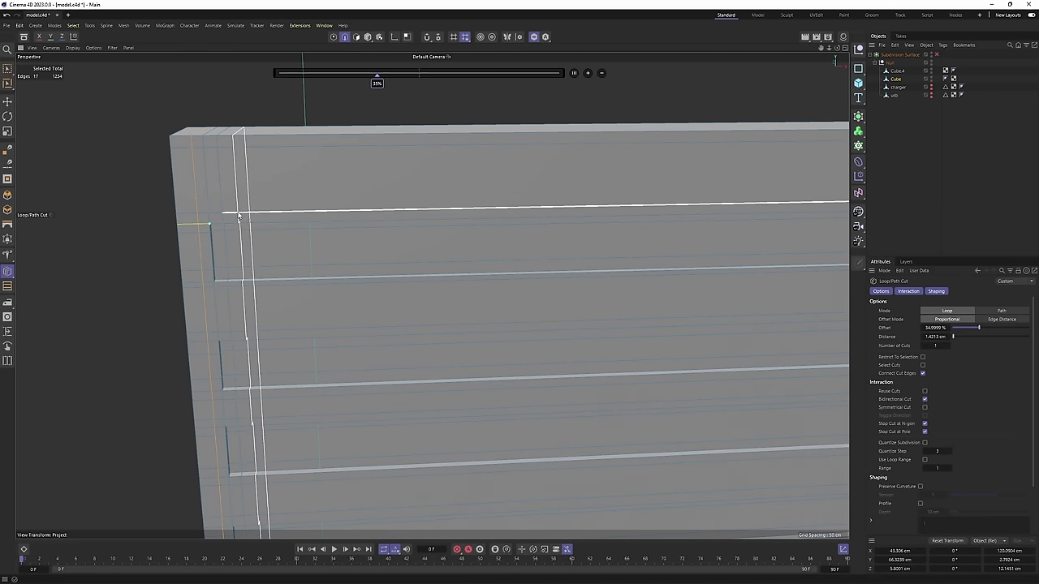
scroll(221, 214, up, 1)
mouse_move(221, 213)
alt+mouse_down()
mouse_move(269, 176)
mouse_move(227, 203)
alt+mouse_up()
key(Return)
key(Return)
Weld the points outside the grooves' rear corners onto the adjacent vertical loop with the Polygon Pen, and dissolve the leftover vertical edges.
key(m)
key(e)
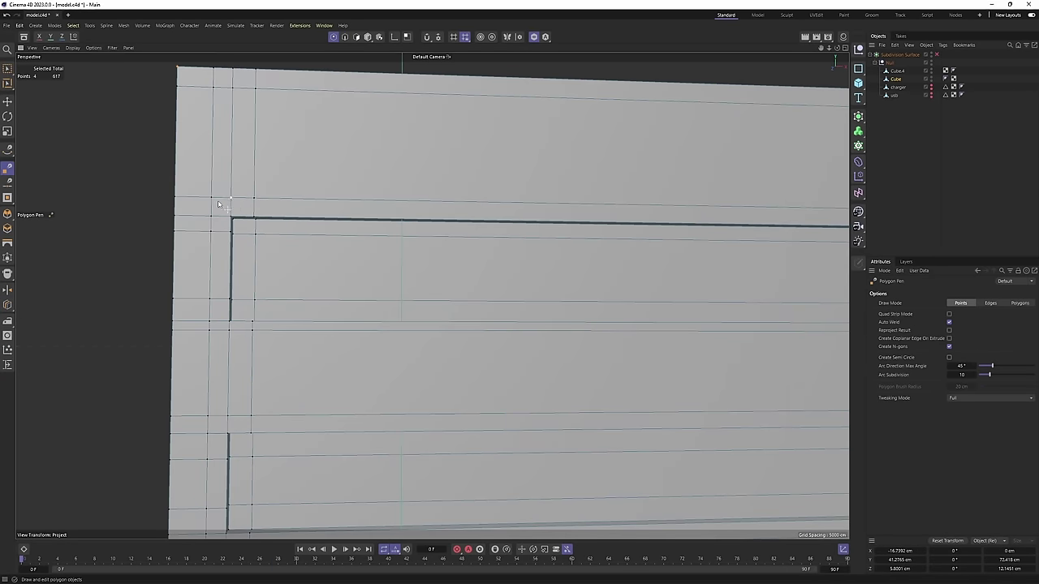
click(211, 197)
alt+middle_drag(216, 329, 235, 233)
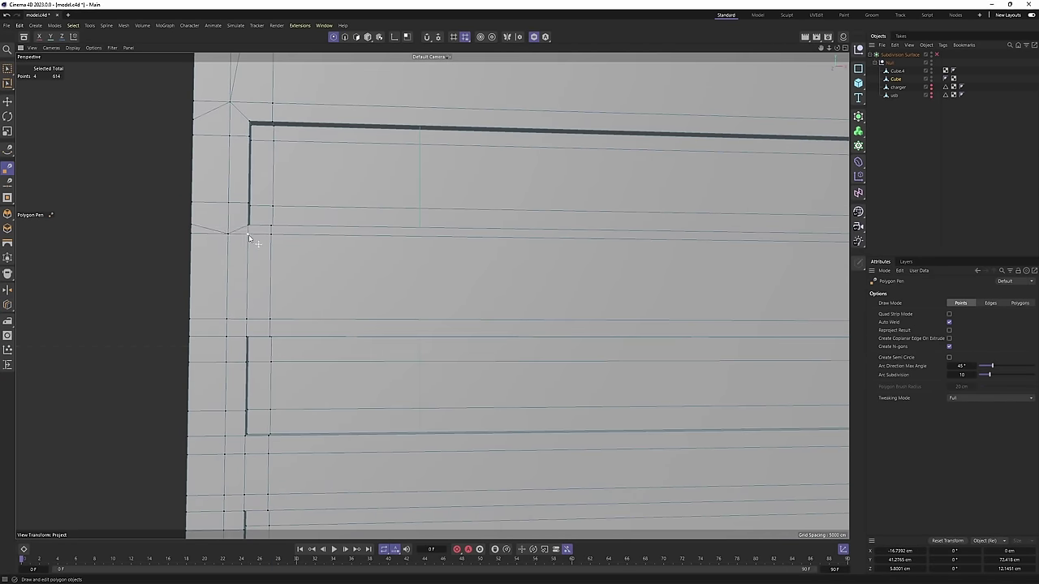
drag(227, 238, 227, 237)
alt+middle_drag(240, 323, 263, 233)
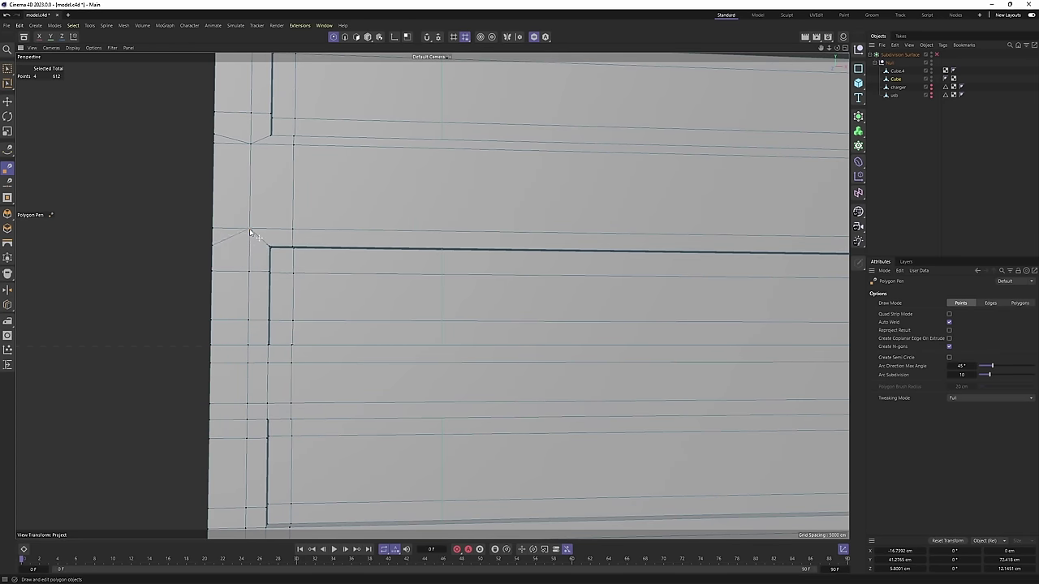
drag(250, 231, 250, 230)
alt+middle_drag(256, 268, 271, 164)
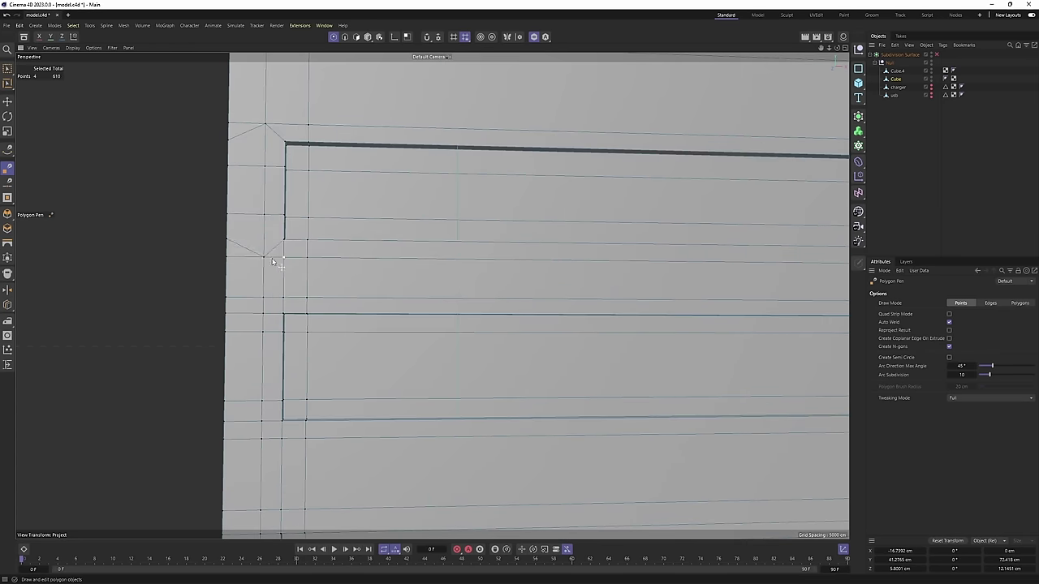
alt+middle_drag(273, 262, 300, 233)
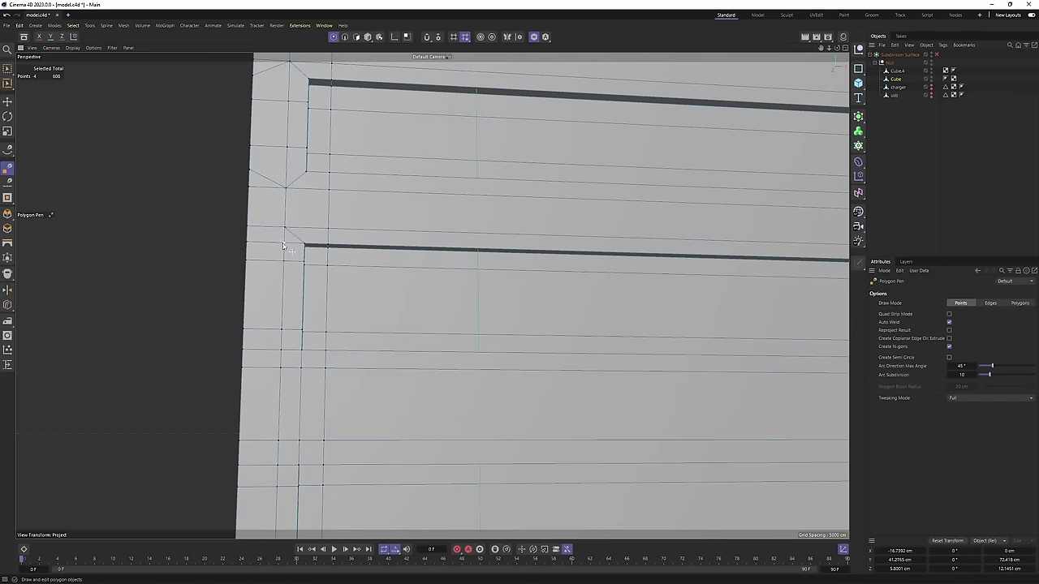
drag(283, 243, 285, 228)
alt+middle_drag(293, 335, 299, 223)
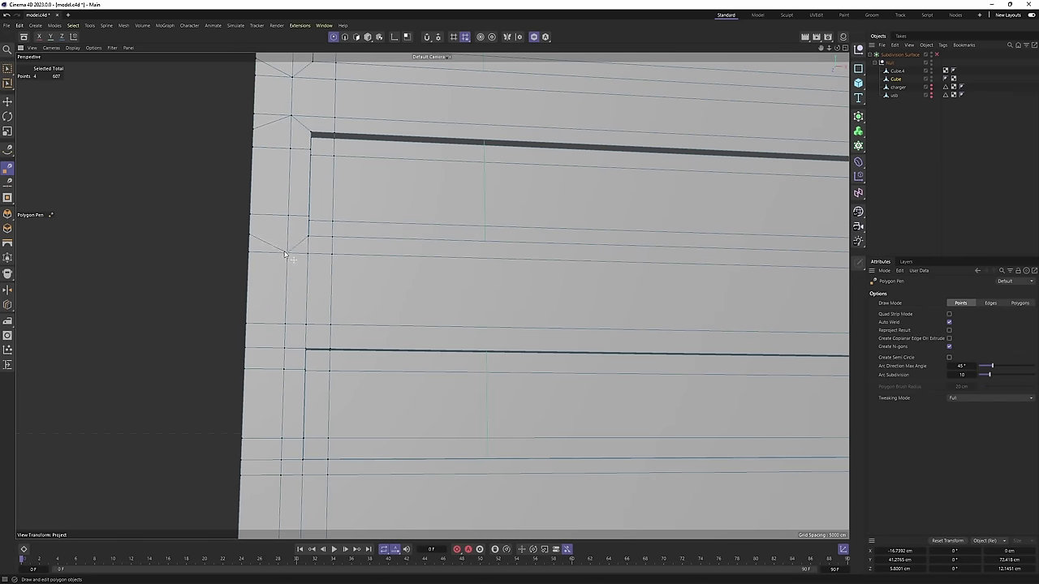
alt+drag(283, 330, 297, 306)
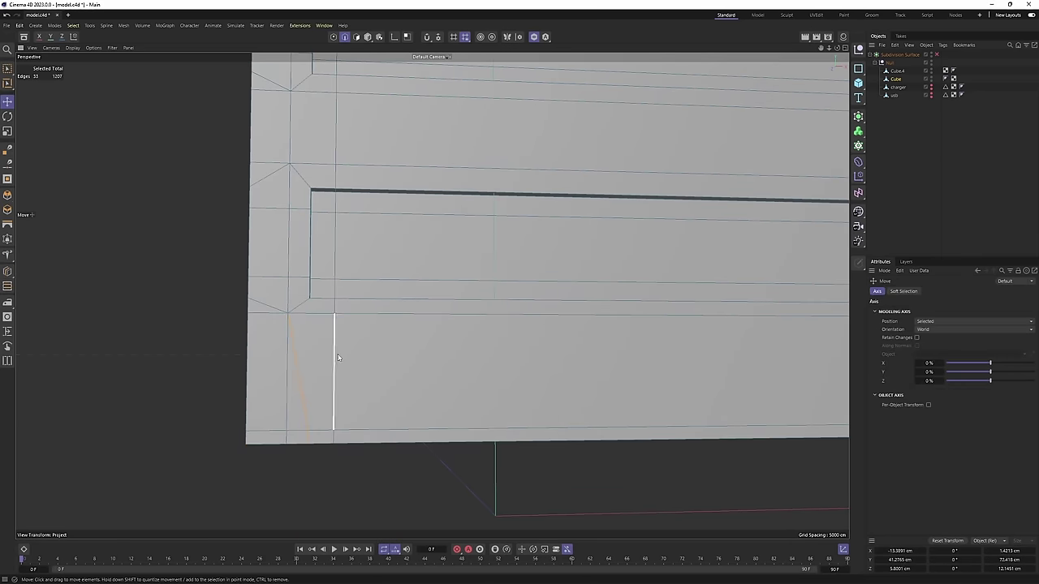
alt+drag(339, 358, 350, 188)
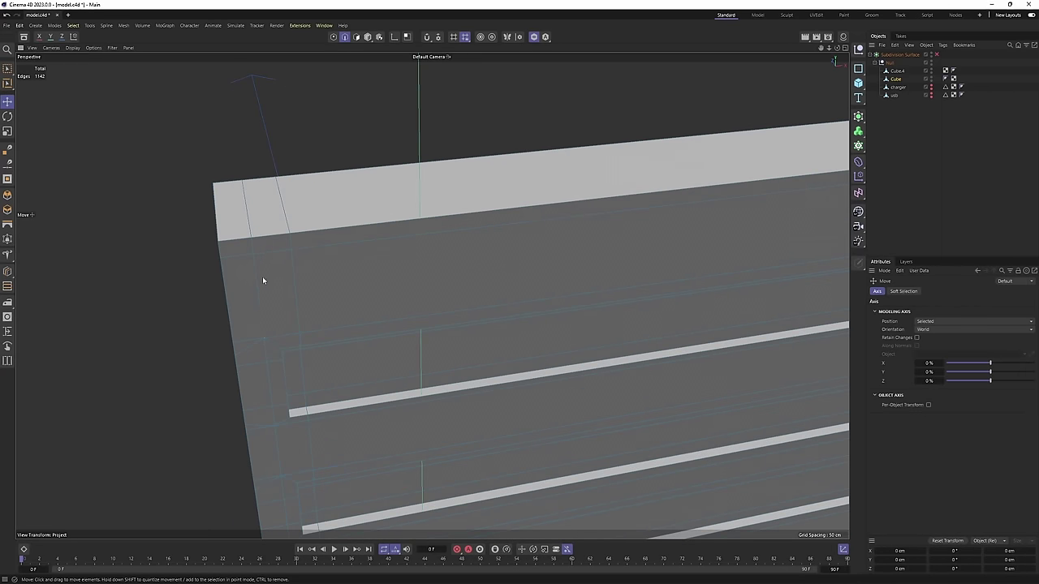
Select the horizontal edge loops running from the groove corners around the tongue's sides and back, and dissolve them.
alt+drag(262, 281, 301, 203)
click(286, 240)
scroll(298, 311, down, 2)
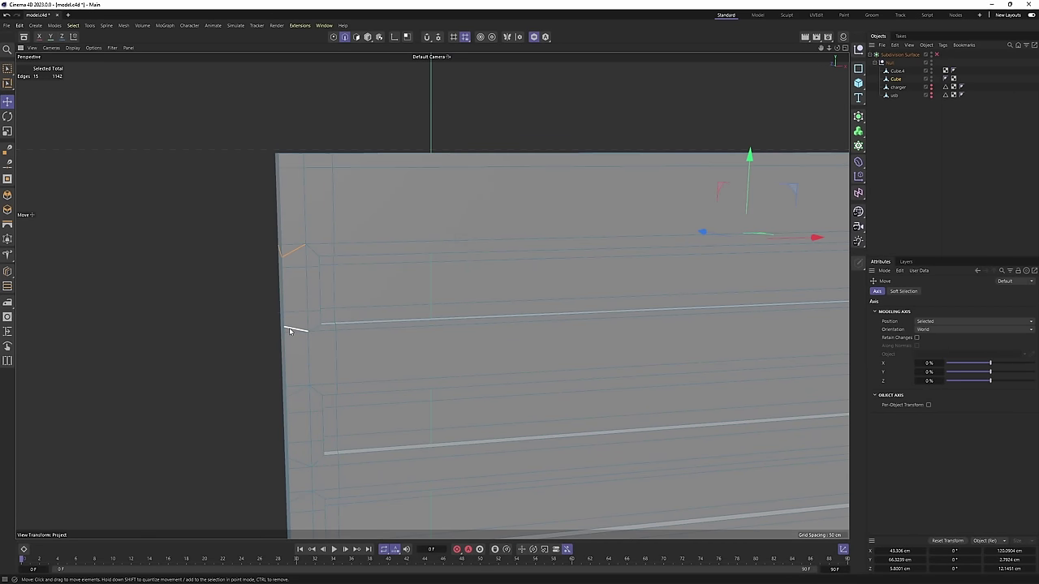
shift+double_click(291, 330)
alt+middle_drag(303, 368, 308, 276)
scroll(308, 279, up, 4)
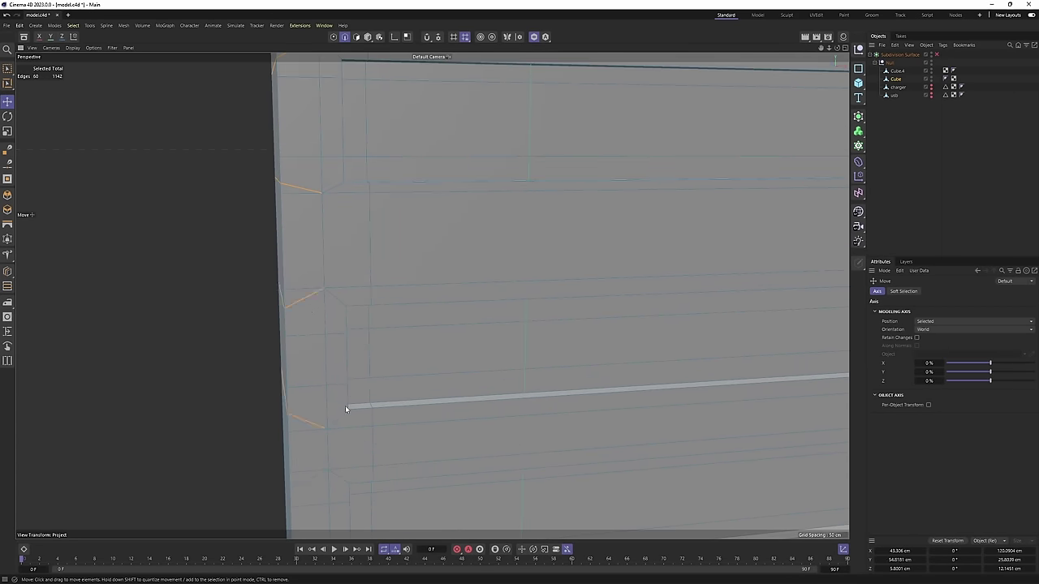
scroll(346, 408, down, 3)
alt+drag(322, 293, 322, 321)
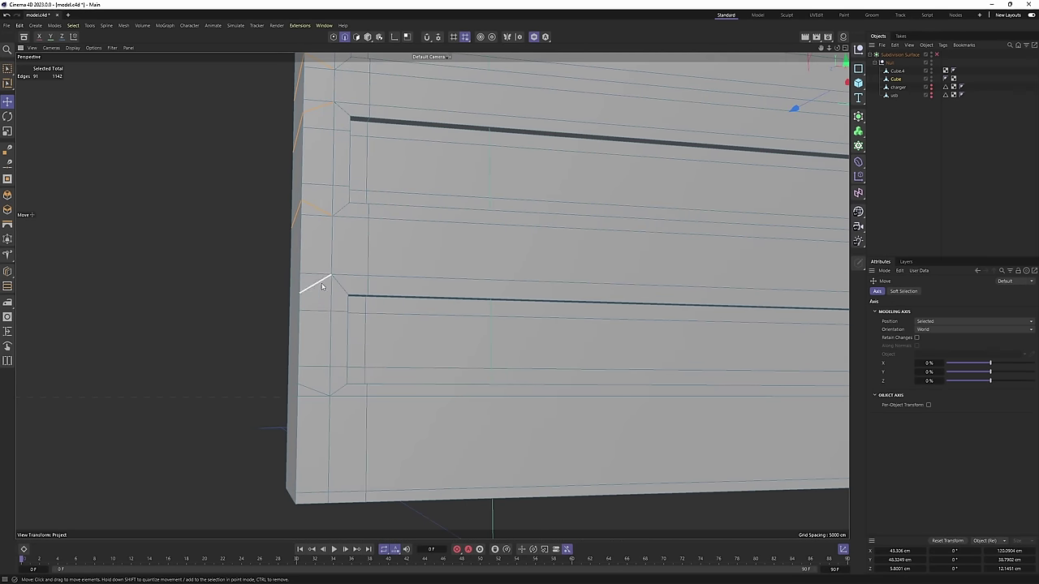
alt+drag(311, 392, 551, 181)
alt+right_drag(551, 182, 563, 220)
alt+drag(564, 220, 668, 249)
Examine the cleaned-up tongue and grooves with subdivision on, and return to object mode outside isolation.
key(q)
click(971, 176)
key(ctrl+z)
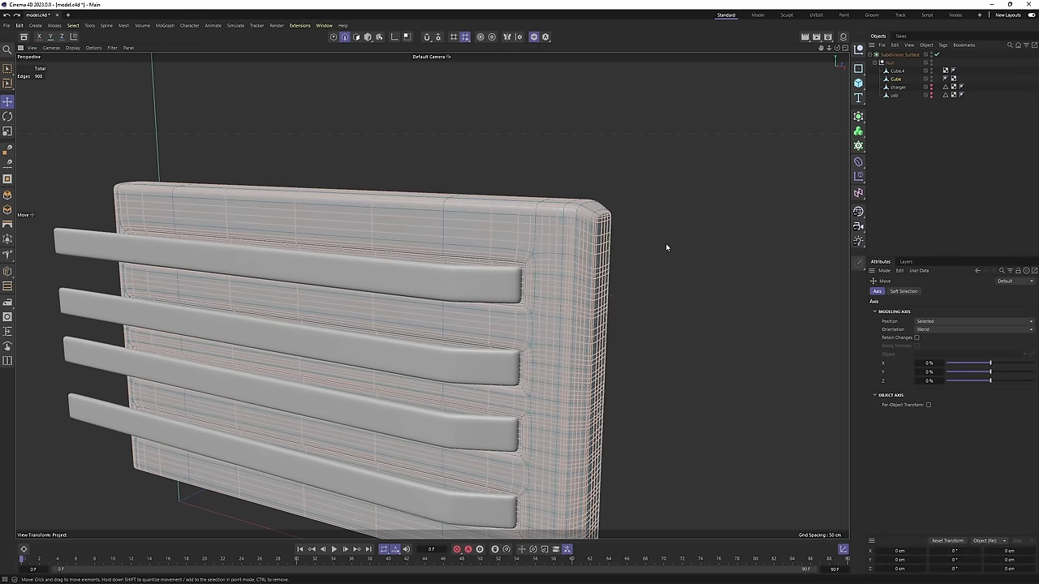
key(q)
alt+right_drag(524, 185, 491, 205)
key(Return)
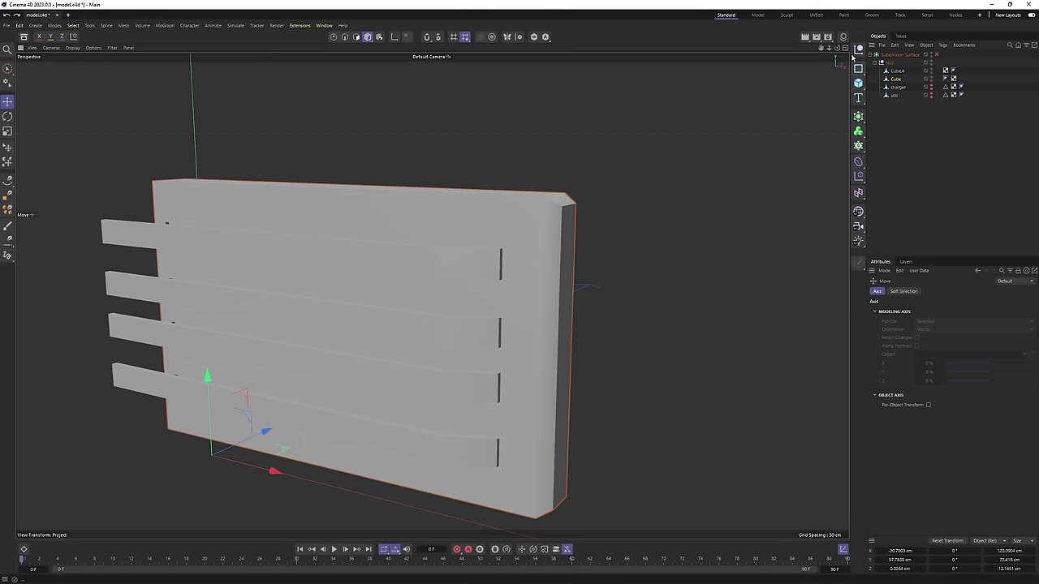
Unhide the charger and usb objects and turn the Subdivision Surface on for the whole adapter.
alt+click(931, 88)
click(930, 102)
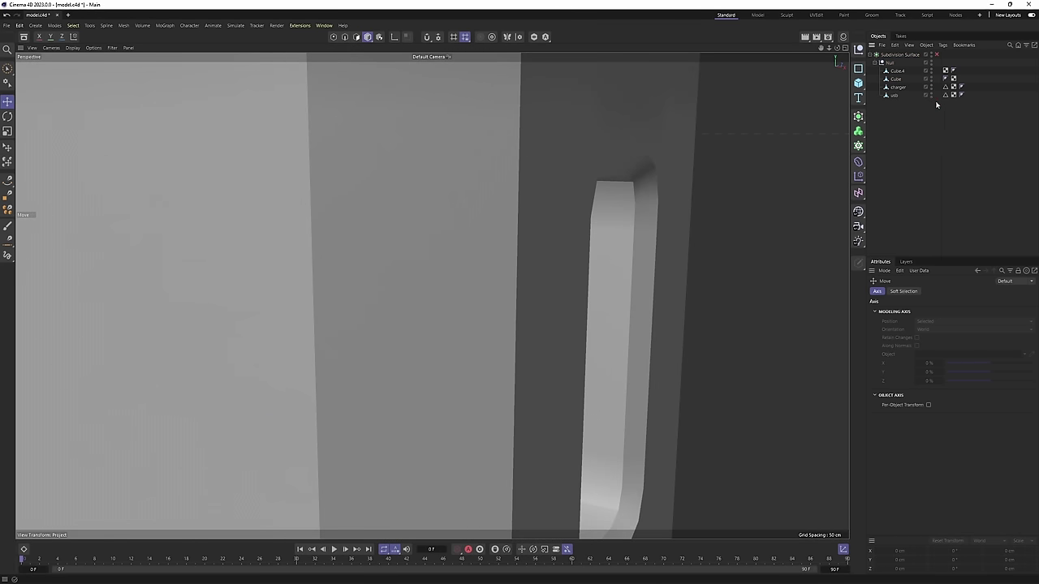
click(936, 54)
click(939, 193)
scroll(506, 211, down, 6)
alt+drag(541, 210, 455, 211)
scroll(541, 217, up, 2)
alt+drag(538, 217, 568, 218)
alt+right_drag(568, 217, 484, 247)
alt+drag(557, 241, 440, 215)
scroll(487, 236, up, 3)
scroll(441, 216, up, 2)
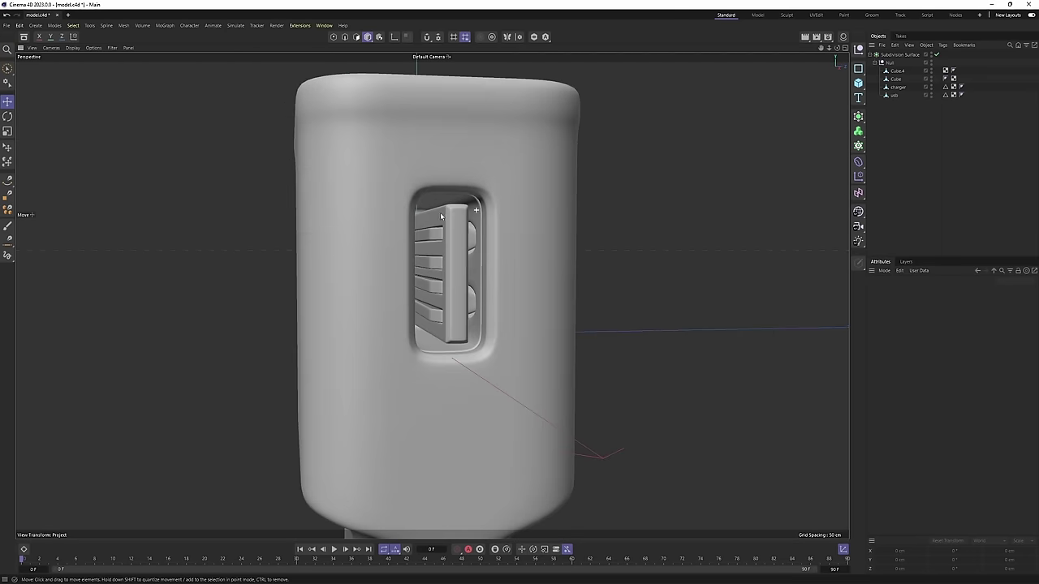
Enable the SSAO viewport effect and inspect the smoothed adapter and its port from several angles.
click(94, 48)
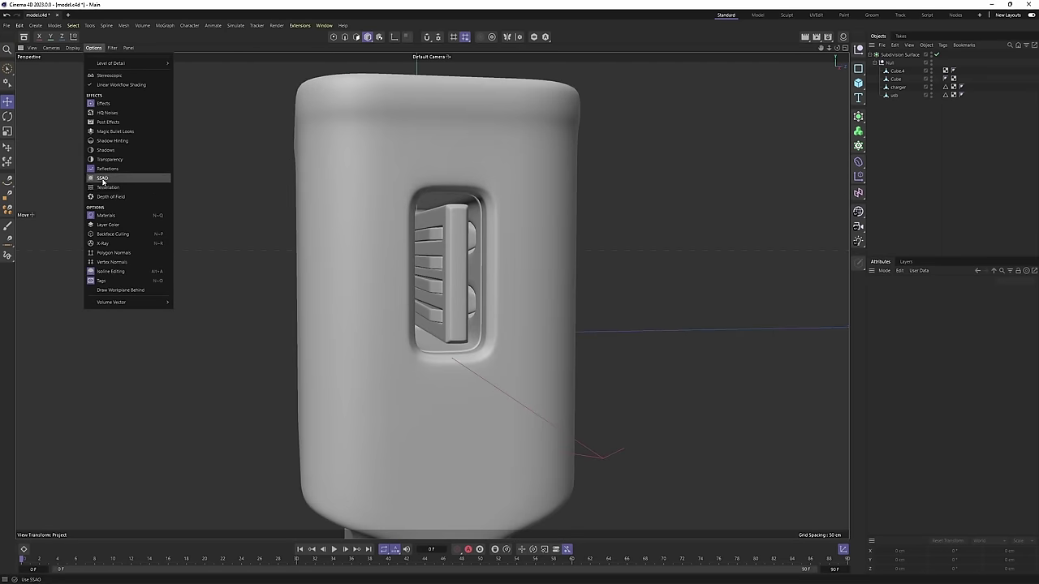
click(103, 181)
scroll(510, 216, down, 3)
mouse_move(510, 216)
alt+mouse_down()
mouse_move(337, 217)
mouse_move(346, 235)
mouse_move(432, 215)
alt+mouse_up()
scroll(432, 215, up, 3)
alt+drag(432, 215, 498, 203)
alt+right_drag(503, 230, 431, 295)
alt+drag(497, 227, 442, 200)
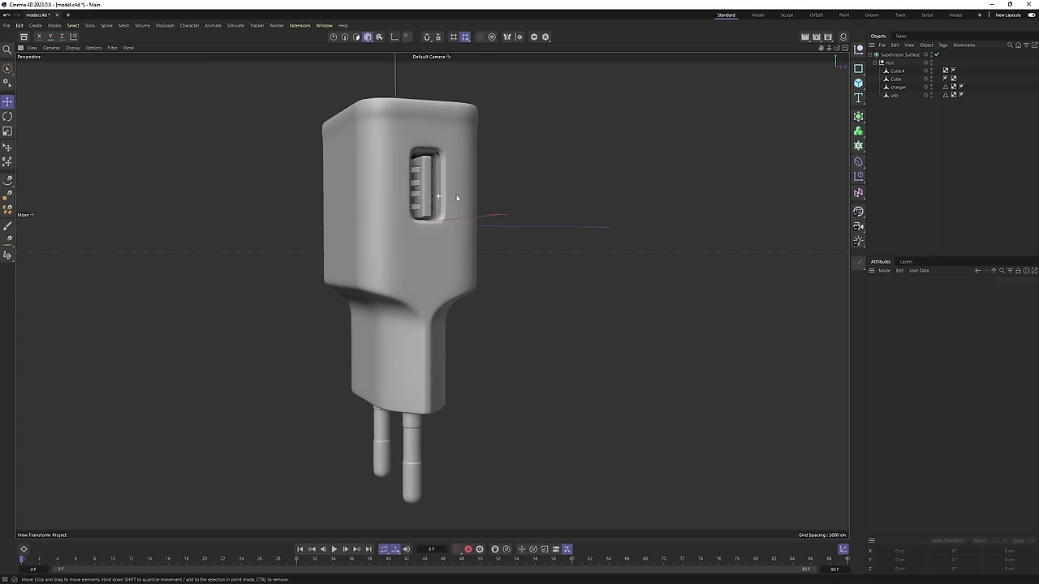
alt+right_drag(445, 199, 487, 207)
alt+drag(458, 207, 487, 213)
alt+right_drag(487, 213, 447, 243)
alt+drag(447, 243, 479, 240)
Move the tongue and its contacts together about 1.5 cm along Z inside the USB port.
alt+right_drag(479, 240, 459, 241)
alt+drag(459, 241, 432, 253)
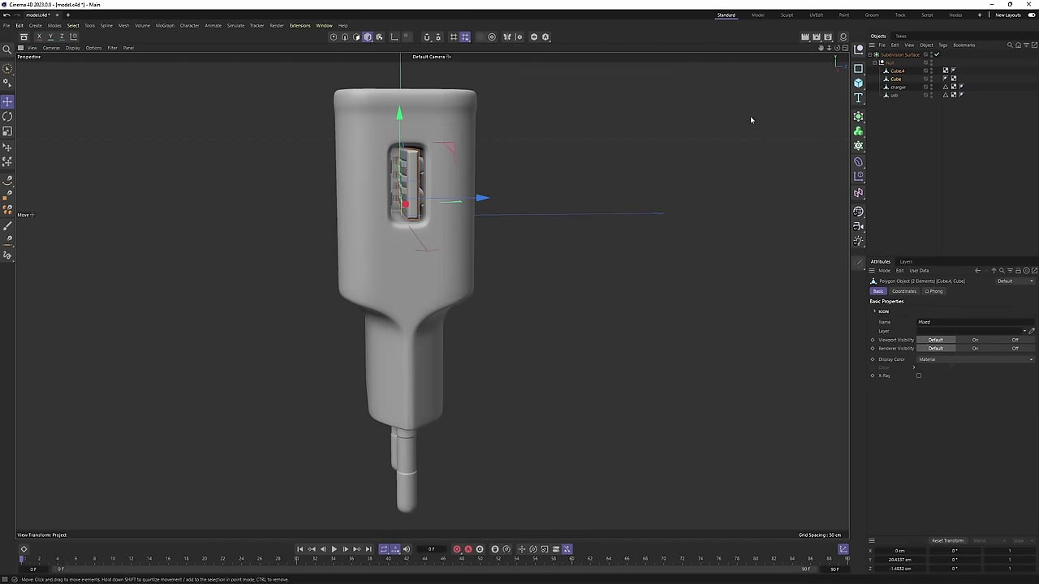
alt+right_drag(385, 211, 449, 203)
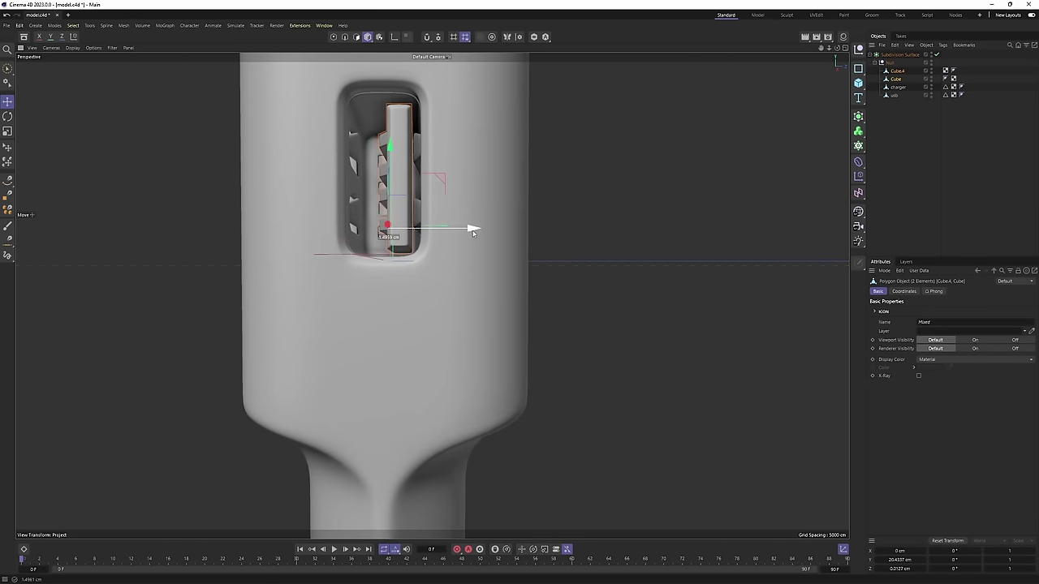
click(978, 179)
Switch off the Subdivision Surface to expose the low-poly geometry at the charger's plug end.
alt+drag(446, 209, 471, 222)
alt+right_drag(471, 222, 362, 248)
alt+drag(362, 249, 544, 280)
scroll(522, 295, up, 2)
alt+drag(614, 319, 620, 287)
click(900, 55)
click(937, 54)
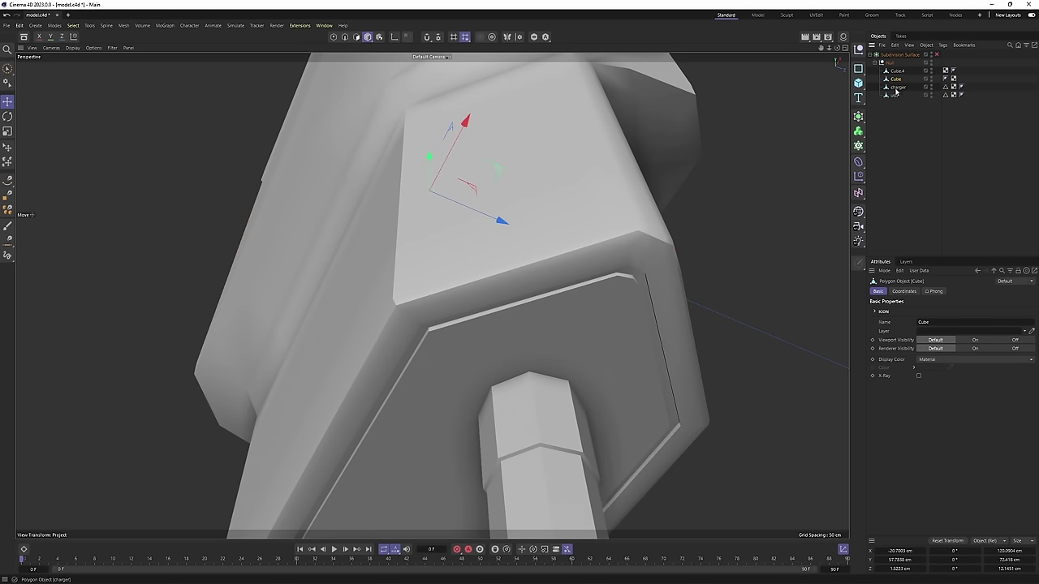
Select the charger's sloped rim polygons around the plug-end face by phong break and flatten them to 0 cm along Y.
alt+drag(835, 157, 650, 250)
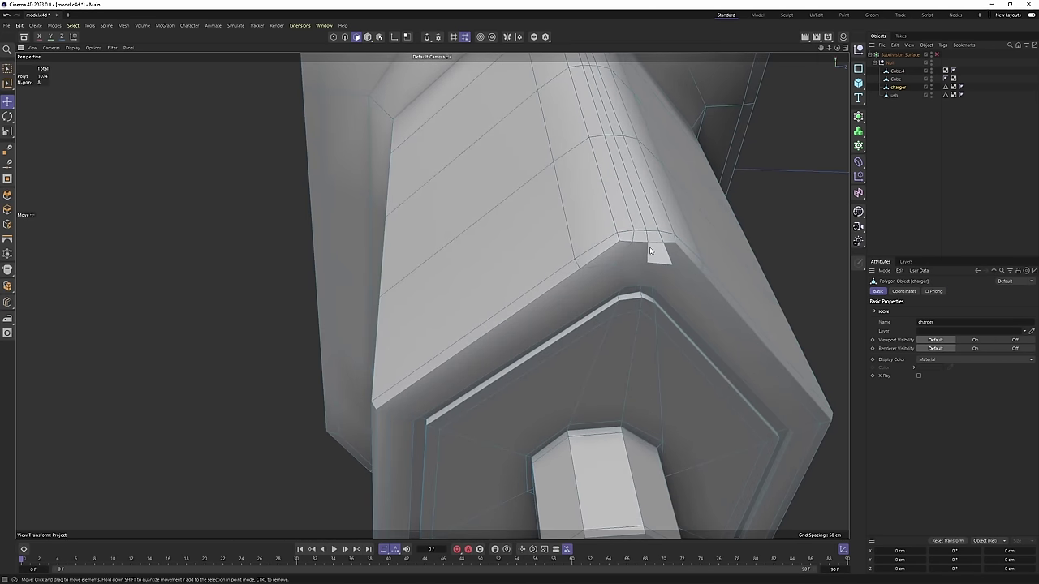
key(u)
key(n)
click(655, 257)
alt+drag(544, 240, 773, 284)
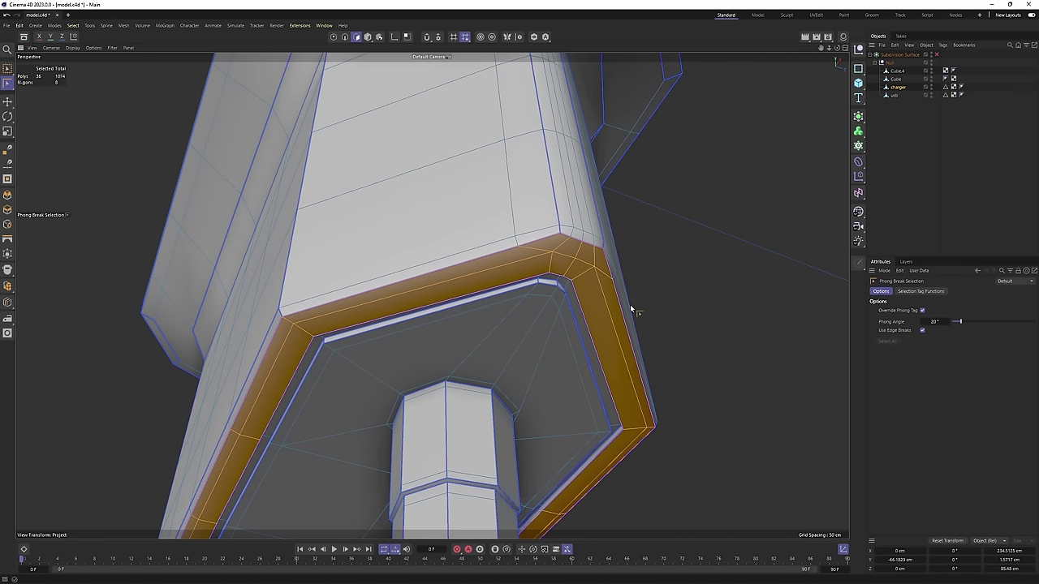
scroll(634, 302, up, 1)
key(u)
key(n)
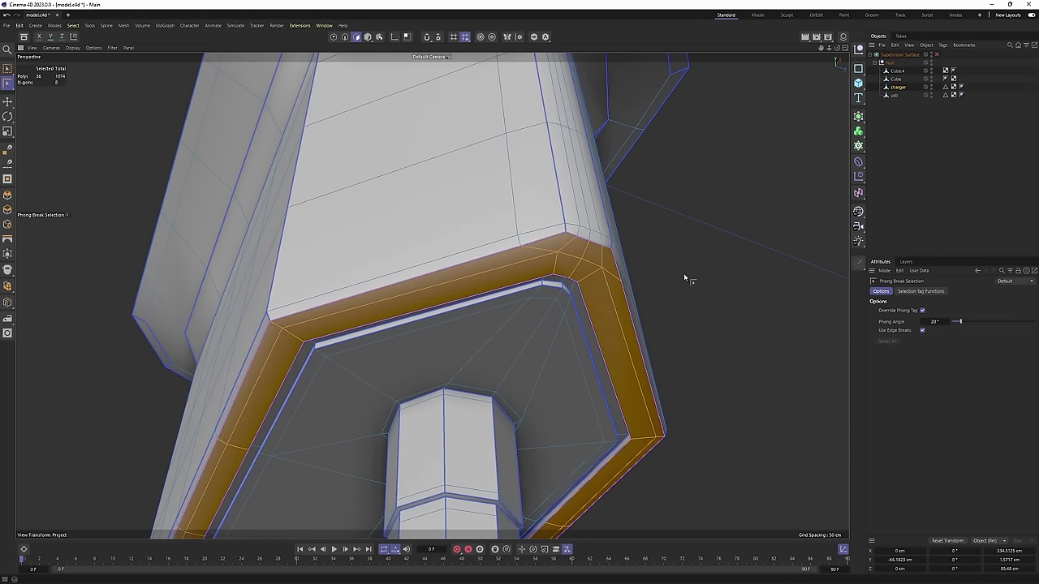
alt+drag(474, 241, 481, 259)
click(74, 25)
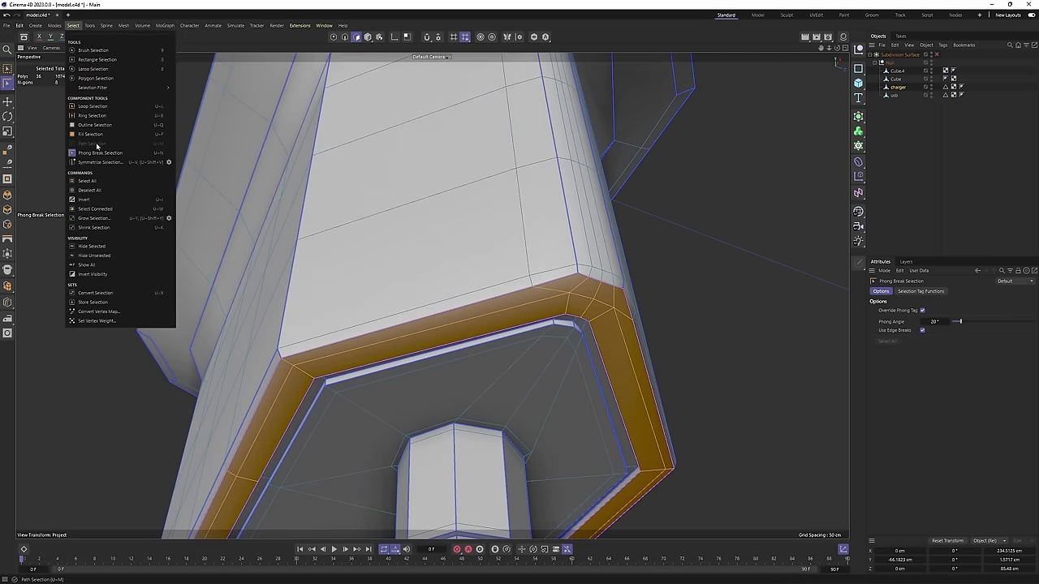
alt+drag(192, 179, 438, 230)
key(t)
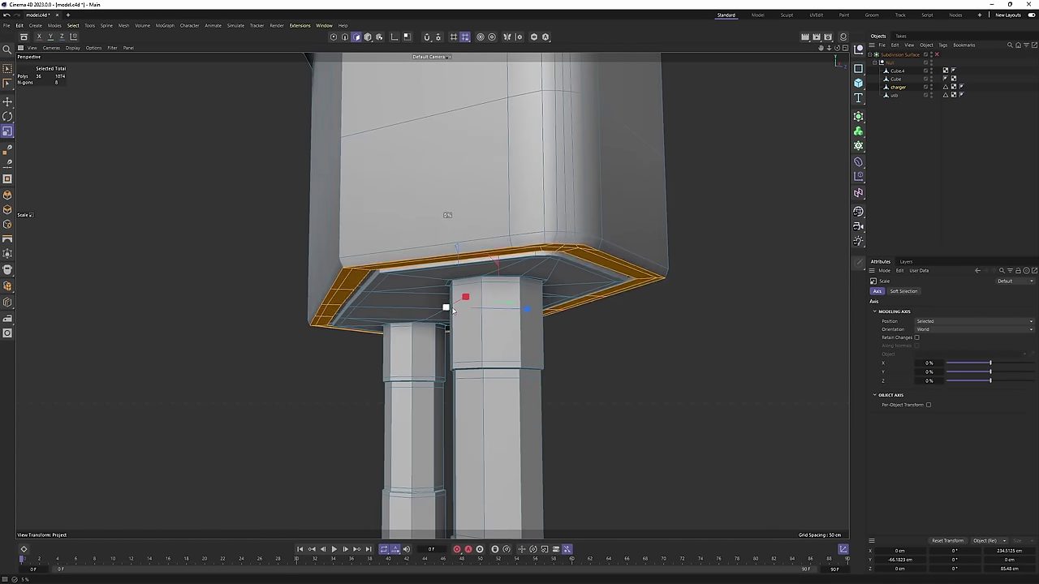
Turn on the Subdivision Surface and inspect the smoothed plug-end rim and the USB port side of the charger.
click(936, 55)
click(999, 151)
alt+drag(520, 316, 577, 227)
alt+right_drag(577, 228, 534, 246)
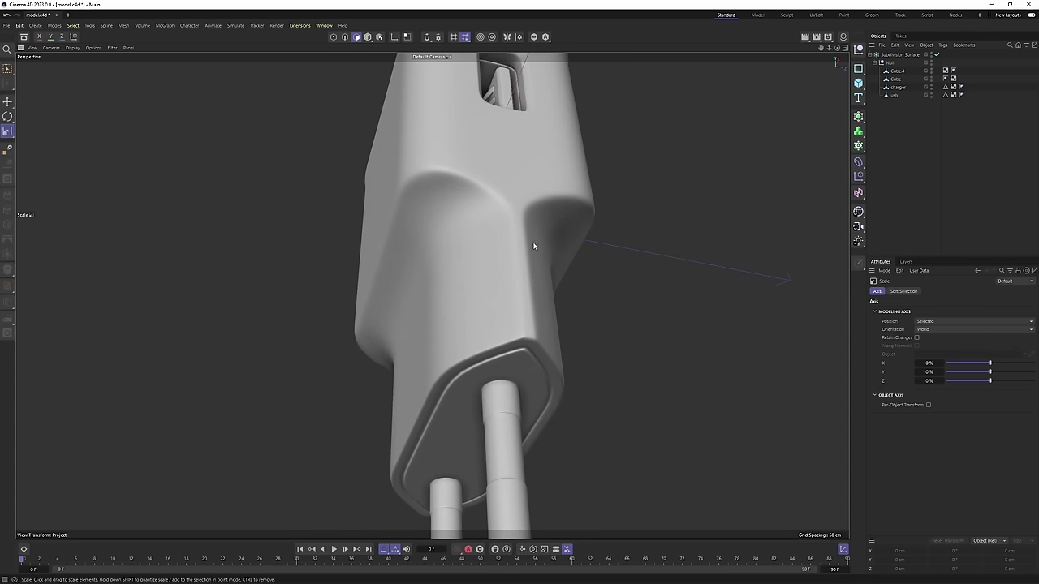
alt+drag(534, 246, 533, 354)
click(535, 358)
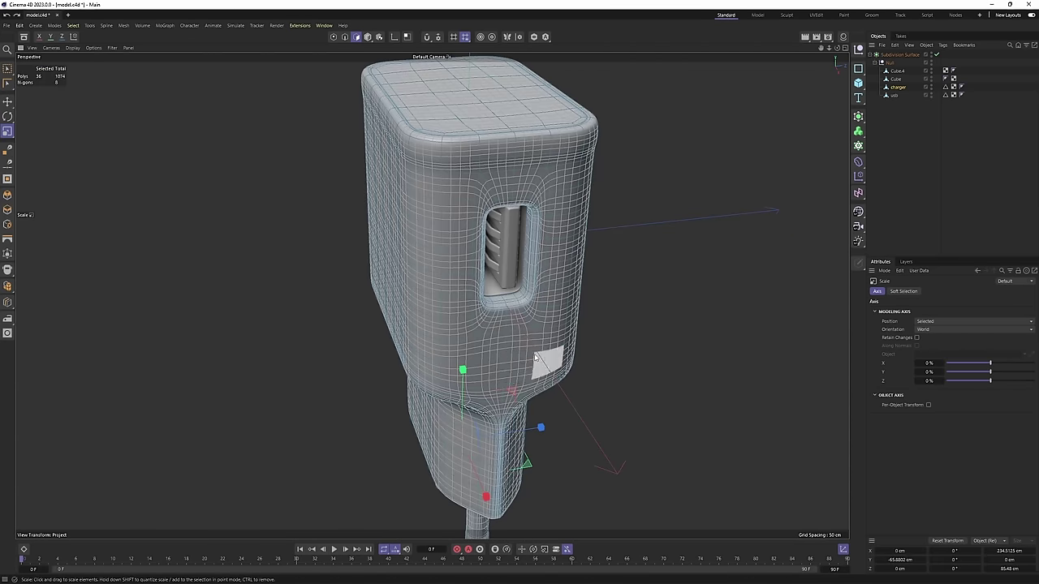
Compare the charger's USB port and outline with the reference image in the Right and Front views.
key(Return)
key(e)
middle_click(491, 362)
middle_click(340, 404)
alt+right_drag(329, 401, 284, 412)
alt+middle_drag(284, 411, 374, 373)
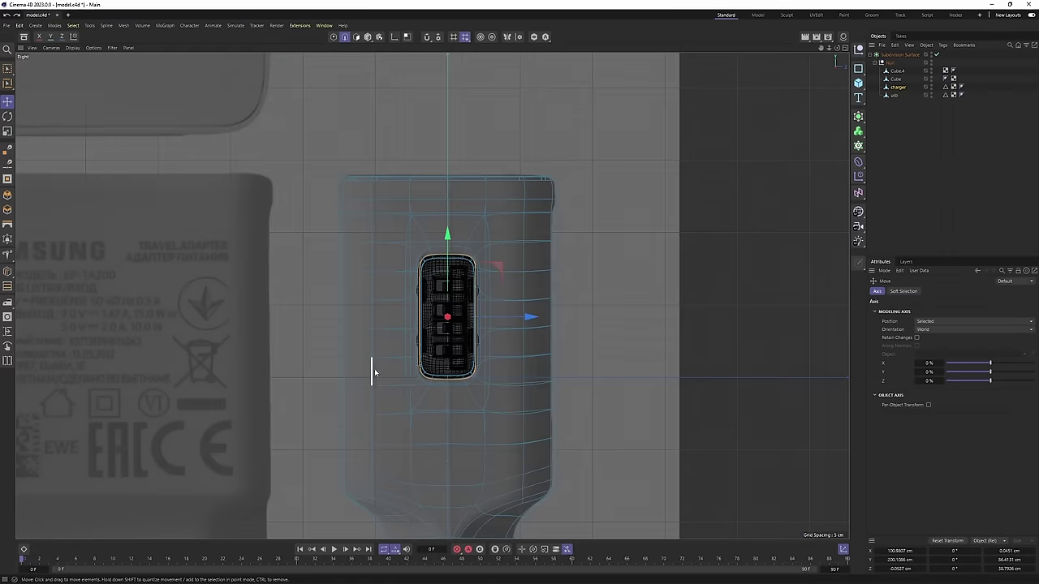
alt+middle_drag(446, 390, 420, 251)
middle_click(557, 254)
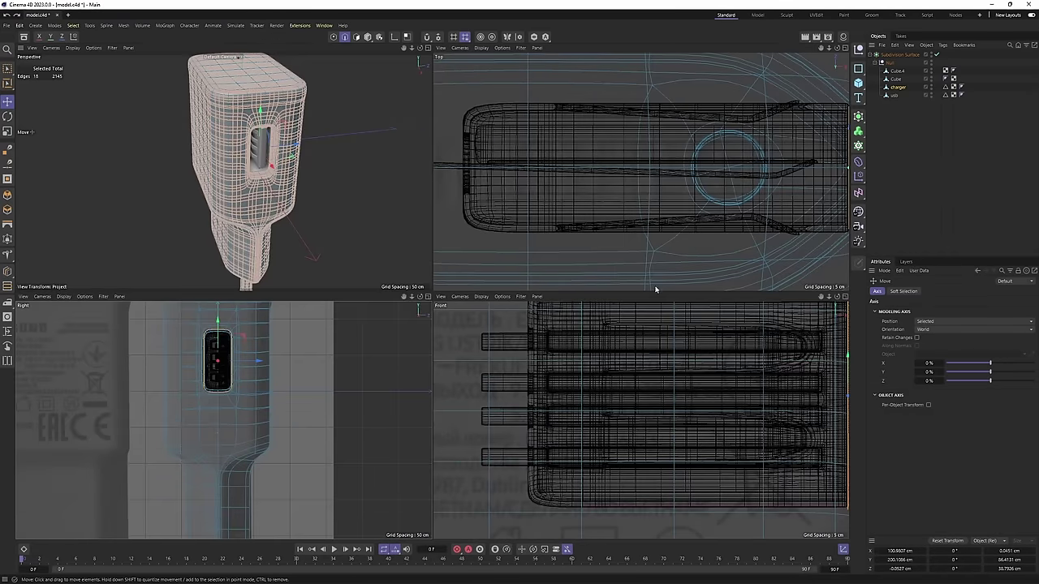
middle_click(662, 323)
alt+right_drag(656, 313, 592, 289)
alt+middle_drag(592, 290, 422, 327)
alt+right_drag(422, 327, 375, 335)
scroll(482, 250, up, 4)
alt+middle_drag(497, 310, 485, 235)
scroll(474, 117, up, 5)
scroll(437, 238, down, 3)
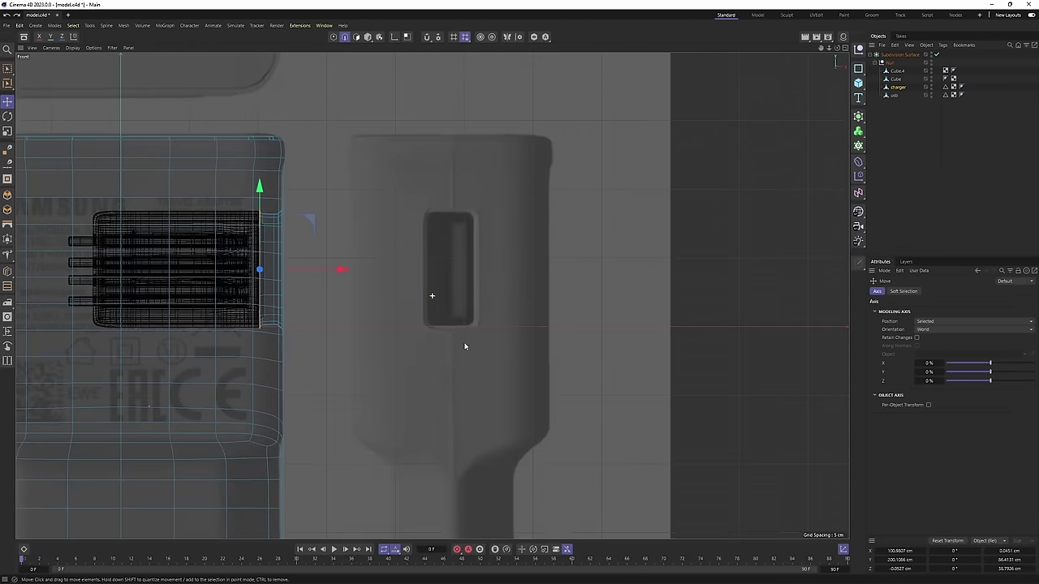
Turn off the Subdivision Surface and select the charger's centre edge loop running lengthwise over the top, port side and plug end.
key(F1)
key(q)
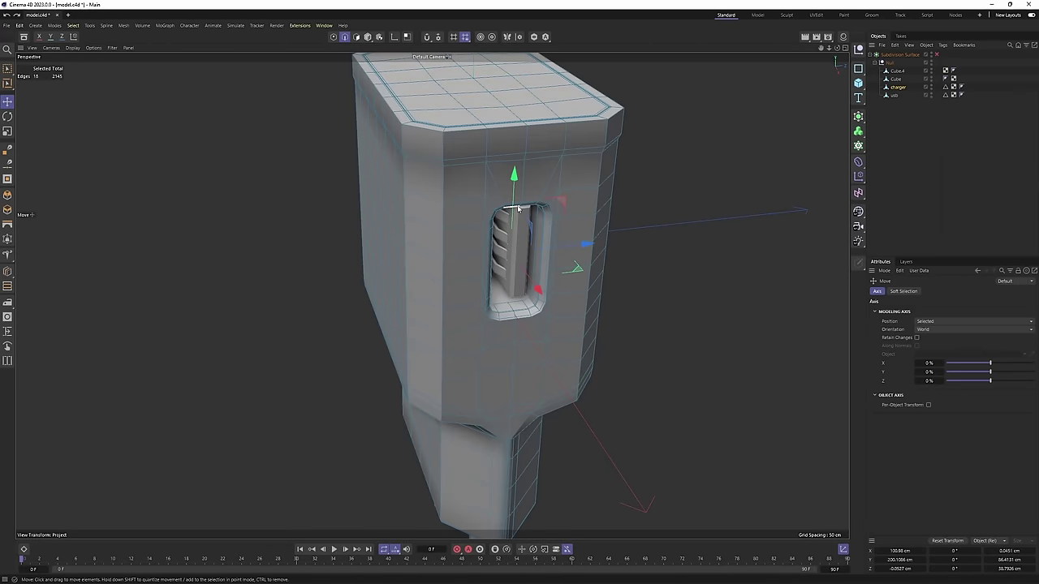
alt+drag(519, 212, 488, 202)
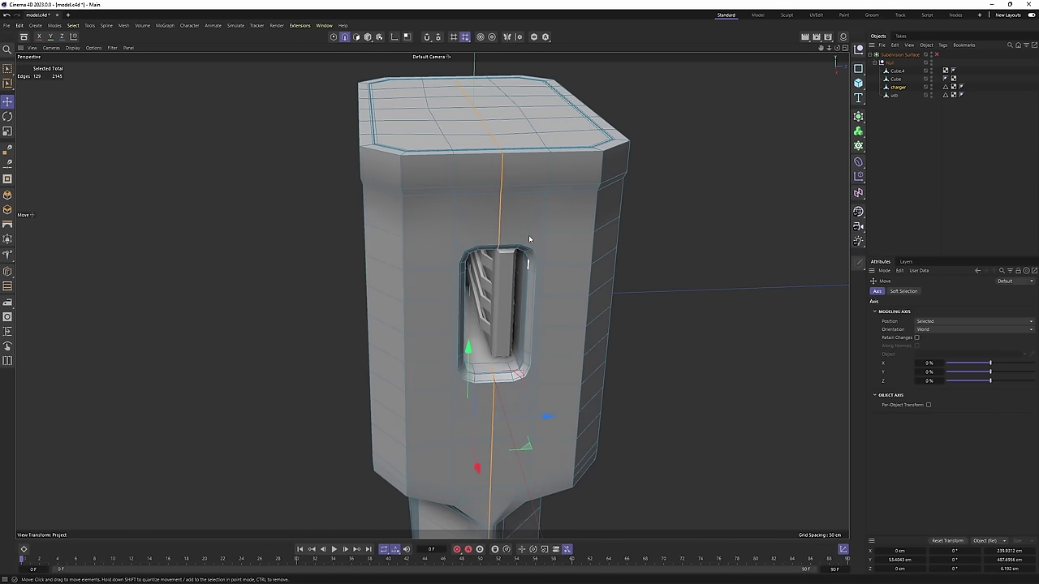
alt+drag(530, 239, 475, 125)
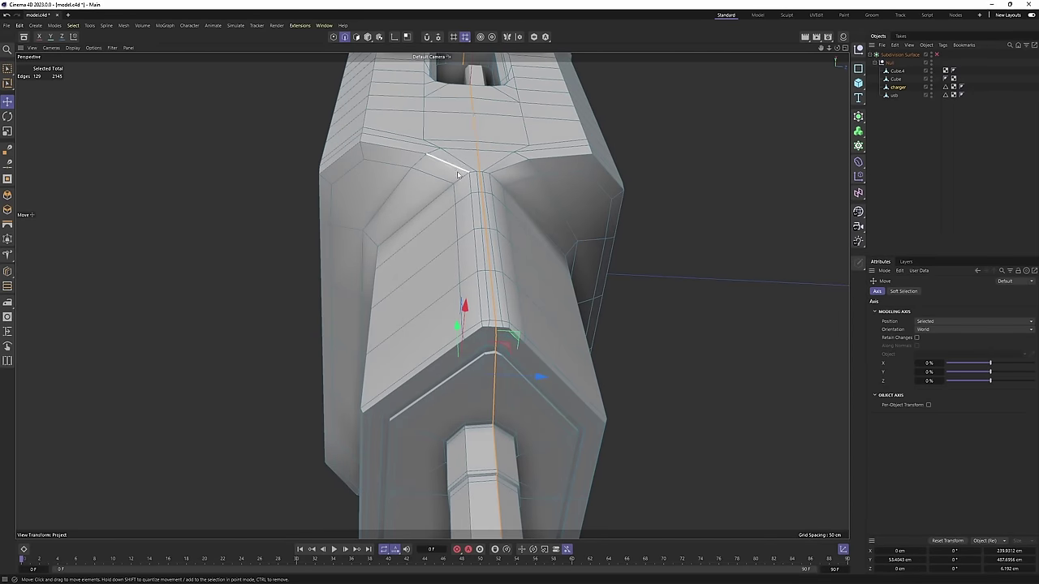
mouse_move(457, 175)
alt+mouse_down()
mouse_move(507, 219)
mouse_move(468, 239)
mouse_move(450, 210)
alt+mouse_up()
Deselect the centre loop's edges across the charger's top face, its groove and the surrounding border with Brush Selection.
key(9)
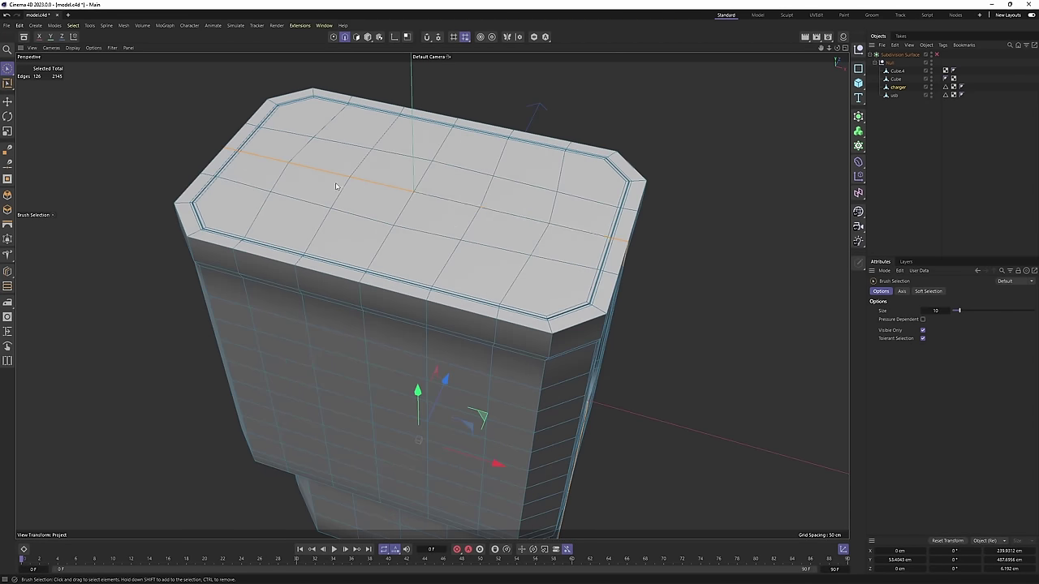
scroll(264, 166, up, 10)
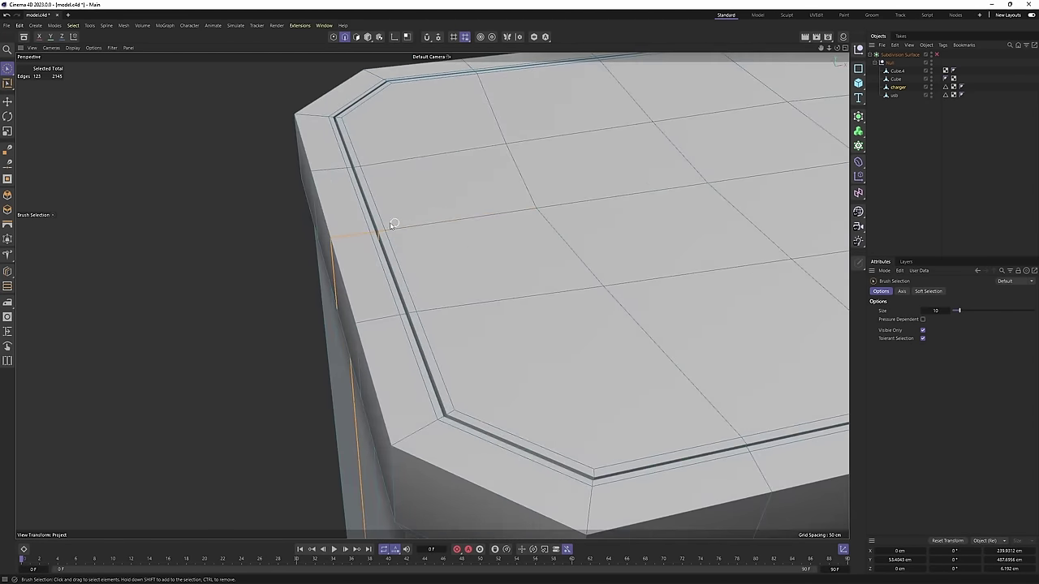
scroll(381, 217, up, 3)
alt+drag(369, 235, 390, 247)
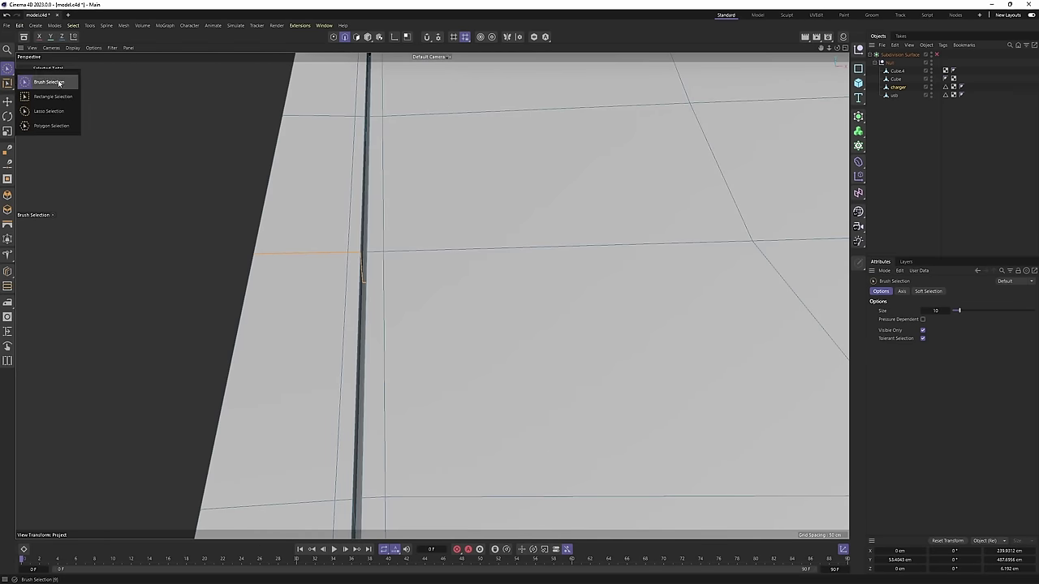
click(44, 82)
alt+drag(371, 285, 354, 282)
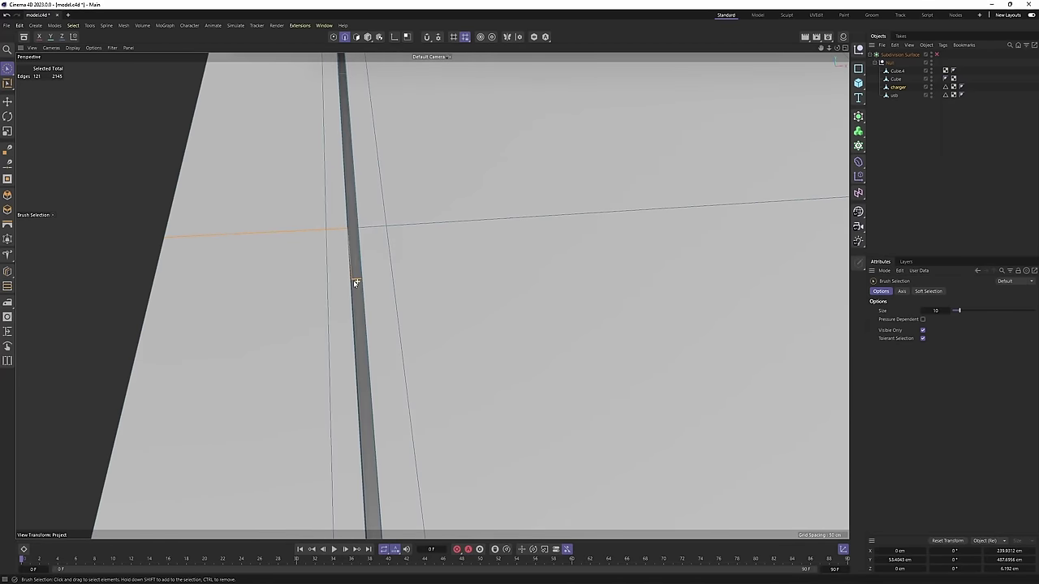
scroll(387, 289, down, 4)
alt+middle_drag(669, 243, 431, 294)
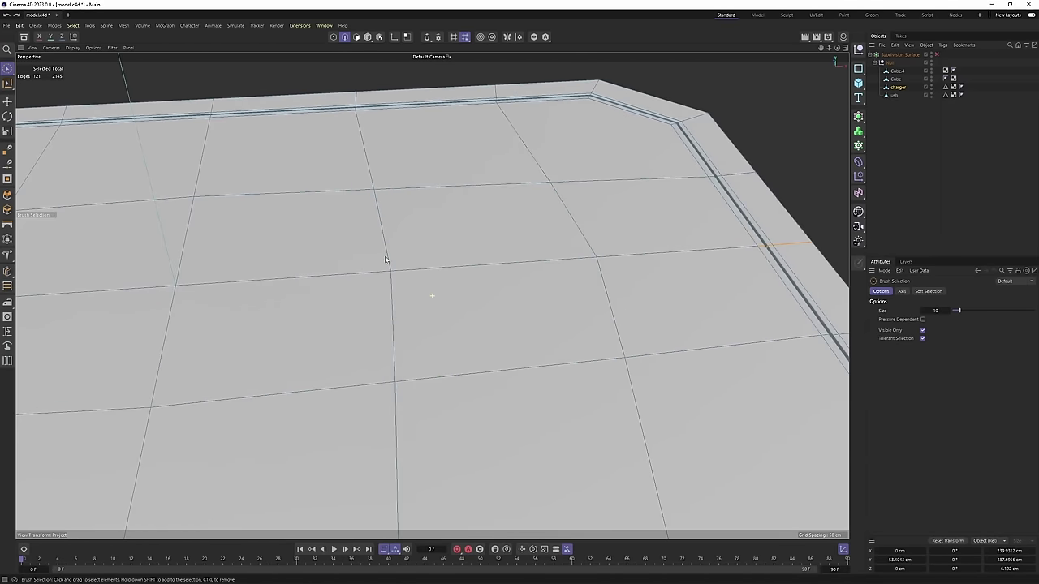
alt+drag(431, 295, 457, 267)
alt+right_drag(510, 278, 557, 276)
scroll(540, 312, down, 10)
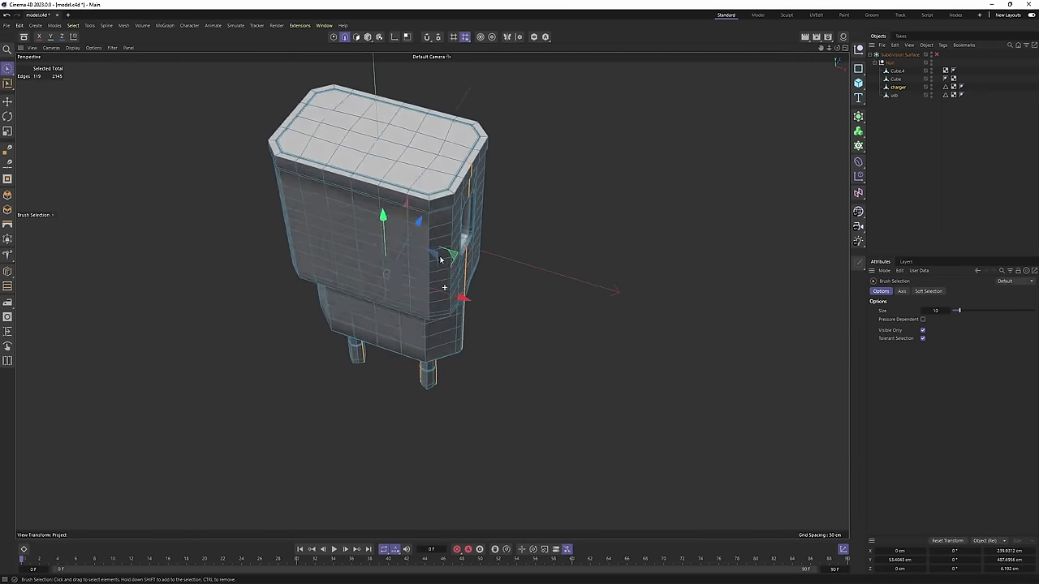
Deselect the centre loop's edges across the plug-end face and along both plug prongs.
alt+drag(441, 259, 527, 244)
scroll(544, 246, up, 8)
scroll(544, 245, up, 3)
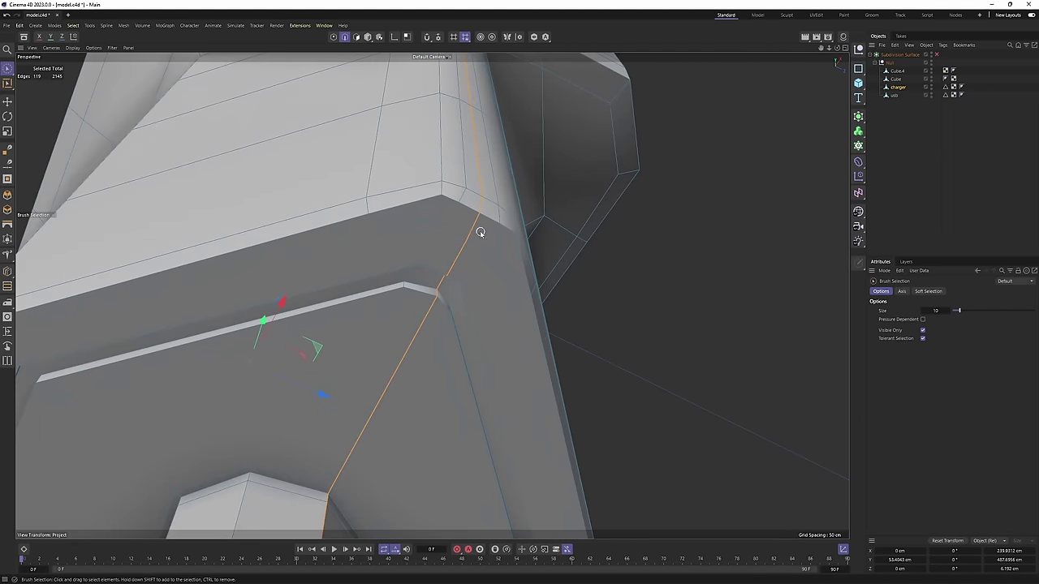
alt+drag(458, 262, 460, 294)
scroll(273, 227, down, 3)
alt+drag(353, 289, 265, 256)
scroll(287, 250, down, 2)
alt+drag(234, 408, 457, 198)
scroll(465, 204, up, 3)
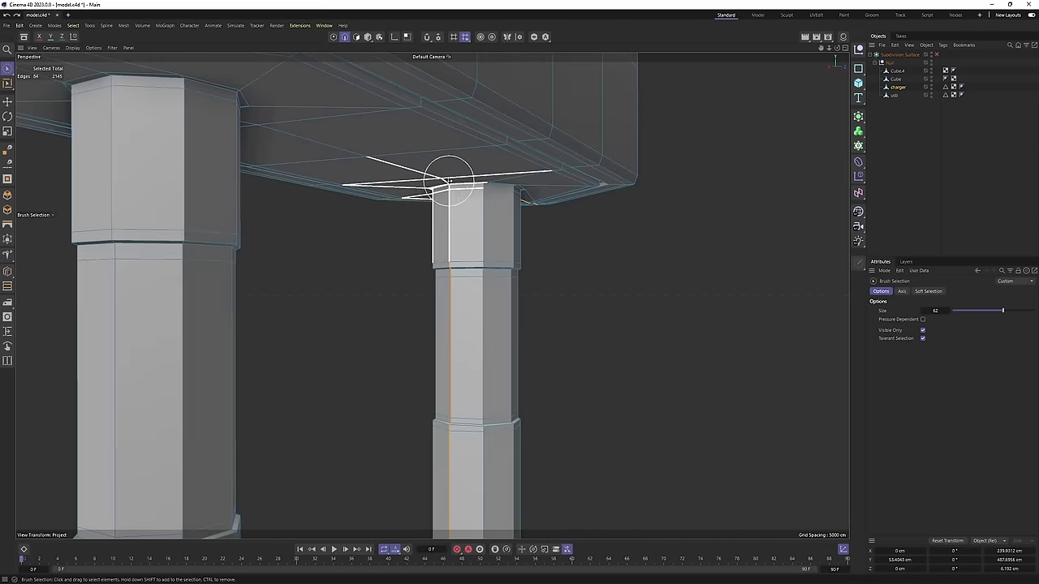
ctrl+click(458, 344)
alt+drag(461, 341, 468, 366)
alt+drag(464, 470, 369, 277)
ctrl+click(370, 351)
ctrl+click(396, 260)
Deselect the remaining loop edges at the plug-end rim's inner groove, leaving only the side-wall centre edges selected.
scroll(430, 141, up, 2)
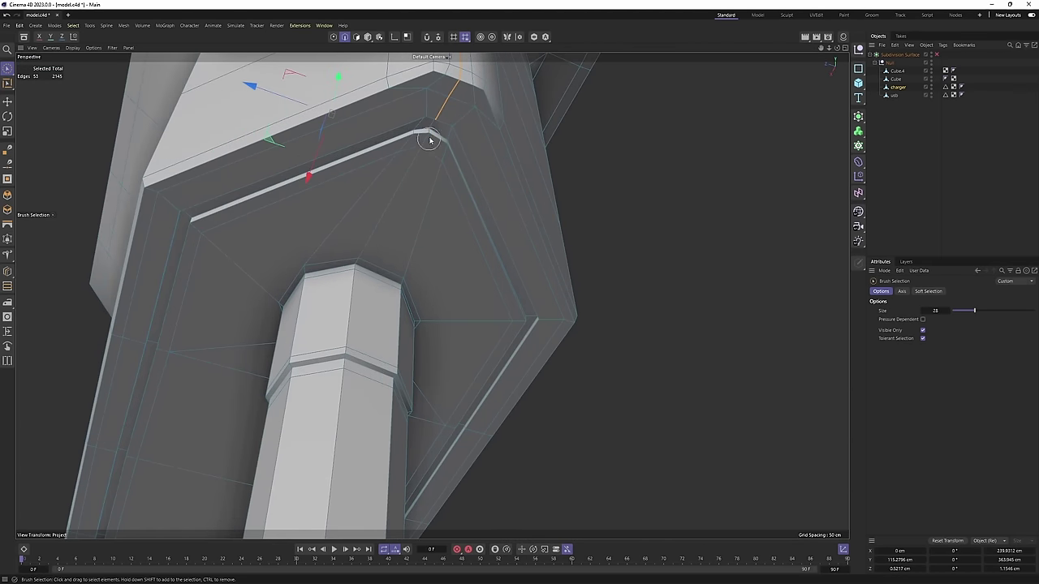
ctrl+click(431, 141)
alt+drag(432, 139, 457, 135)
ctrl+click(456, 135)
scroll(445, 195, down, 4)
mouse_move(431, 295)
alt+mouse_down()
mouse_move(448, 257)
mouse_move(280, 309)
alt+mouse_up()
scroll(390, 209, up, 4)
mouse_move(389, 209)
alt+mouse_down()
mouse_move(385, 185)
mouse_move(429, 258)
mouse_move(501, 273)
alt+mouse_up()
Bevel the selected centre edges on the charger's side walls with 1 subdivision and a 1 cm offset.
key(m)
key(s)
right_click(579, 227)
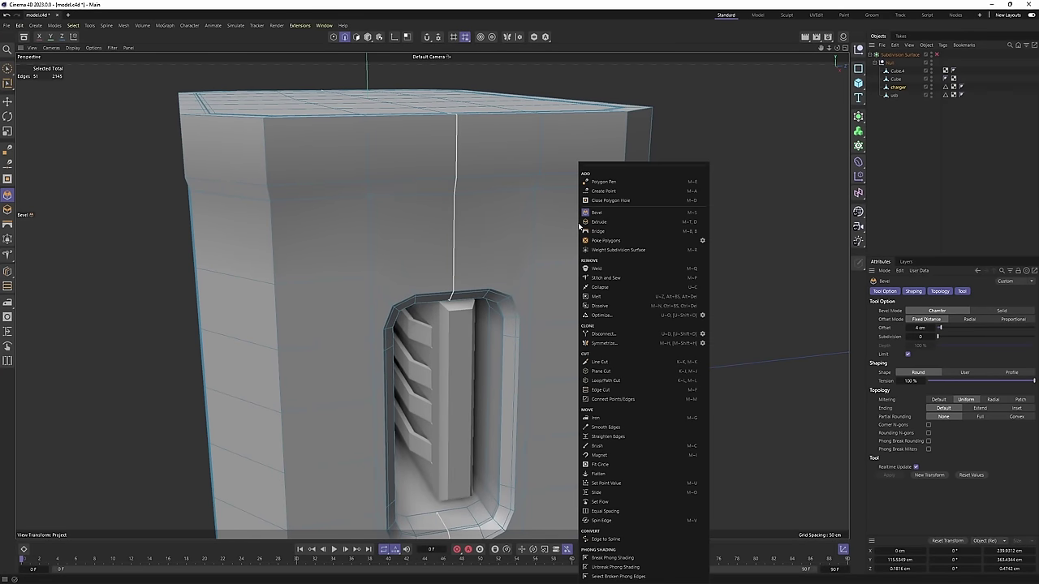
click(602, 213)
alt+drag(559, 225, 668, 297)
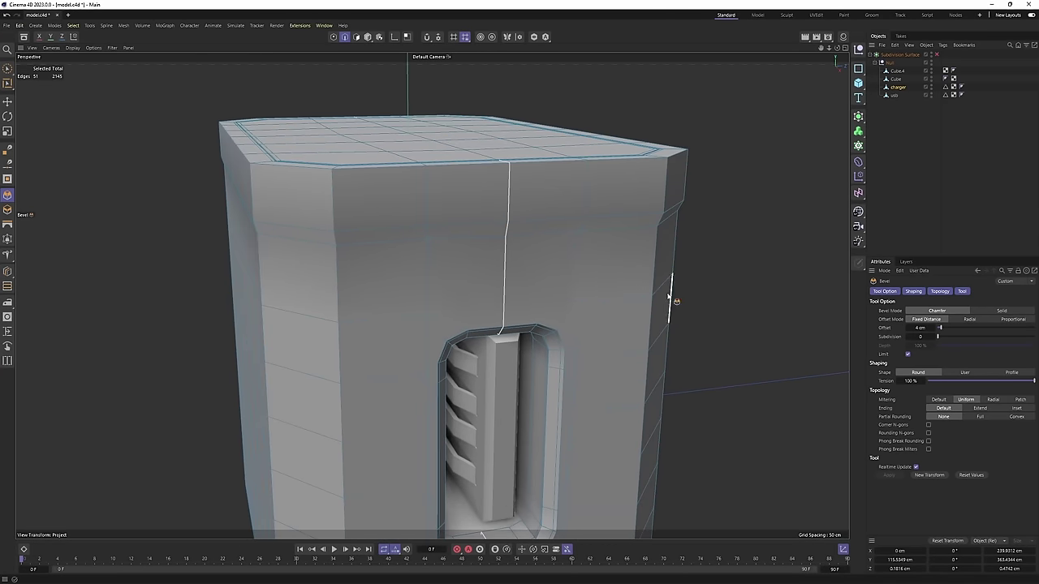
click(933, 337)
alt+drag(587, 285, 574, 263)
scroll(503, 280, up, 4)
alt+drag(431, 294, 585, 286)
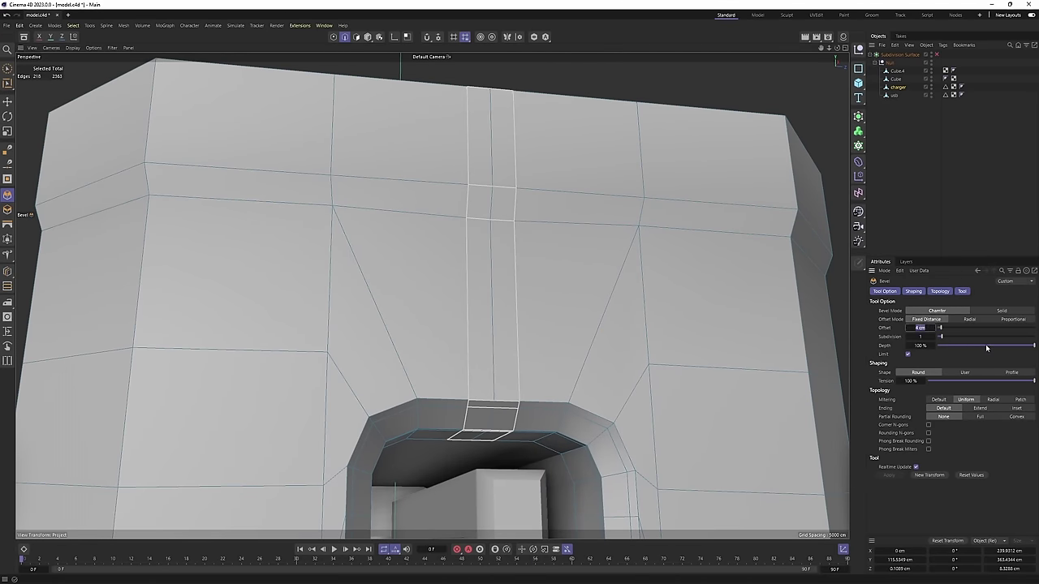
key(BackSpace)
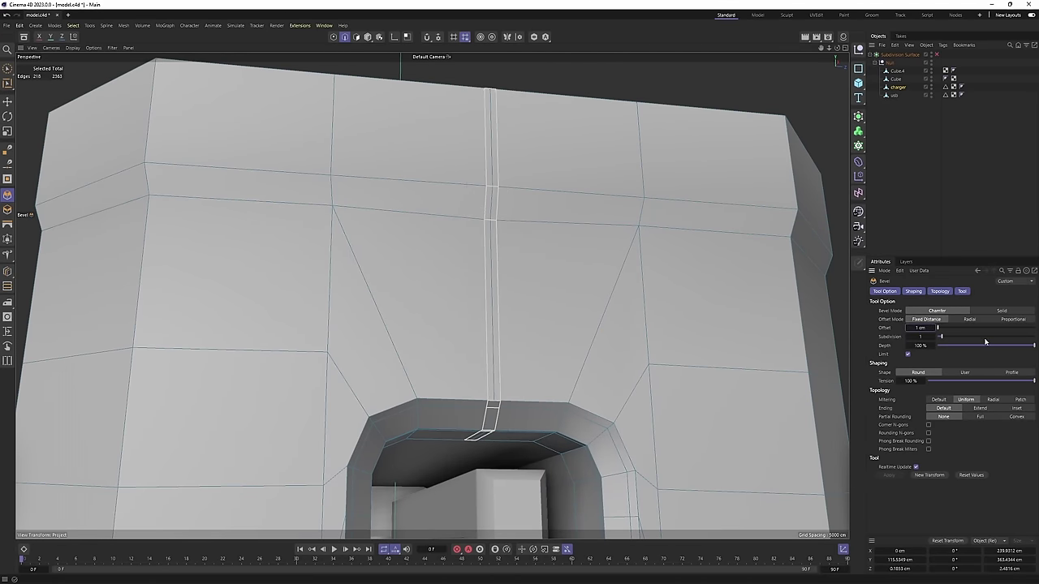
Select the centre edge loops of the bevelled seam above and below the USB port opening on the charger.
scroll(479, 234, down, 5)
alt+drag(479, 235, 540, 170)
scroll(539, 170, up, 2)
key(e)
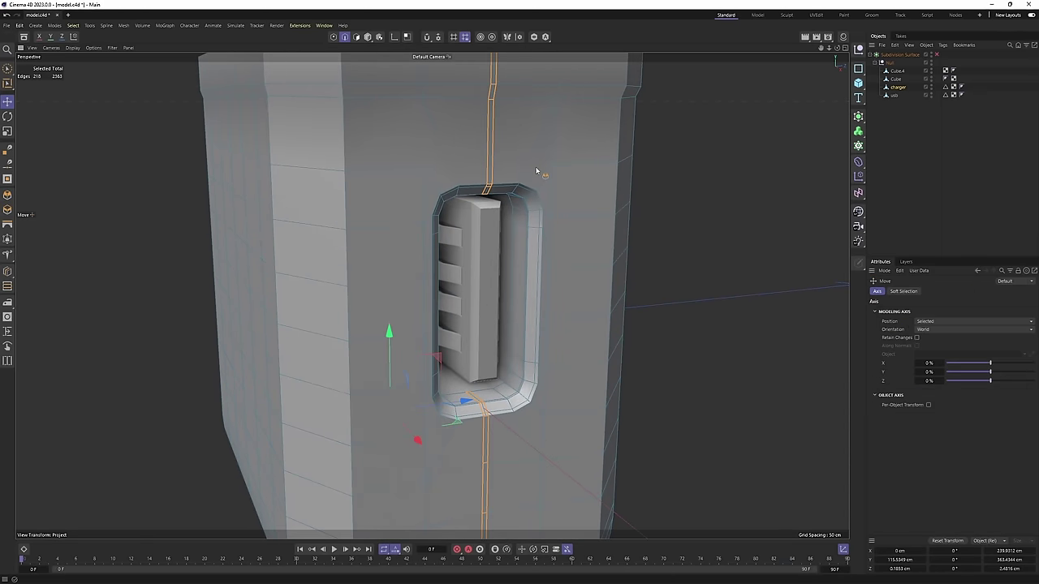
alt+middle_drag(514, 148, 488, 241)
alt+drag(489, 241, 476, 259)
scroll(473, 215, up, 2)
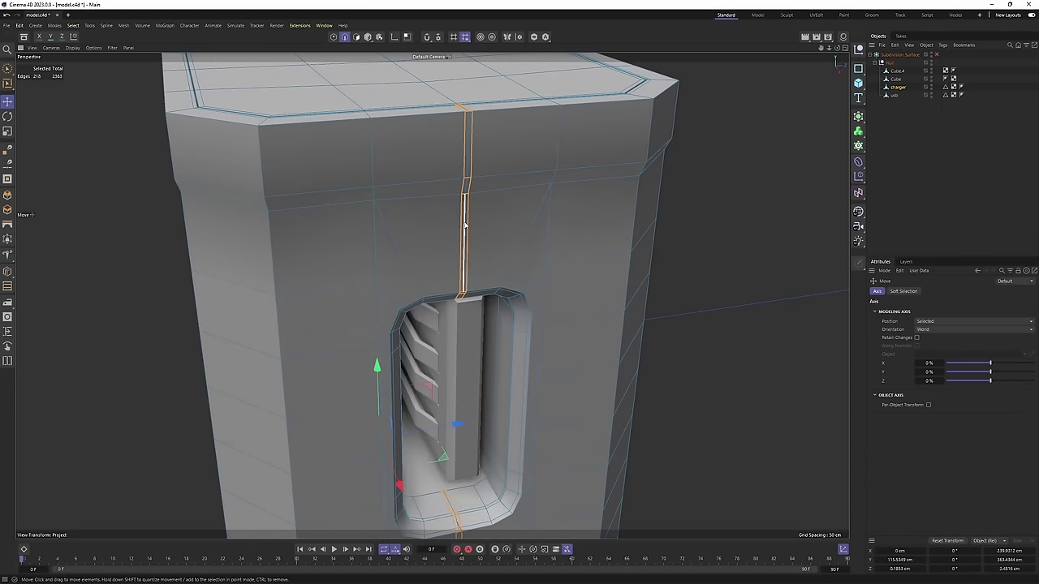
alt+middle_drag(490, 507, 448, 204)
scroll(428, 261, up, 3)
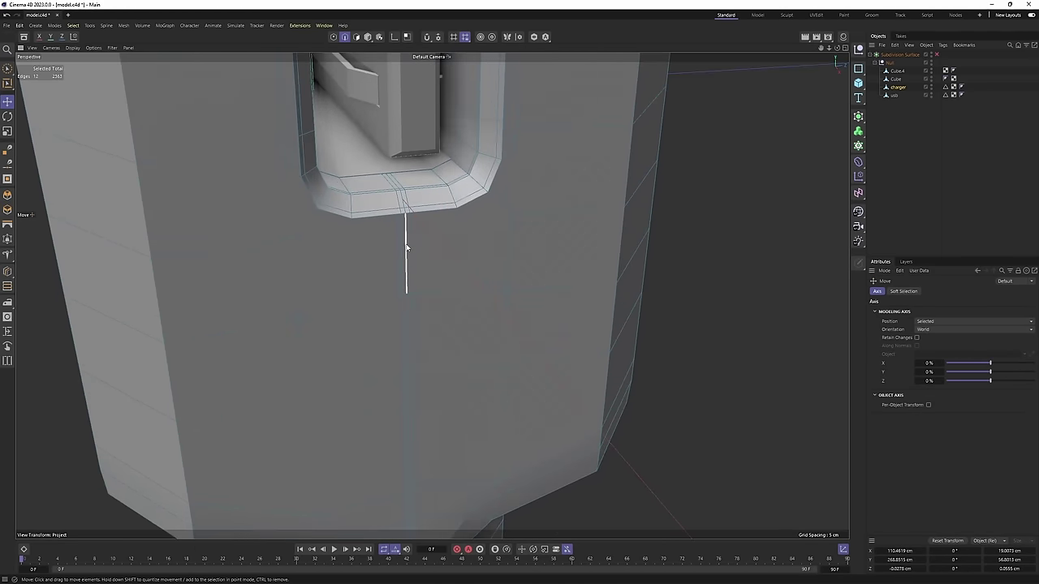
shift+double_click(406, 248)
Add the centre edge loop of the seam on the opposite narrow side to the selection.
scroll(414, 273, down, 5)
alt+drag(415, 274, 487, 219)
alt+middle_drag(504, 365, 528, 274)
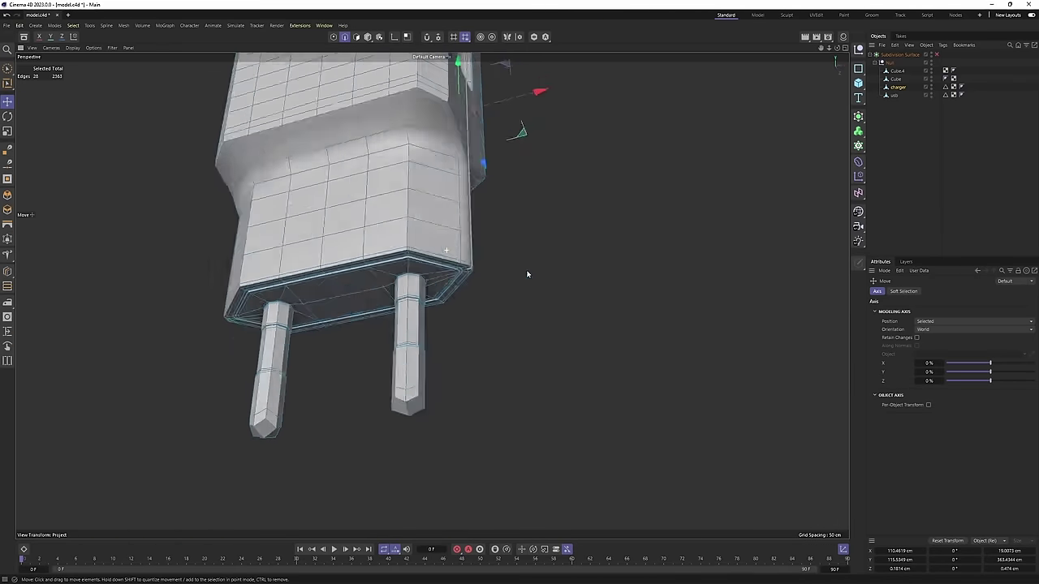
alt+drag(529, 273, 434, 287)
scroll(434, 285, up, 3)
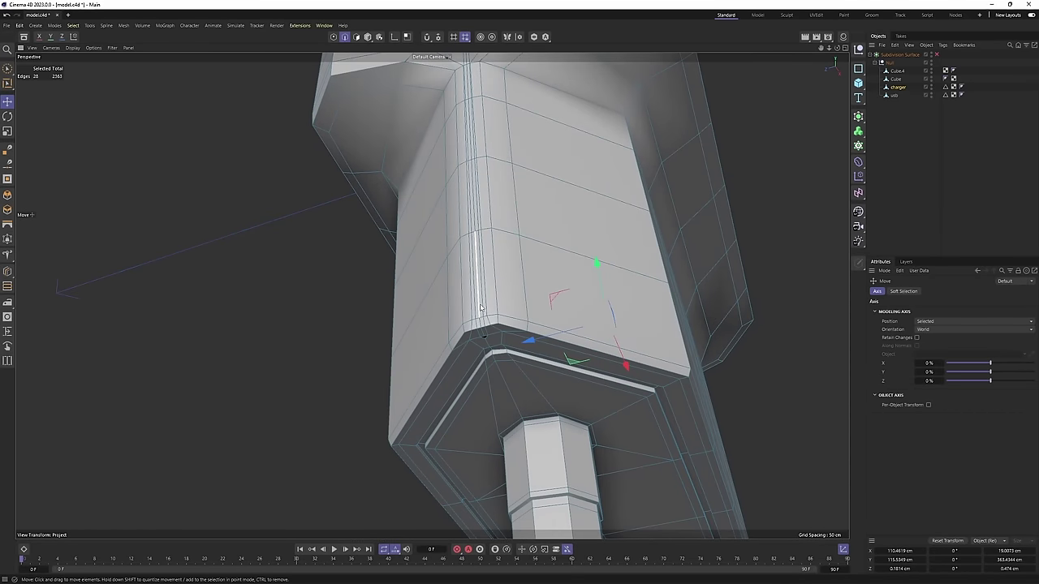
shift+double_click(474, 222)
alt+middle_drag(410, 146, 440, 479)
alt+drag(503, 204, 524, 369)
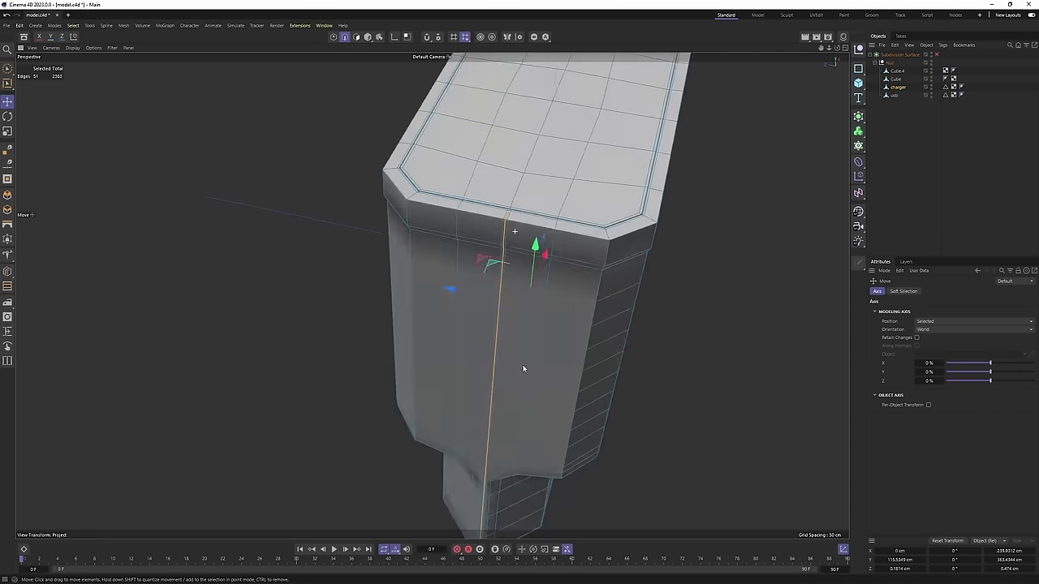
Deselect the seam edges that run over the top face and into its groove at the USB port end.
alt+drag(478, 326, 358, 330)
scroll(389, 216, down, 4)
alt+drag(389, 216, 469, 274)
scroll(468, 274, up, 3)
key(t)
scroll(539, 290, up, 2)
alt+drag(538, 290, 392, 382)
scroll(431, 295, up, 4)
alt+drag(431, 295, 301, 392)
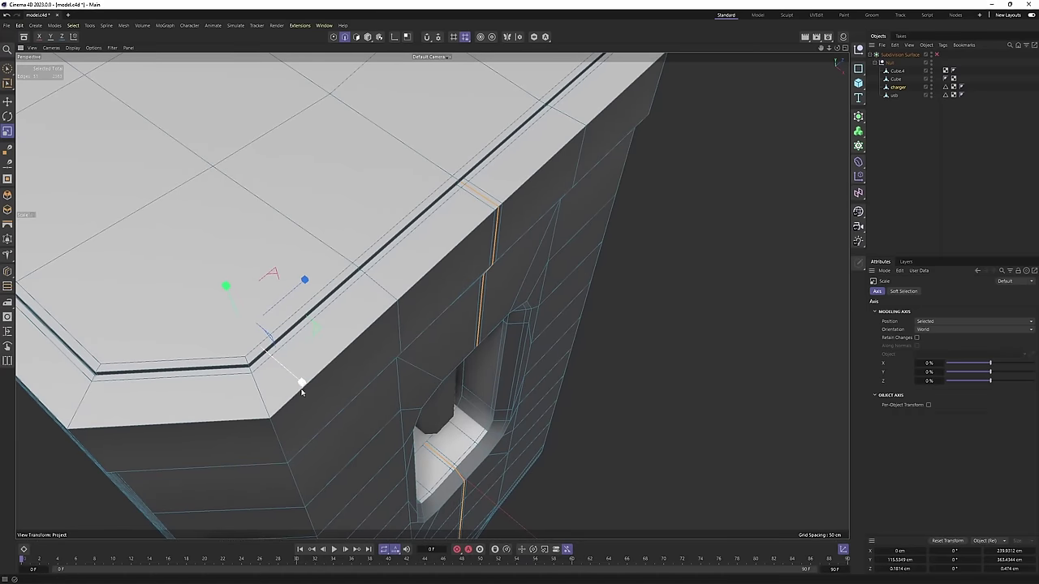
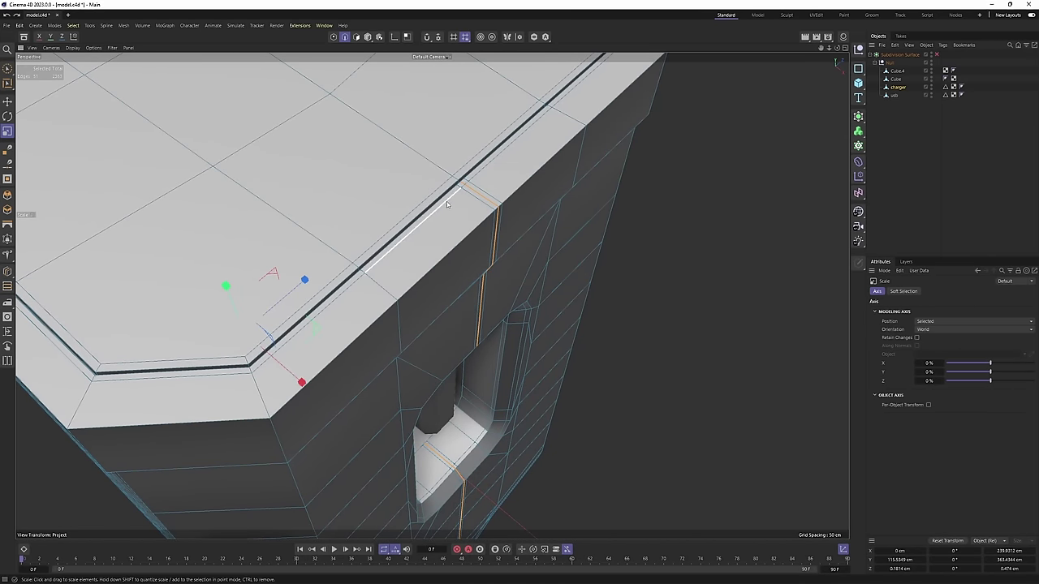
scroll(457, 191, up, 2)
ctrl+click(480, 190)
scroll(558, 206, down, 4)
alt+middle_drag(276, 146, 365, 179)
scroll(514, 232, up, 6)
scroll(501, 351, down, 8)
scroll(447, 346, up, 5)
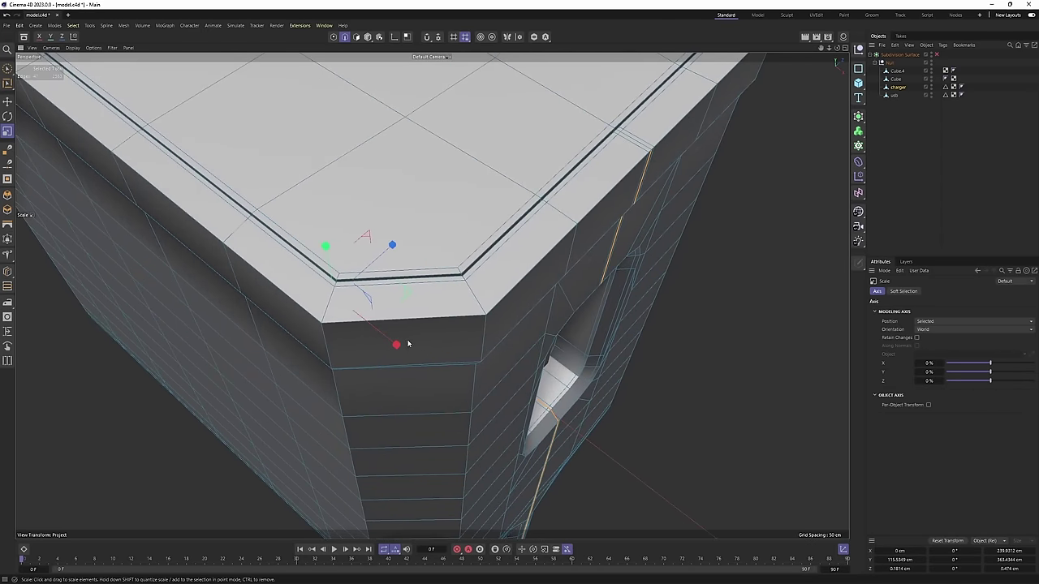
scroll(481, 339, up, 10)
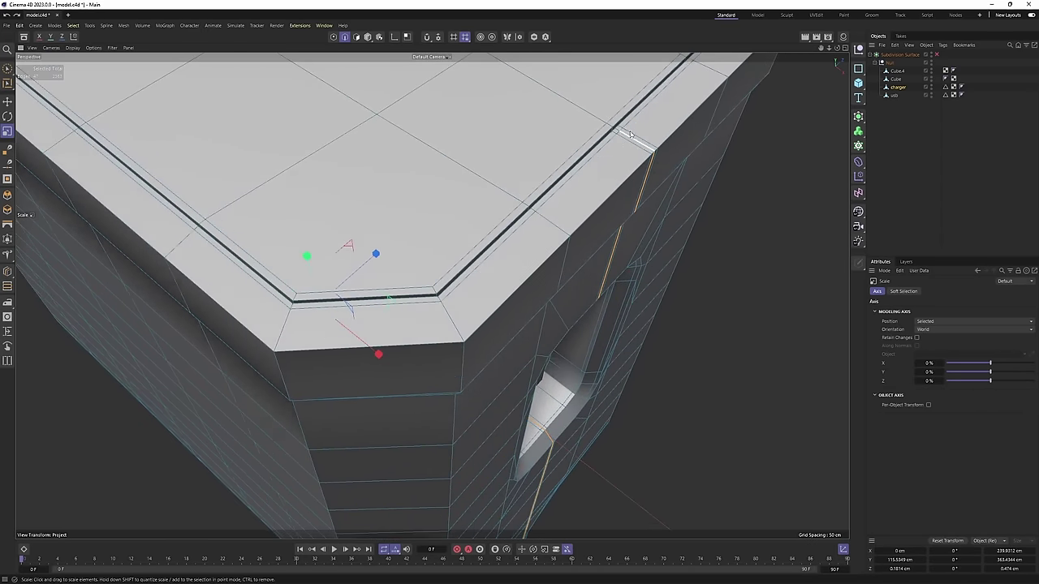
alt+drag(564, 224, 547, 234)
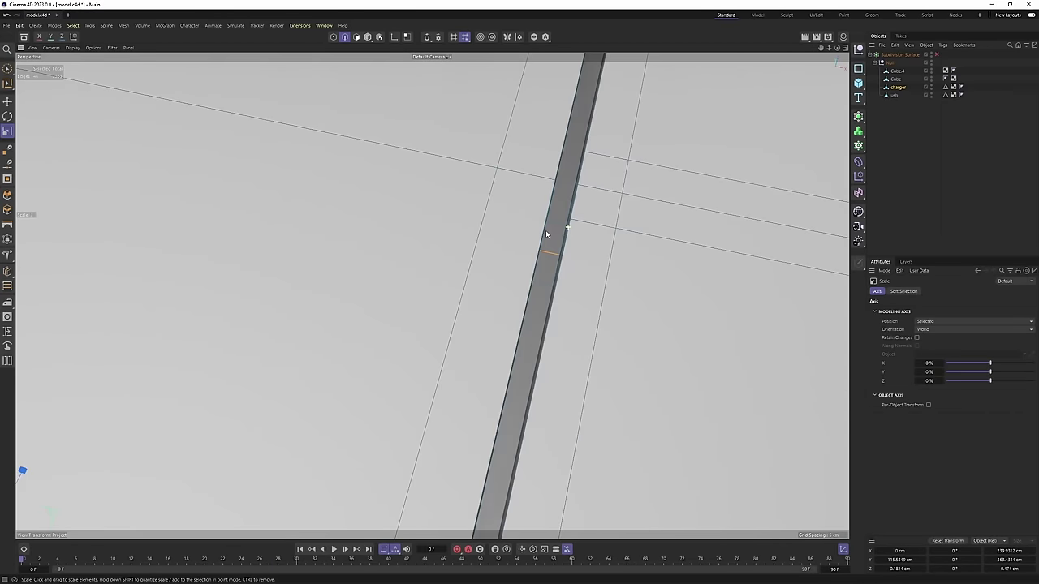
Deselect the remaining seam edges on the top face and in the groove at the opposite end.
scroll(598, 246, down, 6)
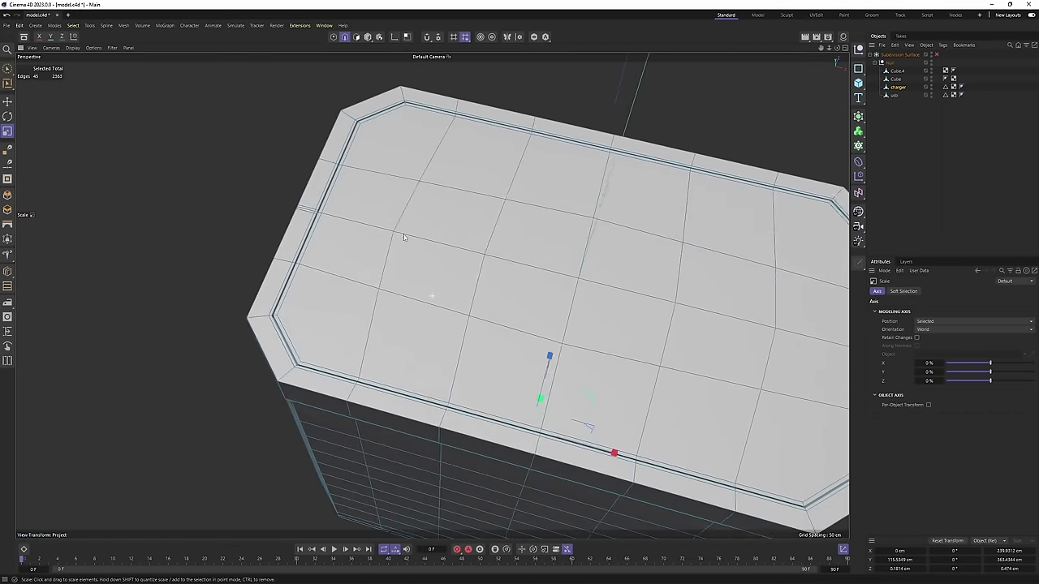
scroll(438, 340, up, 5)
scroll(450, 382, up, 2)
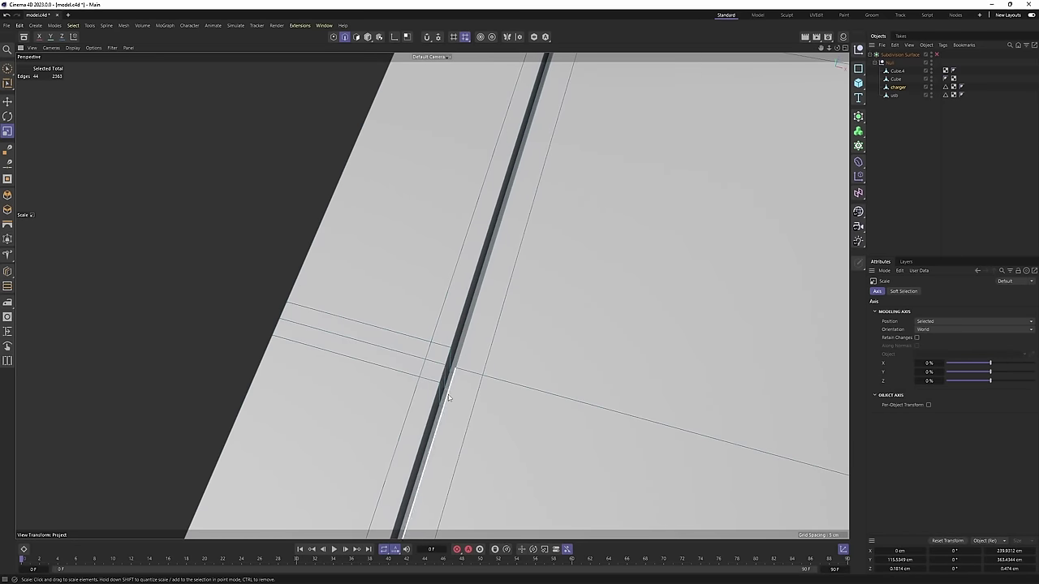
alt+drag(448, 394, 452, 396)
ctrl+click(452, 396)
scroll(459, 389, down, 8)
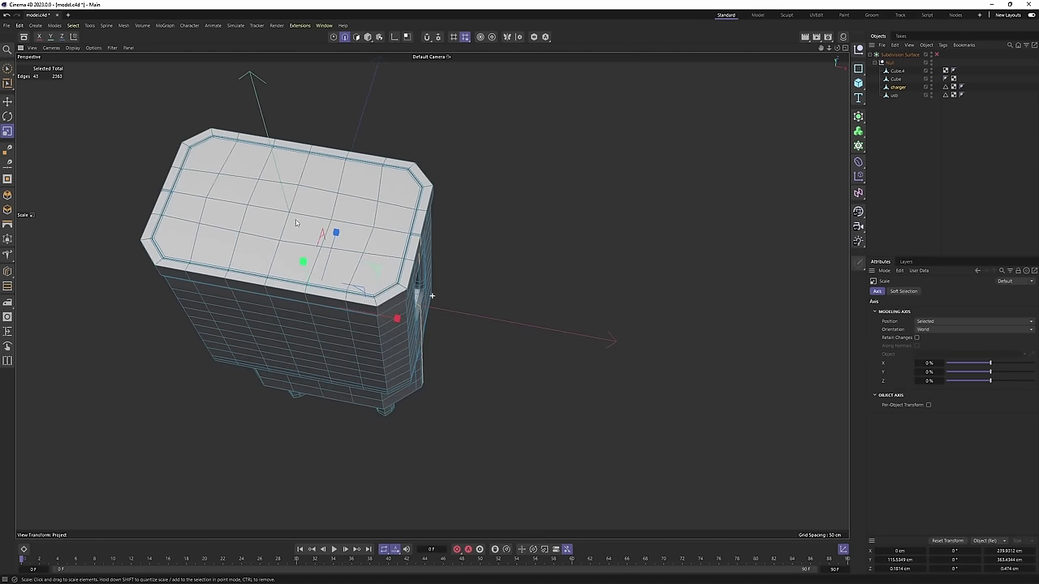
Scale the selected seam edges slightly outward along X, to a size of about 240.93 cm.
alt+drag(296, 222, 401, 353)
scroll(404, 349, up, 4)
alt+drag(378, 334, 324, 374)
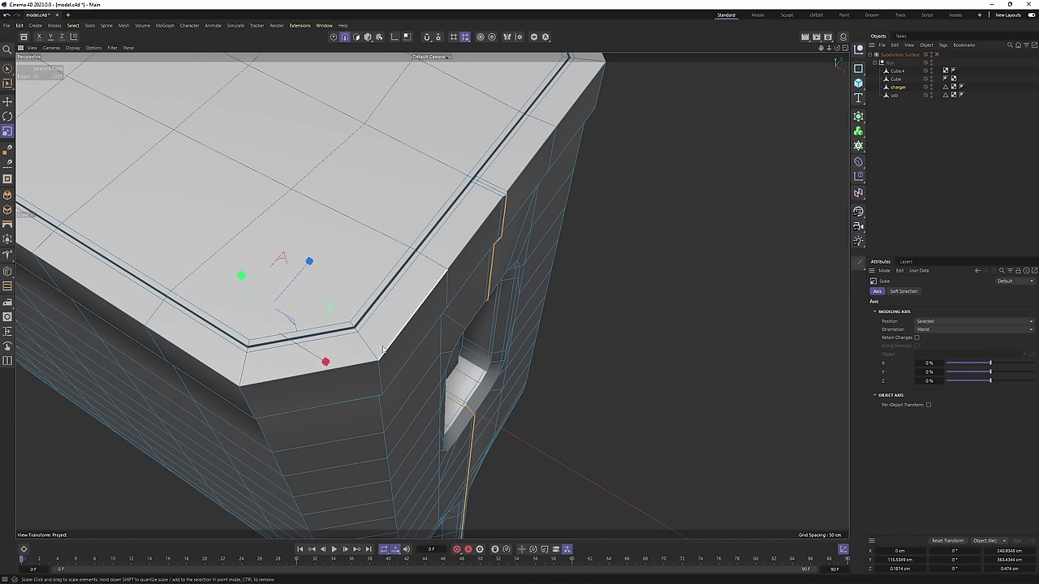
Turn on the Subdivision Surface and examine the charger's seam down to the underside.
key(q)
click(982, 203)
scroll(577, 289, down, 4)
alt+drag(577, 290, 423, 324)
scroll(424, 323, down, 3)
alt+middle_drag(424, 324, 512, 245)
alt+drag(512, 245, 431, 258)
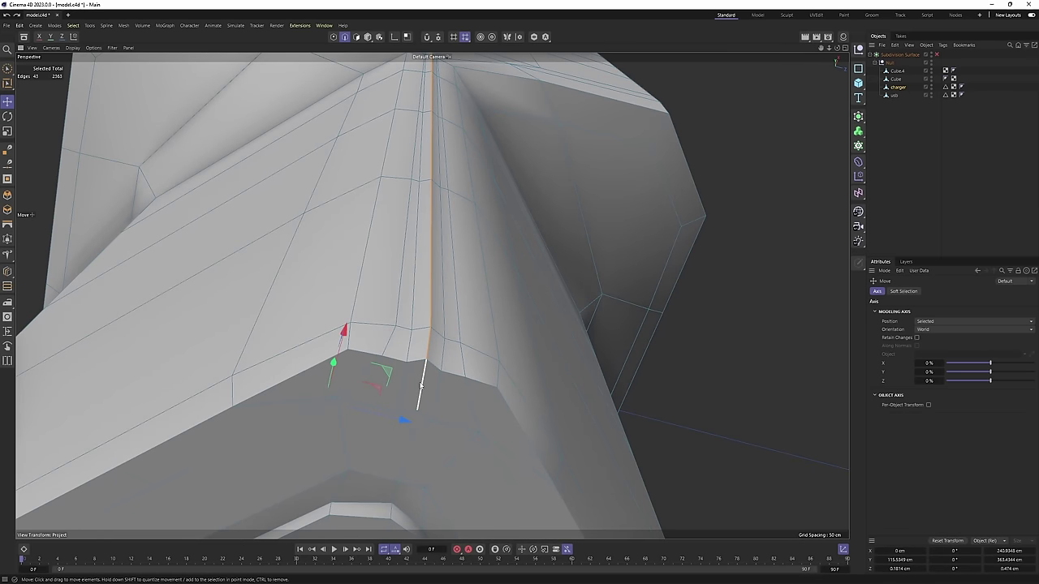
Select the six polygons around the seam's lower end near the underside.
click(420, 385)
alt+drag(420, 384, 410, 351)
key(Return)
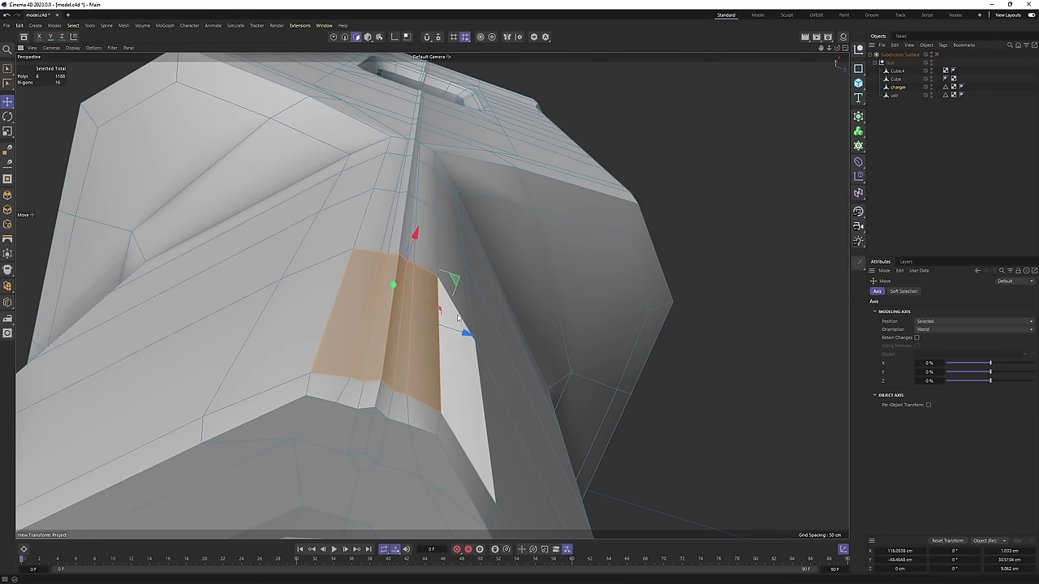
Examine the seam with the Subdivision Surface on, from the lower corner up to the USB port opening.
key(q)
click(978, 196)
alt+drag(411, 281, 399, 317)
scroll(399, 318, down, 3)
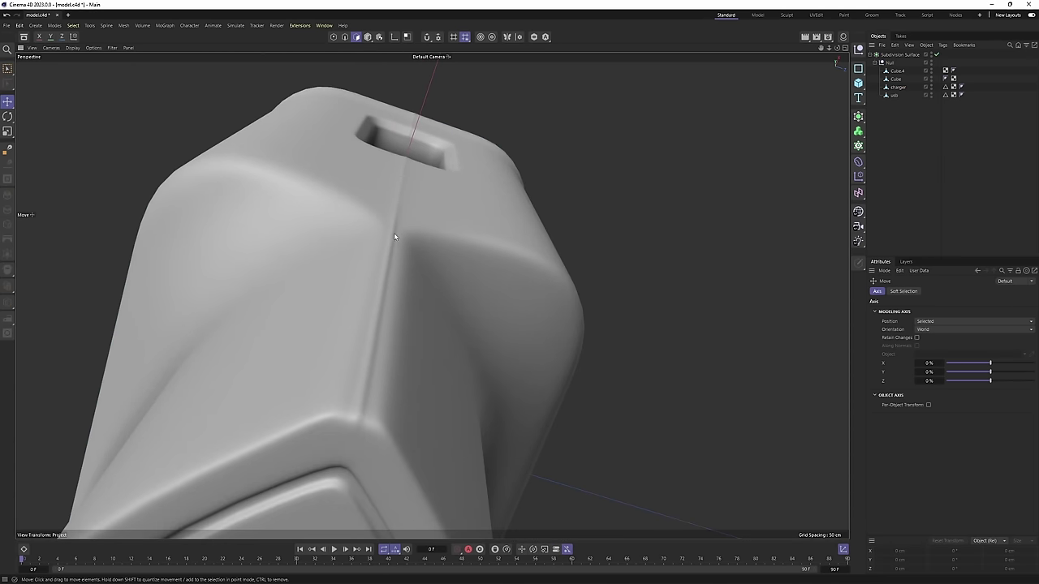
alt+drag(395, 237, 394, 274)
scroll(390, 258, down, 3)
scroll(394, 272, up, 2)
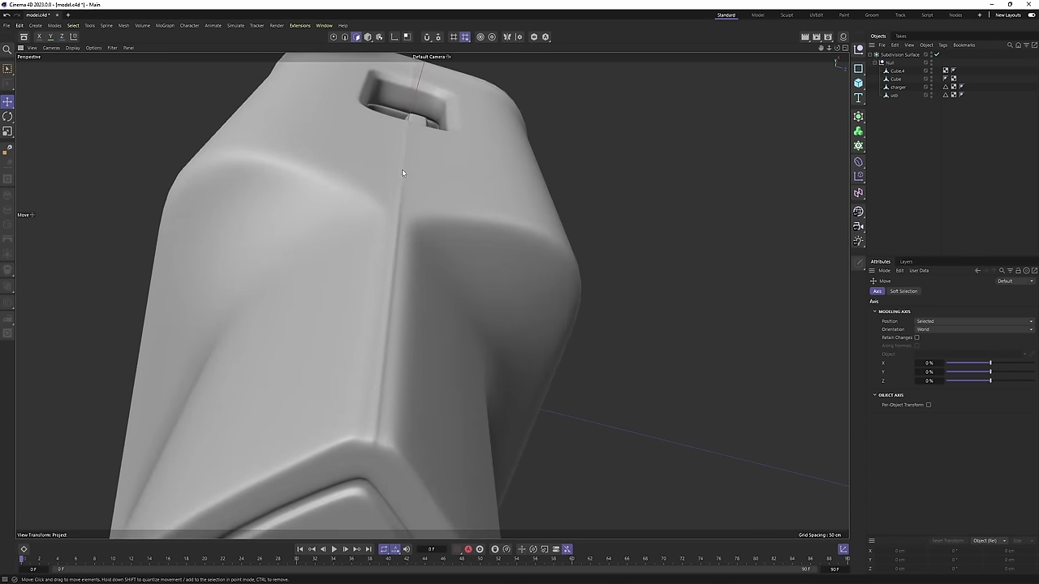
alt+drag(401, 169, 425, 336)
scroll(389, 292, down, 3)
alt+drag(334, 236, 361, 268)
scroll(382, 261, up, 3)
click(389, 257)
Turn off the smoothing, select the five centre seam edges on the narrow neck below the USB port, and move them slightly along X.
key(q)
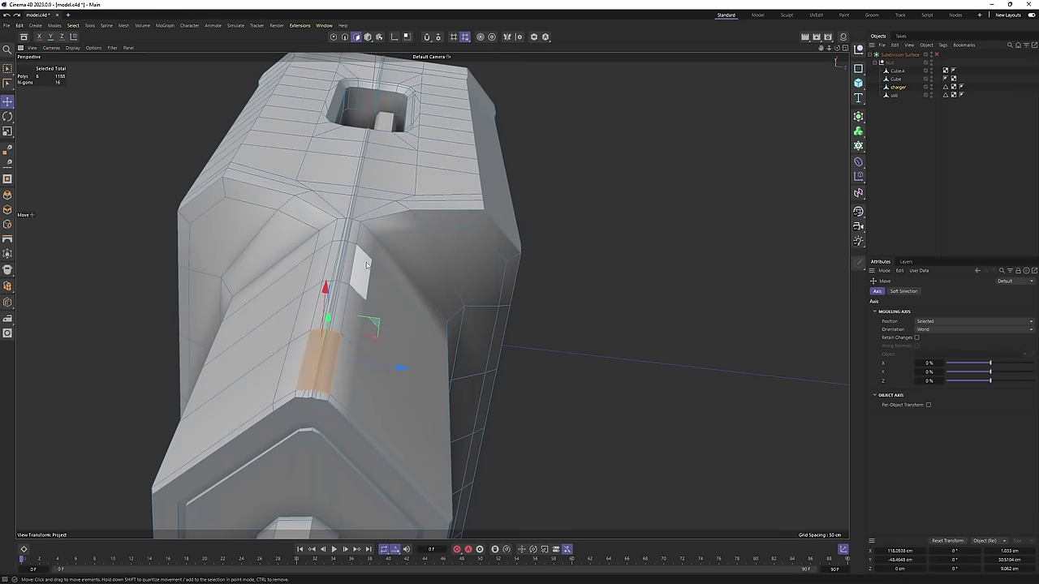
scroll(368, 242, up, 4)
alt+middle_drag(370, 229, 408, 214)
key(Return)
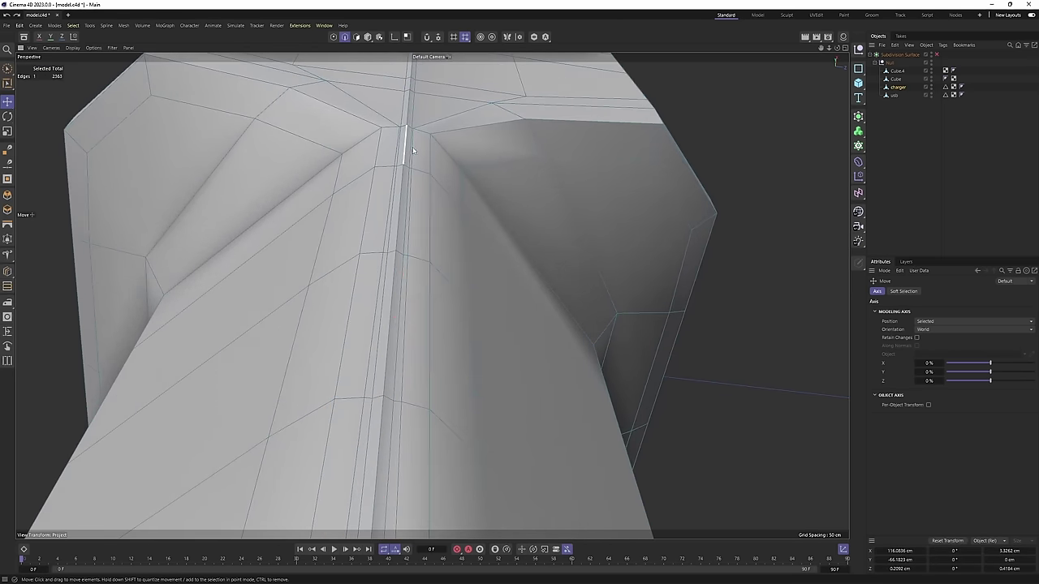
scroll(412, 150, down, 3)
alt+drag(413, 150, 434, 294)
scroll(440, 243, up, 1)
double_click(439, 246)
scroll(439, 195, up, 2)
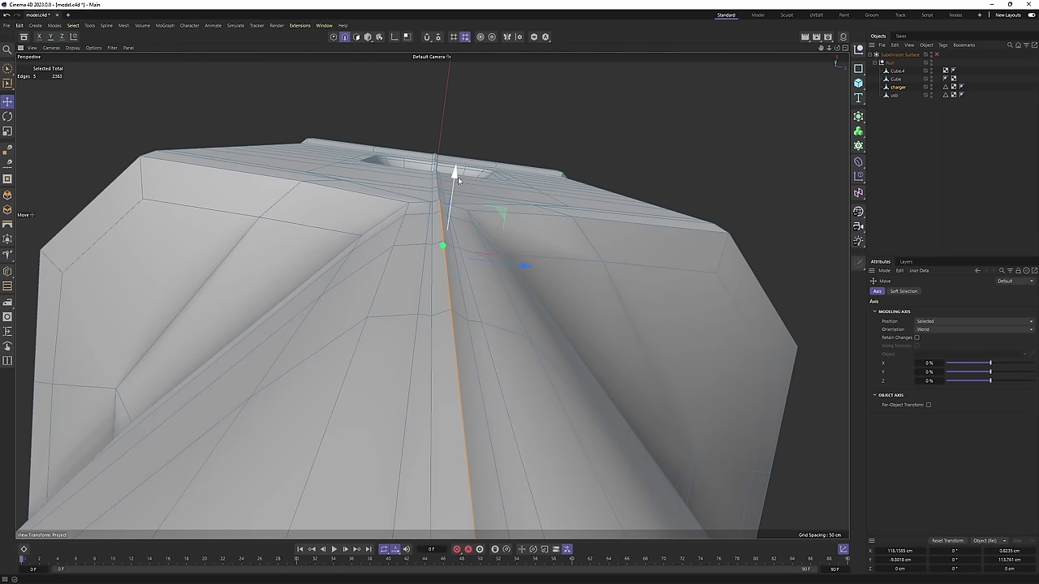
drag(458, 177, 458, 181)
Turn the smoothing back on and check how the seam runs through the narrow neck.
key(q)
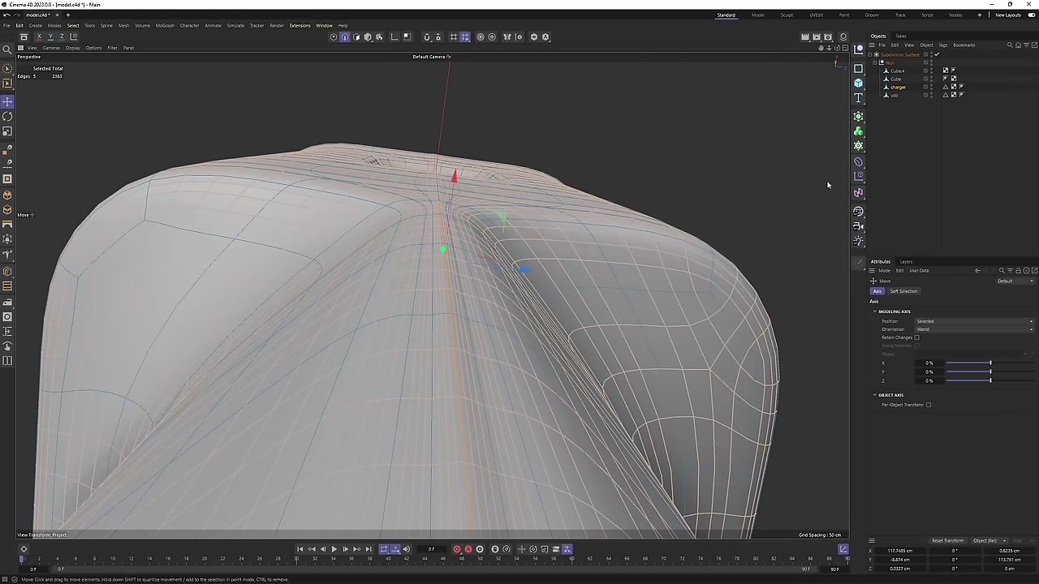
click(897, 175)
scroll(466, 255, down, 2)
alt+drag(452, 273, 480, 304)
scroll(485, 267, down, 2)
alt+drag(477, 241, 469, 165)
Adjust the X position of the neck's centre seam edges to about 117.8 cm and check the smoothed transition.
click(452, 205)
key(q)
scroll(476, 168, up, 1)
key(q)
click(973, 200)
alt+drag(524, 235, 572, 278)
scroll(572, 278, down, 5)
alt+drag(508, 193, 535, 260)
key(Return)
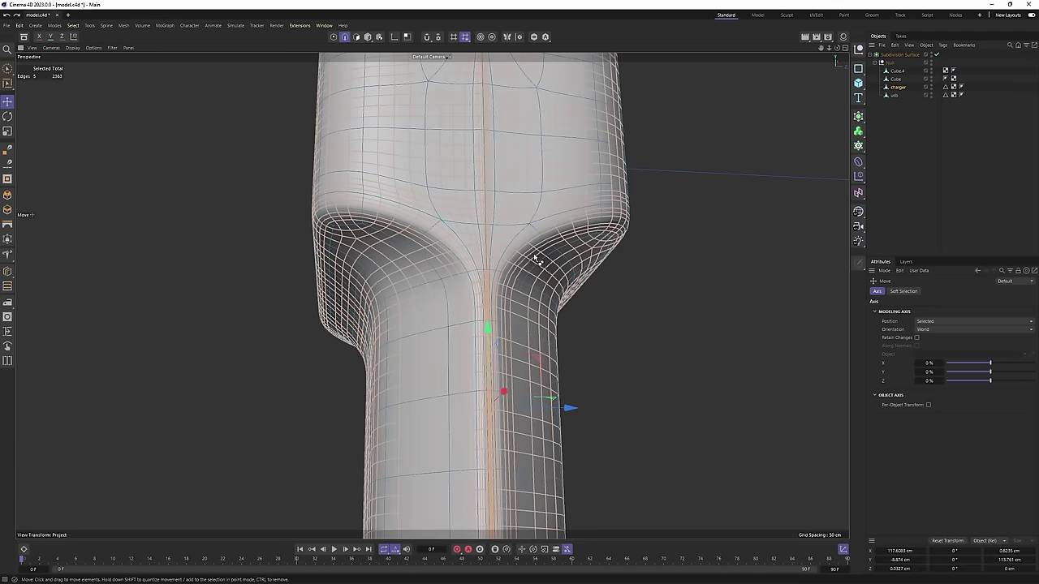
Turn off the smoothing, select the matching five centre seam edges on the opposite side, and shift them slightly inward along X.
key(q)
scroll(536, 260, down, 2)
scroll(468, 290, up, 3)
alt+drag(468, 290, 593, 293)
alt+drag(457, 238, 559, 187)
scroll(443, 121, up, 3)
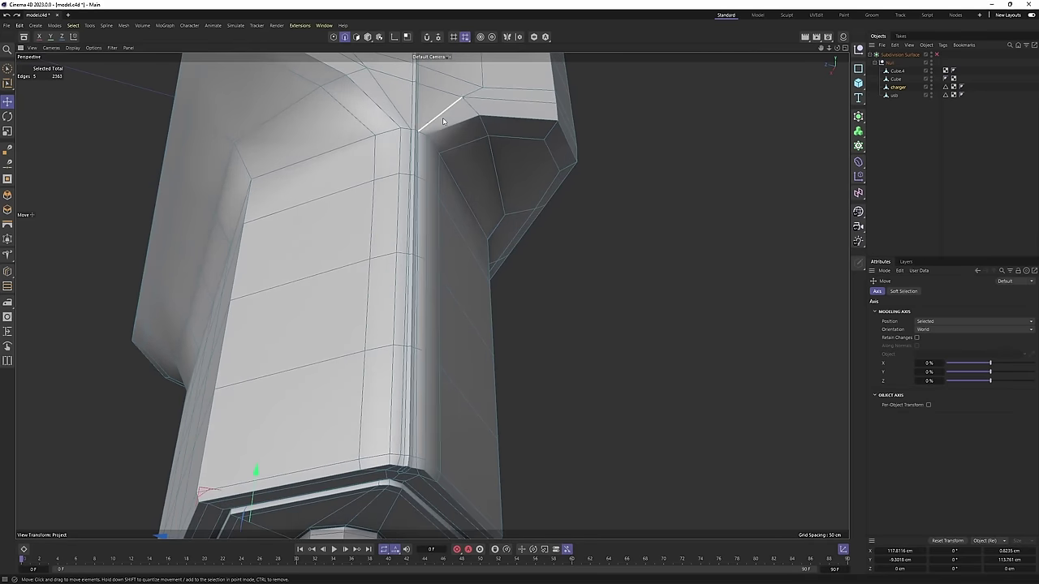
alt+drag(442, 122, 433, 339)
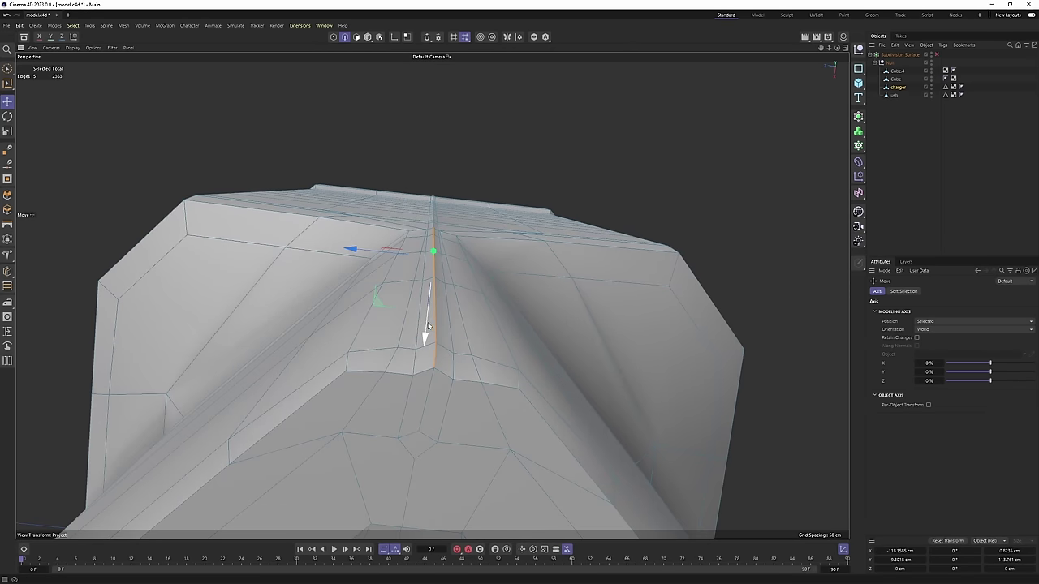
Preview the opposite side with the smoothing on and examine its seam through the neck.
key(q)
click(946, 217)
alt+drag(492, 243, 508, 336)
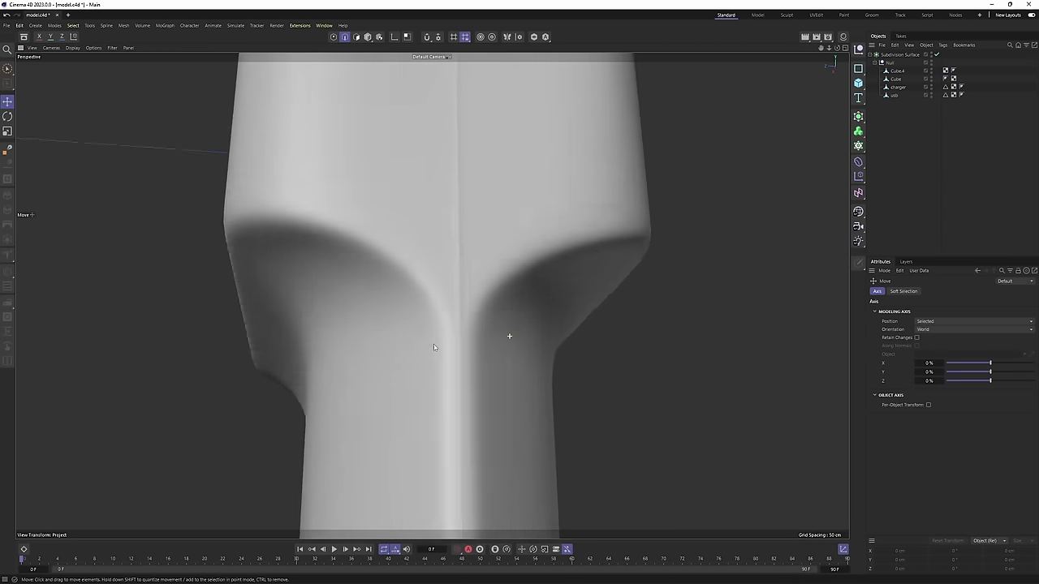
alt+right_drag(508, 336, 450, 307)
alt+drag(450, 305, 424, 287)
click(423, 287)
Turn off the smoothing and select the four central polygons between the prongs on the charger's underside.
key(q)
key(Return)
scroll(422, 347, up, 3)
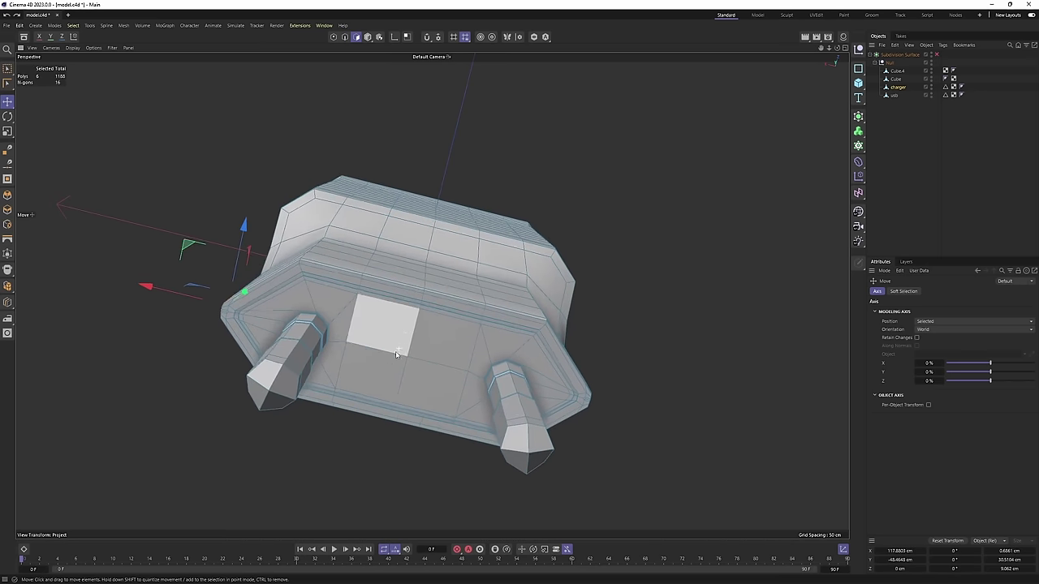
mouse_move(398, 352)
alt+mouse_down()
mouse_move(413, 348)
mouse_move(398, 366)
alt+mouse_up()
key(0)
scroll(427, 344, up, 2)
Inset the four selected underside polygons by 6.07 cm.
key(i)
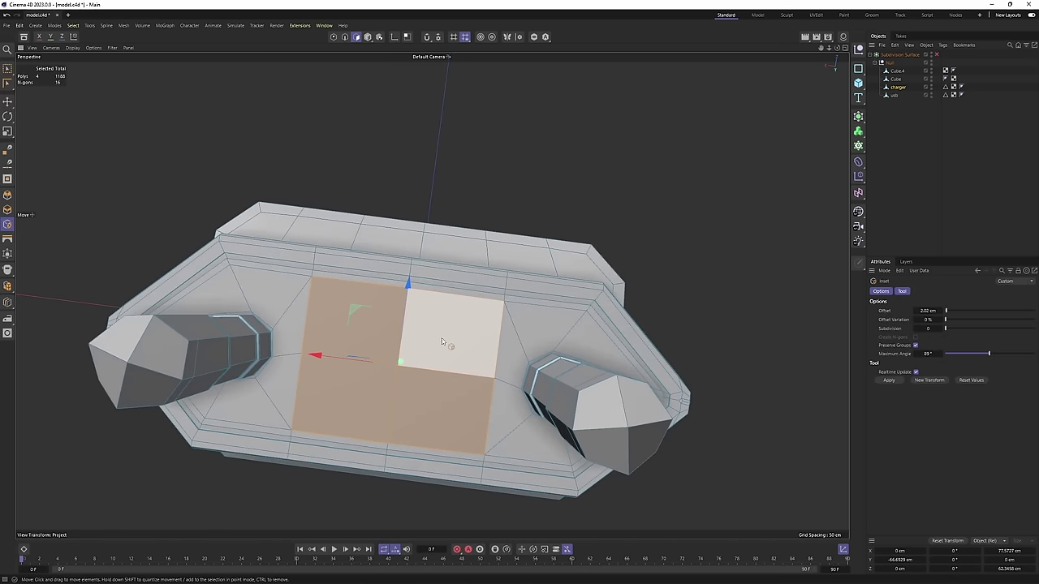
scroll(442, 290, up, 4)
key(m)
scroll(477, 308, up, 2)
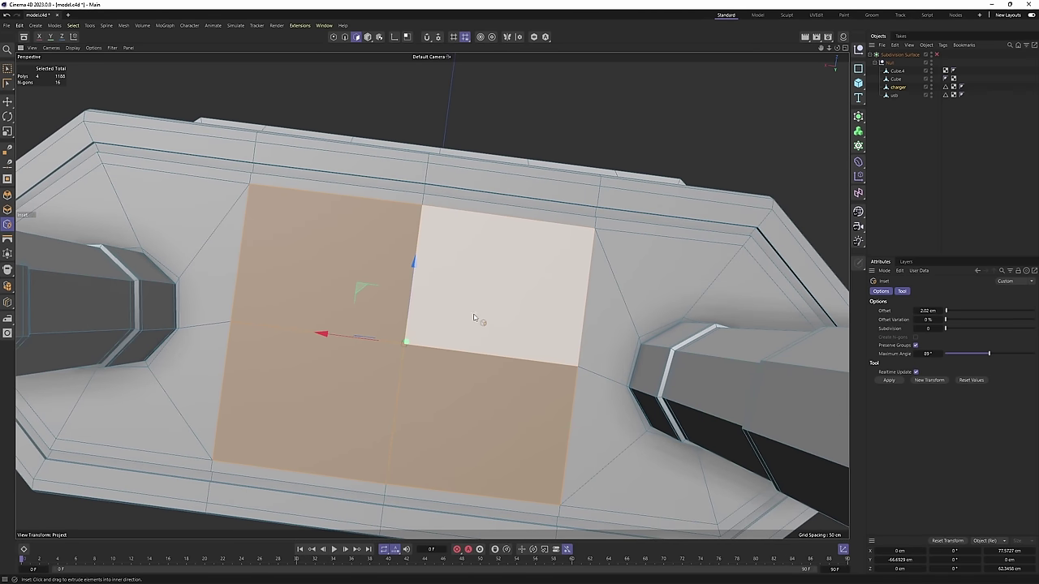
alt+drag(474, 315, 484, 297)
right_click(507, 302)
click(448, 207)
drag(605, 358, 585, 303)
Apply Fit Circle to the inset polygons with a scale of 24.4%.
right_click(581, 303)
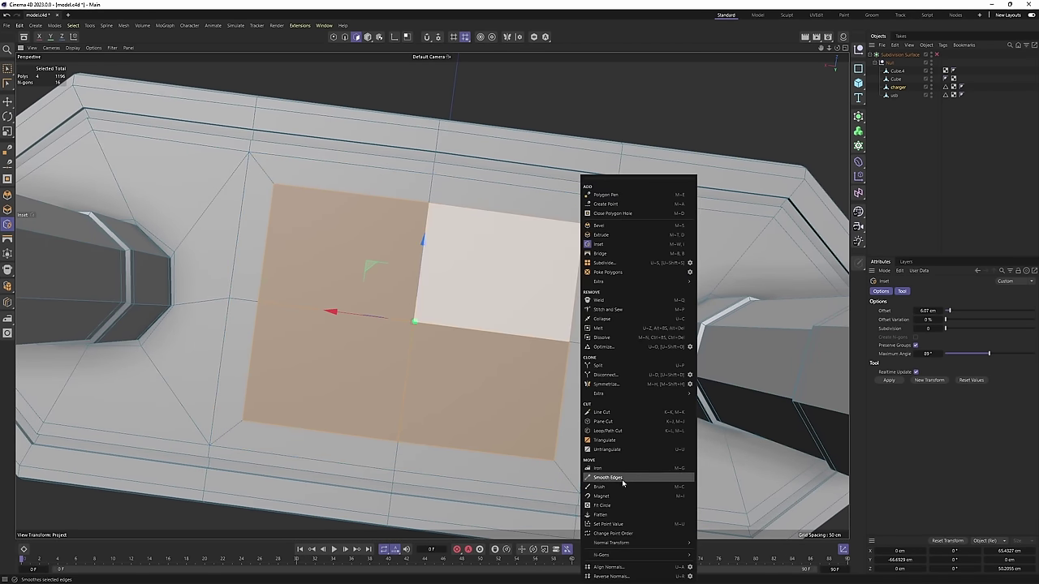
click(617, 506)
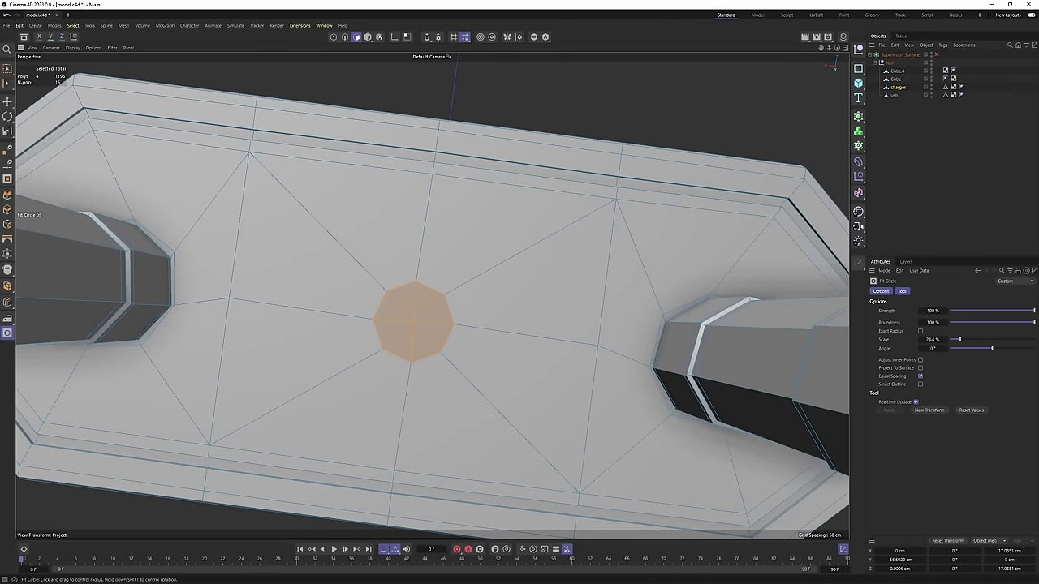
Sink the circular polygons between the prongs into the body, using insets of 2.23 cm and 4.82 cm.
scroll(571, 352, up, 2)
key(i)
drag(567, 354, 565, 354)
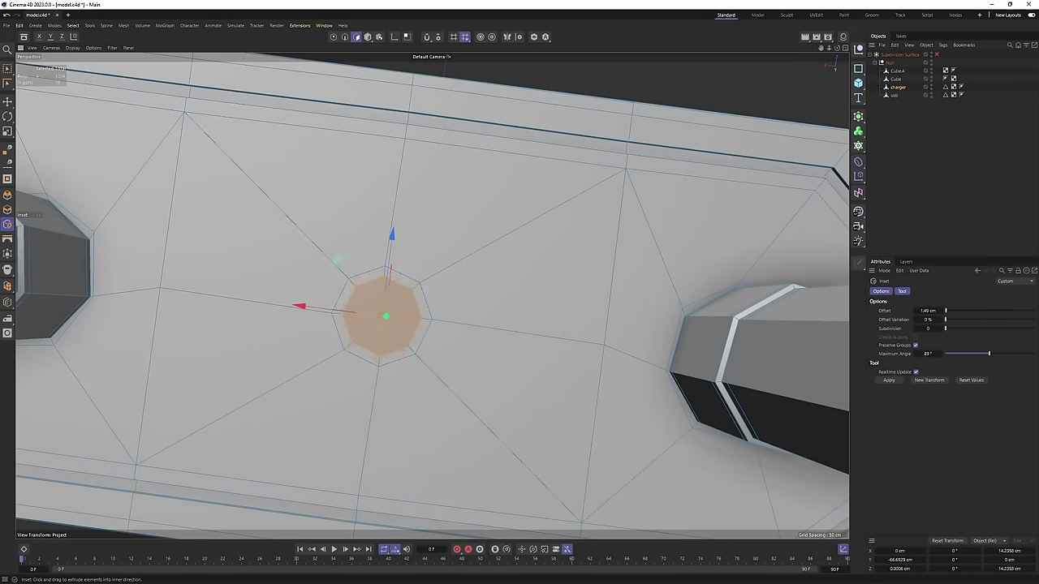
alt+drag(398, 312, 402, 237)
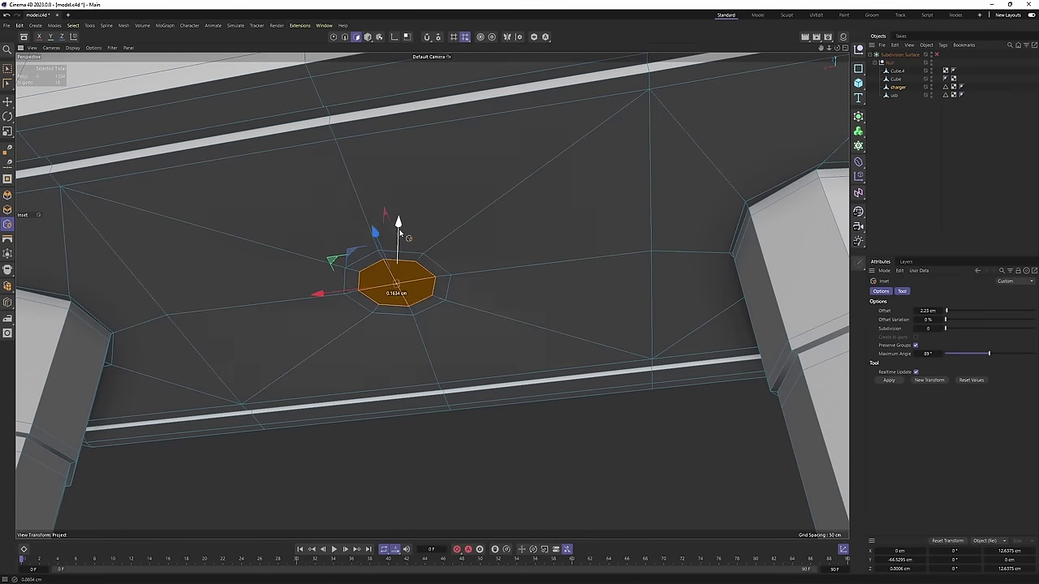
drag(591, 344, 578, 332)
scroll(410, 253, up, 2)
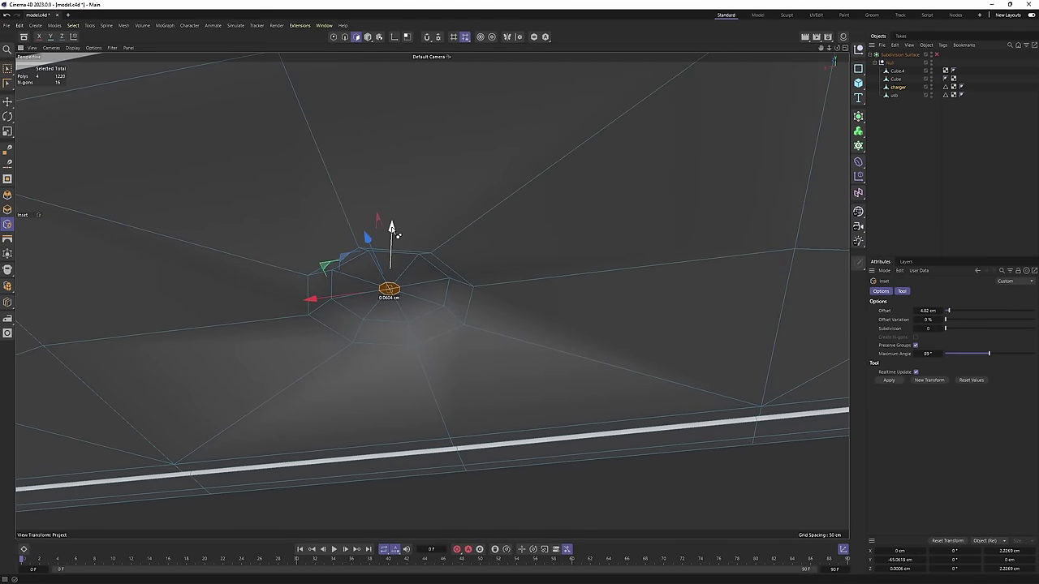
Add three supporting cuts with Loop/Path Cut around the recess: near its rim, along the wall's inner end and across its floor.
key(k)
key(l)
alt+drag(465, 276, 450, 236)
click(485, 283)
click(427, 222)
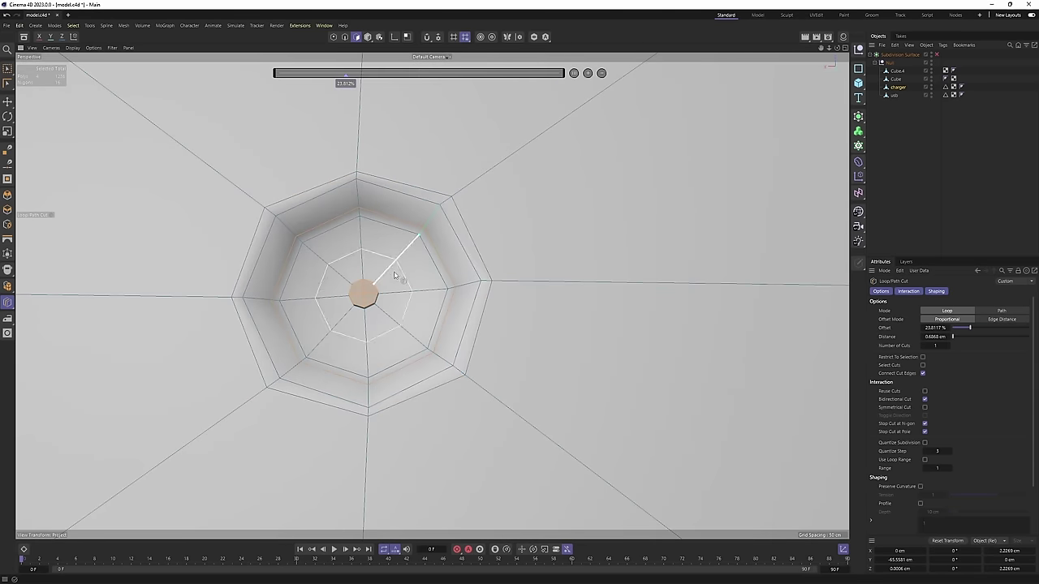
click(388, 293)
Preview the circular recess with the smoothing on and examine the charger's underside from several angles.
key(q)
click(909, 180)
alt+drag(508, 214, 452, 271)
scroll(363, 293, down, 8)
alt+drag(364, 293, 512, 352)
key(ctrl+z)
key(Return)
key(e)
scroll(514, 349, up, 1)
alt+drag(546, 291, 503, 188)
scroll(591, 250, up, 2)
Turn off the smoothing and apply Equal Spacing to the edge loop just above the main body's lower step.
key(Return)
key(q)
scroll(457, 275, up, 4)
alt+drag(479, 271, 444, 293)
double_click(431, 289)
scroll(620, 260, down, 4)
alt+drag(619, 260, 672, 283)
right_click(672, 283)
click(699, 511)
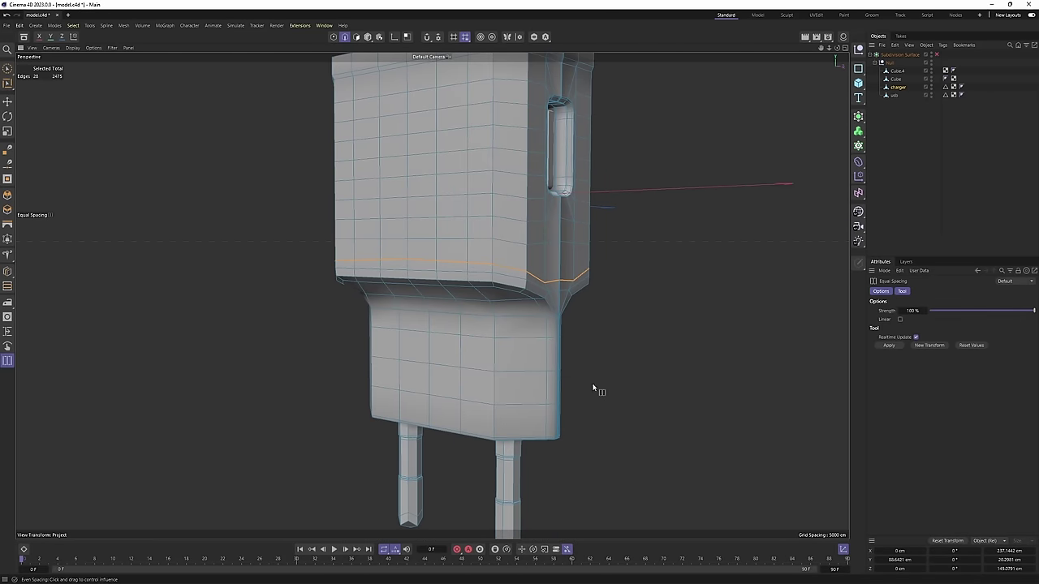
Clear the object selection and examine the charger's unsmoothed mesh in shading with lines.
click(878, 226)
mouse_move(799, 184)
alt+mouse_down()
mouse_move(572, 190)
mouse_move(589, 219)
mouse_move(682, 216)
mouse_move(820, 183)
alt+mouse_up()
scroll(586, 183, down, 1)
key(n)
key(b)
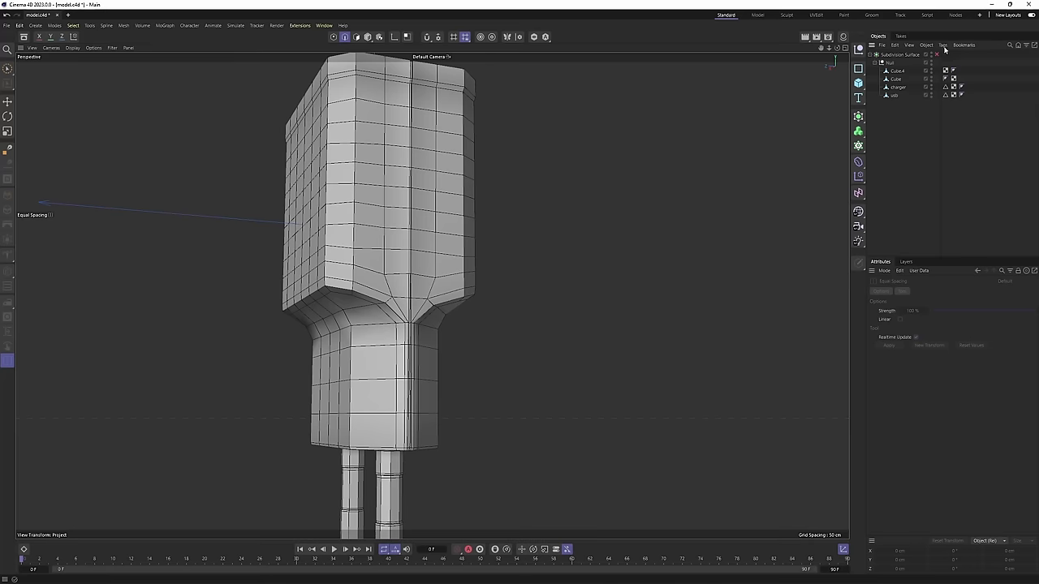
Enable the Subdivision Surface, hide the mesh lines and inspect the smoothed charger from all sides, including the USB port.
click(937, 55)
scroll(475, 277, down, 3)
alt+drag(476, 280, 771, 293)
key(n)
key(a)
scroll(525, 271, down, 2)
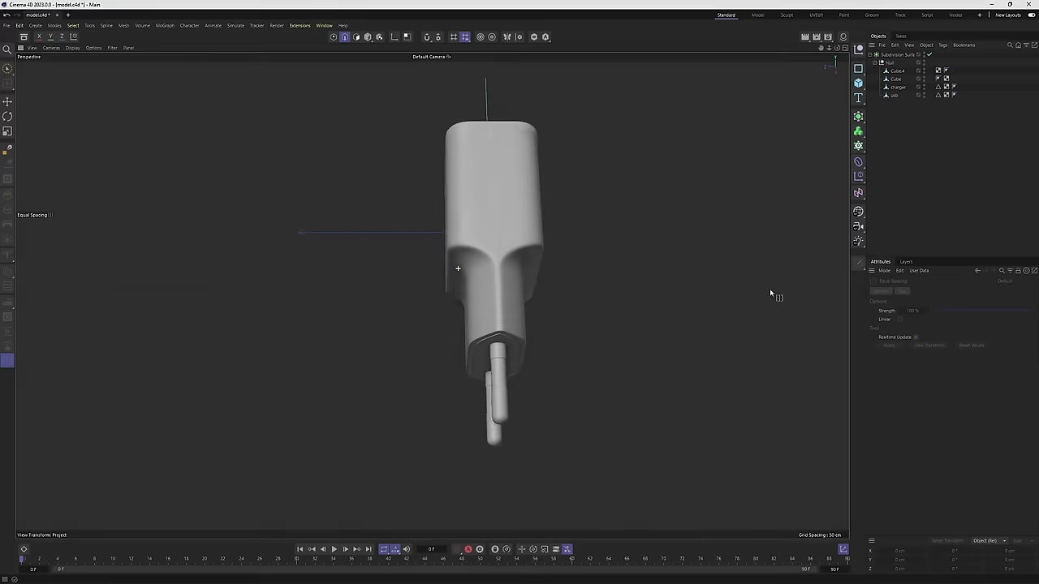
alt+drag(772, 292, 816, 275)
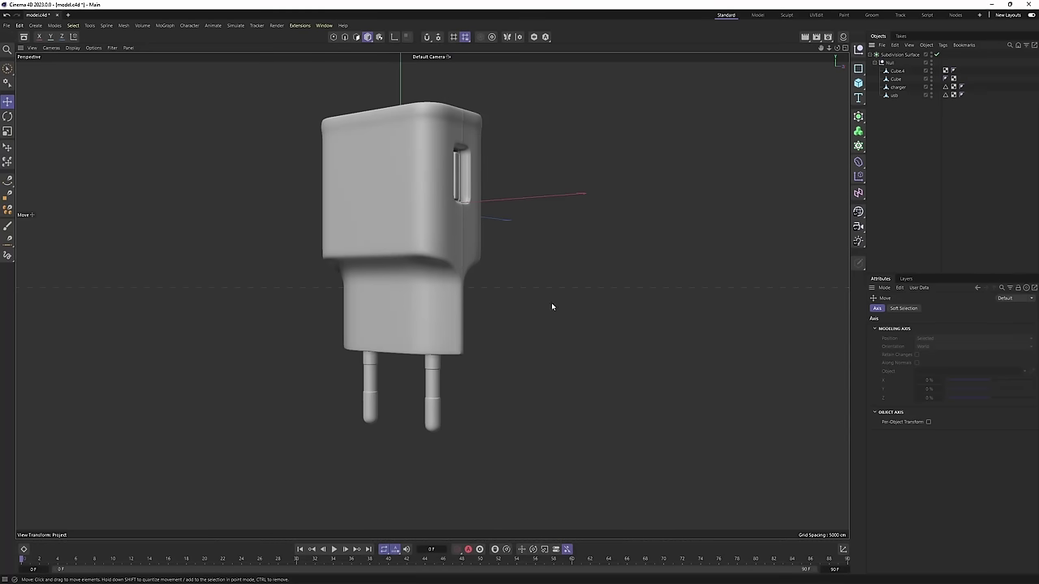
alt+drag(551, 302, 490, 301)
alt+right_drag(491, 264, 535, 249)
alt+drag(535, 248, 485, 263)
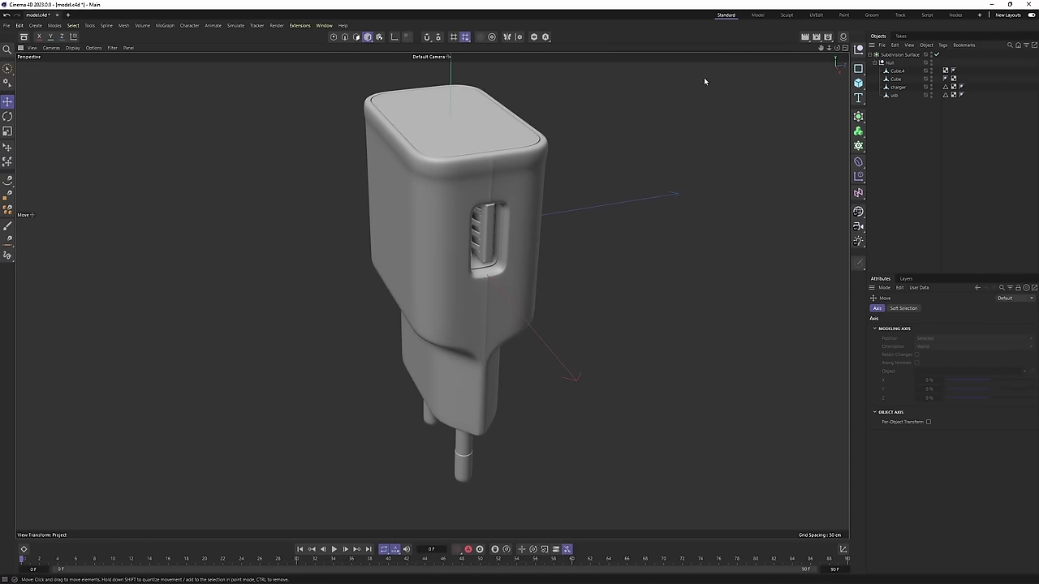
alt+middle_drag(523, 236, 546, 193)
scroll(535, 183, up, 4)
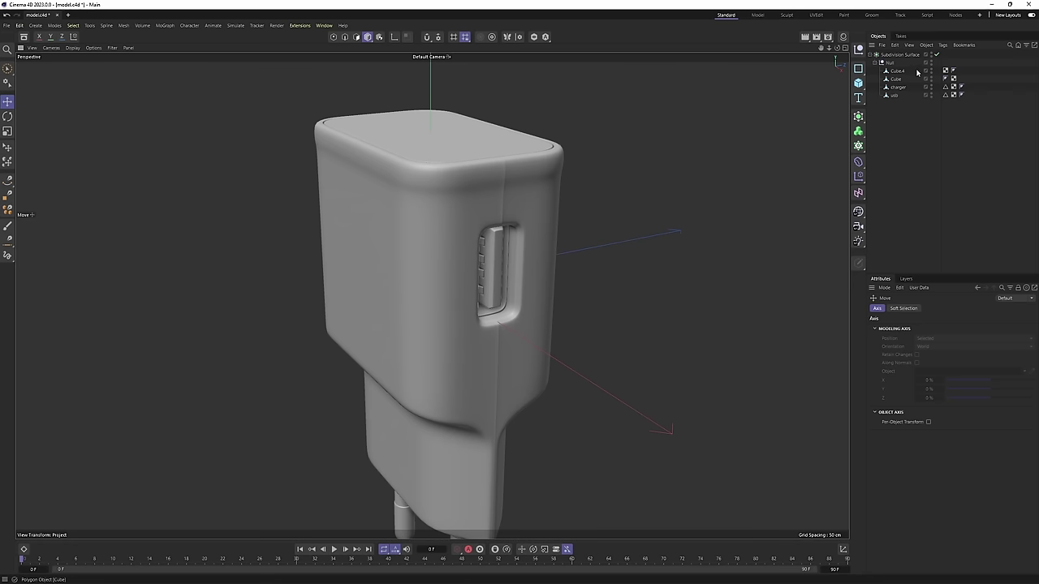
Disable the Subdivision Surface and reverse the normals of all polygons of the usb object.
click(937, 55)
click(894, 94)
mouse_move(454, 268)
alt+mouse_down()
mouse_move(479, 258)
mouse_move(469, 261)
alt+mouse_up()
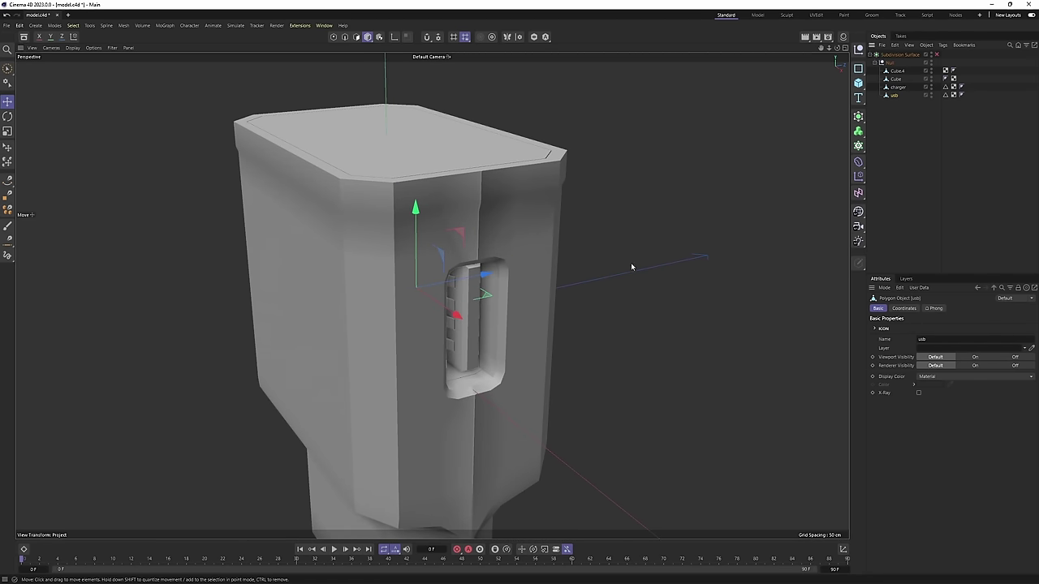
alt+drag(540, 312, 502, 152)
scroll(504, 276, up, 4)
key(ctrl+a)
scroll(508, 216, up, 2)
right_click(578, 204)
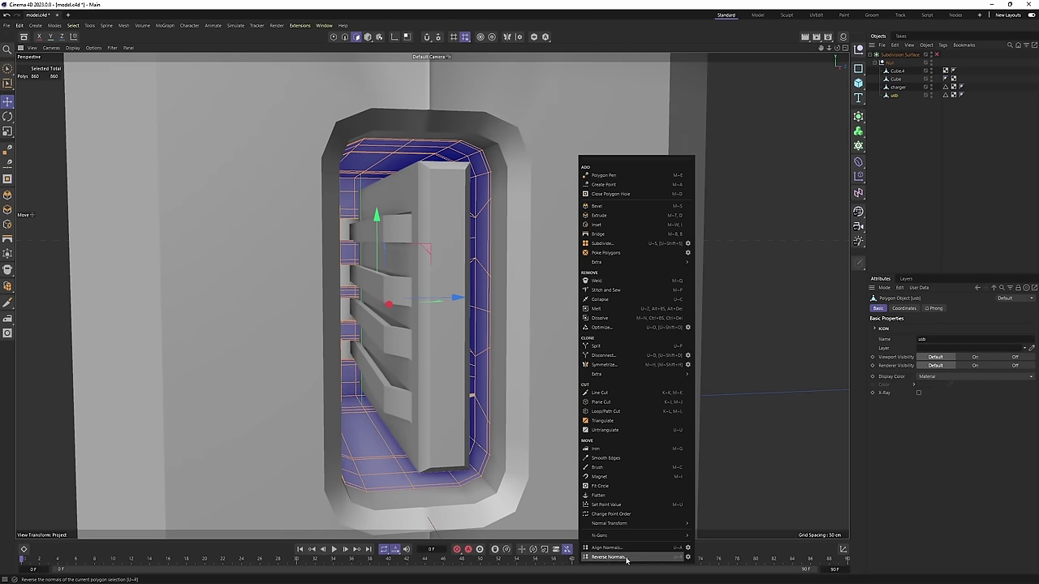
click(625, 560)
Select all polygons of the charger and check the normals direction on it and on the Cube object inside the port.
scroll(568, 266, down, 2)
alt+drag(559, 267, 856, 92)
click(896, 80)
click(899, 89)
scroll(586, 212, down, 5)
key(ctrl+a)
click(896, 79)
scroll(503, 232, up, 10)
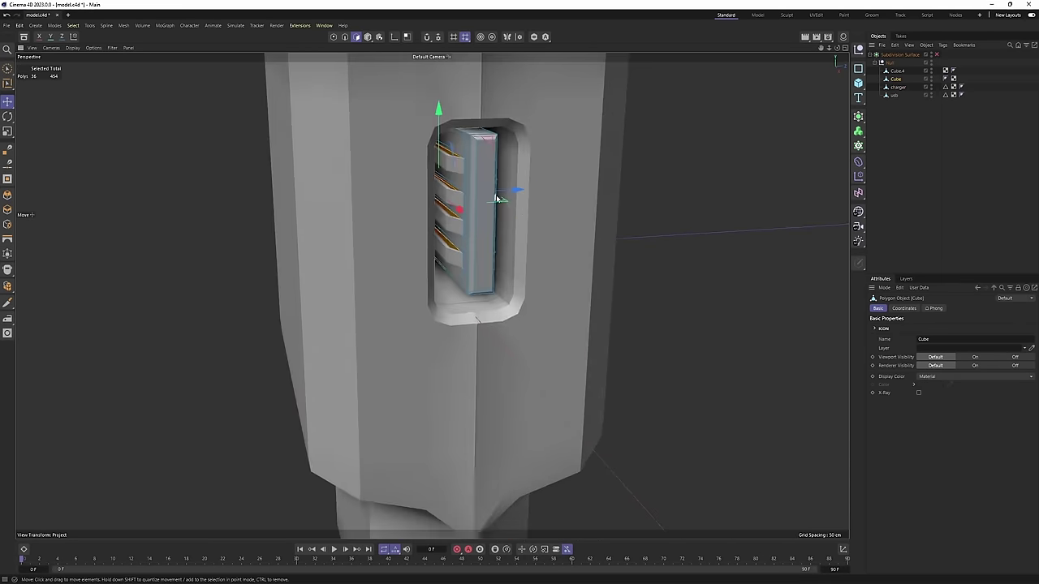
alt+drag(454, 214, 508, 218)
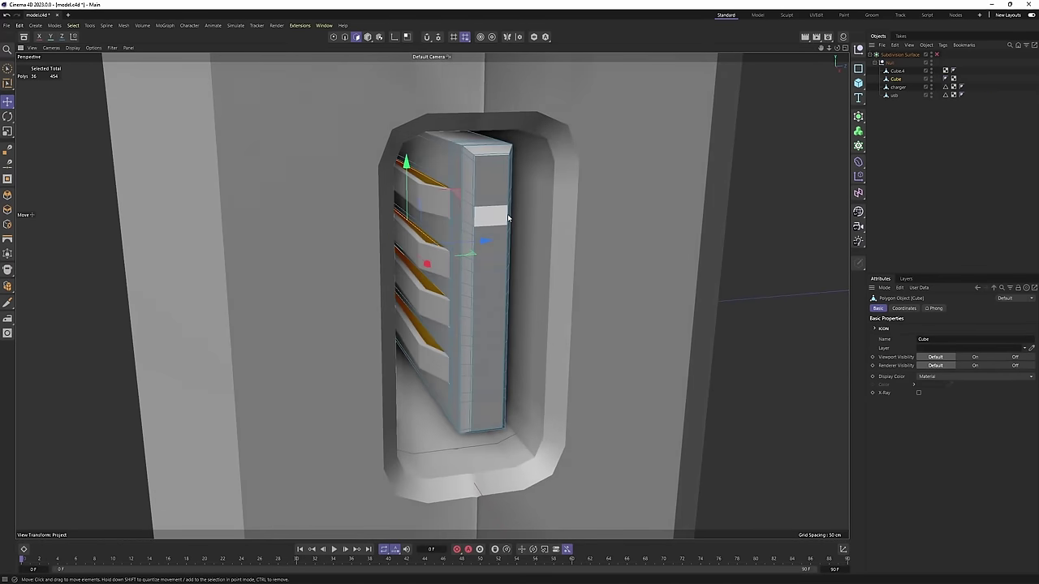
Merge Cube and Cube.4 with Connect Objects + Delete and rename the merged object ins_usb.
right_click(898, 83)
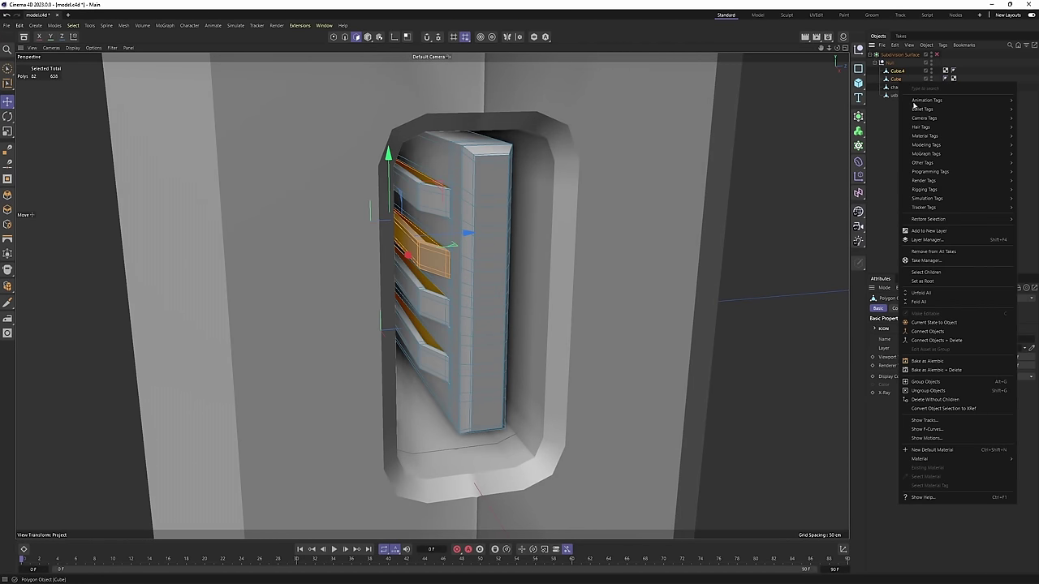
click(936, 340)
alt+drag(487, 253, 535, 257)
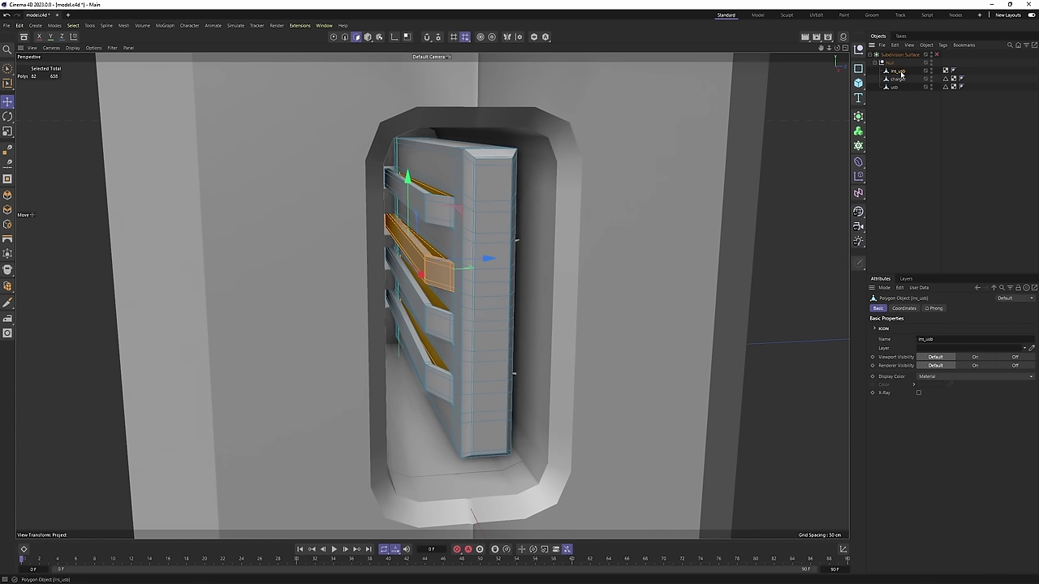
Merge ins_usb and usb with Connect Objects + Delete into one object named usb, and select all its polygons.
alt+drag(639, 194, 462, 231)
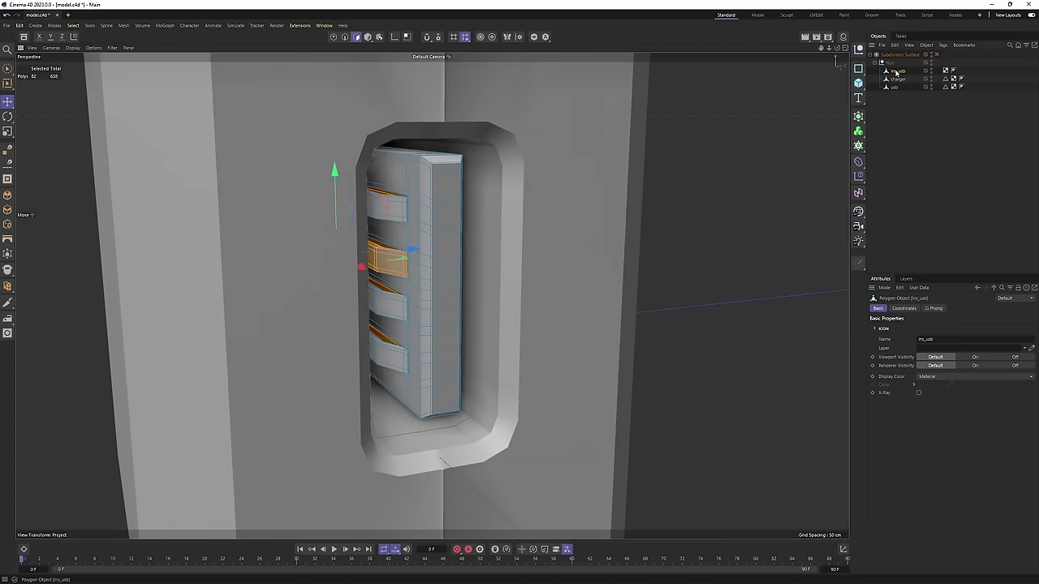
right_click(894, 87)
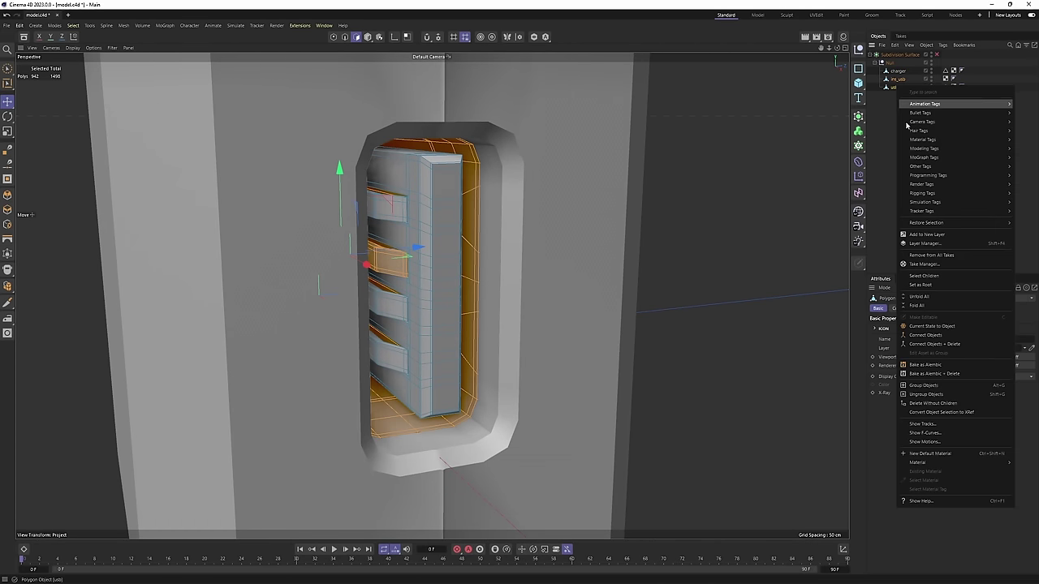
click(943, 344)
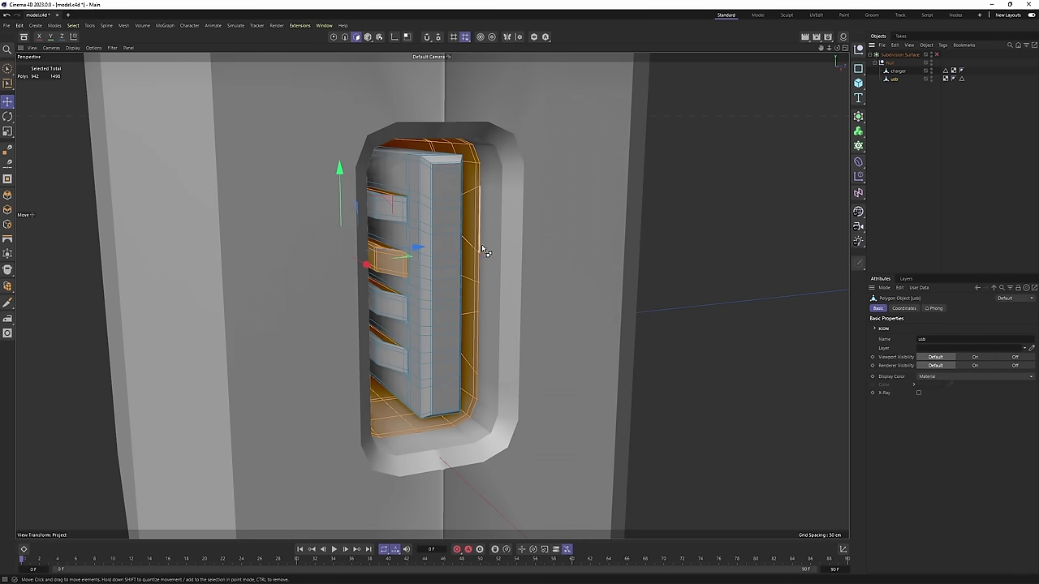
key(ctrl+a)
scroll(482, 247, down, 2)
alt+drag(482, 247, 375, 210)
scroll(434, 244, up, 2)
Select the charger object with all its polygons and switch to the UVEdit layout.
click(897, 72)
alt+middle_drag(431, 162, 431, 389)
scroll(431, 297, down, 5)
alt+drag(431, 295, 445, 230)
alt+drag(424, 365, 512, 321)
alt+drag(430, 295, 543, 360)
alt+drag(502, 268, 490, 389)
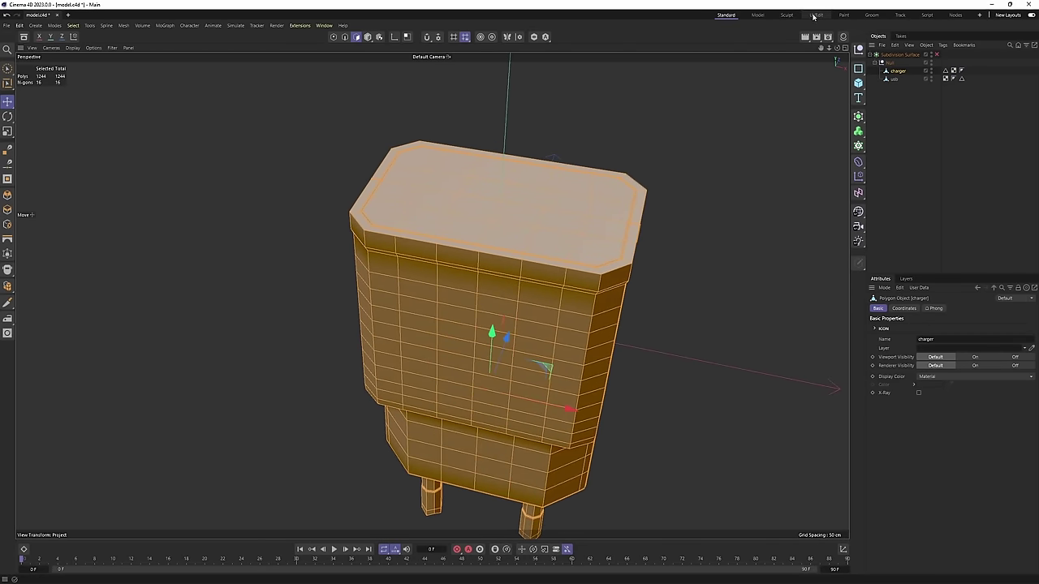
click(815, 14)
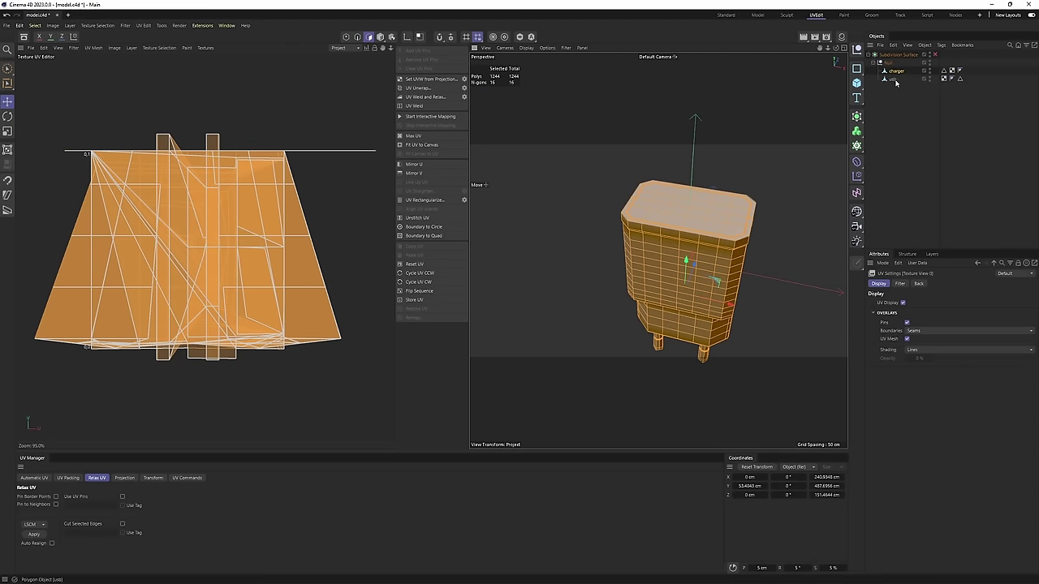
Reset the UV coordinates of all the charger's polygons.
alt+middle_drag(690, 235, 674, 203)
scroll(704, 192, up, 4)
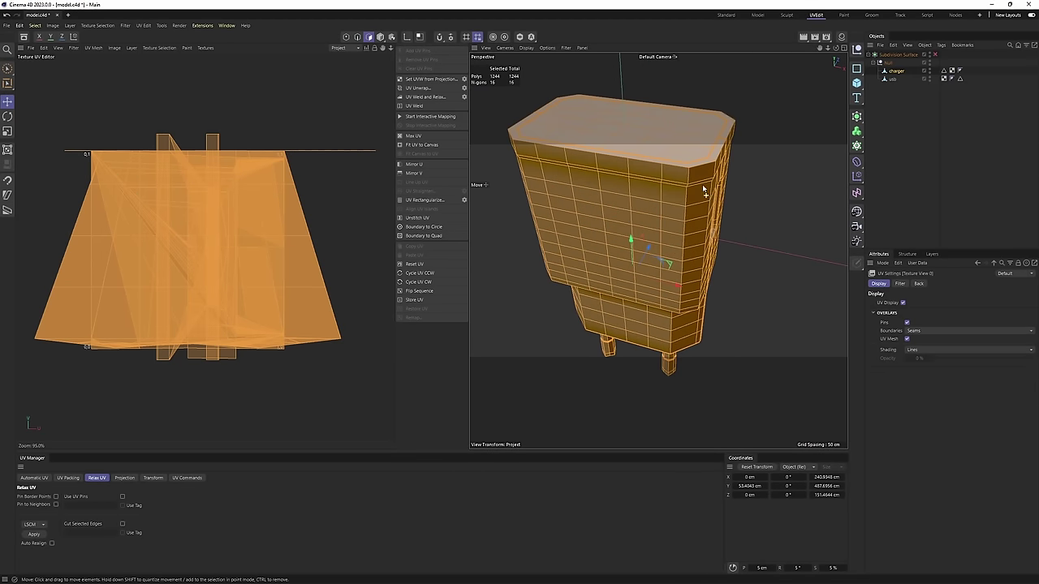
alt+drag(704, 192, 692, 168)
alt+middle_drag(680, 223, 675, 195)
alt+drag(675, 195, 670, 154)
alt+middle_drag(688, 199, 663, 200)
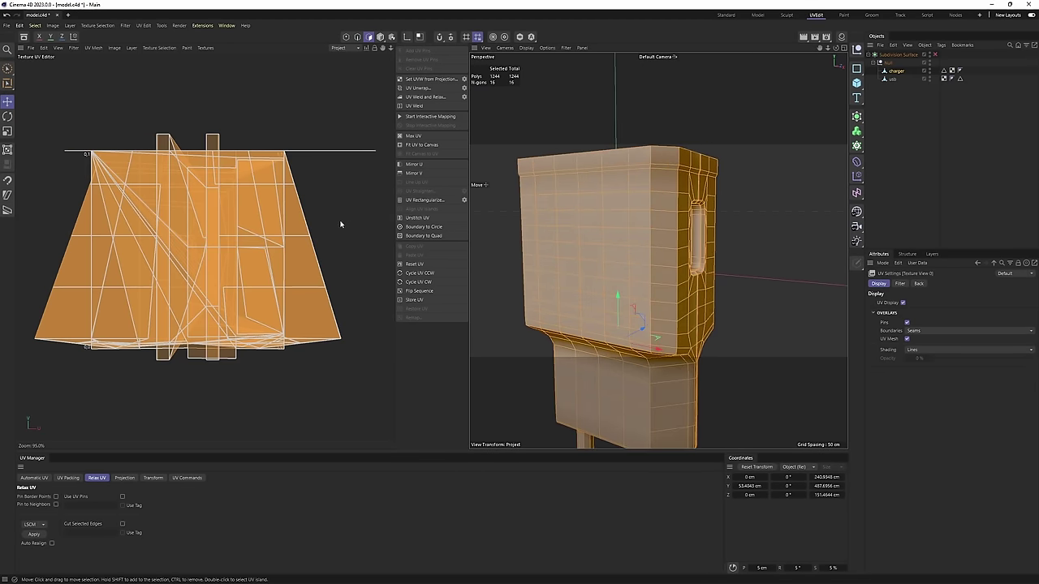
drag(272, 292, 268, 306)
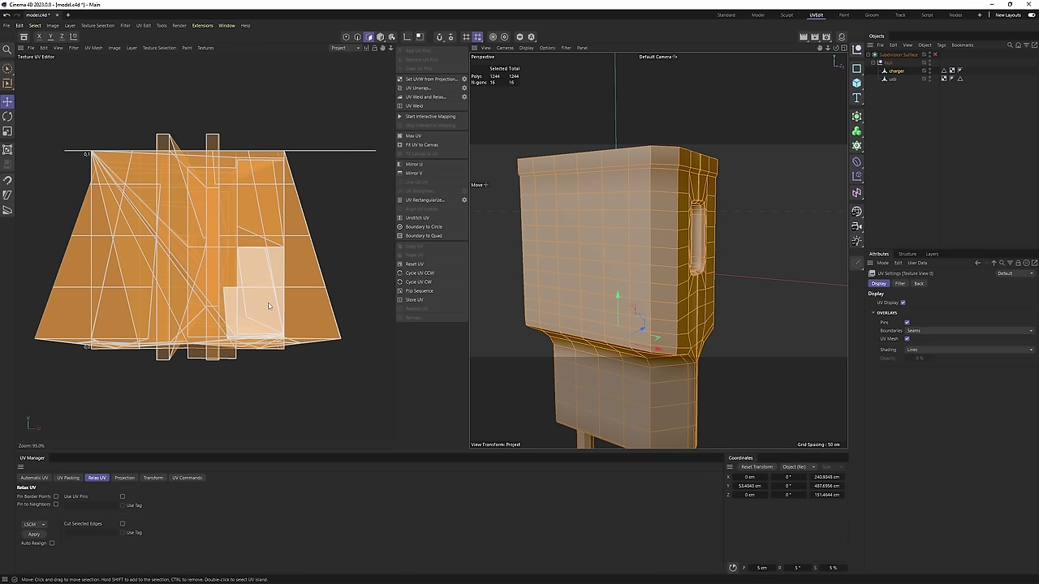
alt+right_drag(307, 247, 443, 246)
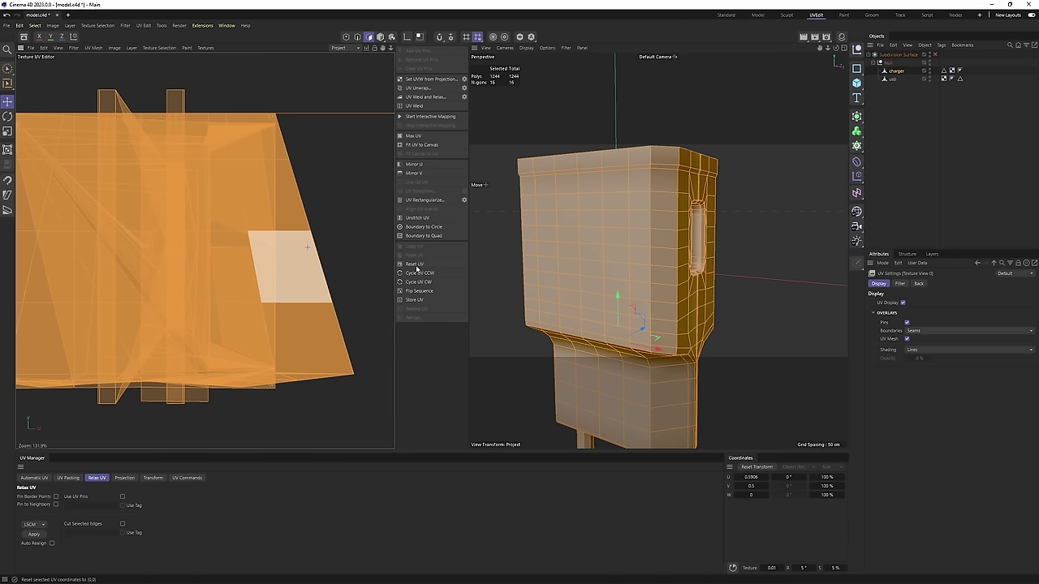
click(416, 266)
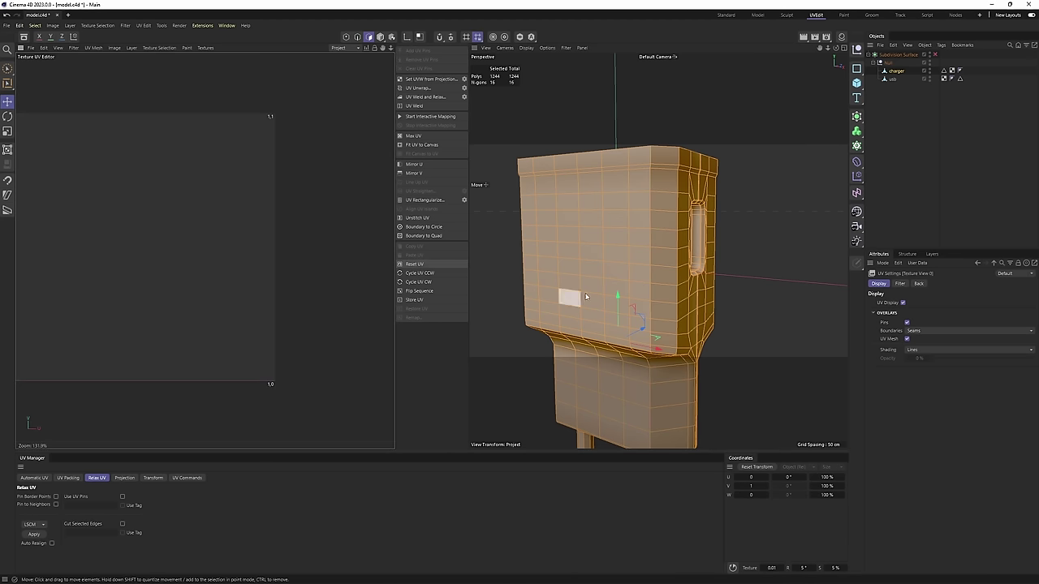
Switch to edge editing and select the edge loop around the outer rim of the charger's top face.
alt+drag(568, 299, 670, 207)
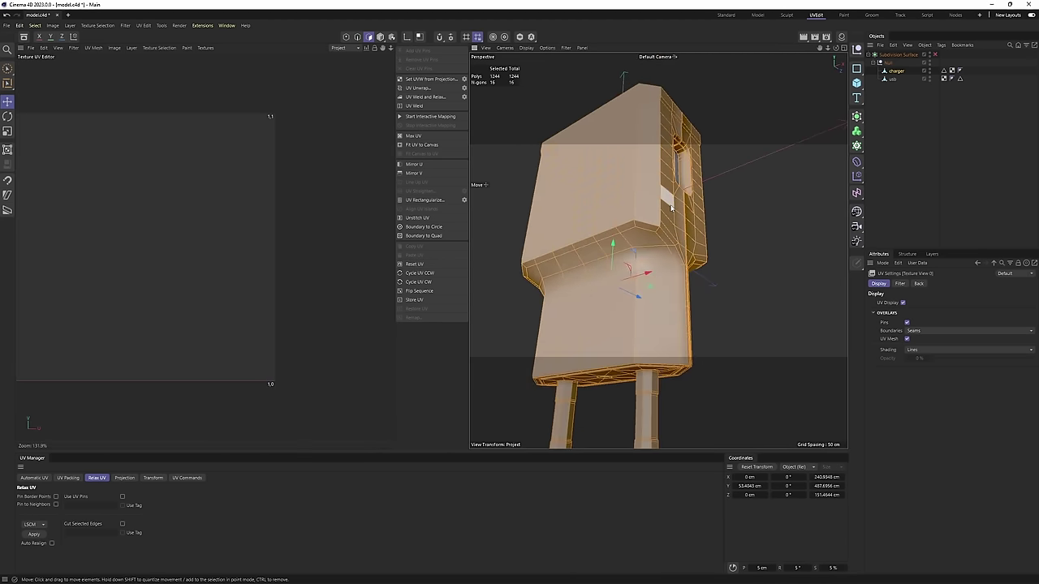
key(Return)
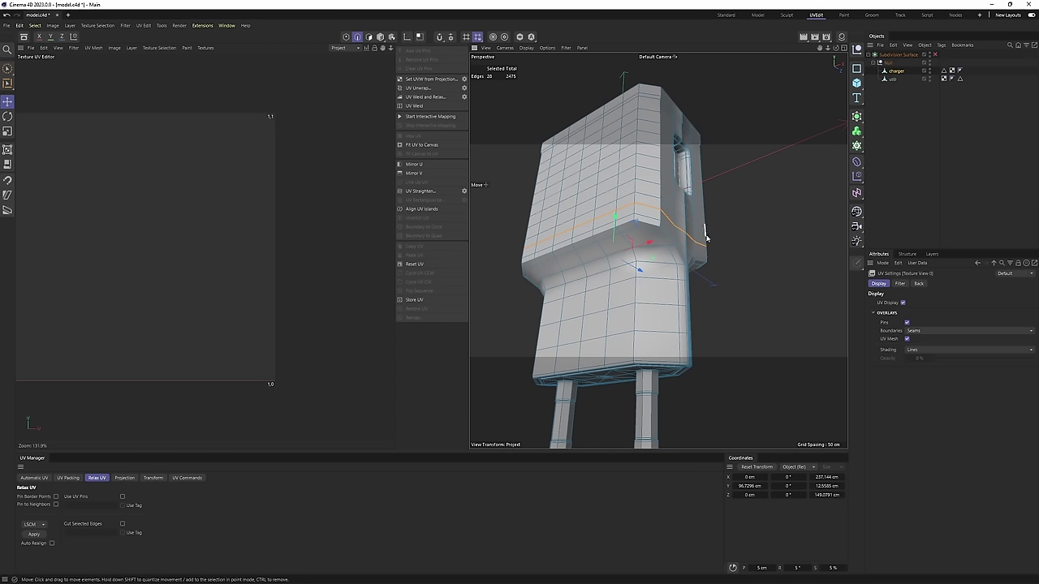
alt+drag(702, 216, 641, 230)
scroll(674, 169, up, 5)
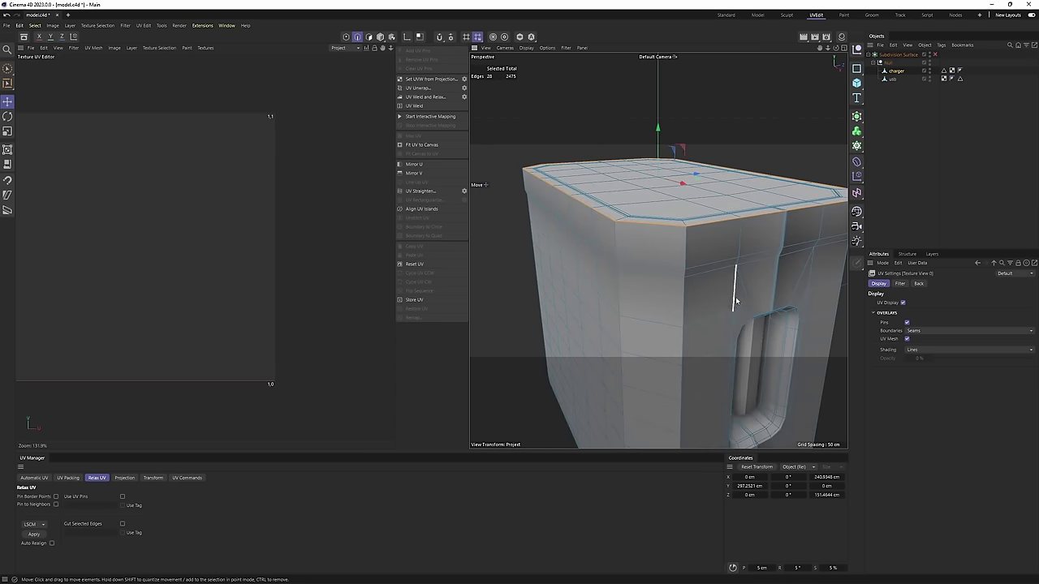
alt+drag(735, 302, 646, 271)
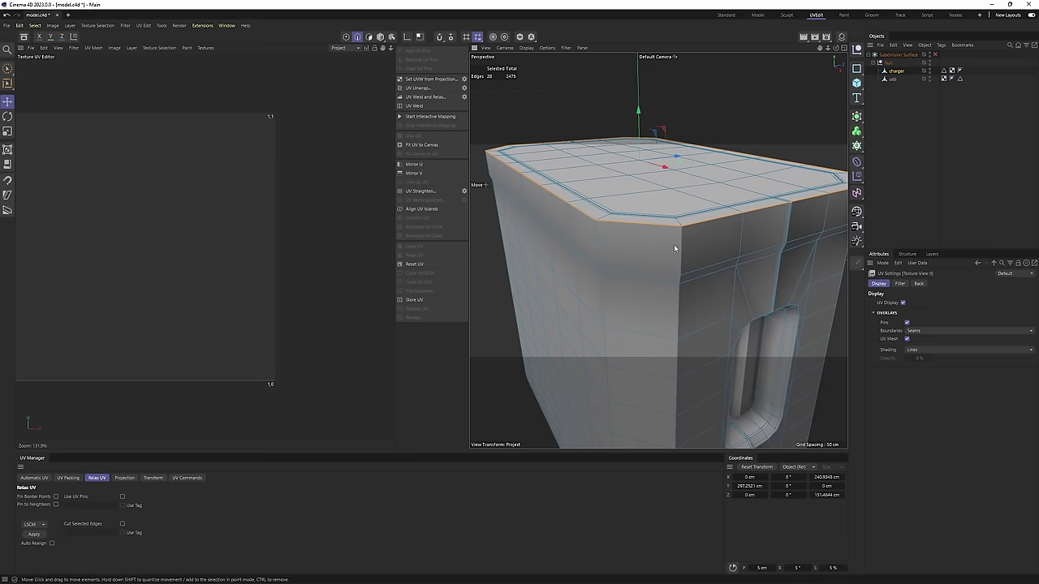
mouse_move(35, 26)
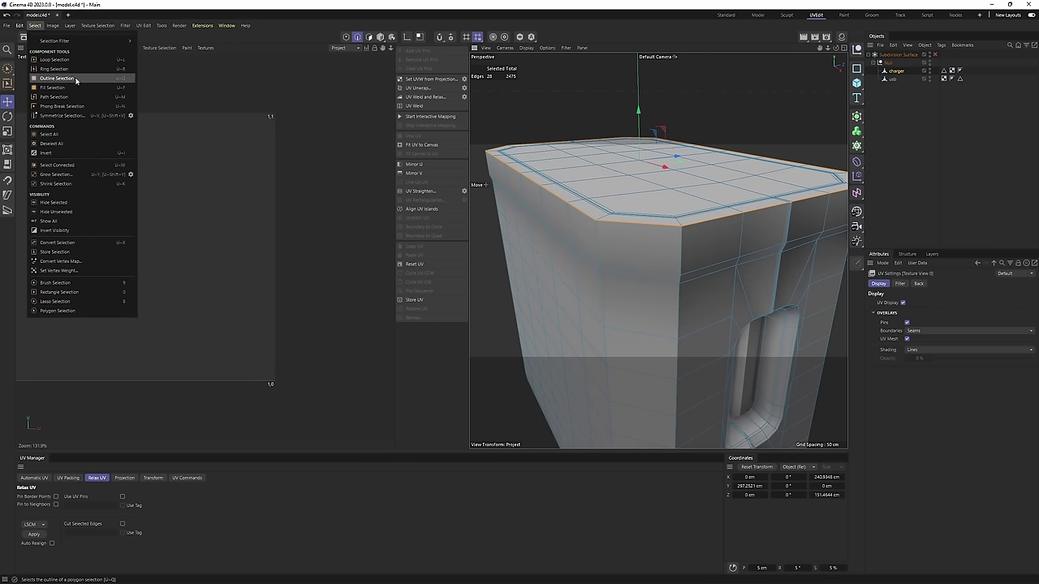
click(695, 220)
alt+right_drag(695, 220, 644, 227)
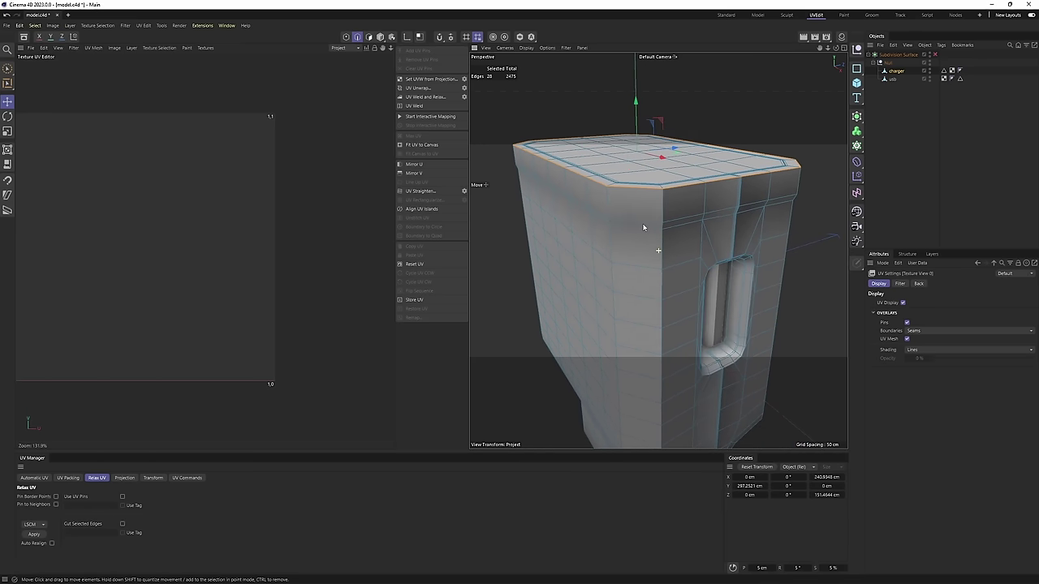
alt+drag(643, 228, 623, 243)
mouse_move(623, 244)
alt+right_down()
mouse_move(698, 231)
mouse_move(617, 225)
alt+right_up()
Add the edge loops of the narrow groove on the top face to the rim selection with Loop Selection.
key(u)
key(l)
scroll(601, 223, up, 8)
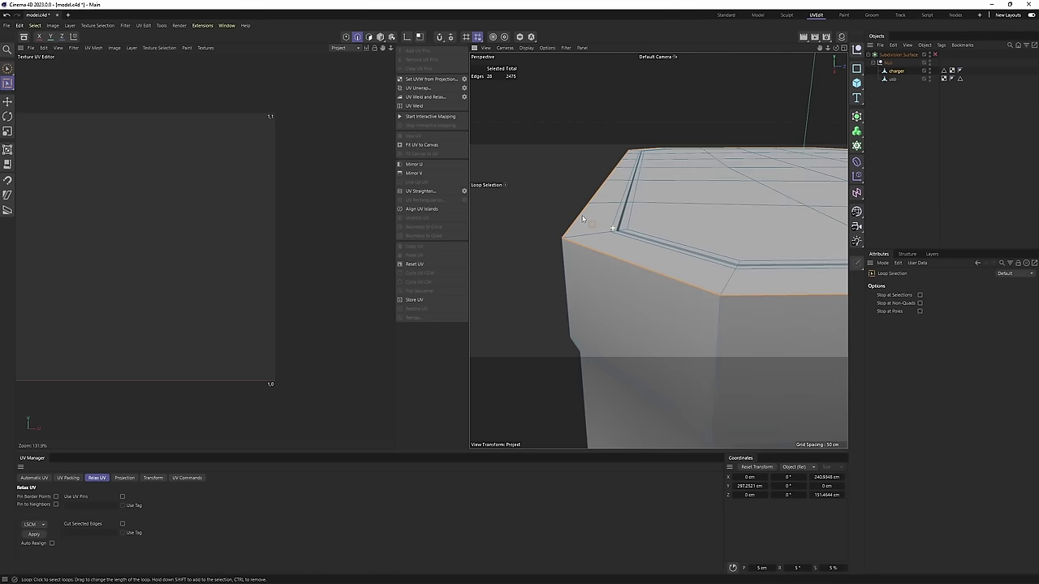
shift+click(614, 234)
alt+drag(614, 233, 648, 153)
shift+click(644, 240)
Add the edge loops that outline both body halves, along the shoulders and both sides of the narrow centre strip, to the seam selection.
scroll(649, 243, down, 10)
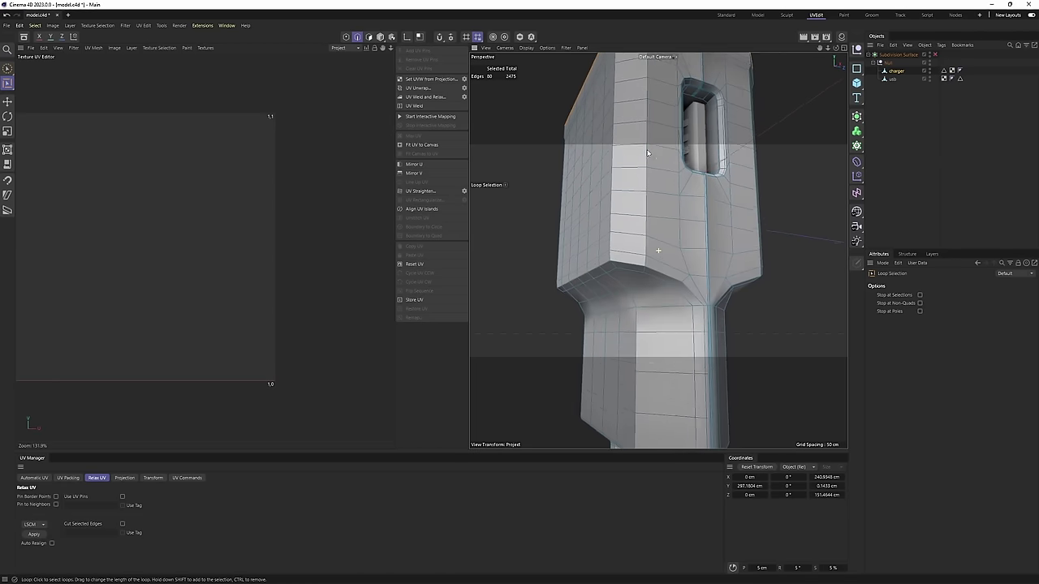
scroll(646, 210, up, 5)
alt+drag(646, 213, 695, 200)
scroll(659, 190, down, 5)
scroll(701, 203, up, 4)
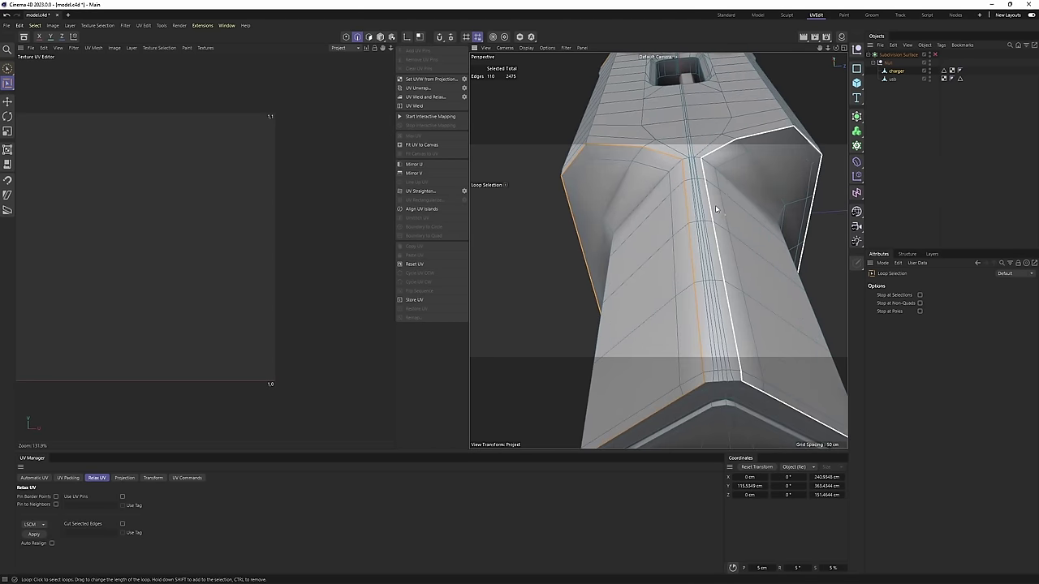
alt+drag(748, 302, 638, 225)
scroll(638, 225, up, 3)
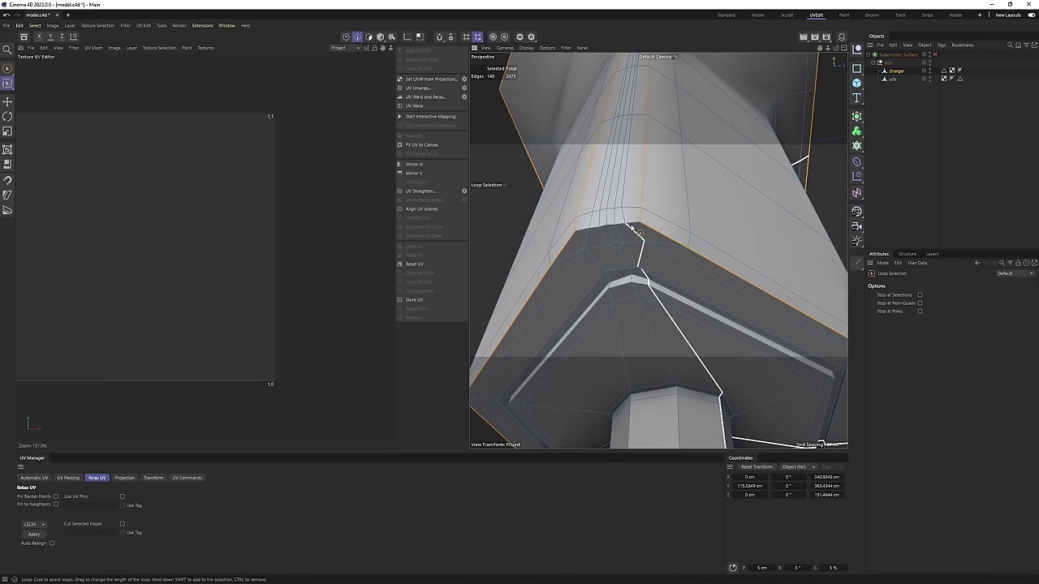
Add the edge loops of the bottom face's outer rim and its narrow groove to the seam selection.
scroll(634, 227, down, 4)
scroll(671, 171, up, 4)
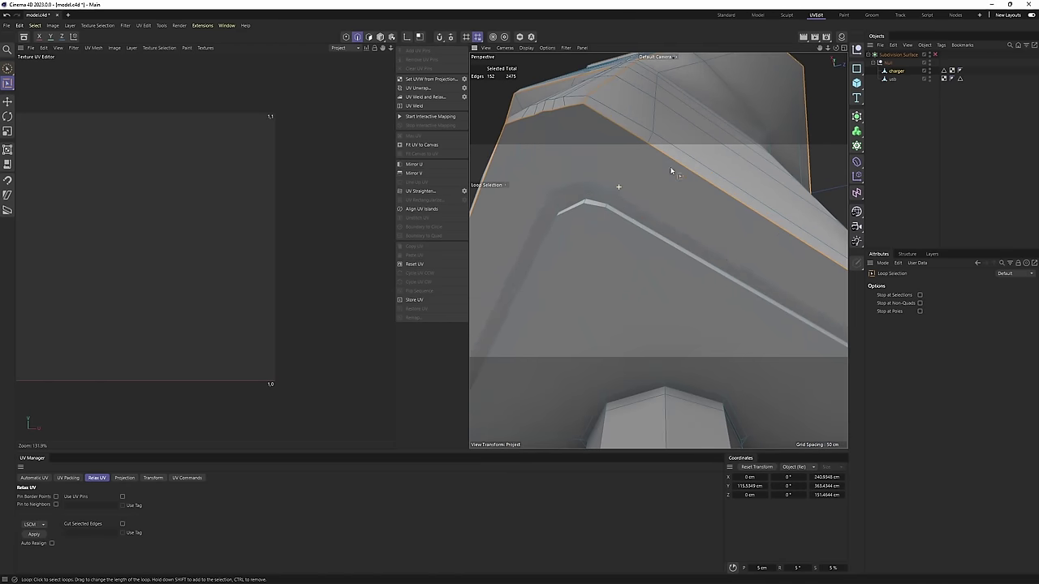
shift+click(631, 227)
scroll(632, 226, up, 3)
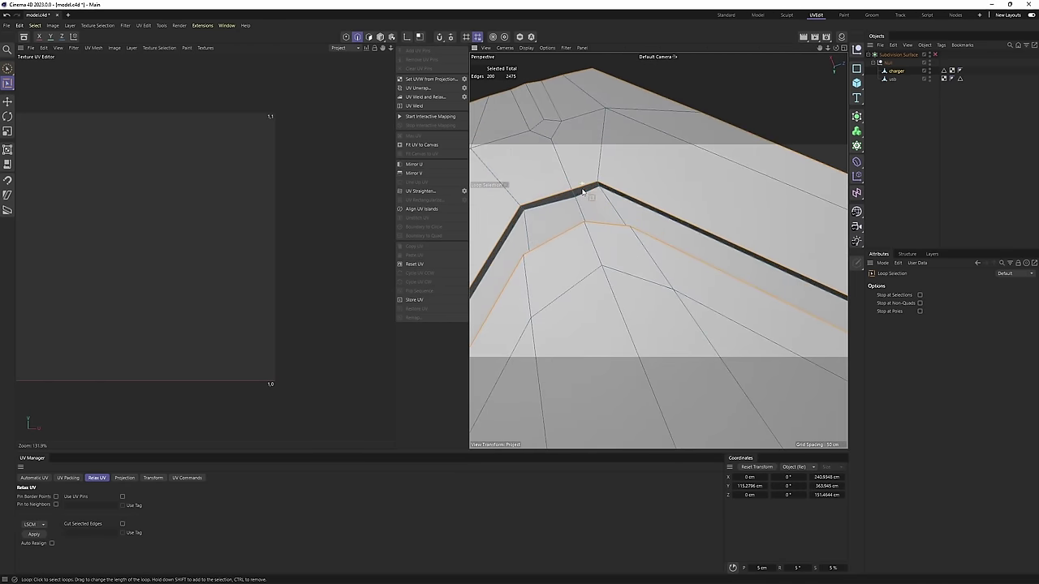
alt+drag(603, 200, 612, 276)
scroll(644, 241, down, 5)
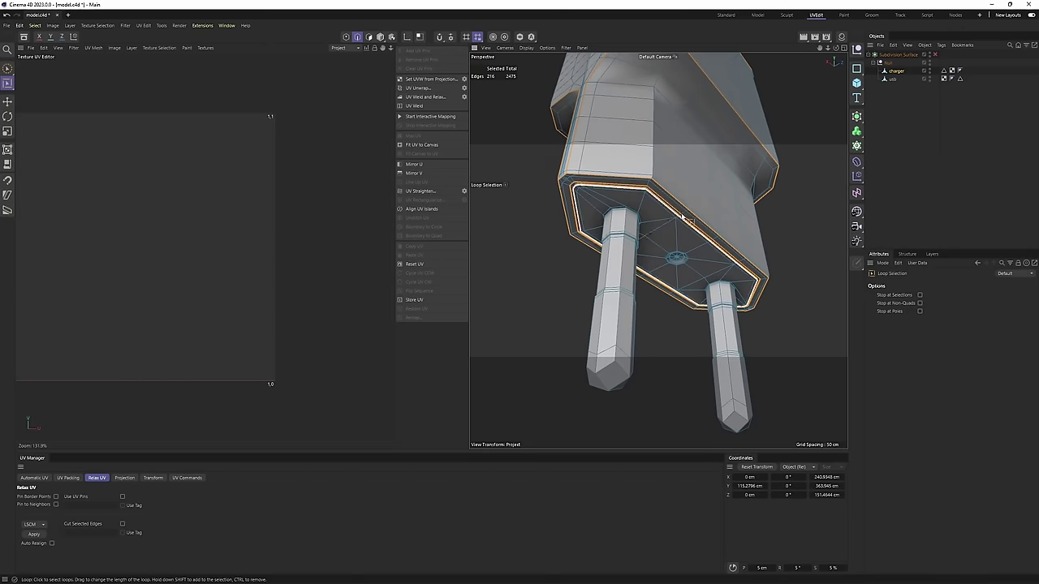
Add the edge loops around the outer rim and inner wall of the USB opening to the seam selection.
mouse_move(636, 204)
alt+mouse_down()
mouse_move(629, 251)
mouse_move(686, 253)
mouse_move(624, 207)
alt+mouse_up()
scroll(621, 204, up, 6)
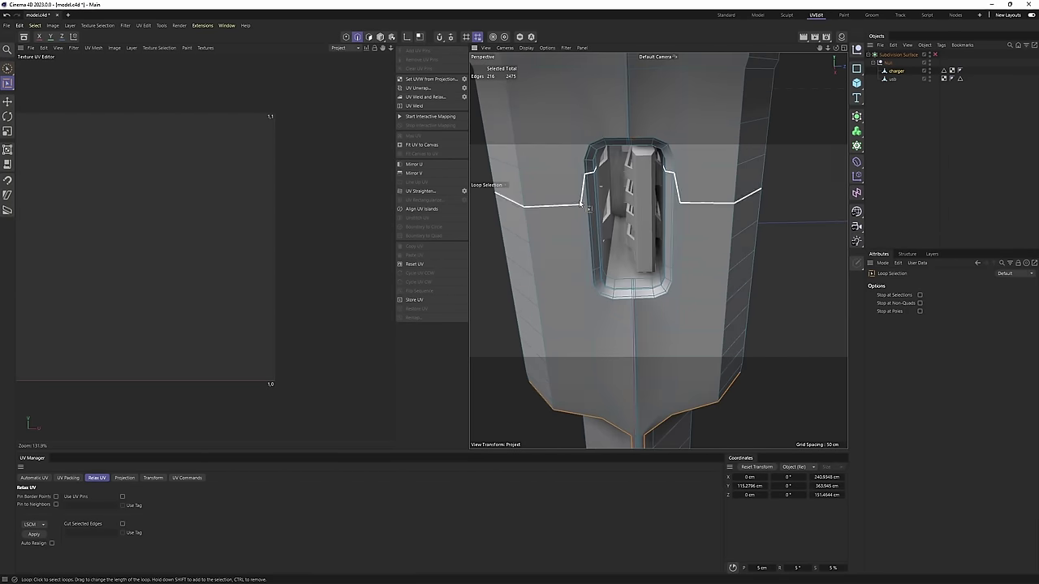
shift+click(585, 137)
scroll(593, 129, up, 6)
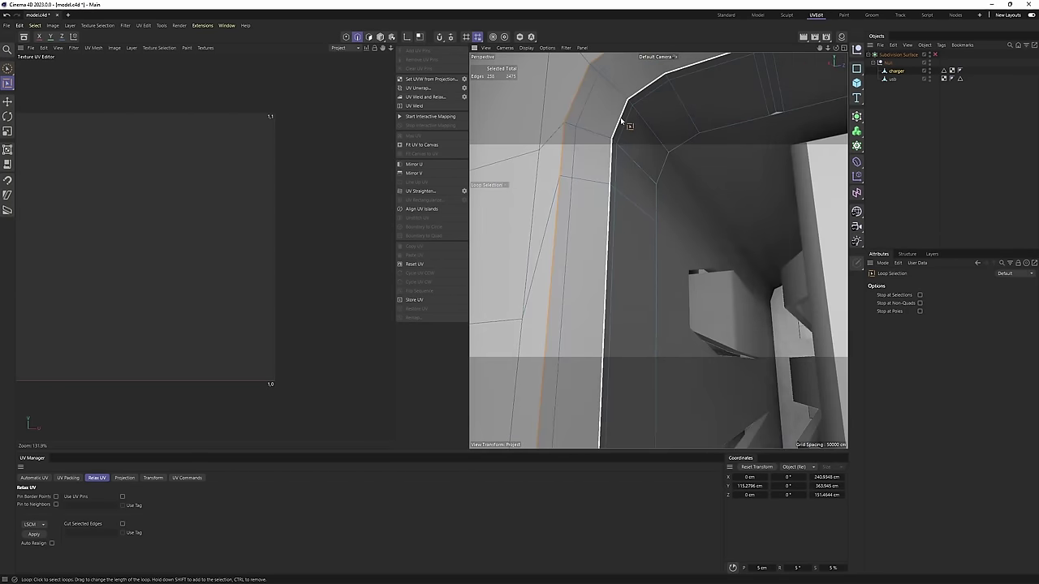
shift+click(654, 161)
scroll(656, 162, down, 8)
Add the edge loops at the base of both pins, where they meet the bottom face, to the seam selection.
alt+drag(659, 174, 630, 354)
alt+middle_drag(630, 354, 673, 191)
alt+drag(665, 153, 685, 151)
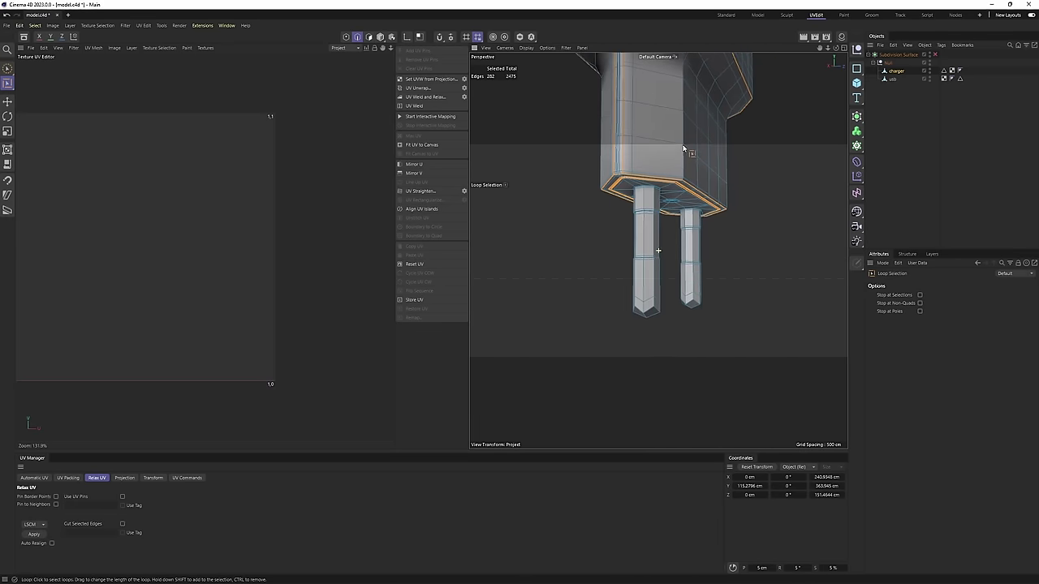
scroll(660, 190, up, 10)
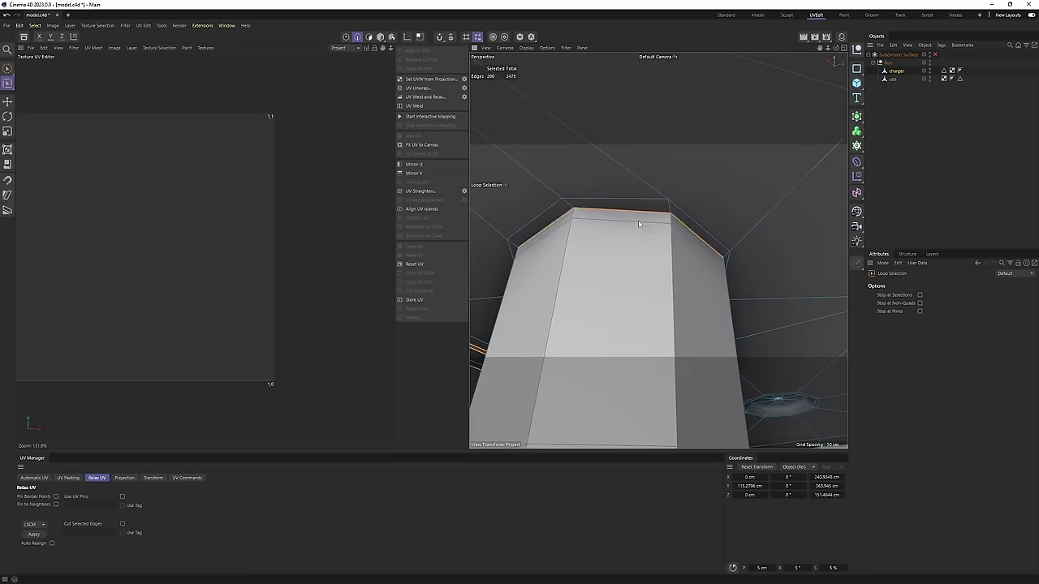
scroll(638, 223, down, 8)
alt+middle_drag(658, 251, 575, 214)
scroll(656, 255, up, 10)
alt+drag(682, 227, 698, 248)
shift+click(645, 233)
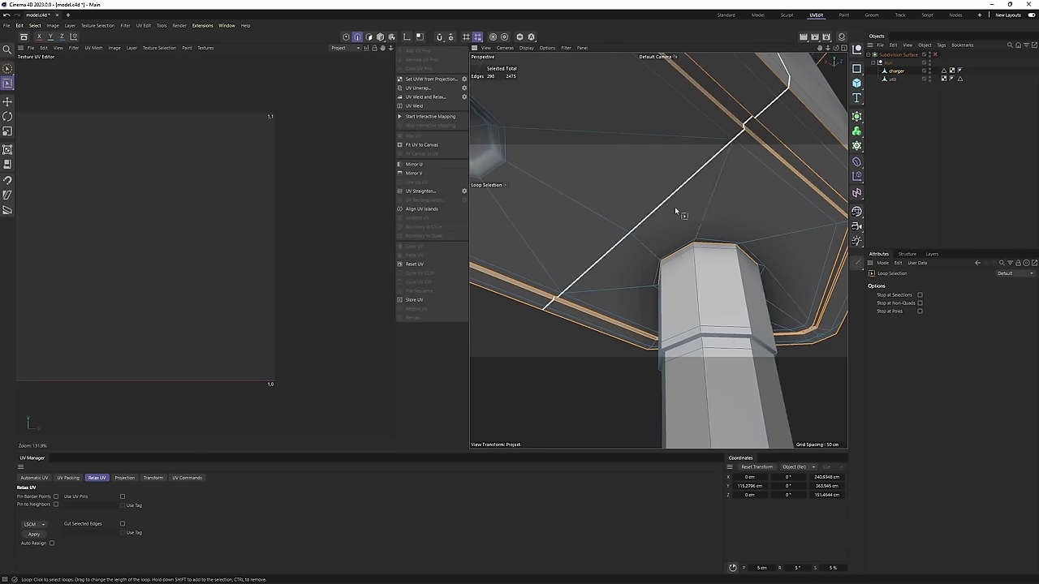
Add the outer and inner rim edge loops of the round recess between the pins to the seam selection.
alt+drag(594, 149, 662, 206)
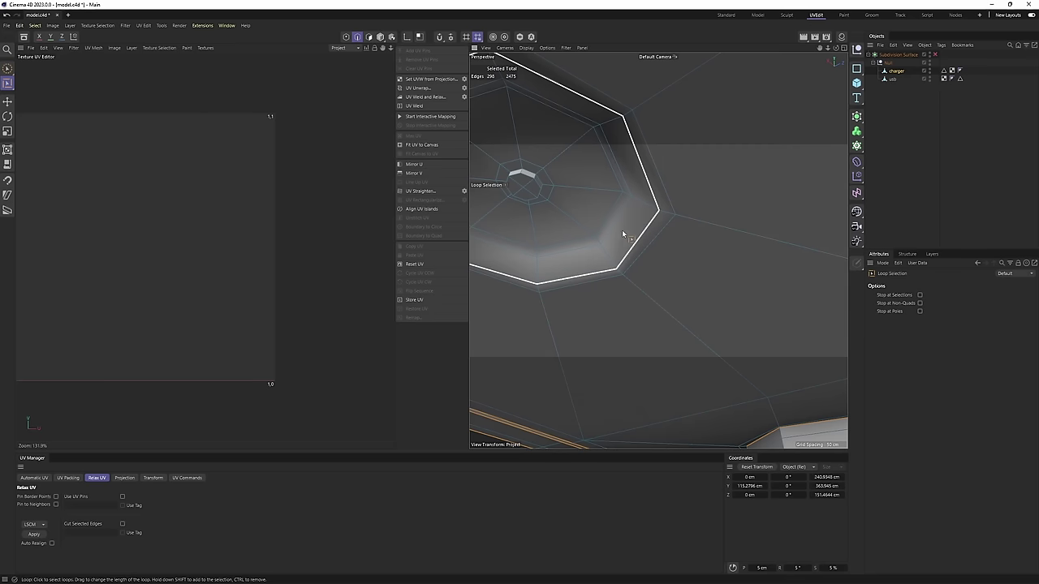
shift+click(641, 241)
alt+right_drag(680, 192, 641, 203)
alt+drag(663, 195, 623, 177)
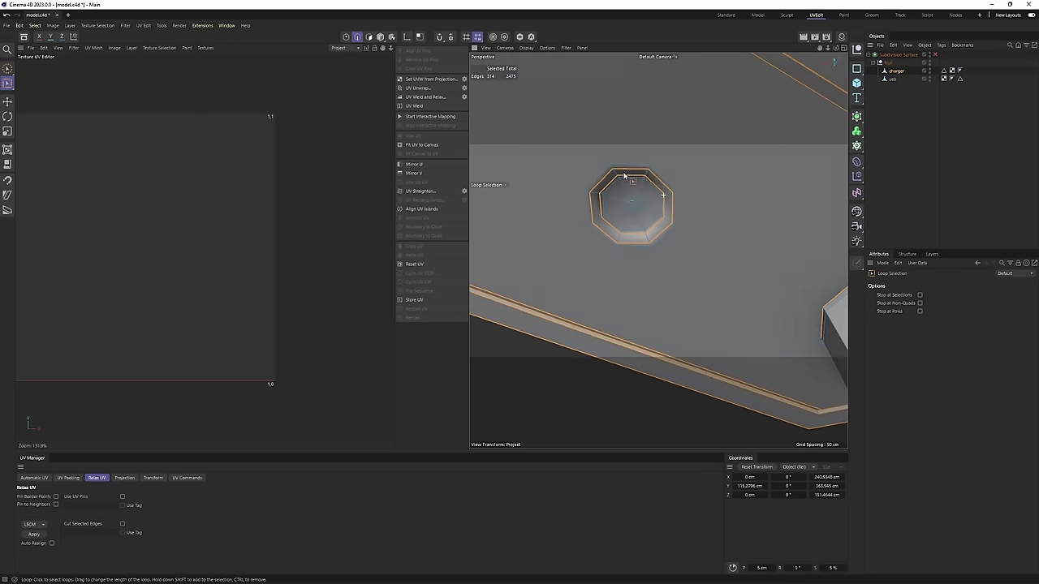
alt+right_drag(594, 181, 621, 167)
alt+drag(613, 170, 640, 135)
alt+right_drag(640, 168, 597, 182)
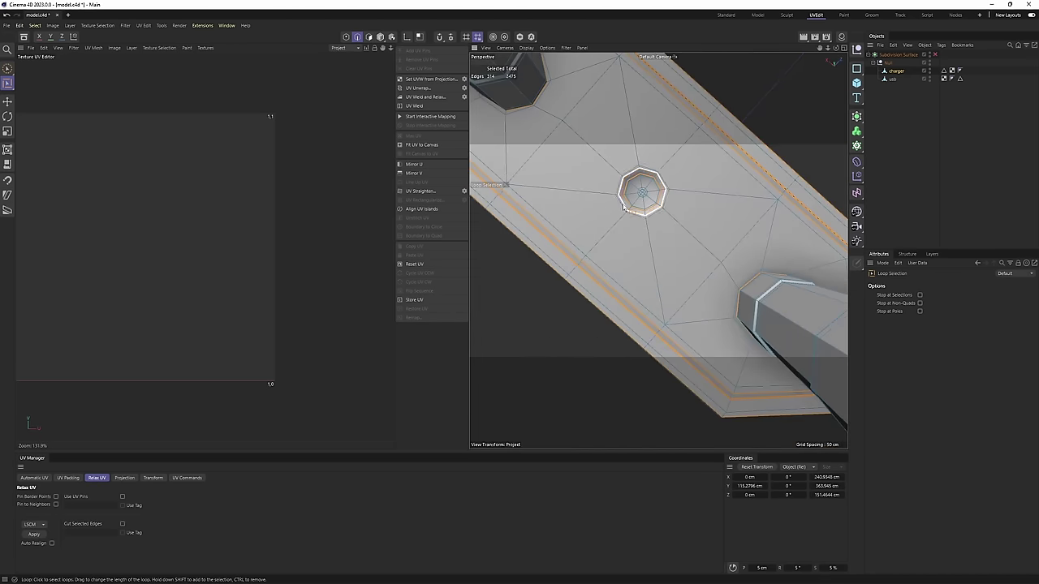
Add both edge loops of the small hole at the centre of the round recess to the seam selection.
alt+drag(641, 192, 636, 217)
alt+middle_drag(526, 154, 601, 213)
alt+drag(601, 213, 646, 245)
alt+right_drag(636, 262, 641, 236)
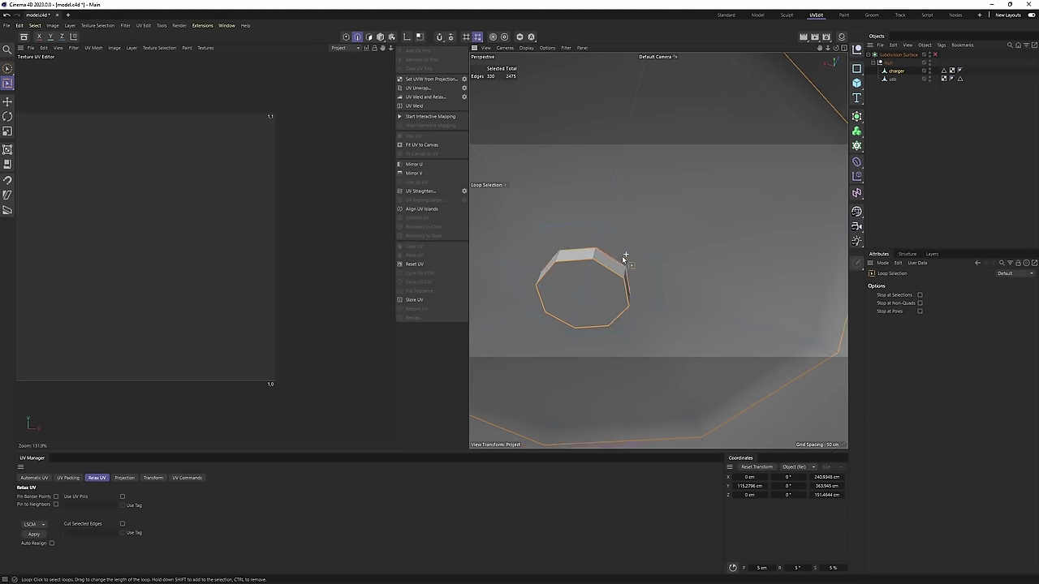
Add the edge loops of the ring steps and the pointed tips on both pins to the seam selection.
alt+drag(624, 259, 639, 213)
shift+click(647, 209)
scroll(647, 209, down, 5)
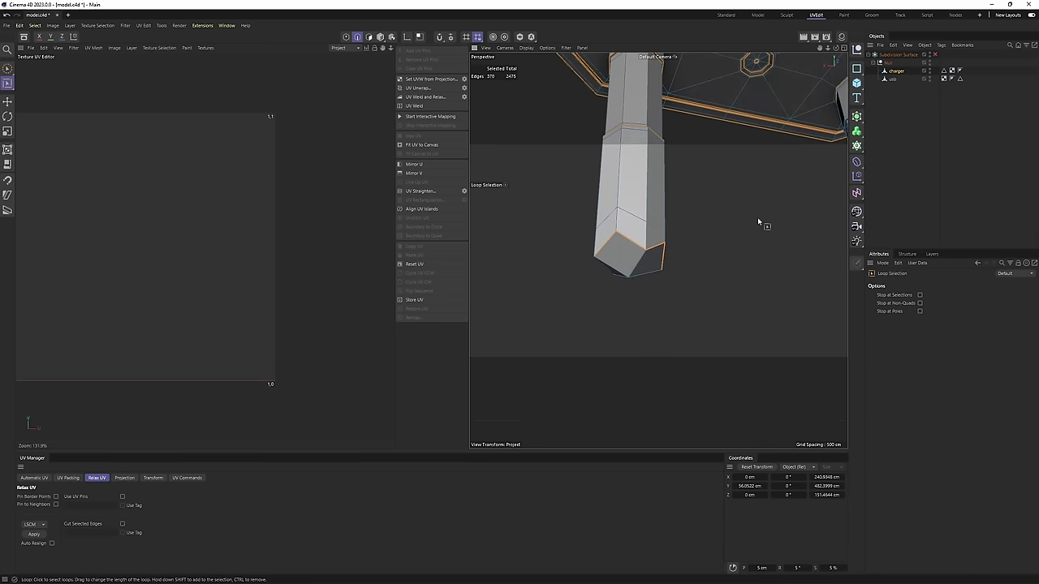
alt+drag(758, 221, 624, 250)
shift+click(684, 238)
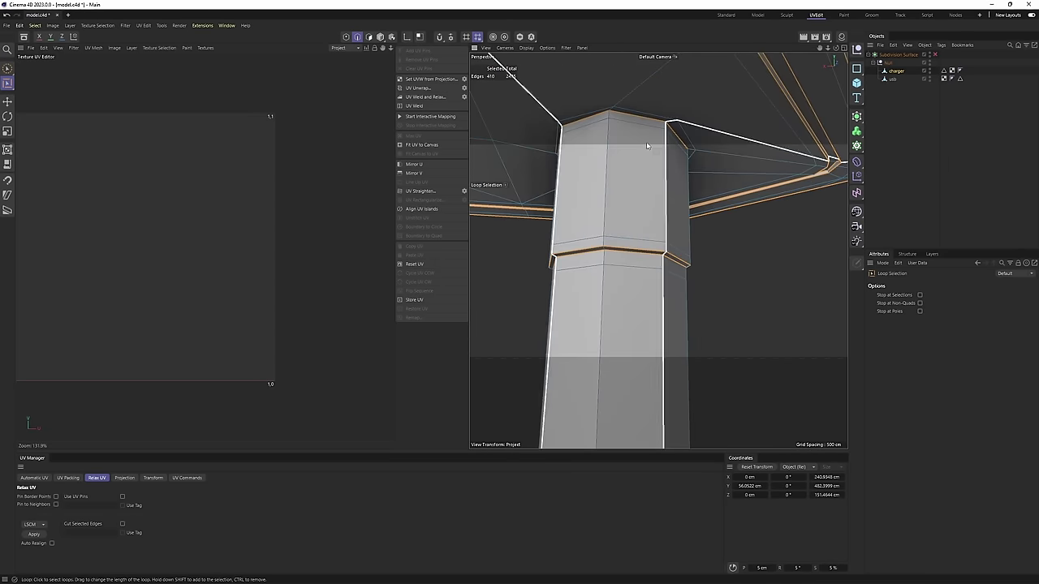
Switch to polygon editing and select the closed polygon loop inside the top face's groove with Loop Selection.
alt+drag(646, 146, 655, 189)
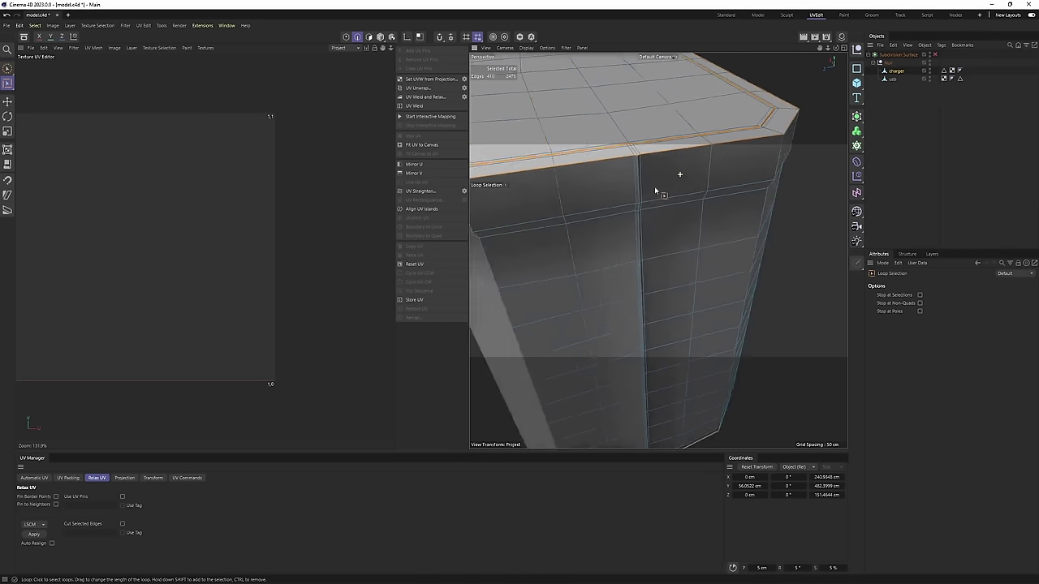
alt+right_drag(655, 191, 602, 194)
alt+drag(602, 195, 679, 217)
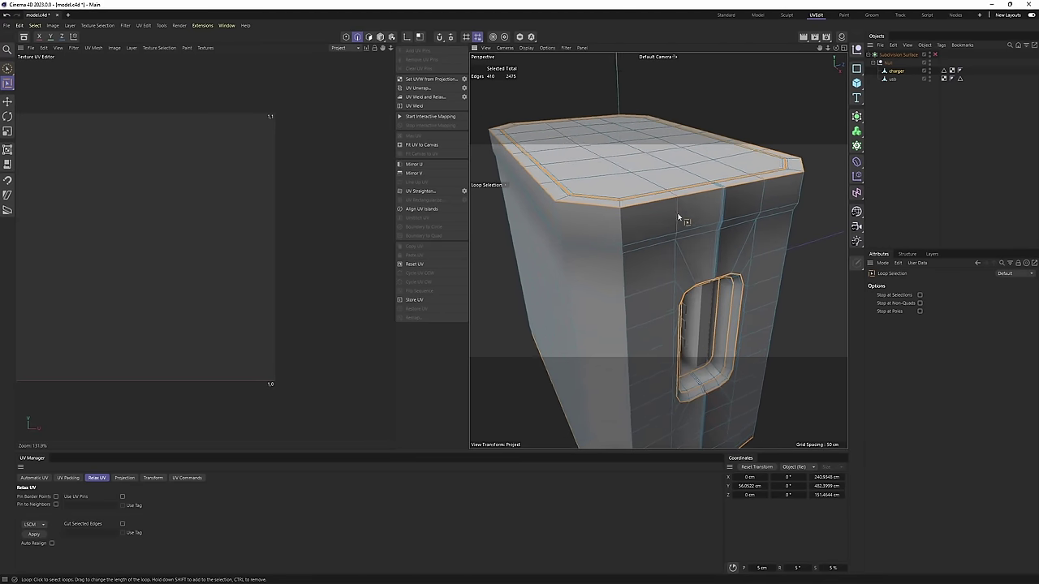
scroll(678, 217, up, 8)
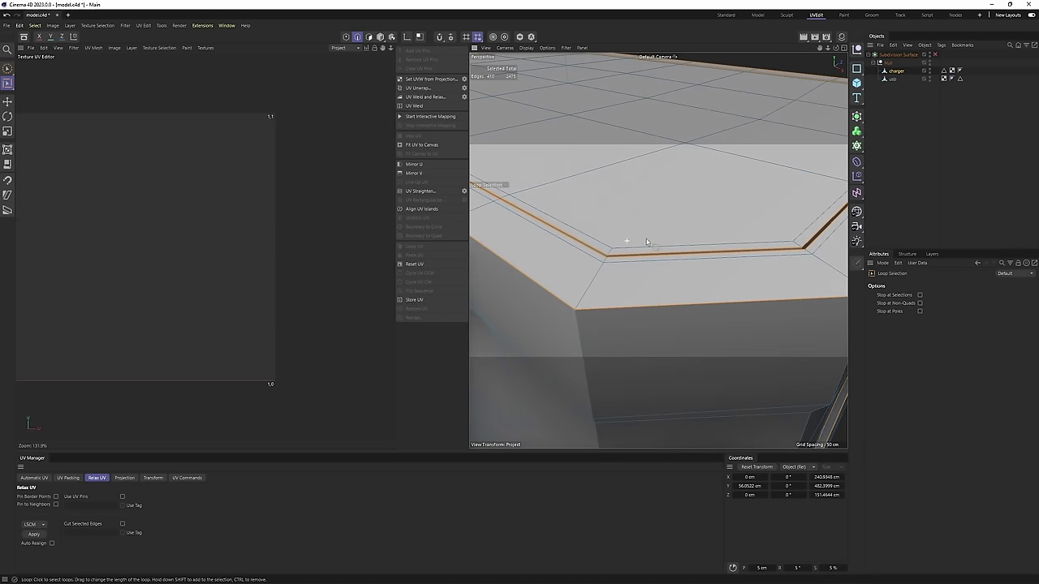
scroll(647, 241, up, 5)
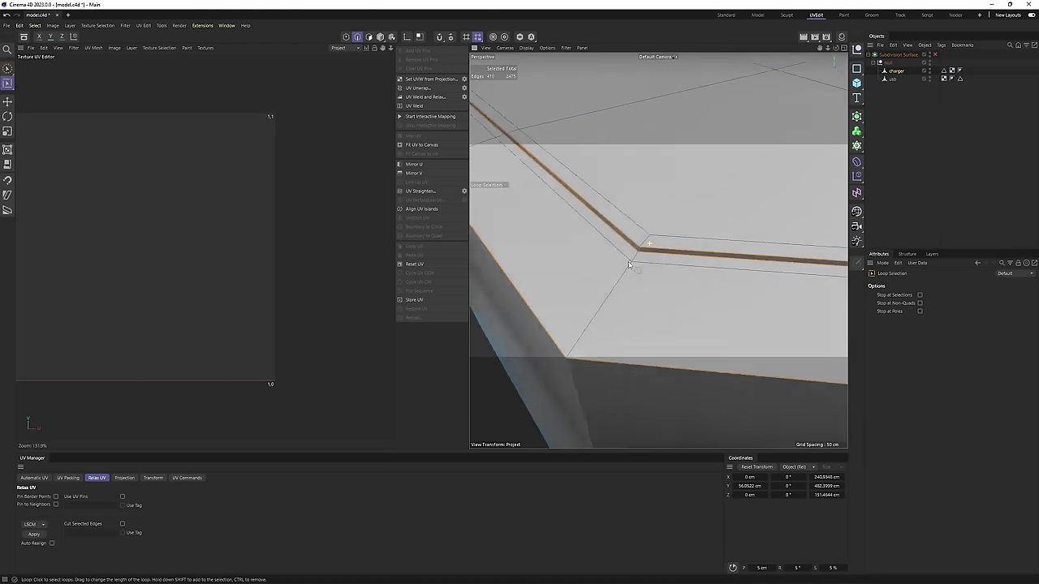
key(Return)
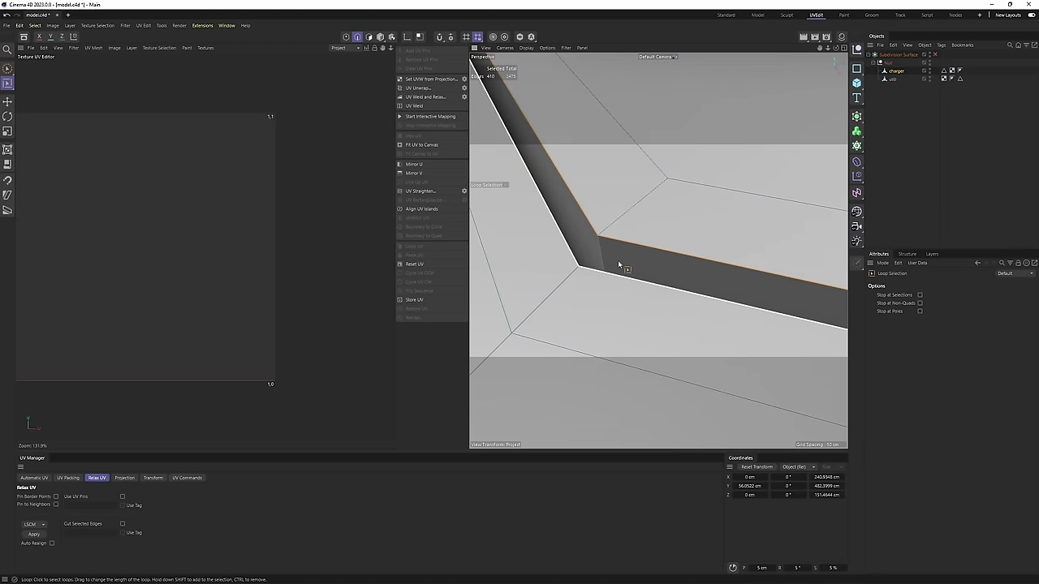
key(ctrl+a)
click(635, 259)
Examine the groove's polygon loop and the neighbouring faces around the corners of the charger's top face.
scroll(635, 259, down, 5)
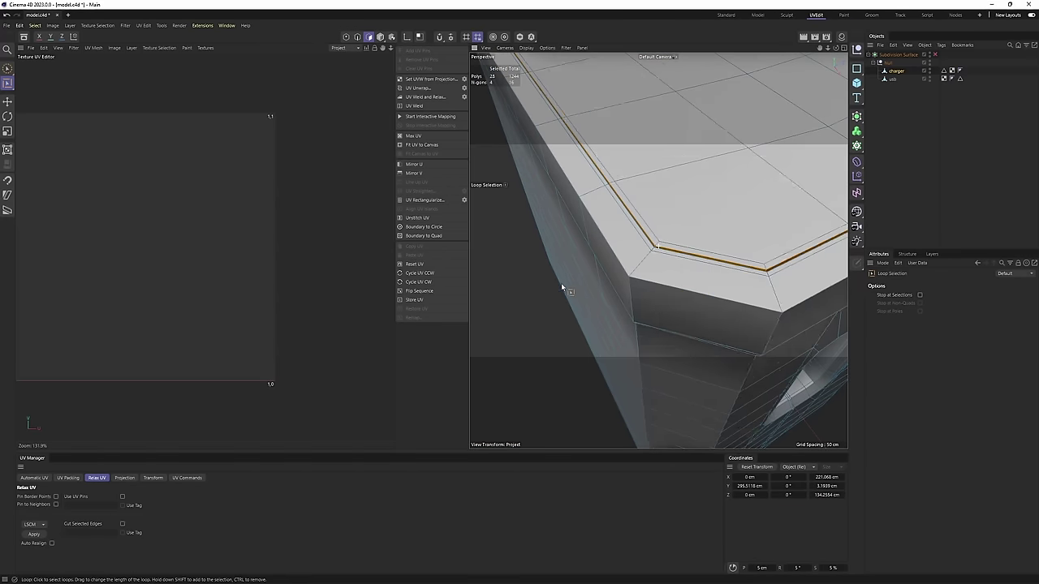
alt+drag(561, 284, 528, 257)
scroll(606, 236, up, 3)
scroll(573, 250, down, 2)
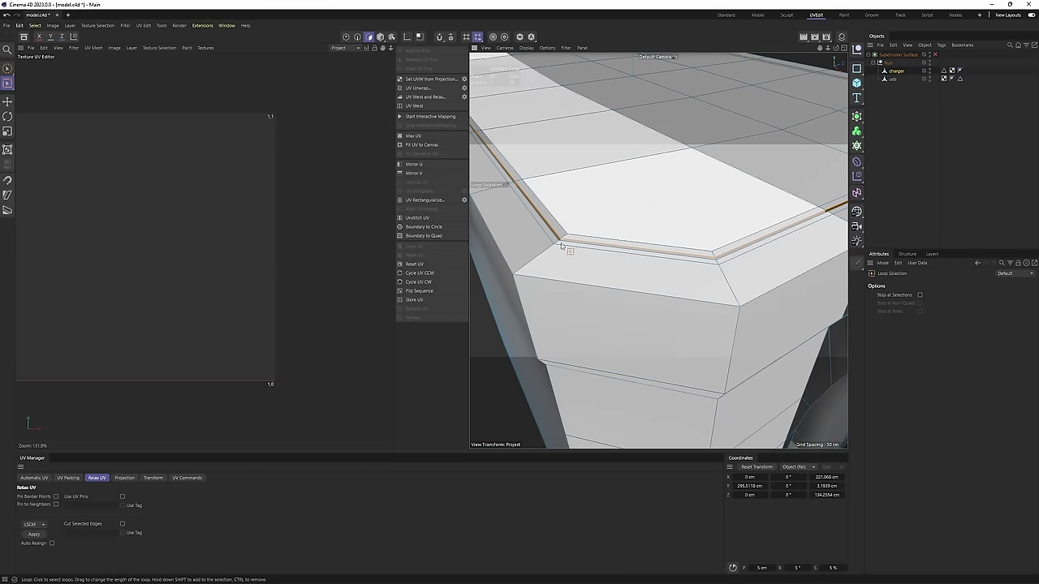
scroll(561, 245, up, 3)
scroll(561, 248, down, 2)
scroll(560, 249, up, 2)
scroll(563, 249, down, 5)
alt+drag(613, 254, 541, 272)
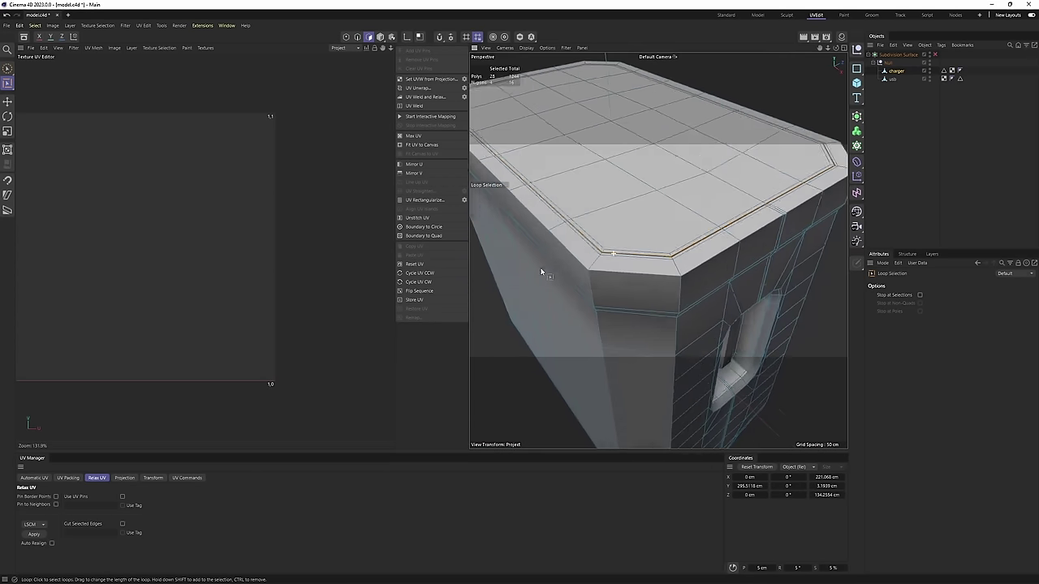
scroll(541, 271, down, 5)
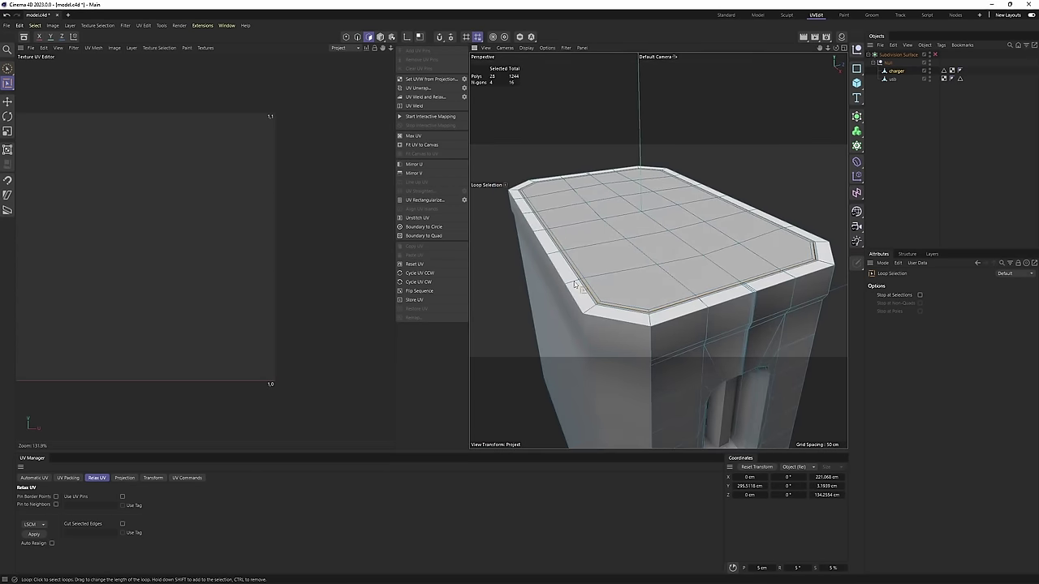
scroll(574, 284, up, 10)
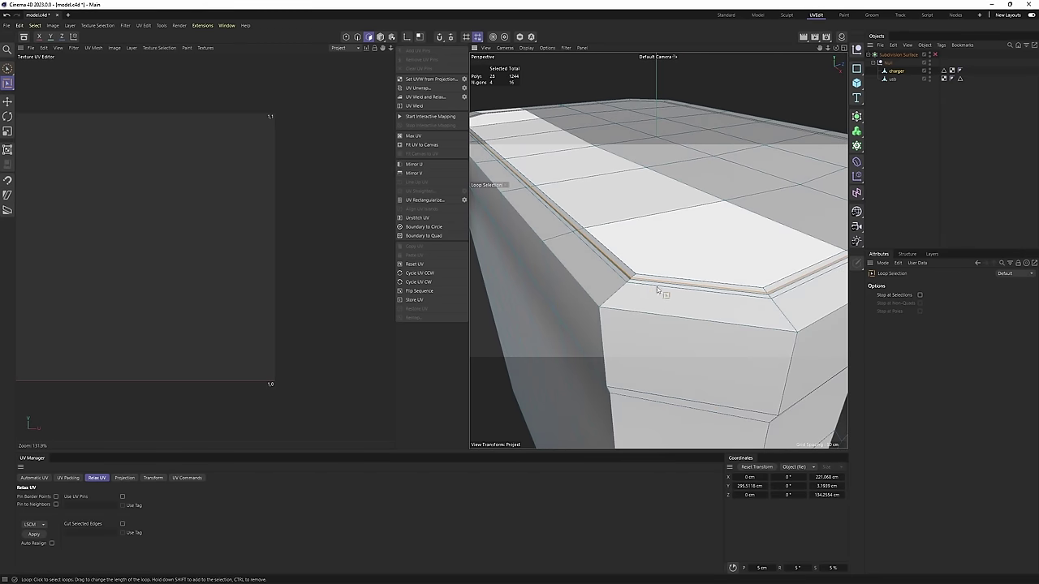
scroll(639, 271, down, 5)
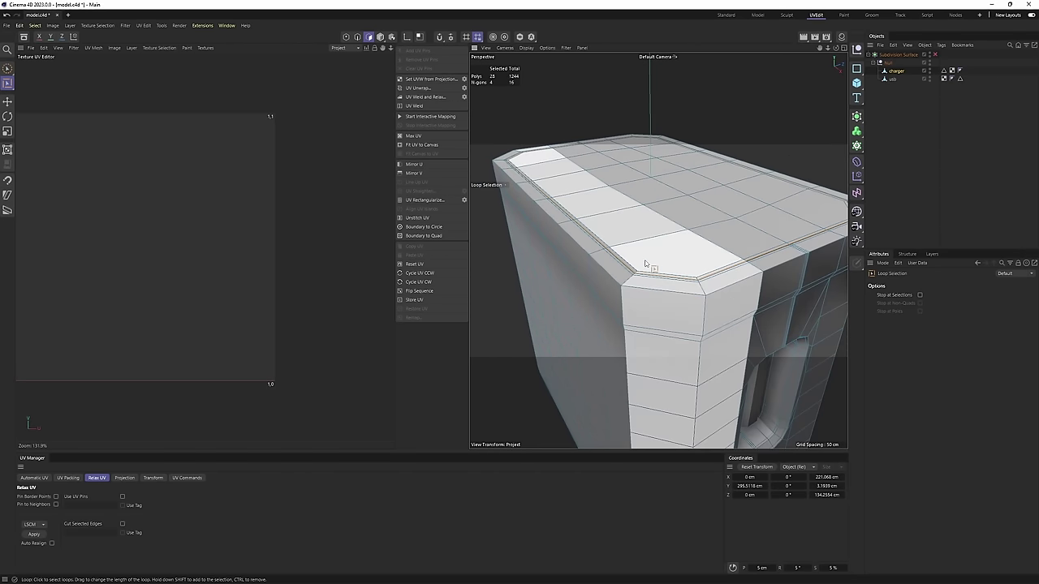
Return to edge editing with the Move tool and add one corner edge across the top groove's wall to the seam selection.
alt+drag(647, 265, 596, 296)
scroll(602, 267, down, 2)
scroll(619, 246, up, 10)
key(Return)
key(e)
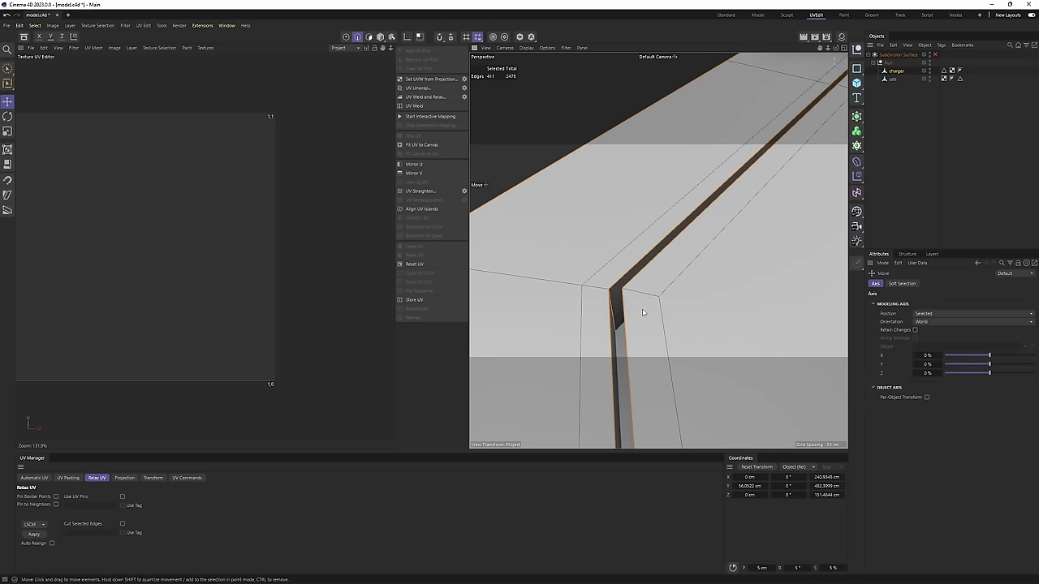
Examine the closed polygon loop of a pin's middle section with Loop Selection in polygon mode.
alt+drag(643, 311, 684, 232)
scroll(652, 315, down, 10)
scroll(674, 276, down, 5)
alt+drag(664, 311, 669, 262)
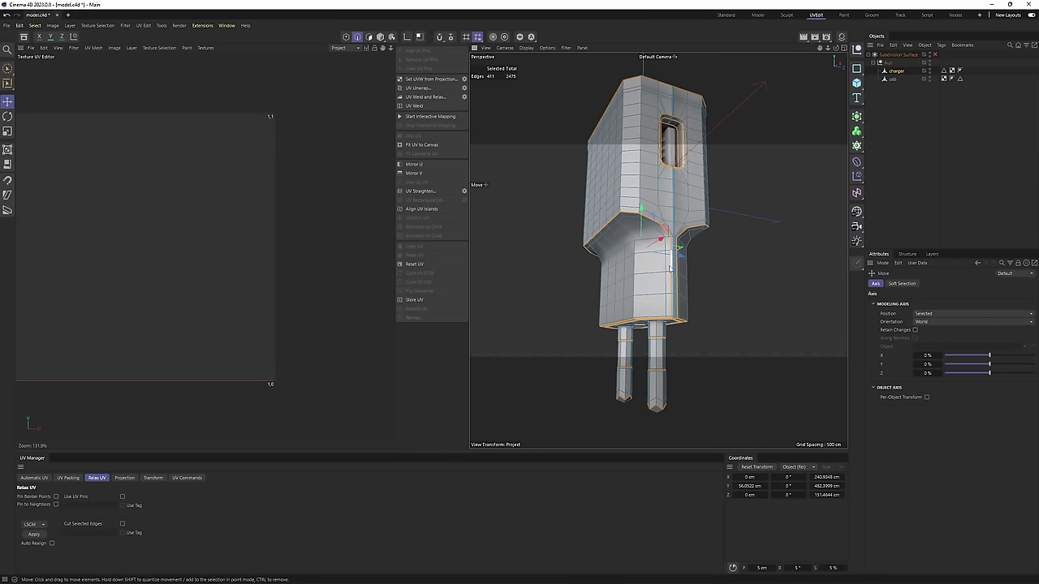
alt+middle_drag(668, 284, 666, 241)
scroll(665, 243, up, 6)
scroll(664, 241, up, 5)
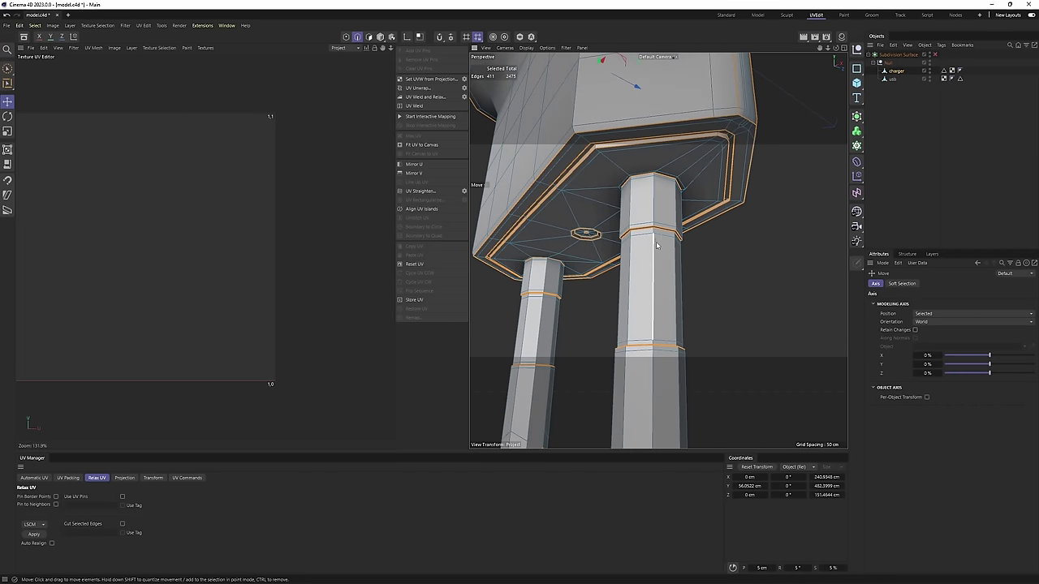
key(Return)
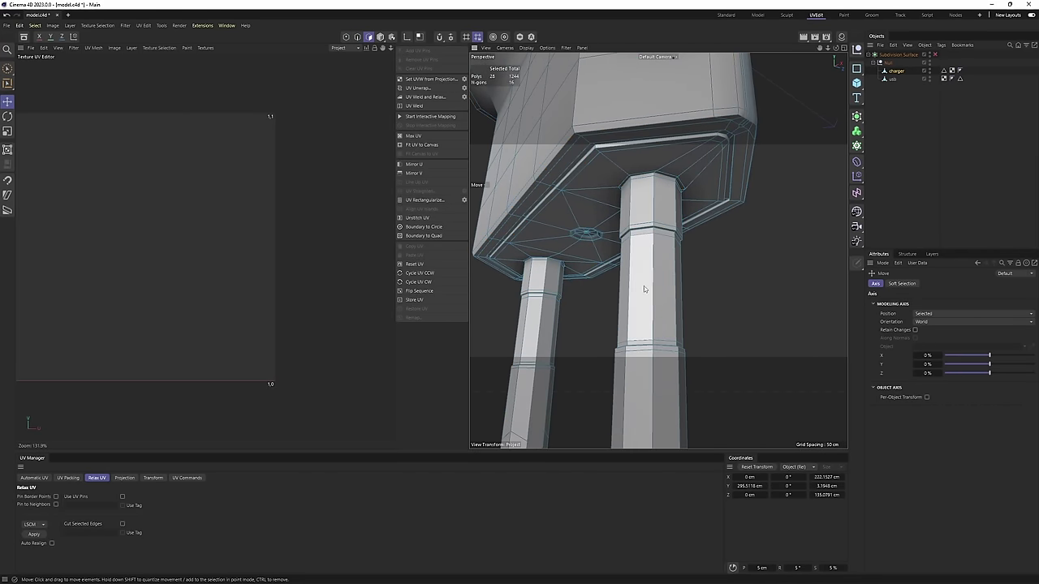
alt+drag(644, 288, 700, 315)
scroll(648, 277, up, 3)
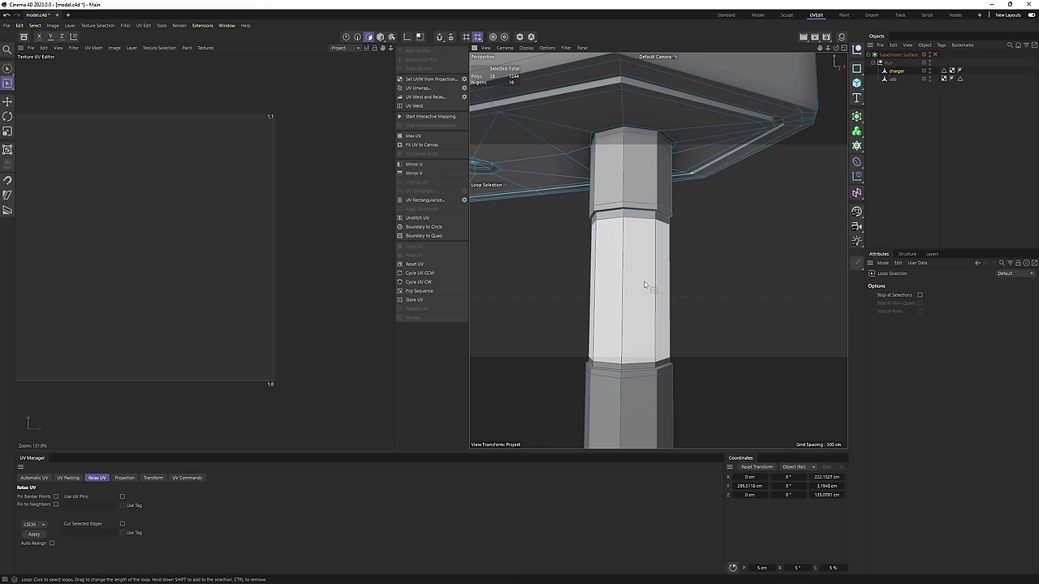
Switch back to edge editing and add the lengthwise edges of one pin's middle section, between its two rings, to the seam selection.
alt+drag(620, 275, 650, 308)
alt+drag(587, 249, 732, 274)
shift+click(712, 140)
scroll(696, 250, up, 4)
scroll(662, 284, down, 4)
scroll(673, 289, up, 4)
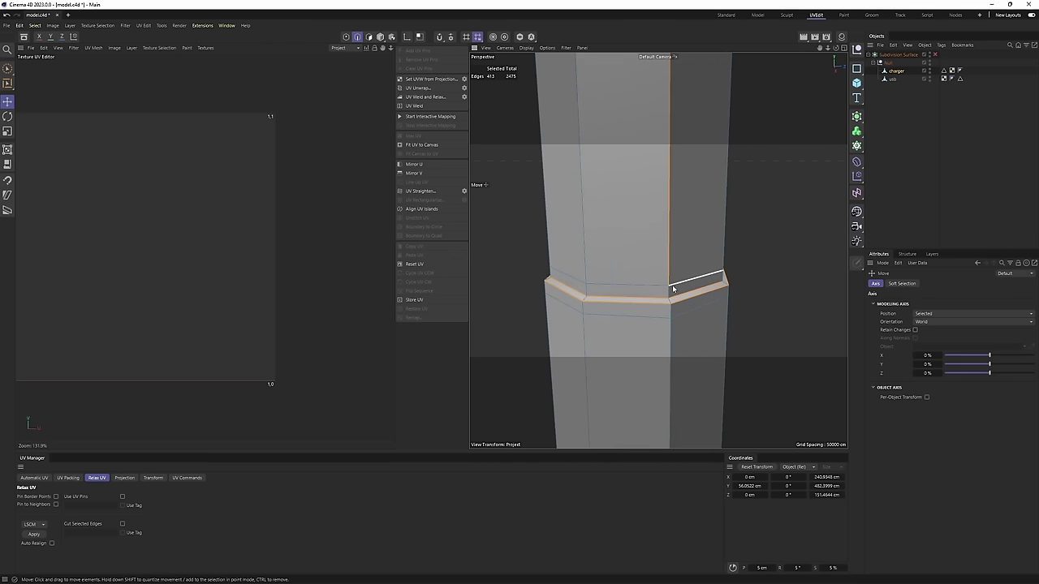
shift+click(670, 291)
scroll(671, 291, down, 4)
mouse_move(668, 283)
alt+mouse_down()
mouse_move(691, 204)
mouse_move(686, 234)
mouse_move(706, 208)
mouse_move(711, 224)
mouse_move(653, 282)
alt+mouse_up()
scroll(692, 205, down, 3)
scroll(708, 224, down, 5)
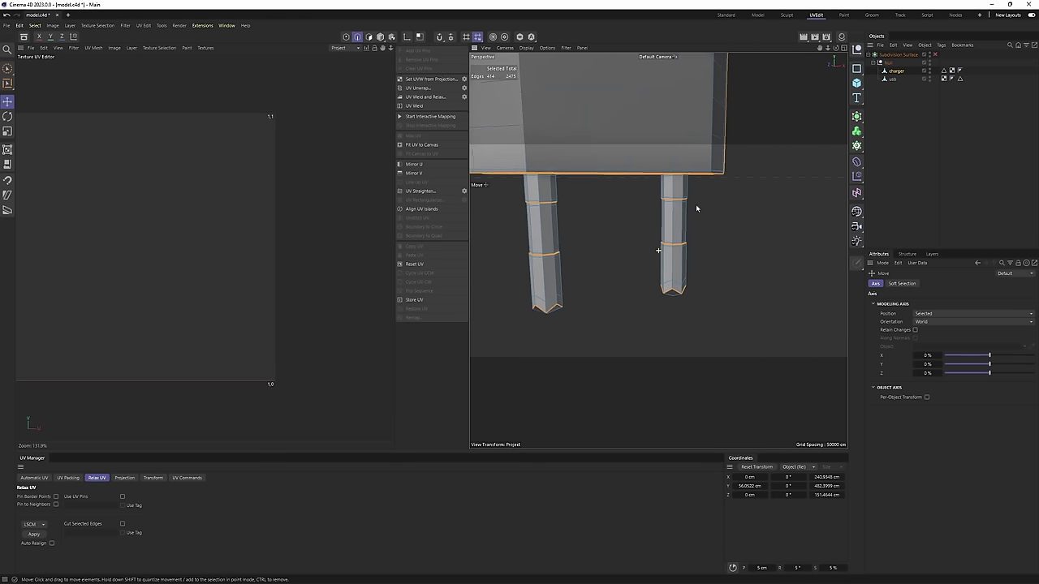
Deselect the lengthwise edges of the pin's middle section and add those along another corner of that section to the seam selection.
alt+drag(695, 206, 574, 181)
scroll(705, 197, up, 5)
alt+drag(704, 198, 723, 194)
scroll(720, 195, up, 2)
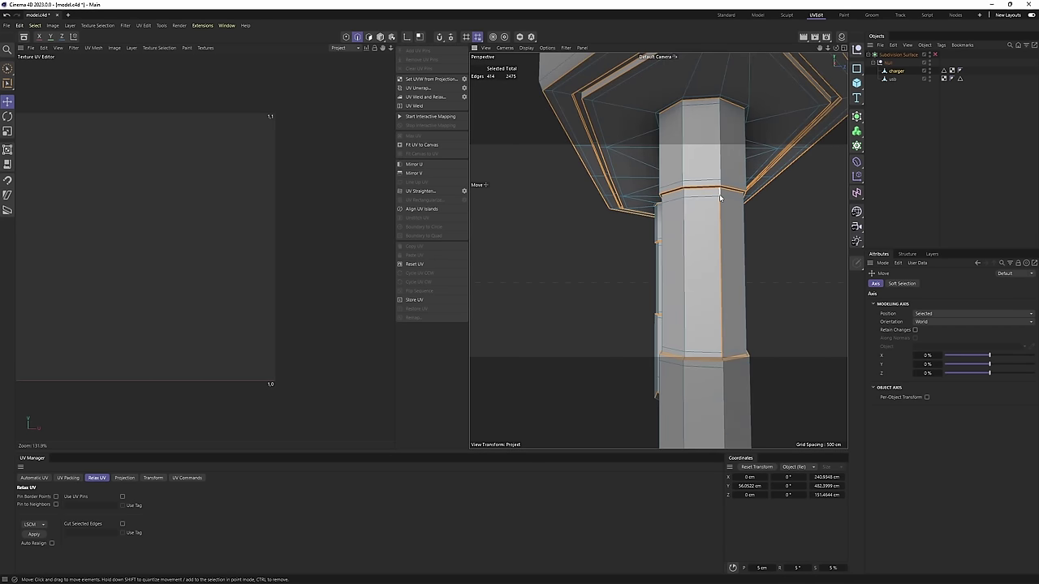
shift+click(724, 244)
scroll(730, 330, down, 5)
alt+drag(730, 257, 692, 266)
scroll(730, 255, up, 4)
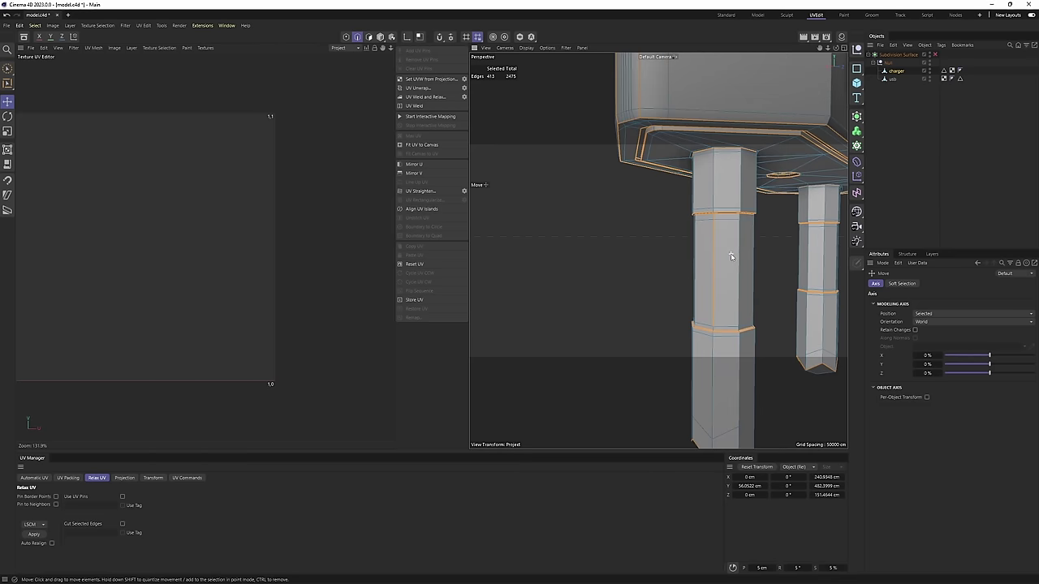
scroll(734, 261, up, 5)
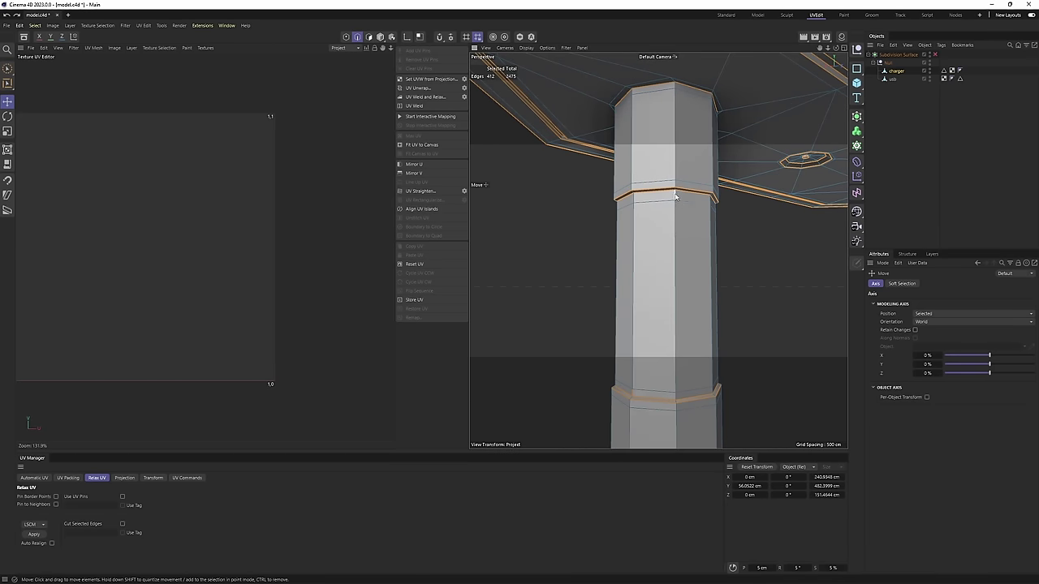
shift+click(673, 240)
alt+drag(673, 239, 670, 328)
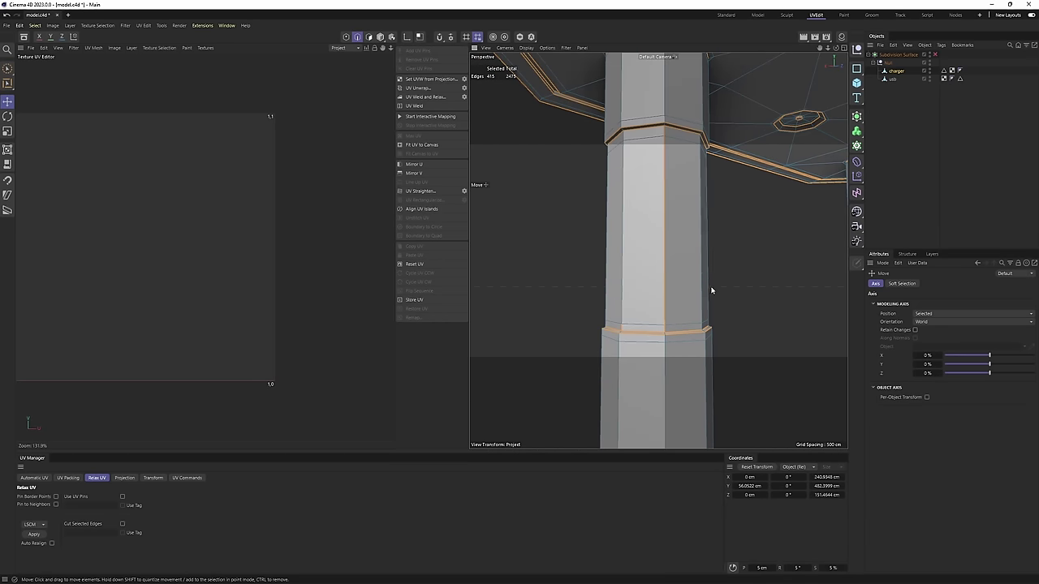
Add the lengthwise edges of the other pin's middle section, between its two rings, to the seam selection.
scroll(657, 251, down, 6)
alt+drag(656, 251, 749, 292)
scroll(654, 220, down, 2)
alt+drag(654, 220, 693, 223)
alt+drag(676, 263, 717, 284)
alt+drag(667, 254, 698, 269)
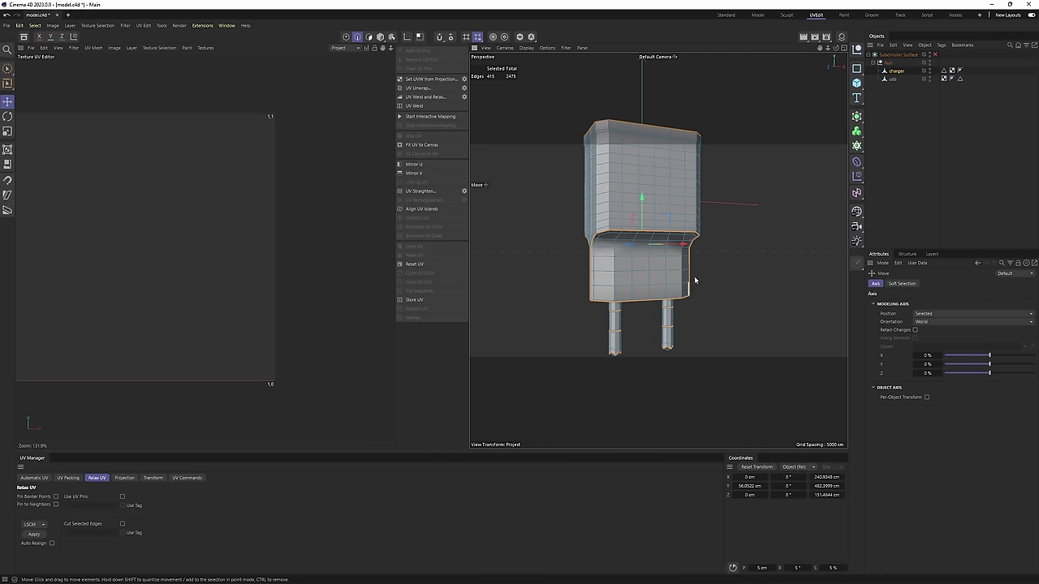
alt+drag(592, 177, 573, 251)
scroll(658, 286, up, 3)
alt+drag(657, 286, 631, 244)
scroll(604, 227, up, 3)
scroll(683, 231, up, 3)
scroll(683, 226, up, 5)
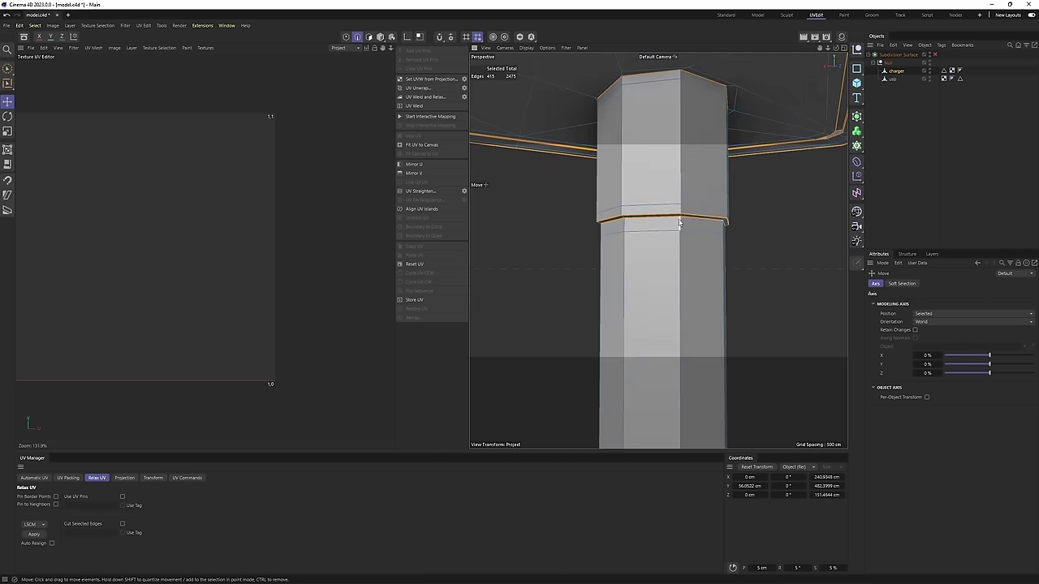
shift+click(681, 323)
alt+middle_drag(680, 326, 642, 187)
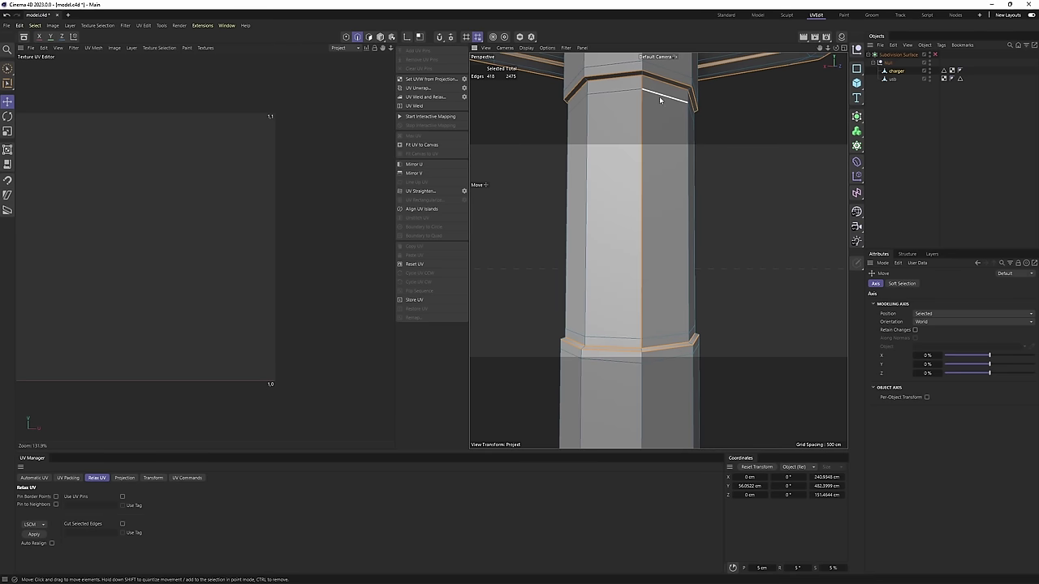
Add the lengthwise edges of that pin's upper section, from the ring to the charger's underside, to the seam selection.
scroll(639, 172, up, 3)
shift+click(616, 261)
shift+click(626, 226)
scroll(627, 225, down, 3)
alt+drag(628, 224, 624, 199)
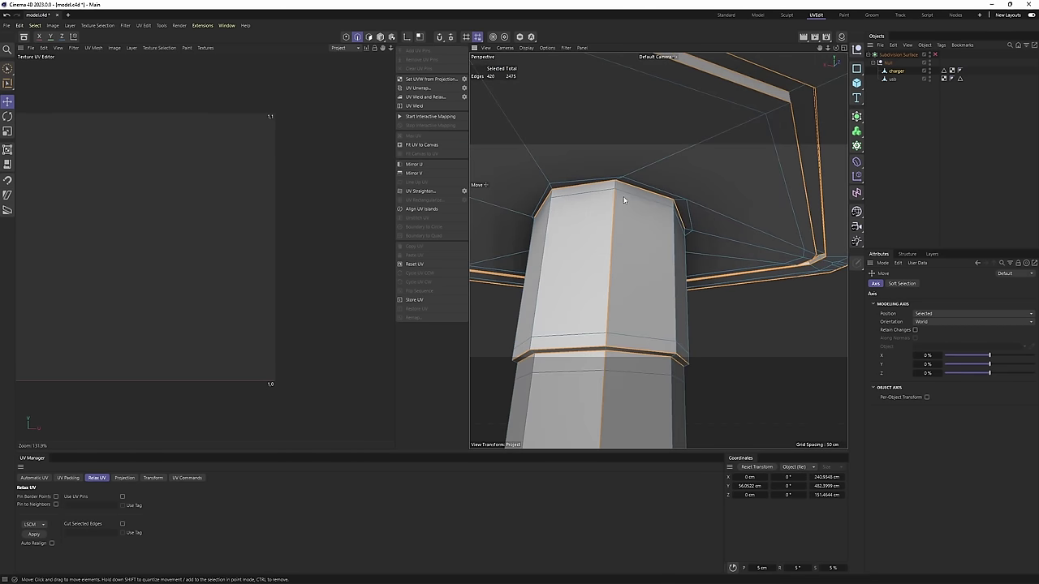
alt+drag(658, 240, 613, 243)
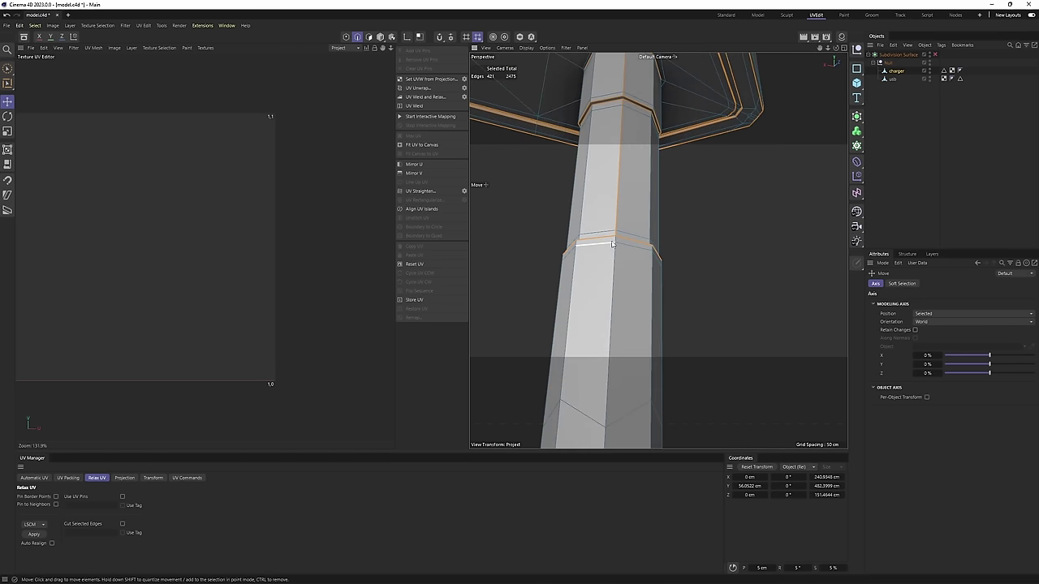
Add the lengthwise edges of the same pin's lower section, from the ring to the tip, to the seam selection.
shift+click(619, 281)
alt+drag(620, 281, 641, 260)
shift+click(632, 315)
scroll(633, 314, down, 5)
alt+drag(635, 311, 667, 269)
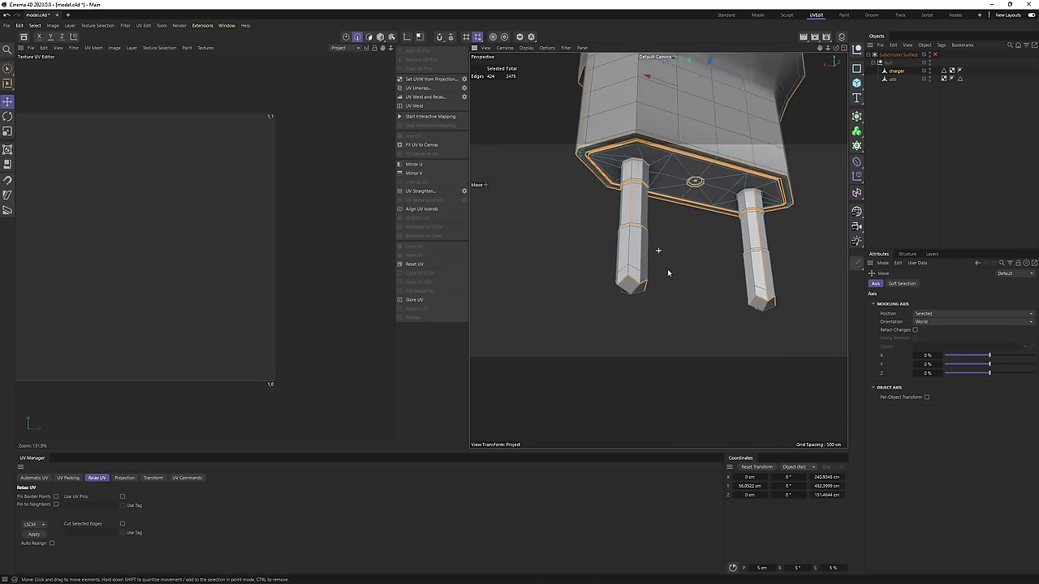
Extend the first pin's lengthwise seam above and below its middle section.
scroll(635, 163, up, 5)
mouse_move(637, 130)
alt+mouse_down()
mouse_move(624, 155)
mouse_move(621, 117)
alt+mouse_up()
scroll(621, 112, up, 2)
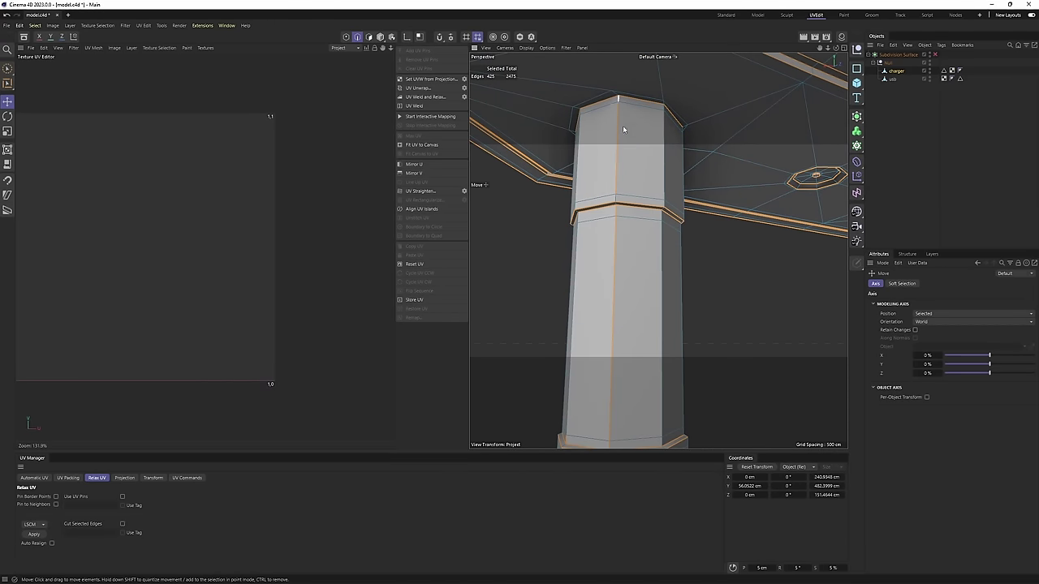
shift+click(617, 226)
alt+drag(628, 244, 623, 222)
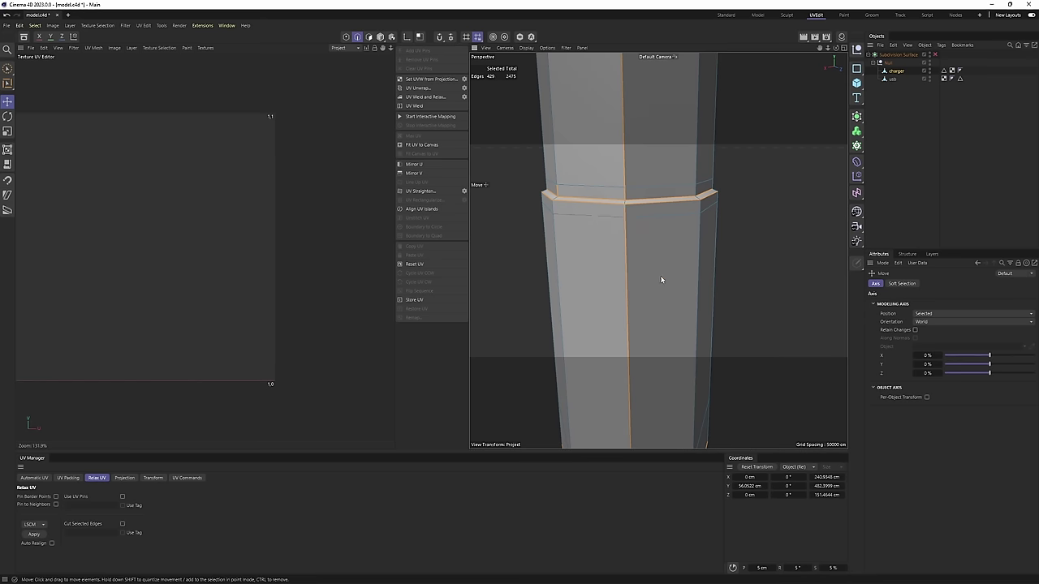
Complete the first pin's lengthwise seam along its lower section down to the tip.
scroll(661, 279, down, 5)
alt+drag(656, 286, 638, 248)
scroll(638, 272, up, 3)
shift+click(625, 306)
scroll(723, 272, down, 4)
alt+drag(724, 272, 634, 301)
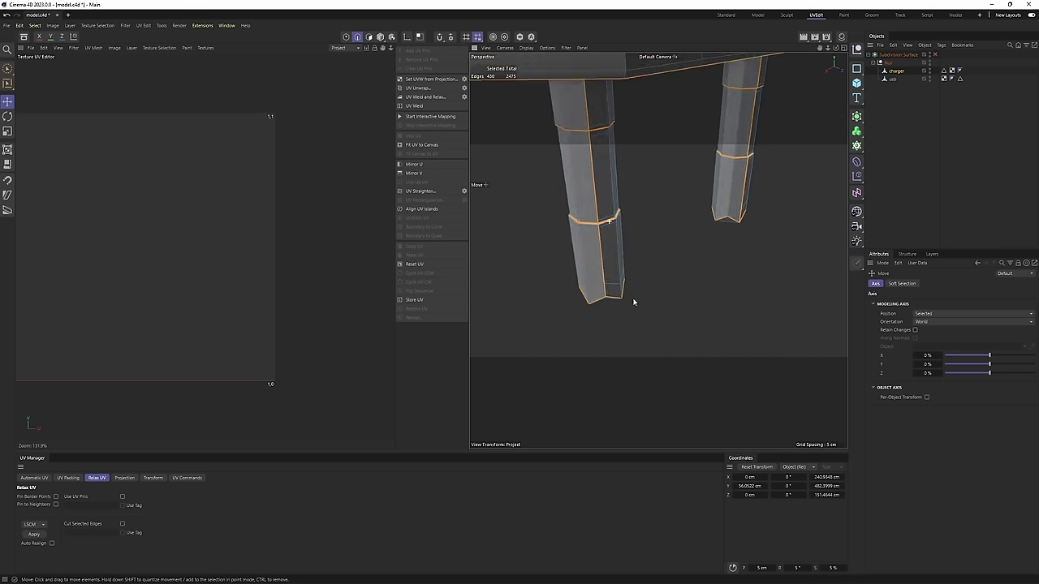
Remove one misplaced short edge beside the pin's lower ring from the seam selection.
scroll(634, 303, up, 5)
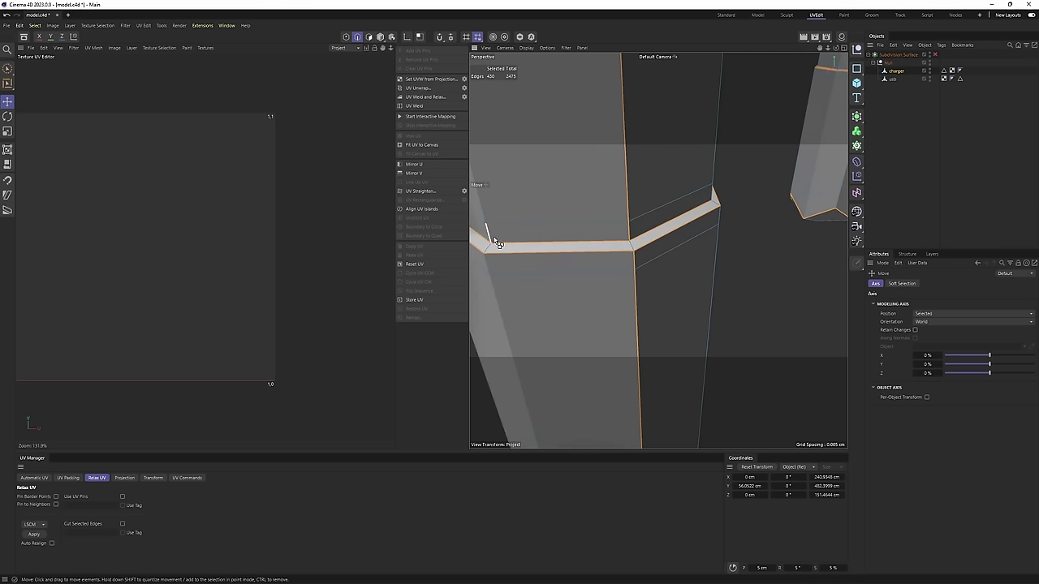
ctrl+click(493, 241)
alt+drag(593, 252, 641, 284)
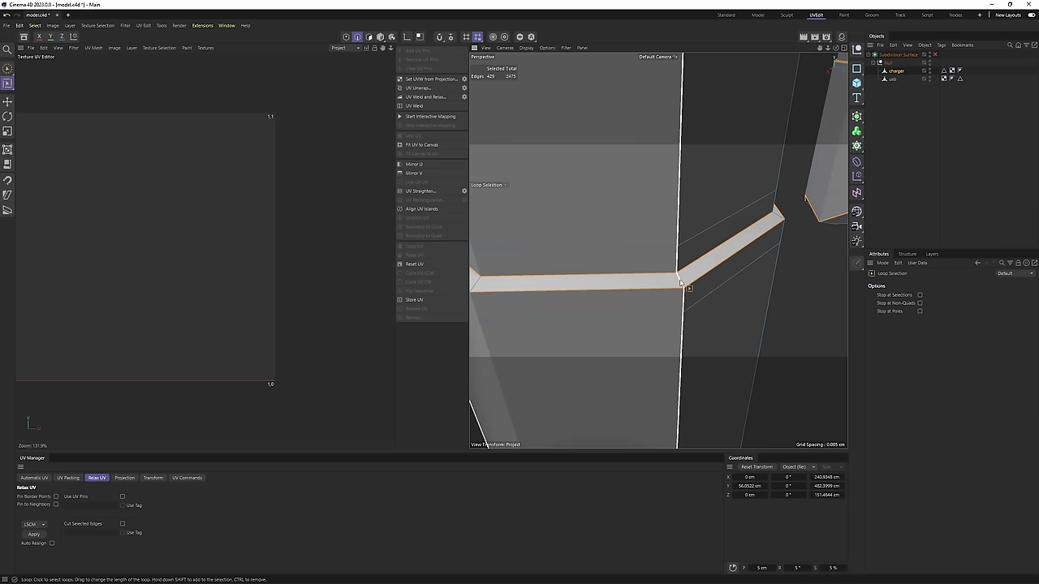
Examine the thin polygon loop of the pin's lower ring with Loop Selection and return to edge editing with the Move tool.
click(680, 284)
scroll(700, 284, down, 4)
mouse_move(748, 284)
alt+mouse_down()
mouse_move(670, 274)
mouse_move(651, 297)
mouse_move(618, 300)
mouse_move(681, 286)
mouse_move(657, 250)
mouse_move(684, 291)
mouse_move(691, 266)
mouse_move(658, 274)
mouse_move(658, 250)
mouse_move(748, 272)
mouse_move(745, 304)
alt+mouse_up()
key(Return)
key(Return)
key(e)
key(u)
key(l)
key(e)
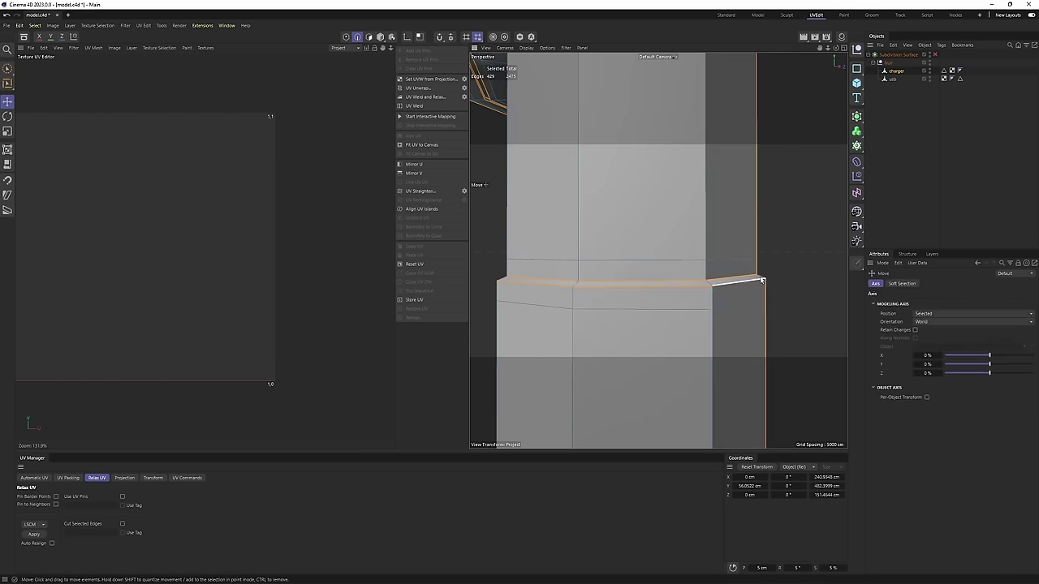
Add a short corner edge across the wall of the groove in the charger's underside to the seam selection.
scroll(638, 276, down, 10)
alt+drag(635, 243, 609, 217)
key(Return)
key(Return)
alt+right_drag(571, 224, 656, 235)
alt+drag(656, 249, 662, 212)
alt+drag(620, 244, 725, 148)
shift+click(724, 148)
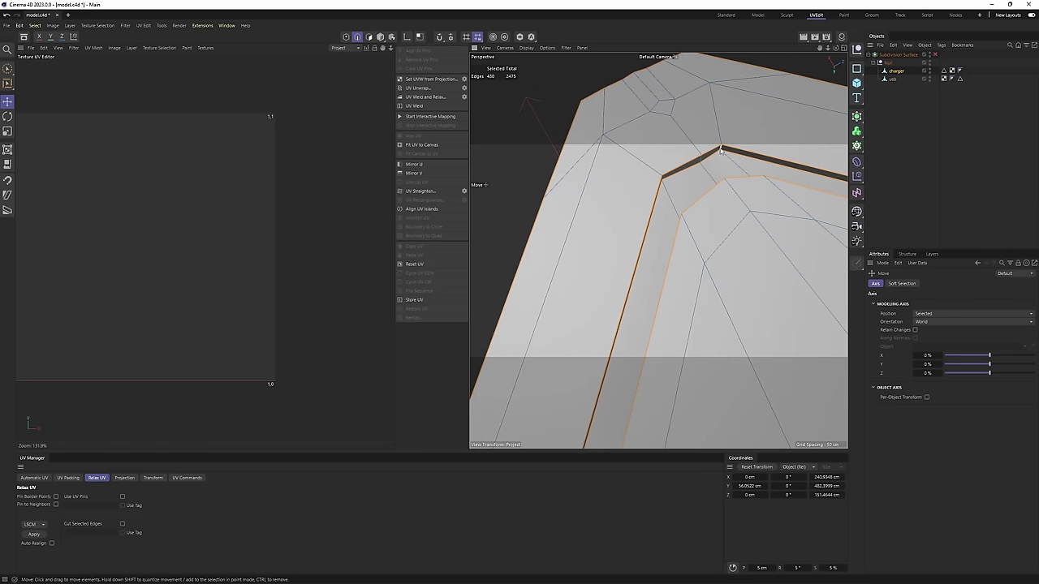
shift+click(721, 150)
Add more short corner edges across the underside groove's walls to the seam selection.
alt+right_drag(721, 150, 647, 190)
alt+drag(648, 190, 782, 246)
alt+right_drag(782, 246, 777, 230)
alt+drag(776, 230, 646, 218)
alt+right_drag(646, 218, 674, 205)
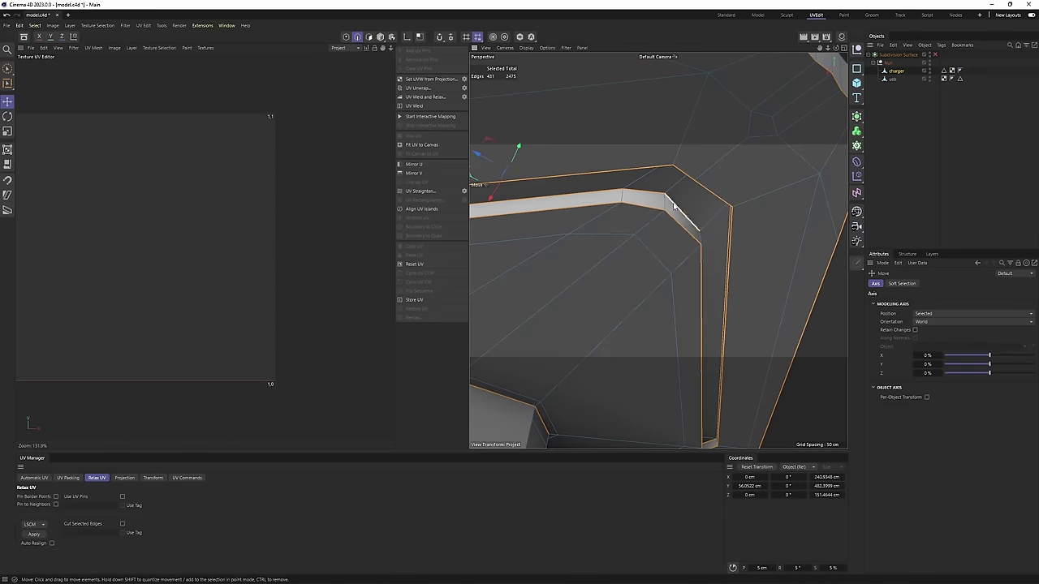
alt+drag(655, 176, 653, 160)
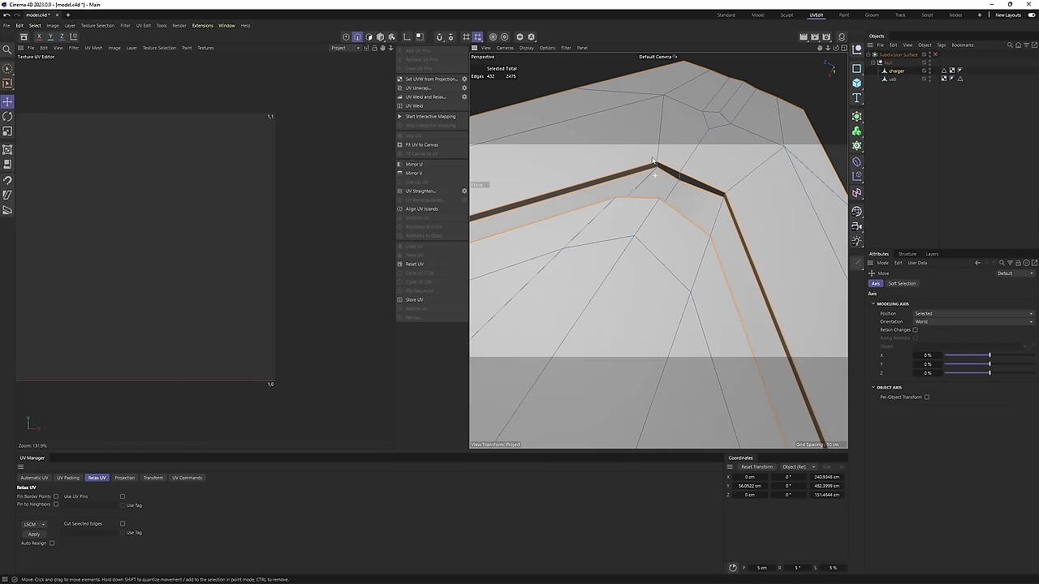
shift+click(659, 169)
Add one edge across the wall of the small round recess between the pins to the seam selection.
scroll(659, 172, down, 5)
alt+drag(676, 311, 656, 224)
scroll(659, 231, down, 5)
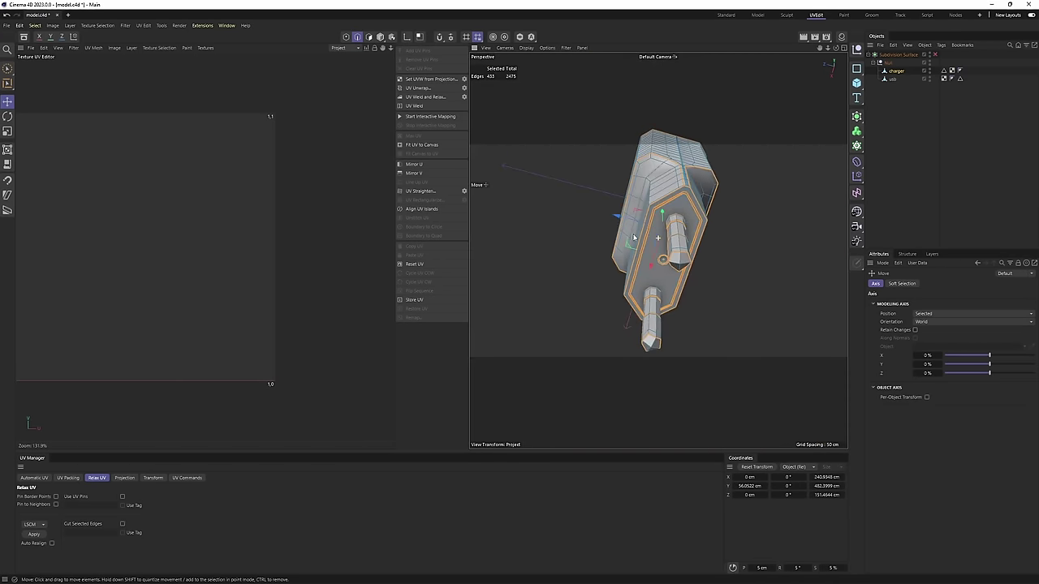
alt+drag(675, 257, 772, 292)
scroll(650, 237, up, 5)
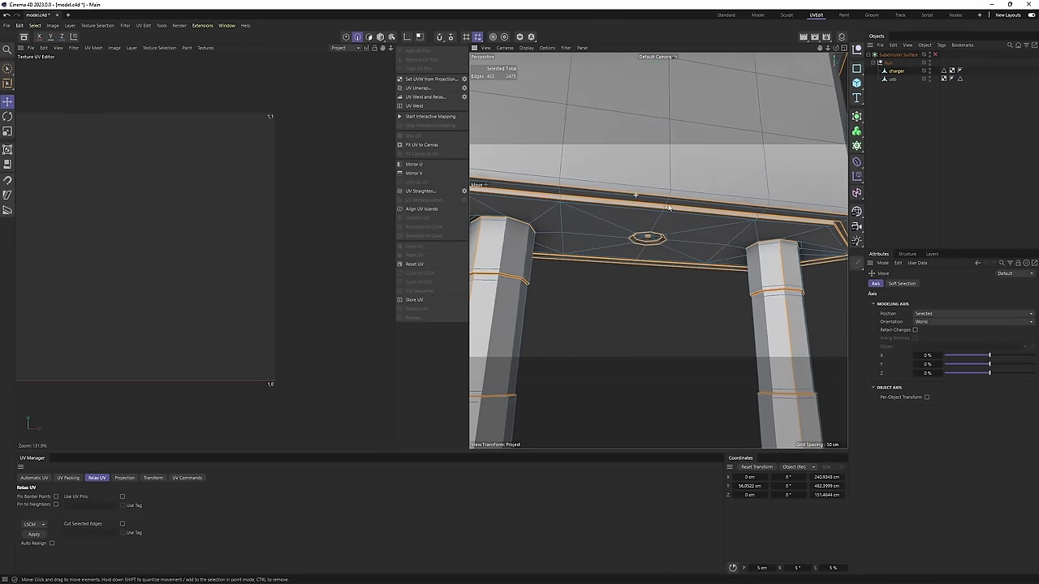
scroll(652, 259, up, 8)
alt+drag(622, 203, 682, 264)
scroll(699, 228, down, 2)
scroll(701, 218, up, 5)
shift+click(652, 235)
Examine the closed polygon loop around the rim of the slot in the charger's narrow side with Loop Selection in polygon mode.
scroll(658, 239, down, 5)
scroll(703, 202, down, 5)
alt+drag(703, 203, 577, 229)
scroll(674, 364, up, 4)
scroll(640, 248, up, 5)
scroll(604, 295, down, 3)
scroll(582, 203, down, 2)
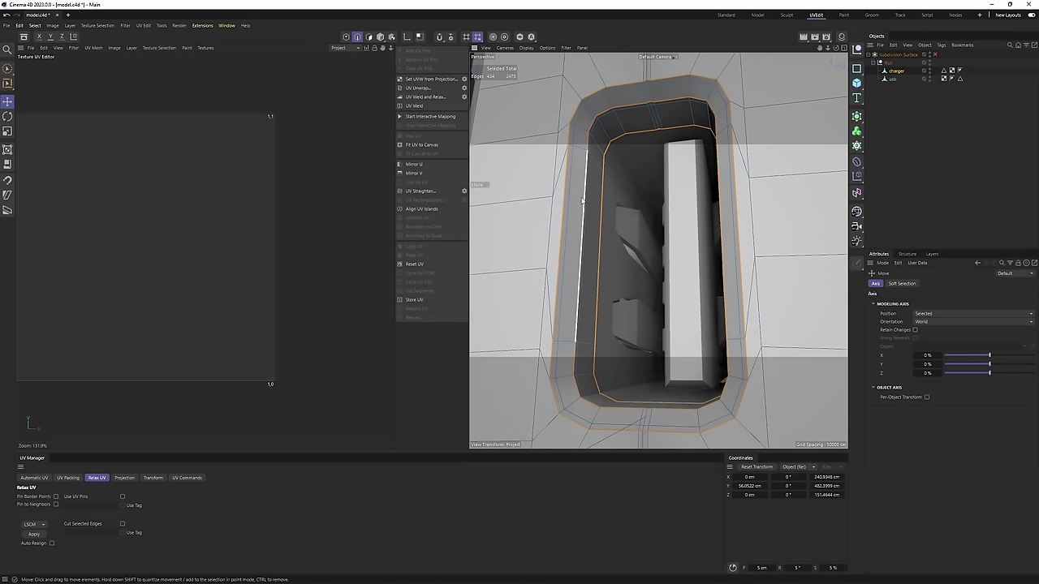
key(u)
key(l)
key(Return)
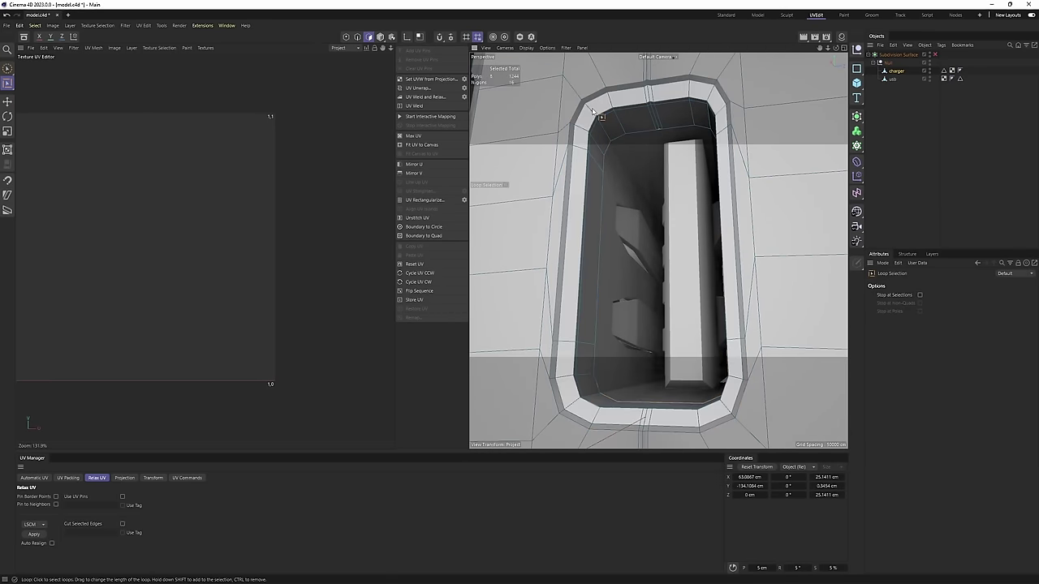
click(595, 115)
scroll(643, 166, down, 5)
alt+drag(645, 164, 615, 176)
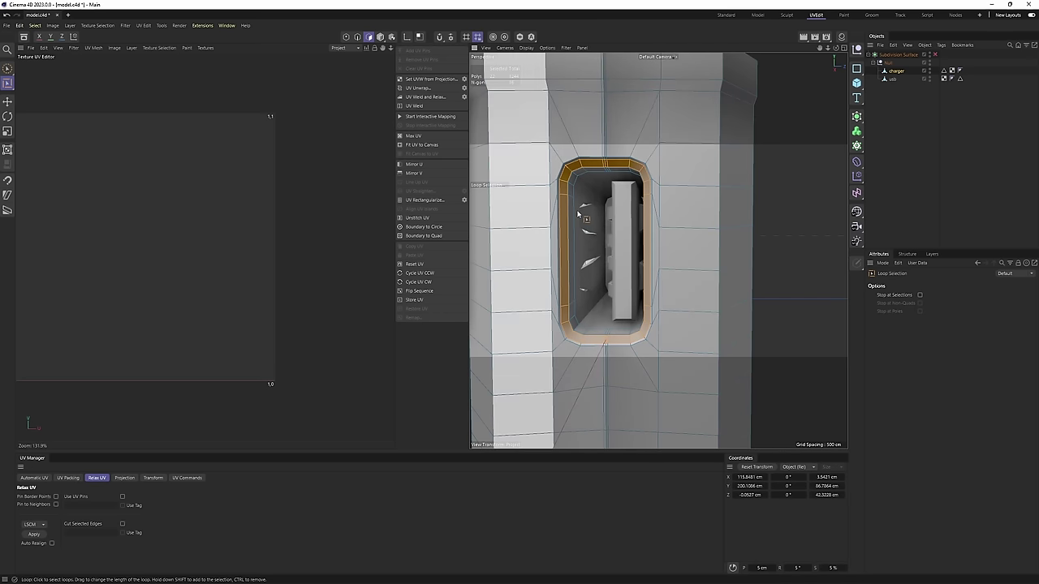
Examine the polygon loop of the slot's inner wall with Loop Selection.
key(Return)
key(Return)
key(e)
scroll(585, 191, up, 5)
mouse_move(585, 185)
alt+mouse_down()
mouse_move(556, 166)
mouse_move(567, 189)
mouse_move(579, 176)
alt+mouse_up()
key(Return)
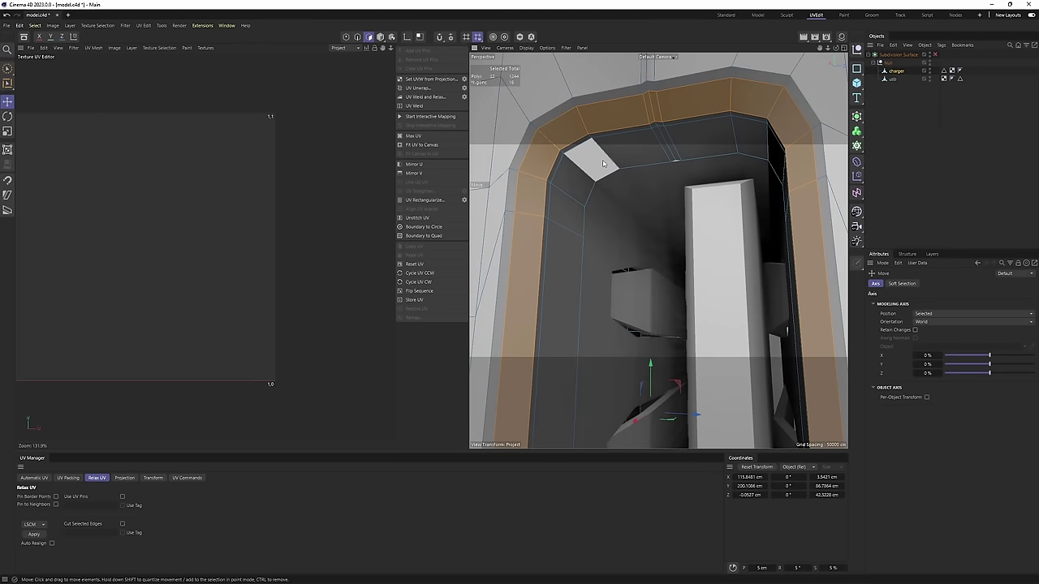
key(u)
key(l)
click(604, 163)
Return to edge editing with the Move tool and add a corner edge across the slot's inner wall to the seam selection.
key(Return)
key(Return)
key(e)
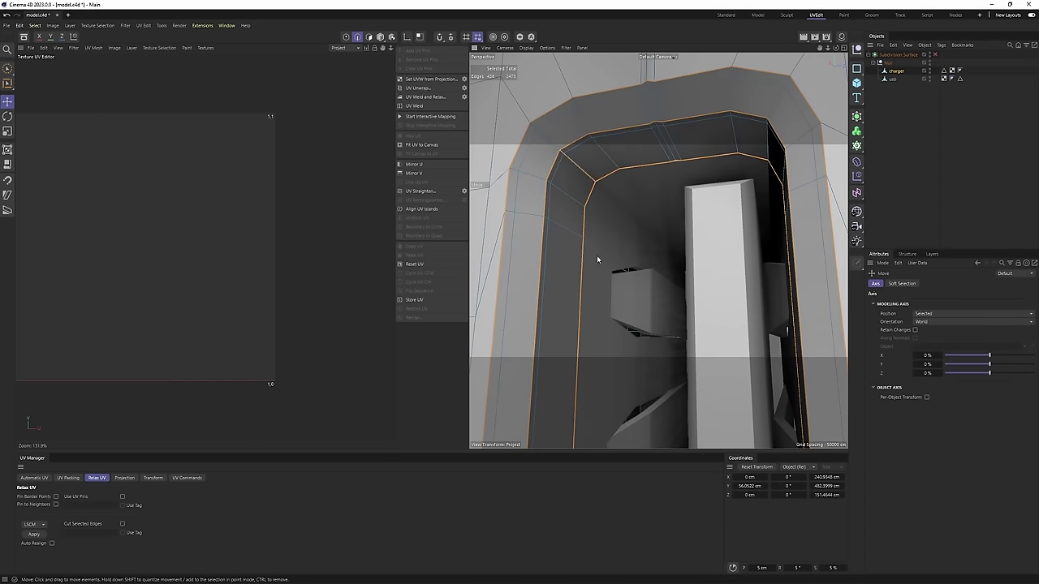
alt+right_drag(595, 168, 580, 178)
alt+drag(638, 225, 651, 318)
alt+right_drag(655, 310, 570, 311)
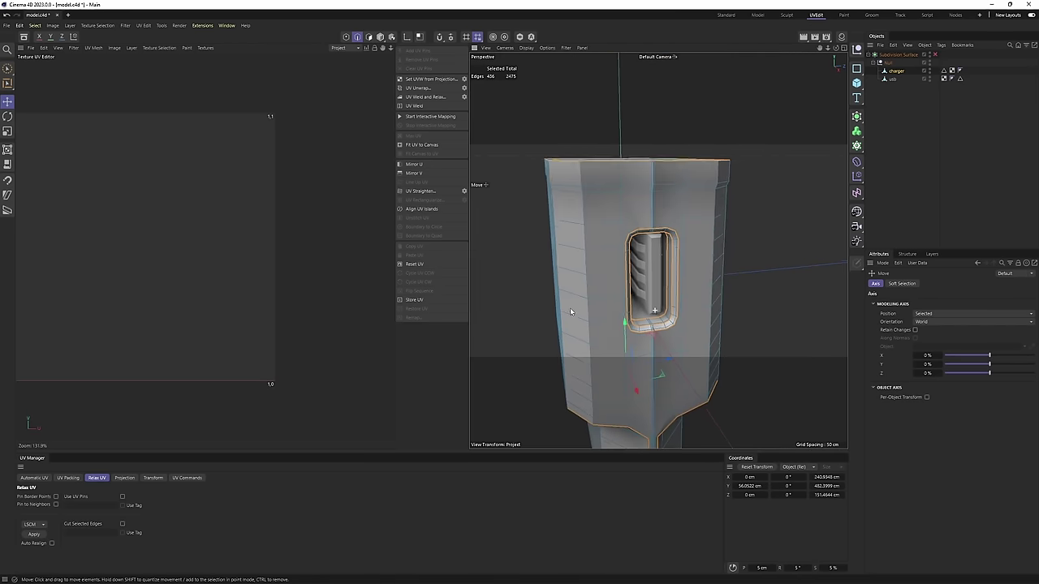
Add the vertical edges along one corner of the charger's upper body, from top to bottom rim, to the seam selection.
alt+drag(570, 311, 683, 276)
scroll(615, 183, up, 5)
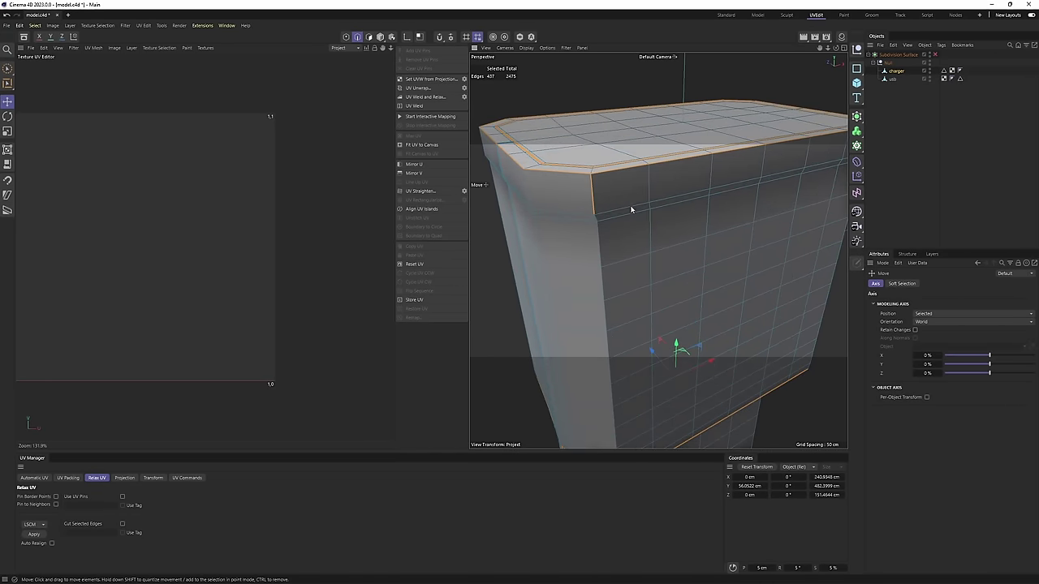
scroll(631, 210, down, 3)
alt+middle_drag(624, 258, 596, 149)
alt+drag(591, 324, 584, 255)
scroll(584, 258, up, 4)
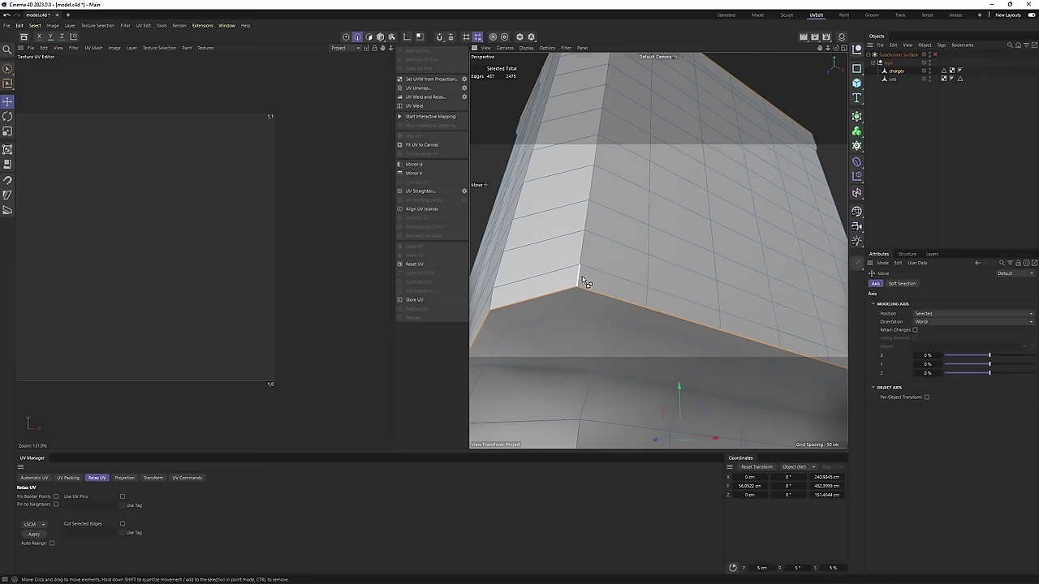
alt+drag(670, 223, 639, 213)
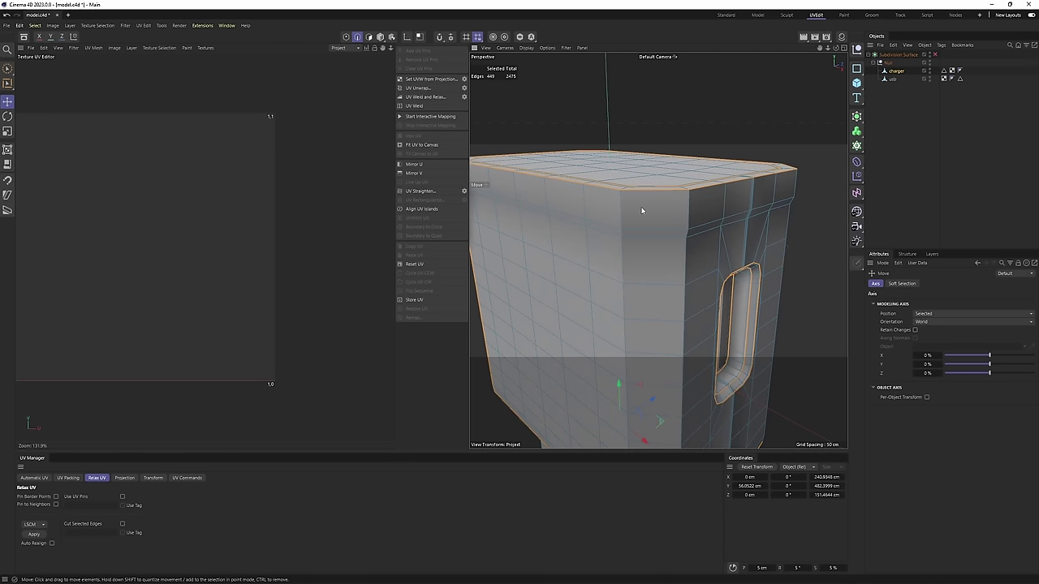
Add the vertical edges along the upper body's other three corners to the seam selection.
alt+drag(641, 215, 631, 193)
shift+double_click(622, 294)
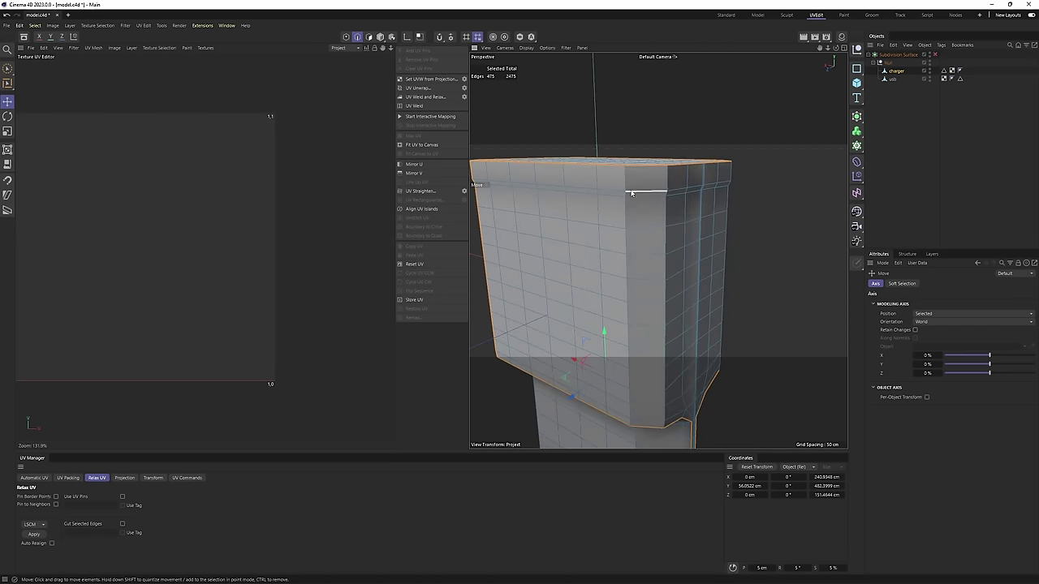
alt+drag(658, 339, 615, 331)
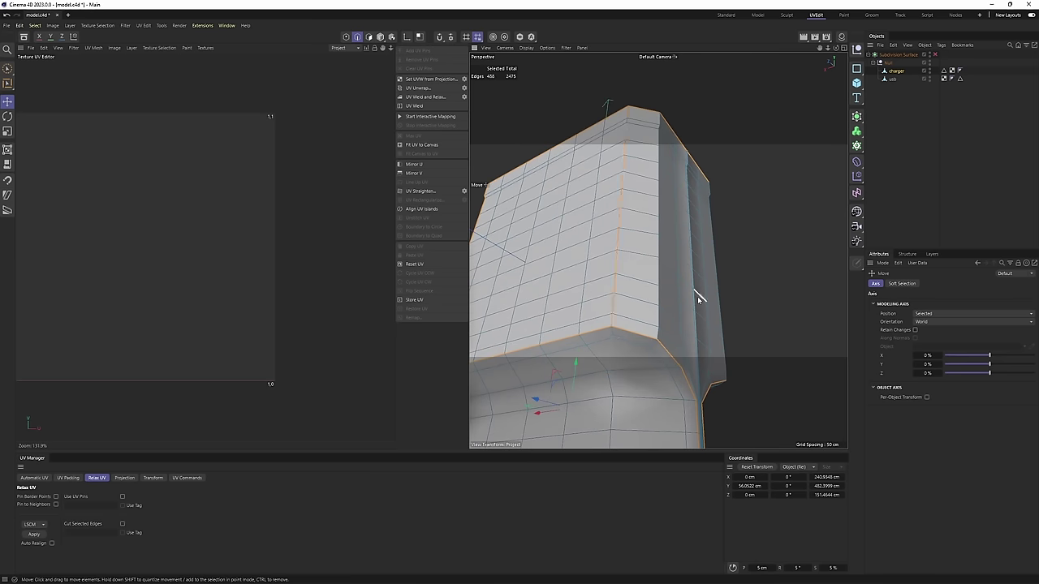
alt+drag(698, 300, 625, 170)
Add the vertical centre edges of the upper body's narrow side to the seam selection, starting below the top rim.
scroll(647, 170, up, 8)
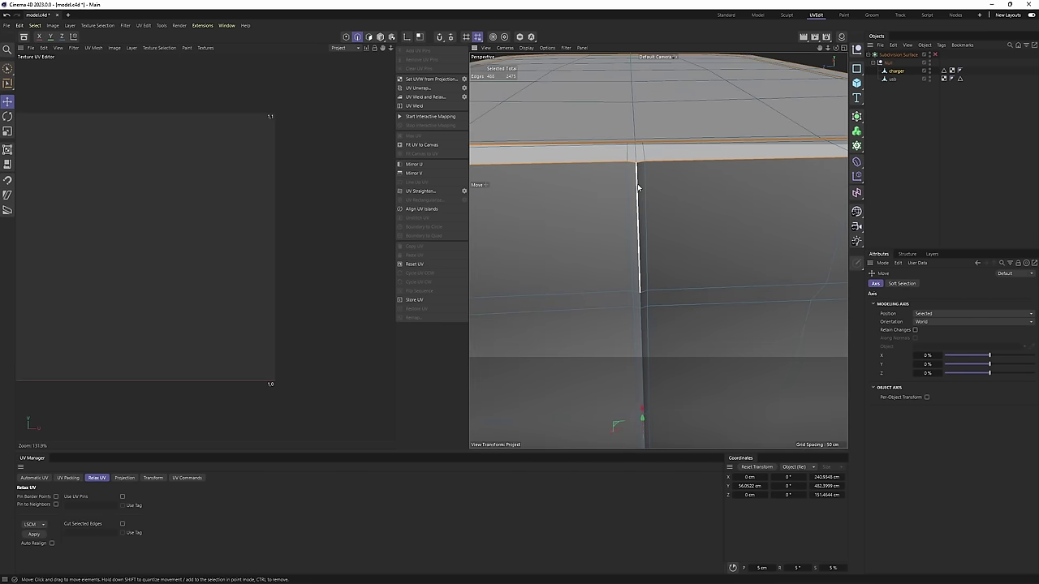
shift+click(638, 187)
scroll(638, 188, down, 7)
alt+drag(684, 196, 649, 130)
alt+drag(642, 280, 642, 150)
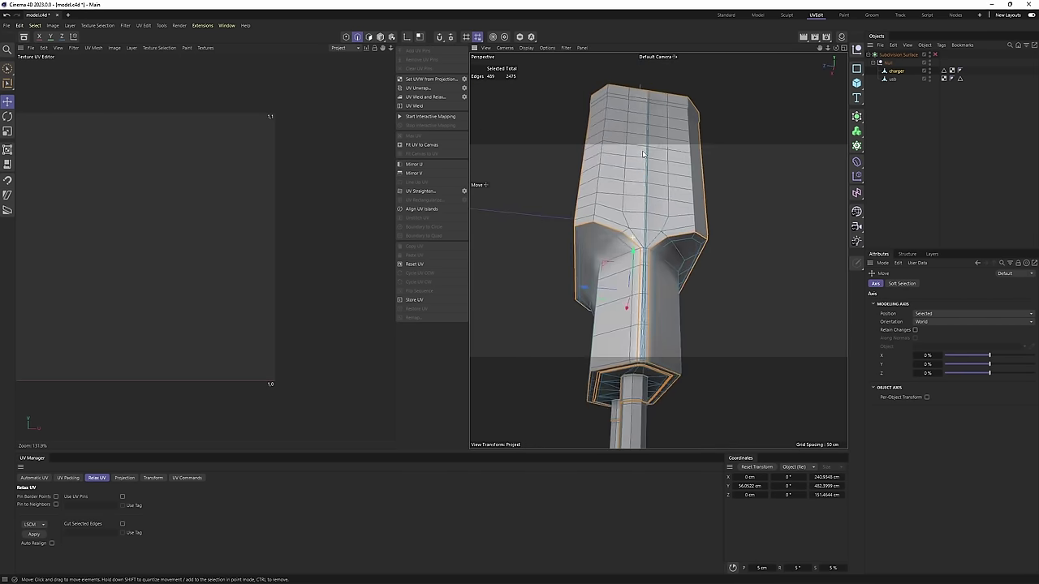
scroll(659, 251, up, 3)
alt+drag(658, 251, 704, 357)
shift+double_click(688, 311)
scroll(688, 311, down, 5)
scroll(714, 309, down, 5)
alt+drag(730, 260, 531, 139)
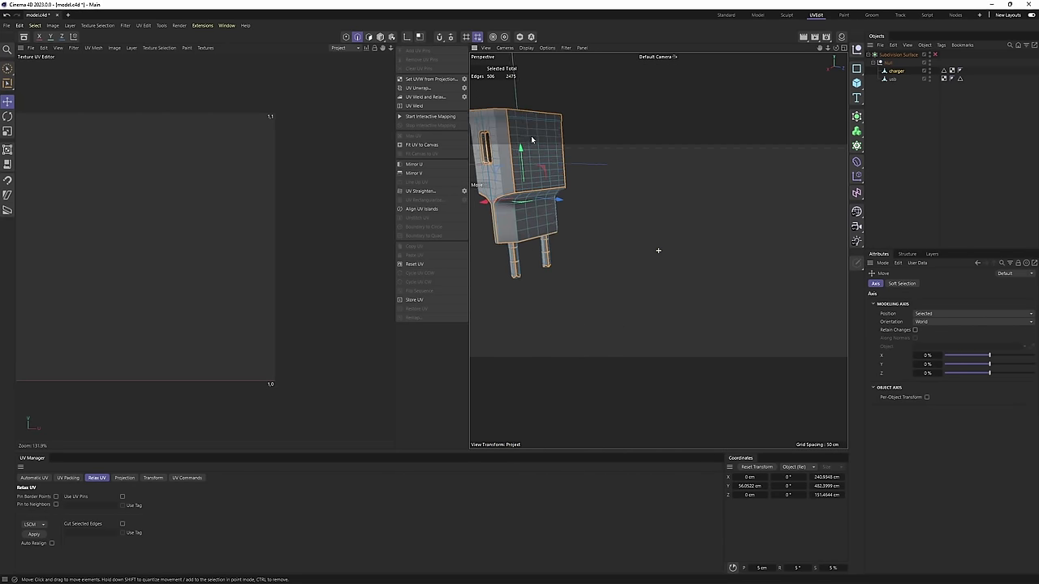
Add the remaining vertical centre edges on the upper body's slotted narrow side, from below the top rim downward, to the seam selection.
scroll(532, 139, up, 10)
shift+click(676, 281)
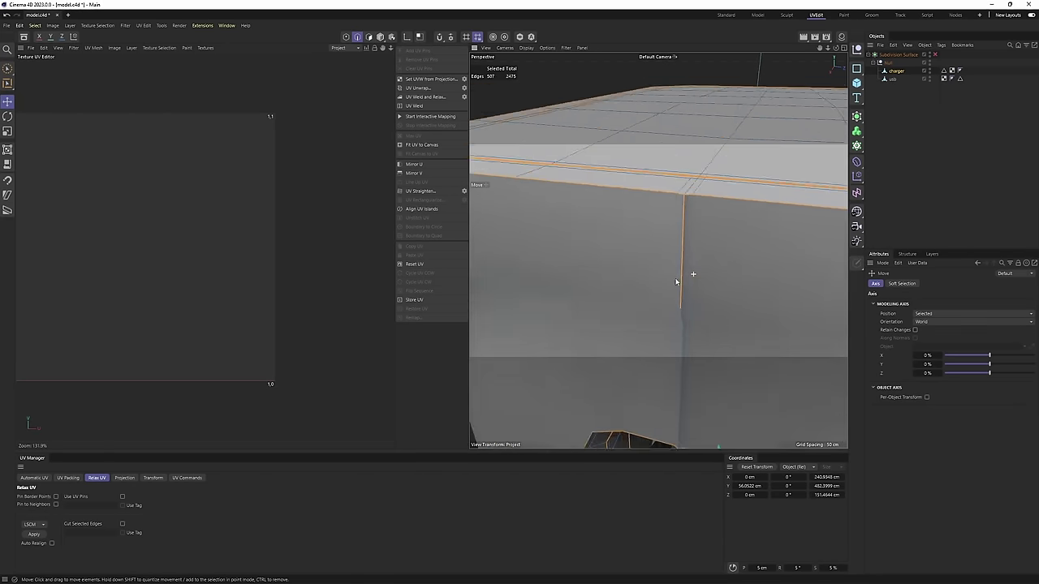
alt+drag(676, 282, 675, 180)
scroll(663, 262, up, 5)
alt+drag(652, 259, 777, 317)
shift+click(647, 241)
scroll(687, 224, down, 8)
scroll(673, 290, up, 6)
shift+click(658, 275)
shift+click(658, 274)
scroll(656, 270, down, 8)
scroll(640, 213, up, 5)
shift+double_click(621, 247)
scroll(641, 241, down, 8)
scroll(690, 258, down, 5)
Check the seam selection around the charger body and unwrap its UVs along the selected edges with UV Unwrap.
alt+drag(651, 267, 700, 202)
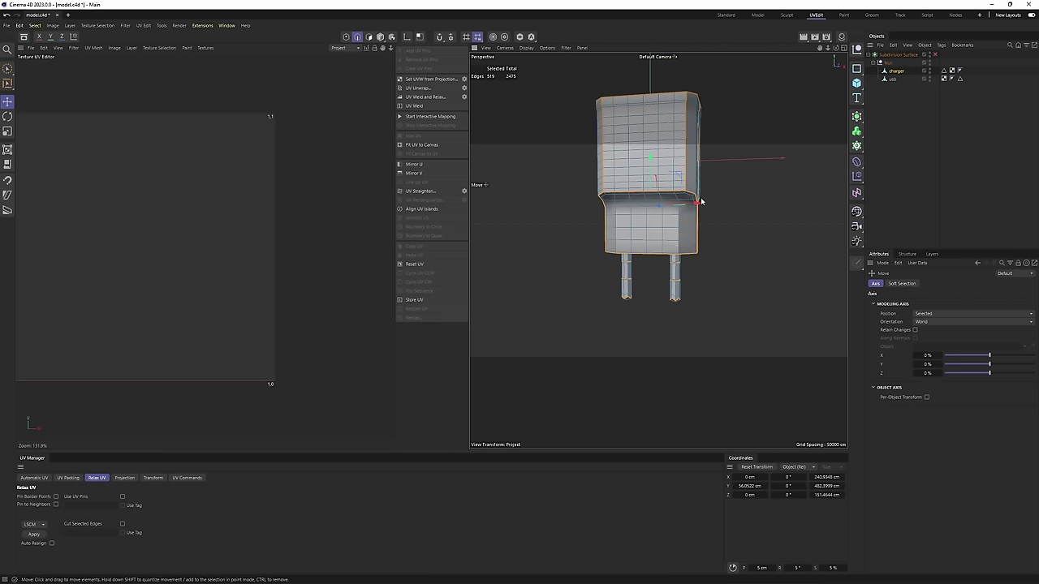
scroll(660, 230, up, 4)
alt+drag(661, 230, 671, 200)
scroll(658, 249, down, 3)
alt+drag(659, 250, 717, 178)
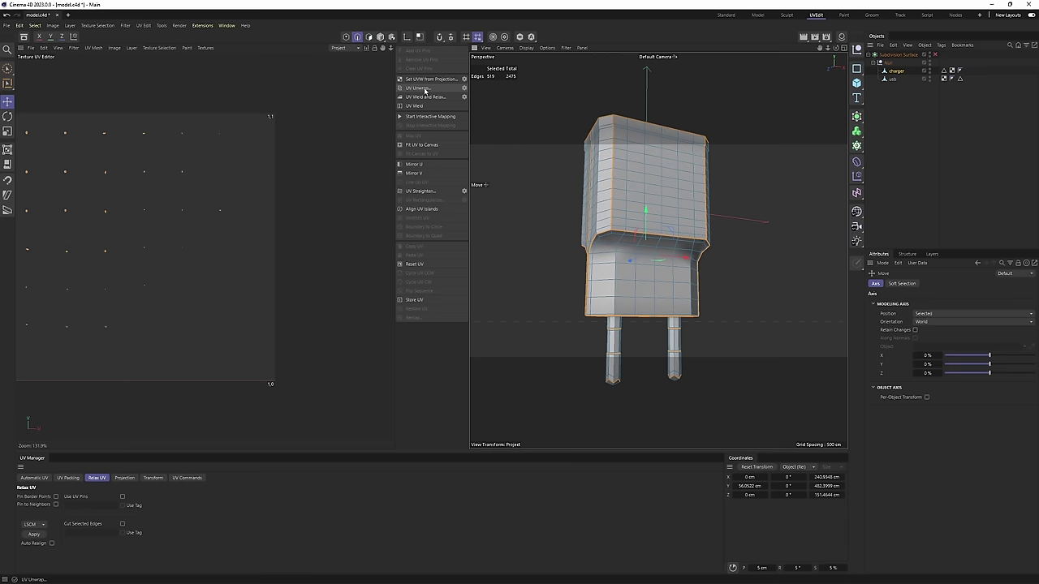
scroll(158, 172, up, 10)
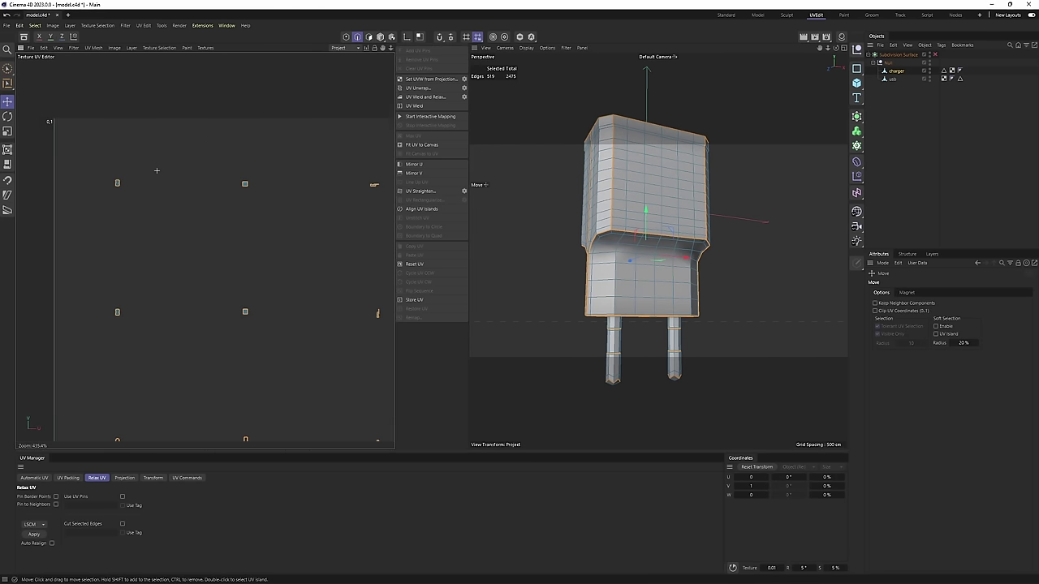
scroll(157, 172, down, 10)
scroll(192, 192, up, 3)
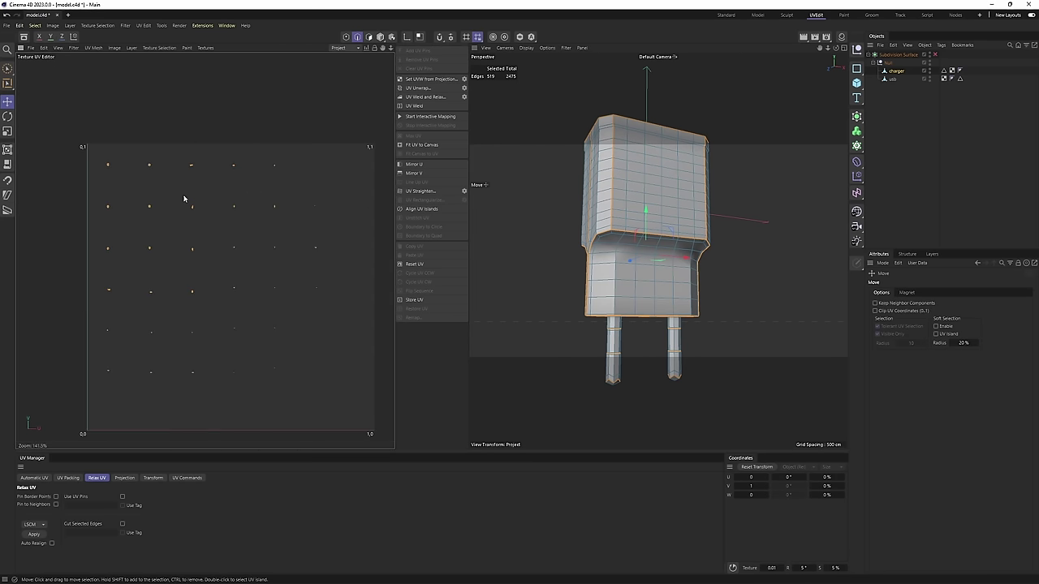
Select all of the charger's polygons and pack their UVs geometrically with Equalize Island Size enabled.
key(Return)
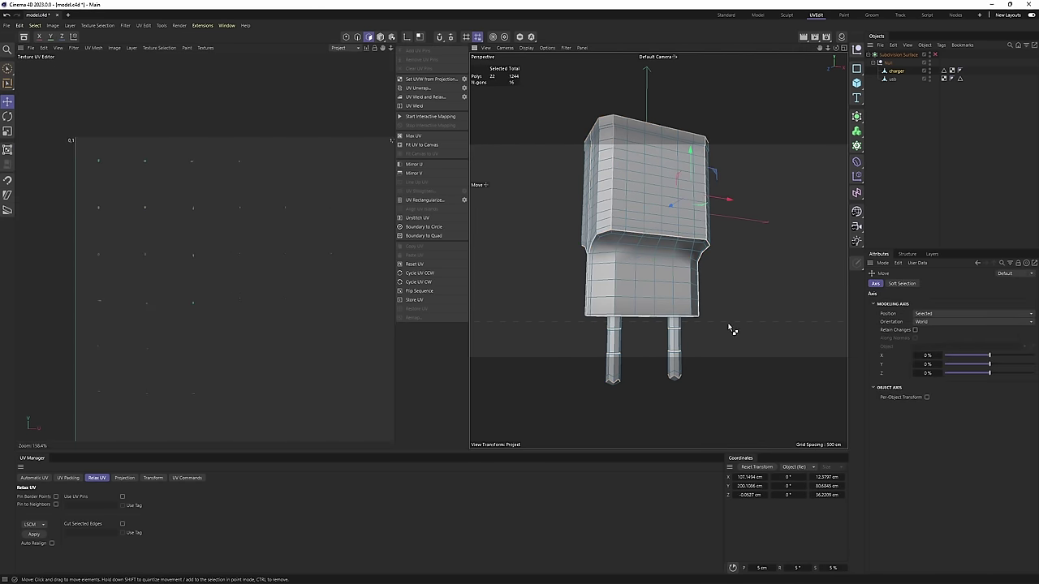
key(ctrl+a)
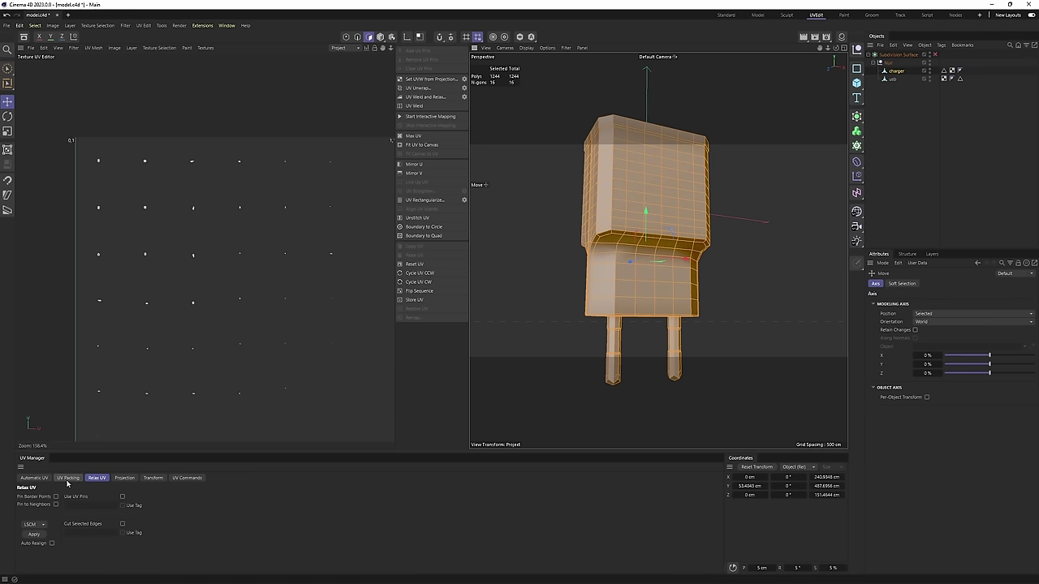
click(68, 478)
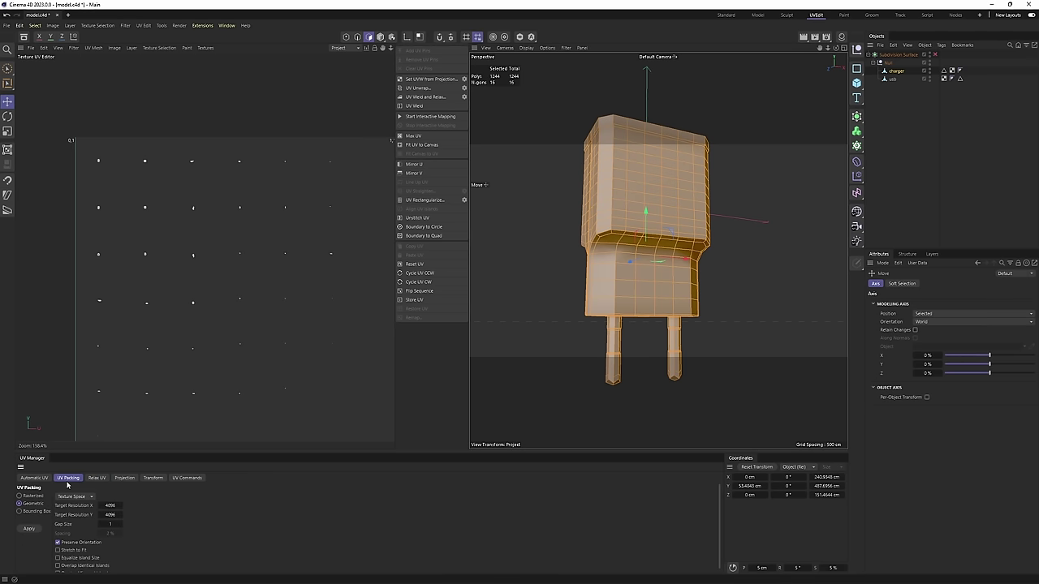
click(29, 529)
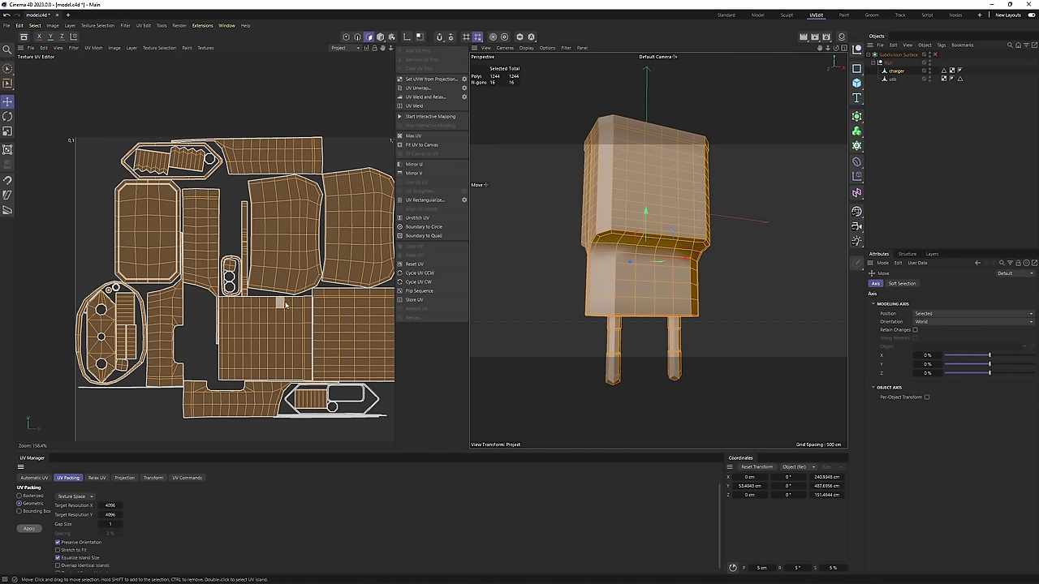
Examine the charger's packed UV islands up close and across the whole UV canvas for their shape and layout.
alt+middle_drag(346, 196, 322, 150)
alt+right_drag(174, 164, 228, 206)
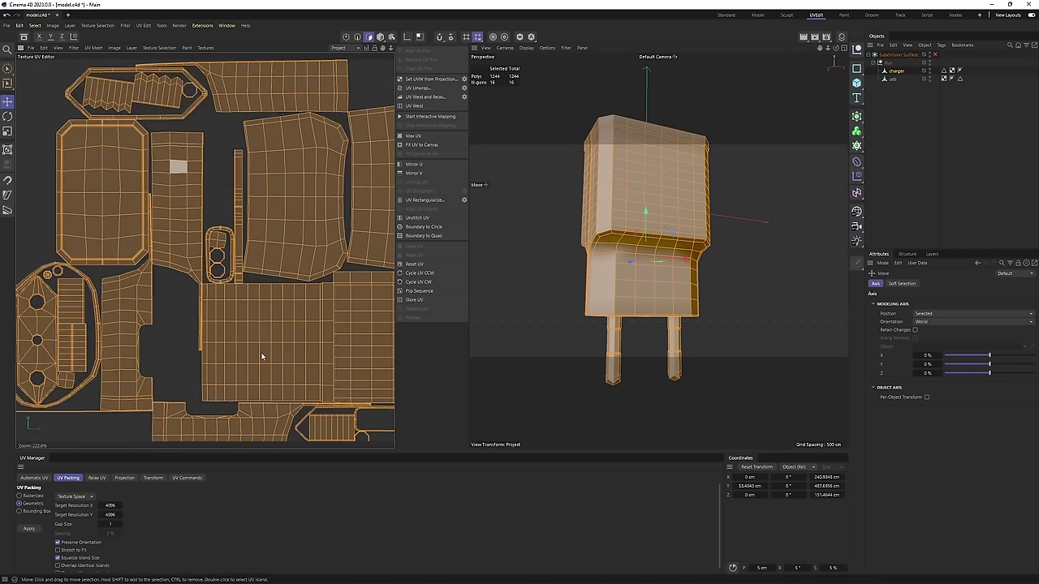
scroll(262, 356, up, 1)
alt+middle_drag(262, 353, 159, 227)
alt+middle_drag(154, 97, 271, 290)
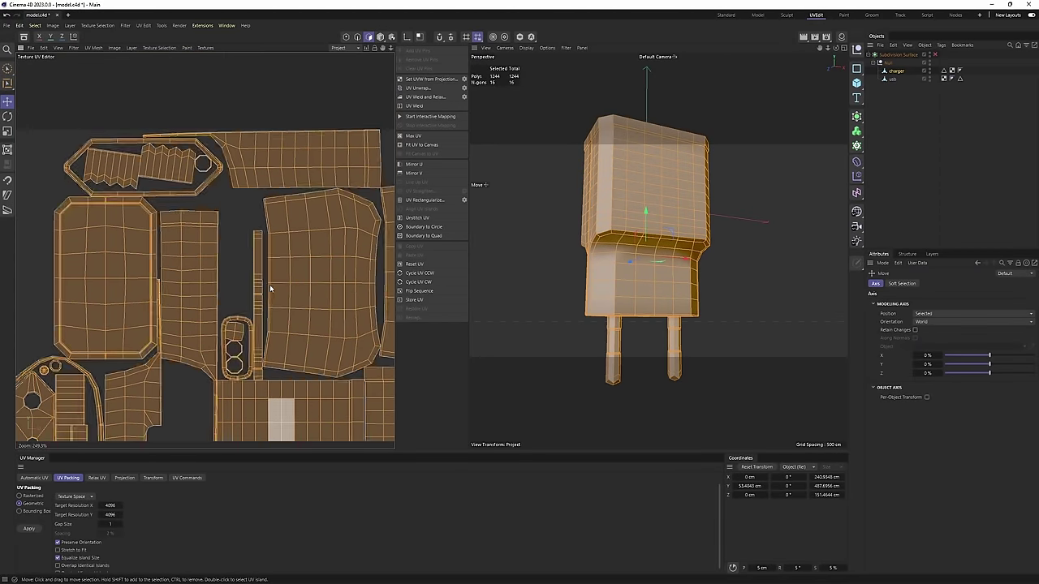
scroll(146, 160, up, 11)
scroll(145, 159, down, 17)
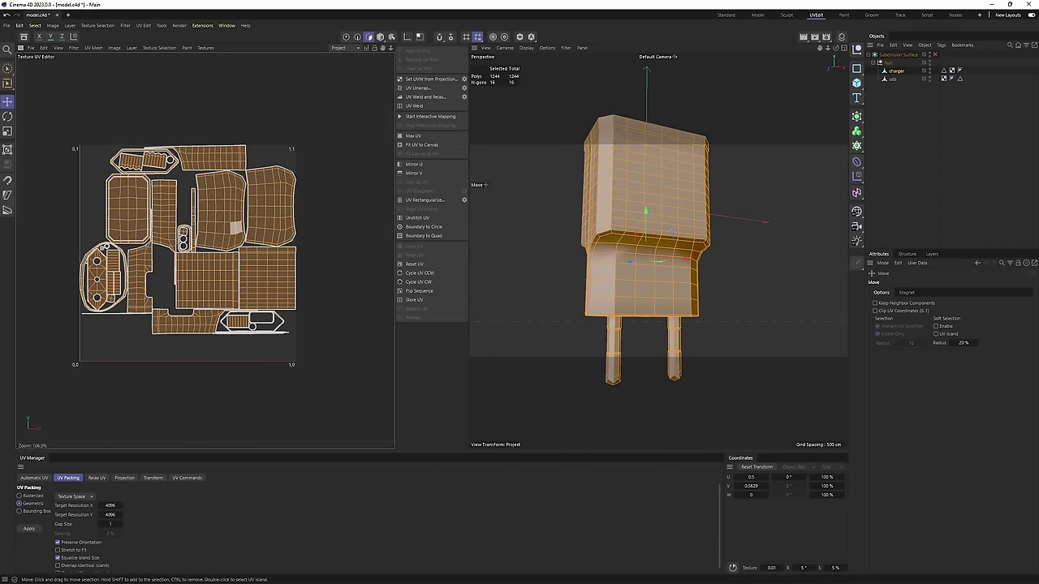
scroll(231, 232, up, 3)
scroll(219, 234, down, 2)
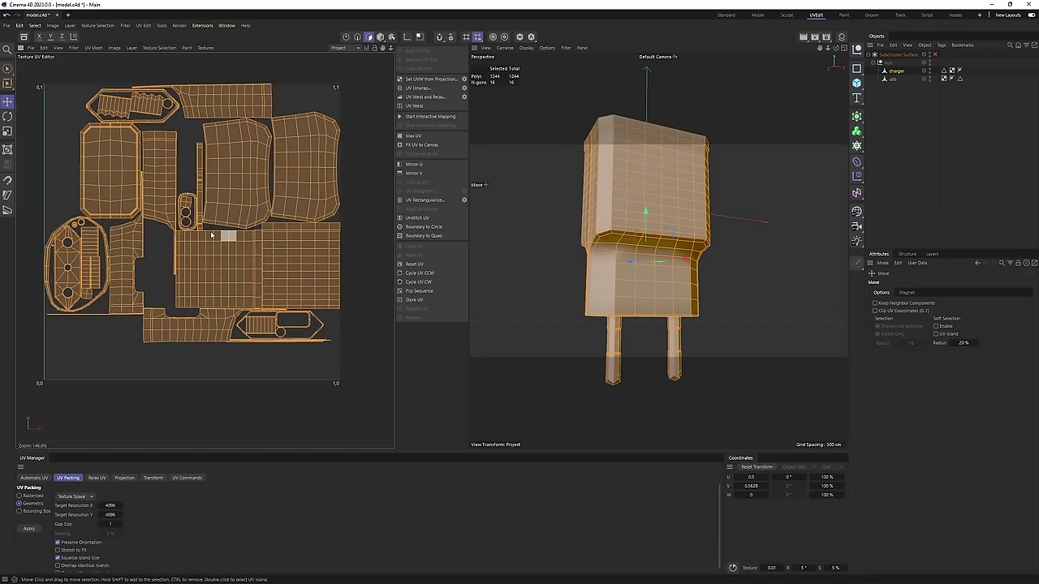
key(ctrl+a)
scroll(122, 245, up, 5)
scroll(122, 245, down, 5)
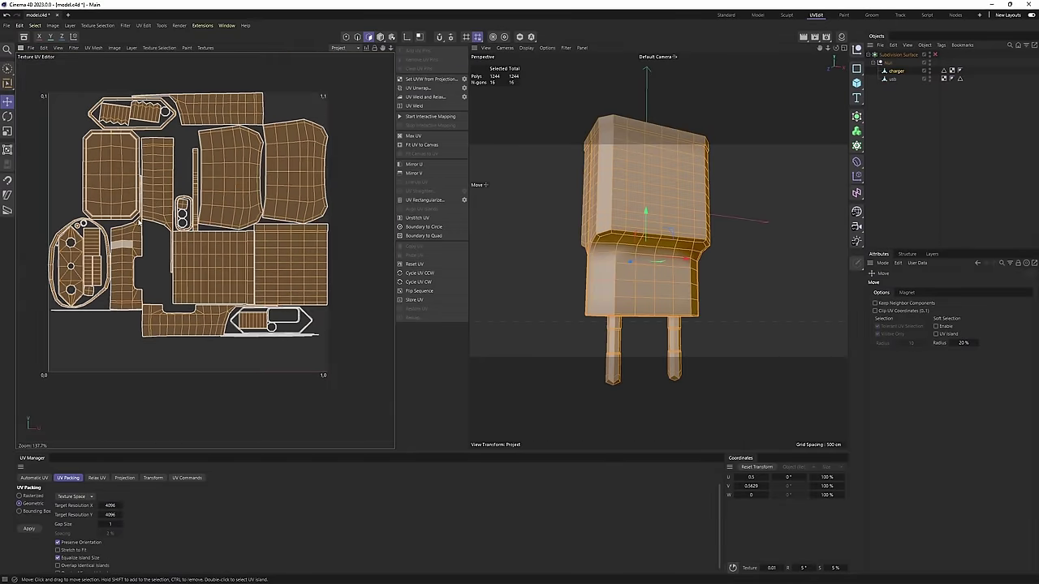
Clear the selection and straighten both zigzag-ended pin islands with Align UV Islands, using one lengthwise edge of each island.
alt+middle_drag(130, 106, 135, 136)
scroll(133, 137, up, 4)
scroll(114, 150, up, 4)
key(ctrl+shift+a)
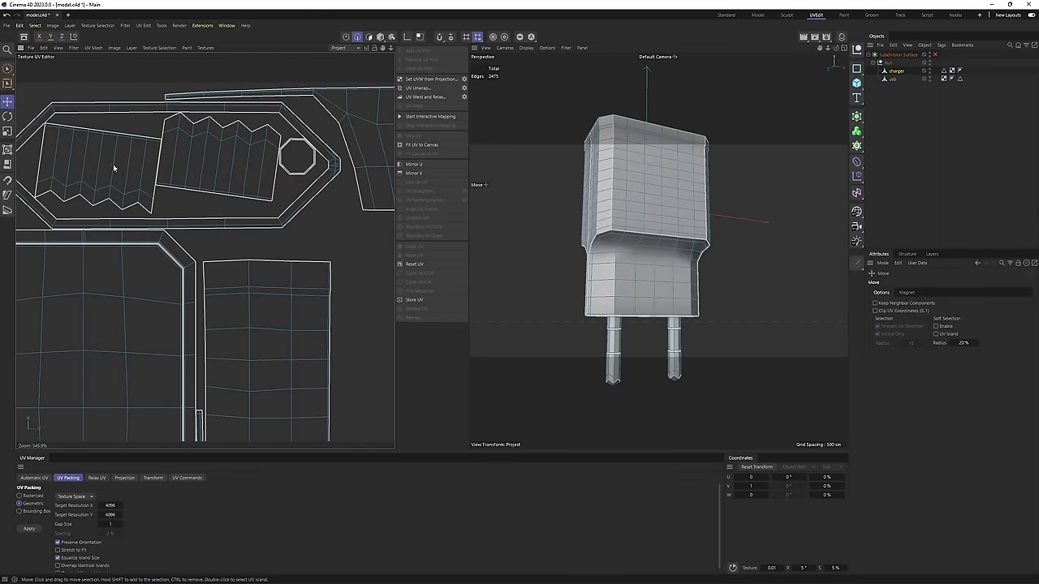
scroll(147, 163, up, 1)
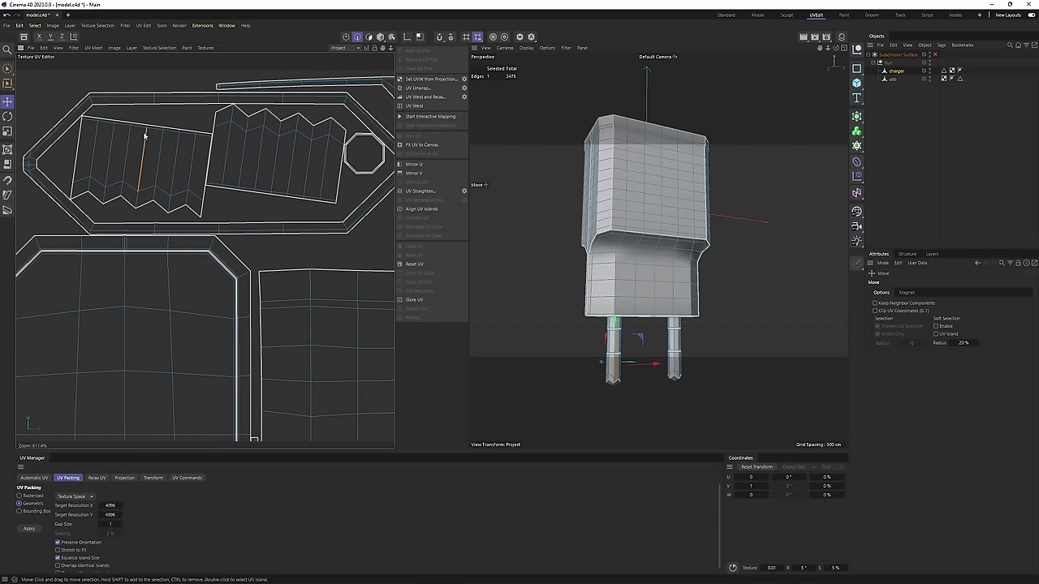
click(420, 210)
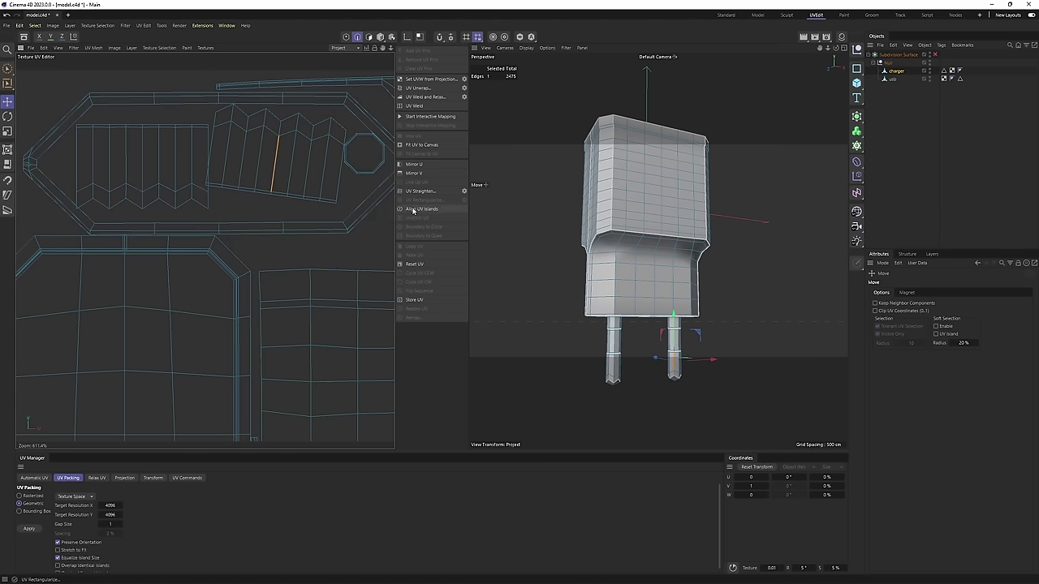
click(413, 210)
alt+middle_drag(337, 97, 287, 127)
scroll(288, 128, down, 2)
scroll(289, 128, down, 1)
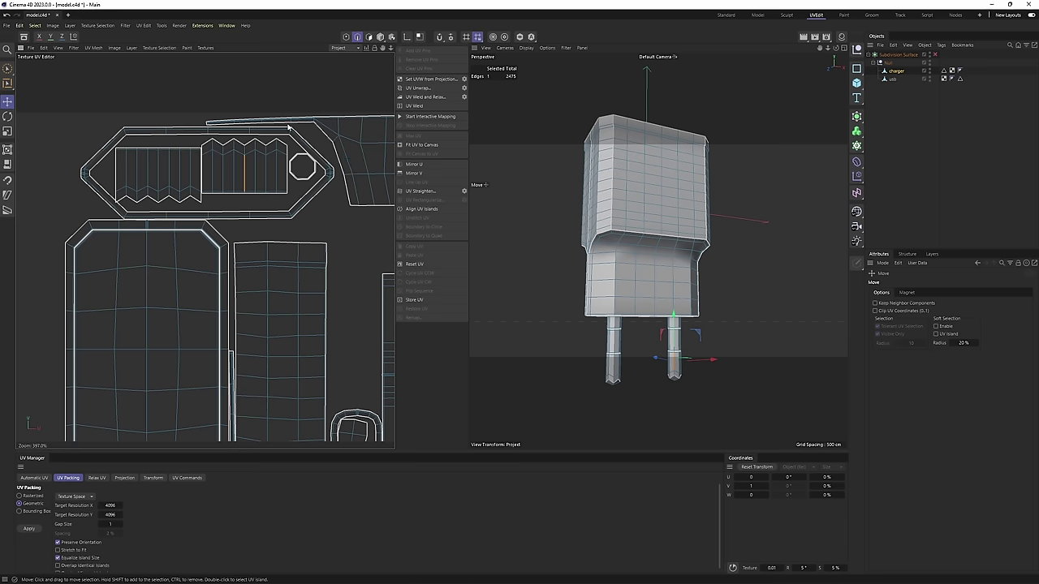
Turn off the UV Seams display in the texture view and check the charger's full UV layout.
click(64, 54)
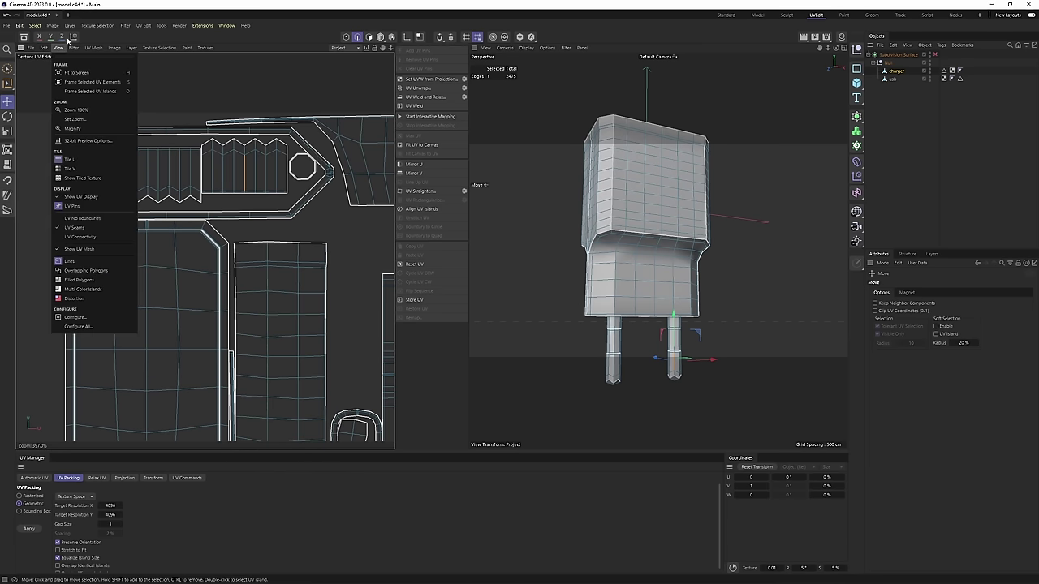
mouse_move(59, 48)
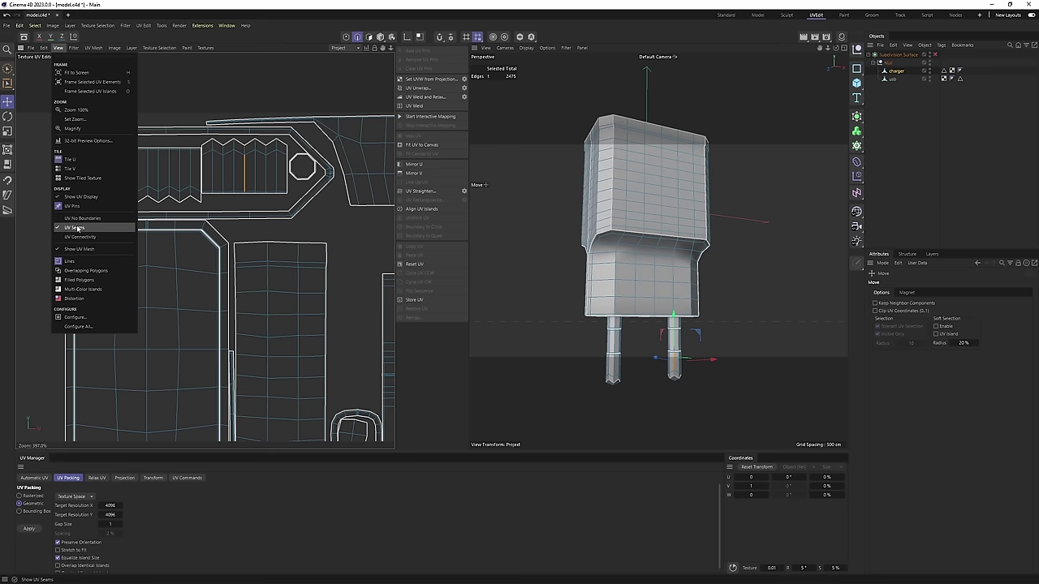
click(77, 228)
scroll(227, 211, down, 6)
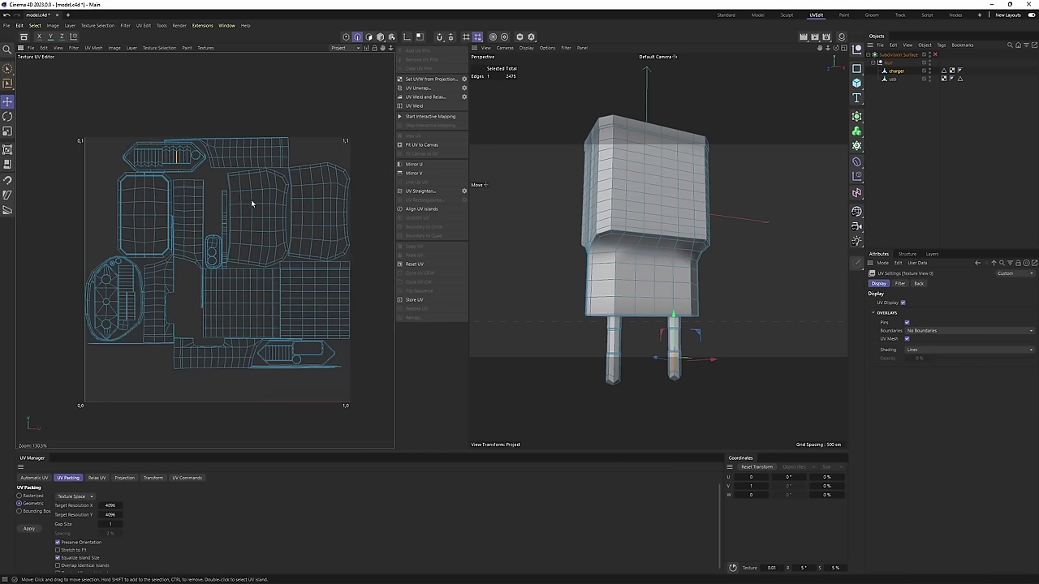
scroll(243, 203, up, 2)
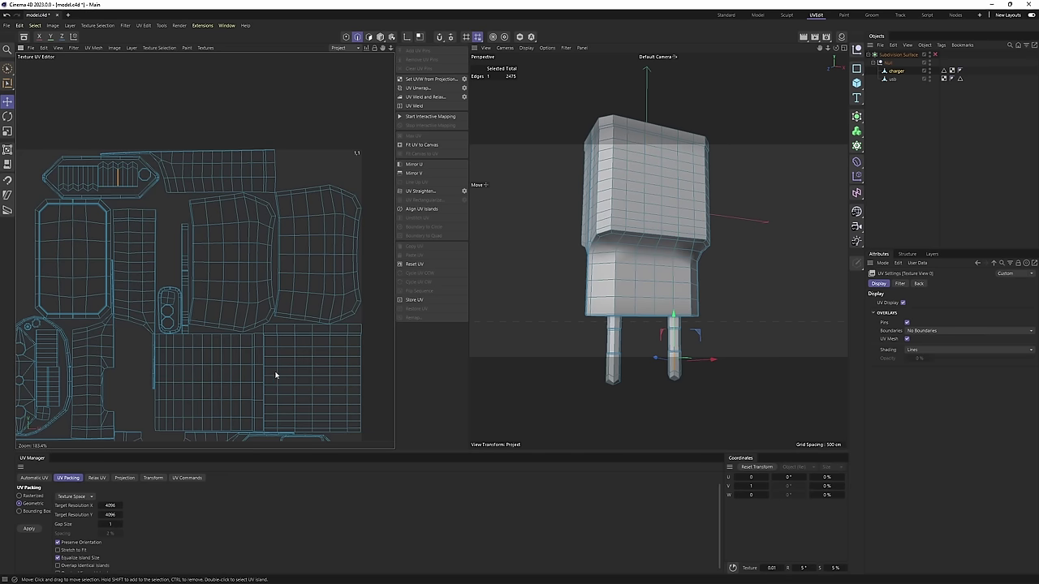
scroll(307, 306, down, 3)
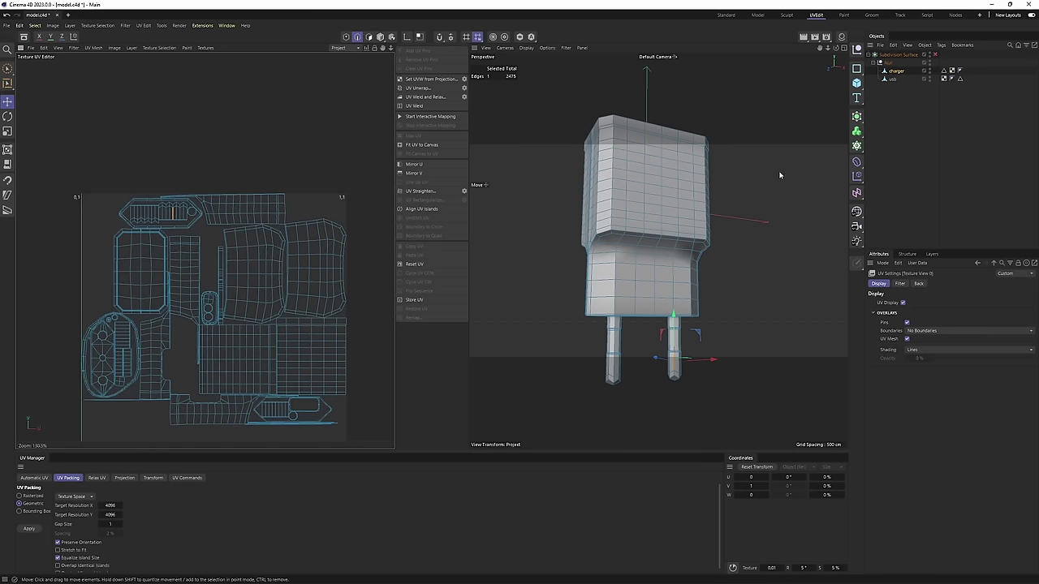
Select the usb object, frame it in the viewport, and select all of its polygons.
click(894, 80)
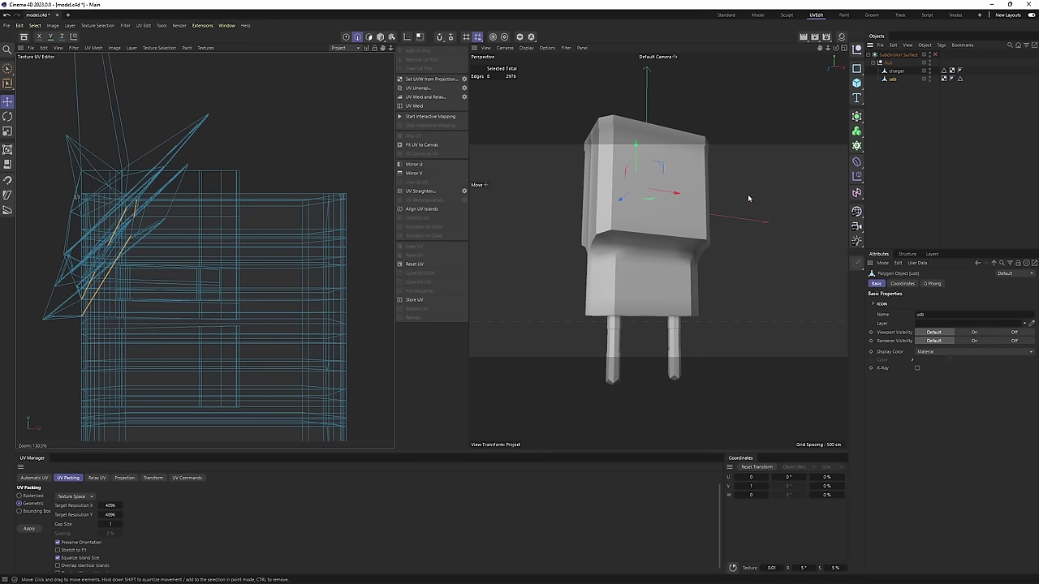
key(o)
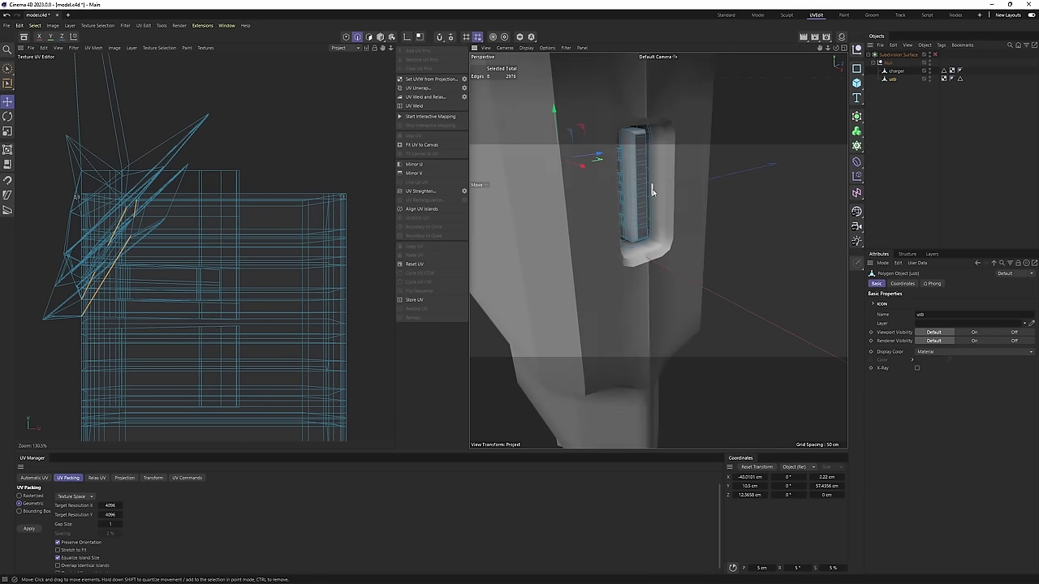
scroll(627, 231, up, 4)
key(Return)
scroll(642, 233, down, 3)
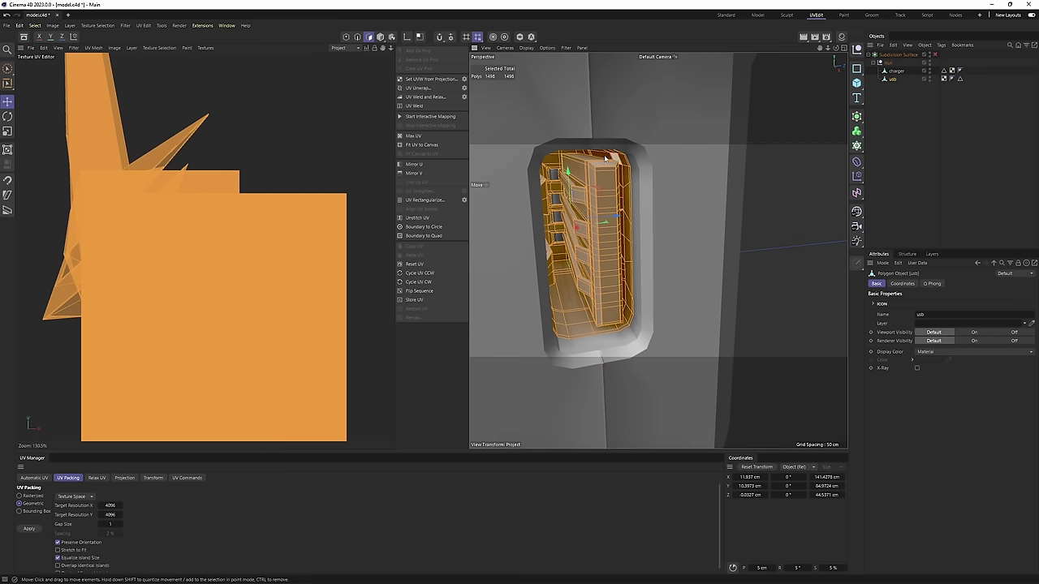
scroll(640, 199, down, 3)
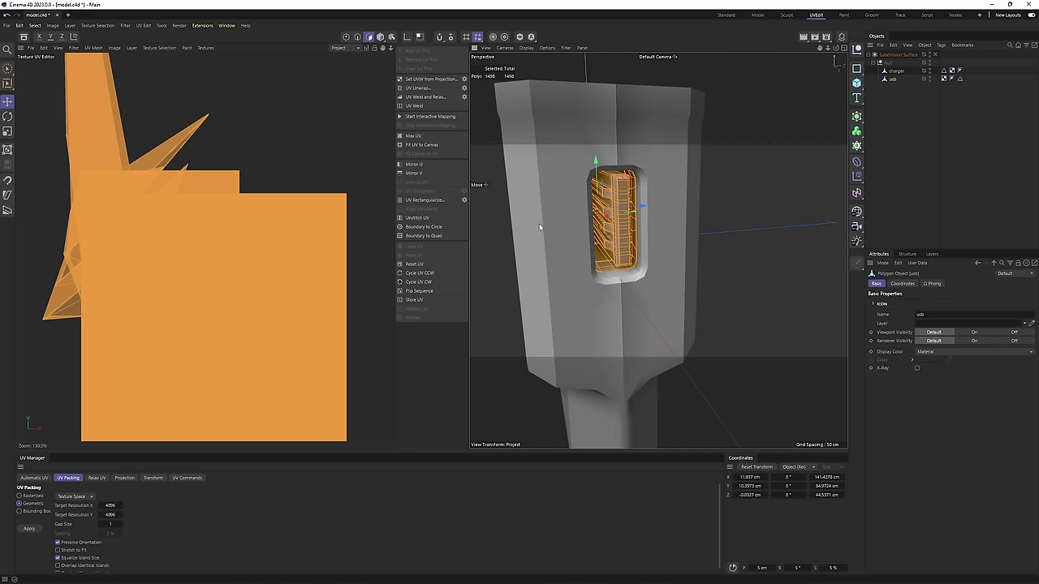
Apply a Box projection to the UVs of all the usb connector's polygons and inspect the layout.
click(124, 478)
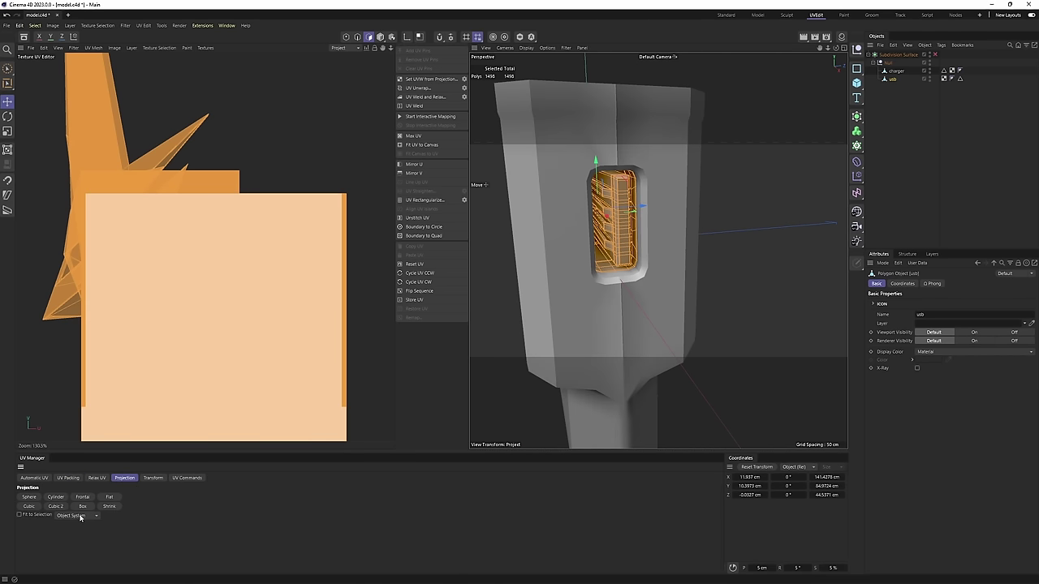
scroll(622, 234, up, 3)
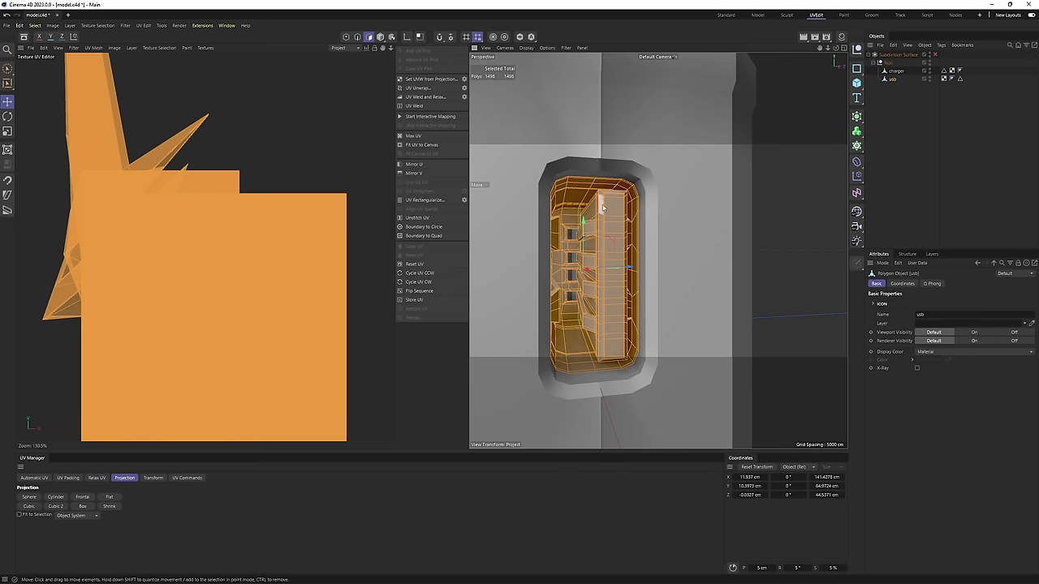
alt+drag(590, 209, 616, 261)
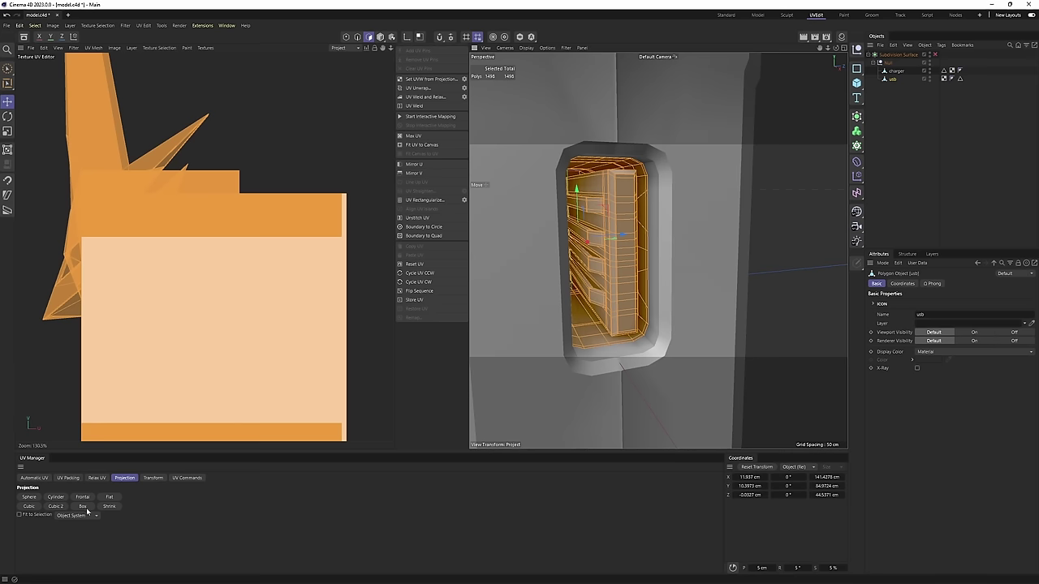
click(83, 506)
scroll(158, 325, up, 5)
alt+middle_drag(285, 349, 236, 266)
scroll(225, 271, up, 5)
scroll(225, 271, down, 8)
Pack the usb connector's UV islands with the Geometric method and check the resulting layout.
click(69, 478)
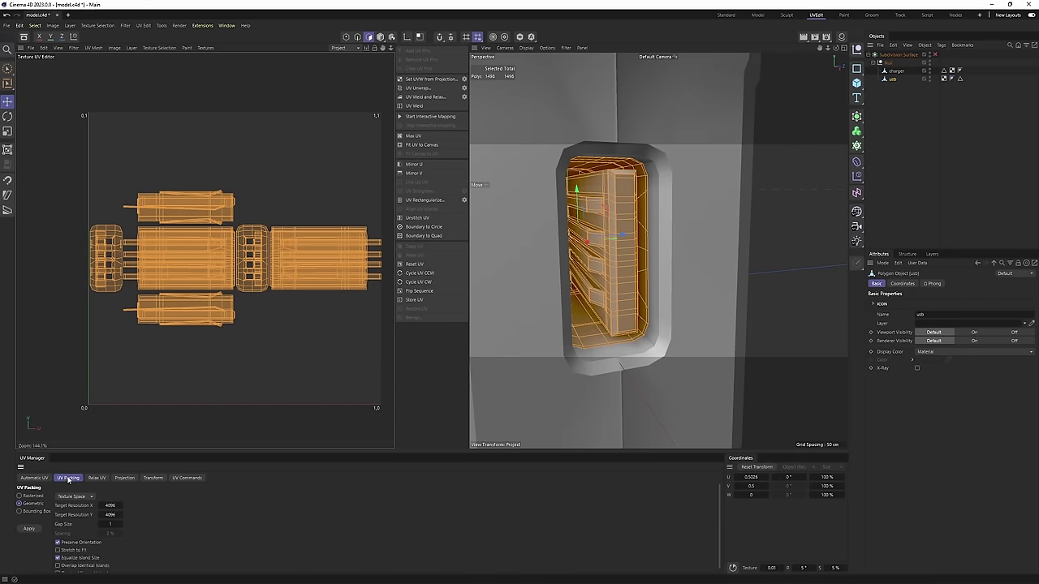
click(29, 529)
scroll(272, 268, down, 1)
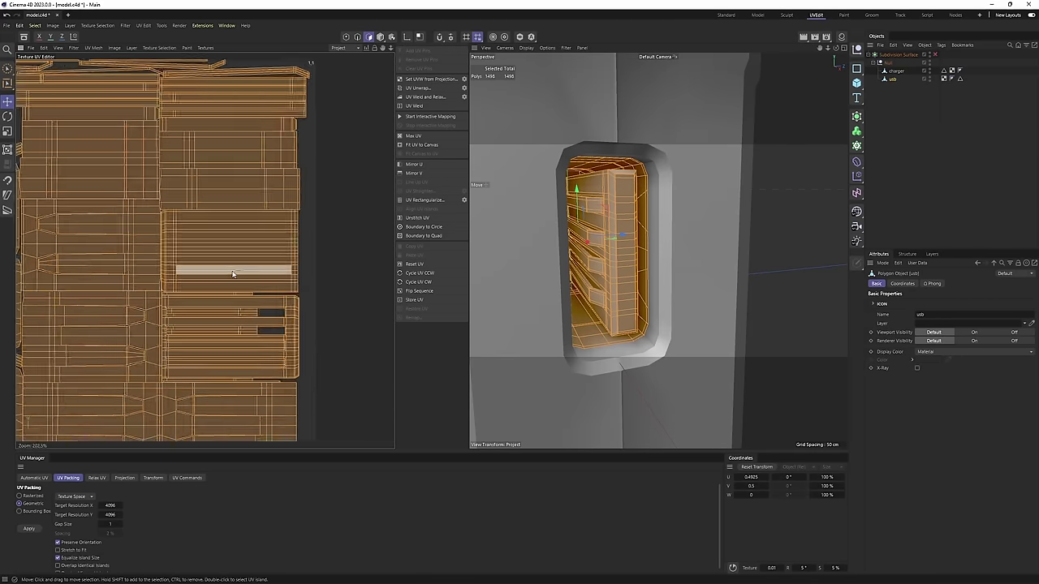
alt+middle_drag(65, 228, 160, 224)
scroll(202, 223, up, 6)
scroll(213, 244, down, 5)
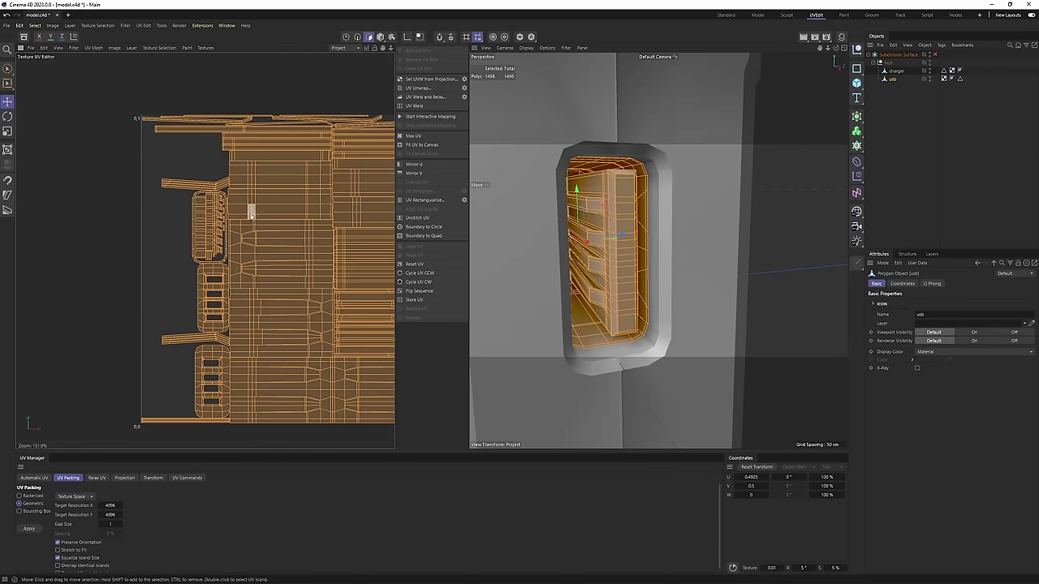
alt+middle_drag(392, 139, 325, 178)
scroll(324, 178, up, 6)
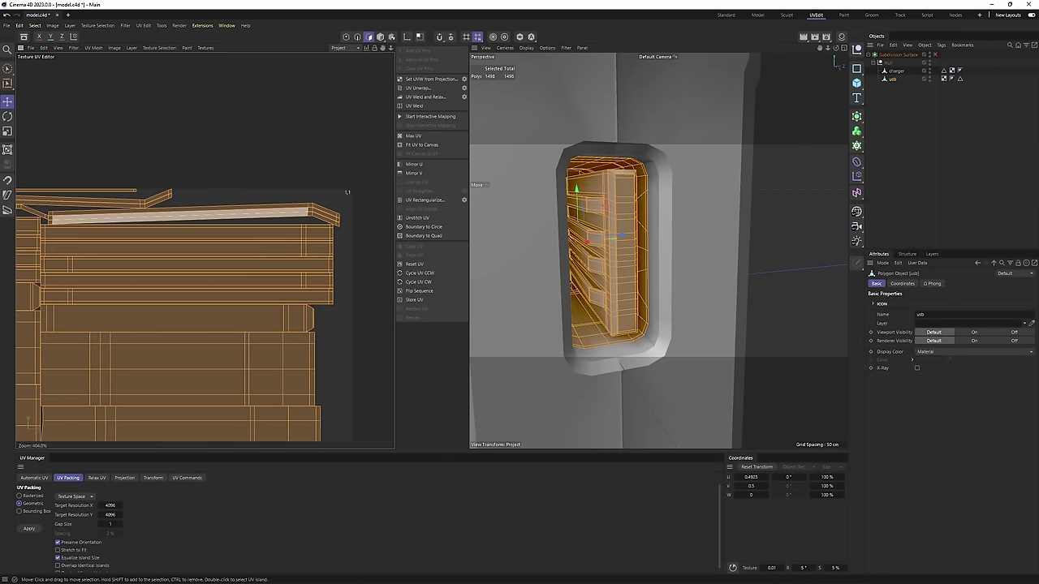
scroll(301, 233, down, 8)
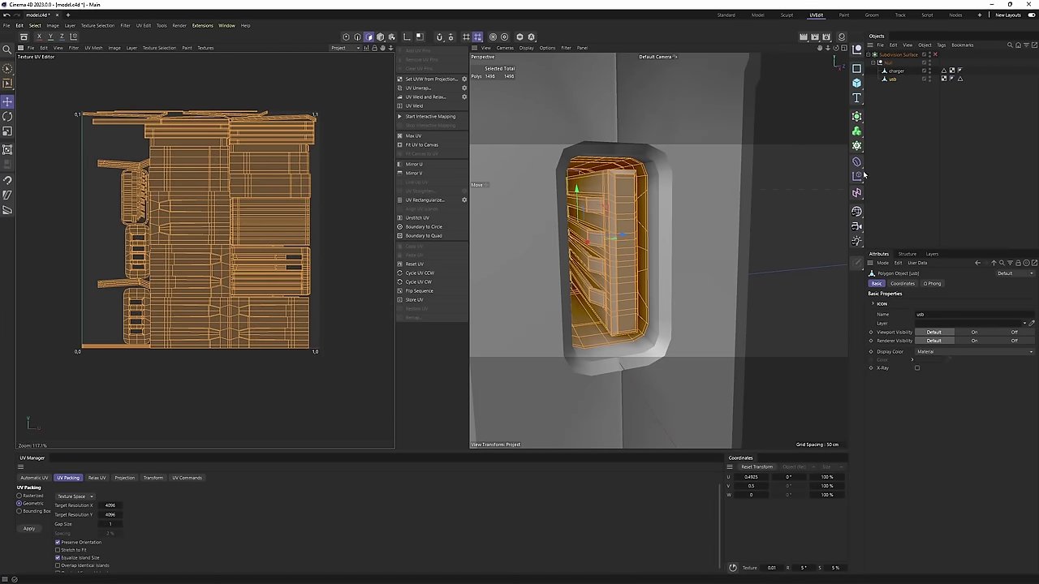
Select the charger object, create a new material in the Material Manager, and open that material for editing.
click(903, 107)
click(889, 73)
alt+drag(633, 236, 720, 272)
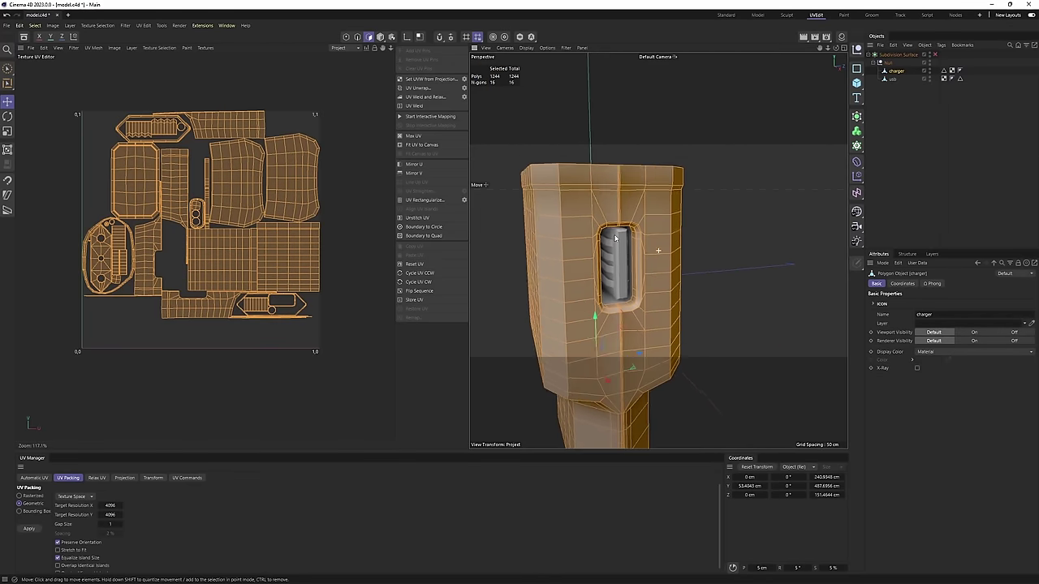
click(842, 37)
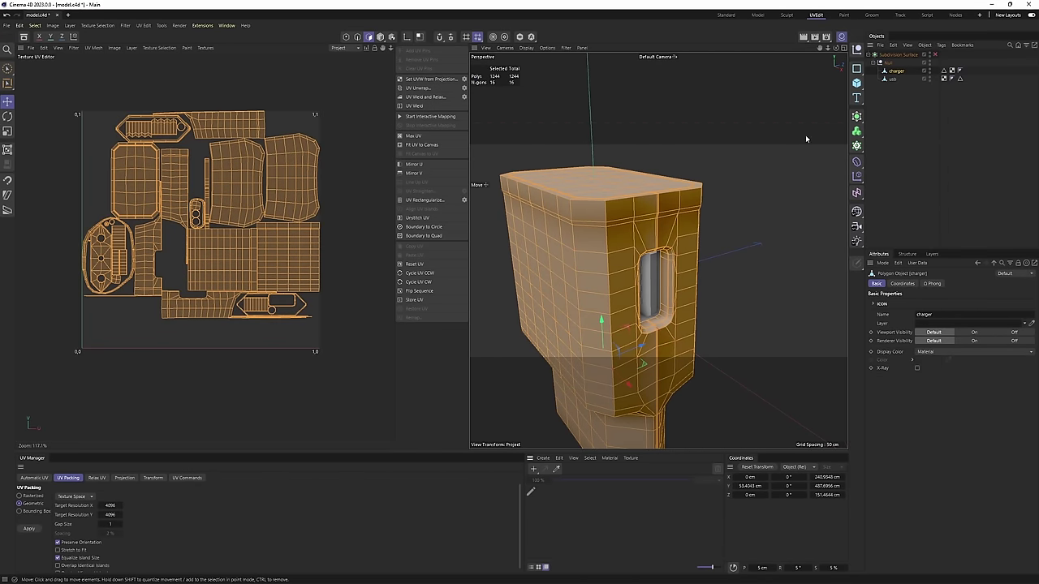
double_click(547, 511)
double_click(539, 508)
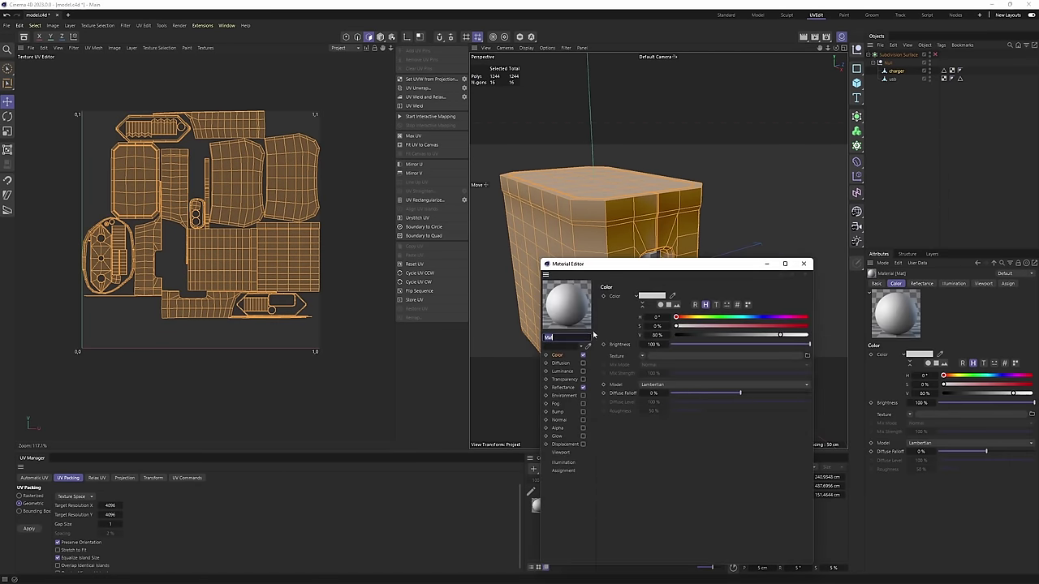
Load the colour grid image from the ref folder as the material's Color texture without copying it to the project location.
click(807, 357)
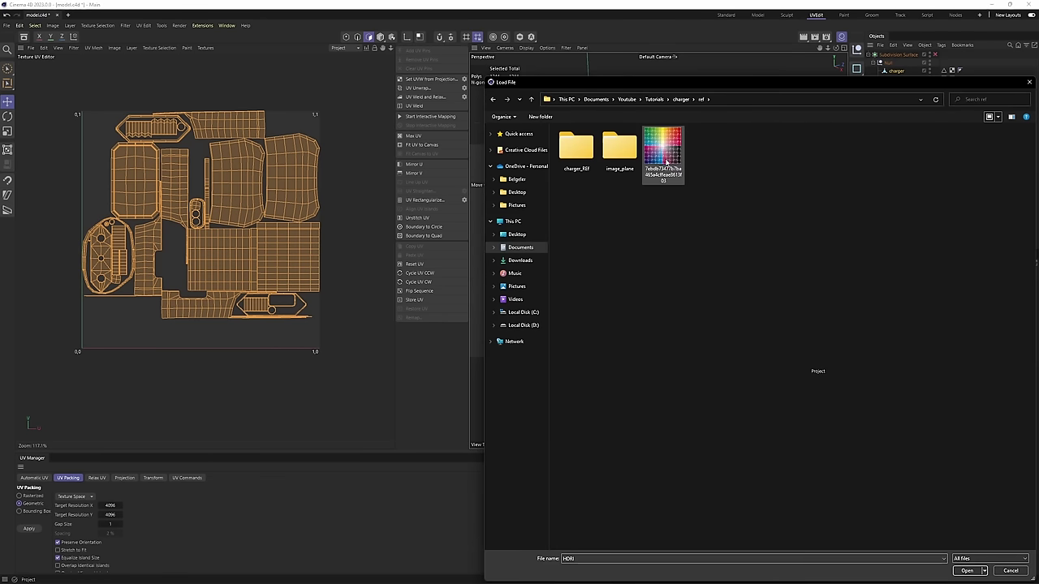
double_click(662, 155)
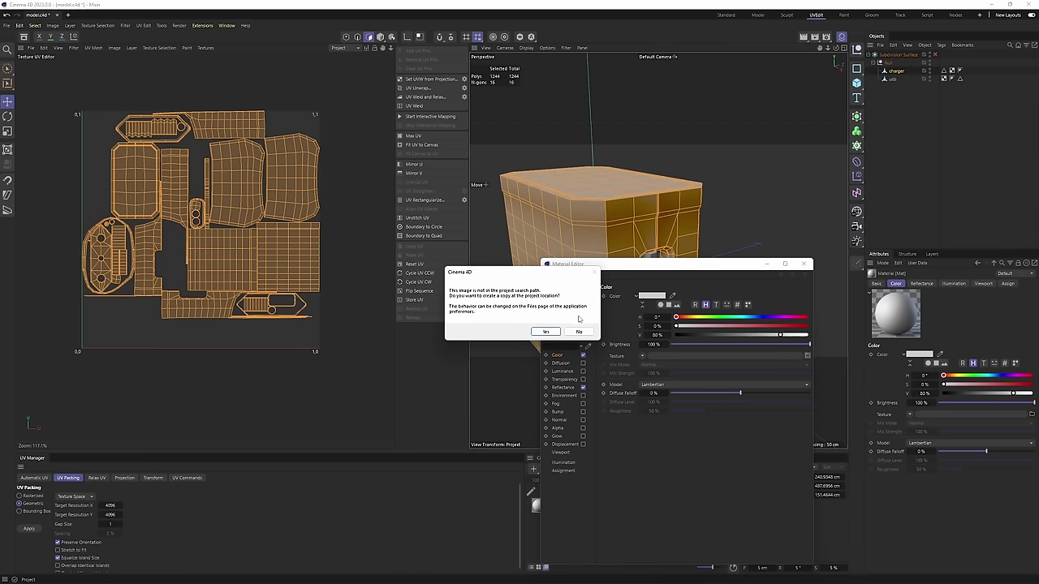
click(579, 332)
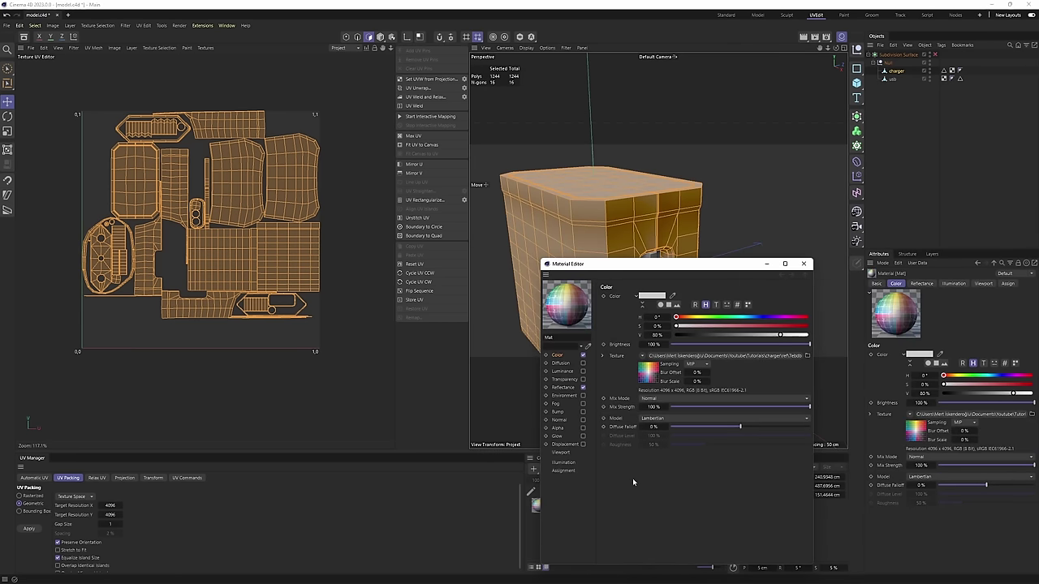
Disable the material's Reflectance channel and set its viewport texture preview size to 1024x1024 (4 MB).
drag(652, 271, 652, 216)
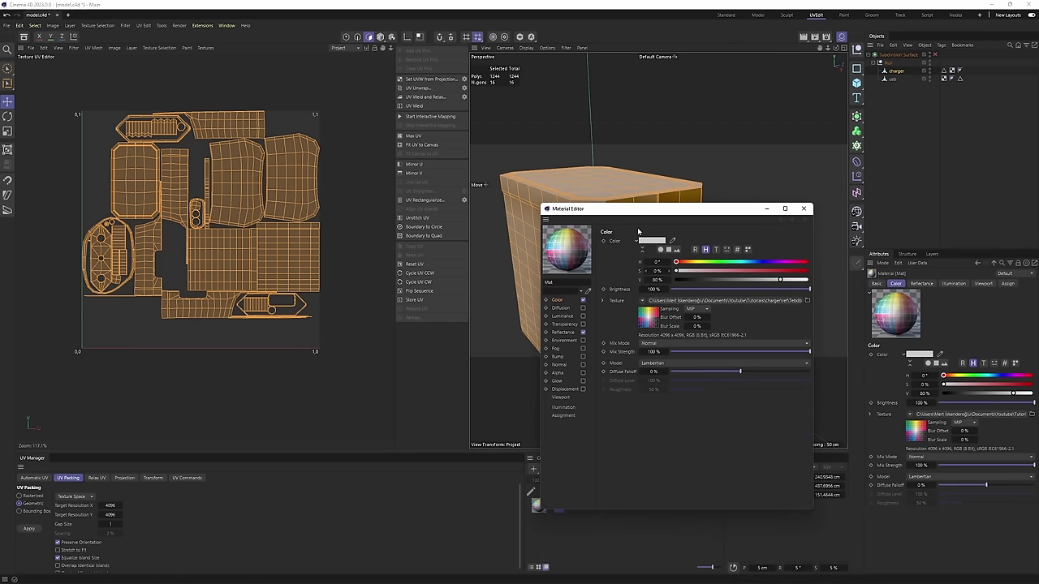
click(582, 334)
click(562, 397)
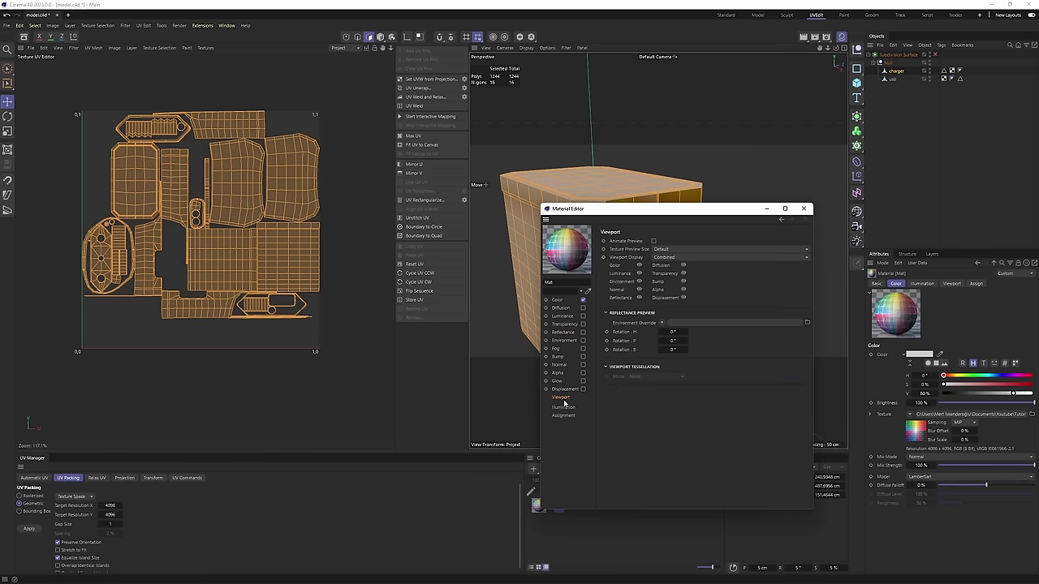
click(680, 250)
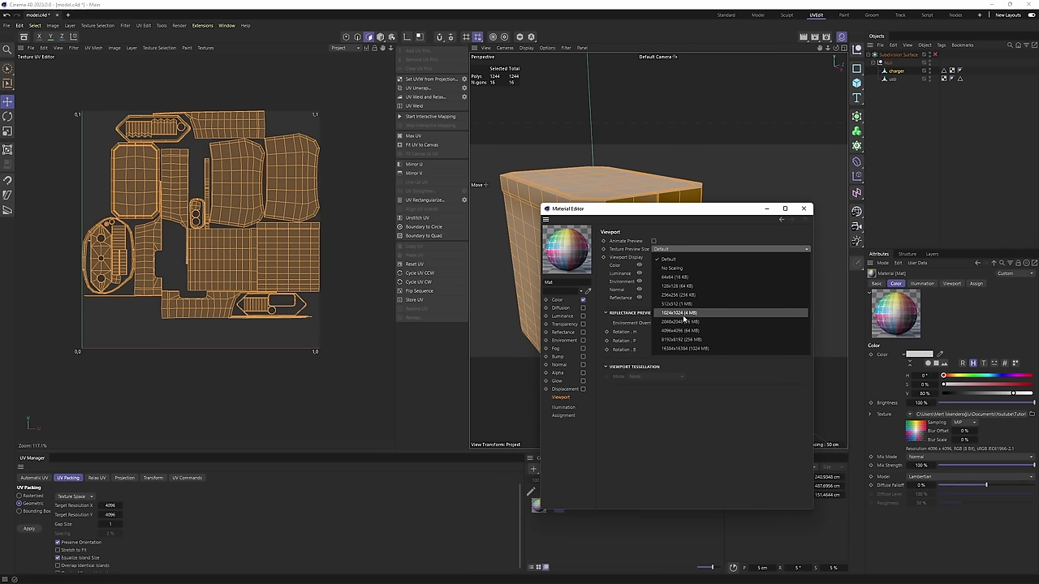
click(693, 313)
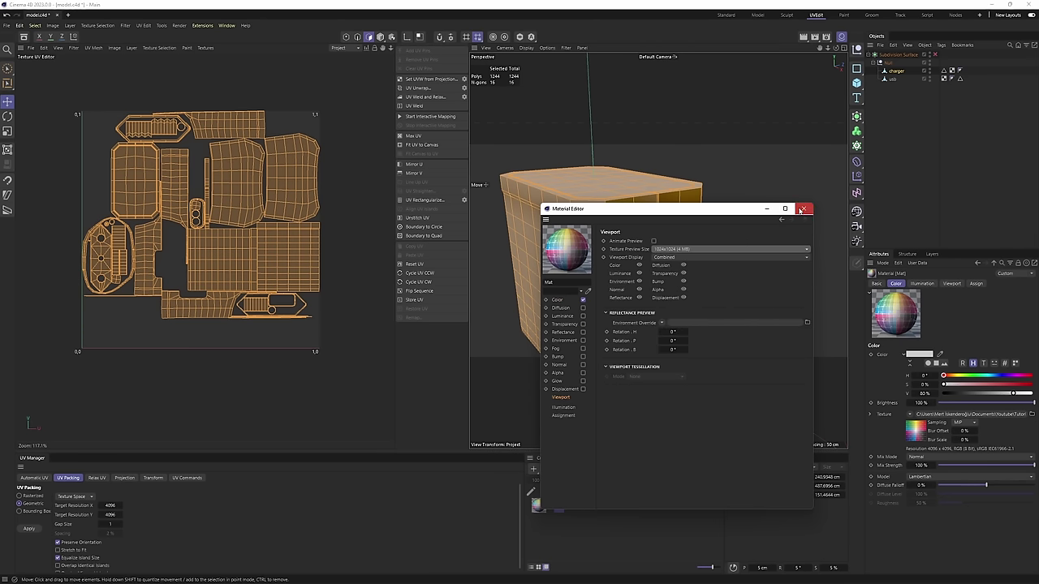
click(801, 209)
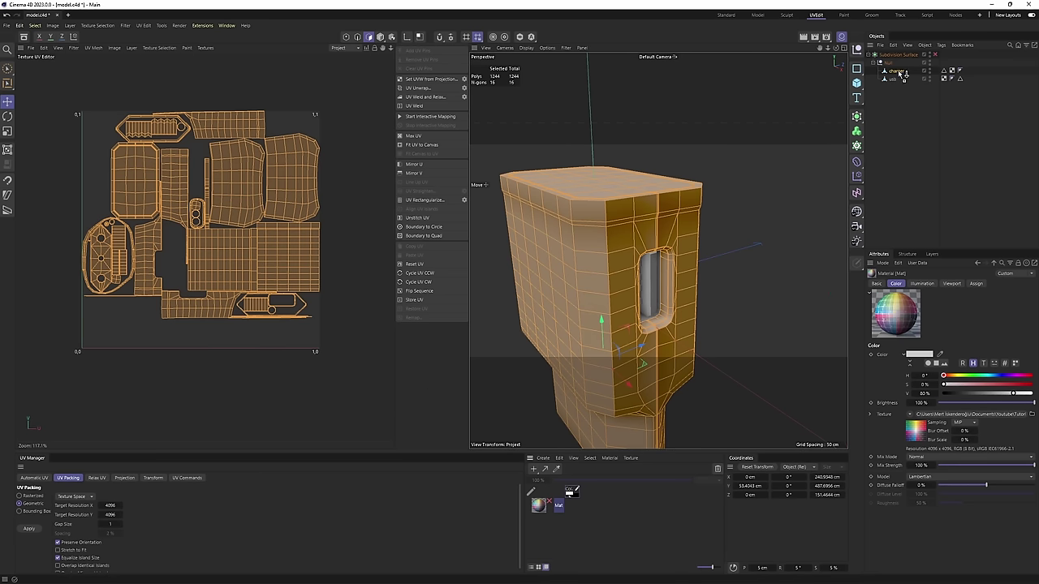
Try the Mat material on the charger object and delete its material tag.
drag(899, 74, 898, 72)
alt+drag(601, 319, 631, 458)
alt+drag(676, 234, 669, 252)
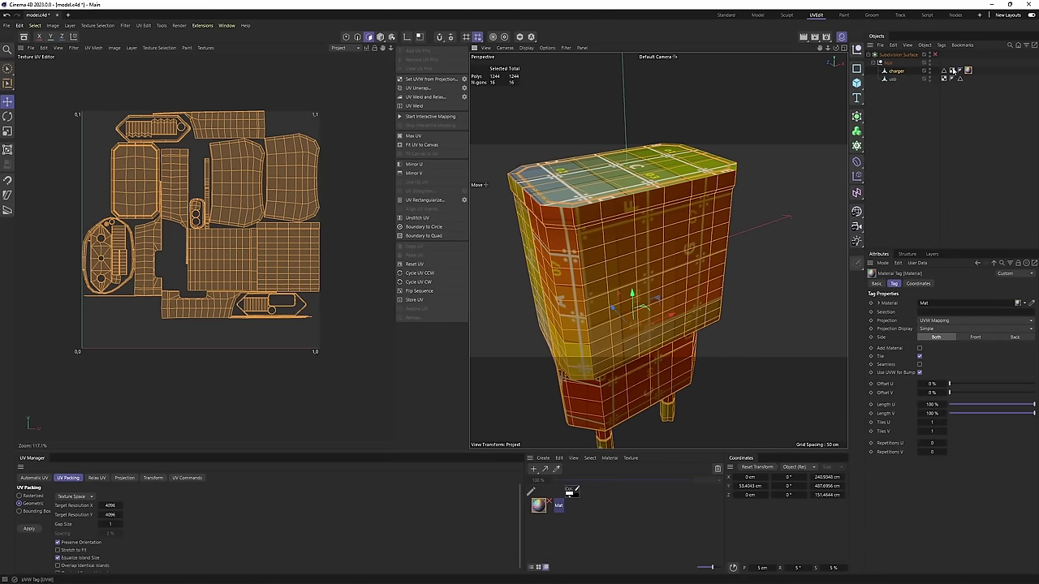
key(Delete)
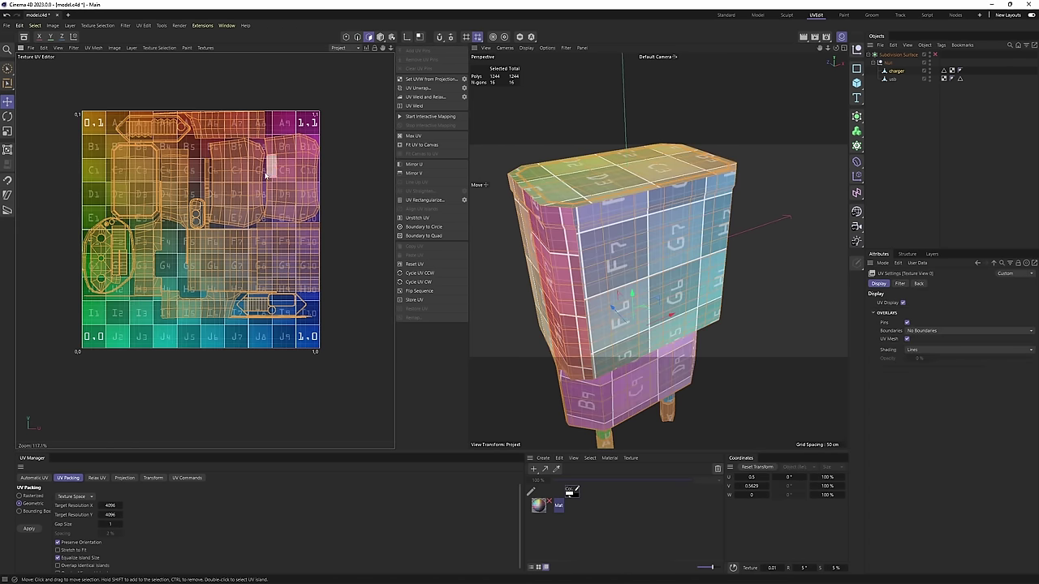
Try scaling up all of the charger's UVs over the UV grid in the texture view and undo the scaling.
scroll(219, 186, up, 2)
scroll(227, 185, down, 3)
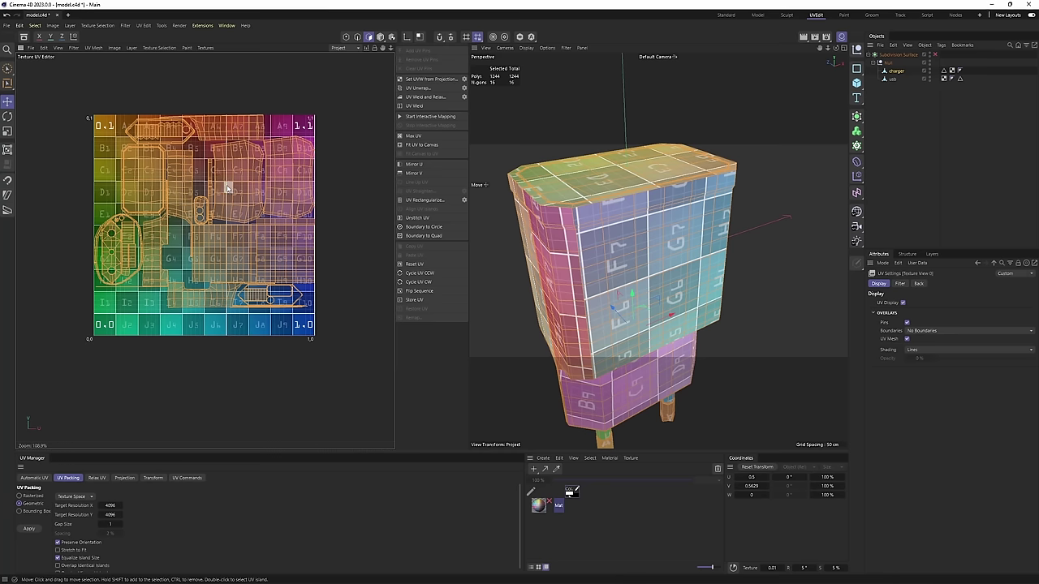
key(t)
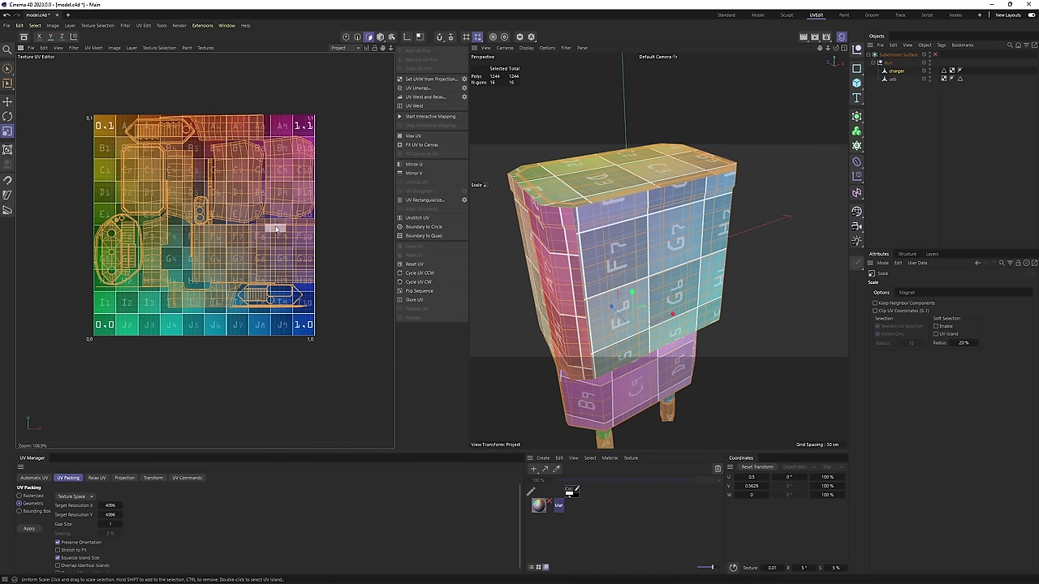
scroll(276, 231, down, 3)
drag(241, 259, 707, 146)
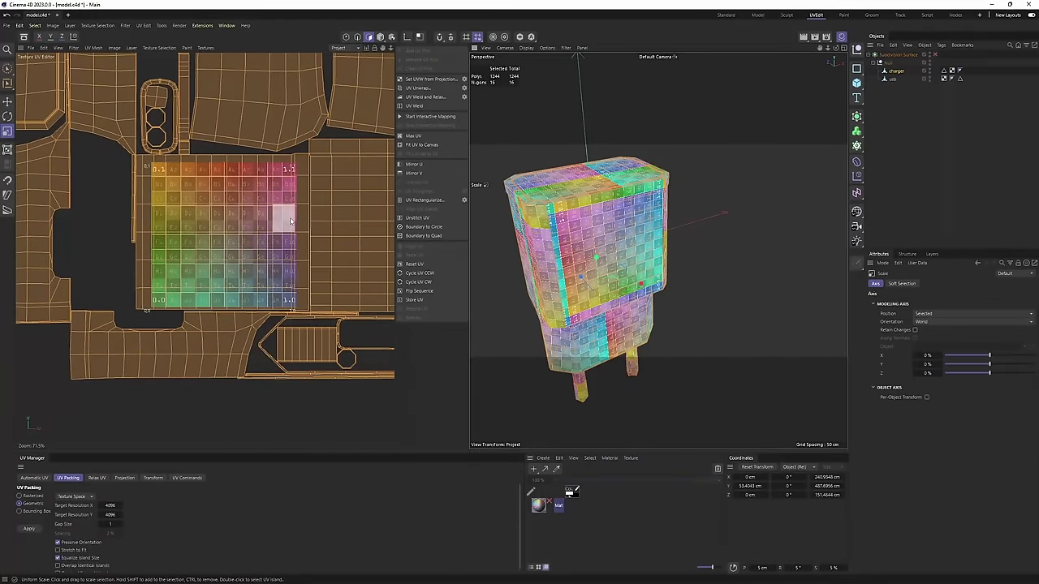
key(ctrl+z)
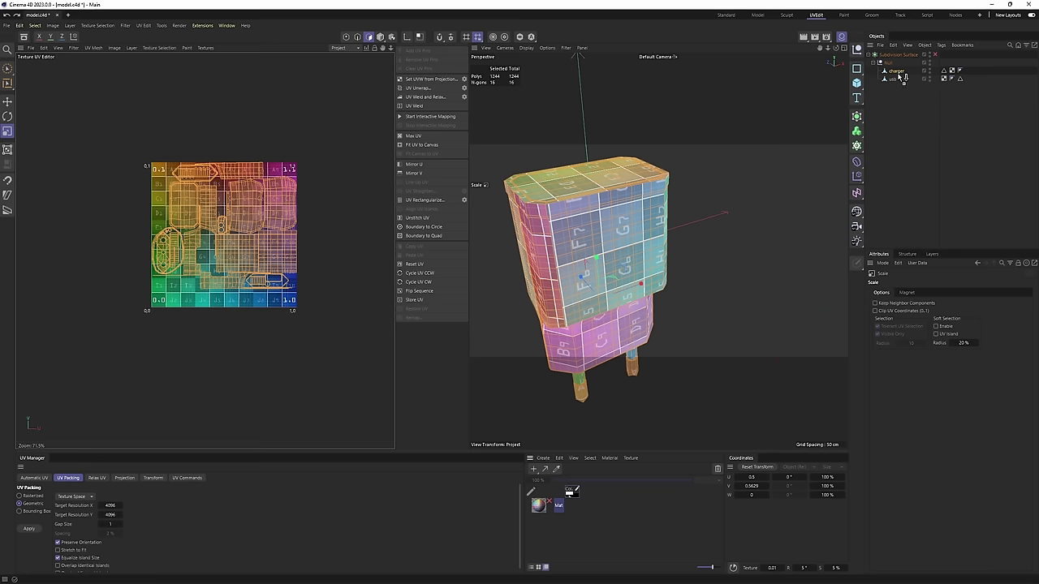
Apply the Mat material to the charger object and open the material's Color channel settings.
drag(901, 74, 898, 72)
alt+drag(665, 227, 633, 212)
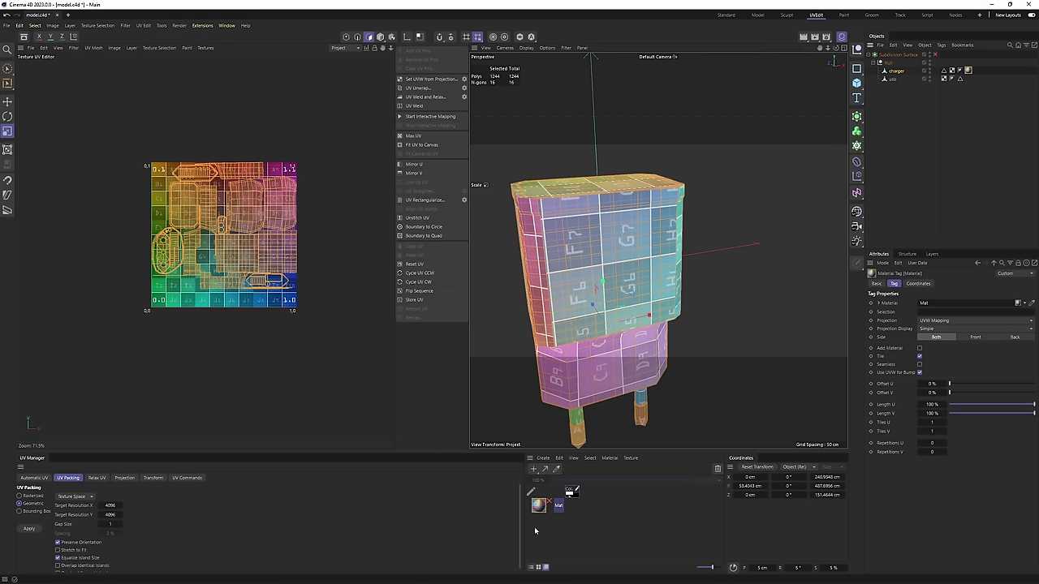
double_click(539, 505)
drag(617, 267, 719, 243)
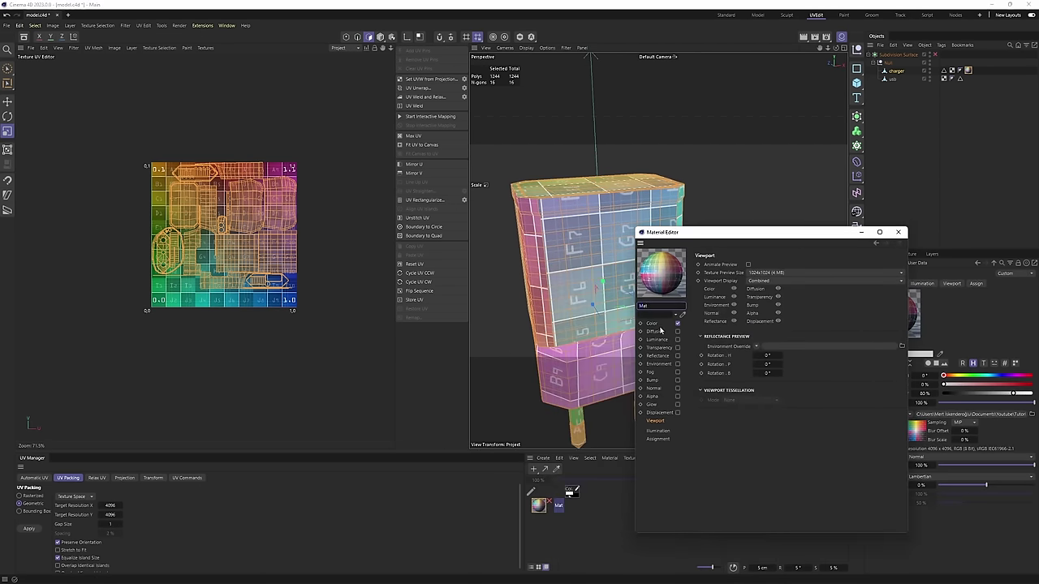
click(653, 324)
click(897, 233)
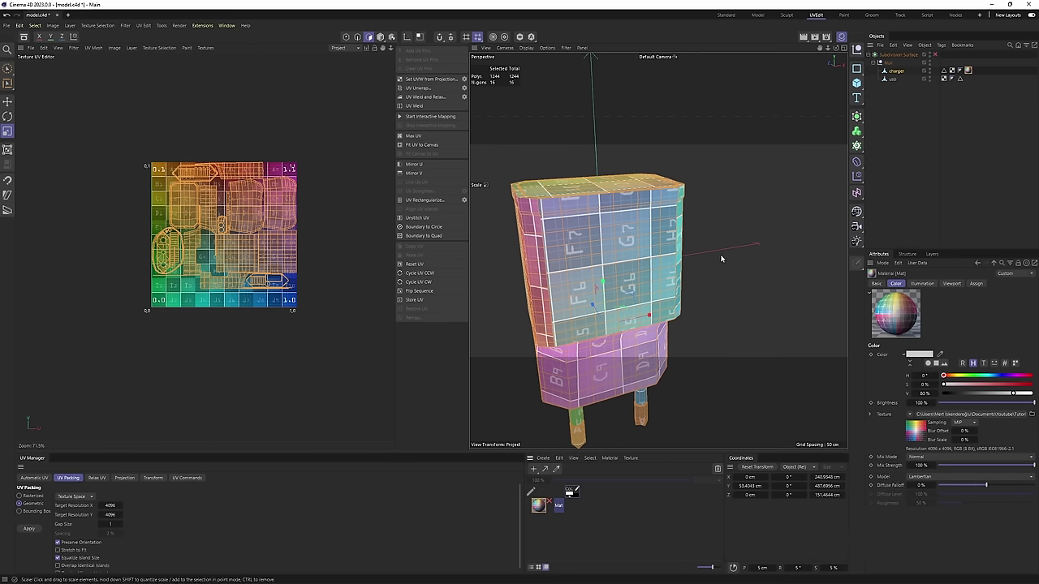
Turn off the colour grid background in the texture view and orbit around the textured charger.
scroll(692, 239, up, 2)
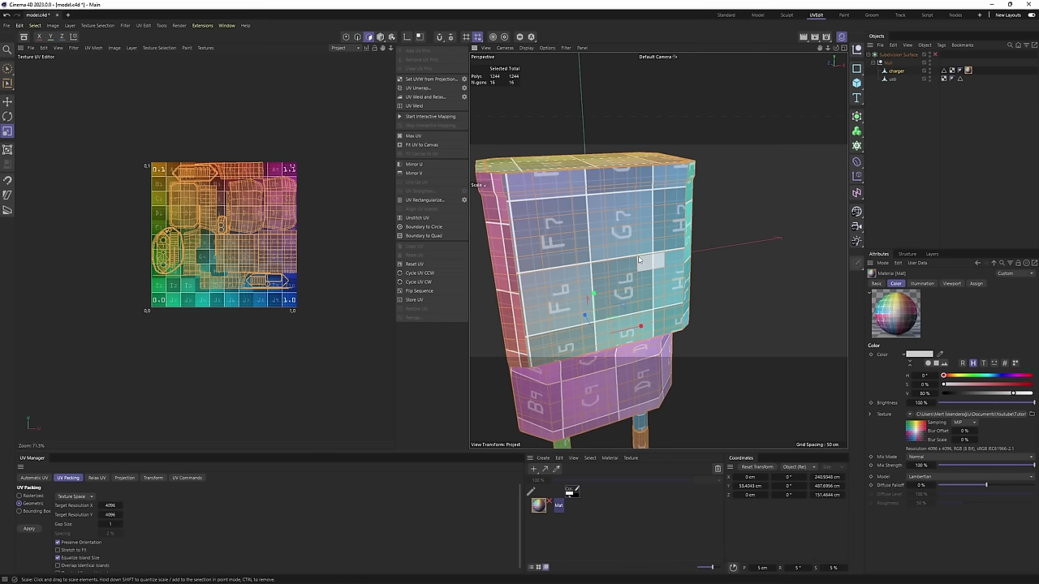
click(206, 48)
click(214, 62)
alt+drag(577, 215, 661, 203)
alt+drag(670, 161, 633, 165)
scroll(641, 166, up, 2)
Set Length U and Length V of the charger's material tag to 25%.
click(974, 79)
click(968, 70)
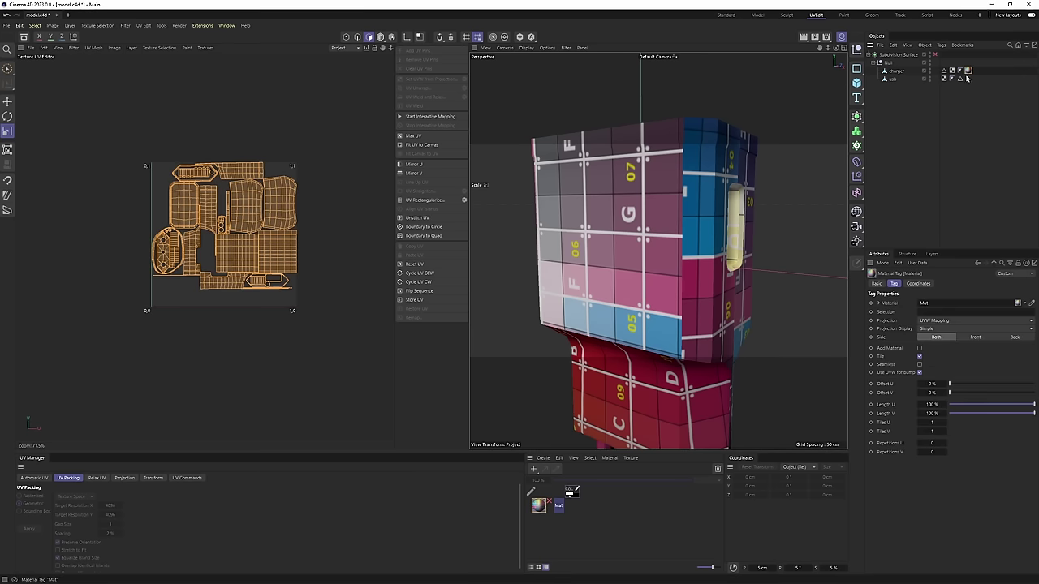
alt+drag(658, 250, 632, 244)
alt+middle_drag(632, 244, 637, 249)
click(973, 79)
click(968, 71)
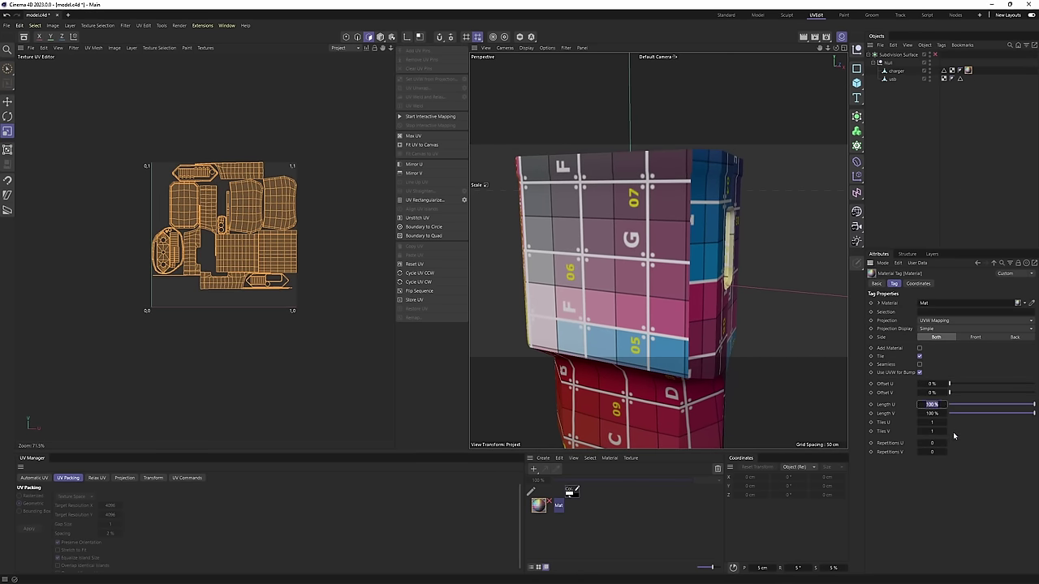
text(25)
key(Tab)
text(25)
key(Return)
alt+middle_drag(682, 244, 720, 215)
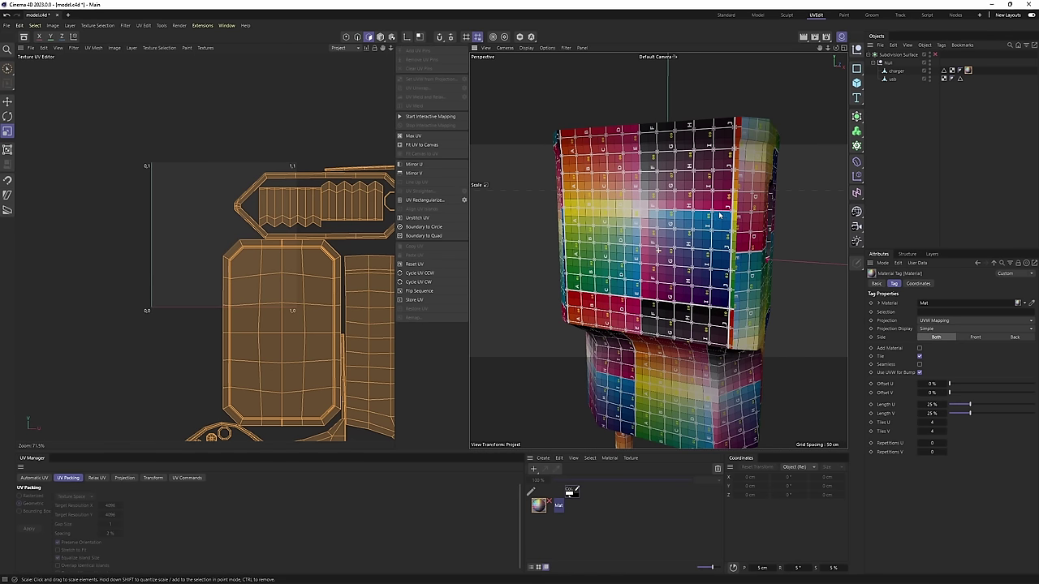
Select the charger object and pick the whole UV island of its large flat side face.
click(897, 72)
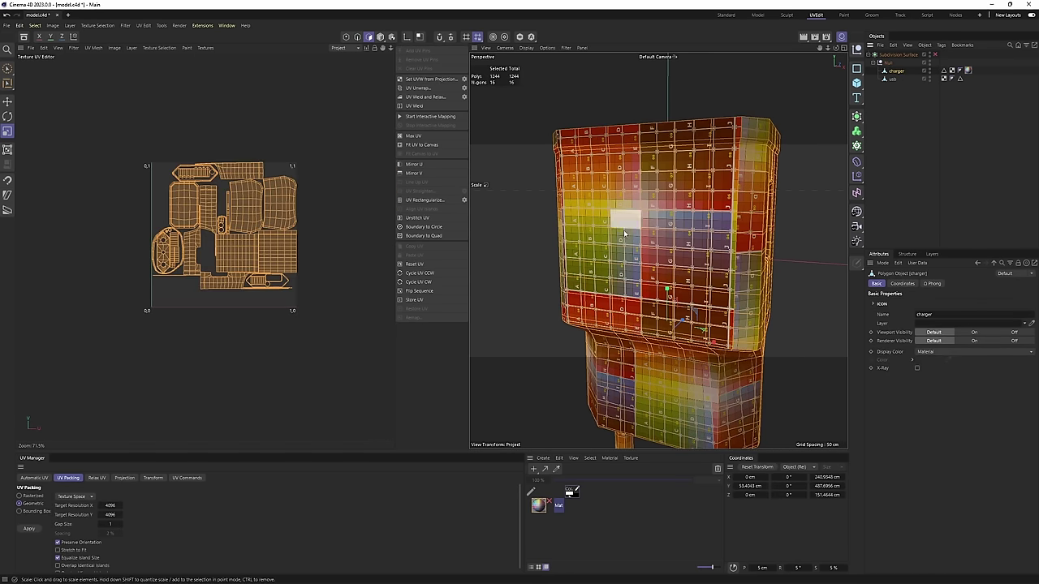
mouse_move(624, 233)
alt+mouse_down()
mouse_move(674, 254)
mouse_move(615, 250)
alt+mouse_up()
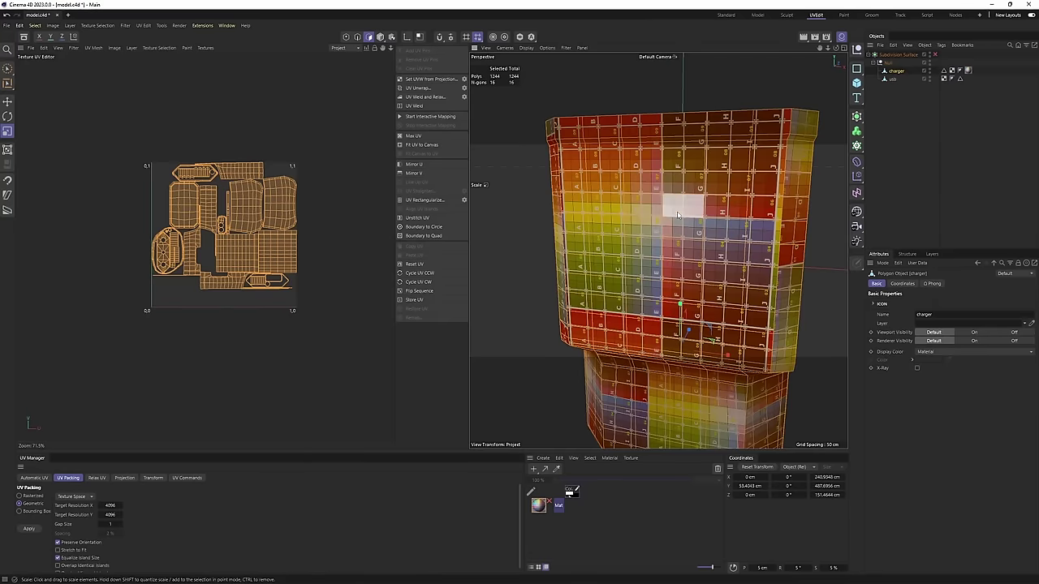
click(683, 251)
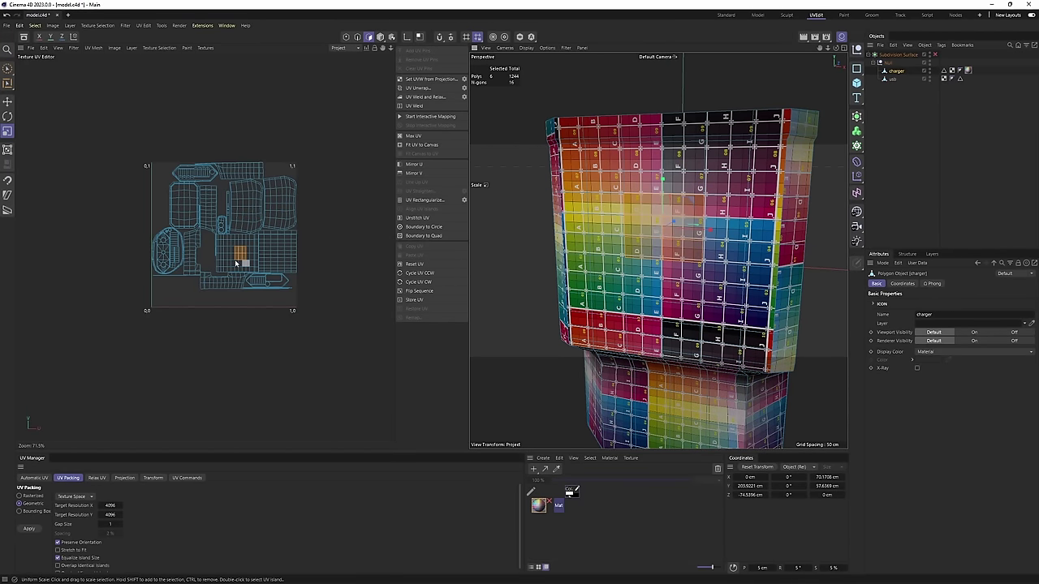
double_click(228, 265)
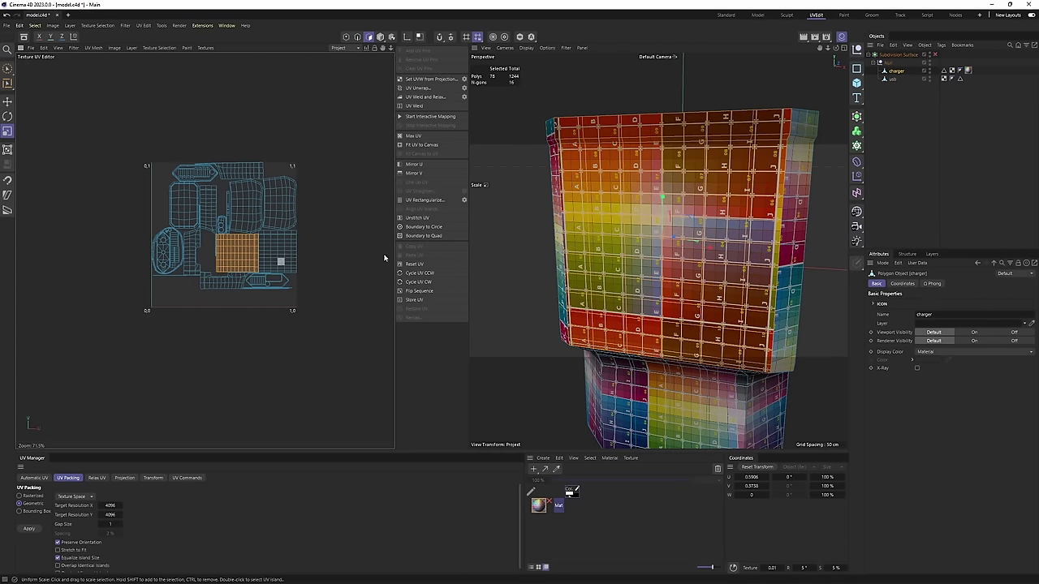
Rotate the selected side face's UV island by about 90 degrees.
scroll(622, 250, up, 4)
alt+drag(621, 253, 620, 244)
key(r)
drag(249, 250, 10, 297)
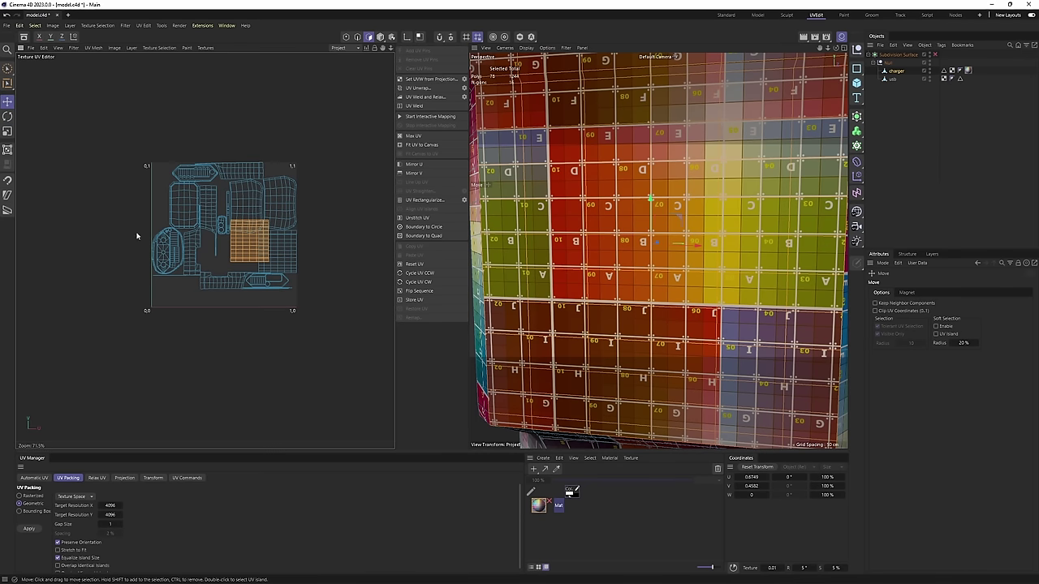
Mirror the side face's UV island in both V and U, and move it outside the UV square.
click(414, 174)
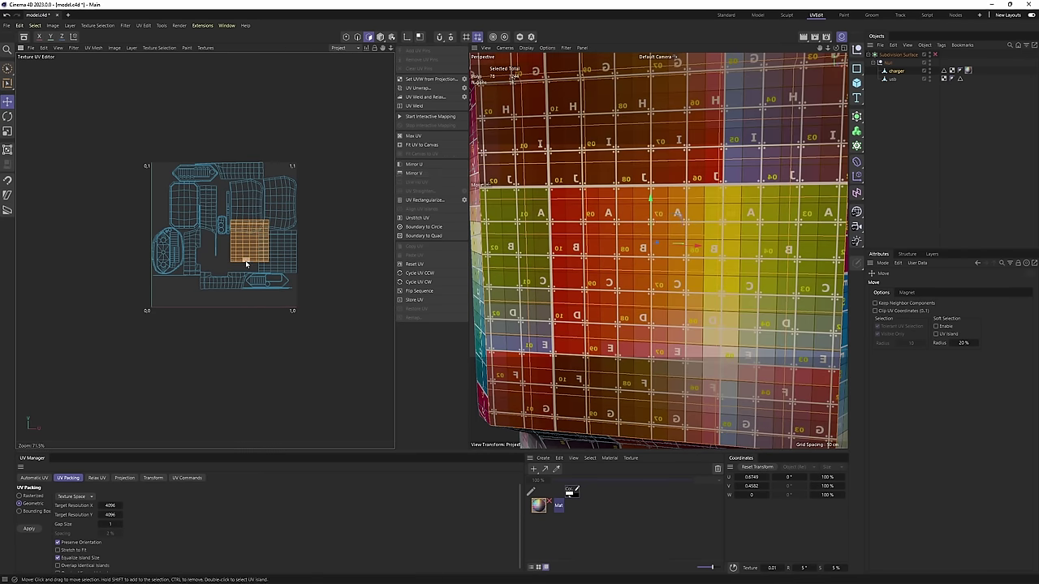
drag(246, 264, 327, 209)
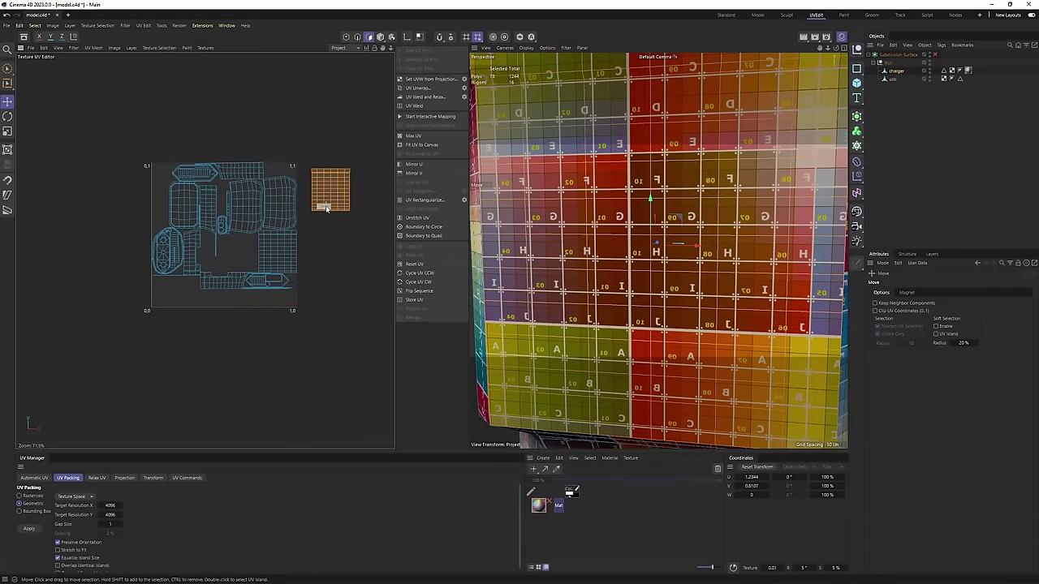
click(416, 167)
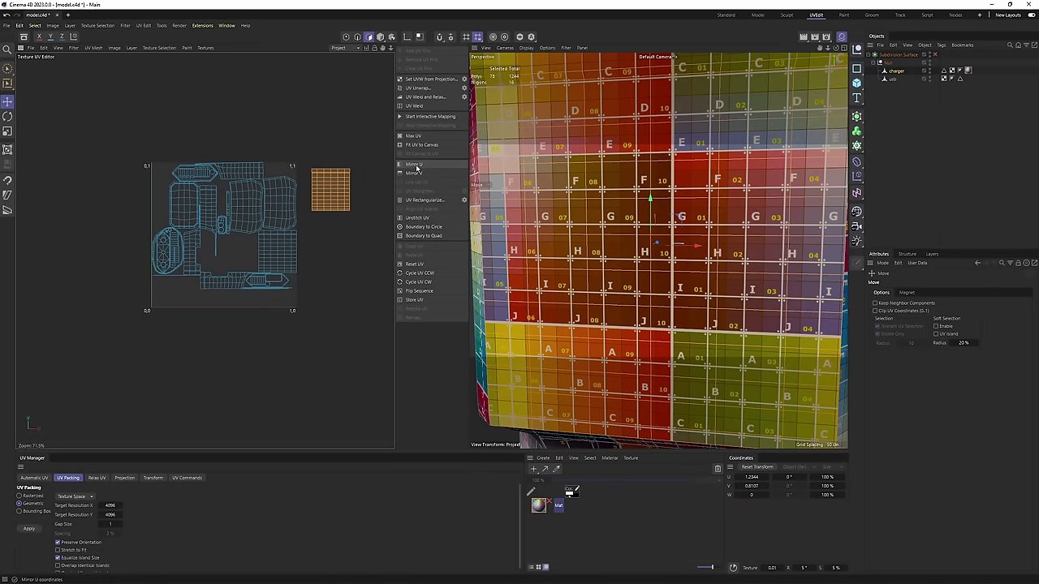
Select the UV island of the charger's opposite large side and place it beside the first island outside the UV square.
scroll(546, 274, down, 6)
alt+drag(546, 274, 689, 247)
scroll(696, 232, up, 5)
shift+click(690, 247)
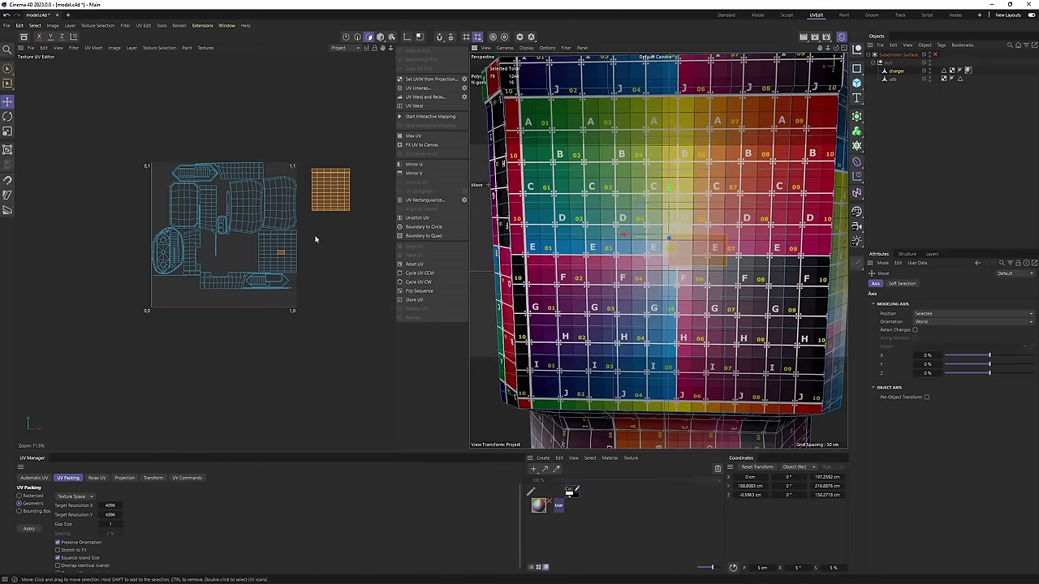
drag(282, 259, 368, 204)
Select the UV island of the charger's top face, try moving it, and undo the move.
scroll(639, 187, down, 5)
alt+drag(639, 189, 647, 221)
double_click(187, 217)
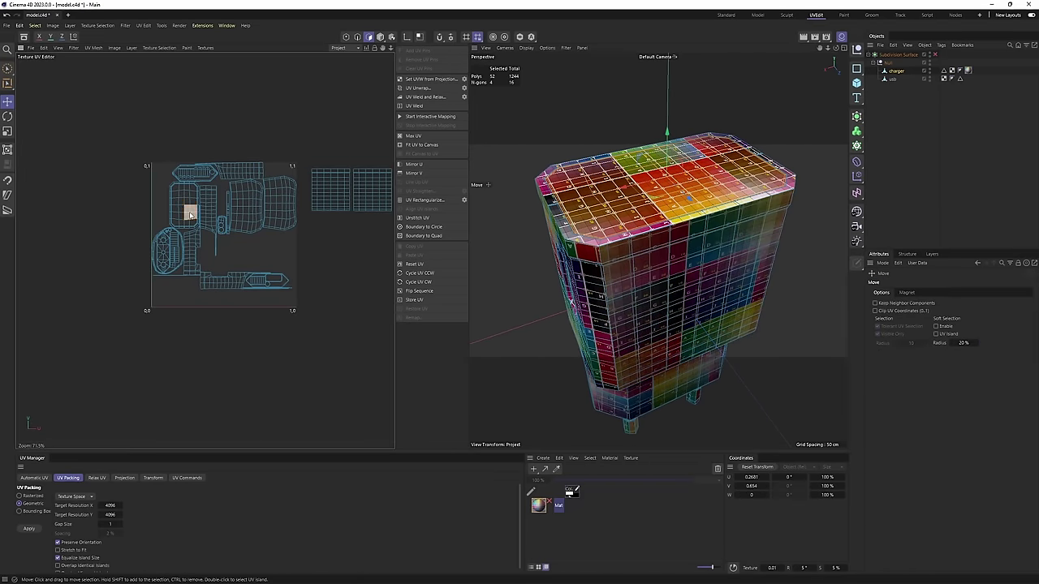
drag(187, 217, 290, 253)
key(ctrl+z)
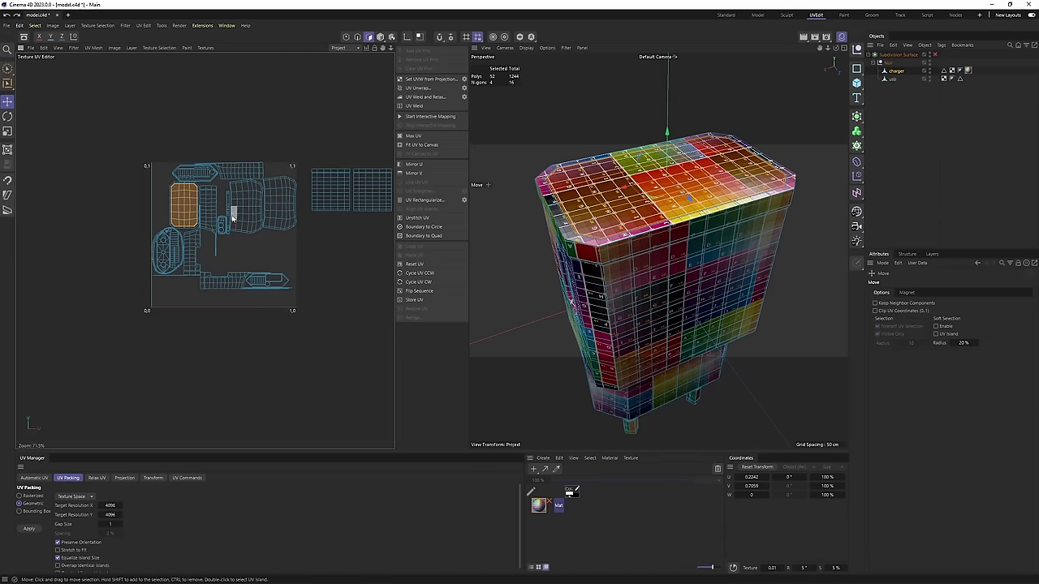
Move the top face's UV island outside the UV square, rotated about 90 degrees, above the two large-side islands.
drag(179, 215, 309, 127)
scroll(354, 251, up, 2)
key(r)
key(e)
alt+middle_drag(344, 167, 283, 221)
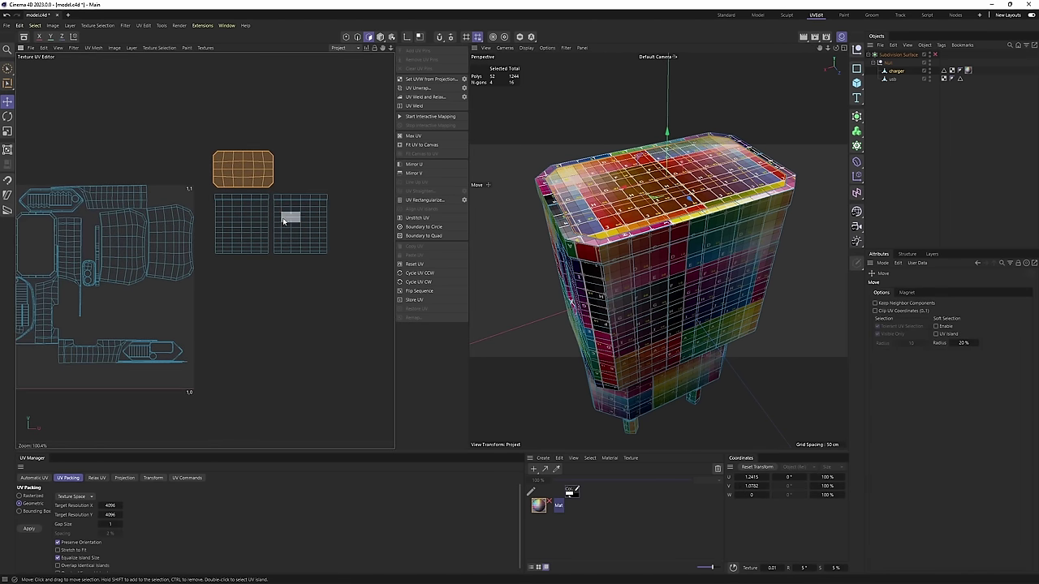
Select the top-face and both large-side UV islands together and move them farther up outside the UV square.
click(261, 233)
shift+click(300, 230)
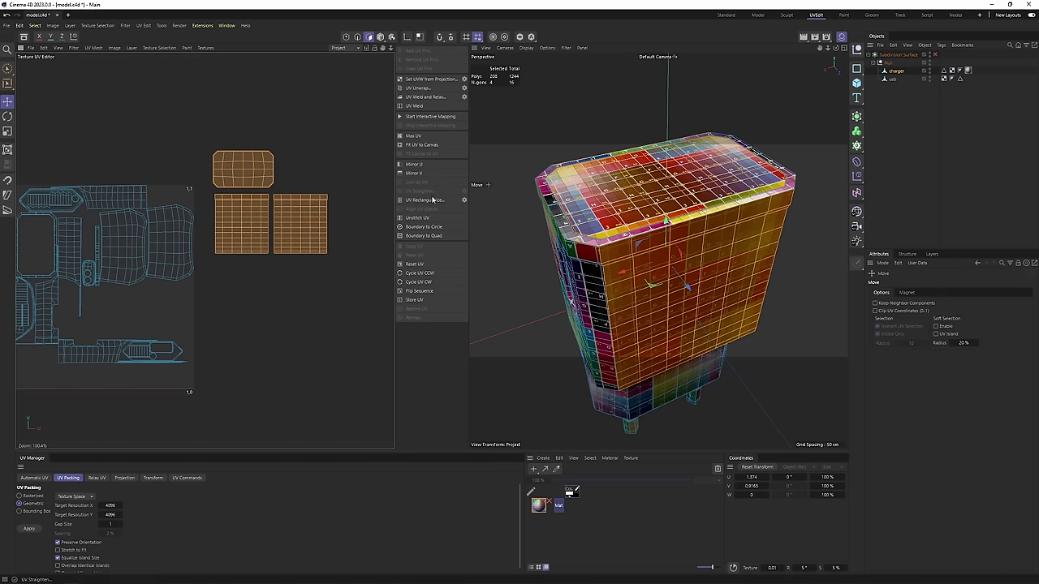
alt+drag(714, 232, 707, 254)
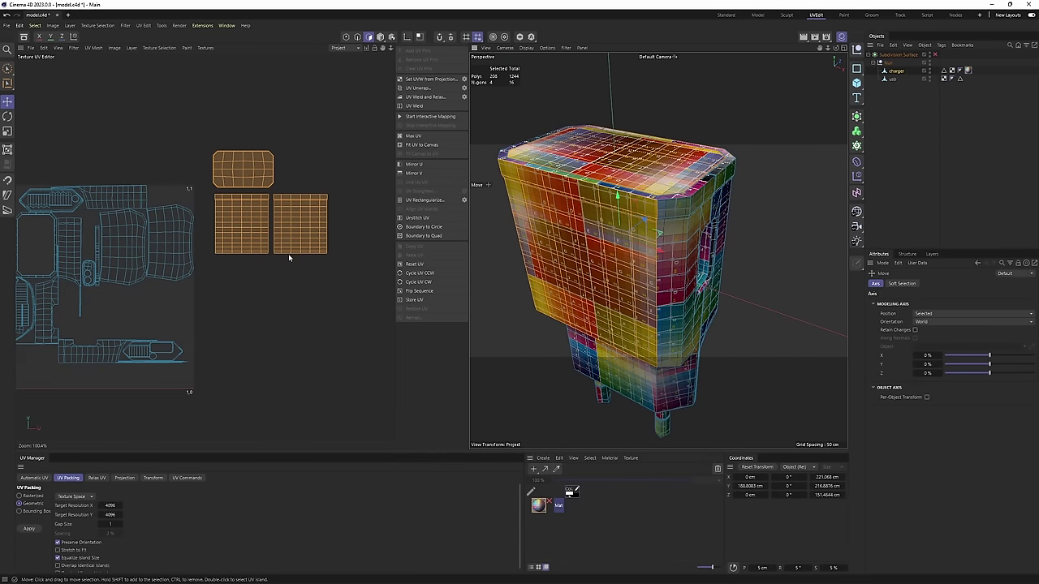
scroll(289, 257, up, 2)
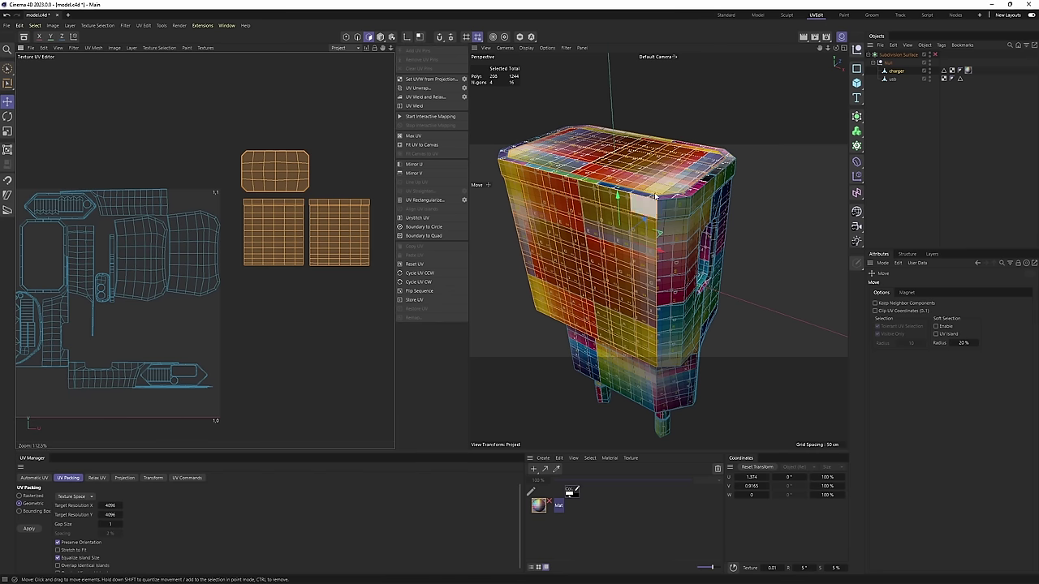
drag(281, 262, 284, 208)
Select the UV island of the narrow side strip next to the slot and rotate it about 90 degrees.
alt+drag(704, 212, 617, 248)
click(489, 253)
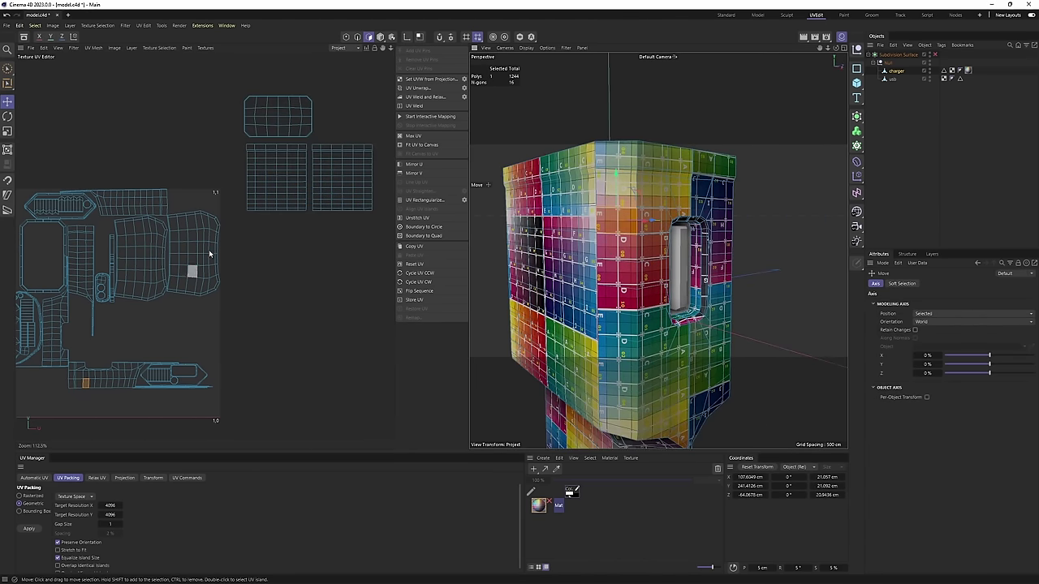
double_click(104, 387)
key(r)
drag(99, 385, 410, 304)
key(e)
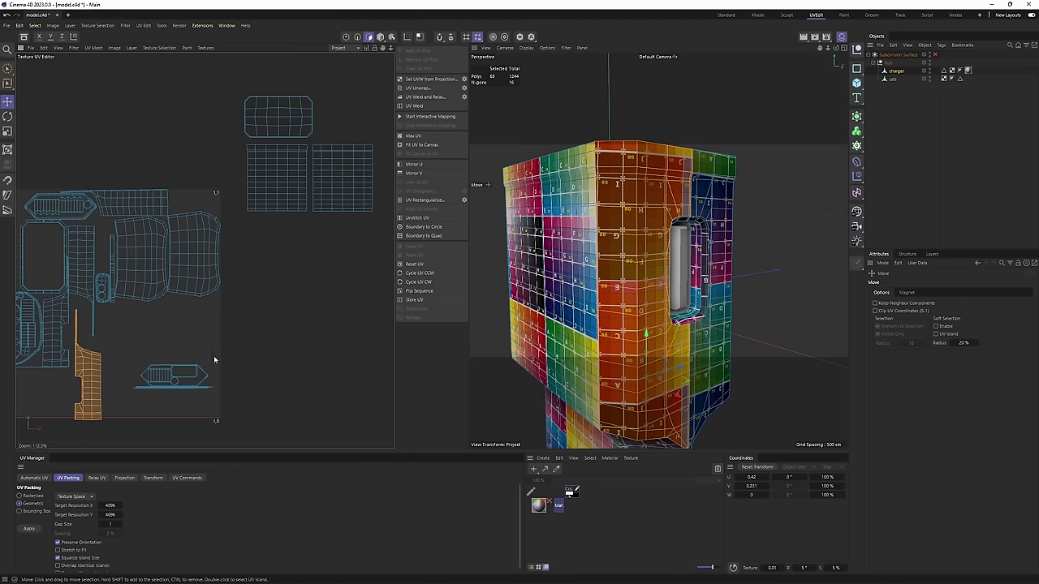
Mirror the slot-side strip's UV island in V and U, and move it outside the UV square below the large-side islands.
scroll(637, 254, up, 5)
alt+drag(637, 253, 599, 241)
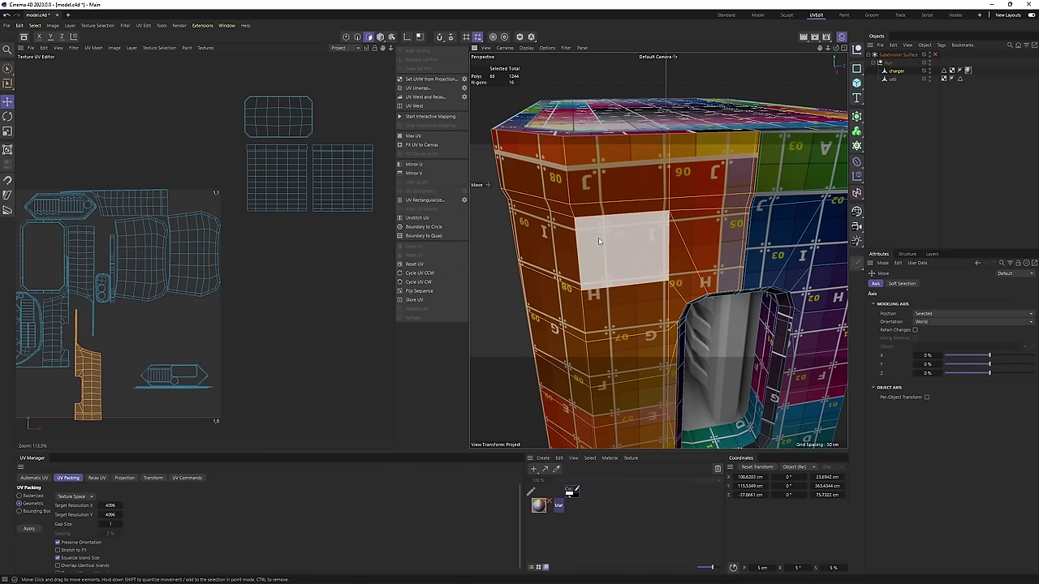
click(426, 173)
click(423, 163)
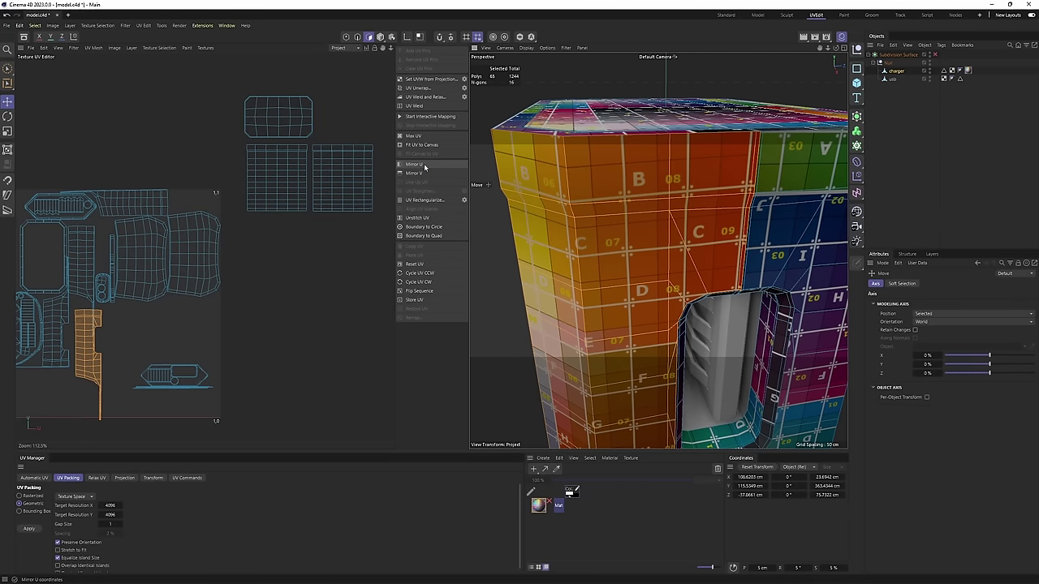
drag(101, 358, 301, 331)
scroll(302, 331, up, 2)
alt+middle_drag(148, 307, 170, 297)
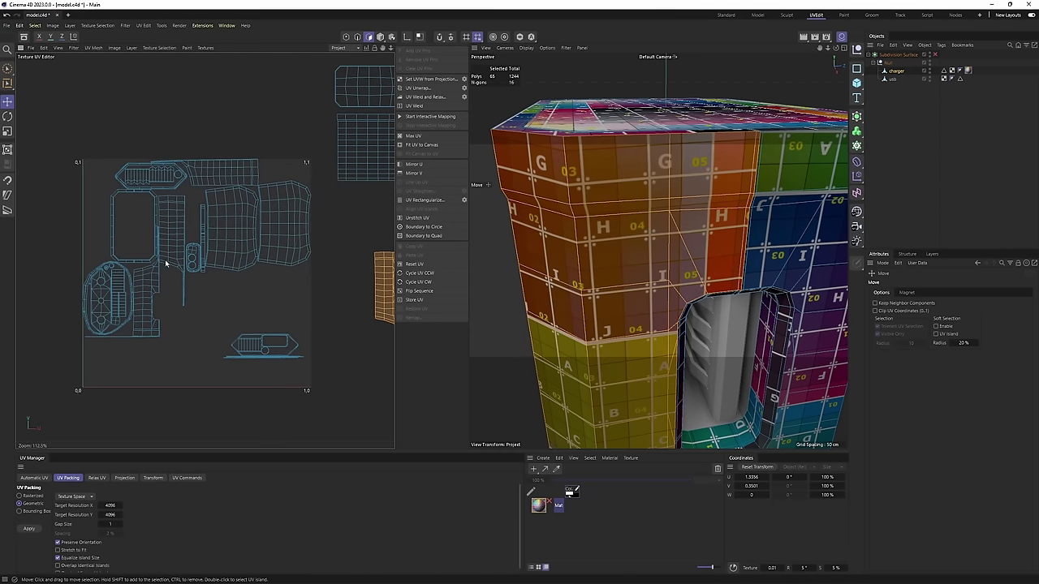
Select the vertical strip island near the middle of the UV square and place it beside the first strip outside the square.
double_click(165, 248)
scroll(167, 242, down, 4)
drag(168, 242, 328, 275)
scroll(545, 216, down, 5)
alt+drag(545, 216, 623, 200)
scroll(578, 193, up, 4)
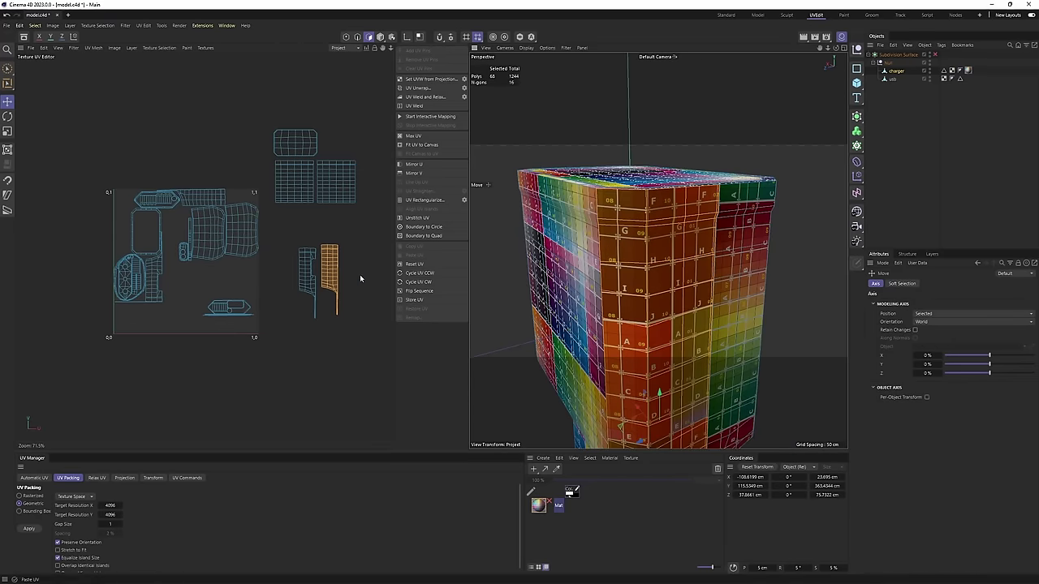
Select the notched strip island next to the oval islands and mirror it in both V and U.
scroll(193, 262, up, 3)
double_click(139, 292)
alt+drag(617, 278, 714, 254)
alt+middle_drag(517, 323, 642, 276)
alt+drag(642, 276, 690, 256)
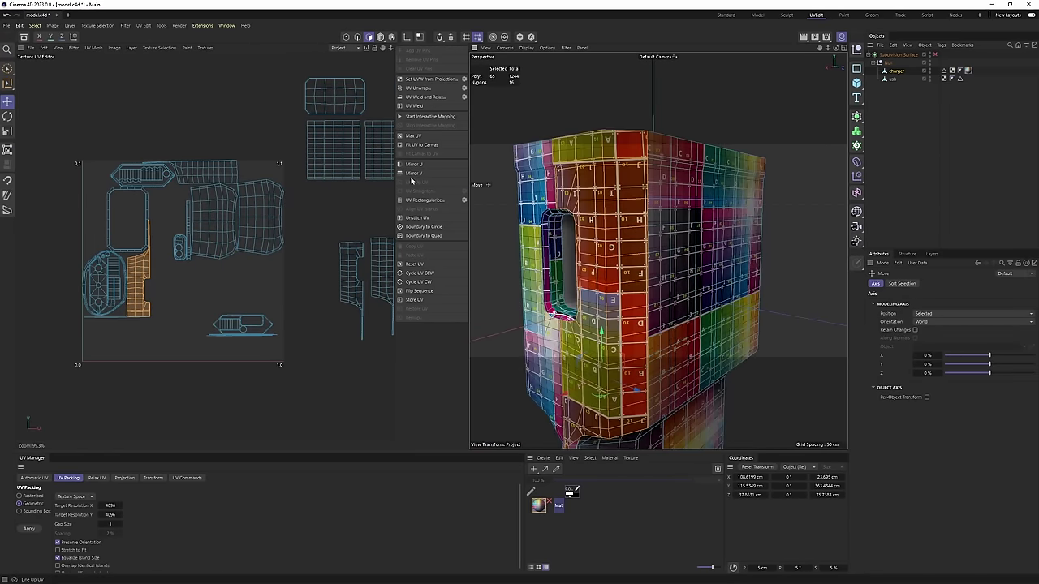
click(185, 285)
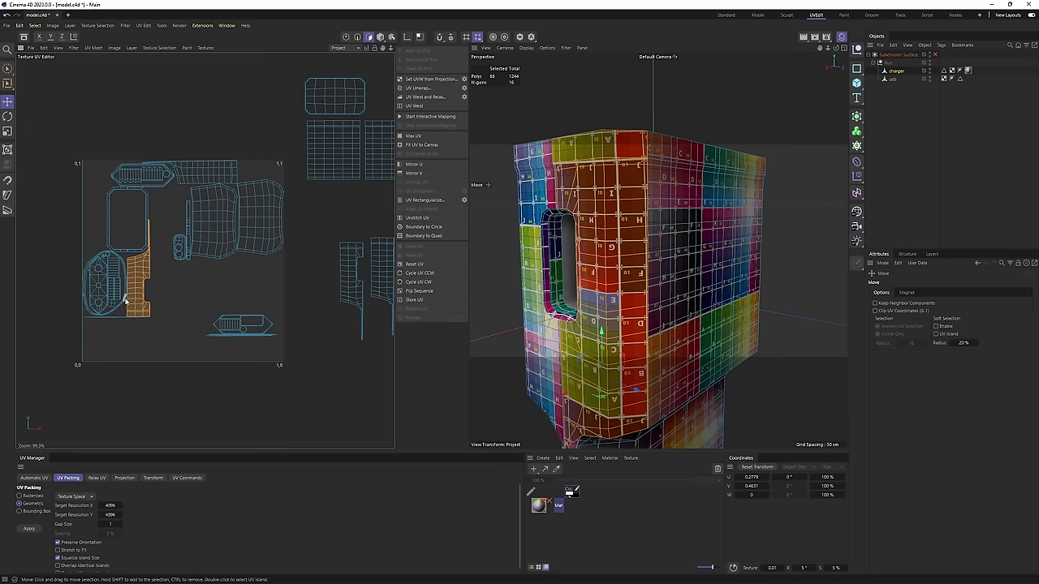
click(410, 173)
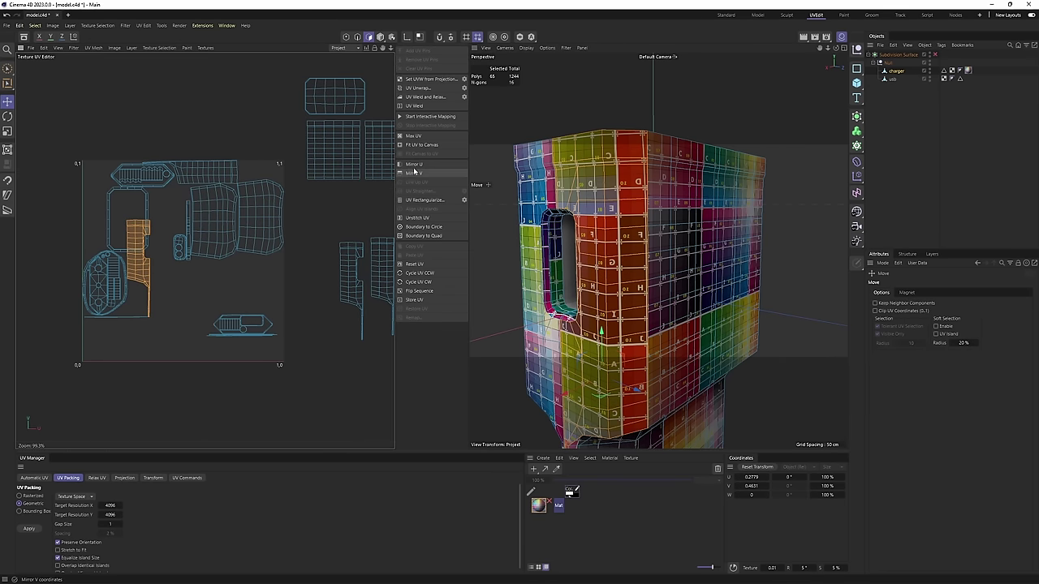
click(418, 168)
Move the mirrored notched strip out of the UV square to the far end of the strip row.
drag(147, 271, 351, 295)
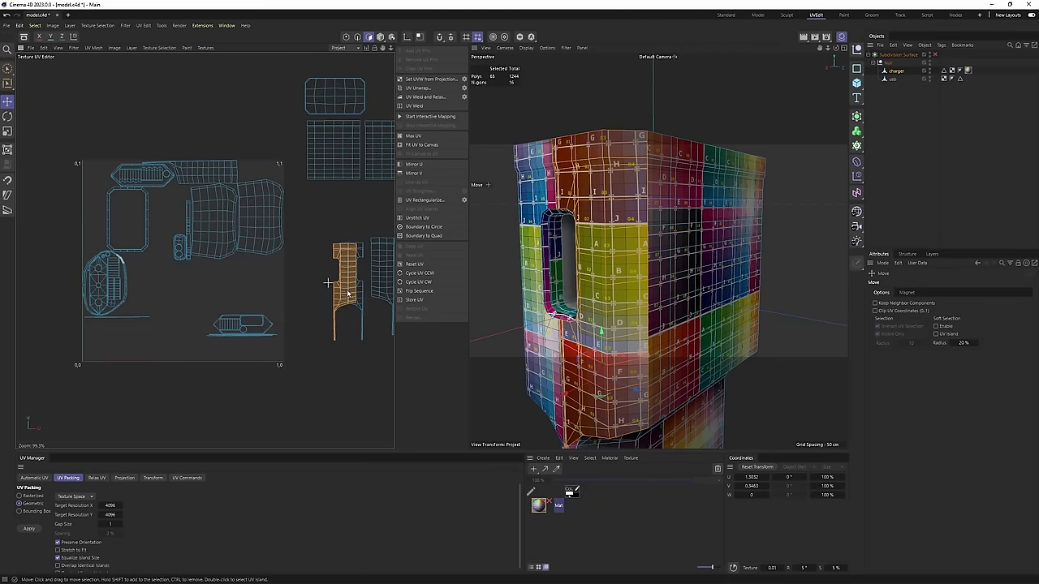
alt+middle_drag(316, 306, 254, 309)
drag(254, 308, 322, 306)
Select the horizontal strip island, rotate it about 90 degrees, and place it at the end of the strip row outside the square.
double_click(140, 190)
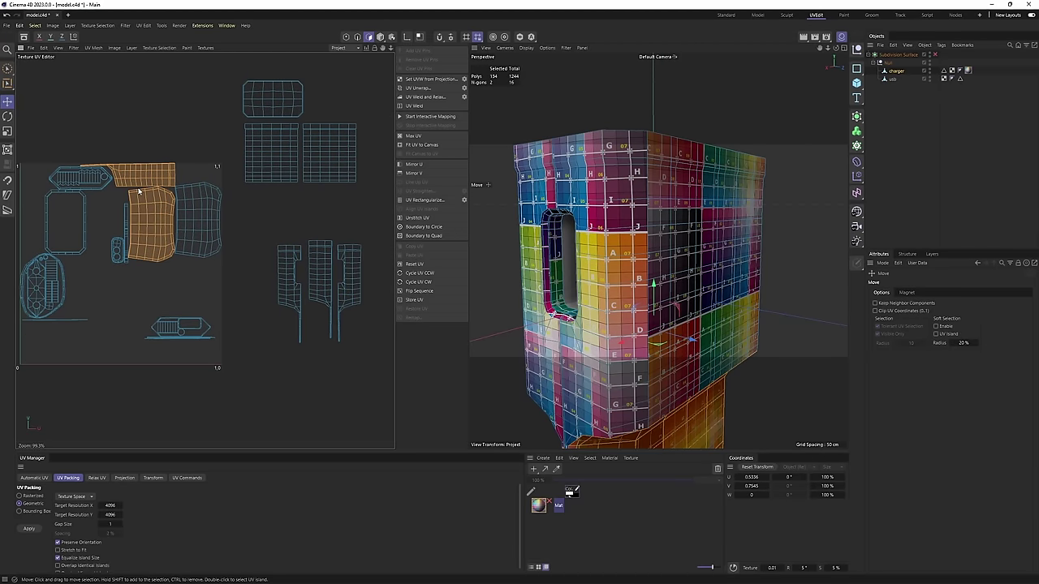
double_click(147, 177)
drag(146, 177, 271, 342)
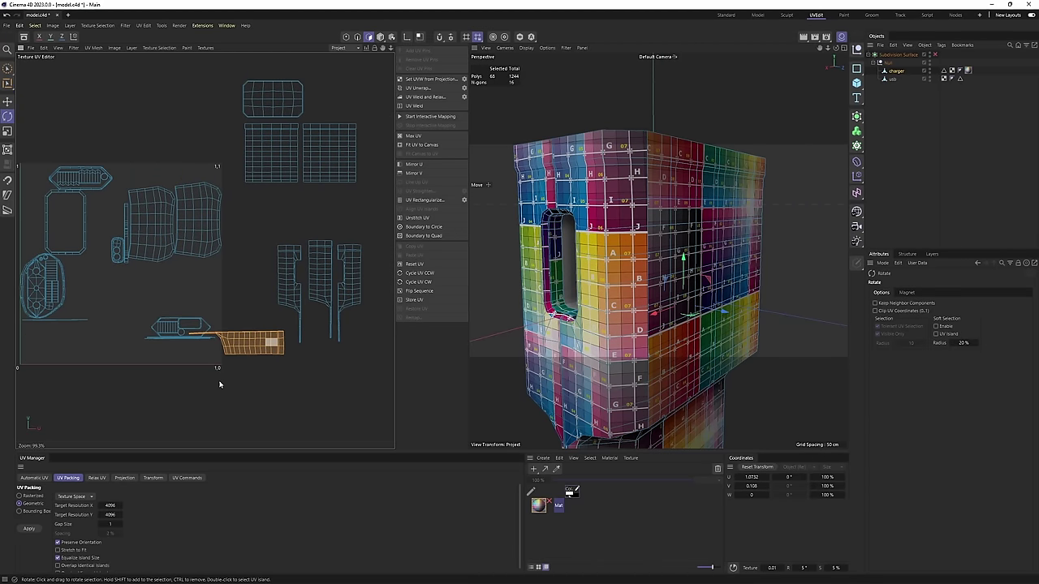
key(r)
drag(219, 384, 108, 398)
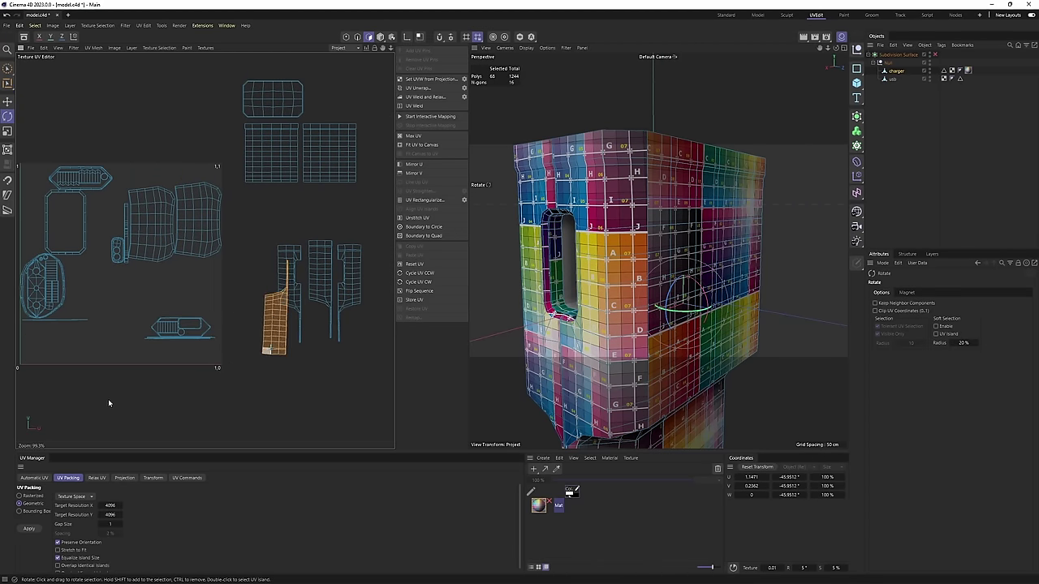
key(e)
drag(272, 323, 378, 305)
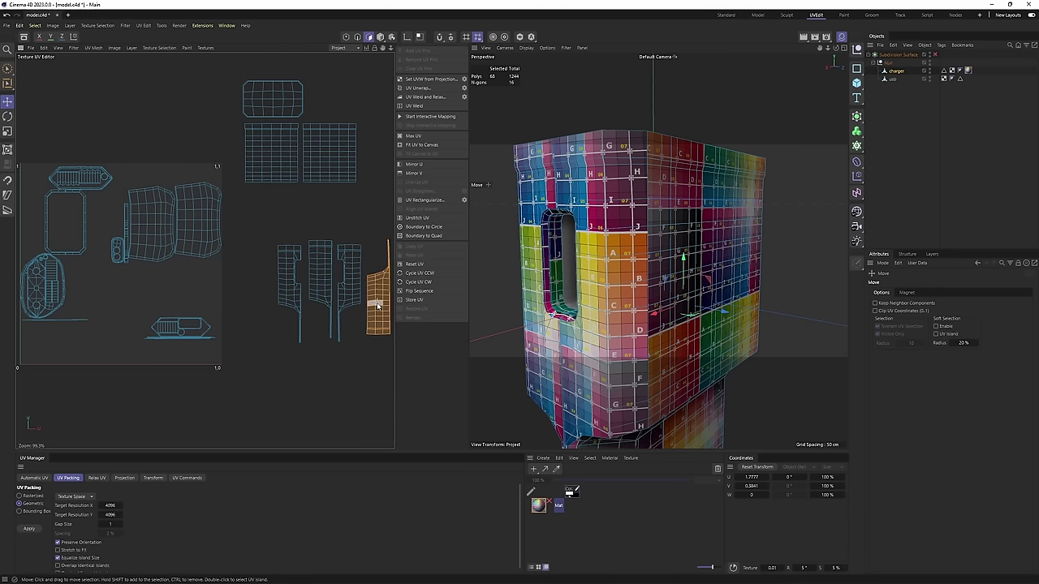
Select the curved UV island of the charger's lower body and relax it with LSCM.
double_click(186, 231)
alt+middle_drag(656, 313, 666, 172)
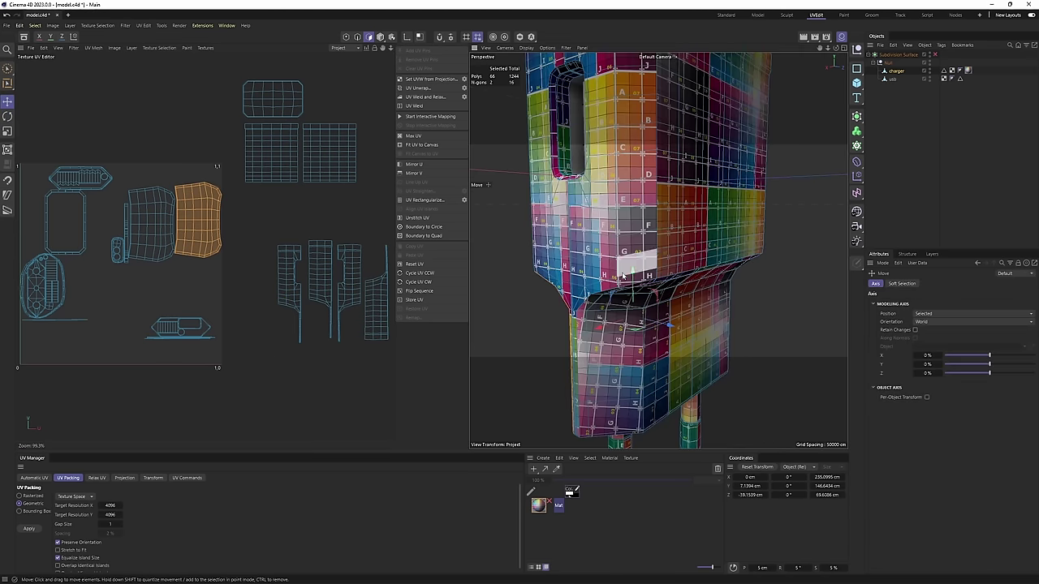
alt+drag(638, 266, 777, 219)
alt+drag(669, 233, 605, 193)
click(96, 478)
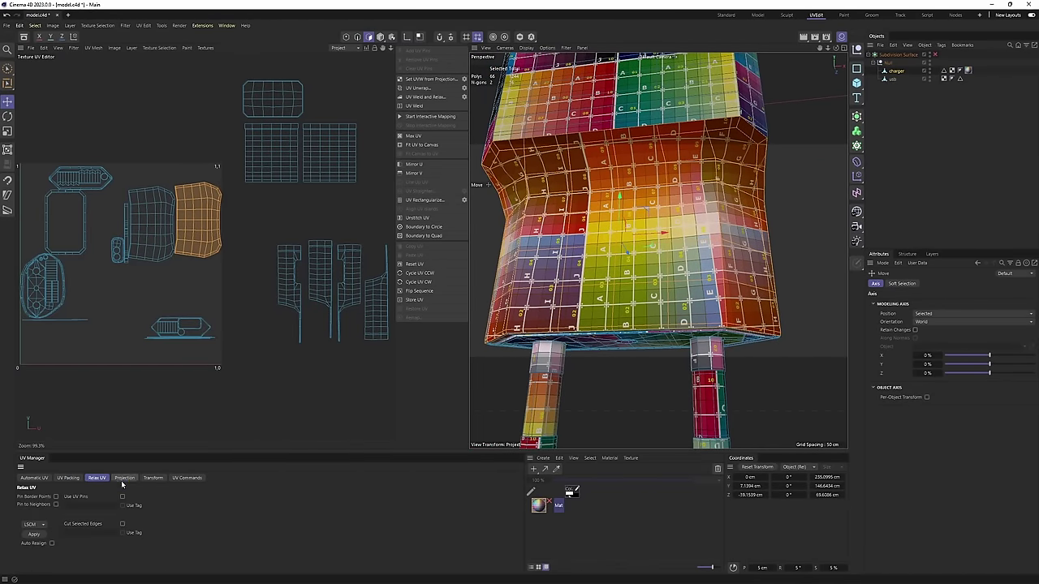
click(35, 535)
alt+drag(641, 225, 568, 250)
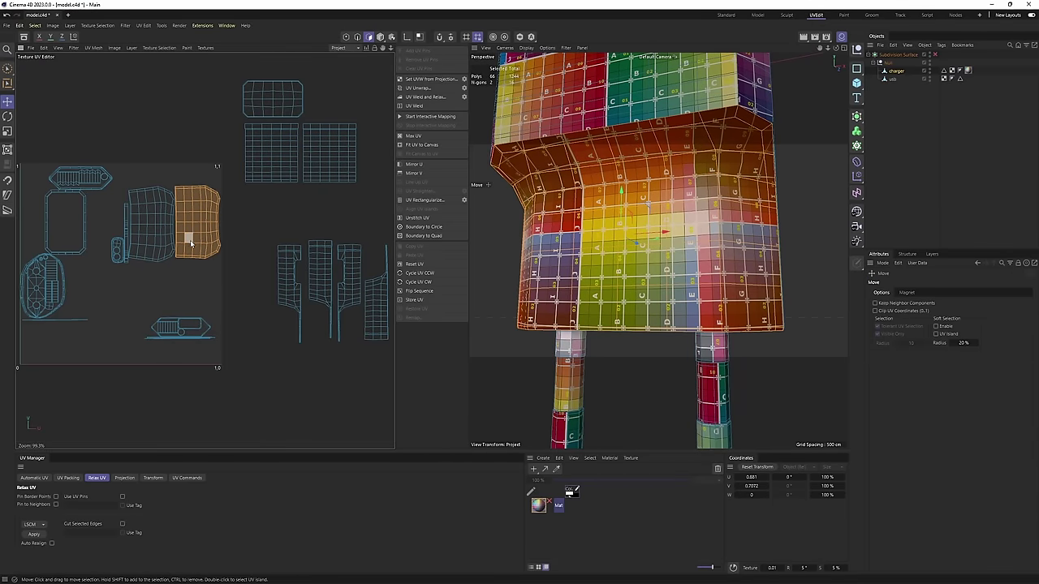
Rotate the relaxed lower-body island about 90 degrees and place it outside the UV square above the strips.
drag(195, 249, 274, 259)
key(r)
drag(361, 260, 590, 223)
key(e)
drag(267, 260, 299, 231)
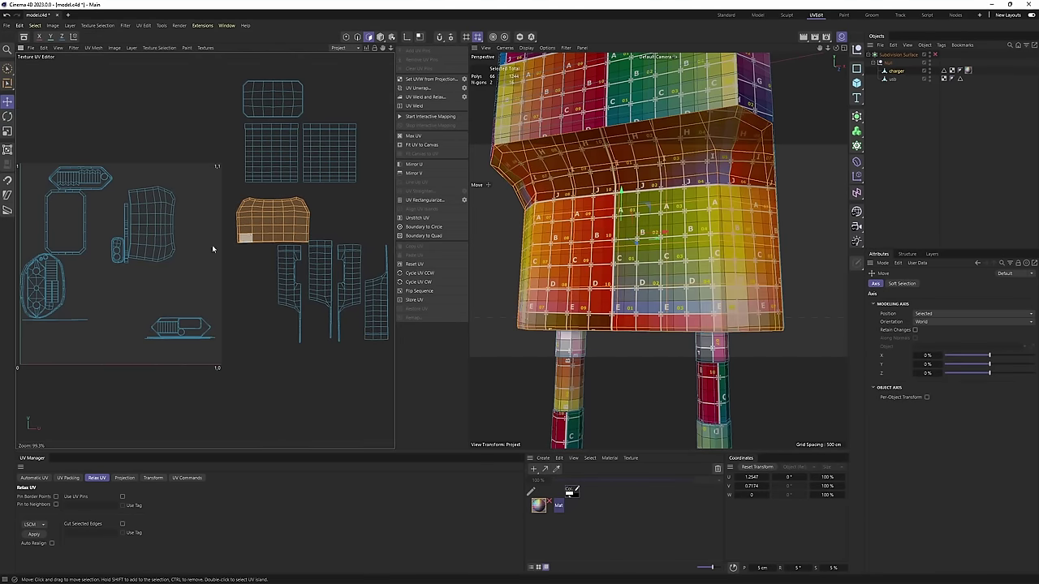
Select the other lower-body UV island on the charger's opposite side and relax it with LSCM.
click(159, 256)
double_click(158, 257)
alt+drag(706, 221, 527, 220)
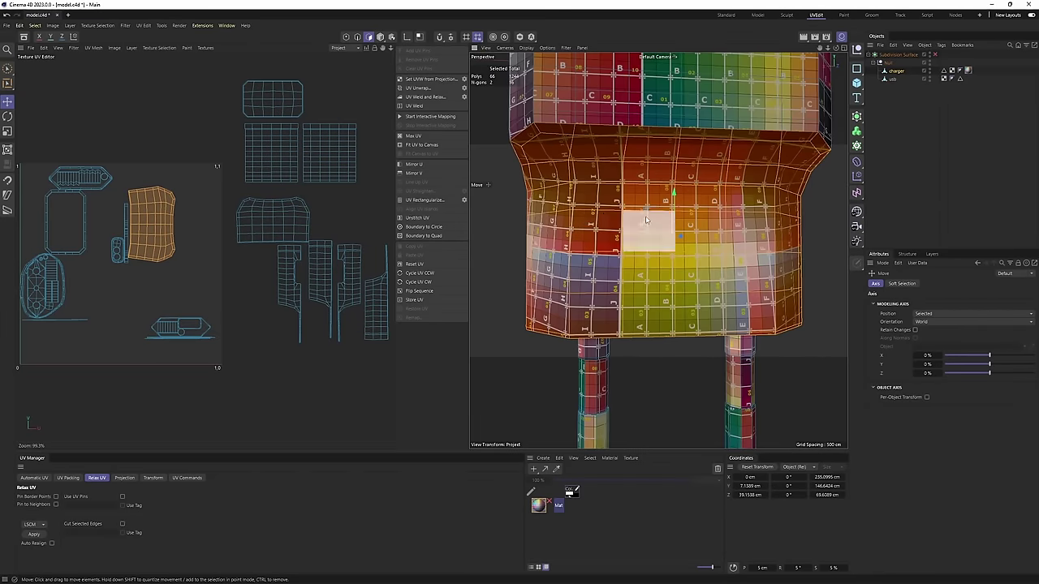
alt+drag(649, 230, 600, 233)
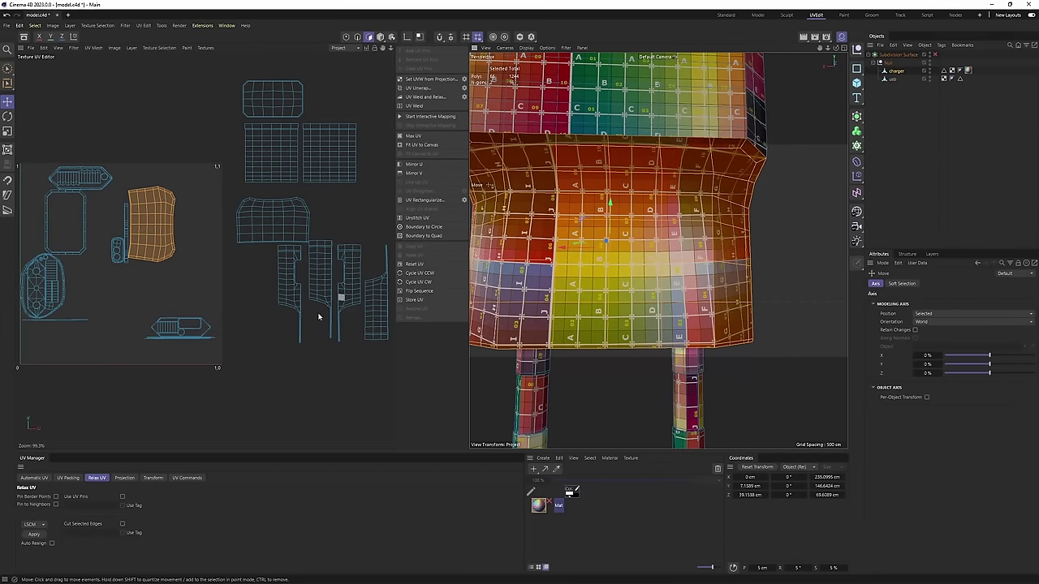
click(34, 538)
scroll(199, 259, down, 3)
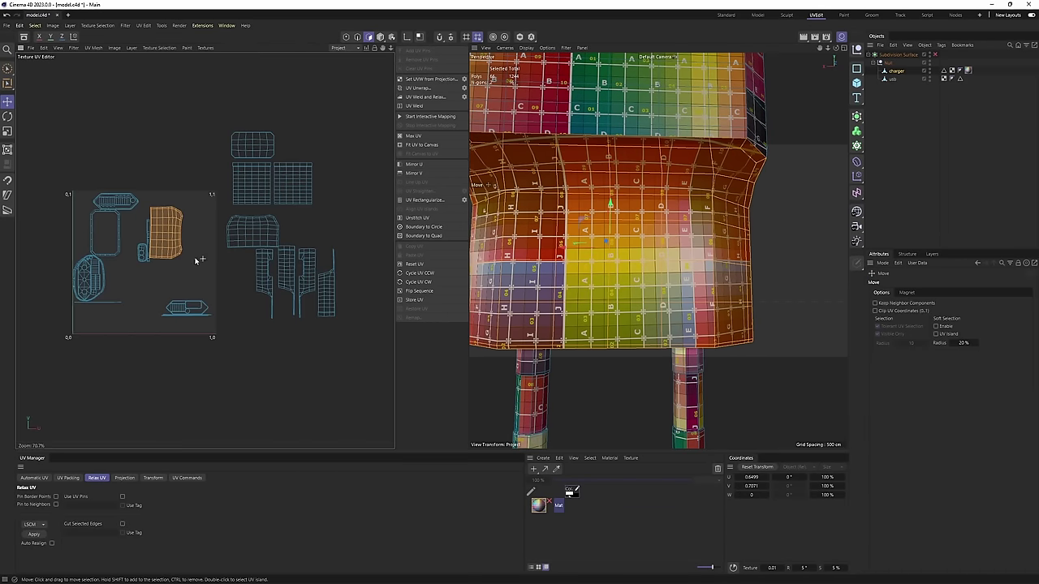
Rotate the second lower-body island about 90 degrees and place it beside the first one outside the UV square.
drag(163, 247, 596, 233)
key(r)
key(e)
drag(270, 249, 327, 241)
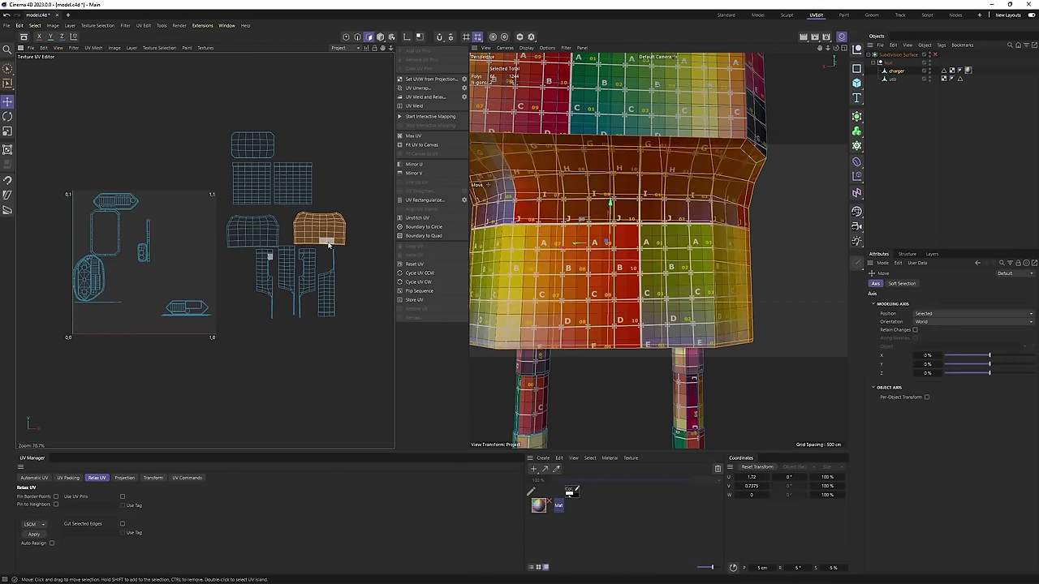
Select the UV island of one prong's lower section and mirror it in both V and U.
scroll(622, 297, down, 4)
alt+drag(608, 291, 756, 315)
click(648, 298)
scroll(111, 211, up, 5)
double_click(147, 180)
scroll(233, 222, up, 4)
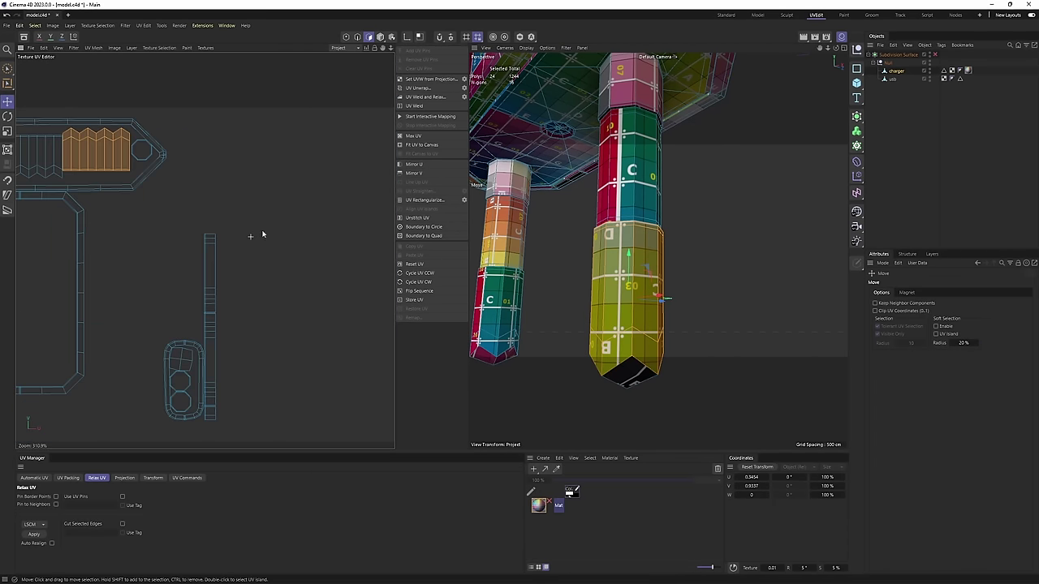
click(422, 174)
click(425, 165)
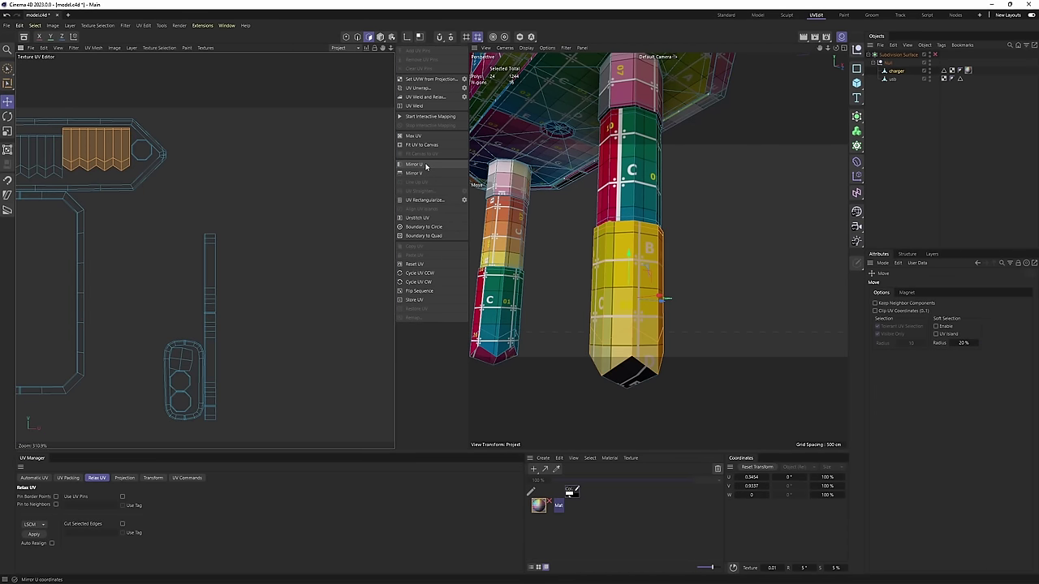
Move the two zigzag prong-tip islands out of the pointed outline into the empty area of the UV square.
scroll(180, 193, down, 2)
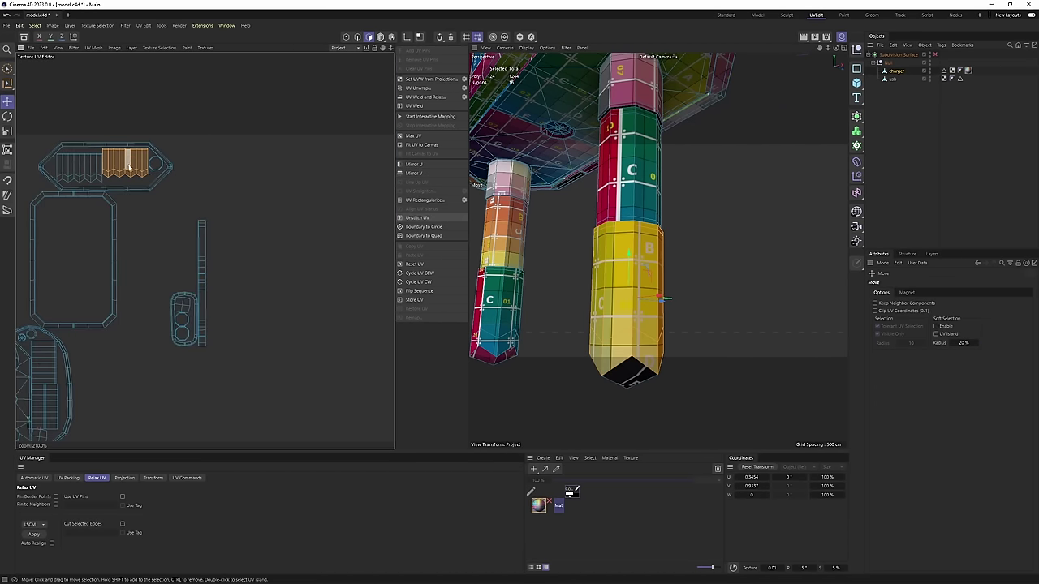
drag(127, 171, 242, 184)
double_click(94, 168)
drag(94, 169, 314, 223)
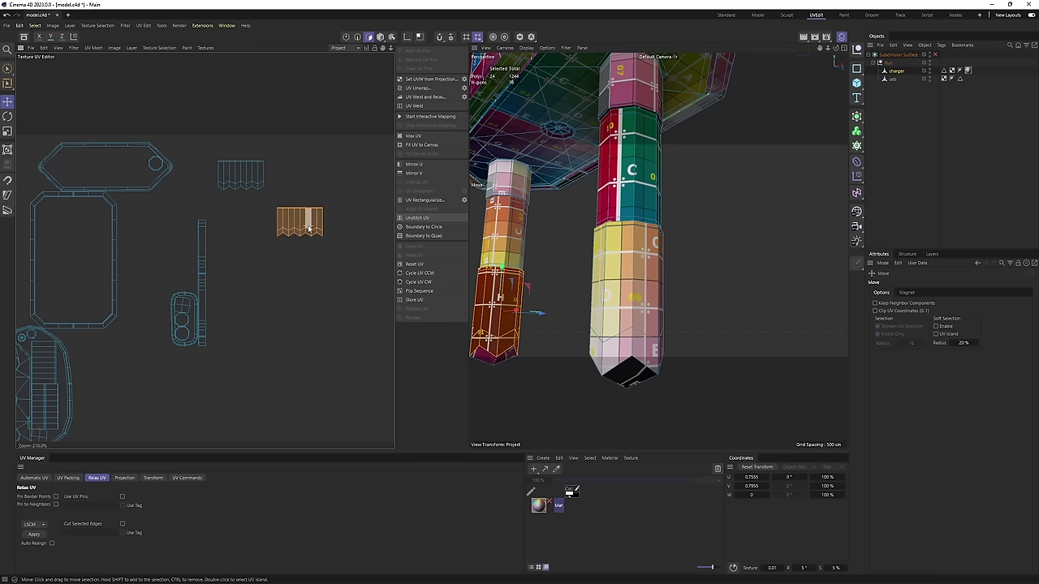
Examine the small islands left in the UV square and the grid texture across the whole charger.
scroll(238, 268, down, 4)
scroll(238, 267, down, 1)
scroll(164, 304, up, 5)
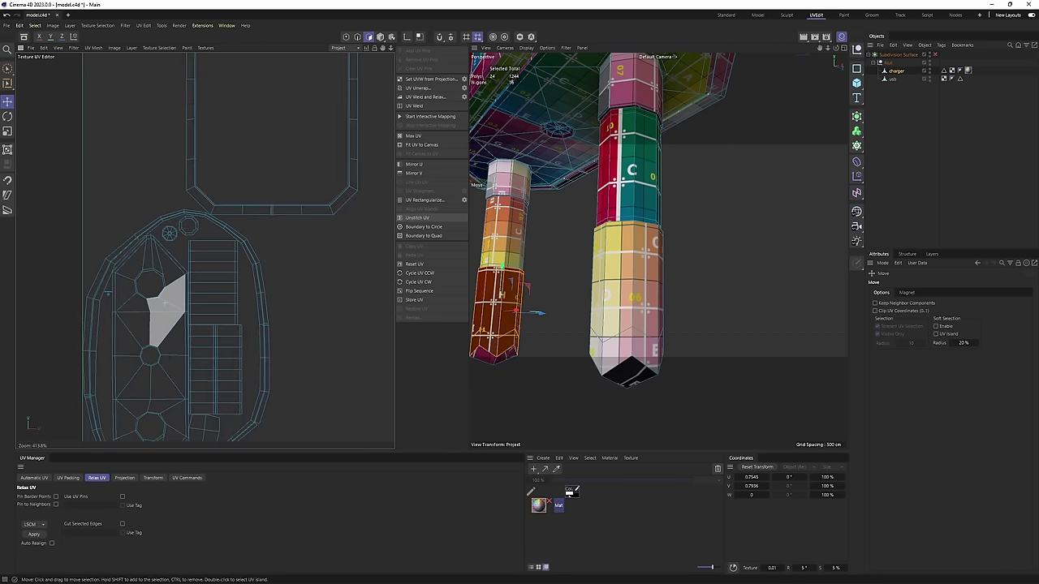
scroll(165, 304, down, 3)
alt+drag(546, 304, 565, 202)
scroll(674, 197, down, 3)
scroll(629, 265, down, 4)
scroll(301, 215, down, 4)
alt+middle_drag(301, 215, 273, 218)
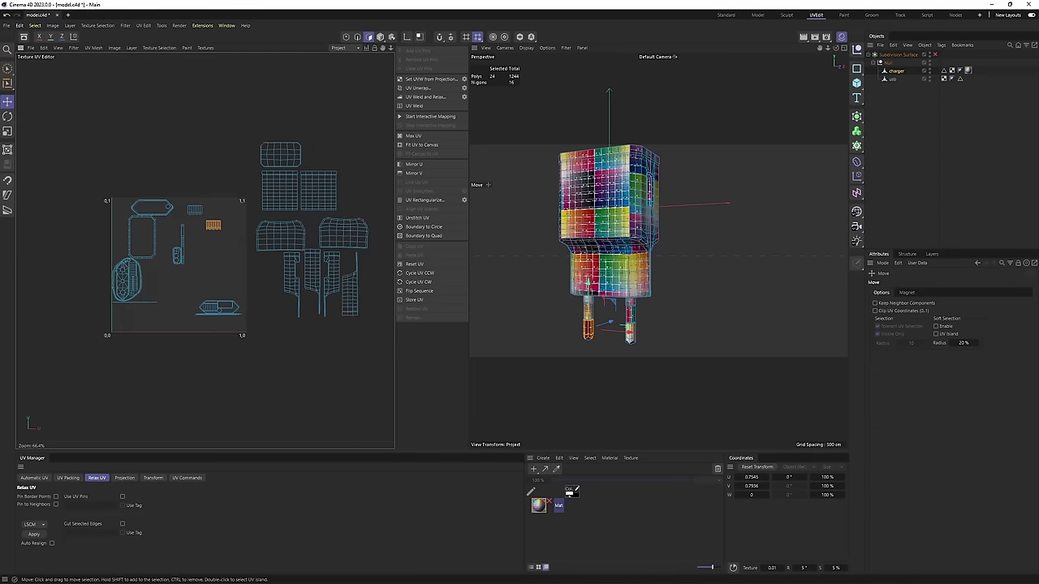
scroll(274, 218, down, 1)
double_click(260, 211)
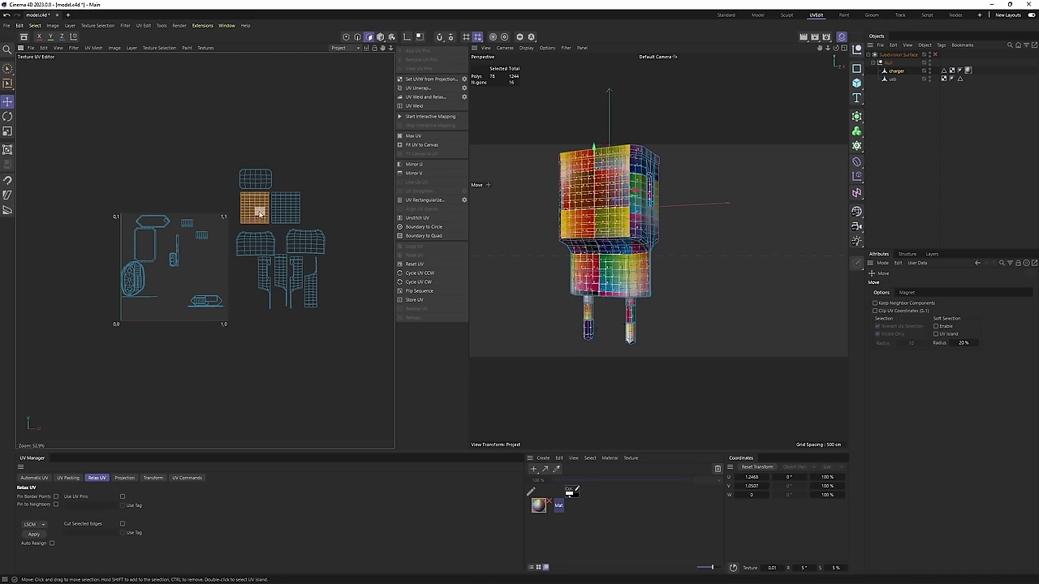
scroll(264, 211, up, 2)
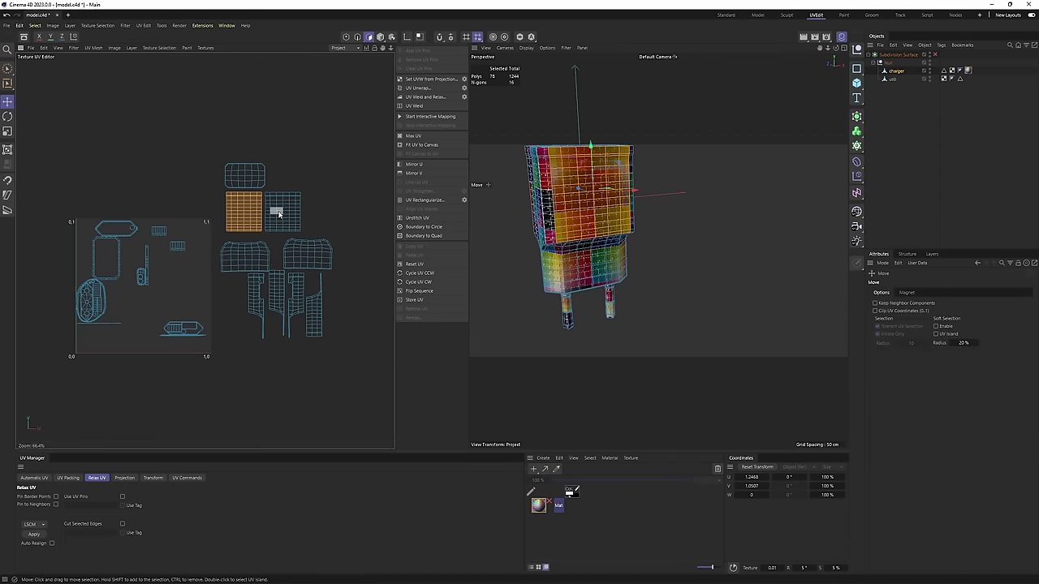
shift+double_click(273, 207)
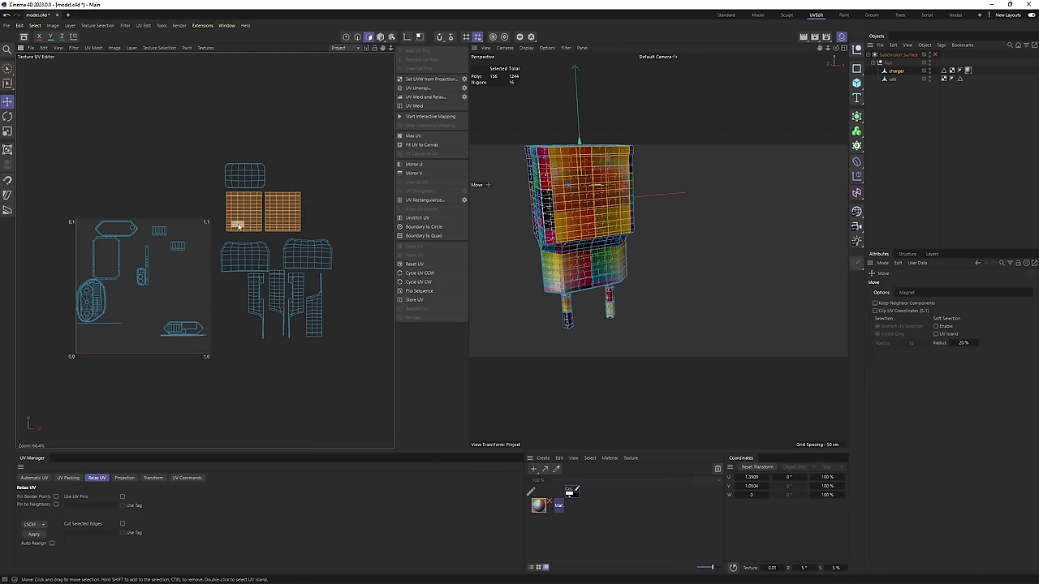
key(0)
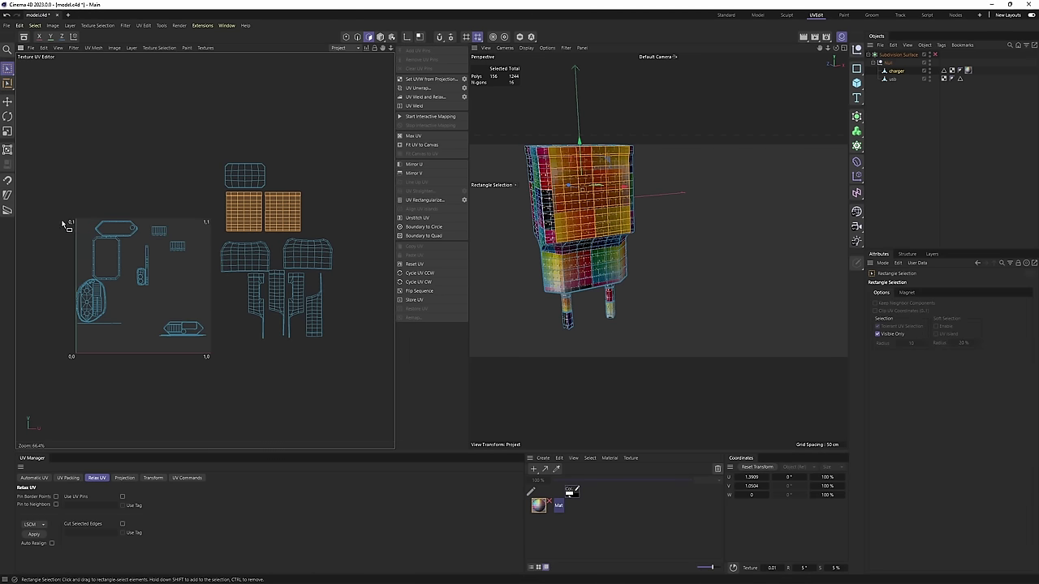
drag(50, 208, 203, 378)
Select all of the charger's UV islands and move them above the UV square so that it is empty.
key(ctrl+a)
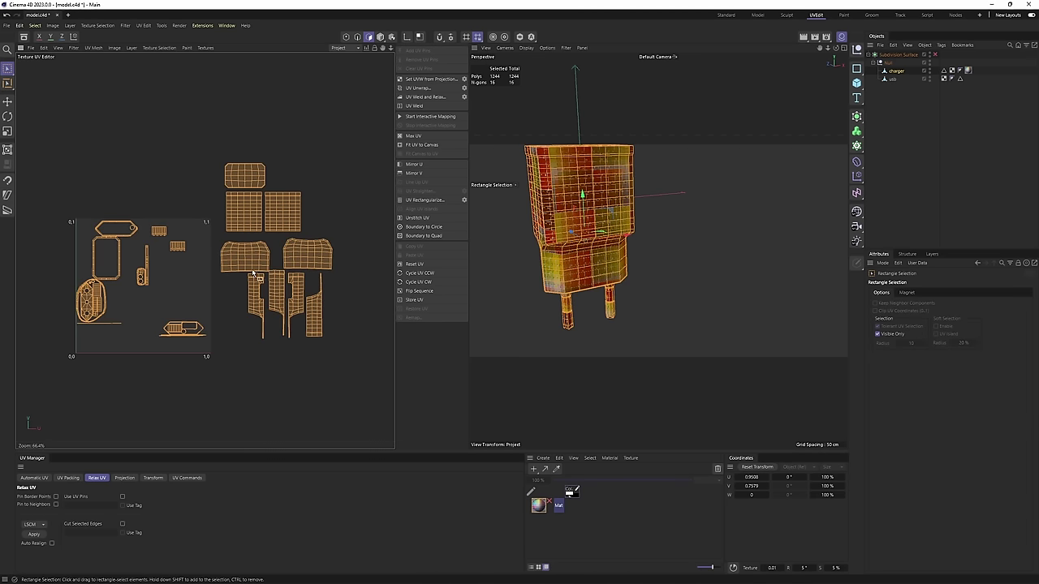
key(e)
drag(252, 271, 304, 148)
alt+middle_drag(303, 115, 293, 174)
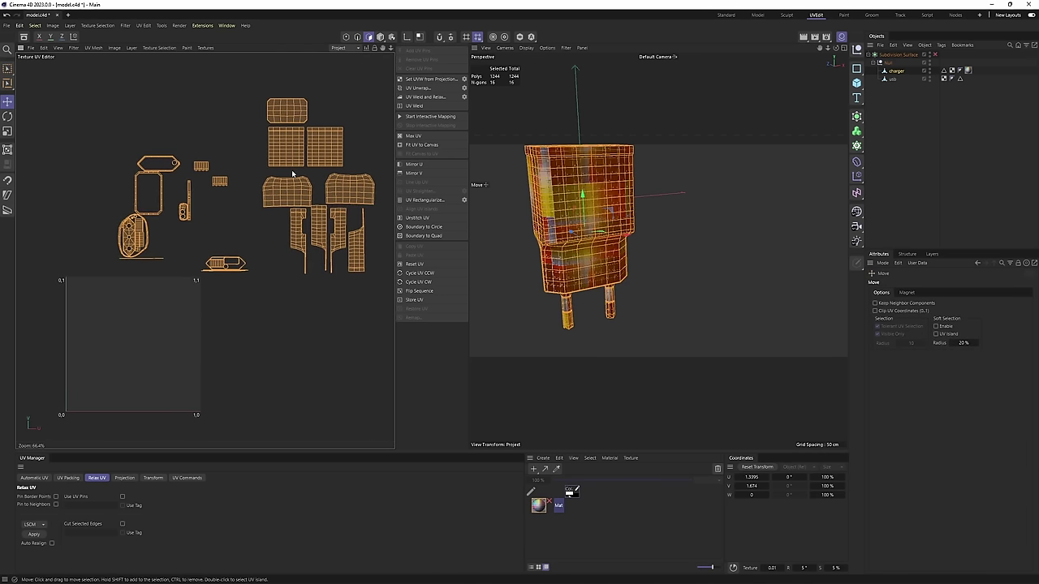
Select the two large square body islands and the rounded cap island and move them into the lower part of the UV square.
double_click(287, 155)
shift+click(332, 154)
shift+click(297, 116)
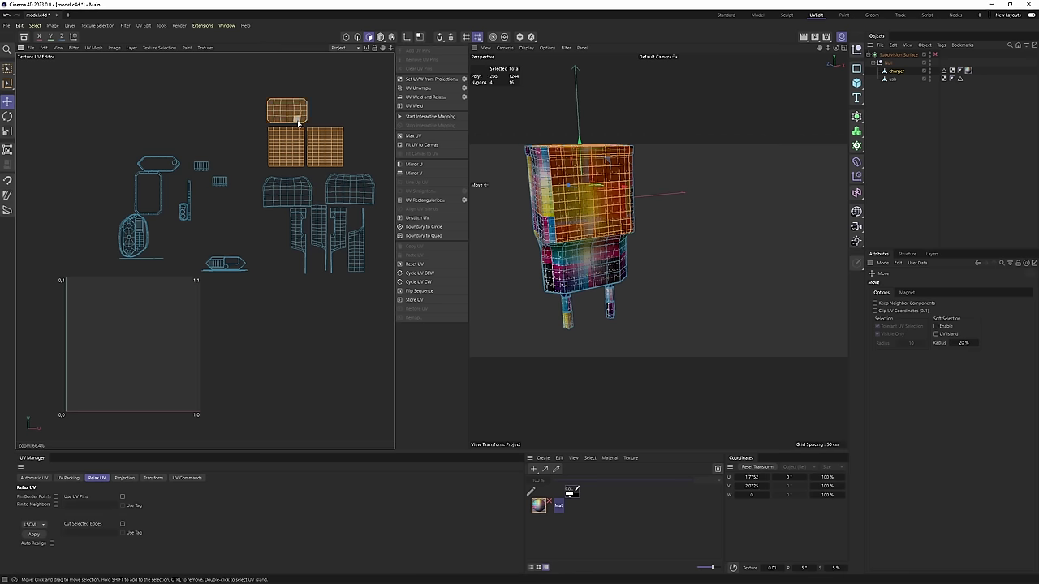
drag(299, 120, 108, 358)
alt+middle_drag(106, 416, 162, 368)
alt+right_drag(163, 368, 189, 353)
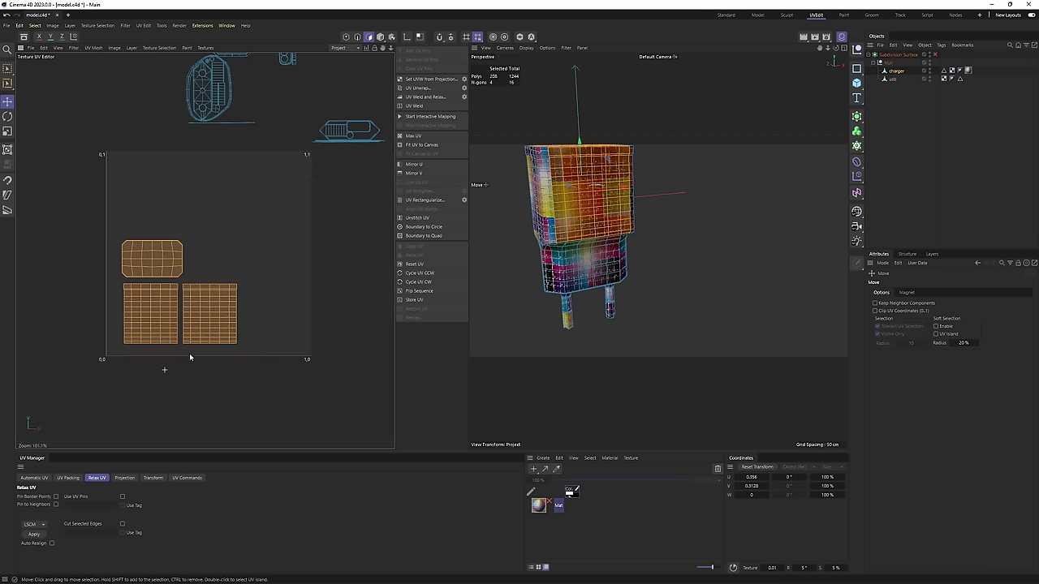
Move the rounded cap island and one of the large square body islands aside to the right edge of the UV square.
alt+middle_drag(199, 328, 212, 367)
click(265, 318)
double_click(156, 299)
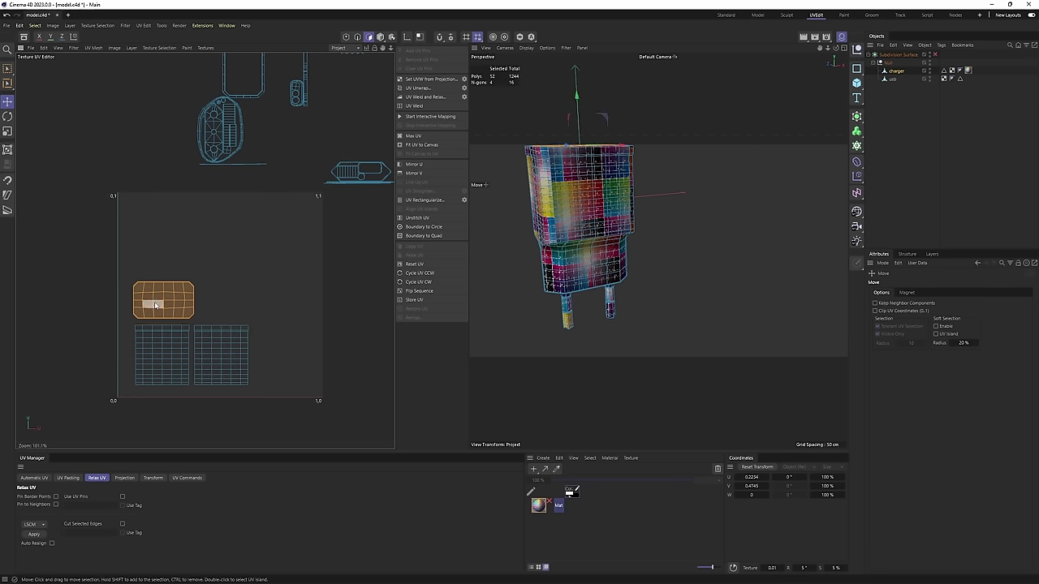
drag(156, 299, 327, 281)
scroll(263, 307, down, 3)
double_click(185, 361)
double_click(234, 357)
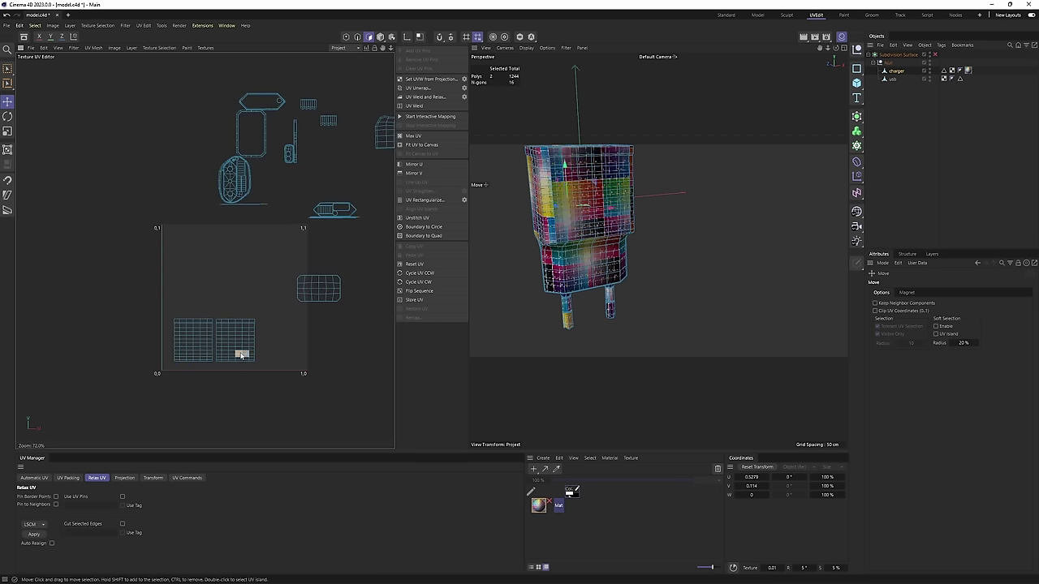
drag(232, 358, 319, 355)
Enlarge the remaining large square body island and place it in the lower-left corner of the UV square.
double_click(185, 346)
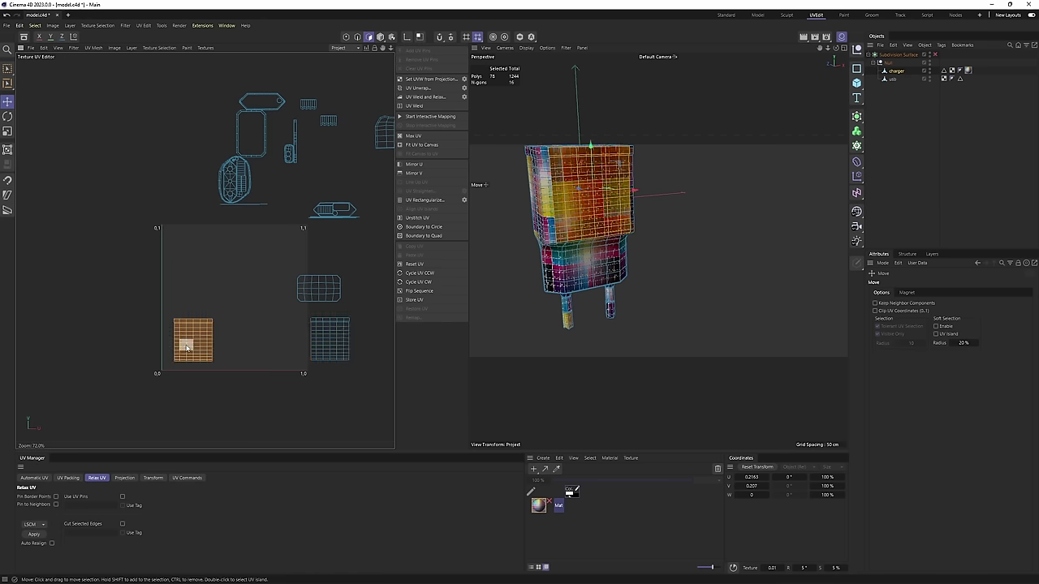
key(t)
drag(183, 349, 244, 328)
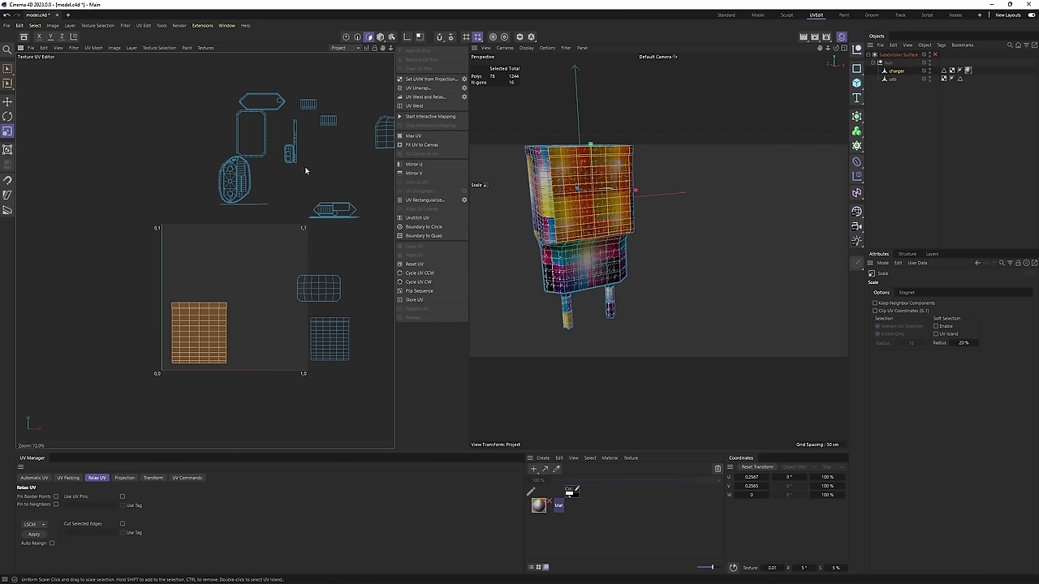
mouse_move(175, 356)
mouse_down()
mouse_move(203, 357)
mouse_move(165, 370)
mouse_up()
key(e)
Move the rounded cap island higher along the right edge of the UV square, away from the second square body island.
alt+right_drag(216, 370, 243, 370)
alt+middle_drag(243, 370, 218, 354)
scroll(224, 265, up, 2)
click(342, 255)
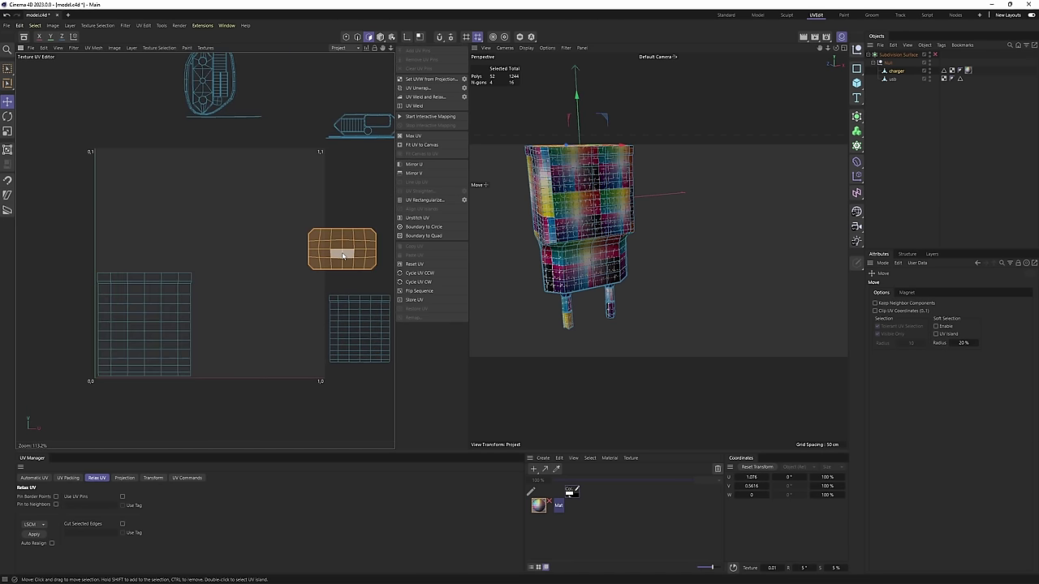
drag(342, 254, 352, 206)
Enlarge the second square body island to match the first and place it beside it along the lower edge of the UV square.
double_click(357, 355)
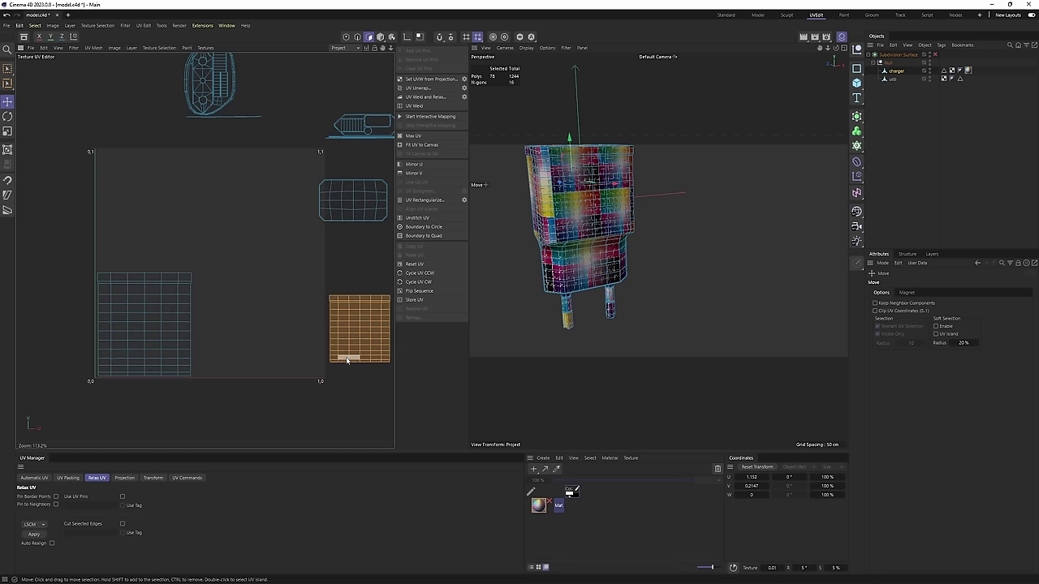
drag(334, 363, 322, 334)
key(t)
key(e)
scroll(200, 324, up, 4)
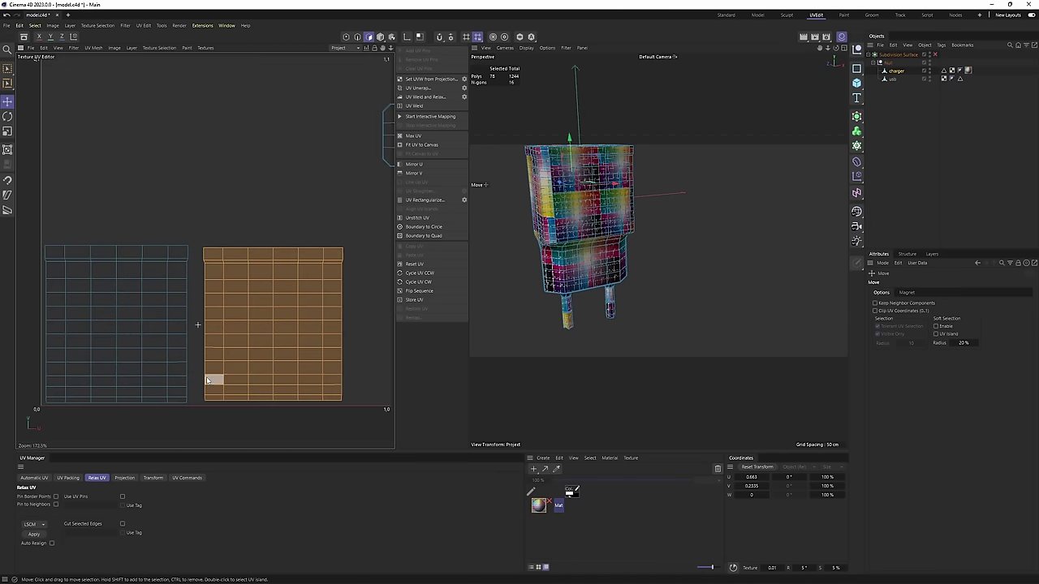
drag(212, 396, 204, 401)
key(t)
key(e)
Select both large square body islands and scale them uniformly to about 118% so they span the width of the UV square.
shift+double_click(163, 303)
scroll(194, 279, down, 4)
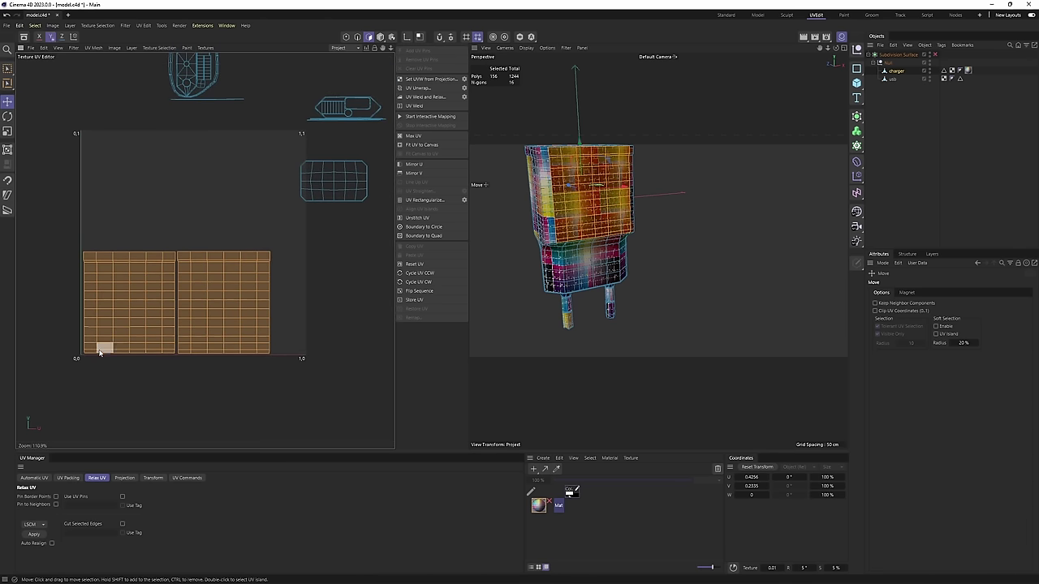
key(t)
drag(98, 356, 141, 346)
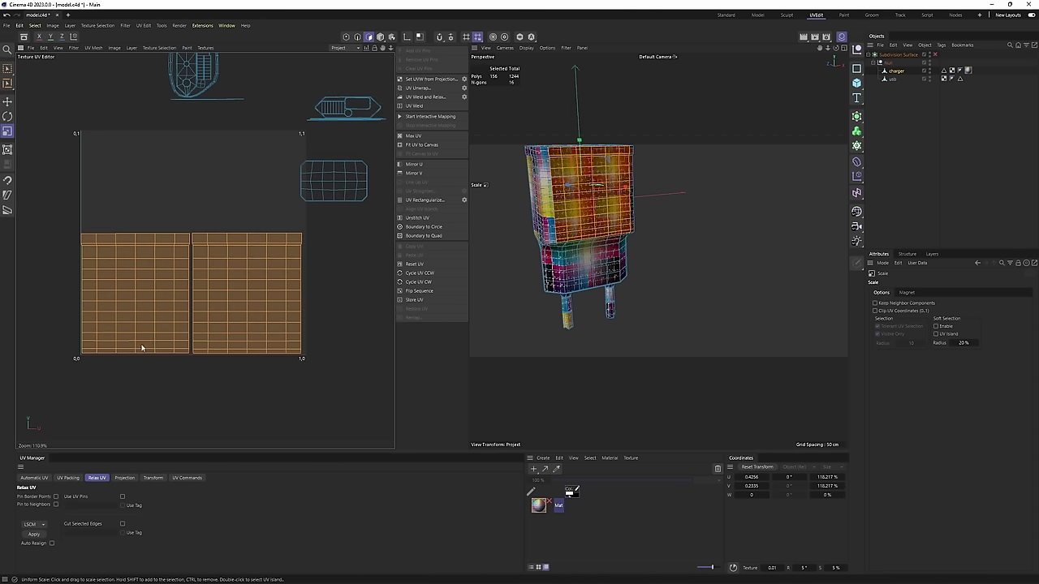
Scale the rounded cap island to about 148% and place it directly above the left square body island.
double_click(324, 180)
key(d)
key(e)
drag(329, 207, 193, 235)
key(t)
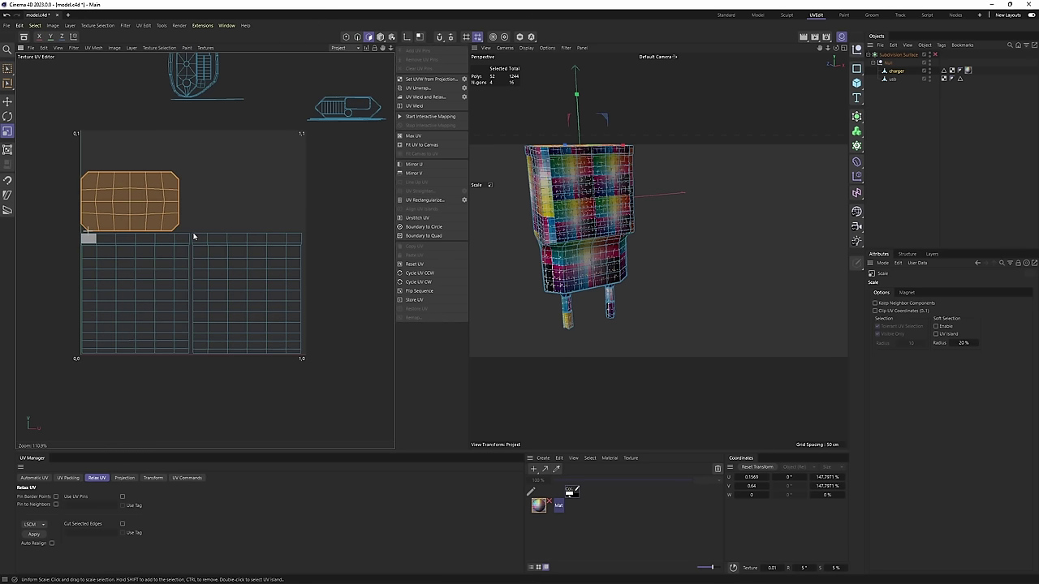
key(e)
Select all of the charger's UV islands and bring up the UV Packing settings.
scroll(195, 211, down, 3)
alt+middle_drag(233, 186, 186, 247)
scroll(233, 187, down, 4)
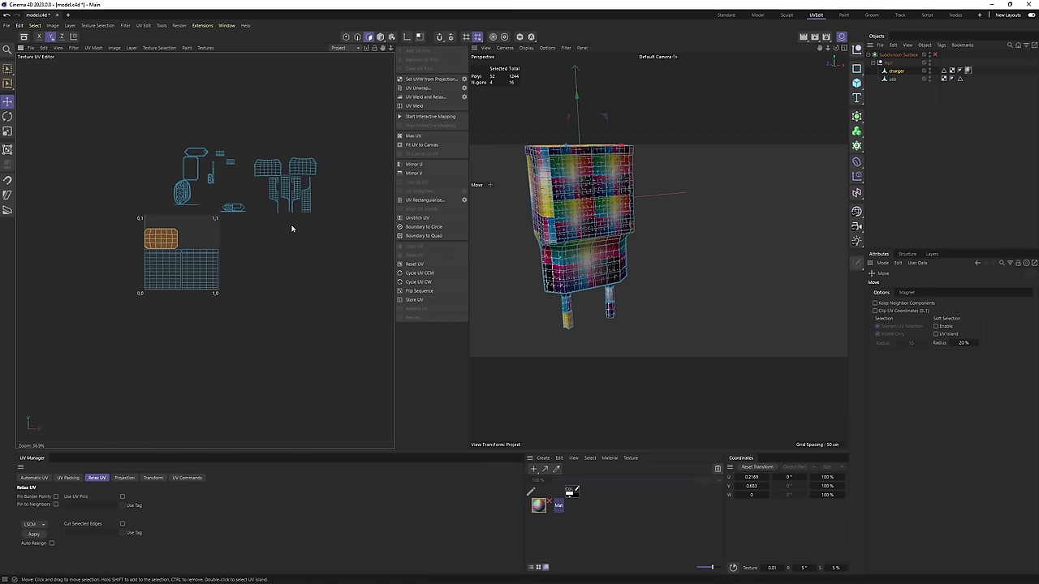
scroll(243, 227, up, 1)
mouse_move(252, 228)
alt+middle_down()
mouse_move(243, 254)
mouse_move(270, 224)
alt+middle_up()
scroll(254, 244, up, 1)
scroll(240, 228, up, 1)
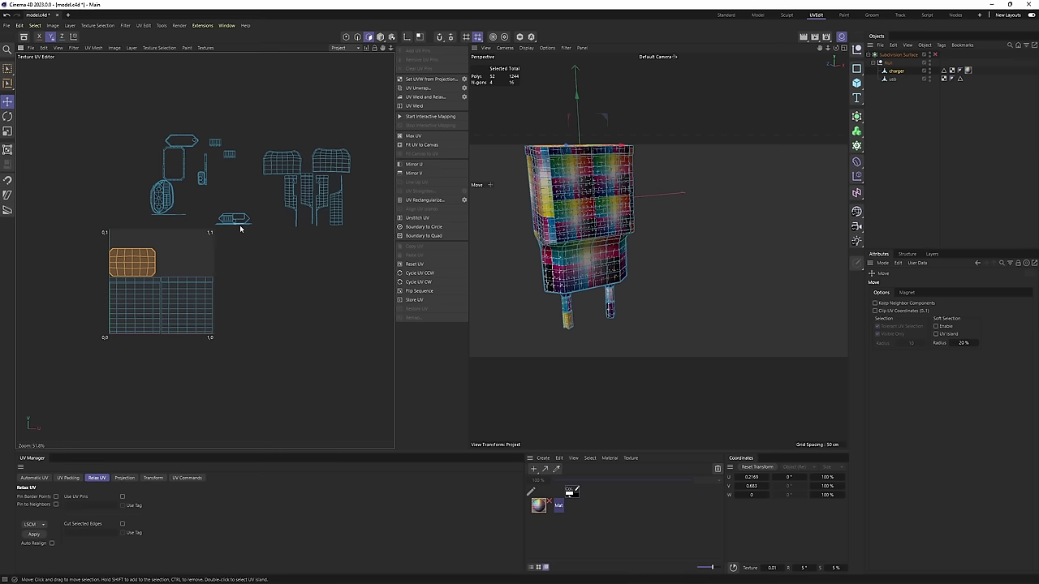
key(ctrl+a)
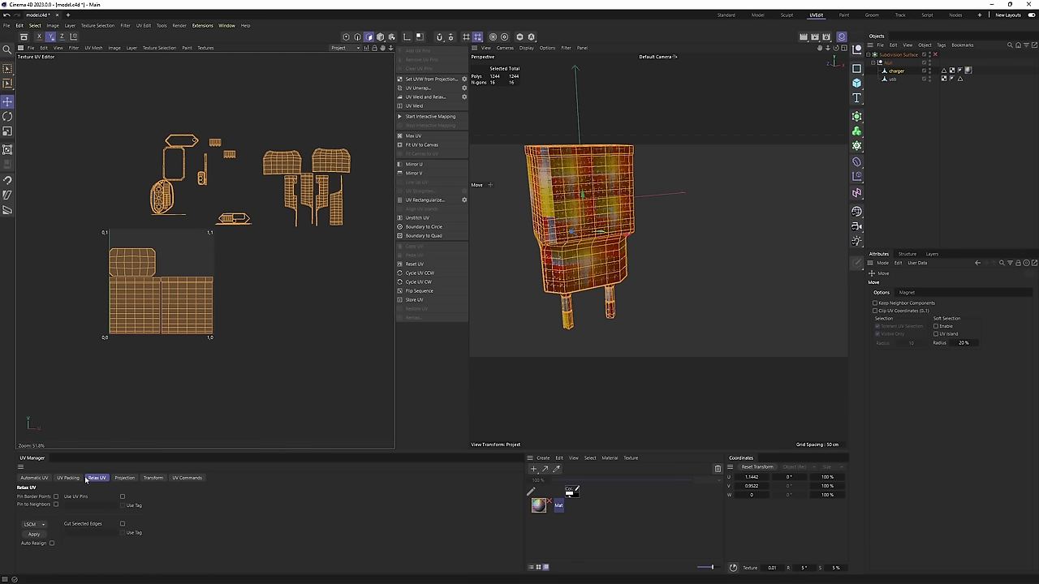
click(68, 478)
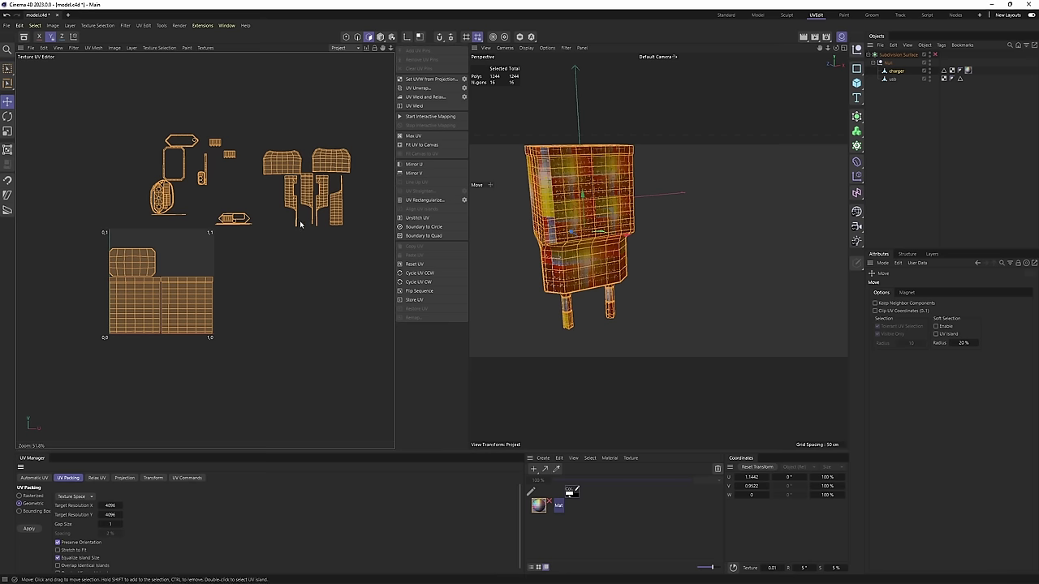
Turn off Equalize Island Size and apply Geometric packing to all islands, with Preserve Orientation on.
scroll(305, 203, up, 3)
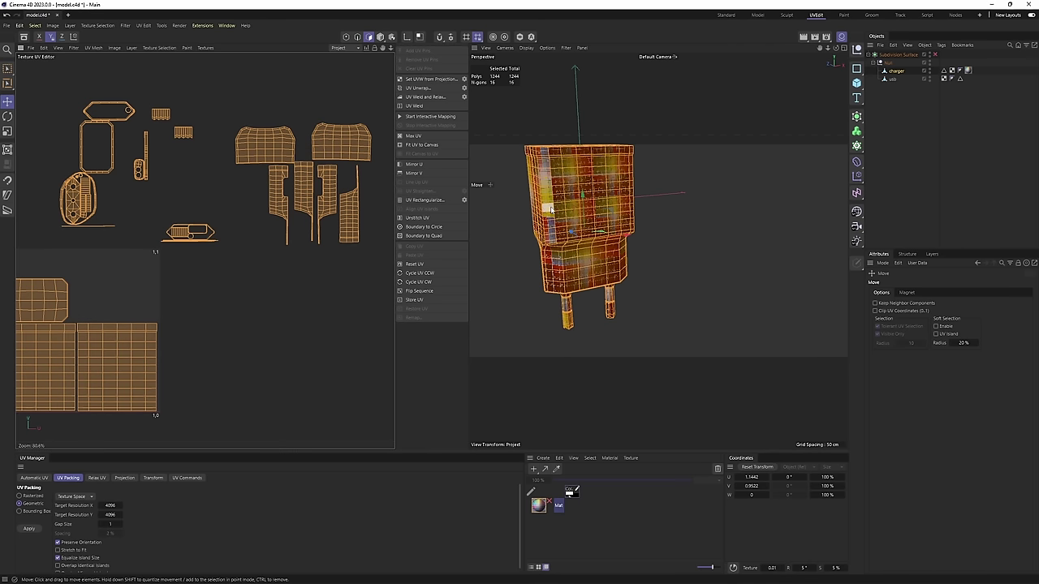
scroll(265, 230, down, 2)
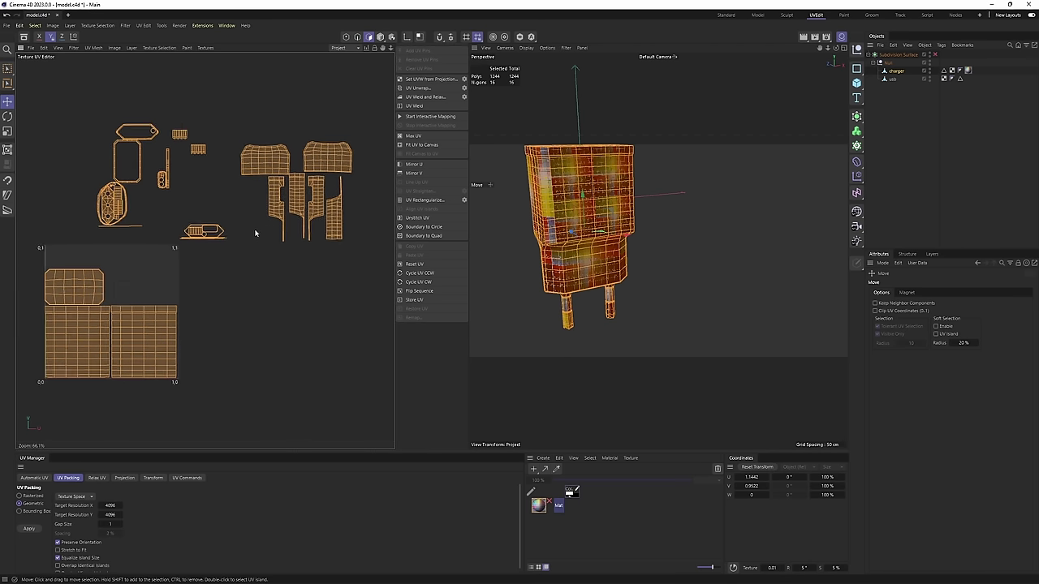
scroll(147, 555, down, 1)
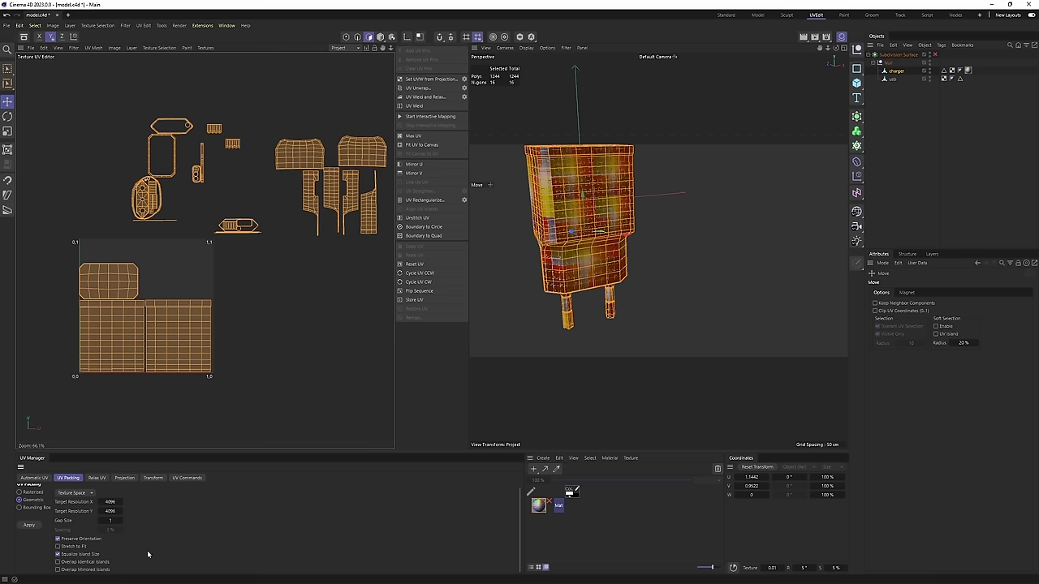
scroll(108, 556, up, 1)
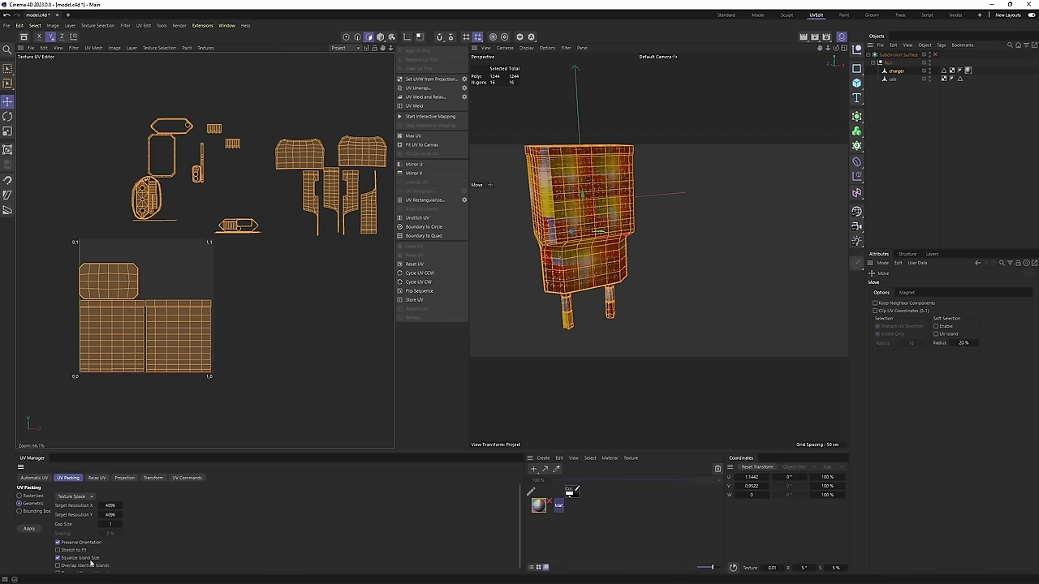
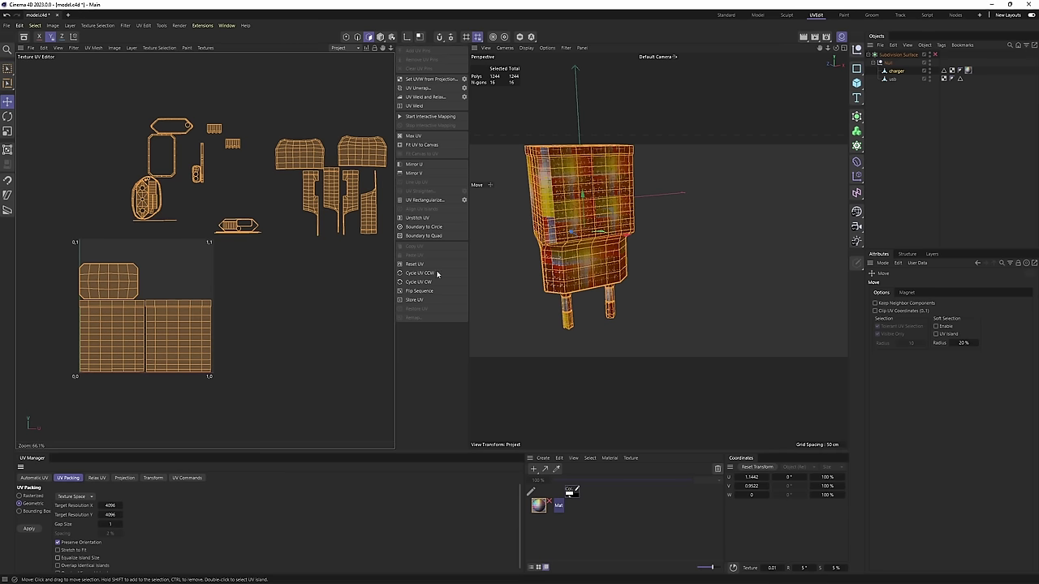
alt+drag(648, 228, 638, 250)
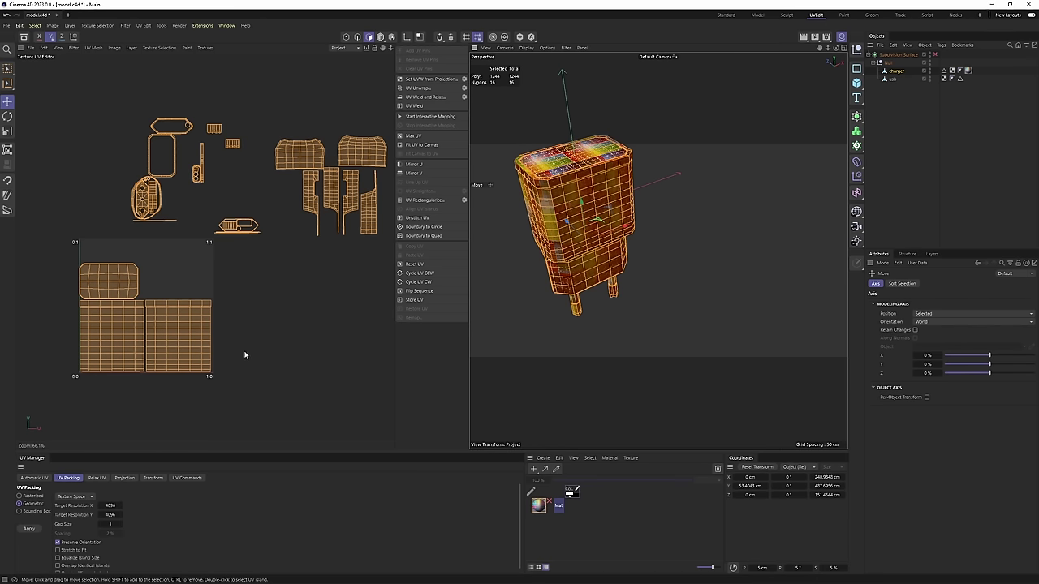
click(30, 529)
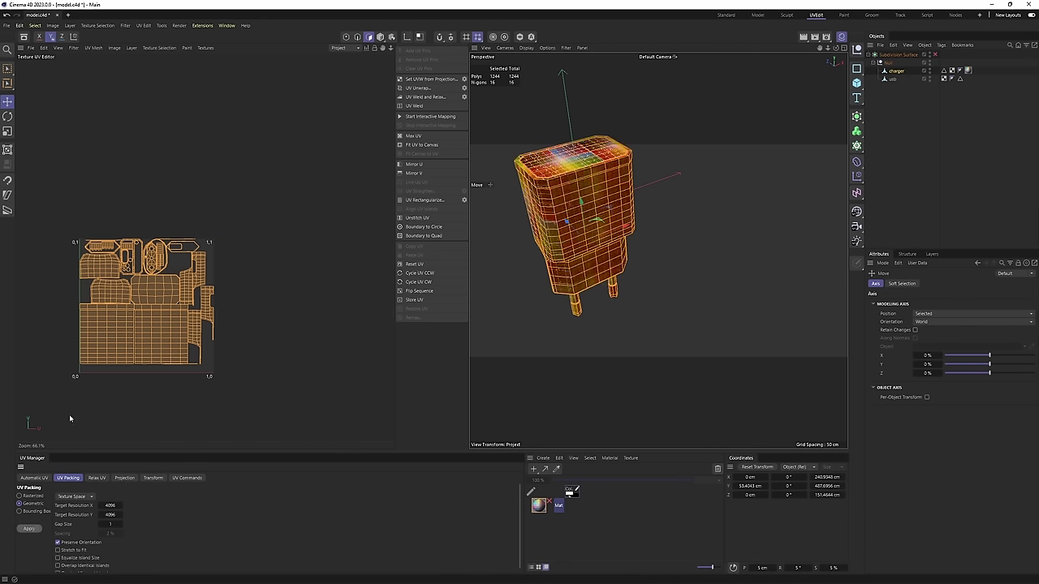
Examine the packed UV layout for island sizes, spacing and unused areas inside the UV square.
scroll(116, 308, up, 4)
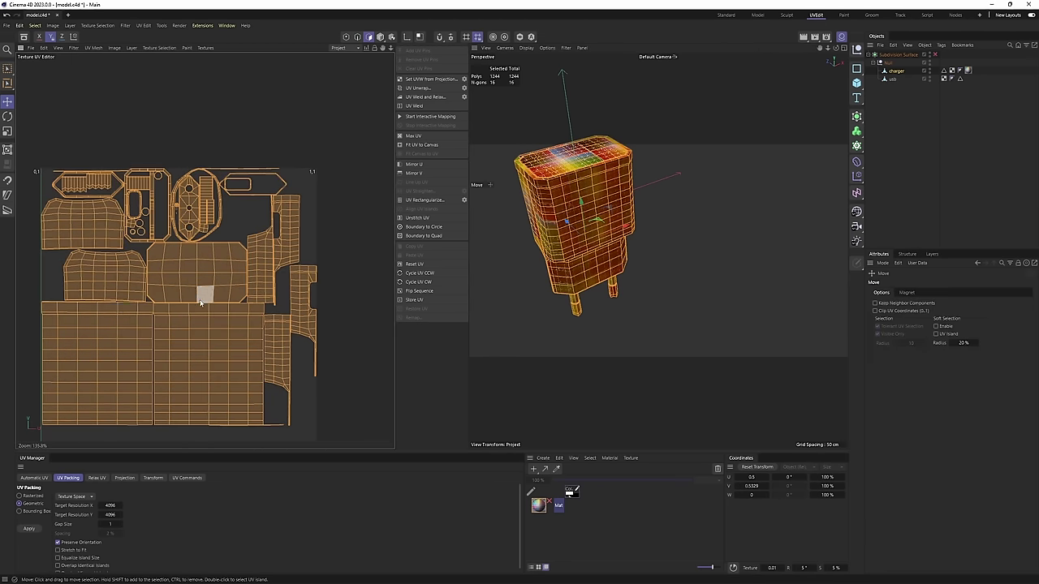
alt+middle_drag(203, 294, 226, 241)
scroll(218, 274, up, 1)
scroll(219, 274, down, 1)
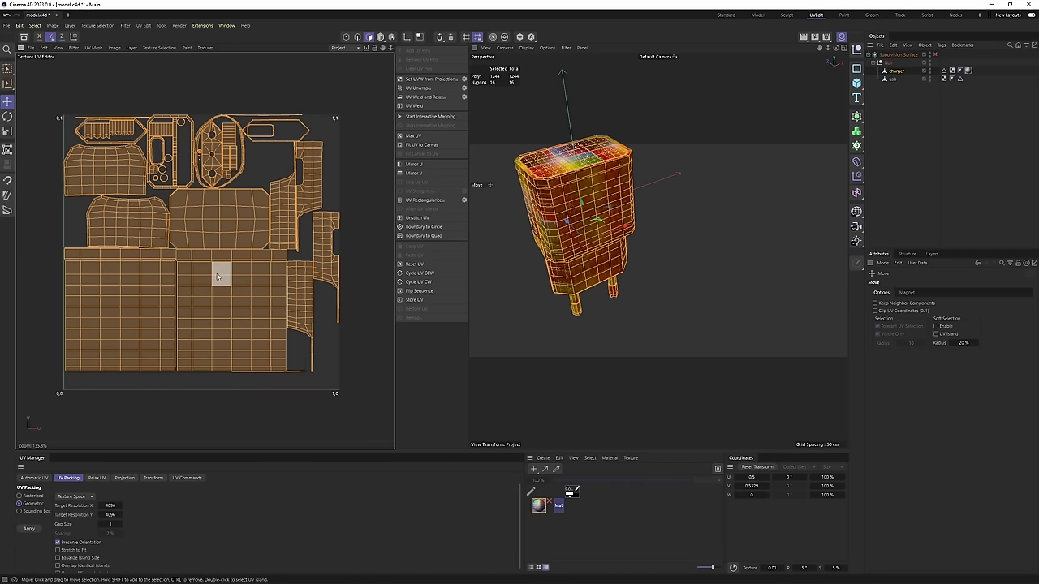
alt+middle_drag(200, 249, 221, 246)
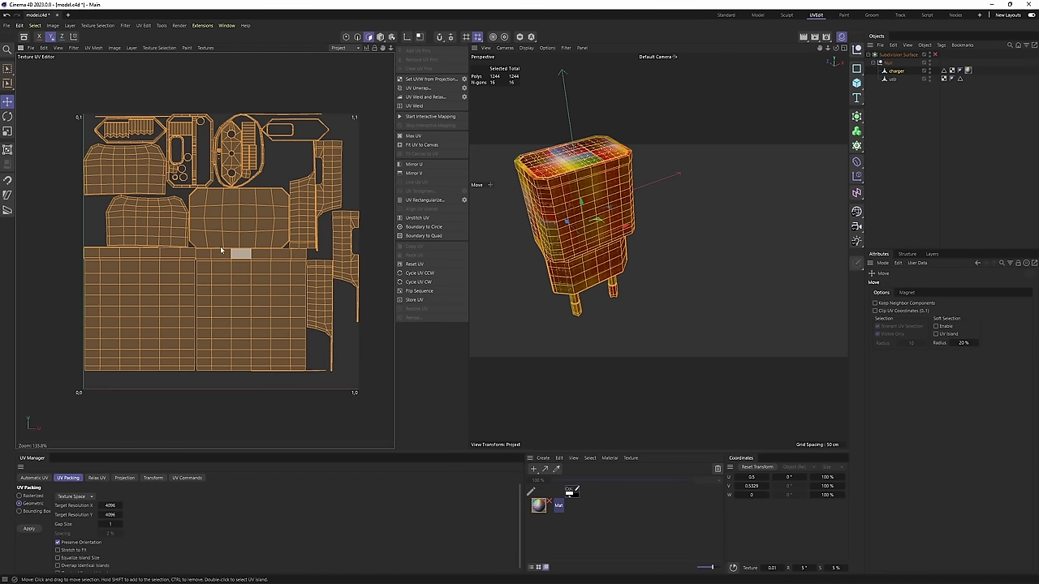
scroll(230, 175, up, 2)
alt+middle_drag(225, 170, 244, 166)
scroll(241, 165, up, 1)
scroll(235, 163, down, 2)
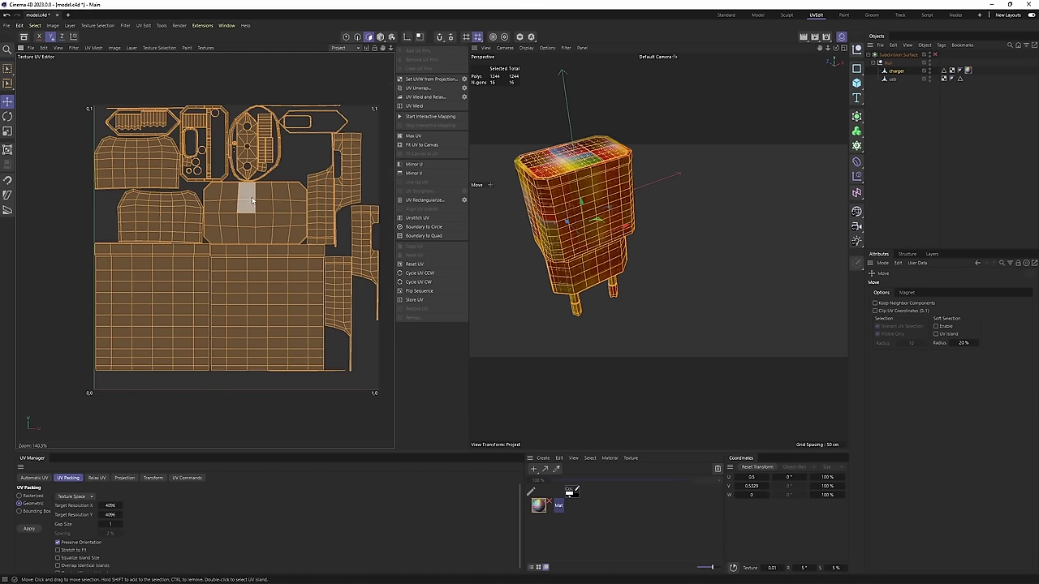
scroll(252, 199, up, 1)
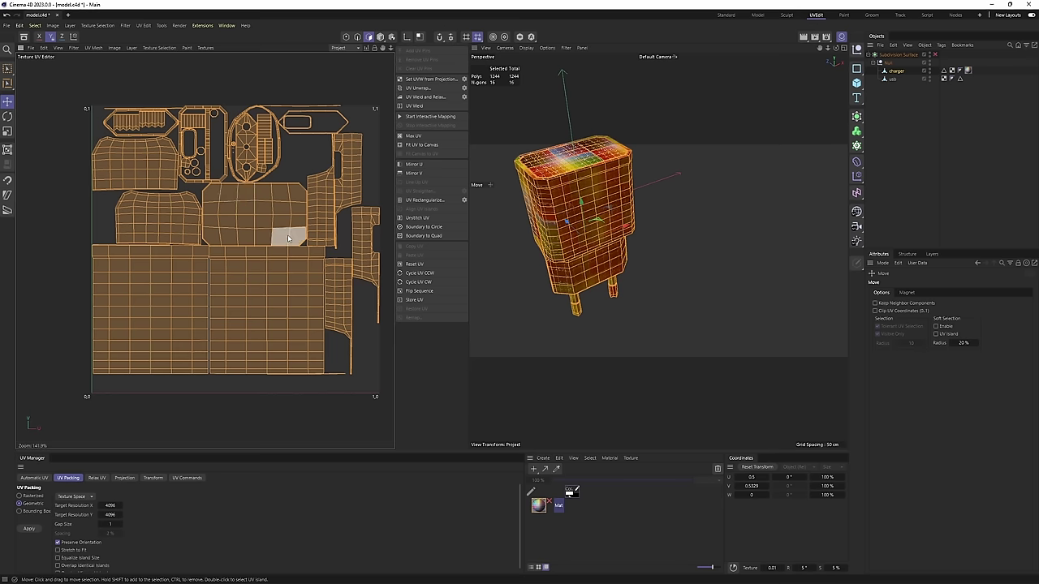
alt+middle_drag(288, 237, 251, 207)
Try to scale up the two large body islands and the cap island above them together.
click(114, 321)
shift+double_click(253, 296)
shift+double_click(164, 284)
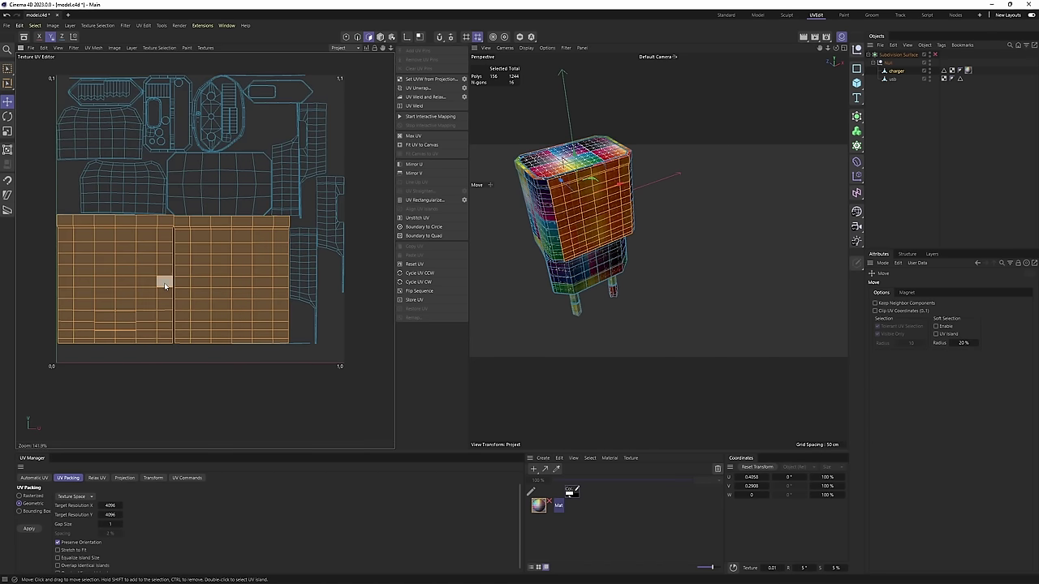
shift+double_click(225, 170)
key(t)
drag(197, 240, 136, 310)
key(e)
key(ctrl+z)
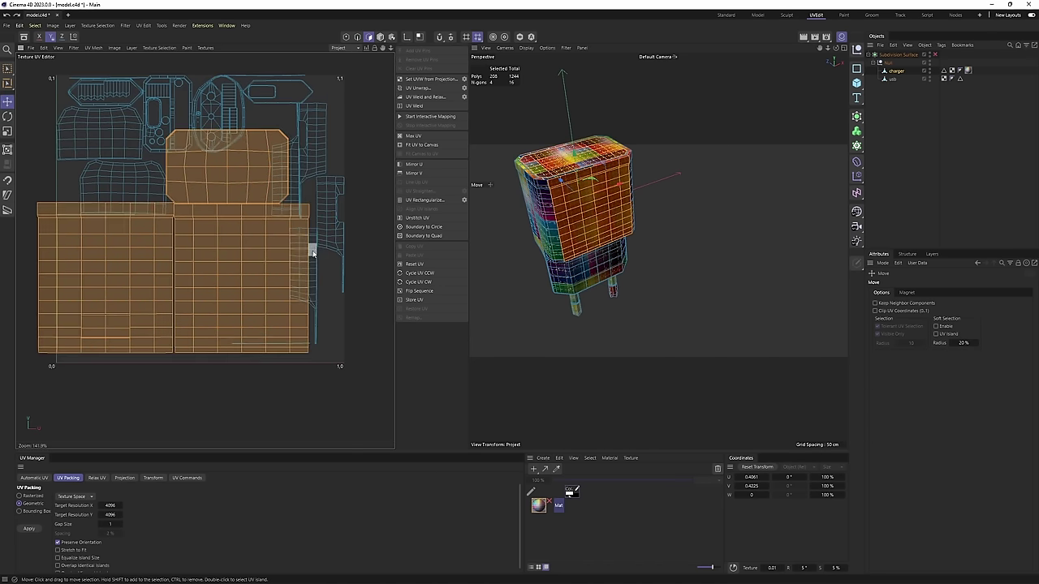
key(ctrl+z)
Inspect the narrow side islands and the unused space around them in the packed layout.
alt+middle_drag(328, 244, 326, 275)
scroll(325, 274, up, 2)
key(Return)
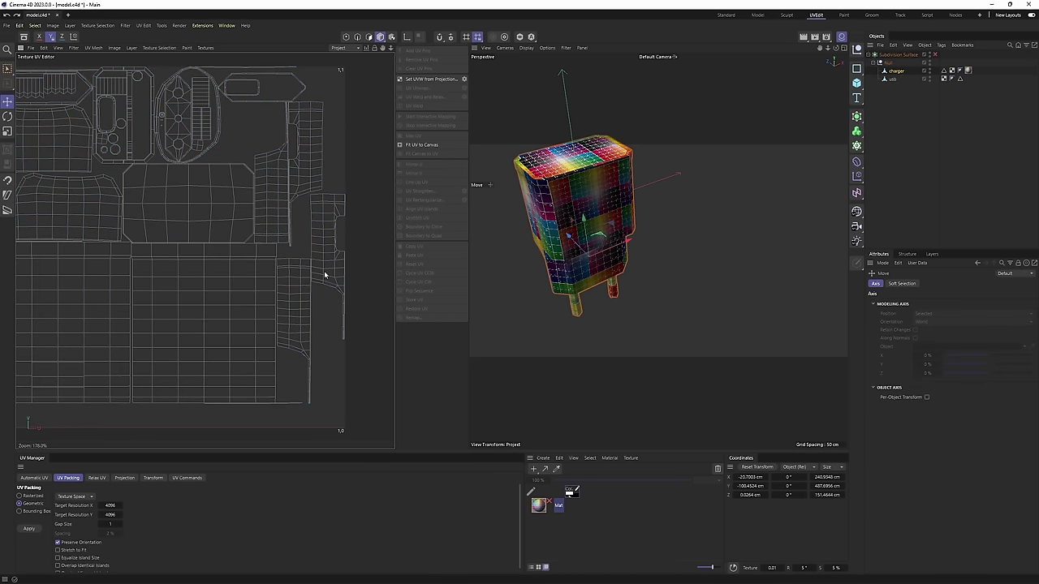
scroll(325, 275, down, 3)
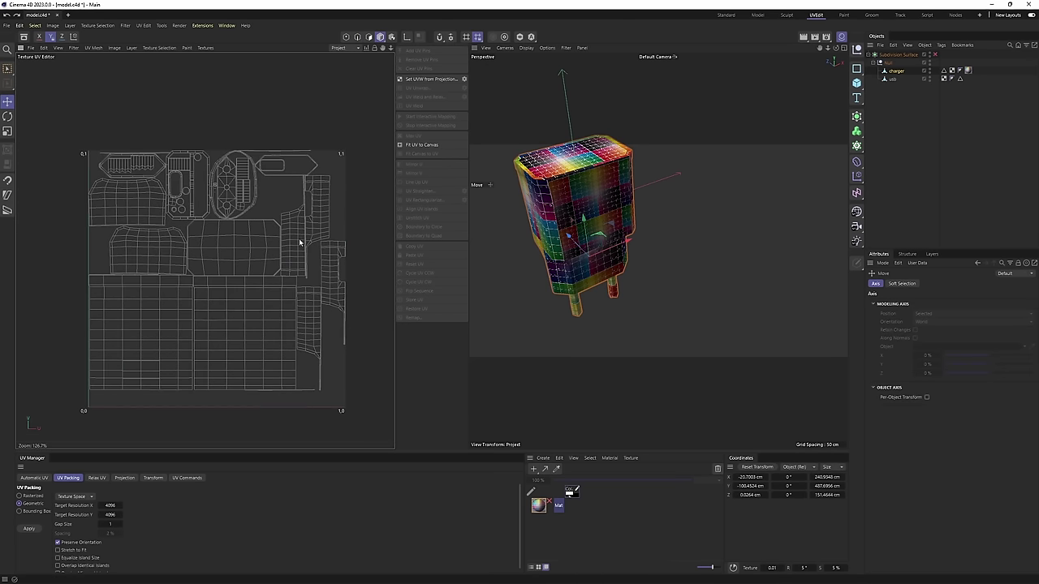
key(Return)
scroll(298, 241, down, 1)
alt+middle_drag(300, 241, 295, 200)
scroll(296, 195, up, 2)
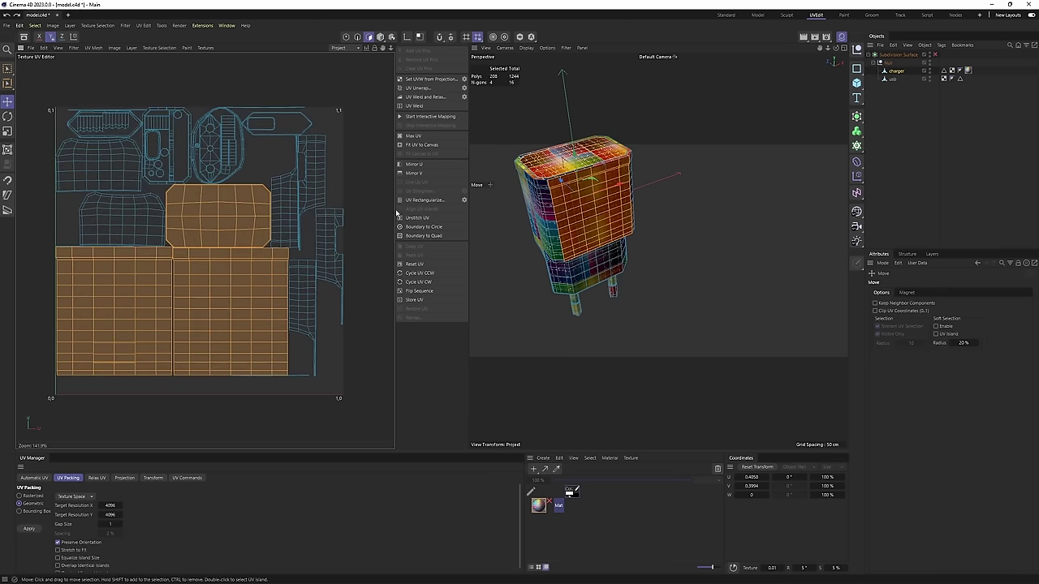
Move the checker material tag from the charger object onto the usb object.
click(893, 79)
alt+drag(580, 174, 617, 211)
scroll(646, 190, up, 10)
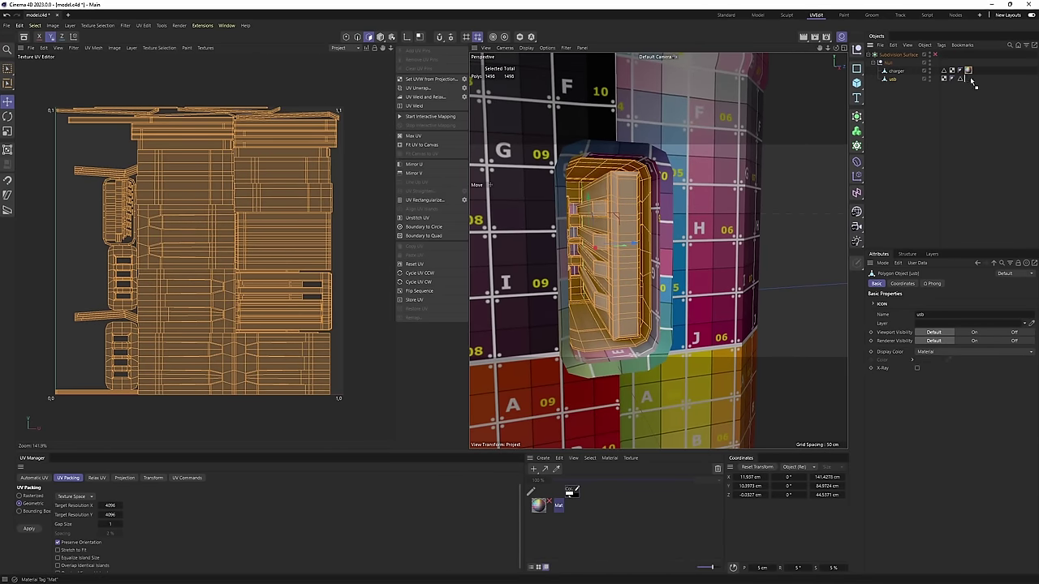
click(968, 79)
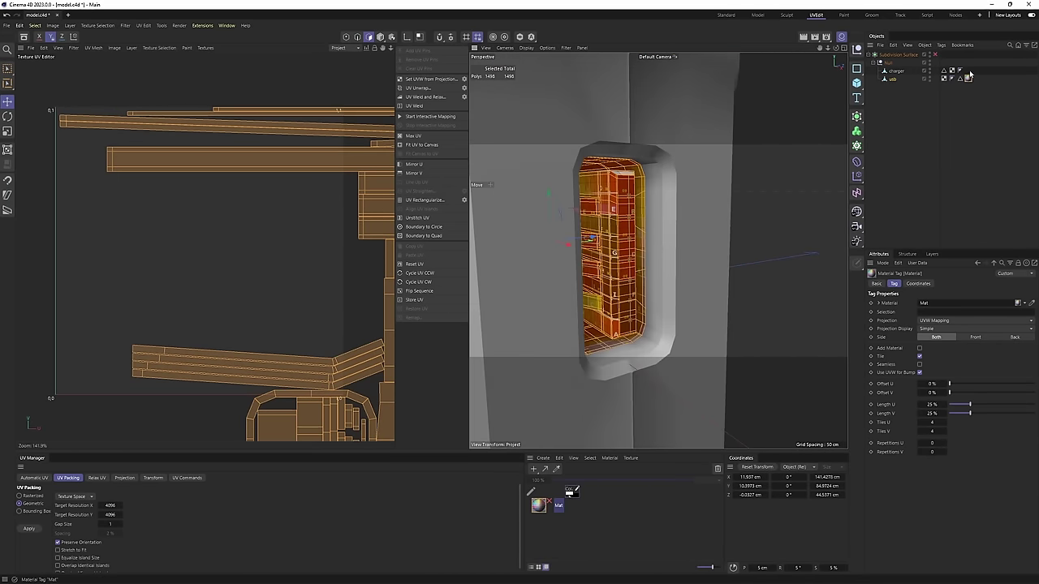
Examine the checker pattern on the USB socket's inner walls and contact block for distortion, and its UV layout.
scroll(614, 239, up, 5)
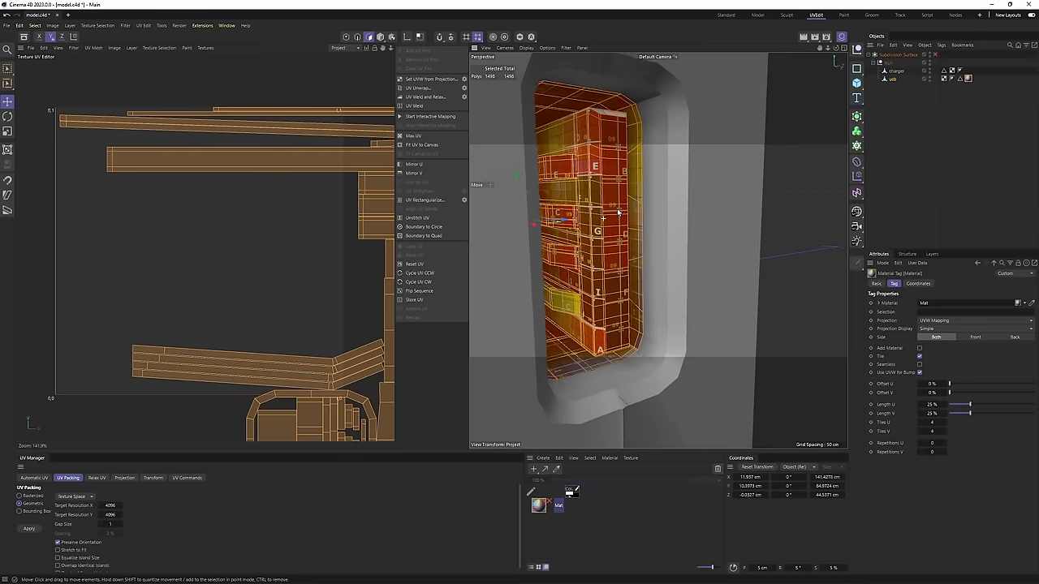
alt+drag(607, 208, 547, 186)
scroll(584, 258, up, 4)
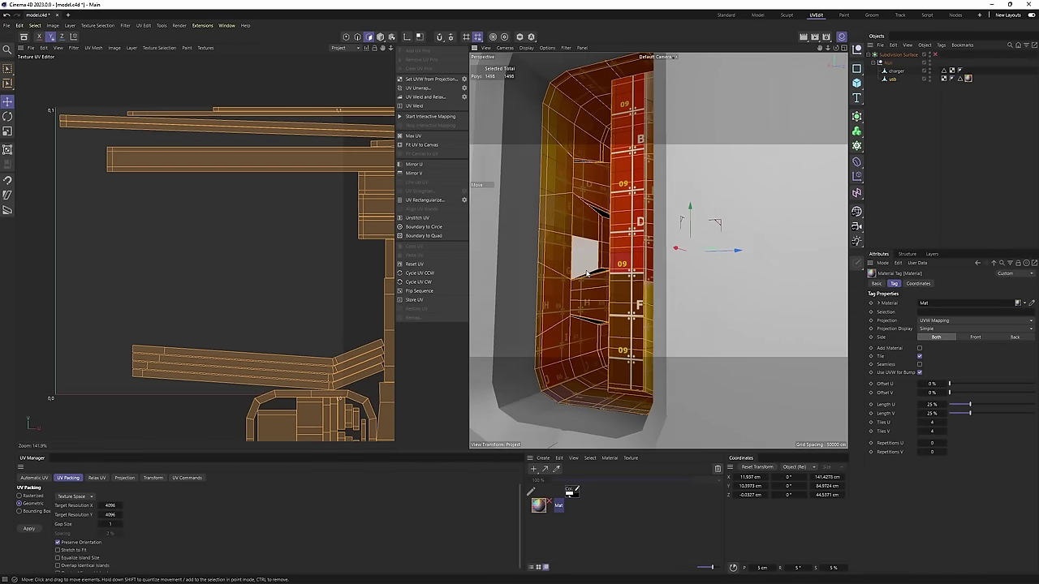
alt+drag(584, 259, 676, 171)
scroll(573, 276, up, 6)
scroll(600, 237, down, 6)
scroll(676, 171, down, 5)
scroll(258, 200, down, 5)
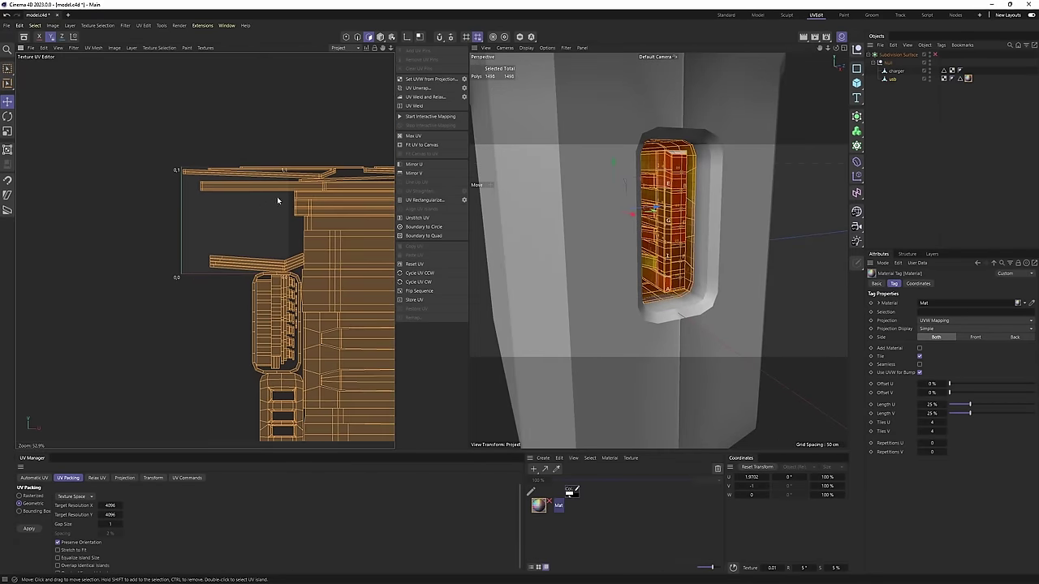
alt+middle_drag(279, 199, 255, 204)
Remove the checker material tag from the usb object.
click(980, 101)
click(969, 80)
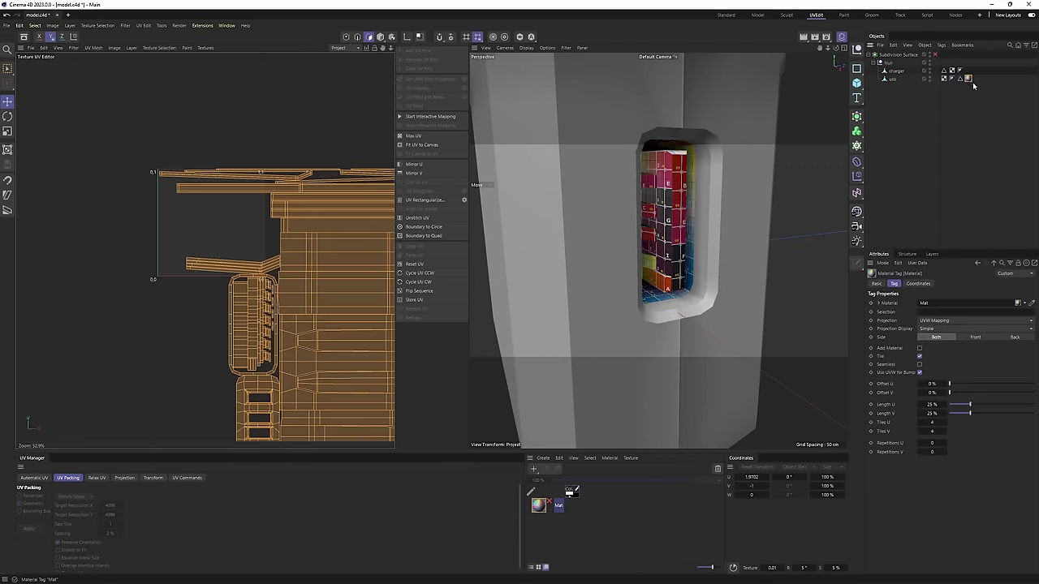
key(Delete)
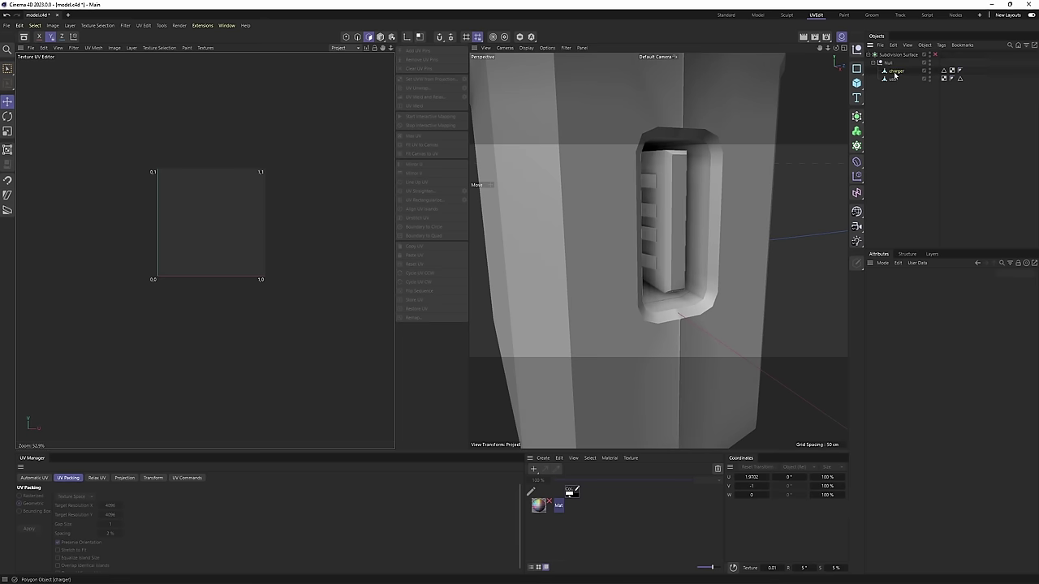
Display the whole charger model in Gouraud shading with its polygon lines.
click(895, 73)
click(892, 79)
key(Return)
scroll(655, 180, down, 6)
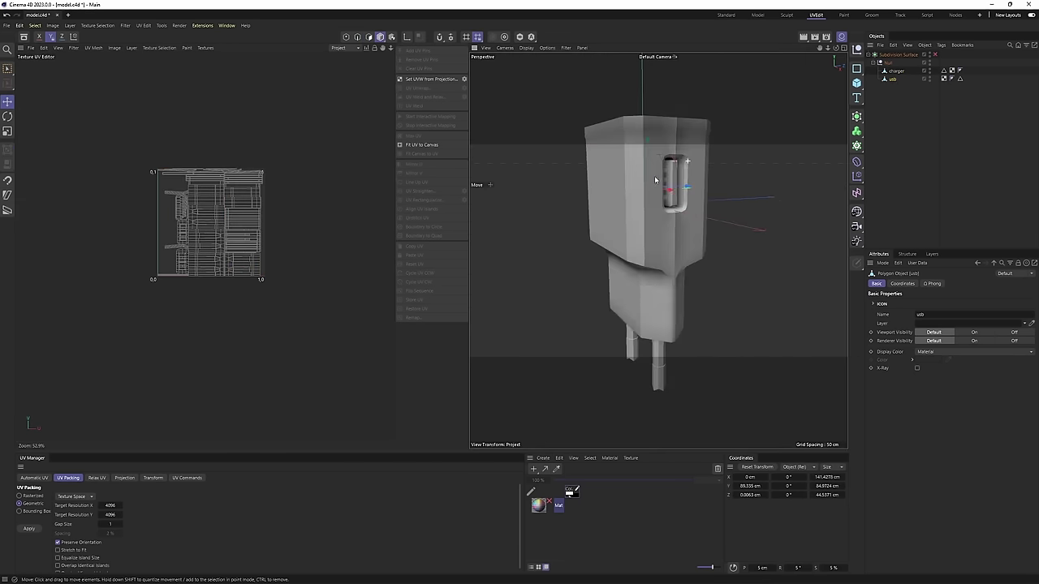
mouse_move(654, 180)
alt+mouse_down()
mouse_move(684, 181)
mouse_move(714, 152)
mouse_move(658, 197)
mouse_move(705, 216)
alt+mouse_up()
scroll(684, 181, up, 3)
key(n)
key(b)
scroll(684, 175, down, 1)
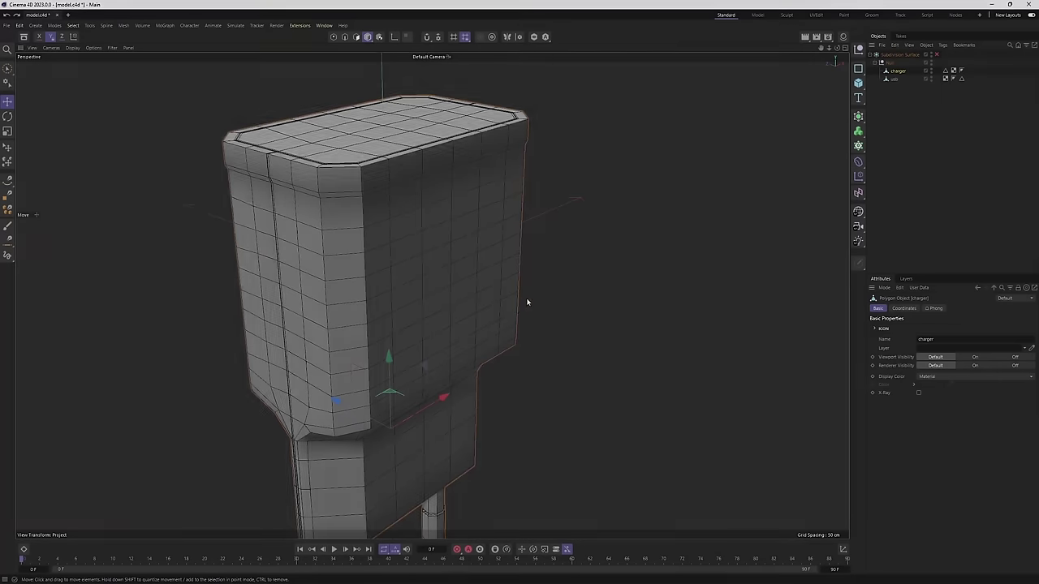
alt+drag(529, 301, 608, 220)
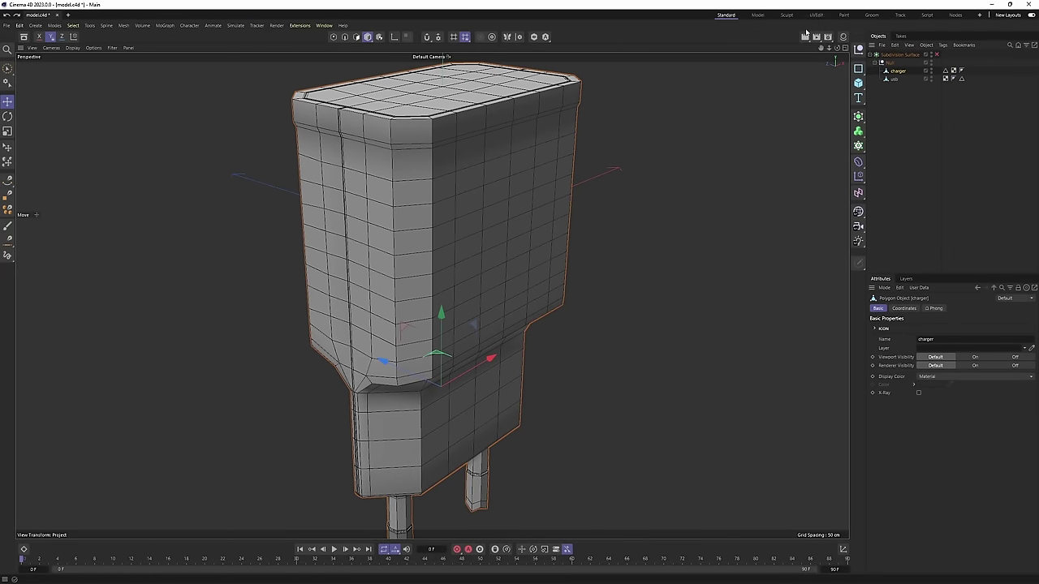
Return to the UVEdit layout and apply UV Terrace to the four selected polygons in the left body island.
click(815, 15)
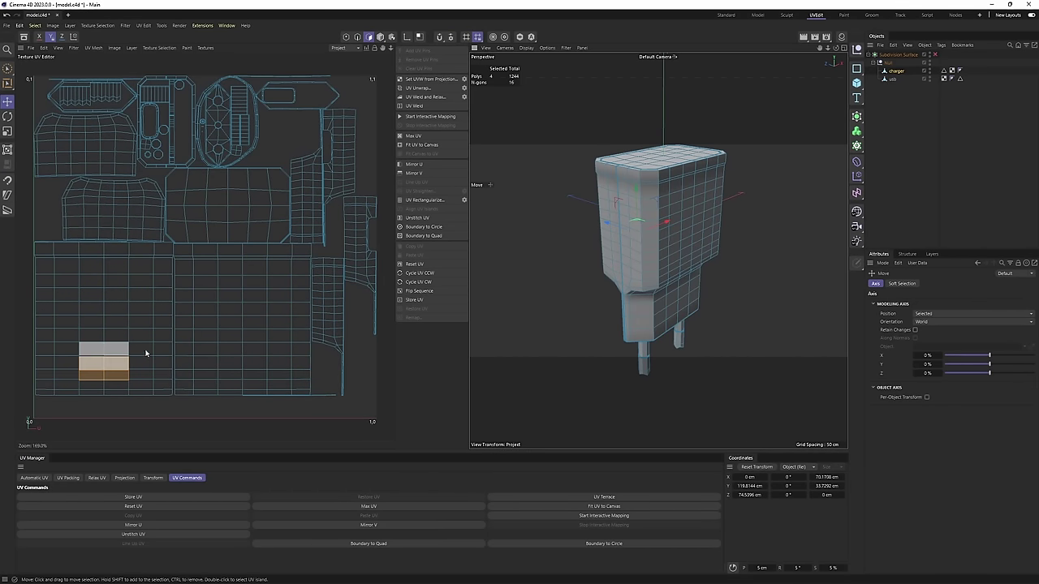
scroll(114, 356, up, 6)
alt+middle_drag(105, 360, 309, 220)
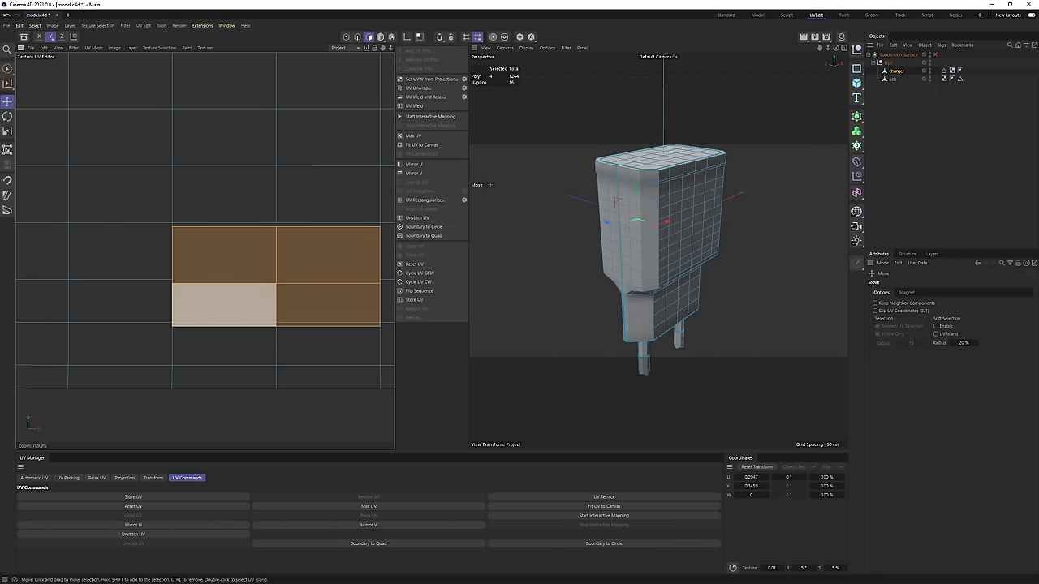
alt+middle_drag(227, 303, 153, 328)
scroll(216, 298, down, 1)
mouse_move(227, 301)
mouse_down()
mouse_move(197, 331)
mouse_move(216, 337)
mouse_move(264, 308)
mouse_move(219, 302)
mouse_up()
key(ctrl+z)
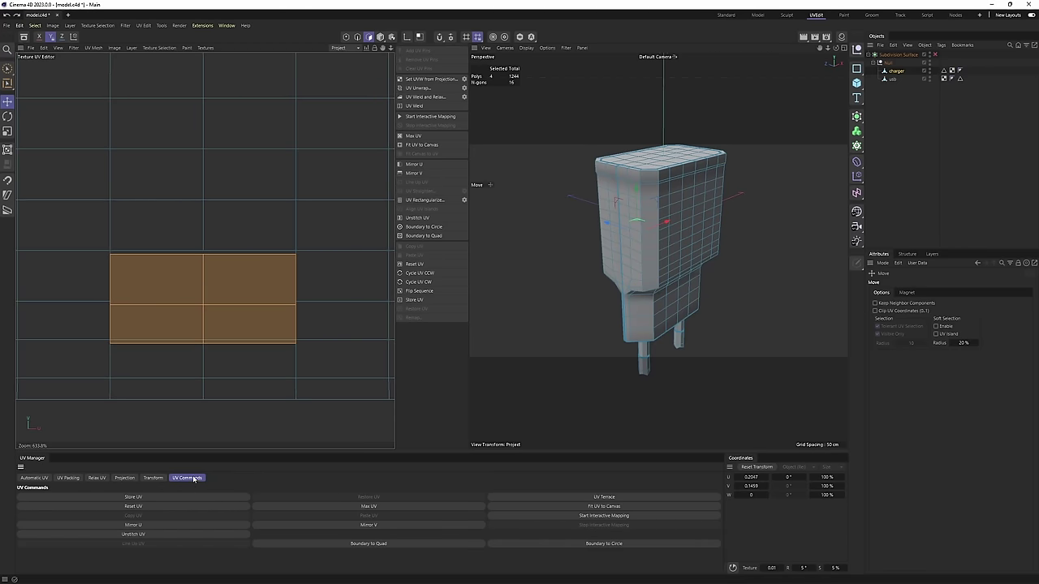
click(604, 496)
scroll(225, 290, down, 6)
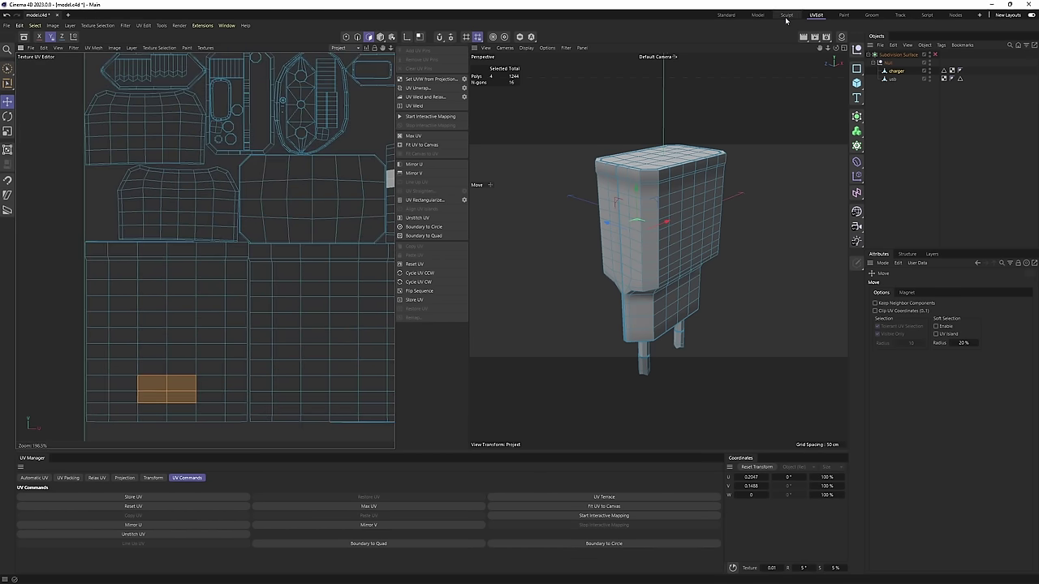
Switch to the Paint layout and dock the Texture view beside the 3D viewport.
click(846, 16)
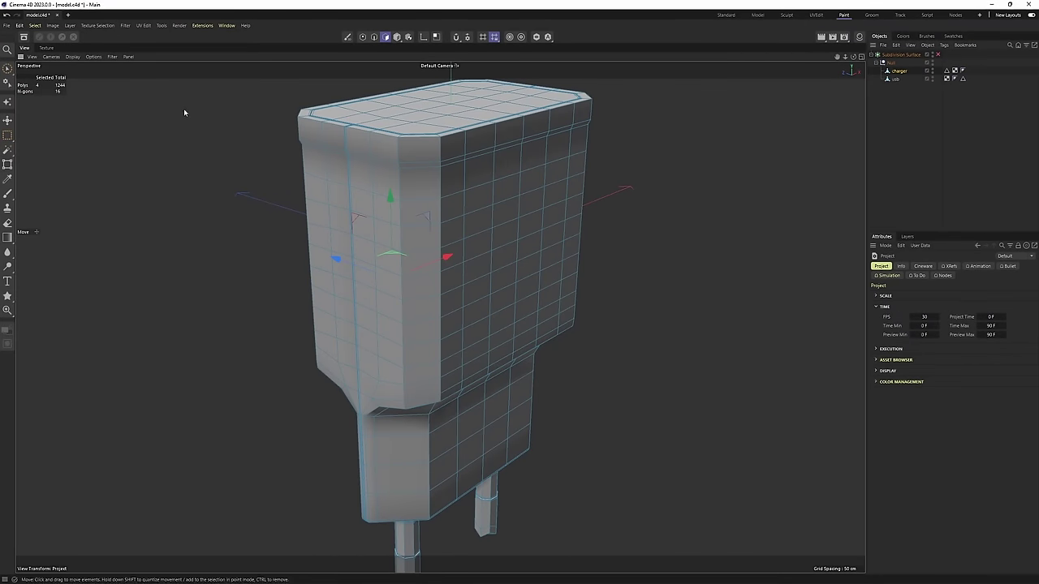
click(46, 47)
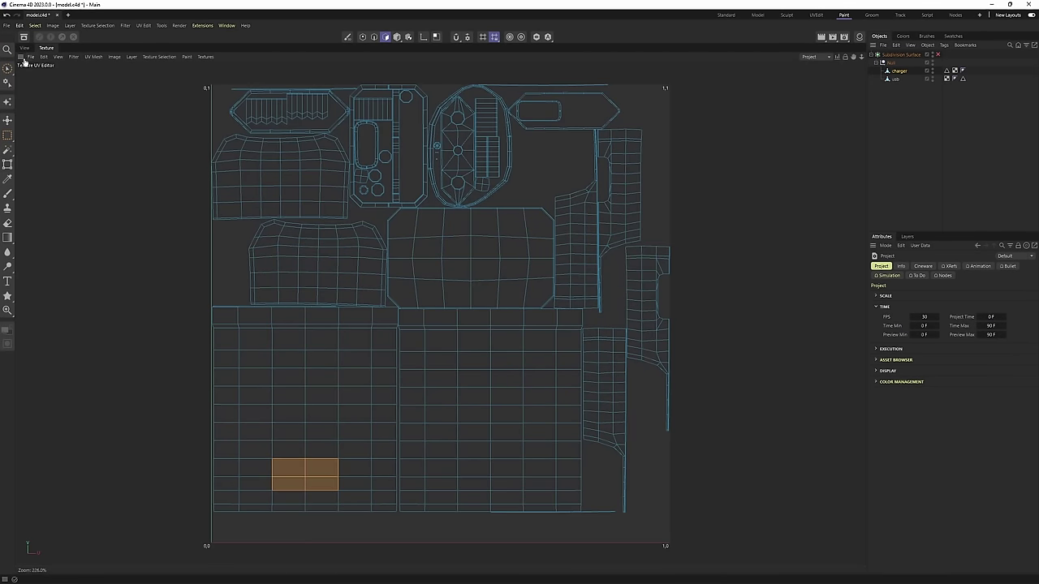
click(22, 57)
click(43, 65)
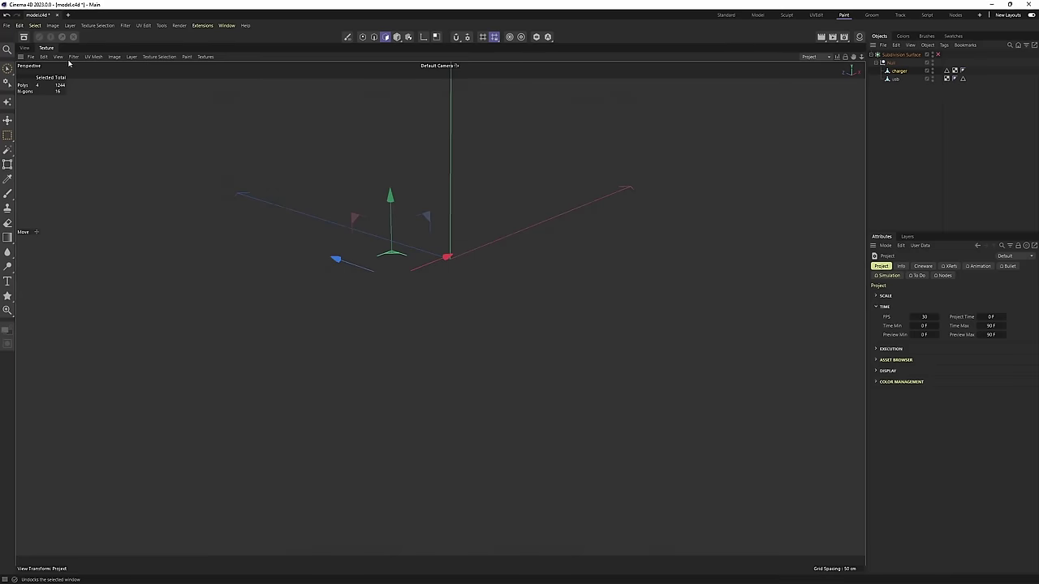
drag(72, 54, 852, 213)
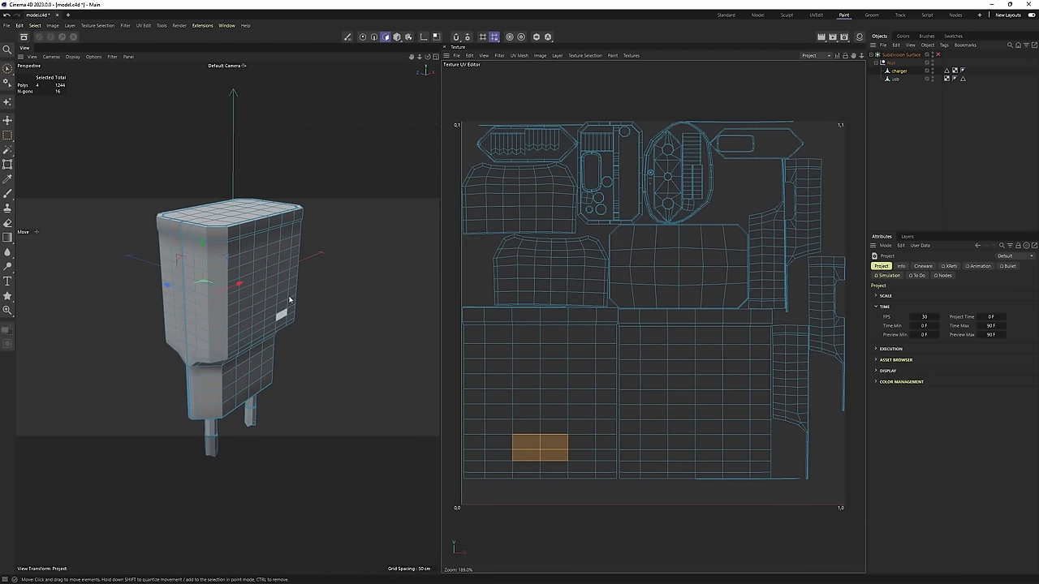
Put the charger in model mode and start the BodyPaint 3D Setup Wizard.
alt+drag(281, 297, 311, 283)
scroll(250, 258, up, 2)
scroll(251, 258, up, 2)
click(396, 37)
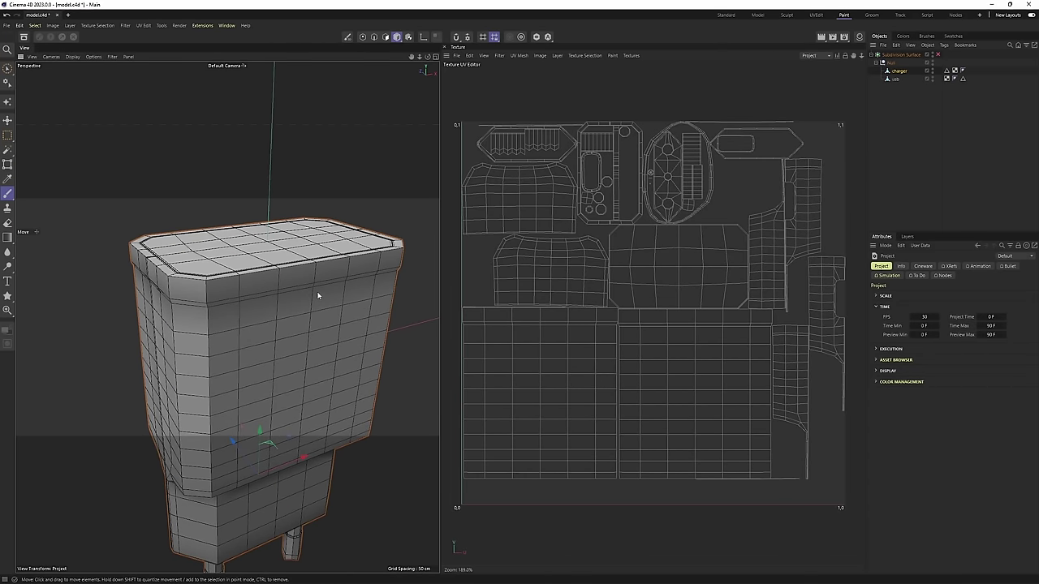
click(8, 103)
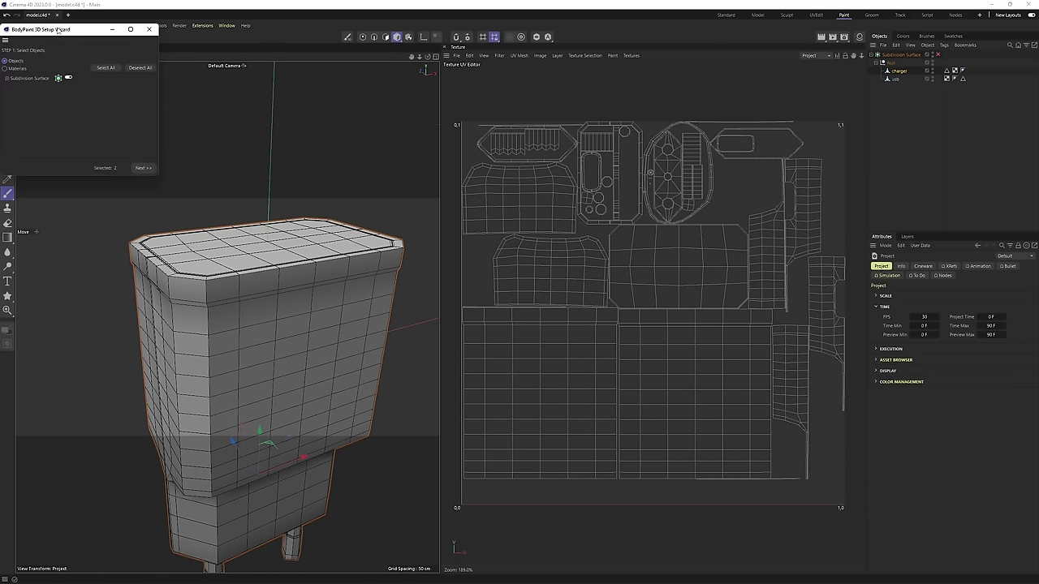
drag(58, 30, 206, 123)
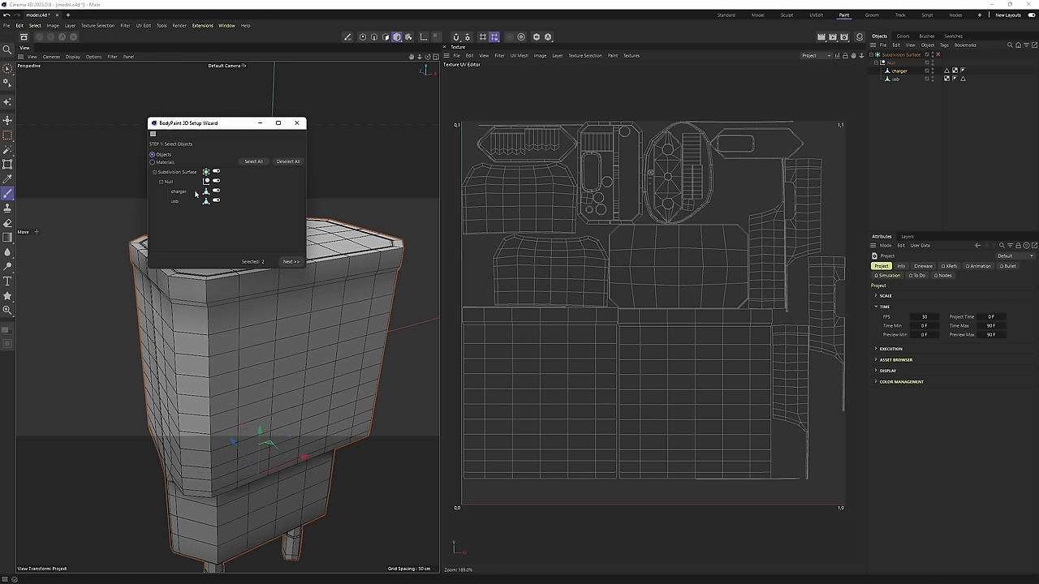
Limit the paint setup to the charger object, with Recalculate UV off and Single Material Mode on.
click(288, 162)
click(294, 263)
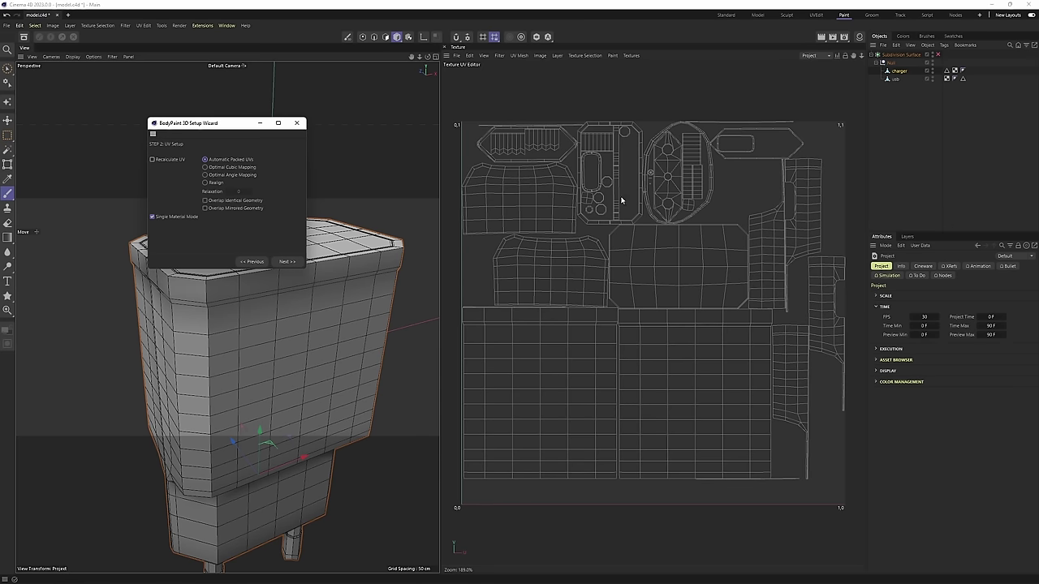
click(287, 262)
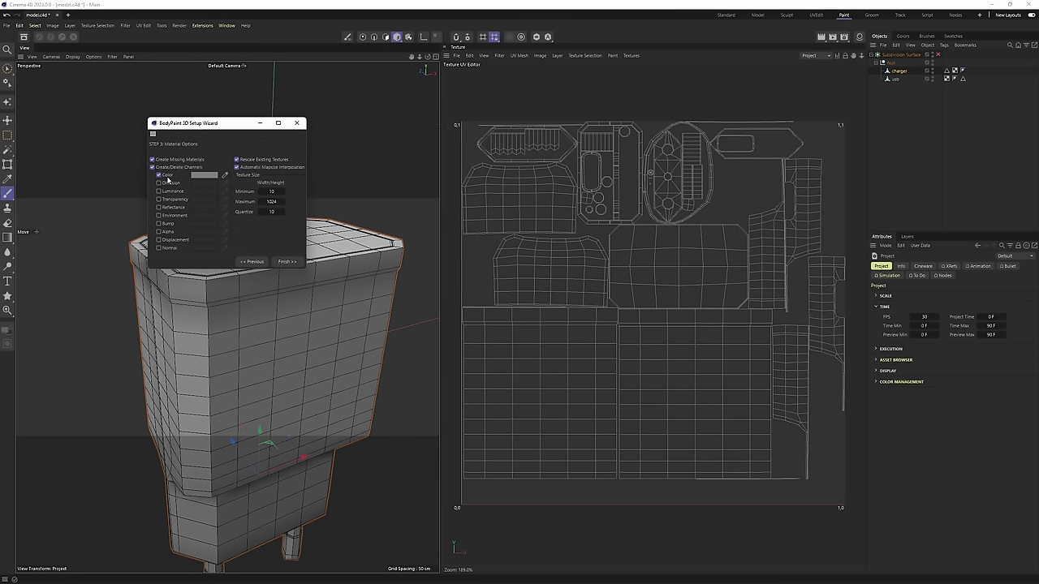
Add a Bump channel, set the minimum and maximum texture size to 4089, and finish the paint setup.
click(159, 224)
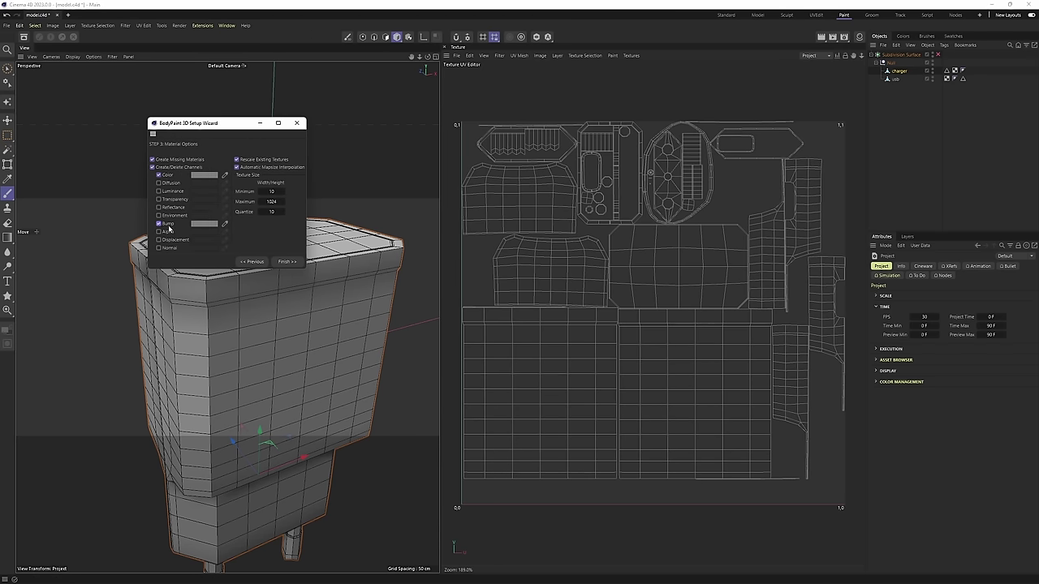
click(268, 191)
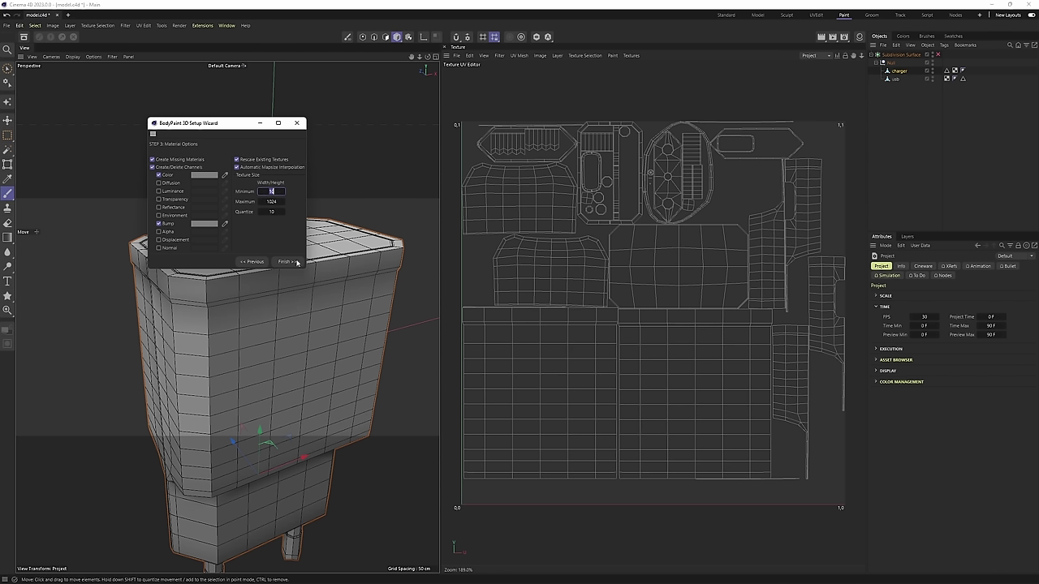
text(30)
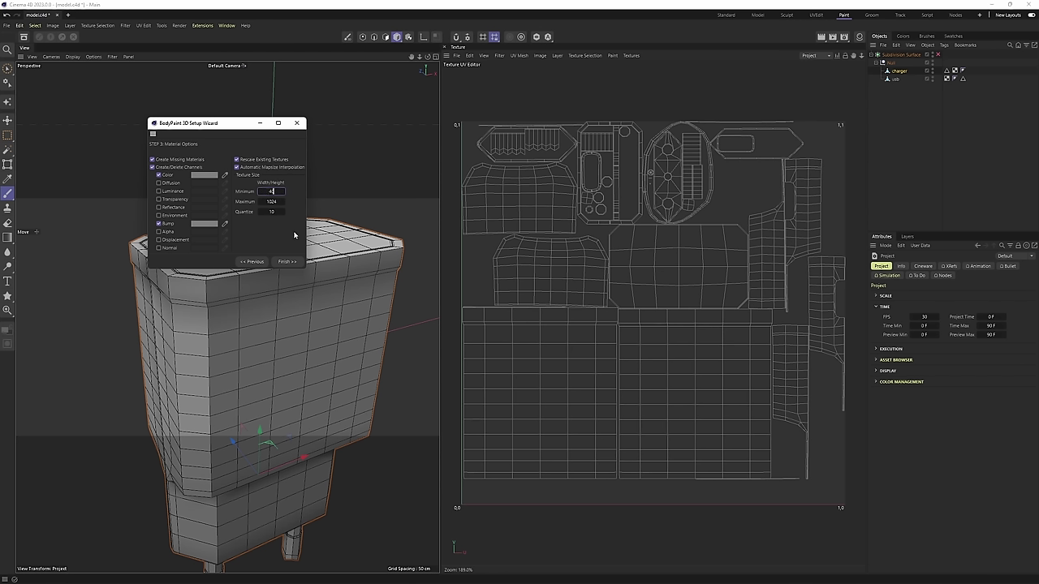
key(Tab)
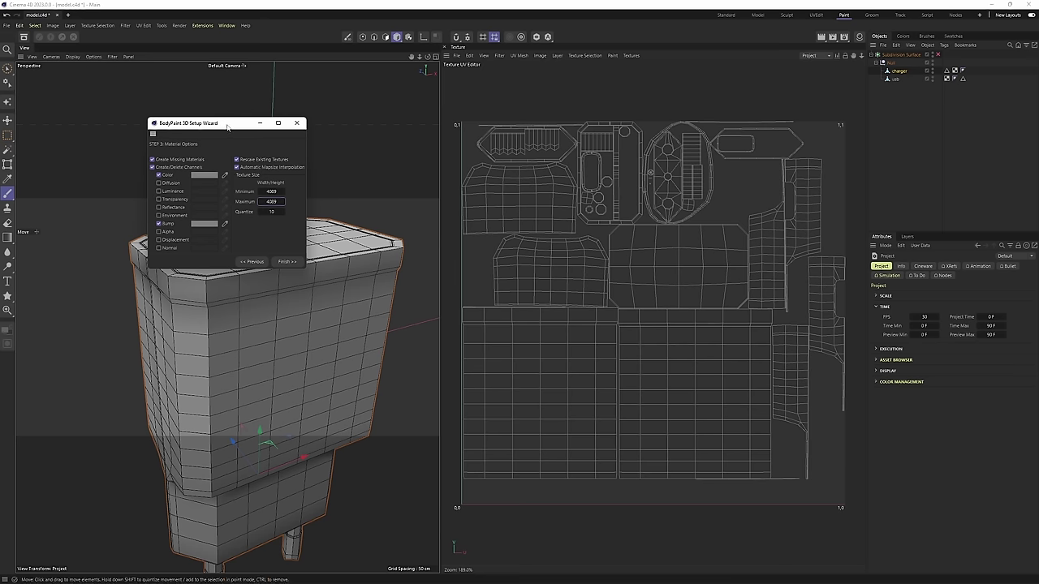
drag(227, 124, 237, 113)
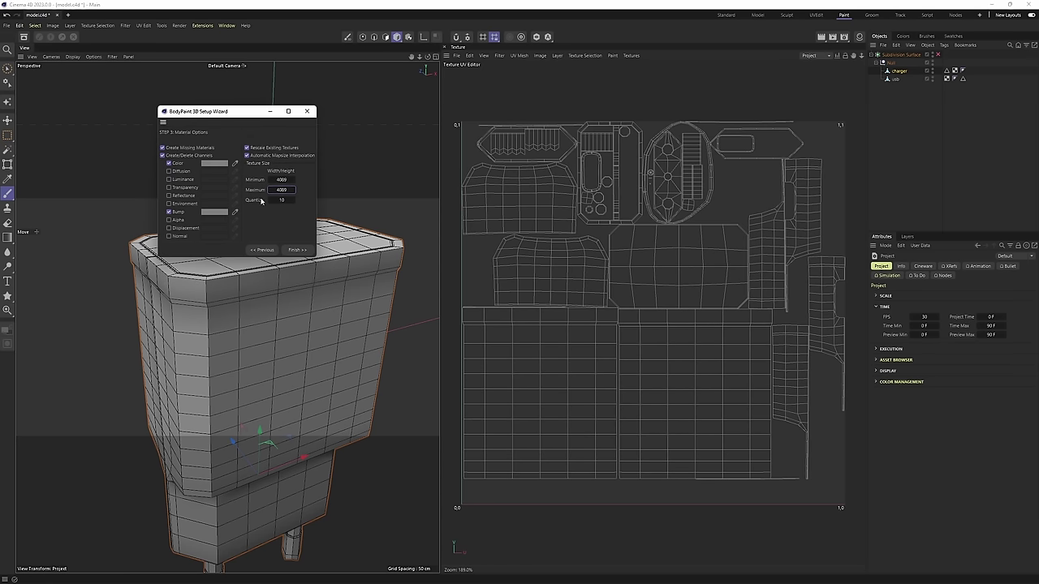
click(298, 250)
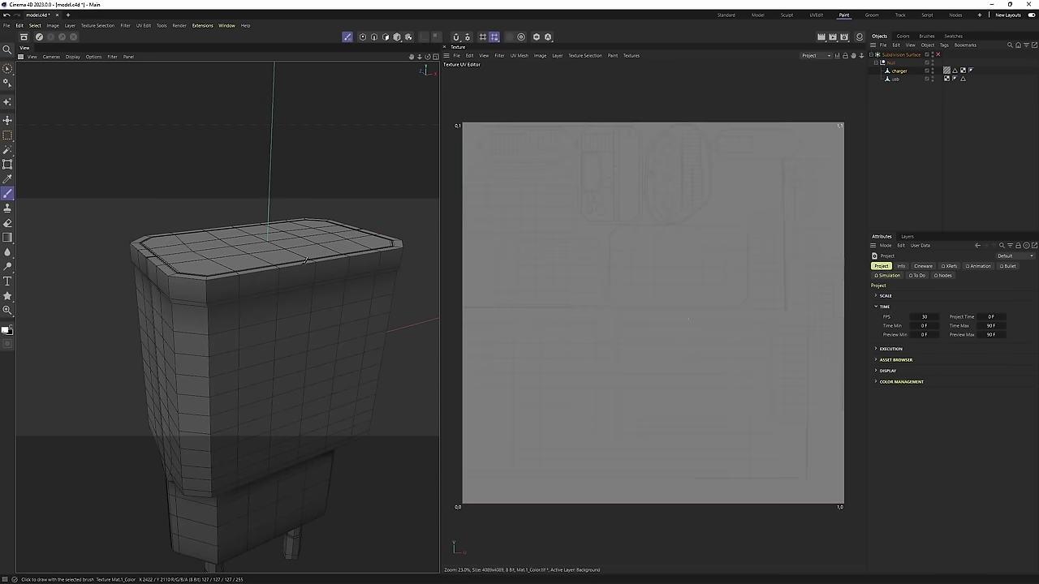
Paint looping white test strokes over the charger's front body face and the edge of its top cap.
scroll(305, 284, down, 2)
mouse_move(290, 328)
mouse_down()
mouse_move(302, 323)
mouse_move(243, 357)
mouse_move(252, 325)
mouse_move(261, 384)
mouse_move(282, 353)
mouse_up()
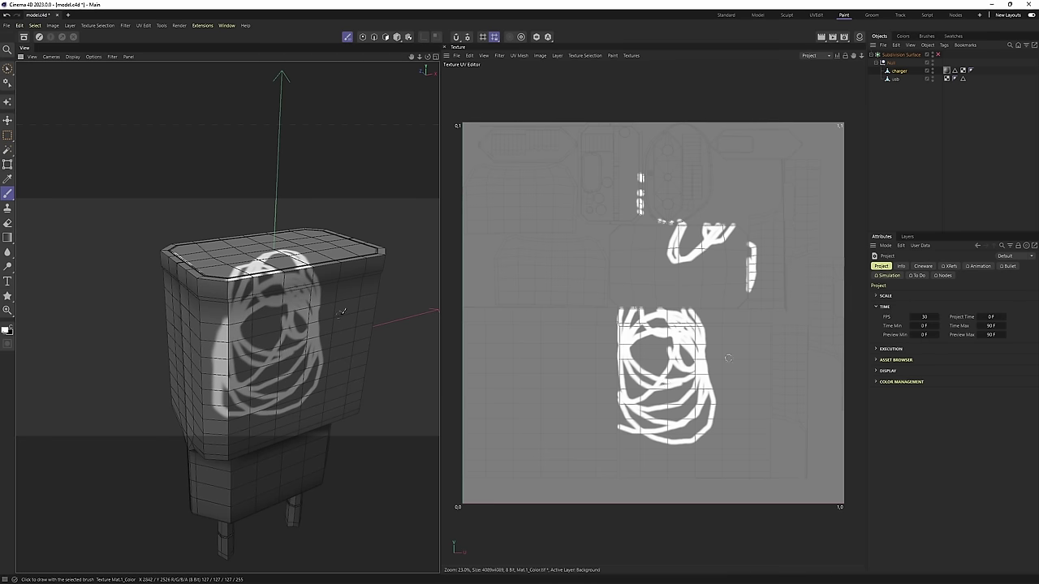
Undo the white test strokes painted on the charger.
key(ctrl+z)
mouse_move(344, 313)
alt+mouse_down()
mouse_move(227, 317)
mouse_move(294, 267)
mouse_move(287, 294)
mouse_move(357, 260)
alt+mouse_up()
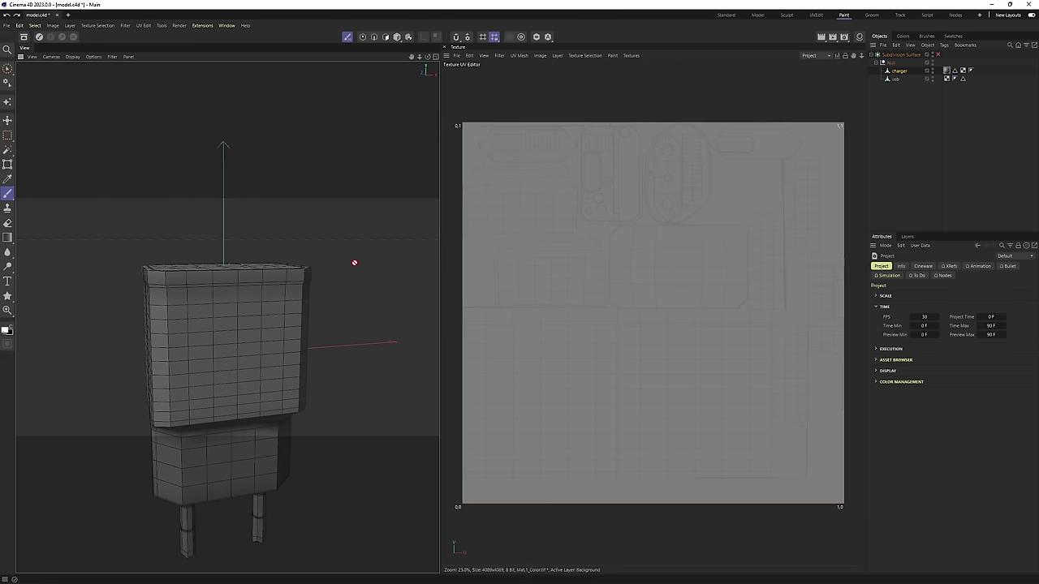
Switch to Photoshop and isolate the Adaptive Fast Charging artwork in textures.psd by hiding Layer 4 and Layer 5.
key(alt+Tab)
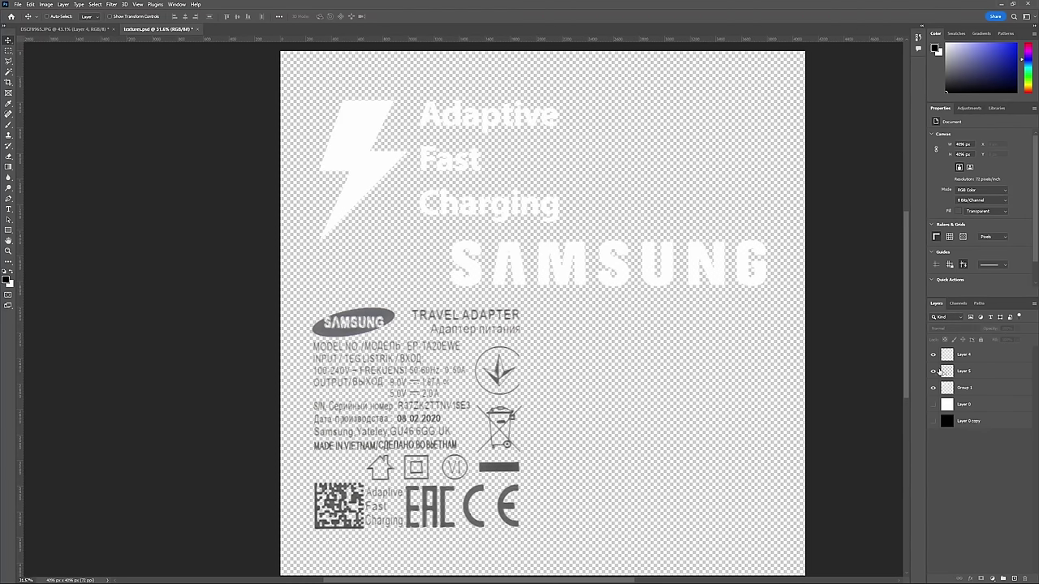
drag(935, 361, 932, 385)
click(933, 389)
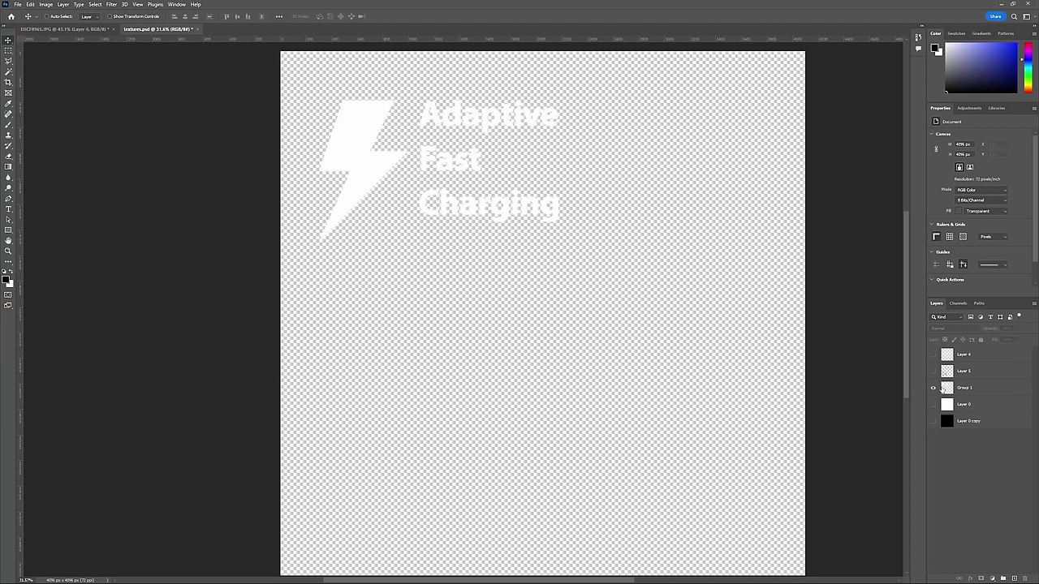
click(943, 388)
click(933, 371)
click(934, 372)
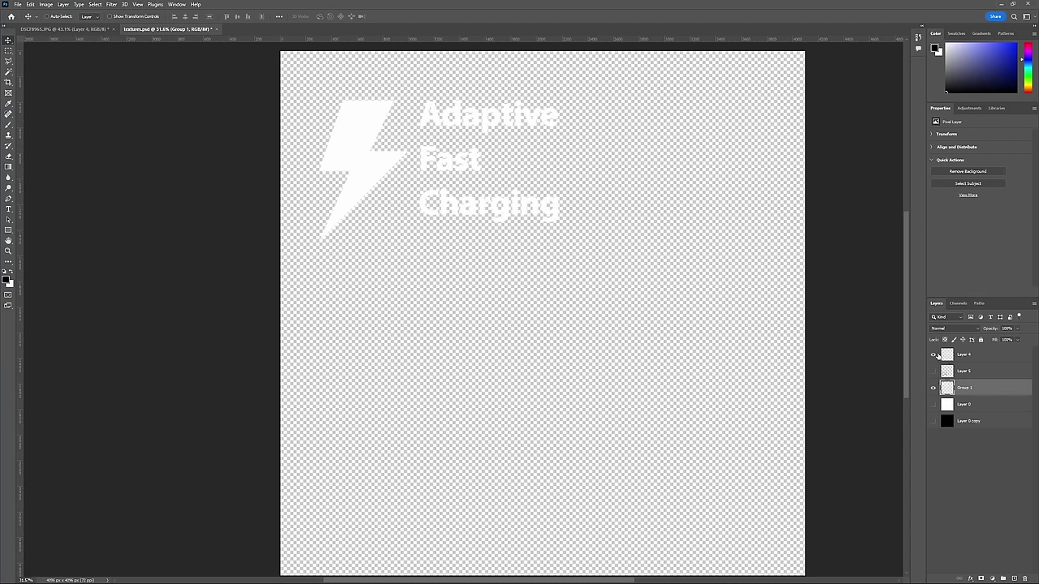
Show the SAMSUNG lettering on Layer 4 and move that layer below Layer 5.
click(933, 354)
drag(951, 356, 951, 379)
alt+scroll(461, 174, up, 4)
alt+scroll(490, 174, down, 1)
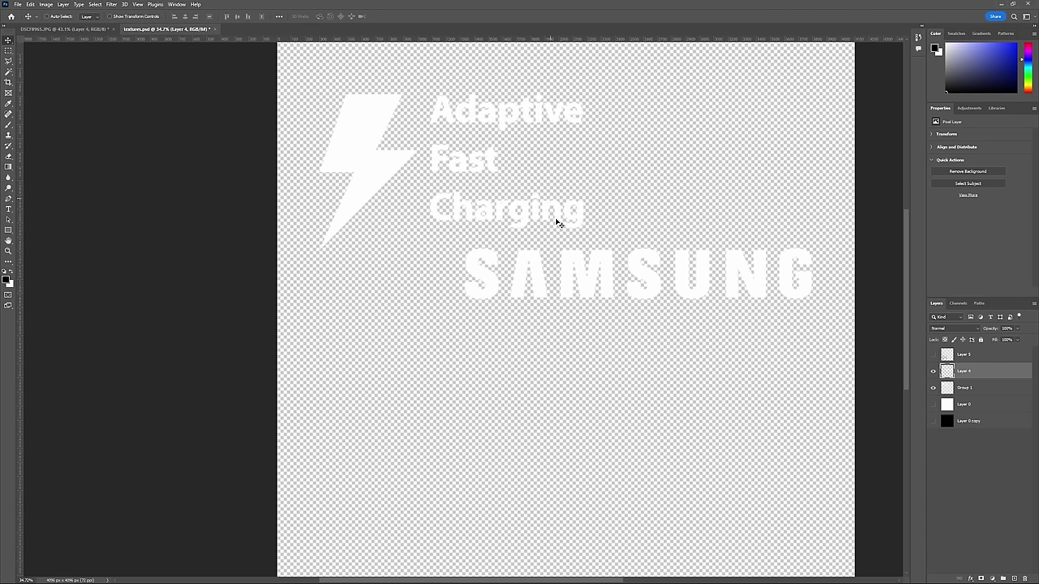
Show and select Layer 5 in textures.psd, and examine the travel adapter label up close.
click(932, 354)
click(966, 355)
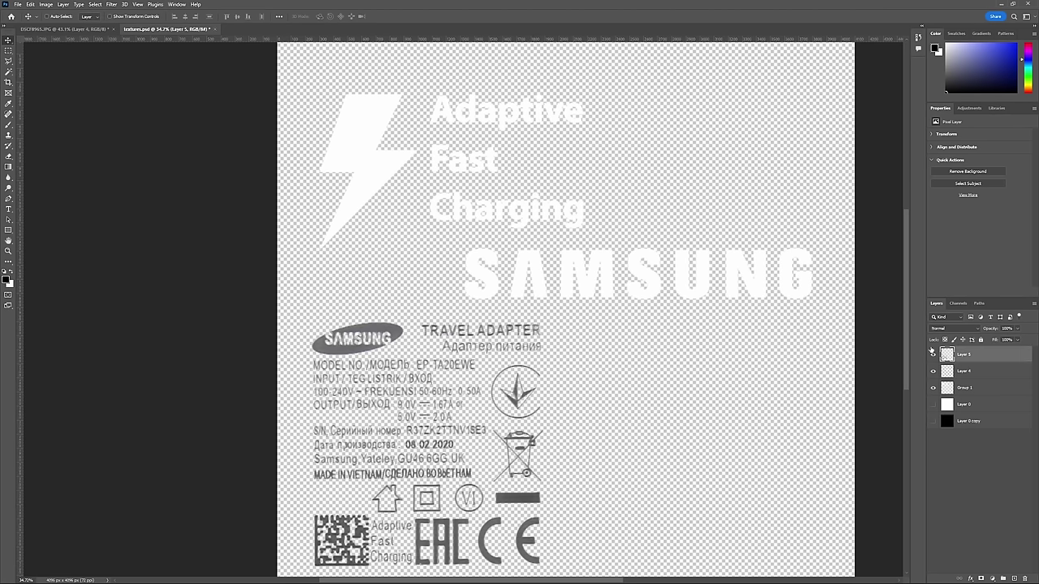
scroll(443, 323, down, 1)
alt+scroll(444, 323, down, 1)
alt+scroll(444, 323, up, 1)
scroll(444, 323, down, 1)
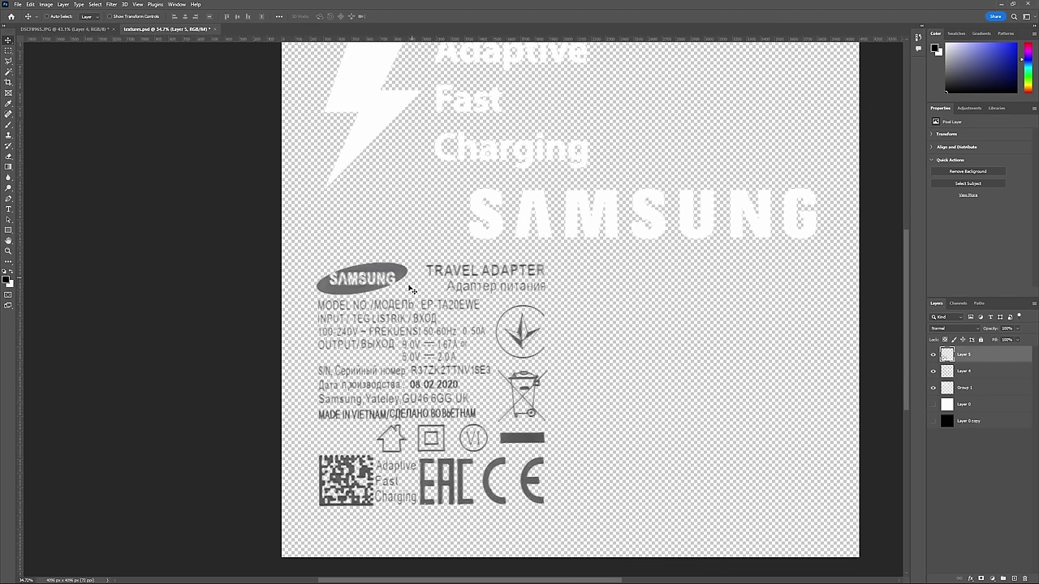
alt+scroll(513, 313, up, 1)
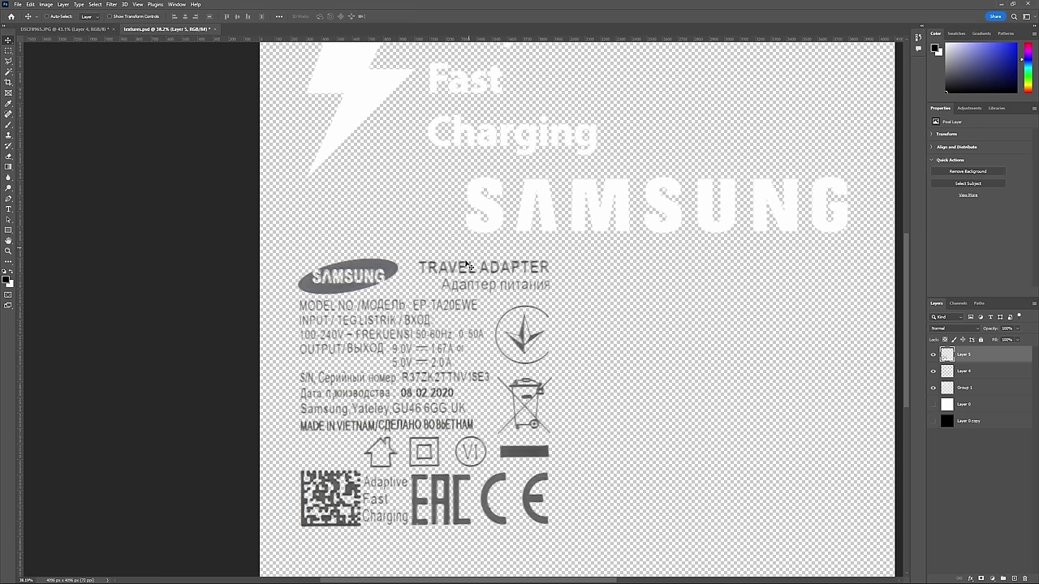
In DSCF8965.JPG, try raising the label layer's Blend If highlight limits for This Layer, discard the change and return to textures.psd.
key(ctrl+Tab)
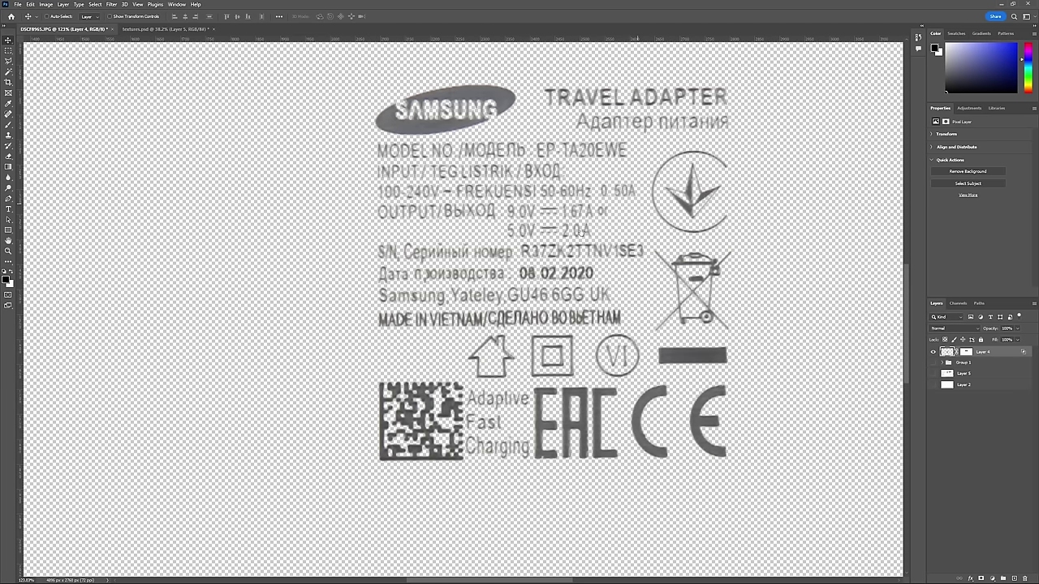
drag(761, 232, 692, 277)
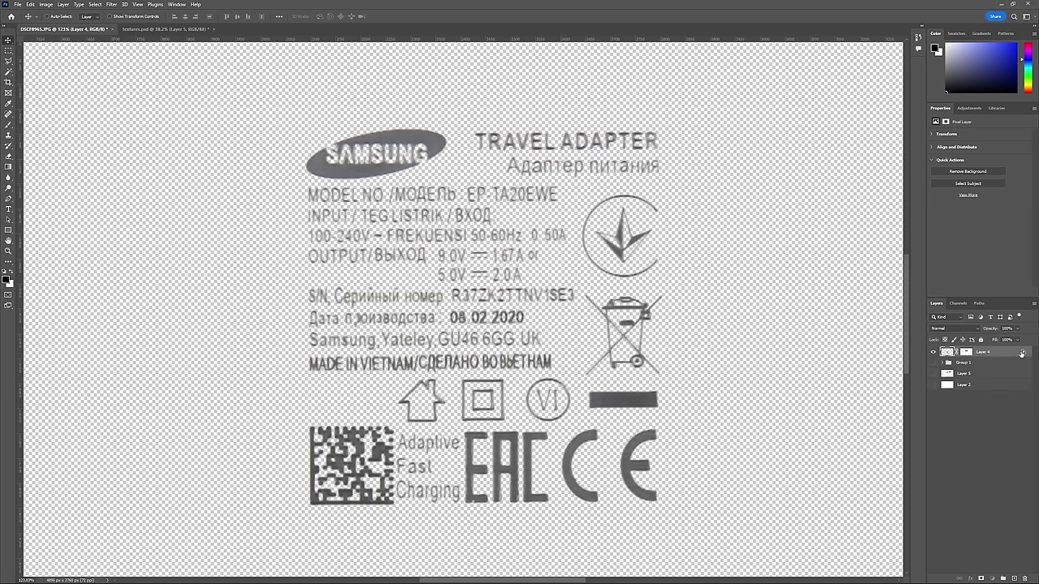
double_click(1021, 353)
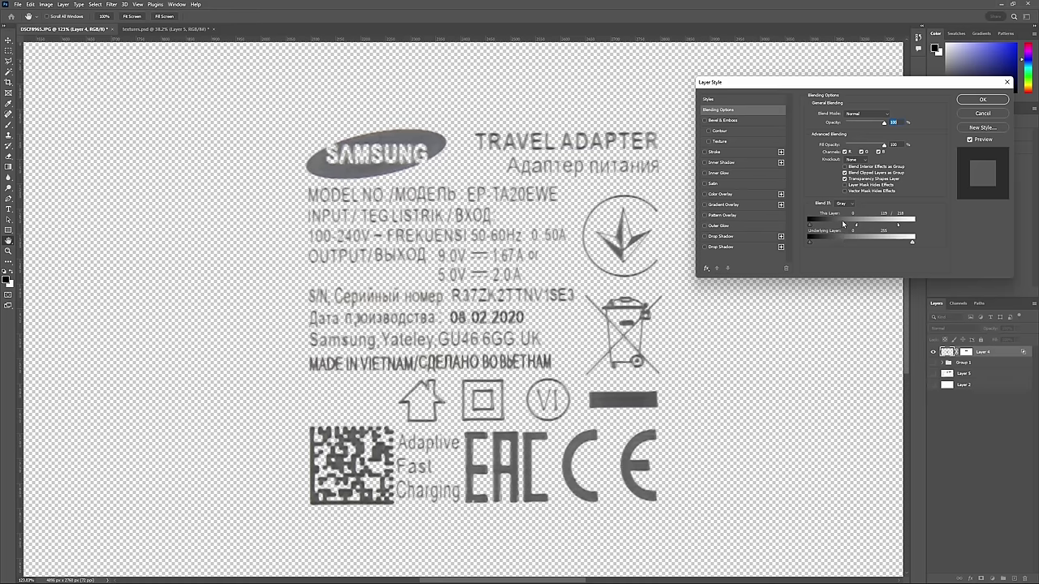
mouse_move(854, 224)
mouse_down()
mouse_move(913, 224)
mouse_move(859, 229)
mouse_move(870, 230)
mouse_up()
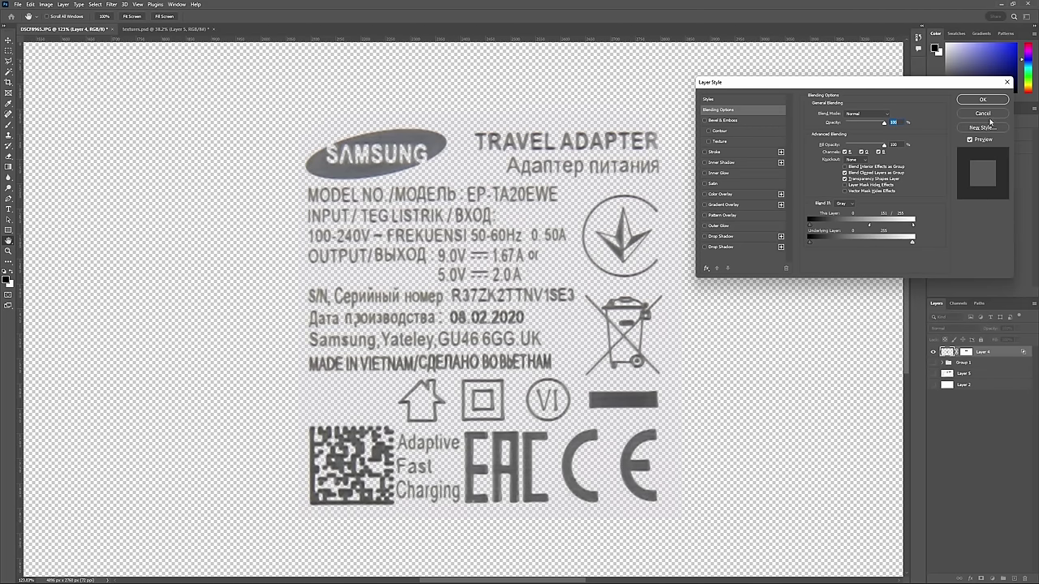
click(980, 117)
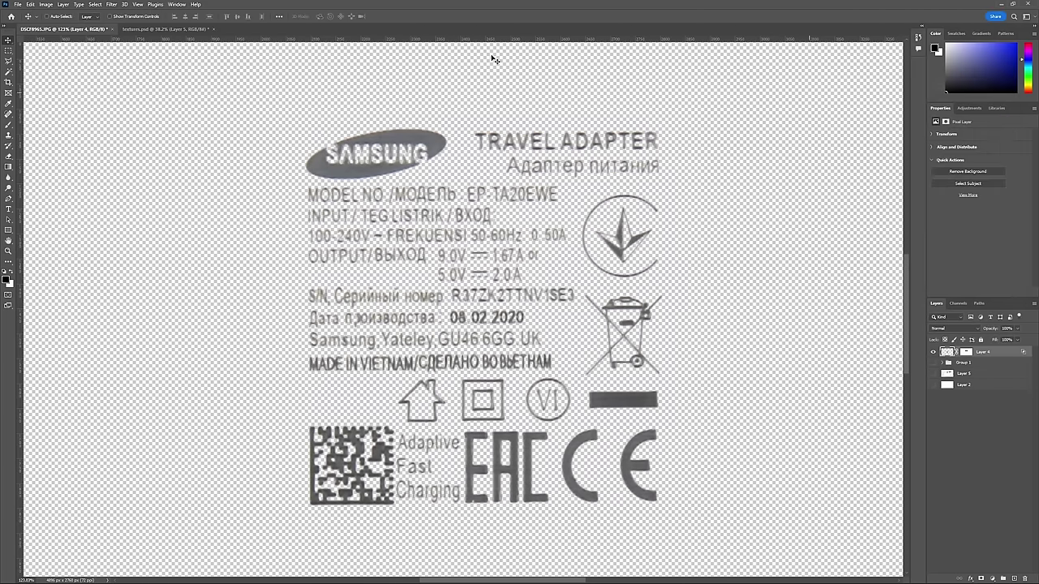
key(ctrl+Tab)
alt+scroll(502, 276, up, 3)
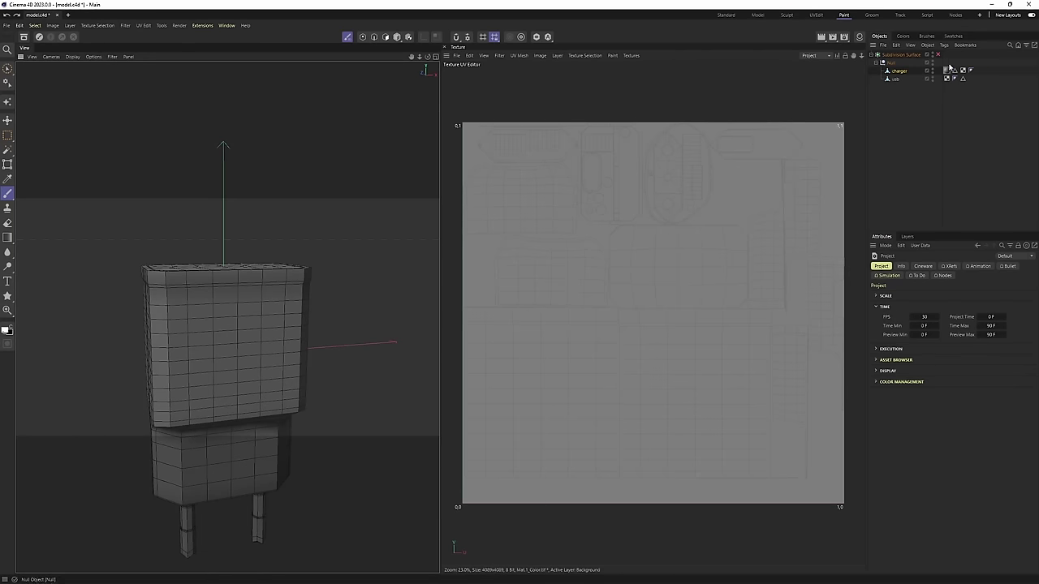
Switch back to Cinema 4D and view the Mat.1_Bump.tif and Mat.1_Color.tif textures in the UV editor.
click(631, 55)
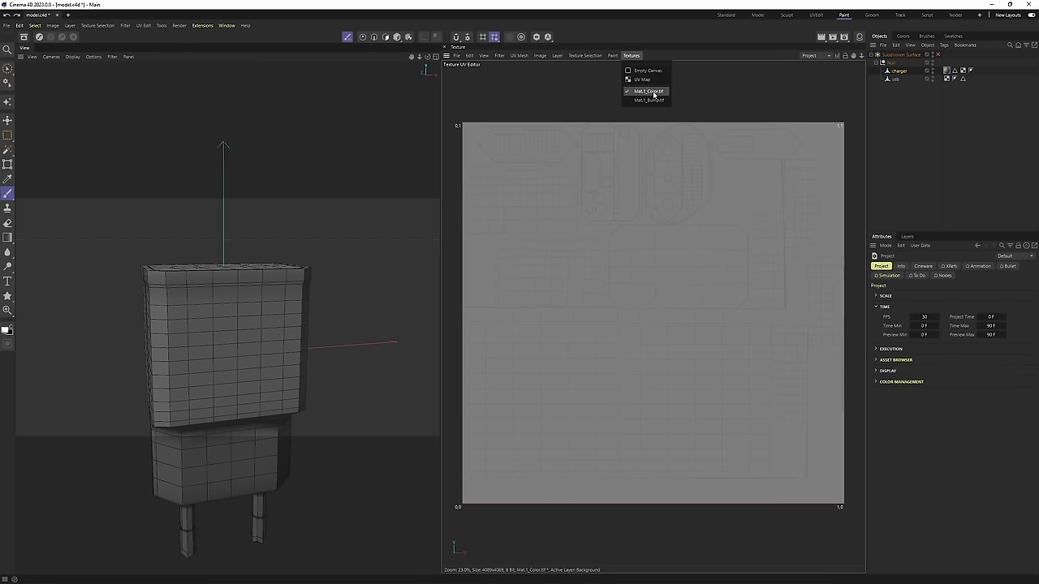
click(654, 92)
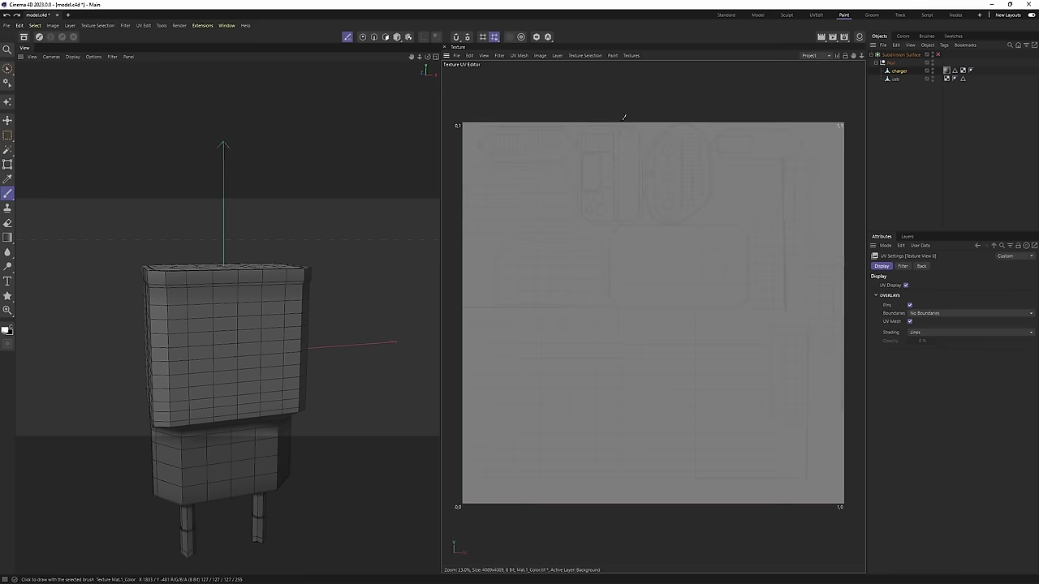
click(632, 55)
click(647, 100)
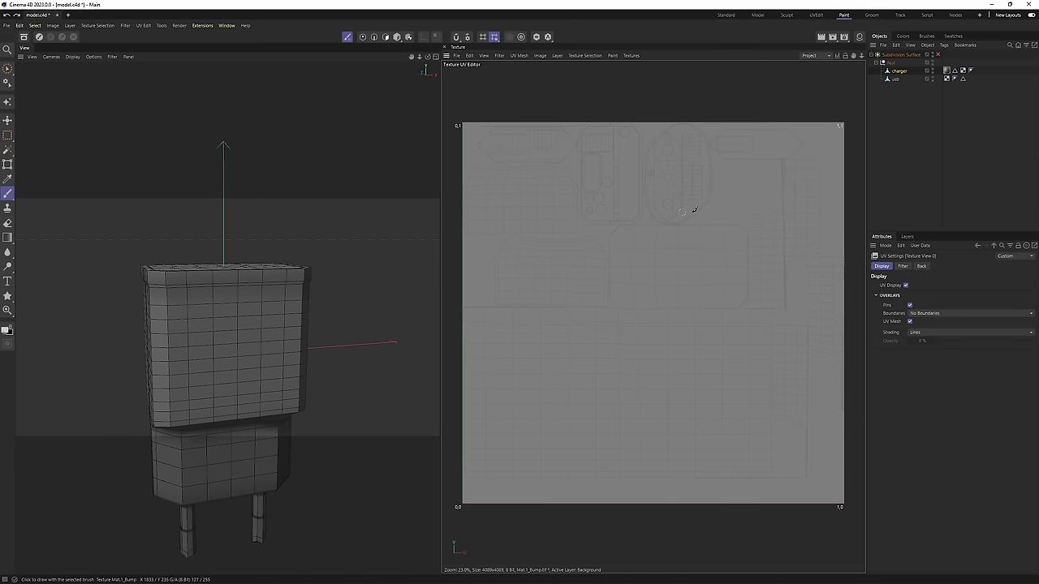
click(631, 56)
click(648, 91)
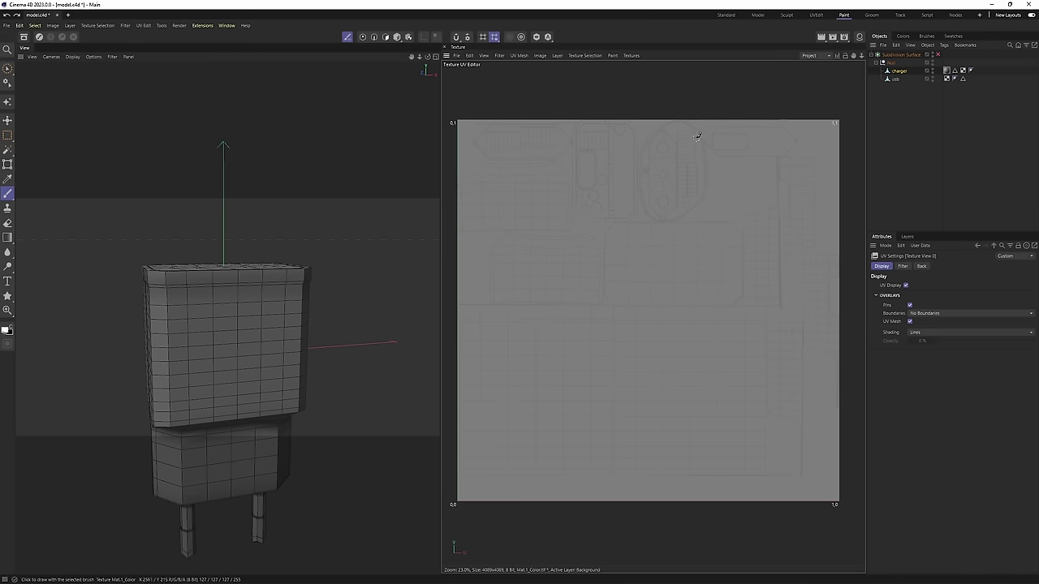
Open textures.psd from the image_plane folder as a texture in the UV editor and display its layer list.
click(457, 55)
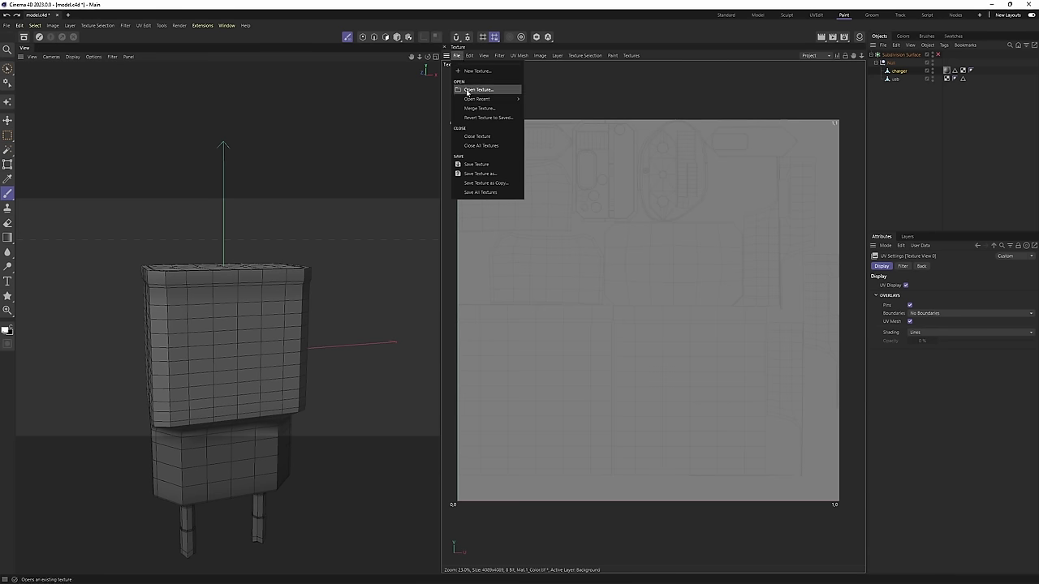
click(491, 93)
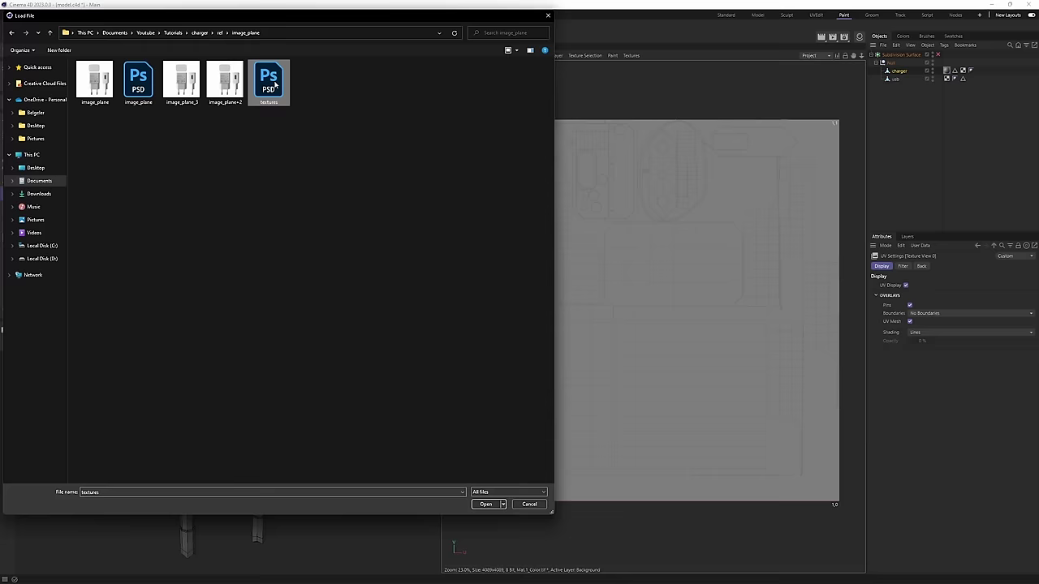
double_click(273, 87)
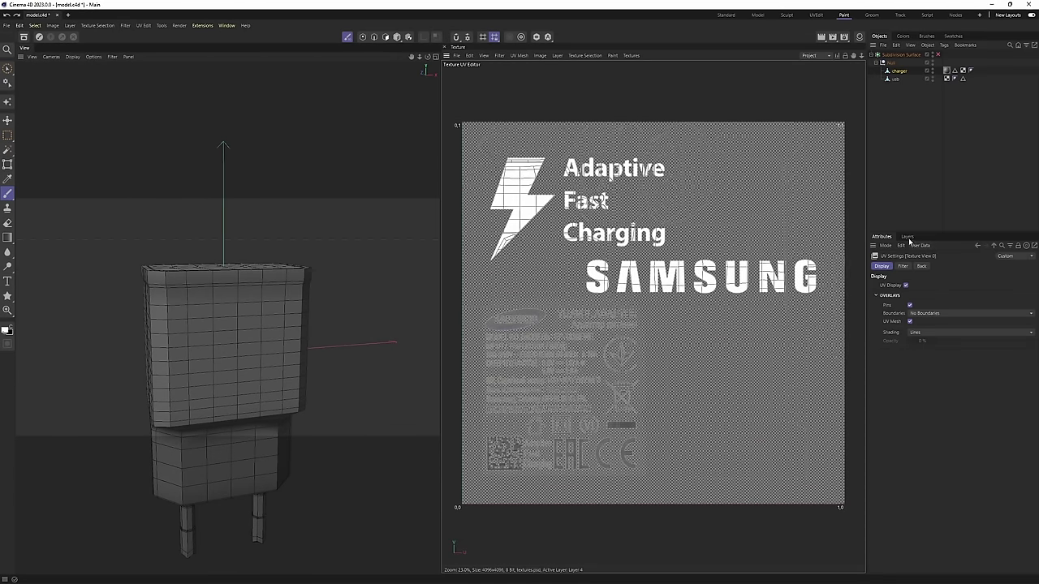
click(907, 236)
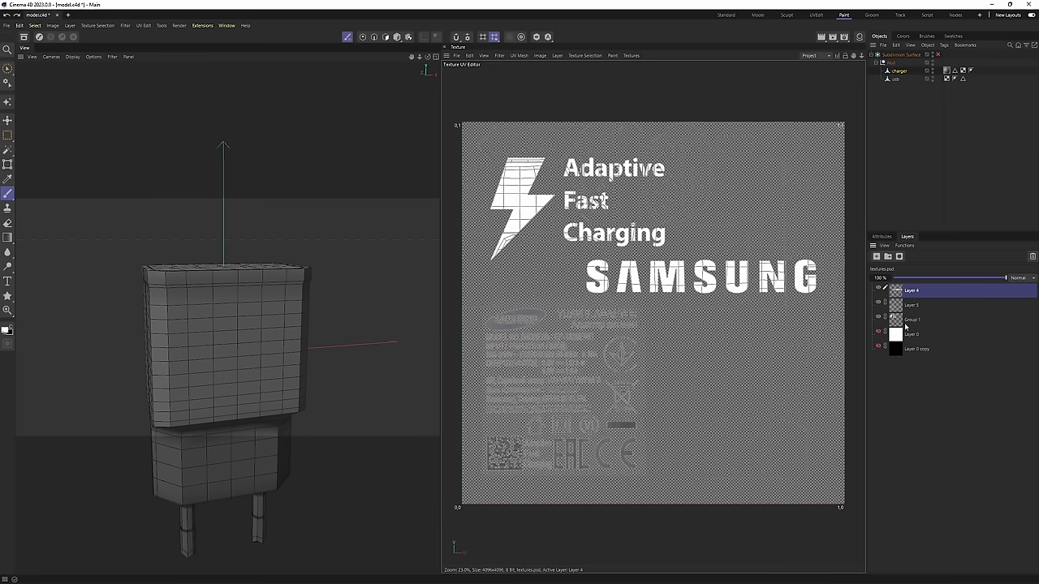
Select Group 1 and view it alone by temporarily hiding Layer 4 and Layer 5.
click(925, 325)
click(877, 289)
click(877, 302)
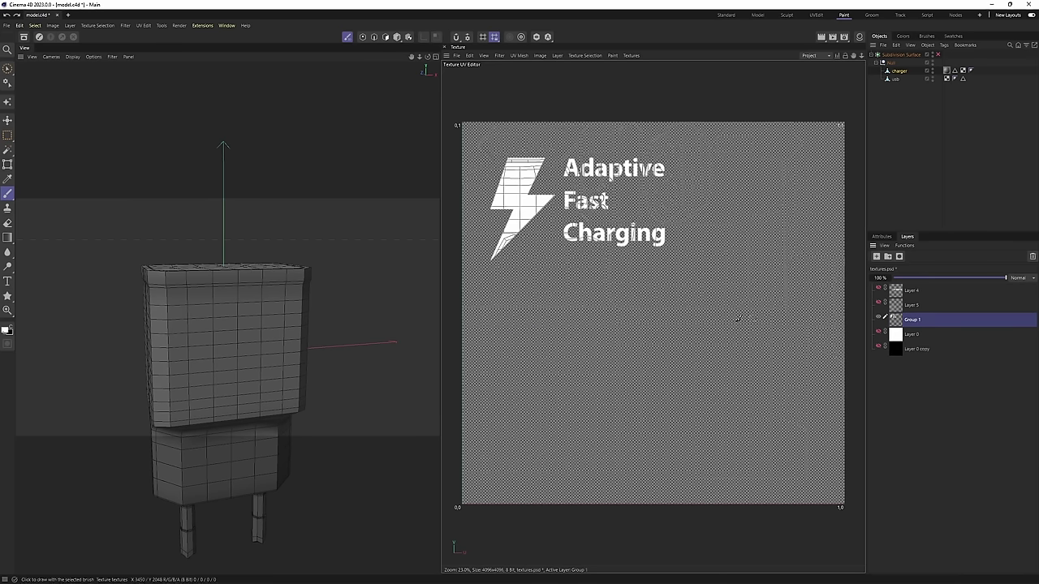
click(877, 303)
click(877, 289)
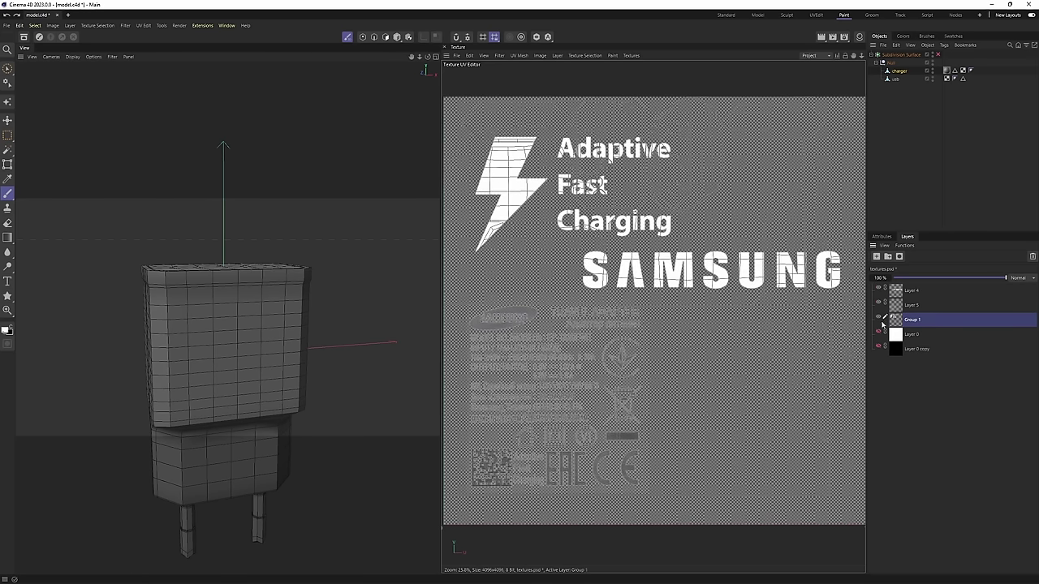
Hide Group 1 and Layer 4 so only the travel adapter label shows, and make Layer 5 active.
click(878, 318)
click(877, 302)
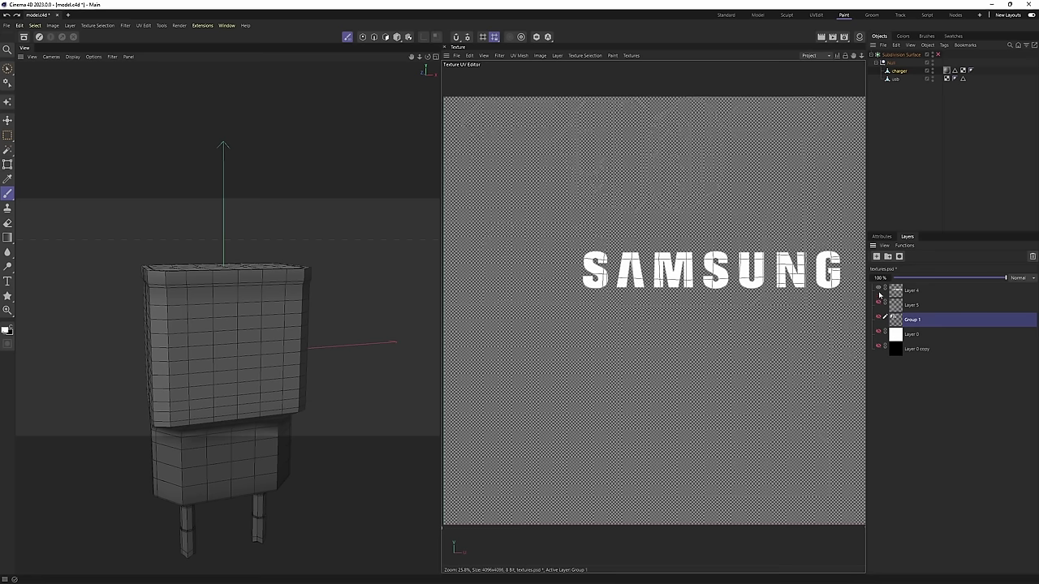
click(877, 289)
click(901, 305)
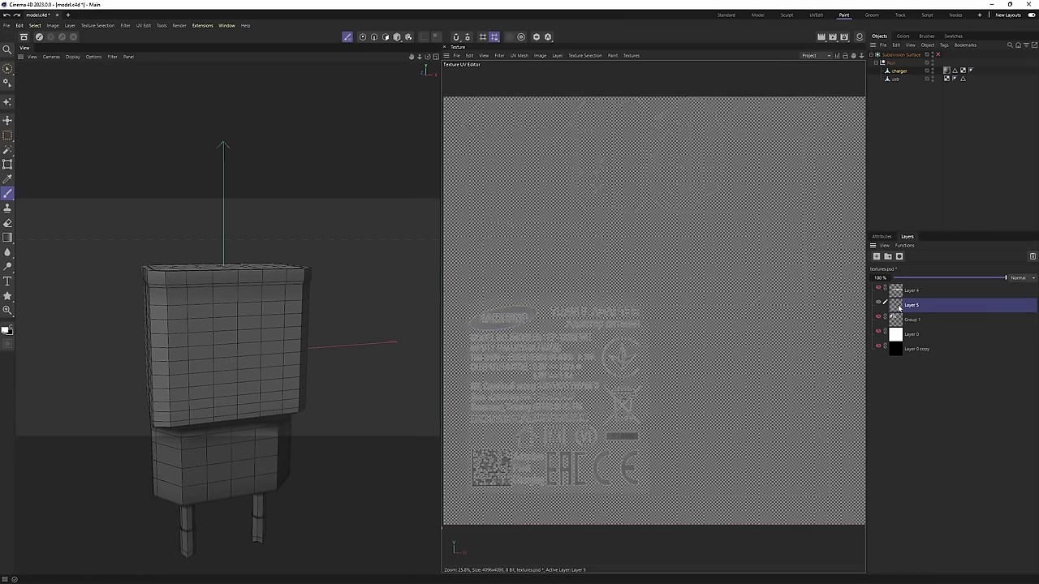
Make a rectangular selection around the travel adapter label on Layer 5 and copy it.
click(8, 135)
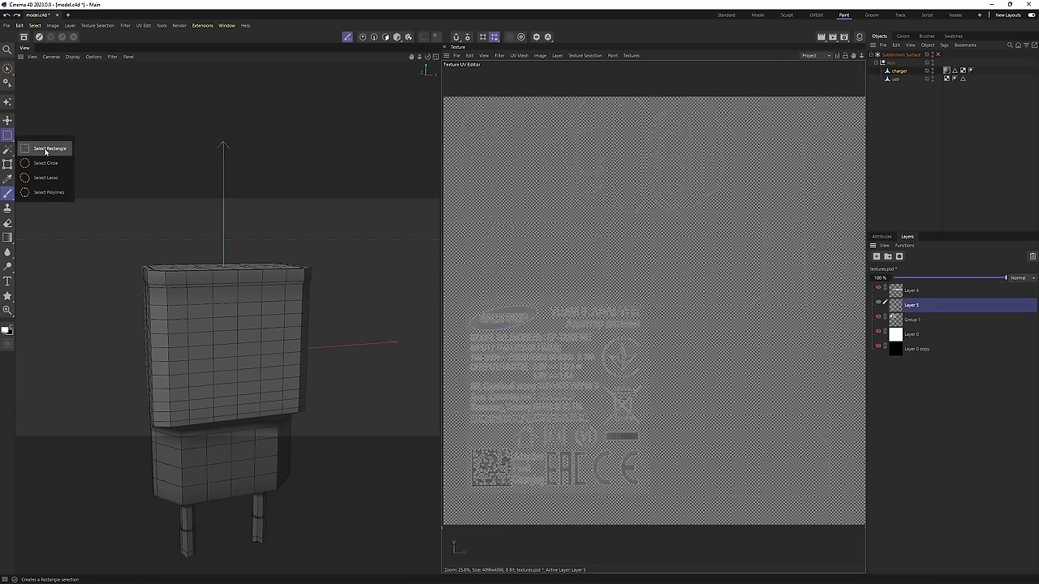
click(45, 150)
drag(446, 274, 677, 513)
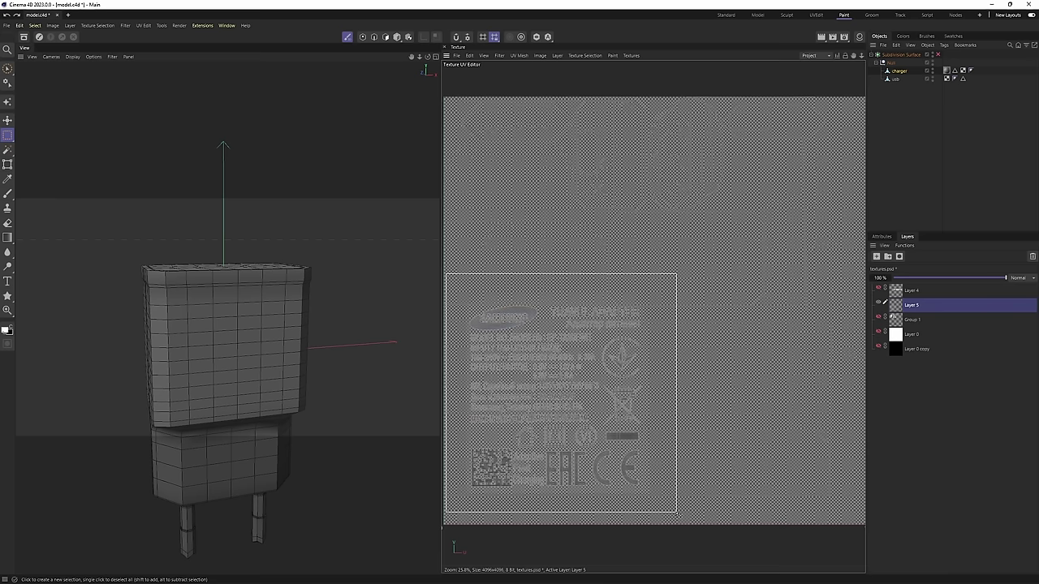
click(469, 55)
click(487, 108)
Display Mat.1_Color.tif in the UV editor and paste the copied label into it as a new layer.
click(631, 55)
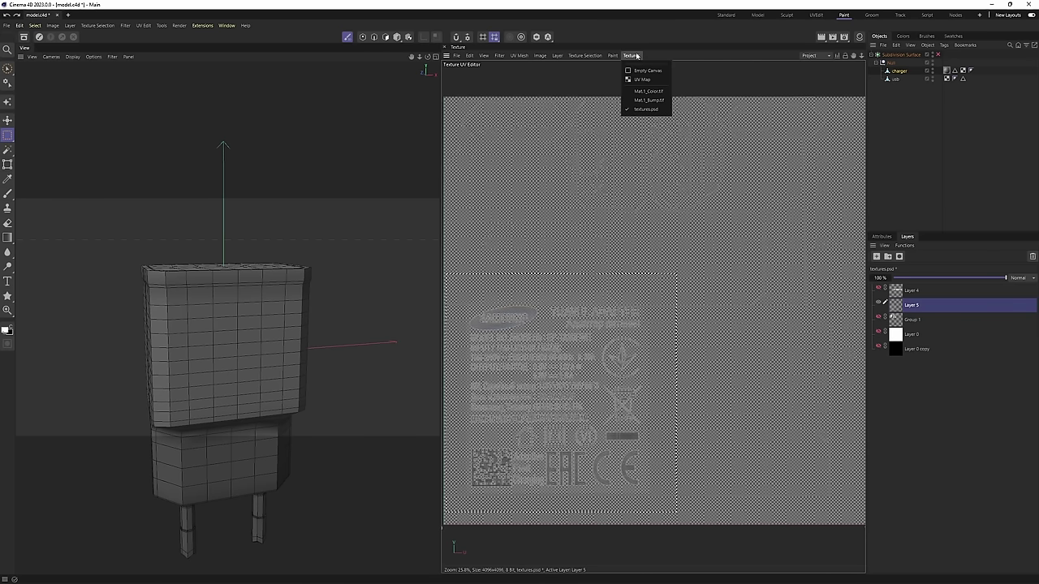
click(654, 91)
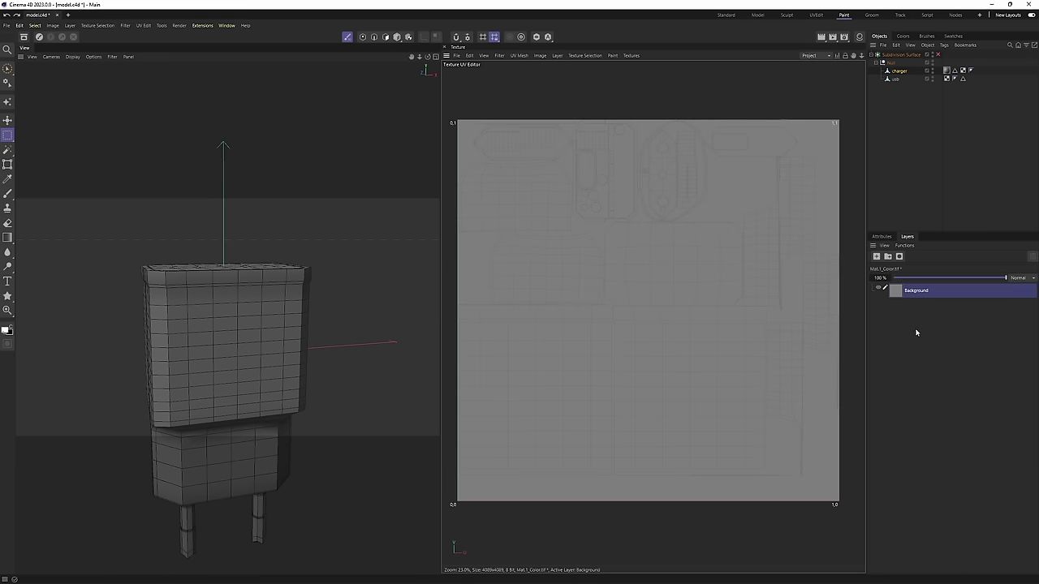
key(ctrl+v)
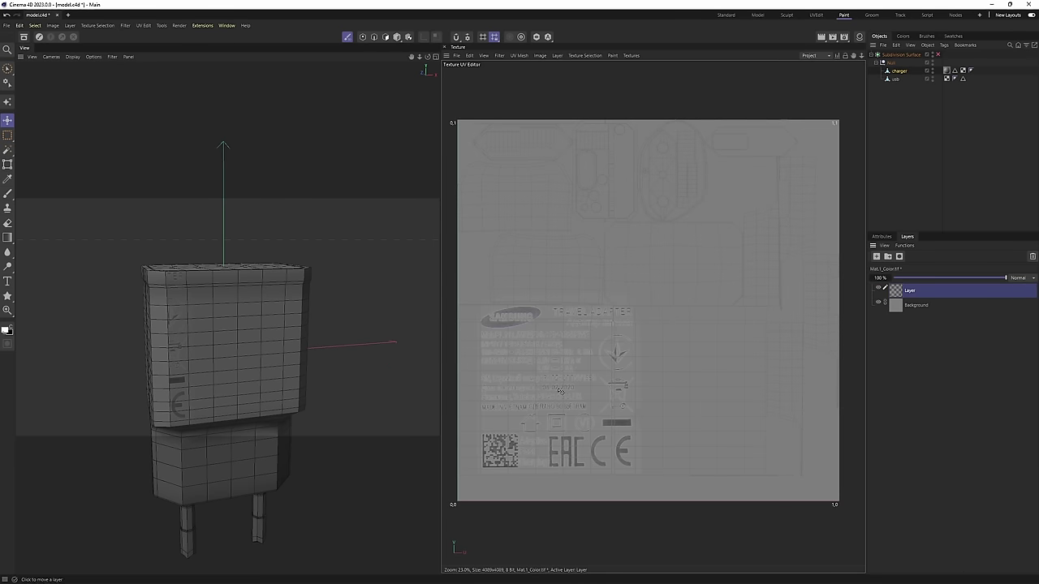
Move the pasted label layer over the UV island of the charger's large body face, checking its placement on the model.
drag(499, 350, 512, 412)
alt+middle_drag(224, 327, 233, 290)
drag(548, 370, 550, 375)
alt+drag(232, 278, 146, 282)
alt+middle_drag(89, 272, 186, 311)
alt+right_drag(186, 311, 232, 305)
alt+drag(231, 305, 166, 288)
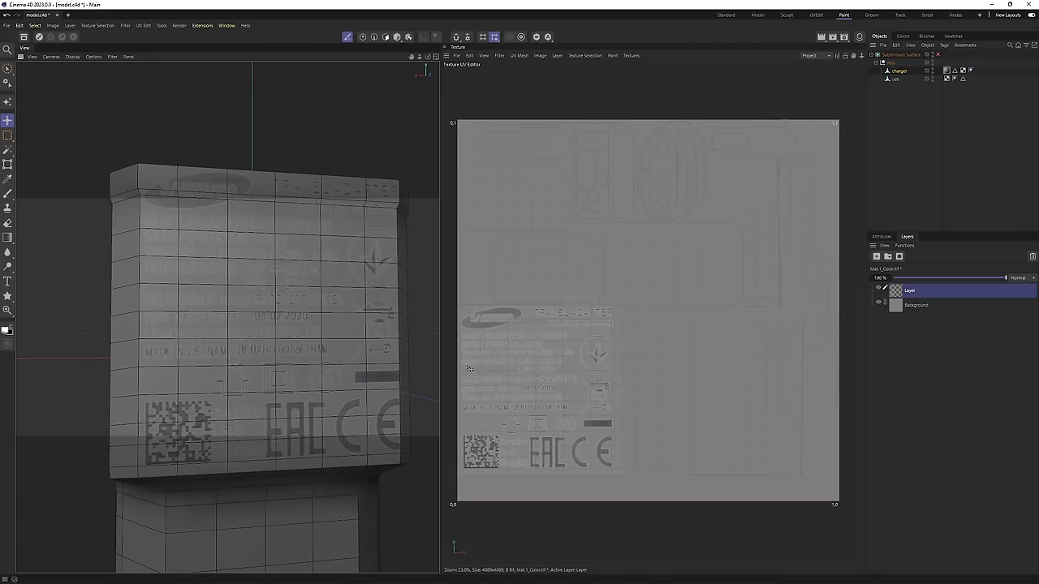
Scale the label layer down with the transform frame and centre it on the charger's body face.
click(8, 164)
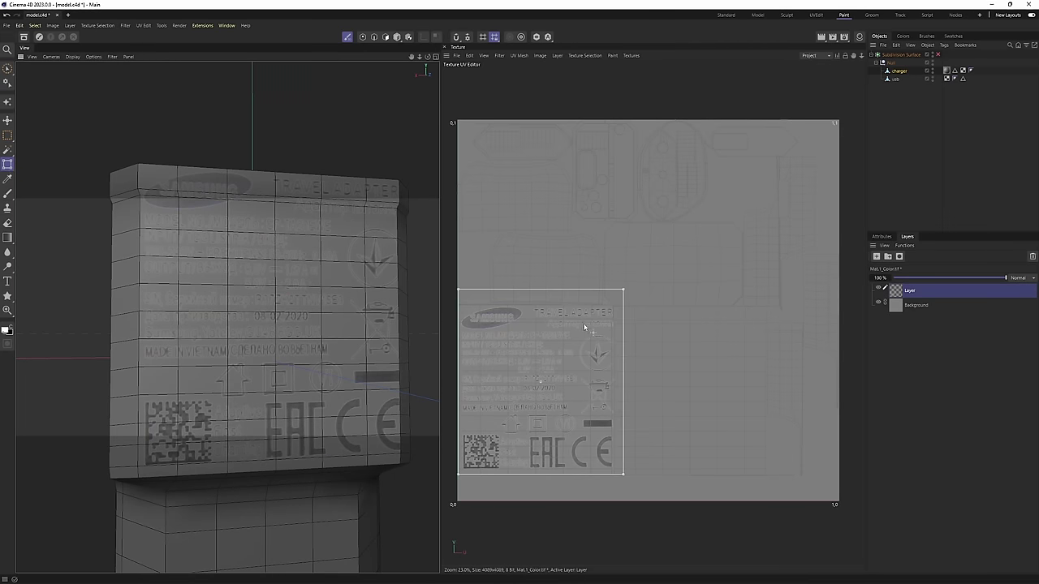
alt+middle_drag(584, 328, 615, 310)
drag(653, 277, 633, 307)
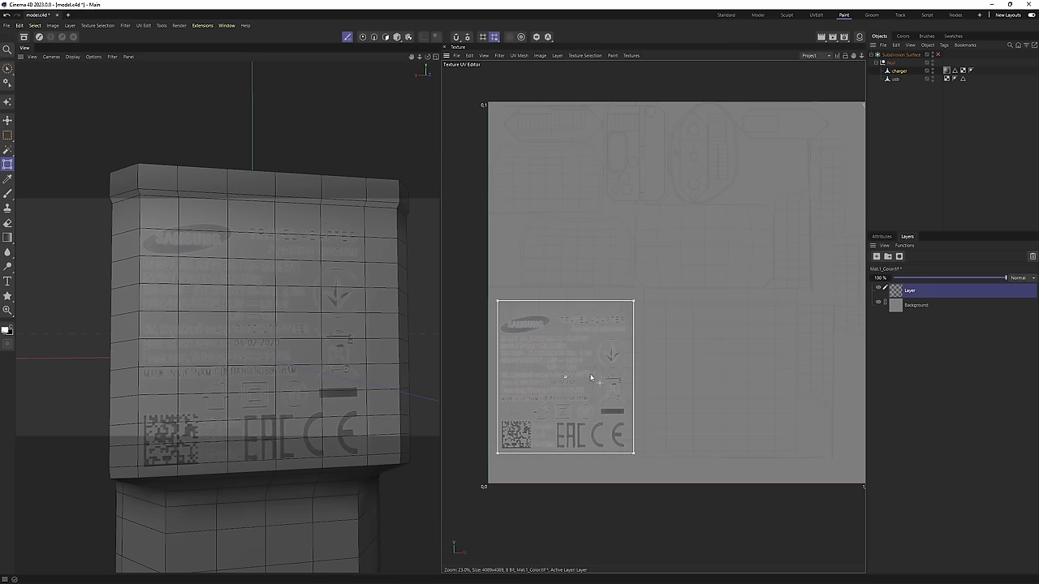
drag(589, 377, 590, 376)
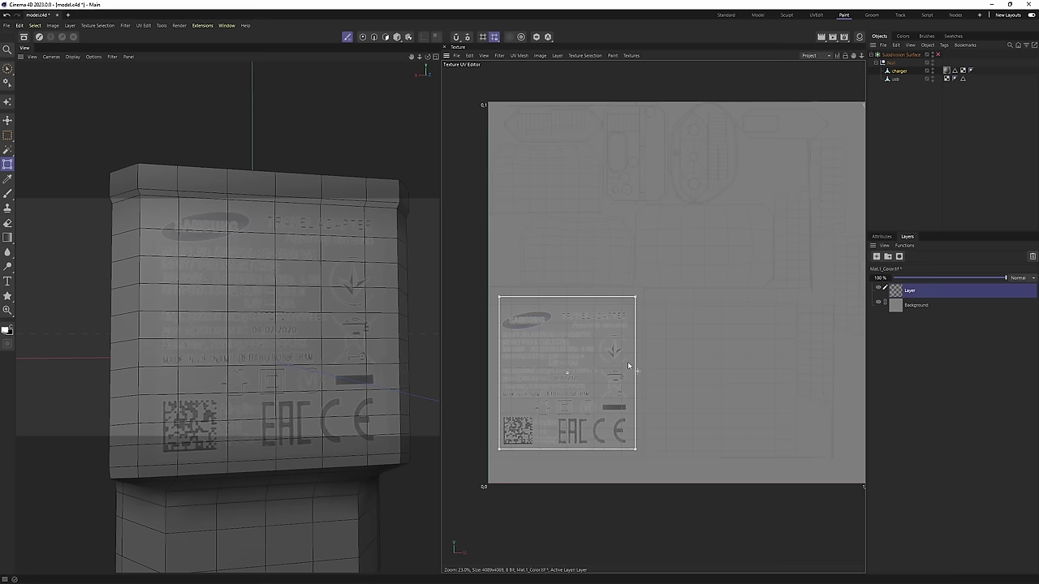
Apply the pending transformation to the label layer and make the Background layer of Mat.1_Color.tif active.
click(917, 306)
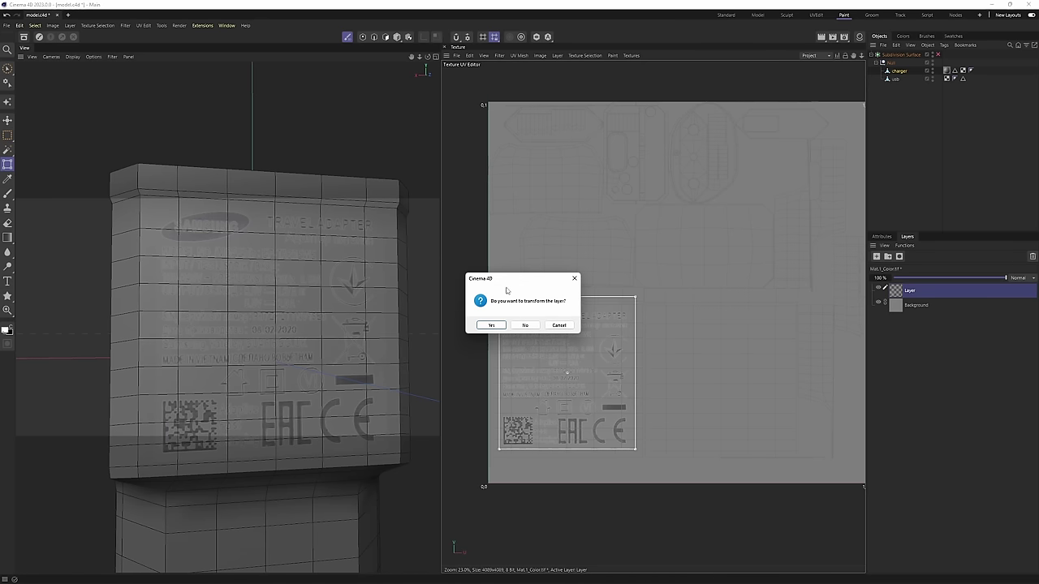
drag(513, 279, 538, 268)
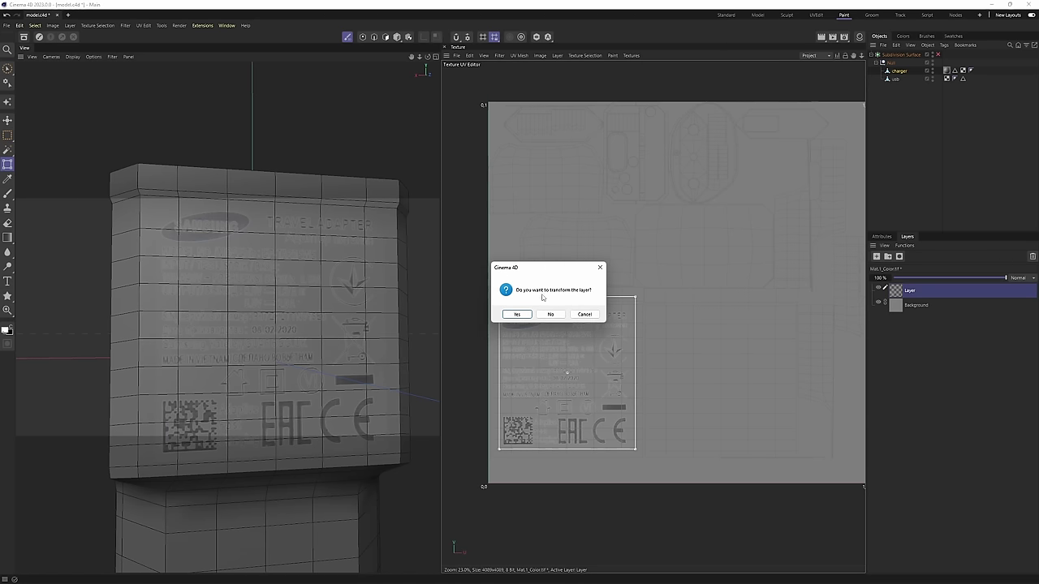
click(517, 314)
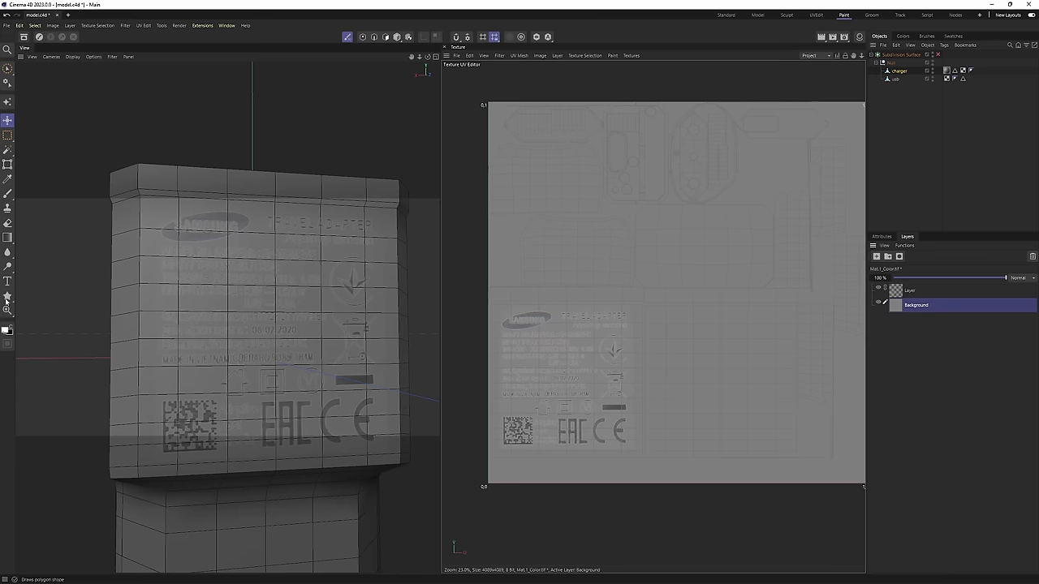
Fill the Background layer of the color texture with solid white and check the label on the charger model.
click(903, 36)
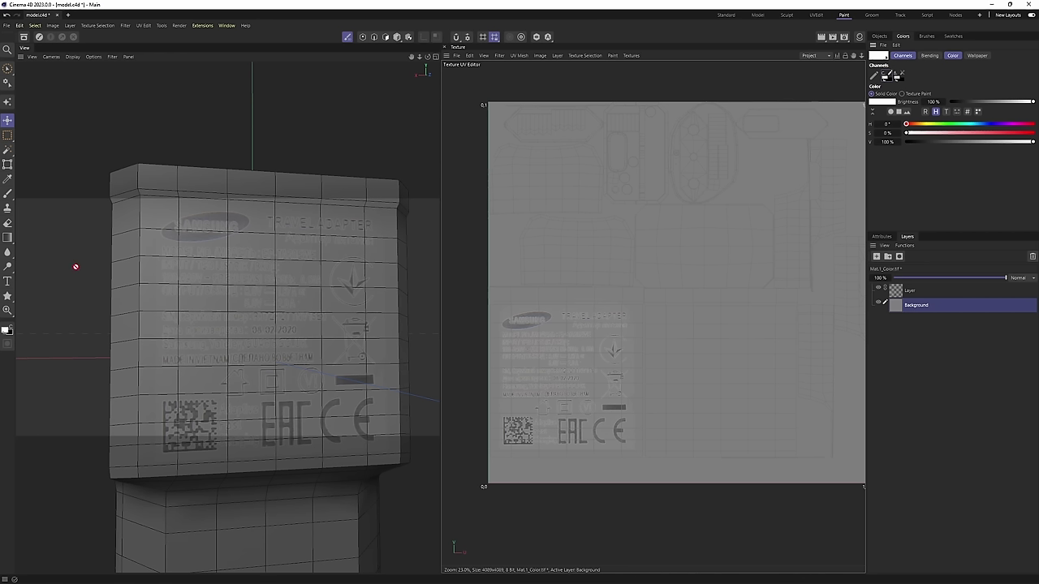
click(7, 239)
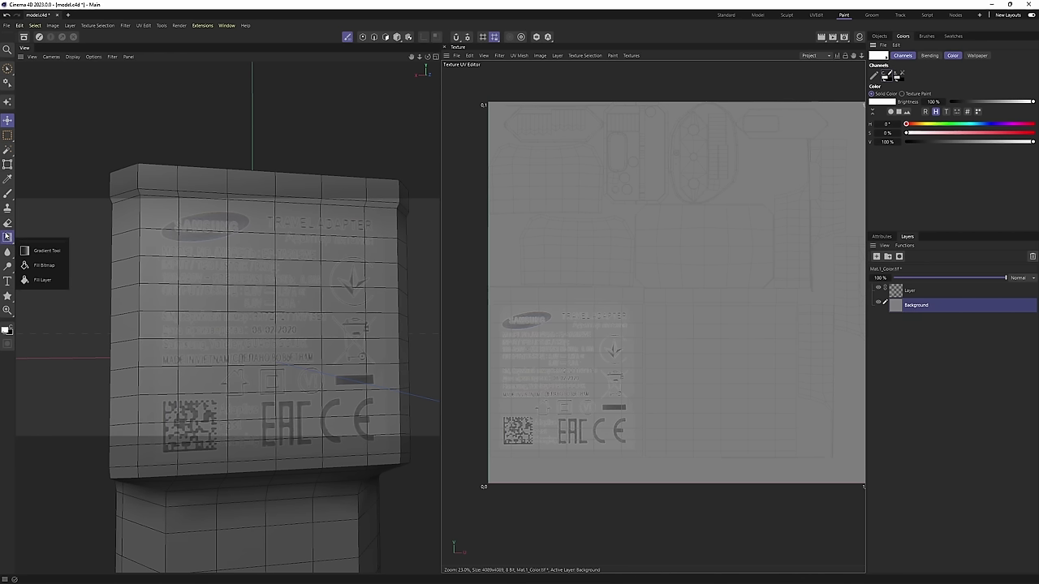
click(43, 282)
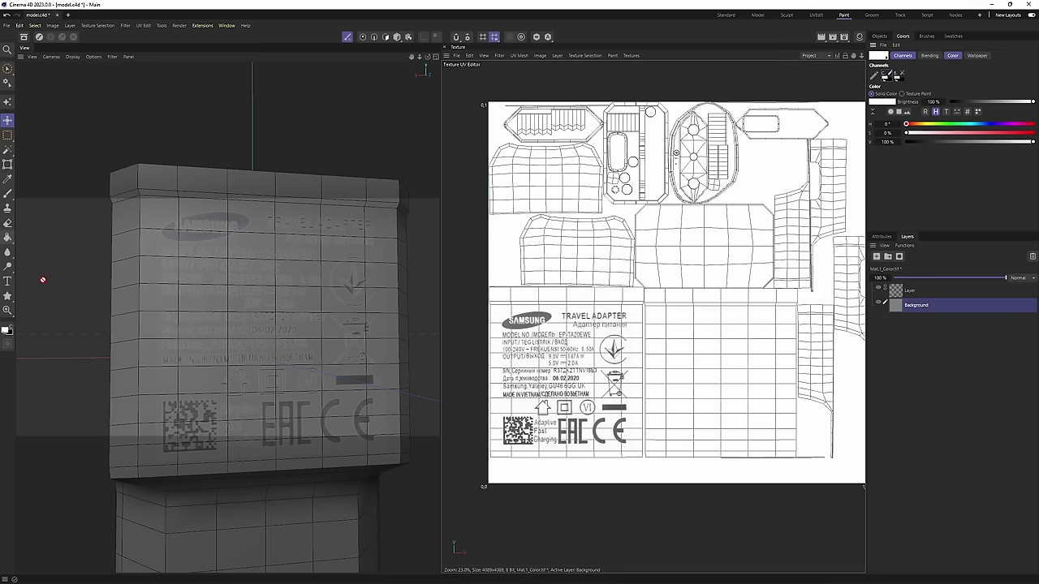
scroll(259, 297, down, 4)
alt+drag(259, 297, 319, 296)
scroll(318, 296, up, 5)
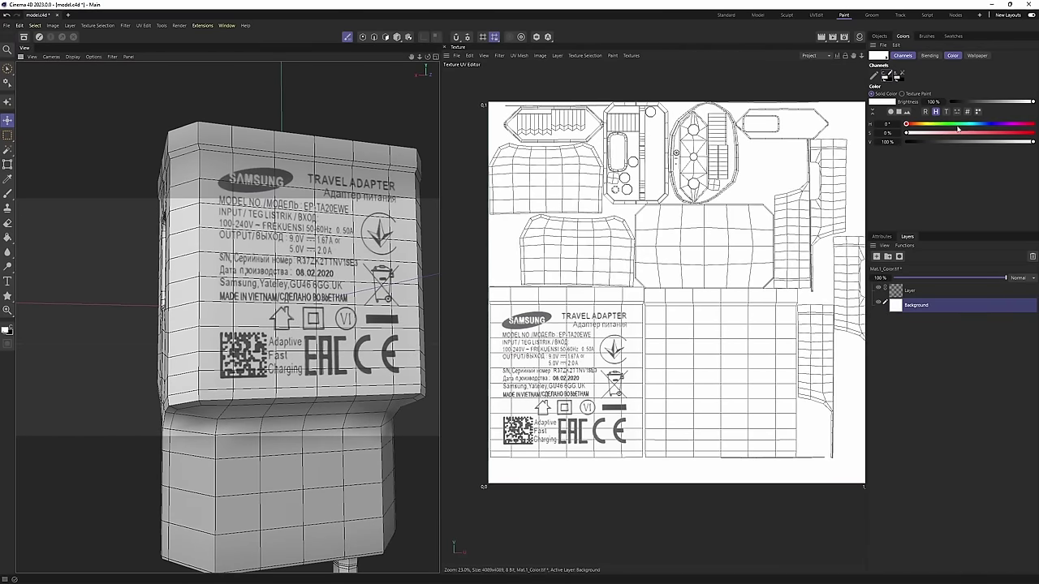
Toggle the Subdivision Surface on and off to compare how the label sits on the smoothed and unsmoothed charger.
click(881, 37)
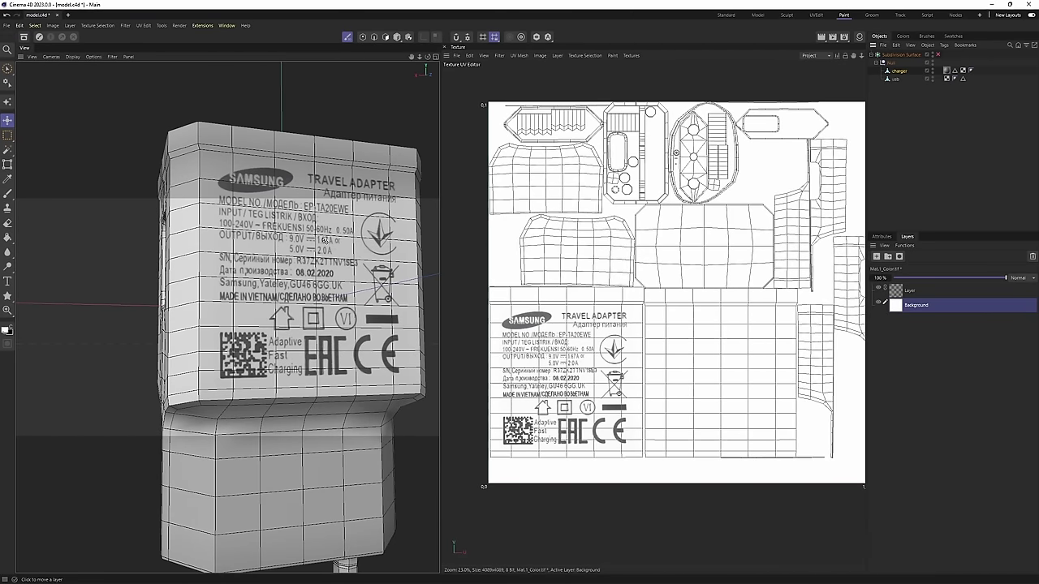
mouse_move(323, 241)
alt+mouse_down()
mouse_move(259, 244)
mouse_move(361, 227)
mouse_move(341, 231)
alt+mouse_up()
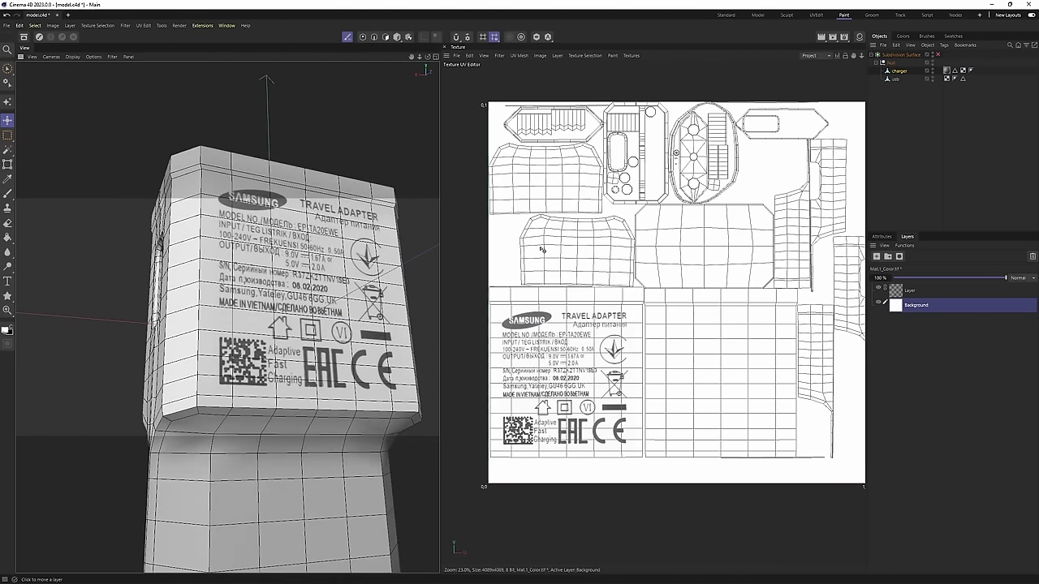
click(937, 55)
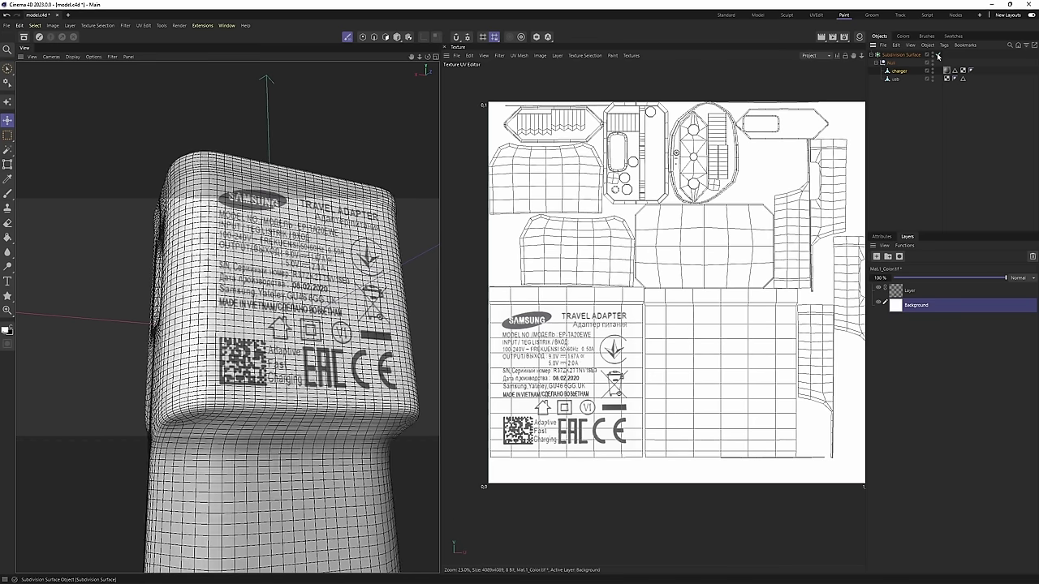
click(938, 55)
click(937, 55)
click(938, 56)
click(938, 56)
click(937, 55)
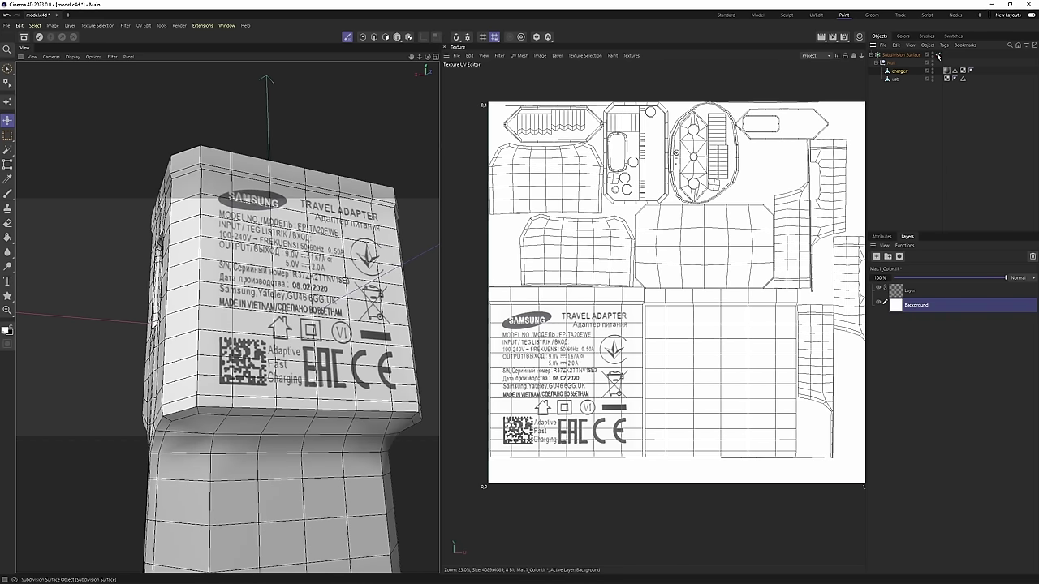
click(937, 55)
click(938, 55)
click(938, 55)
click(938, 55)
click(938, 56)
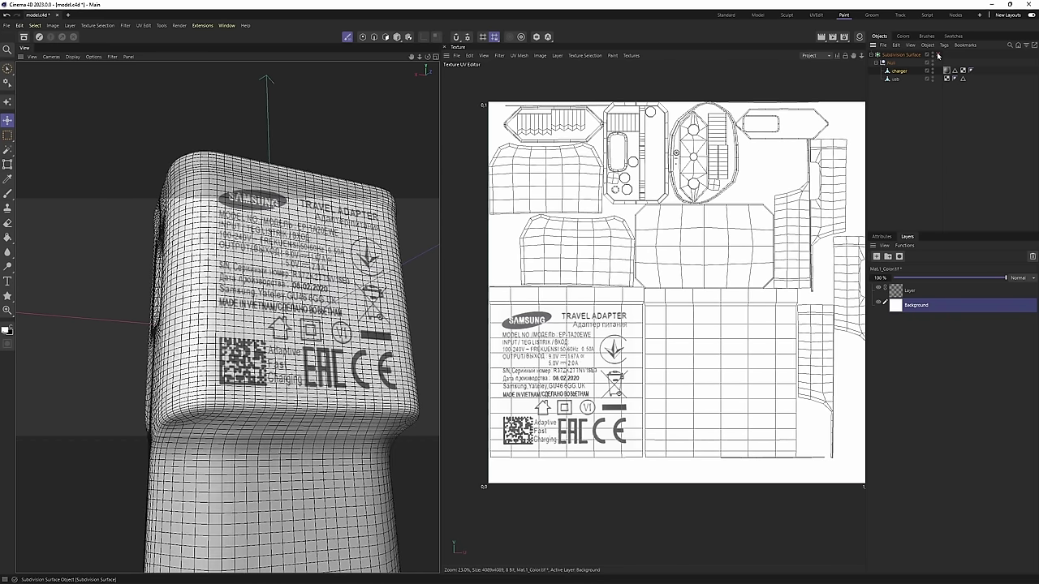
click(937, 55)
Display textures.psd in the UV editor, hide Layer 5 and show Group 1 with the Adaptive Fast Charging logo.
click(632, 55)
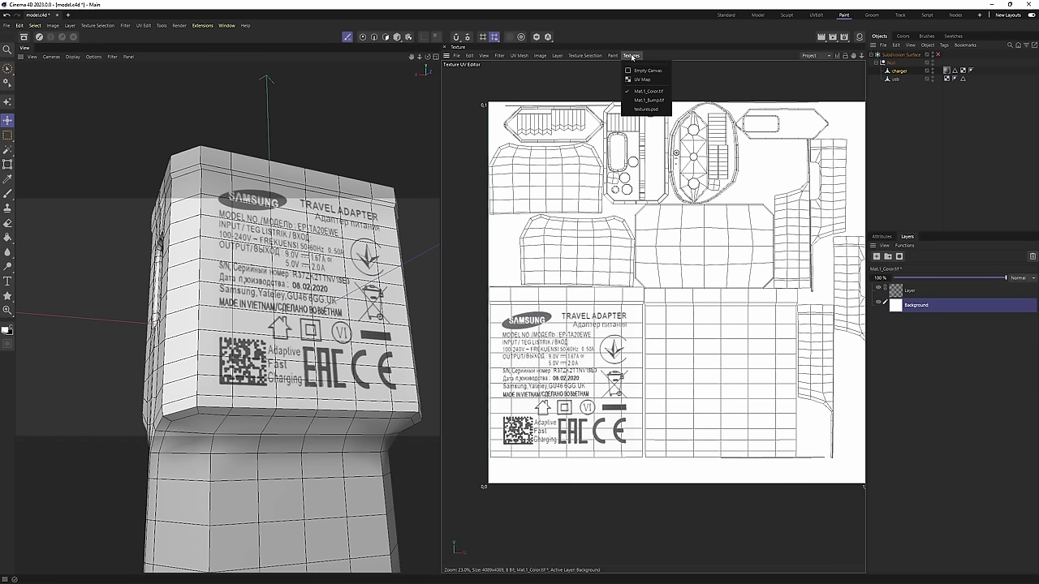
click(655, 110)
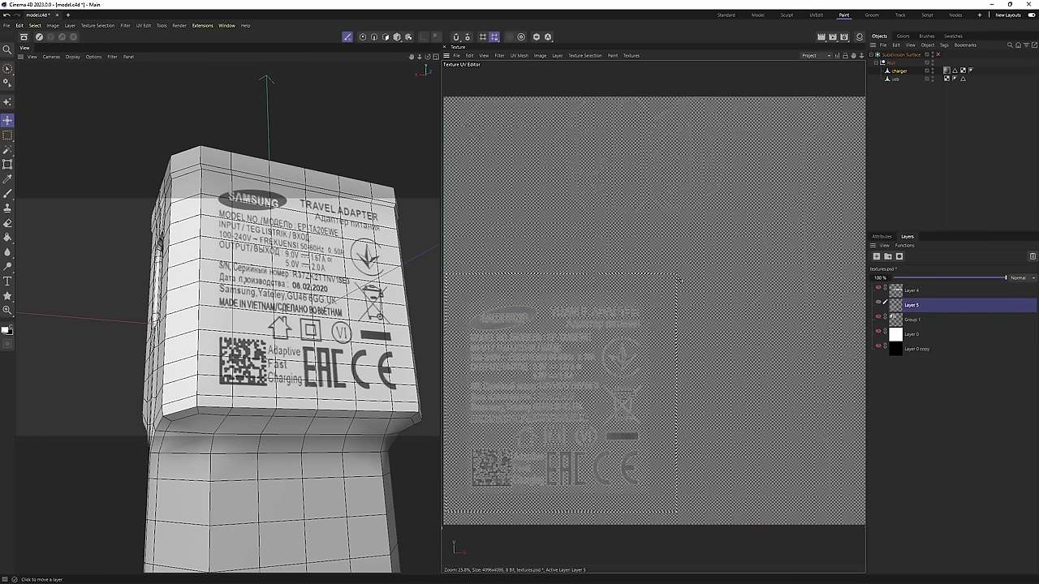
click(879, 303)
click(879, 317)
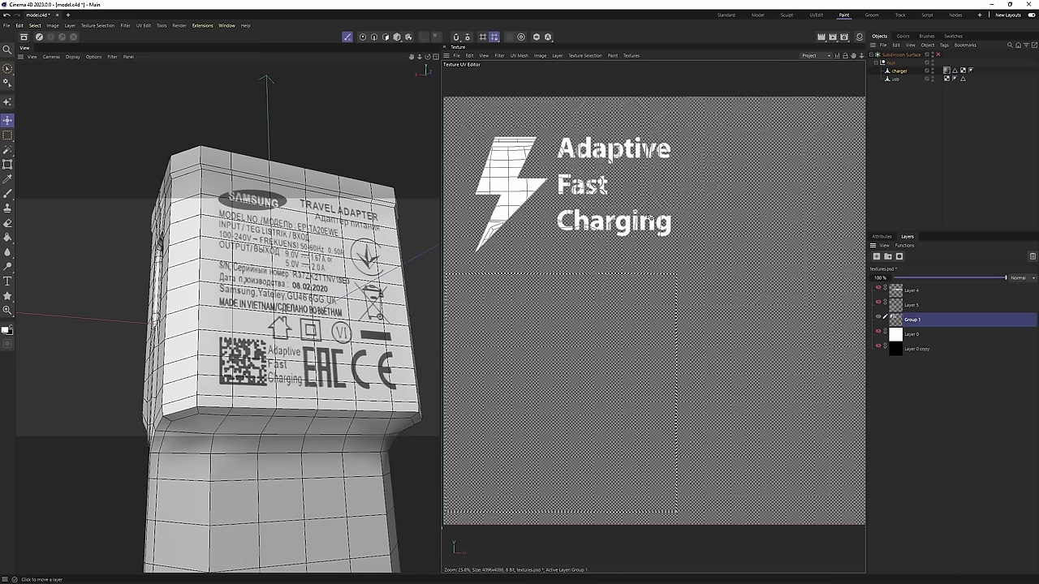
Make a rectangular selection around the lightning bolt and Adaptive Fast Charging text on Group 1 and copy it.
scroll(653, 224, down, 1)
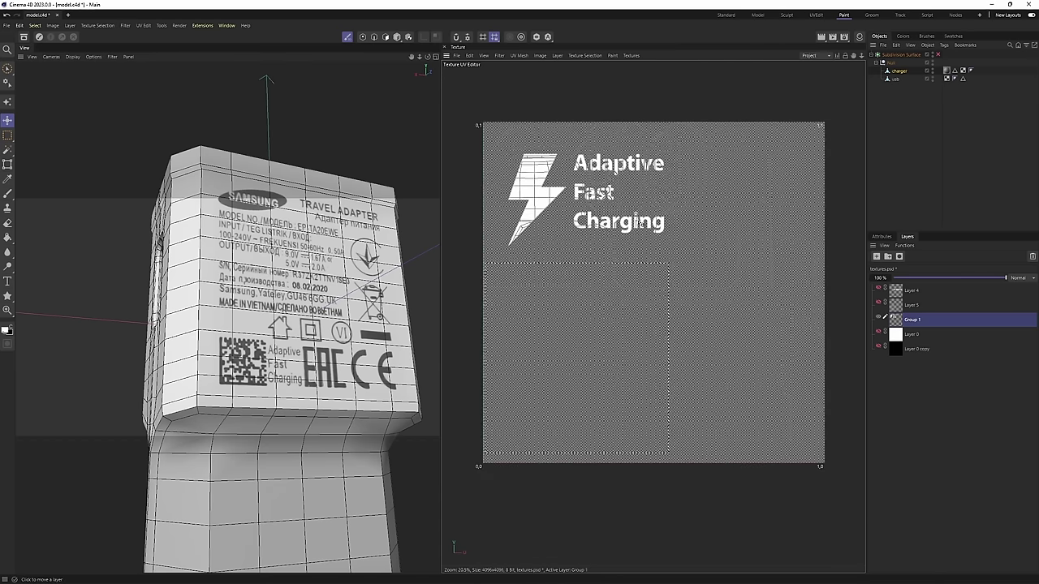
click(7, 135)
click(42, 151)
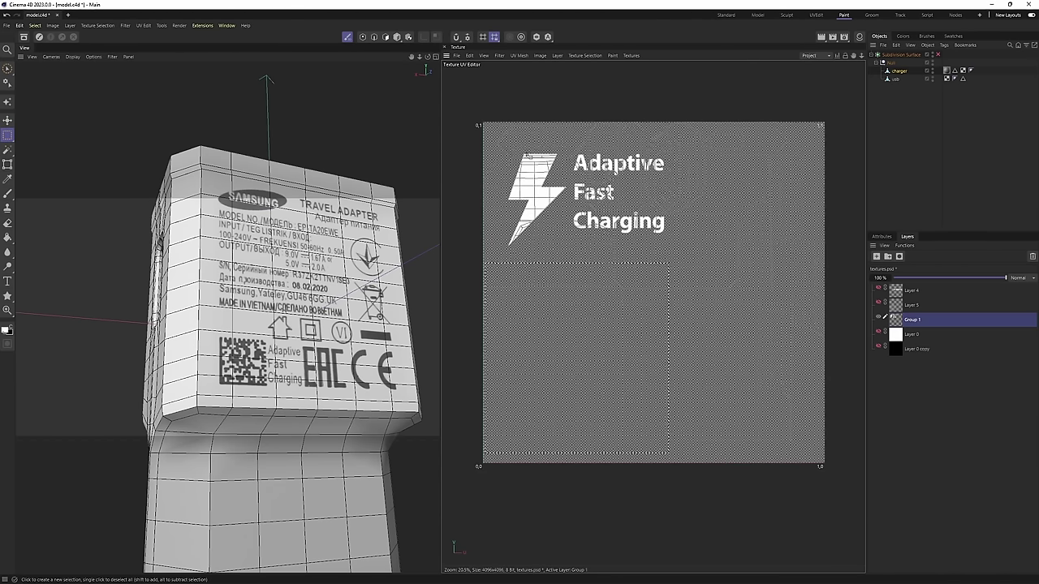
drag(477, 115, 688, 260)
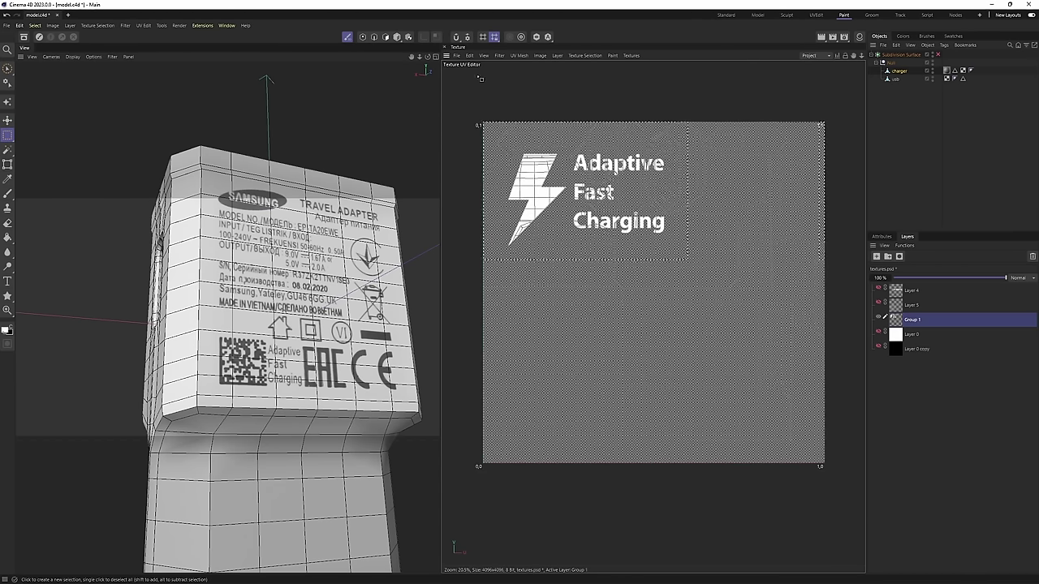
click(469, 55)
click(486, 98)
Display Mat.1_Bump.tif in the UV editor and paste the copied Adaptive Fast Charging logo into it as a new layer.
click(631, 55)
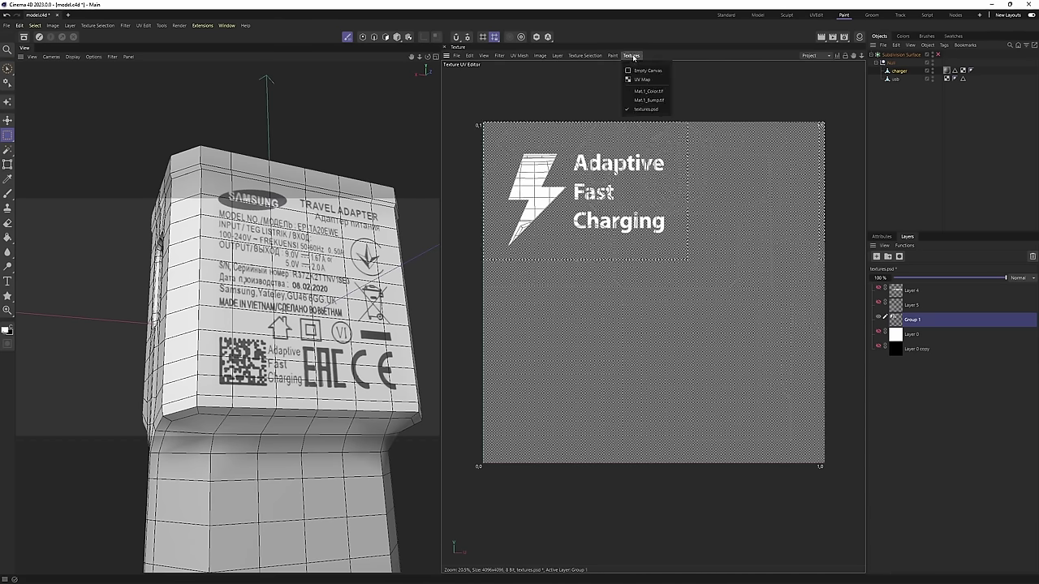
click(649, 100)
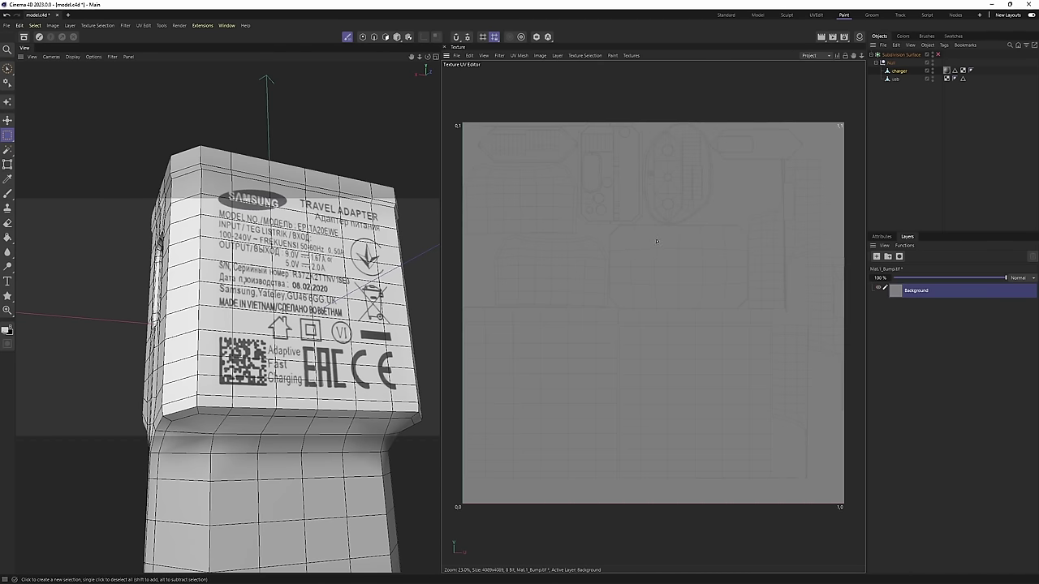
key(ctrl+v)
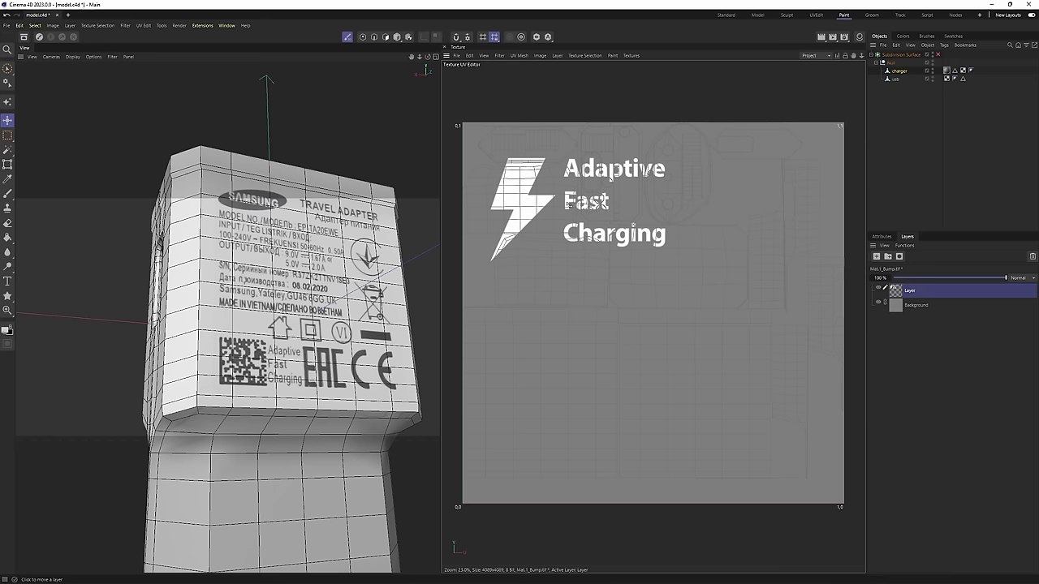
Move the pasted logo layer over the UV island of the charger's unlabelled large body face, checking its placement on the model.
alt+drag(316, 285, 304, 301)
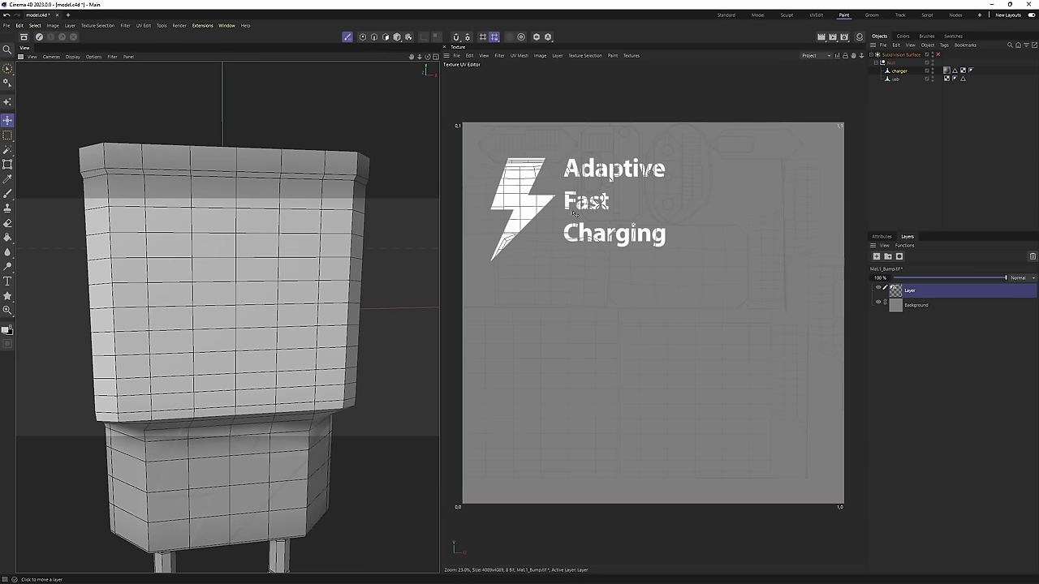
drag(573, 213, 707, 398)
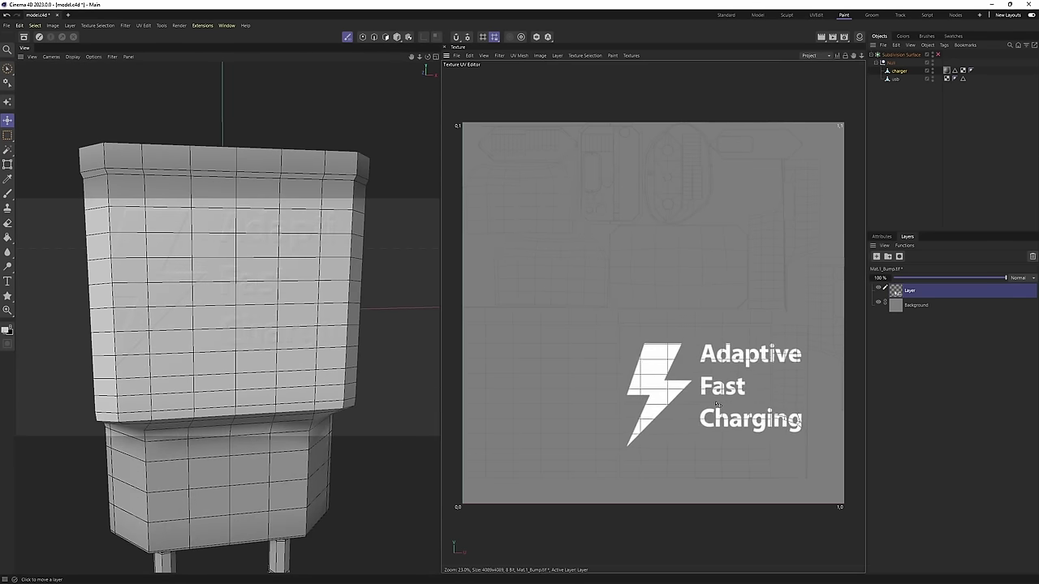
alt+drag(331, 277, 302, 318)
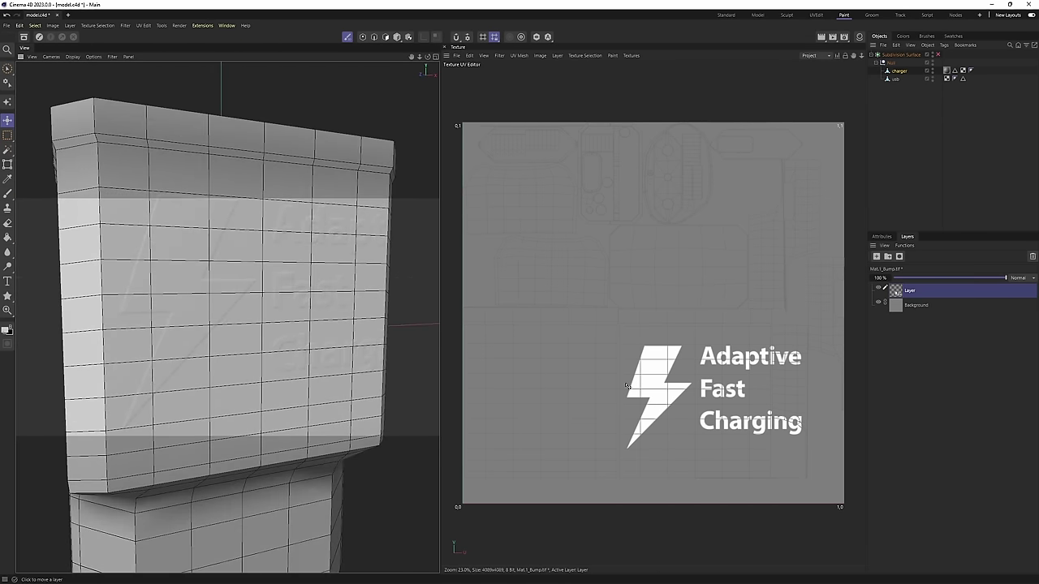
Bring up the transform frame around the Adaptive Fast Charging logo layer.
click(8, 164)
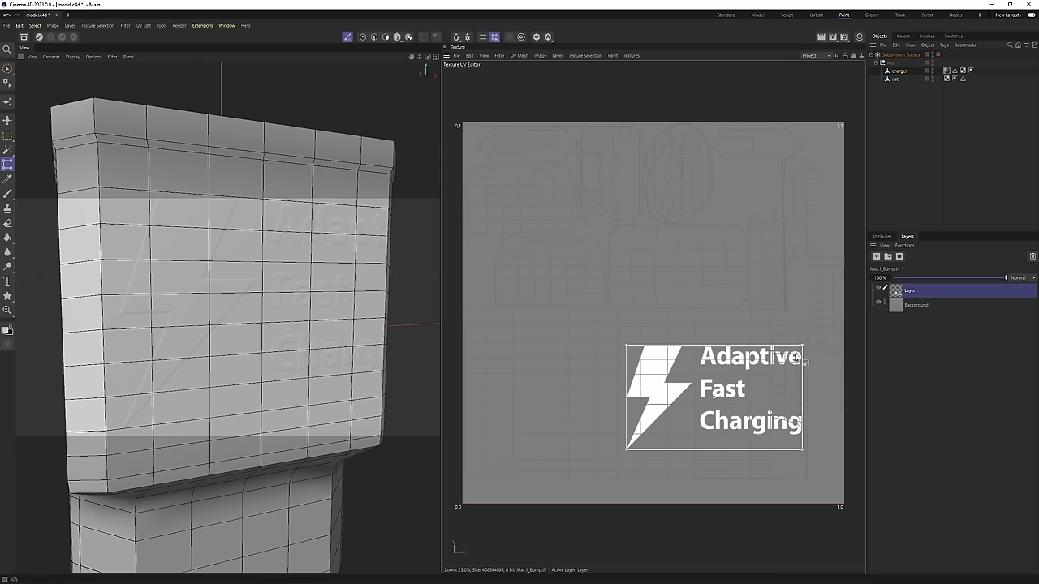
Scale down the Adaptive Fast Charging graphic on the bump texture, apply the transformation and make the Background layer active.
drag(803, 347, 694, 405)
alt+drag(313, 350, 394, 355)
scroll(670, 317, down, 2)
click(953, 304)
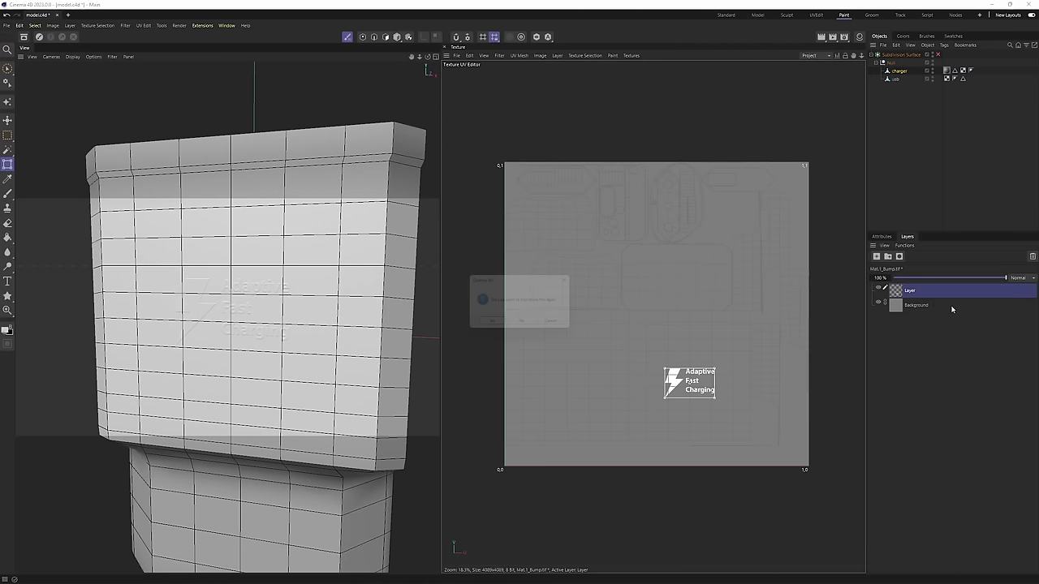
click(493, 326)
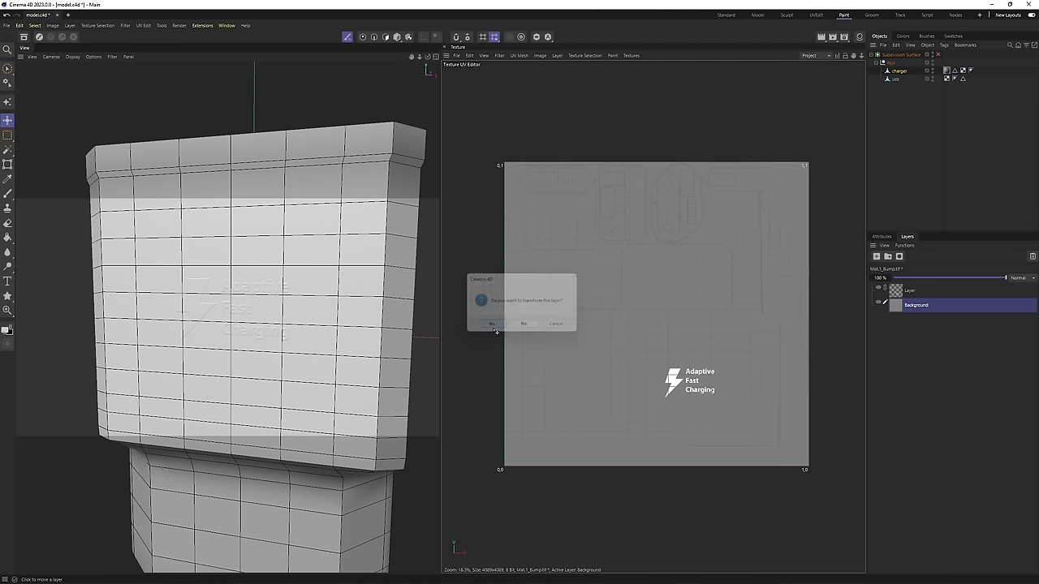
In textures.psd, hide Group 1, show Layer 4 with the SAMSUNG lettering and make Layer 4 active.
click(631, 55)
click(648, 108)
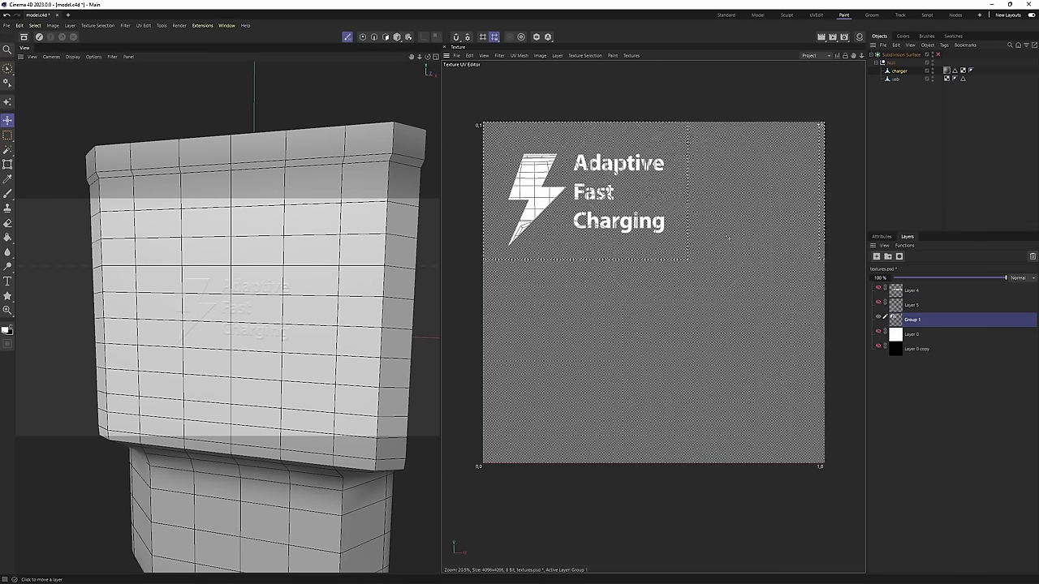
click(878, 317)
click(878, 288)
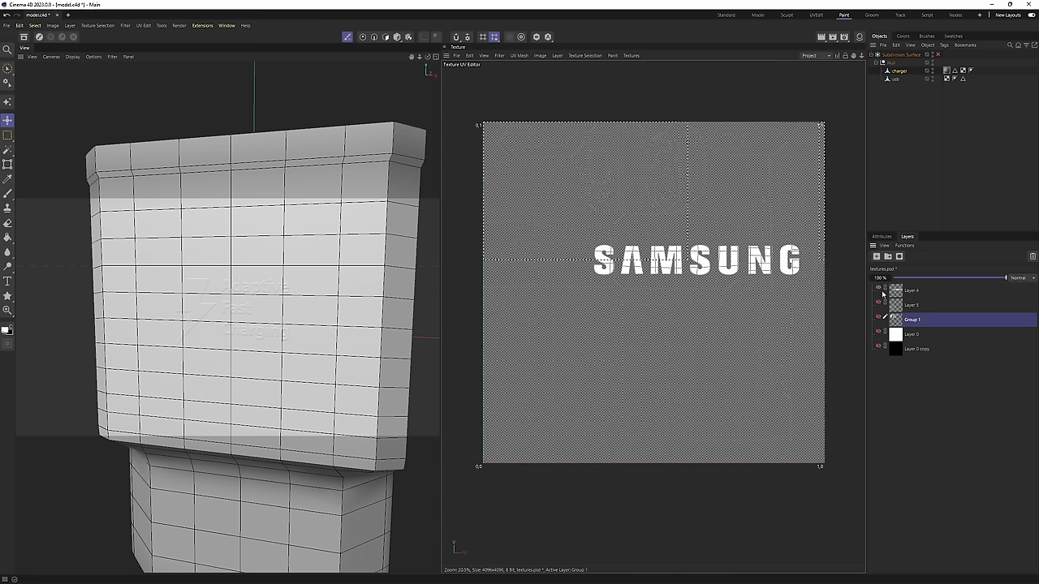
click(908, 291)
Copy the SAMSUNG lettering with a rectangular selection and paste it as a new layer into Mat.1_Bump.tif.
click(8, 134)
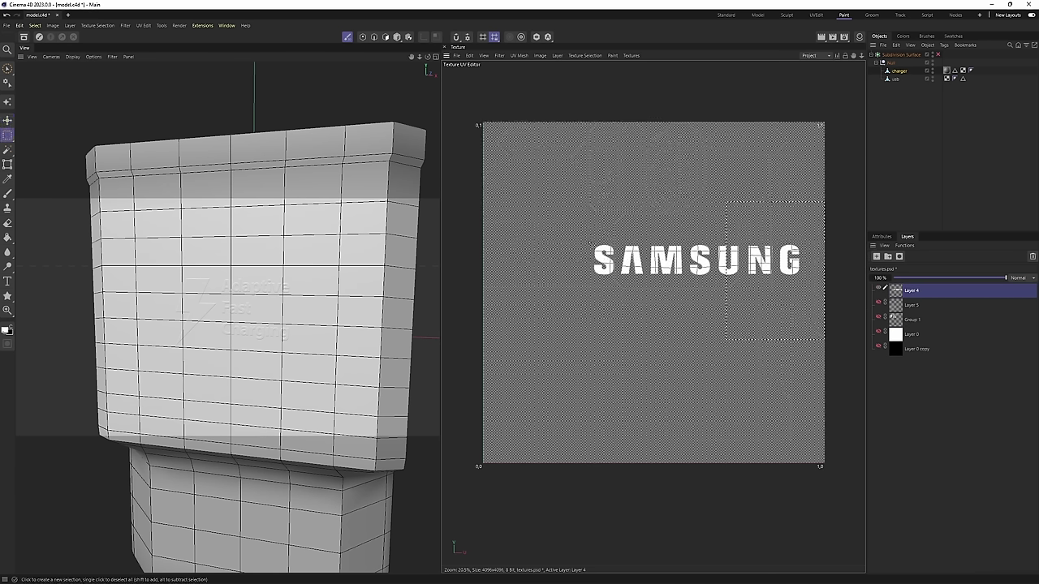
drag(570, 225, 807, 296)
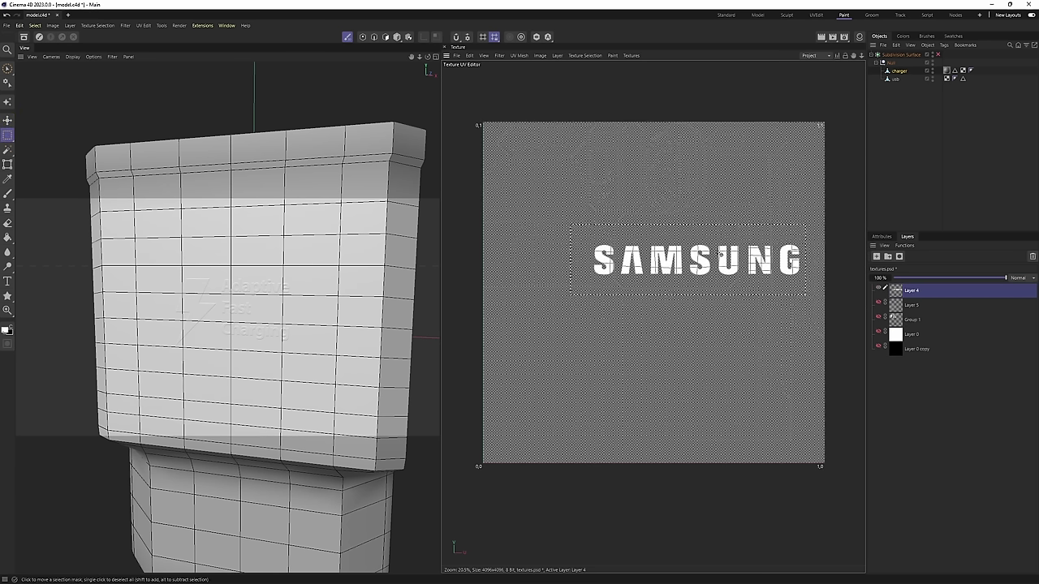
click(631, 55)
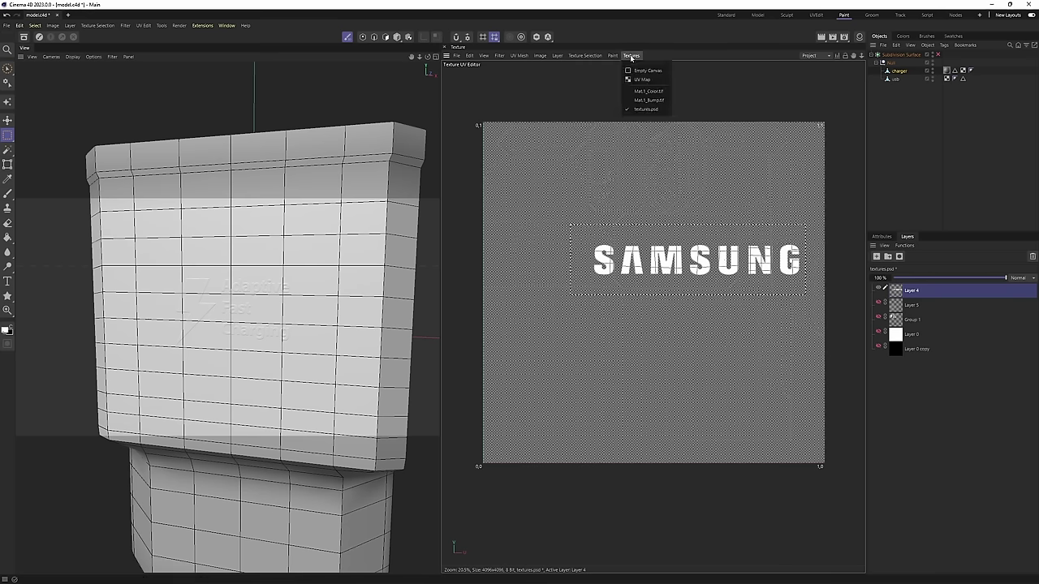
click(648, 103)
key(ctrl+v)
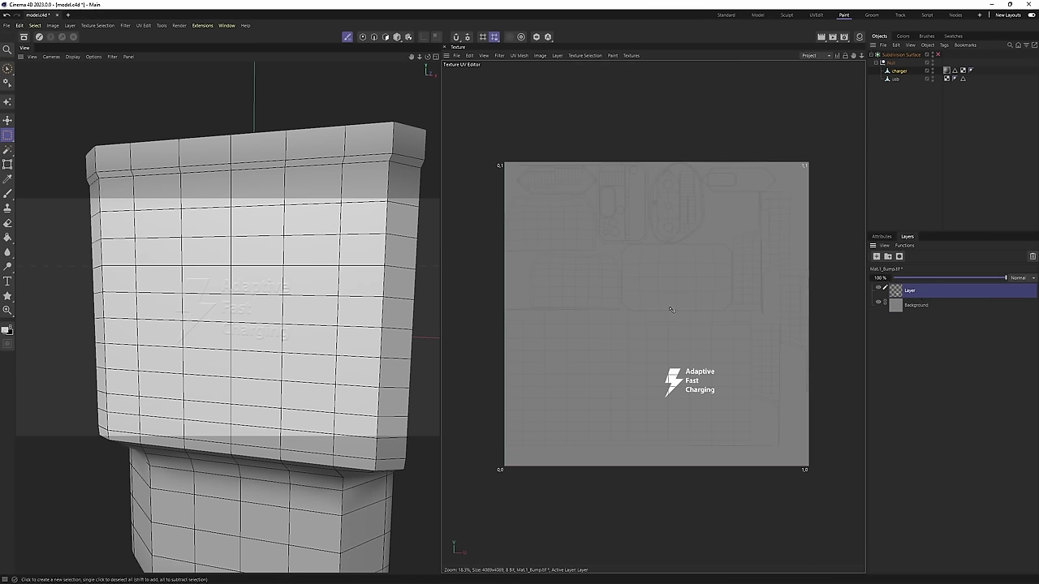
Position the SAMSUNG lettering over the UV island of the charger's flat end face, scale it down and apply the transformation.
drag(683, 282, 679, 277)
alt+drag(316, 156, 367, 332)
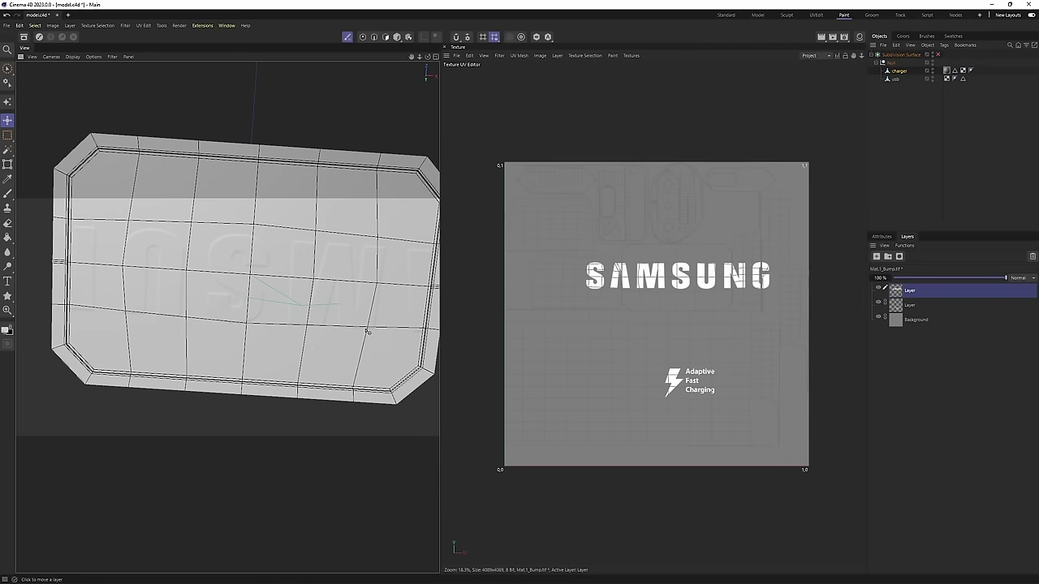
click(8, 164)
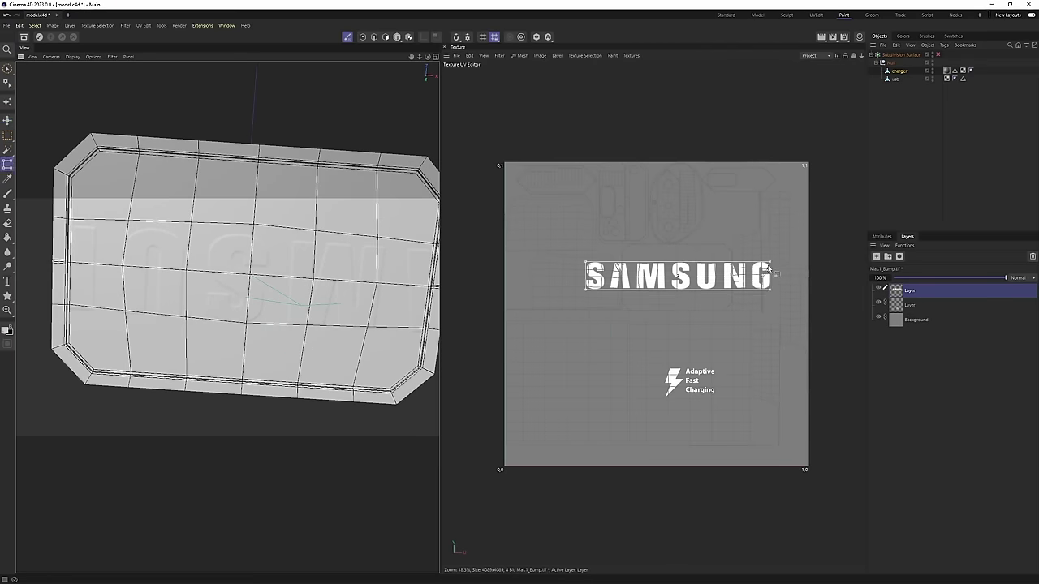
drag(769, 265, 708, 280)
scroll(715, 277, up, 2)
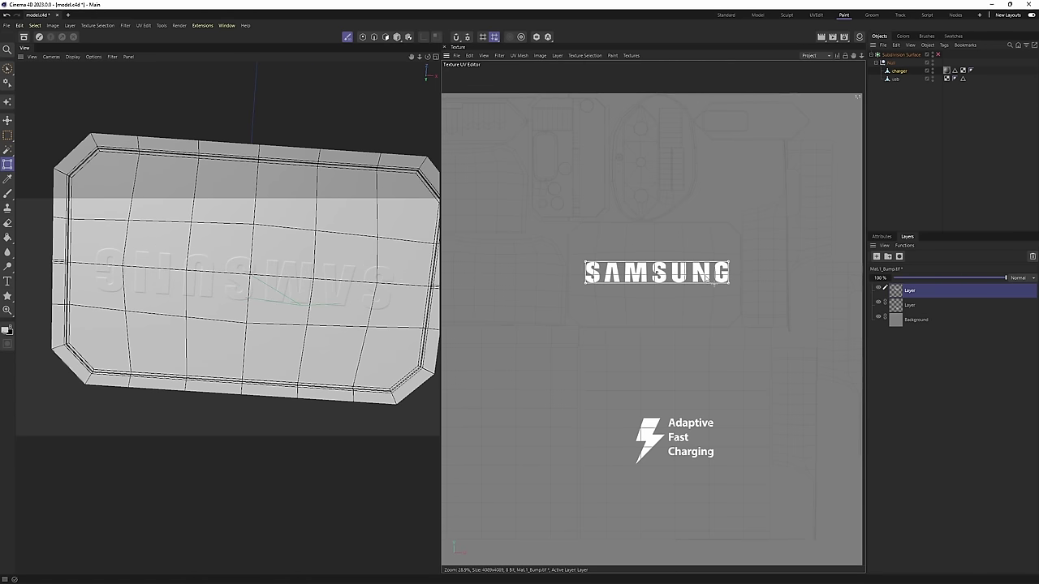
scroll(293, 297, down, 5)
alt+drag(292, 296, 265, 277)
scroll(265, 287, up, 2)
click(909, 305)
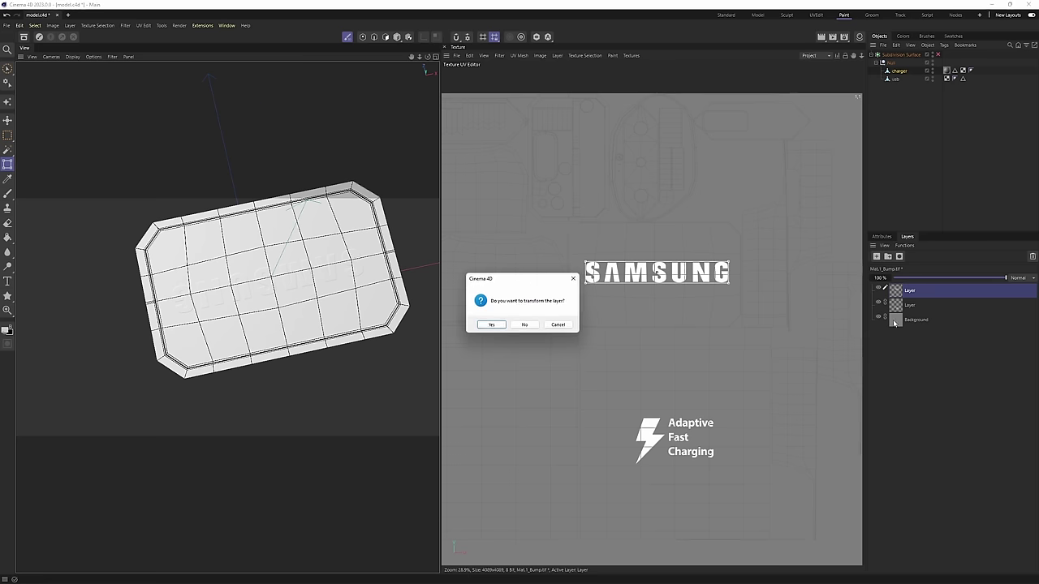
click(501, 323)
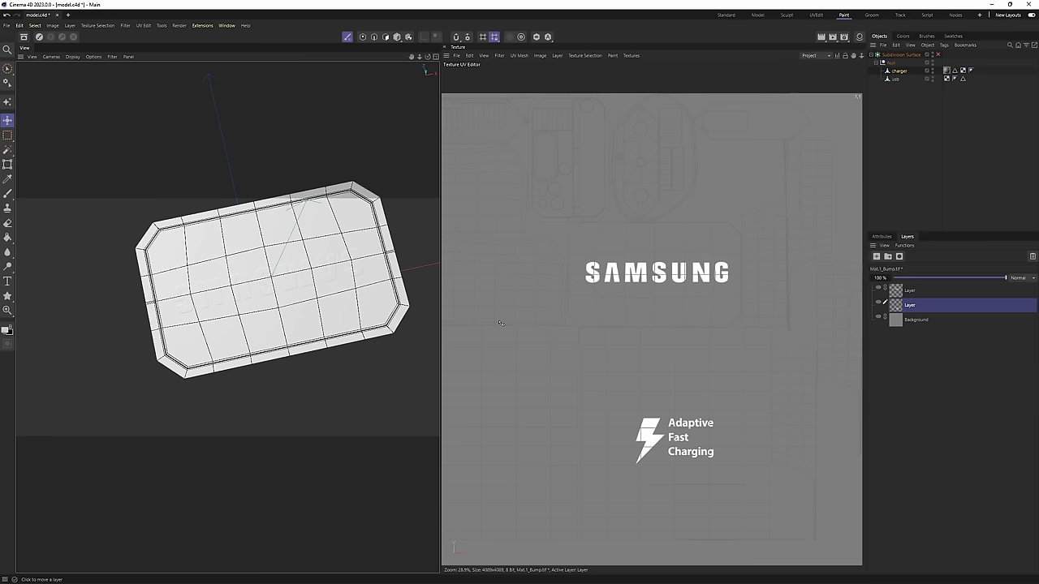
Fill the bump texture's Background layer with black.
click(928, 319)
alt+drag(263, 355, 266, 285)
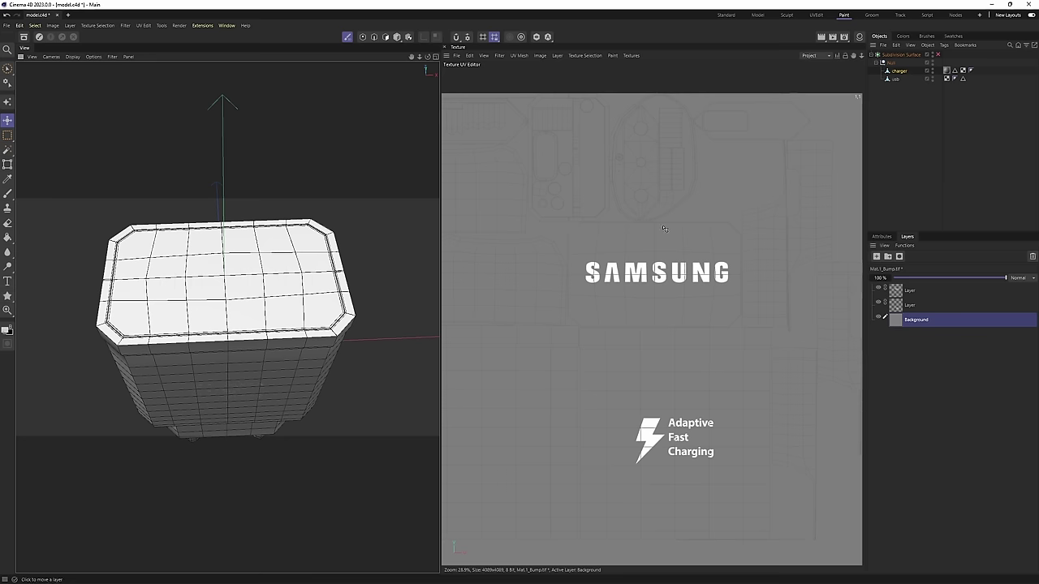
alt+drag(111, 258, 24, 282)
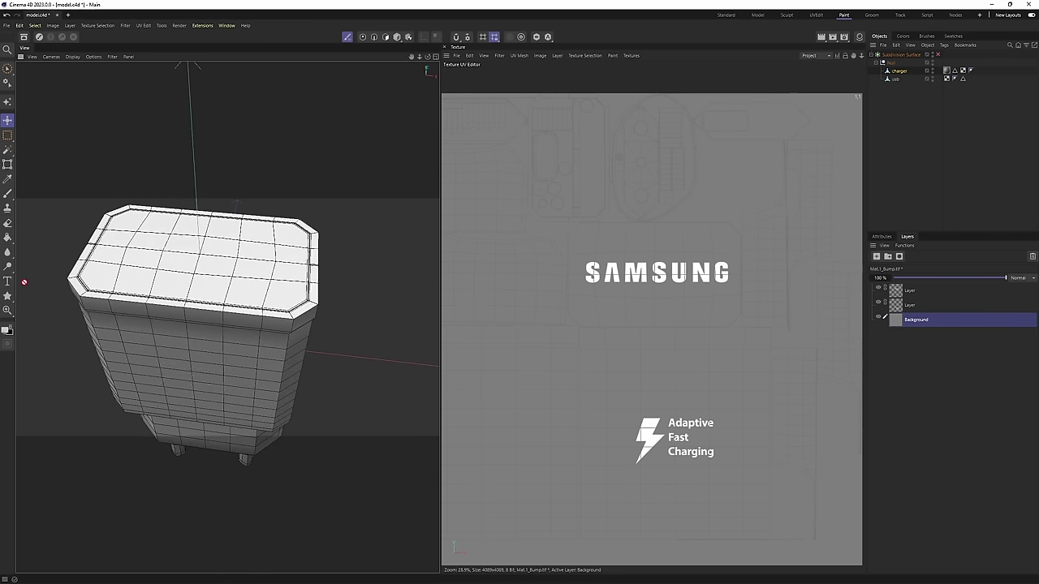
click(905, 36)
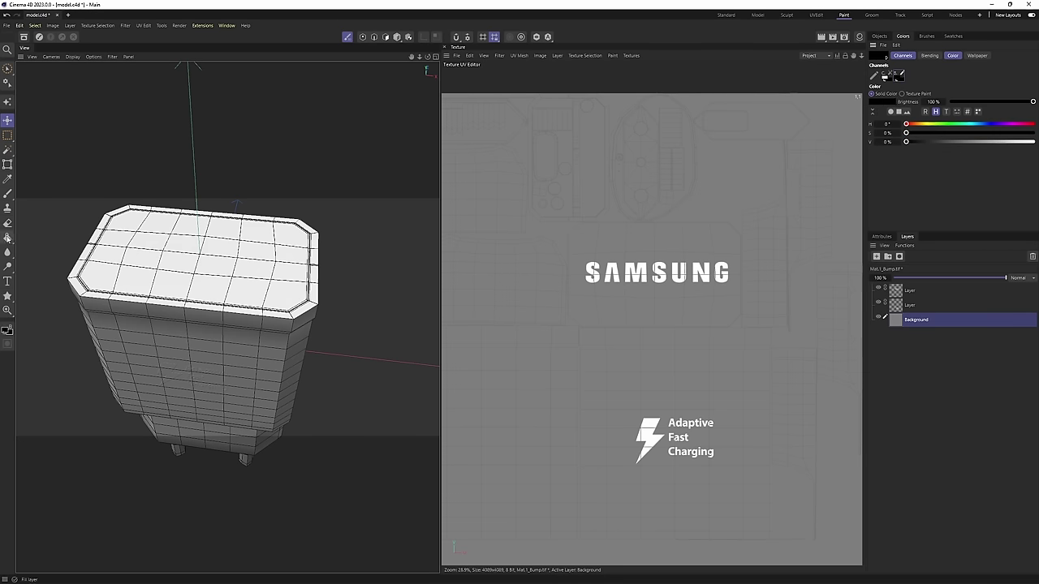
drag(8, 238, 47, 283)
alt+drag(256, 357, 296, 312)
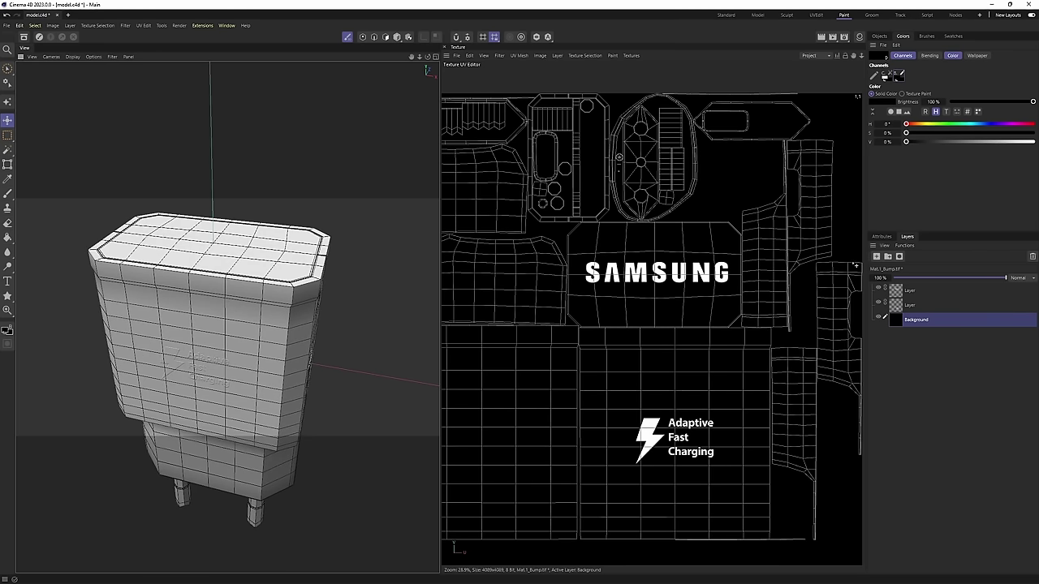
Save the Mat.1_Color.tif texture as a TIF file named color in the image_plane folder.
click(632, 55)
click(643, 102)
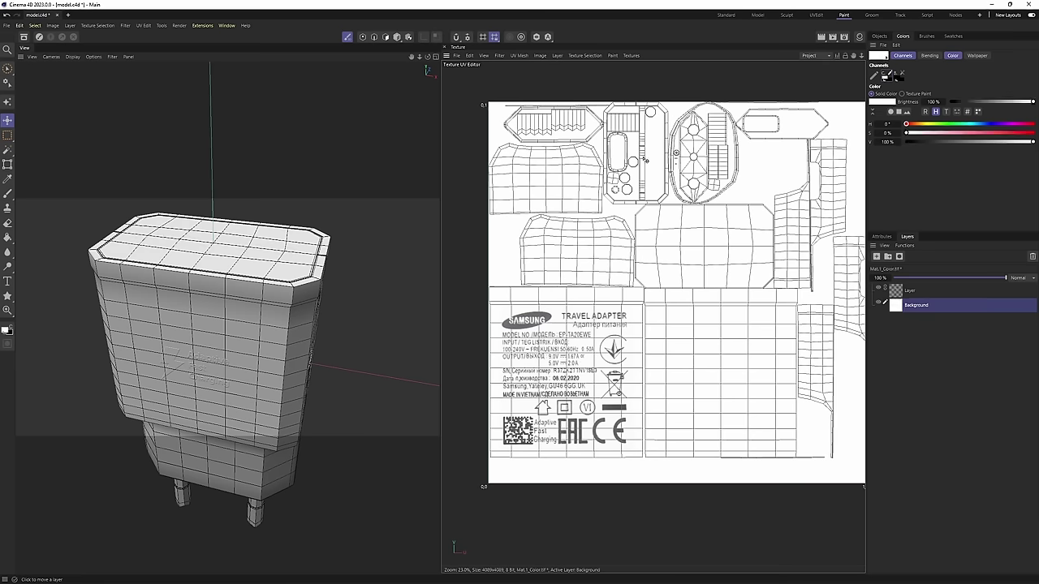
scroll(661, 268, up, 3)
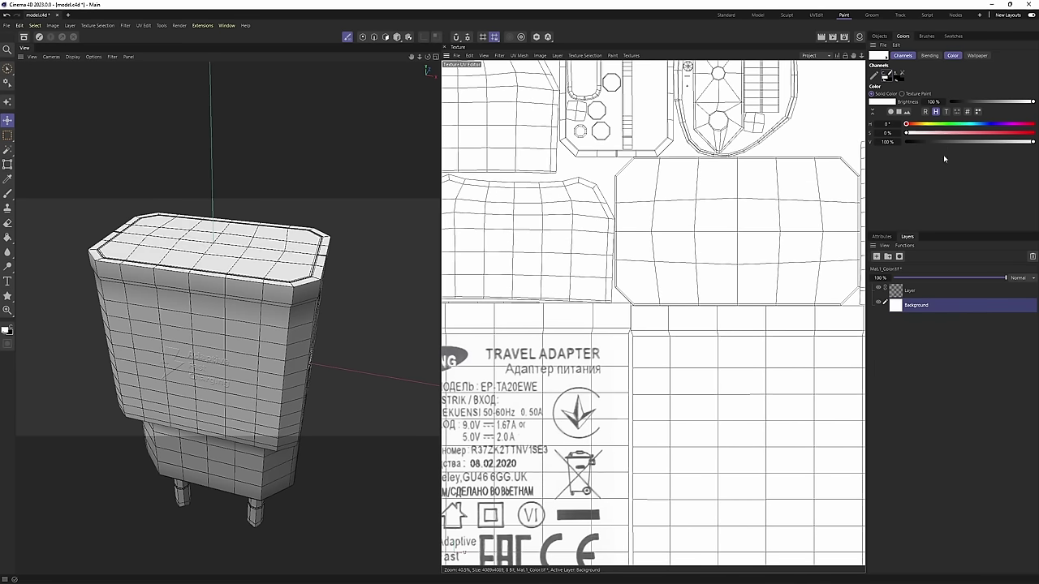
scroll(551, 235, down, 5)
alt+drag(280, 275, 369, 265)
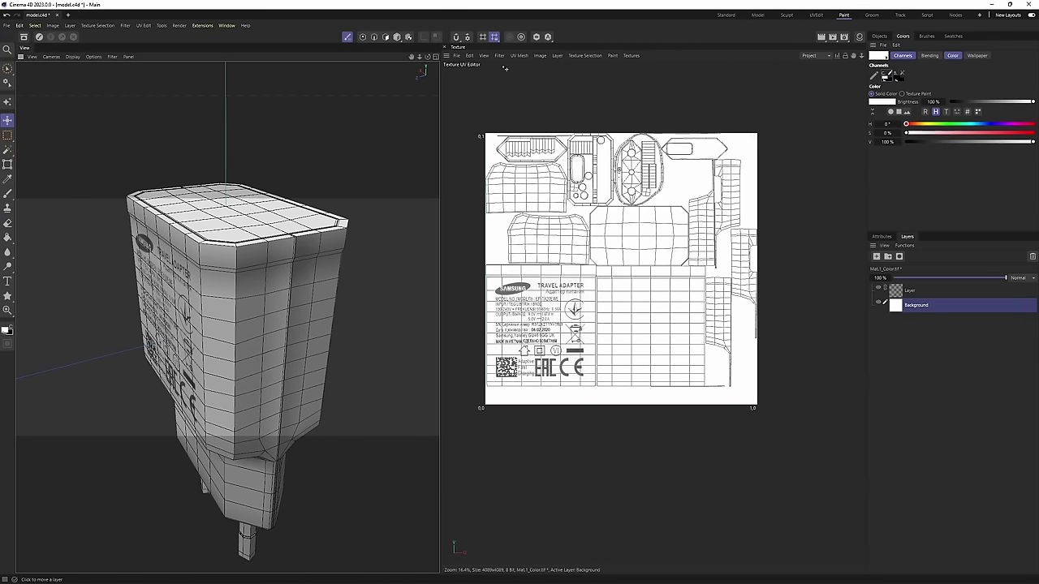
click(458, 56)
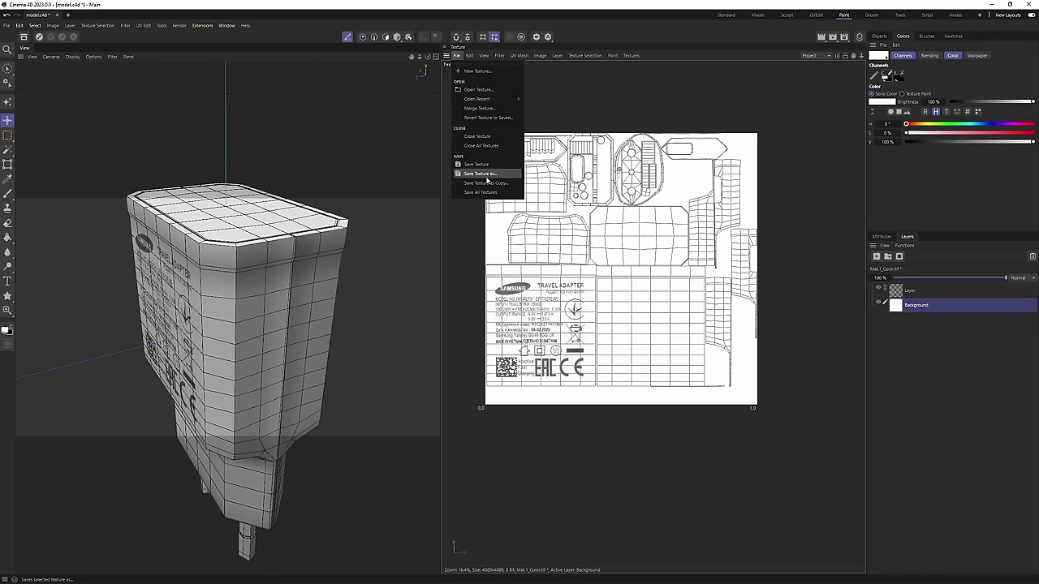
click(486, 175)
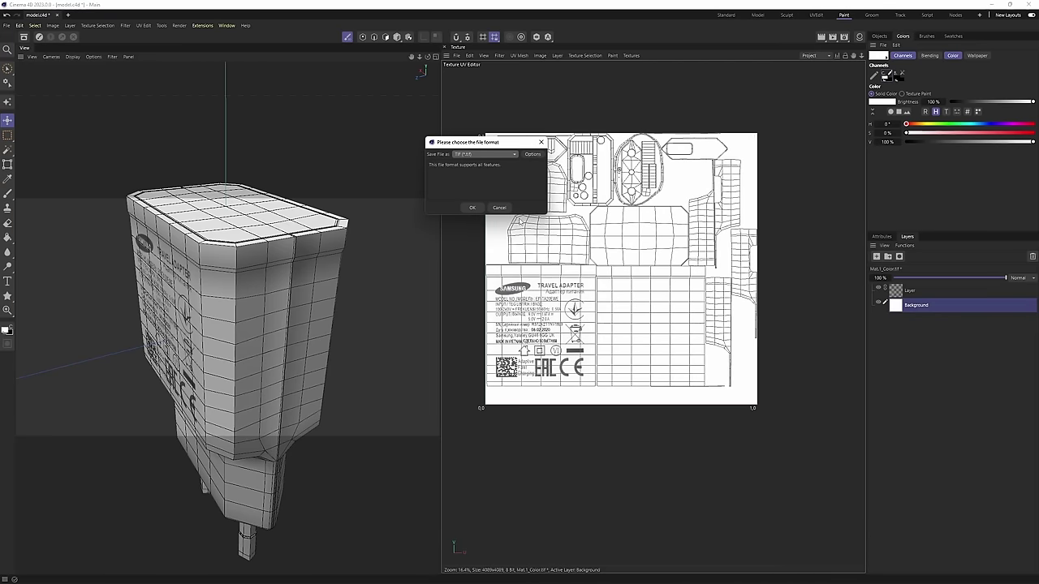
click(471, 209)
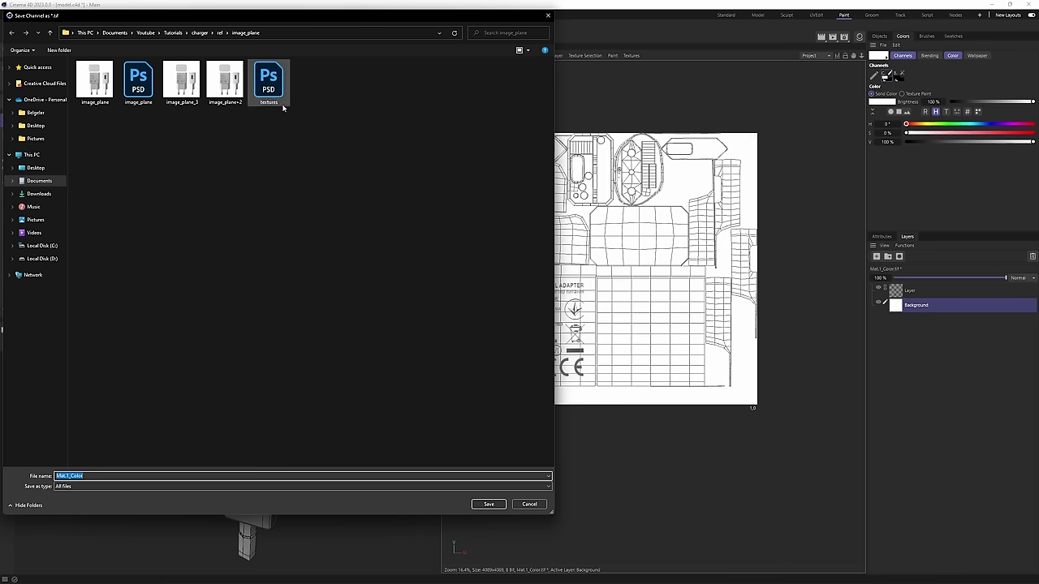
text(color)
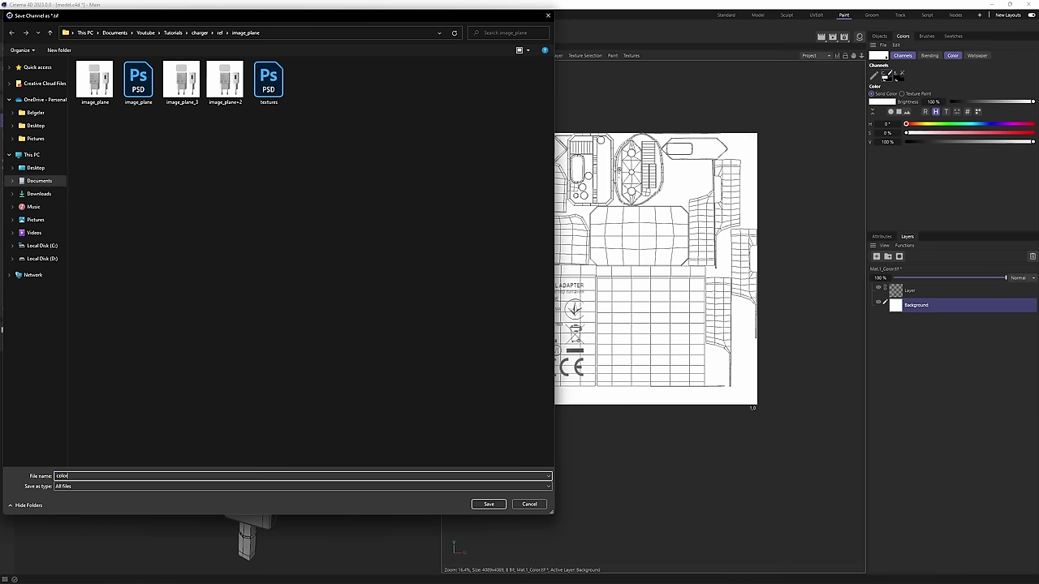
key(Return)
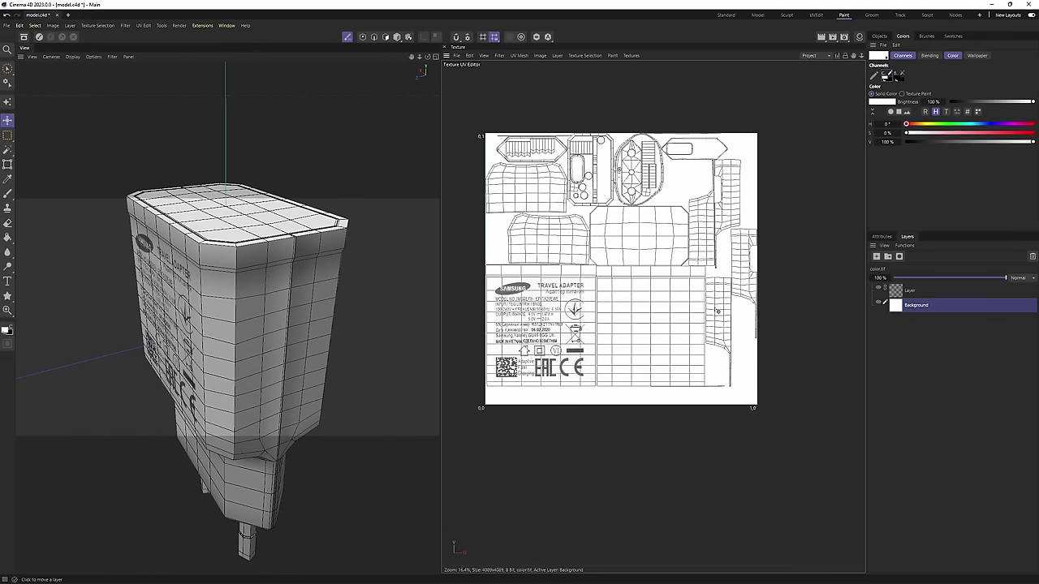
Save the Mat.1_Bump.tif texture as a TIF file named bump in the image_plane folder.
click(632, 55)
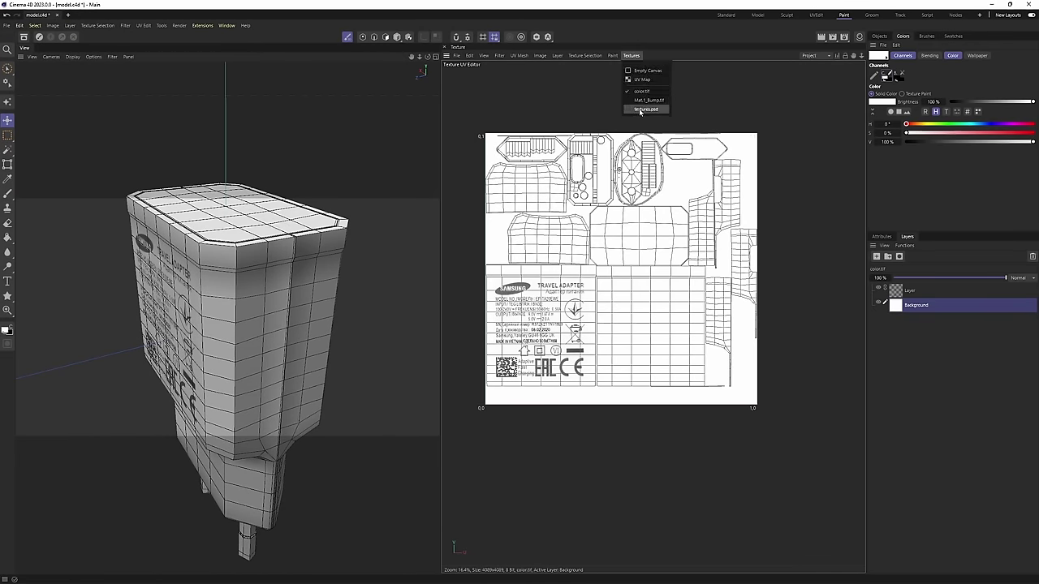
click(646, 102)
click(457, 55)
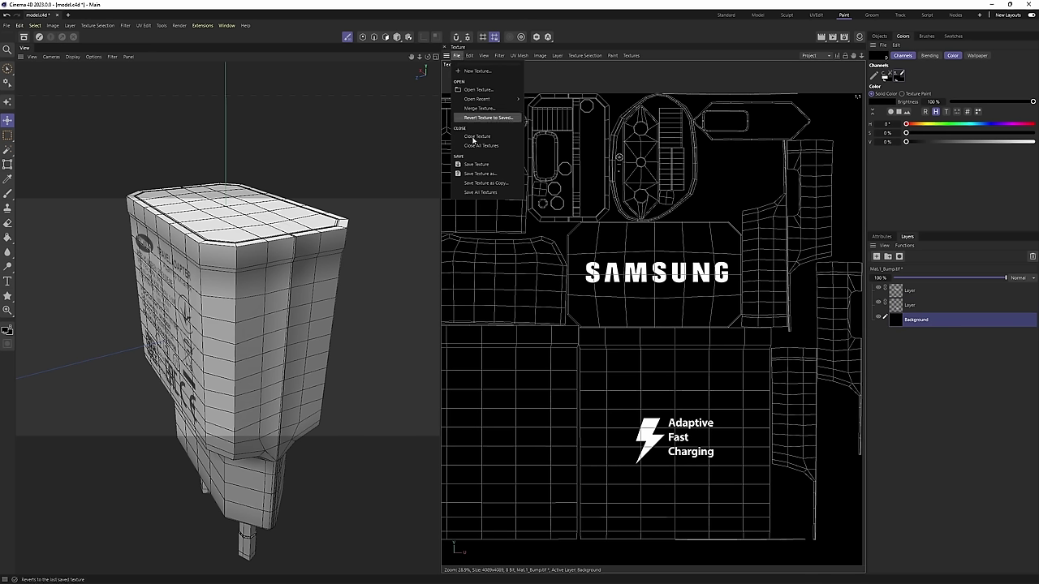
click(469, 169)
click(464, 203)
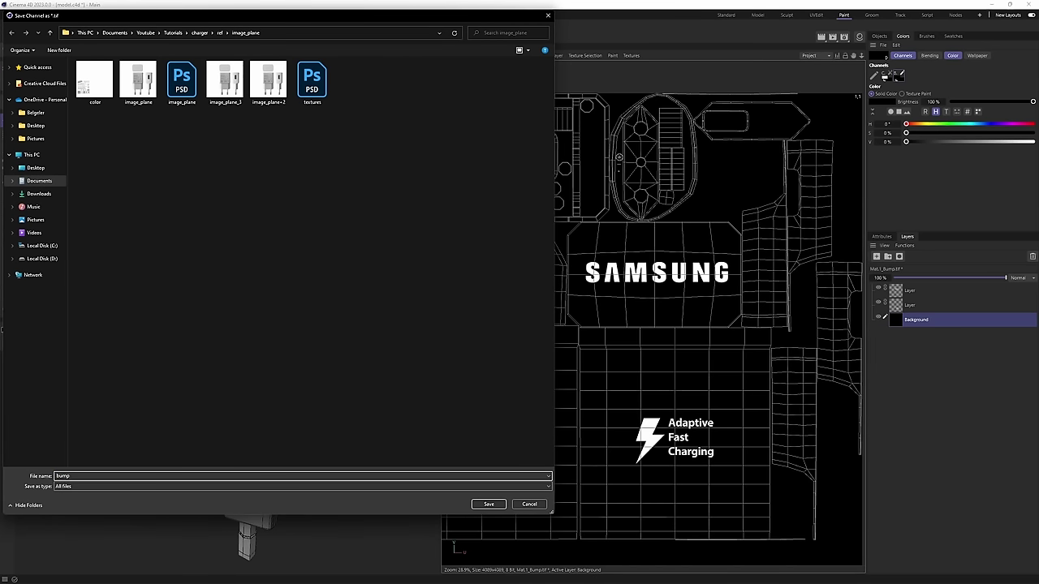
key(Return)
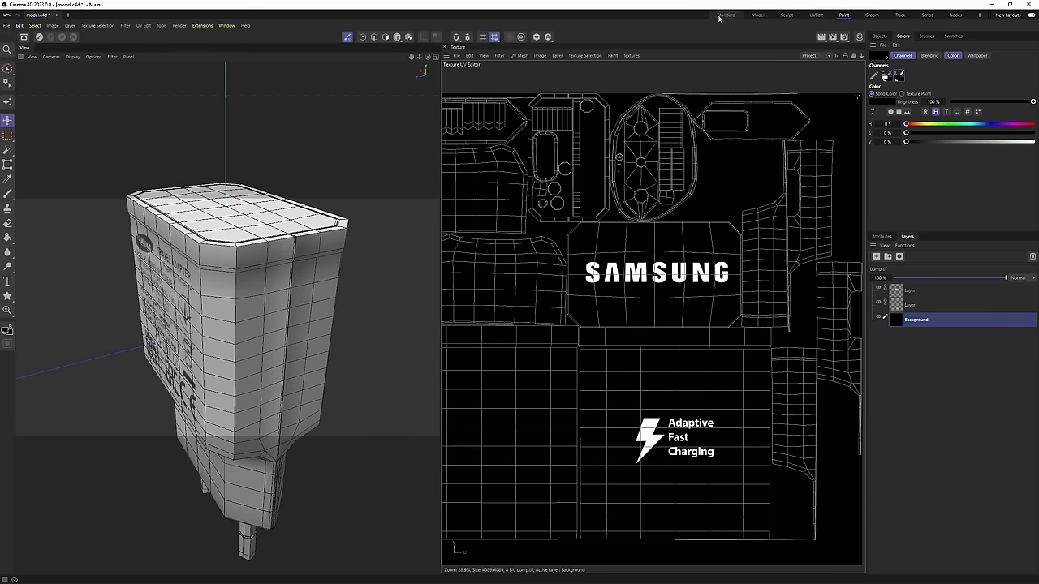
Switch to the Standard layout and set the Mat.1 material's texture preview size to 1024x1024 (4 MB).
click(725, 15)
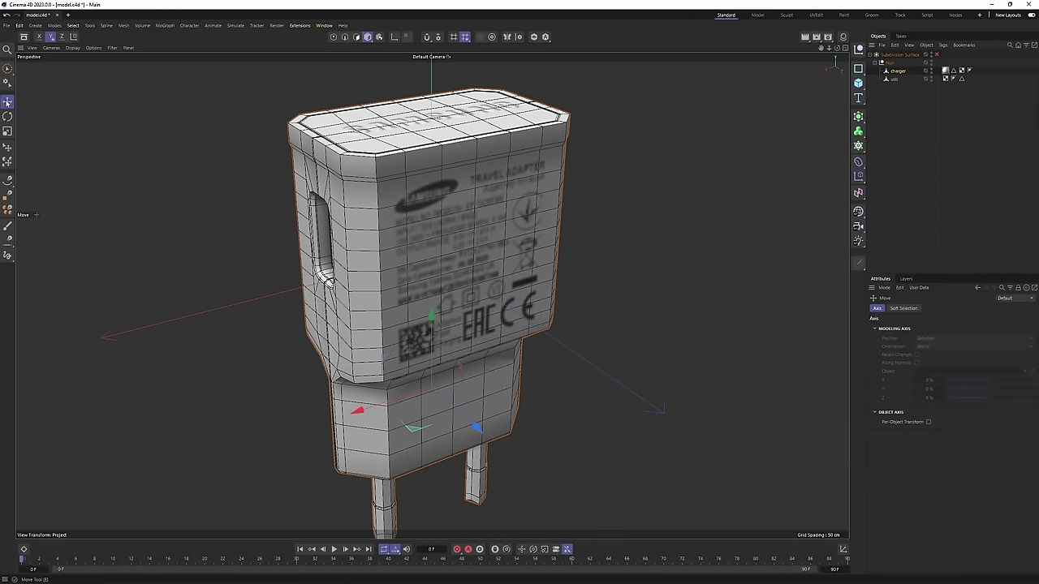
alt+drag(487, 223, 451, 218)
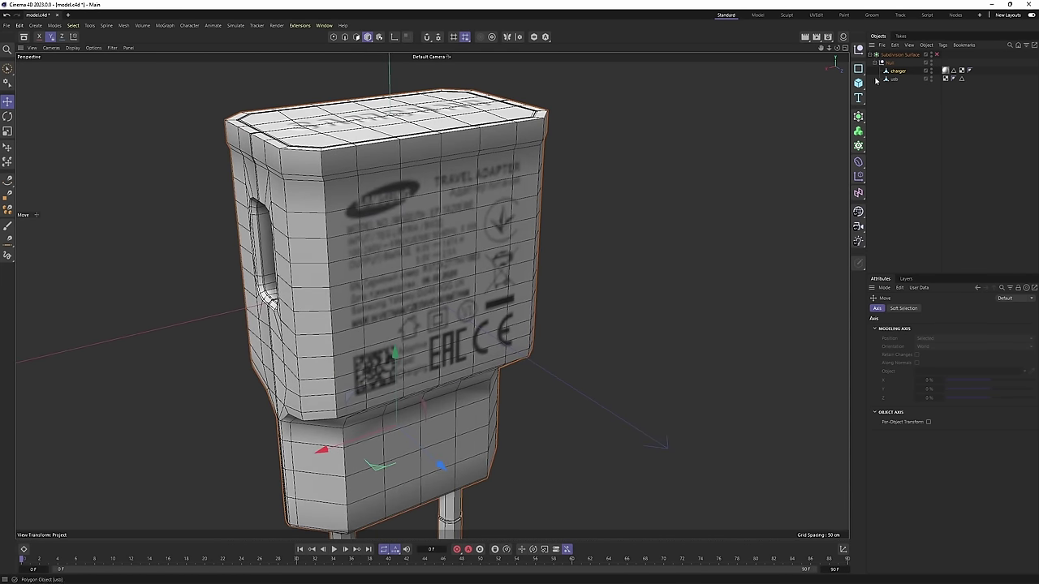
click(947, 71)
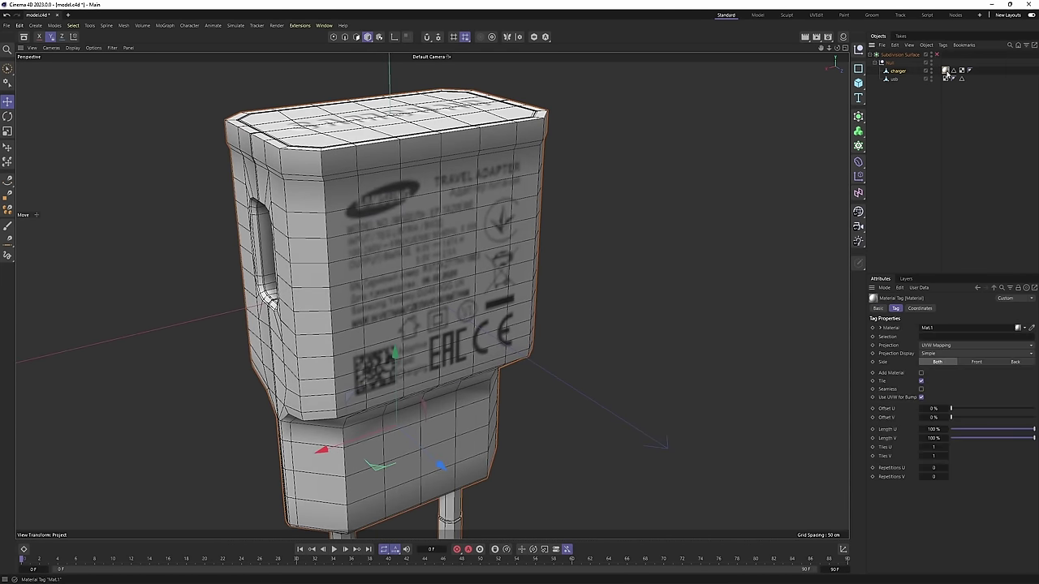
double_click(944, 70)
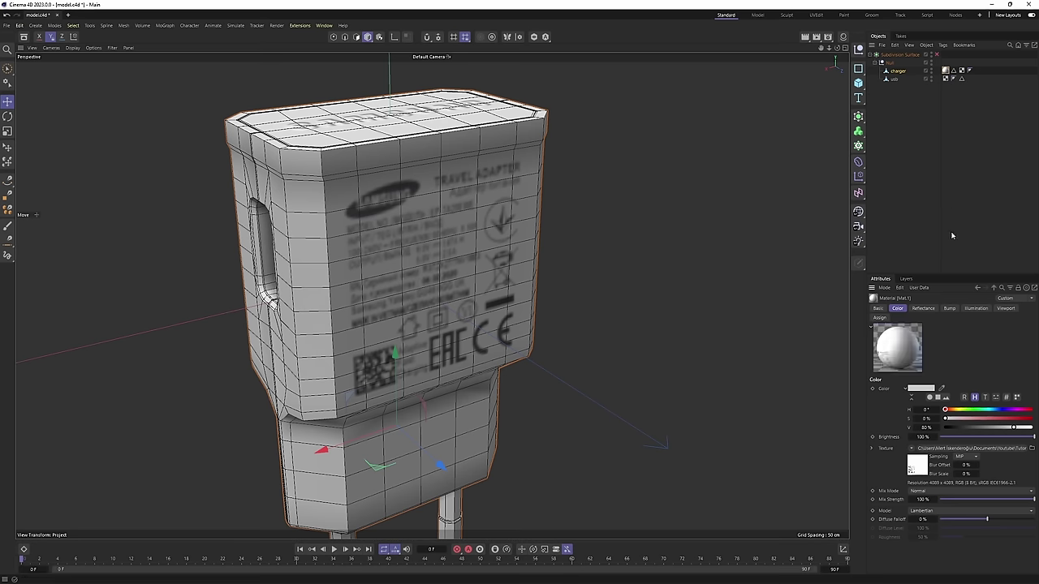
click(1005, 308)
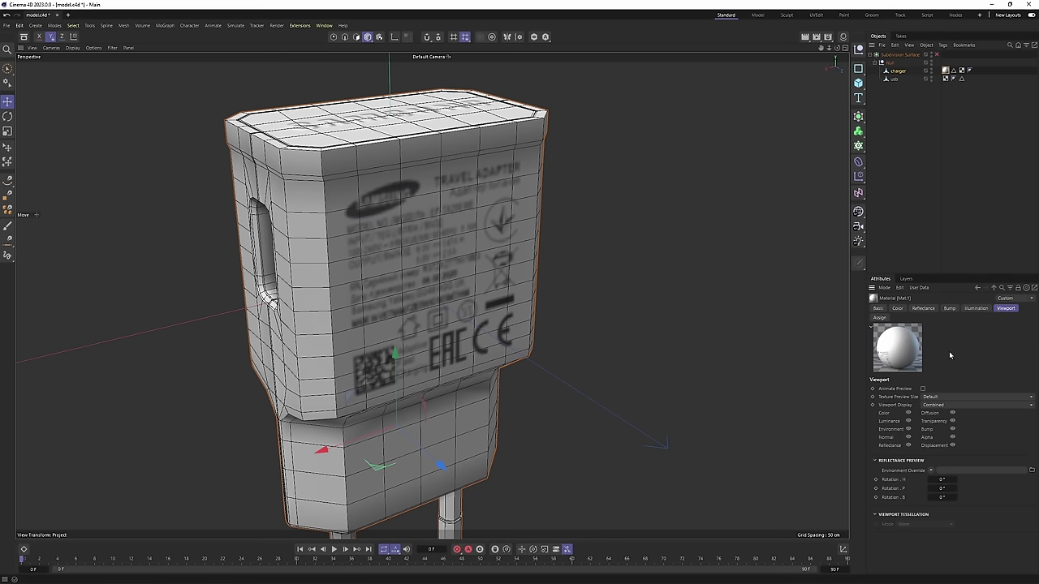
click(943, 396)
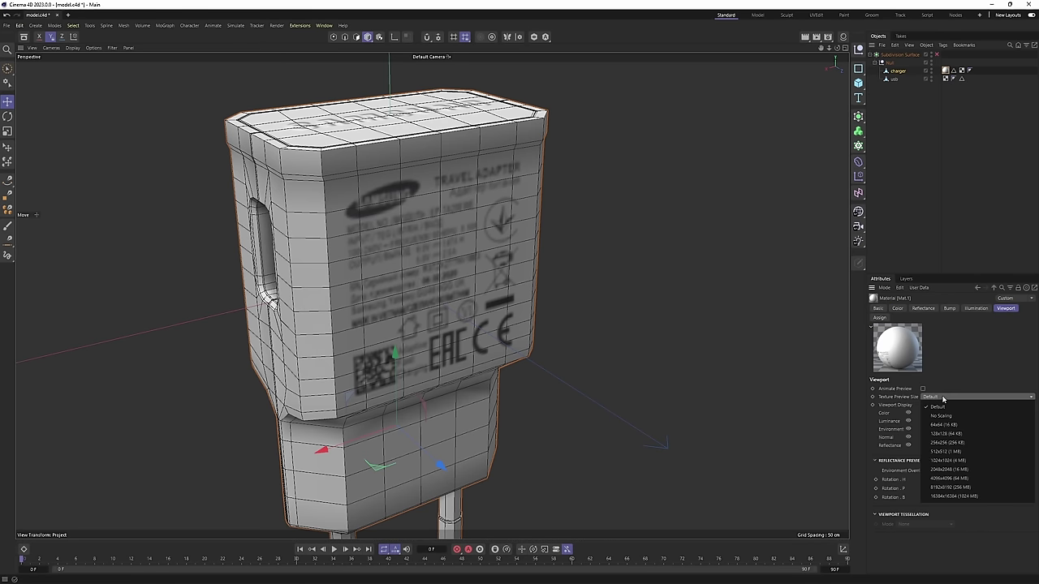
click(947, 461)
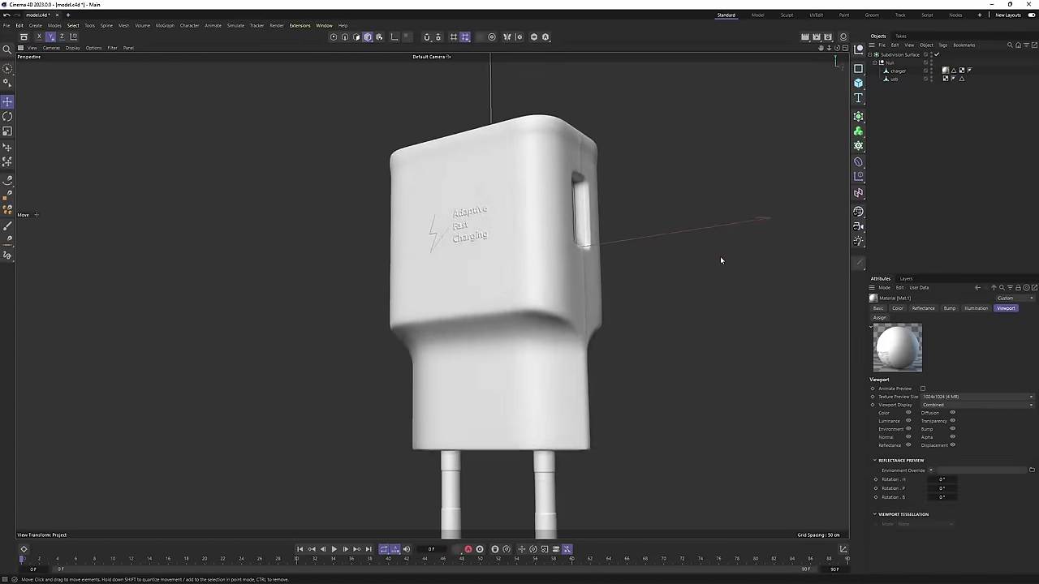
alt+drag(721, 260, 487, 276)
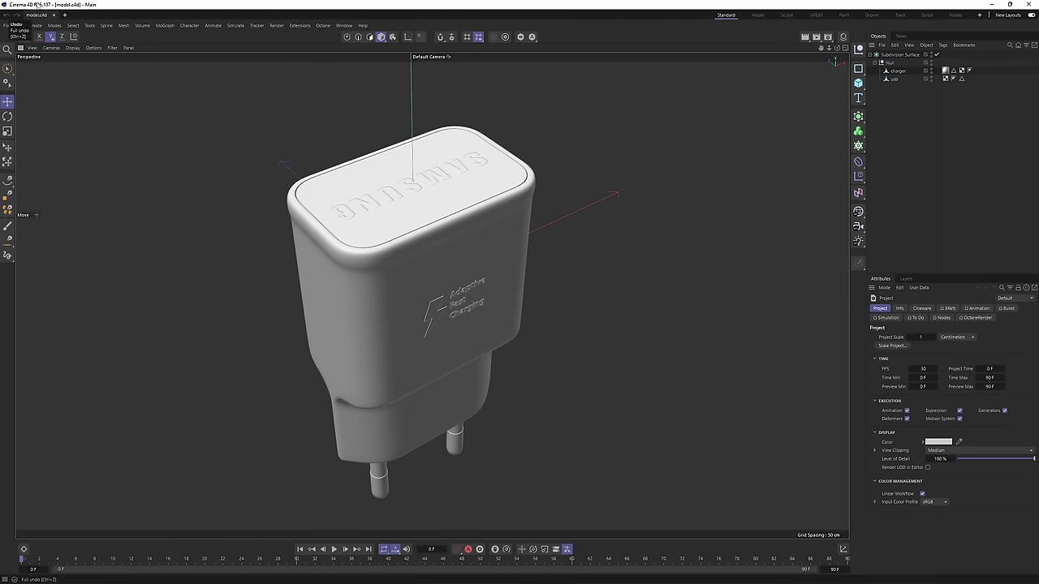
Set the renderer to Octane Renderer and the output size to 1920 x 1080 pixels in the render settings.
alt+drag(474, 245, 475, 204)
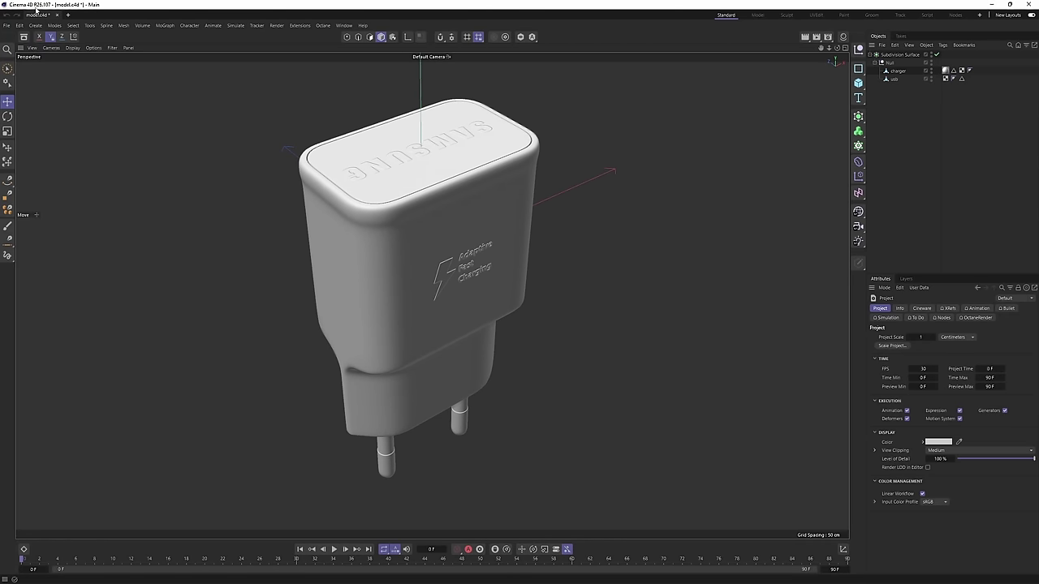
alt+drag(598, 155, 514, 168)
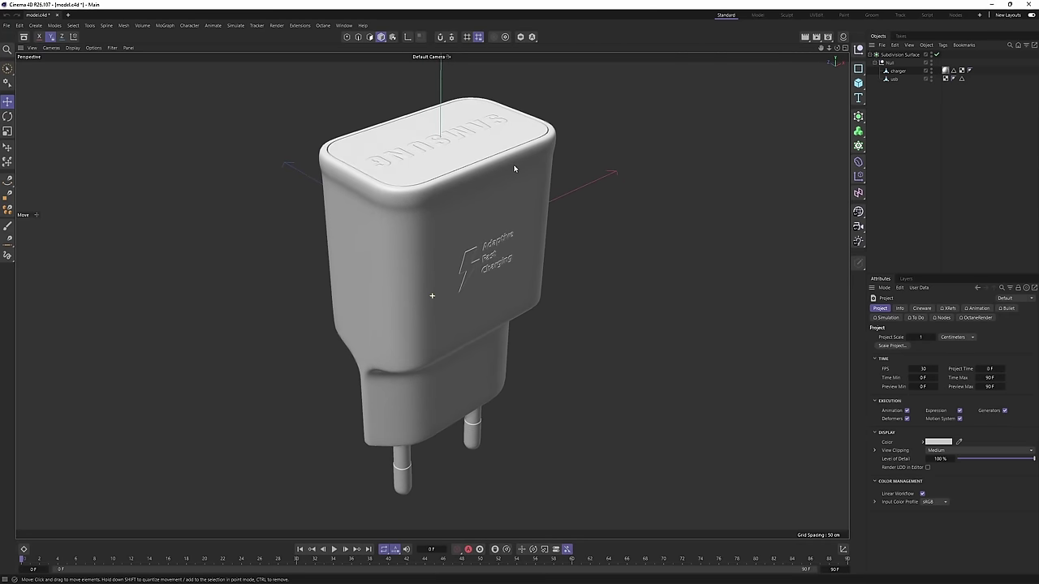
click(828, 36)
drag(820, 28, 711, 127)
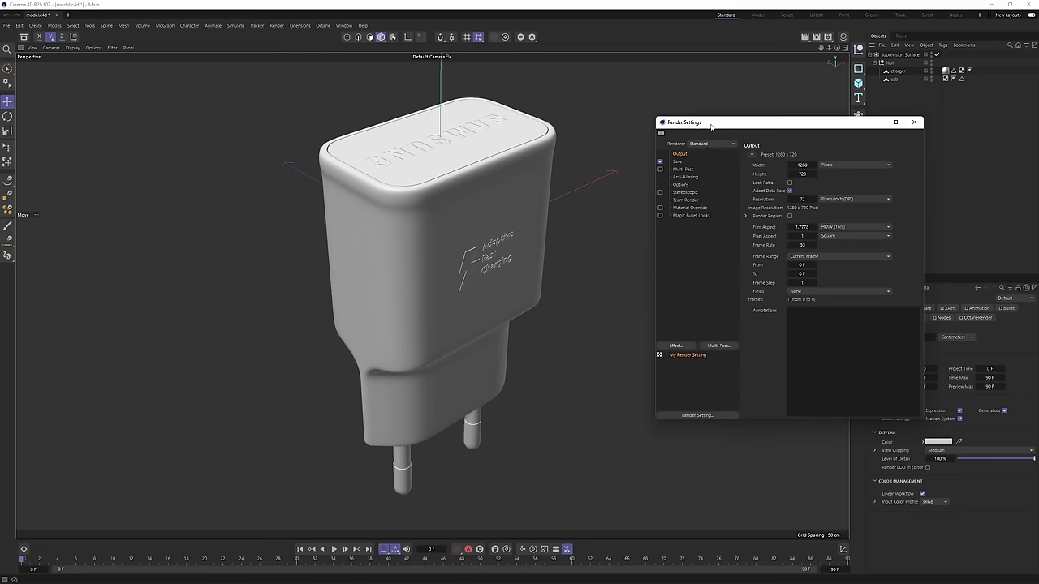
click(715, 143)
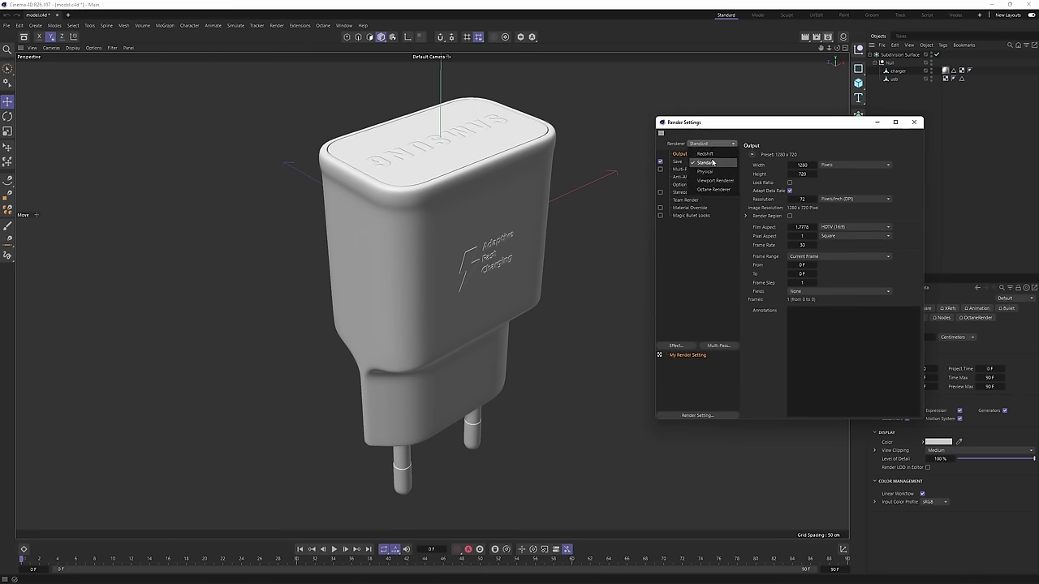
click(709, 190)
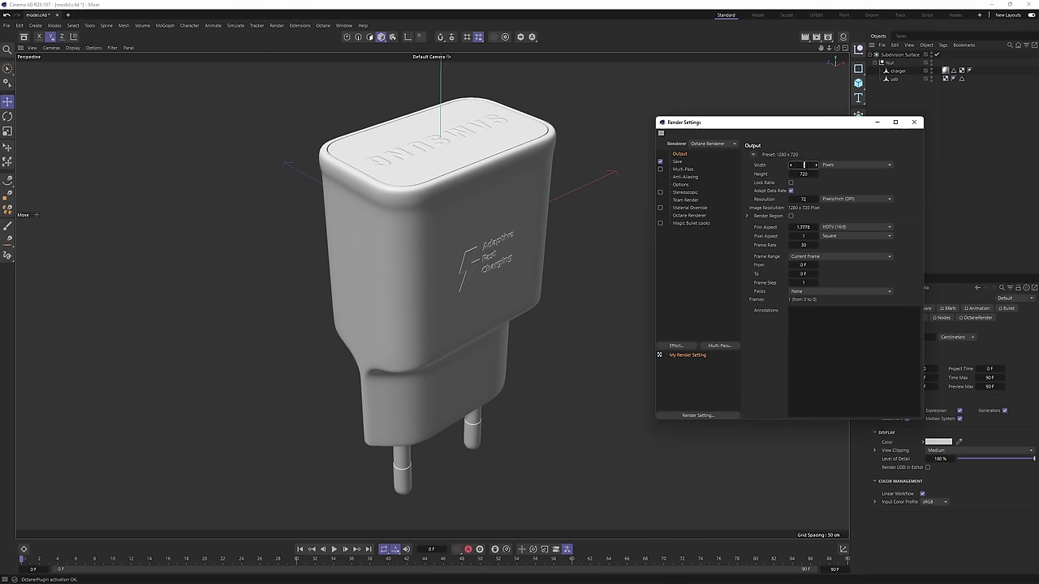
text(1920)
key(Return)
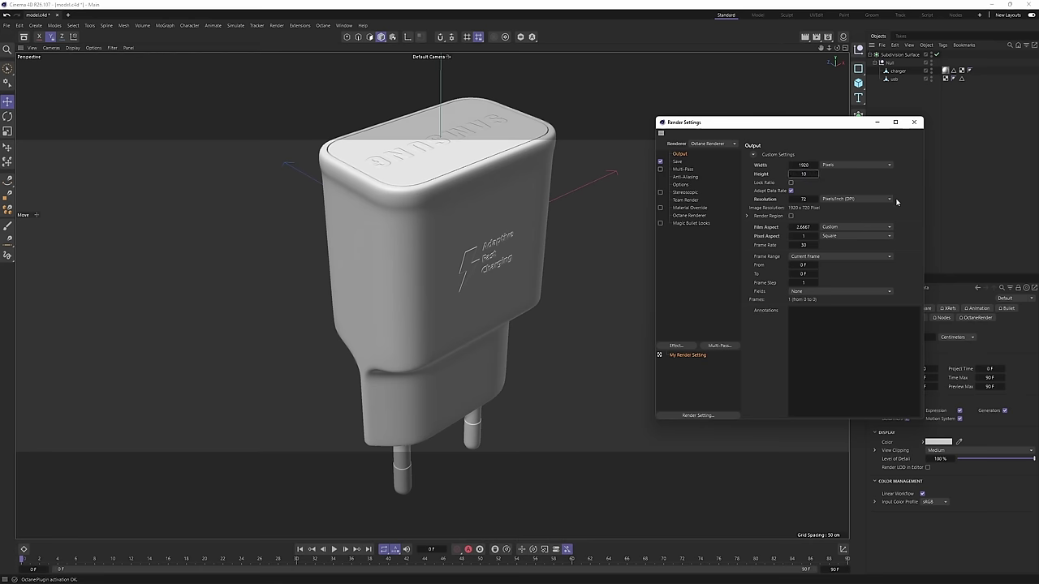
key(Return)
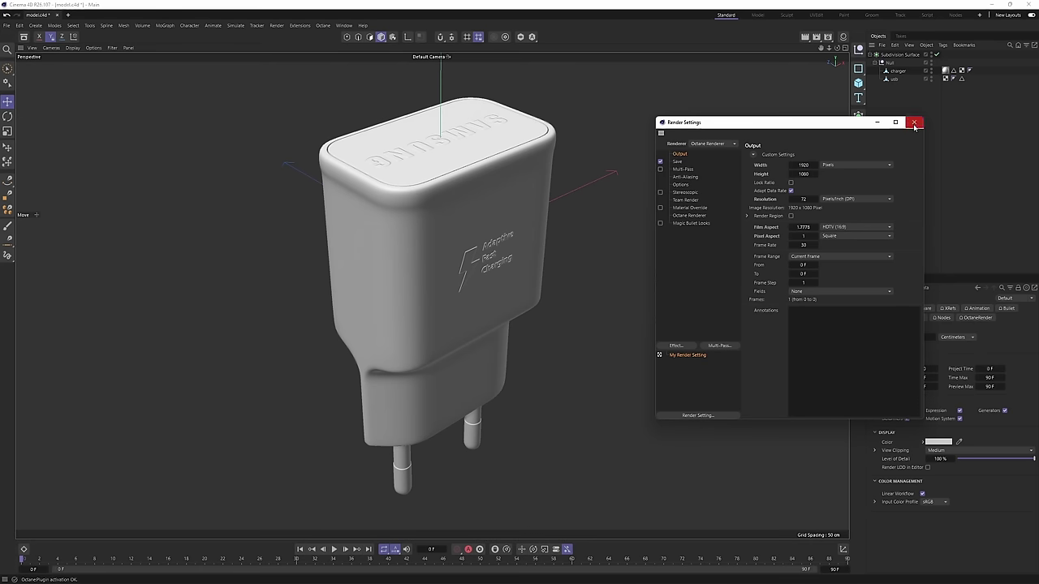
click(914, 122)
Add a cube as a size reference for the charger and set its Y size to 5 cm.
click(890, 62)
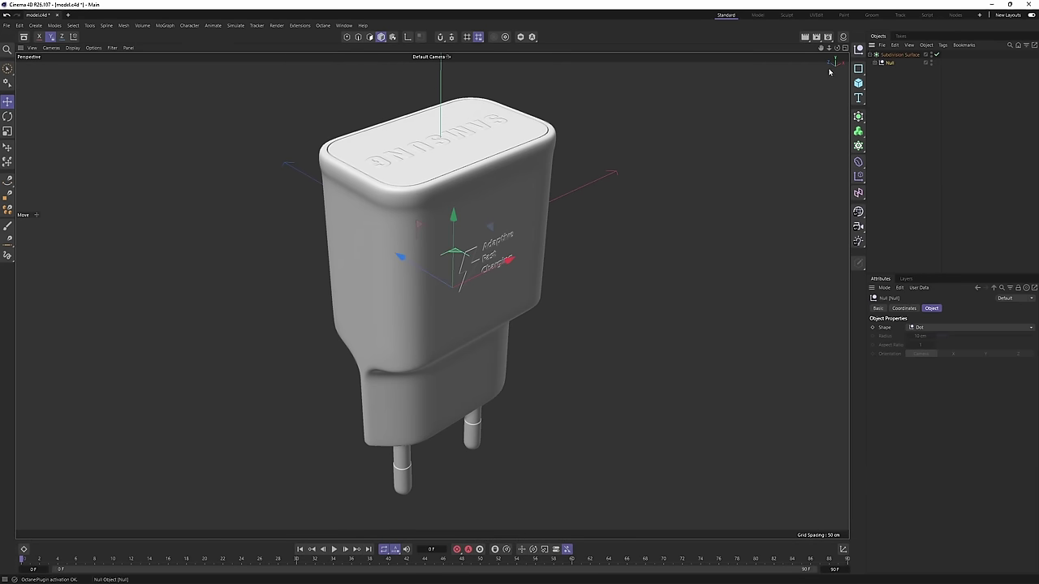
alt+drag(573, 208, 815, 93)
alt+drag(747, 112, 546, 188)
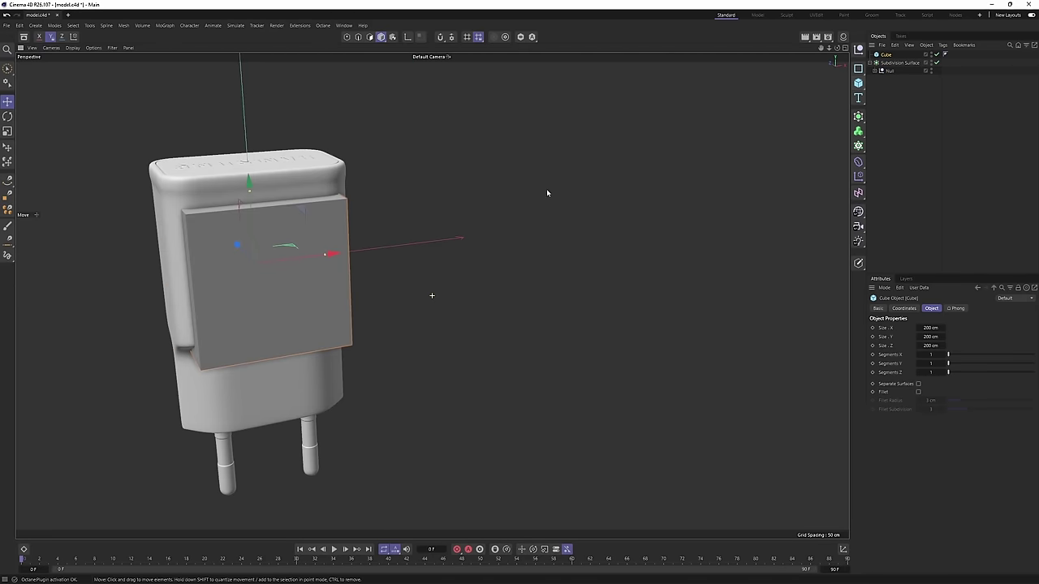
alt+middle_drag(546, 189, 581, 199)
drag(943, 338, 994, 330)
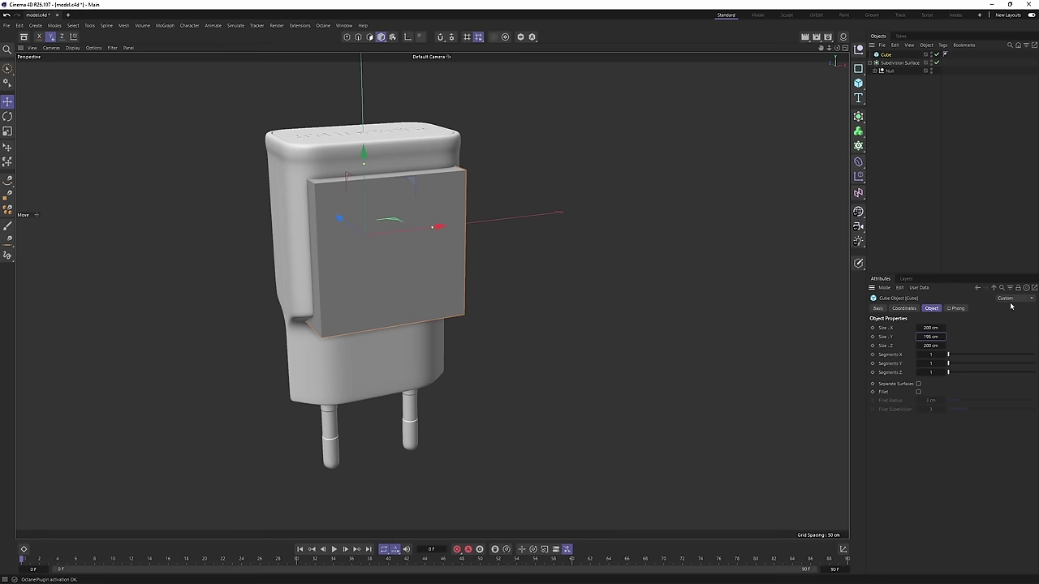
text(5)
key(Return)
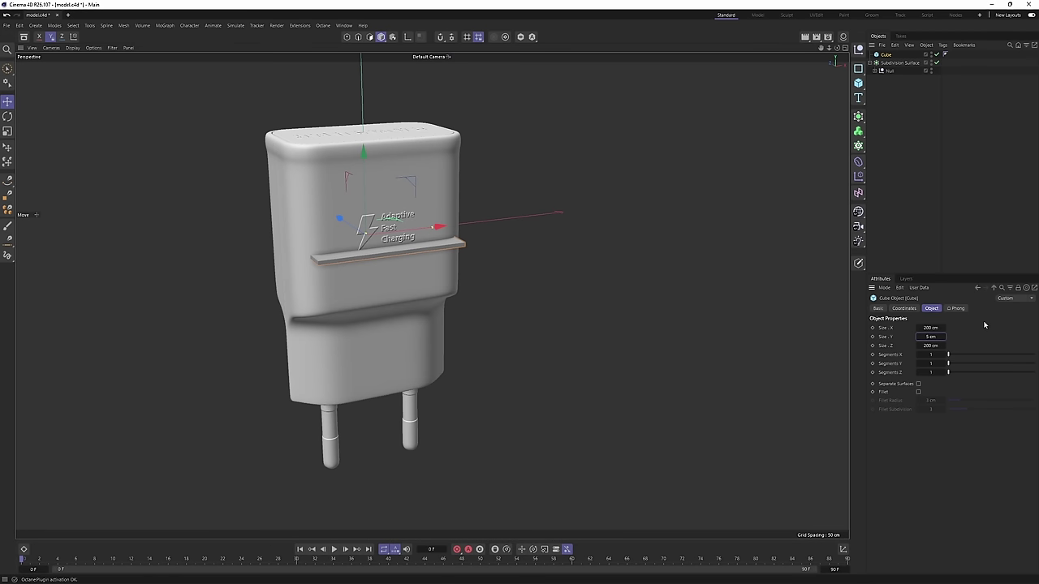
alt+middle_drag(399, 255, 444, 235)
scroll(445, 234, up, 2)
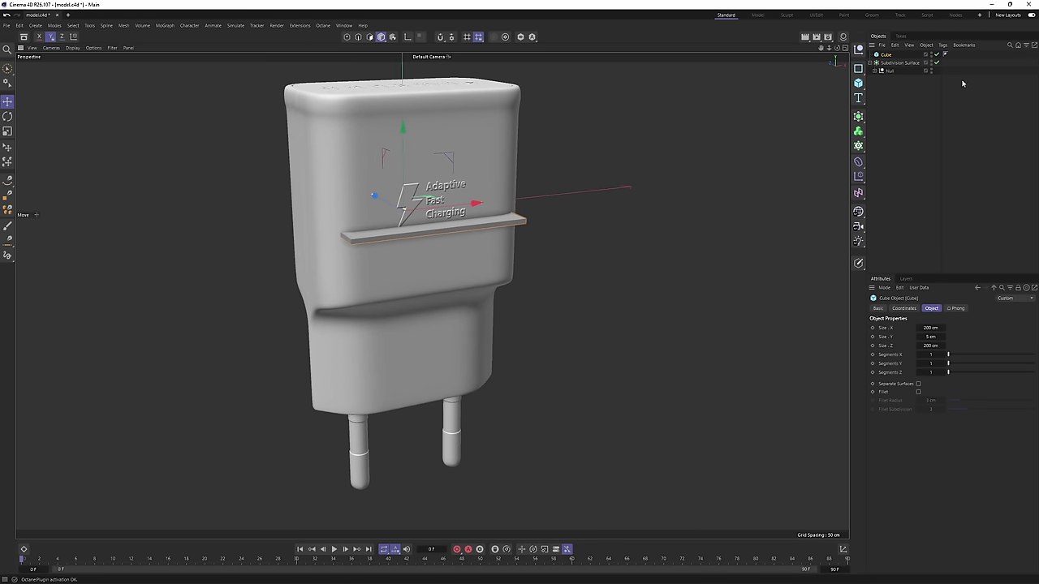
Rename the Null inside the Subdivision Surface to charger.
click(890, 72)
click(874, 71)
double_click(890, 72)
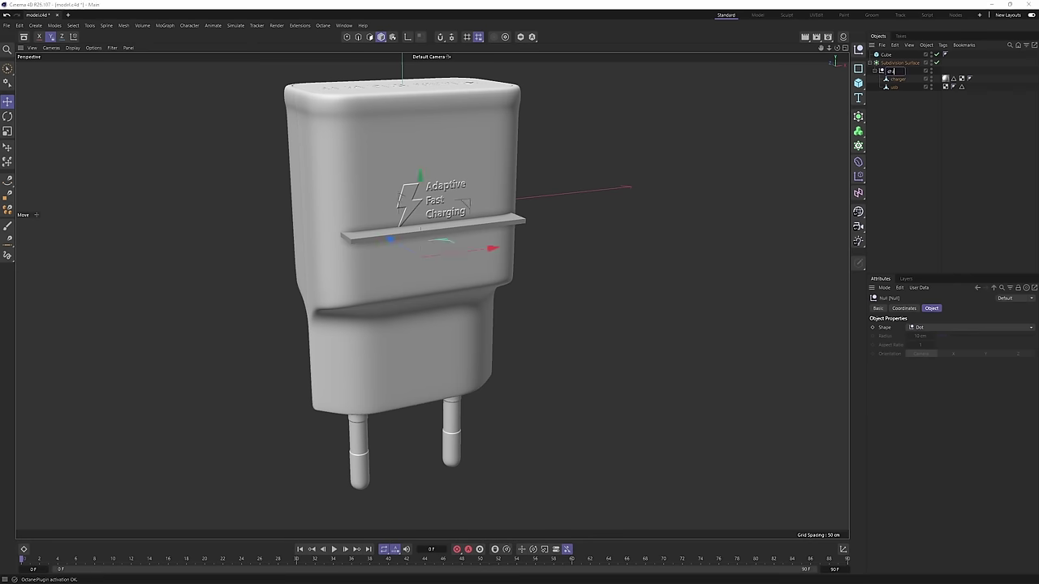
key(Return)
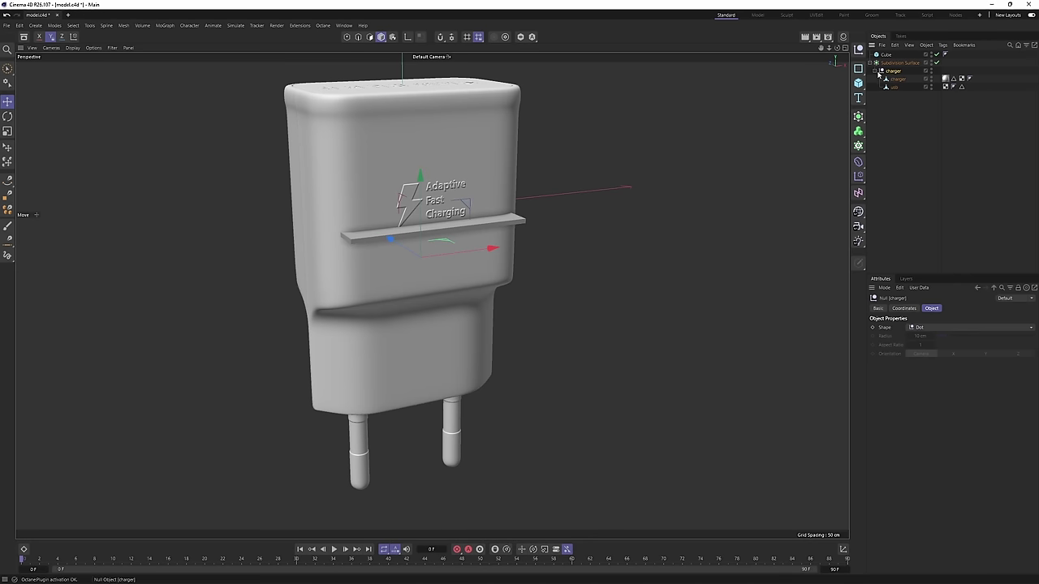
click(877, 72)
Scale the charger group down uniformly in the Front view and move it onto the flat reference cube at the origin.
middle_click(793, 155)
middle_click(323, 408)
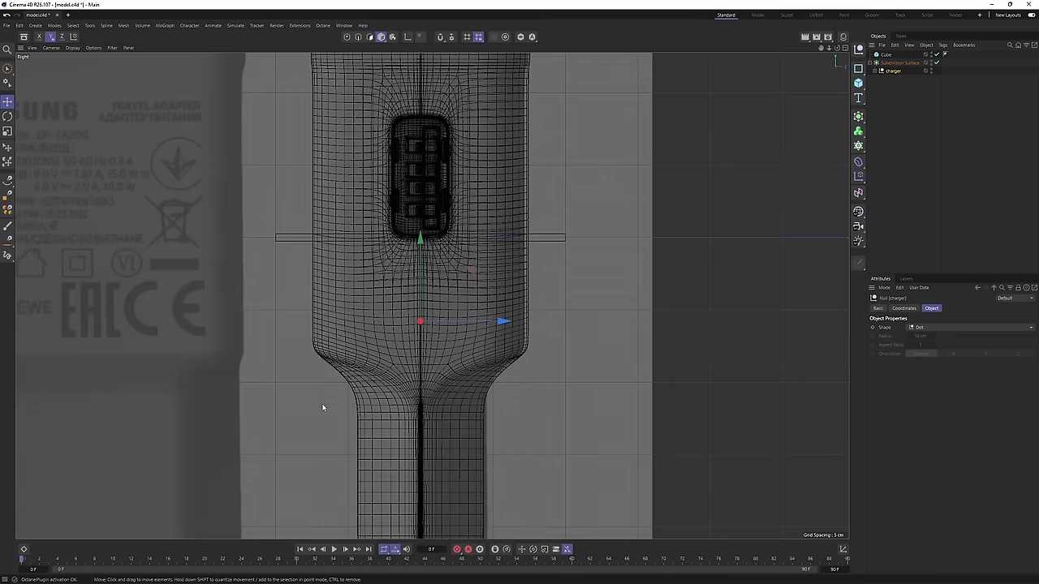
middle_click(687, 341)
middle_click(491, 341)
scroll(412, 309, down, 3)
alt+middle_drag(395, 317, 513, 277)
scroll(380, 297, up, 3)
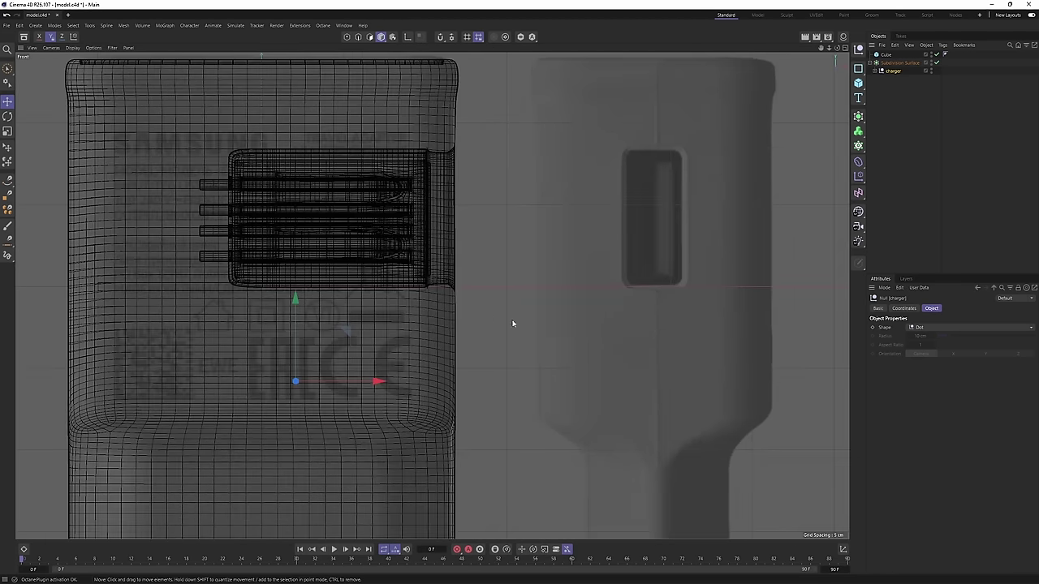
key(t)
drag(512, 324, 241, 388)
scroll(327, 371, up, 3)
key(e)
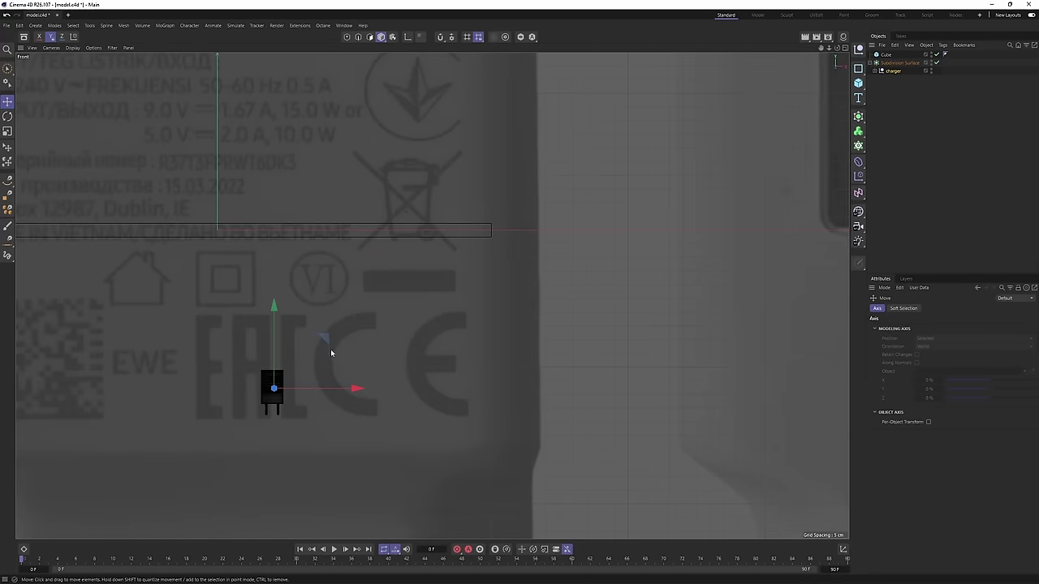
drag(330, 352, 266, 181)
Scale the charger group down further to fit within the 5 cm thickness of the reference cube.
scroll(244, 203, up, 5)
key(t)
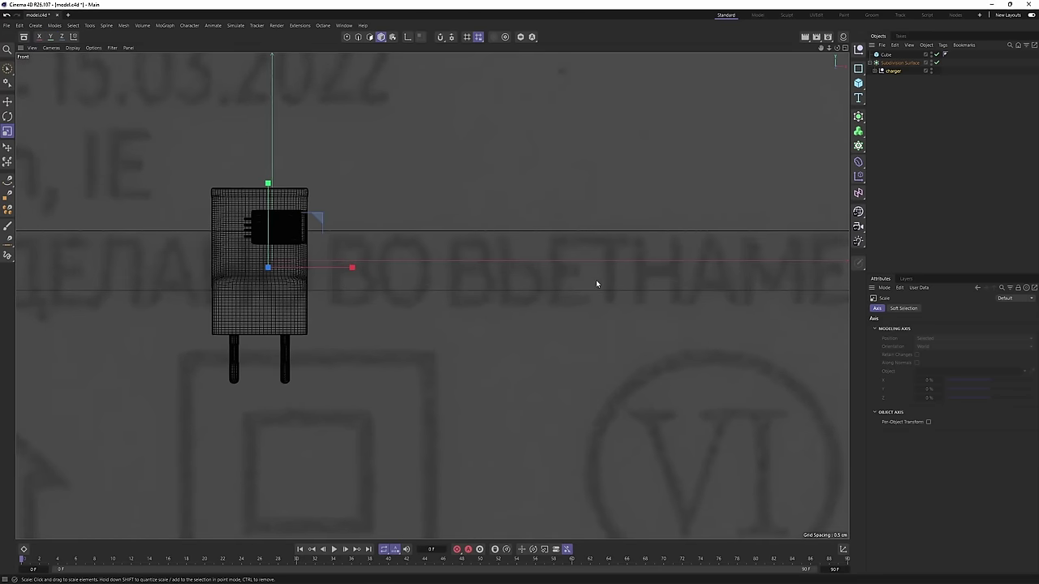
drag(597, 283, 320, 213)
key(e)
key(F1)
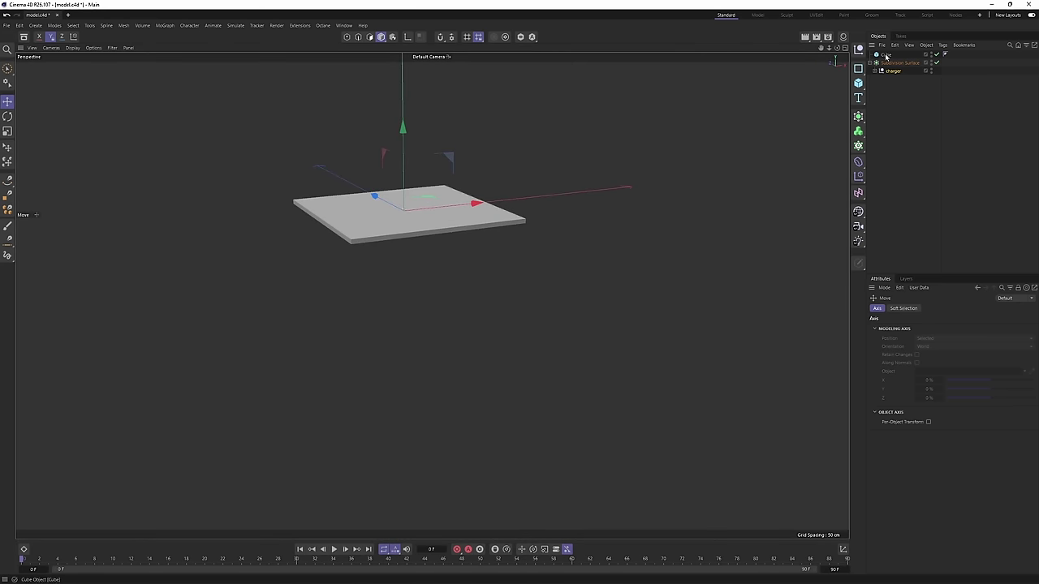
Delete the reference cube and frame the charger group in the perspective view.
click(885, 55)
key(Delete)
click(893, 62)
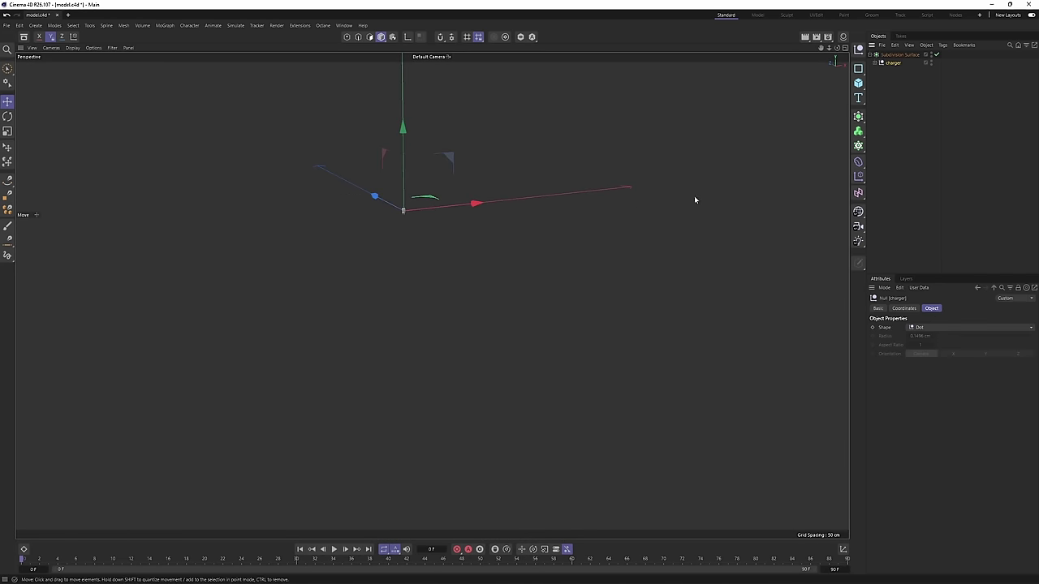
key(o)
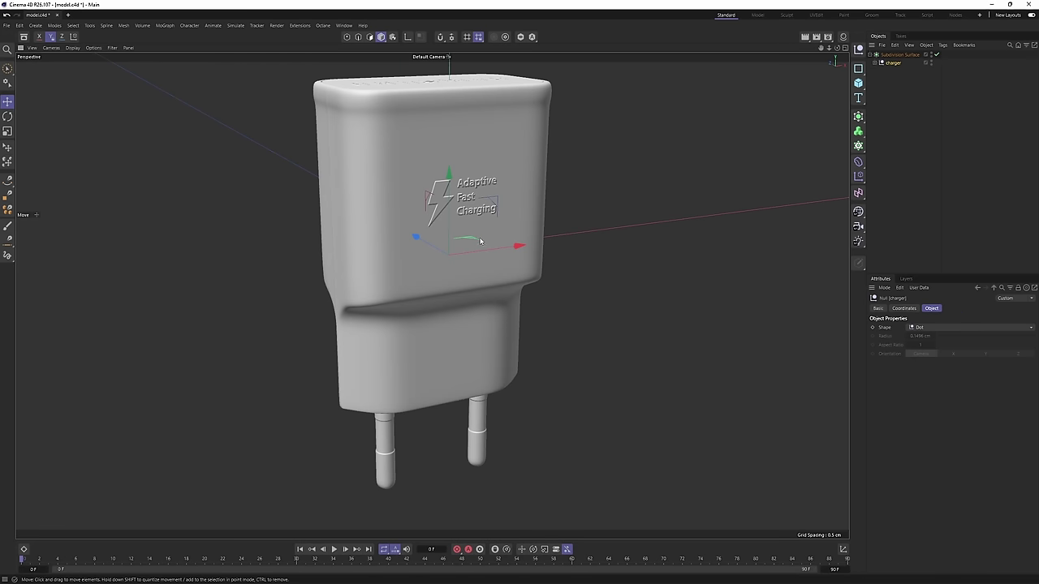
alt+drag(480, 241, 443, 236)
alt+middle_drag(443, 237, 420, 257)
click(936, 152)
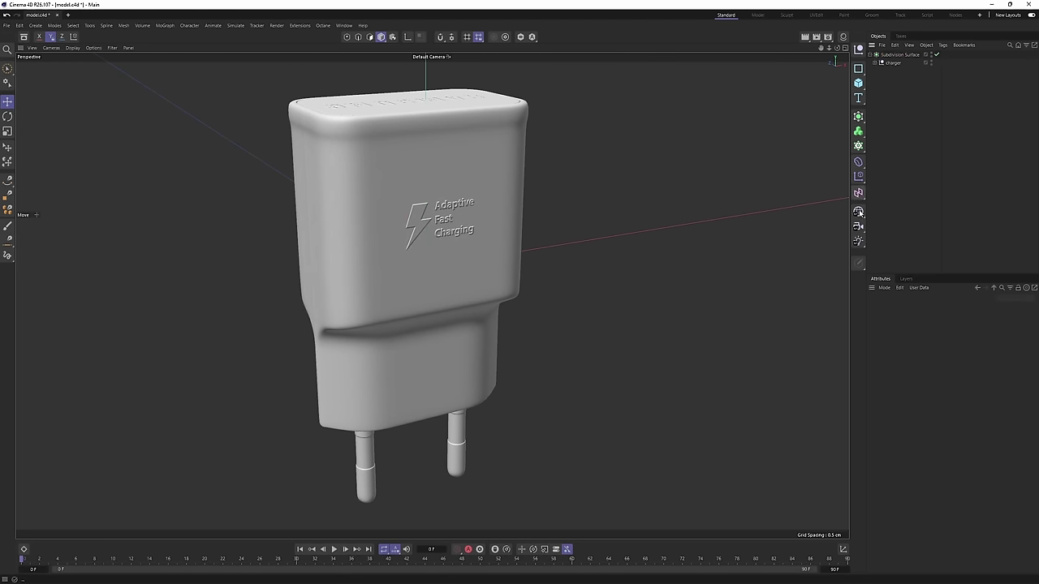
Add a camera, look through it, and set its focal length to 90 mm.
drag(860, 213, 883, 238)
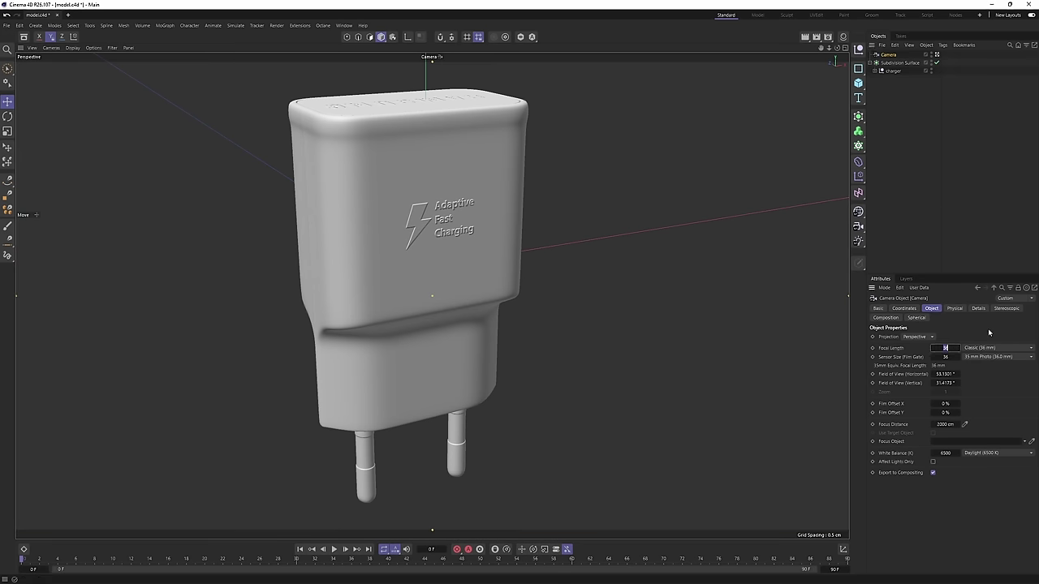
text(90)
key(Return)
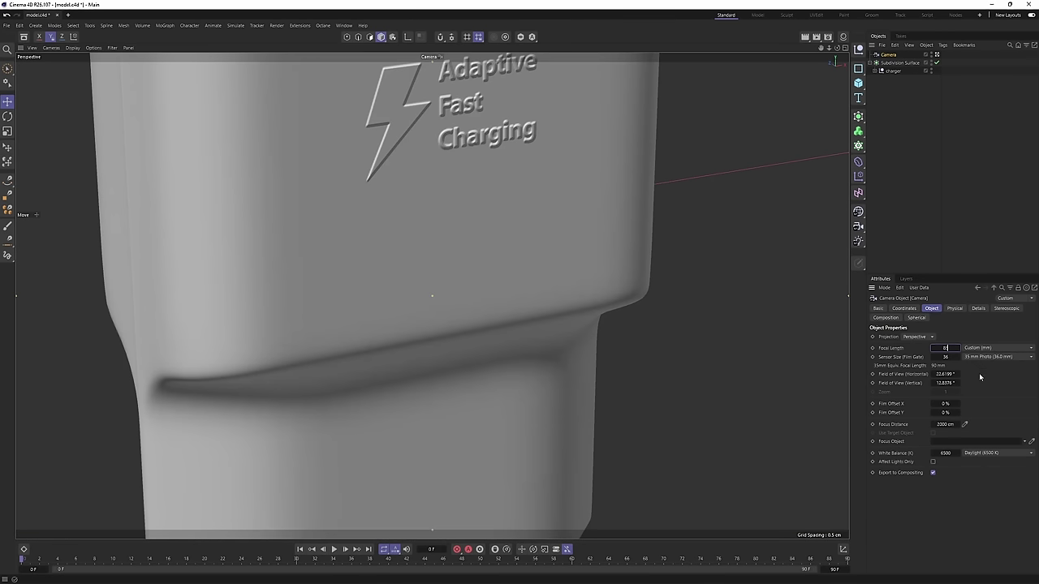
key(Return)
text(90)
key(Return)
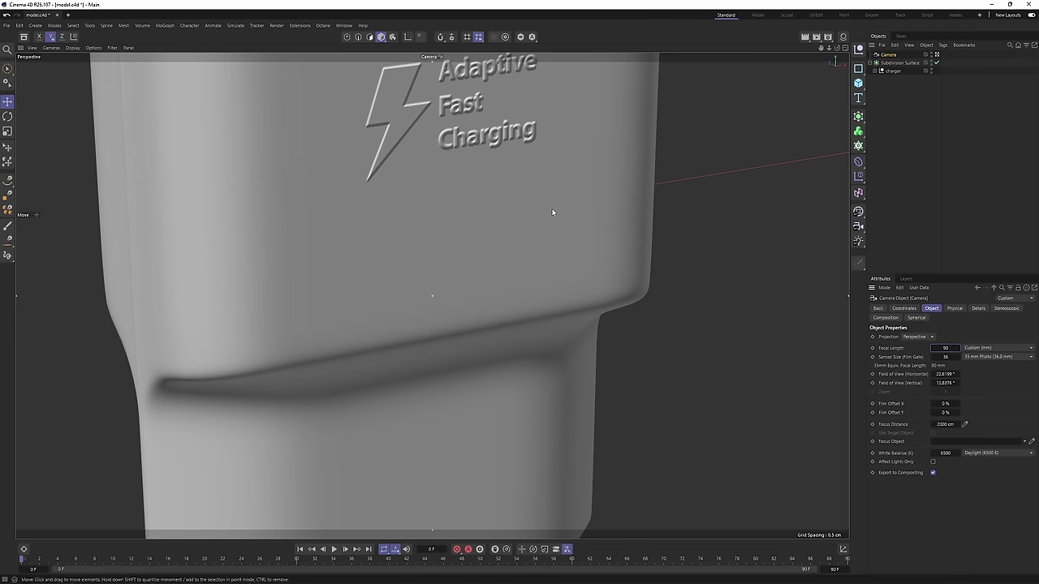
Reposition the camera to frame the whole charger at an angle showing the Fast Charging face and the USB port.
alt+right_drag(560, 204, 398, 269)
alt+middle_drag(524, 239, 453, 286)
alt+drag(453, 289, 484, 260)
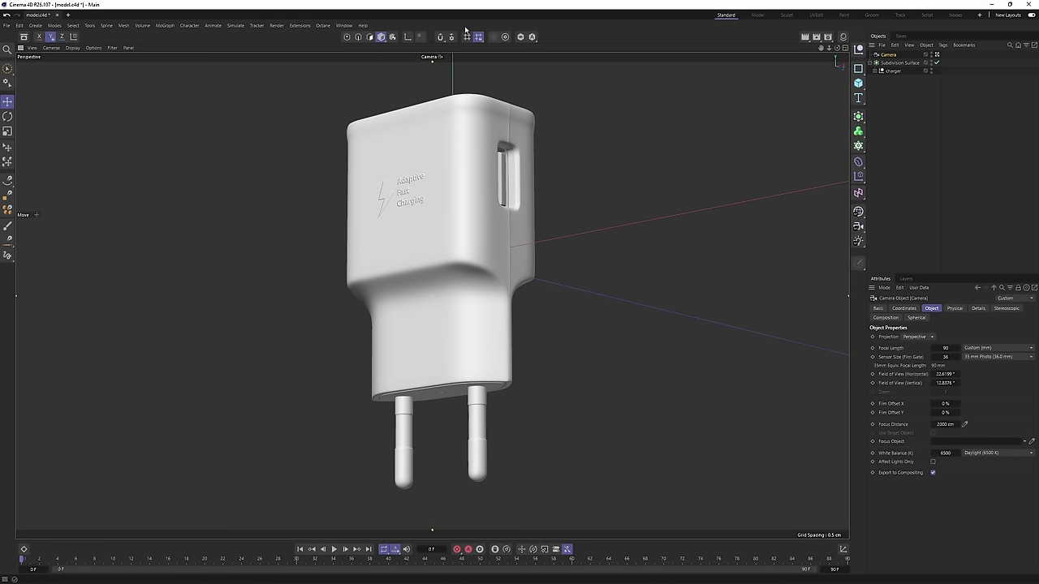
Open the Octane Live Viewer and switch the render kernel to Path tracing in the Octane settings.
click(324, 27)
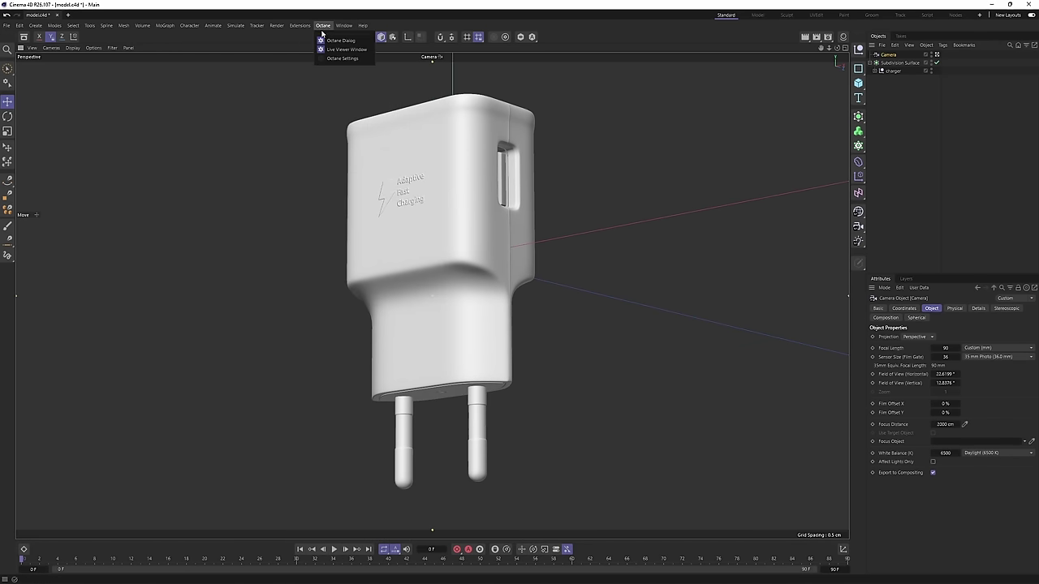
click(337, 50)
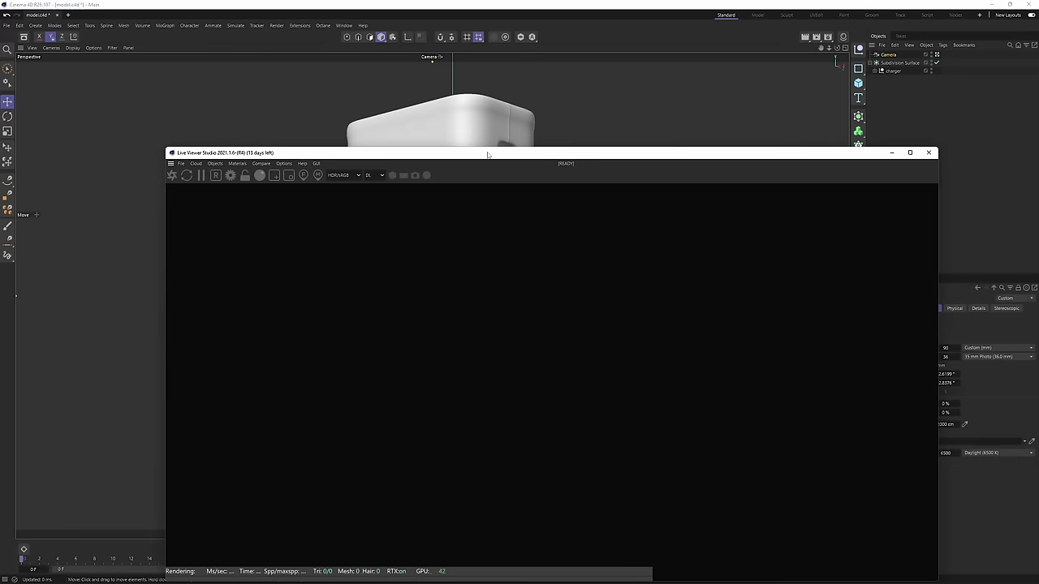
click(221, 119)
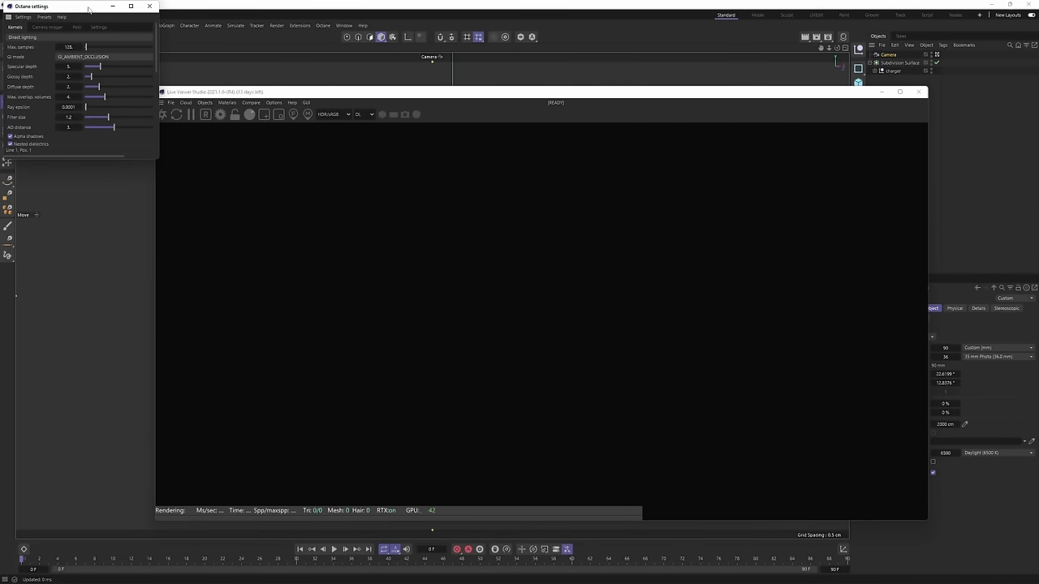
click(193, 166)
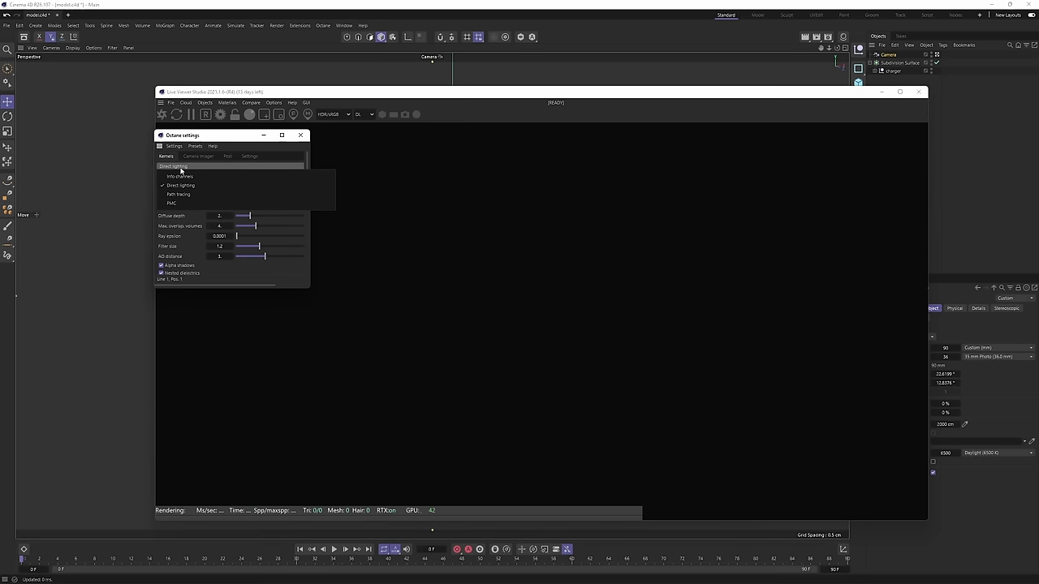
click(179, 198)
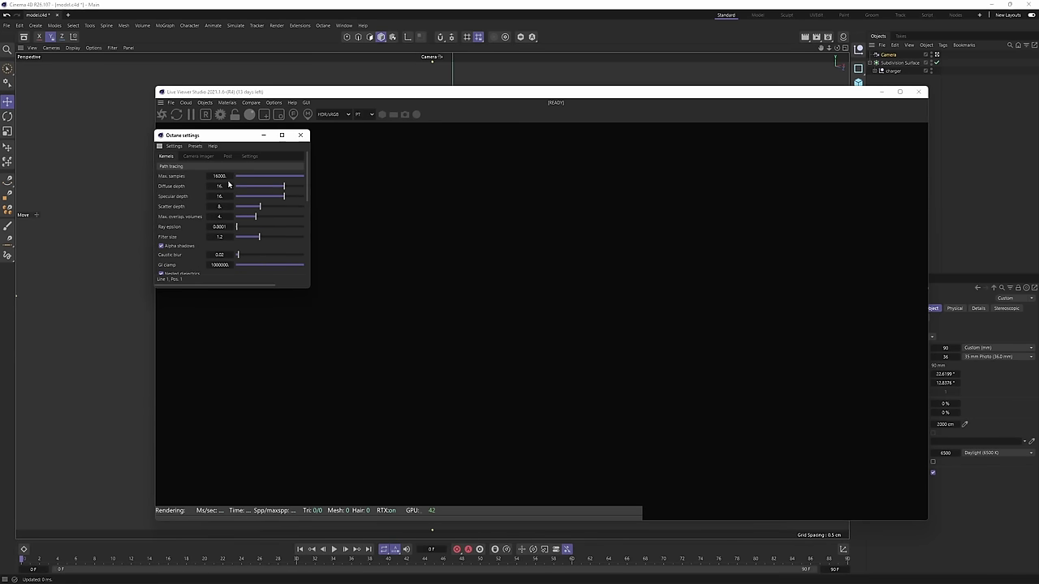
Set the path tracing kernel to 512 max samples, diffuse and specular depth 8, and GI clamp 1000, and close the Octane settings.
click(219, 176)
text(512)
key(Return)
key(Tab)
text(8)
click(220, 196)
text(8)
click(220, 265)
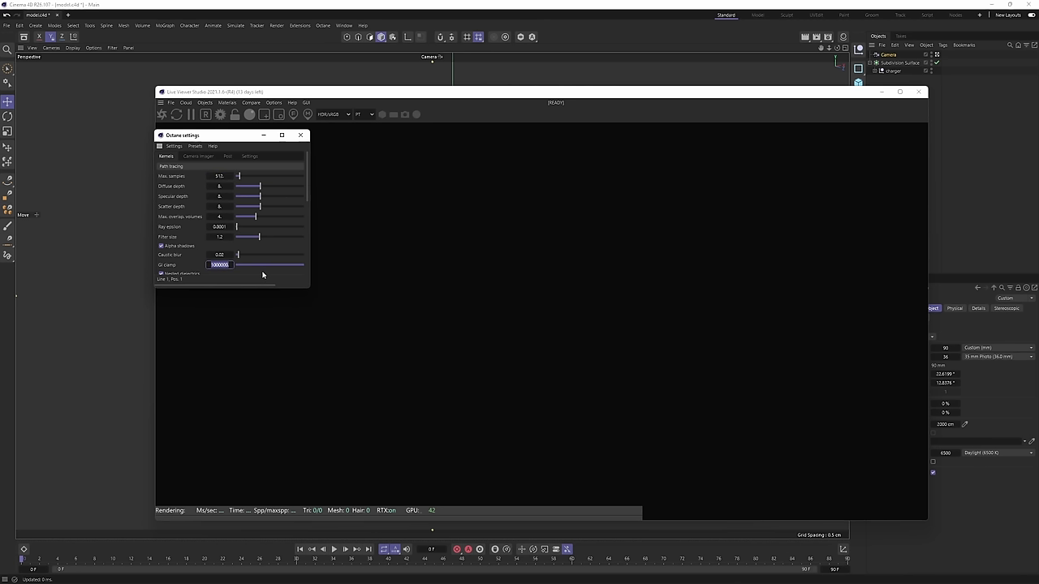
text(1000)
key(Return)
drag(227, 141, 304, 181)
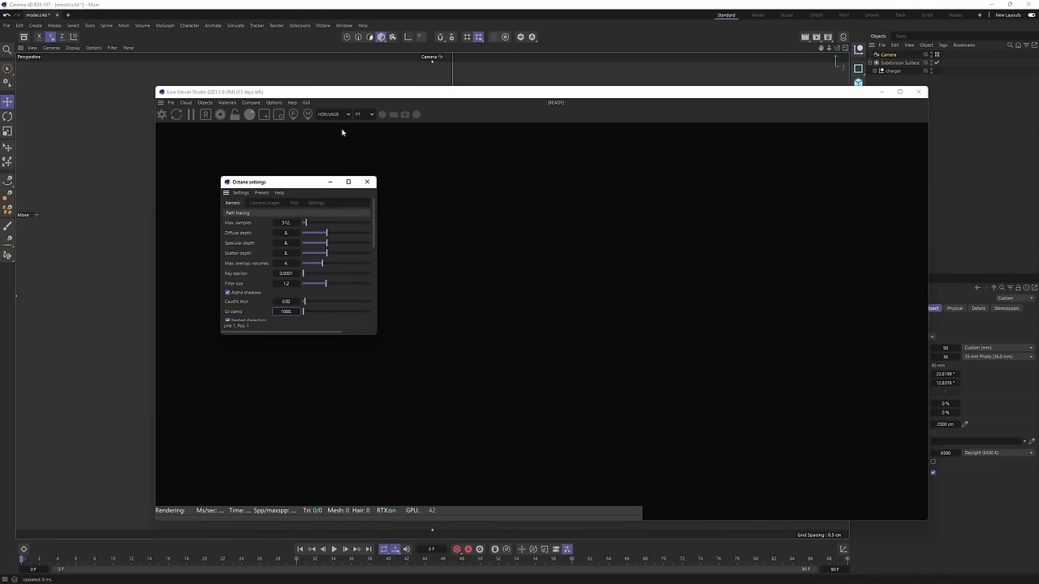
click(368, 182)
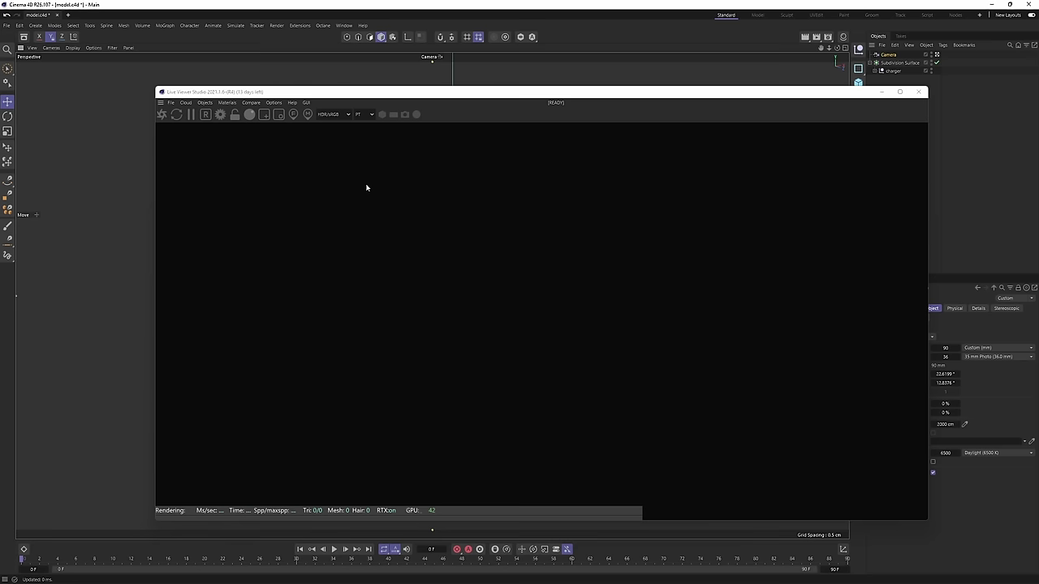
Lock the Live Viewer resolution and start the live render of the charger.
click(235, 117)
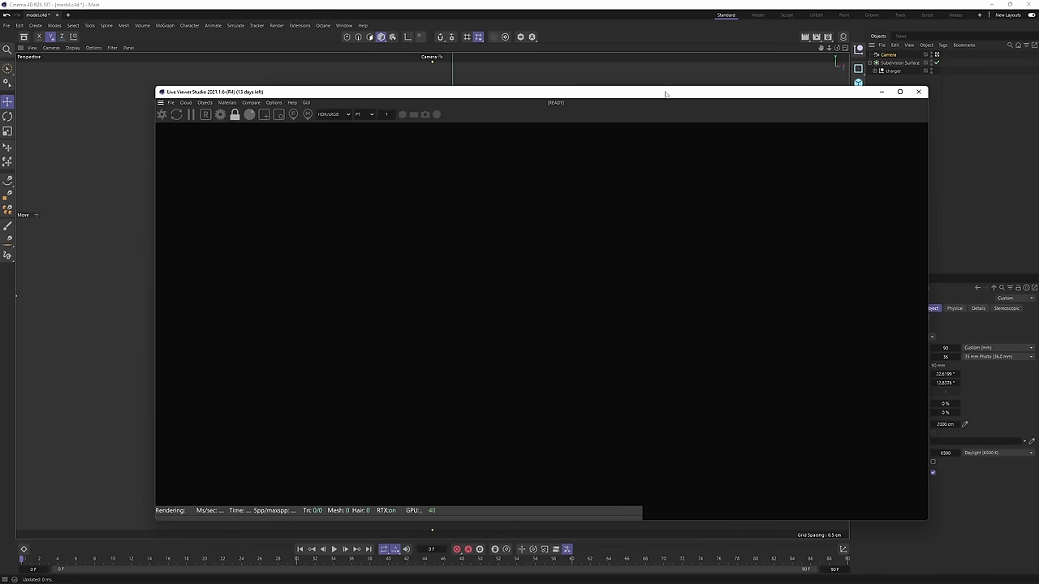
drag(666, 94, 544, 82)
click(42, 104)
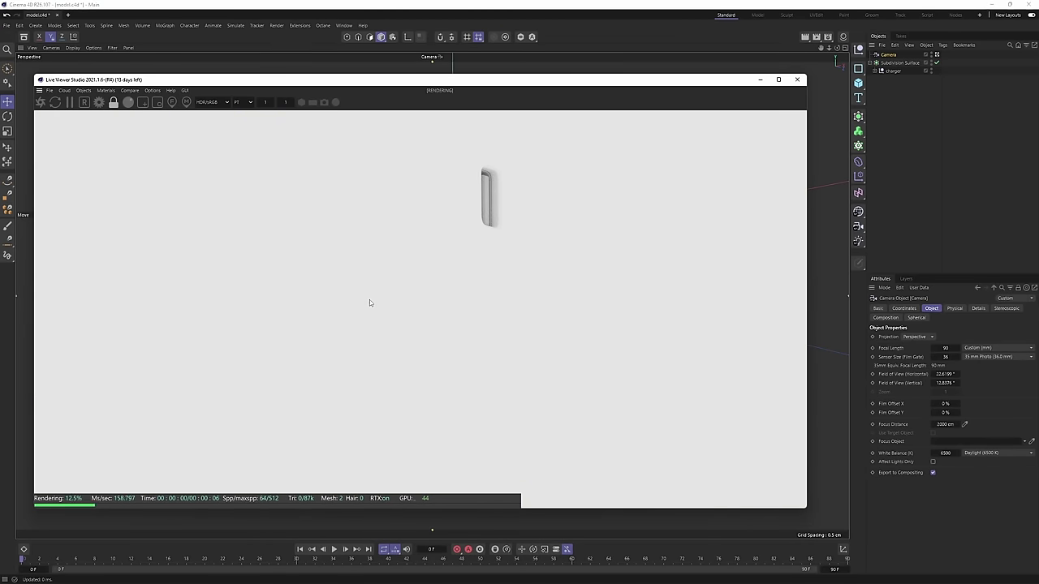
Add an HDRI environment and load the studio_small_09_8k EXR image as its texture.
click(91, 103)
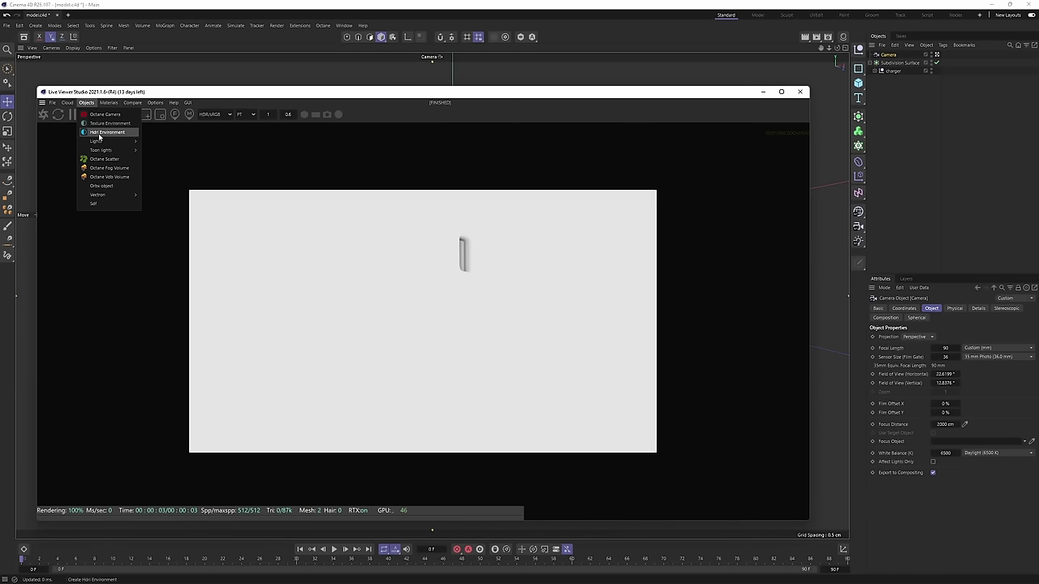
click(112, 134)
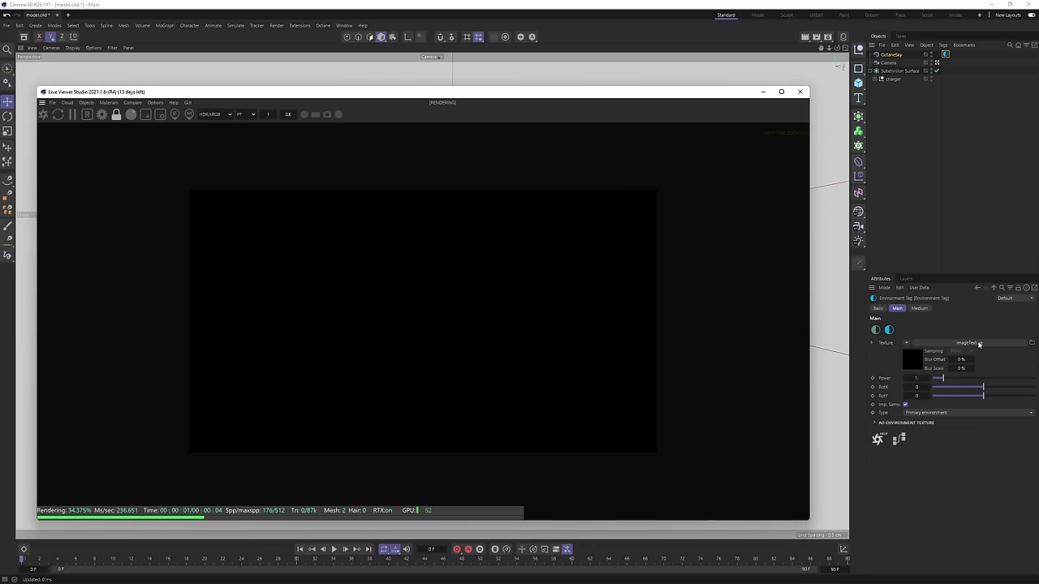
click(970, 342)
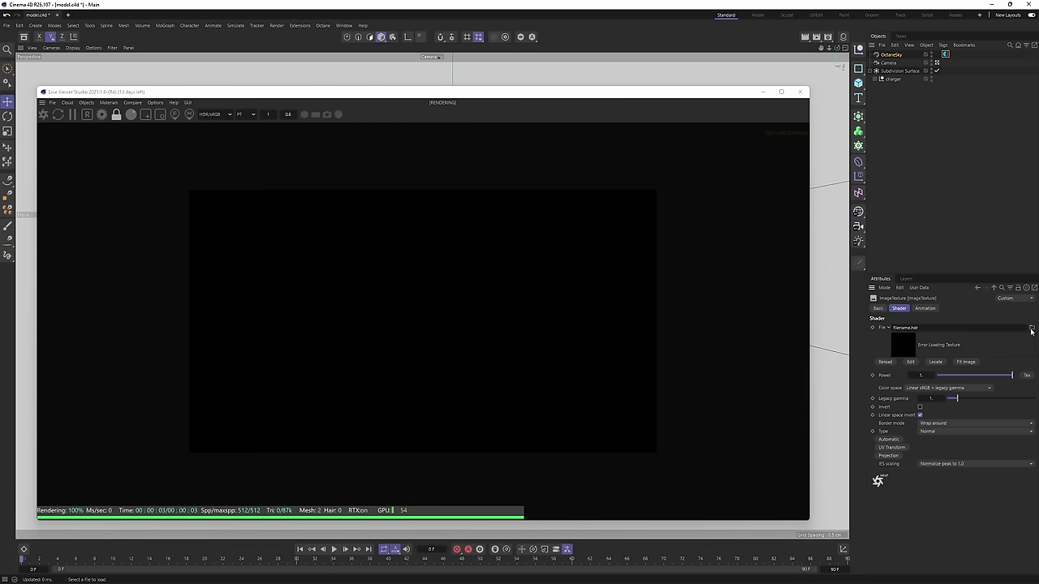
click(1032, 328)
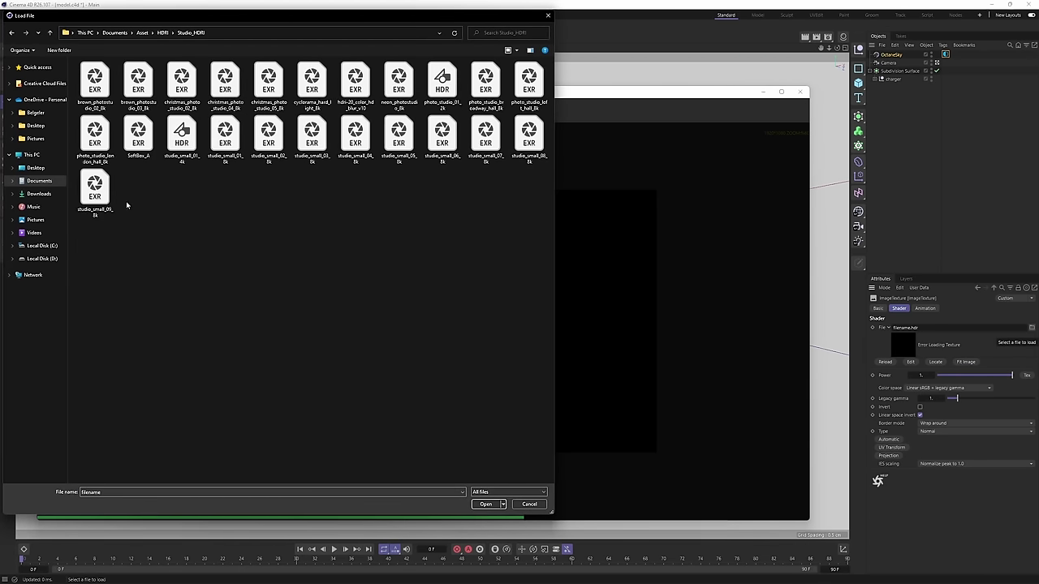
double_click(95, 188)
click(577, 332)
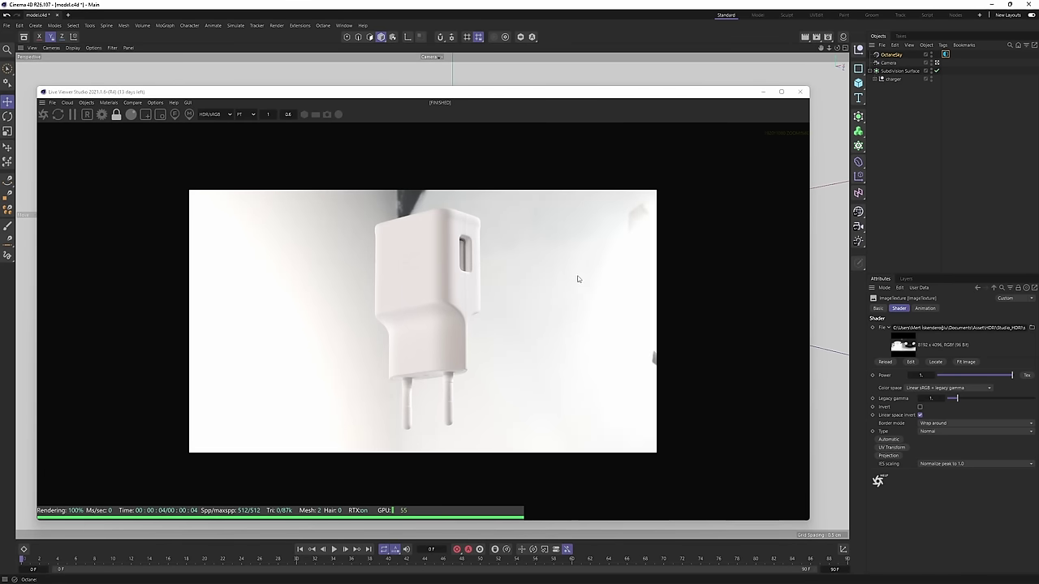
Add a second HDRI environment and set its type to visible environment for a plain black background.
click(106, 103)
mouse_move(86, 102)
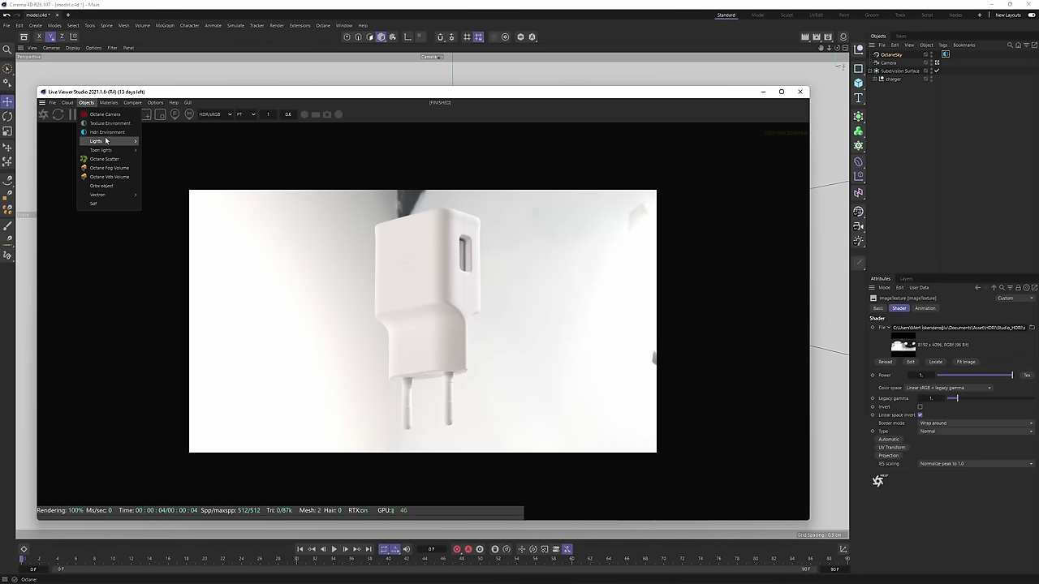
click(106, 132)
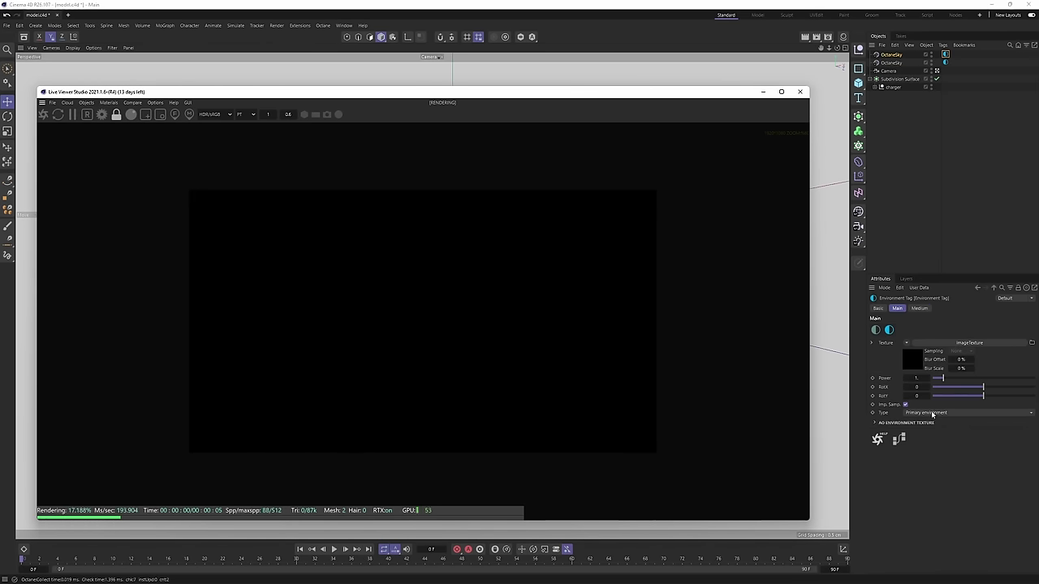
click(925, 413)
click(933, 430)
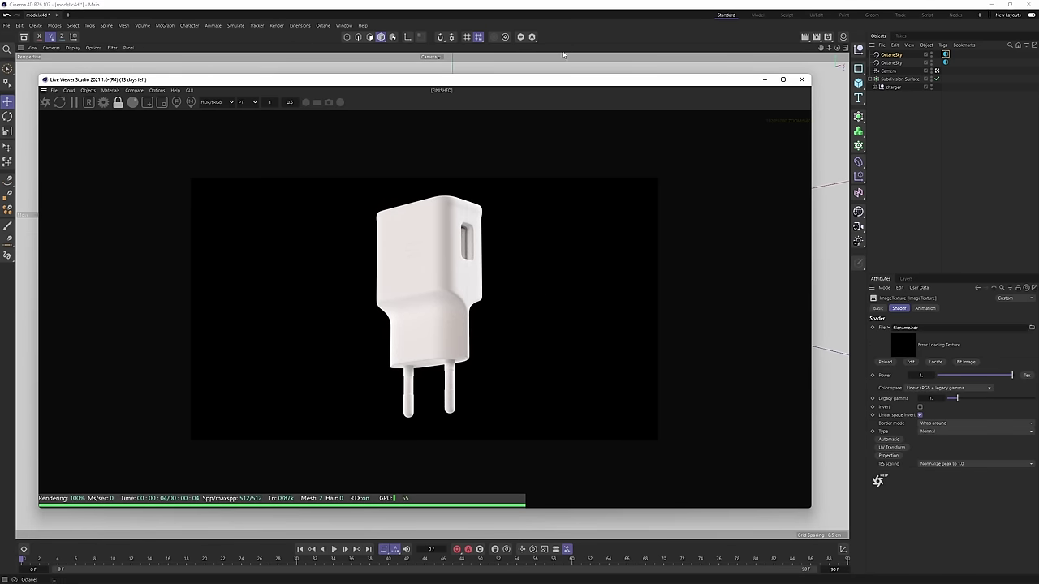
Show the material list and arrange the Live Viewer window so its menus are within reach.
drag(556, 99, 483, 77)
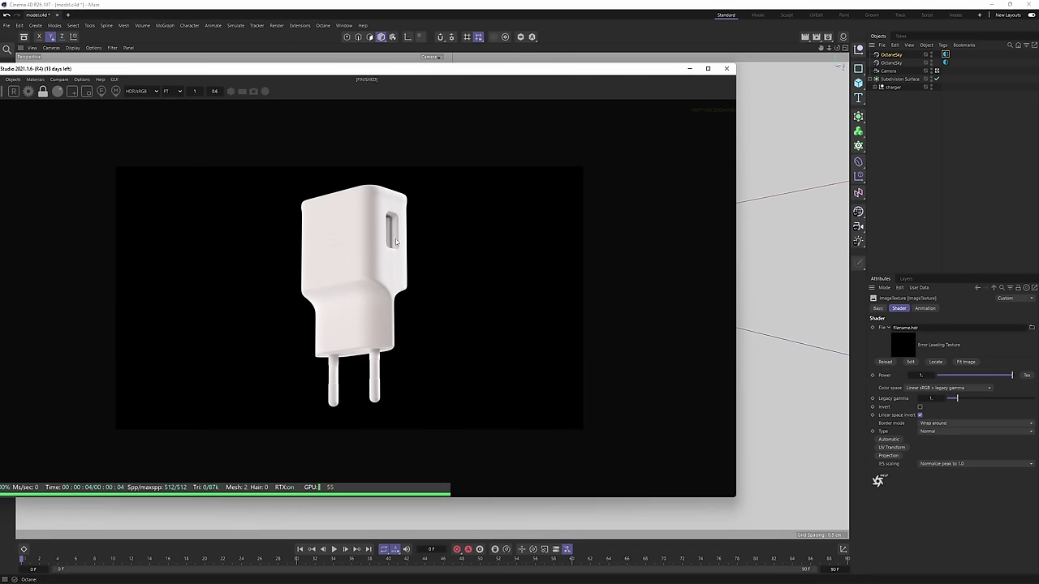
drag(567, 69, 567, 49)
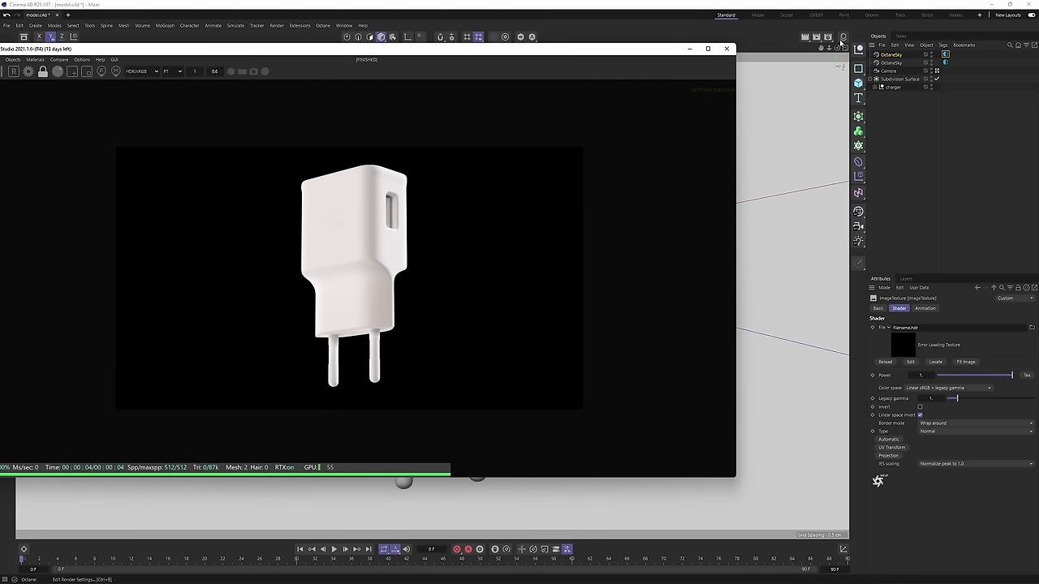
click(843, 37)
drag(641, 50, 612, 48)
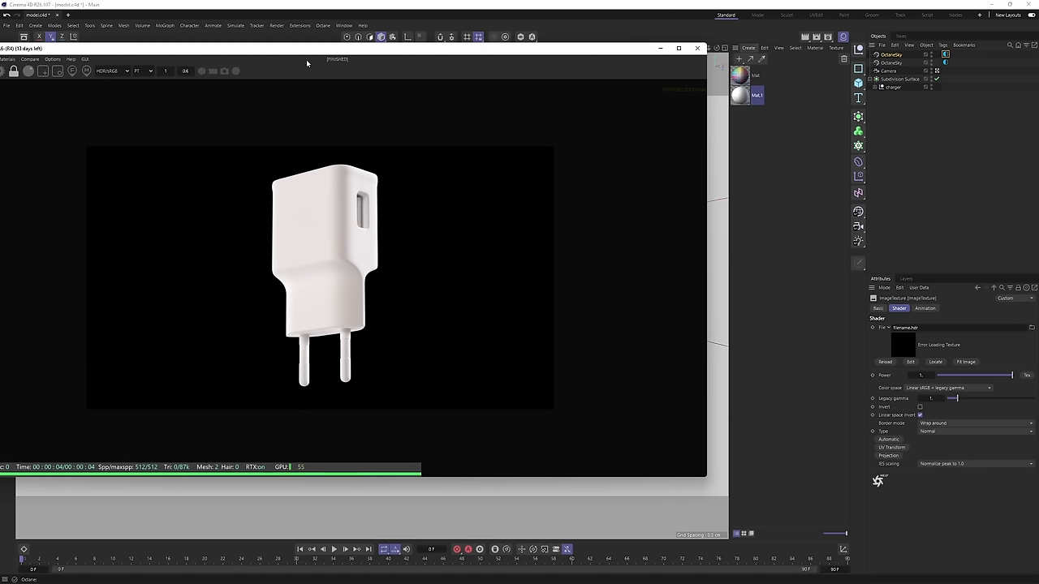
drag(282, 50, 379, 58)
Create an Octane Glossy material and name it charger.
click(102, 66)
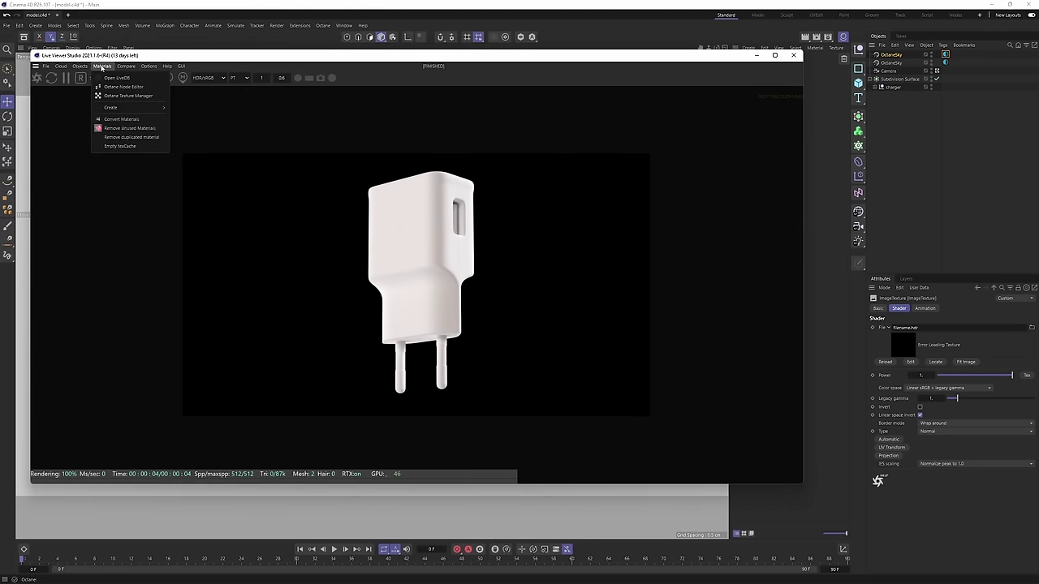
mouse_move(111, 108)
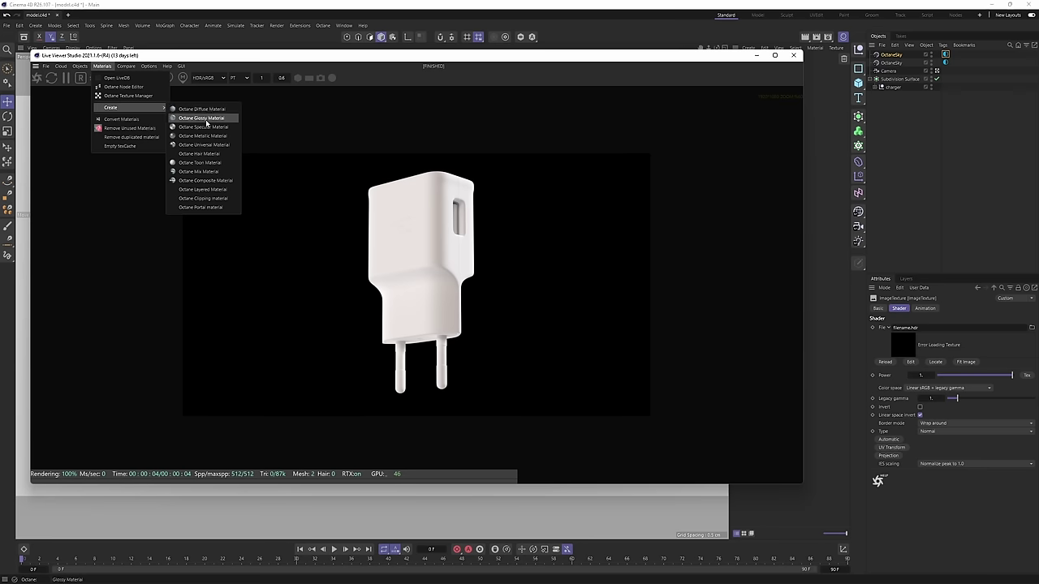
click(206, 118)
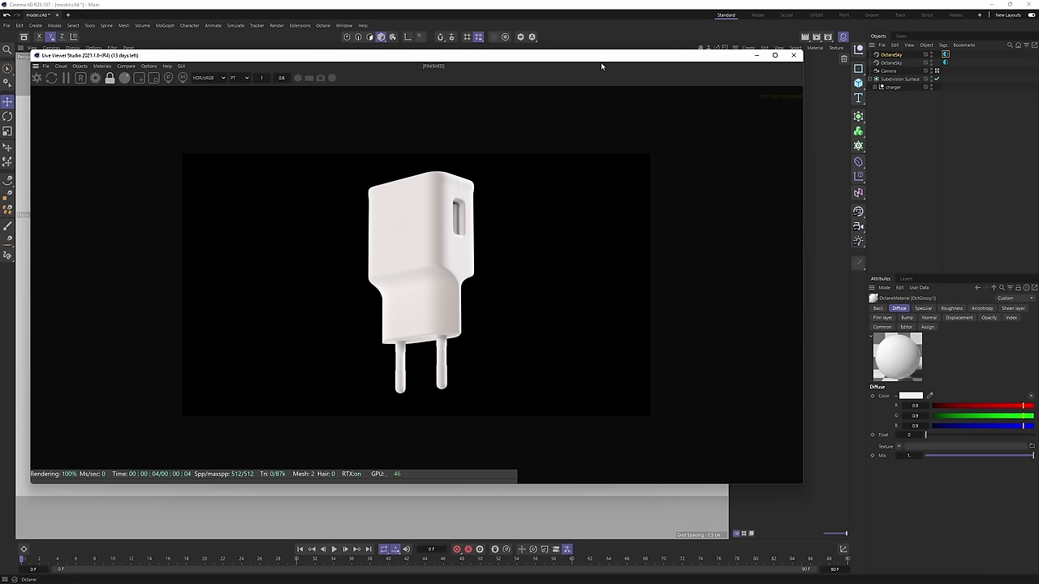
drag(601, 57, 524, 59)
double_click(763, 76)
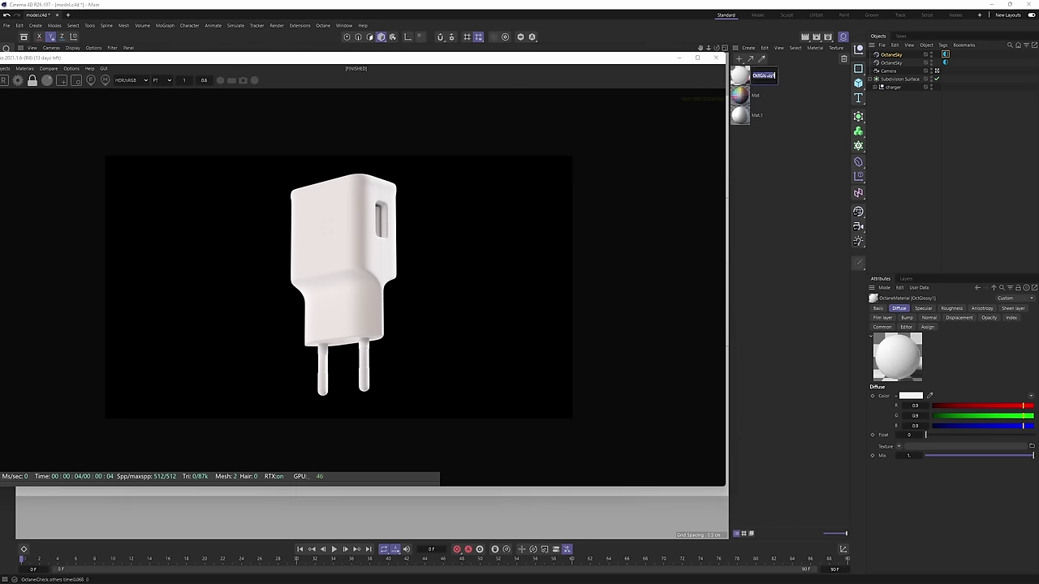
text(charger)
key(Return)
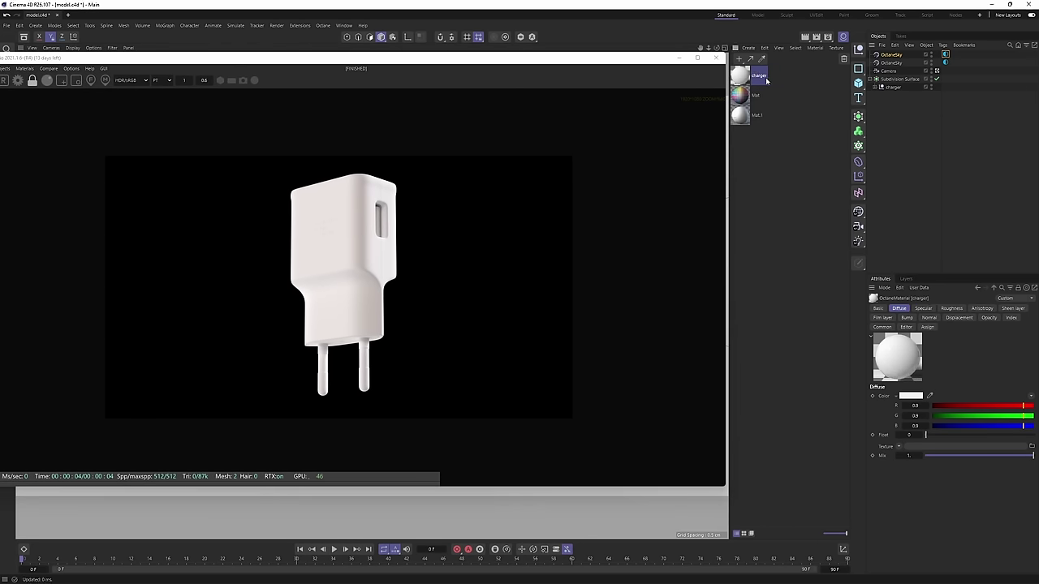
Open the charger material in the Octane Node Editor and close the Material Editor.
double_click(741, 75)
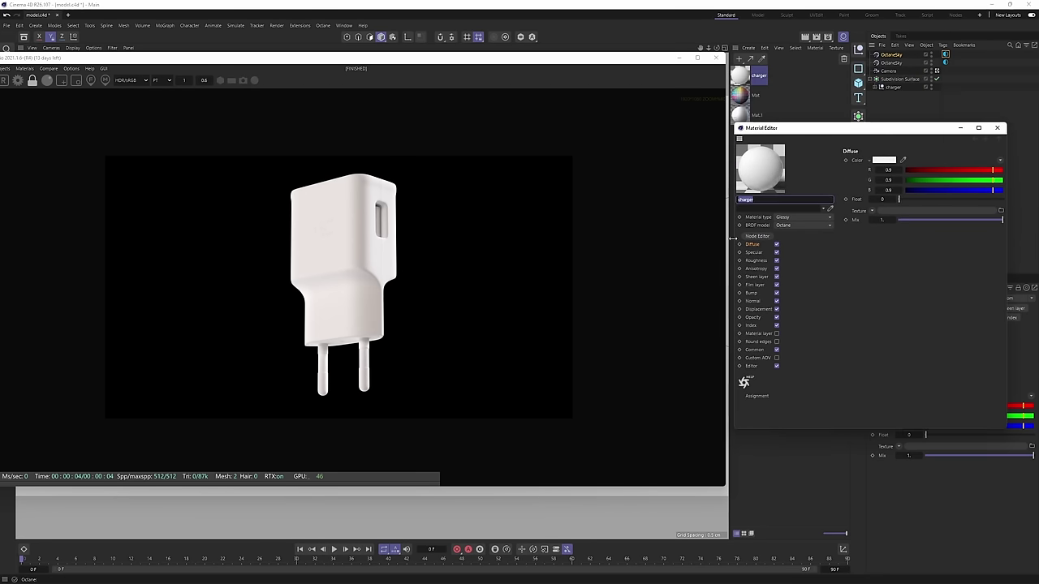
click(768, 239)
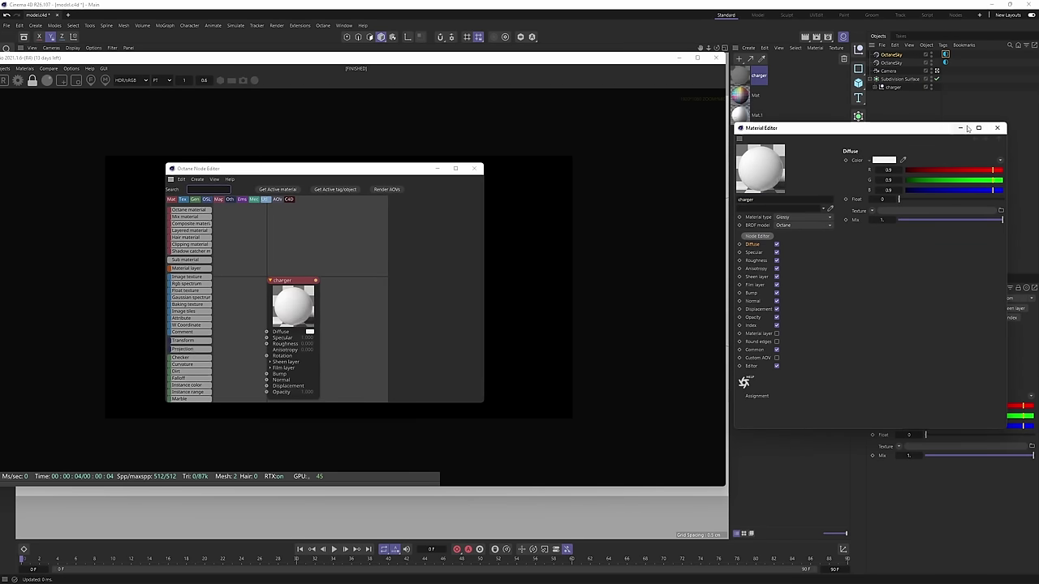
click(997, 127)
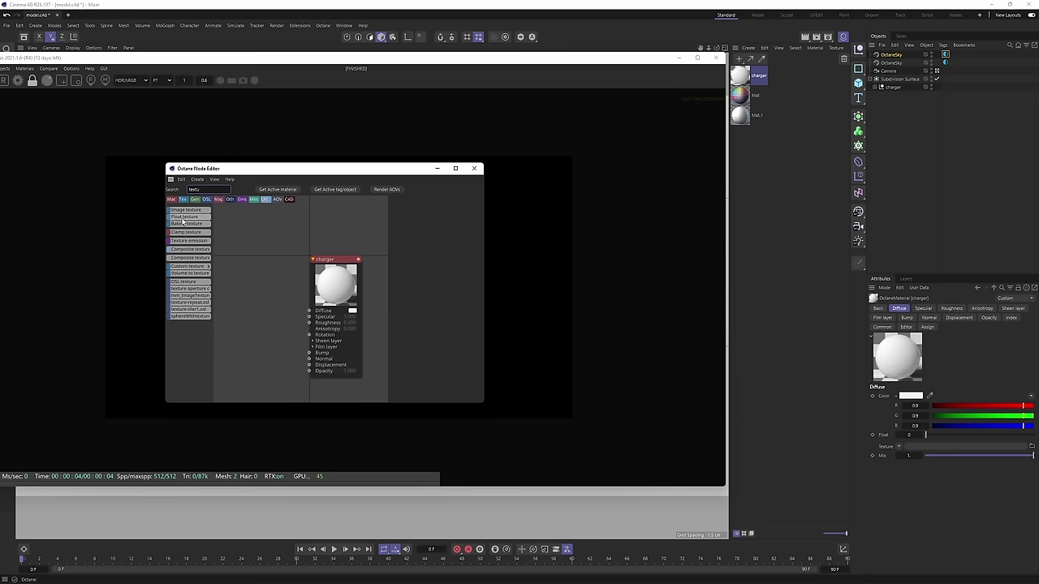
Add an image texture node with the color image and connect it to the charger material's Diffuse input.
drag(185, 218, 224, 227)
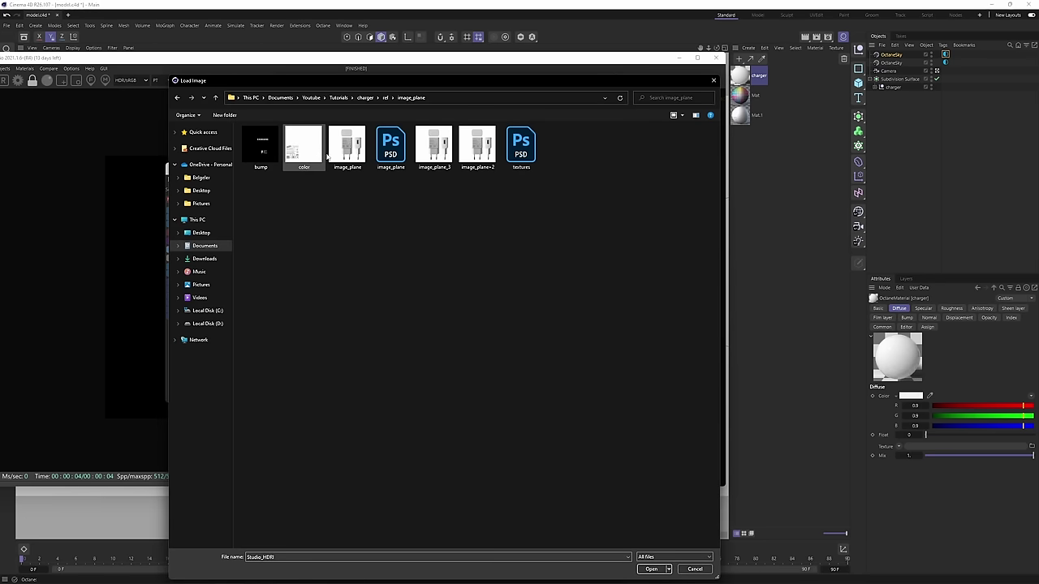
double_click(319, 159)
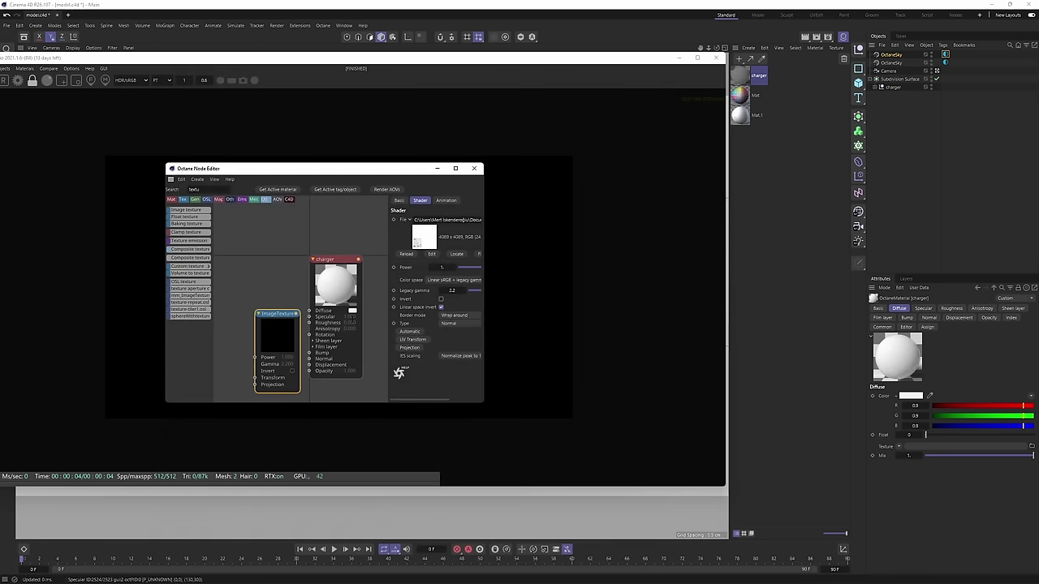
mouse_move(276, 311)
mouse_down()
mouse_move(236, 251)
mouse_move(285, 303)
mouse_up()
scroll(283, 276, up, 2)
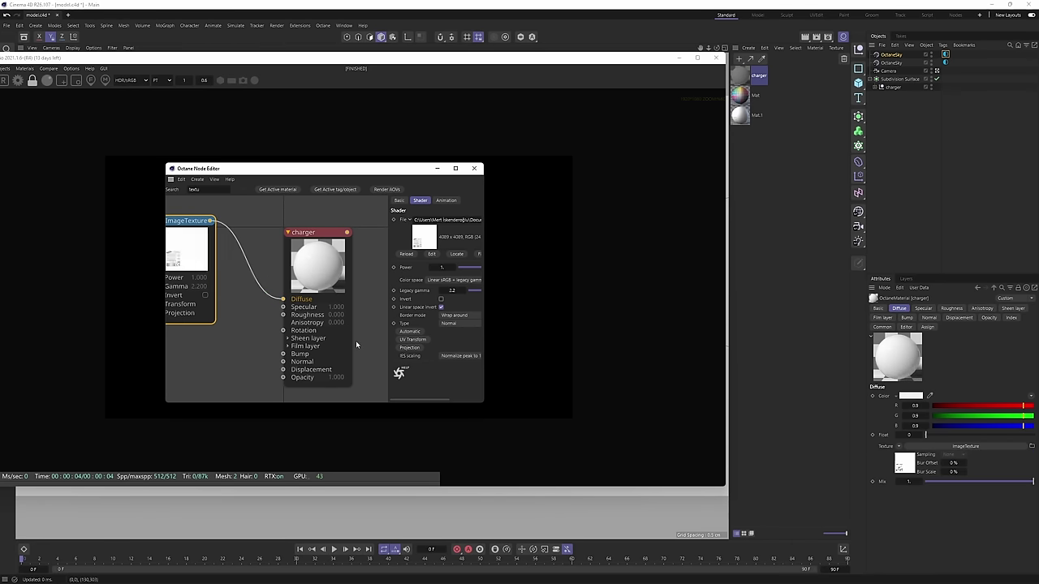
Duplicate the color image texture node and place the copy below the original.
middle_drag(262, 368, 292, 342)
scroll(276, 314, down, 1)
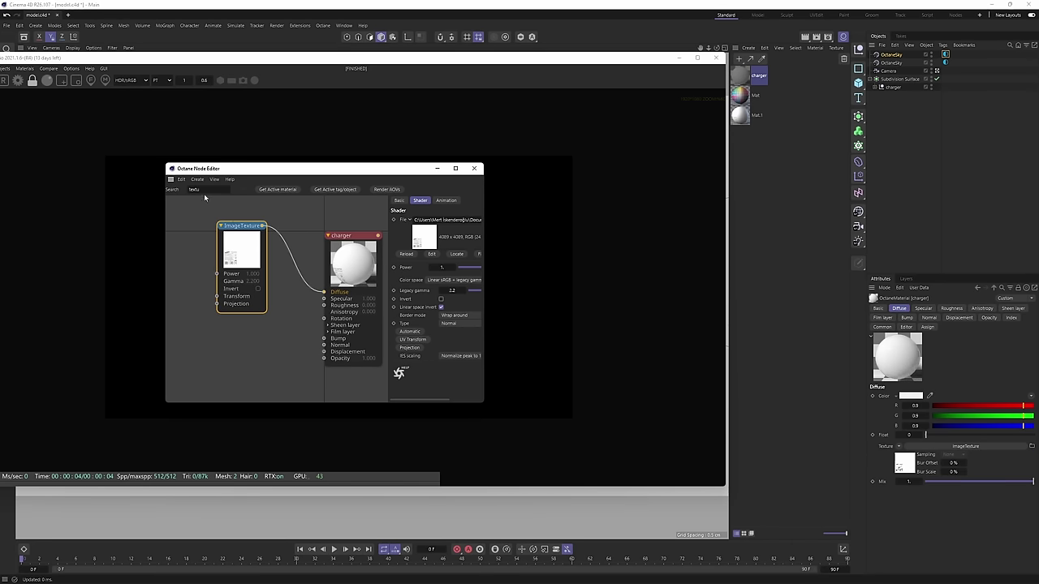
middle_drag(283, 306, 251, 294)
scroll(257, 285, down, 1)
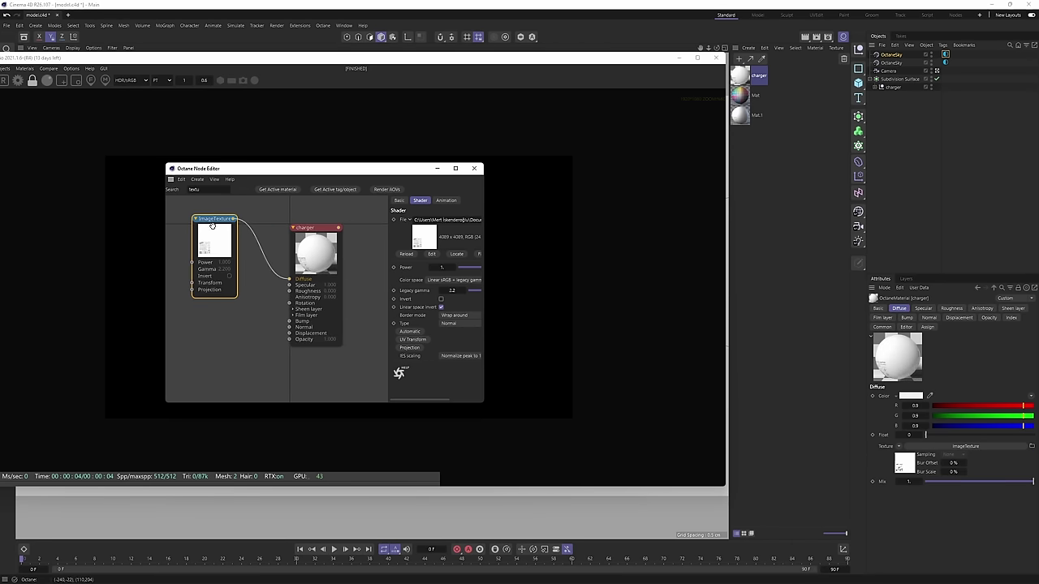
mouse_move(213, 223)
ctrl+drag(223, 224, 224, 347)
middle_drag(254, 339, 258, 284)
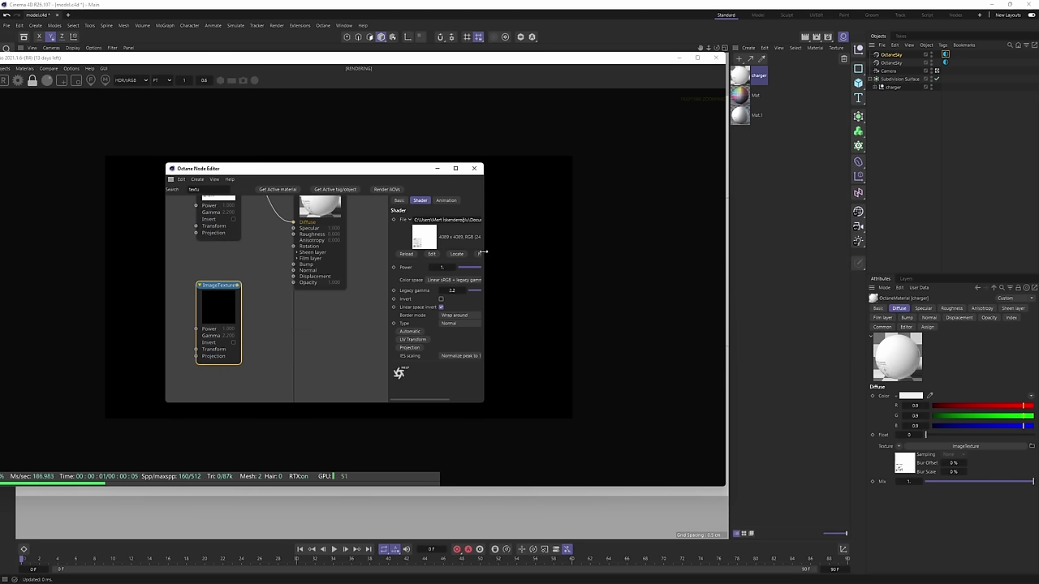
Load the bump image into the duplicated image texture node and connect it to the charger material's Bump input.
drag(483, 268, 673, 265)
click(670, 221)
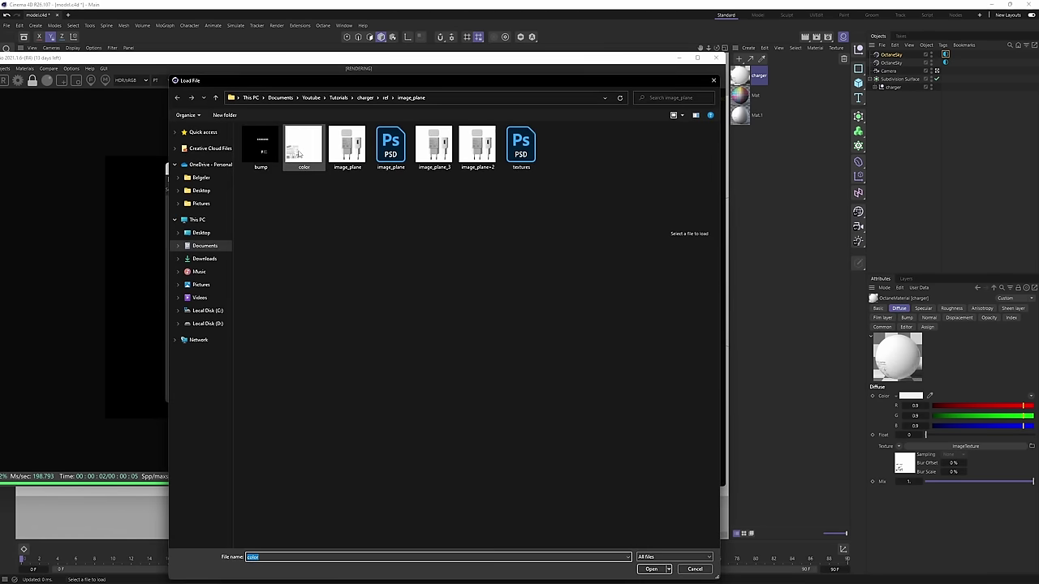
double_click(263, 147)
click(580, 332)
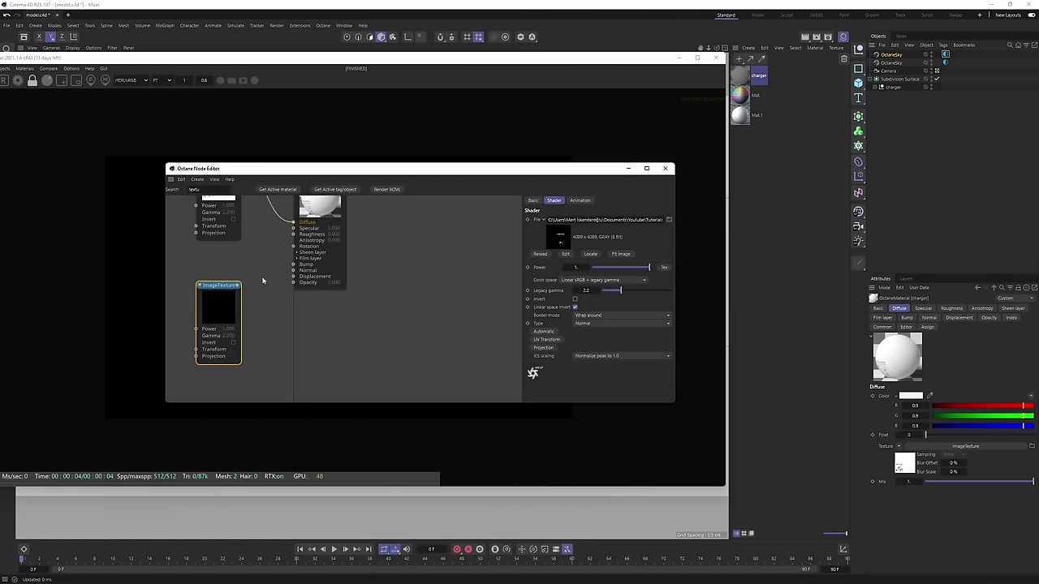
scroll(243, 312, up, 2)
drag(244, 316, 323, 287)
scroll(446, 289, down, 3)
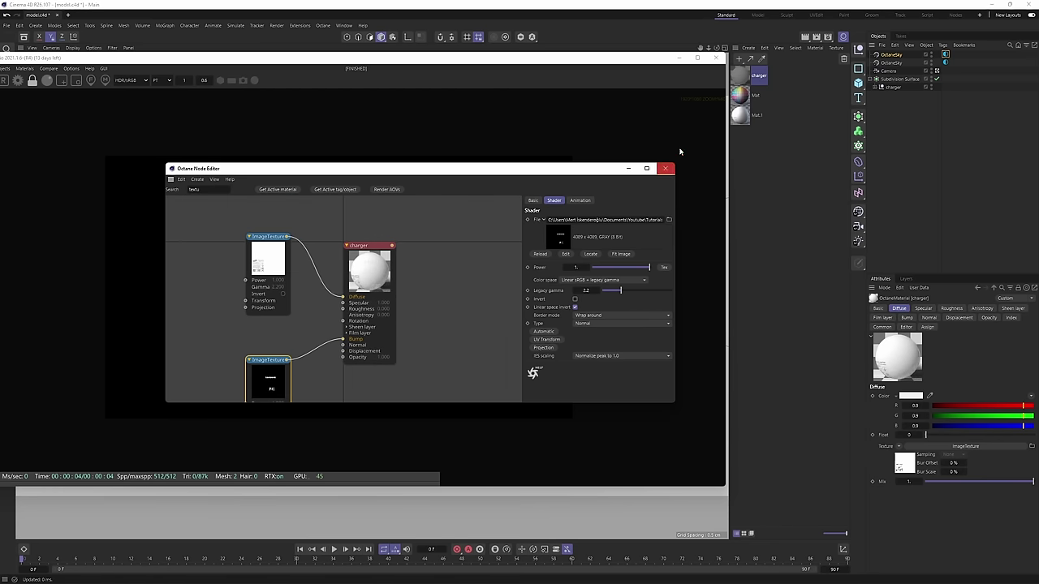
Expand the charger group and assign the charger material to the charger mesh inside it.
click(875, 87)
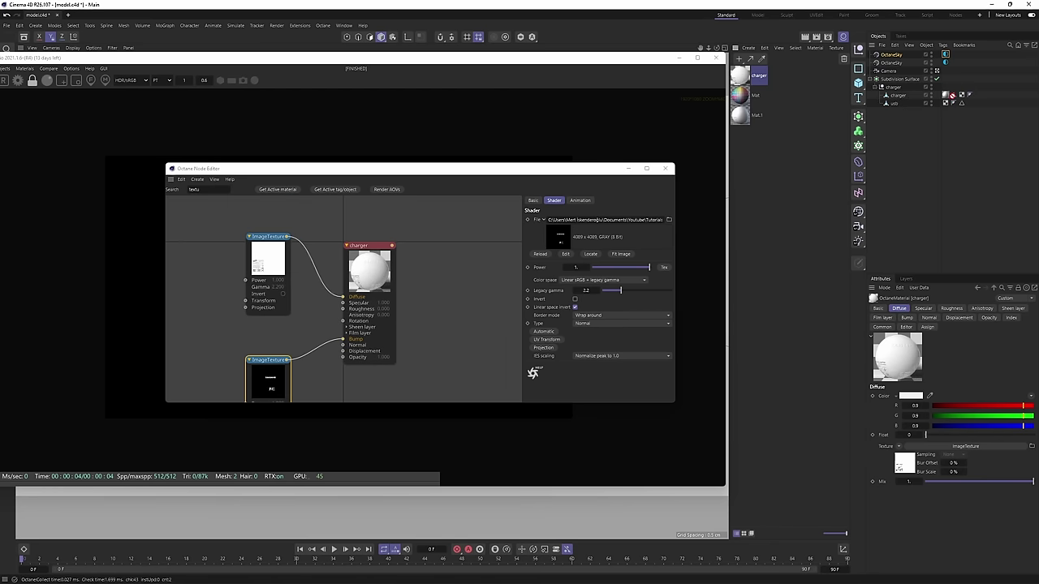
drag(946, 95, 754, 75)
drag(949, 97, 948, 96)
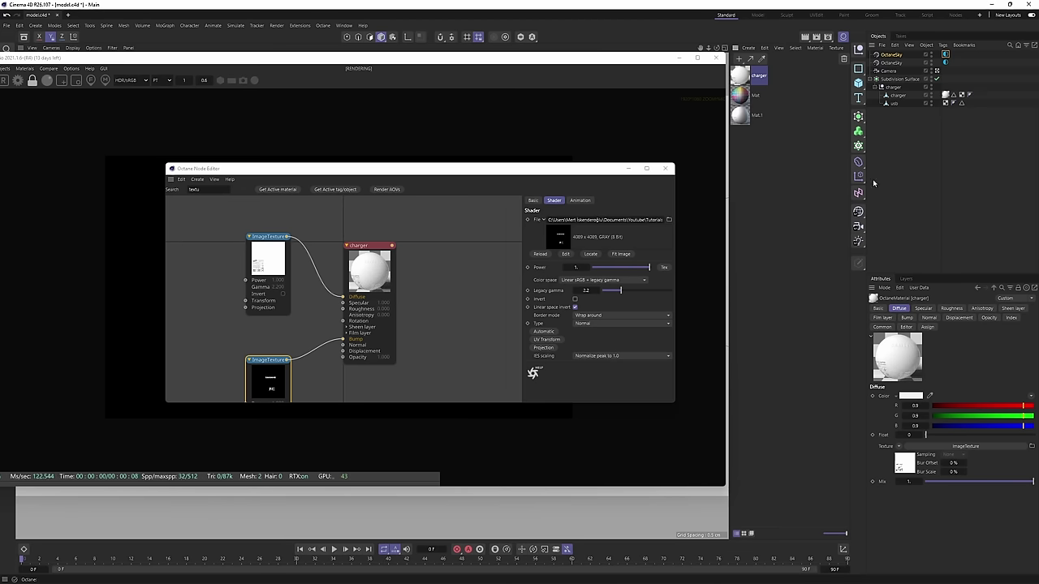
Rearrange the Live Viewer and Octane Node Editor windows so the charger render and the nodes can be seen together.
click(643, 62)
drag(641, 64, 710, 114)
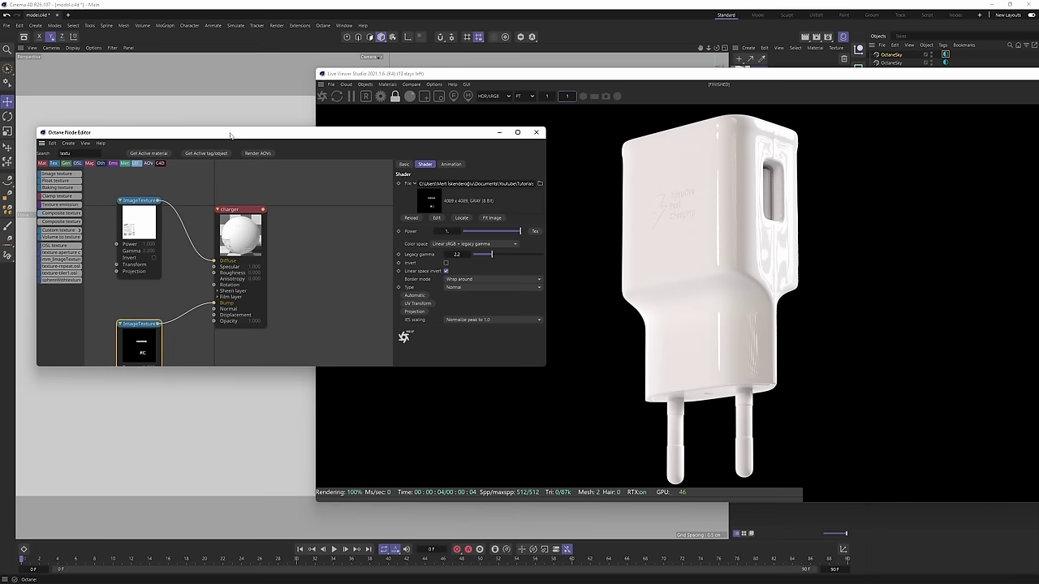
drag(230, 135, 346, 140)
key(BackSpace)
key(BackSpace)
key(BackSpace)
key(BackSpace)
key(BackSpace)
text(b)
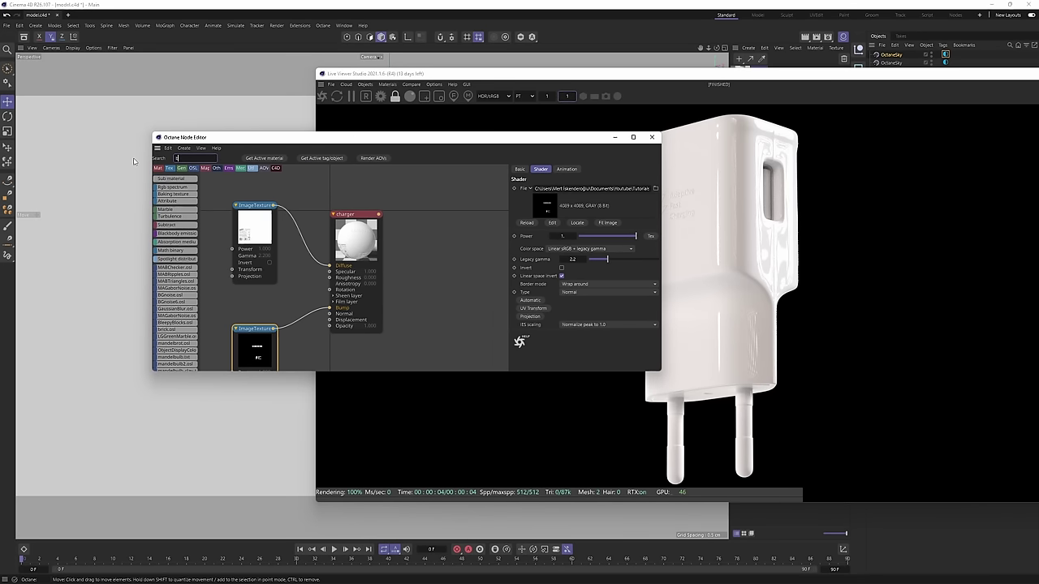
text(ump)
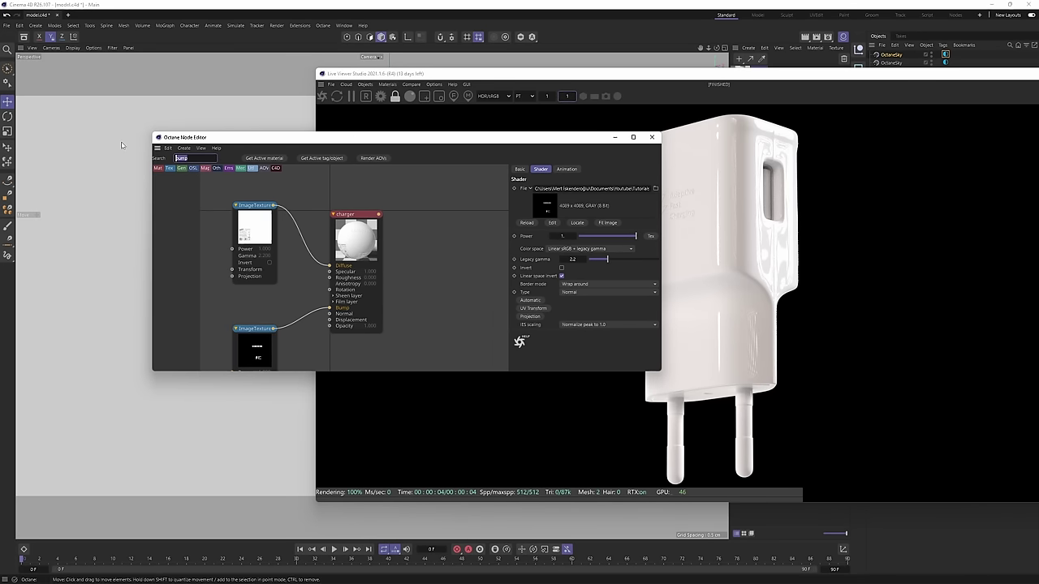
Search the node list for noise, add an Octane Noise node and connect it to the charger material's Bump input.
key(BackSpace)
text(noise)
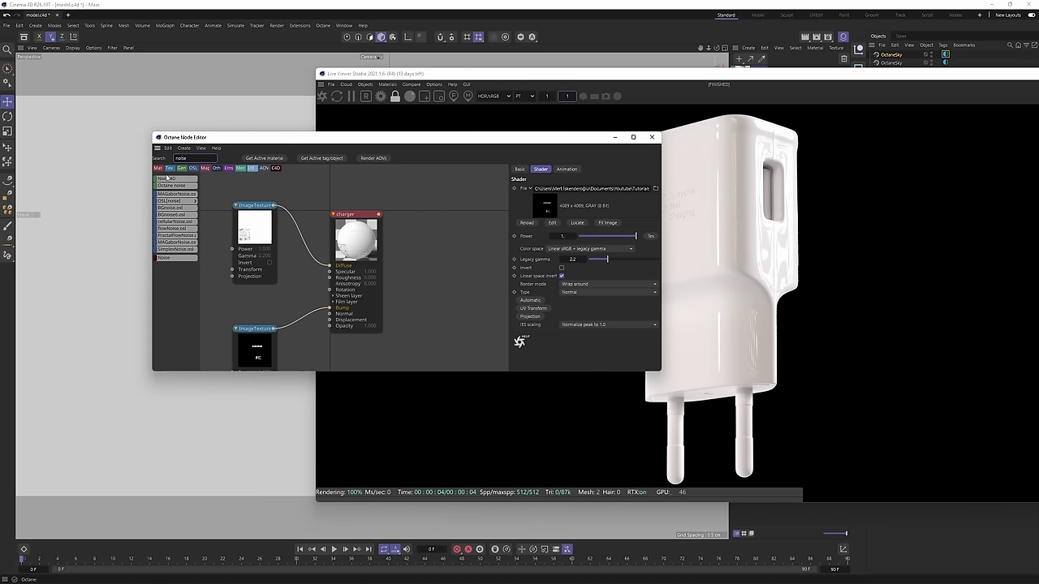
drag(183, 185, 204, 208)
drag(242, 306, 243, 304)
middle_drag(295, 286, 329, 242)
drag(306, 260, 365, 276)
scroll(255, 264, up, 3)
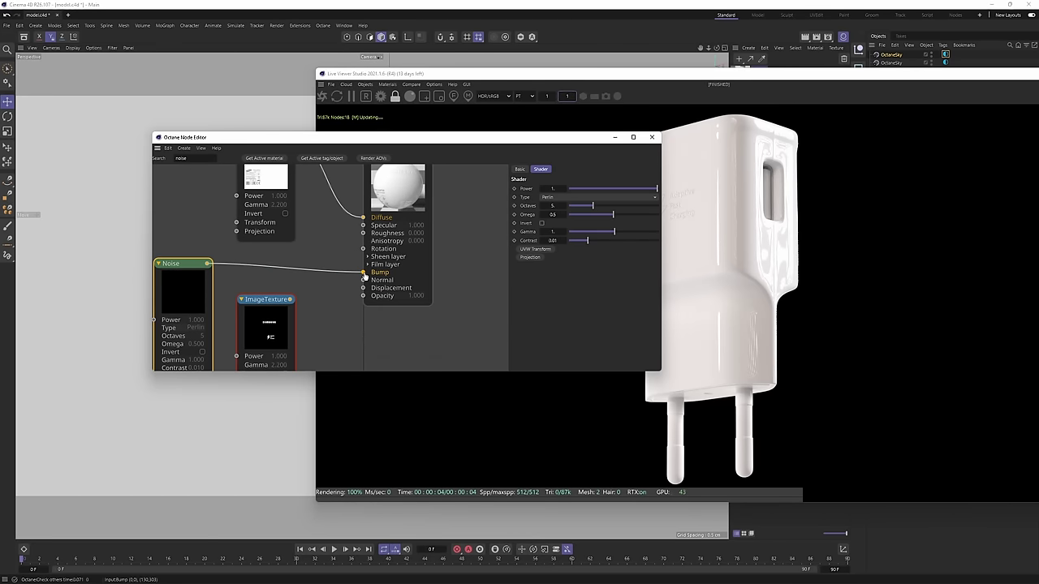
Arrange the nodes so Noise sits beside the Bump input and the bump image texture sits clear below it.
middle_drag(294, 293, 351, 264)
drag(316, 269, 346, 307)
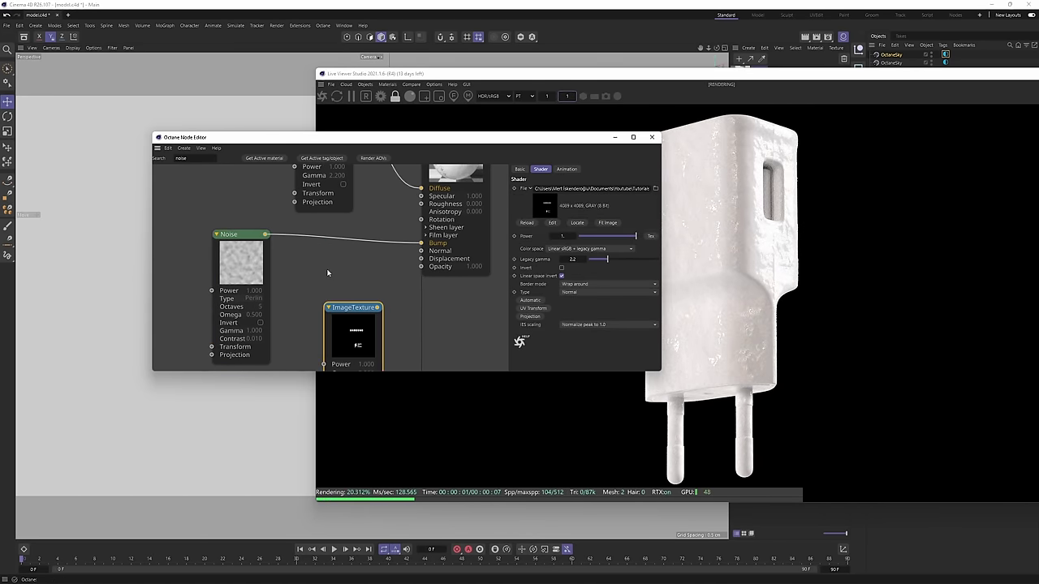
middle_drag(327, 273, 303, 313)
drag(229, 274, 293, 278)
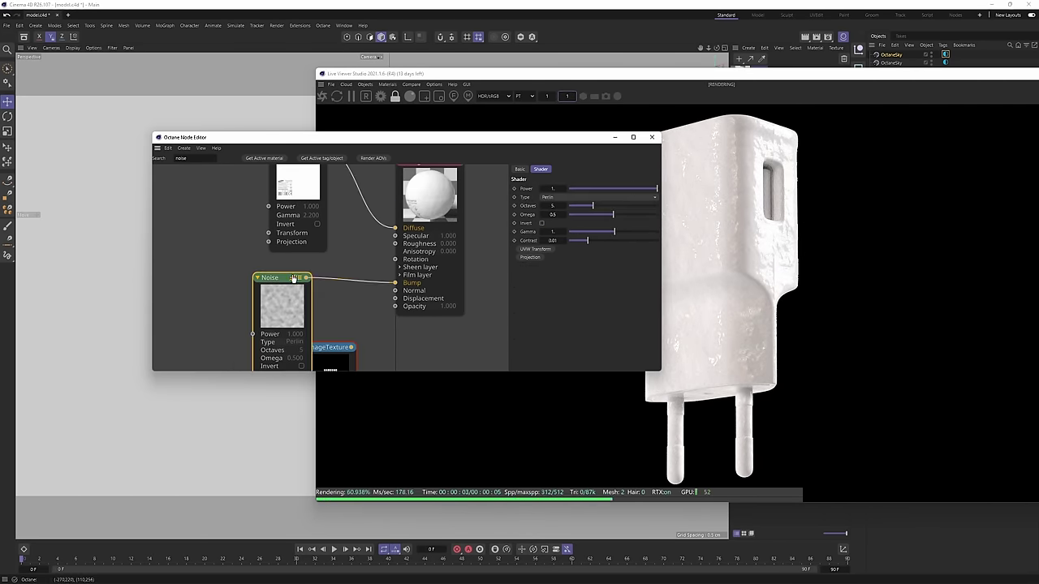
drag(477, 141, 452, 123)
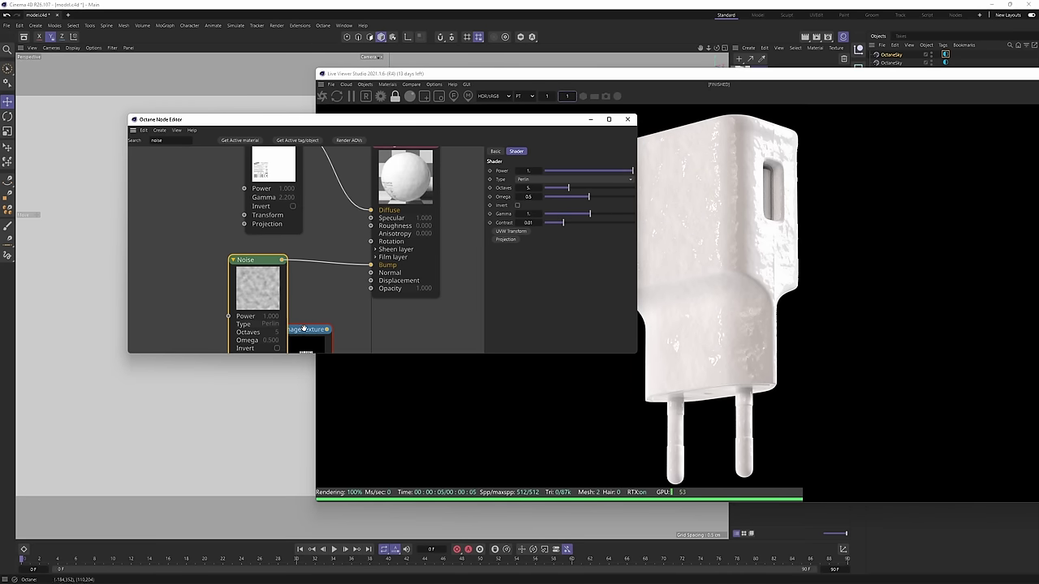
drag(304, 329, 346, 356)
drag(259, 261, 277, 267)
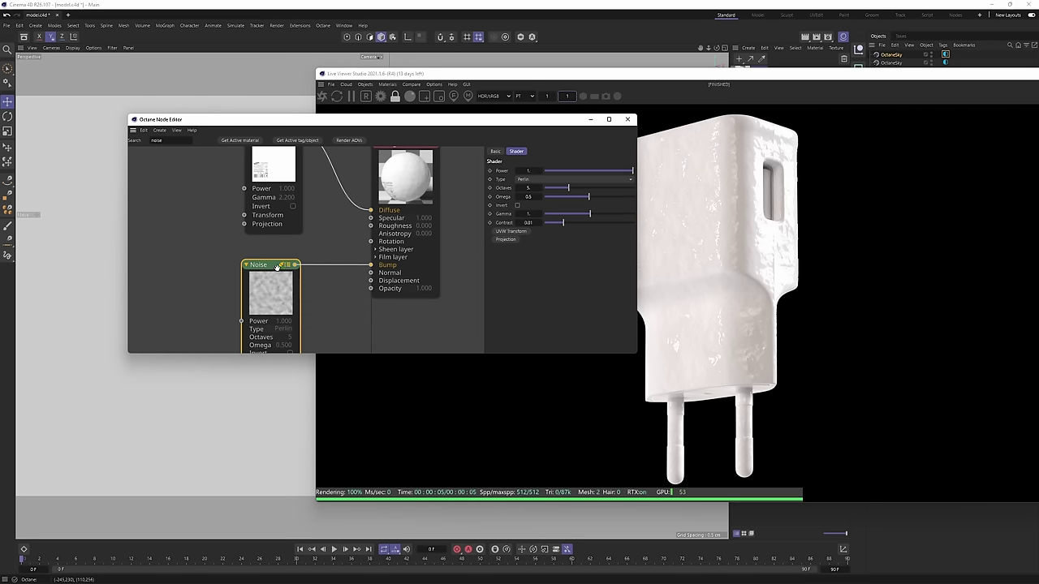
middle_drag(337, 289, 326, 297)
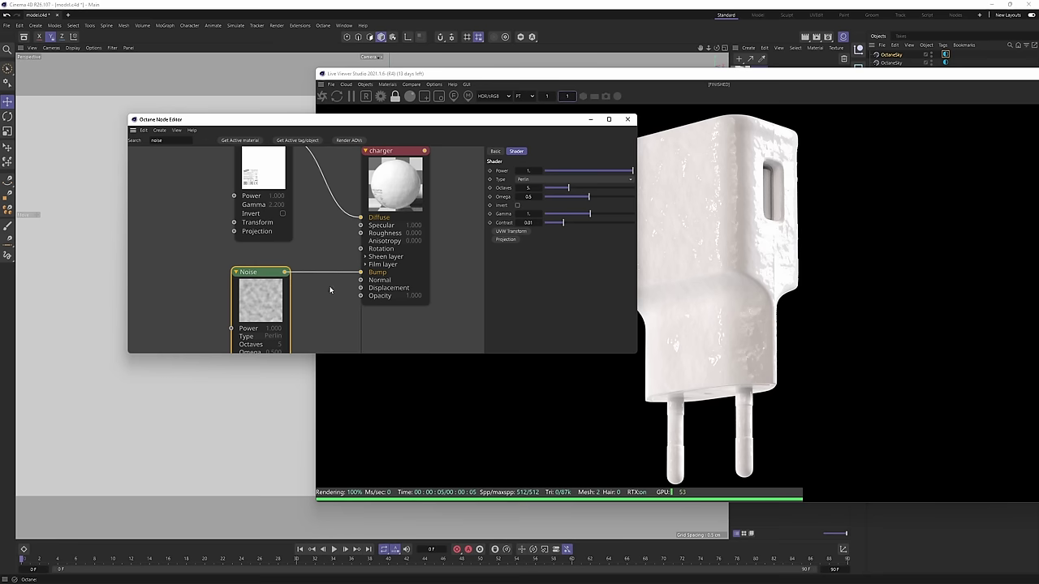
Solo the Noise node in the render and add a UVW Transform node to it, placed beside the Noise node.
key(s)
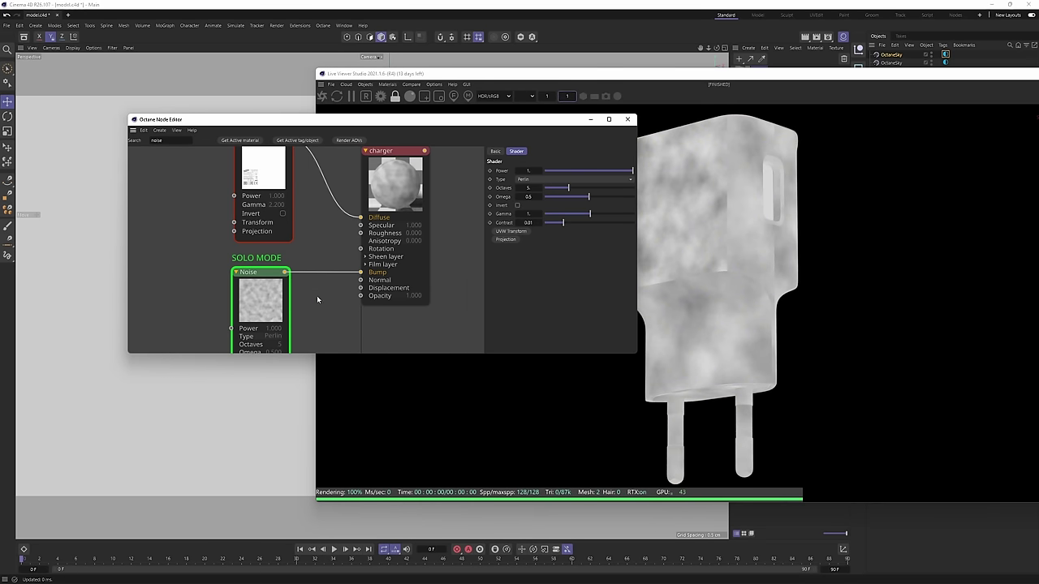
middle_drag(317, 300, 337, 292)
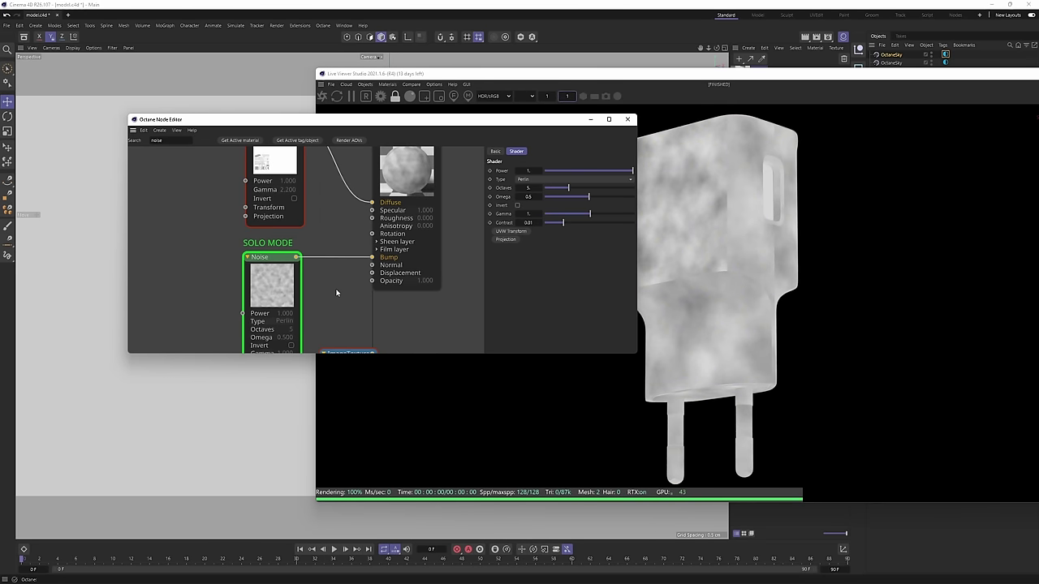
click(511, 233)
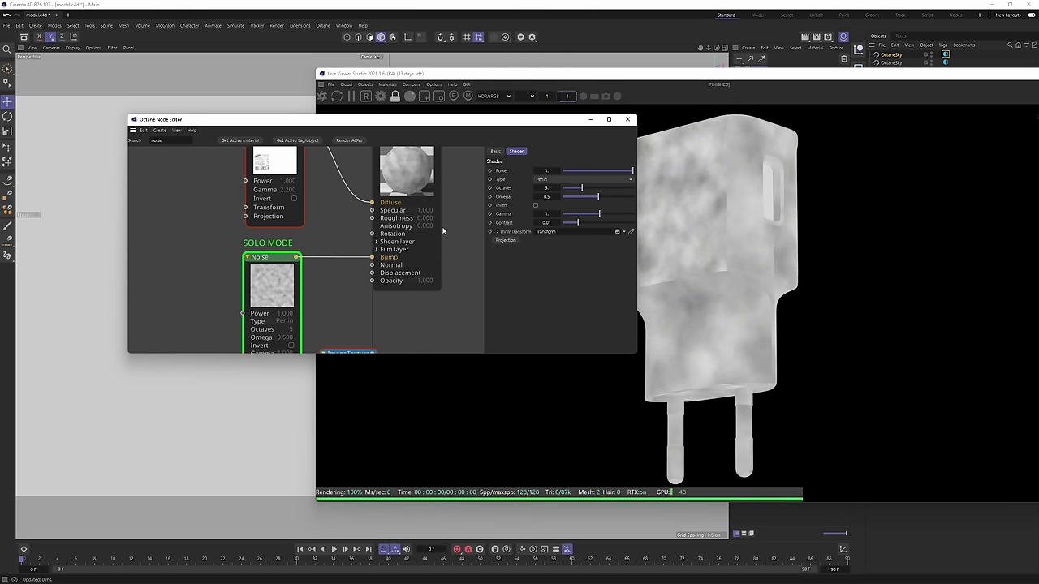
scroll(328, 309, down, 1)
middle_drag(329, 308, 346, 246)
drag(229, 298, 211, 283)
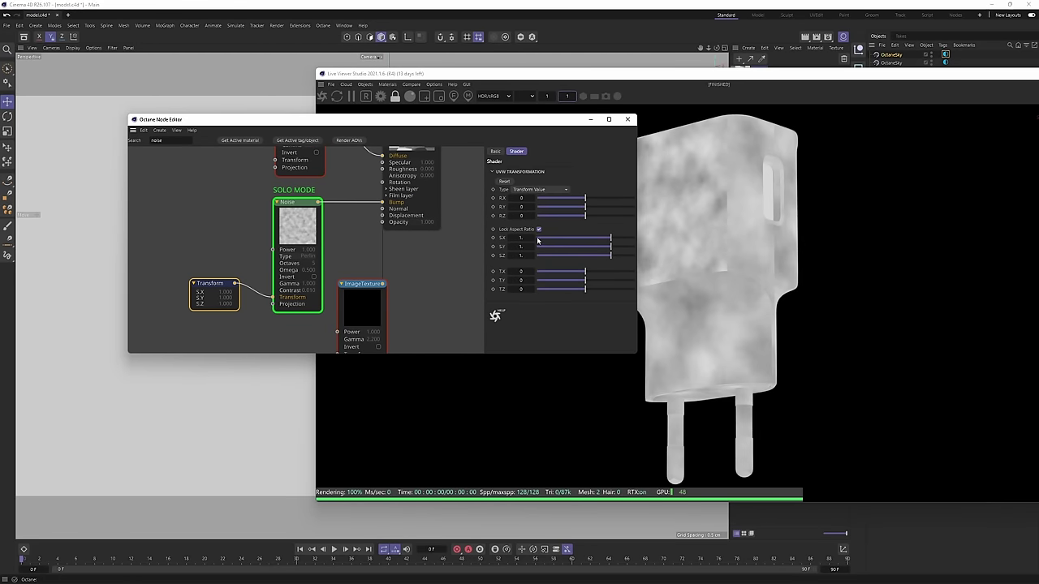
Try a uniform scale of 0.1 on the noise's Transform node, then reduce the scale to 0.01.
text(0.1)
key(Return)
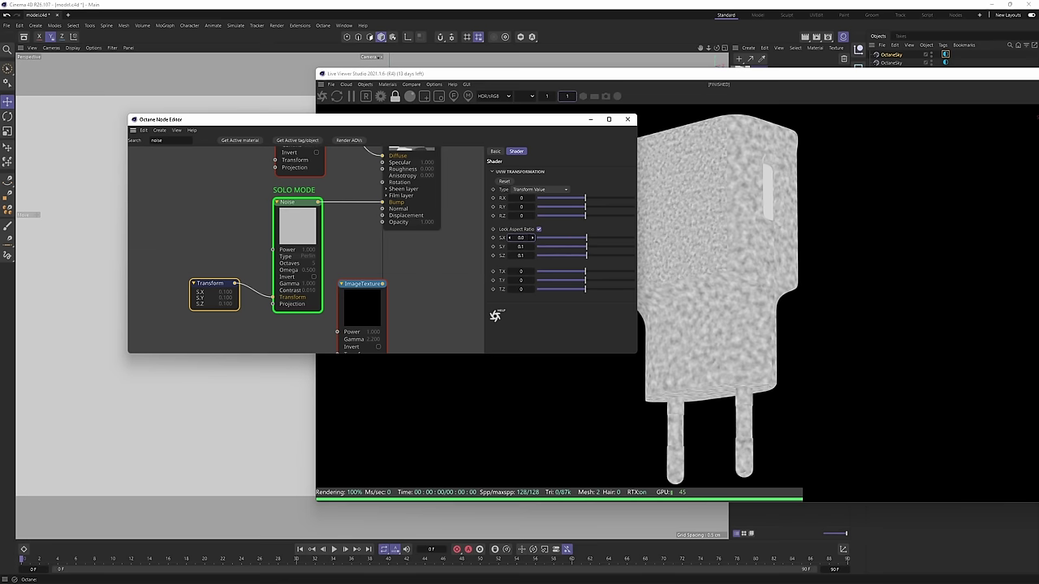
text(0.01)
key(Return)
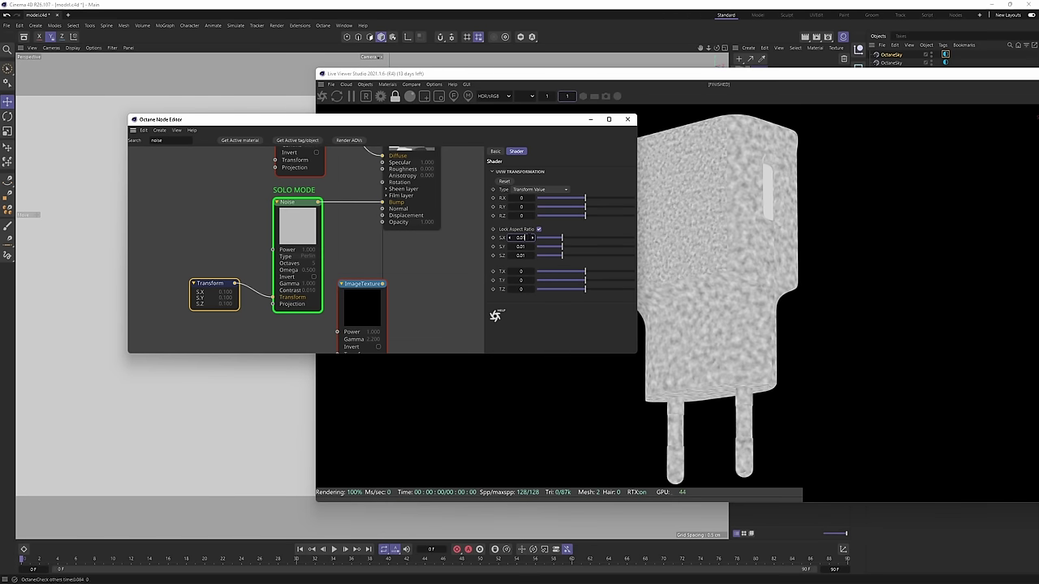
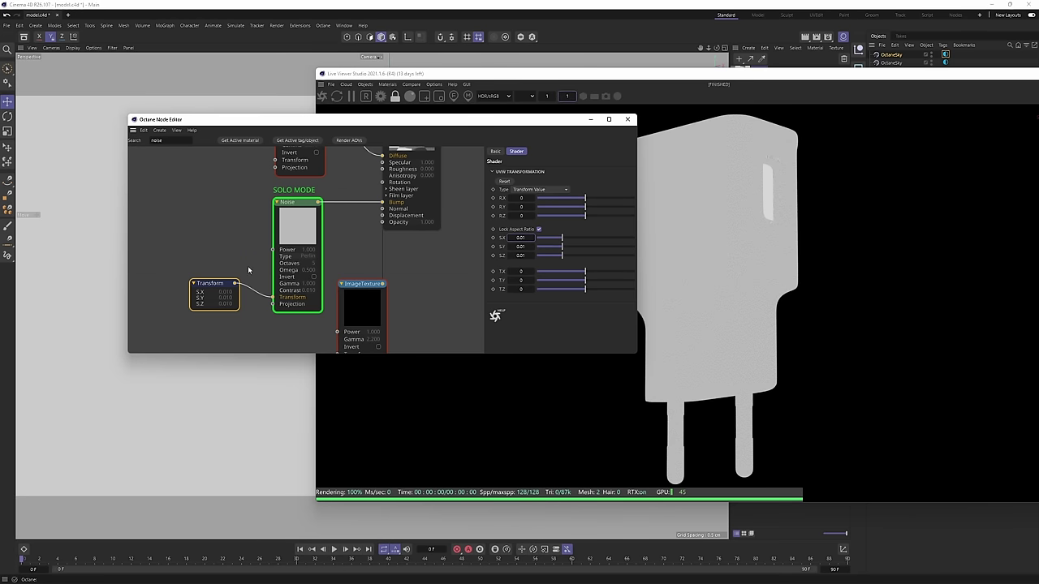
Add a Texture Projection node to the Noise node, place it below the Transform node and set its projection to Box.
click(290, 200)
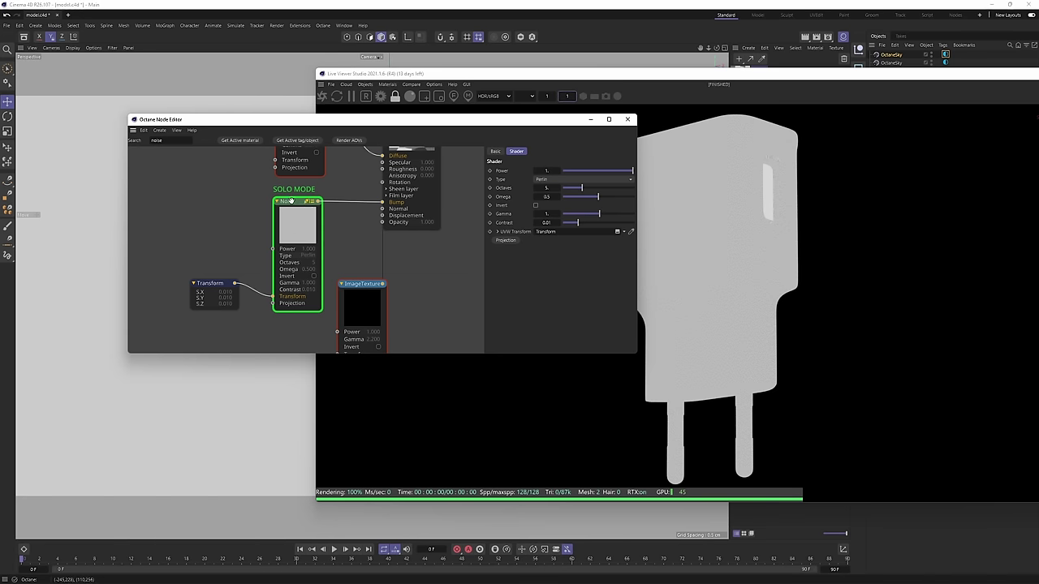
click(505, 241)
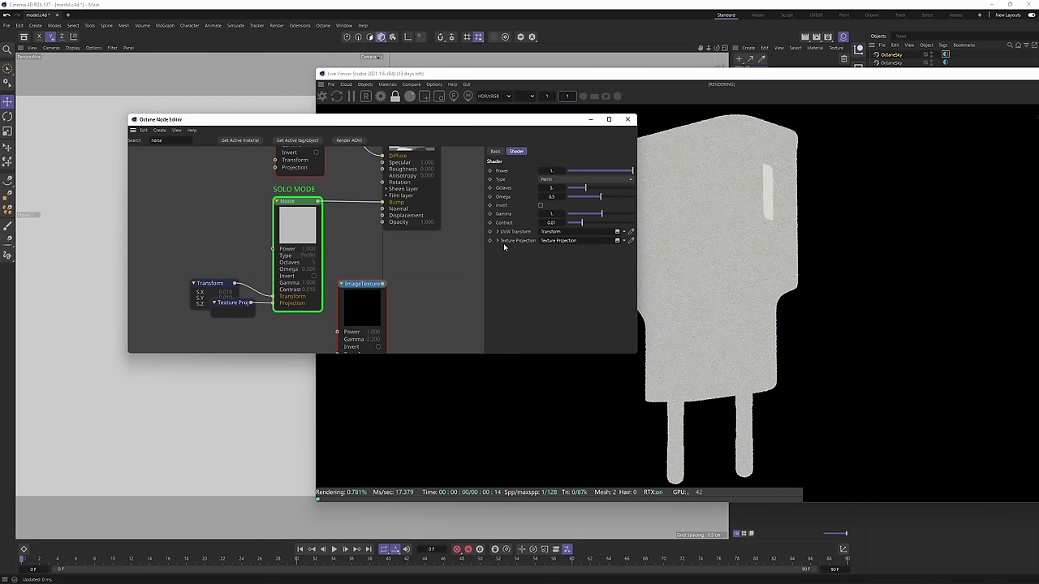
drag(229, 302, 216, 334)
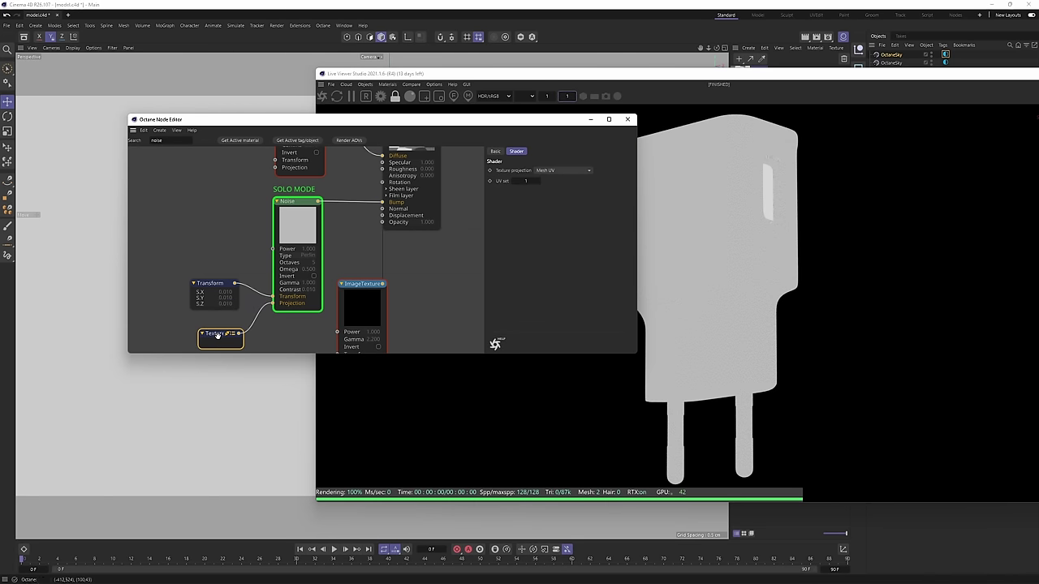
click(573, 171)
click(549, 180)
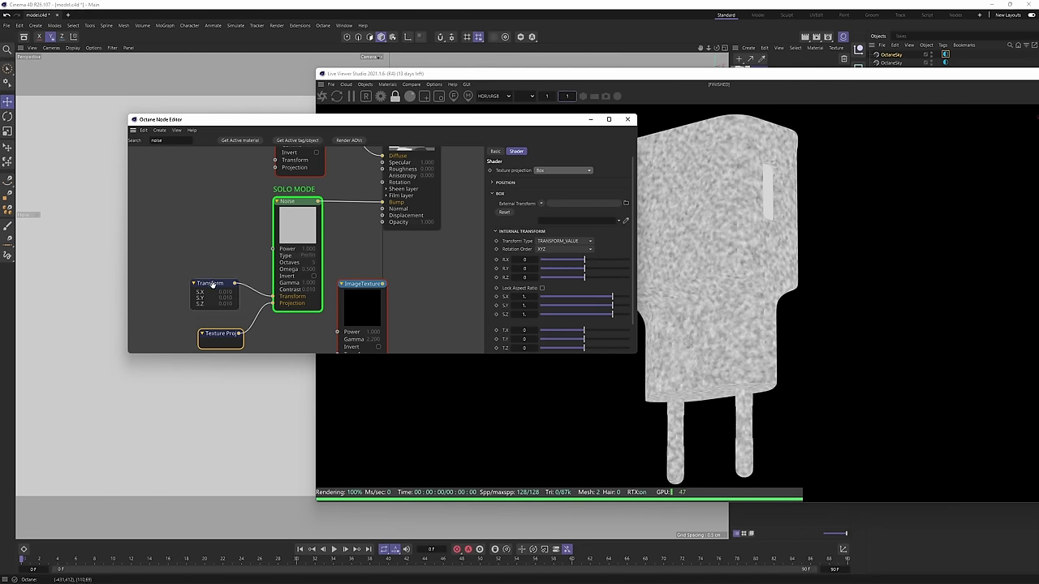
Lock the aspect ratio of the box projection's internal transform and set its scale to 0.1.
scroll(318, 282, down, 1)
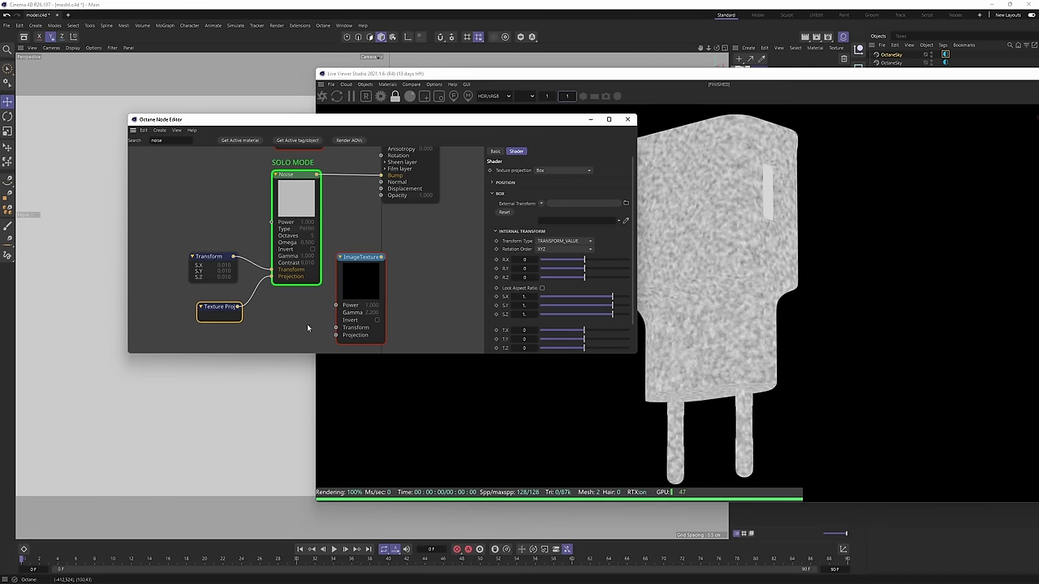
click(542, 288)
click(524, 296)
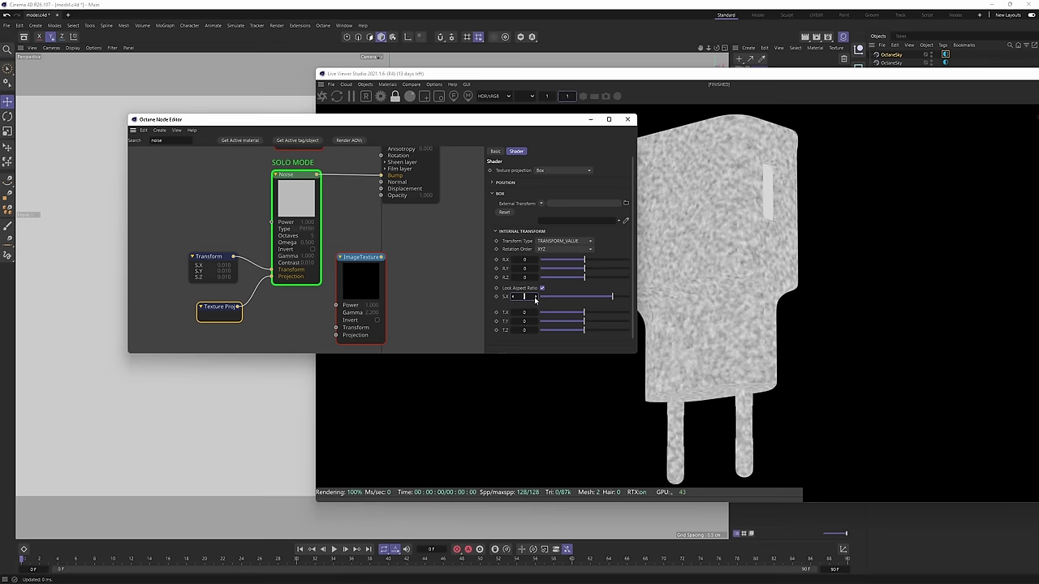
text(0.1)
key(Return)
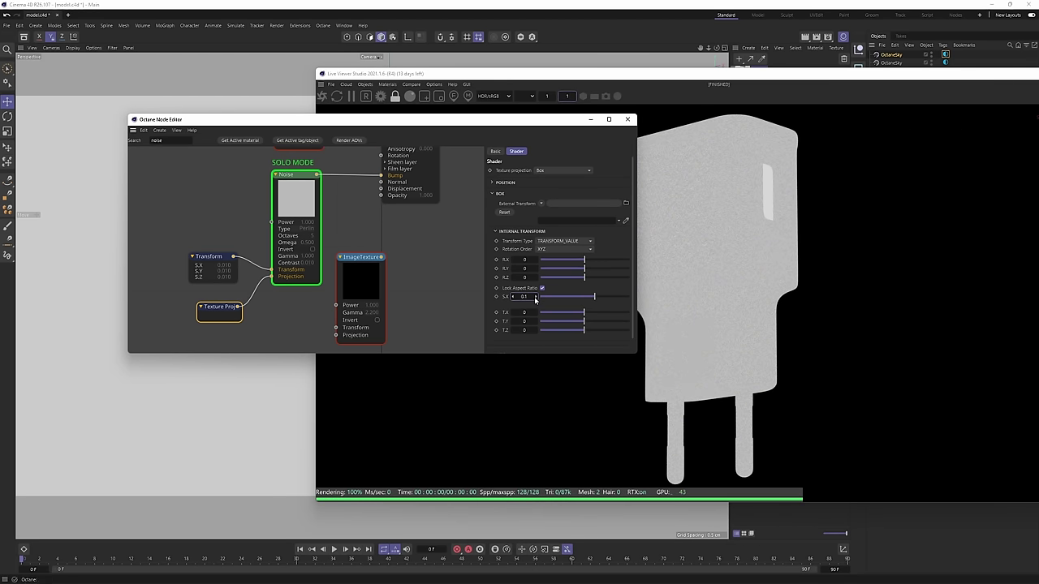
Shift the Noise node, its transform and projection nodes and the bump image texture away from the material to free space.
scroll(355, 266, up, 1)
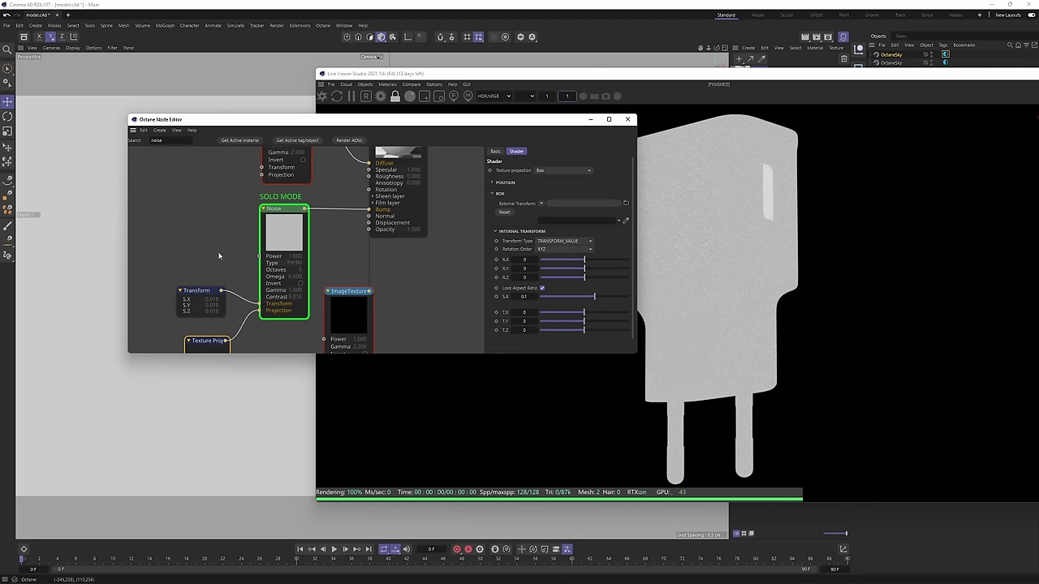
middle_drag(342, 250, 348, 231)
scroll(348, 231, down, 1)
drag(214, 201, 321, 307)
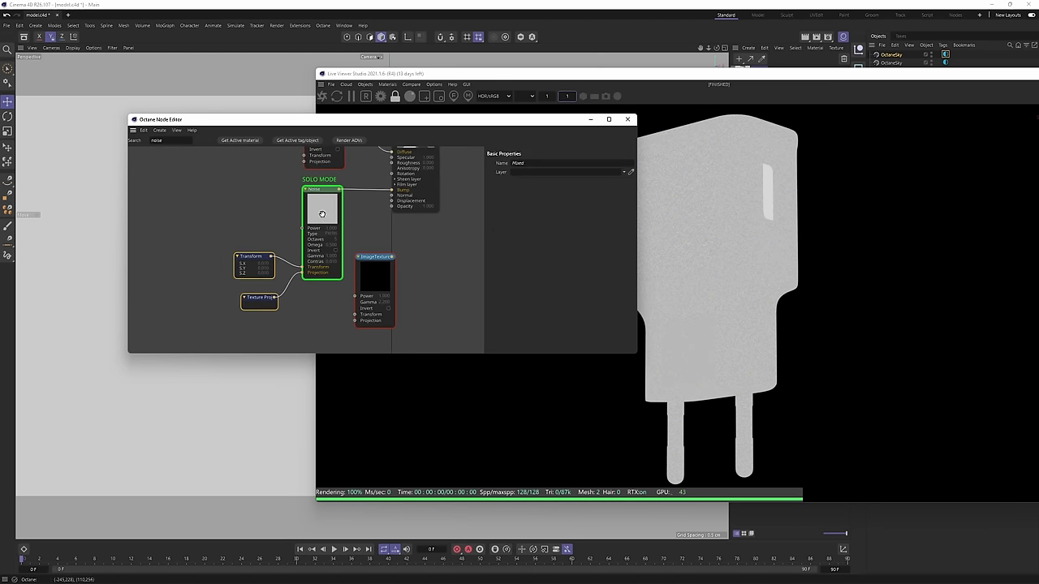
drag(317, 190, 266, 197)
drag(366, 259, 284, 305)
middle_drag(234, 201, 254, 177)
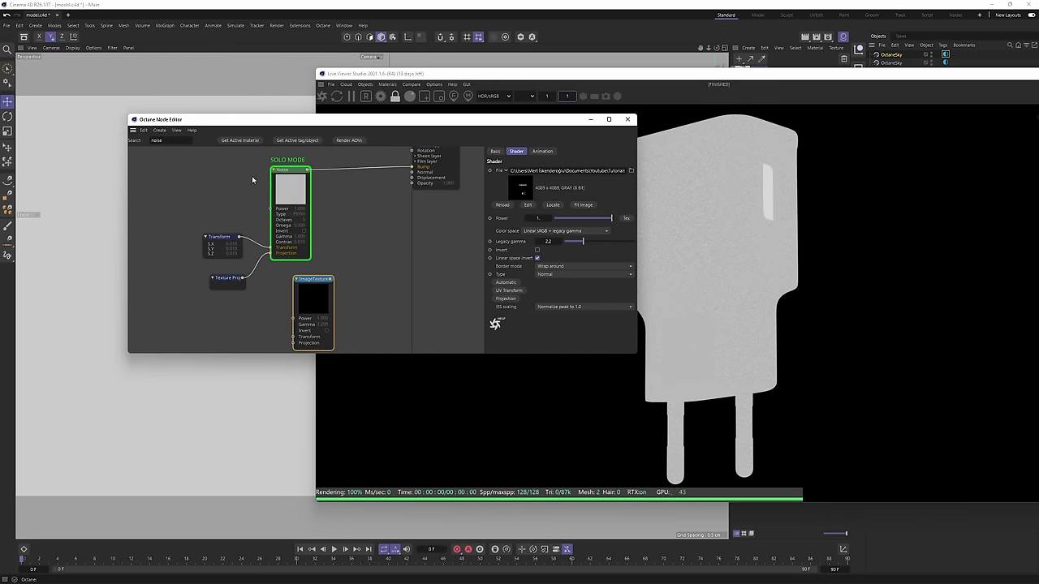
Add an Add node and connect the bump image texture to Texture1 and the Noise node to Texture2.
drag(171, 142, 410, 269)
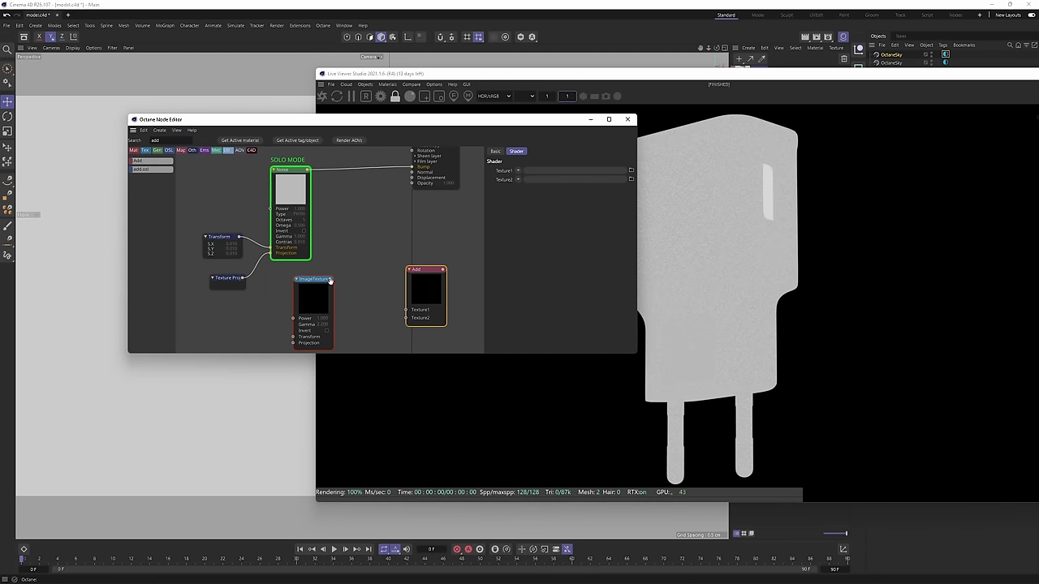
drag(331, 283, 406, 313)
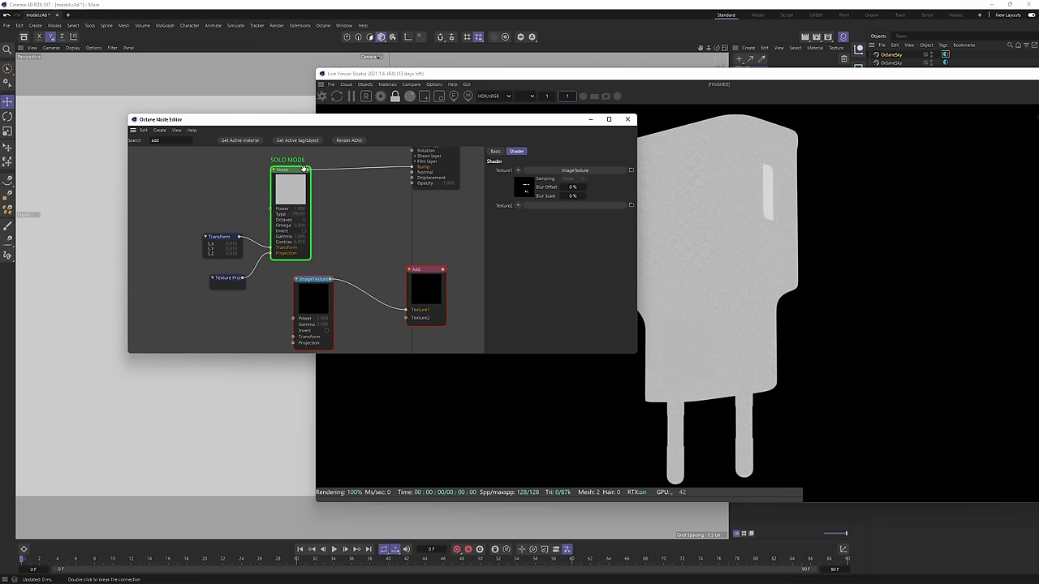
drag(308, 169, 406, 318)
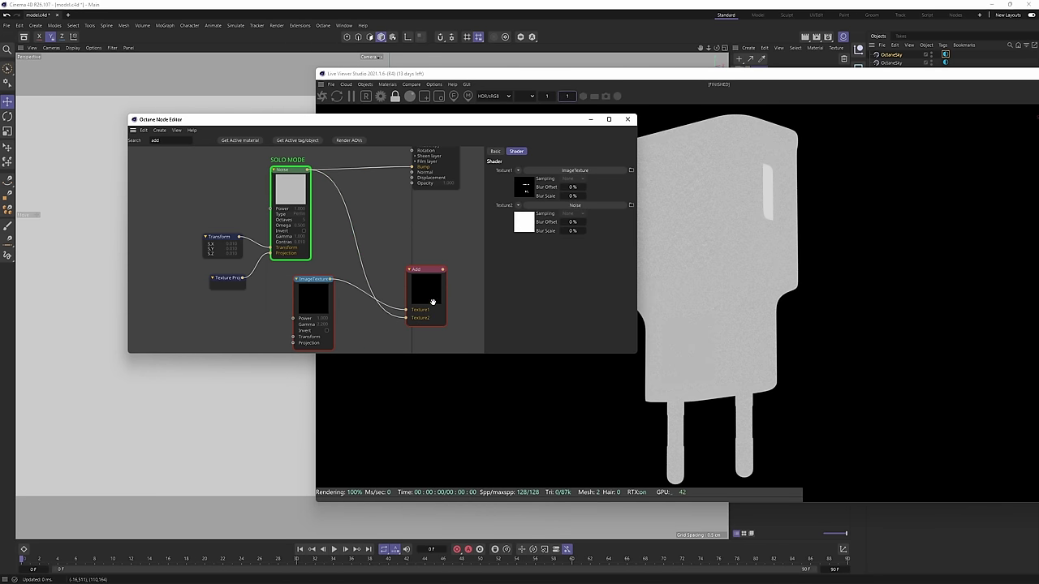
Connect the Add node's output to the charger material's Bump, turn off solo mode on the Noise node and shift the node editor aside.
drag(444, 269, 411, 167)
click(289, 172)
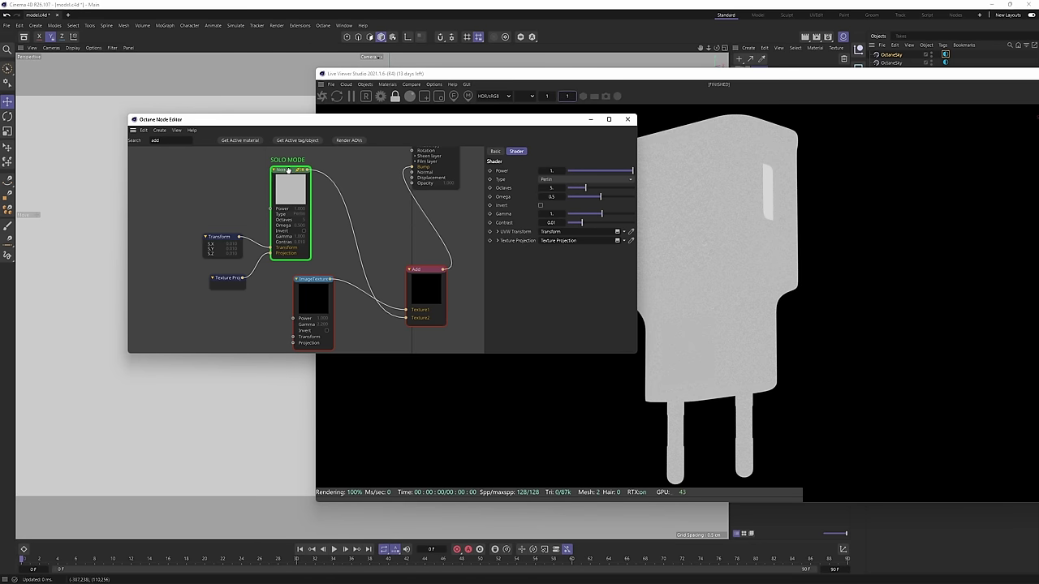
key(alt+s)
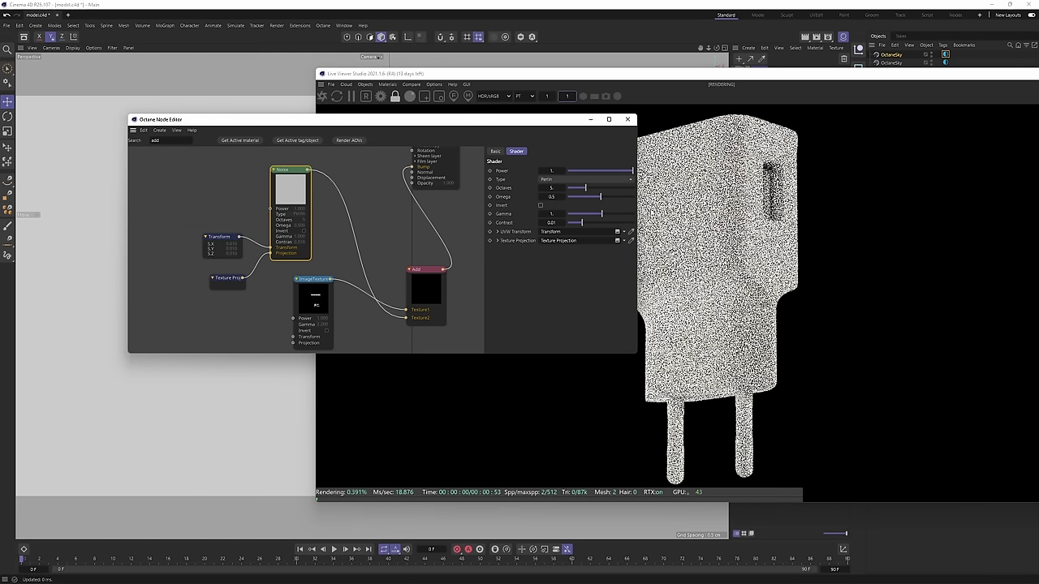
drag(503, 121, 406, 121)
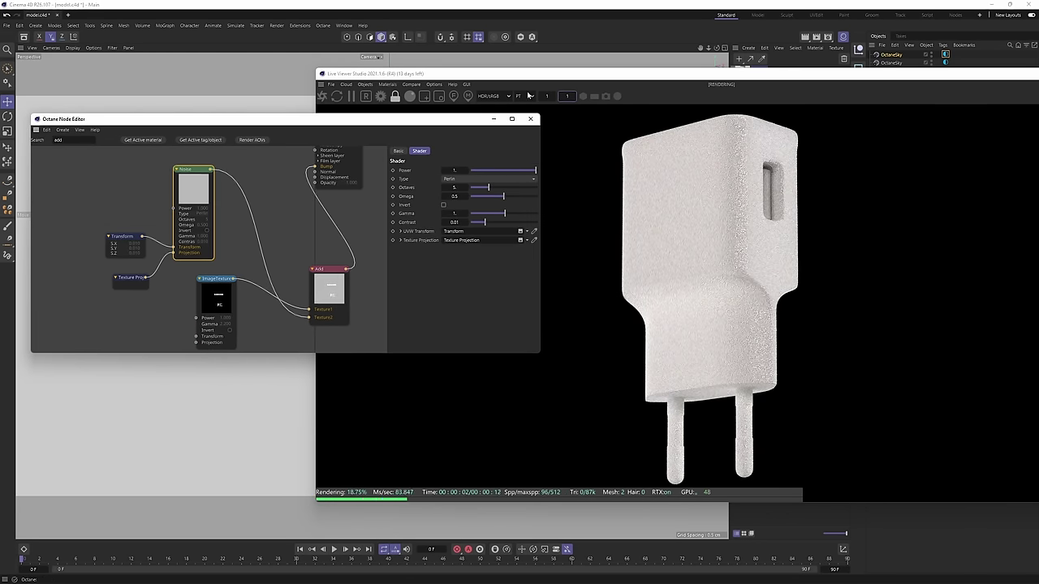
Turn on the render region and draw it across the charger's middle, viewed close up.
click(423, 95)
drag(602, 233, 805, 314)
scroll(765, 278, up, 3)
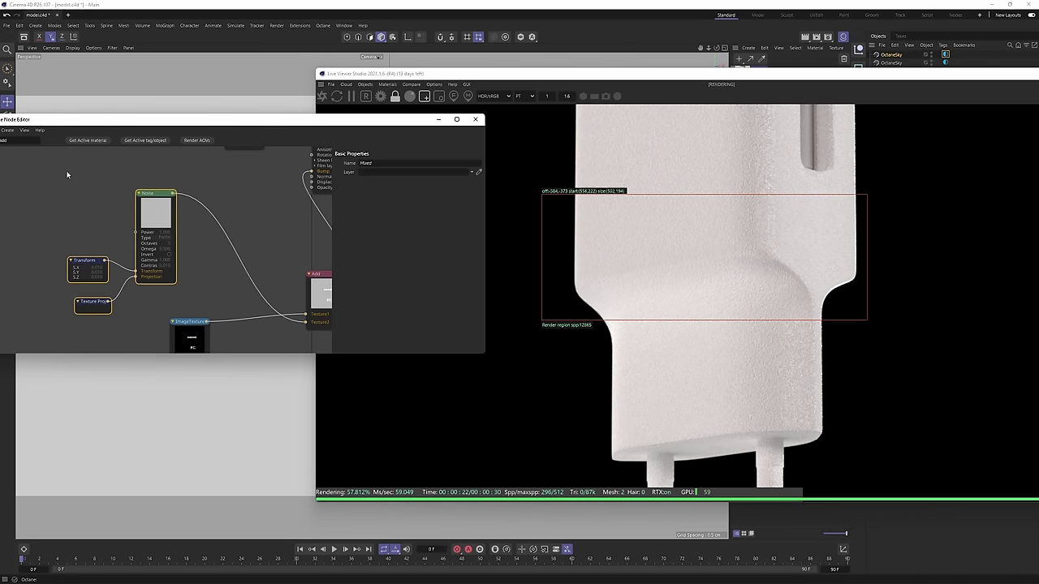
Search for "gra" and insert a Gradient node into the connection between the Noise node and the Add node's Texture2.
drag(67, 172, 169, 310)
drag(154, 194, 156, 190)
drag(70, 121, 109, 119)
drag(57, 138, 18, 136)
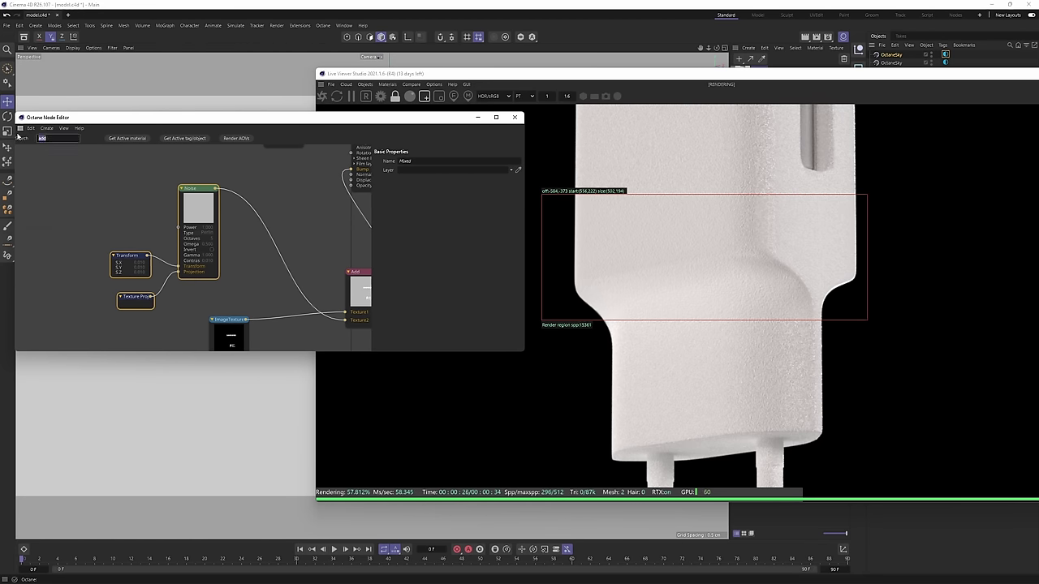
text(gr)
key(BackSpace)
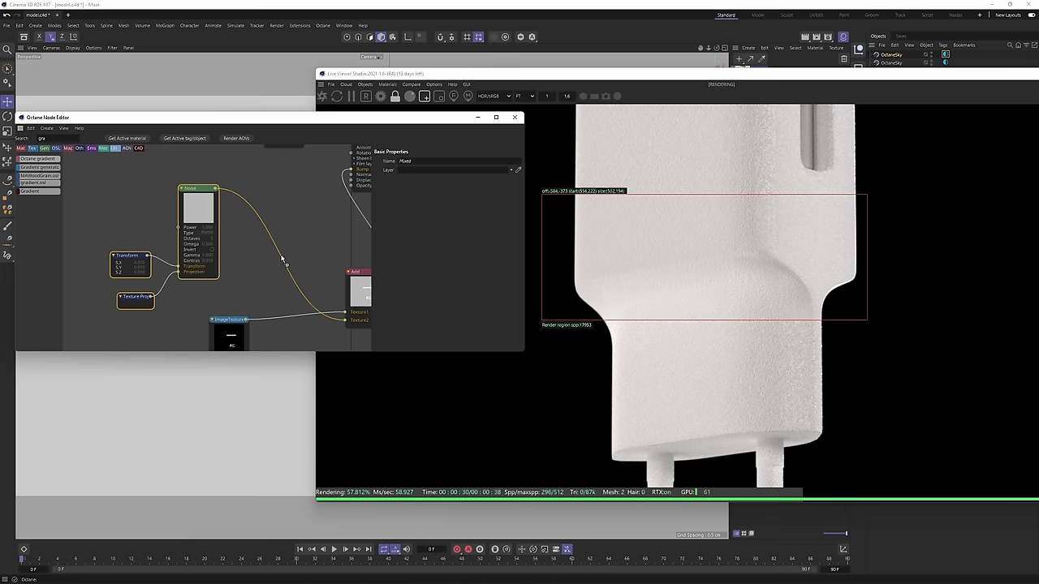
drag(283, 261, 281, 264)
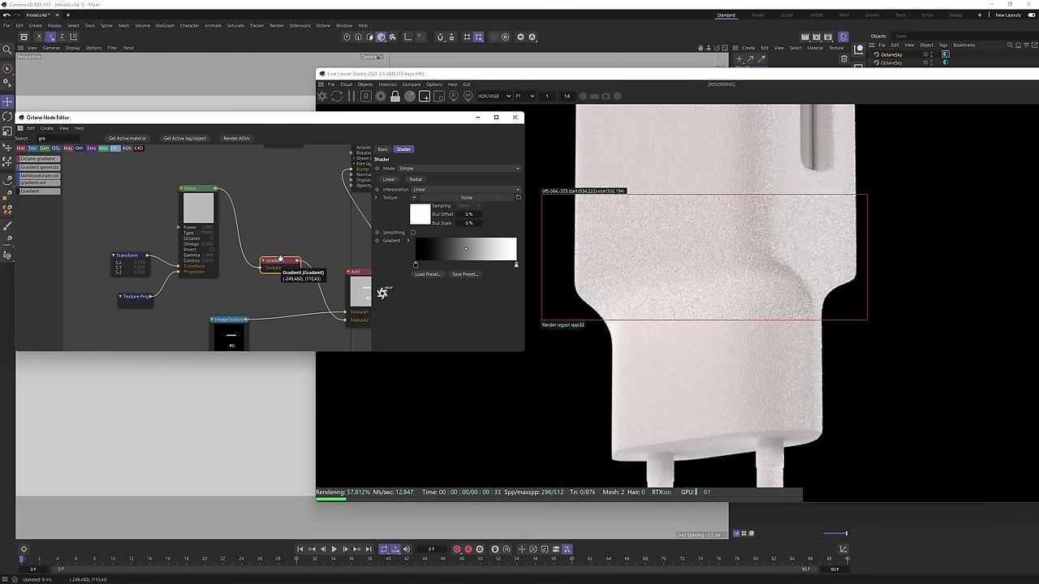
double_click(516, 266)
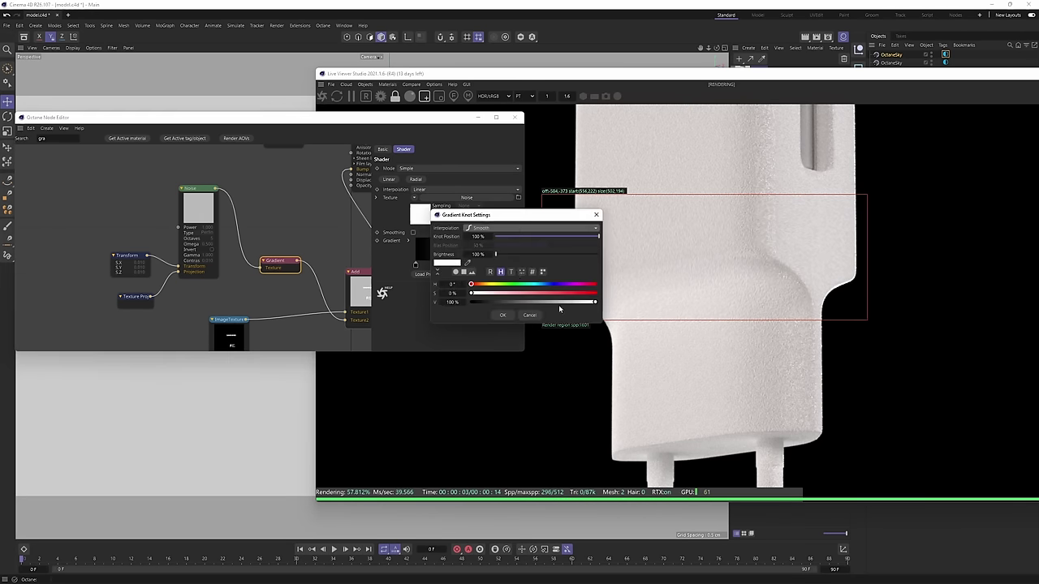
click(573, 303)
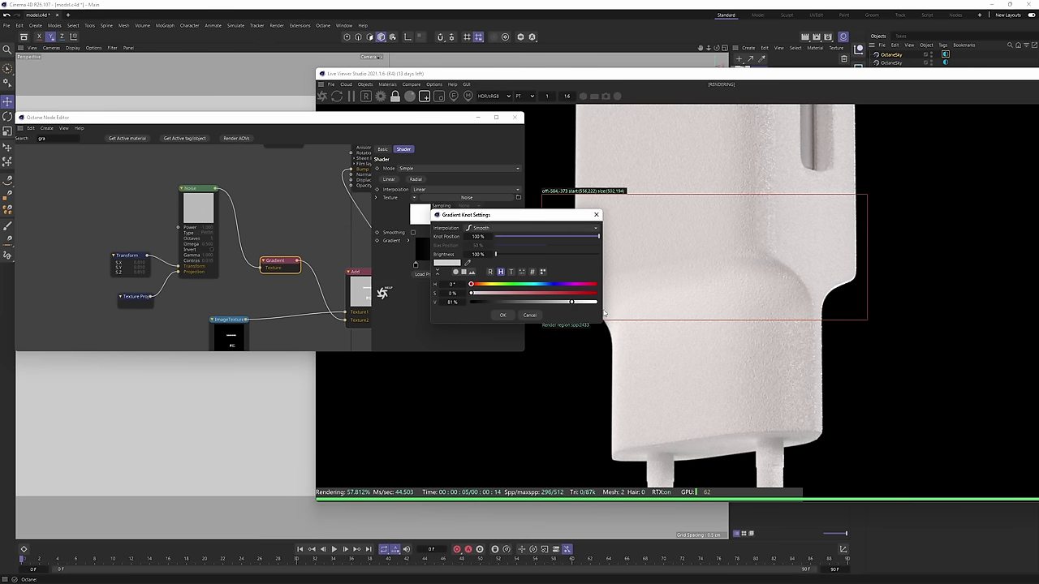
drag(603, 313, 609, 300)
click(530, 315)
Redraw a smaller render region over the charger's side and darken the Gradient node's white end knot to a value of 11%.
drag(552, 177, 685, 316)
click(270, 260)
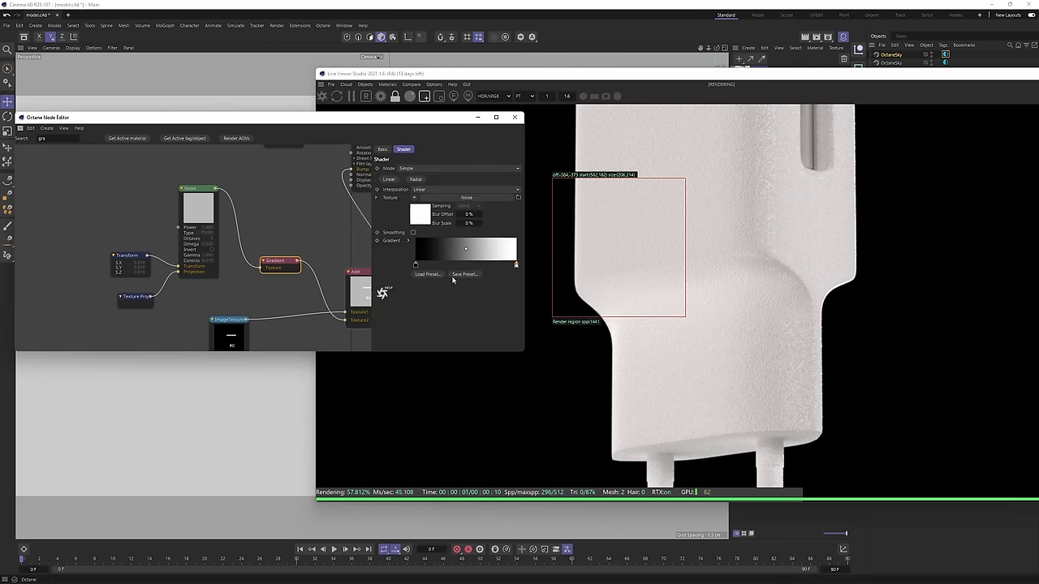
double_click(516, 266)
click(566, 302)
click(508, 316)
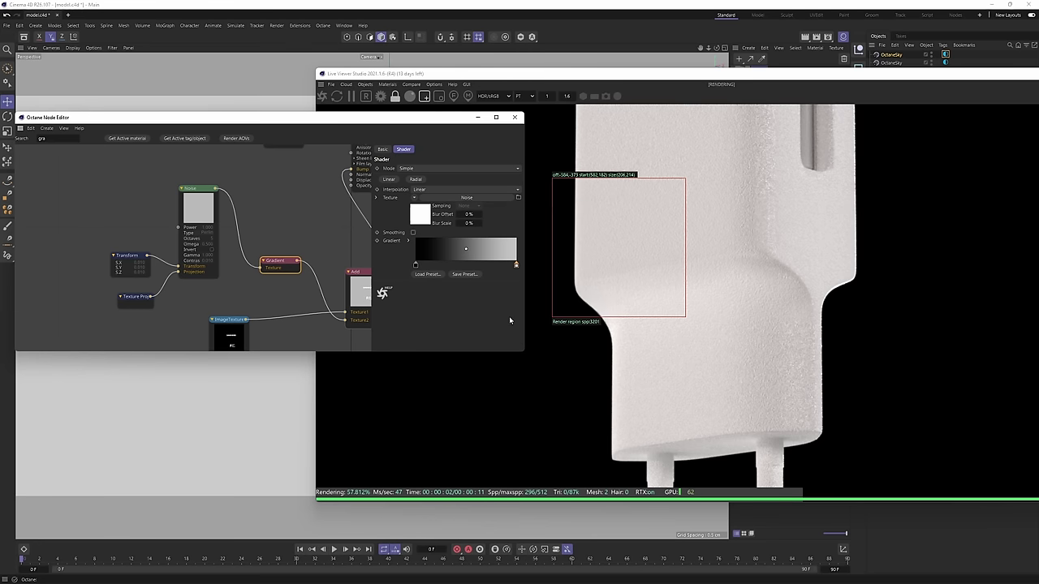
double_click(516, 264)
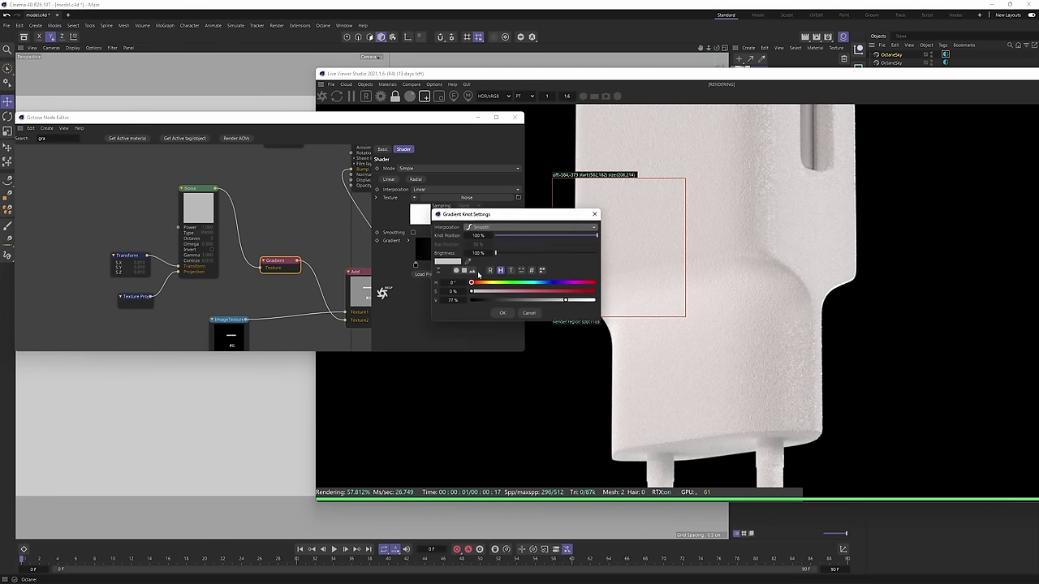
click(502, 313)
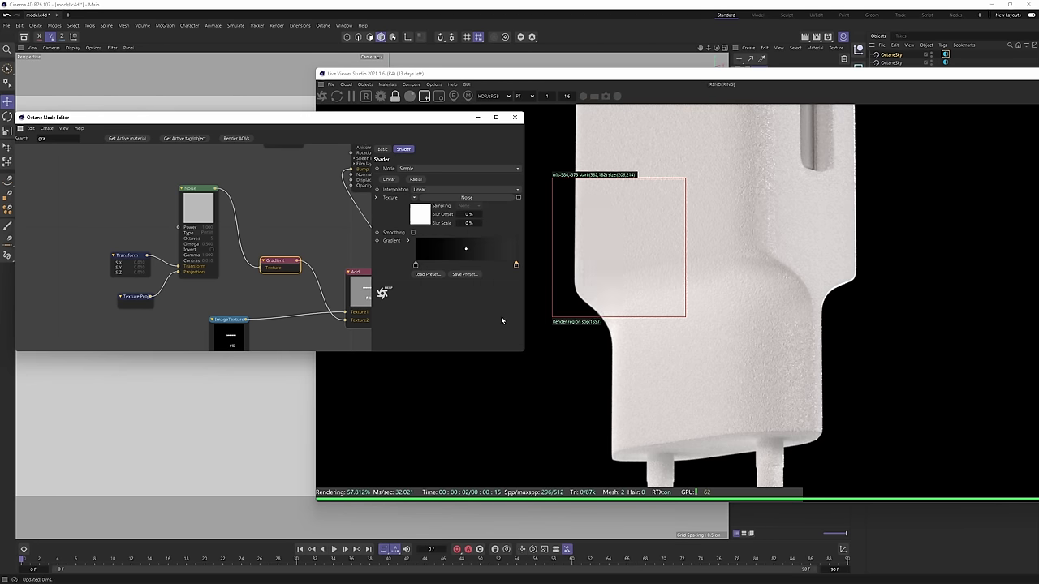
double_click(516, 265)
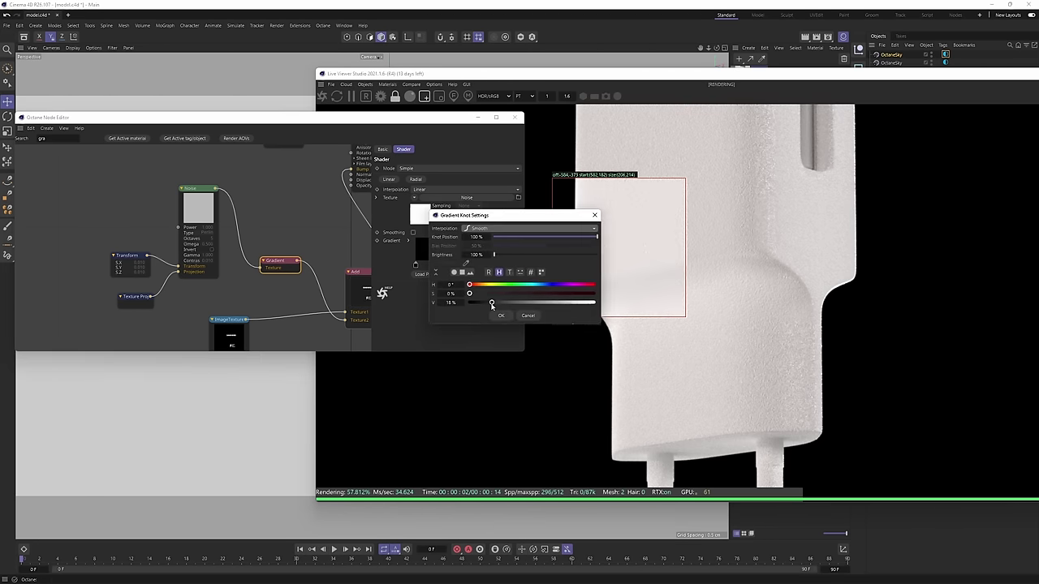
drag(491, 304, 485, 303)
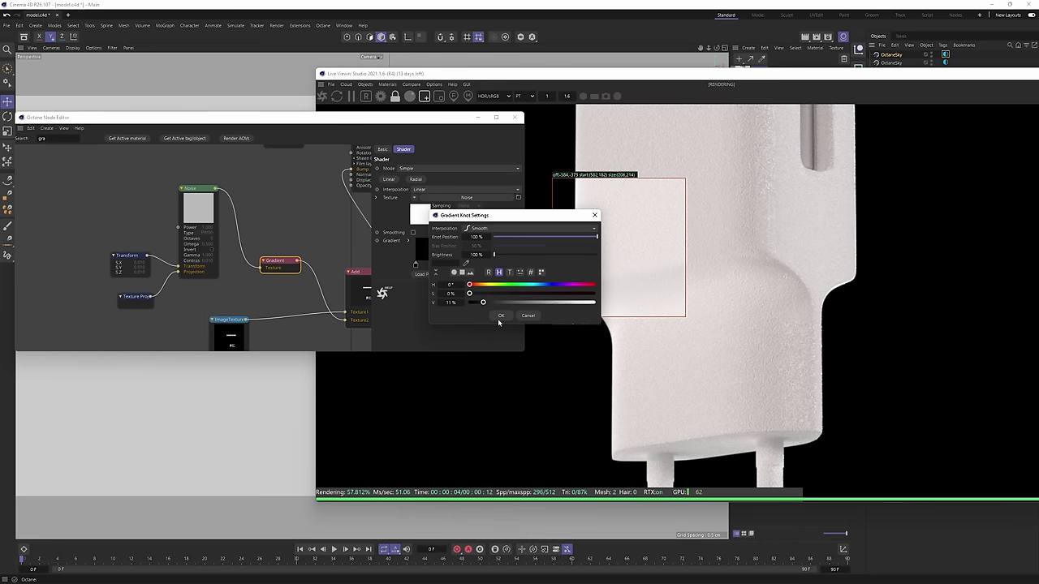
click(499, 315)
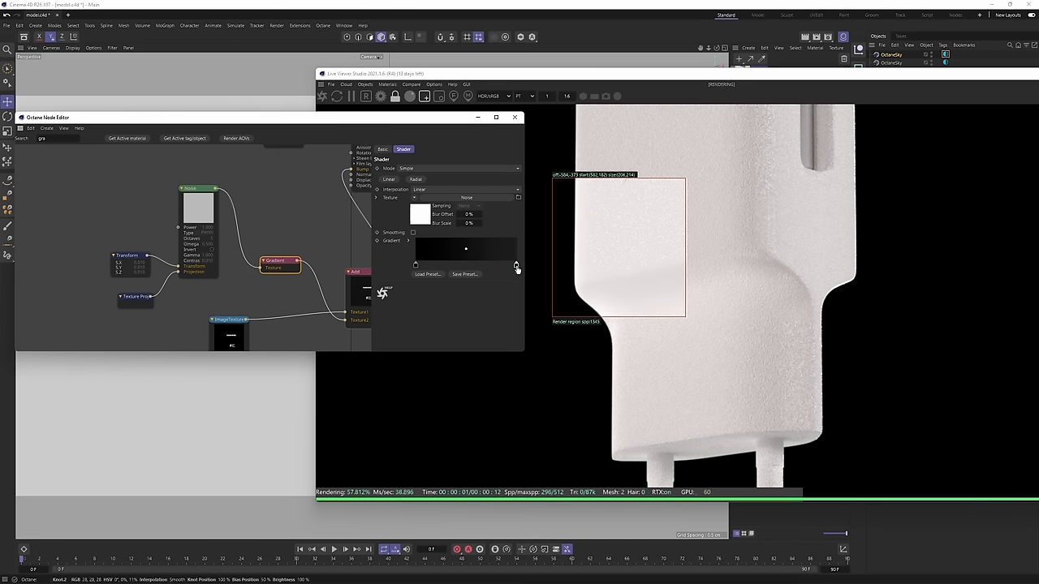
Darken the gradient's end knot further and redraw the render region over the charger's curved vertical edge below the slot.
double_click(516, 264)
drag(502, 220, 430, 208)
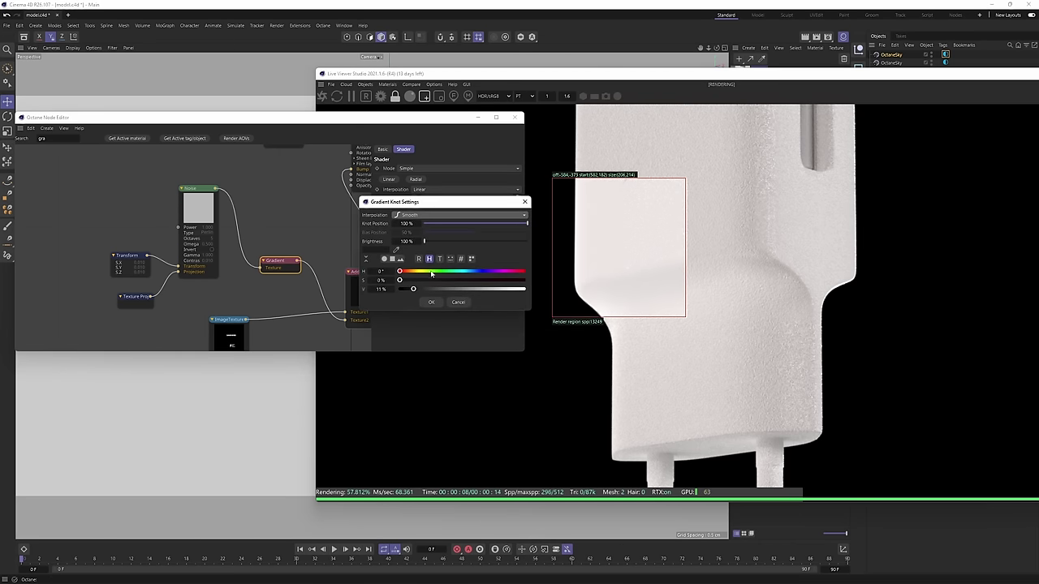
drag(413, 290, 409, 290)
click(430, 302)
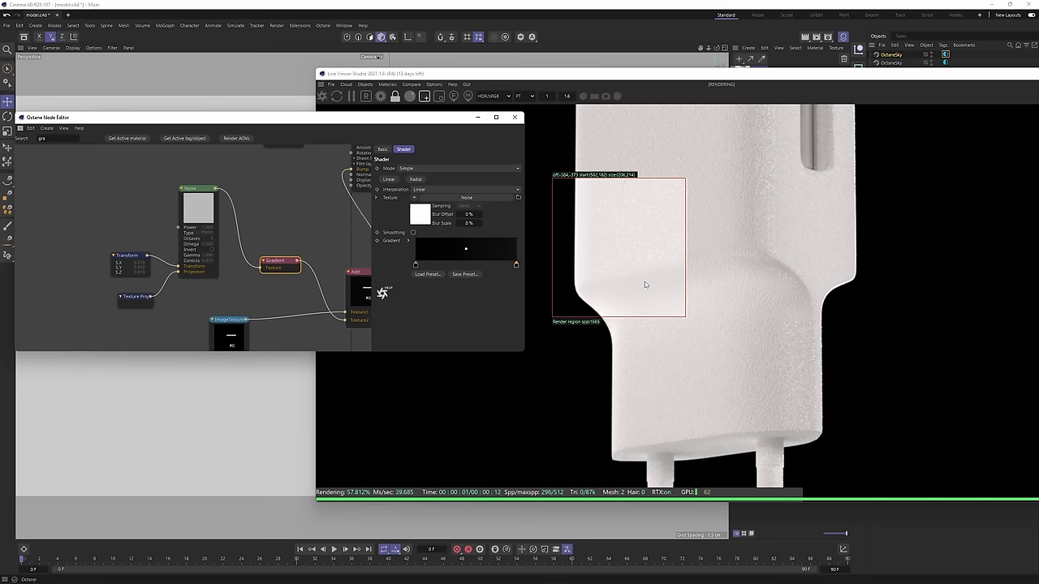
double_click(417, 265)
click(466, 302)
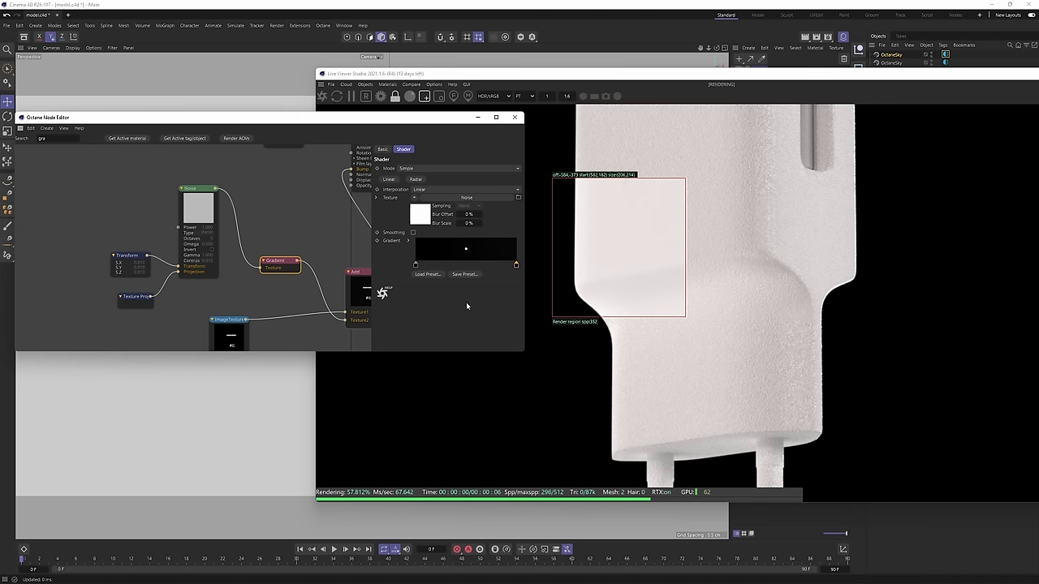
drag(704, 195, 790, 292)
drag(679, 173, 844, 304)
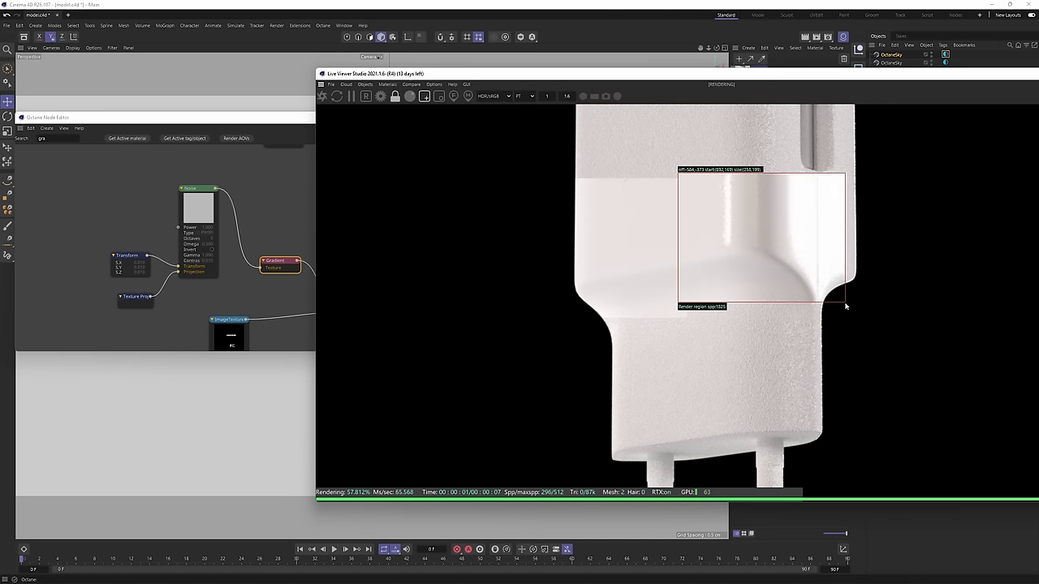
Set the charger material's roughness float to 0.2 and redraw the render region over the charger's lower body.
middle_drag(258, 242, 189, 267)
middle_drag(254, 245, 233, 299)
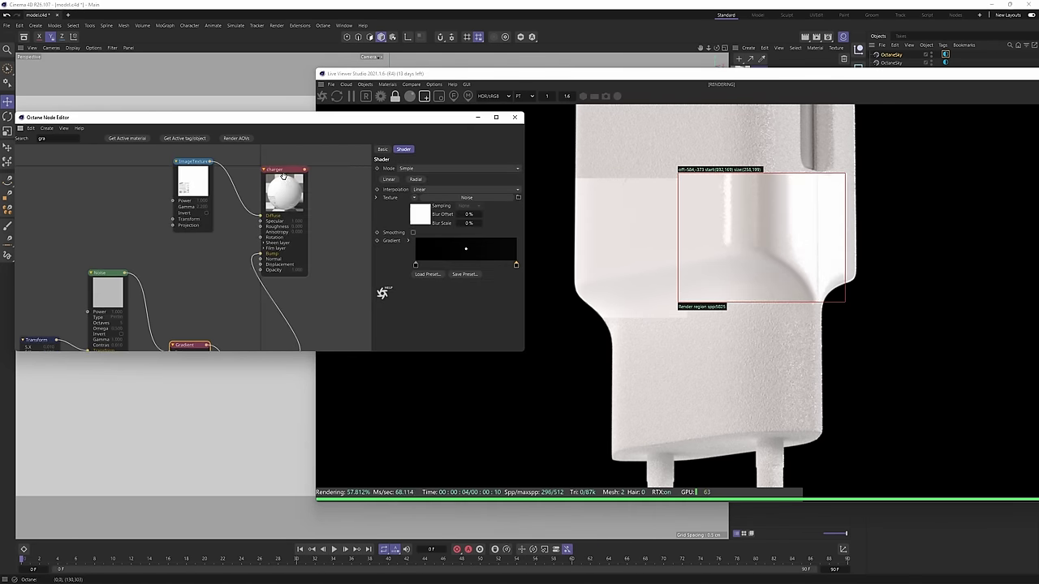
click(281, 170)
click(455, 151)
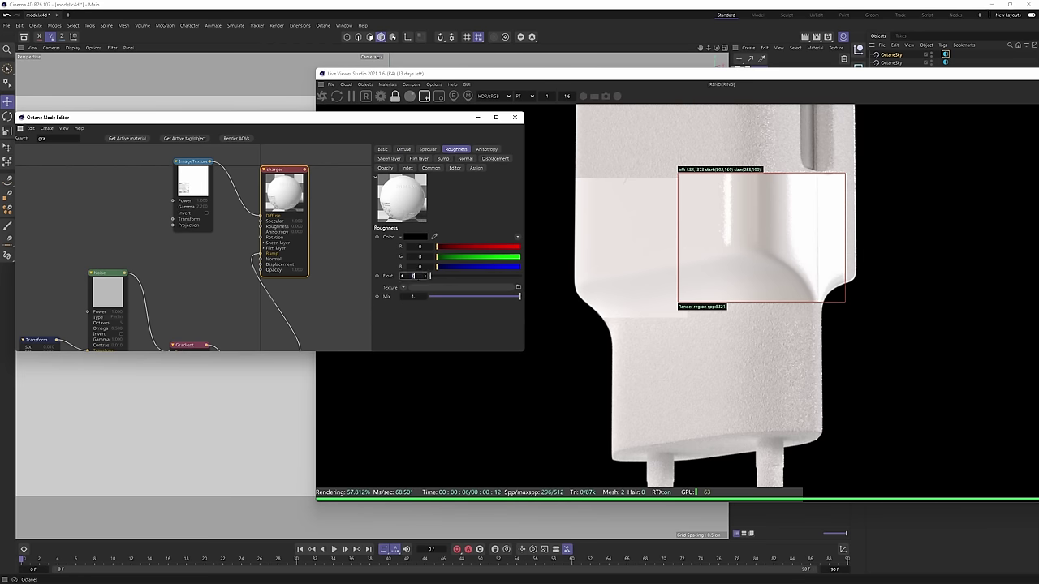
key(Return)
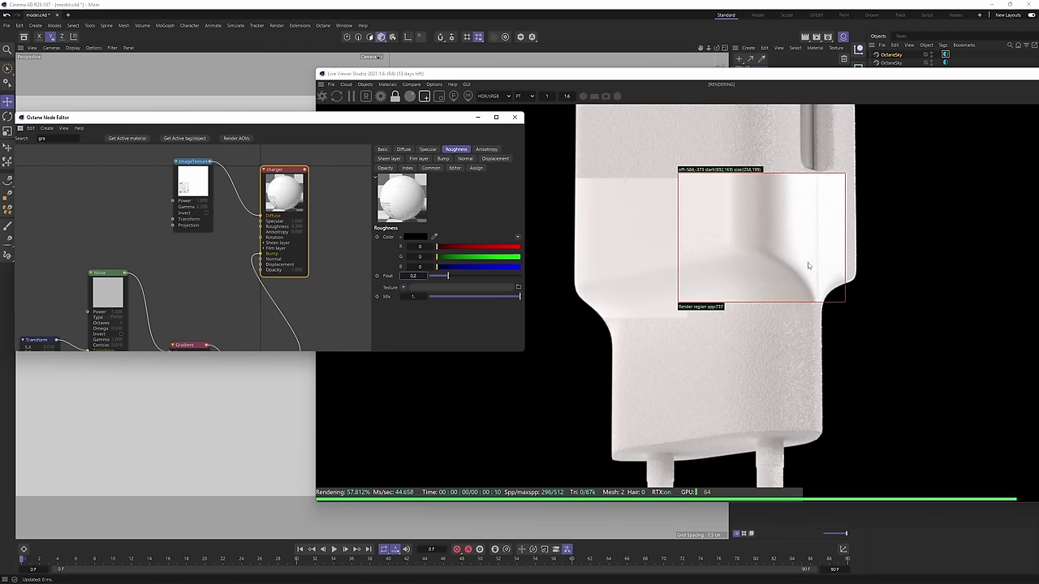
click(615, 192)
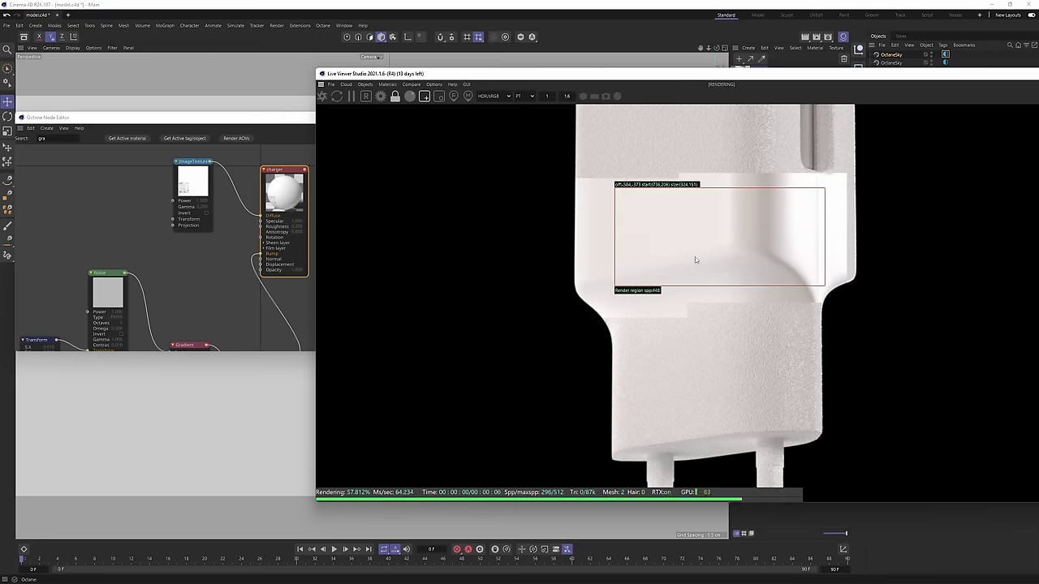
drag(571, 203, 838, 448)
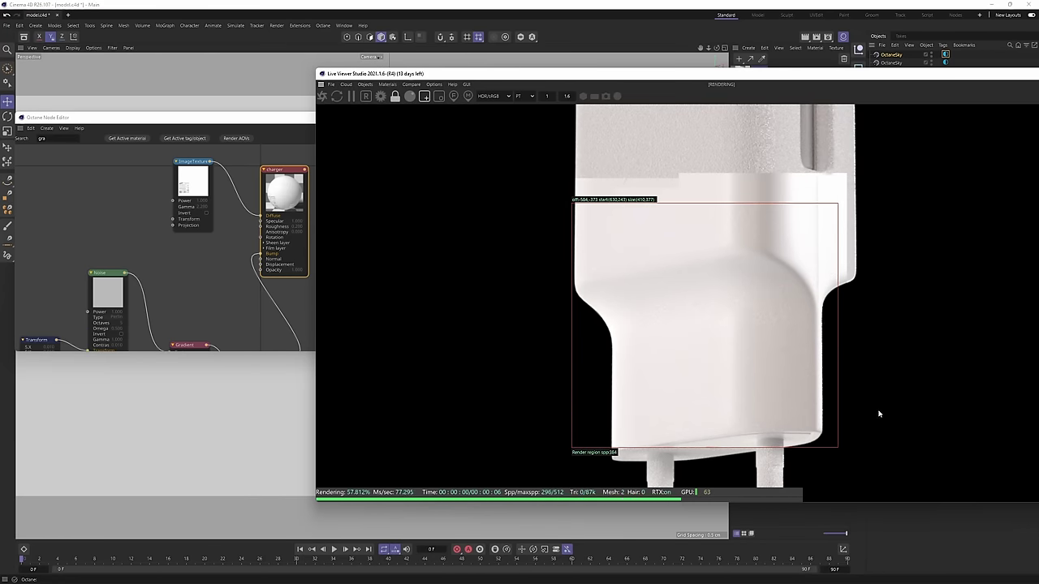
Enter a new brightness value for the Gradient node's end knot and redraw the render region along the charger's upper vertical edge.
click(221, 257)
click(160, 286)
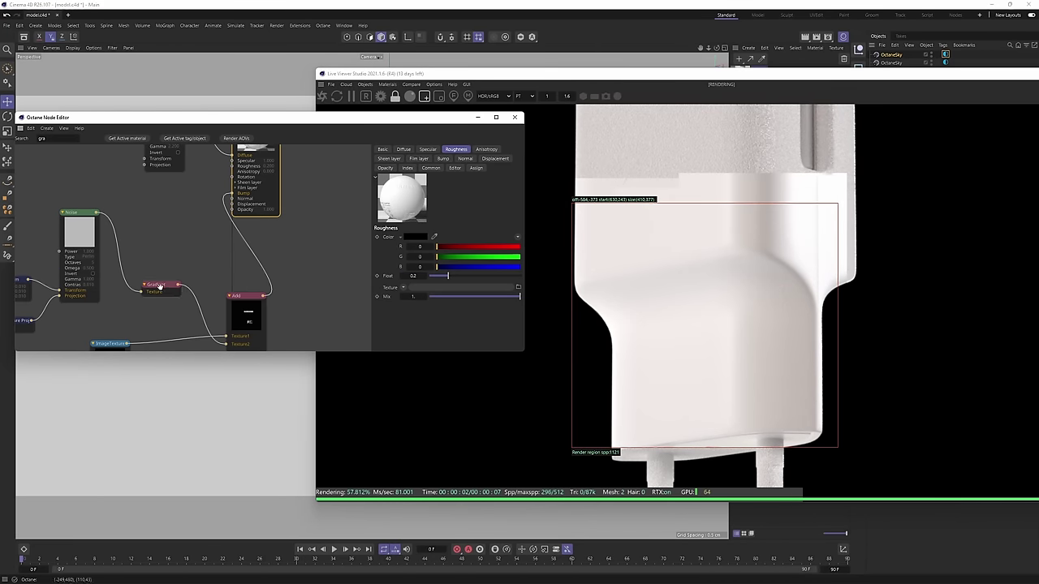
double_click(516, 267)
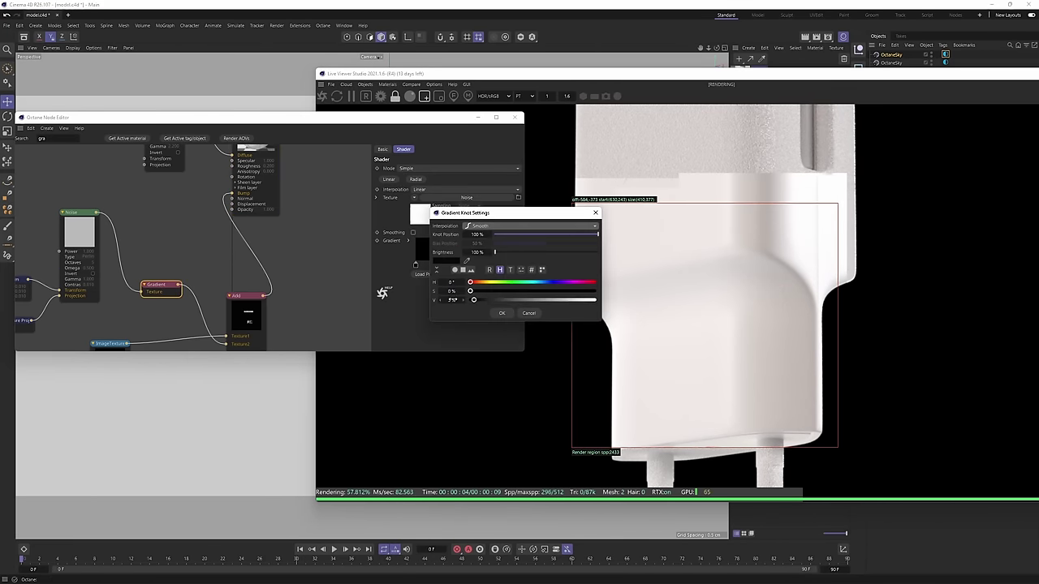
double_click(452, 300)
key(Return)
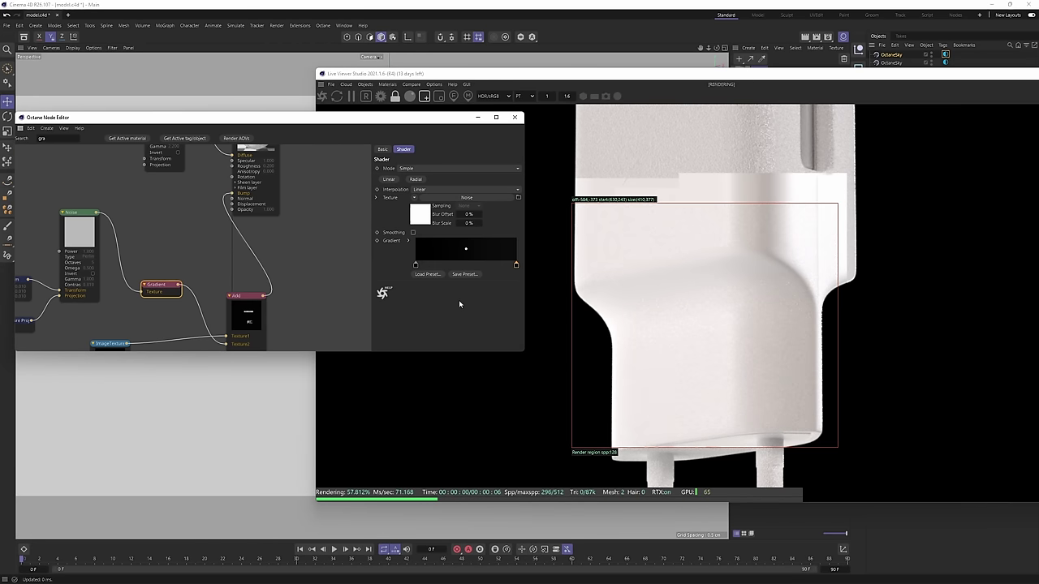
drag(719, 162, 802, 260)
middle_drag(747, 206, 714, 355)
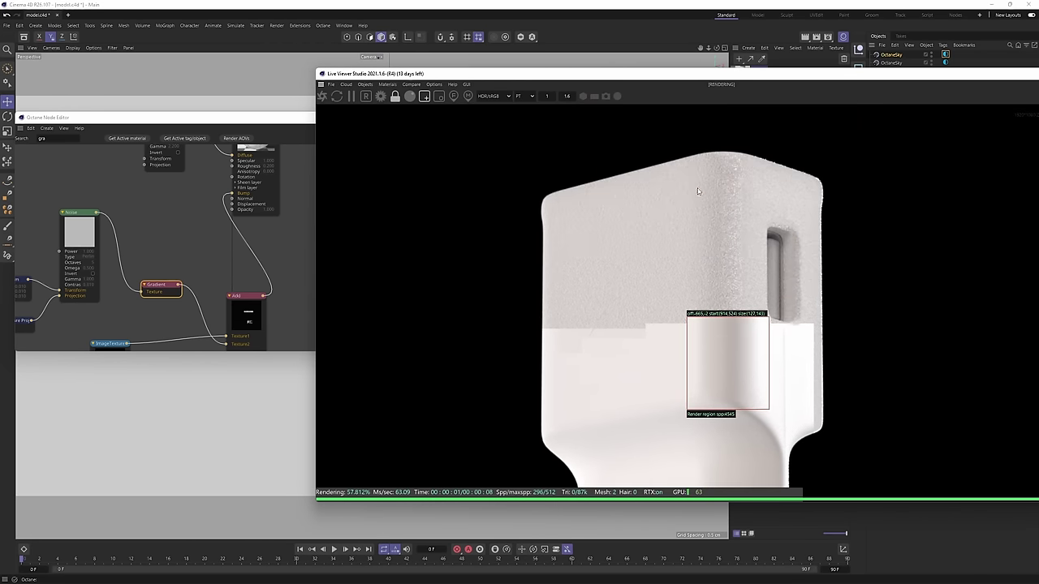
drag(678, 127, 771, 329)
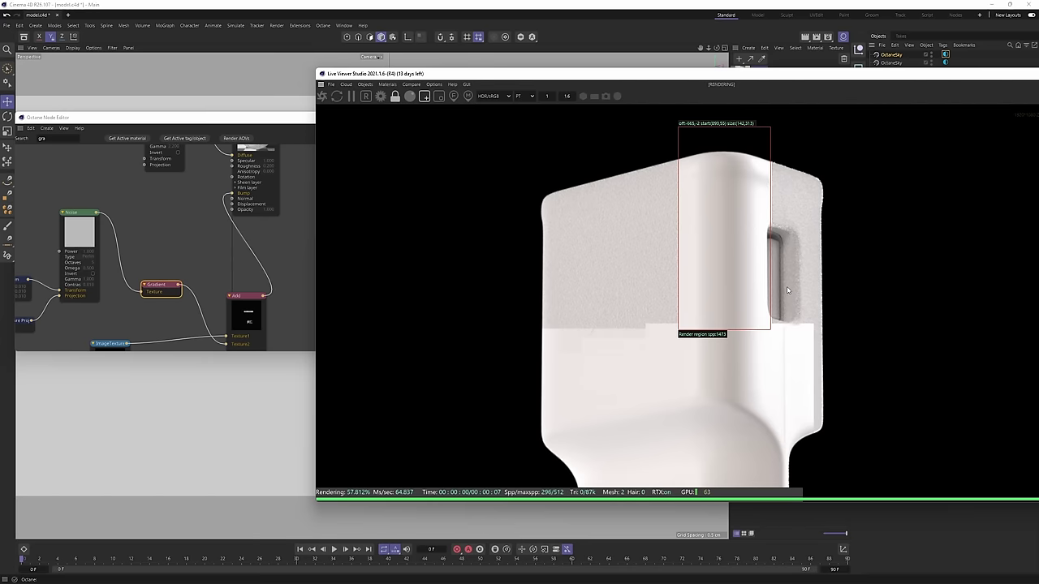
Set the value of the Gradient node's end knot to 10% and fine-tune it with two further adjustments.
click(163, 285)
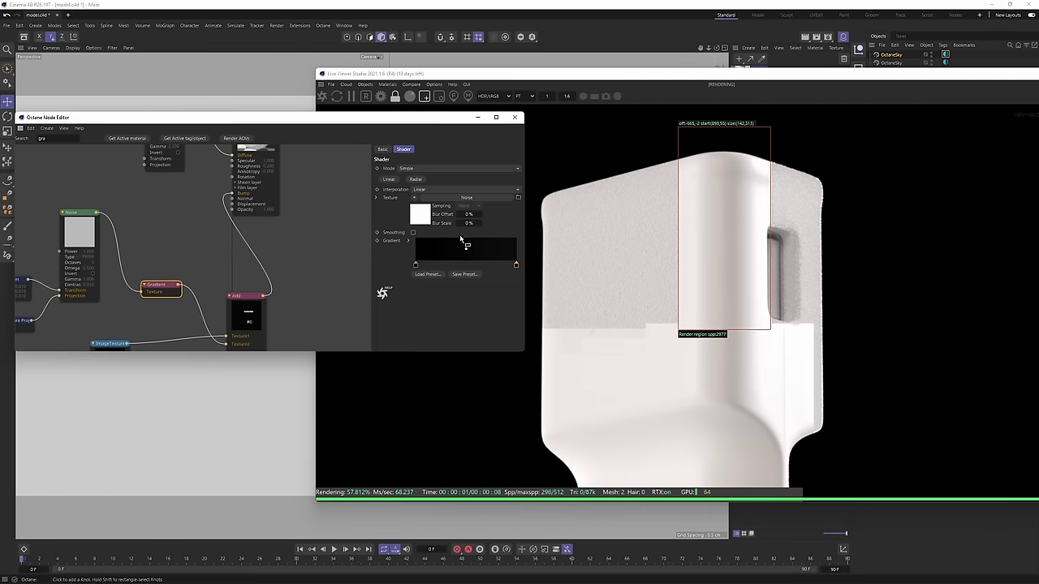
double_click(514, 267)
double_click(453, 299)
key(Return)
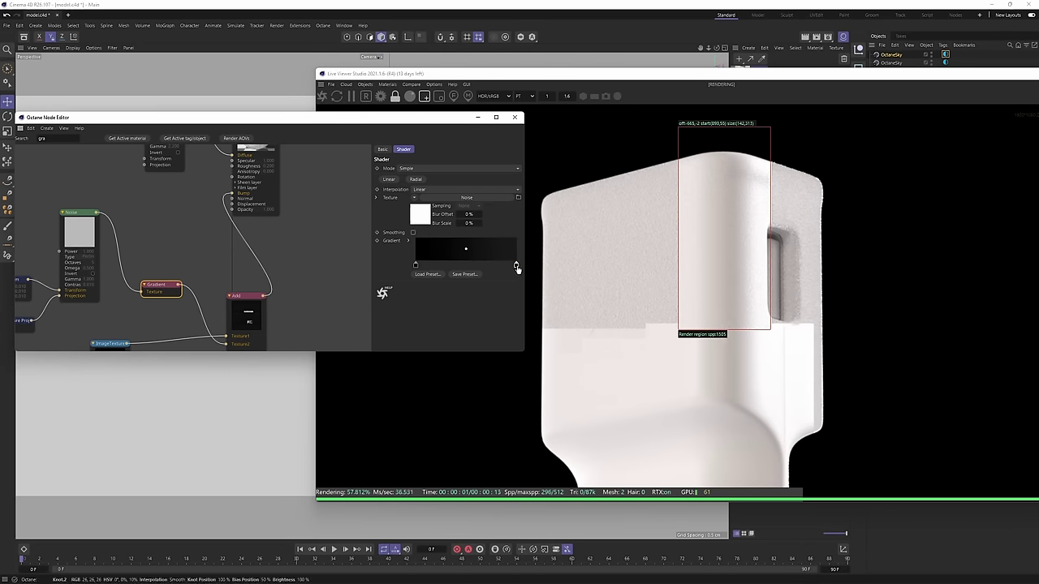
double_click(516, 265)
double_click(452, 300)
key(Return)
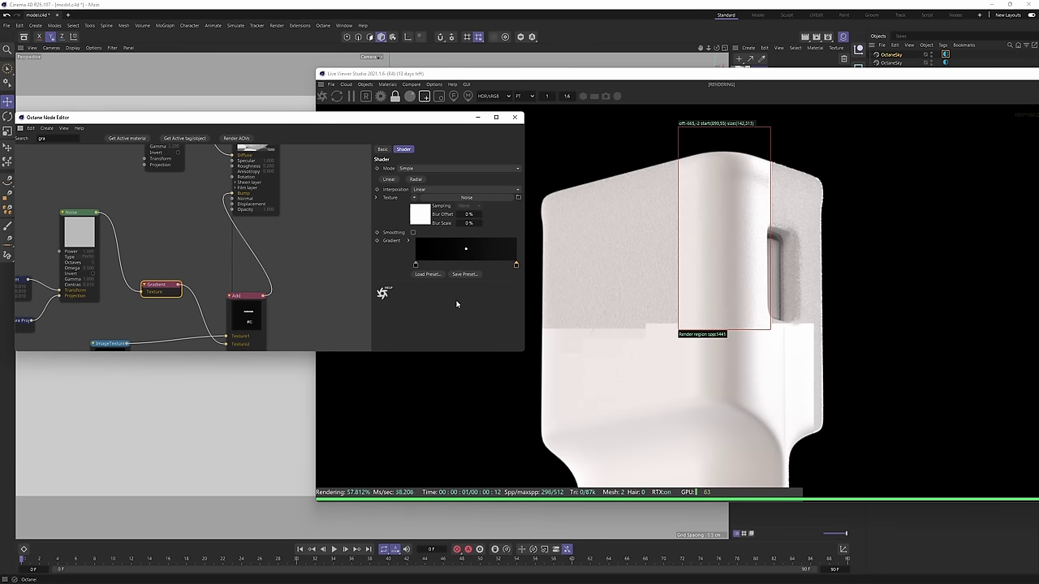
double_click(516, 266)
double_click(452, 302)
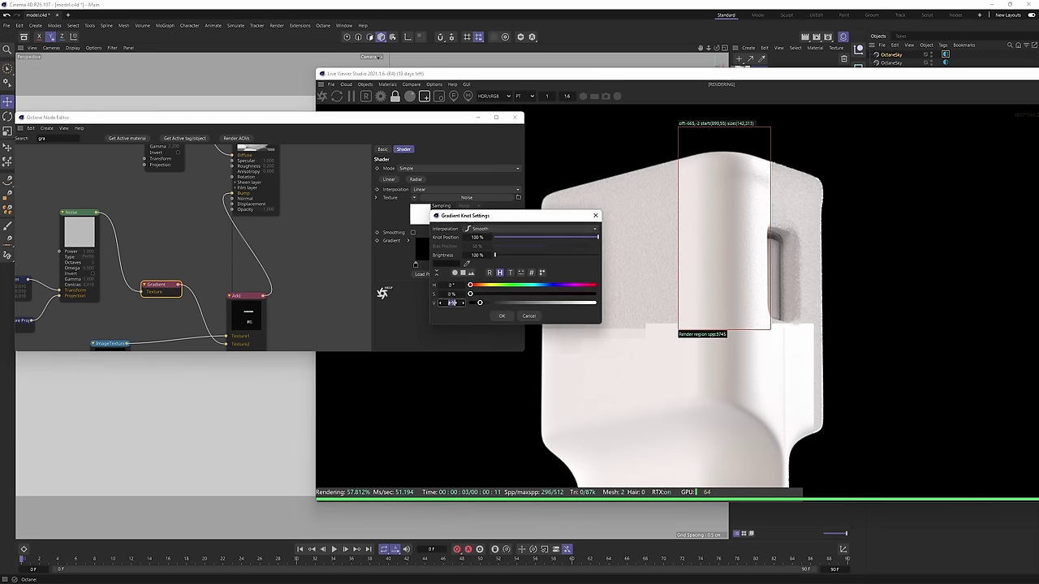
key(Return)
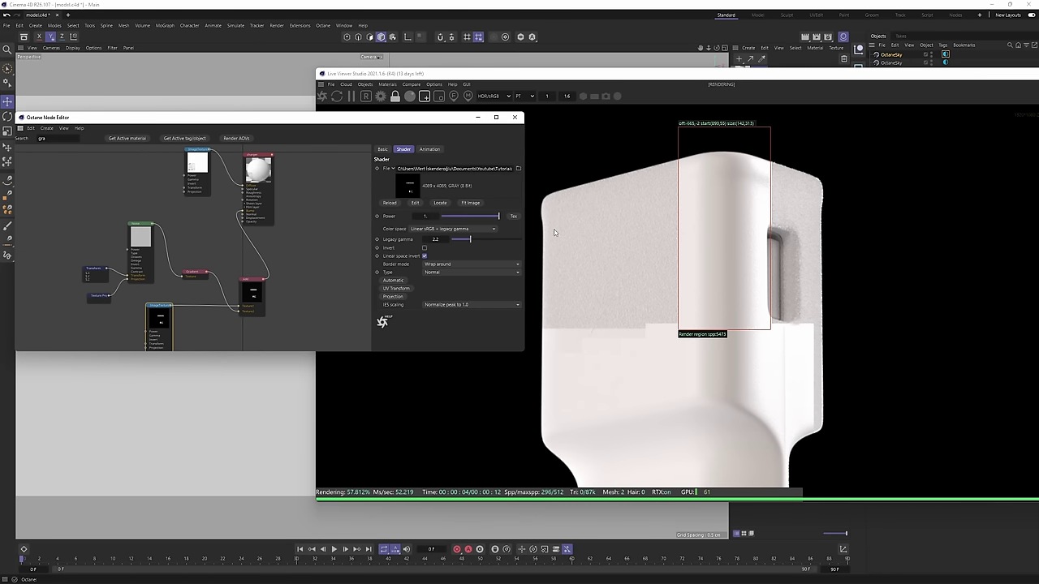
Enable Invert on the logo bump ImageTexture and redraw the render region over the charger's upper body.
drag(554, 233, 679, 363)
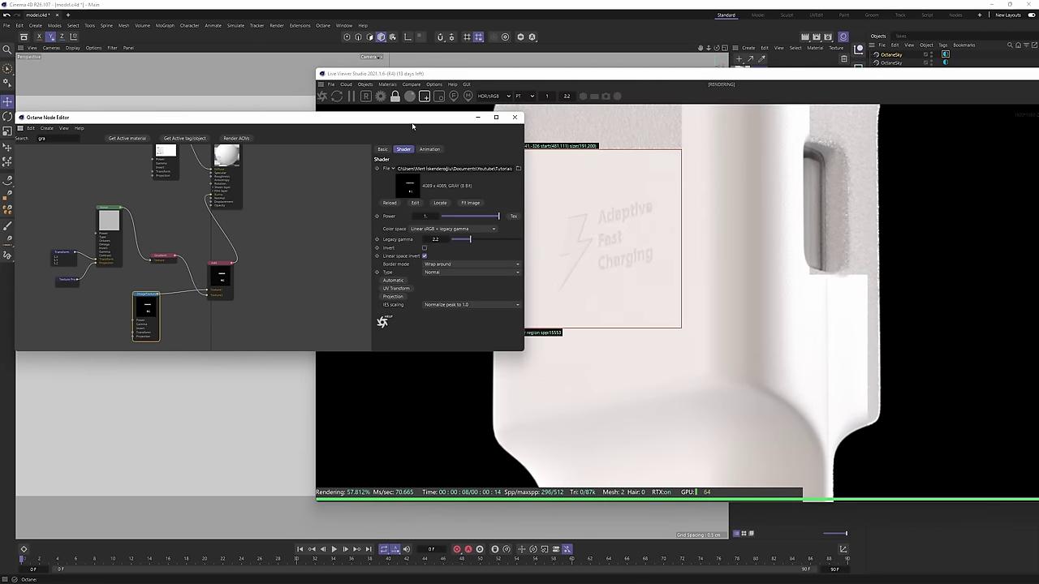
drag(412, 126, 361, 120)
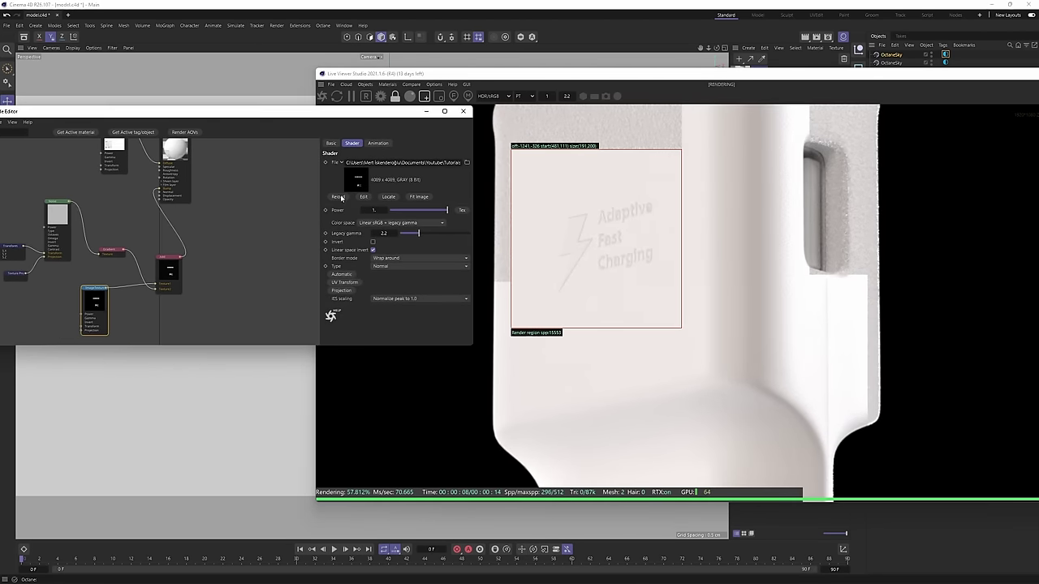
click(372, 242)
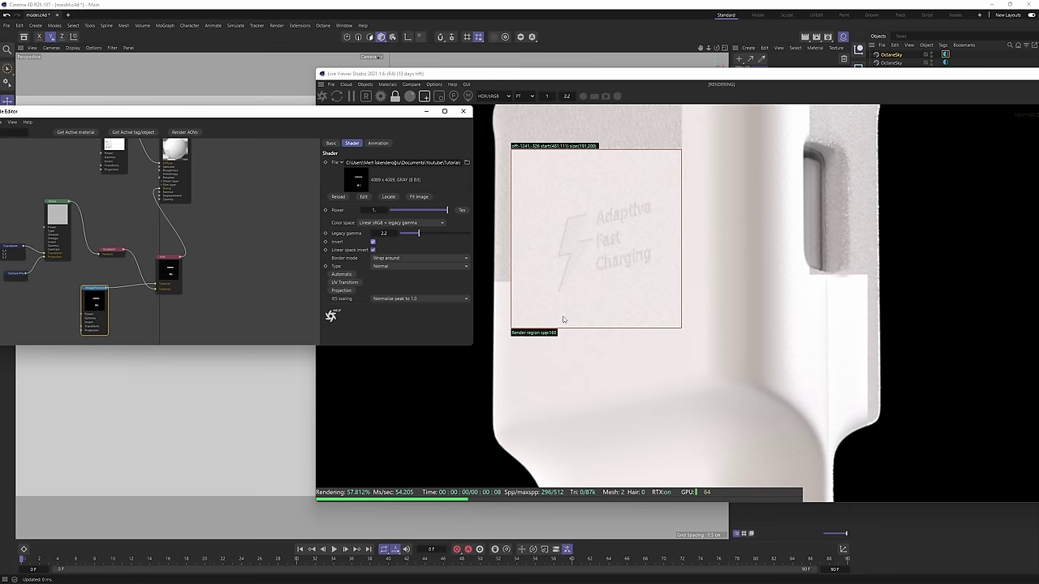
click(696, 290)
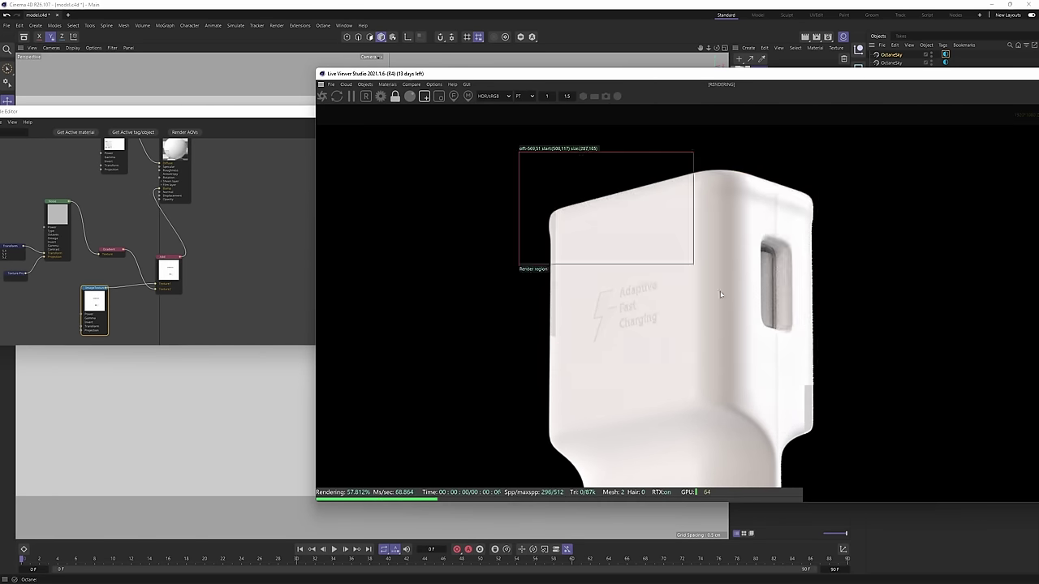
drag(720, 293, 828, 397)
drag(737, 74, 455, 72)
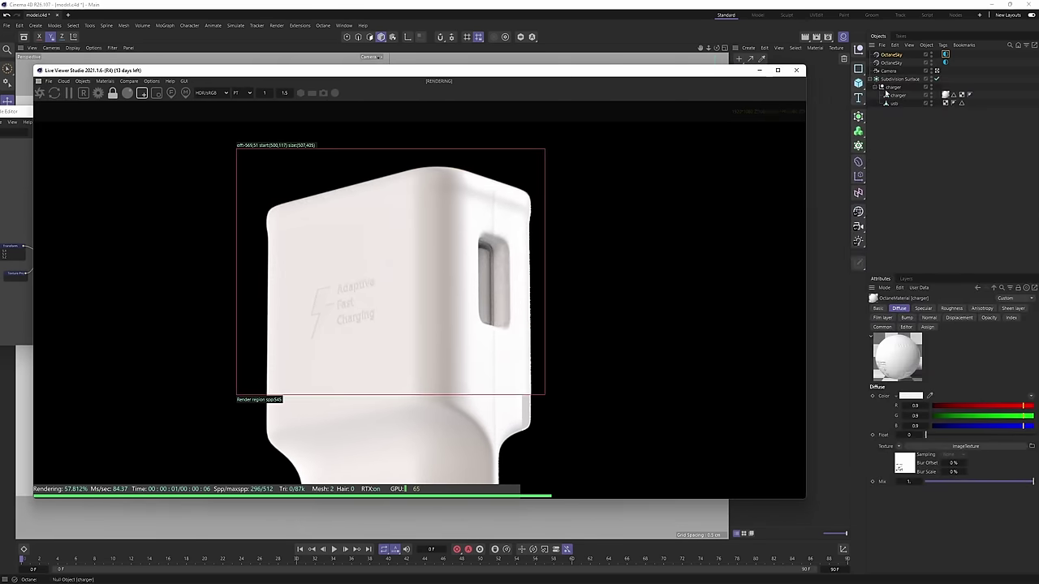
Tilt the charger null's pitch to inspect the embossed top face, and reset the pitch to 0°.
click(893, 95)
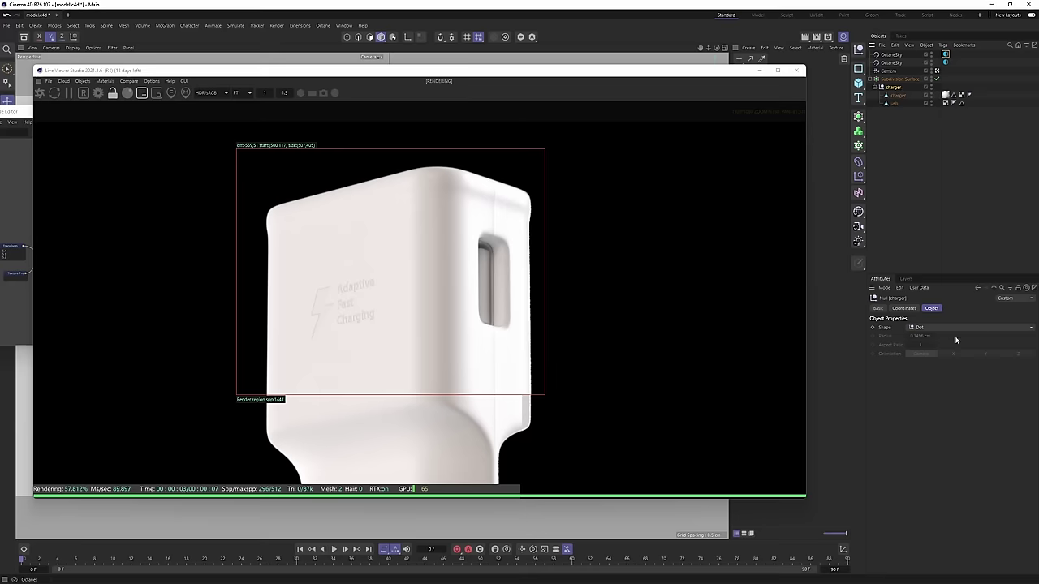
click(905, 309)
drag(960, 347, 960, 356)
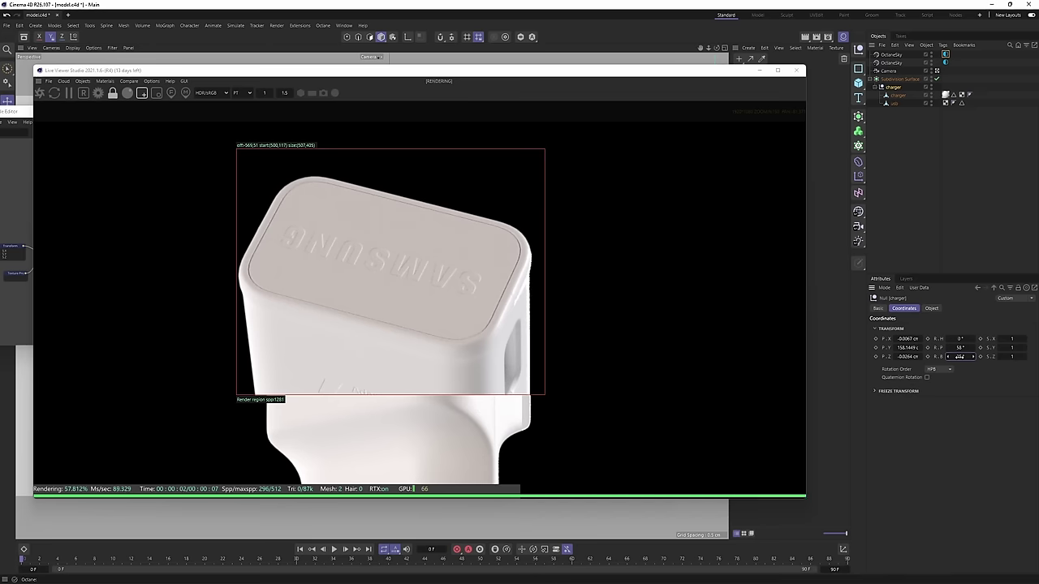
text(0)
key(Return)
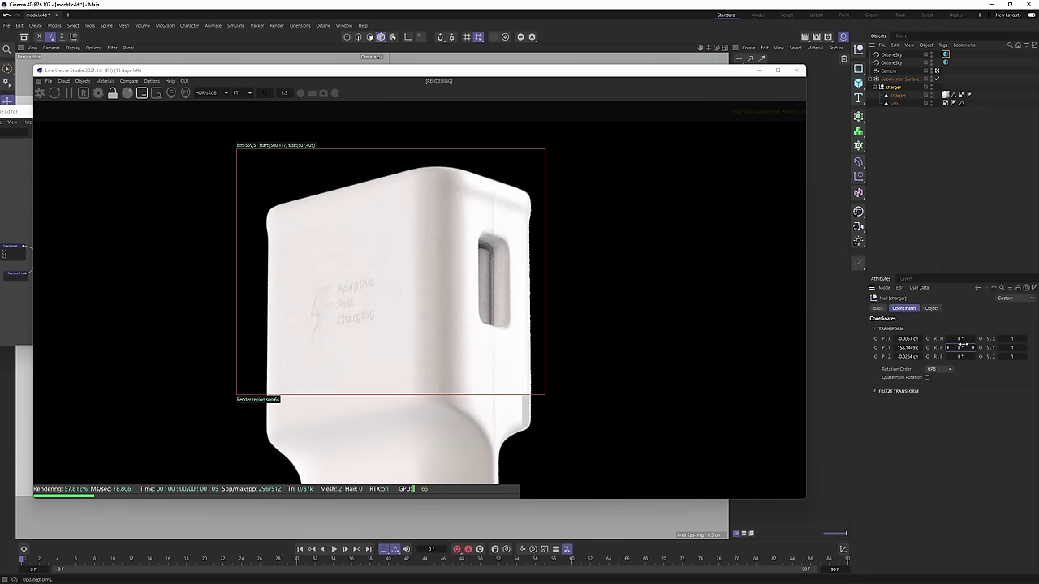
Set the charger null's heading rotation to -177° so its printed label side faces the camera.
drag(524, 70, 546, 69)
drag(959, 338, 914, 338)
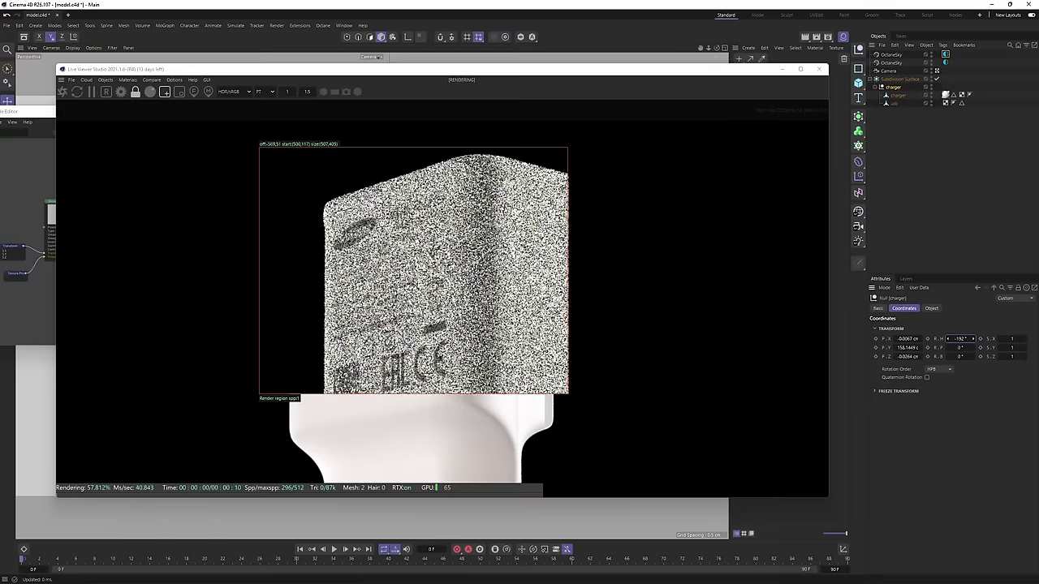
text(-179)
key(Return)
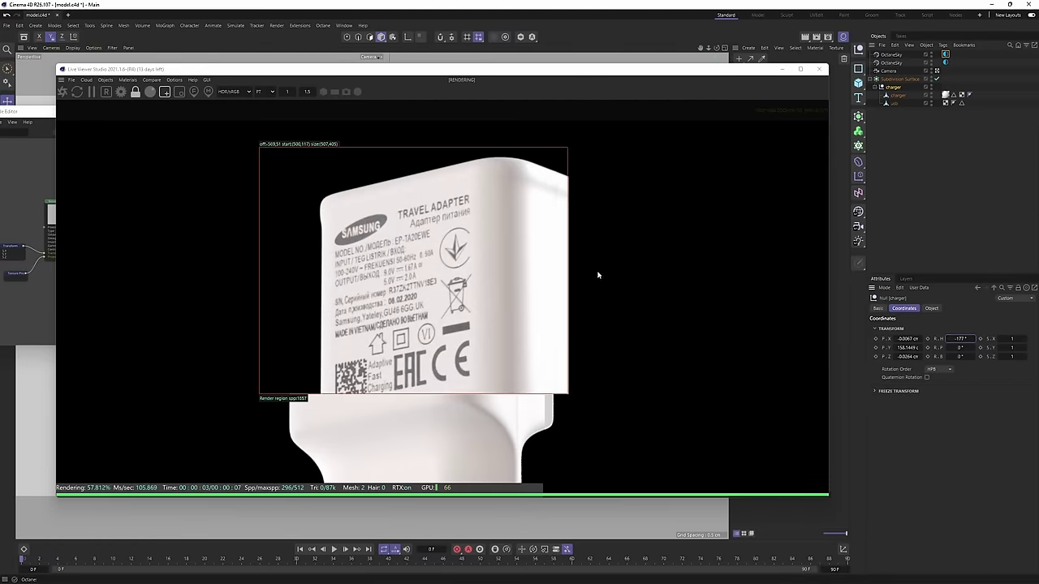
Redraw the render region over the whole charger, and narrow it to the lower ends of the two metal pins.
scroll(483, 266, down, 4)
drag(493, 294, 504, 448)
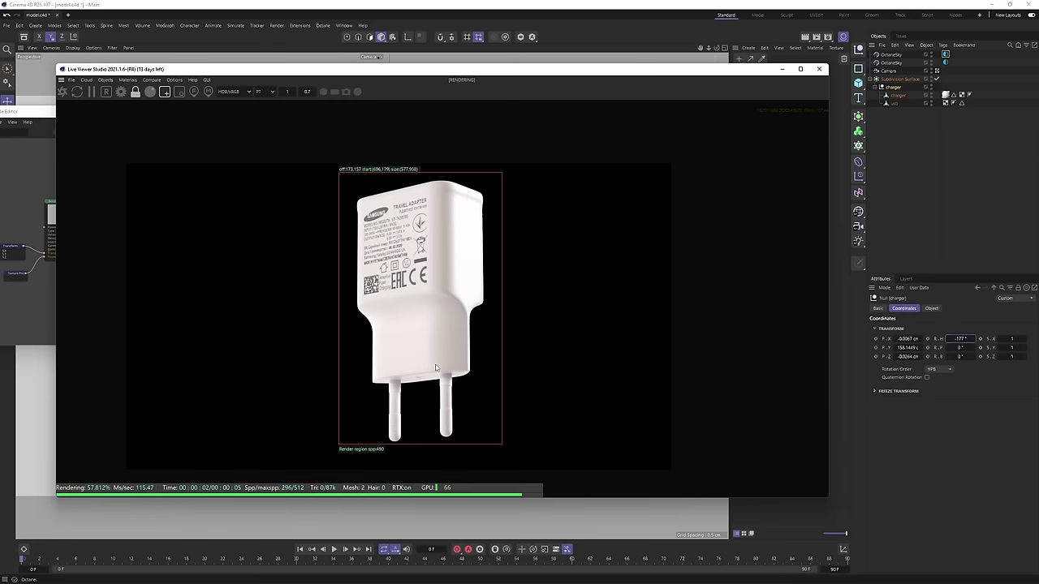
scroll(479, 271, up, 1)
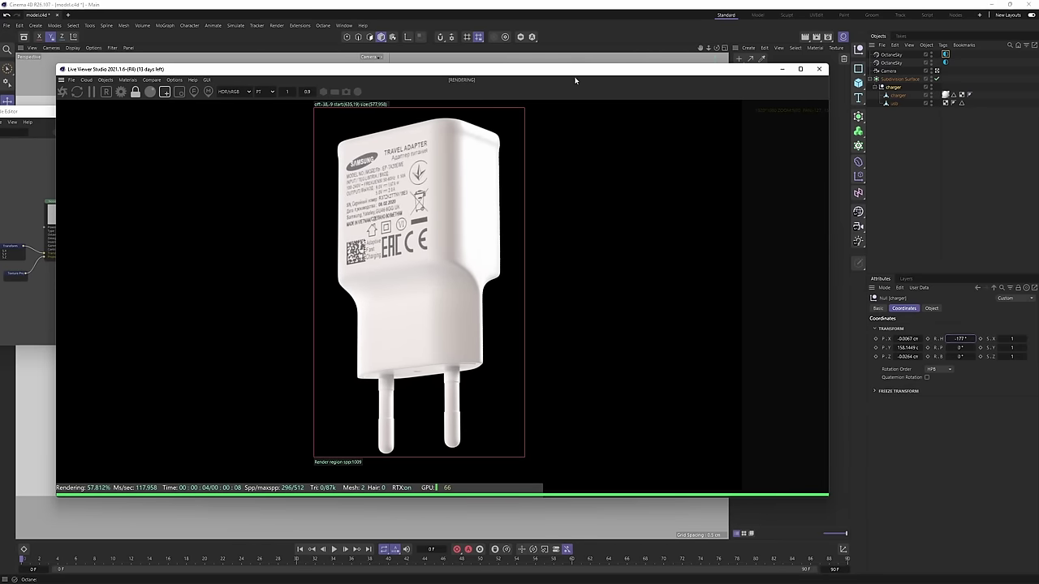
drag(574, 80, 546, 88)
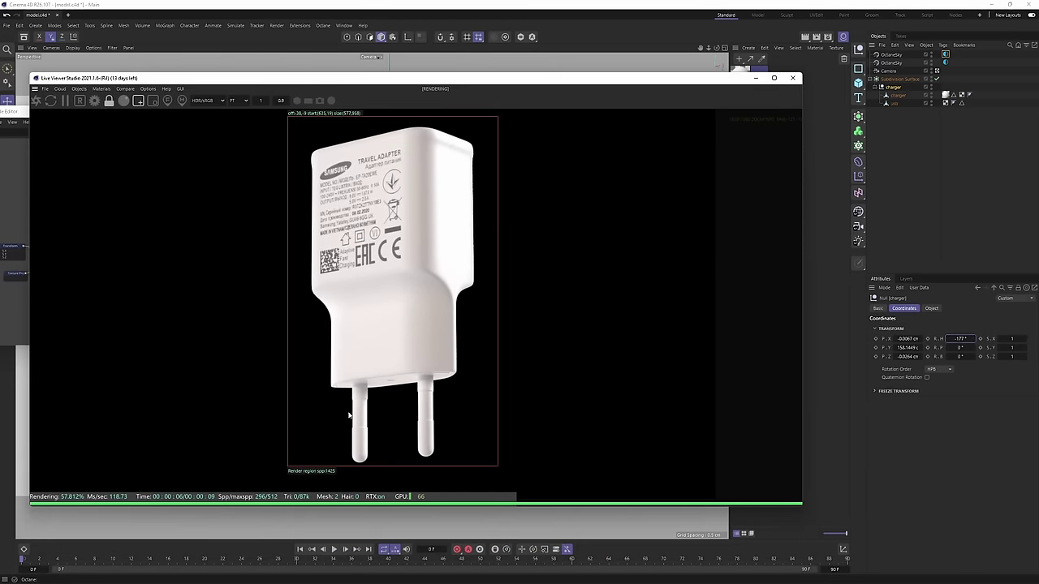
drag(336, 416, 448, 466)
drag(216, 79, 186, 115)
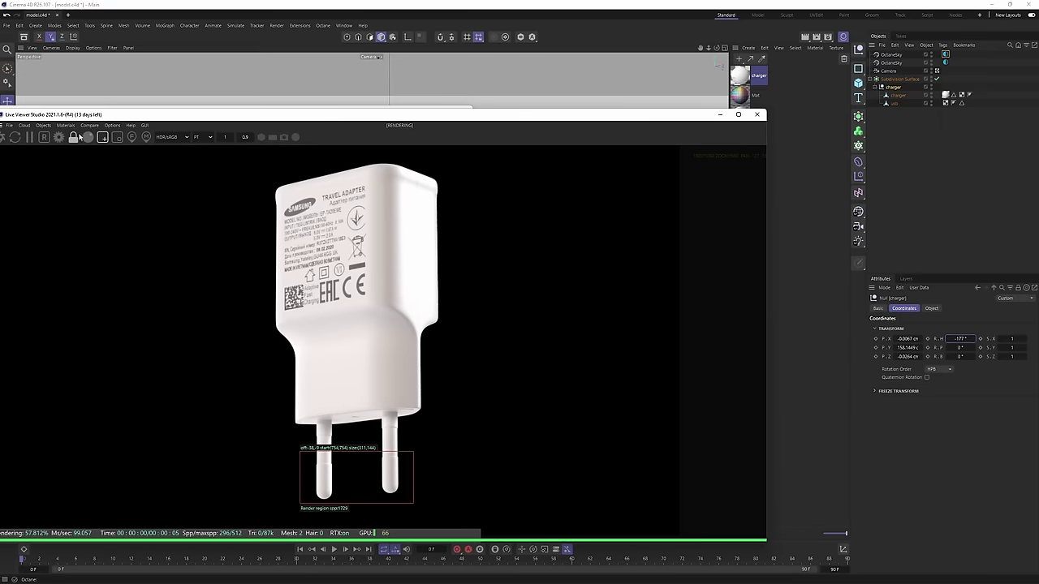
Create an Octane Glossy material and name it metal.
click(65, 125)
mouse_move(89, 166)
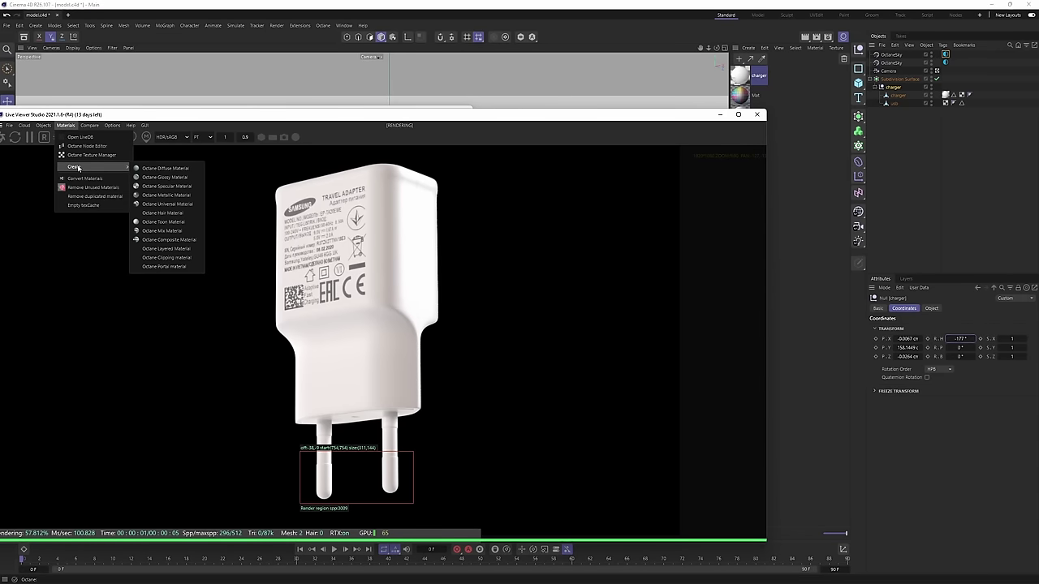
click(166, 177)
double_click(762, 75)
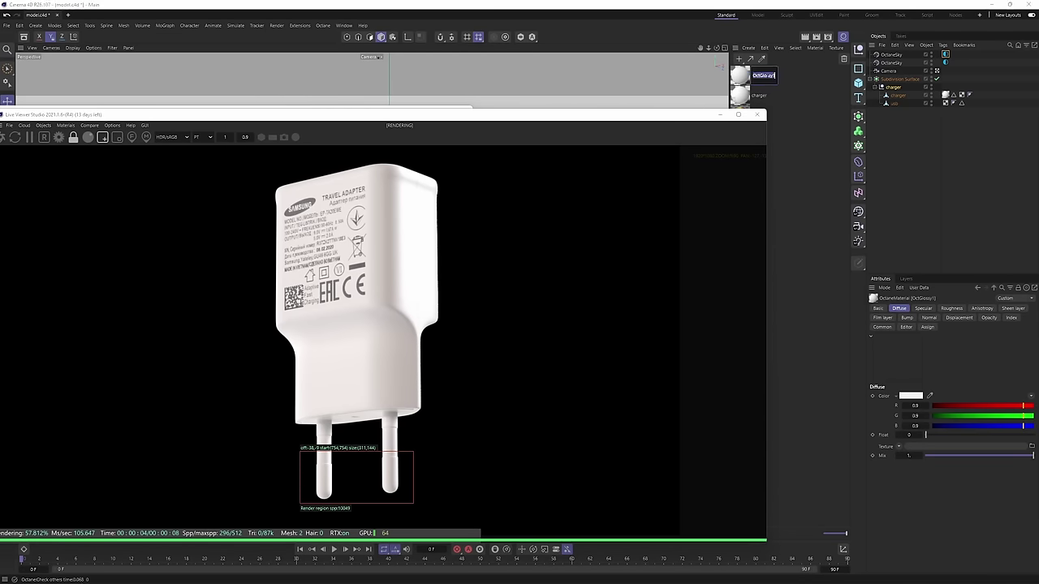
text(metal)
key(Return)
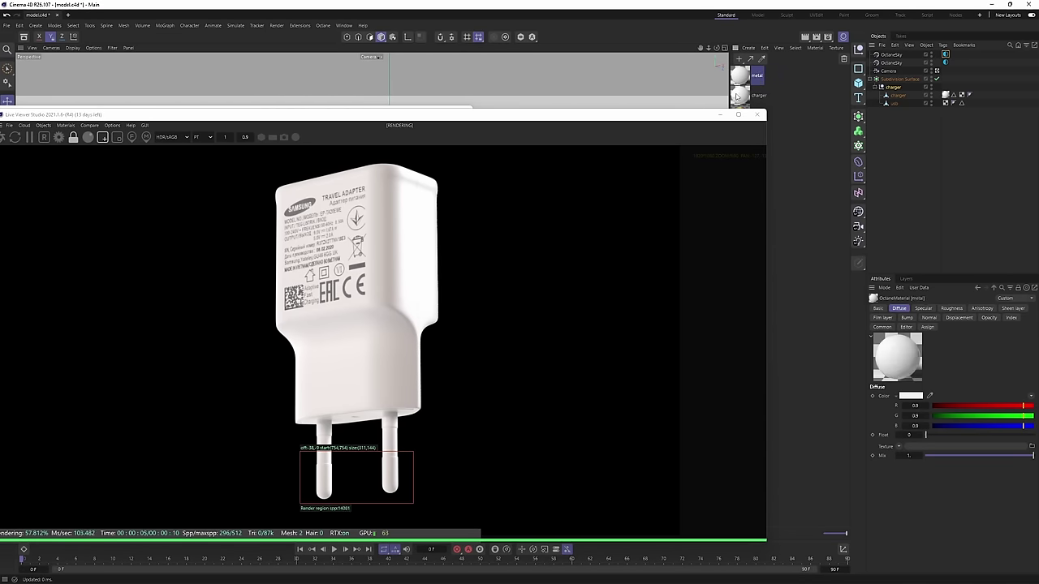
Set the metal material's diffuse color to black and its index to 6.
double_click(741, 79)
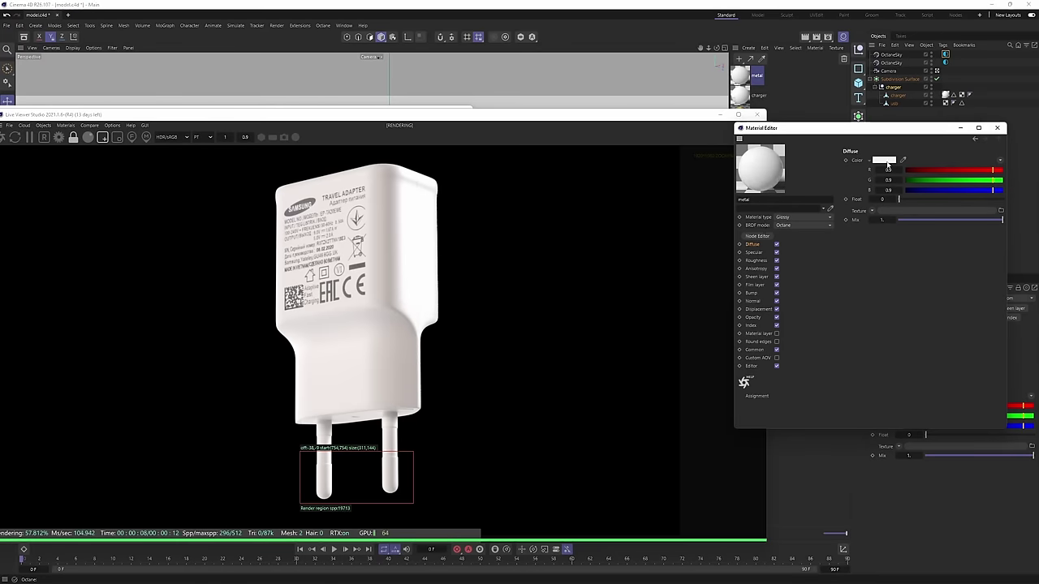
click(887, 164)
drag(825, 236, 803, 260)
click(963, 172)
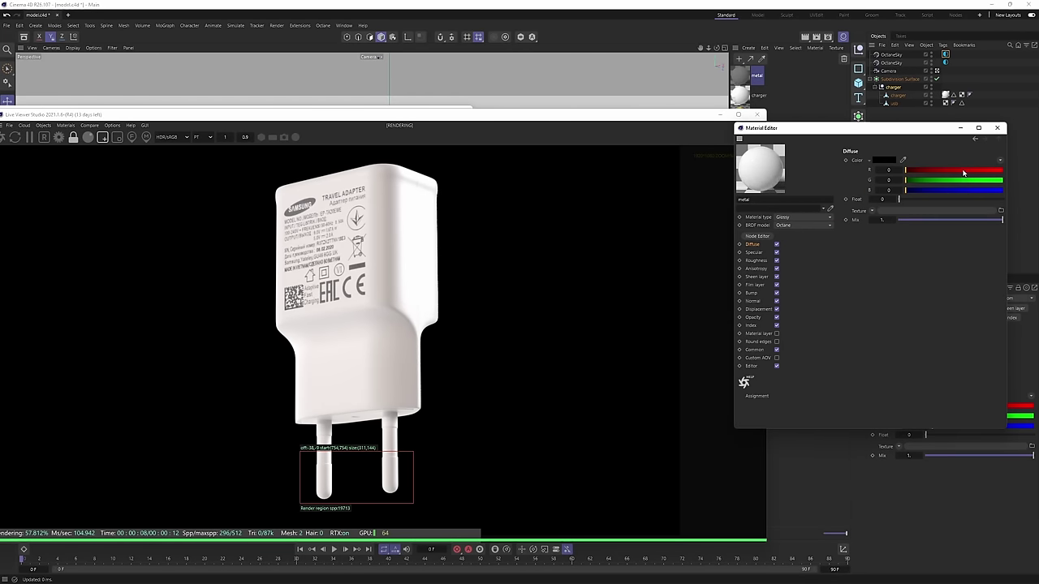
click(751, 325)
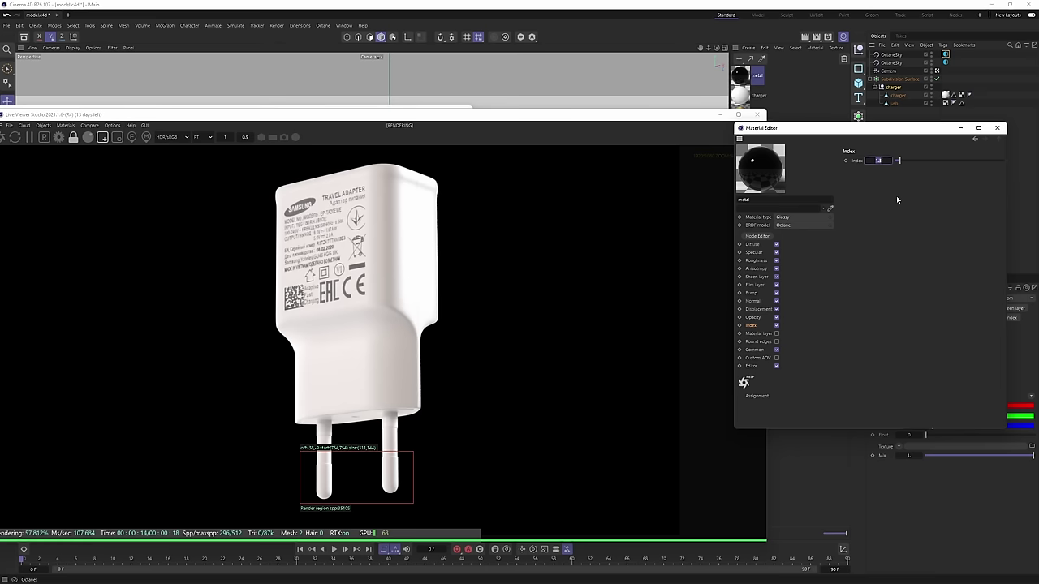
text(6)
key(Return)
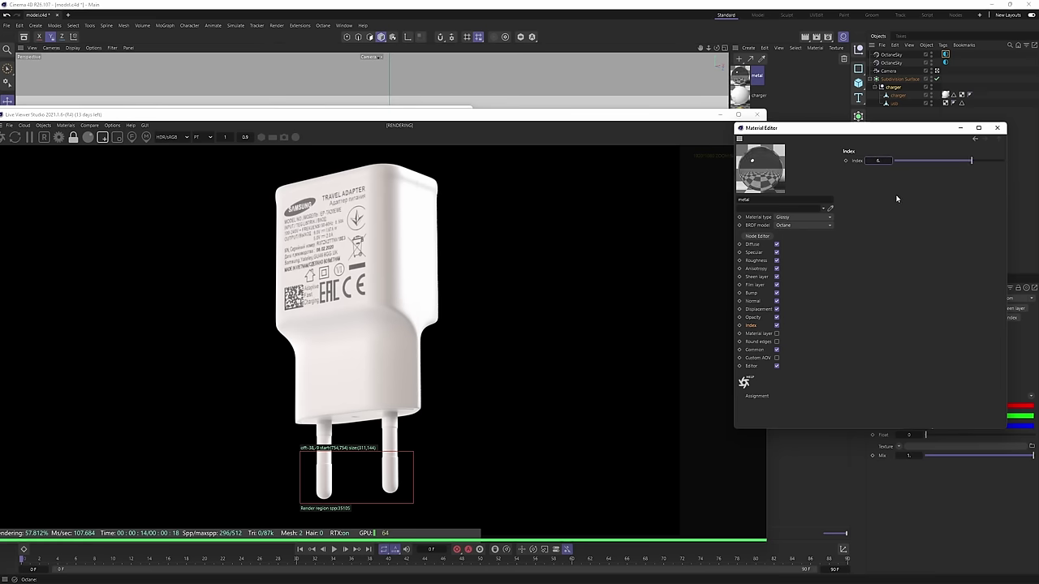
Add an RGB Spectrum node to the metal material and connect it to the Roughness input.
click(757, 261)
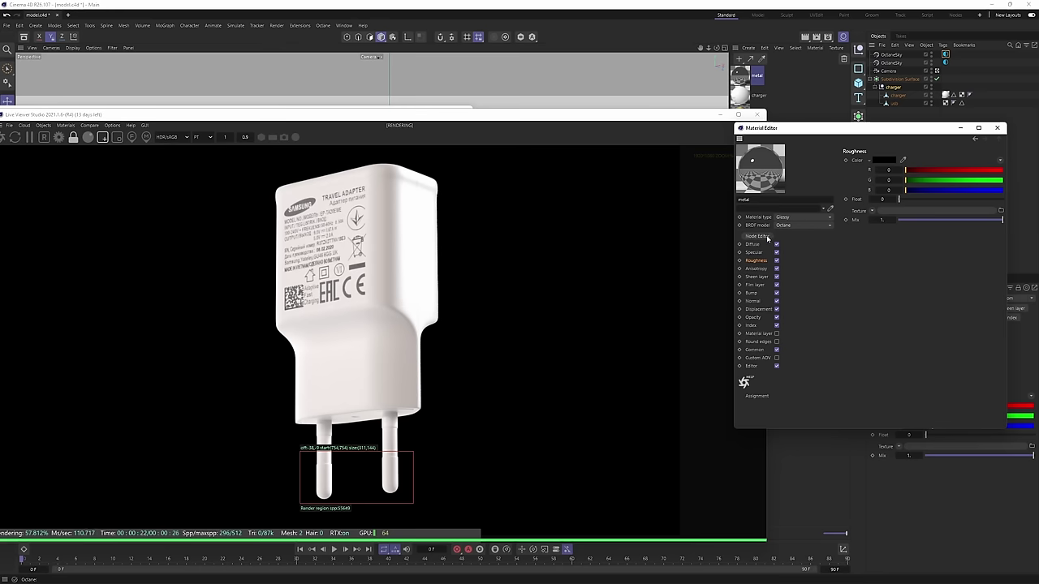
click(766, 235)
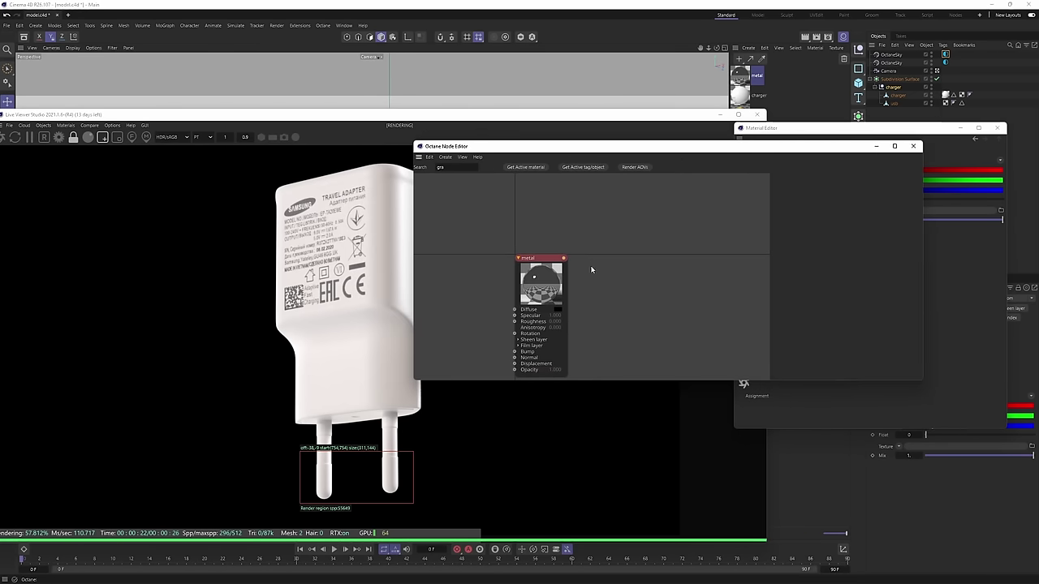
drag(544, 258, 588, 246)
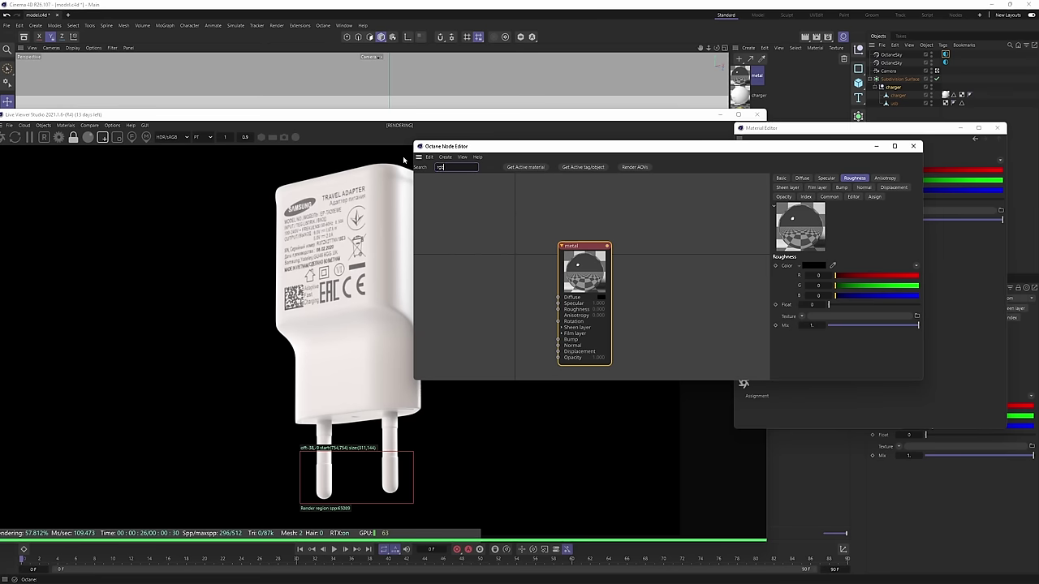
scroll(502, 287, up, 1)
drag(488, 278, 491, 260)
middle_drag(657, 251, 659, 213)
scroll(582, 220, up, 1)
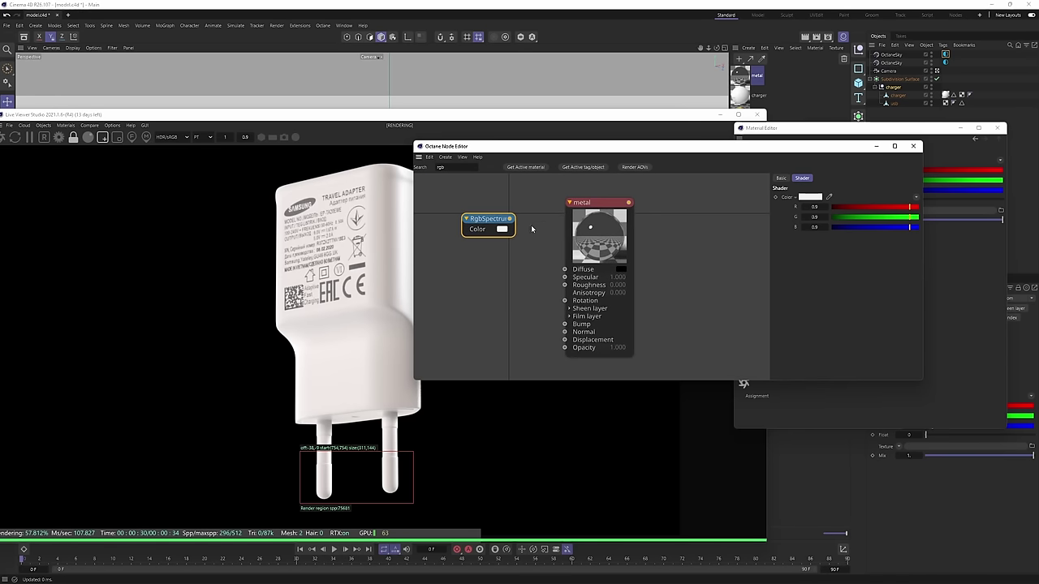
drag(512, 219, 566, 287)
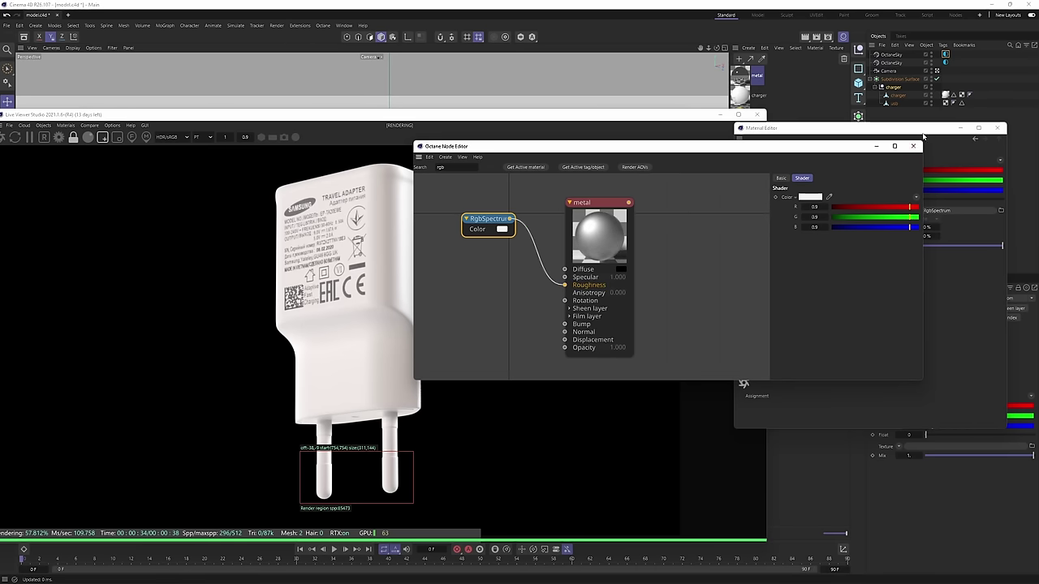
click(960, 128)
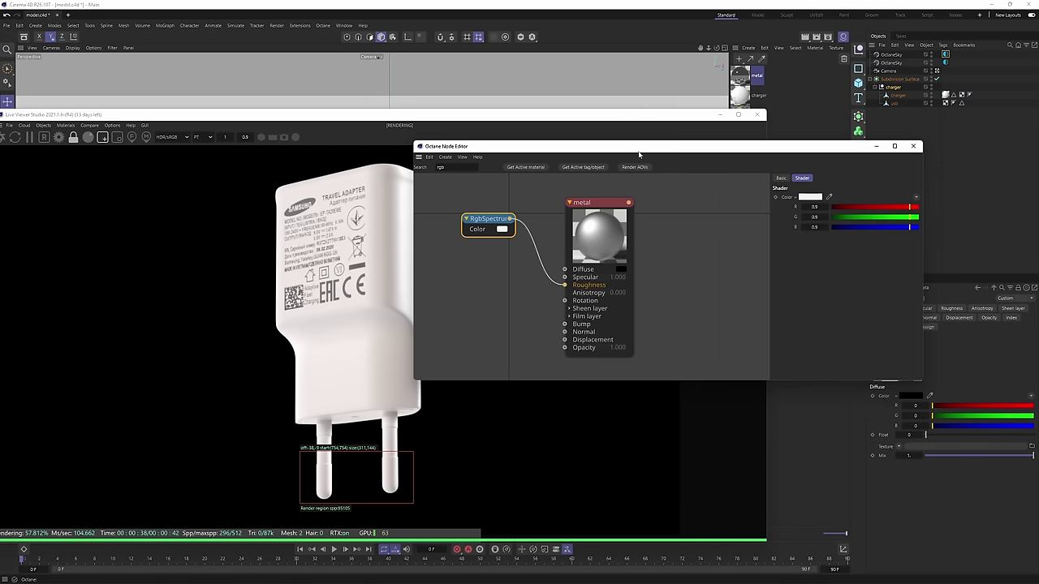
Select the charger mesh and loop-select the ring of polygons near the tip of both plug pins.
drag(638, 153, 720, 286)
drag(600, 116, 674, 451)
click(895, 96)
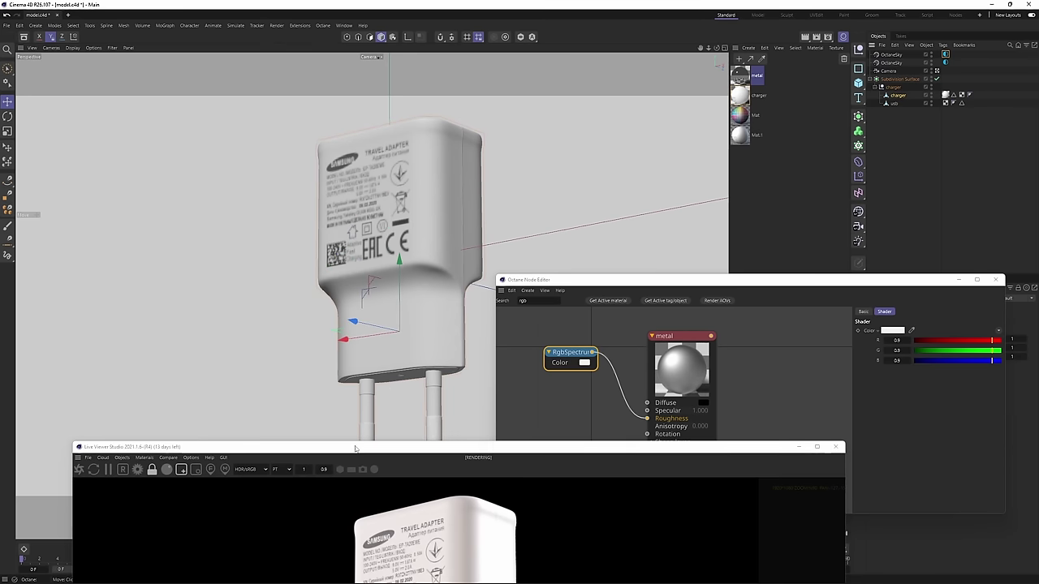
drag(386, 447, 386, 498)
double_click(371, 446)
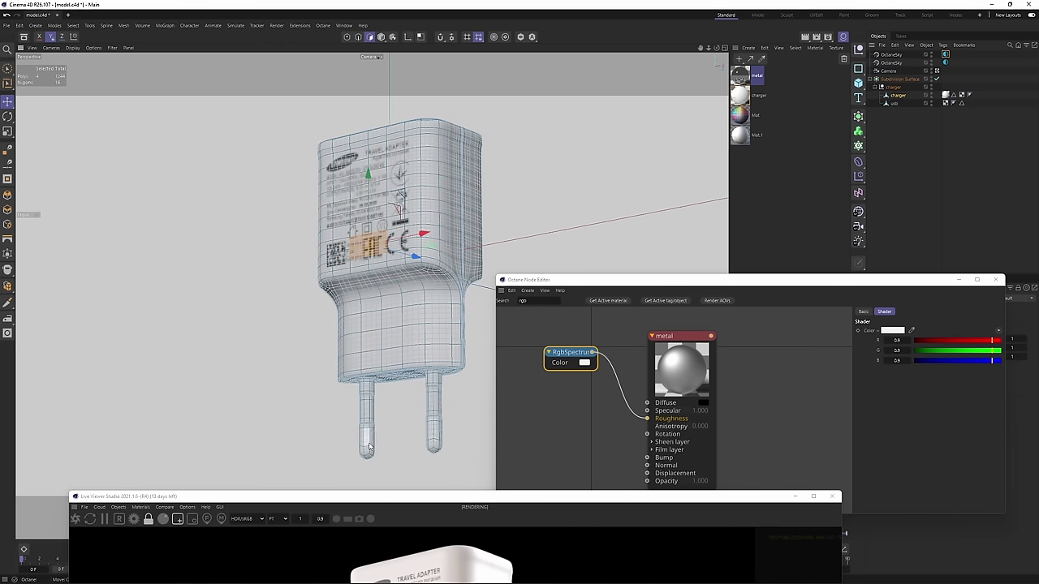
key(u)
key(l)
click(366, 443)
shift+click(434, 435)
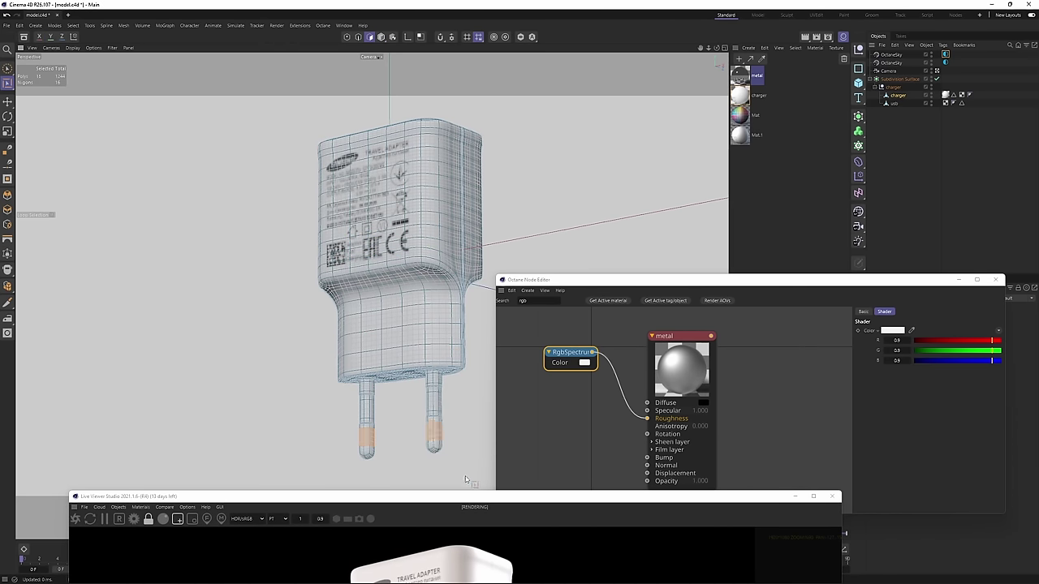
Grow the polygon selection to cover both pin tips completely and apply the metal material to it.
mouse_move(490, 302)
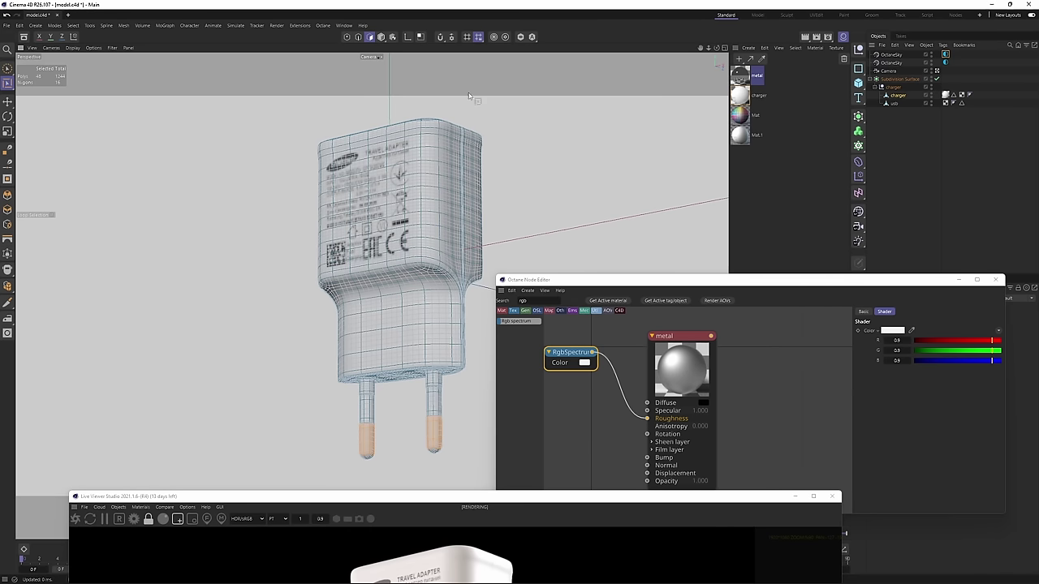
click(72, 26)
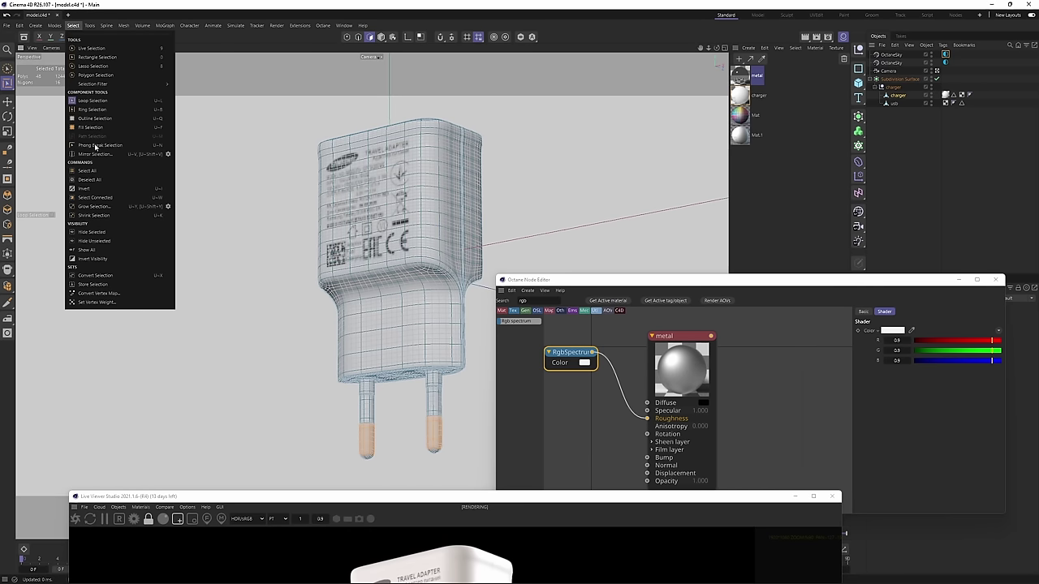
click(94, 206)
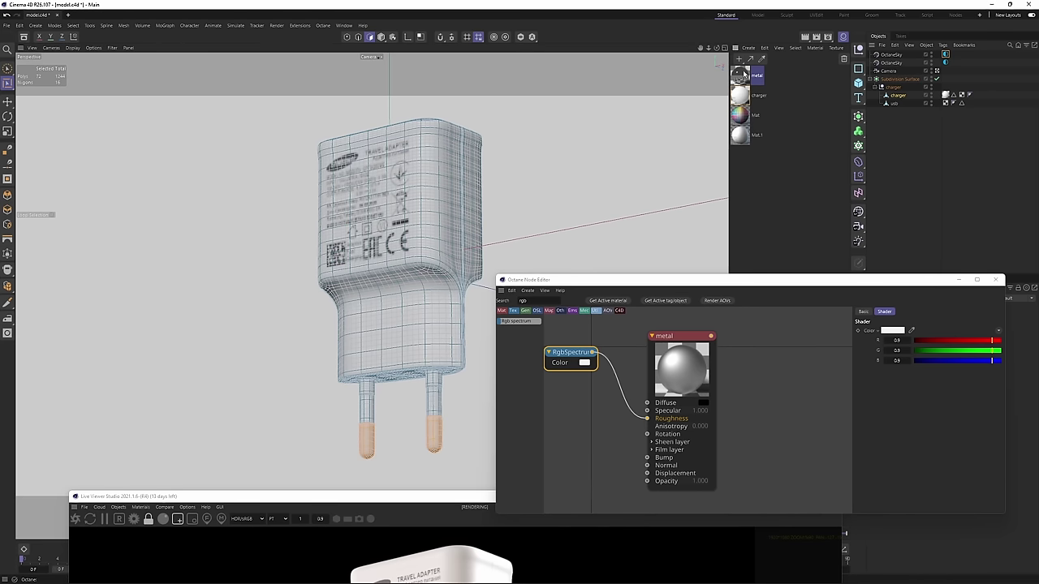
right_click(743, 73)
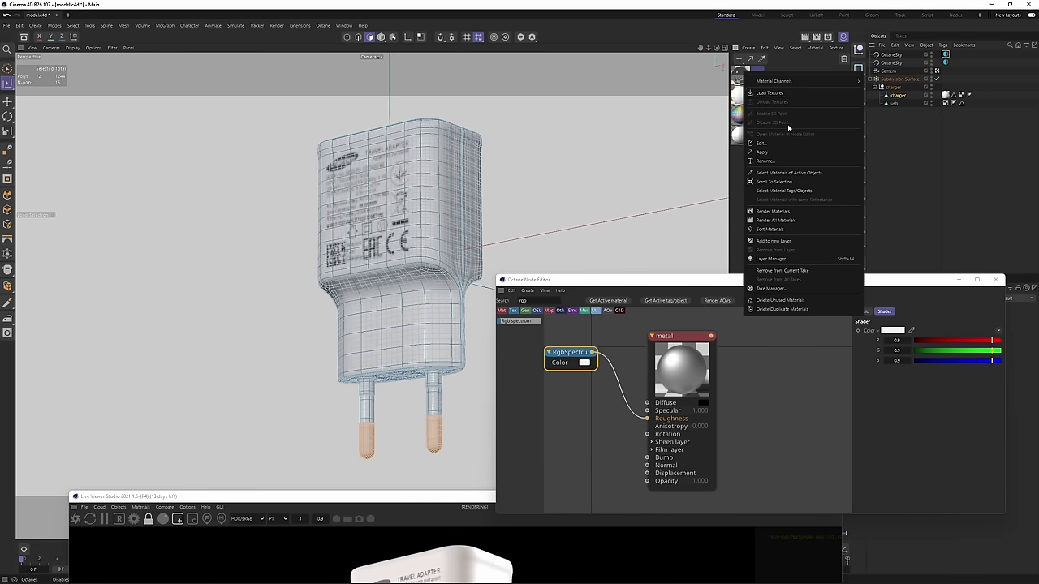
click(778, 154)
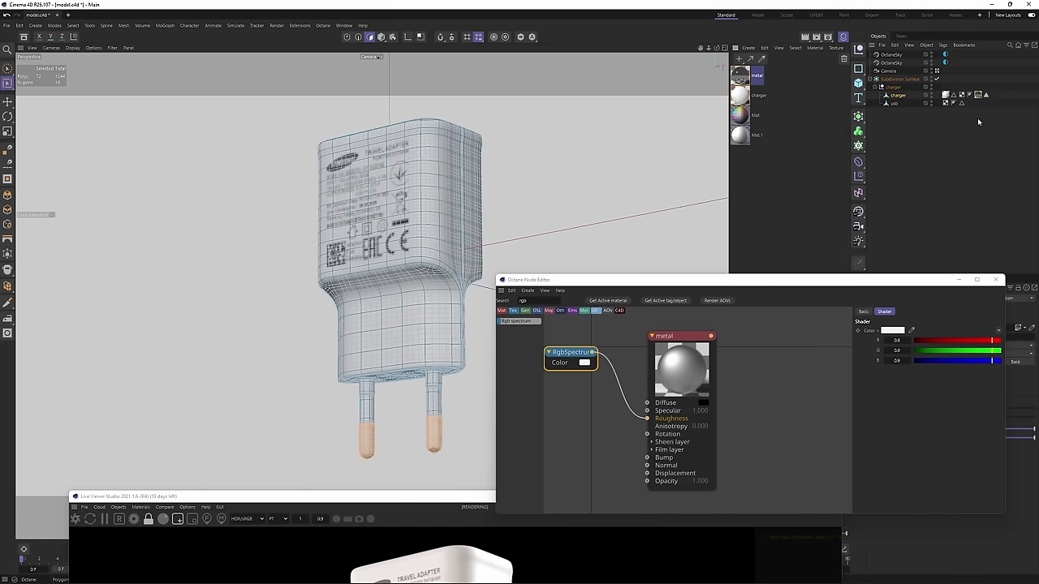
Bring the live render into view and draw a render region around both plug pin tips.
click(981, 96)
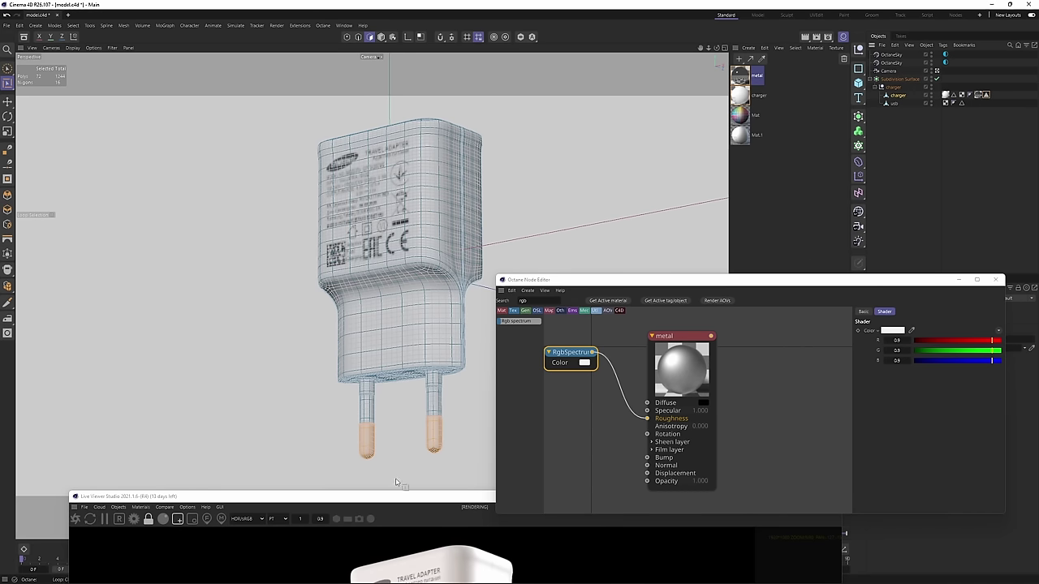
drag(396, 499, 358, 101)
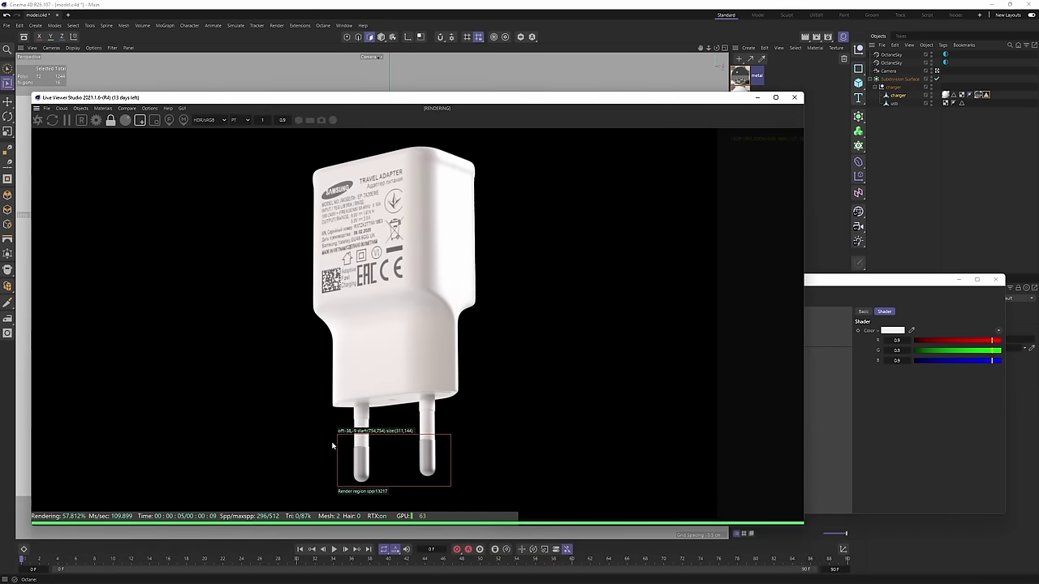
drag(328, 440, 463, 485)
drag(828, 284, 798, 210)
Set the RGB Spectrum node feeding the metal's roughness to a dark grey of RGB 46.
drag(543, 277, 558, 317)
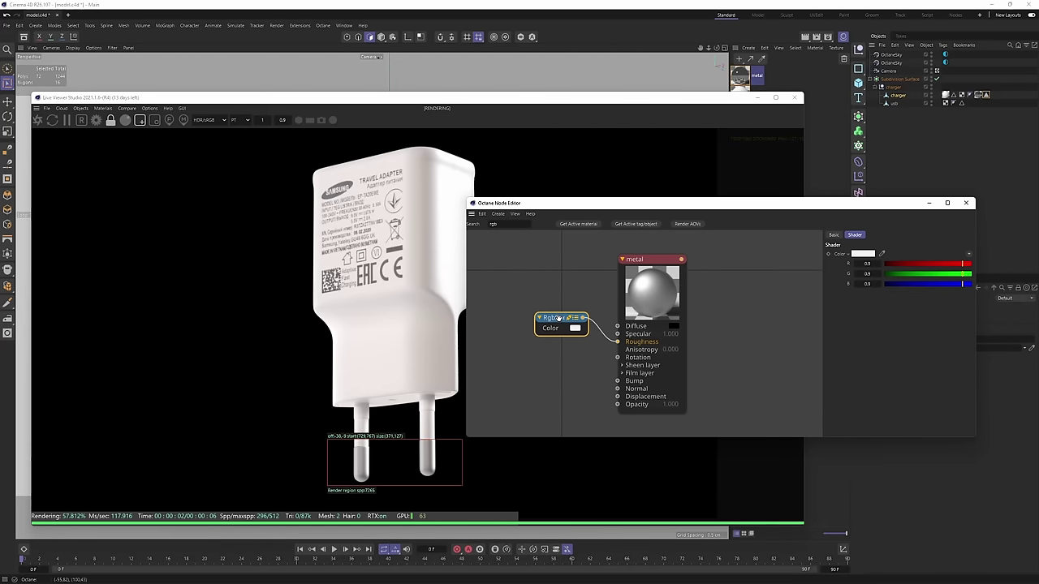
click(864, 254)
click(782, 340)
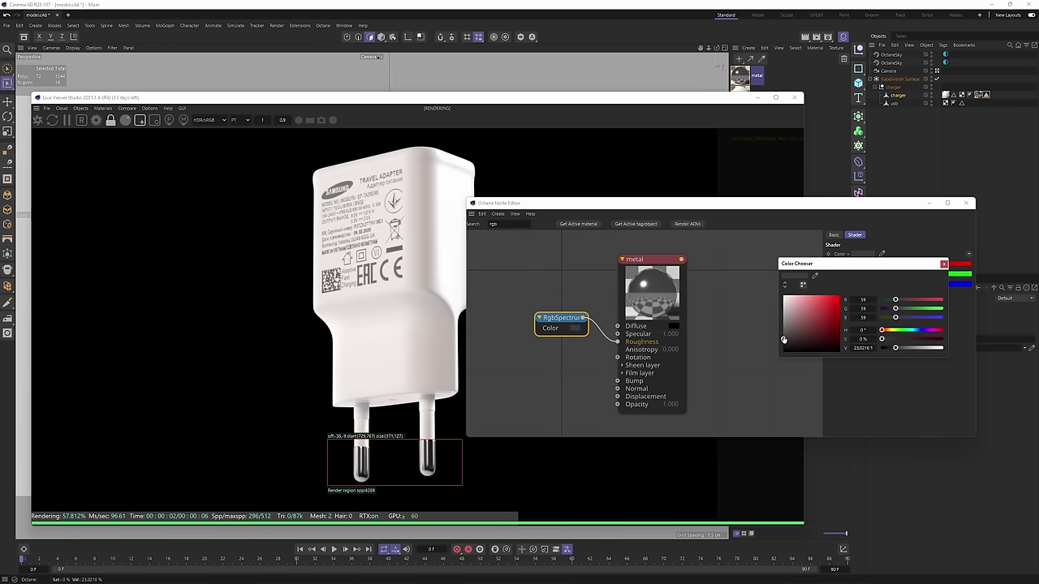
click(783, 341)
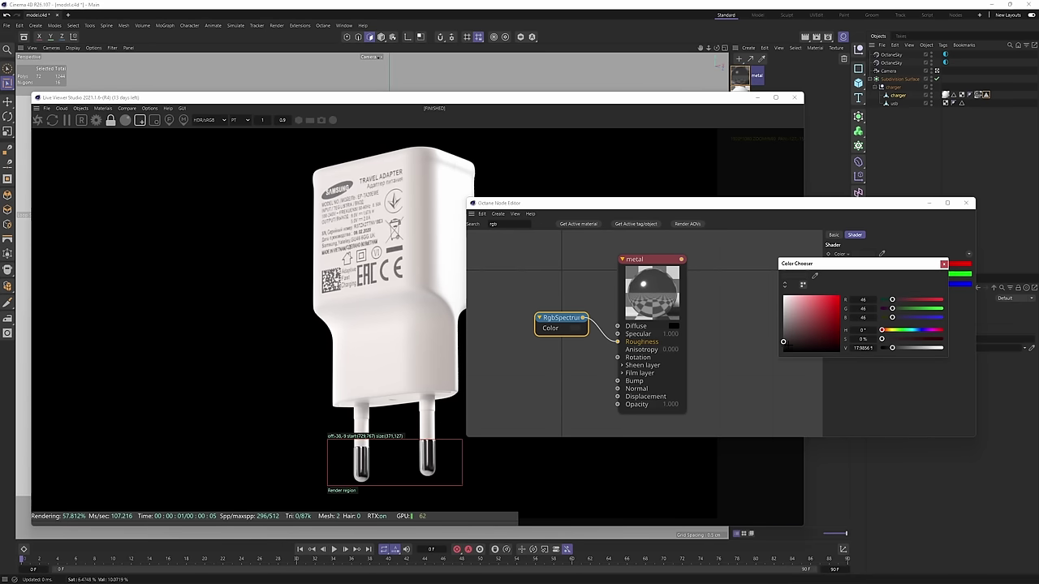
click(944, 264)
Add an ImageTexture node with the dark 4096 x 4096 grayscale texture and connect it to the metal material's Roughness.
middle_drag(575, 300, 623, 302)
drag(505, 224, 465, 231)
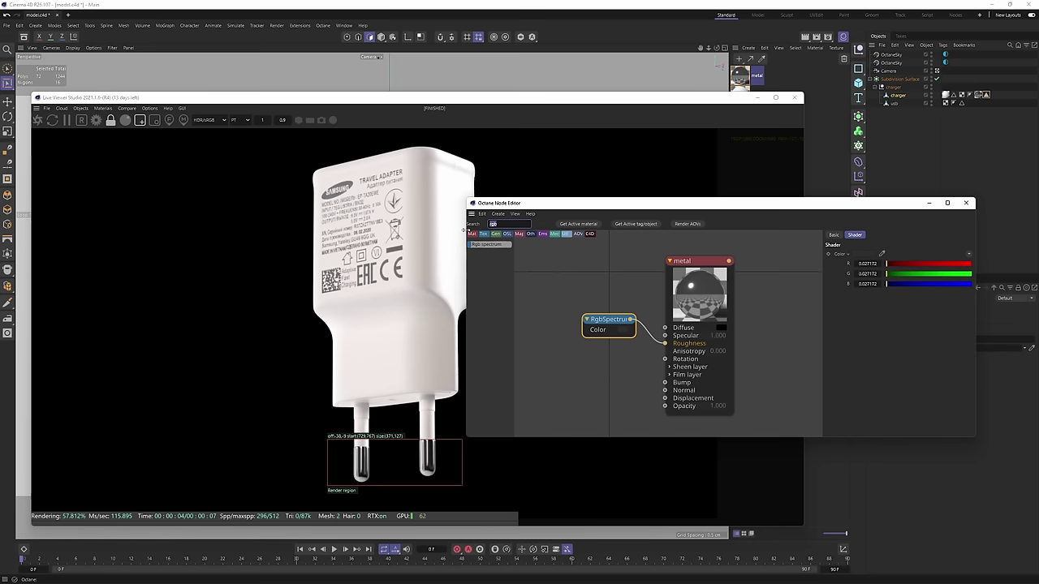
text(tex)
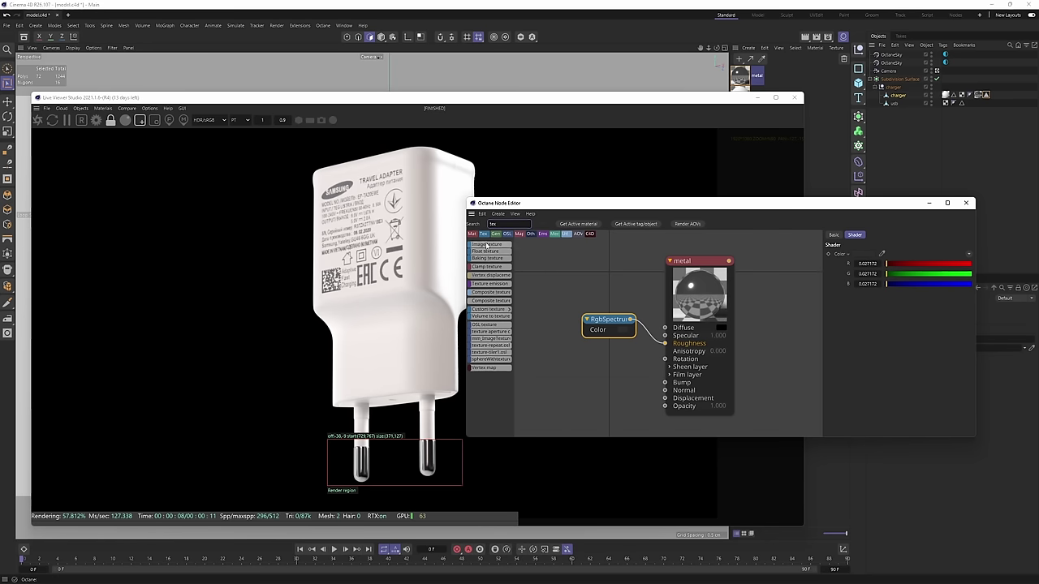
drag(562, 360, 563, 360)
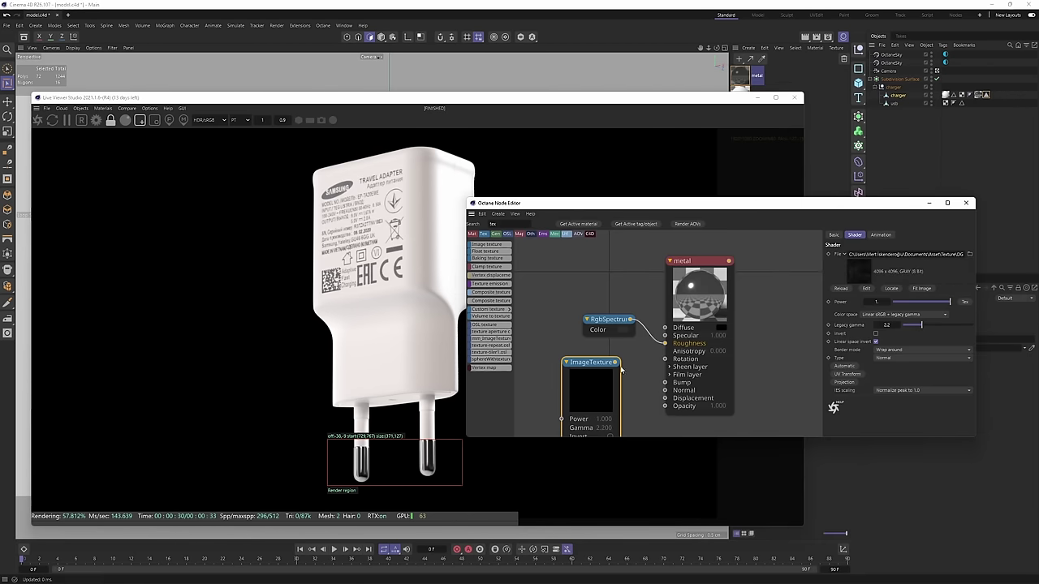
drag(615, 362, 665, 344)
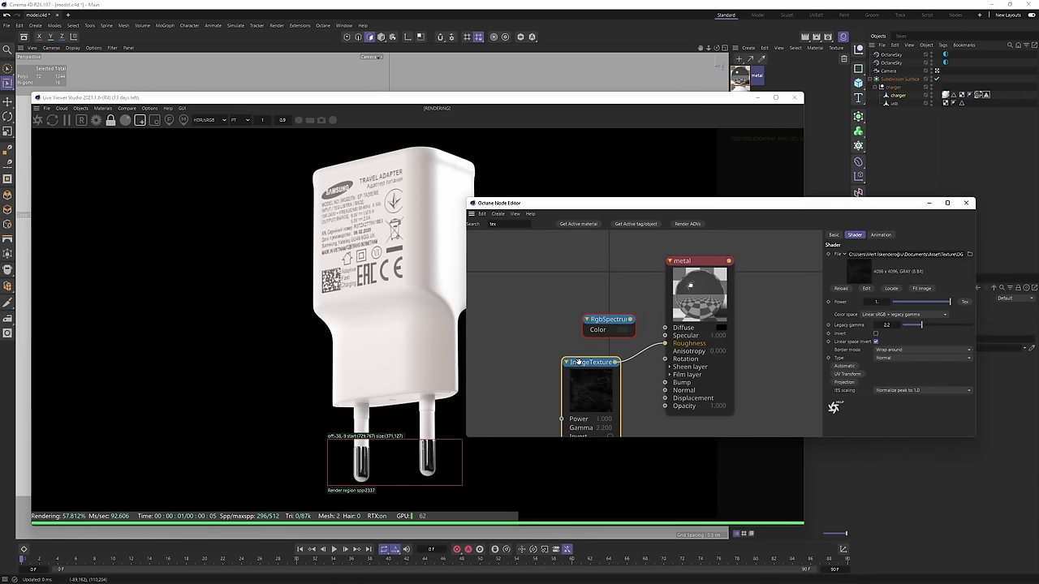
Set the live render's resolution factor to 3 and its zoom to 1 to inspect the pin tips up close.
click(264, 120)
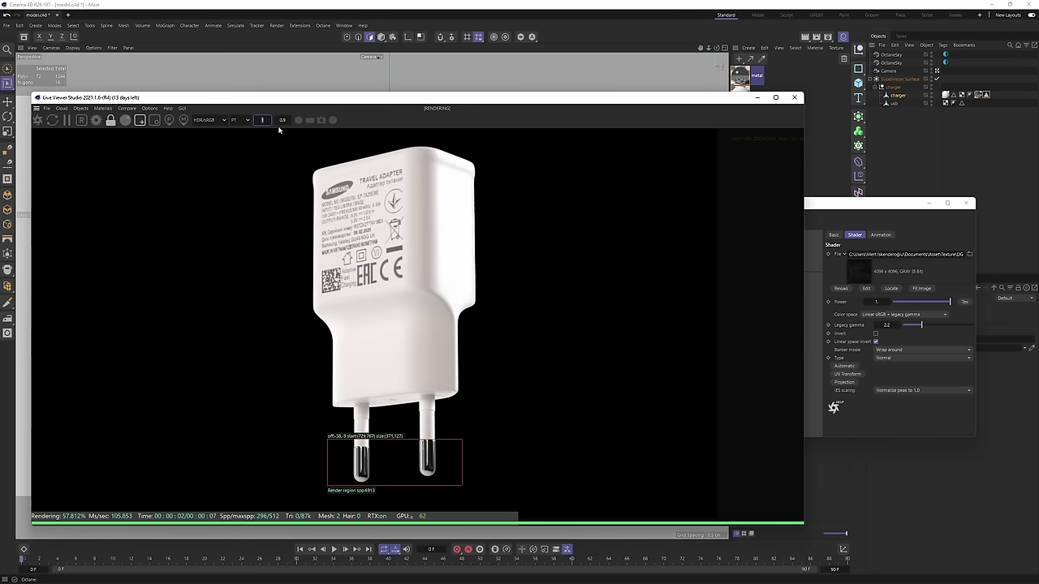
click(281, 120)
text(1)
key(Return)
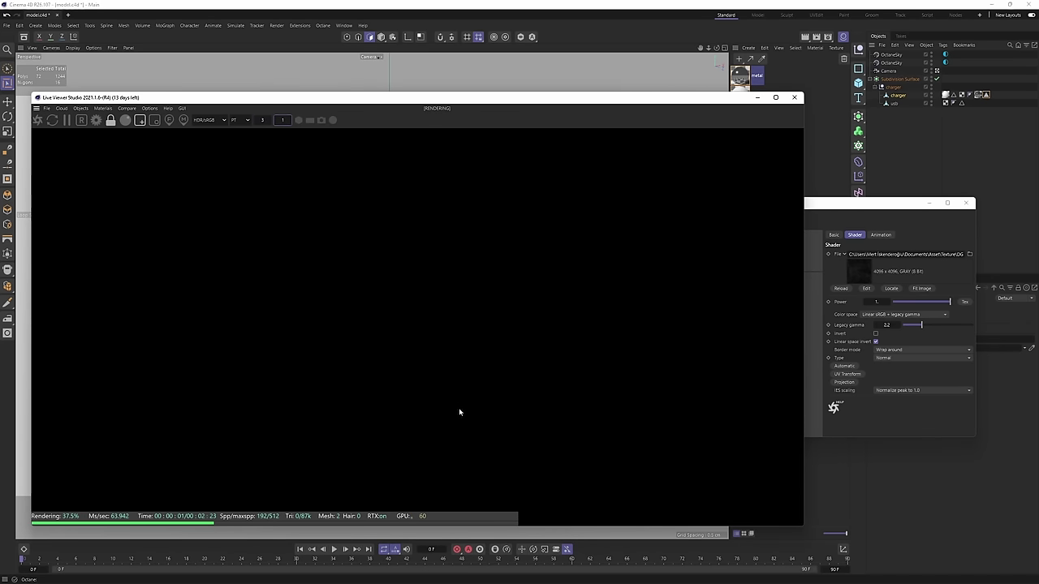
middle_drag(445, 518, 430, 274)
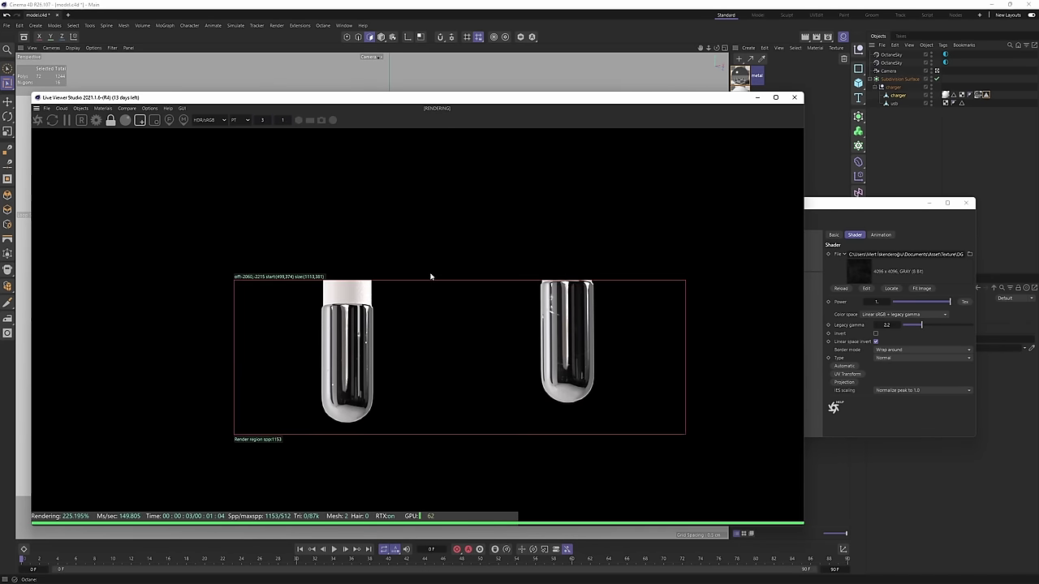
Add a UV Transform to the ImageTexture node and set its uniform scale to 0.1.
drag(923, 204, 928, 153)
middle_drag(631, 345, 652, 303)
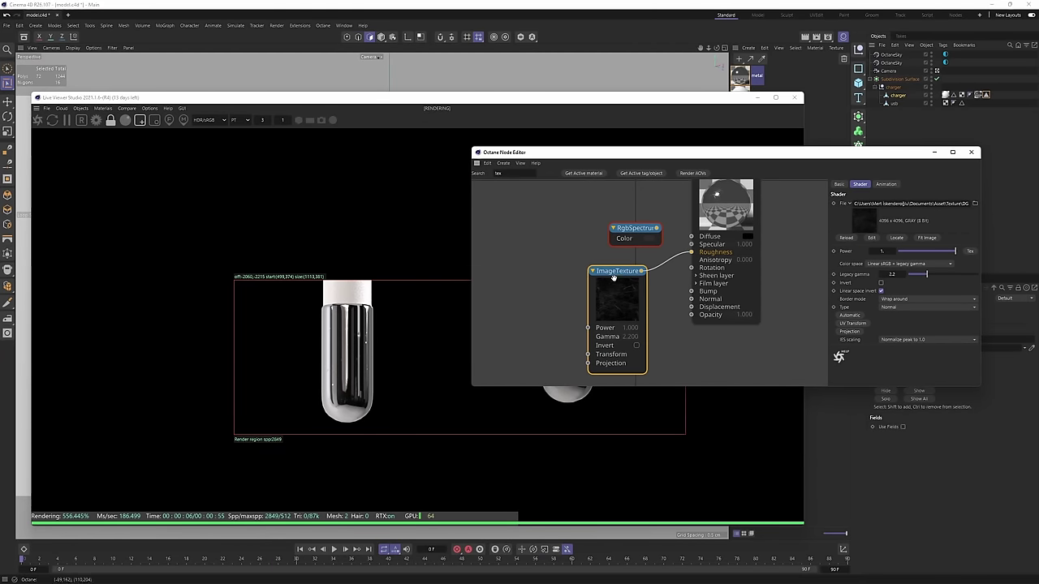
click(852, 323)
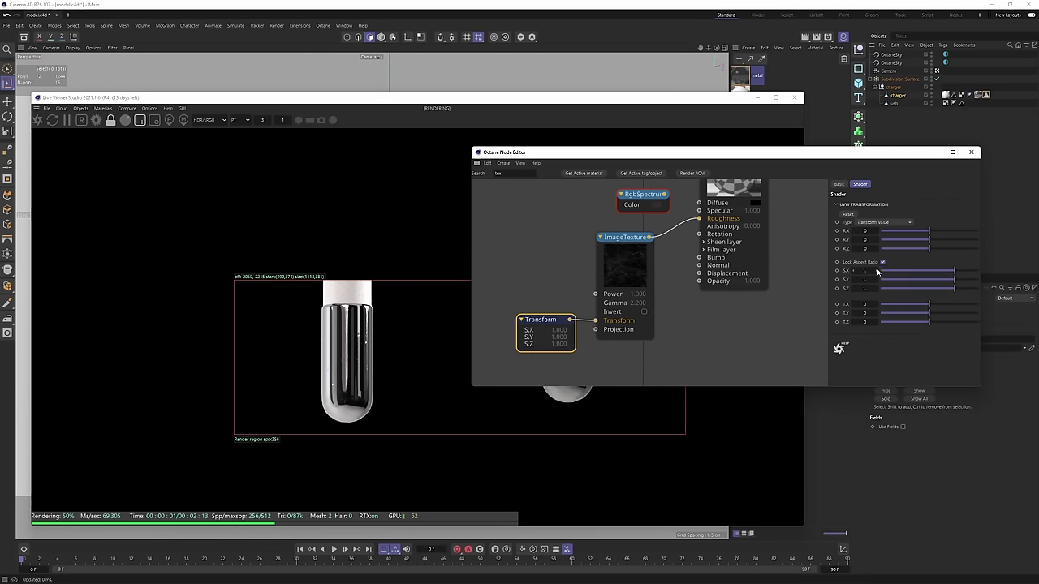
double_click(865, 271)
text(0.1)
key(Return)
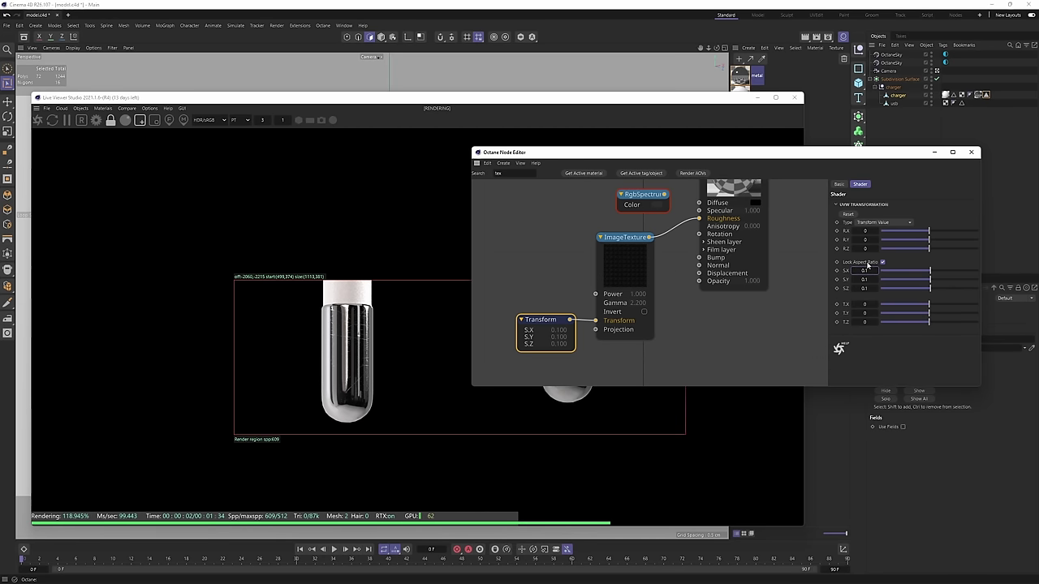
Move the ImageTexture, Transform and RGB Spectrum nodes away from the metal material to make room between them.
middle_drag(597, 264, 660, 308)
scroll(660, 307, down, 1)
drag(592, 285, 756, 391)
drag(693, 323, 640, 326)
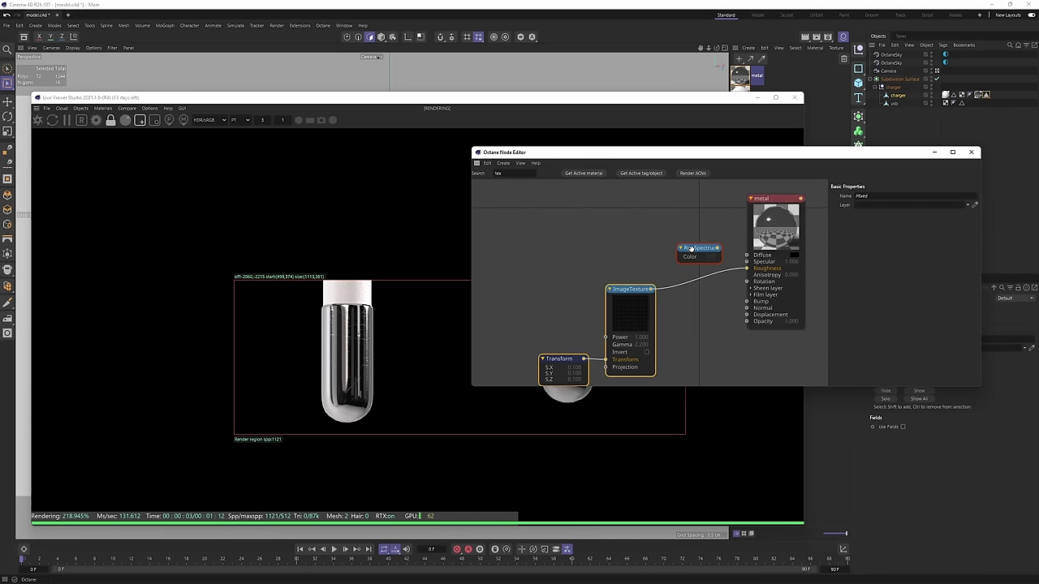
drag(691, 249, 594, 244)
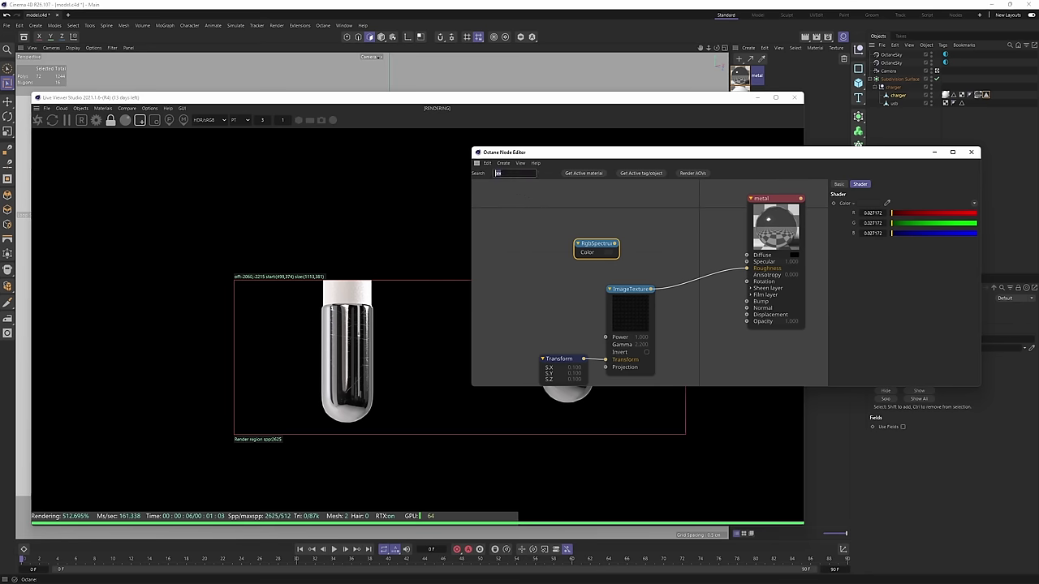
Insert an Add node with the ImageTexture as Texture1 and the RGB Spectrum as Texture2, and connect it to the metal's Roughness.
text(add)
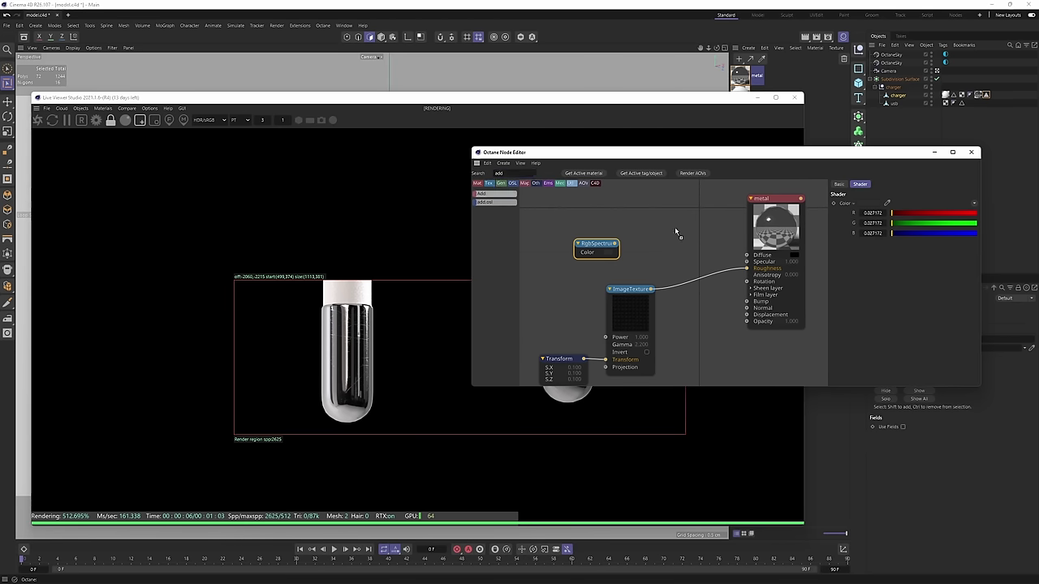
key(Return)
drag(652, 292, 656, 322)
drag(679, 284, 676, 292)
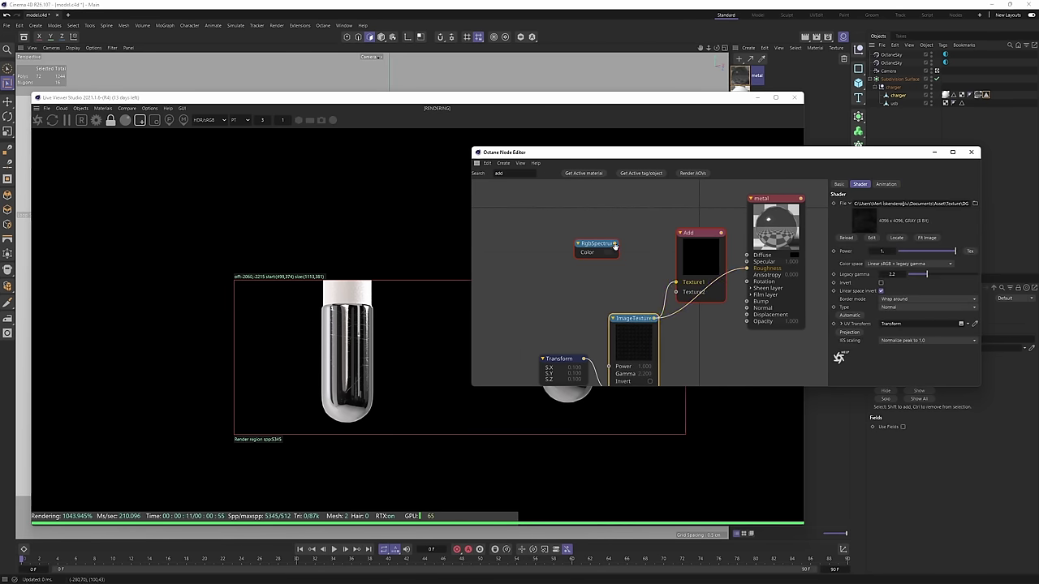
drag(616, 244, 677, 282)
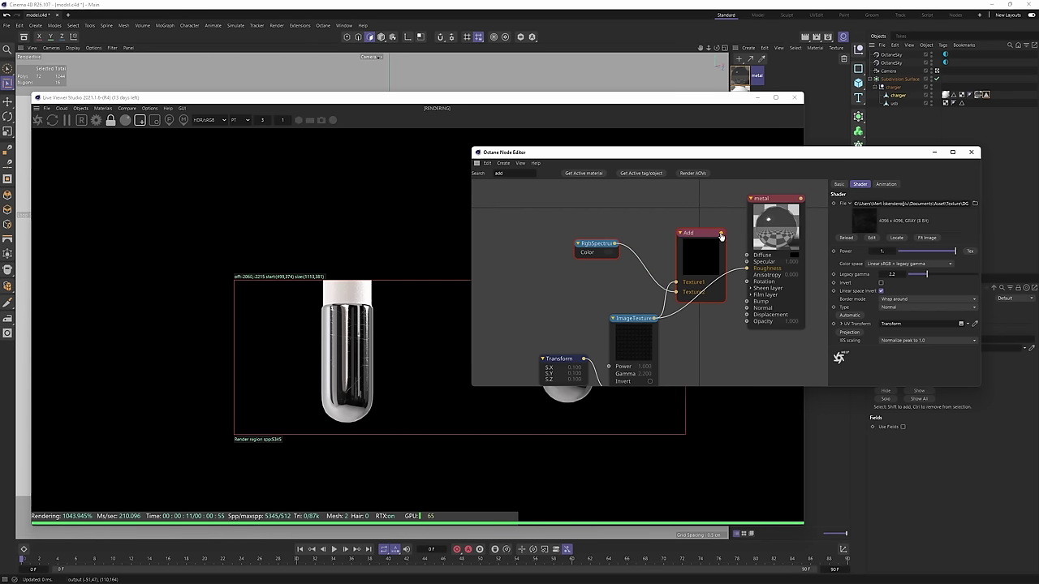
drag(748, 275, 747, 269)
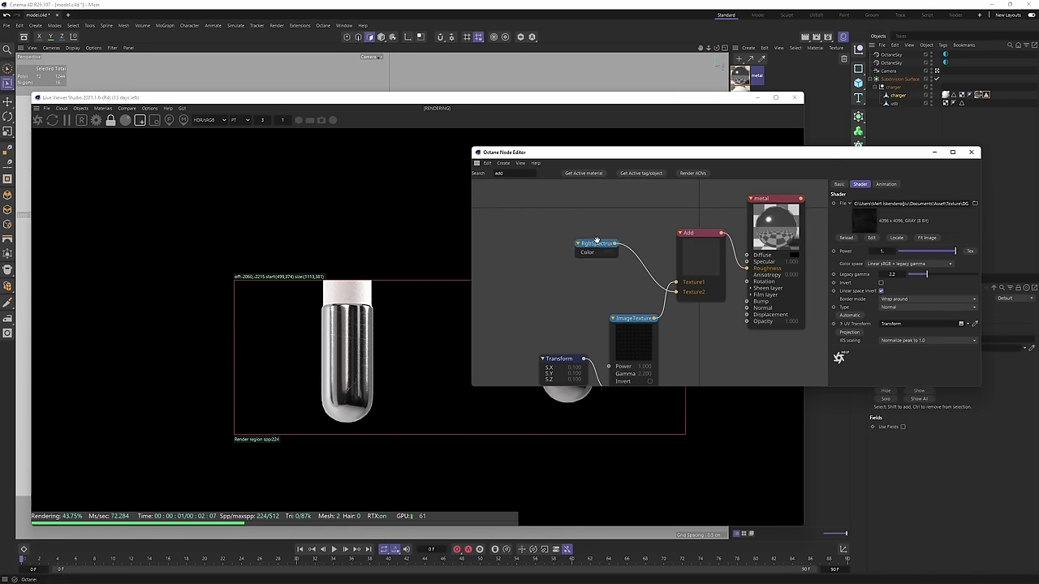
Try several grey levels for the RGB Spectrum node and set its color to a dark grey of RGB 48.
drag(602, 250, 590, 254)
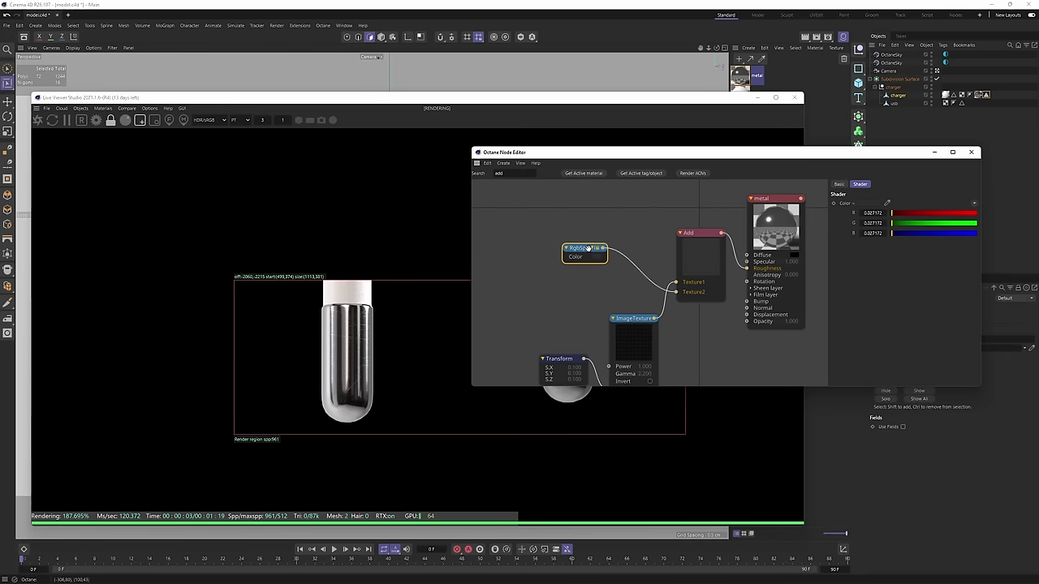
click(866, 209)
drag(797, 286, 788, 301)
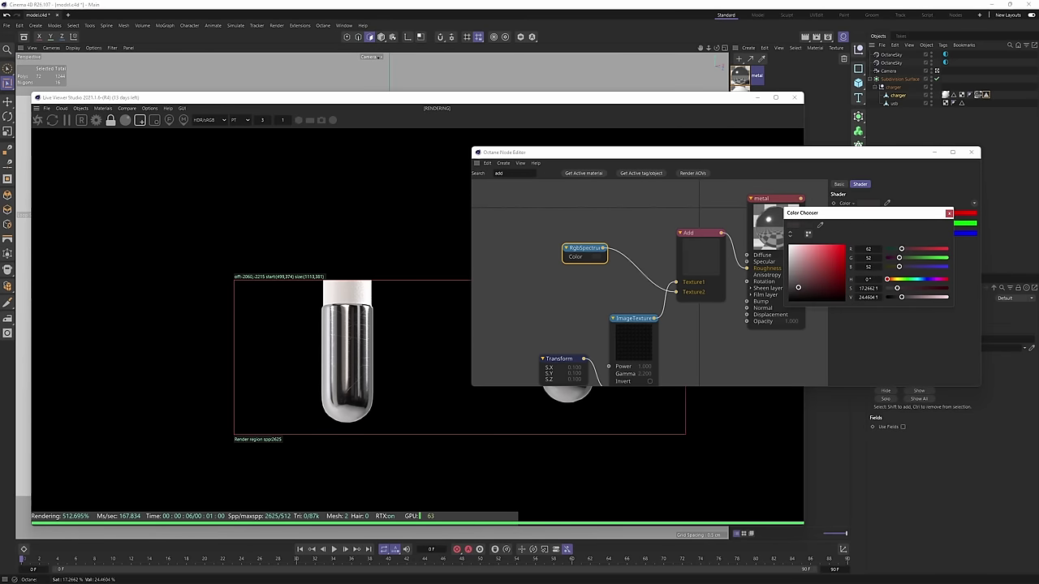
click(788, 293)
click(789, 273)
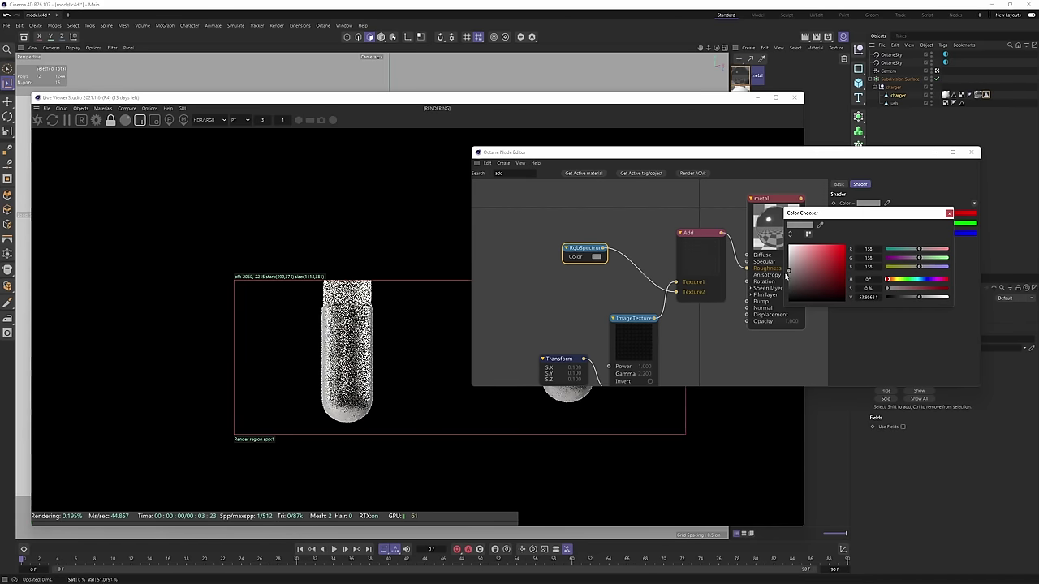
click(788, 288)
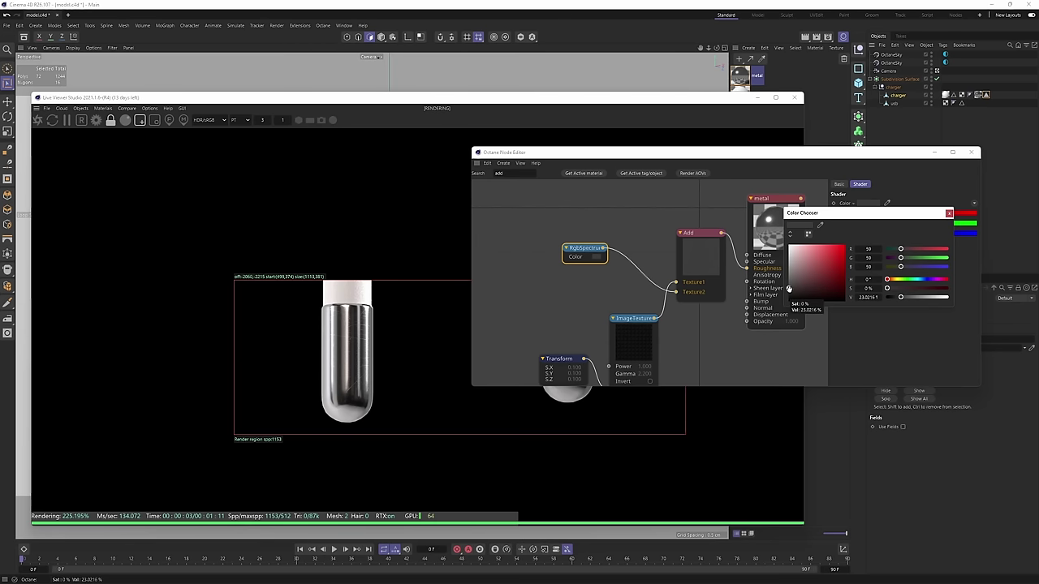
click(788, 293)
click(788, 290)
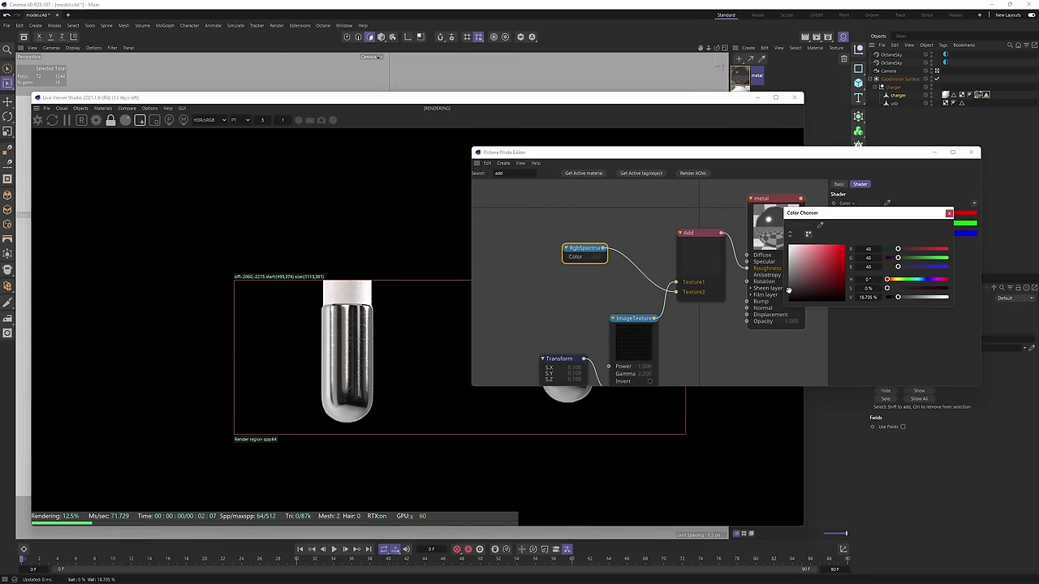
click(949, 214)
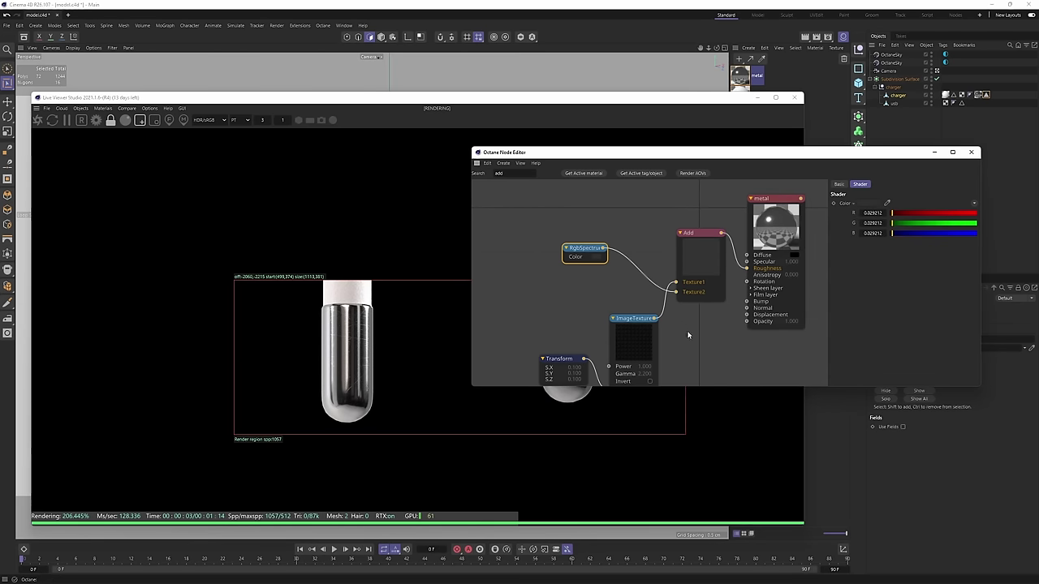
Arrange the metal material's nodes with the ImageTexture and Transform above the RGB Spectrum, and close the node editor.
middle_drag(713, 345, 716, 309)
scroll(716, 310, down, 1)
drag(528, 275, 647, 366)
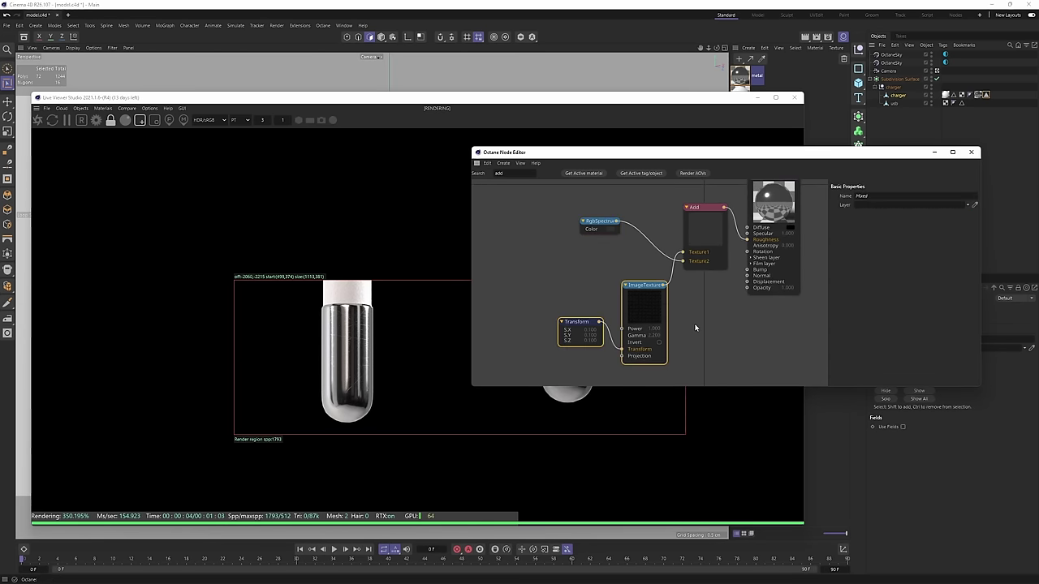
middle_drag(695, 325, 689, 348)
drag(643, 325, 588, 333)
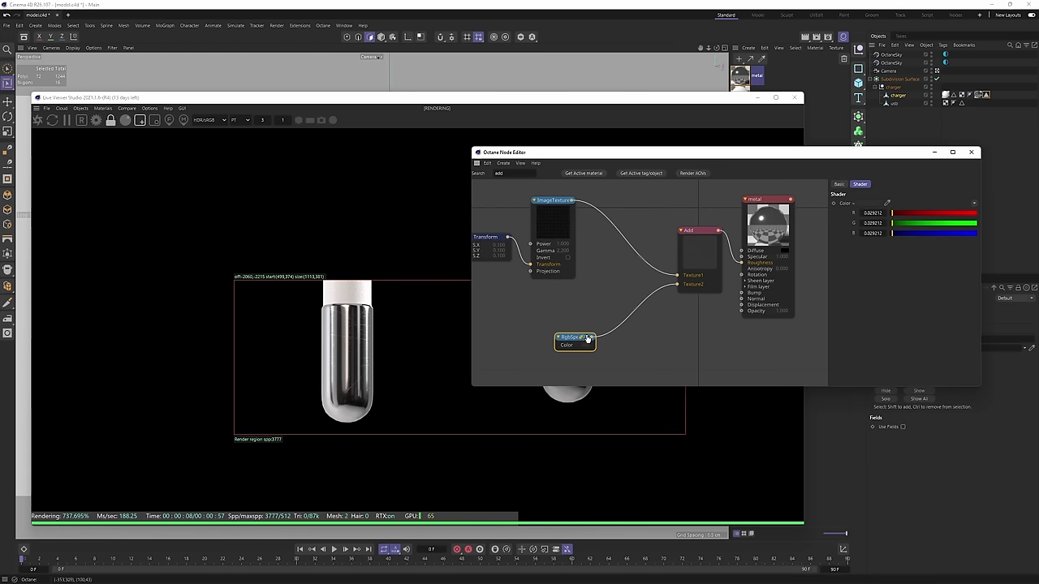
scroll(590, 290, down, 1)
drag(509, 211, 672, 359)
drag(684, 249, 667, 260)
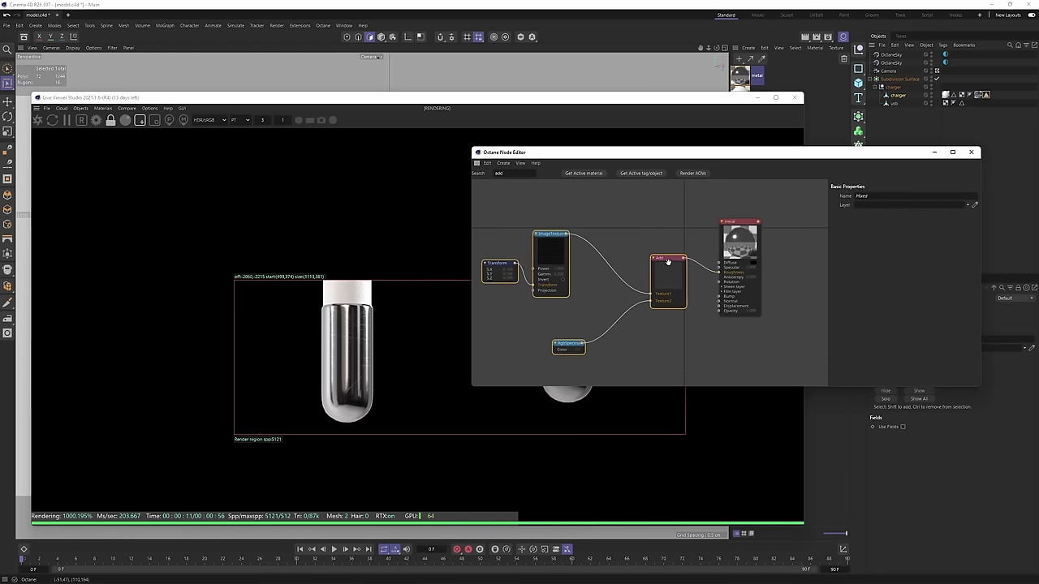
click(972, 153)
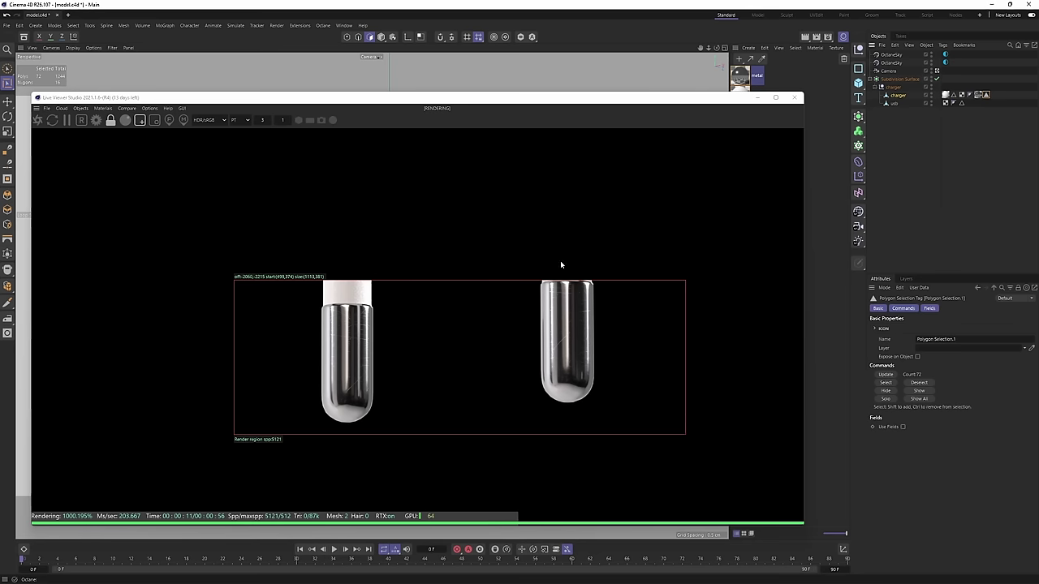
Set the live render's resolution factor and zoom both to 1 and bring the pin tips back into view.
scroll(503, 268, down, 2)
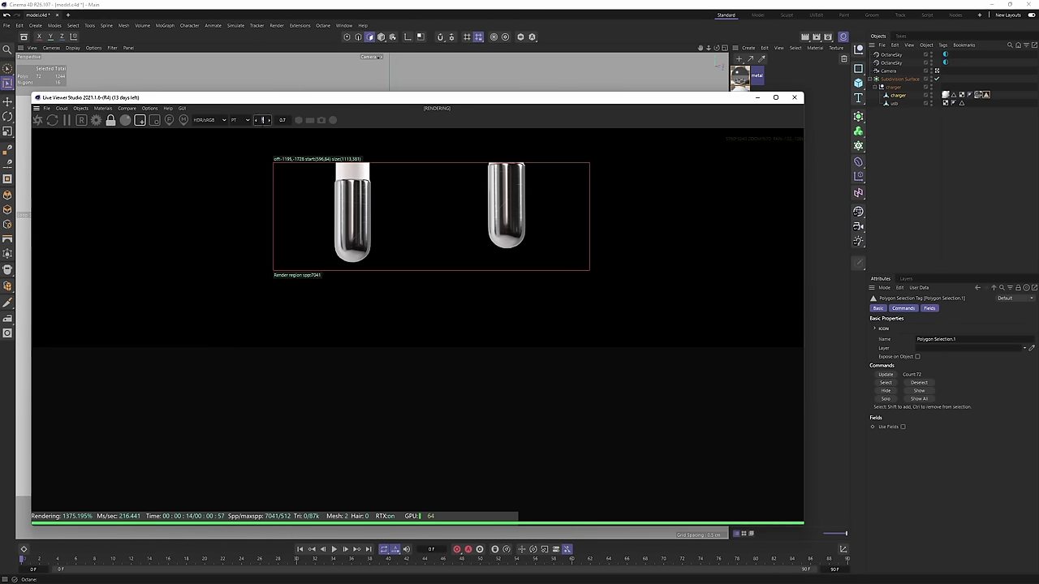
click(289, 120)
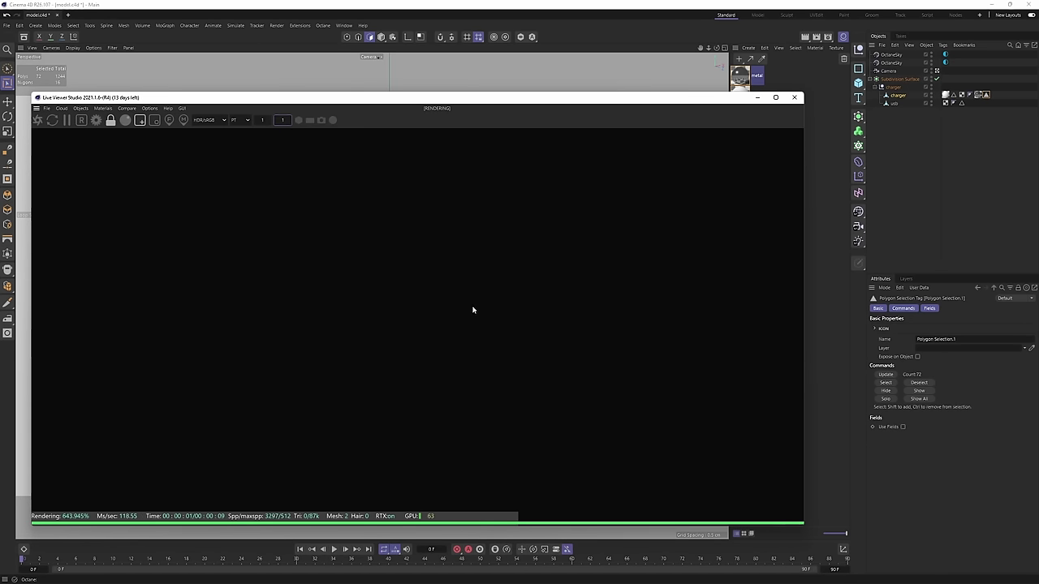
scroll(513, 222, up, 8)
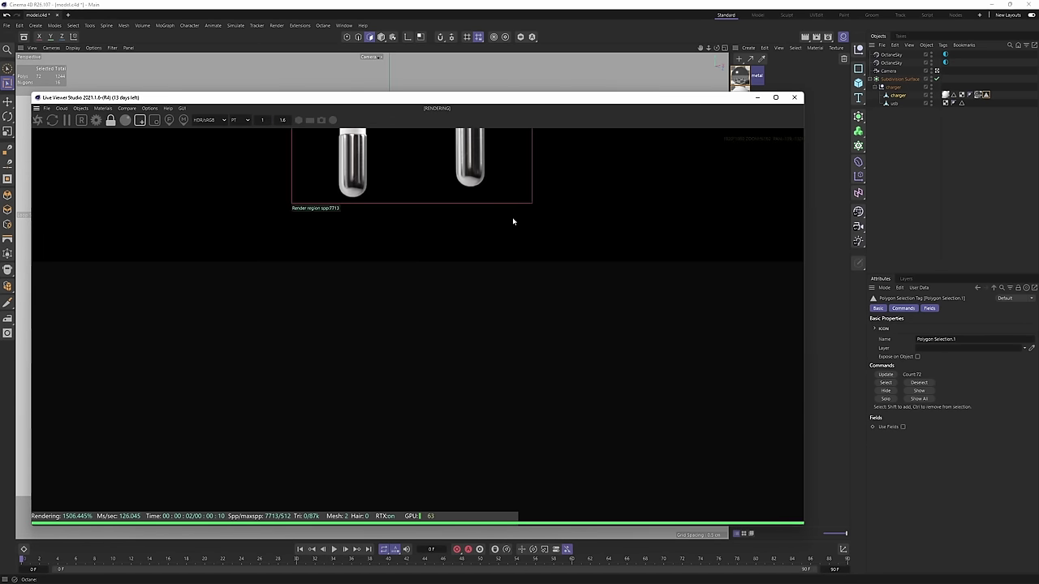
scroll(433, 190, down, 4)
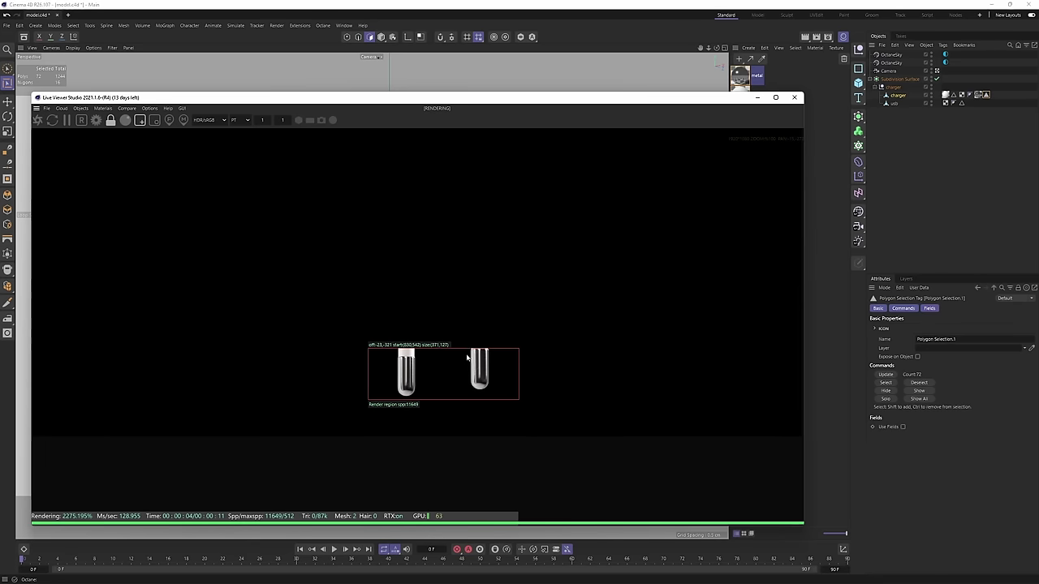
Re-render regions over the charger's pins and body to check the scratched metal tips in the live render.
drag(366, 170, 479, 336)
middle_drag(409, 216, 416, 327)
drag(384, 199, 486, 422)
drag(374, 222, 484, 424)
scroll(452, 393, up, 3)
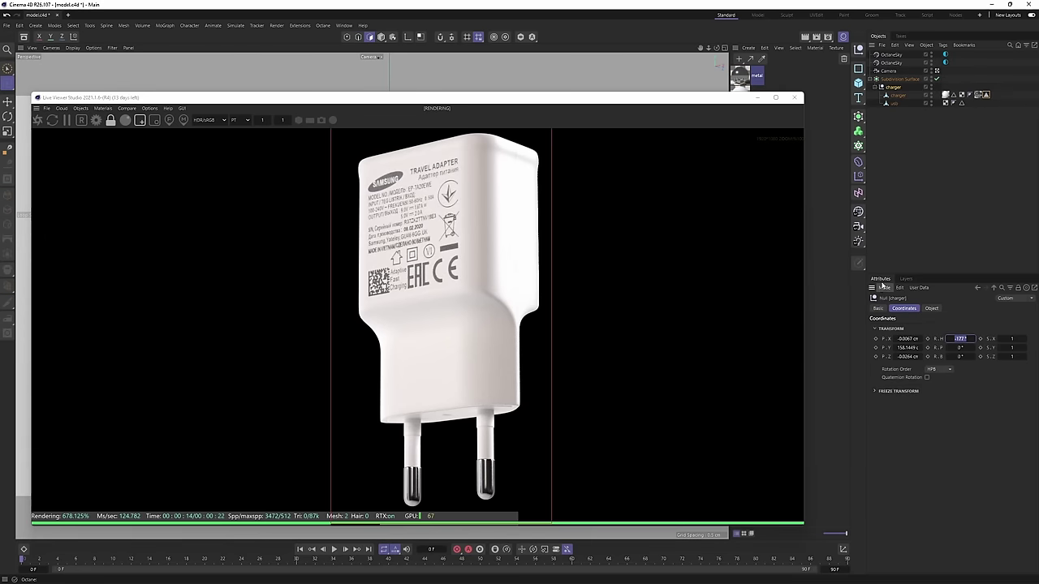
Add an Octane camera tag to the Camera object.
right_click(889, 73)
mouse_move(917, 109)
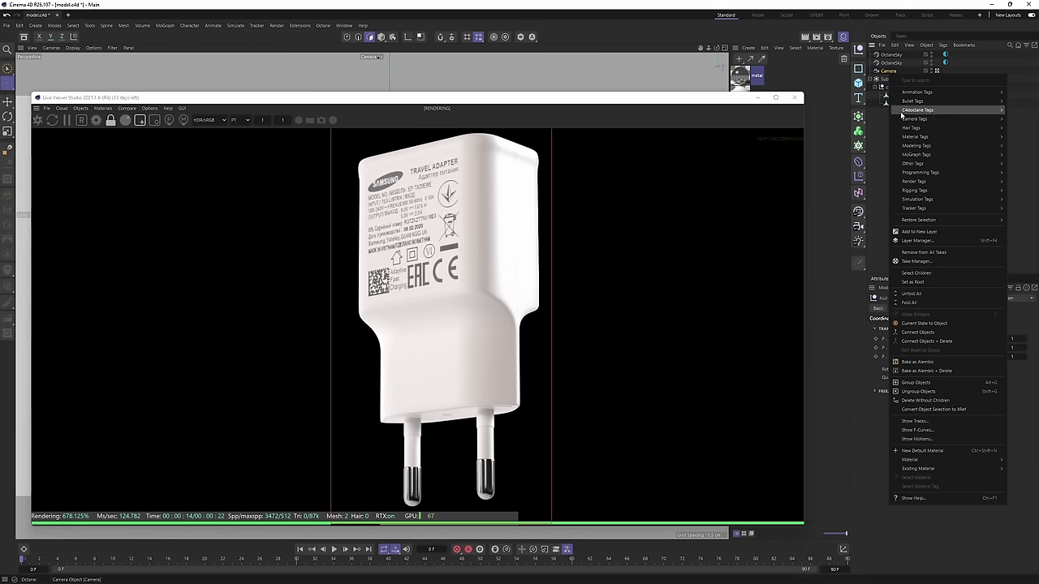
click(866, 147)
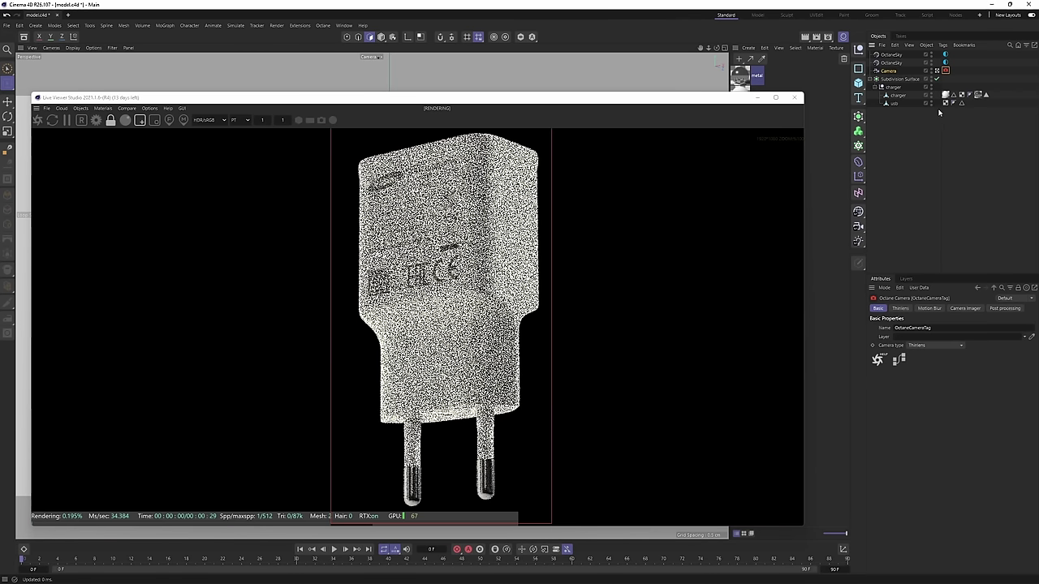
Enable the Octane camera tag's camera imager and set its highlight compression to about 0.225.
click(963, 307)
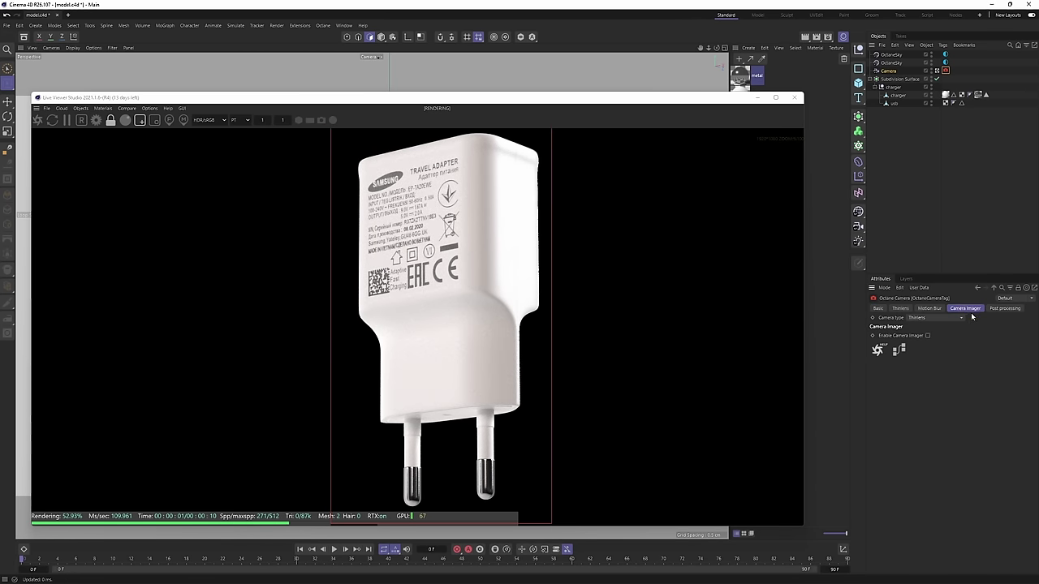
click(928, 336)
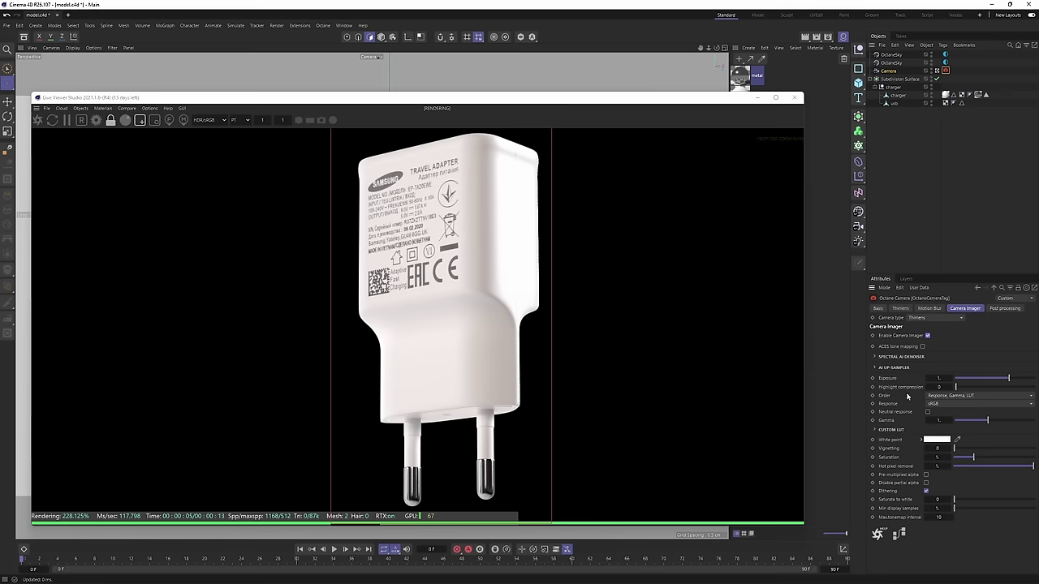
click(981, 388)
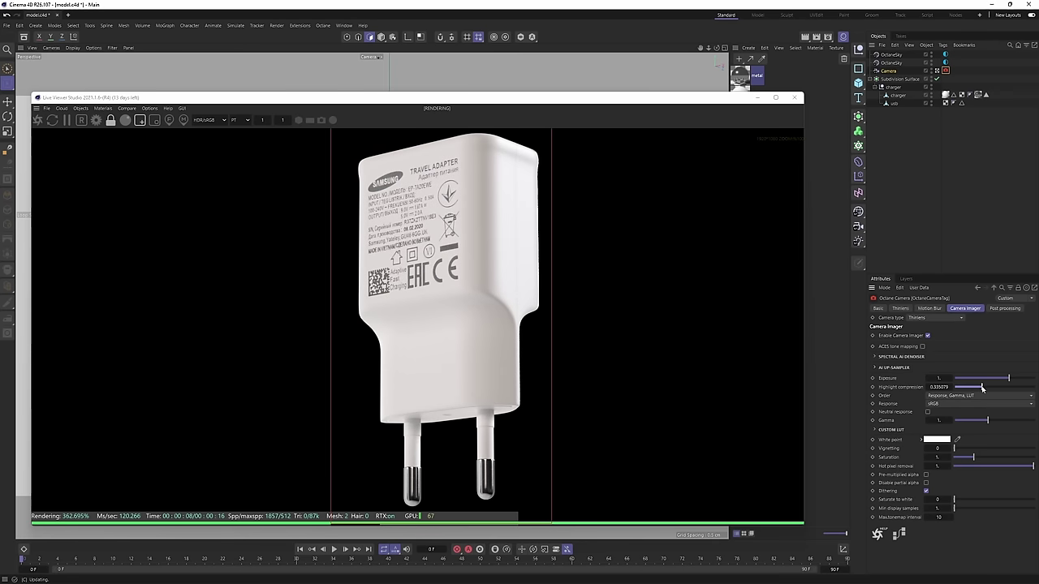
mouse_move(981, 387)
mouse_down()
mouse_move(939, 385)
mouse_move(973, 388)
mouse_up()
Open the charger material in the Octane Node Editor and arrange the windows so the live render stays visible.
drag(700, 95, 618, 78)
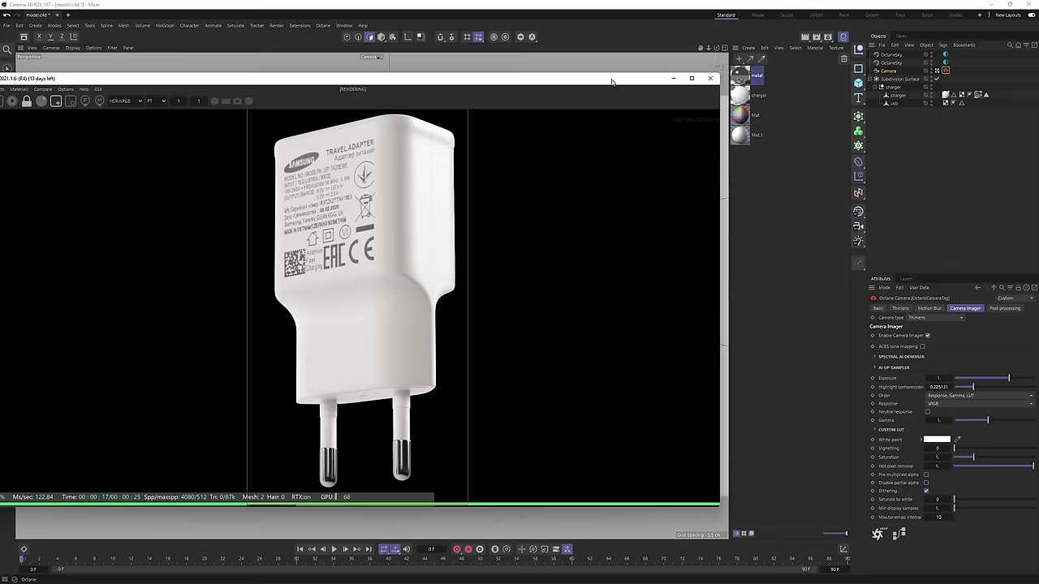
click(740, 99)
double_click(740, 99)
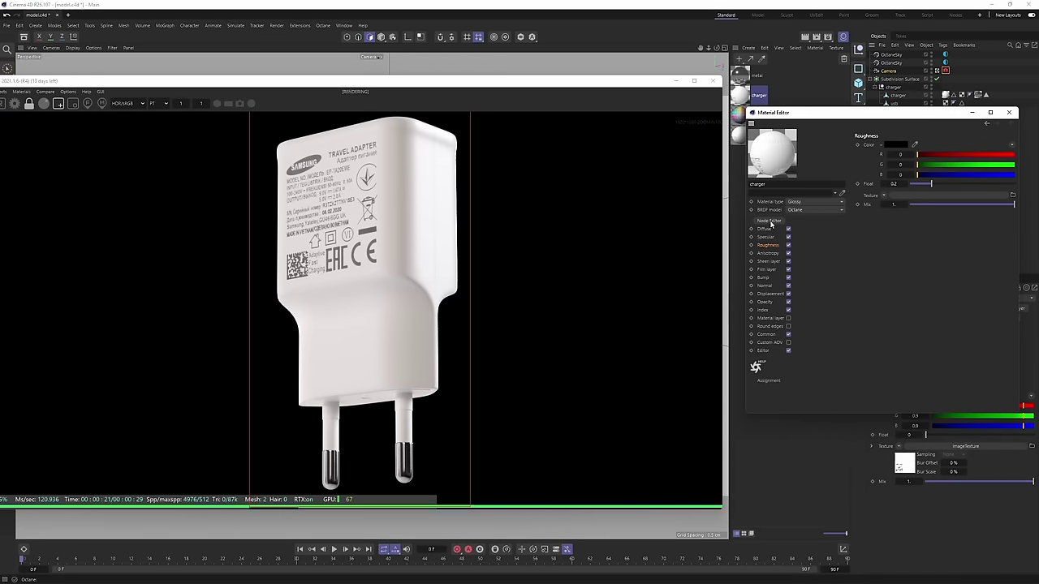
click(768, 221)
drag(418, 161, 592, 278)
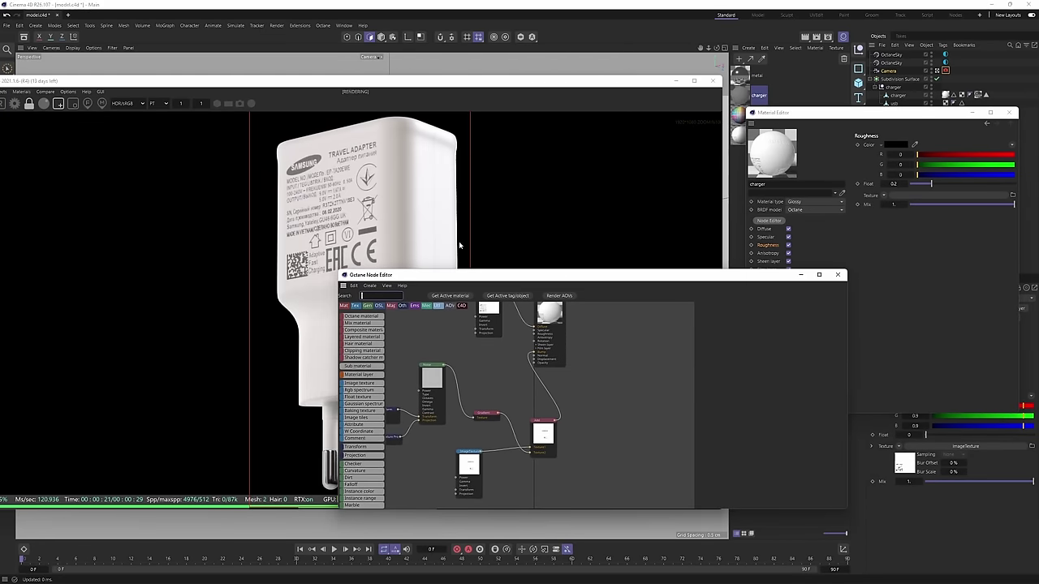
Insert a Gradient node between the ImageTexture and the charger material's Diffuse input.
click(456, 296)
click(418, 340)
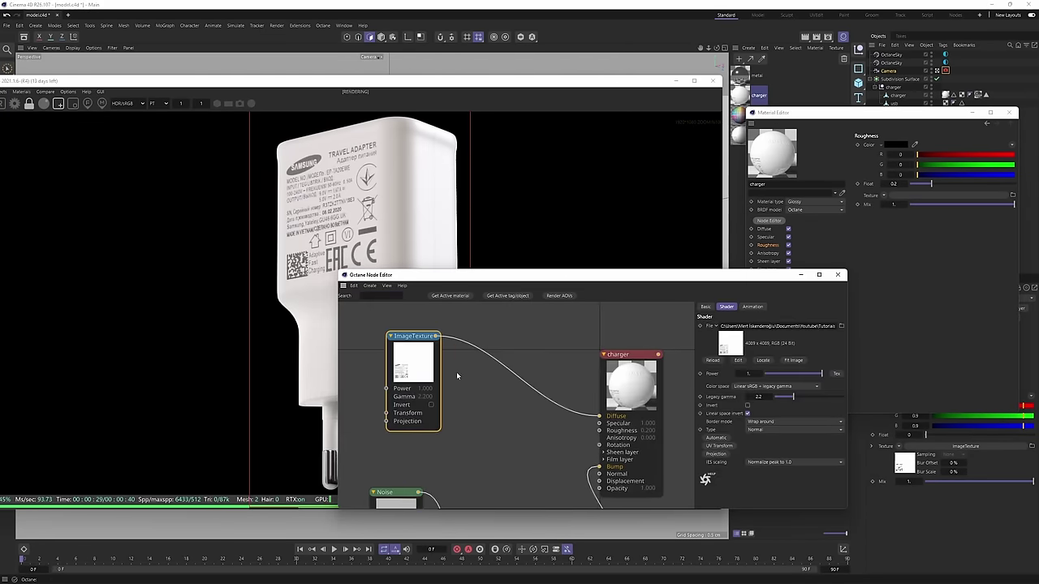
drag(420, 341, 420, 337)
scroll(524, 386, down, 1)
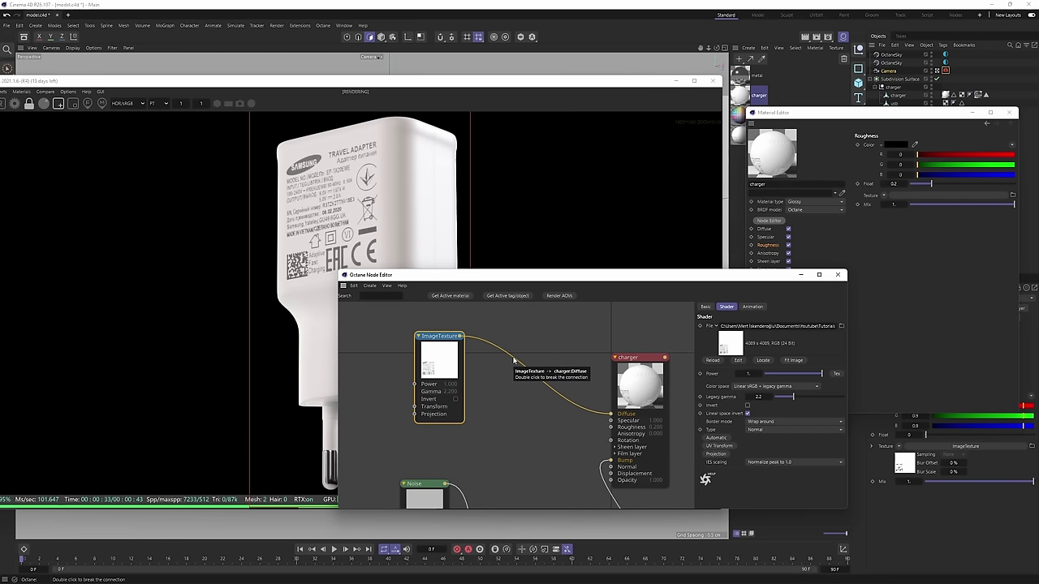
drag(444, 336, 436, 330)
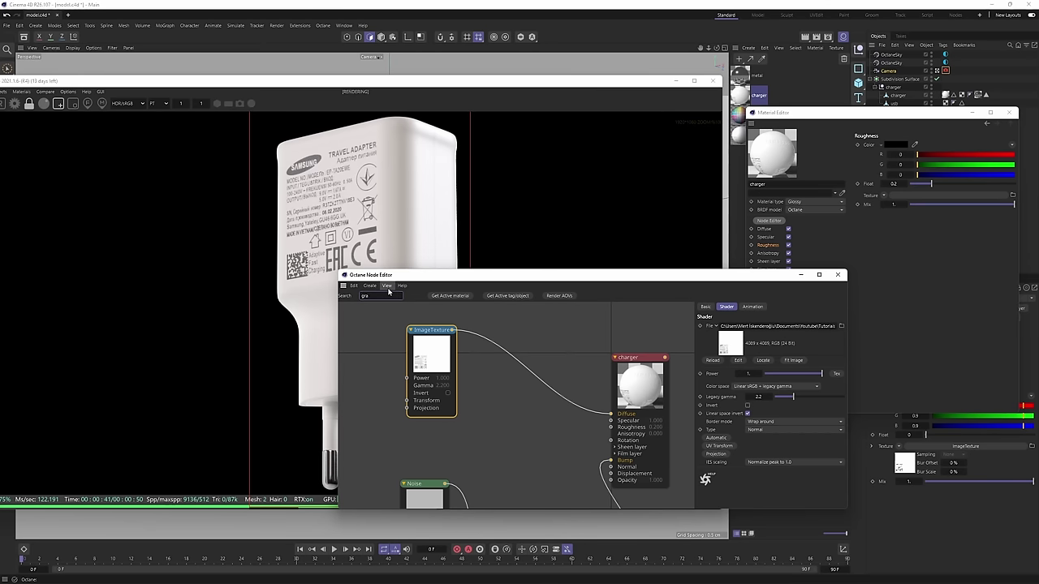
text(d)
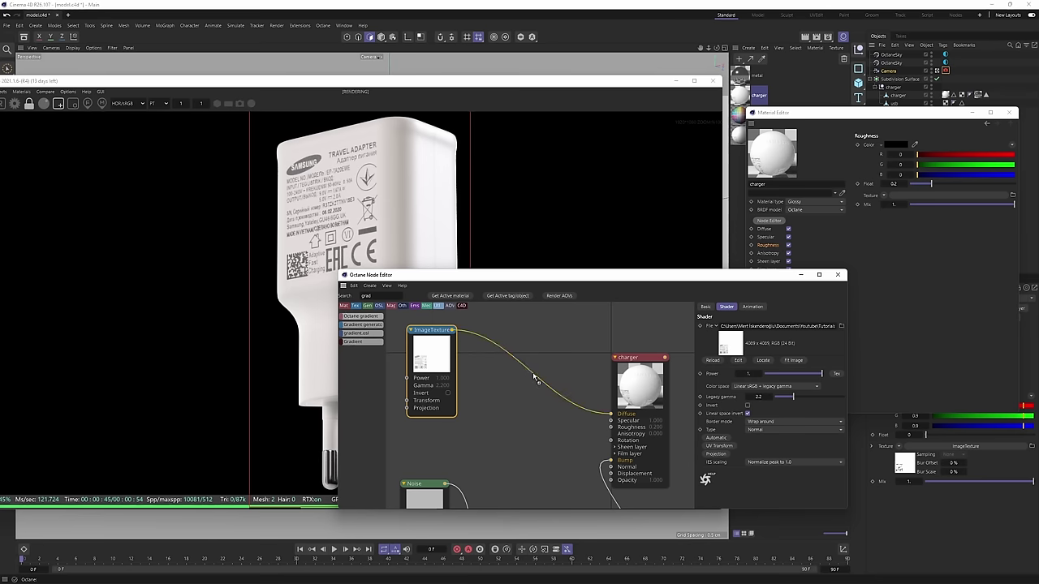
drag(535, 379, 534, 376)
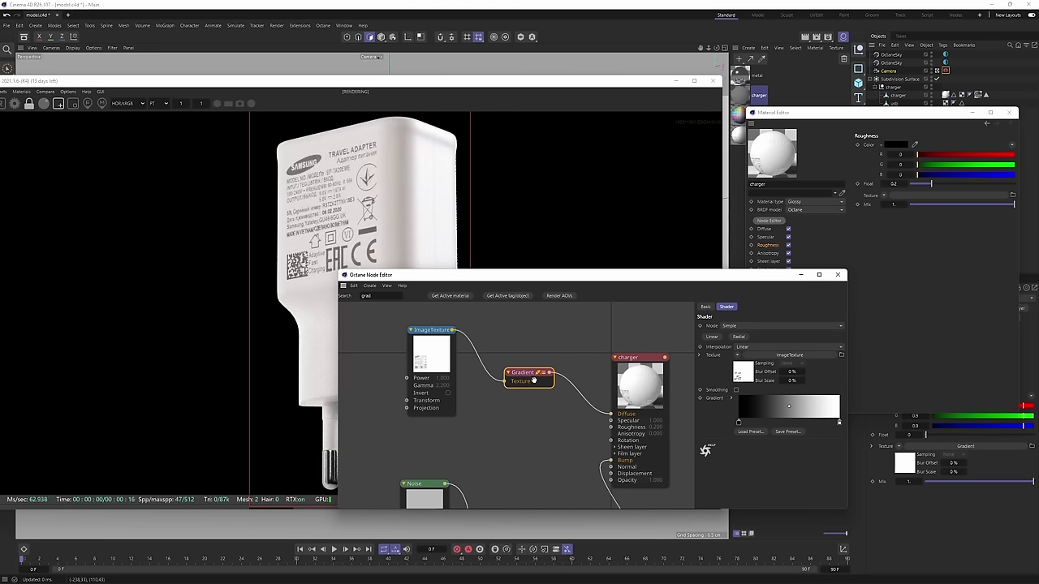
Set a live render region over the charger's upper corner, covering part of the label and the side face.
double_click(839, 425)
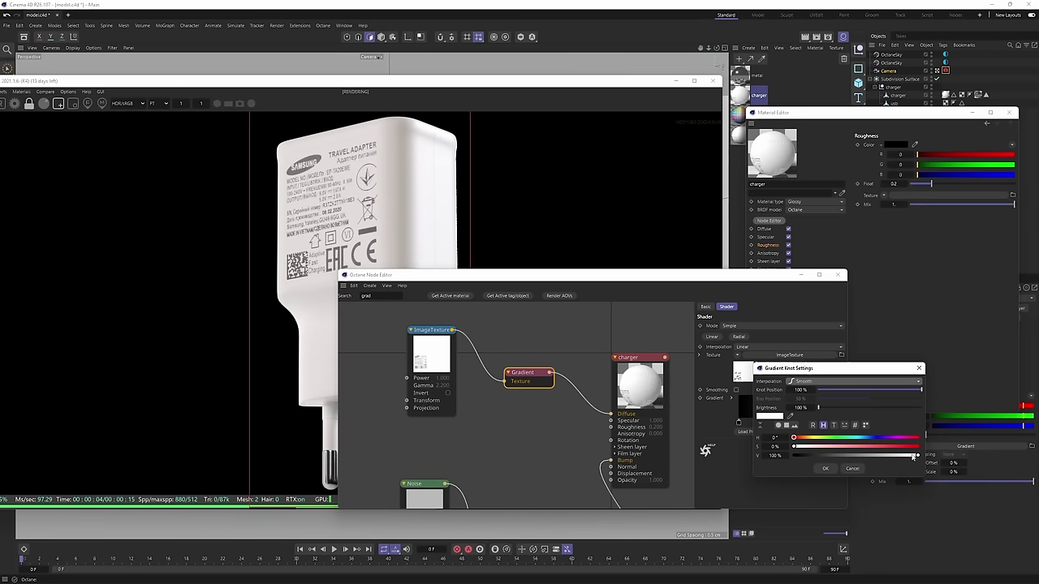
click(857, 470)
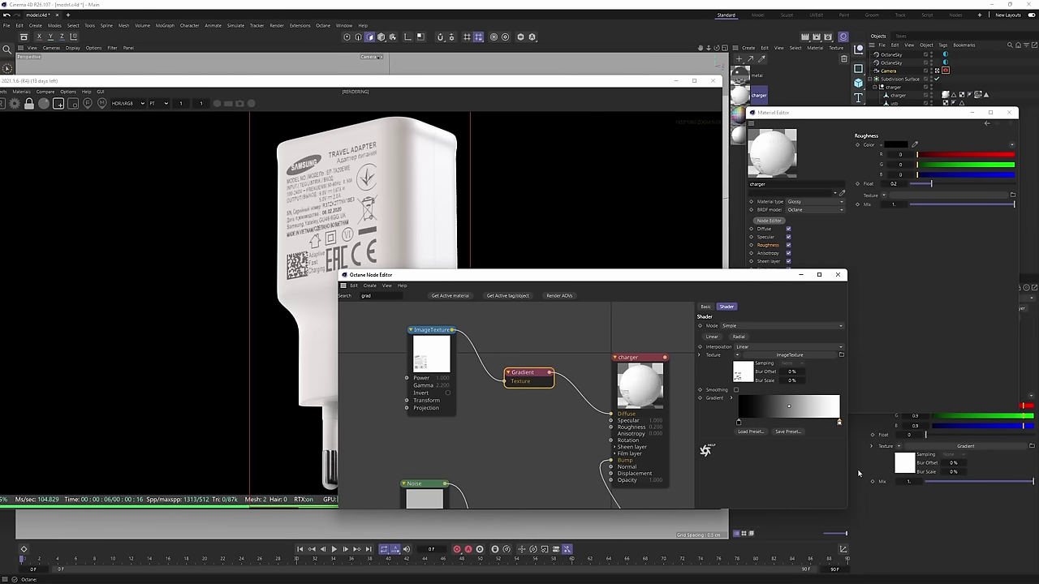
click(364, 151)
drag(336, 122, 461, 208)
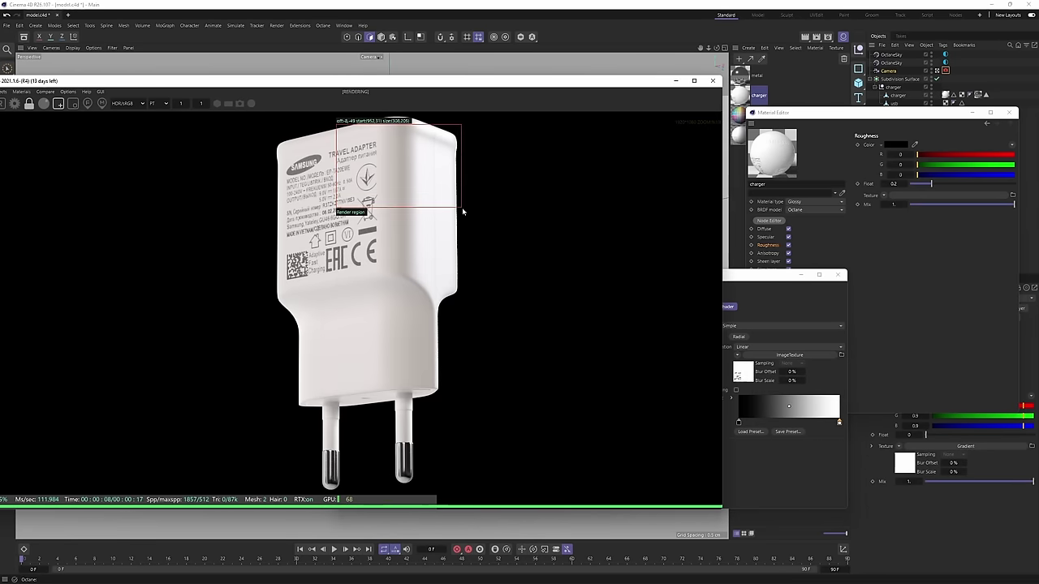
Darken the Gradient node's white knot by setting its V value to 90%.
click(786, 461)
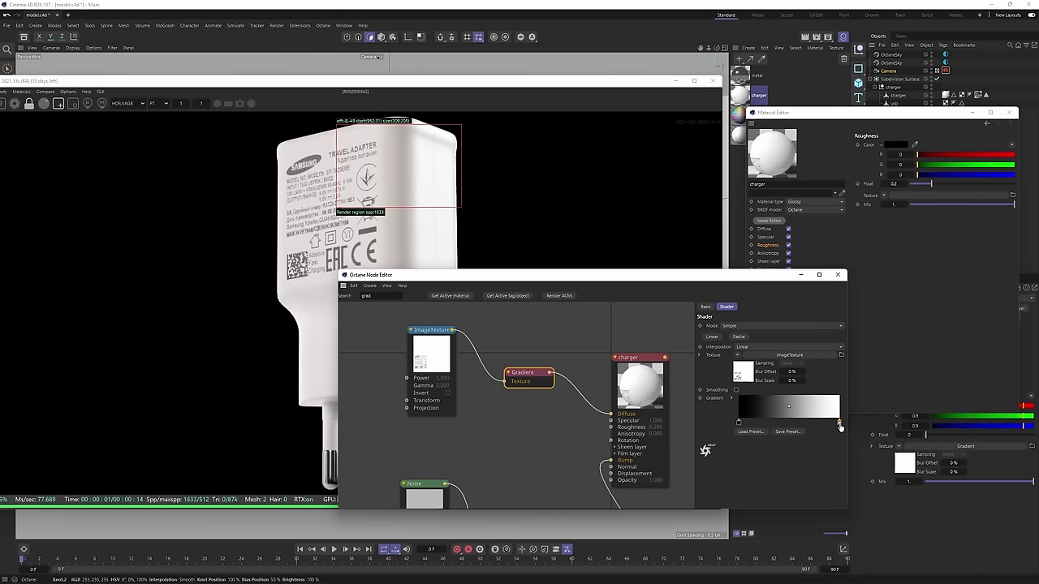
double_click(839, 422)
double_click(775, 459)
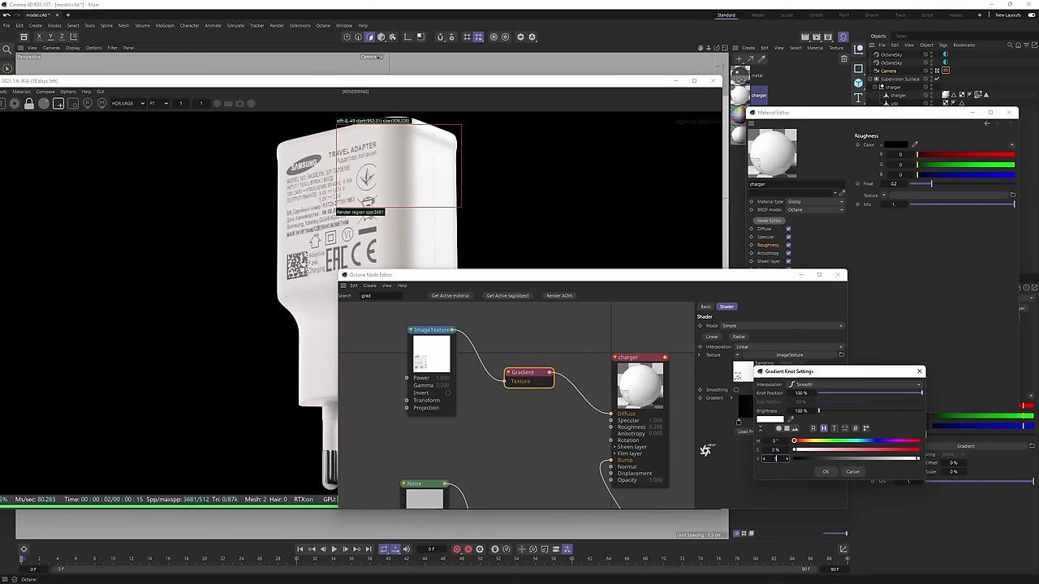
text(90)
click(825, 472)
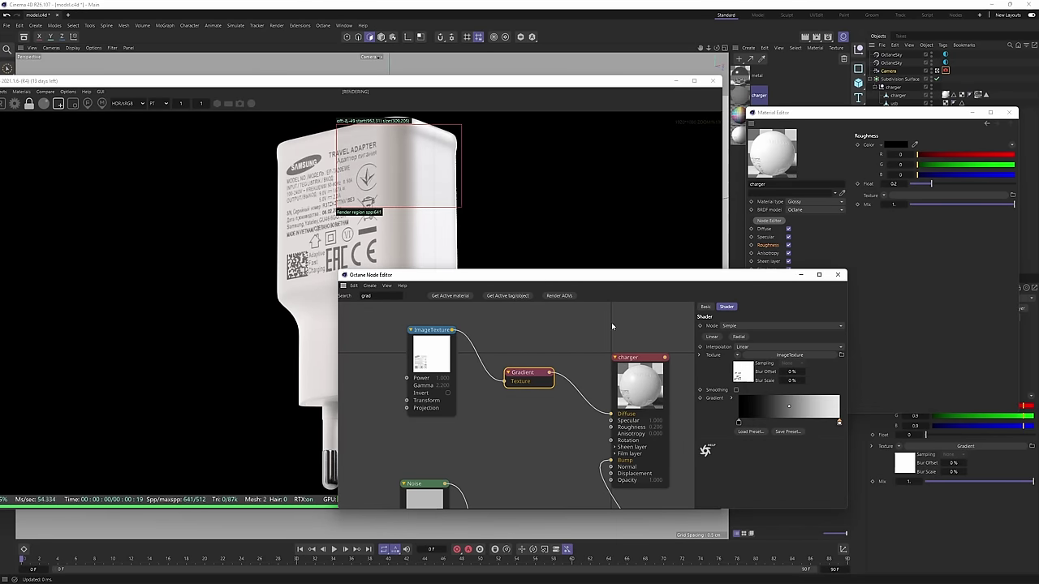
Re-render successive regions of the charger to compare the darker white, and close the node and material editors.
drag(368, 168, 460, 247)
drag(279, 236, 489, 322)
mouse_move(270, 124)
mouse_down()
mouse_move(415, 279)
mouse_move(461, 491)
mouse_up()
scroll(428, 414, up, 2)
scroll(428, 414, down, 3)
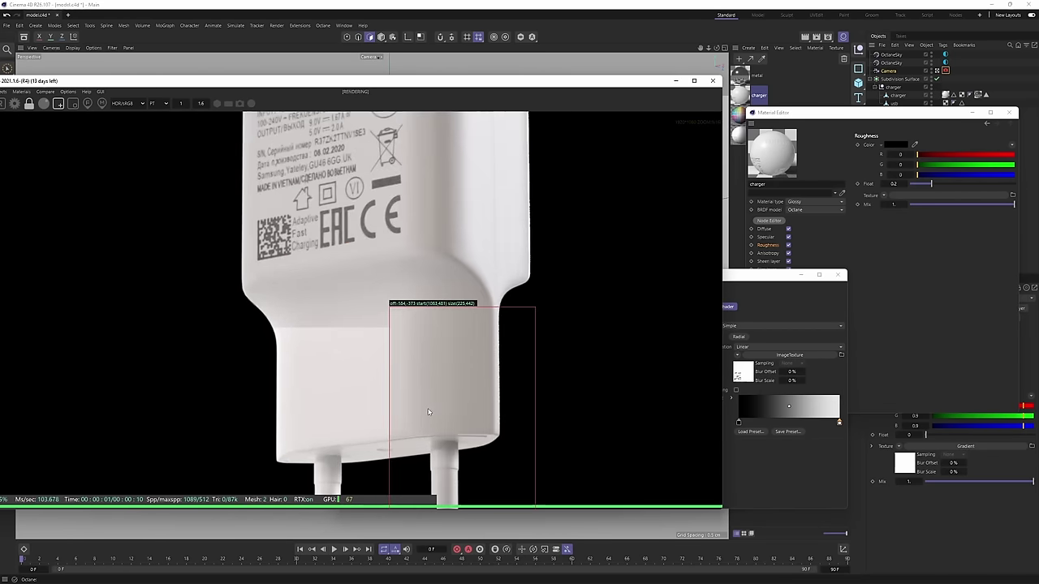
click(838, 275)
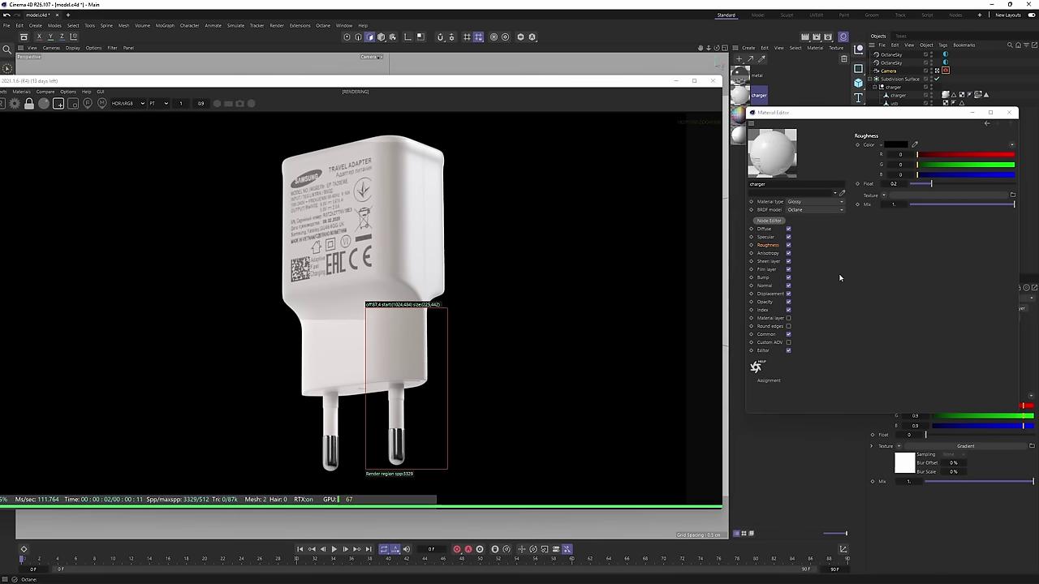
click(1010, 112)
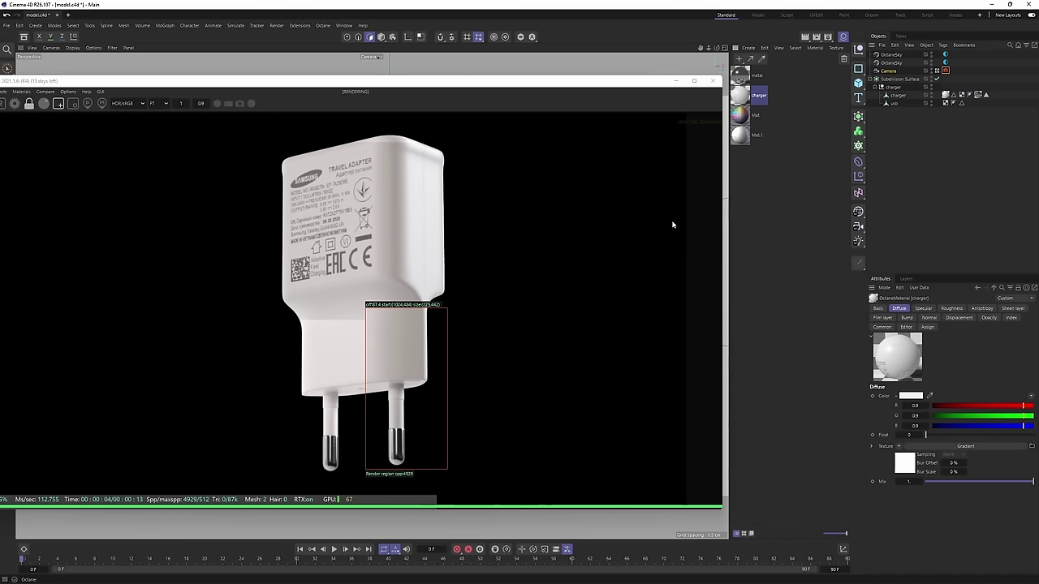
Re-render the charger's lower part and both of its halves to examine the new body shade.
drag(284, 280, 444, 478)
drag(370, 130, 480, 472)
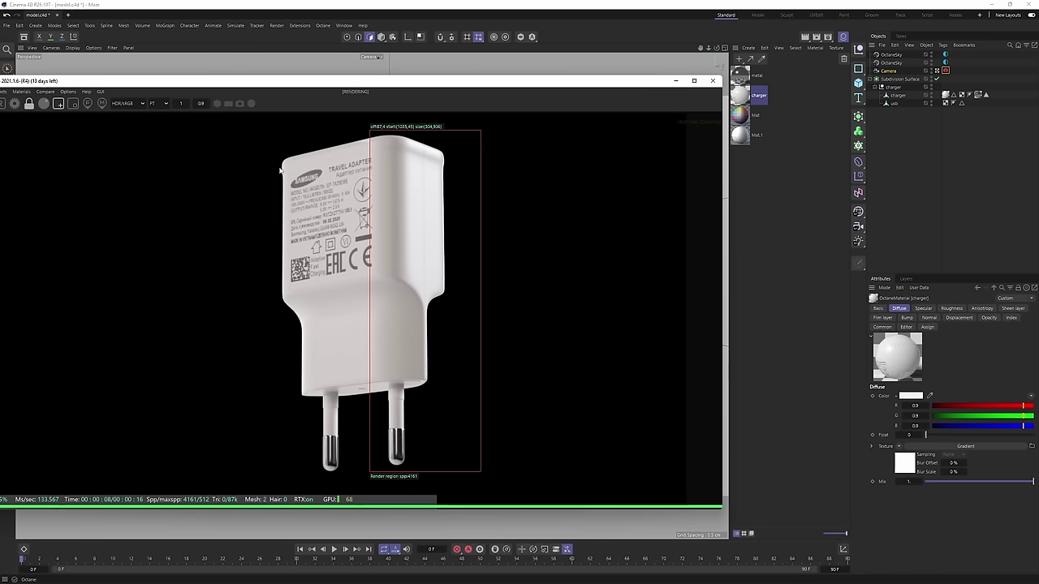
drag(256, 138, 346, 468)
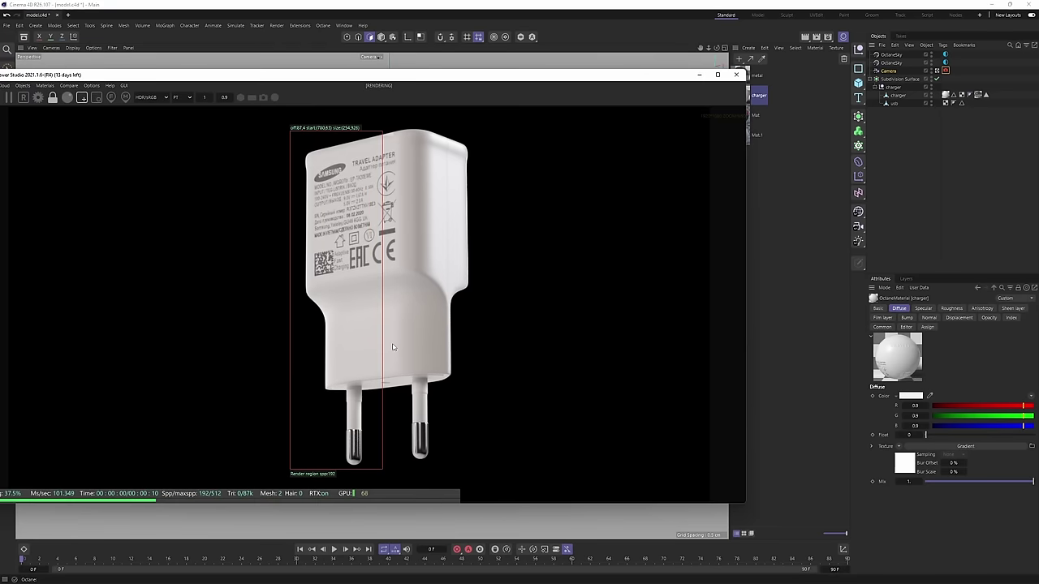
Add an Octane area light to the scene.
drag(473, 78, 493, 214)
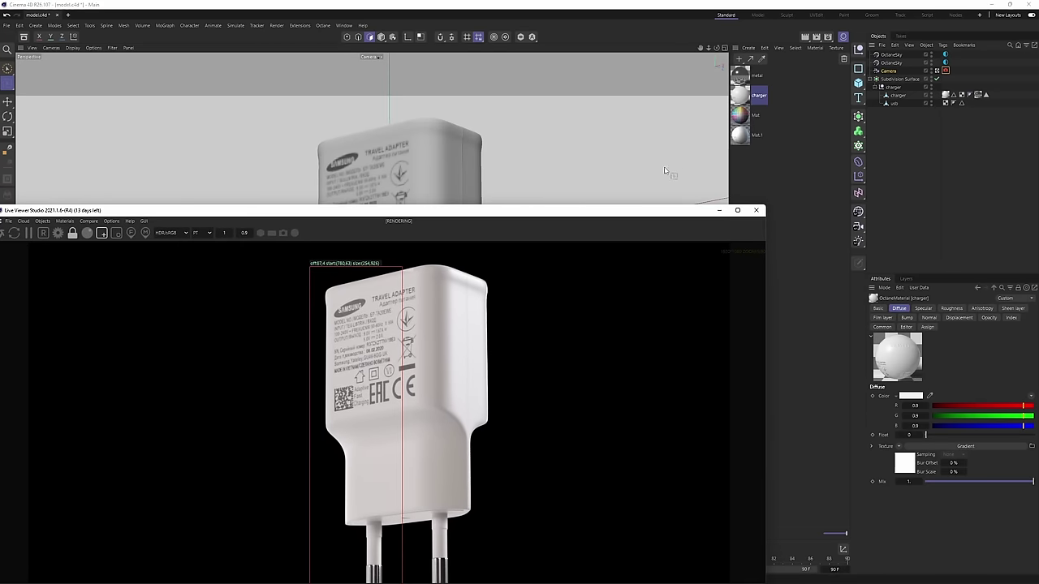
drag(100, 212, 146, 194)
click(95, 204)
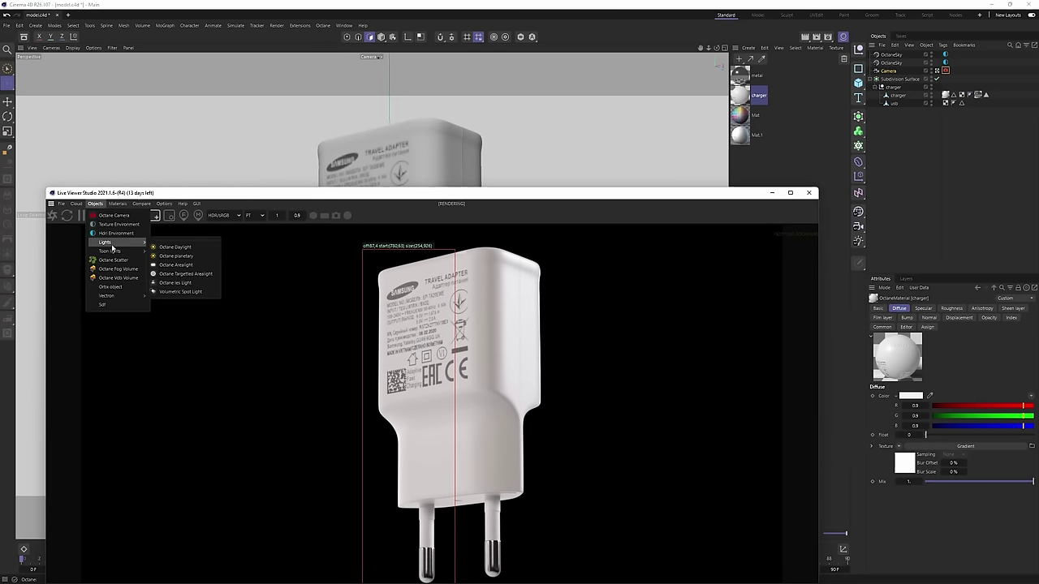
mouse_move(105, 242)
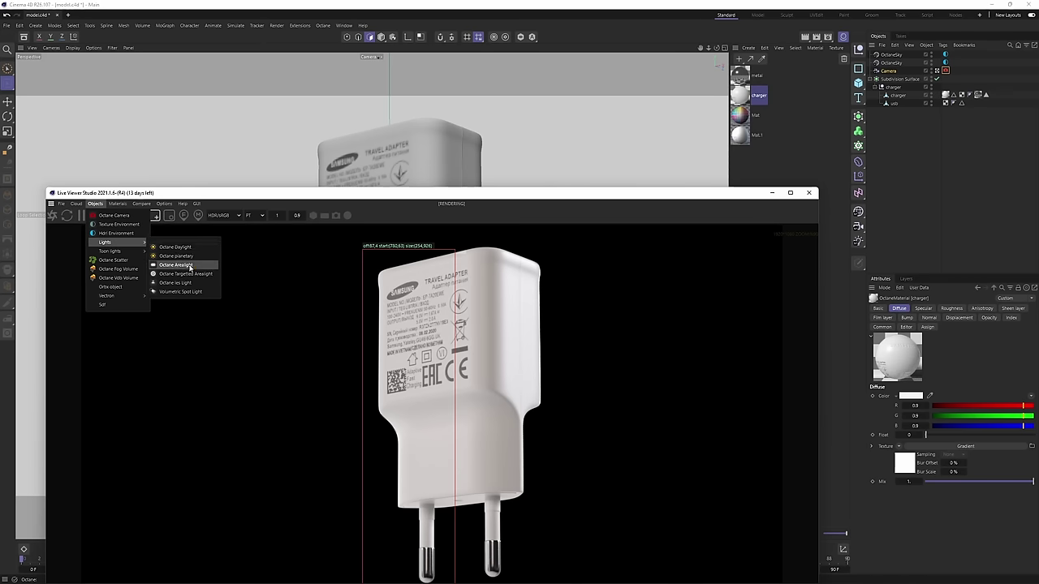
click(190, 267)
In the top view, rotate the area light 90° to face along the X axis and move it out beside the charger.
drag(415, 195, 387, 302)
middle_click(579, 195)
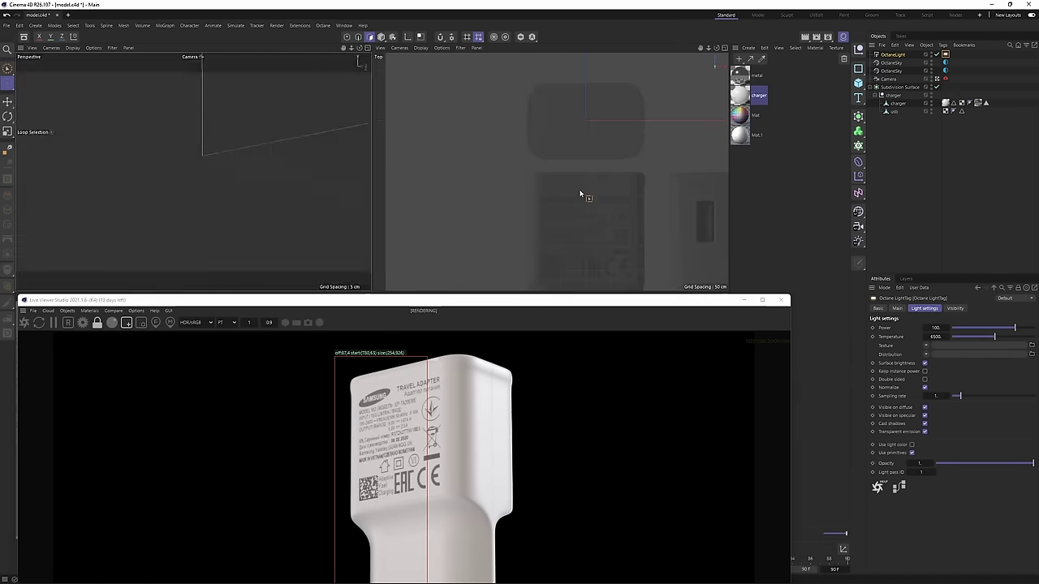
middle_click(577, 177)
scroll(492, 179, down, 6)
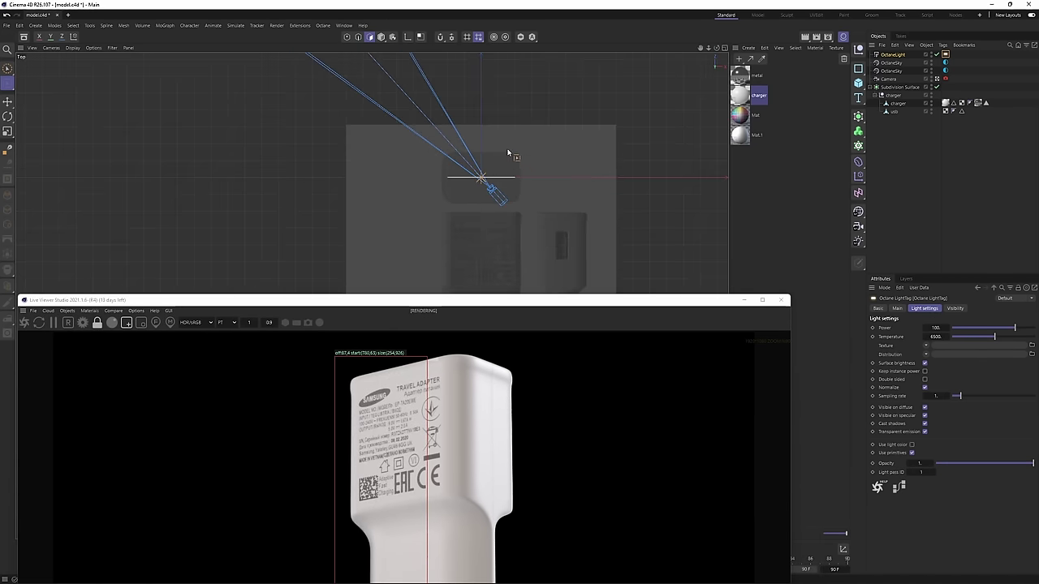
key(e)
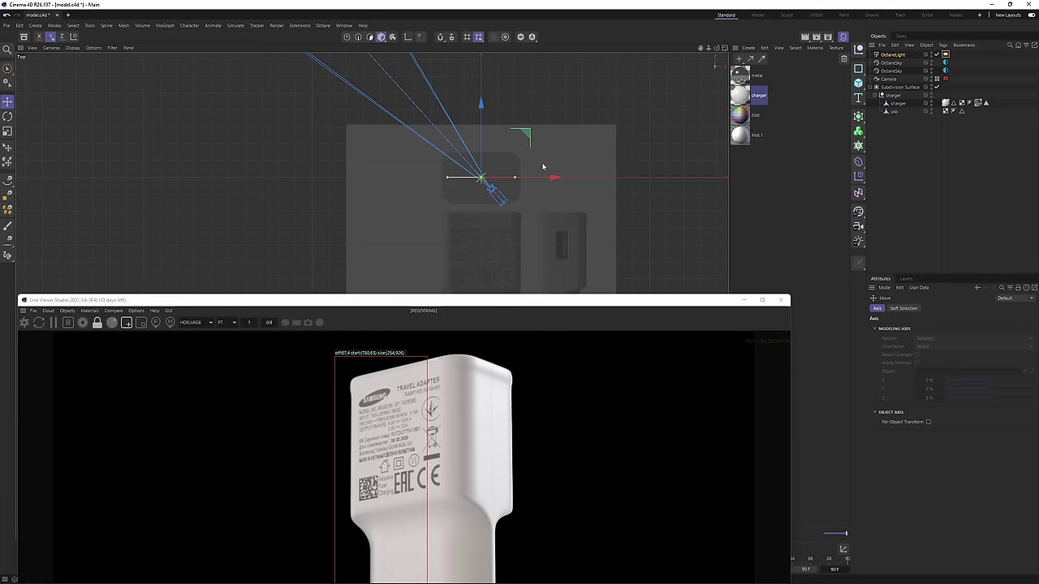
drag(559, 177, 524, 136)
key(r)
key(e)
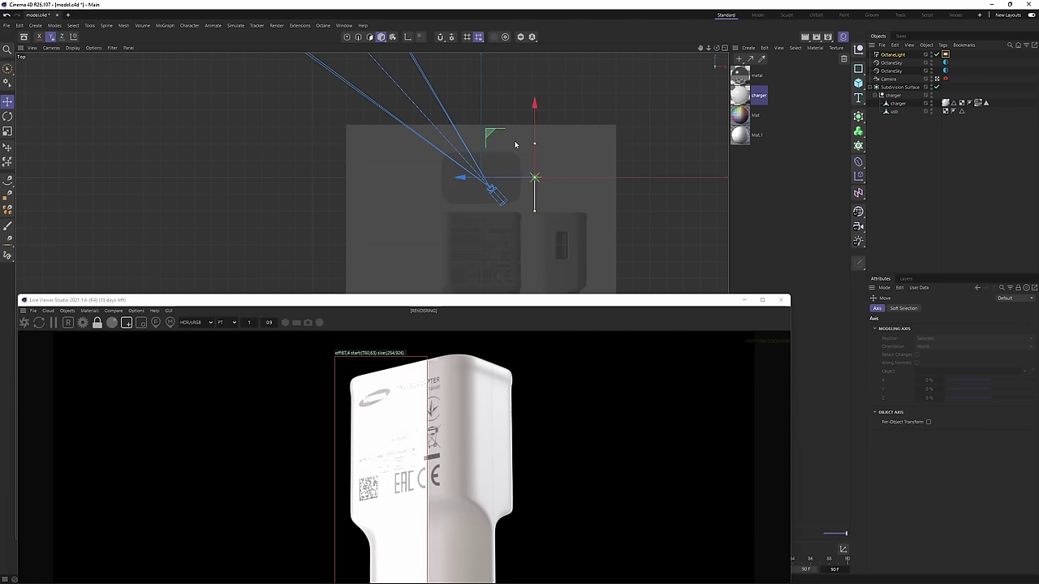
drag(479, 180, 633, 190)
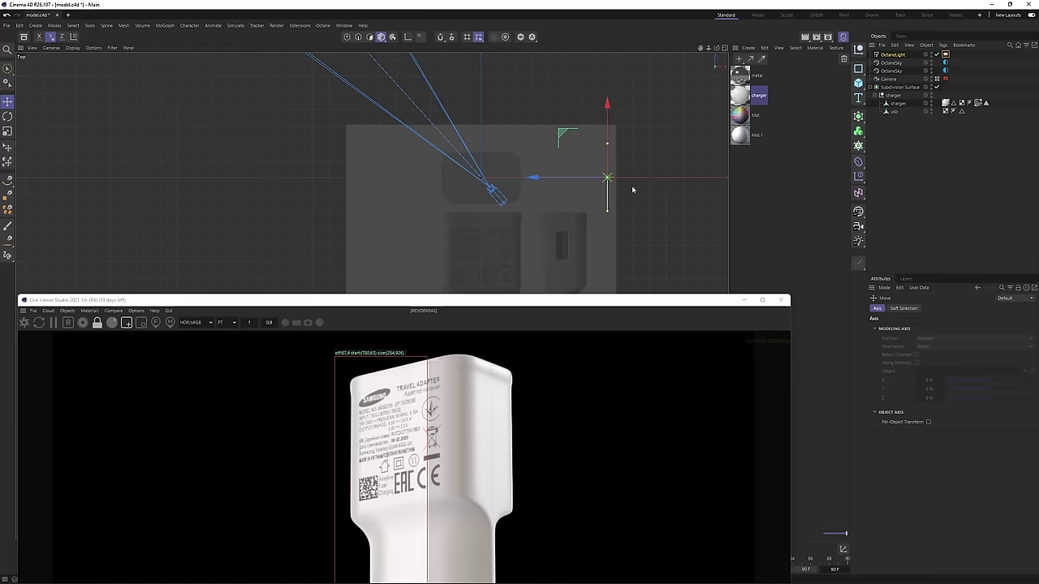
Shift the area light slightly toward negative Z and scale it down to about half its size.
mouse_move(607, 127)
mouse_down()
mouse_move(607, 75)
mouse_move(607, 145)
mouse_up()
key(t)
middle_click(543, 177)
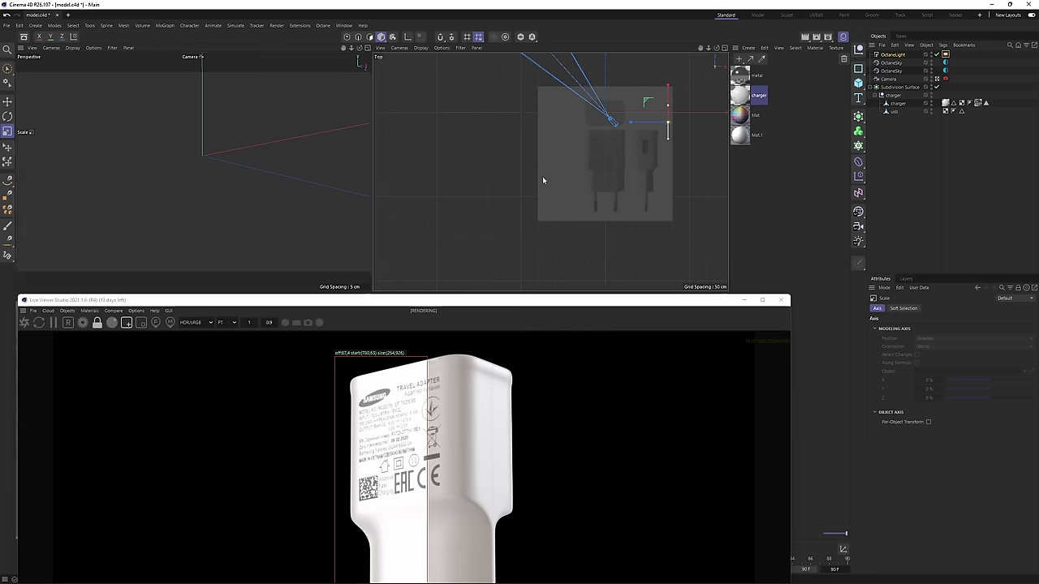
middle_click(557, 202)
drag(678, 207, 508, 223)
key(e)
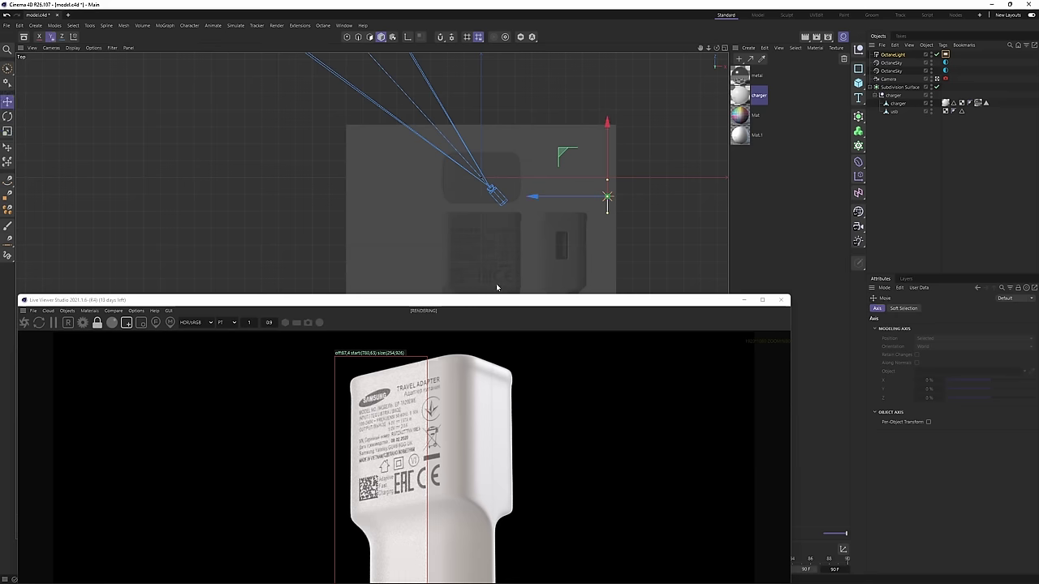
Re-render the middle of the charger's body to examine how the area light affects it.
middle_click(529, 203)
drag(489, 301, 767, 218)
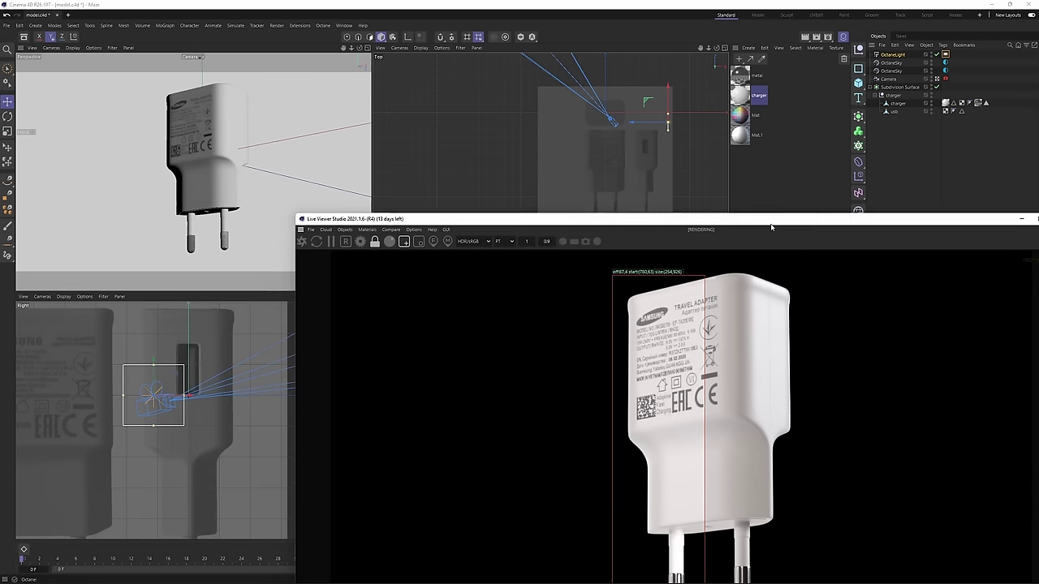
drag(622, 412, 748, 474)
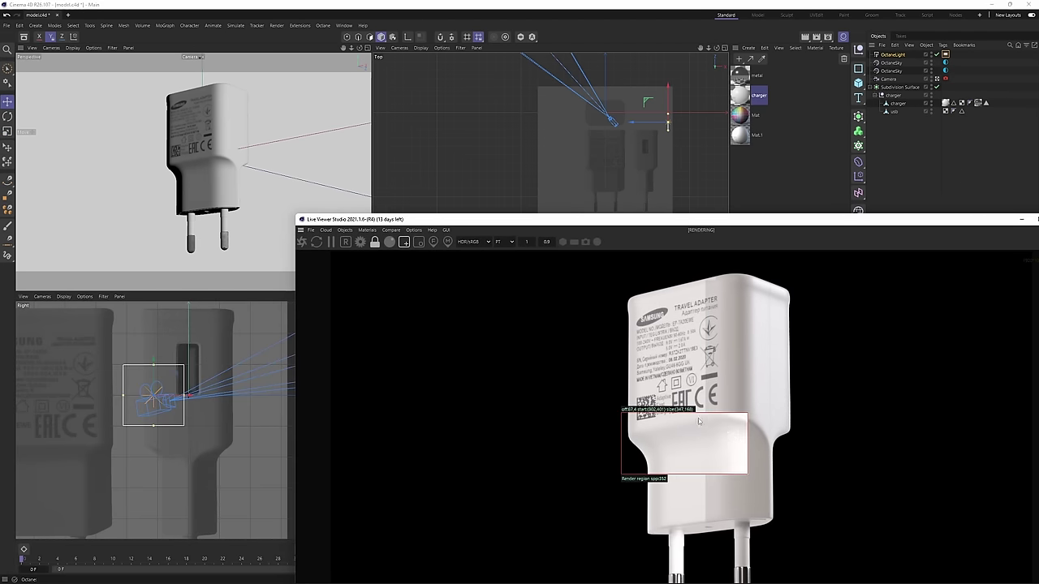
drag(520, 219, 674, 218)
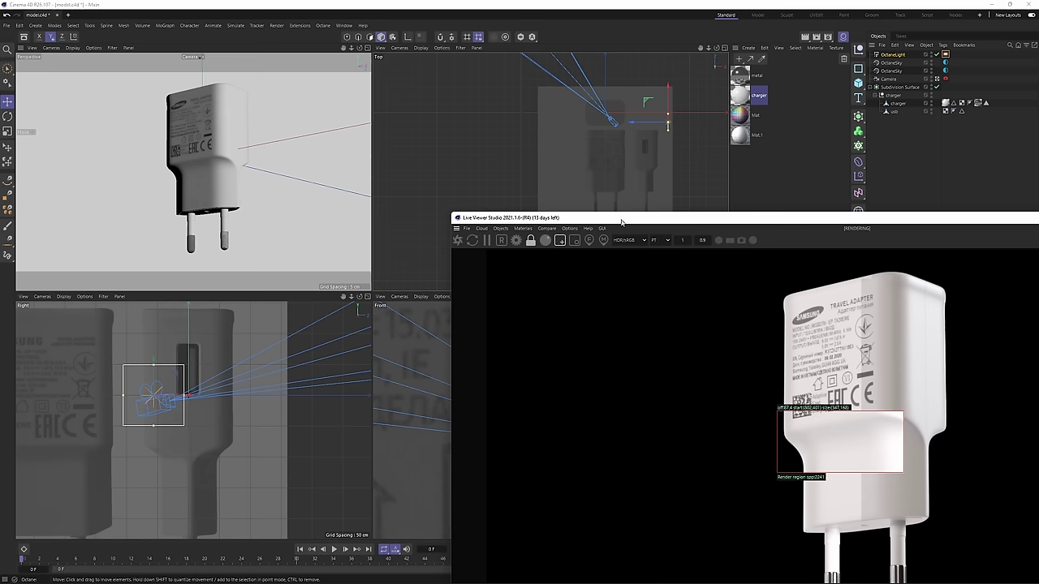
In the front view, raise the area light to the level of the charger's top edge and re-render the charger's label side.
middle_click(411, 369)
scroll(348, 284, down, 10)
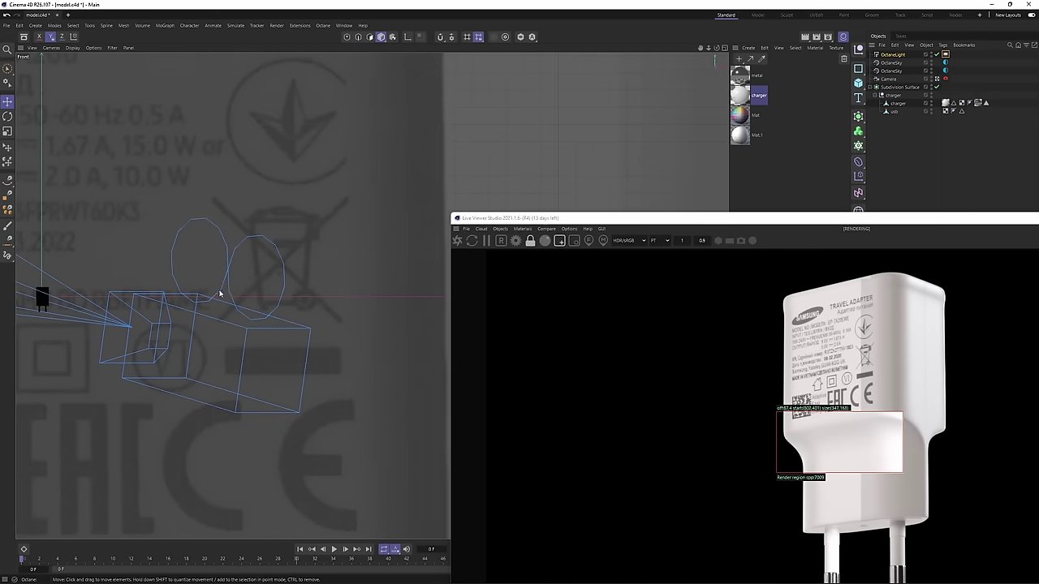
scroll(293, 299, down, 5)
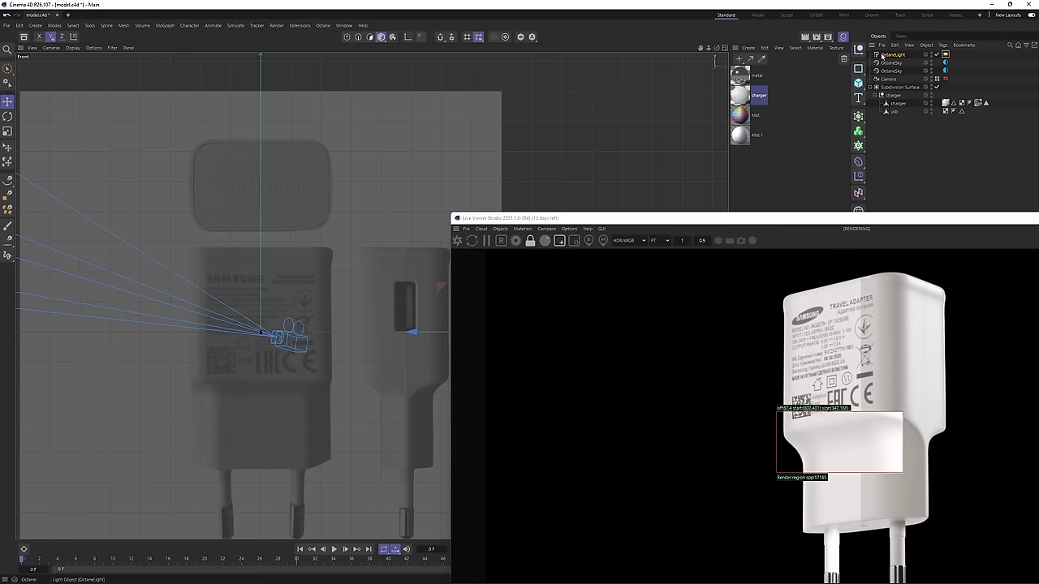
alt+middle_drag(352, 258, 239, 249)
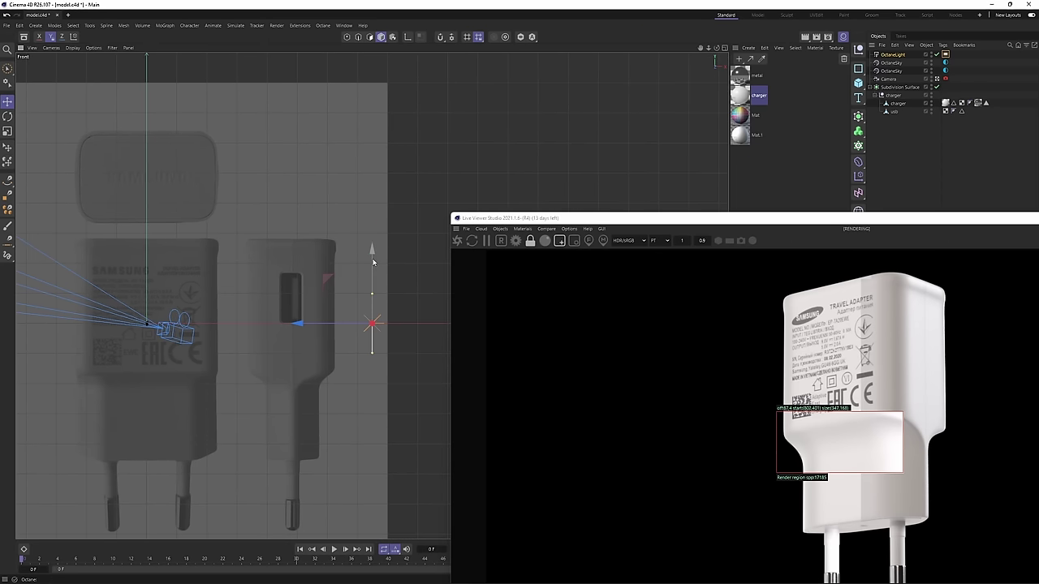
drag(373, 261, 373, 179)
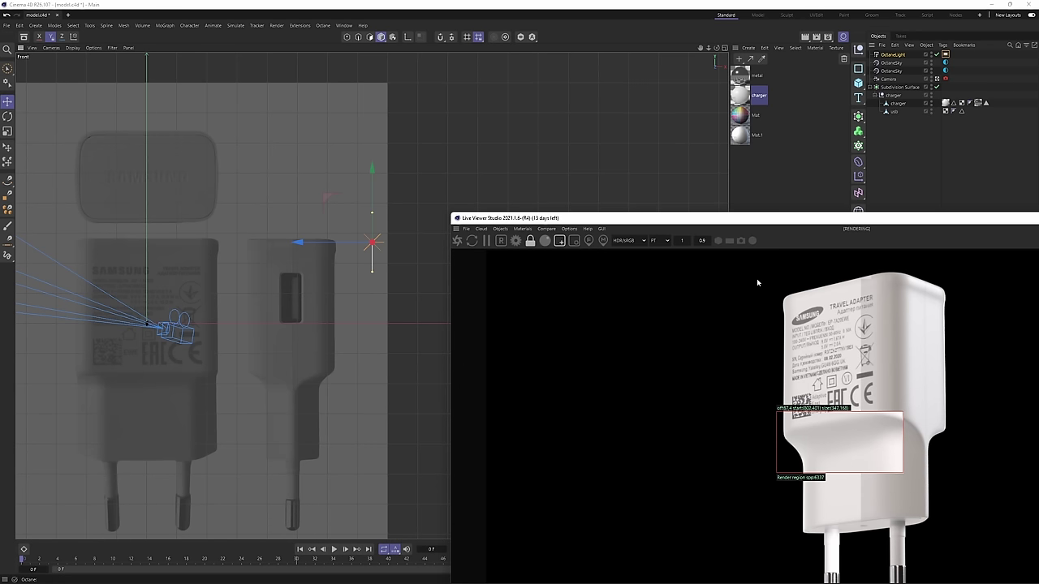
drag(757, 278, 881, 546)
Set the area light's power to 150 and re-render the charger's upper part.
key(F2)
drag(820, 218, 369, 235)
click(944, 55)
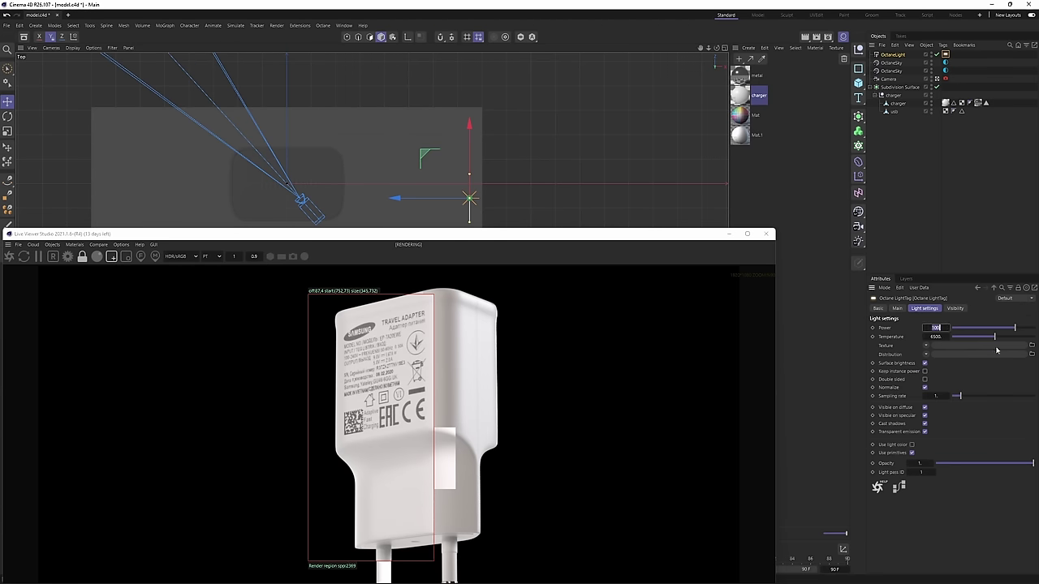
text(150)
key(Return)
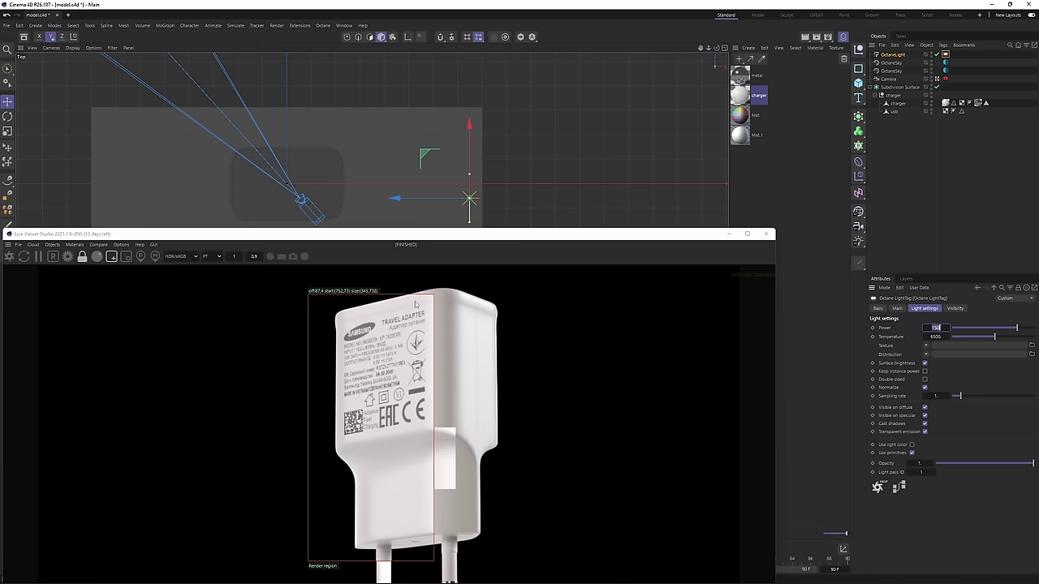
drag(396, 282, 531, 387)
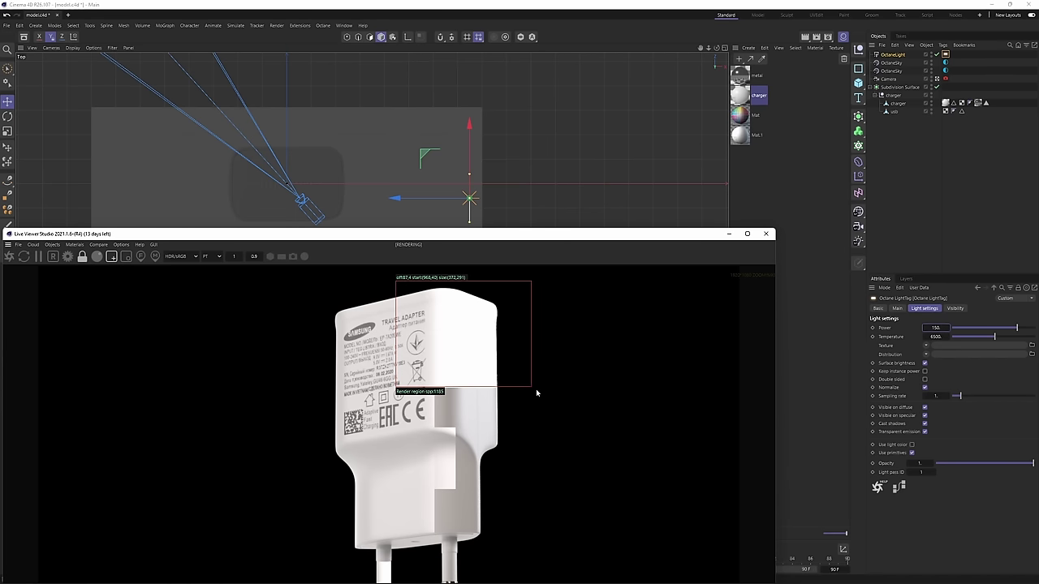
In the top view, move the area light to the opposite side of the charger and rotate it 180° to face the charger.
drag(475, 238, 554, 255)
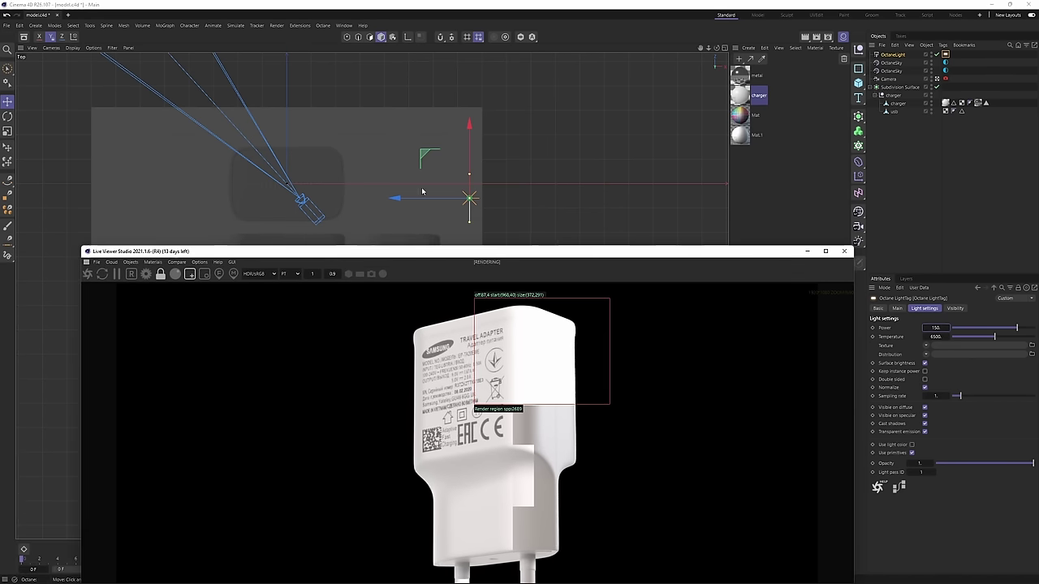
alt+right_drag(302, 188, 370, 195)
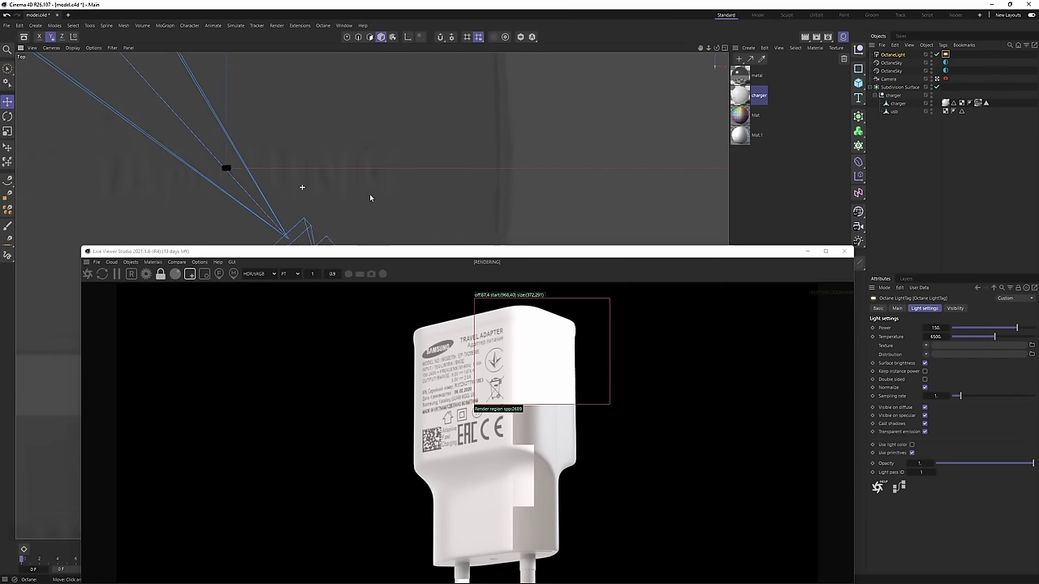
scroll(370, 198, down, 5)
drag(505, 116, 325, 202)
key(r)
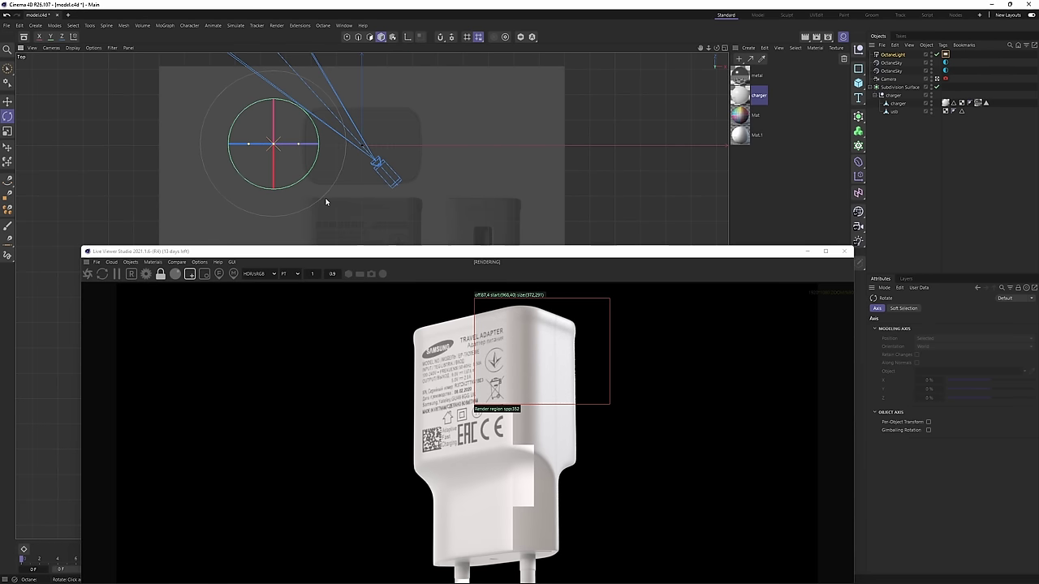
key(e)
key(r)
drag(307, 111, 306, 185)
key(e)
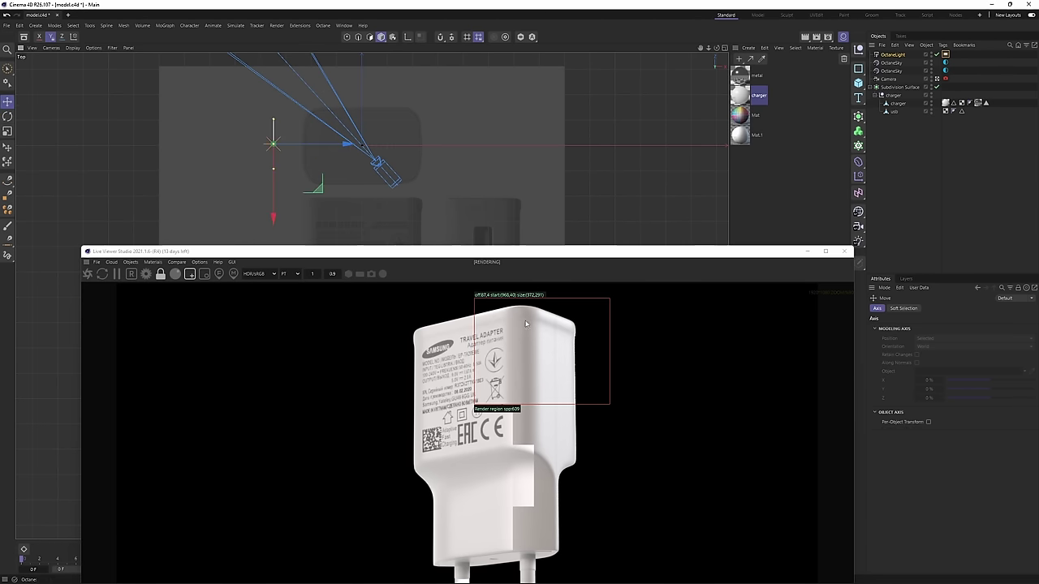
Re-render the charger's body and examine the shading on its label face and side under the moved light.
drag(400, 306, 478, 487)
drag(380, 324, 503, 581)
scroll(364, 329, down, 1)
drag(373, 312, 582, 558)
scroll(534, 429, up, 2)
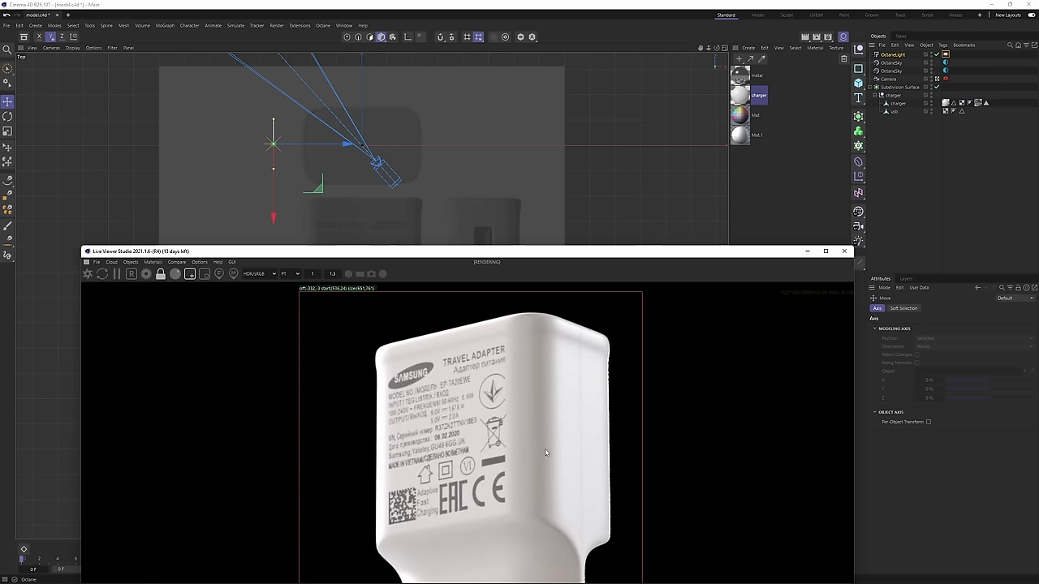
middle_drag(551, 437, 518, 361)
scroll(521, 378, down, 4)
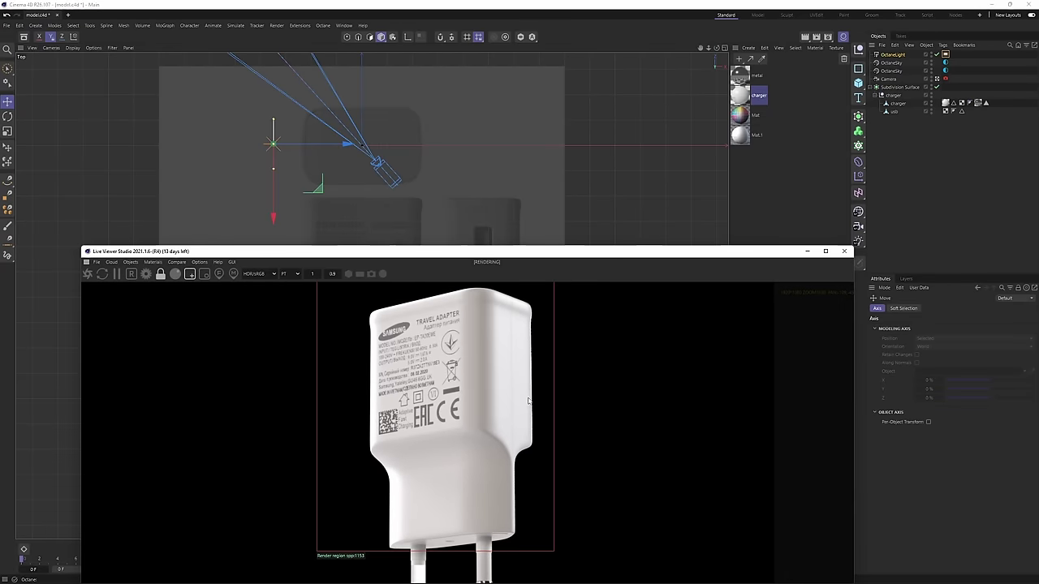
Re-render the charger's lower body and pins, followed by the full charger, to examine the lighting up close.
middle_drag(529, 415, 526, 345)
scroll(515, 381, down, 1)
mouse_move(393, 432)
mouse_down()
mouse_move(510, 548)
mouse_move(504, 542)
mouse_up()
scroll(467, 494, up, 3)
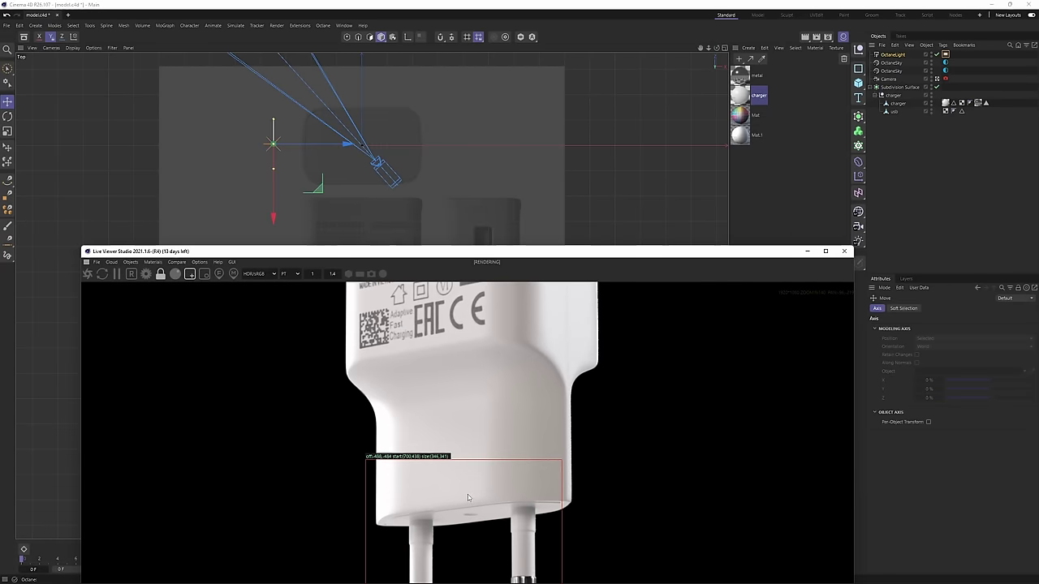
middle_drag(467, 495, 467, 409)
scroll(467, 409, down, 1)
scroll(469, 430, down, 3)
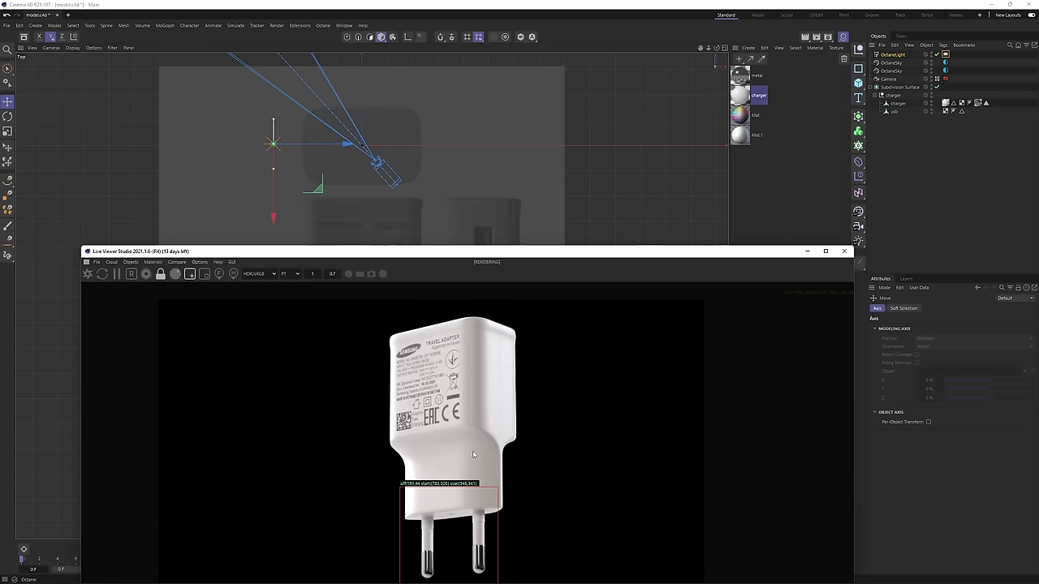
drag(388, 329, 504, 558)
scroll(469, 448, up, 2)
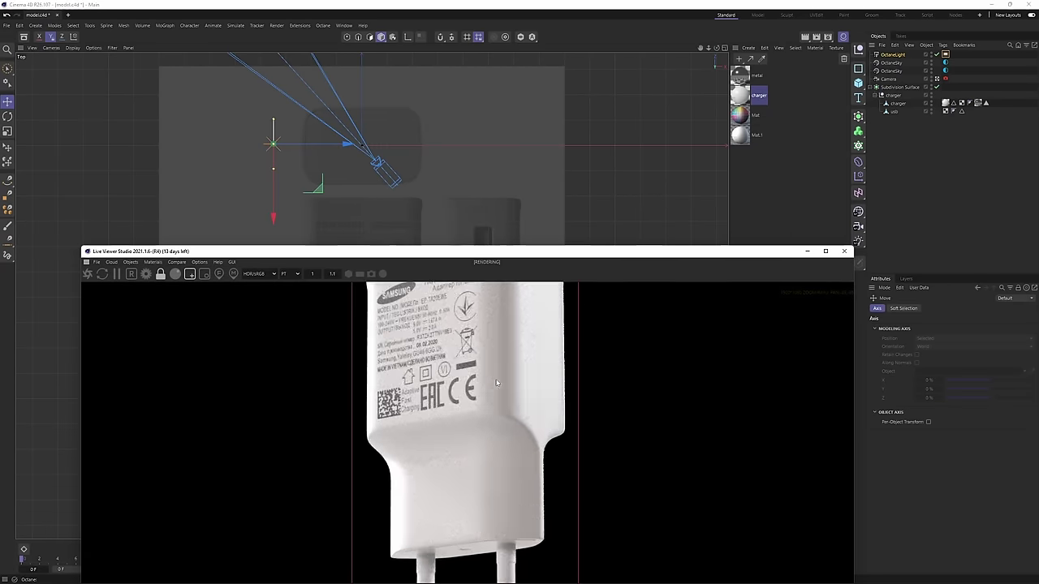
scroll(469, 448, down, 1)
Rotate the charger group to a heading of -372° so its USB port faces the camera.
click(893, 95)
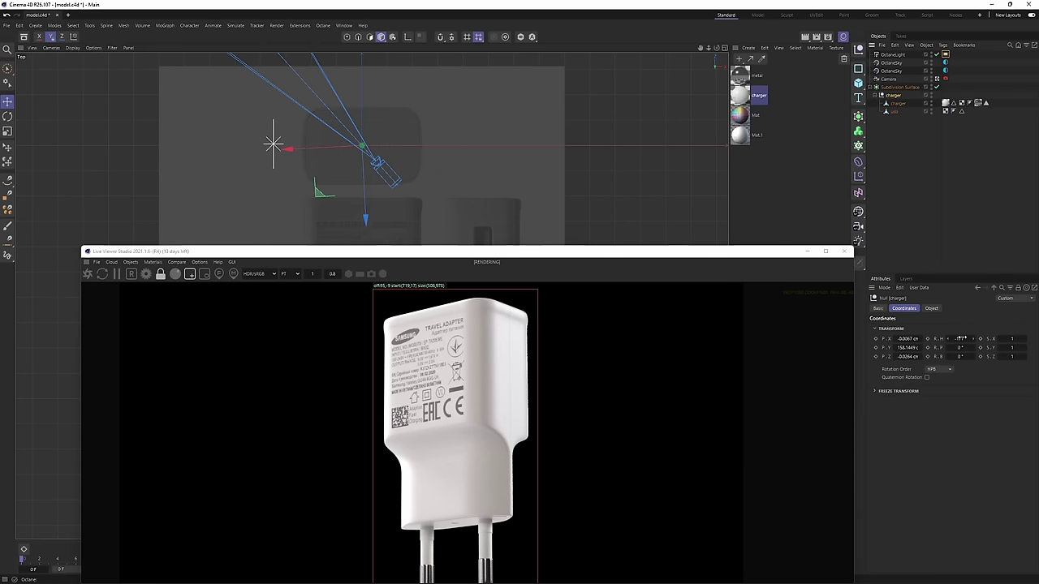
drag(962, 339, 910, 339)
drag(960, 338, 929, 338)
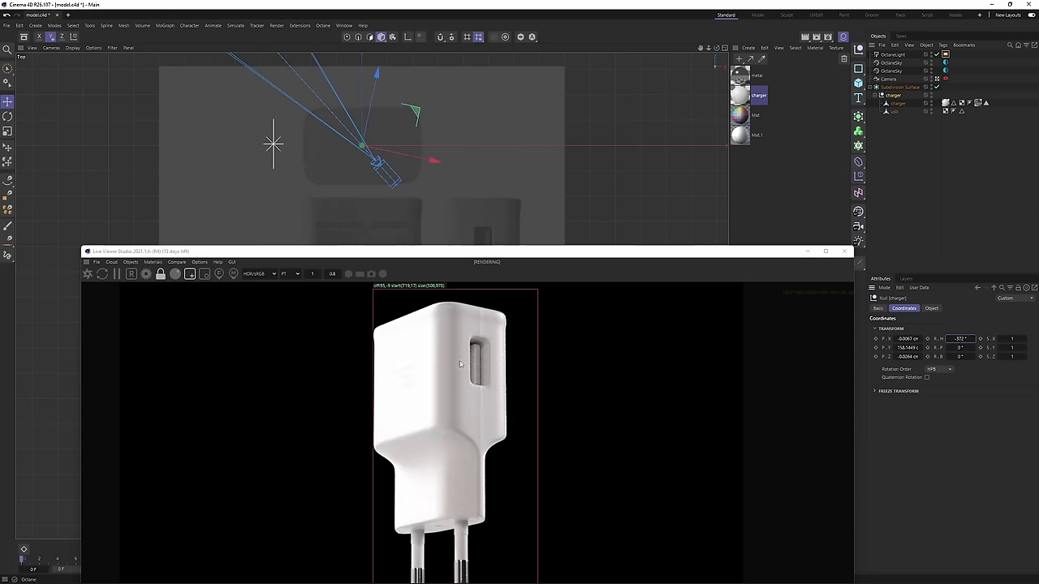
Pause the live render, leave the scene camera and bring the USB port into close view.
drag(527, 252, 751, 207)
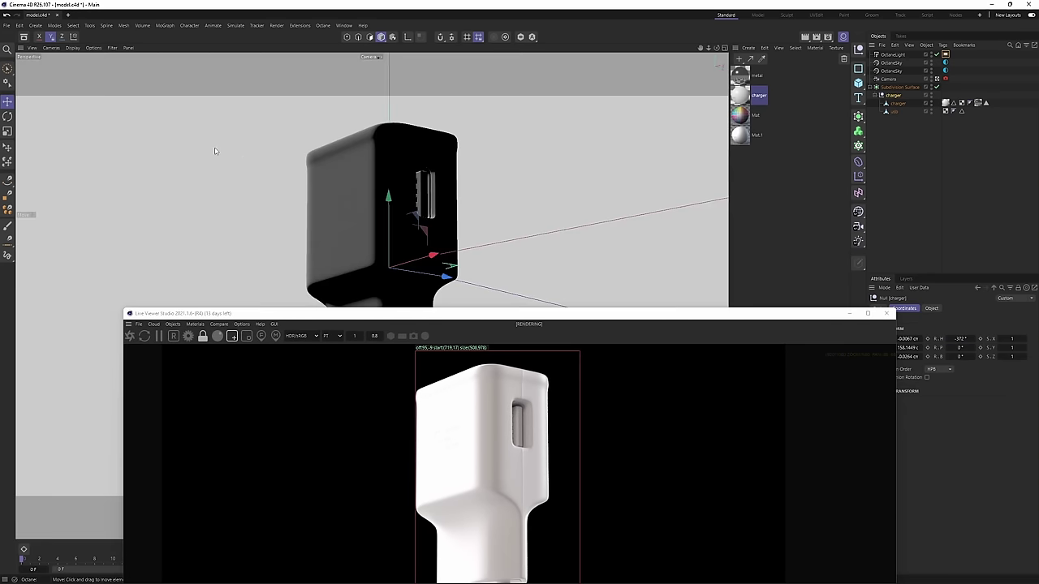
click(160, 336)
drag(235, 317, 243, 312)
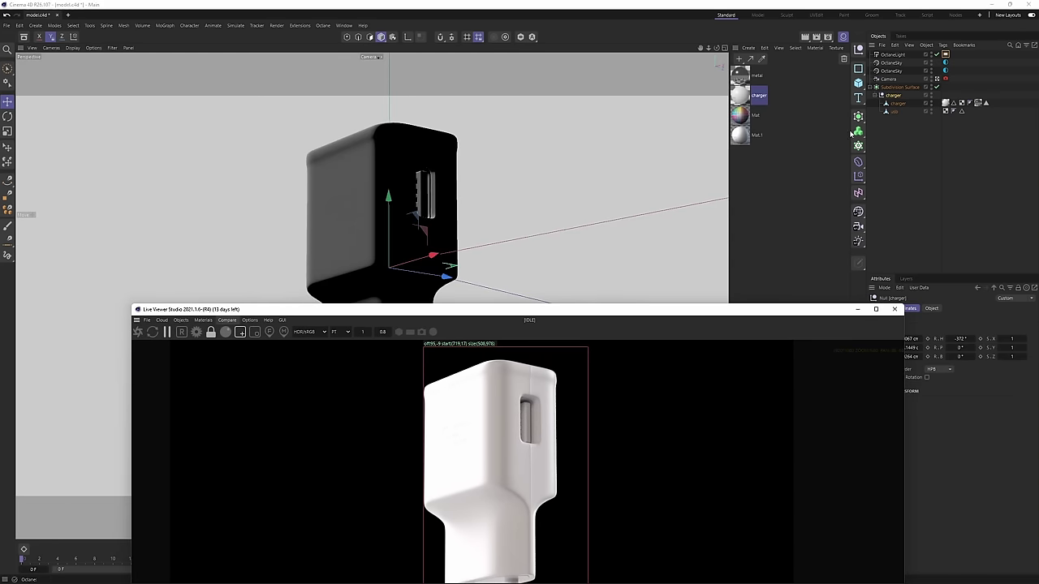
click(936, 79)
alt+drag(445, 181, 456, 144)
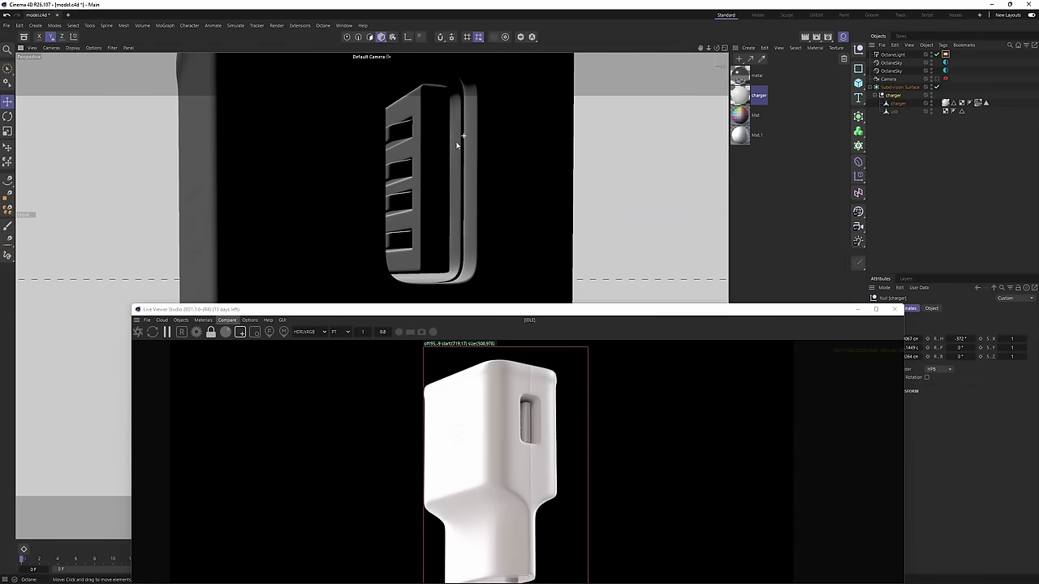
Select the usb object's outer shell and its four contact polygon groups, and apply the metal material to them.
click(894, 111)
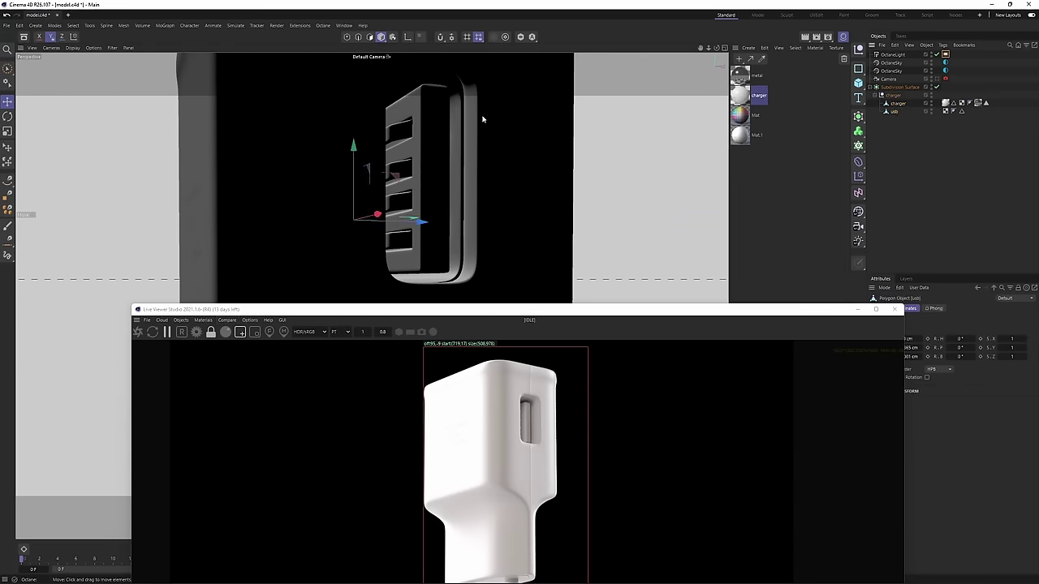
key(Return)
alt+drag(464, 152, 461, 161)
double_click(462, 163)
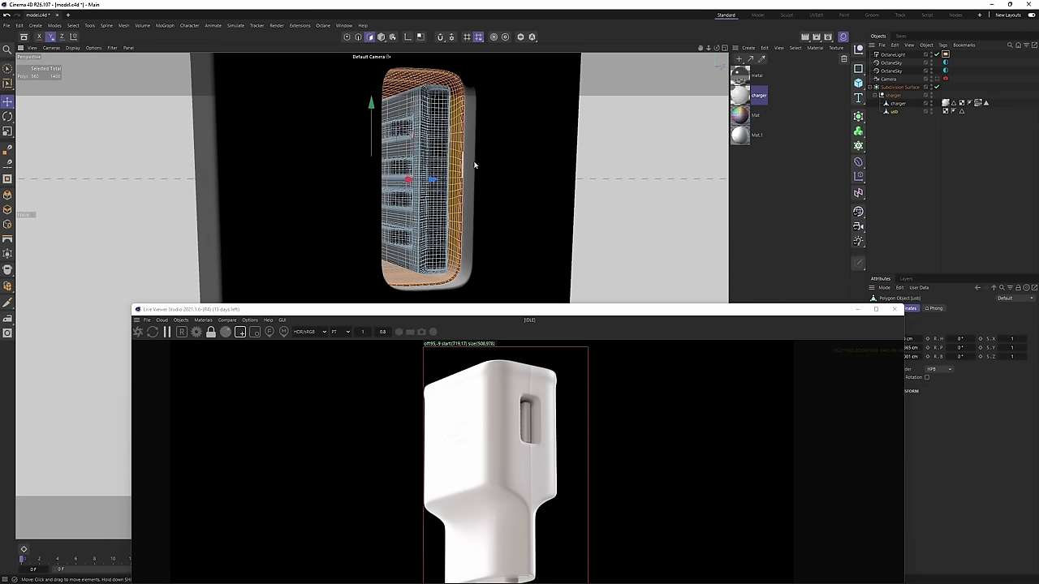
click(400, 132)
shift+click(399, 167)
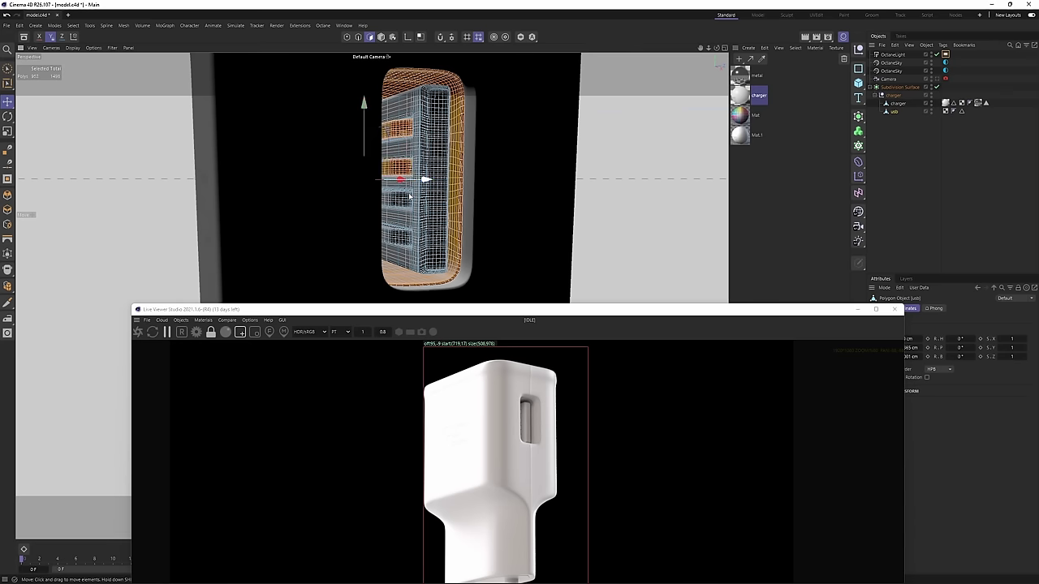
shift+click(402, 240)
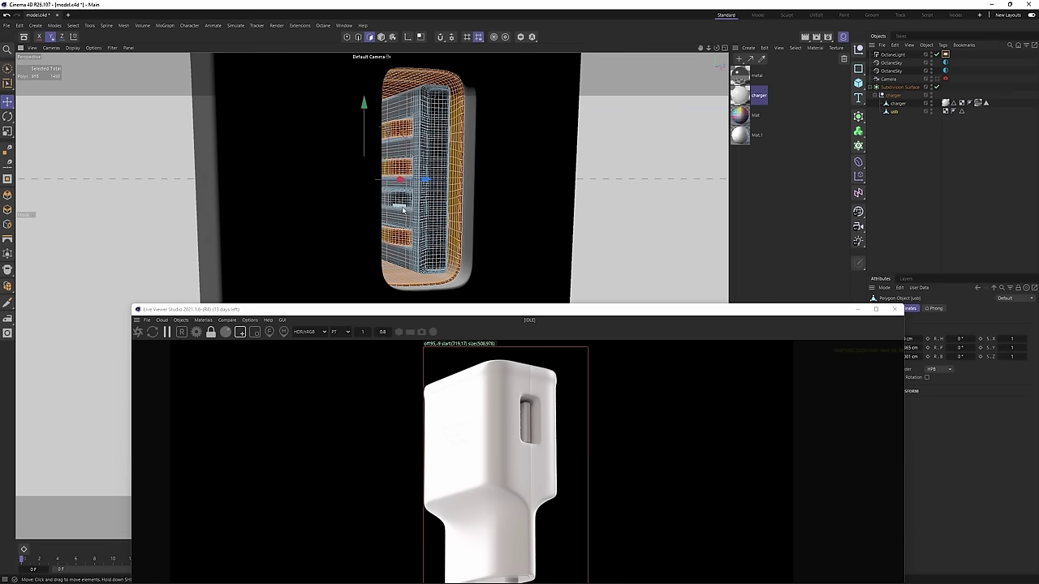
shift+click(403, 208)
right_click(743, 75)
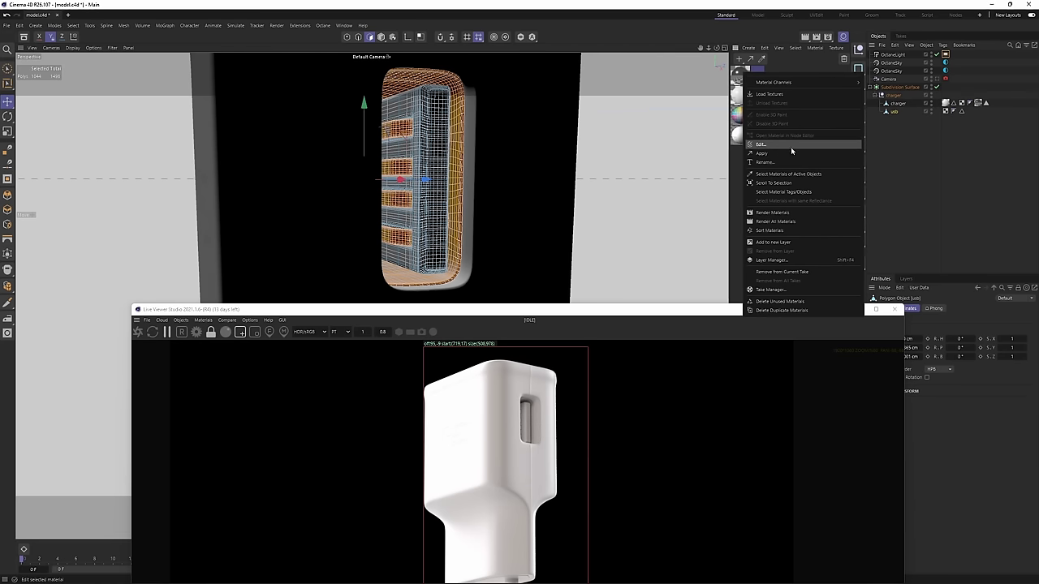
click(790, 153)
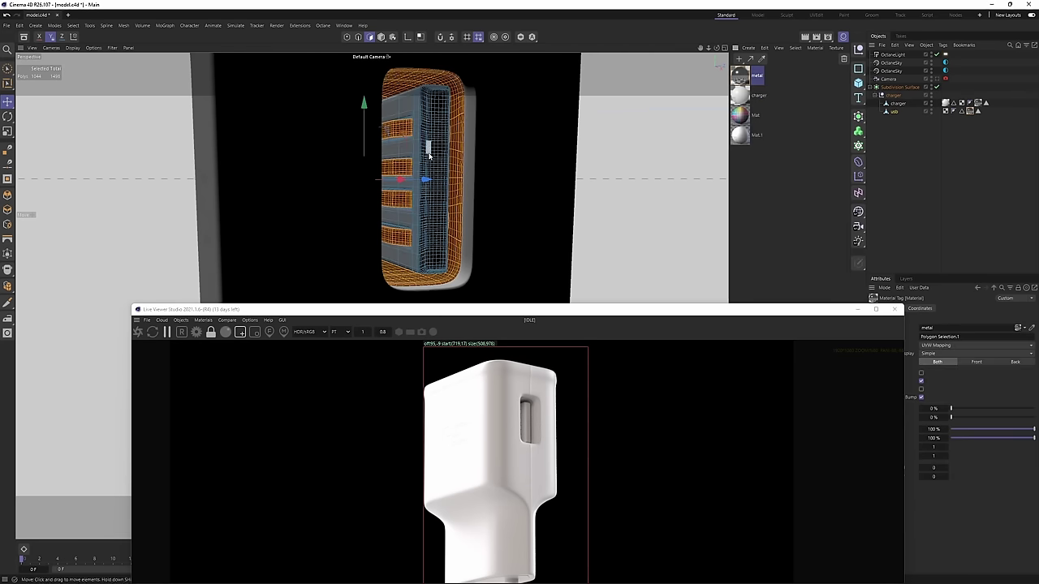
Invert the polygon selection to the USB port's inner block and apply the charger material to it.
key(u)
key(i)
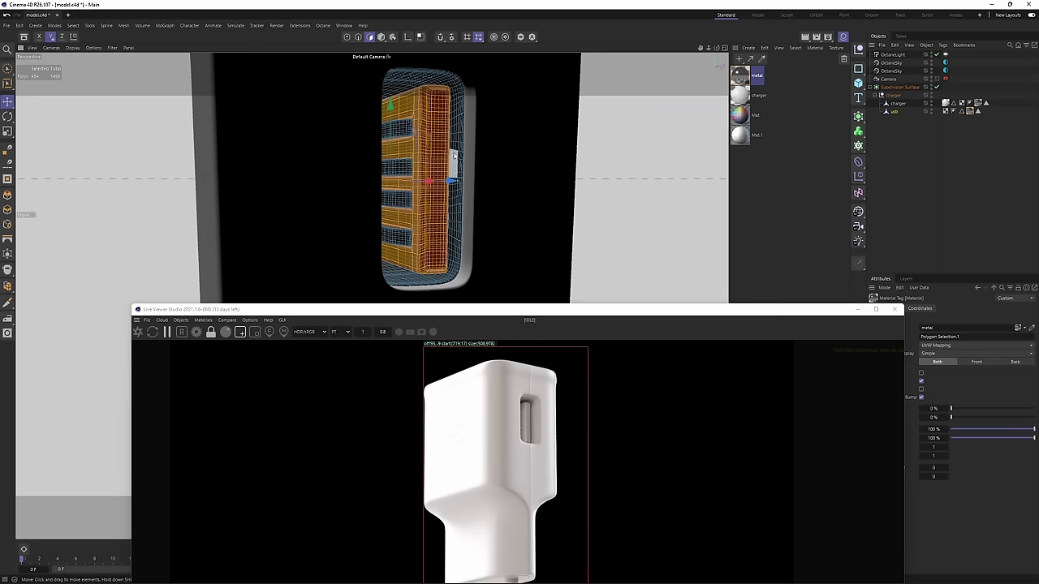
alt+middle_drag(455, 135, 459, 145)
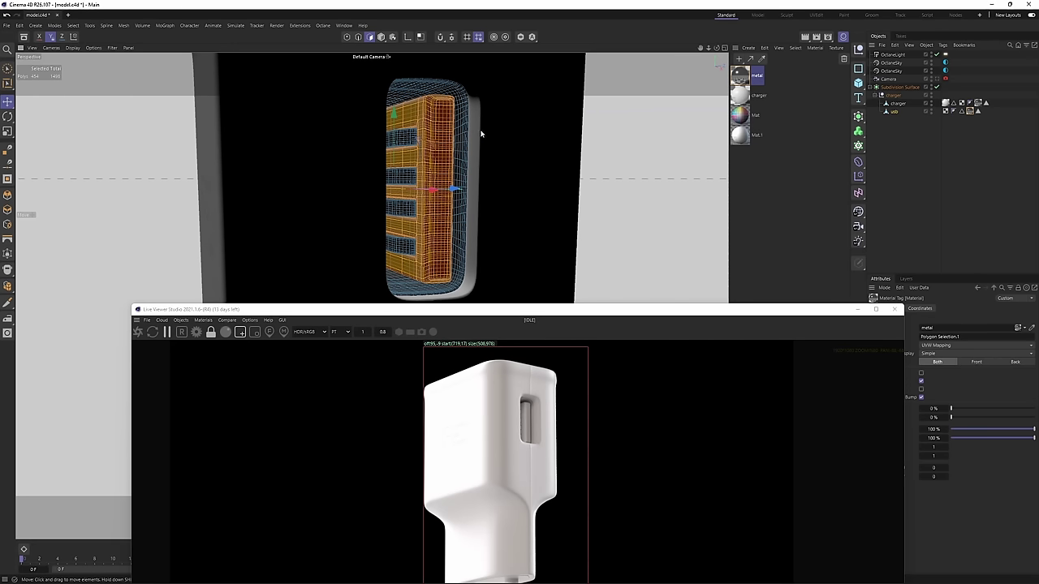
right_click(745, 99)
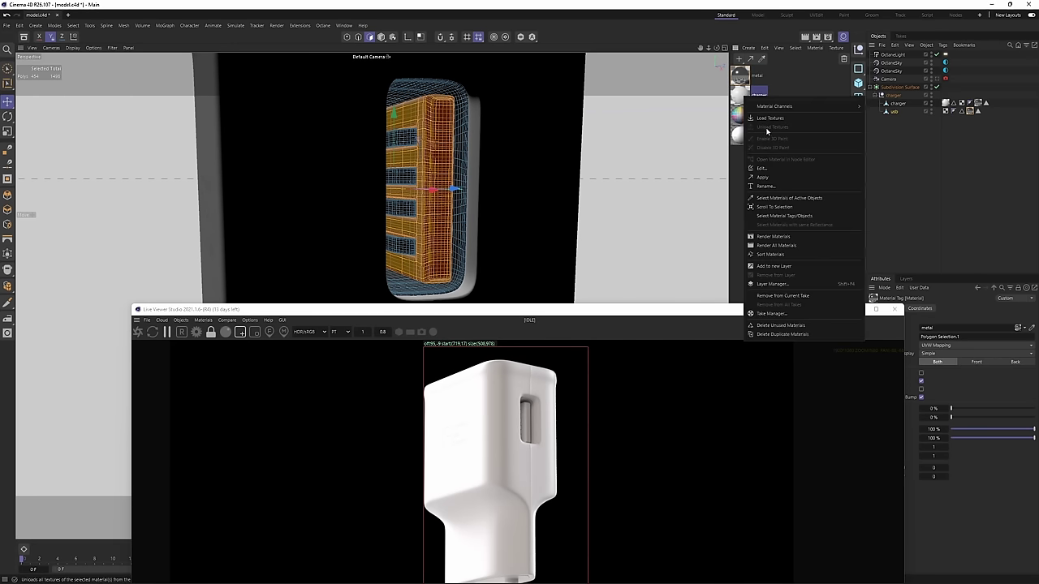
click(770, 180)
Leave polygon editing, deselect the usb object, return to the scene camera and render the charger with the new port materials.
key(Return)
click(944, 168)
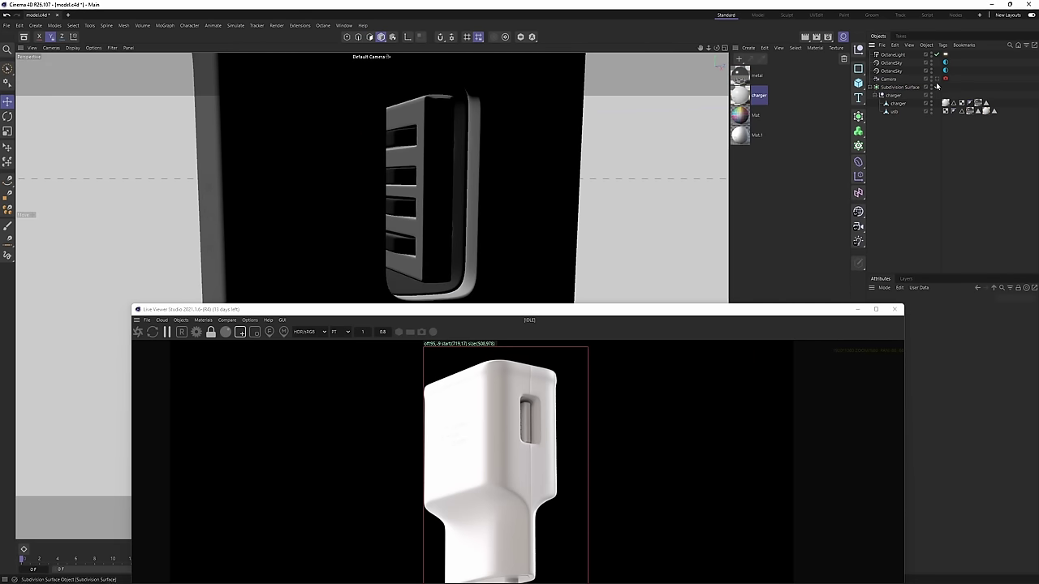
click(936, 79)
drag(557, 315, 557, 215)
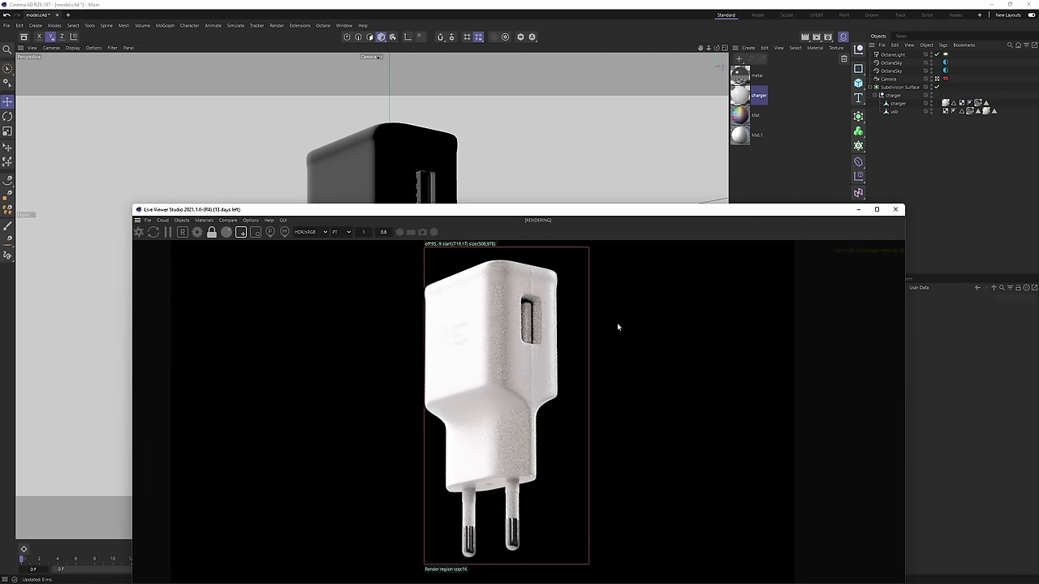
Rotate the charger group to a heading of -447° so the USB port and the printed label face the camera.
click(895, 103)
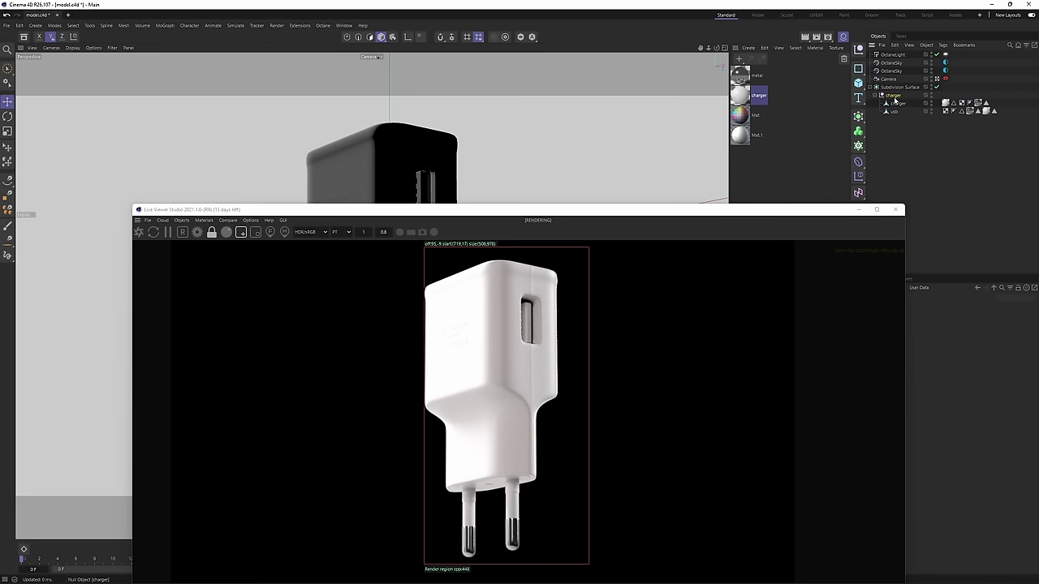
drag(951, 338, 958, 339)
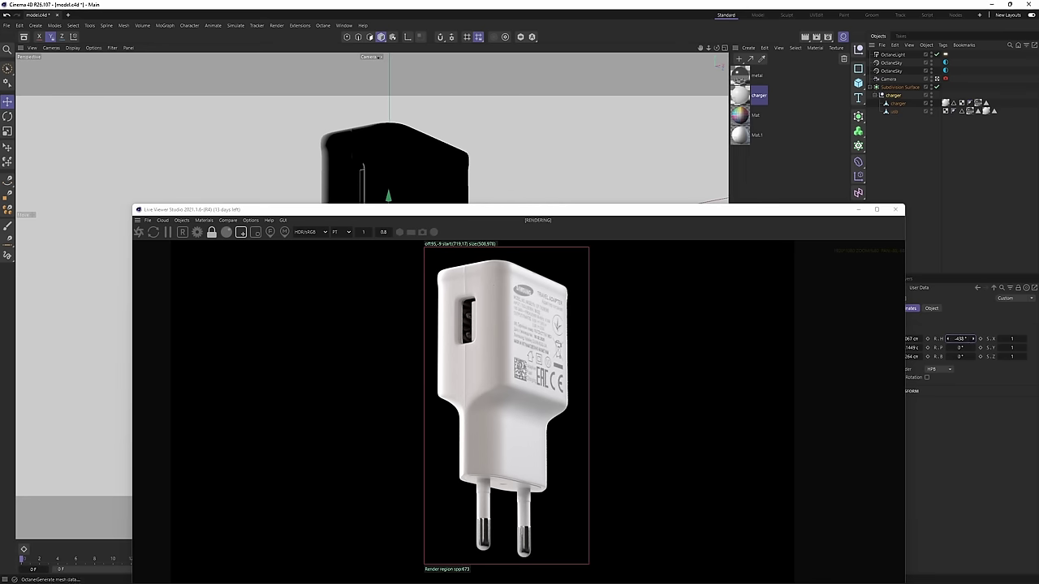
drag(958, 338, 965, 338)
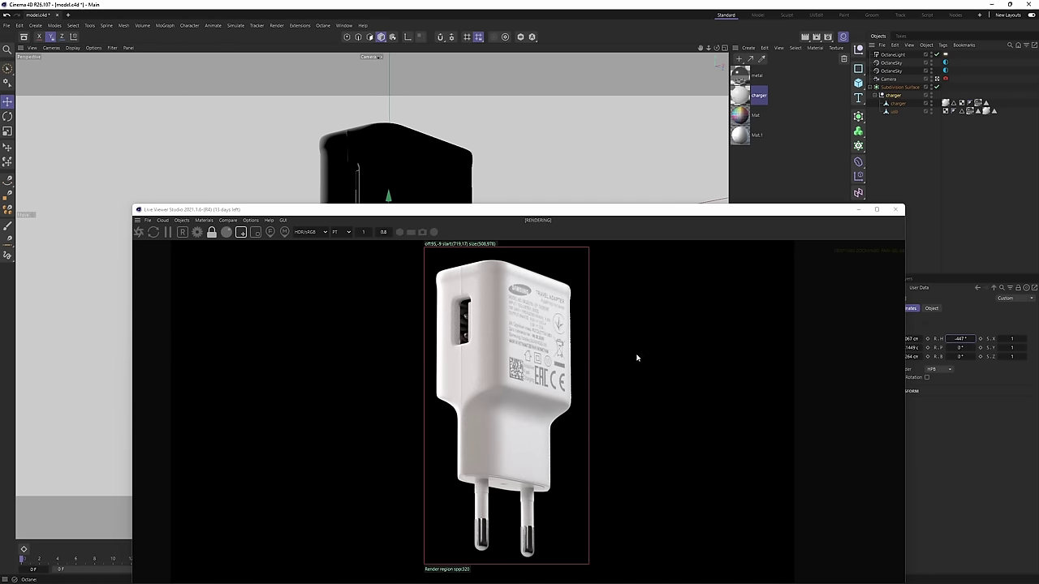
click(554, 327)
scroll(545, 355, up, 3)
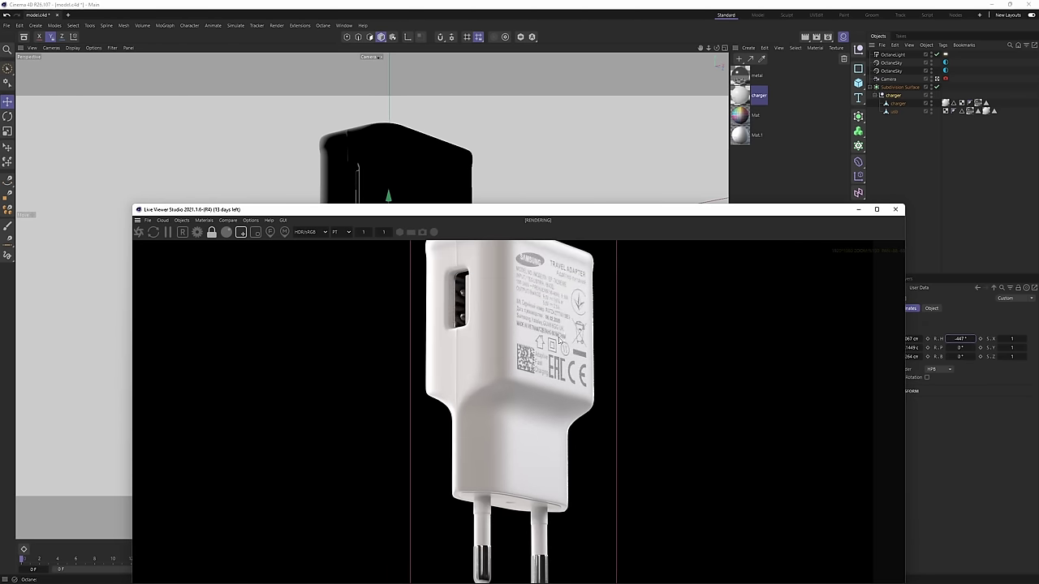
scroll(543, 347, up, 4)
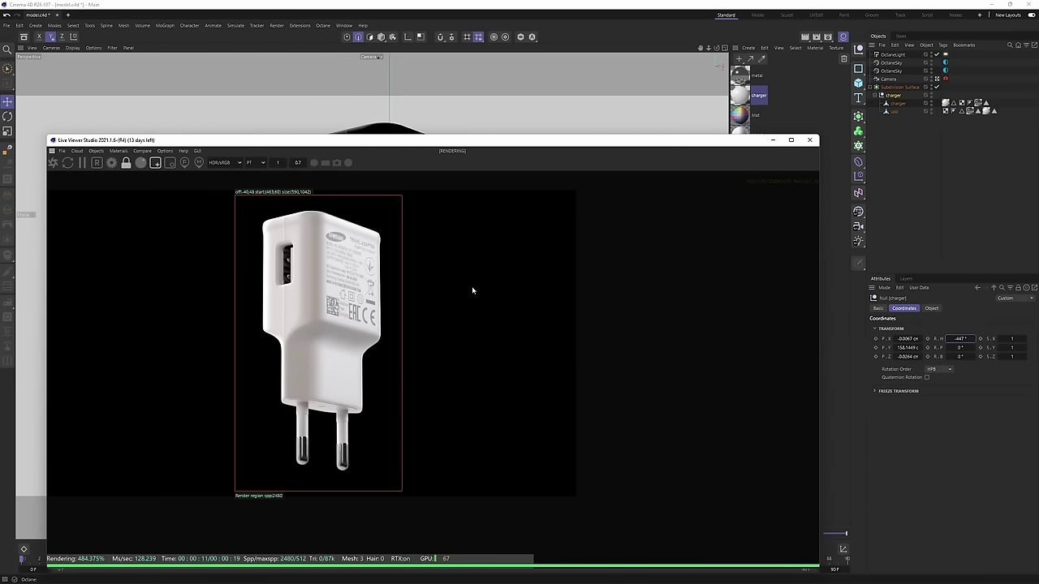
Replace the image texture in the upper OctaneSky's environment tag with an RGB spectrum texture.
click(945, 62)
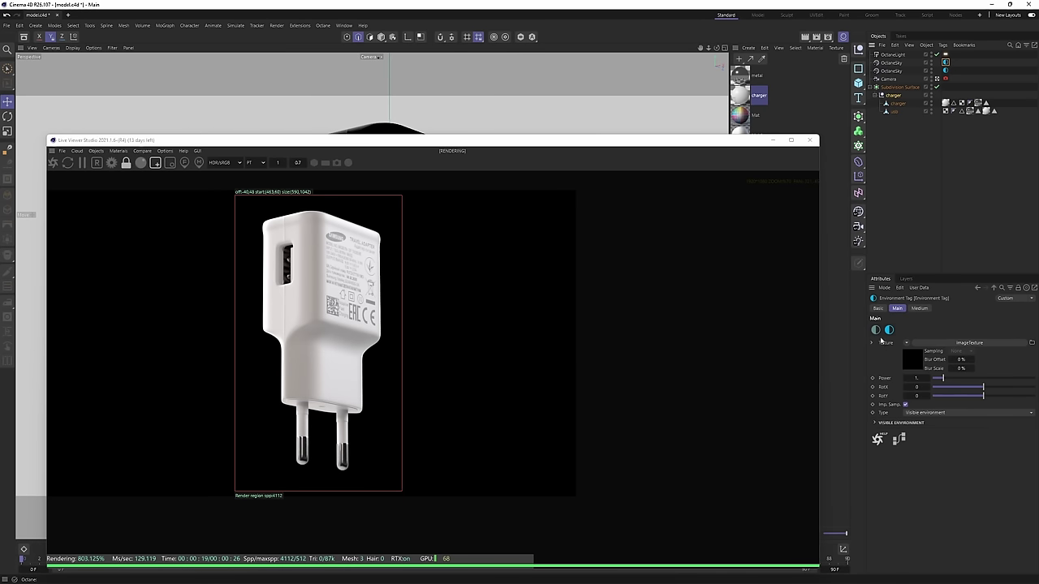
click(877, 332)
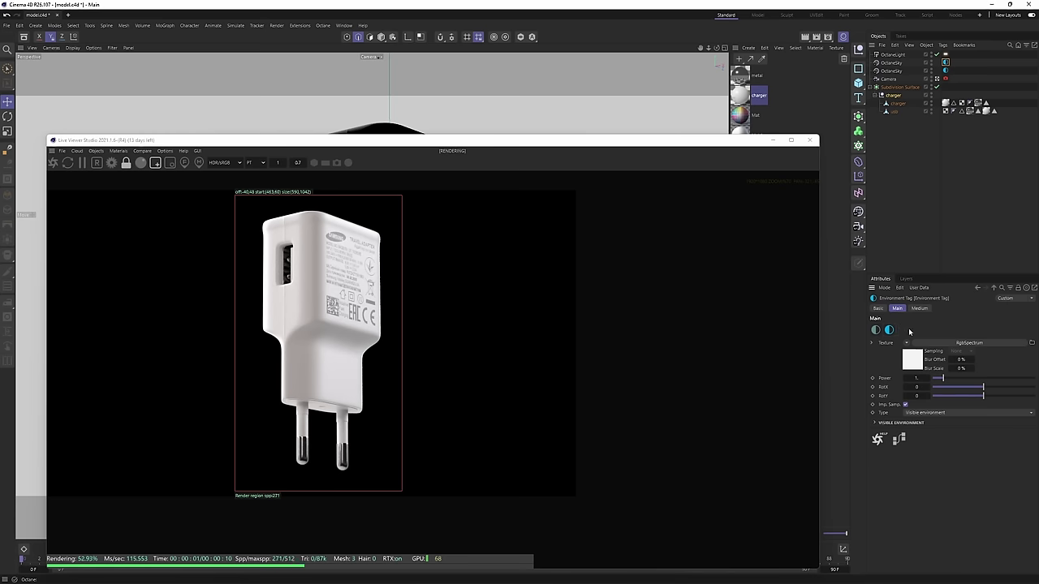
key(ctrl+z)
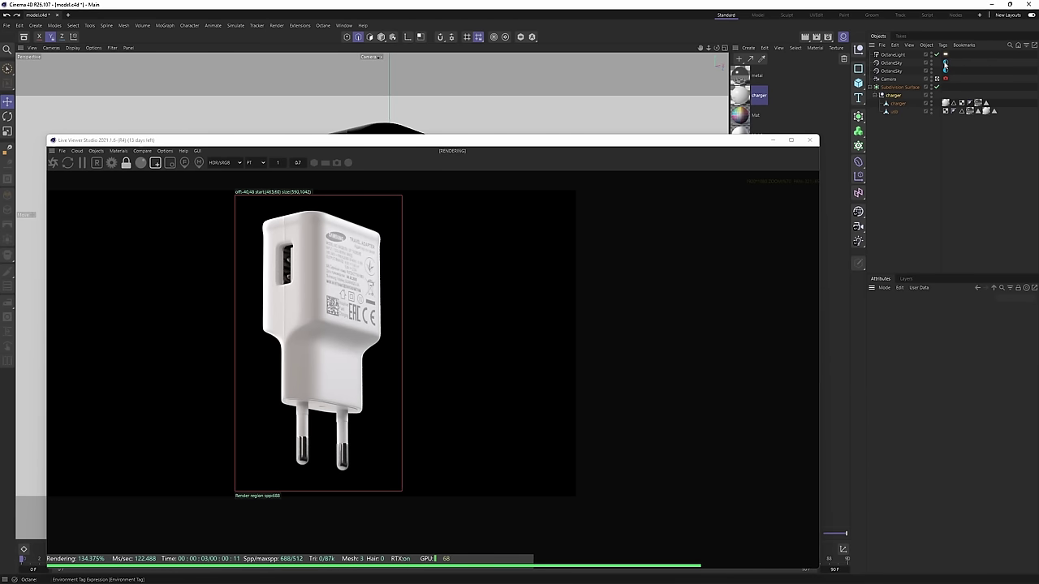
click(944, 63)
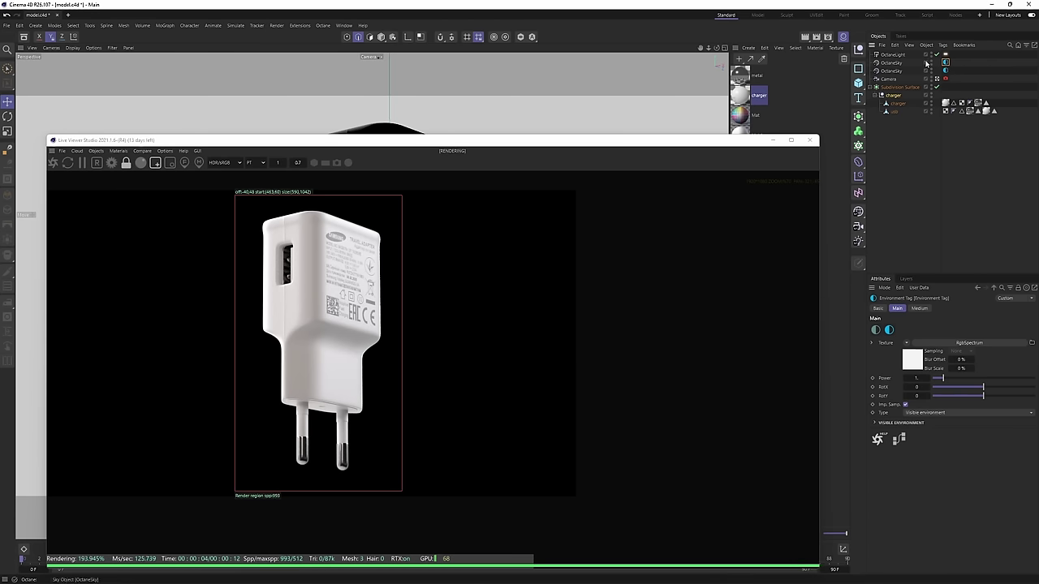
Rename the upper OctaneSky object as background and the lower one as HDRI.
click(893, 63)
double_click(893, 64)
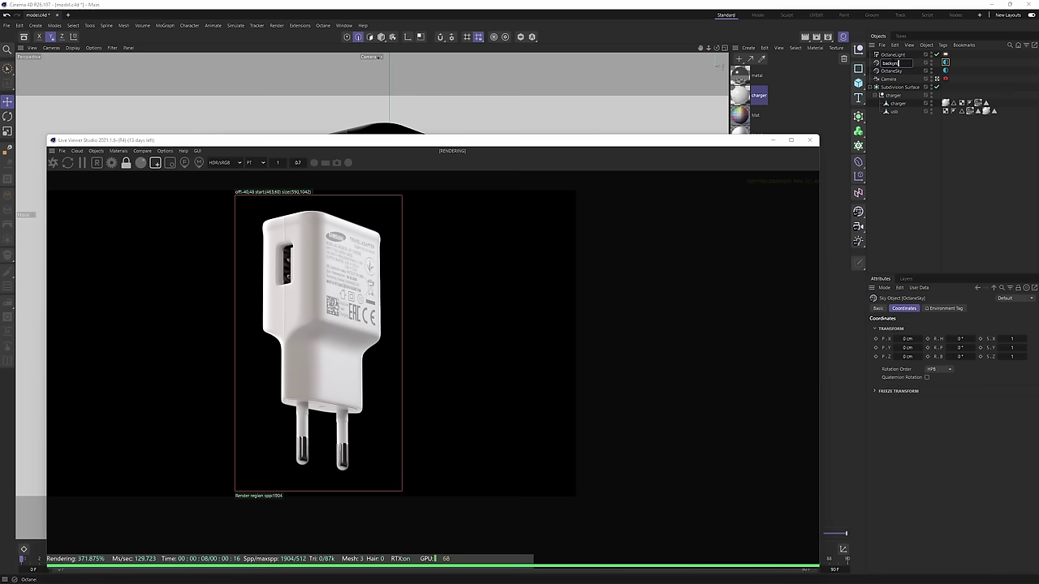
key(Tab)
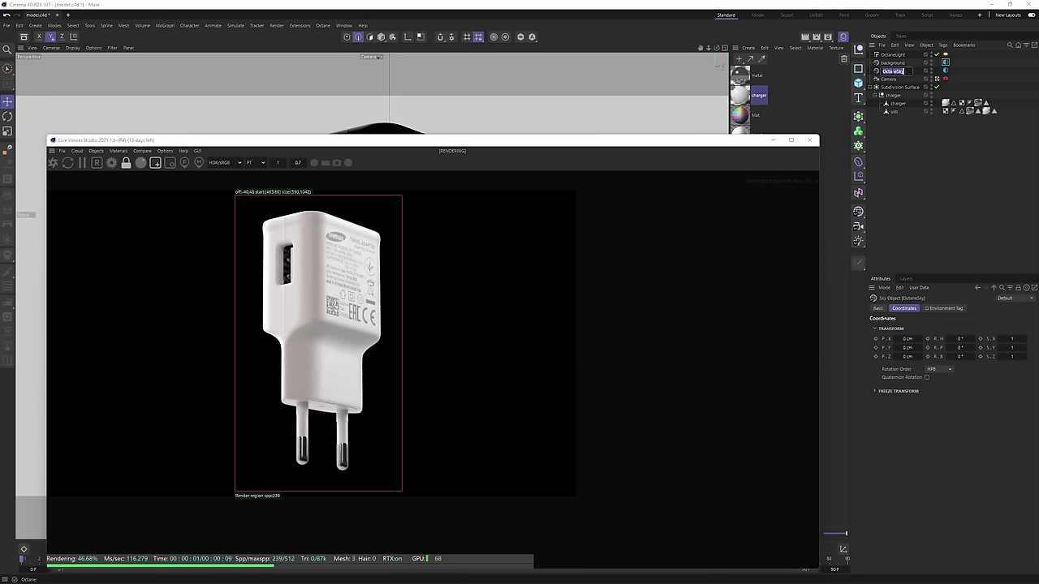
text(HDRI)
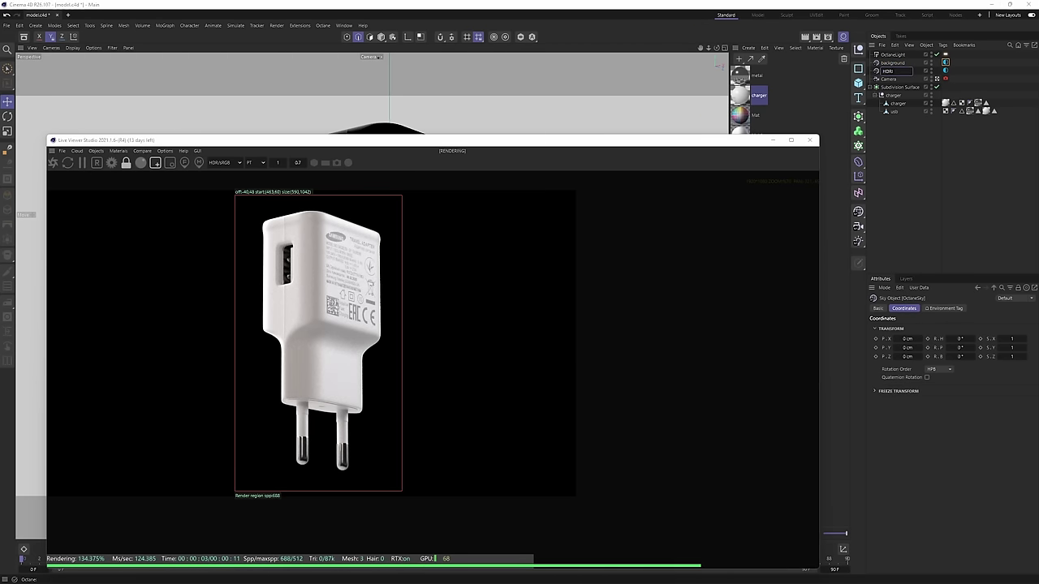
Set the background sky's RGB spectrum color to light grey, RGB 220, and inspect the rendered charger against it.
click(945, 62)
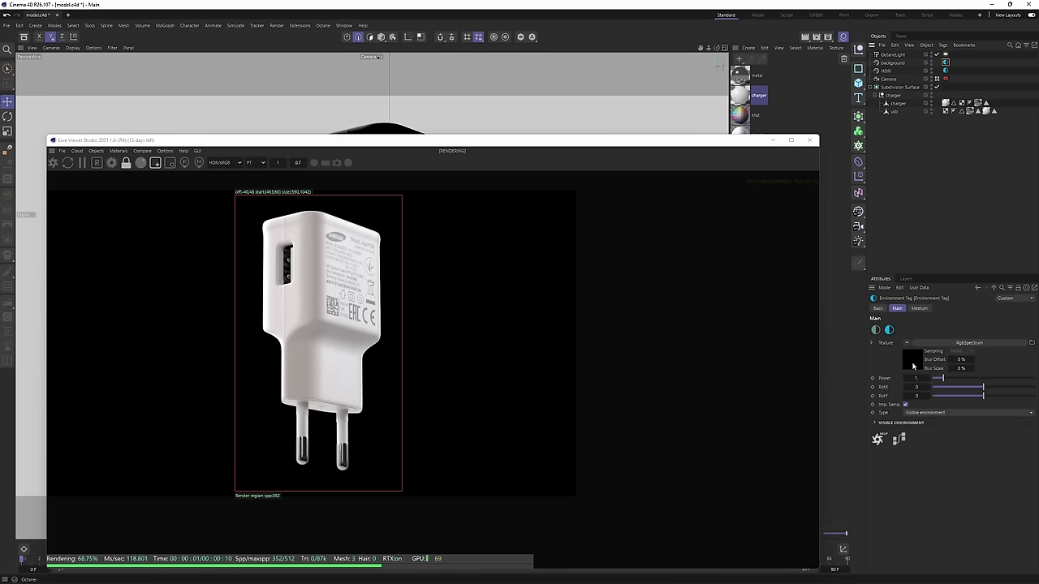
click(914, 363)
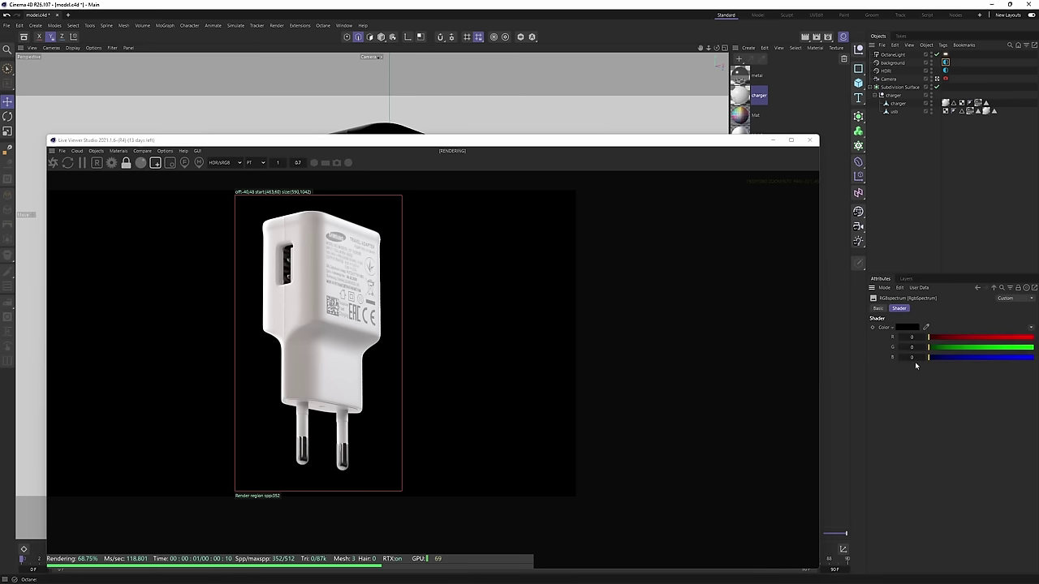
click(905, 327)
click(827, 376)
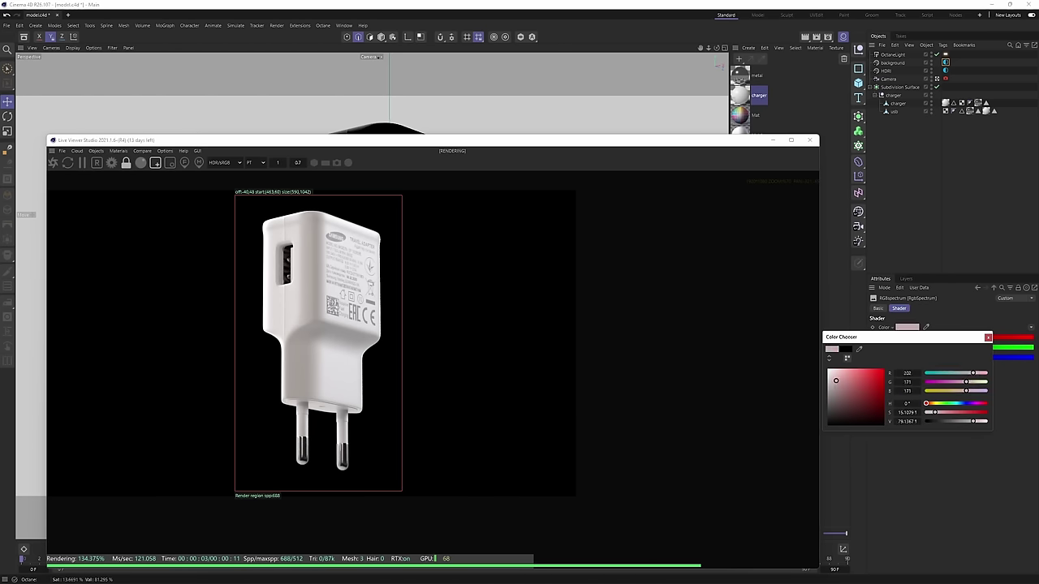
click(827, 377)
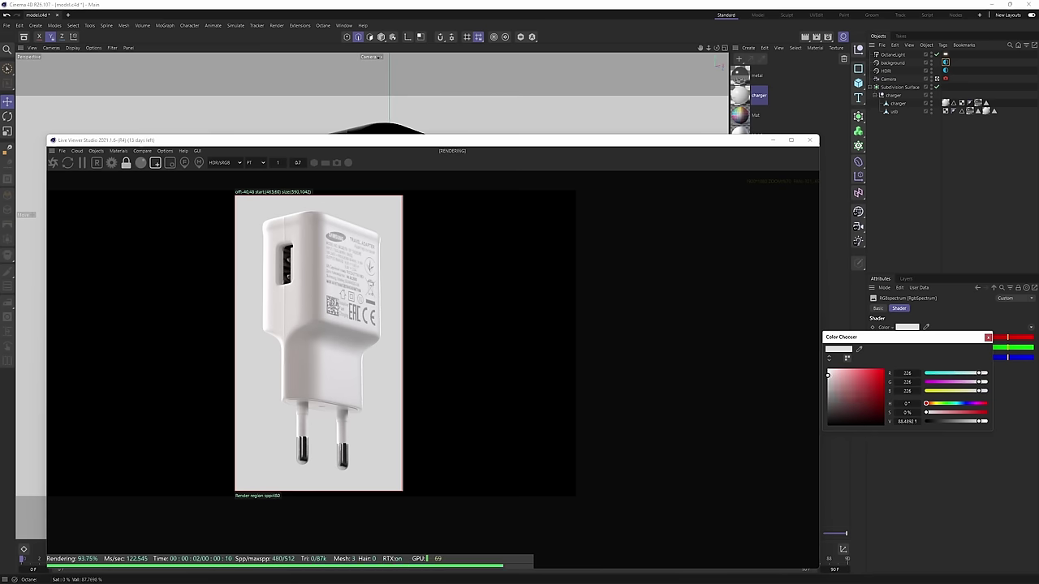
click(827, 375)
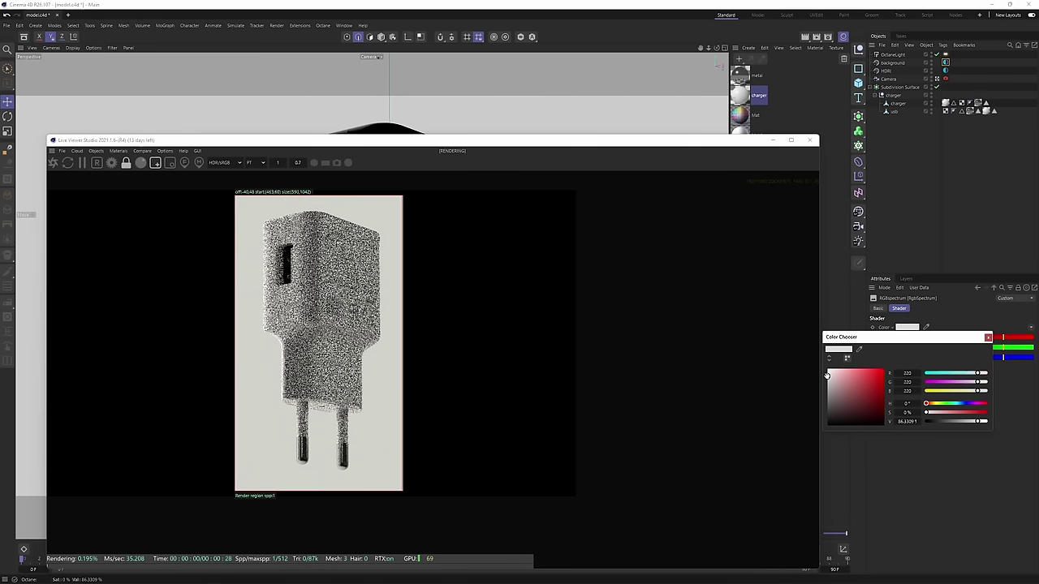
click(987, 338)
drag(376, 143, 379, 114)
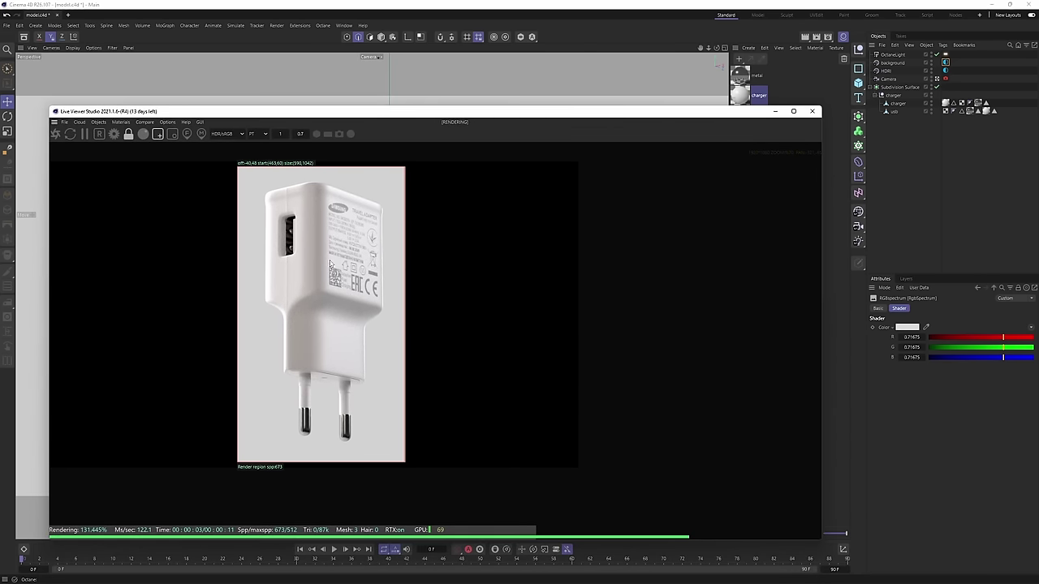
scroll(329, 263, up, 4)
scroll(330, 262, down, 2)
middle_drag(357, 258, 367, 282)
scroll(371, 260, up, 1)
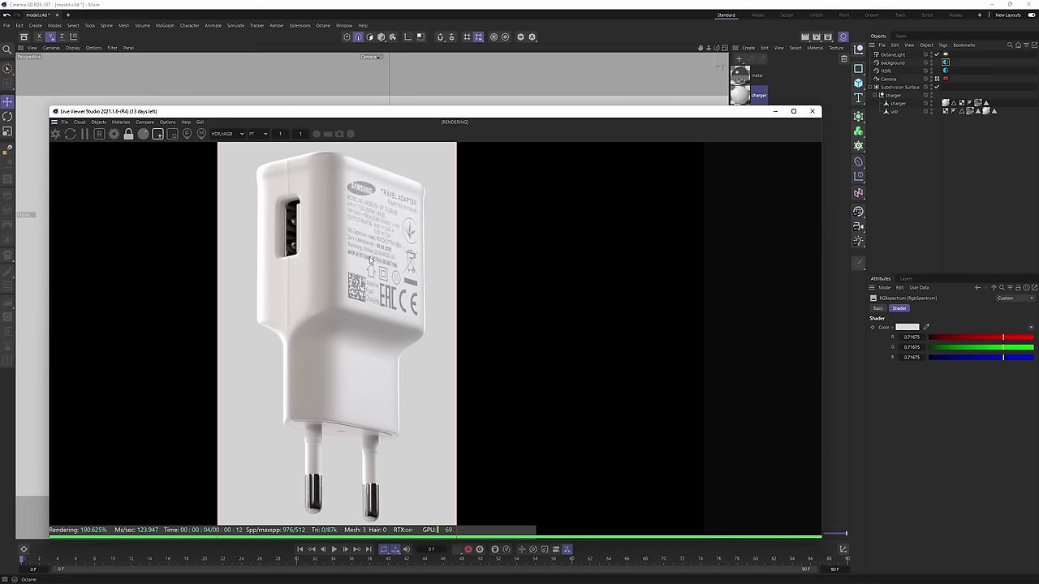
scroll(407, 213, down, 1)
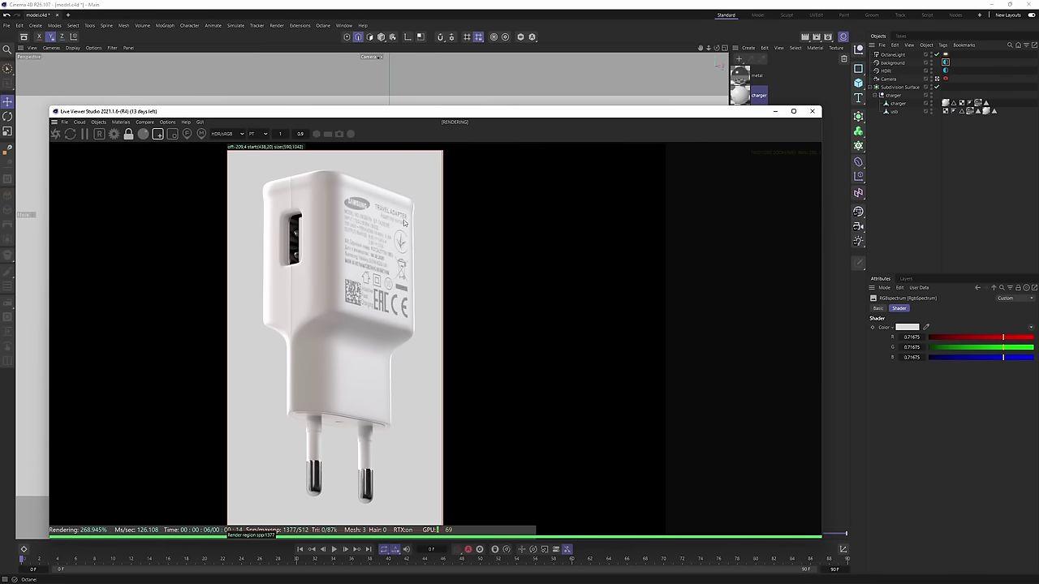
Try rotating the HDRI environment to a RotX of about -0.21 and restore RotX to 0.
click(945, 71)
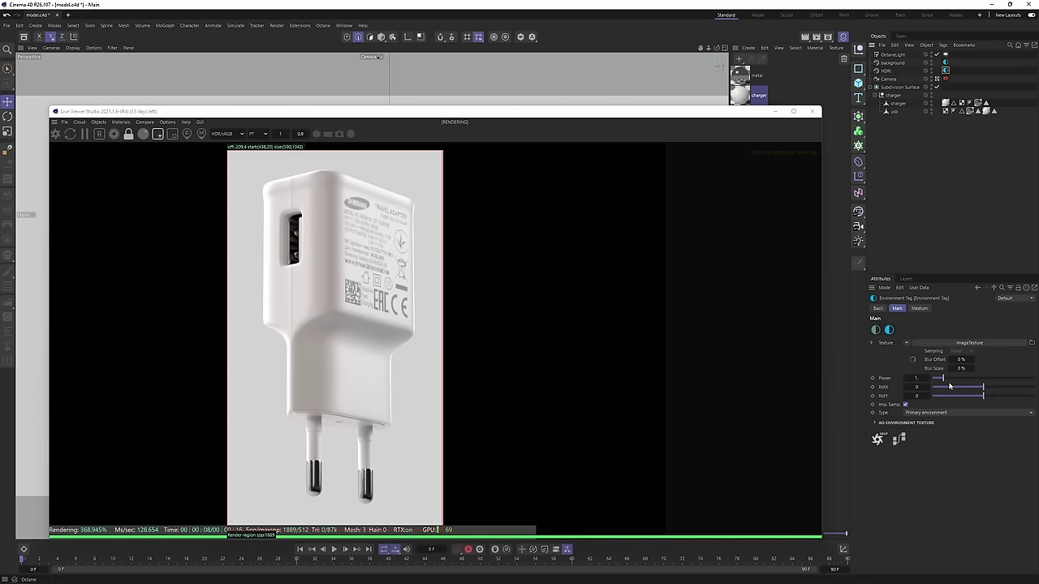
drag(983, 387, 973, 390)
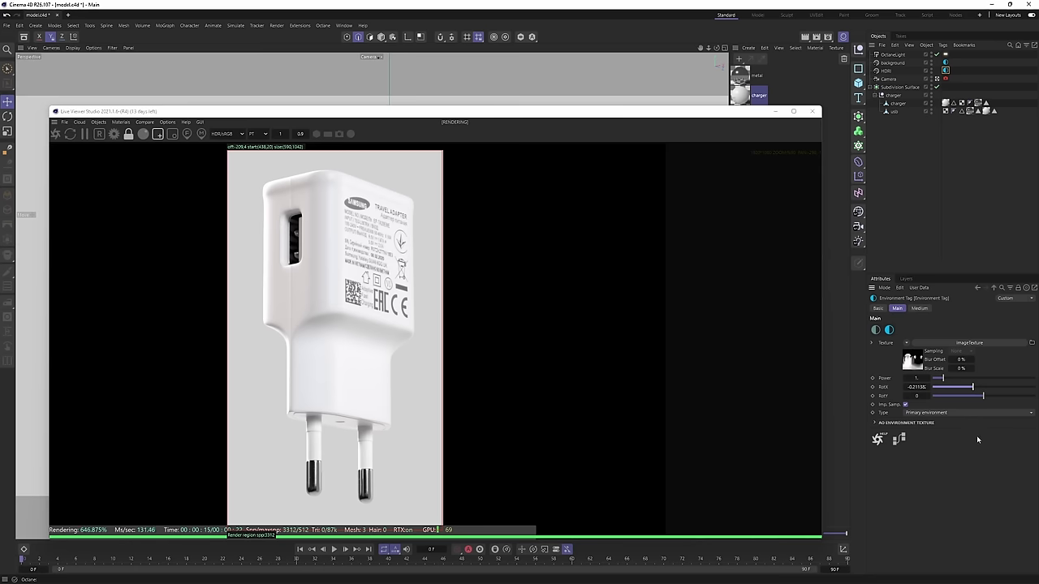
key(ctrl+z)
key(ctrl+z)
key(ctrl+z)
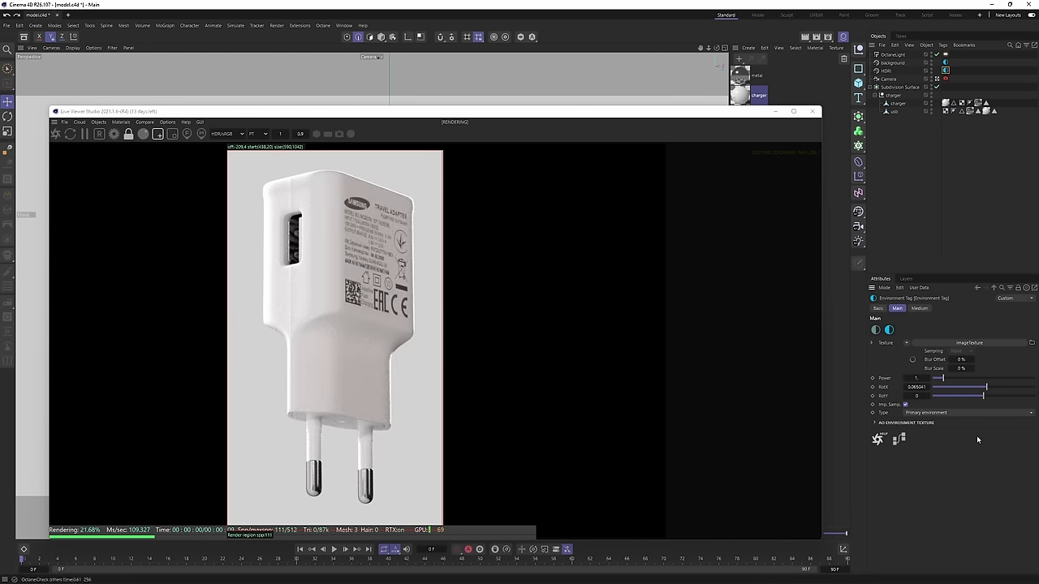
right_click(928, 388)
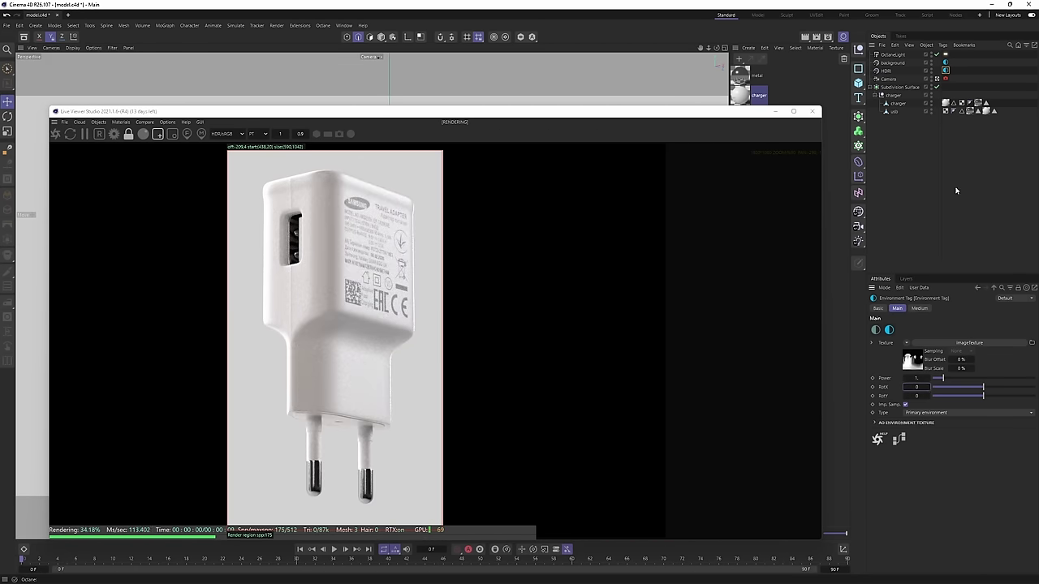
Set the background sky's RGB spectrum color to near-black, RGB 15, and redraw a wider render region around the charger.
click(945, 62)
click(916, 368)
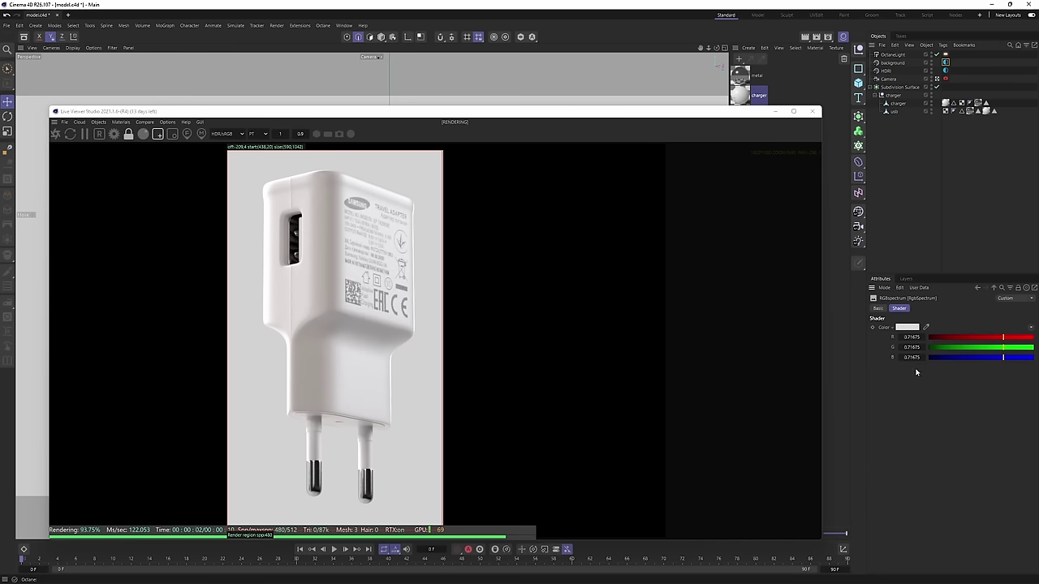
click(908, 328)
drag(832, 413, 828, 421)
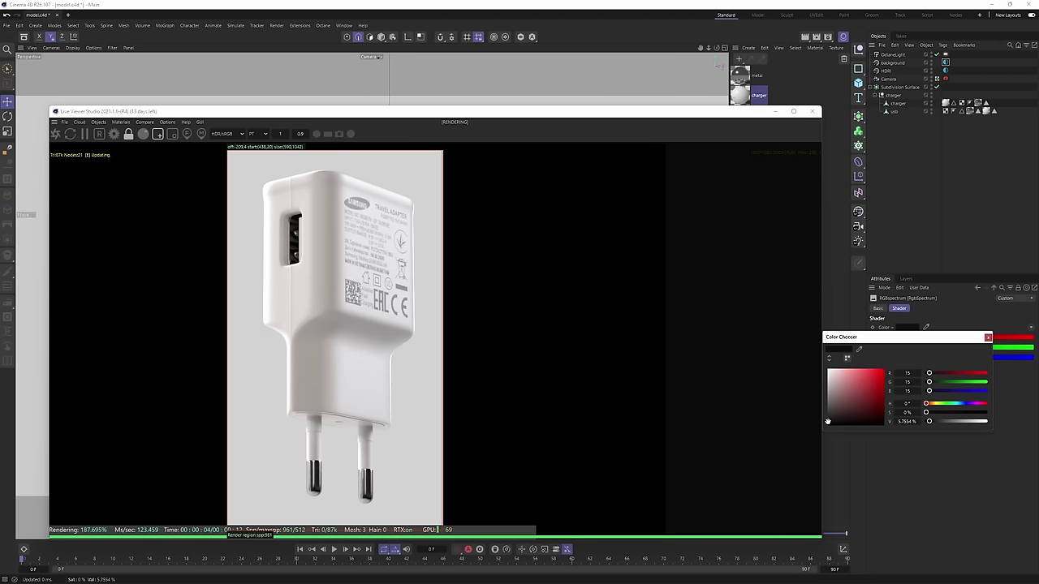
click(988, 337)
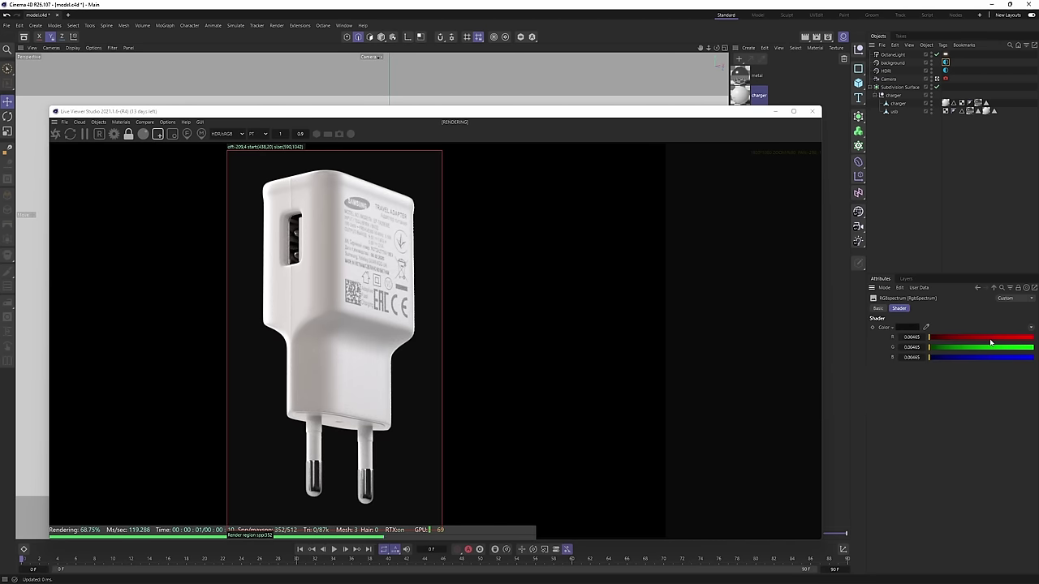
drag(187, 169, 478, 512)
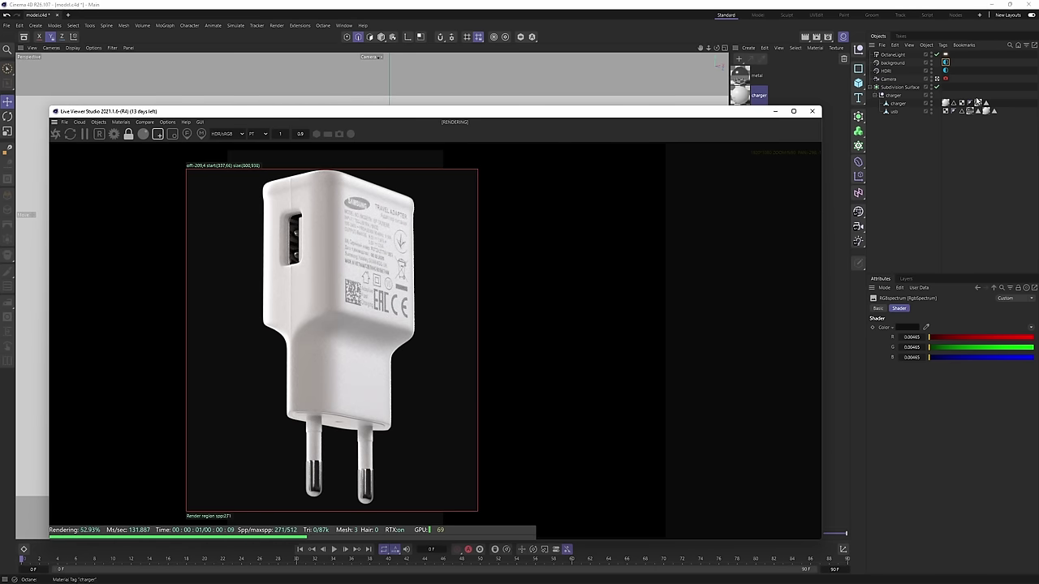
Enable post processing in the camera's Octane tag and set the bloom power to about 3.55.
click(946, 78)
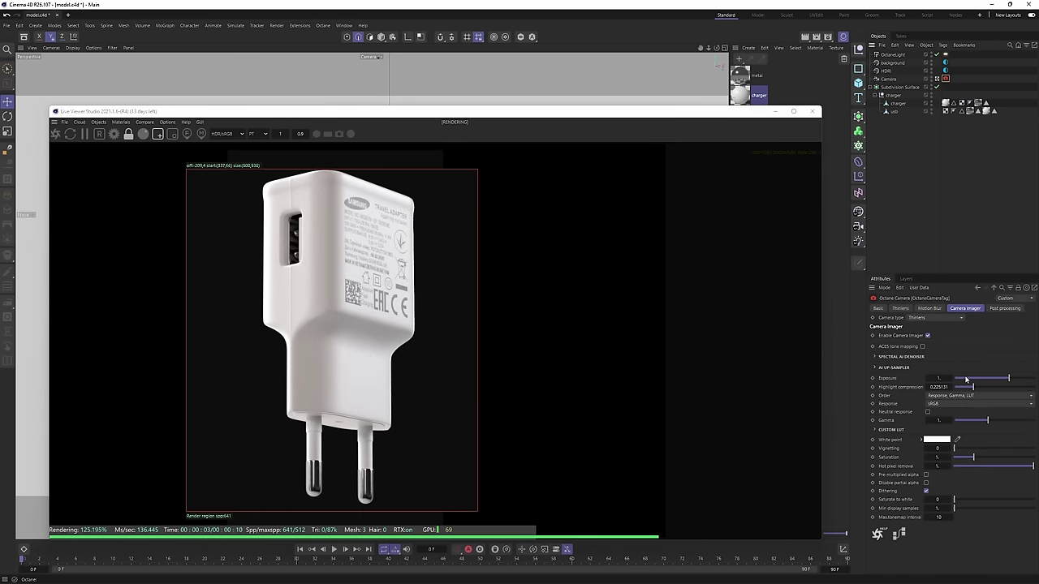
click(993, 311)
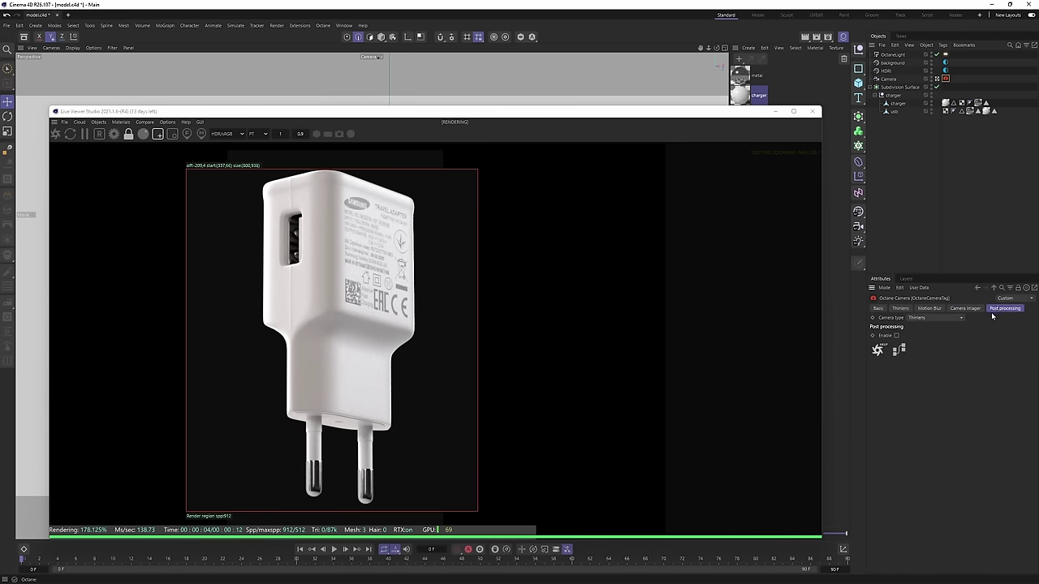
click(895, 335)
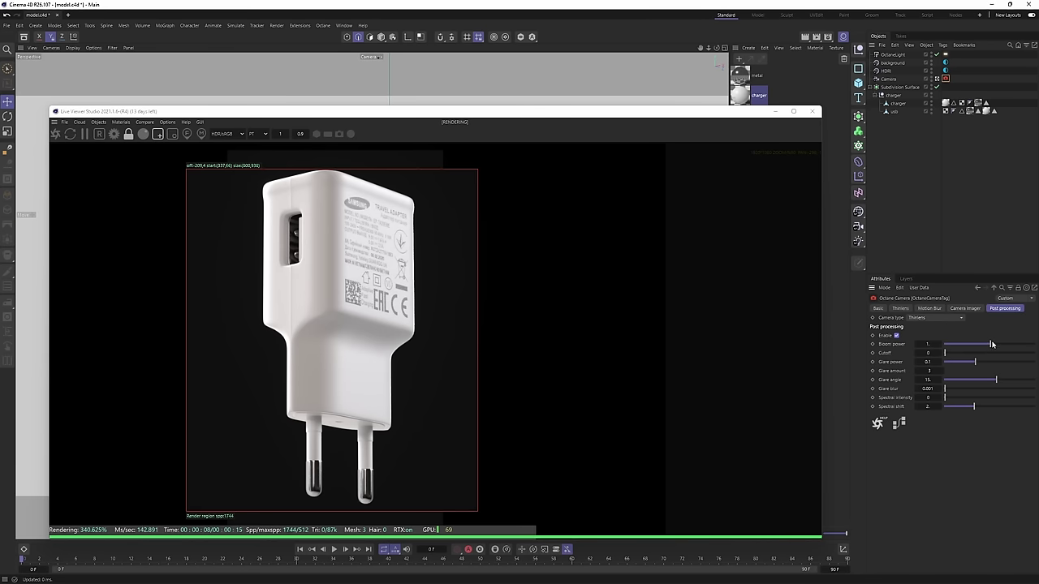
drag(991, 344, 998, 344)
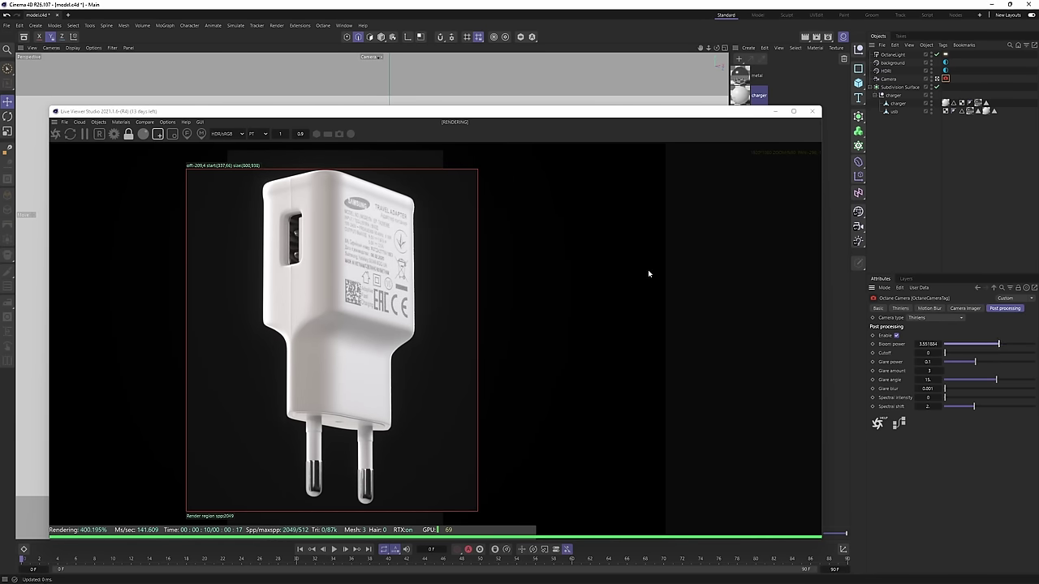
Set the camera's glare power to about 0.28 and inspect the glow on the rendered charger.
scroll(322, 245, up, 3)
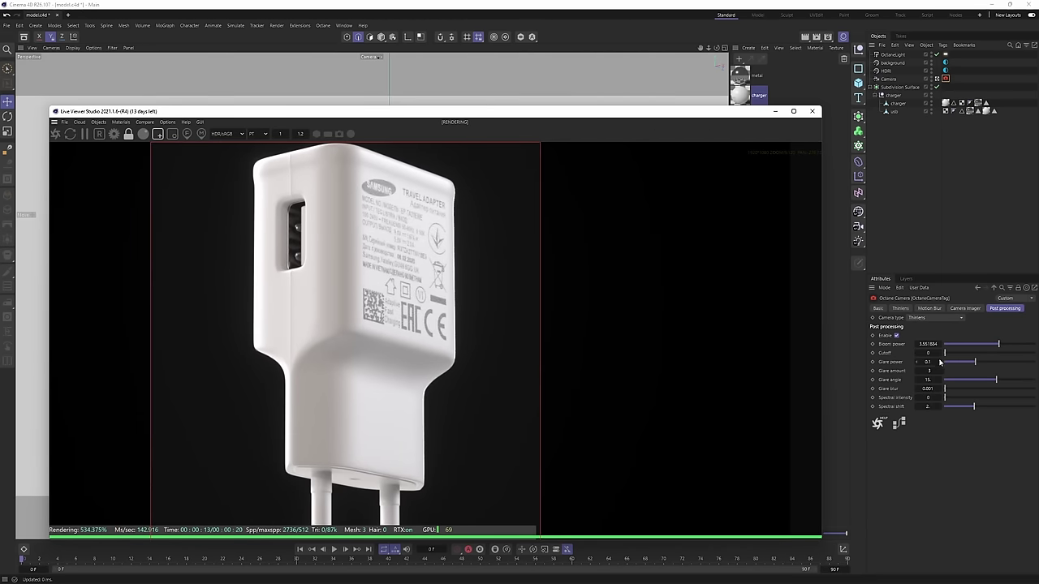
drag(978, 362, 981, 362)
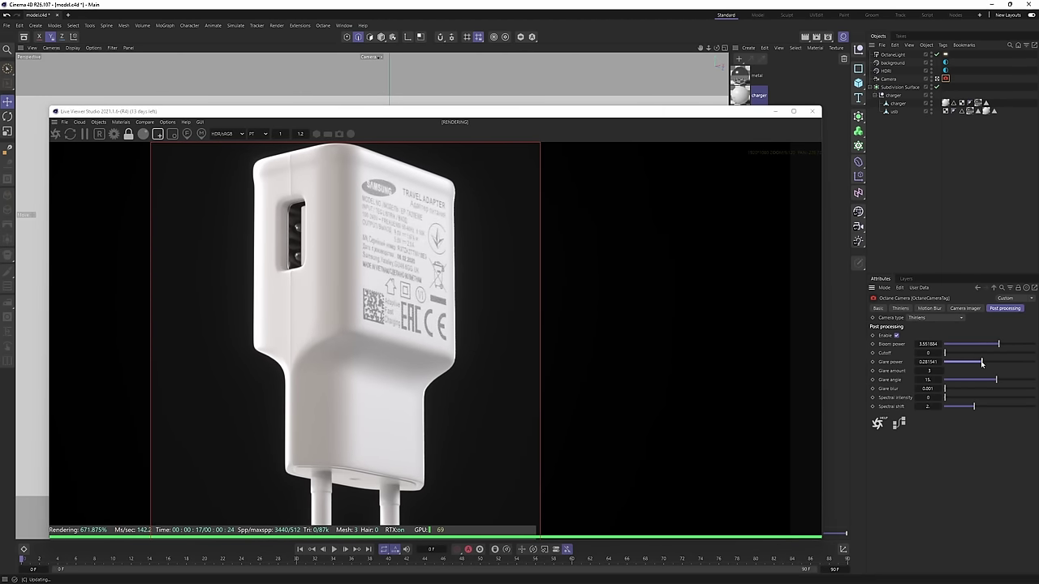
scroll(475, 313, down, 5)
scroll(422, 381, up, 3)
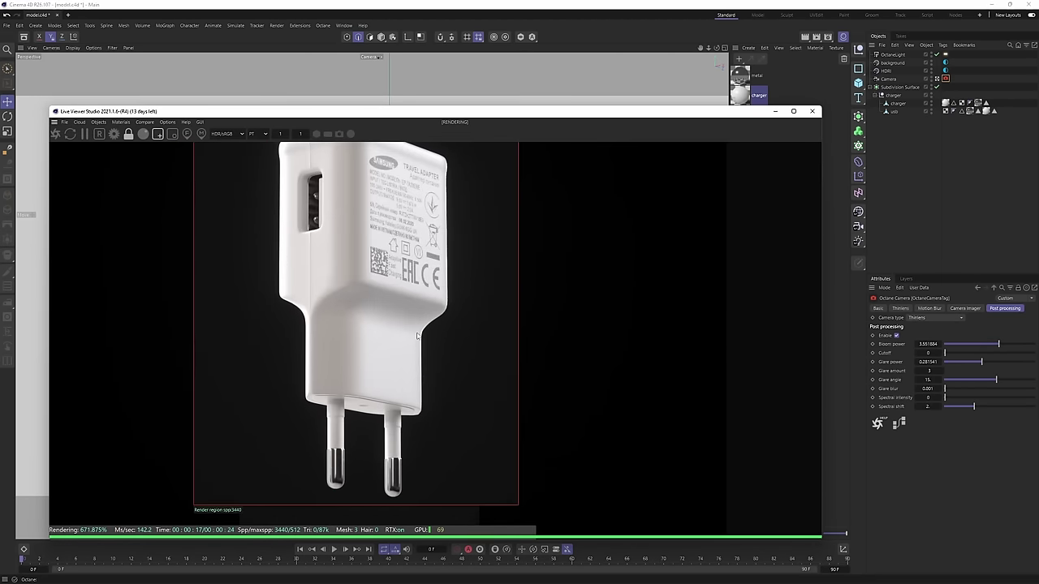
Turn off the render region and rotate the charger null to a pitch of 29° and a bank of -110°.
scroll(418, 318, down, 4)
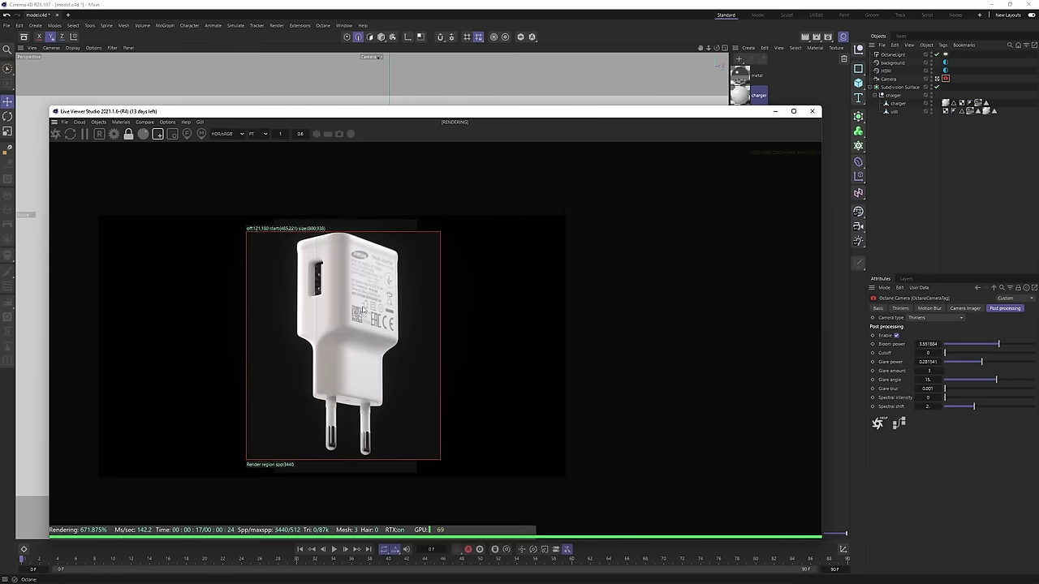
click(158, 135)
click(893, 95)
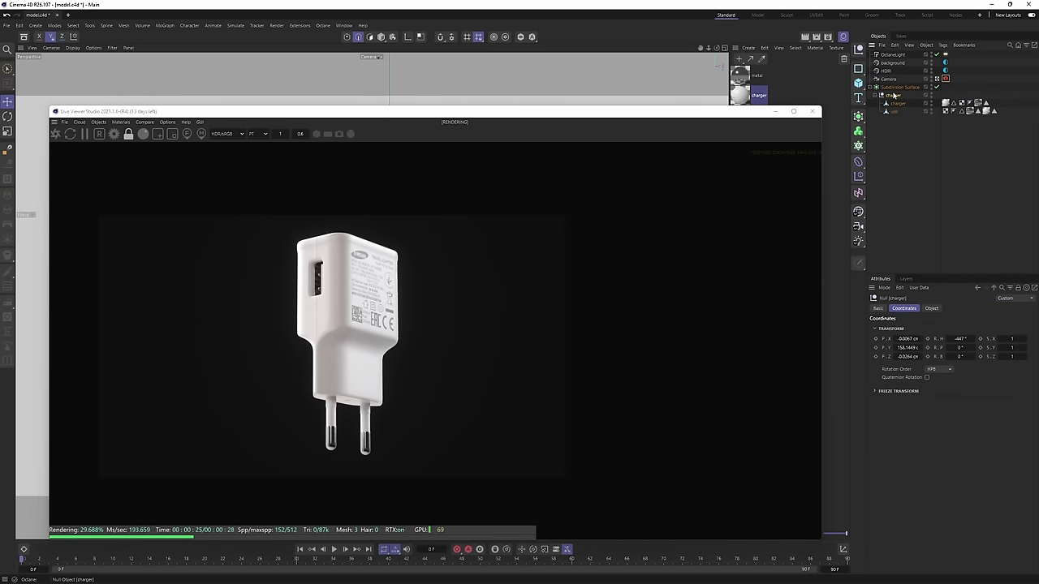
drag(959, 347, 985, 347)
scroll(459, 406, up, 3)
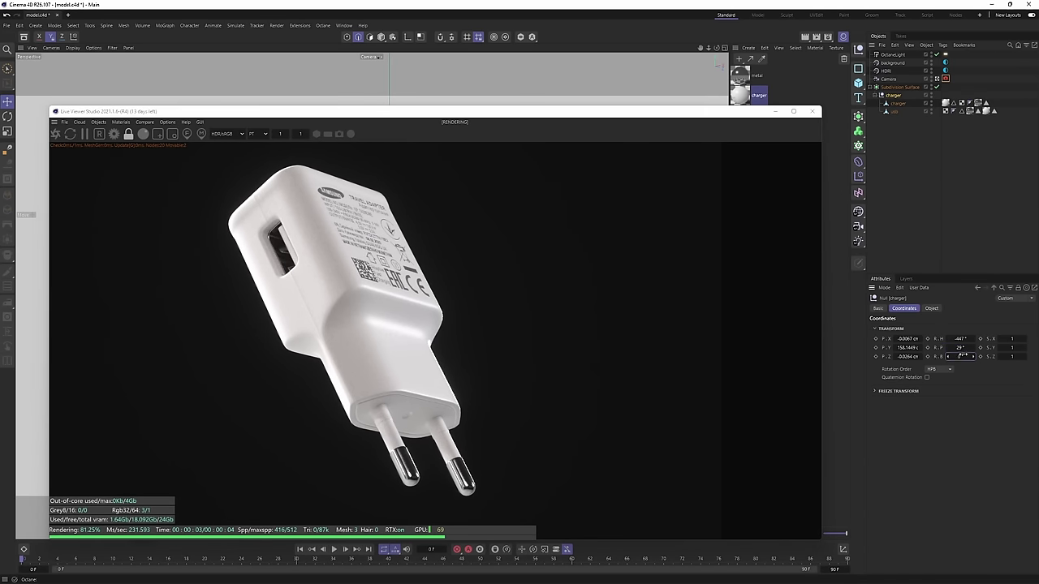
mouse_move(962, 356)
mouse_down()
mouse_move(925, 356)
mouse_move(966, 358)
mouse_up()
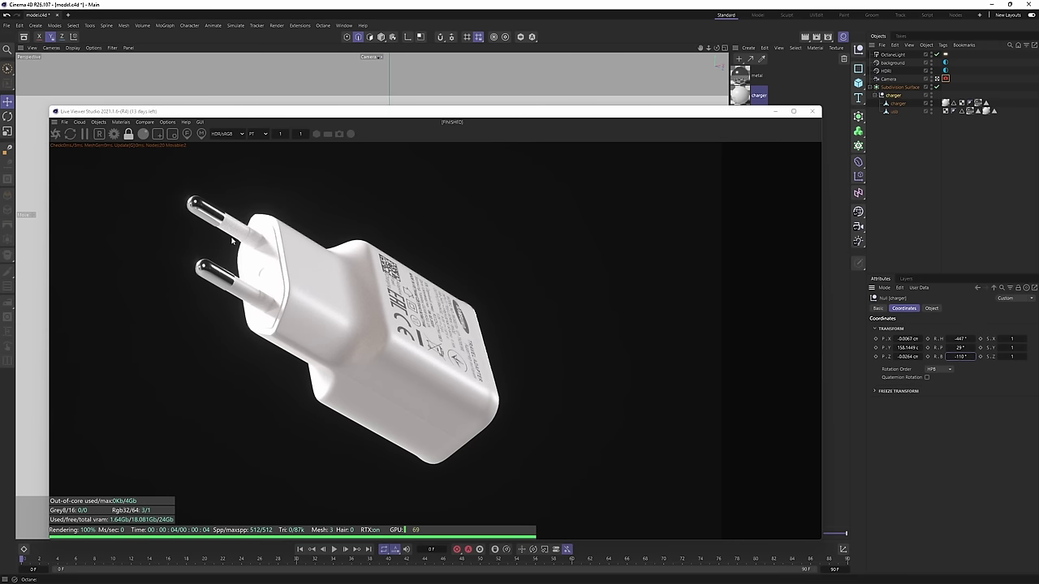
Set the highlight compression in the Octane camera tag's imager settings to about 0.26.
click(946, 79)
click(962, 309)
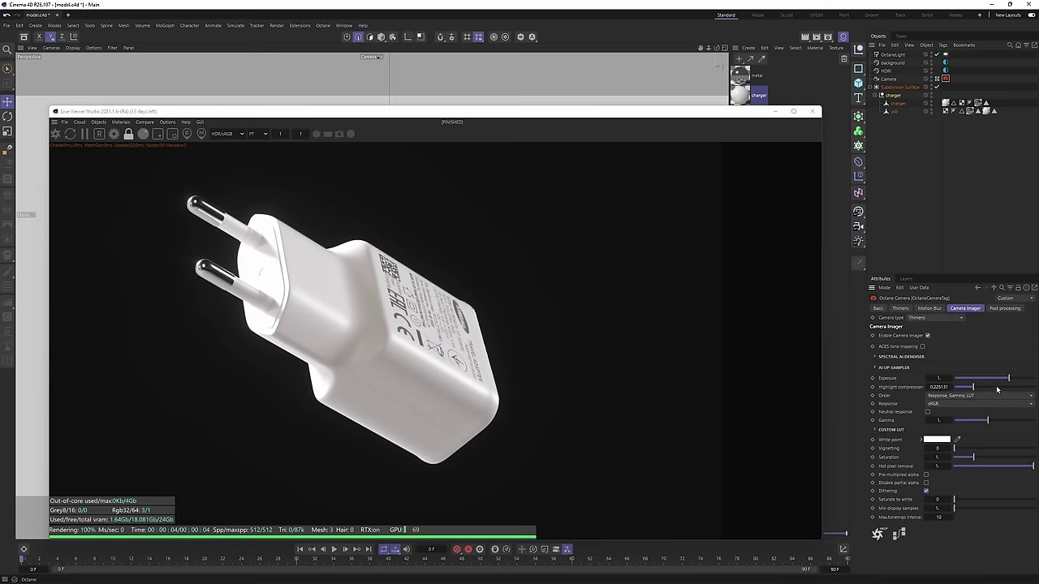
drag(996, 390, 974, 389)
Reset the charger null's heading, pitch and bank to 0° and tilt it to a pitch of -19°.
click(893, 96)
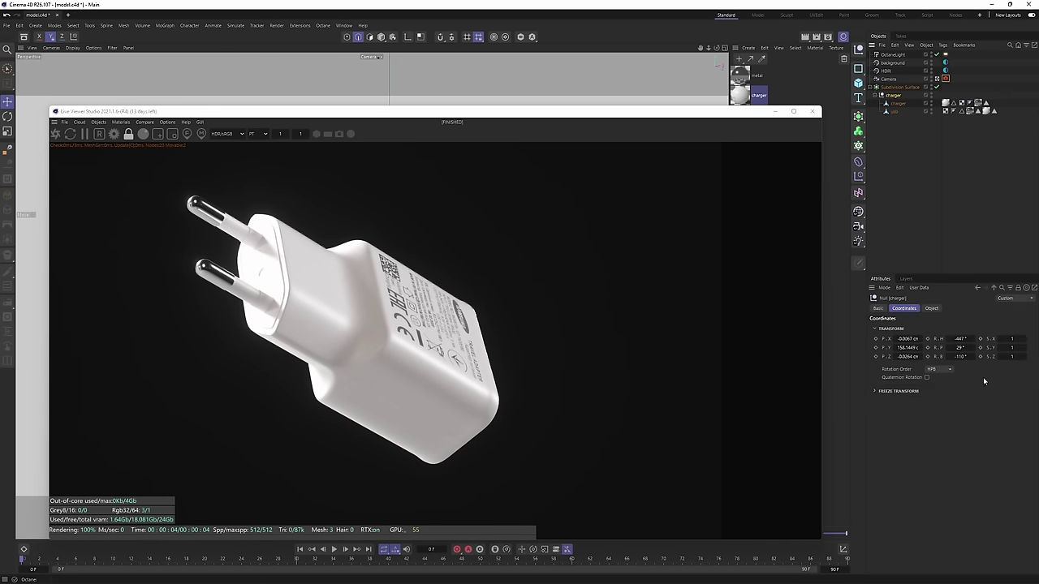
right_click(971, 338)
click(970, 338)
right_click(971, 340)
click(976, 334)
right_click(973, 339)
right_click(973, 349)
right_click(973, 358)
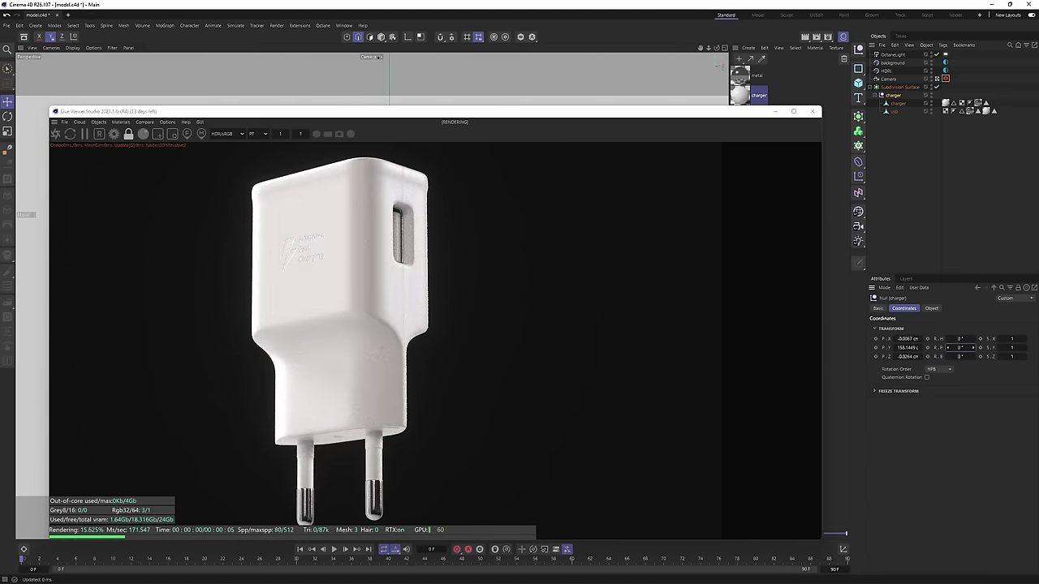
mouse_move(973, 349)
mouse_down()
mouse_move(973, 366)
mouse_move(971, 347)
mouse_up()
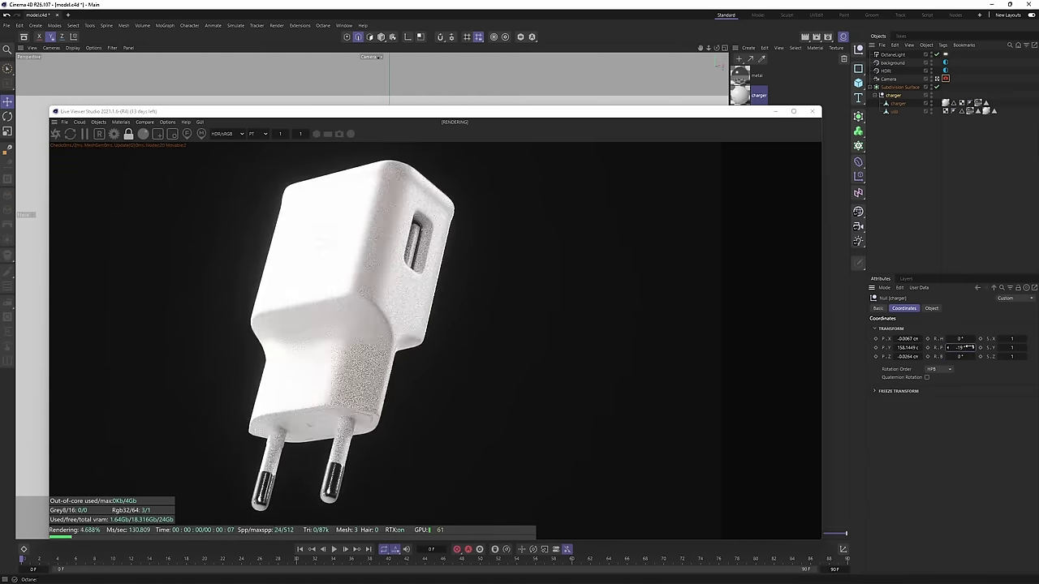
Raise the camera imager's highlight compression to about 0.69 and inspect the charger's embossed face, body and pins in the render.
click(944, 78)
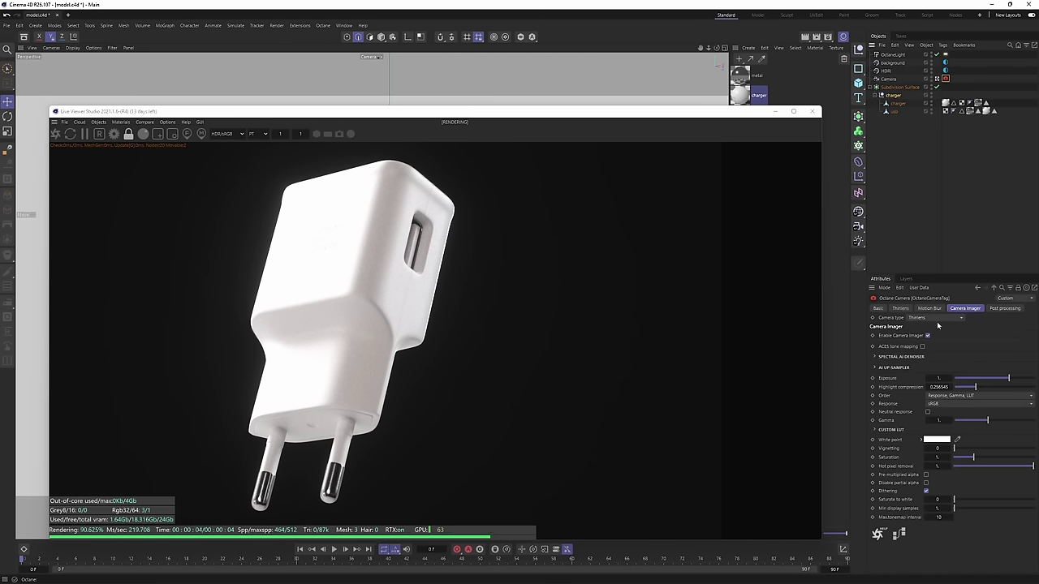
drag(1003, 389, 1009, 387)
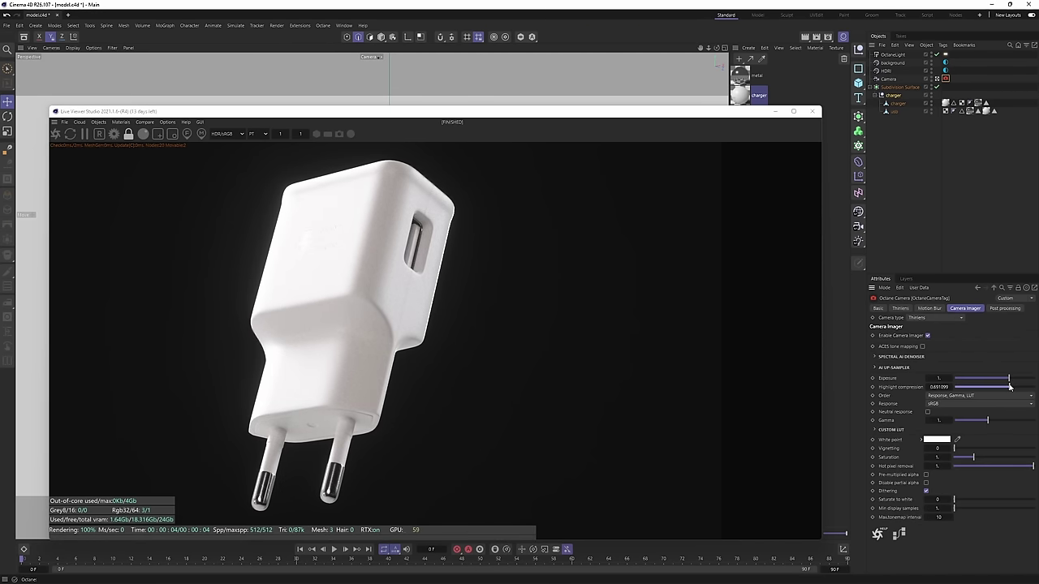
scroll(319, 242, up, 3)
middle_drag(308, 269, 310, 267)
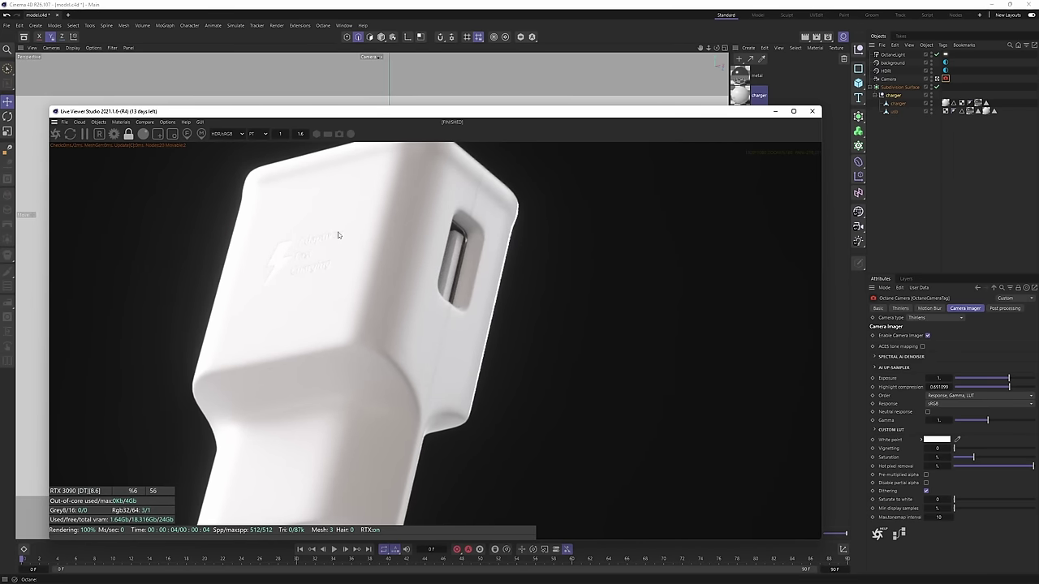
scroll(337, 236, down, 5)
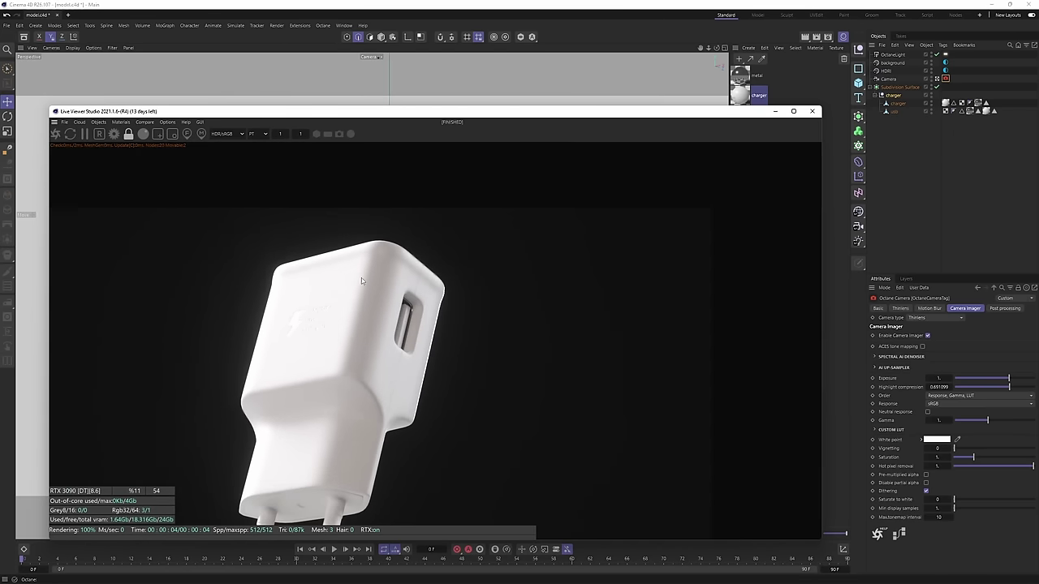
scroll(361, 346, up, 3)
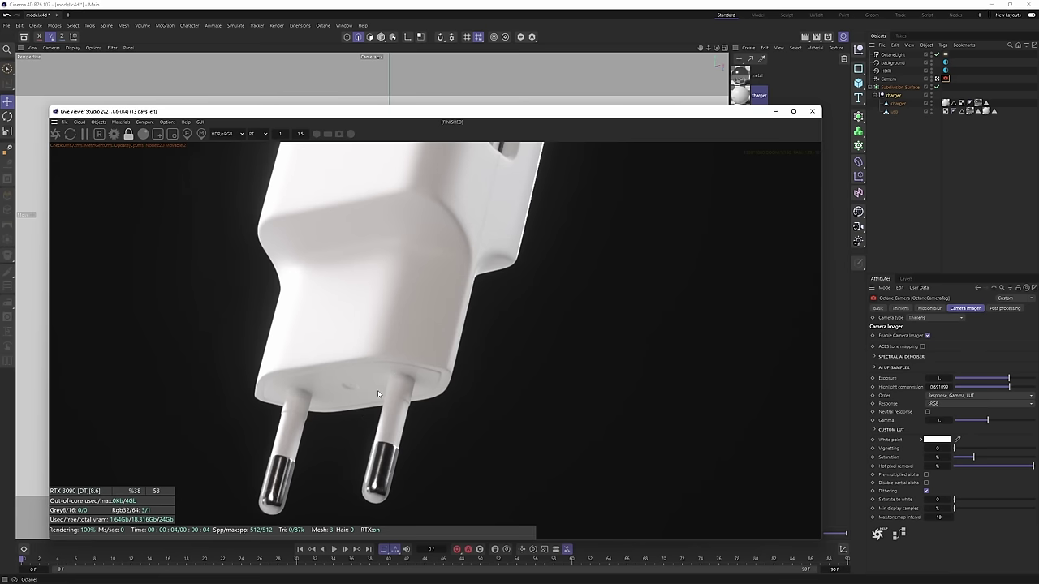
middle_drag(449, 258, 454, 385)
middle_drag(438, 282, 442, 188)
scroll(451, 330, down, 1)
middle_drag(446, 264, 444, 360)
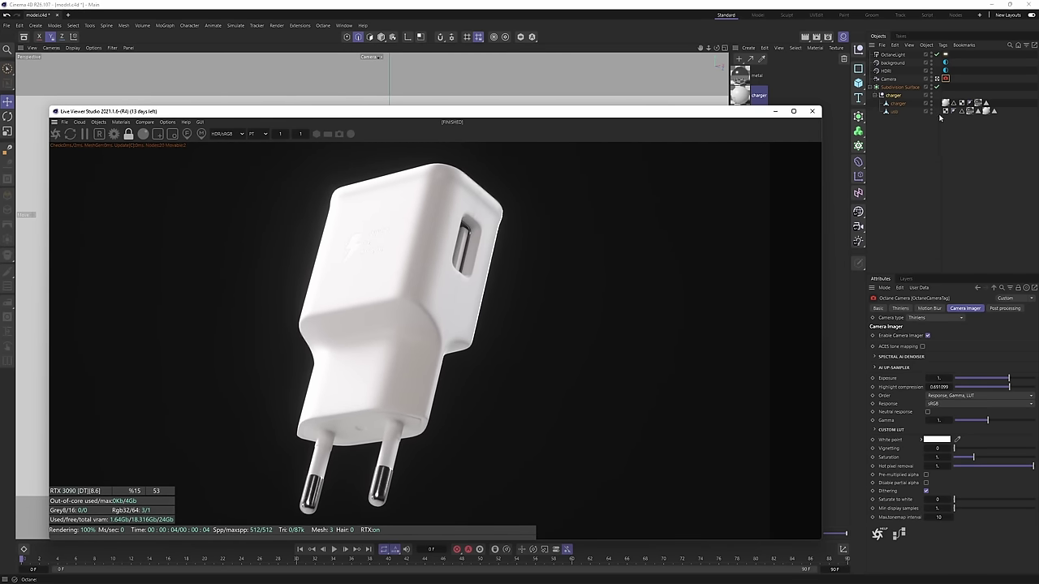
Try rotating the charger null to a heading of -216°, a pitch of -79° and a bank of -36°.
click(893, 96)
drag(962, 339, 888, 339)
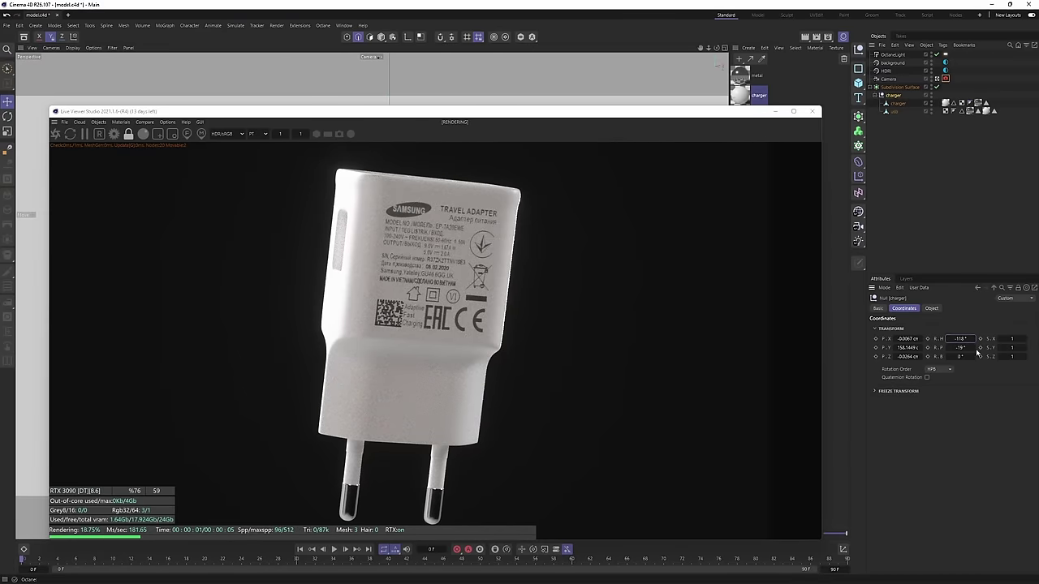
mouse_move(964, 349)
mouse_down()
mouse_move(906, 349)
mouse_move(964, 358)
mouse_up()
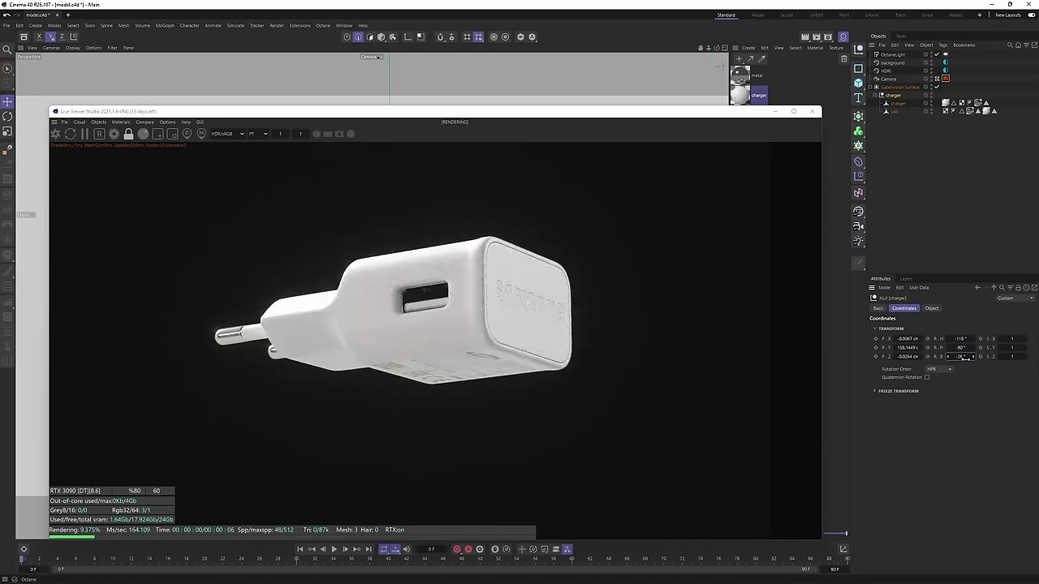
scroll(689, 298, up, 3)
scroll(688, 297, down, 2)
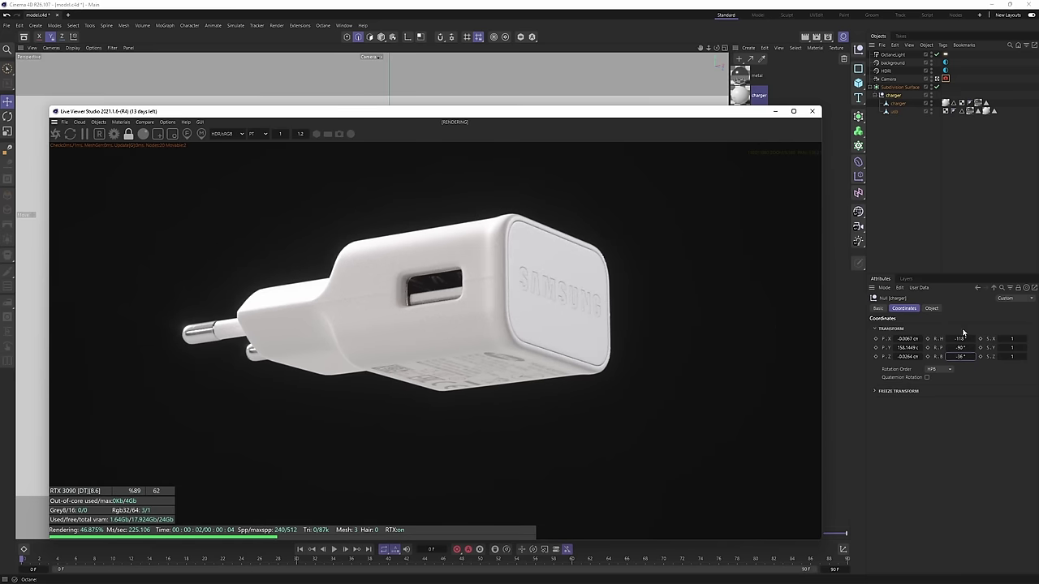
drag(964, 348, 965, 338)
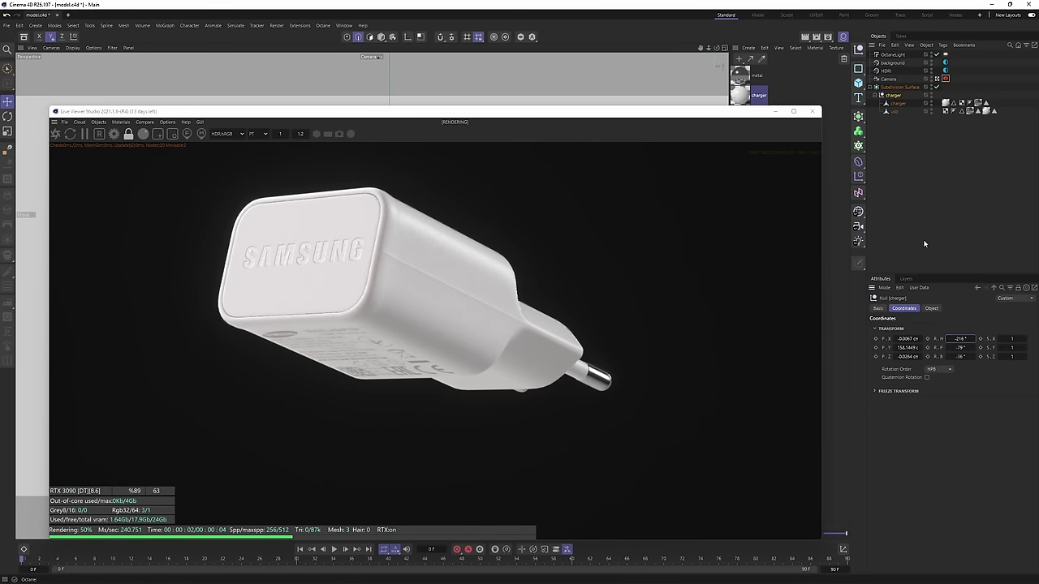
Undo the last rotation changes of the charger null.
key(ctrl+z)
key(ctrl+z)
key(ctrl+z)
key(ctrl+z)
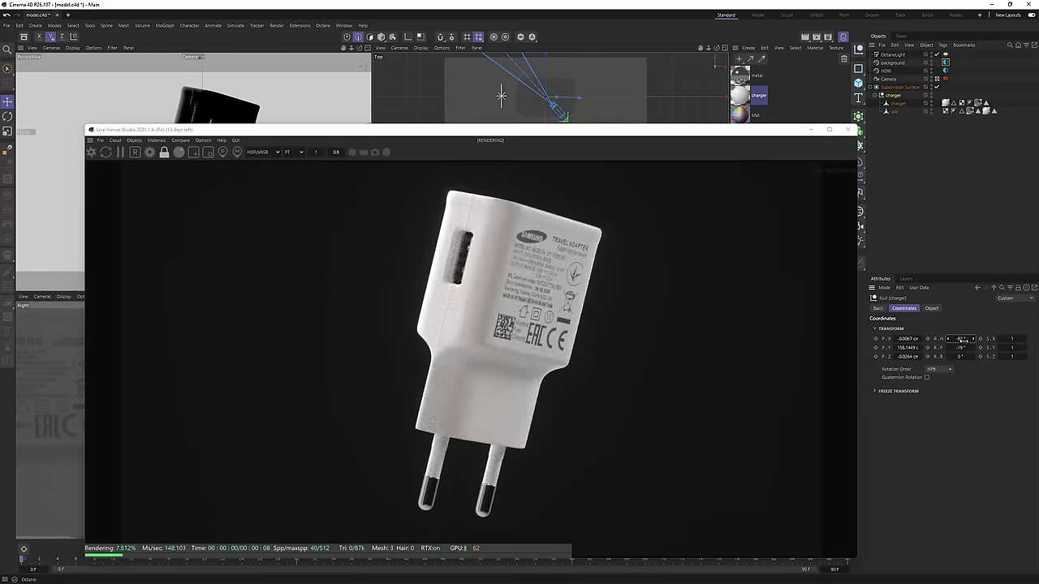
Reset the charger null's pitch to 0°, set its heading to -66° and check the charger in the render.
right_click(973, 339)
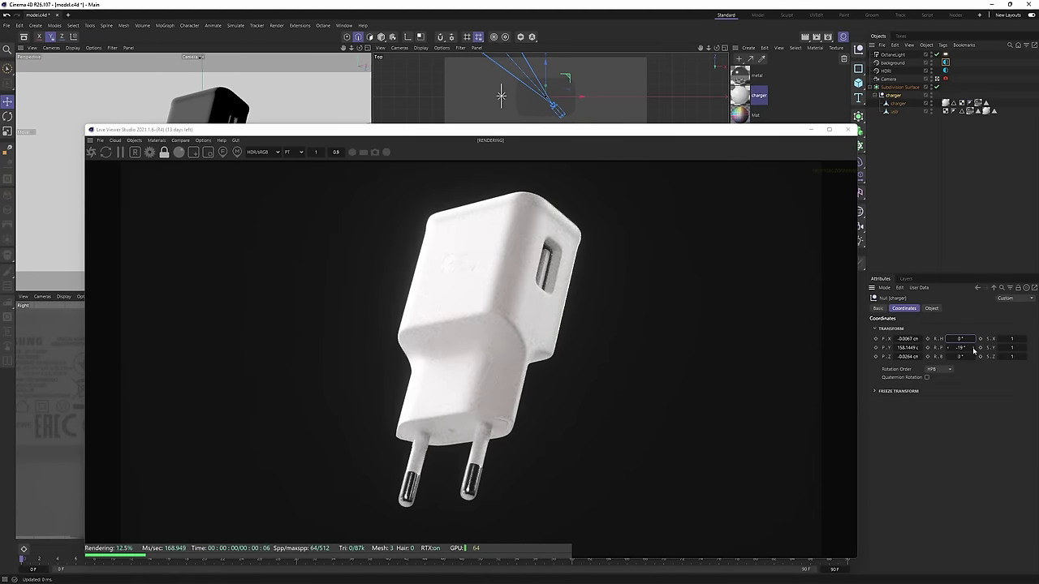
right_click(974, 349)
drag(970, 339, 955, 338)
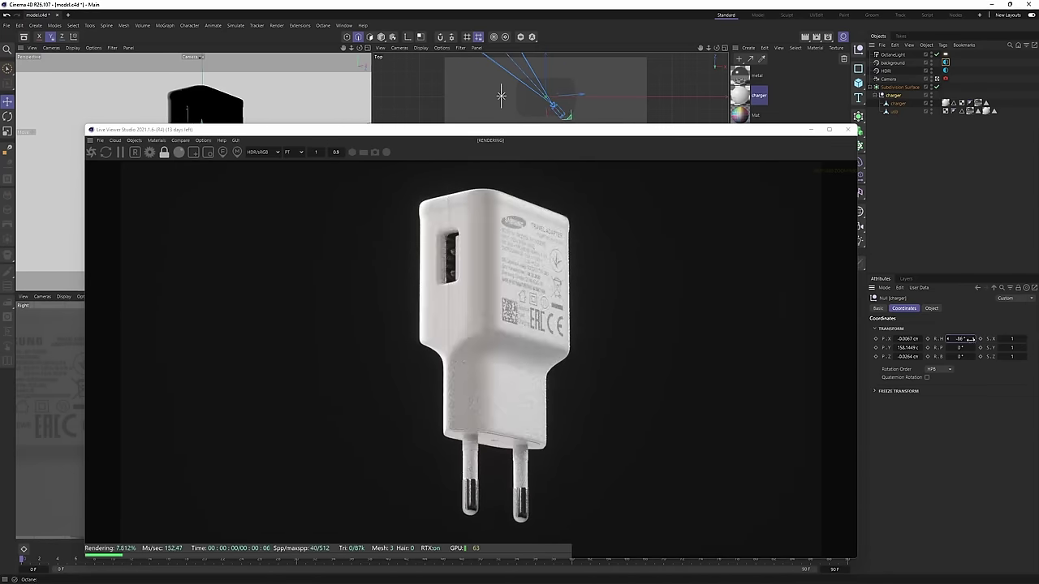
scroll(607, 293, up, 5)
scroll(603, 294, down, 4)
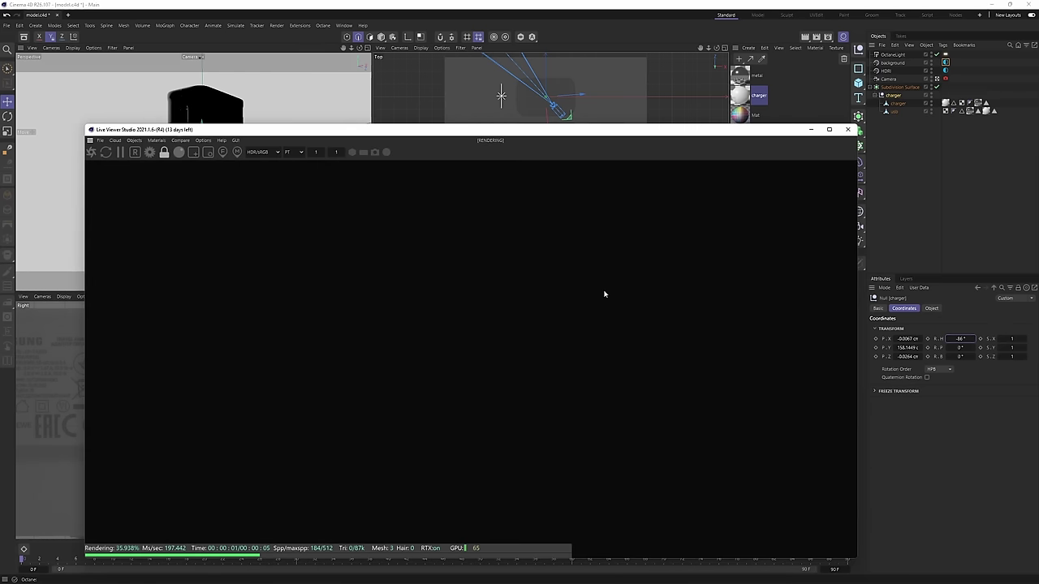
scroll(585, 310, up, 4)
scroll(584, 309, down, 5)
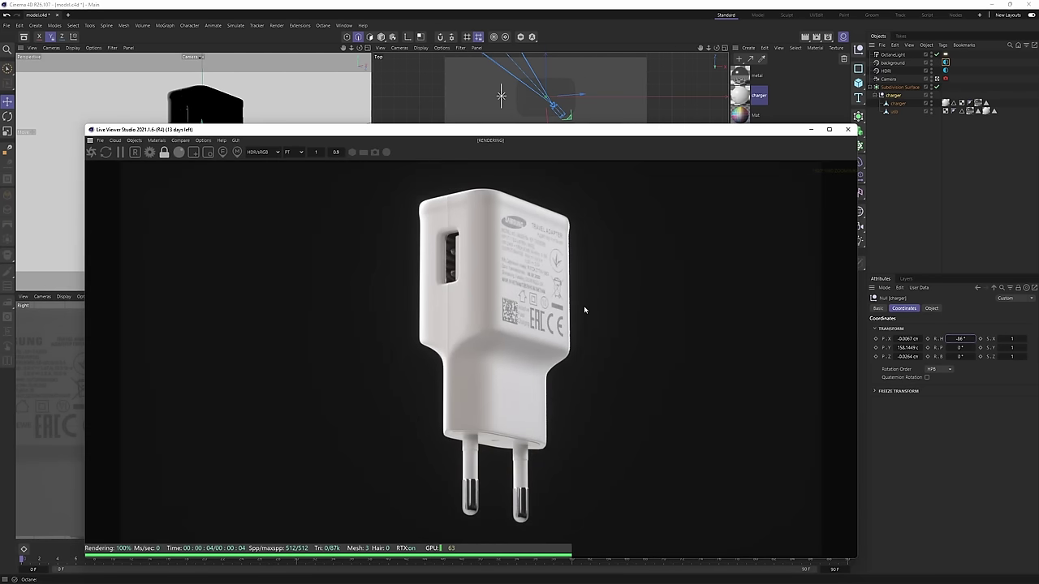
scroll(571, 313, up, 1)
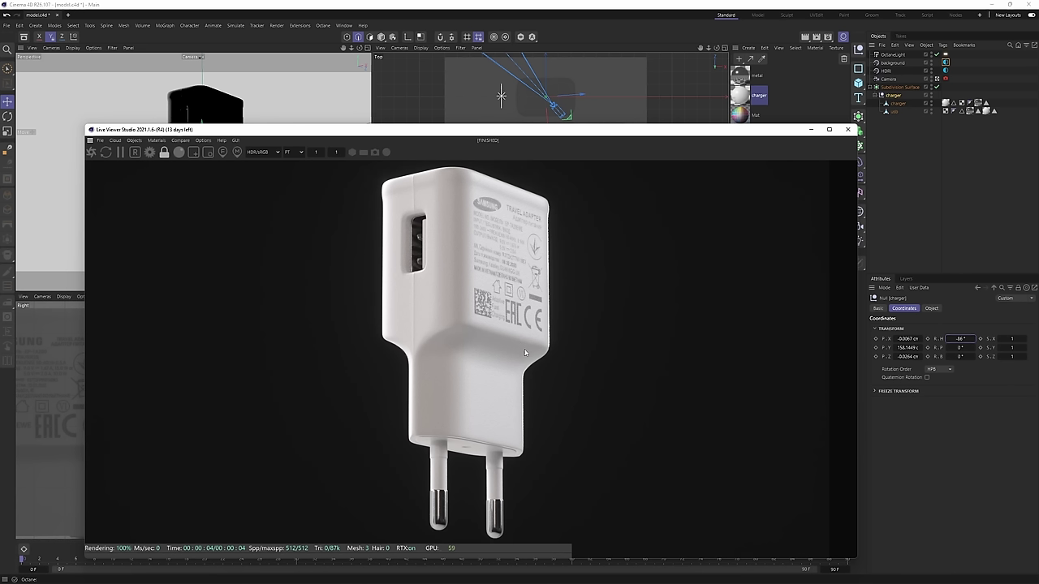